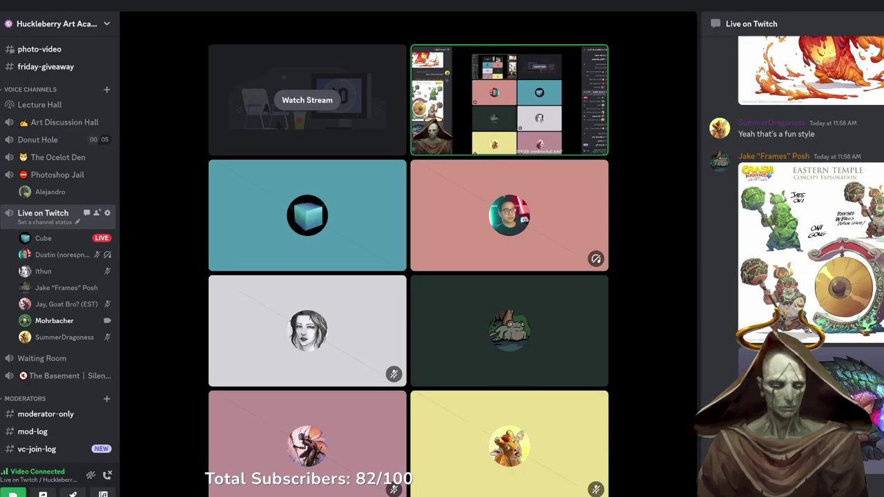
# Open the today-is-the-day channel and review the recent posts up to the September 4th, 2023 reference images.
pyautogui.scroll(5, 59, 249)
pyautogui.scroll(2, 59, 249)
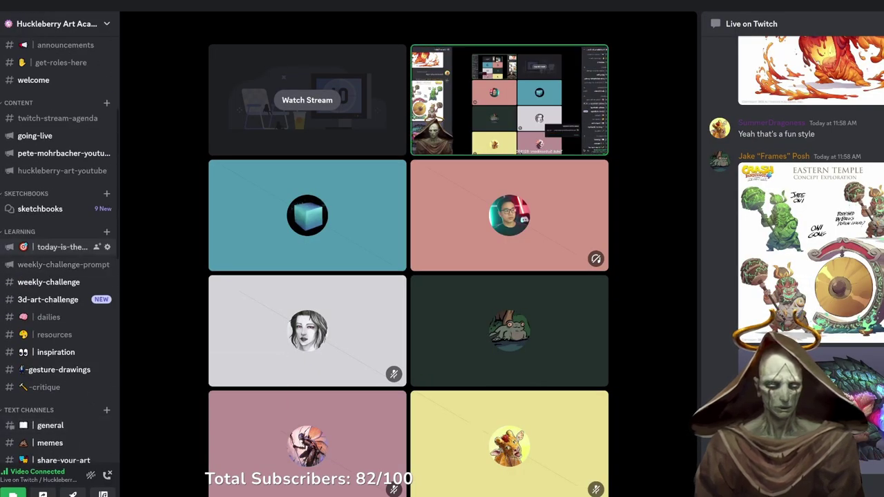
pyautogui.click(62, 247)
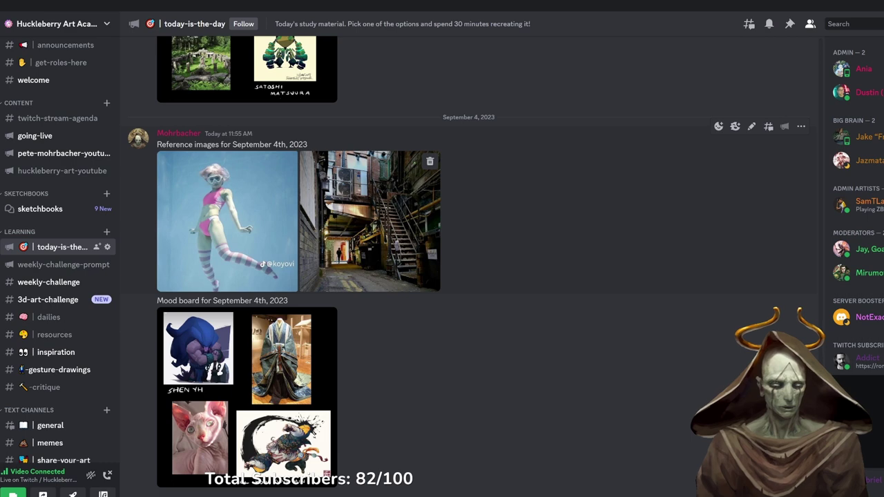
pyautogui.scroll(3, 367, 221)
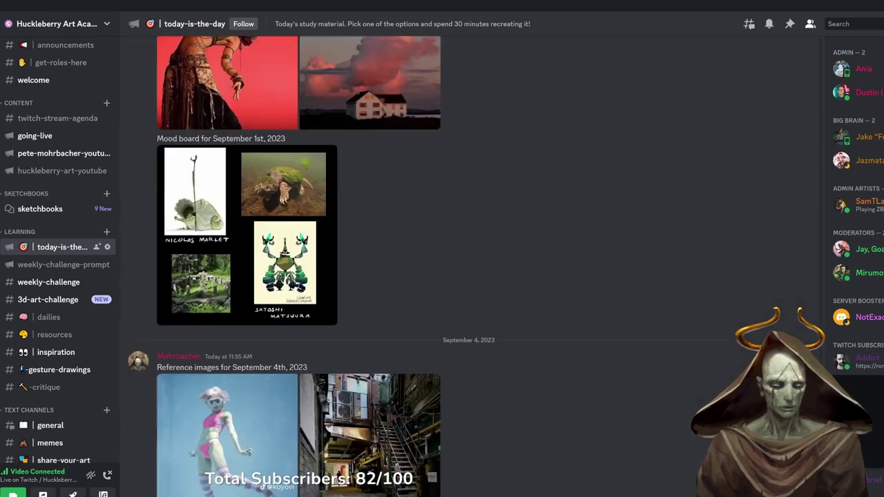
pyautogui.scroll(-2, 366, 277)
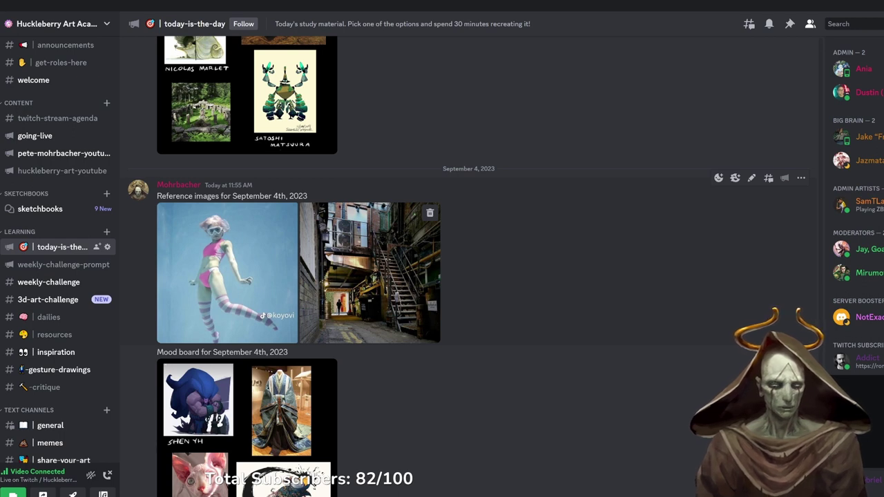
pyautogui.scroll(-1, 276, 325)
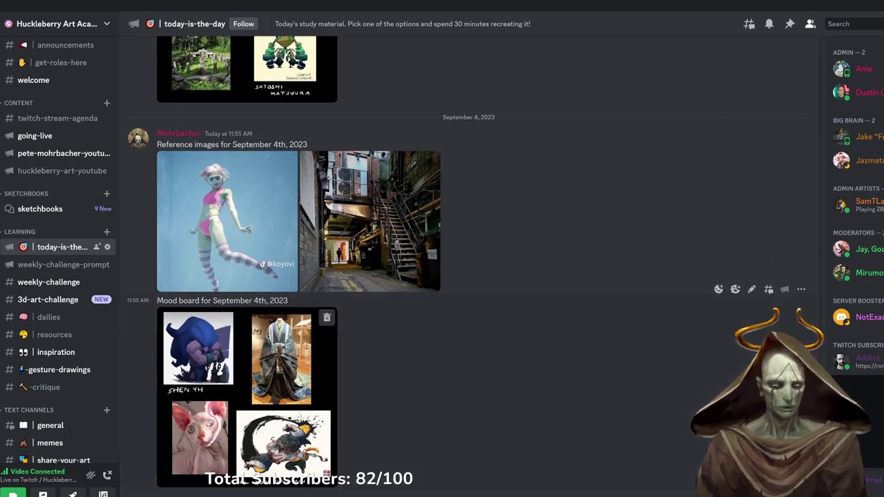
# View the September 4th, 2023 mood board enlarged, close it, and look through the server's other channels.
pyautogui.click(249, 394)
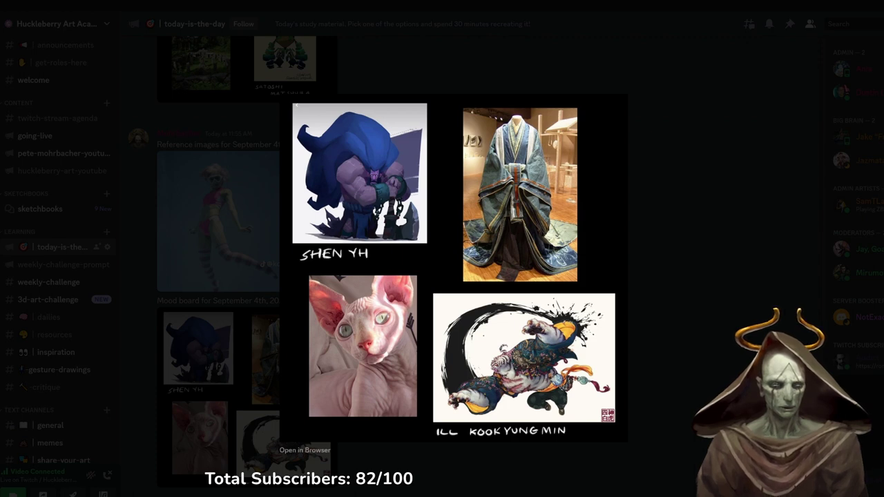
pyautogui.press('Escape')
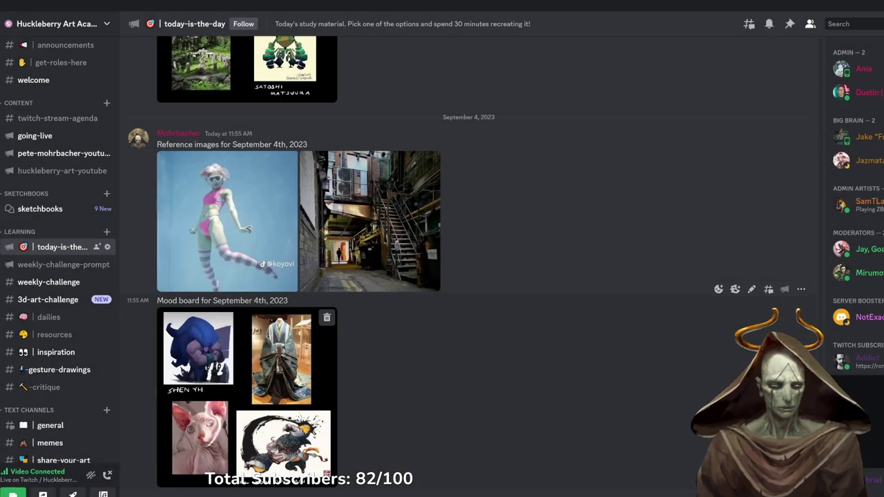
pyautogui.scroll(-5, 59, 307)
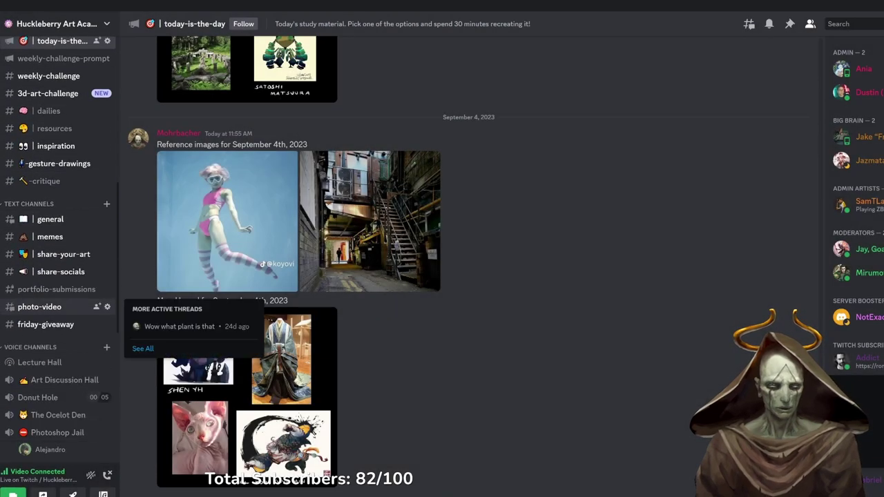
pyautogui.scroll(-4, 59, 311)
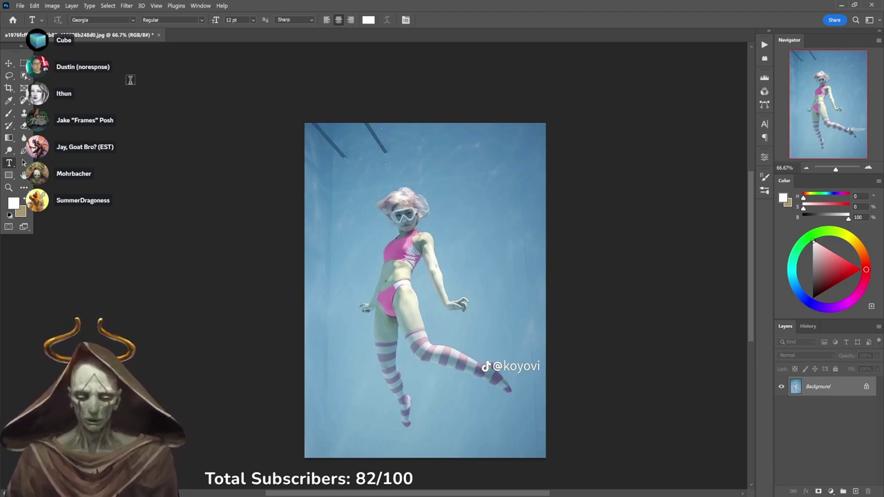
# Switch to Photoshop and create a new 5 x 7 inch document at 300 ppi with a white background.
pyautogui.click(21, 7)
pyautogui.click(33, 16)
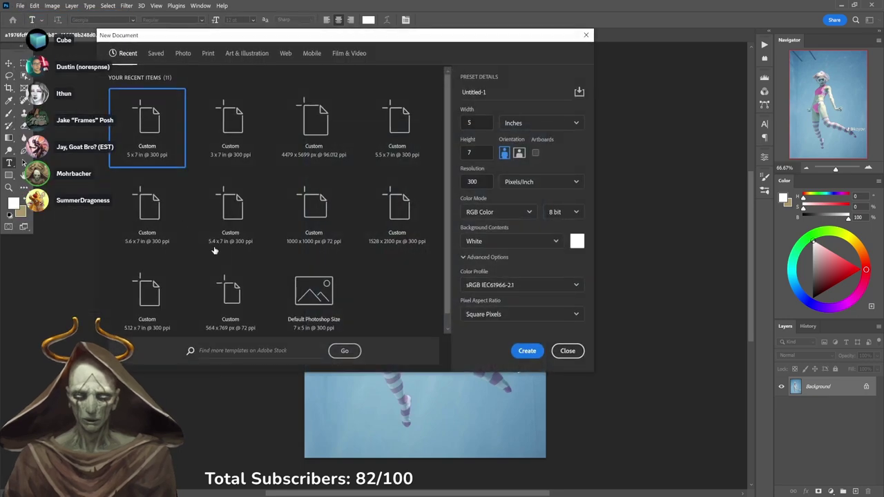
pyautogui.click(526, 353)
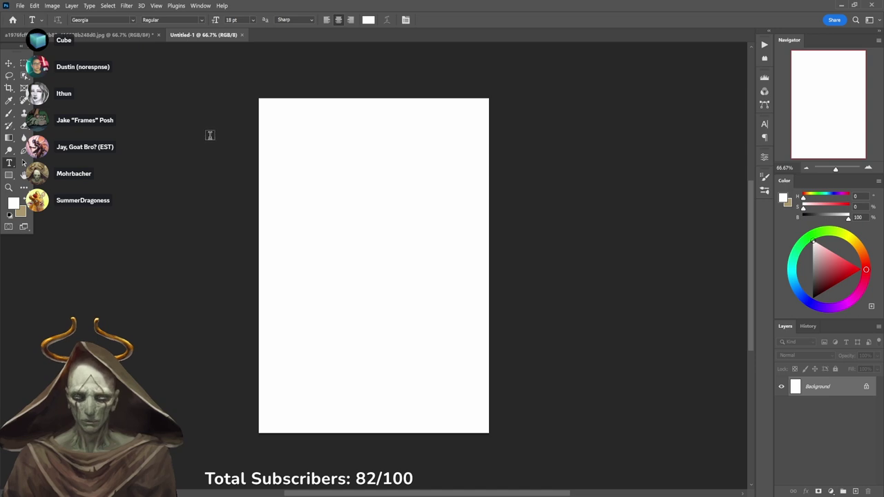
# Arrange both open documents side by side, with the swimmer reference photo to the left of the blank canvas.
pyautogui.press('F2')
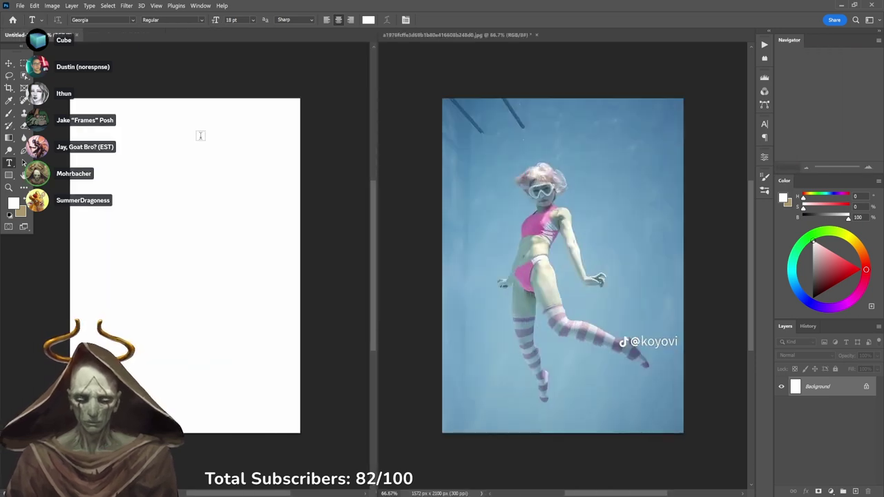
pyautogui.press('F1')
pyautogui.click(166, 34)
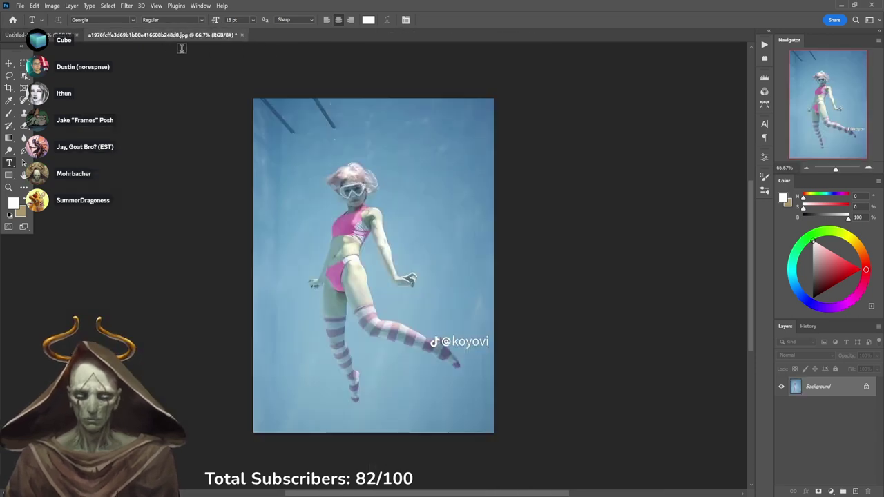
pyautogui.press('F2')
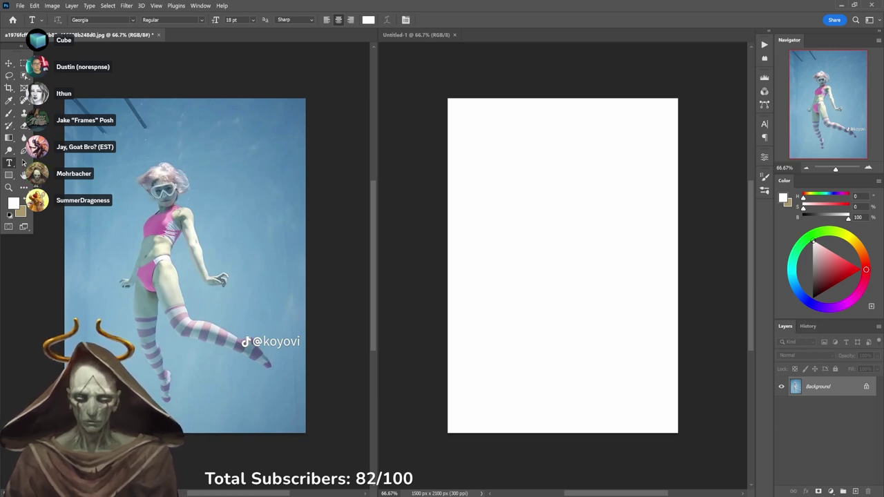
# Cover the blank canvas with a mottled gray tone using the Sponge brush in black at 30% opacity.
pyautogui.click(12, 112)
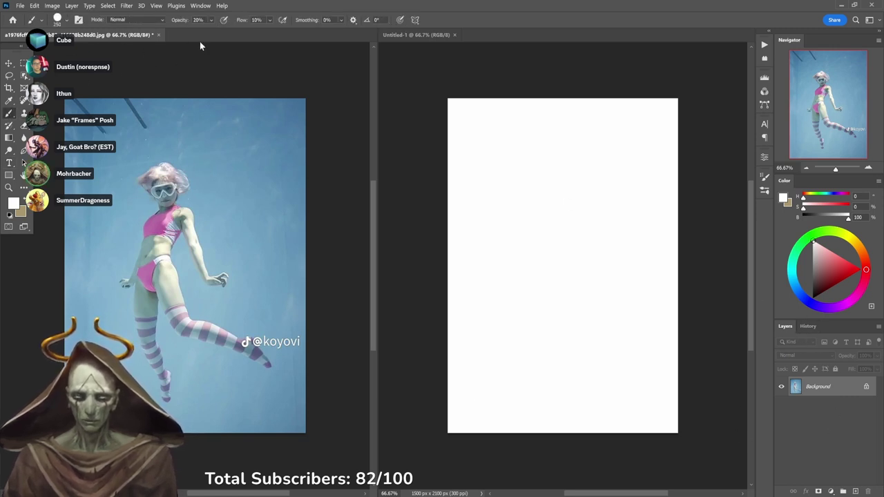
pyautogui.click(721, 450)
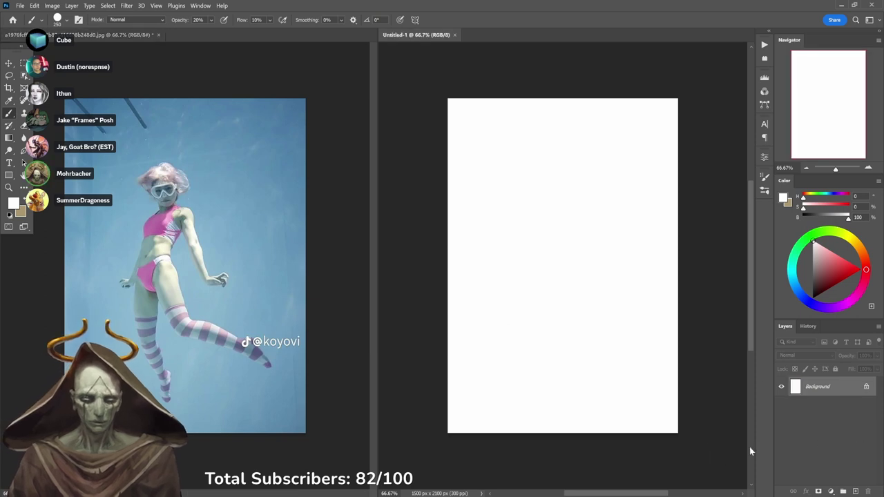
pyautogui.rightClick(550, 208)
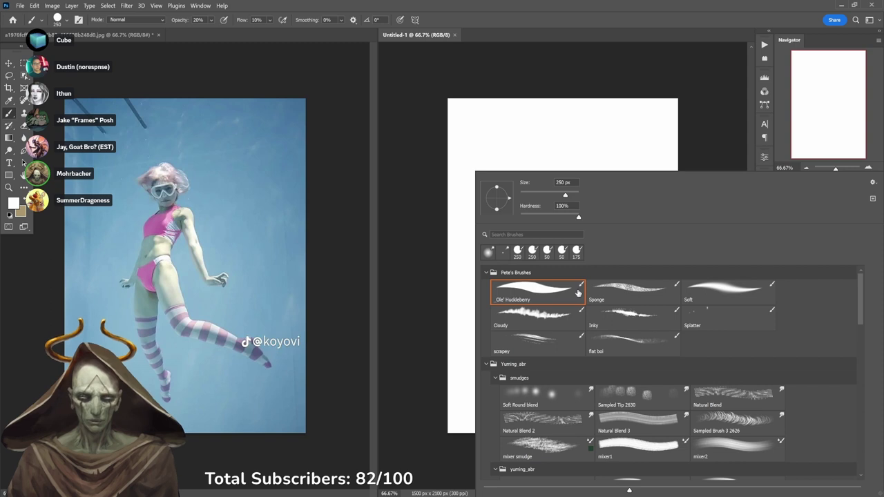
pyautogui.click(641, 290)
pyautogui.click(713, 158)
pyautogui.press('d')
pyautogui.press('3')
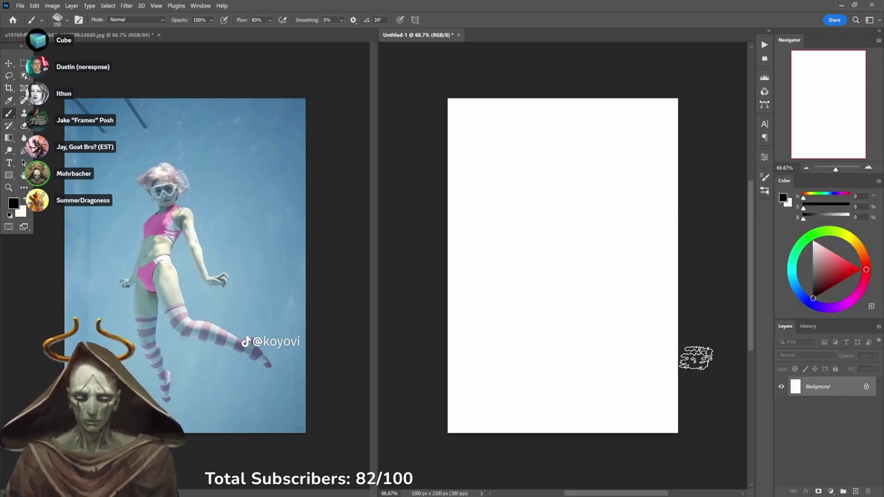
pyautogui.moveTo(712, 387)
pyautogui.mouseDown()
pyautogui.moveTo(665, 338)
pyautogui.moveTo(641, 395)
pyautogui.moveTo(605, 360)
pyautogui.moveTo(610, 297)
pyautogui.moveTo(530, 457)
pyautogui.moveTo(508, 338)
pyautogui.moveTo(473, 399)
pyautogui.moveTo(442, 431)
pyautogui.moveTo(467, 100)
pyautogui.moveTo(467, 195)
pyautogui.moveTo(517, 108)
pyautogui.moveTo(509, 181)
pyautogui.moveTo(531, 235)
pyautogui.moveTo(617, 87)
pyautogui.moveTo(630, 131)
pyautogui.moveTo(583, 303)
pyautogui.moveTo(688, 172)
pyautogui.moveTo(616, 357)
pyautogui.moveTo(723, 281)
pyautogui.moveTo(666, 432)
pyautogui.moveTo(544, 368)
pyautogui.mouseUp()
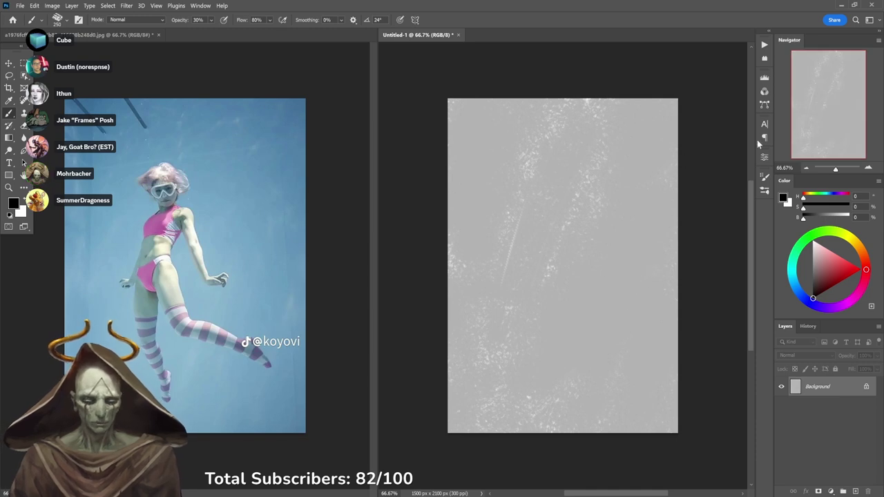
# Add a new layer above the gray Background and reduce the brush size to 20 px.
pyautogui.click(212, 287)
pyautogui.keyDown('ctrl'); pyautogui.click(200, 292); pyautogui.keyUp('ctrl')
pyautogui.moveTo(200, 292); pyautogui.dragTo(215, 279)
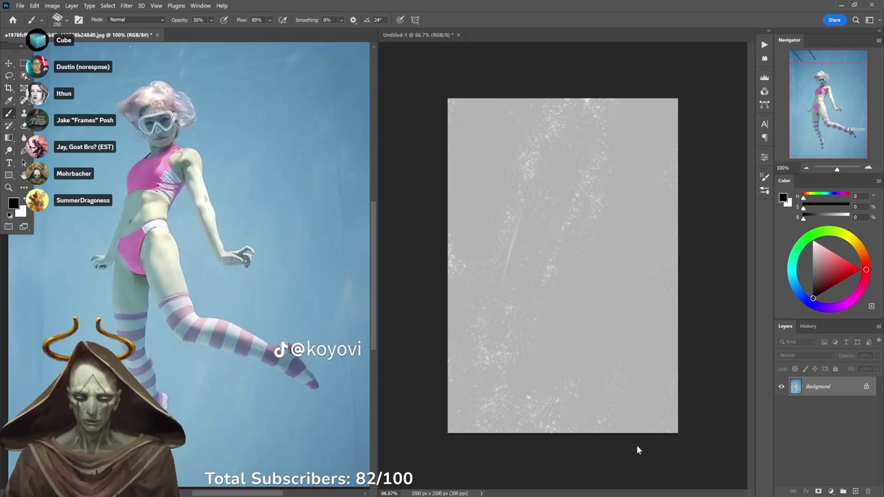
pyautogui.click(737, 443)
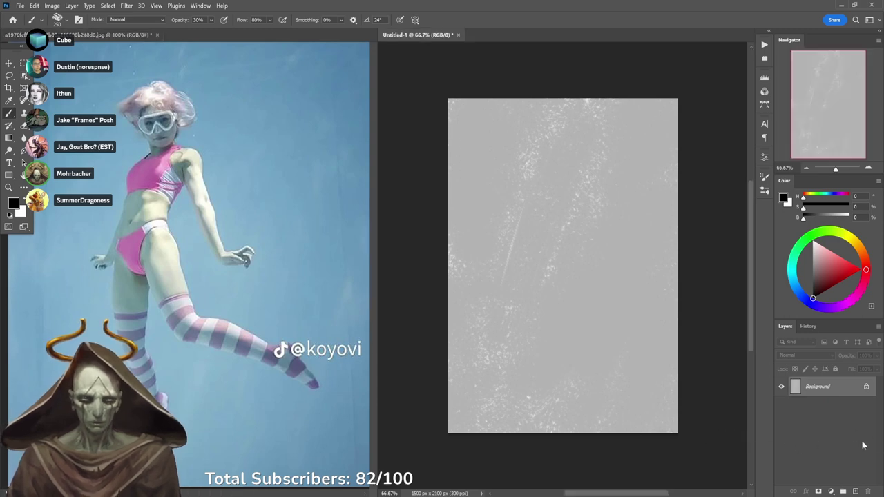
pyautogui.click(856, 492)
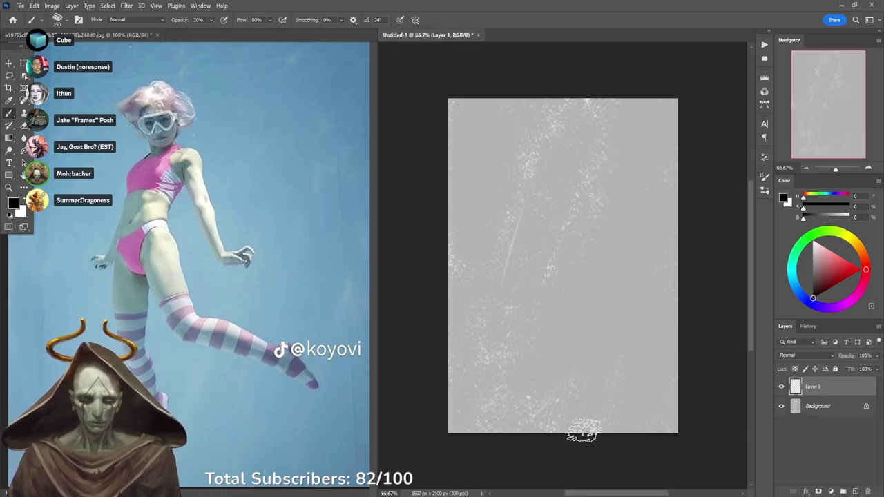
pyautogui.press('[')
pyautogui.press('[')
pyautogui.press('[')
pyautogui.press('[')
pyautogui.press('[')
pyautogui.press('[')
pyautogui.press('[')
pyautogui.press('[')
pyautogui.press('[')
pyautogui.press('[')
pyautogui.press('[')
pyautogui.press('[')
pyautogui.press('[')
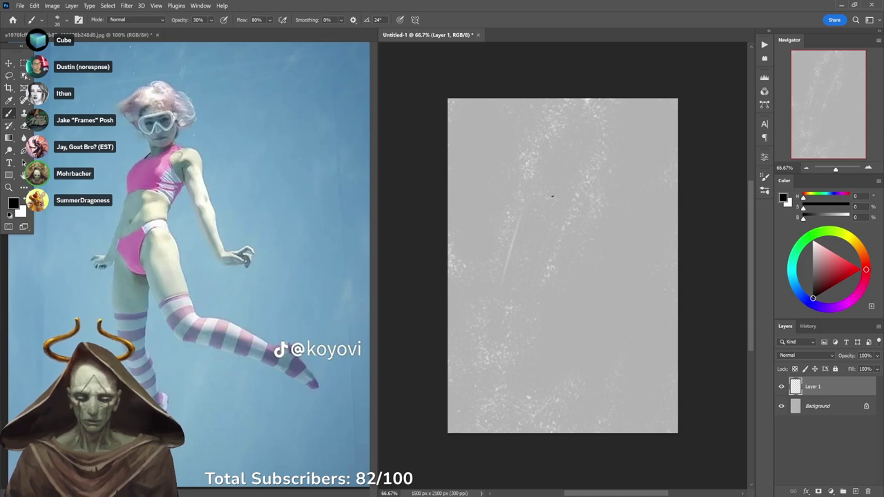
pyautogui.click(159, 207)
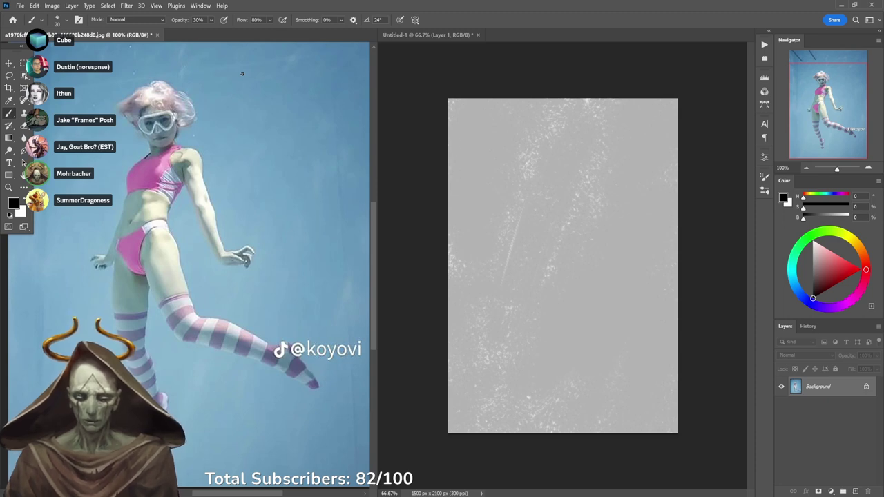
pyautogui.click(557, 193)
pyautogui.moveTo(597, 166)
pyautogui.mouseDown()
pyautogui.moveTo(562, 180)
pyautogui.moveTo(593, 169)
pyautogui.mouseUp()
pyautogui.hotkey('ctrl', 'z')
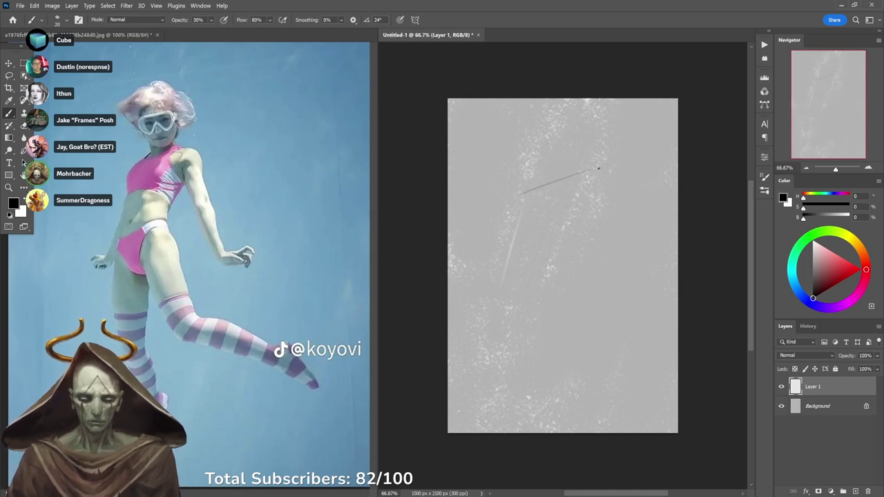
pyautogui.hotkey('ctrl', 'z')
# Sketch a large hunched outline mid-canvas on Layer 1, arching over and down both sides, with a peaked angular notch along its underside.
pyautogui.moveTo(525, 199); pyautogui.dragTo(601, 168)
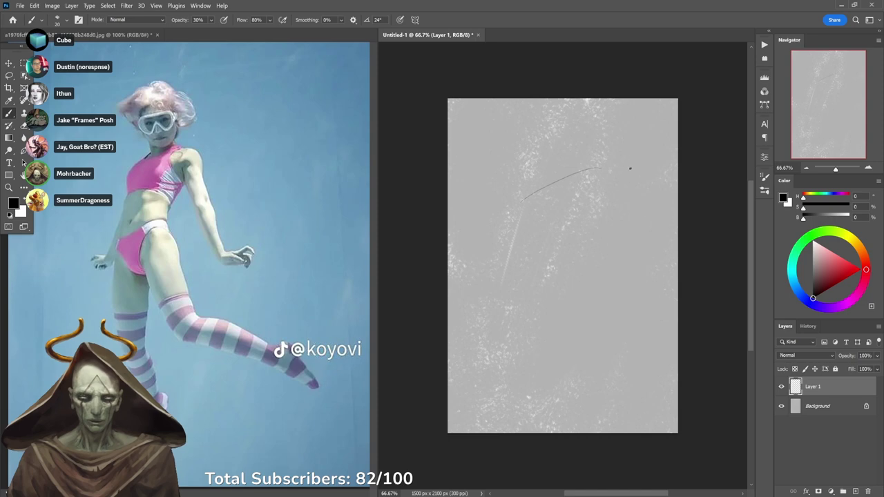
pyautogui.moveTo(617, 203); pyautogui.dragTo(602, 235)
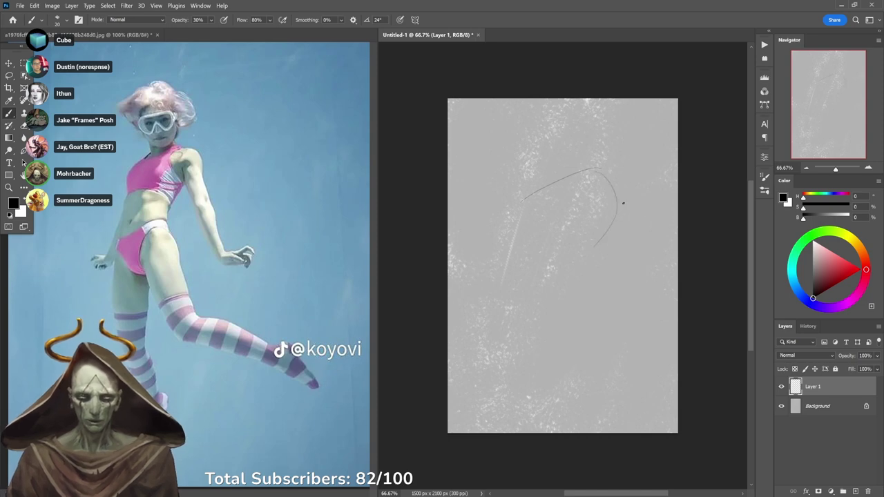
pyautogui.moveTo(570, 305); pyautogui.dragTo(567, 316)
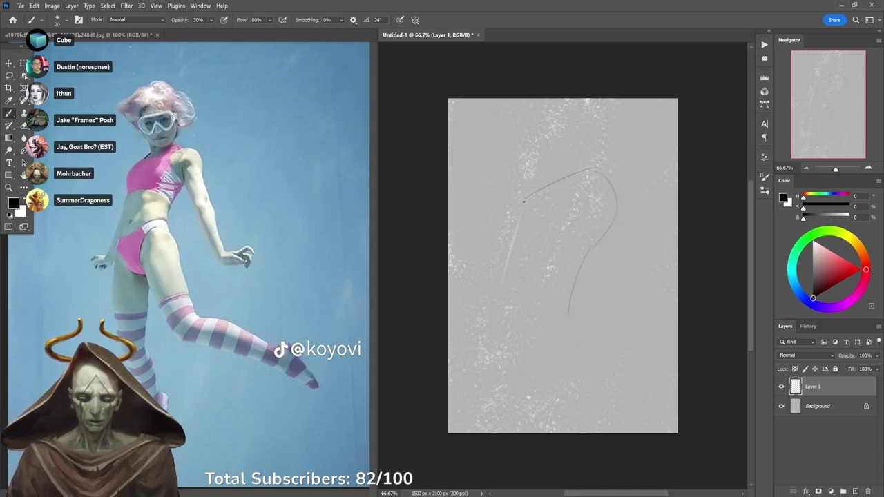
pyautogui.moveTo(524, 201)
pyautogui.mouseDown()
pyautogui.moveTo(516, 285)
pyautogui.moveTo(513, 275)
pyautogui.moveTo(549, 252)
pyautogui.moveTo(537, 260)
pyautogui.moveTo(544, 253)
pyautogui.moveTo(537, 253)
pyautogui.moveTo(560, 264)
pyautogui.moveTo(563, 306)
pyautogui.mouseUp()
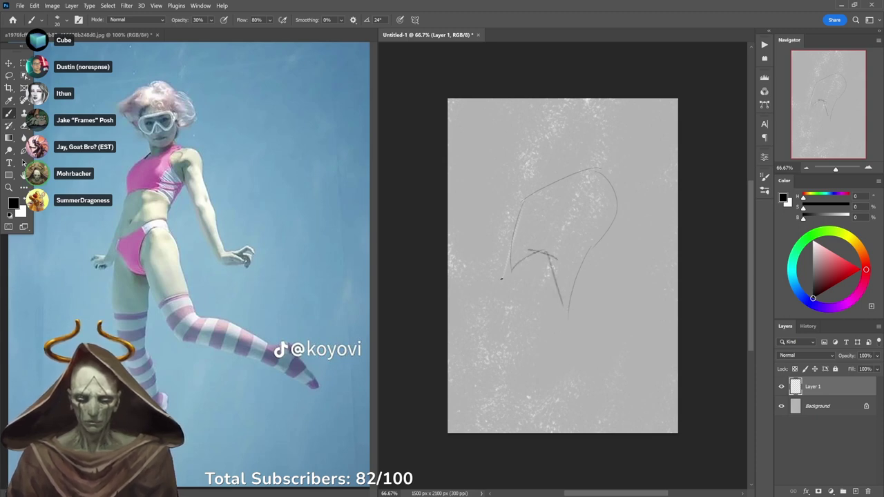
# Sketch a blocky form with a crossbar under the notch and an angular bulge on the hunched outline's left edge.
pyautogui.moveTo(513, 260)
pyautogui.mouseDown()
pyautogui.moveTo(506, 331)
pyautogui.moveTo(545, 309)
pyautogui.mouseUp()
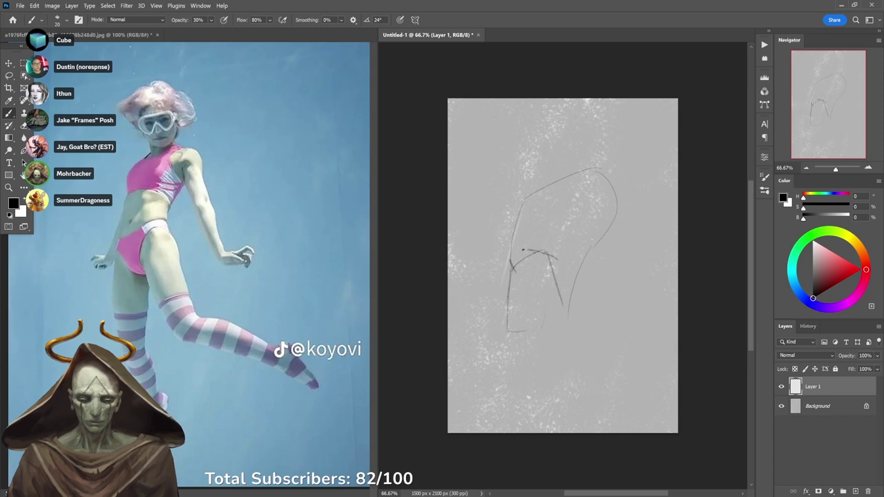
pyautogui.moveTo(515, 266)
pyautogui.mouseDown()
pyautogui.moveTo(526, 248)
pyautogui.moveTo(548, 265)
pyautogui.moveTo(545, 328)
pyautogui.moveTo(557, 258)
pyautogui.moveTo(547, 328)
pyautogui.mouseUp()
pyautogui.hotkey('ctrl', 'z')
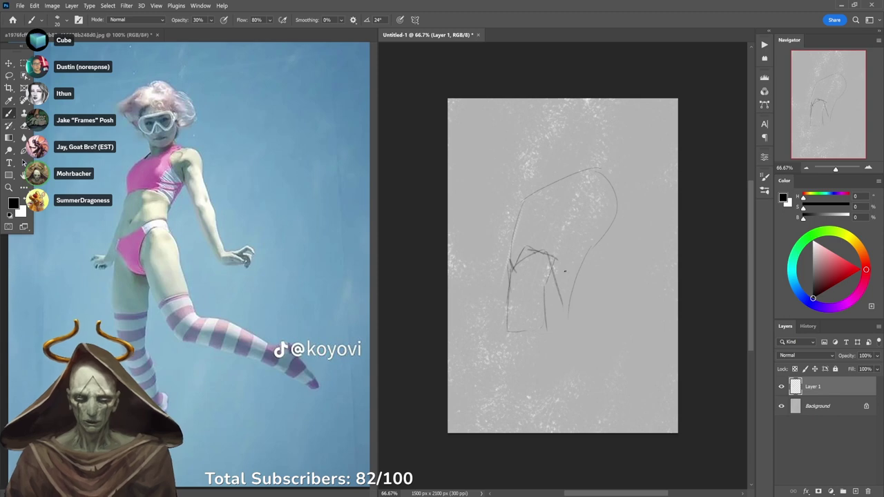
pyautogui.moveTo(510, 284)
pyautogui.mouseDown()
pyautogui.moveTo(547, 279)
pyautogui.moveTo(502, 231)
pyautogui.moveTo(522, 204)
pyautogui.mouseUp()
pyautogui.hotkey('ctrl', 'z')
pyautogui.hotkey('ctrl', 'z')
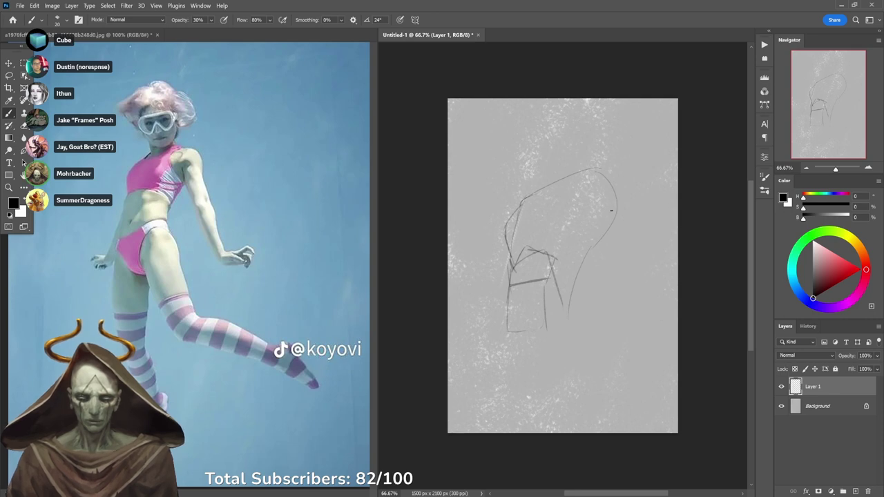
# Sketch an oval with a wider outer curve at the outline's upper right, and link the notch to the right contour with a short line.
pyautogui.moveTo(599, 176)
pyautogui.mouseDown()
pyautogui.moveTo(627, 191)
pyautogui.moveTo(603, 230)
pyautogui.mouseUp()
pyautogui.moveTo(625, 202); pyautogui.dragTo(598, 171)
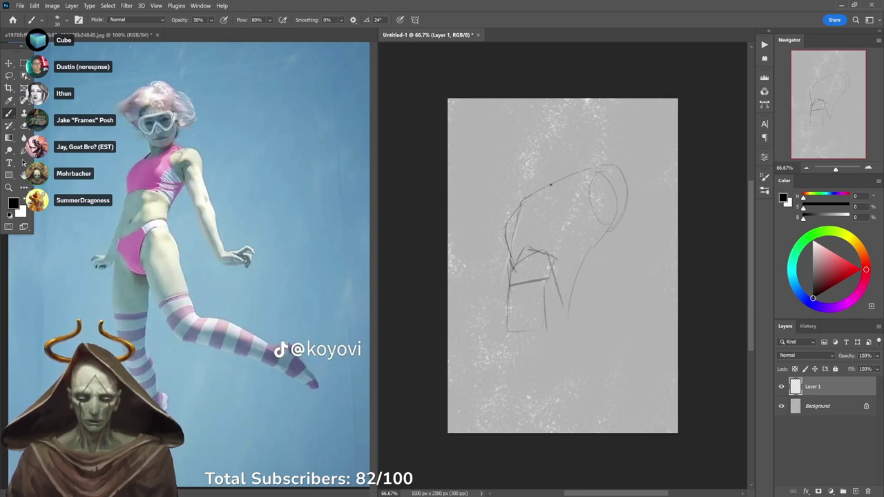
pyautogui.moveTo(552, 190); pyautogui.dragTo(582, 165)
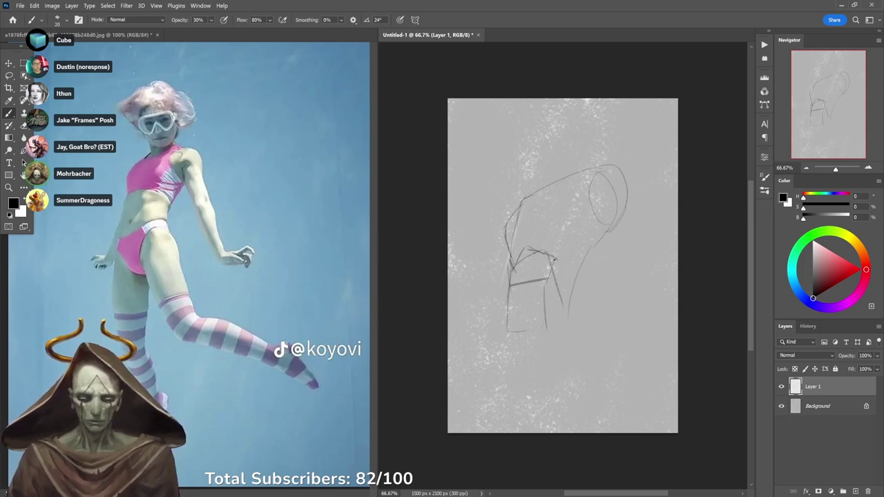
pyautogui.moveTo(552, 259); pyautogui.dragTo(576, 269)
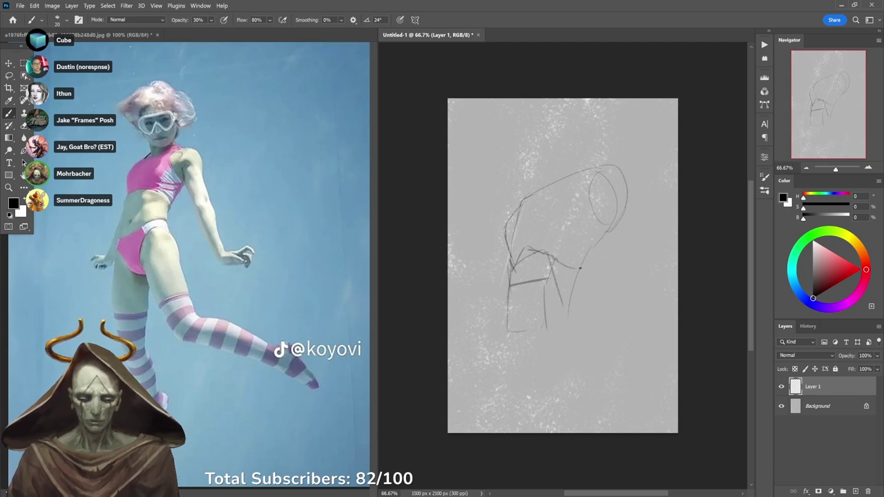
# Restate the hunched outline's lower right contour and continue the waist line down below its corner.
pyautogui.moveTo(584, 263); pyautogui.dragTo(622, 219)
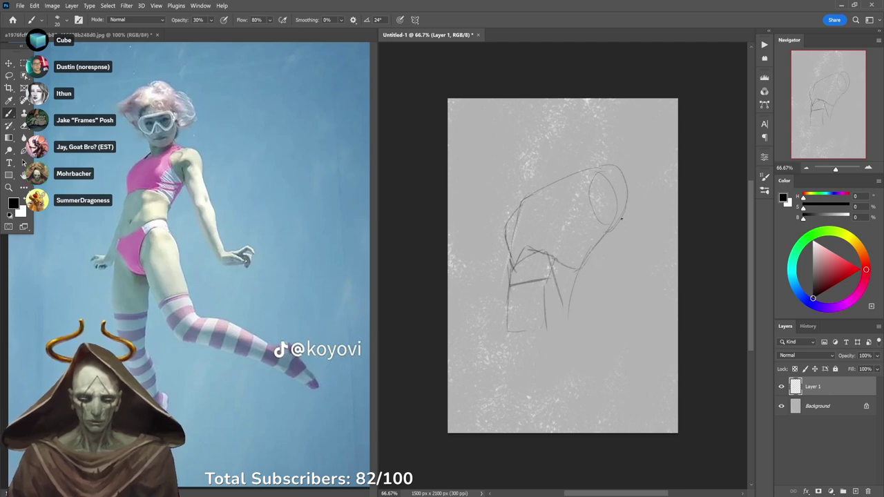
pyautogui.moveTo(582, 269); pyautogui.dragTo(571, 325)
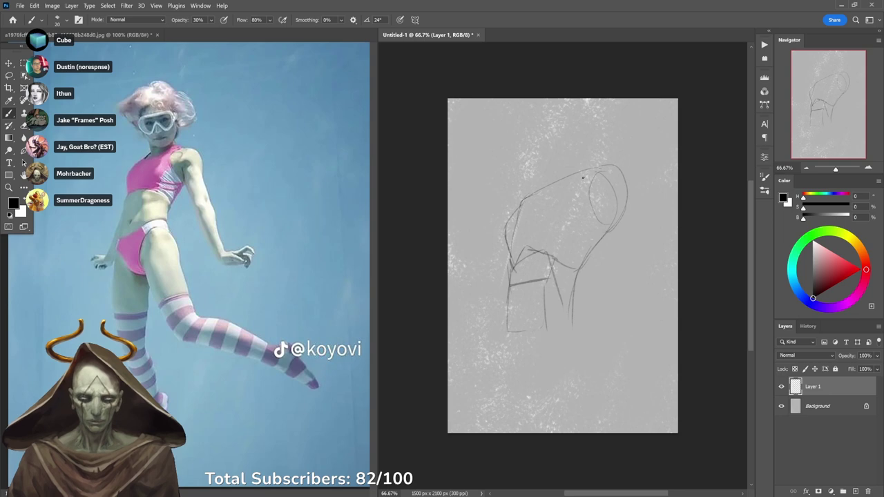
pyautogui.moveTo(606, 146)
pyautogui.mouseDown()
pyautogui.moveTo(585, 169)
pyautogui.moveTo(531, 381)
pyautogui.mouseUp()
pyautogui.hotkey('ctrl', 'z')
pyautogui.moveTo(574, 144)
pyautogui.mouseDown()
pyautogui.moveTo(539, 219)
pyautogui.moveTo(549, 432)
pyautogui.mouseUp()
pyautogui.hotkey('ctrl', 'z')
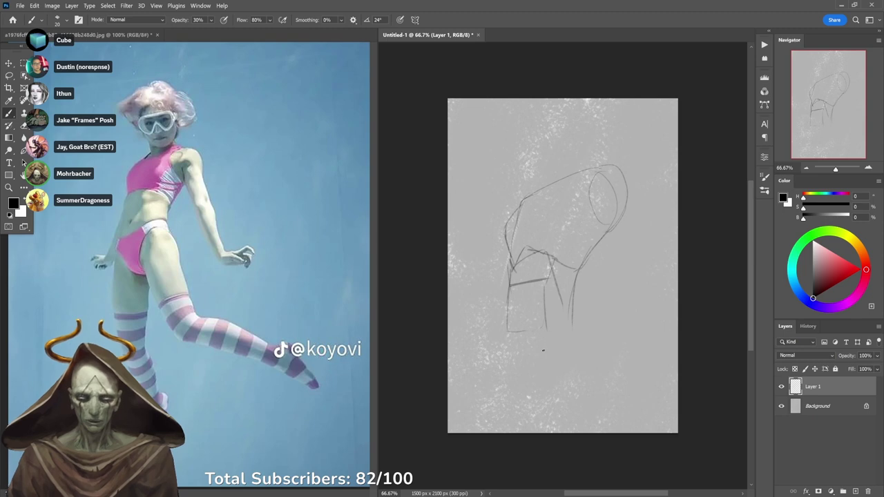
# Try construction lines along the figure's torso and legs over the reference photo, undo them, and return to the sketch document.
pyautogui.click(162, 196)
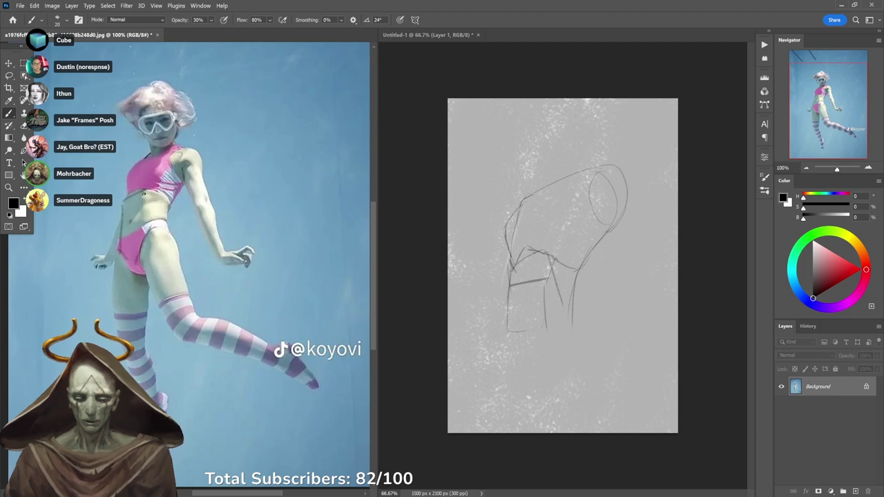
pyautogui.moveTo(128, 201); pyautogui.dragTo(132, 271)
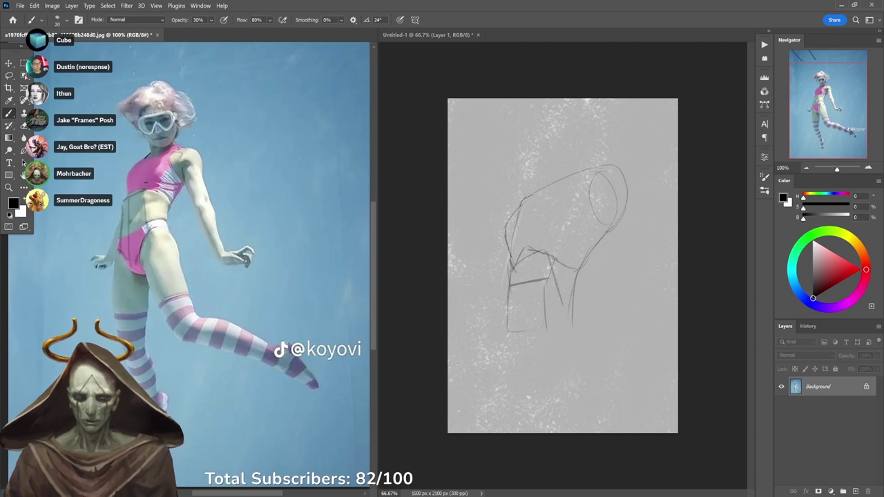
pyautogui.moveTo(125, 195); pyautogui.dragTo(150, 154)
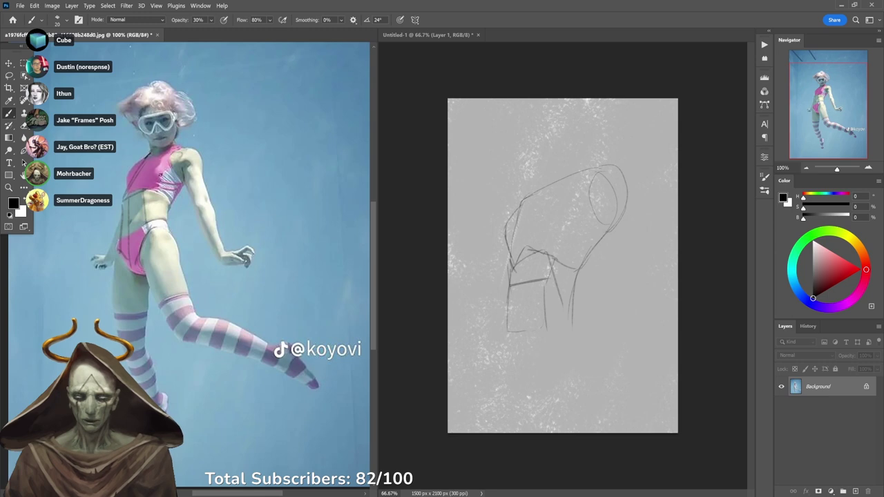
pyautogui.moveTo(147, 194)
pyautogui.mouseDown()
pyautogui.moveTo(173, 155)
pyautogui.moveTo(145, 182)
pyautogui.moveTo(125, 287)
pyautogui.mouseUp()
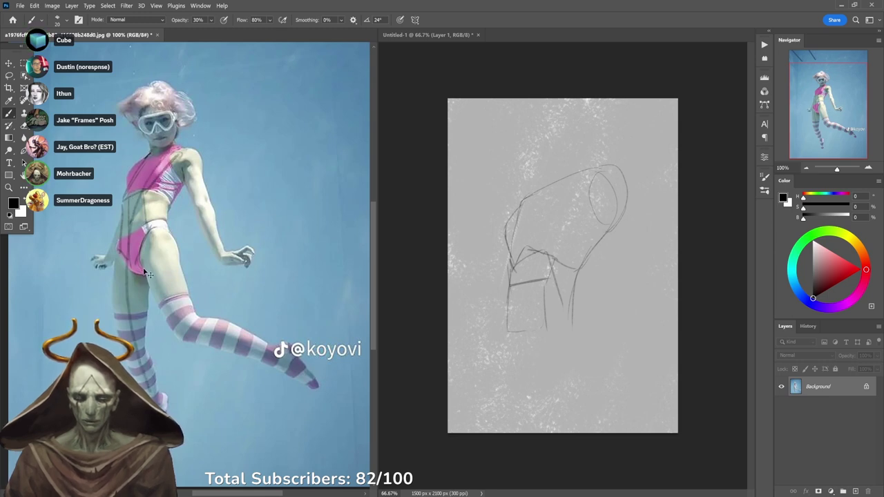
pyautogui.hotkey('ctrl', 'z')
pyautogui.moveTo(191, 129)
pyautogui.mouseDown()
pyautogui.moveTo(141, 229)
pyautogui.moveTo(134, 286)
pyautogui.moveTo(141, 370)
pyautogui.mouseUp()
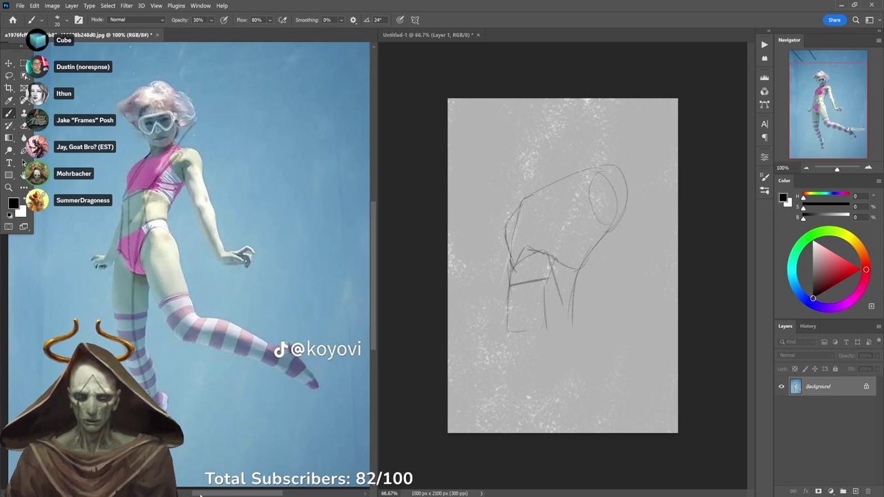
pyautogui.hotkey('ctrl', 'z')
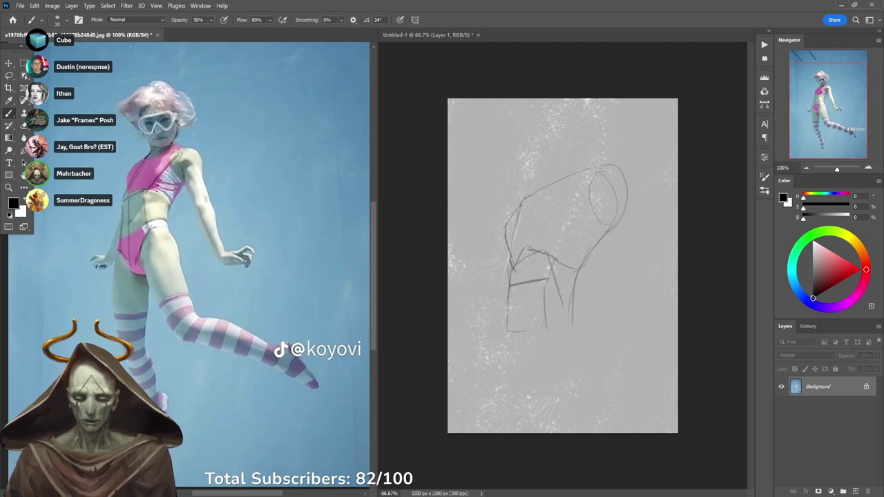
pyautogui.moveTo(201, 98)
pyautogui.mouseDown()
pyautogui.moveTo(166, 135)
pyautogui.moveTo(159, 262)
pyautogui.moveTo(242, 440)
pyautogui.moveTo(280, 477)
pyautogui.mouseUp()
pyautogui.hotkey('ctrl', 'z')
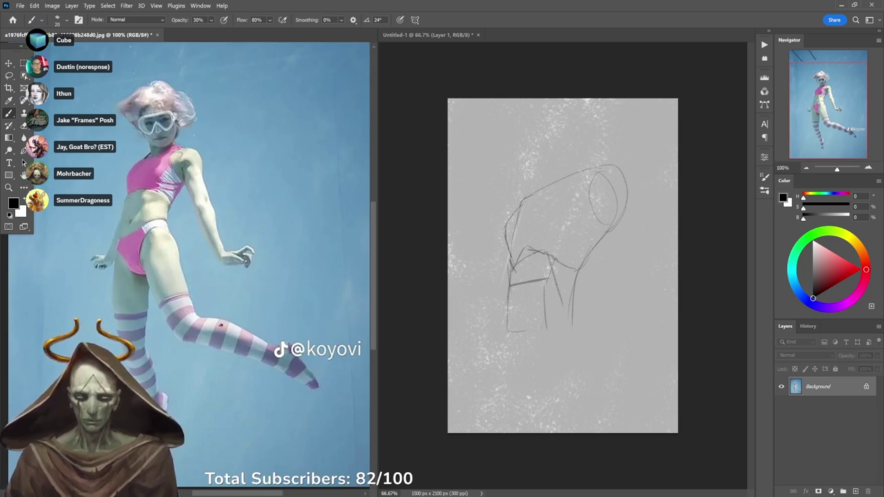
pyautogui.click(523, 256)
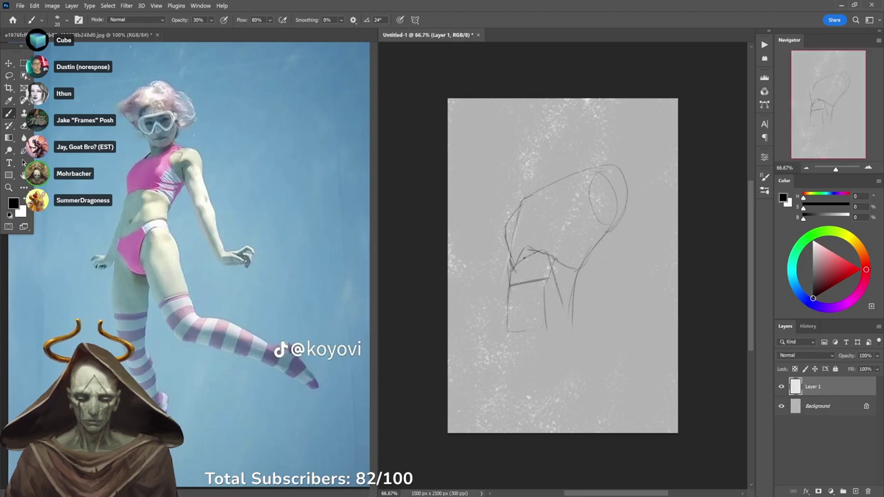
pyautogui.moveTo(520, 257); pyautogui.dragTo(552, 253)
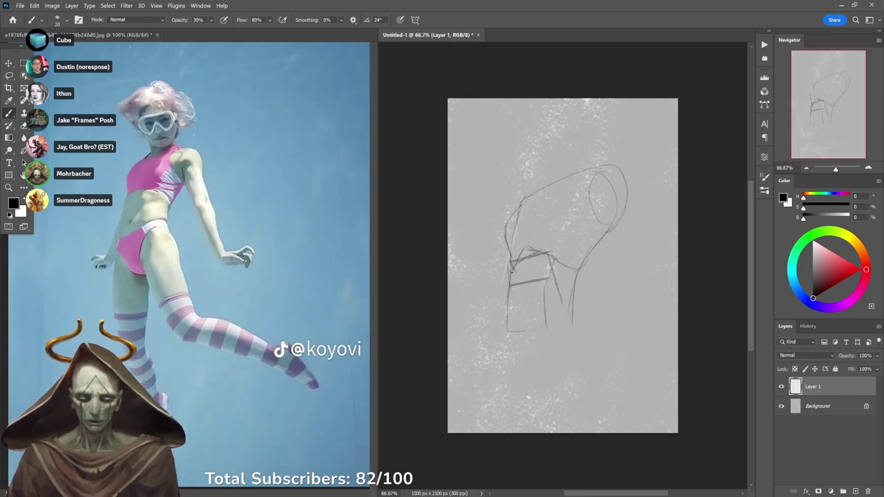
pyautogui.hotkey('ctrl', 'z')
pyautogui.hotkey('ctrl', 'z')
# Extend the blocky form into a longer abdomen with a slanted lower edge, a V-shaped pelvis point and a curved right hip.
pyautogui.moveTo(514, 267)
pyautogui.mouseDown()
pyautogui.moveTo(506, 355)
pyautogui.moveTo(557, 343)
pyautogui.mouseUp()
pyautogui.moveTo(545, 276); pyautogui.dragTo(565, 361)
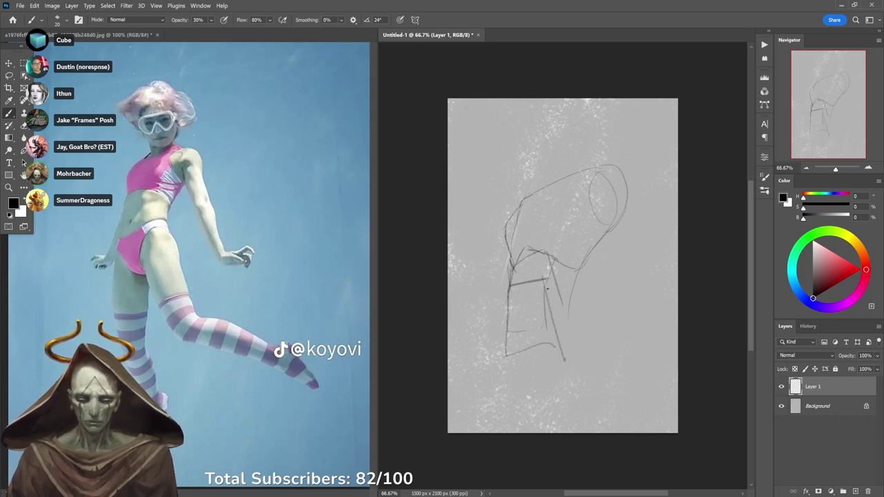
pyautogui.moveTo(507, 356)
pyautogui.mouseDown()
pyautogui.moveTo(553, 348)
pyautogui.moveTo(578, 316)
pyautogui.moveTo(593, 367)
pyautogui.moveTo(583, 385)
pyautogui.mouseUp()
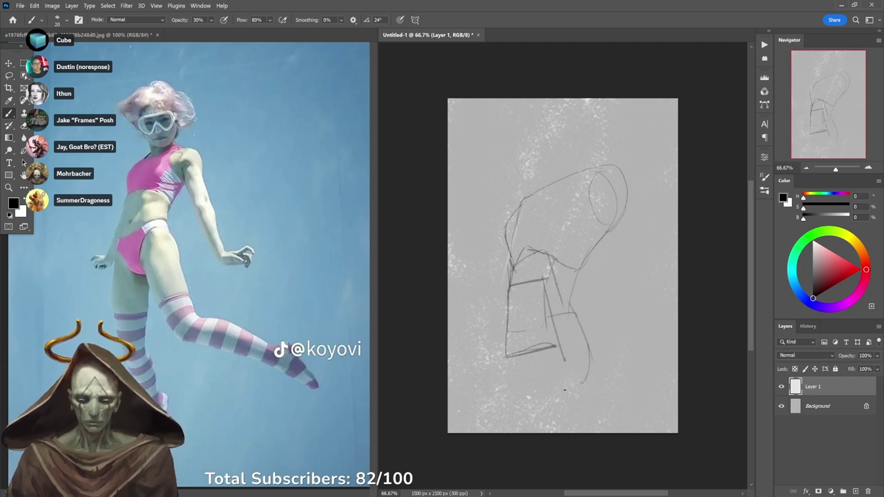
pyautogui.moveTo(510, 349)
pyautogui.mouseDown()
pyautogui.moveTo(533, 388)
pyautogui.moveTo(550, 338)
pyautogui.moveTo(547, 319)
pyautogui.moveTo(541, 389)
pyautogui.mouseUp()
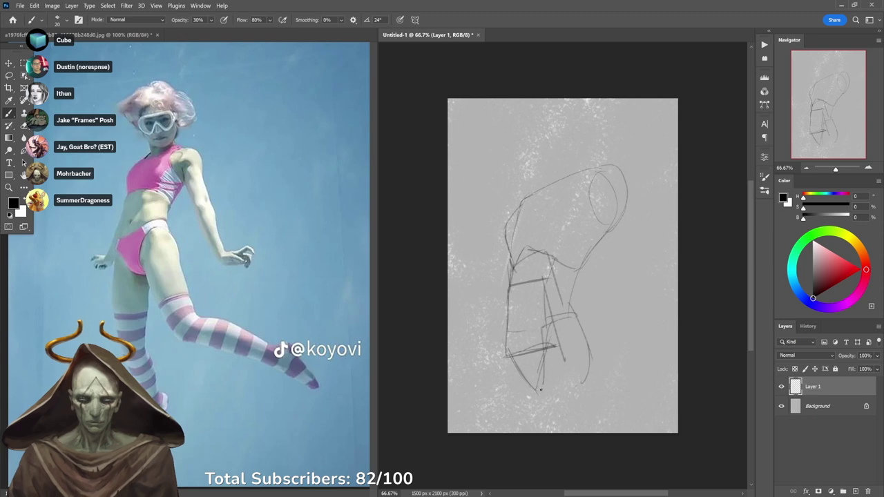
# Restate the abdomen block's left and top edges and the ribcage's outer right contour.
pyautogui.moveTo(502, 355); pyautogui.dragTo(509, 297)
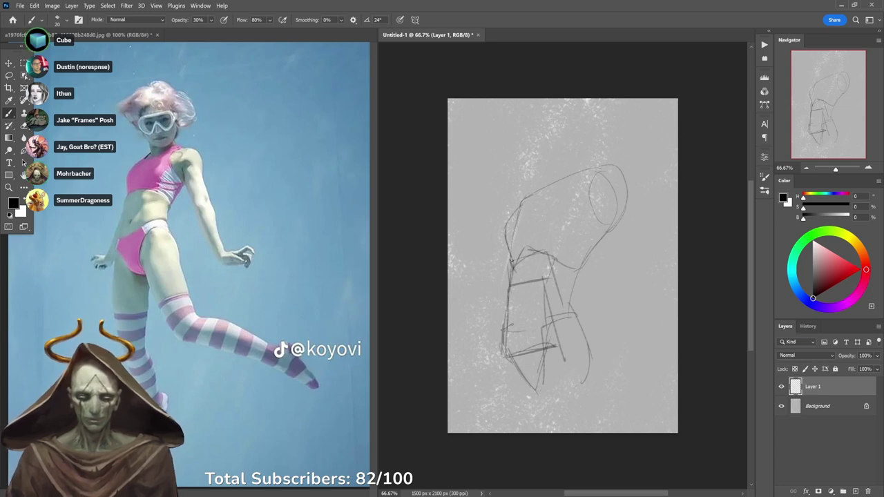
pyautogui.moveTo(513, 261); pyautogui.dragTo(555, 253)
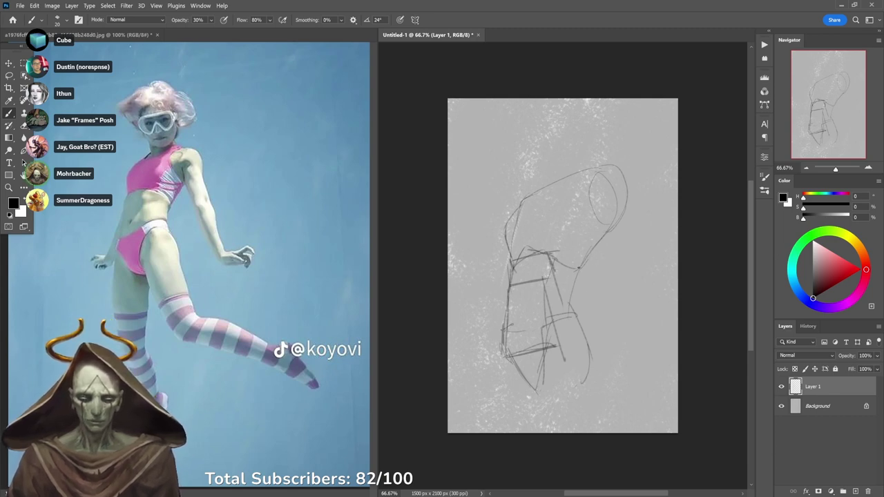
pyautogui.moveTo(585, 259)
pyautogui.mouseDown()
pyautogui.moveTo(630, 206)
pyautogui.moveTo(631, 190)
pyautogui.mouseUp()
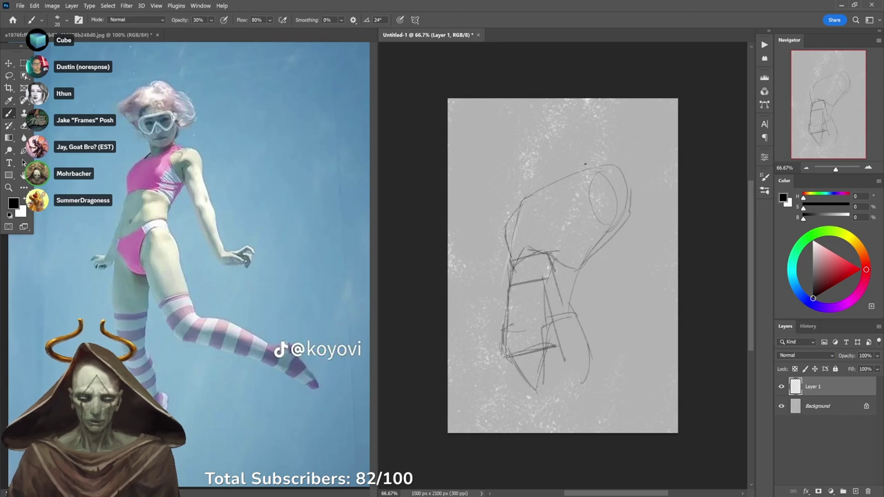
# Reinforce the sloping shoulder line and sketch short neck lines rising above it.
pyautogui.moveTo(535, 192); pyautogui.dragTo(582, 169)
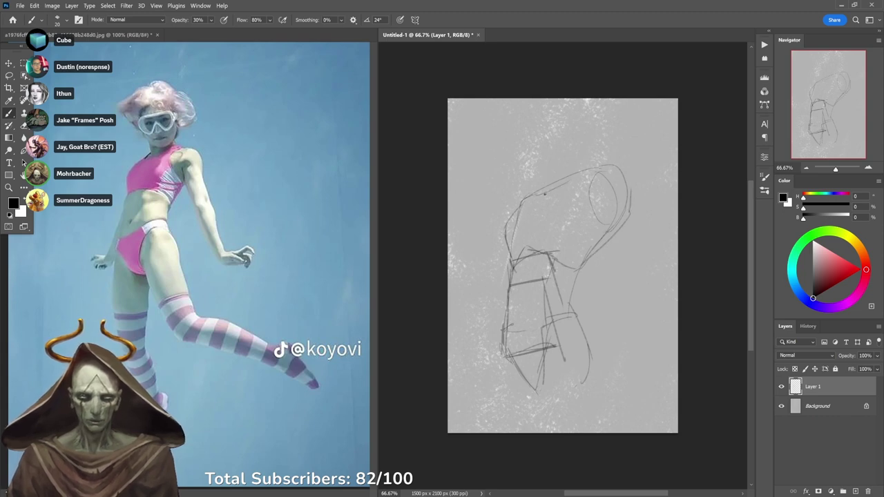
pyautogui.moveTo(545, 195); pyautogui.dragTo(585, 169)
pyautogui.moveTo(550, 194); pyautogui.dragTo(532, 197)
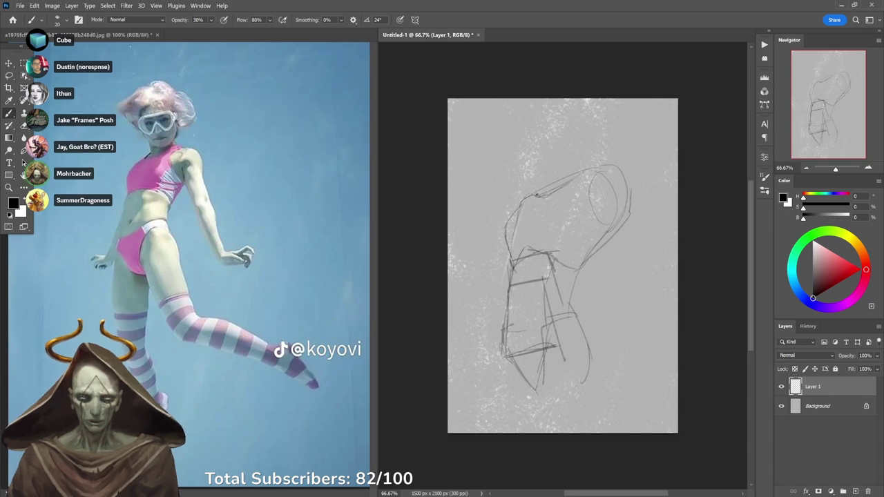
pyautogui.moveTo(546, 171); pyautogui.dragTo(540, 194)
pyautogui.moveTo(546, 147)
pyautogui.mouseDown()
pyautogui.moveTo(551, 186)
pyautogui.moveTo(583, 157)
pyautogui.mouseUp()
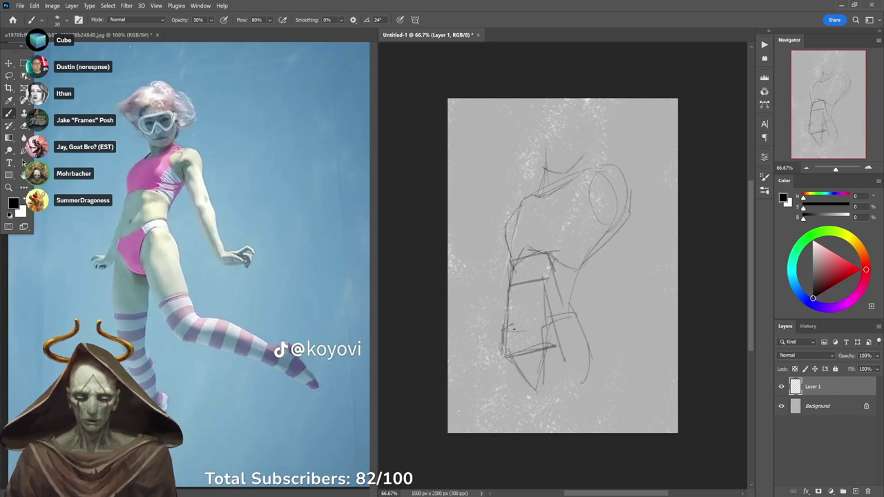
# Darken the ribcage's left edge and the arch along its underside.
pyautogui.moveTo(512, 260)
pyautogui.mouseDown()
pyautogui.moveTo(505, 283)
pyautogui.moveTo(512, 216)
pyautogui.mouseUp()
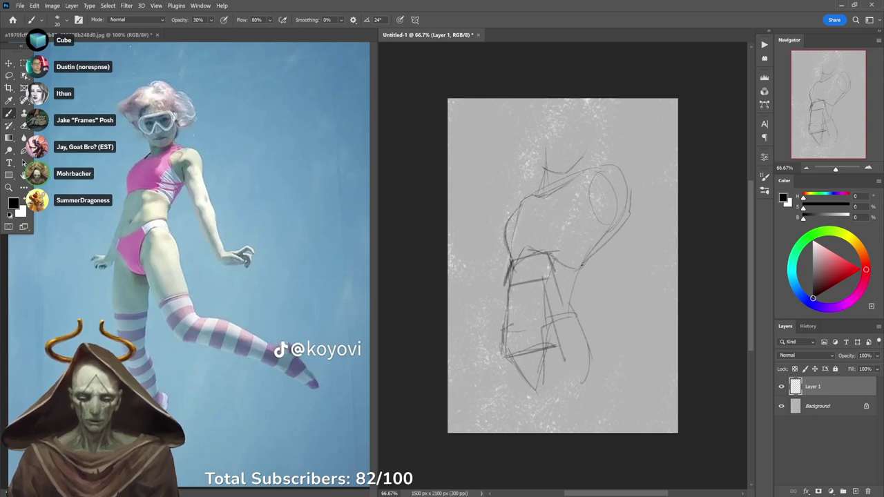
pyautogui.moveTo(510, 264)
pyautogui.mouseDown()
pyautogui.moveTo(558, 250)
pyautogui.moveTo(583, 272)
pyautogui.moveTo(541, 250)
pyautogui.mouseUp()
pyautogui.hotkey('ctrl', 'z')
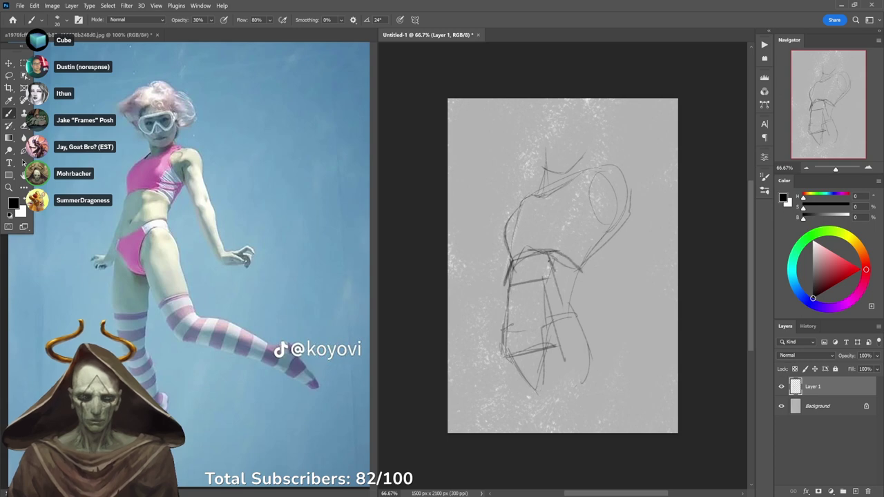
# Redraw the right waist as an inward curve and carry it down into a fuller hip contour.
pyautogui.moveTo(601, 248); pyautogui.dragTo(569, 298)
pyautogui.moveTo(575, 281); pyautogui.dragTo(570, 316)
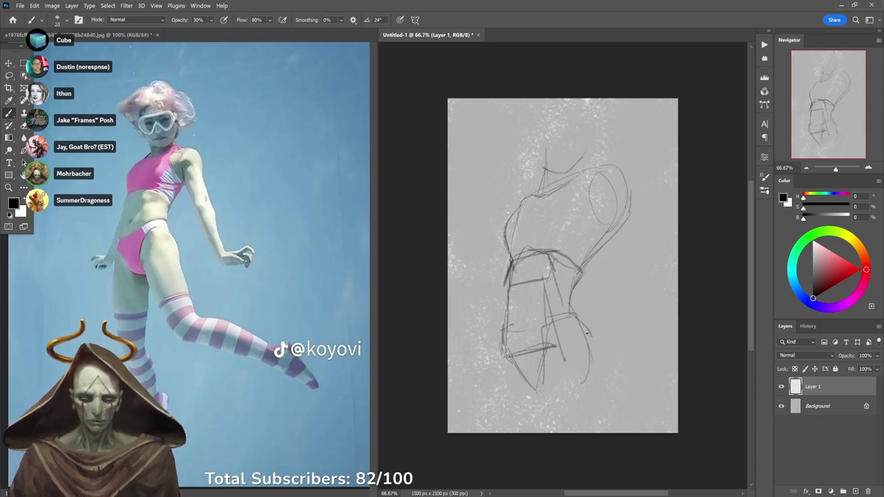
pyautogui.moveTo(571, 315)
pyautogui.mouseDown()
pyautogui.moveTo(592, 345)
pyautogui.moveTo(598, 376)
pyautogui.mouseUp()
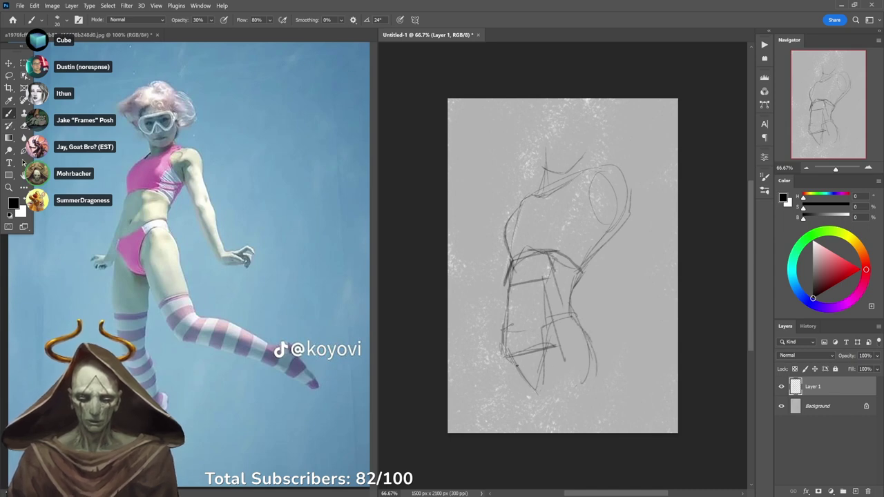
# Strengthen the left waist and hip contour, the abdomen's upper crossbar and the pelvis's pointed lower end.
pyautogui.moveTo(497, 334); pyautogui.dragTo(531, 392)
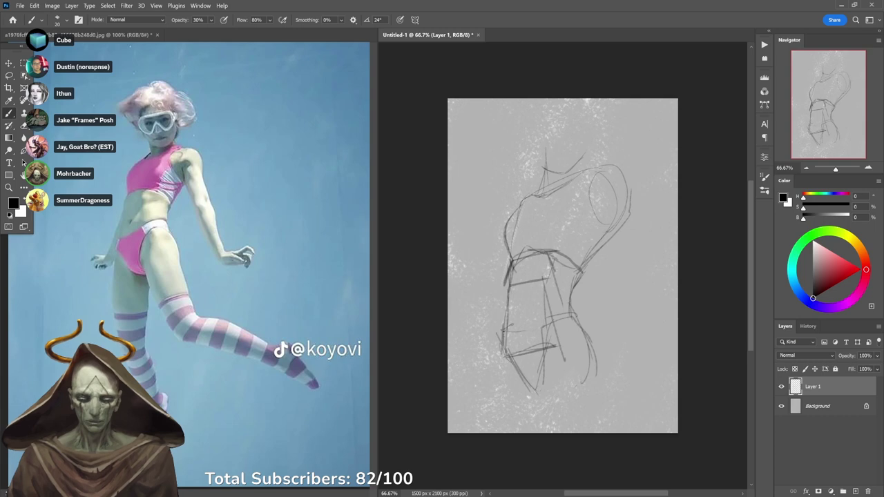
pyautogui.moveTo(502, 329)
pyautogui.mouseDown()
pyautogui.moveTo(507, 348)
pyautogui.moveTo(506, 296)
pyautogui.moveTo(497, 338)
pyautogui.mouseUp()
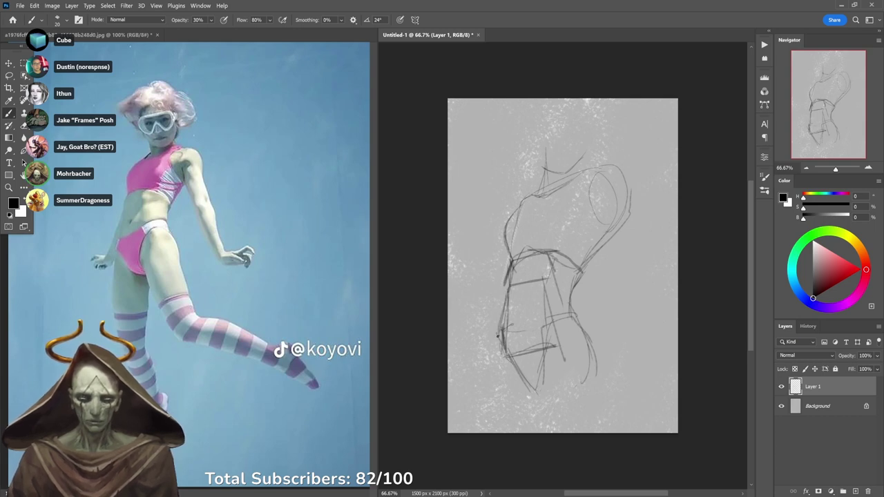
pyautogui.moveTo(509, 291); pyautogui.dragTo(496, 354)
pyautogui.moveTo(512, 264); pyautogui.dragTo(505, 323)
pyautogui.hotkey('ctrl', 'z')
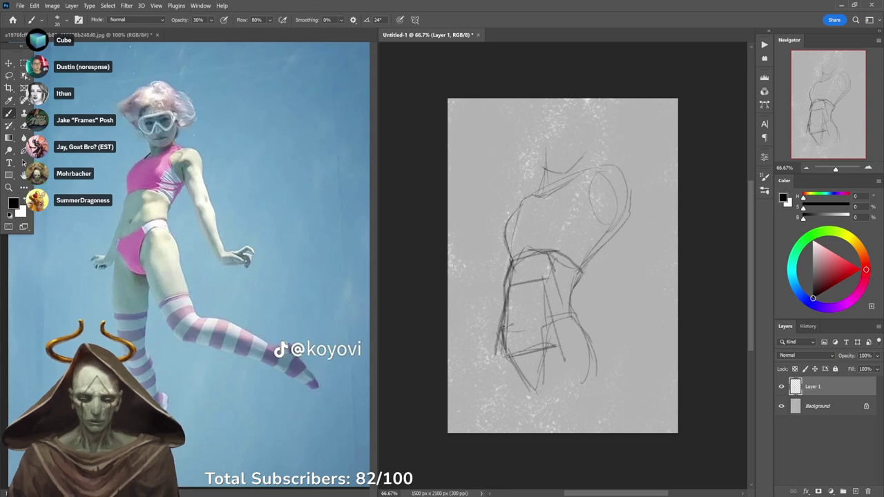
pyautogui.moveTo(506, 284); pyautogui.dragTo(545, 278)
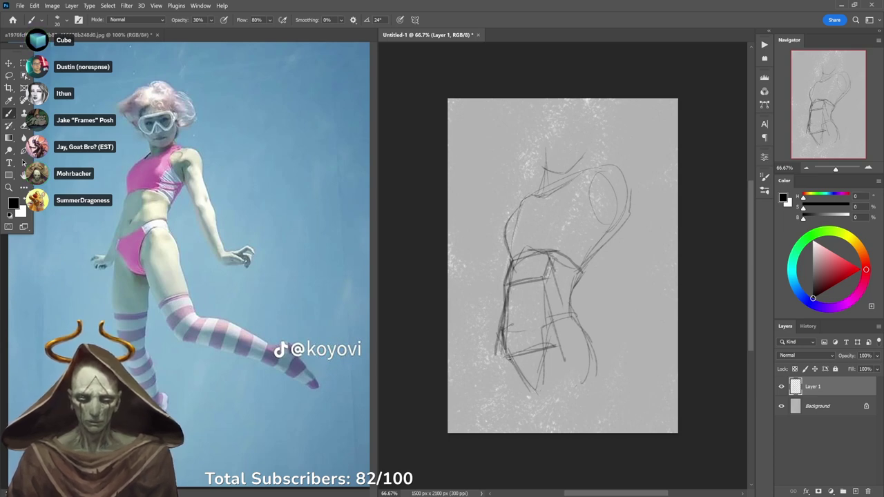
pyautogui.moveTo(510, 355)
pyautogui.mouseDown()
pyautogui.moveTo(529, 397)
pyautogui.moveTo(543, 396)
pyautogui.moveTo(528, 399)
pyautogui.moveTo(509, 364)
pyautogui.mouseUp()
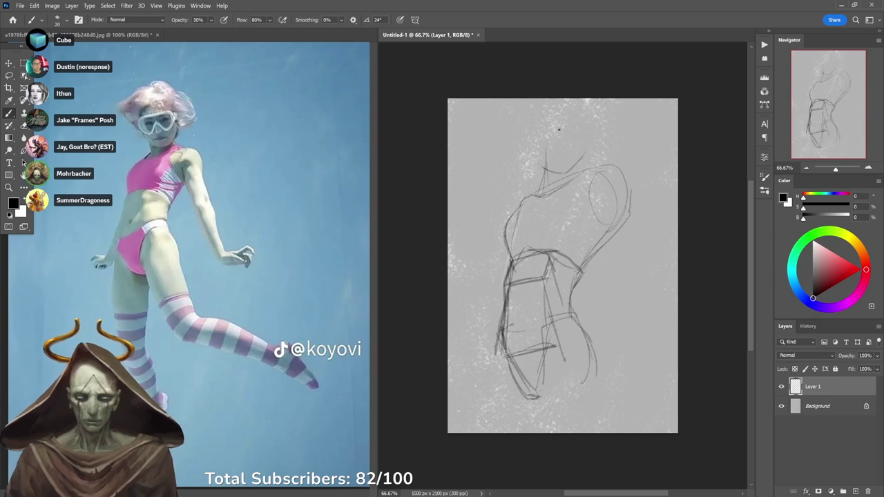
# Sketch a chin curve with neck lines, and erase the chin and upper neck lines above the shoulders.
pyautogui.moveTo(542, 163)
pyautogui.mouseDown()
pyautogui.moveTo(534, 136)
pyautogui.moveTo(539, 168)
pyautogui.moveTo(587, 146)
pyautogui.moveTo(585, 170)
pyautogui.moveTo(536, 198)
pyautogui.mouseUp()
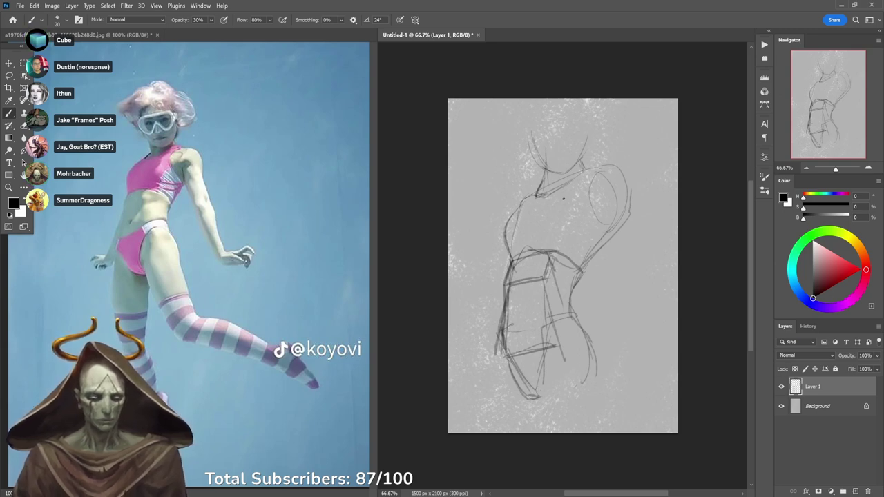
pyautogui.press('e')
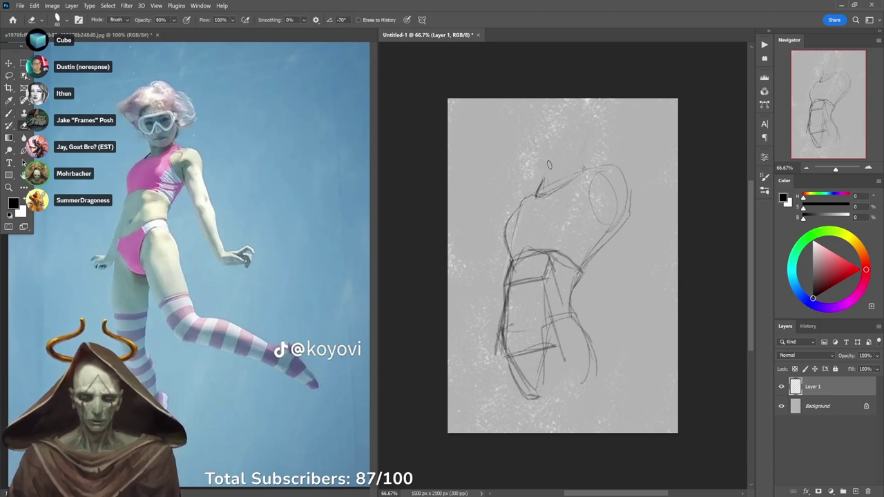
pyautogui.press('b')
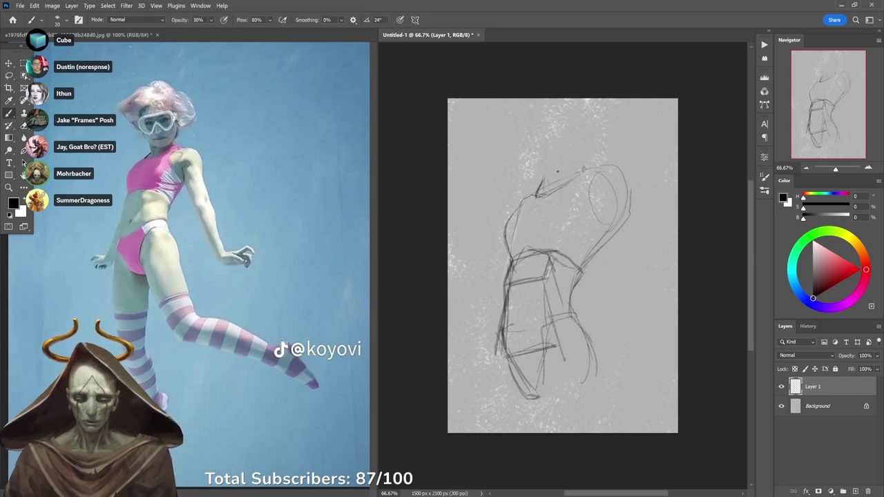
# Scale the torso sketch down to about 73% and move it up on the canvas, leaving room for the head and legs.
pyautogui.hotkey('ctrl', 't')
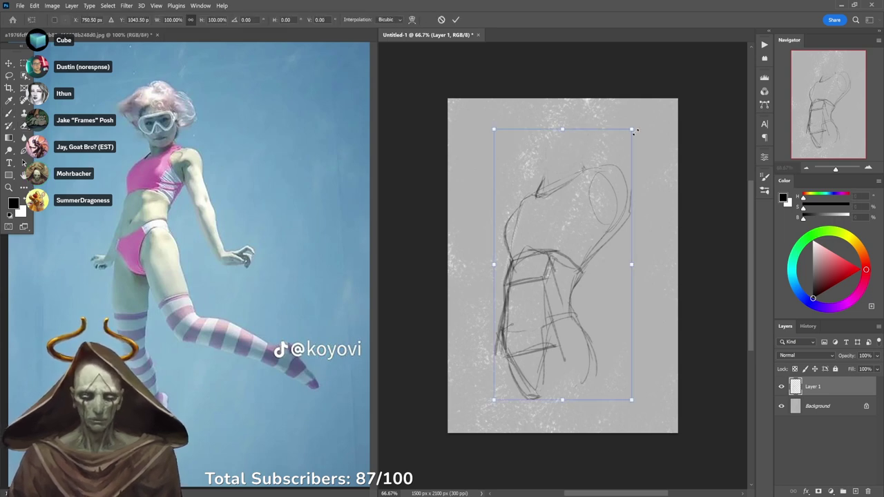
pyautogui.moveTo(633, 129)
pyautogui.mouseDown()
pyautogui.moveTo(612, 164)
pyautogui.moveTo(618, 156)
pyautogui.mouseUp()
pyautogui.moveTo(588, 204)
pyautogui.mouseDown()
pyautogui.moveTo(593, 168)
pyautogui.moveTo(592, 181)
pyautogui.mouseUp()
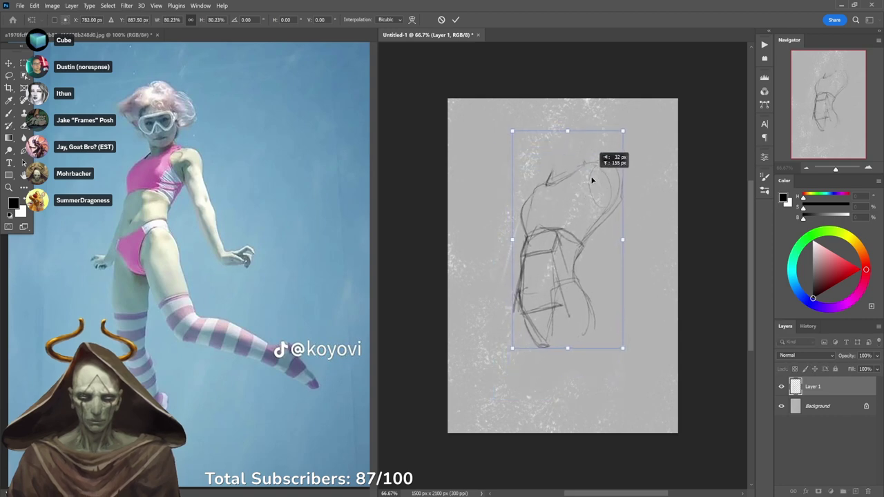
pyautogui.moveTo(622, 130); pyautogui.dragTo(614, 148)
pyautogui.moveTo(598, 178); pyautogui.dragTo(592, 170)
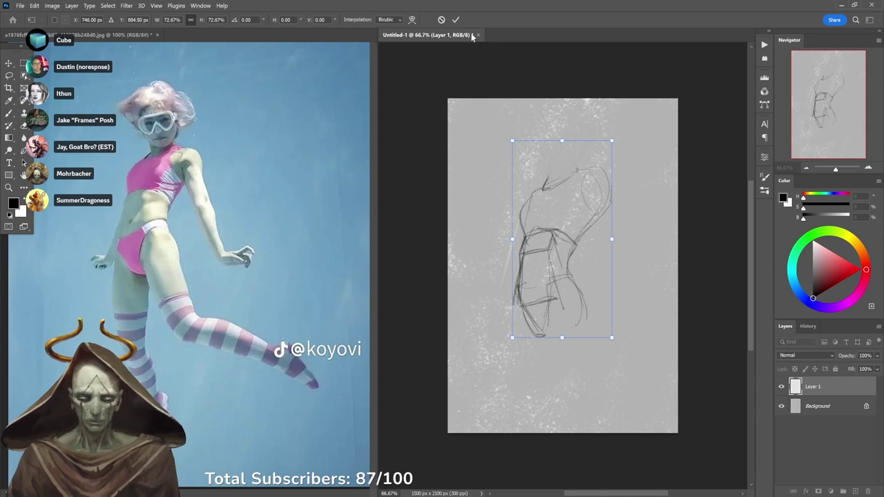
pyautogui.click(455, 19)
pyautogui.press('b')
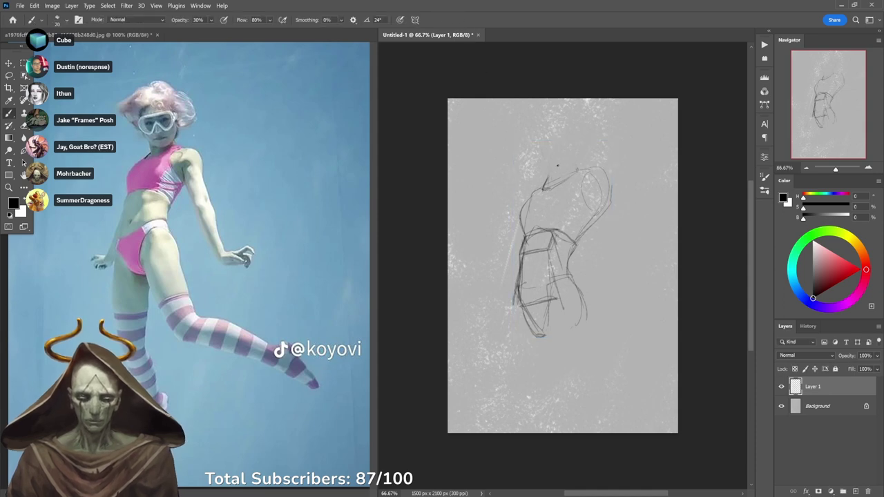
# Sketch an oval head with a curved vertical center line, join it with neck lines, and strengthen both shoulder lines.
pyautogui.moveTo(538, 147)
pyautogui.mouseDown()
pyautogui.moveTo(568, 166)
pyautogui.moveTo(576, 145)
pyautogui.mouseUp()
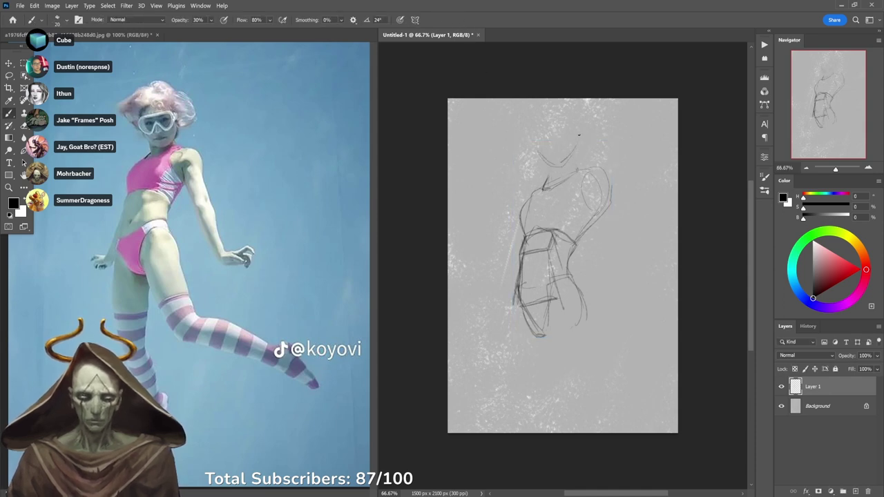
pyautogui.moveTo(552, 110); pyautogui.dragTo(561, 166)
pyautogui.moveTo(544, 136); pyautogui.dragTo(539, 155)
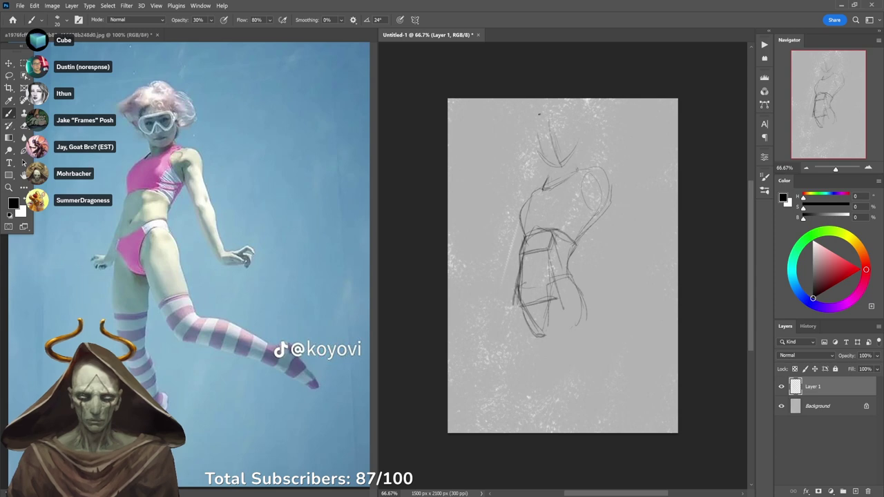
pyautogui.moveTo(540, 113)
pyautogui.mouseDown()
pyautogui.moveTo(546, 161)
pyautogui.moveTo(544, 110)
pyautogui.moveTo(574, 118)
pyautogui.moveTo(571, 168)
pyautogui.moveTo(554, 183)
pyautogui.mouseUp()
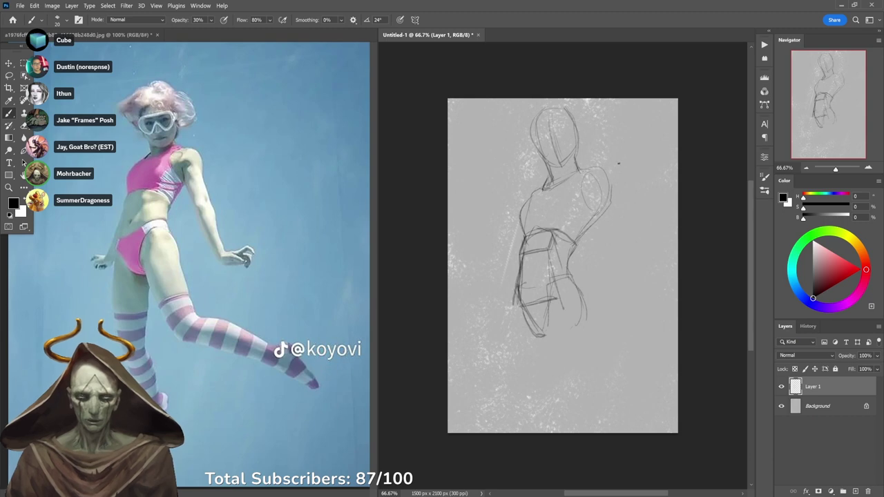
pyautogui.moveTo(605, 170); pyautogui.dragTo(580, 171)
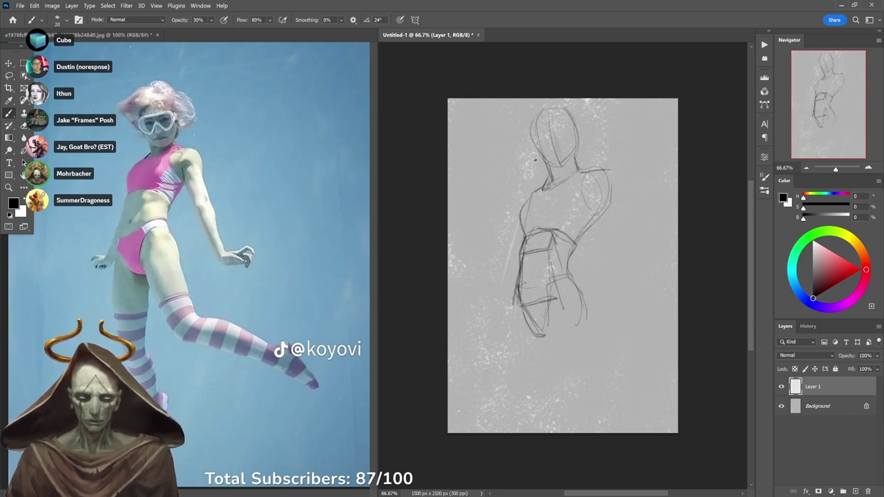
pyautogui.moveTo(542, 187); pyautogui.dragTo(527, 201)
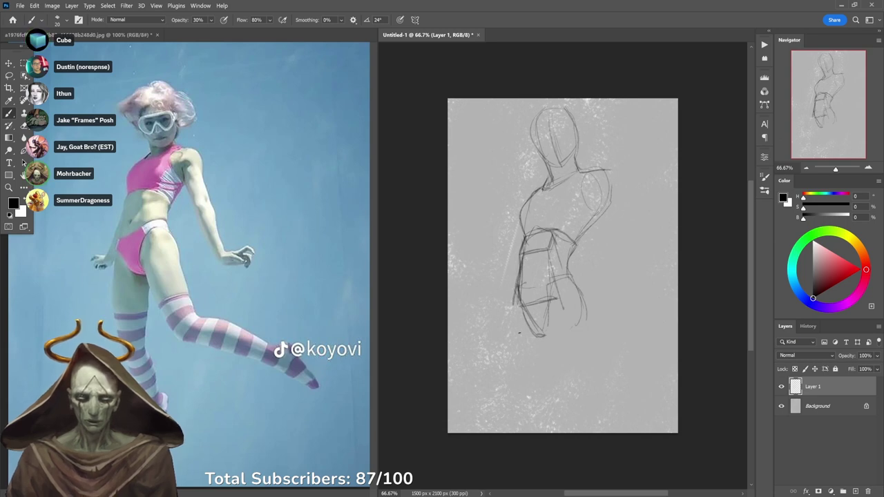
# Start the left thigh's outer line below the hip and darken the curved leg opening over the top of the right thigh.
pyautogui.moveTo(514, 305); pyautogui.dragTo(512, 369)
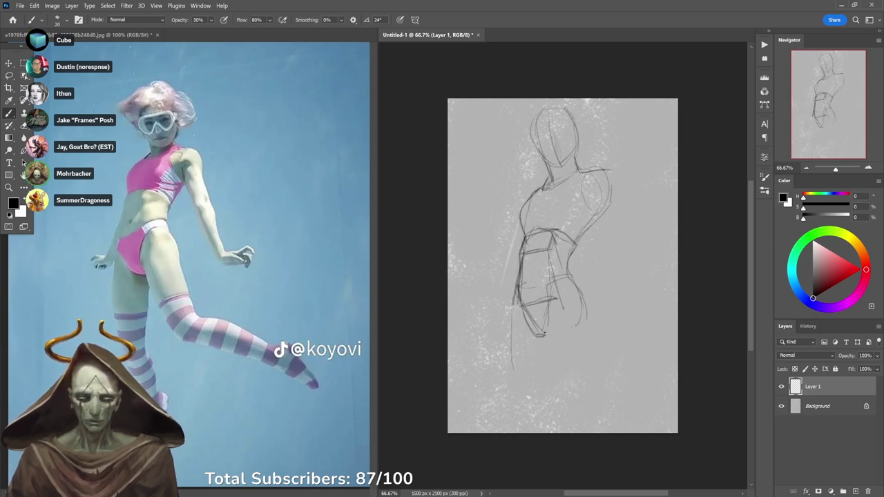
pyautogui.moveTo(546, 337)
pyautogui.mouseDown()
pyautogui.moveTo(553, 309)
pyautogui.moveTo(553, 336)
pyautogui.moveTo(561, 277)
pyautogui.moveTo(547, 317)
pyautogui.mouseUp()
pyautogui.hotkey('ctrl', 'z')
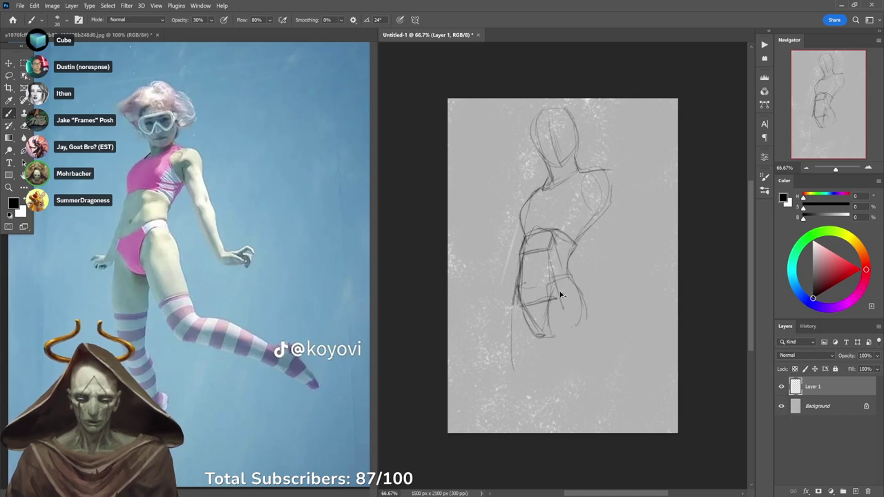
pyautogui.moveTo(554, 282); pyautogui.dragTo(546, 309)
pyautogui.moveTo(554, 281); pyautogui.dragTo(546, 308)
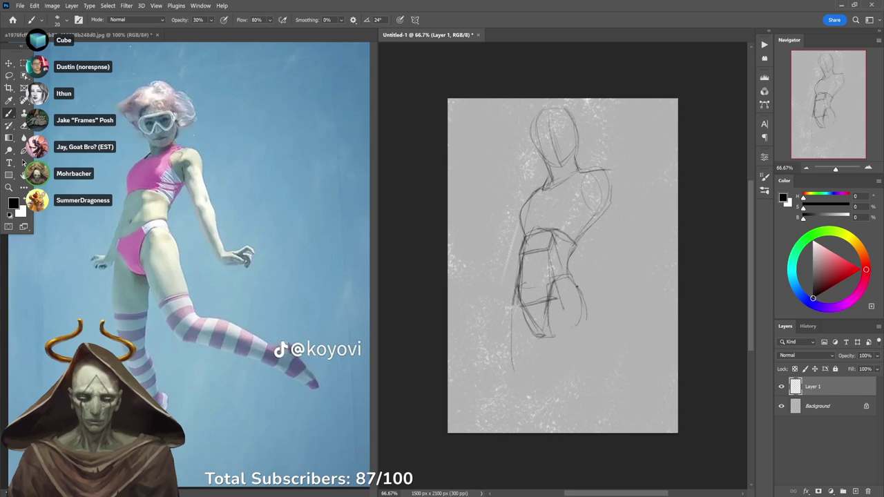
pyautogui.moveTo(571, 280); pyautogui.dragTo(564, 278)
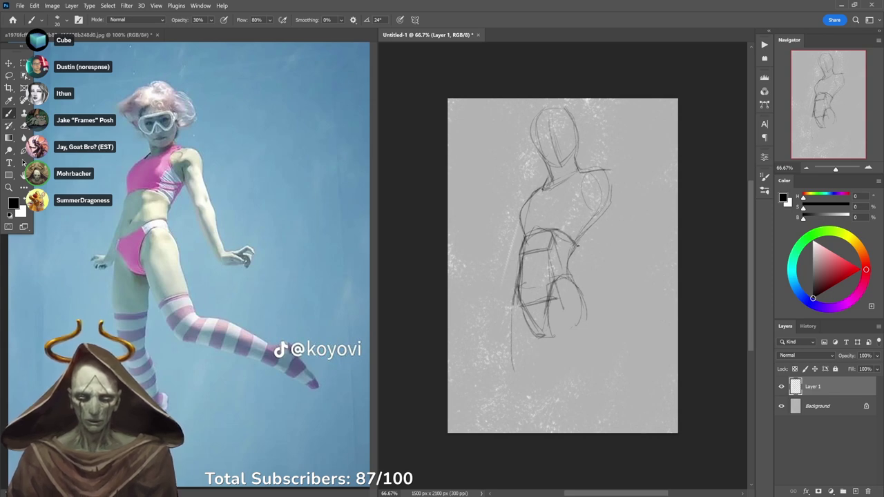
# Draw the right upper arm as two long lines hanging from the shoulder, ending in an oval elbow joint.
pyautogui.moveTo(566, 237)
pyautogui.mouseDown()
pyautogui.moveTo(601, 218)
pyautogui.moveTo(588, 235)
pyautogui.moveTo(597, 245)
pyautogui.moveTo(607, 212)
pyautogui.moveTo(595, 223)
pyautogui.moveTo(608, 212)
pyautogui.moveTo(614, 255)
pyautogui.mouseUp()
pyautogui.hotkey('ctrl', 'z')
pyautogui.moveTo(611, 170); pyautogui.dragTo(623, 208)
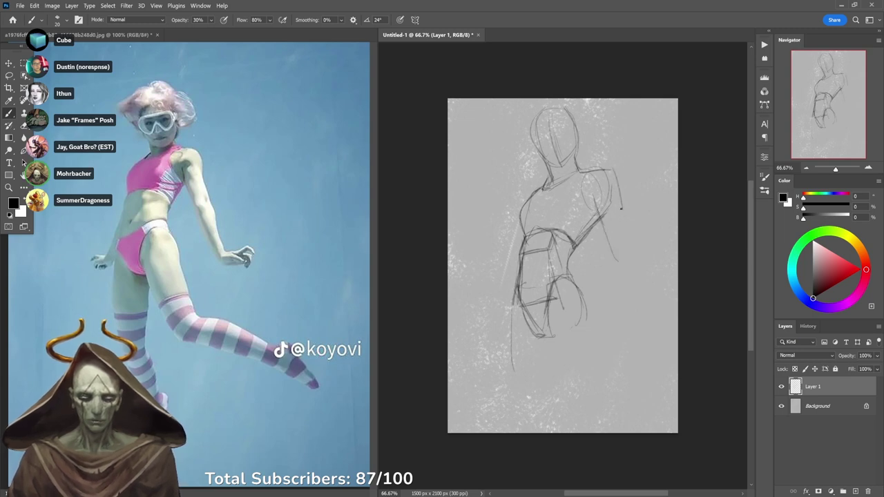
pyautogui.hotkey('ctrl', 'z')
pyautogui.moveTo(611, 170); pyautogui.dragTo(633, 251)
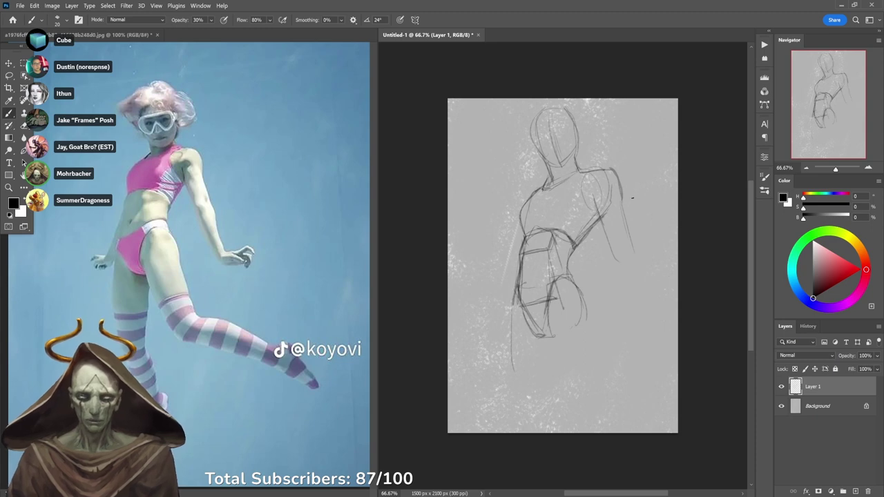
pyautogui.moveTo(622, 203); pyautogui.dragTo(636, 254)
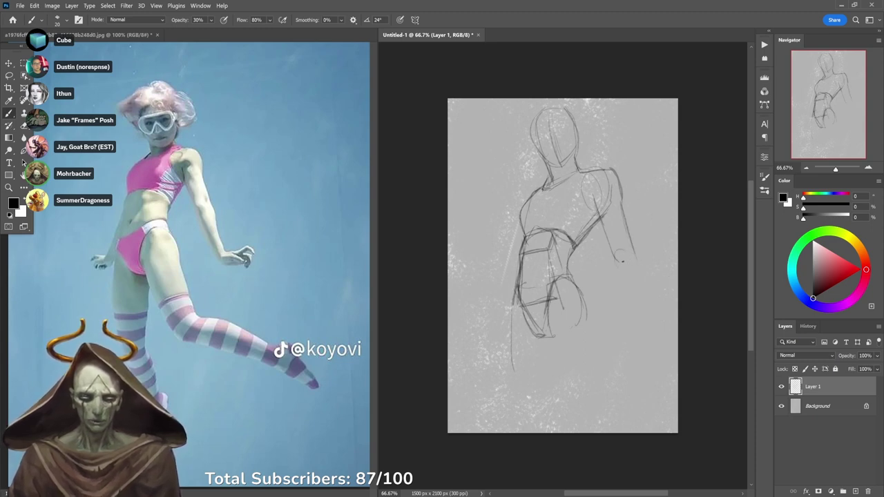
pyautogui.moveTo(617, 257)
pyautogui.mouseDown()
pyautogui.moveTo(639, 257)
pyautogui.moveTo(624, 261)
pyautogui.moveTo(617, 244)
pyautogui.moveTo(629, 243)
pyautogui.moveTo(620, 260)
pyautogui.moveTo(636, 256)
pyautogui.moveTo(614, 277)
pyautogui.mouseUp()
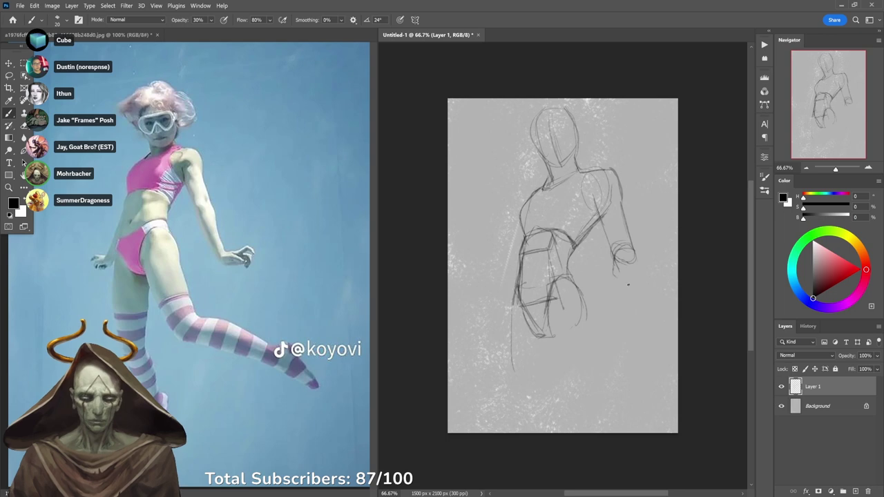
# Draw the right forearm tapering diagonally outward from the elbow and close it with a small wrist ellipse.
pyautogui.moveTo(633, 247); pyautogui.dragTo(656, 334)
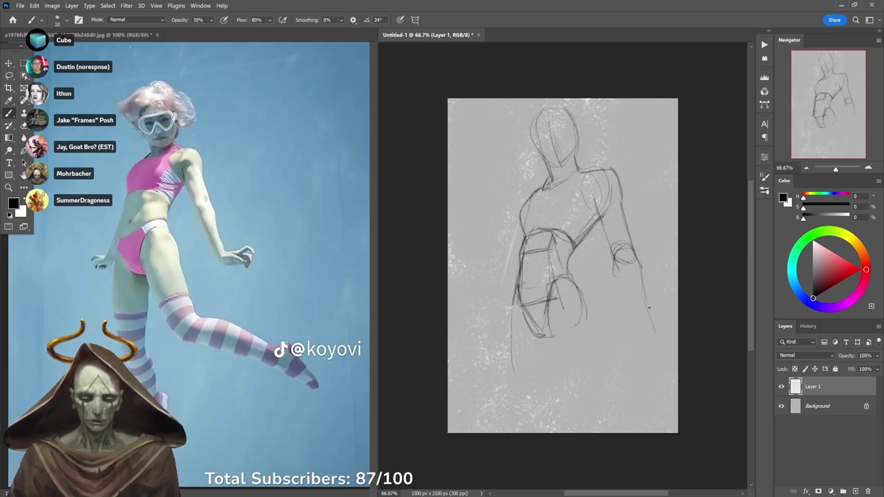
pyautogui.moveTo(644, 285); pyautogui.dragTo(654, 318)
pyautogui.moveTo(619, 284)
pyautogui.mouseDown()
pyautogui.moveTo(643, 337)
pyautogui.moveTo(655, 339)
pyautogui.moveTo(653, 333)
pyautogui.mouseUp()
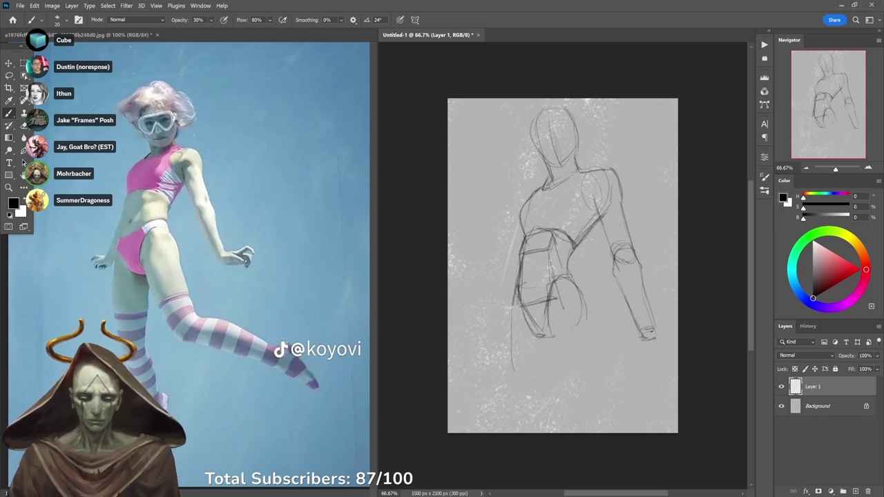
# Sketch the left forearm emerging beside the waist and block in its outward-turned hand with curled fingers.
pyautogui.moveTo(507, 297)
pyautogui.mouseDown()
pyautogui.moveTo(482, 300)
pyautogui.moveTo(489, 319)
pyautogui.moveTo(481, 320)
pyautogui.moveTo(501, 308)
pyautogui.mouseUp()
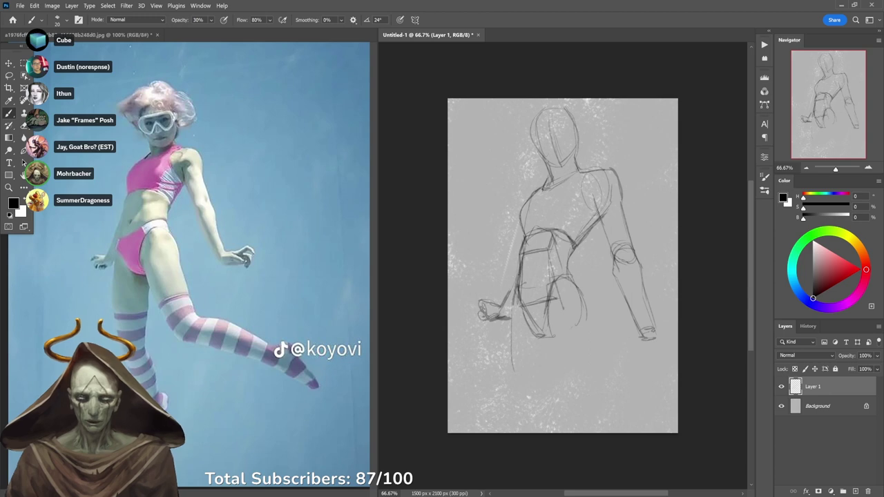
pyautogui.moveTo(517, 264); pyautogui.dragTo(507, 304)
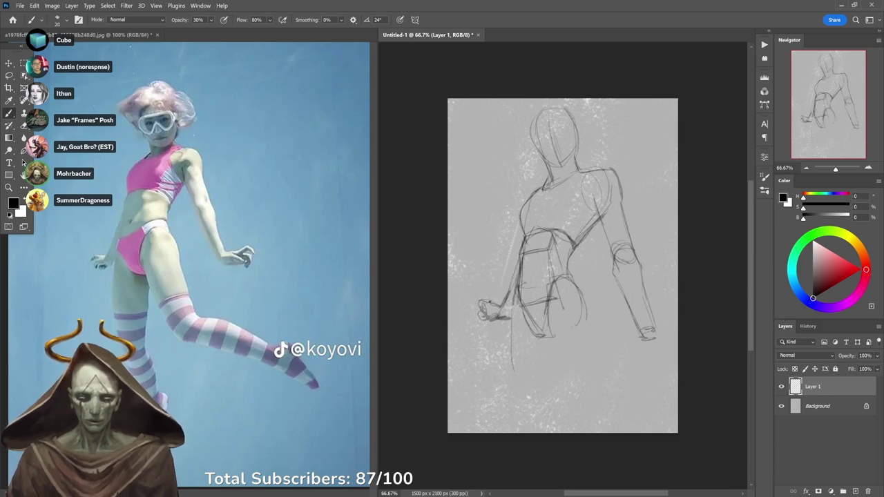
pyautogui.moveTo(489, 302); pyautogui.dragTo(504, 300)
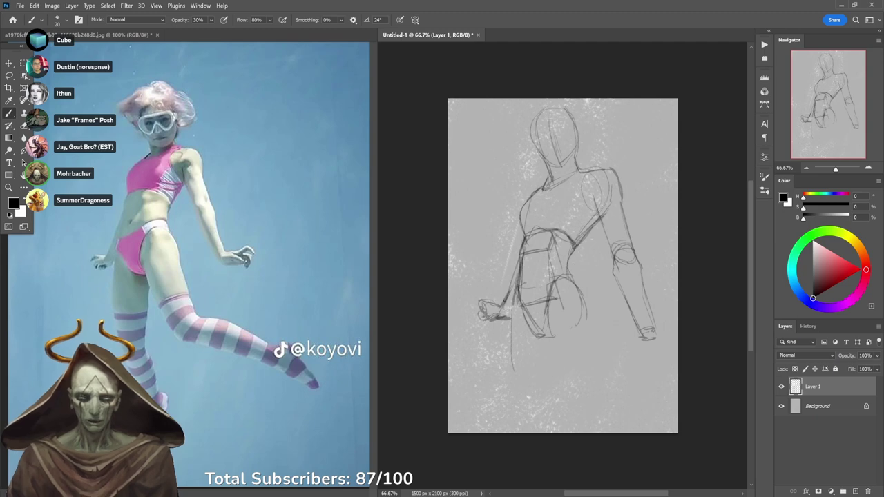
pyautogui.moveTo(491, 302)
pyautogui.mouseDown()
pyautogui.moveTo(505, 300)
pyautogui.moveTo(479, 305)
pyautogui.moveTo(484, 320)
pyautogui.mouseUp()
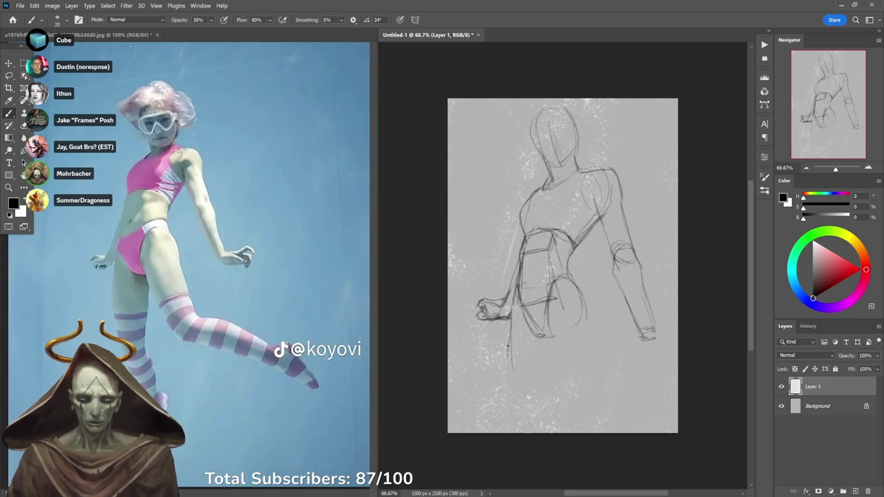
# Extend the thigh contours down from the pelvis and hip, and define the armpit and the curved edge of the shoulder opening.
pyautogui.moveTo(514, 308); pyautogui.dragTo(507, 387)
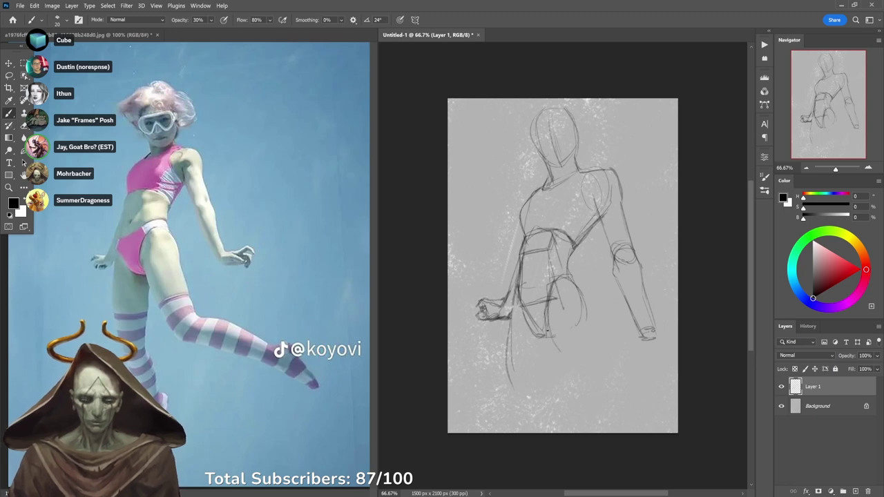
pyautogui.moveTo(547, 331); pyautogui.dragTo(582, 390)
pyautogui.moveTo(571, 278)
pyautogui.mouseDown()
pyautogui.moveTo(587, 315)
pyautogui.moveTo(591, 308)
pyautogui.moveTo(614, 409)
pyautogui.mouseUp()
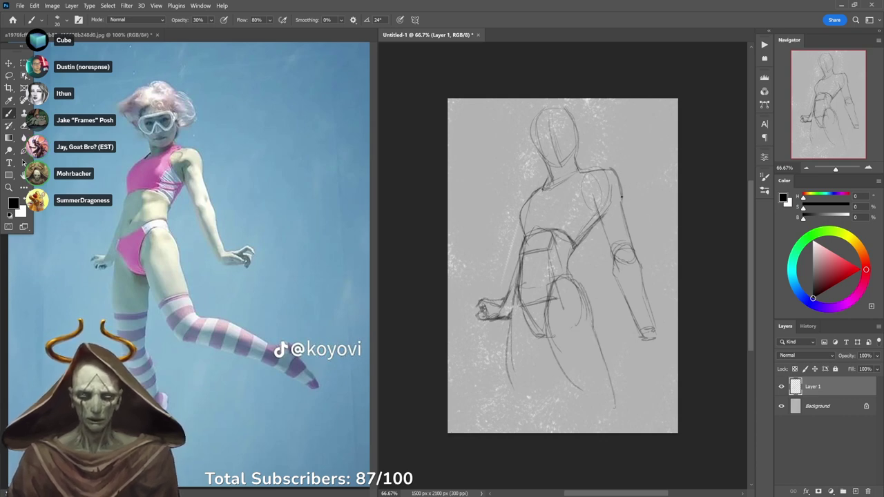
pyautogui.moveTo(594, 193); pyautogui.dragTo(598, 208)
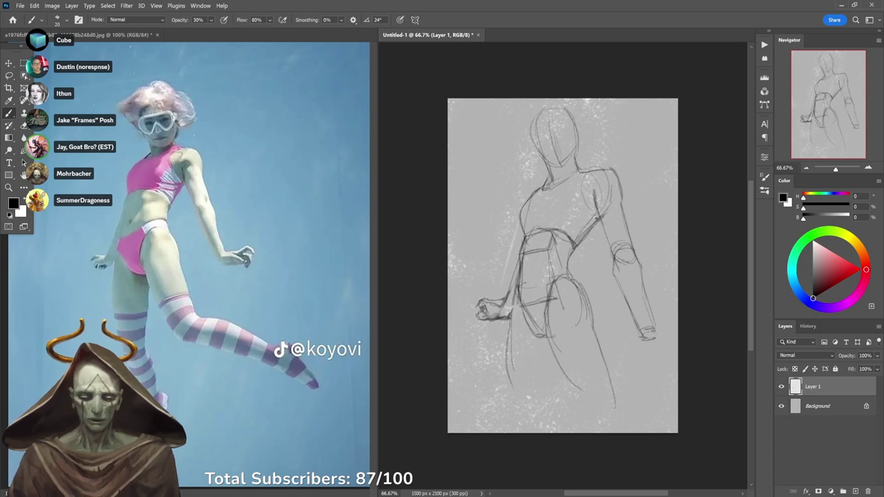
pyautogui.moveTo(596, 219); pyautogui.dragTo(580, 197)
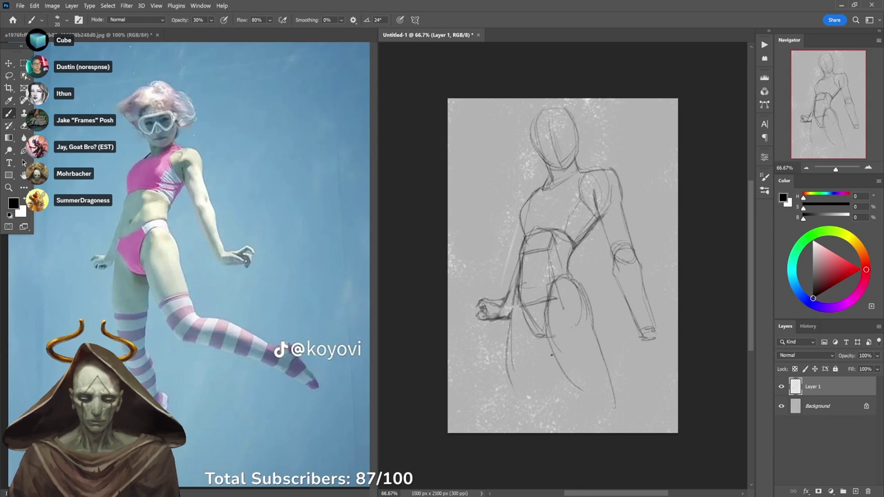
pyautogui.moveTo(551, 369); pyautogui.dragTo(546, 415)
pyautogui.moveTo(547, 402)
pyautogui.mouseDown()
pyautogui.moveTo(559, 326)
pyautogui.moveTo(529, 288)
pyautogui.moveTo(564, 344)
pyautogui.moveTo(551, 371)
pyautogui.moveTo(557, 334)
pyautogui.moveTo(540, 417)
pyautogui.mouseUp()
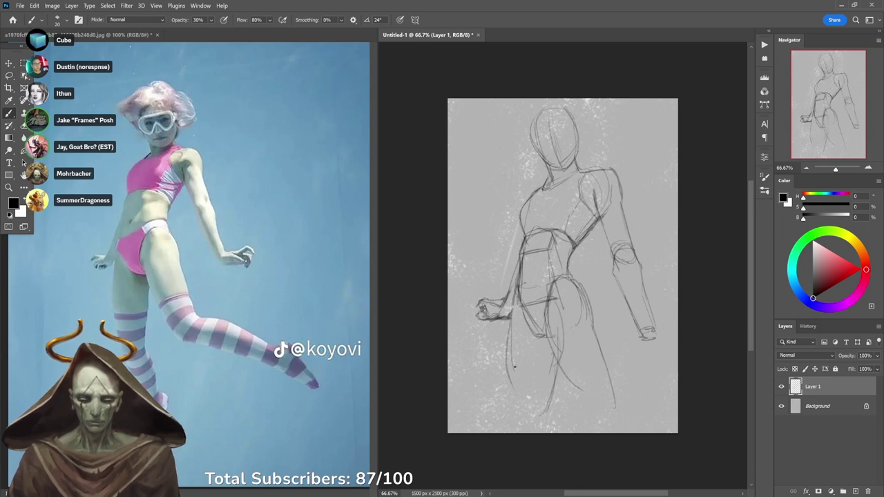
pyautogui.moveTo(511, 317); pyautogui.dragTo(518, 410)
pyautogui.moveTo(507, 350)
pyautogui.mouseDown()
pyautogui.moveTo(520, 421)
pyautogui.moveTo(553, 392)
pyautogui.mouseUp()
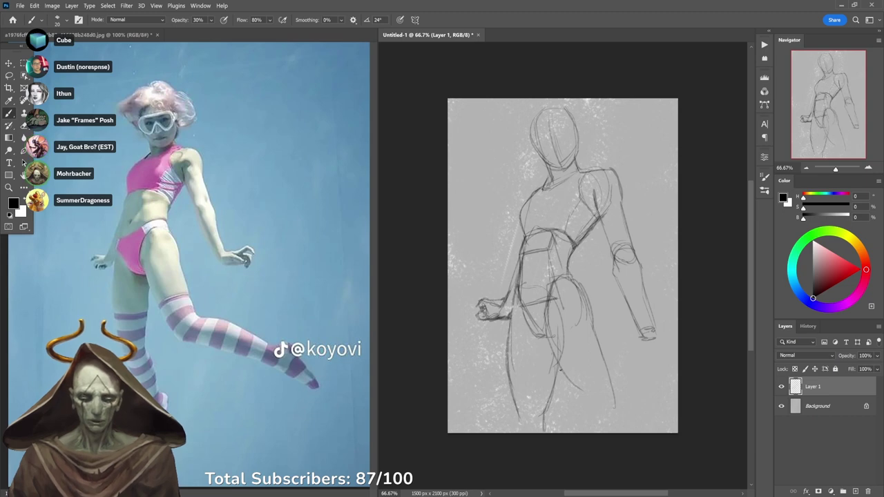
pyautogui.moveTo(547, 424); pyautogui.dragTo(556, 382)
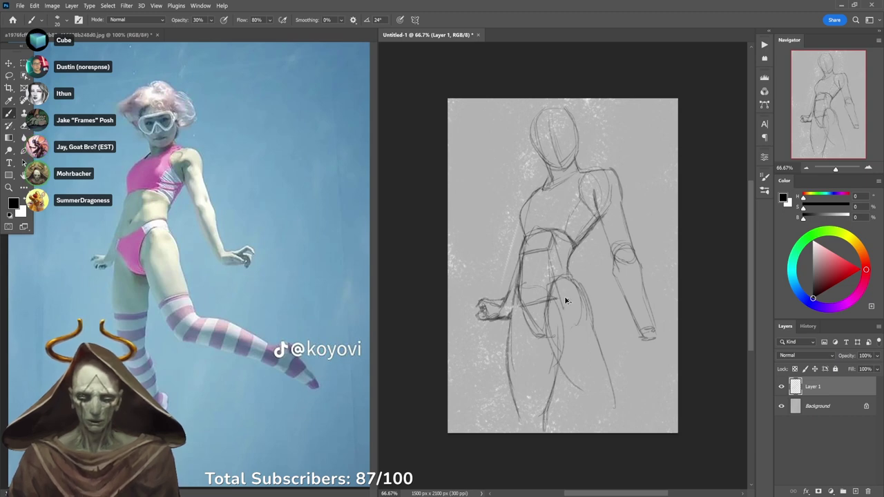
pyautogui.hotkey('ctrl', 'z')
pyautogui.hotkey('ctrl', 'z')
pyautogui.hotkey('ctrl', 'z')
pyautogui.hotkey('ctrl', 'z')
pyautogui.hotkey('ctrl', 'z')
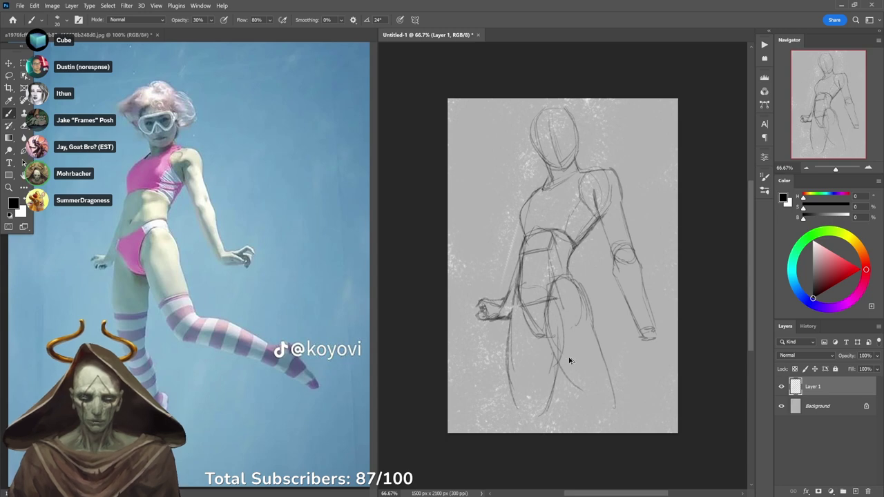
pyautogui.hotkey('ctrl', 'z')
pyautogui.hotkey('ctrl', 'z')
pyautogui.hotkey('ctrl', 'z')
pyautogui.hotkey('ctrl', 'z')
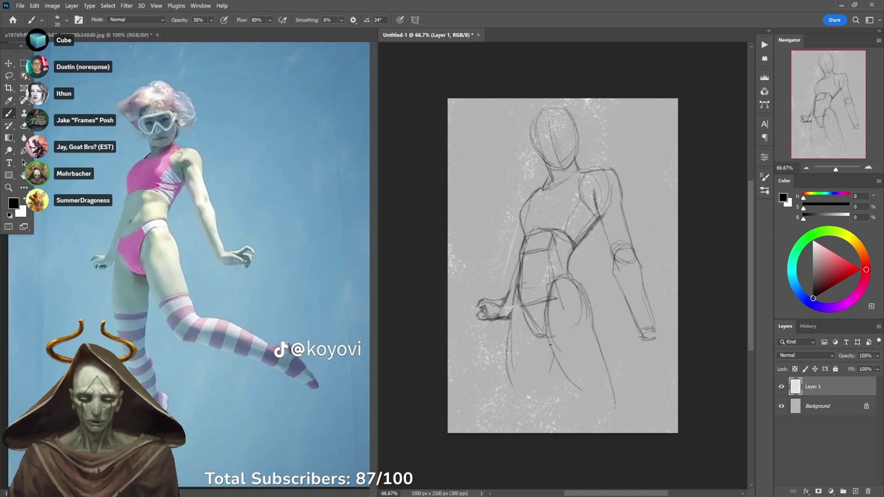
# Draw the left thigh's straighter inner and outer contours, and add long diagonal strokes for the right thigh's inner edge.
pyautogui.moveTo(550, 344); pyautogui.dragTo(536, 422)
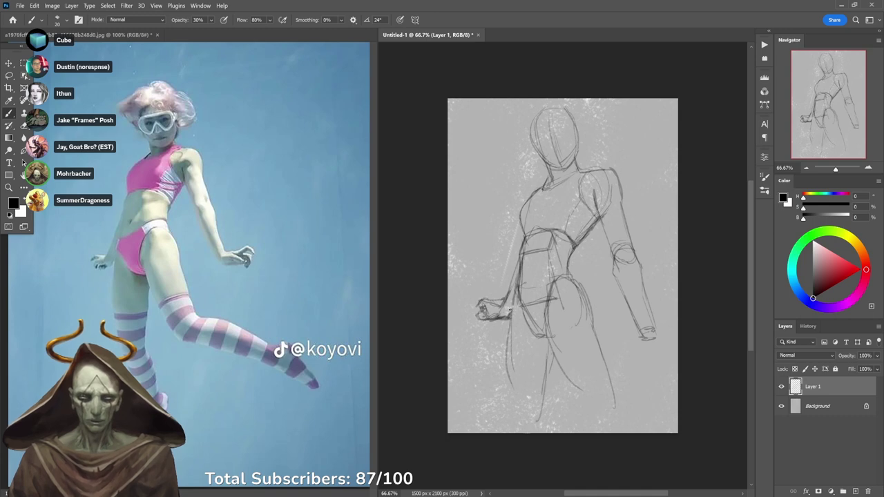
pyautogui.moveTo(511, 319); pyautogui.dragTo(517, 413)
pyautogui.moveTo(510, 381); pyautogui.dragTo(516, 421)
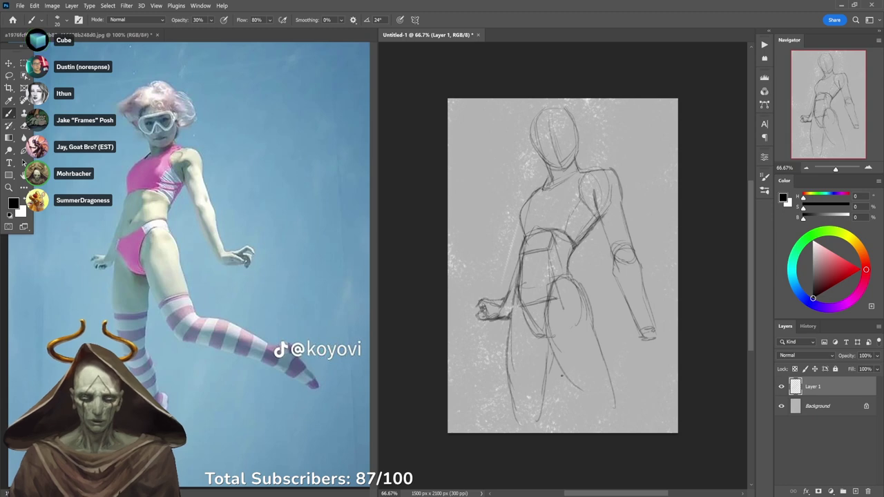
pyautogui.moveTo(551, 348); pyautogui.dragTo(599, 430)
pyautogui.moveTo(548, 335); pyautogui.dragTo(592, 431)
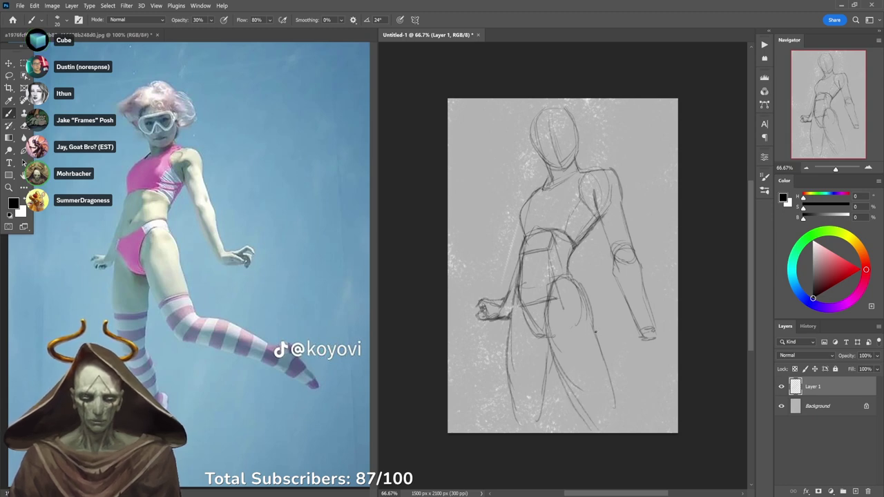
# Rework the right hip's outer curve from the waist into the upper thigh with darker strokes, undoing rejected lines.
pyautogui.moveTo(597, 342)
pyautogui.mouseDown()
pyautogui.moveTo(588, 292)
pyautogui.moveTo(584, 304)
pyautogui.mouseUp()
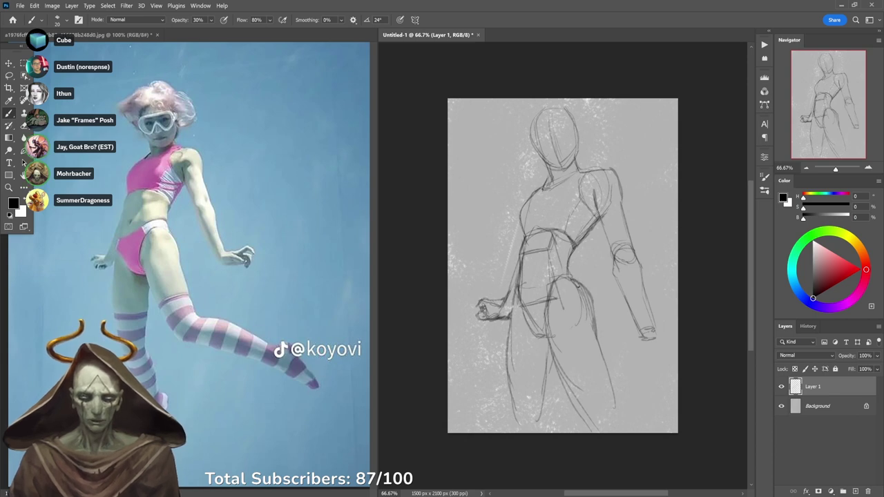
pyautogui.moveTo(570, 268); pyautogui.dragTo(584, 293)
pyautogui.hotkey('ctrl', 'z')
pyautogui.hotkey('ctrl', 'z')
pyautogui.hotkey('ctrl', 'z')
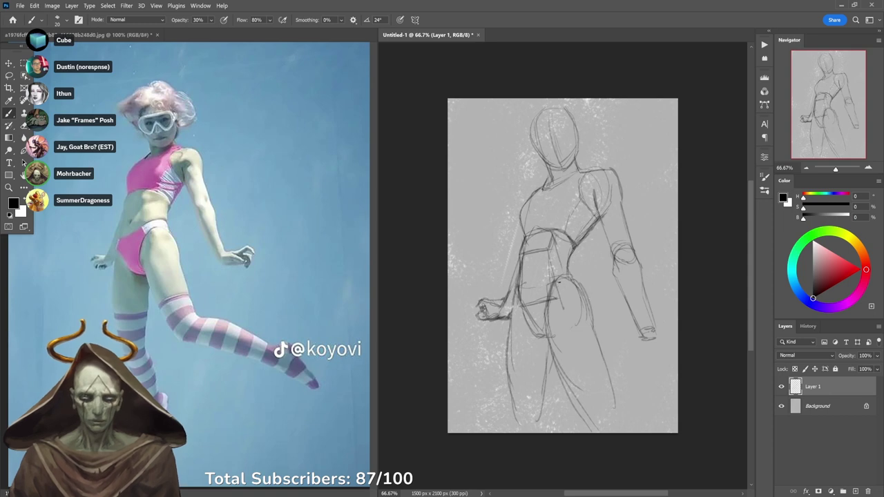
pyautogui.moveTo(560, 282)
pyautogui.mouseDown()
pyautogui.moveTo(584, 299)
pyautogui.moveTo(597, 341)
pyautogui.mouseUp()
pyautogui.moveTo(588, 305); pyautogui.dragTo(596, 338)
pyautogui.hotkey('ctrl', 'z')
pyautogui.hotkey('ctrl', 'z')
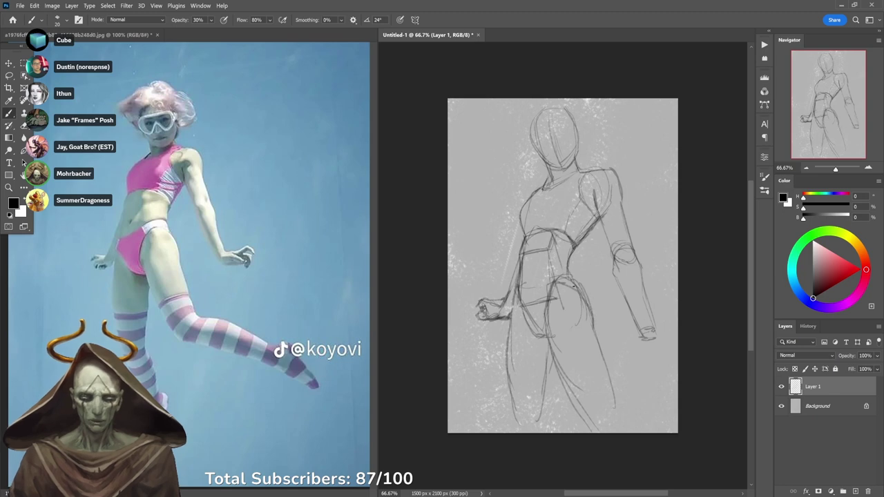
pyautogui.moveTo(574, 286)
pyautogui.mouseDown()
pyautogui.moveTo(597, 338)
pyautogui.moveTo(589, 302)
pyautogui.moveTo(575, 288)
pyautogui.mouseUp()
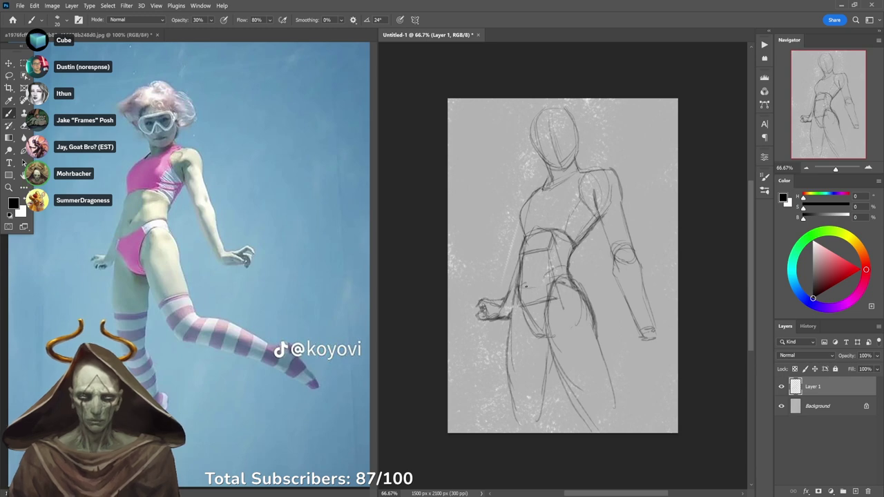
# Draw the swimsuit bottom's upper edge curving across the pelvis, and darken its left side edge down to the crotch.
pyautogui.moveTo(522, 288); pyautogui.dragTo(552, 271)
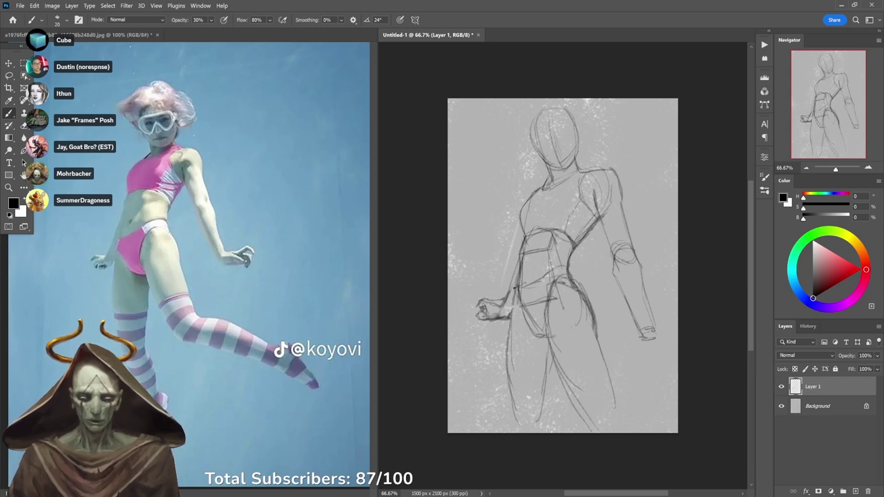
pyautogui.moveTo(519, 286); pyautogui.dragTo(533, 281)
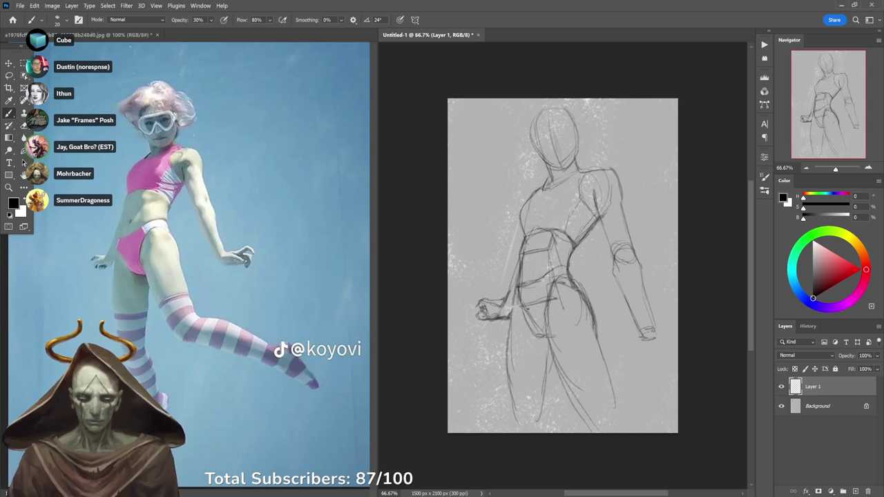
pyautogui.moveTo(531, 329); pyautogui.dragTo(536, 335)
pyautogui.moveTo(517, 292); pyautogui.dragTo(526, 312)
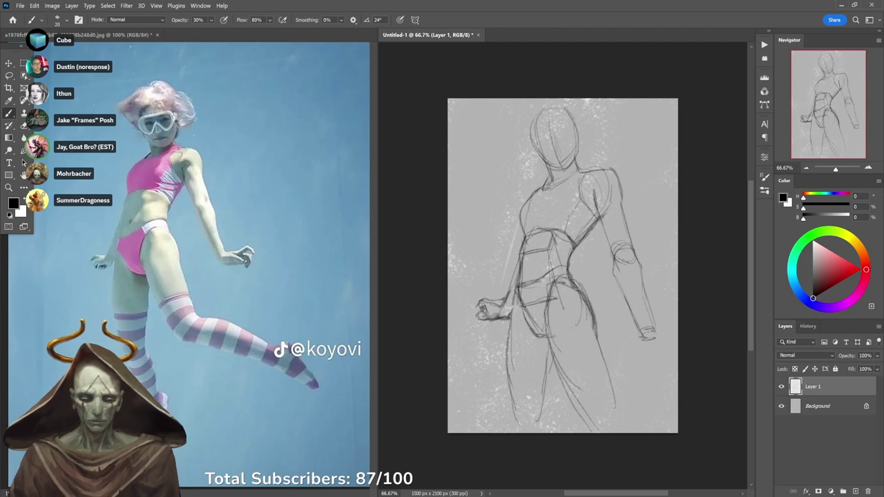
pyautogui.press('e')
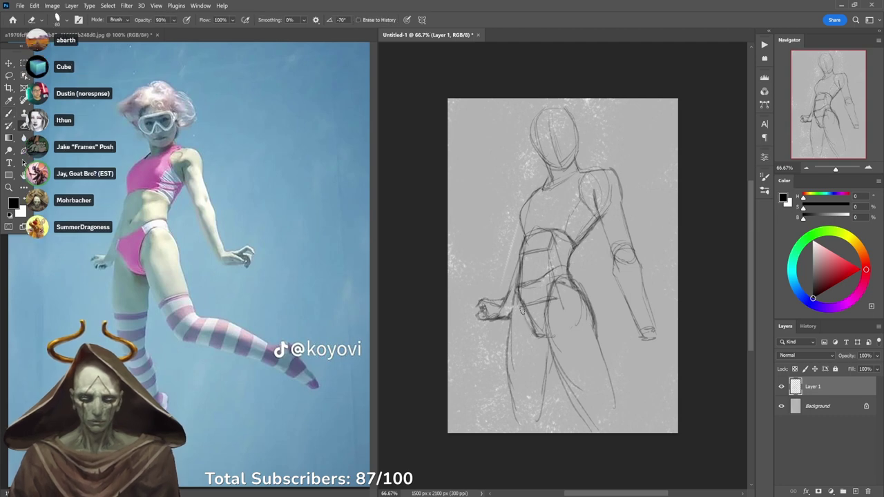
pyautogui.press('b')
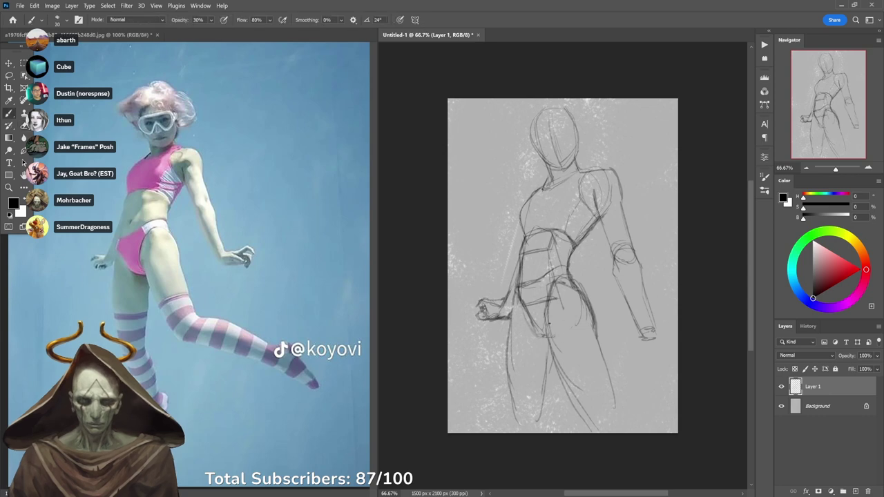
pyautogui.moveTo(545, 327); pyautogui.dragTo(532, 337)
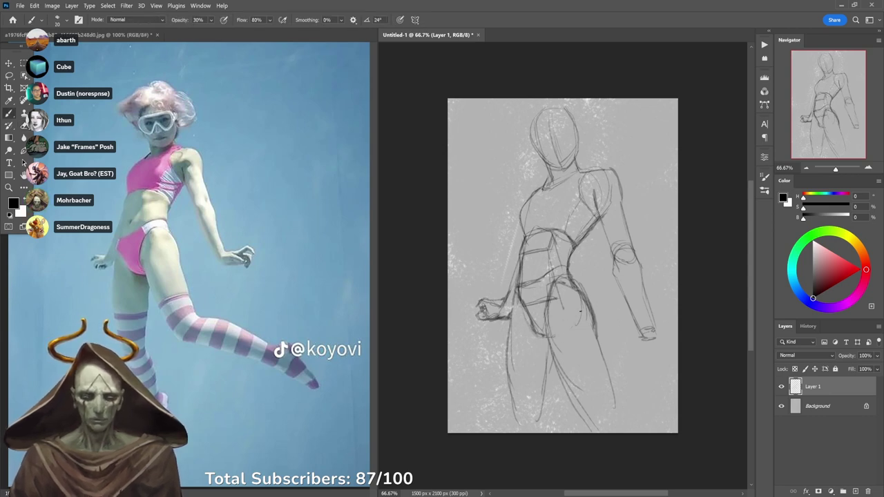
# Reinforce the outer and inner contours of the right thigh with darker strokes.
pyautogui.moveTo(591, 327)
pyautogui.mouseDown()
pyautogui.moveTo(598, 356)
pyautogui.moveTo(584, 313)
pyautogui.moveTo(611, 391)
pyautogui.mouseUp()
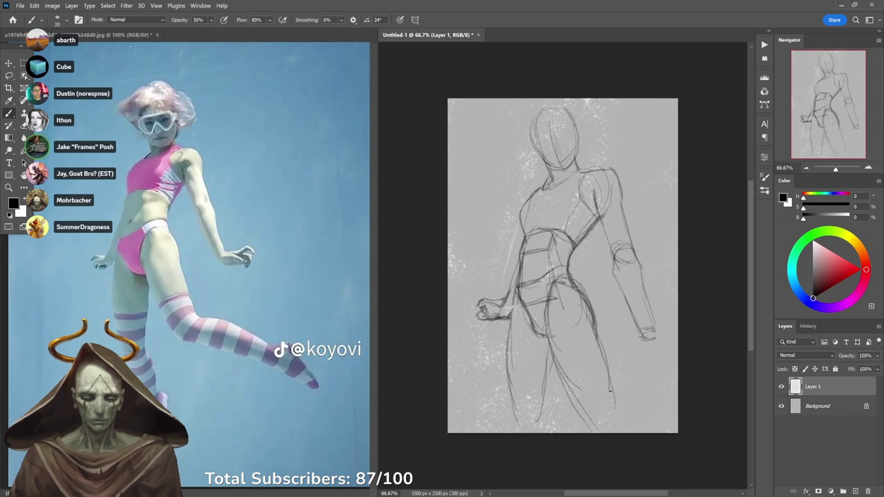
pyautogui.moveTo(545, 338); pyautogui.dragTo(589, 424)
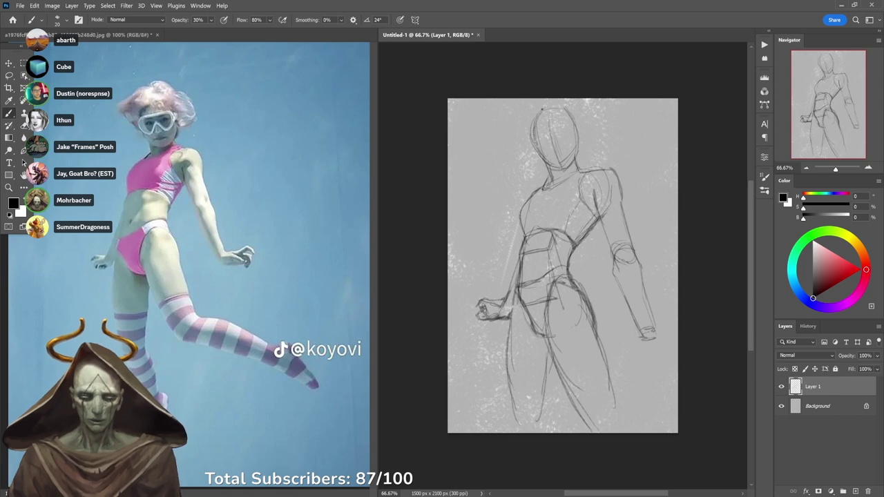
pyautogui.moveTo(543, 105); pyautogui.dragTo(491, 129)
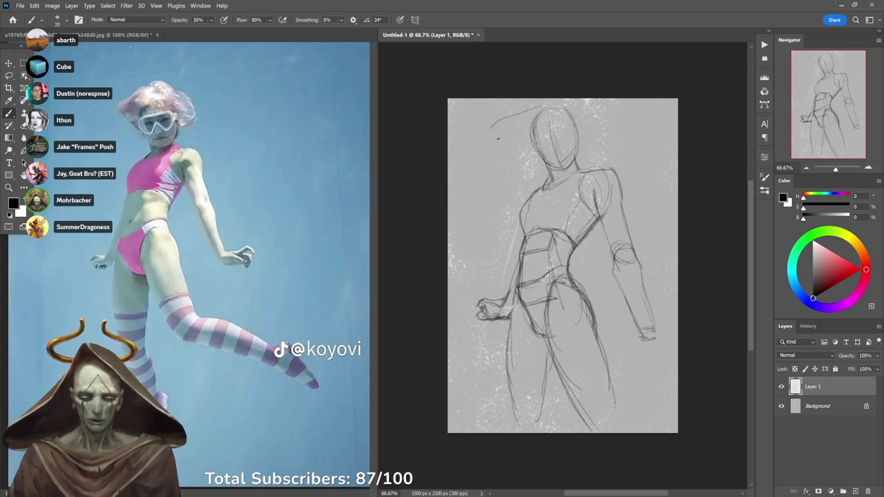
pyautogui.hotkey('ctrl', 'z')
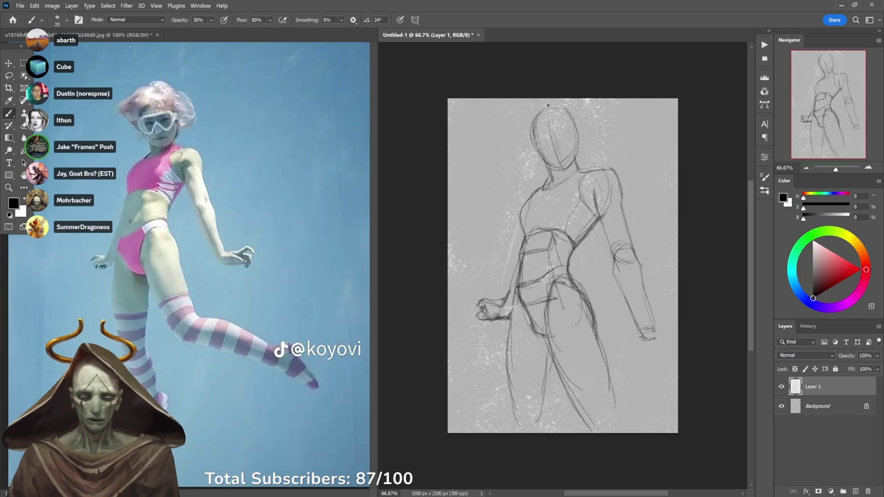
# Scale the whole figure sketch down proportionally to 71.72% and reposition it to leave room for the hair and lower legs.
pyautogui.hotkey('ctrl', 't')
pyautogui.moveTo(679, 99)
pyautogui.mouseDown()
pyautogui.moveTo(633, 128)
pyautogui.moveTo(635, 138)
pyautogui.mouseUp()
pyautogui.moveTo(614, 170); pyautogui.dragTo(612, 145)
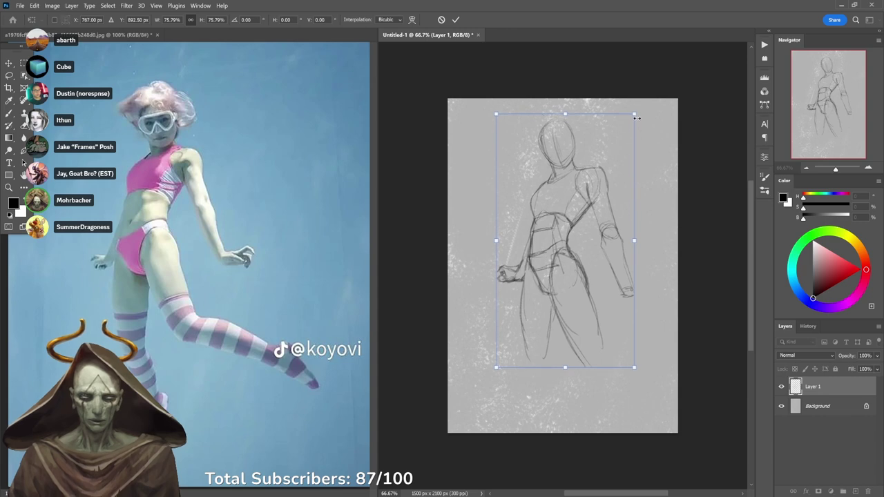
pyautogui.moveTo(635, 115); pyautogui.dragTo(630, 123)
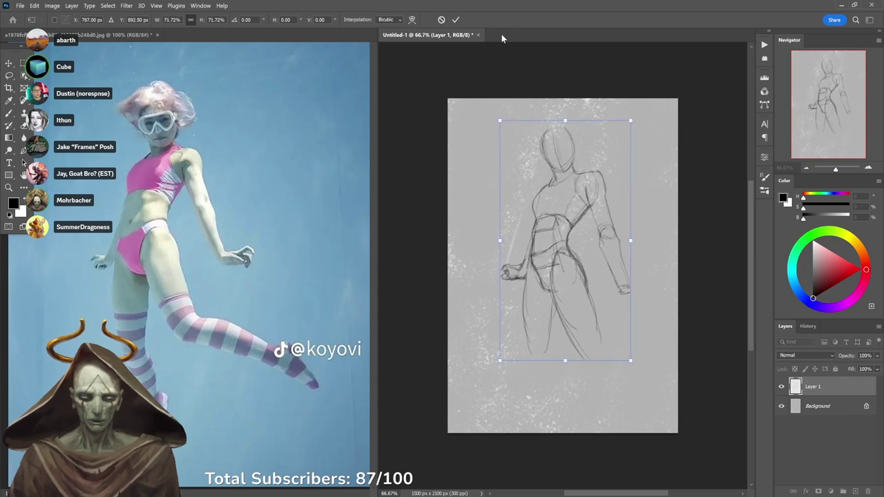
pyautogui.click(455, 20)
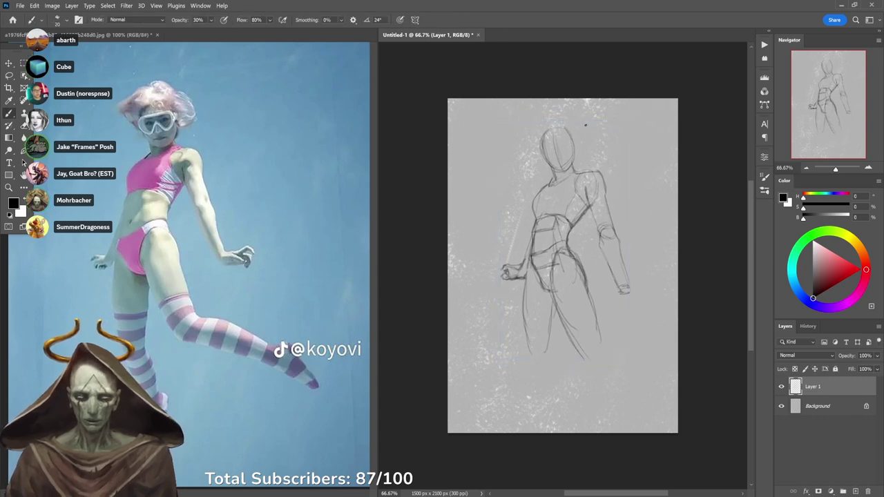
# Sketch the hair as a rounded crown with tufts flaring outward on both sides of the head, redrawing the left tuft.
pyautogui.moveTo(558, 117)
pyautogui.mouseDown()
pyautogui.moveTo(578, 137)
pyautogui.moveTo(580, 128)
pyautogui.moveTo(578, 156)
pyautogui.moveTo(594, 139)
pyautogui.moveTo(585, 153)
pyautogui.moveTo(517, 142)
pyautogui.moveTo(542, 163)
pyautogui.mouseUp()
pyautogui.hotkey('ctrl', 'z')
pyautogui.hotkey('ctrl', 'z')
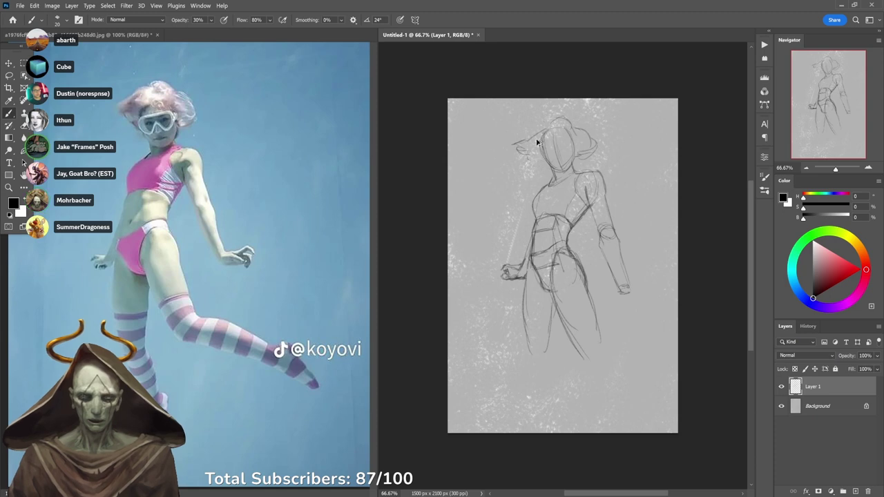
pyautogui.hotkey('ctrl', 'z')
pyautogui.hotkey('ctrl', 'z')
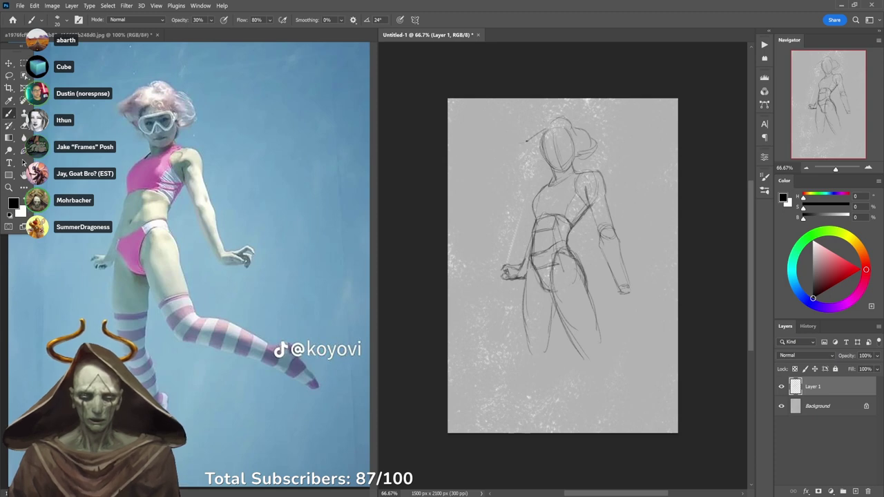
pyautogui.moveTo(522, 144); pyautogui.dragTo(531, 150)
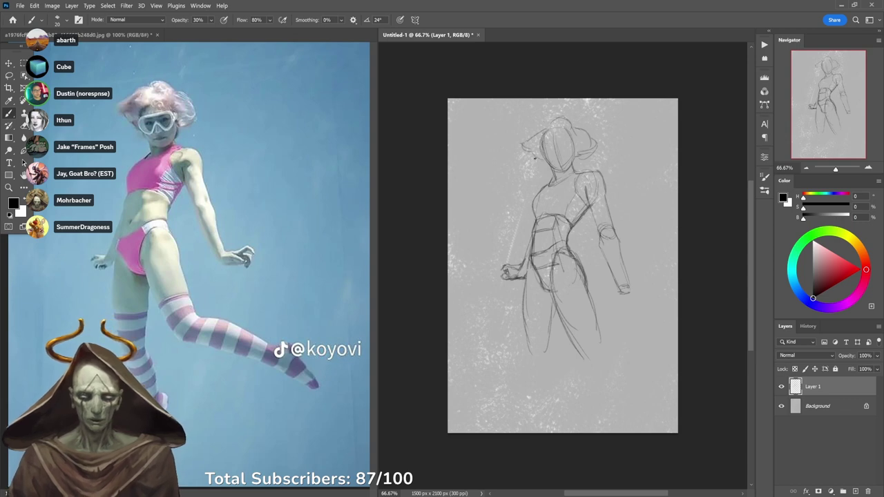
pyautogui.moveTo(535, 158); pyautogui.dragTo(551, 162)
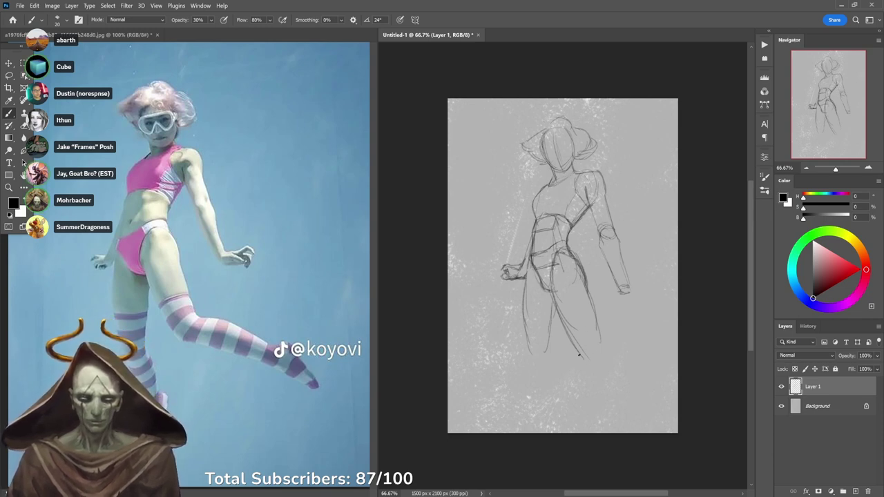
# Extend the right thigh into a rounded knee, and continue both left leg contours down past the knee.
pyautogui.moveTo(588, 358); pyautogui.dragTo(598, 377)
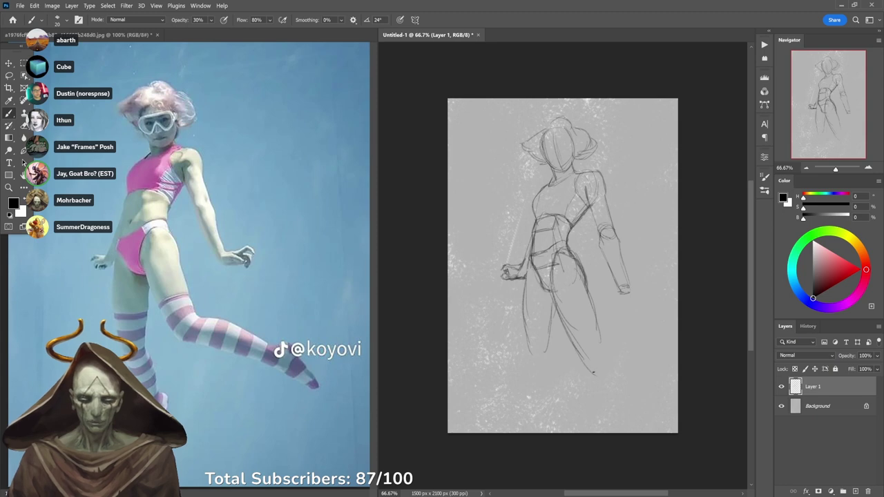
pyautogui.moveTo(601, 336); pyautogui.dragTo(607, 360)
pyautogui.moveTo(600, 373); pyautogui.dragTo(605, 368)
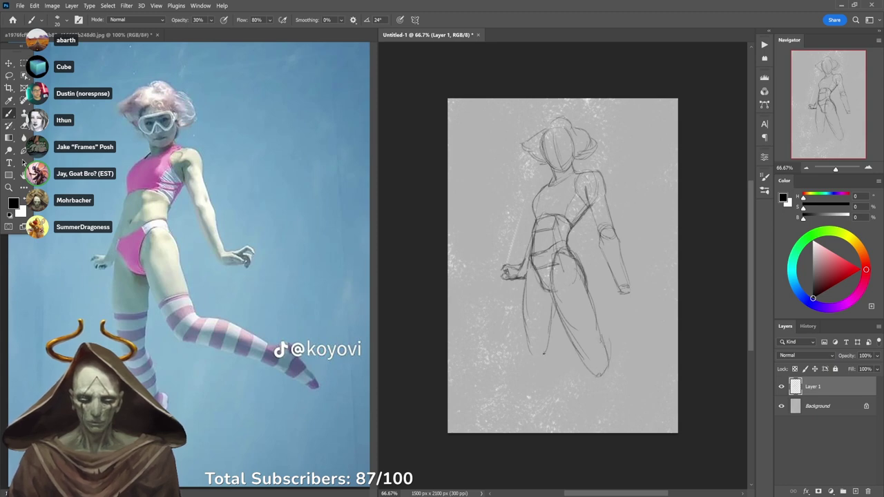
pyautogui.moveTo(524, 314)
pyautogui.mouseDown()
pyautogui.moveTo(536, 364)
pyautogui.moveTo(525, 349)
pyautogui.moveTo(543, 380)
pyautogui.mouseUp()
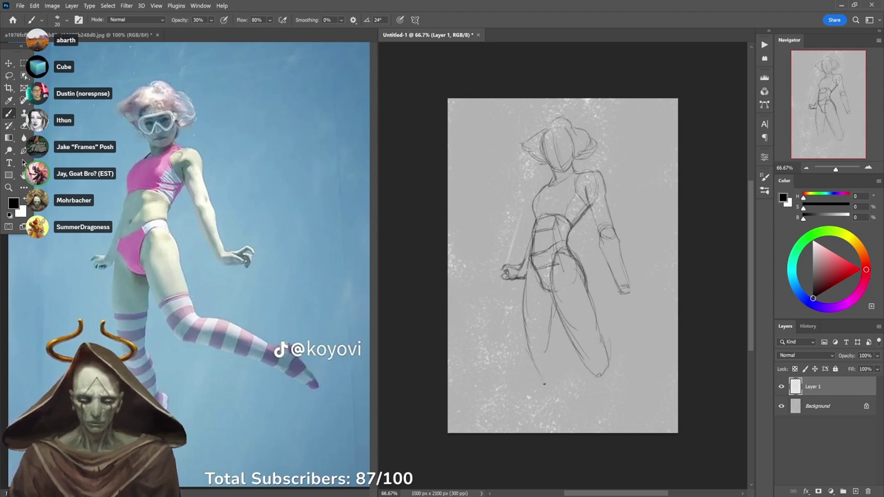
pyautogui.moveTo(549, 336); pyautogui.dragTo(561, 365)
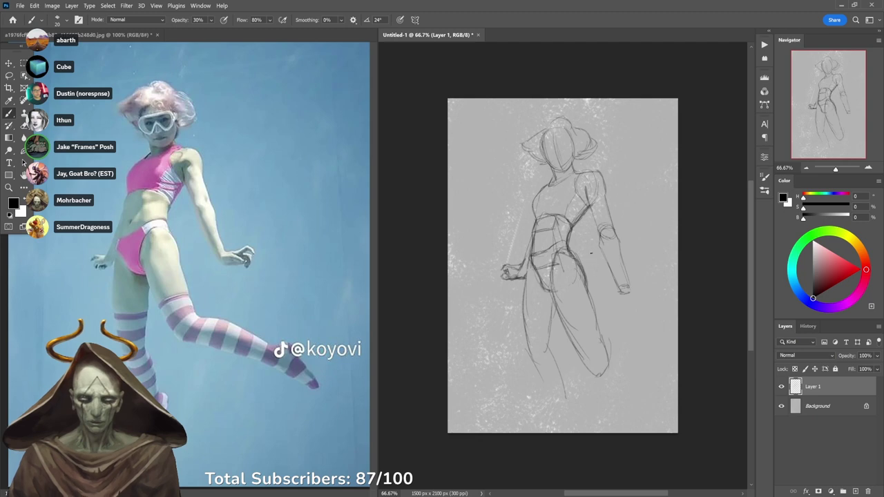
# Lasso the figure from the waist down, including the left hand, and shift it slightly left.
pyautogui.press('l')
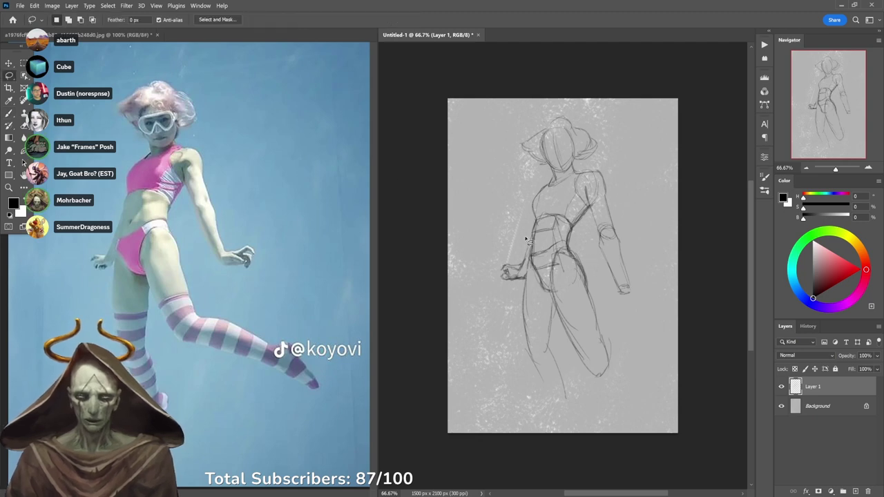
pyautogui.moveTo(523, 250)
pyautogui.mouseDown()
pyautogui.moveTo(544, 238)
pyautogui.moveTo(588, 243)
pyautogui.moveTo(612, 302)
pyautogui.moveTo(627, 410)
pyautogui.moveTo(487, 344)
pyautogui.moveTo(508, 244)
pyautogui.moveTo(523, 245)
pyautogui.mouseUp()
pyautogui.press('b')
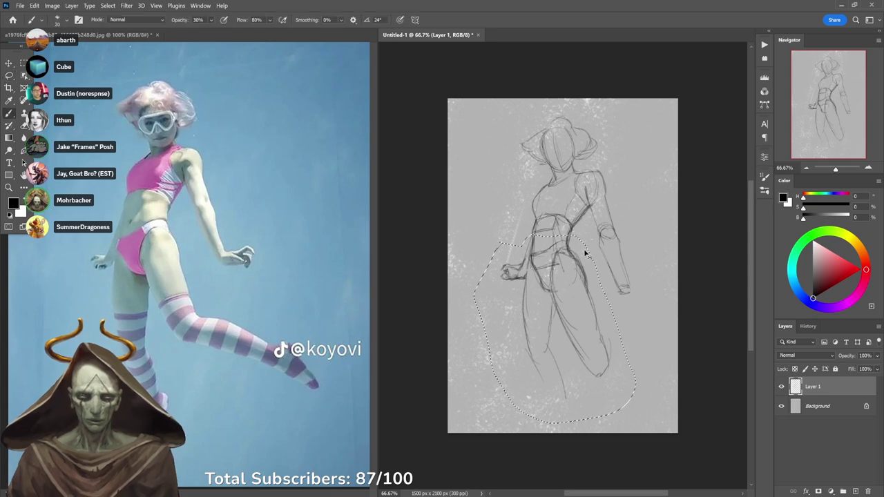
pyautogui.moveTo(575, 272); pyautogui.dragTo(570, 290)
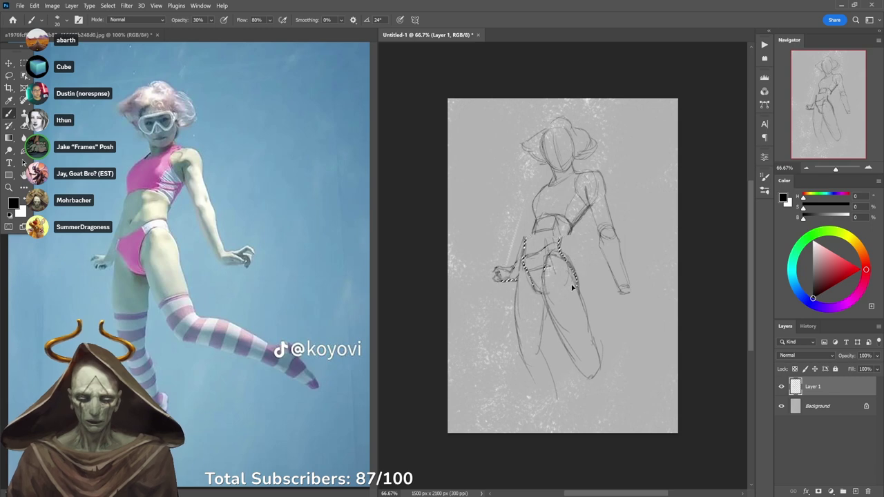
# Skew the selected lower body horizontally to -4.62° with 102.17% height to realign it with the torso, and clear the selection.
pyautogui.hotkey('ctrl', 't')
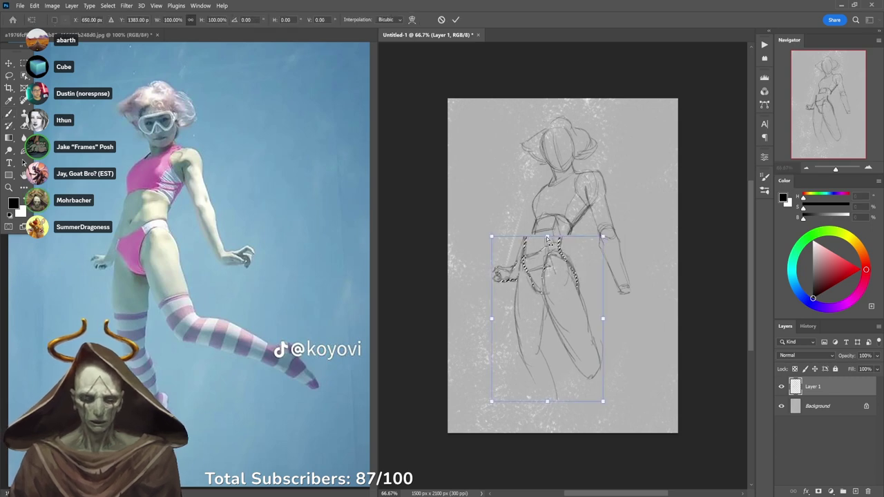
pyautogui.moveTo(548, 236); pyautogui.dragTo(556, 237)
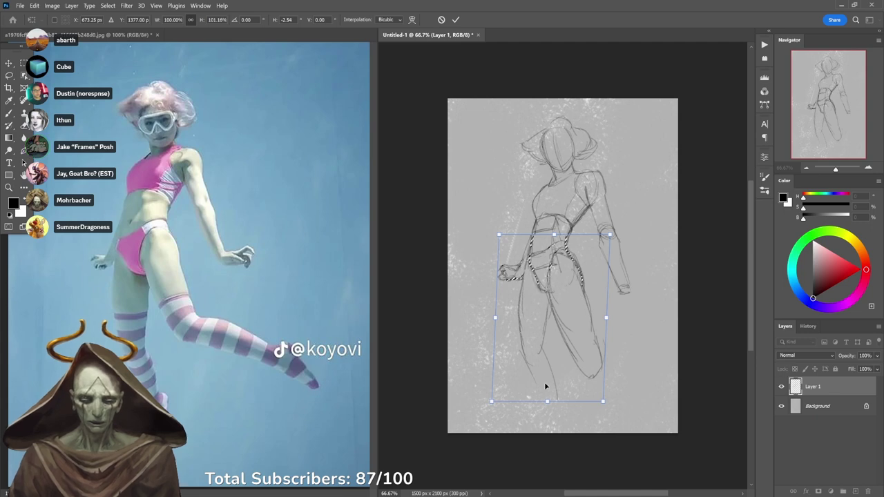
pyautogui.moveTo(549, 401); pyautogui.dragTo(543, 405)
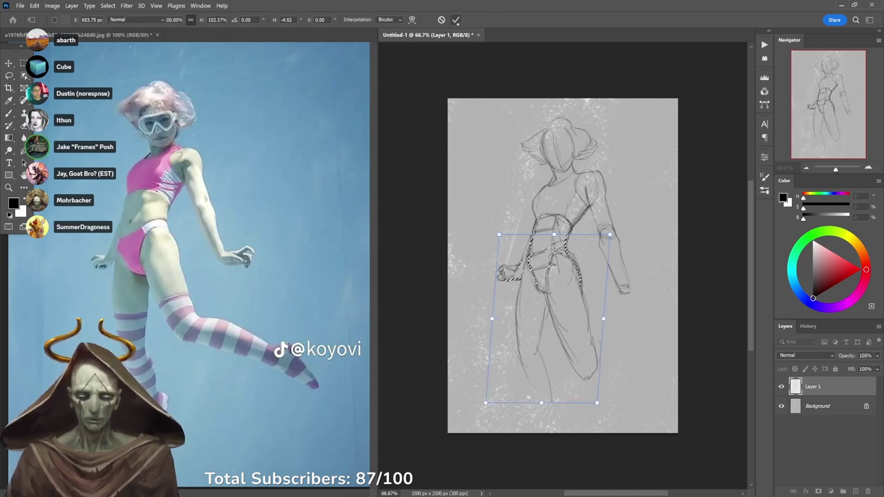
pyautogui.click(456, 19)
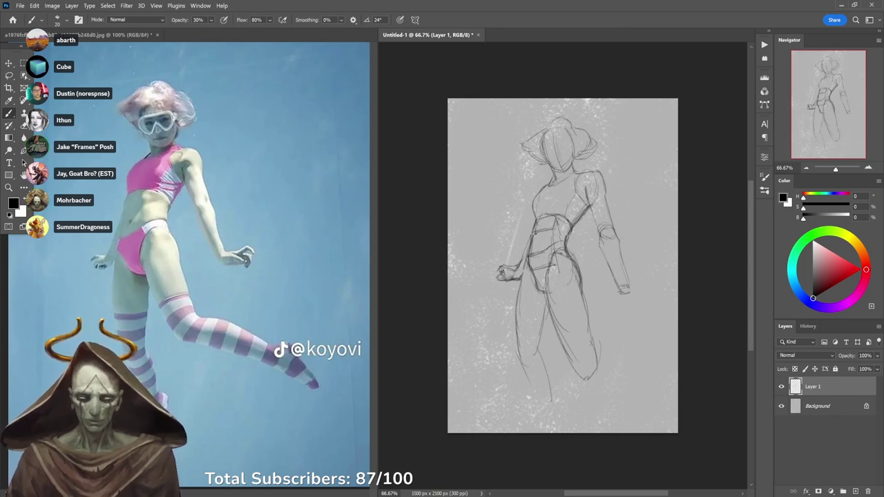
# Darken the waist's left contour, round off the left knee, and start the curved underside of the right lower leg.
pyautogui.moveTo(529, 226); pyautogui.dragTo(529, 262)
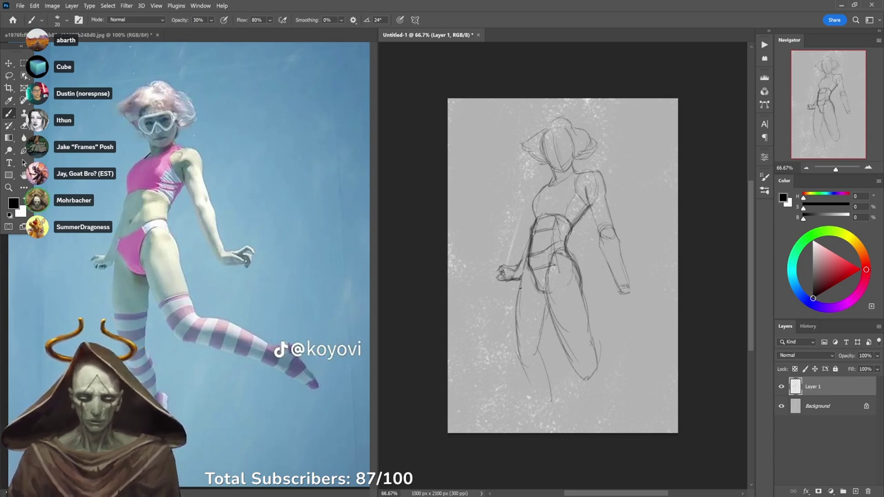
pyautogui.moveTo(521, 347)
pyautogui.mouseDown()
pyautogui.moveTo(534, 371)
pyautogui.moveTo(545, 304)
pyautogui.moveTo(532, 344)
pyautogui.mouseUp()
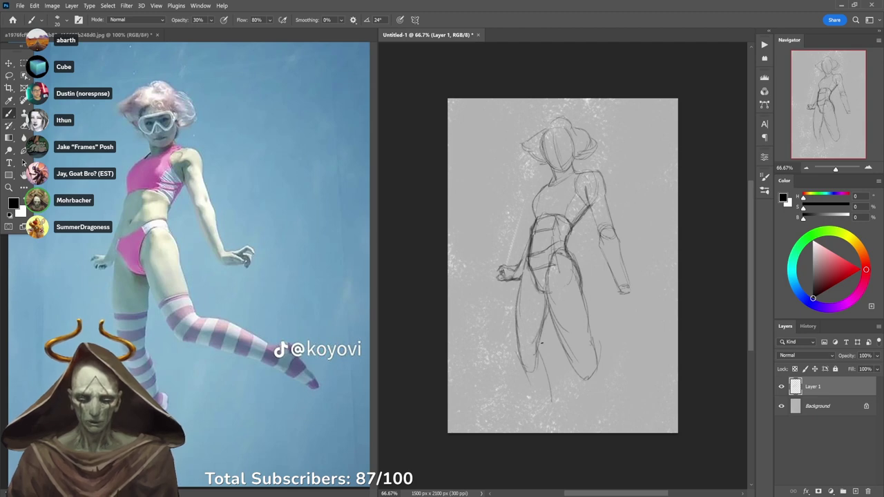
pyautogui.moveTo(587, 308); pyautogui.dragTo(596, 393)
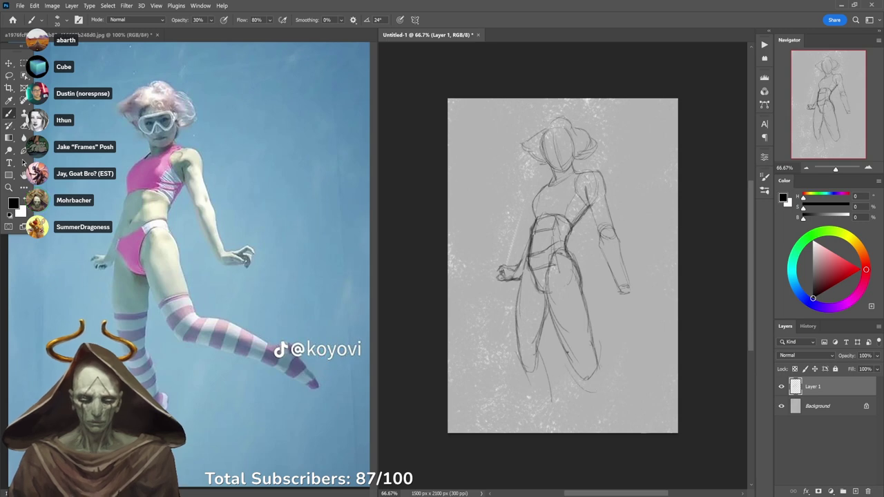
# Extend the right lower leg with a long contour sweeping outward from the knee, and lengthen the left shin's lines downward.
pyautogui.moveTo(559, 344)
pyautogui.mouseDown()
pyautogui.moveTo(597, 380)
pyautogui.moveTo(626, 371)
pyautogui.mouseUp()
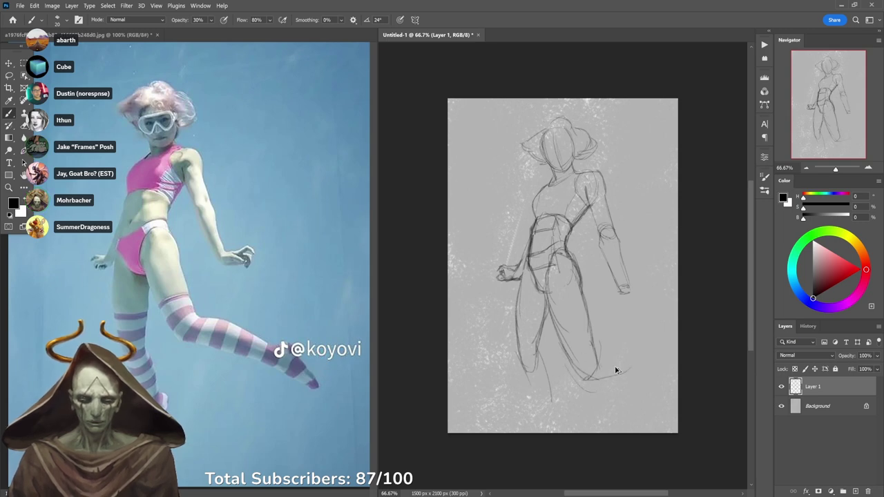
pyautogui.moveTo(563, 297)
pyautogui.mouseDown()
pyautogui.moveTo(610, 383)
pyautogui.moveTo(634, 396)
pyautogui.mouseUp()
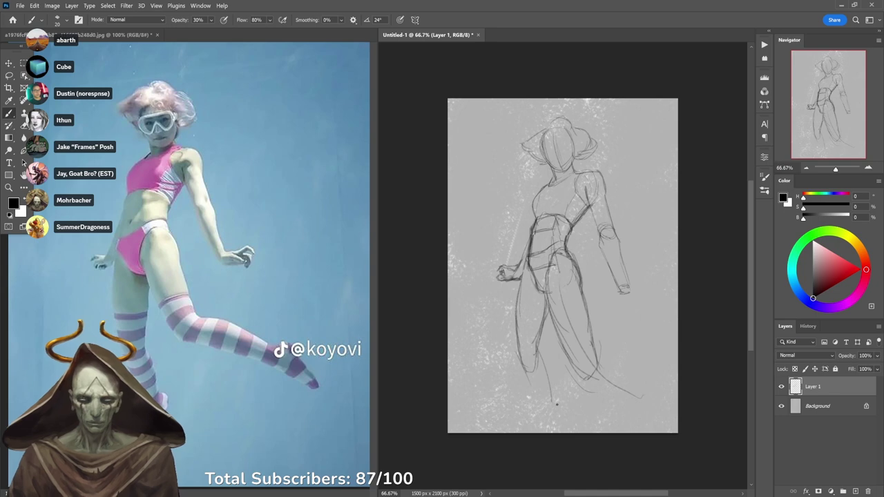
pyautogui.moveTo(531, 288); pyautogui.dragTo(549, 416)
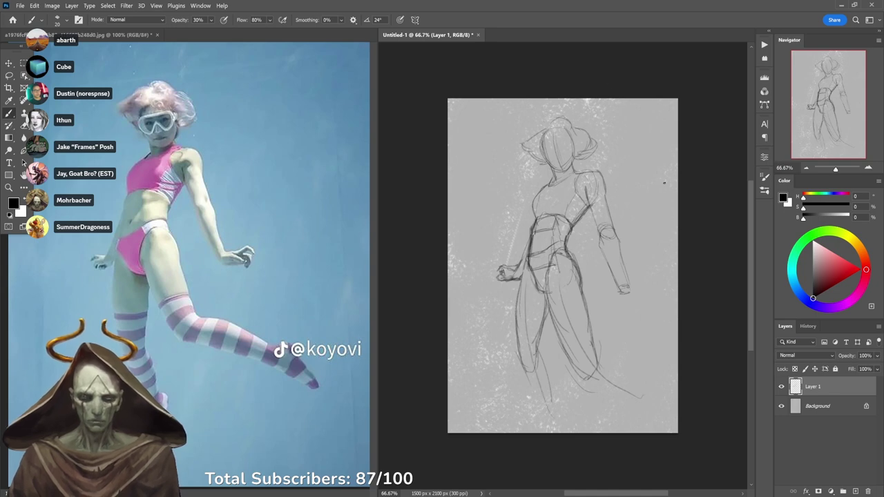
# Block in the right hand bent outward from the wrist, and darken the contours of the upper arm, elbow and forearm.
pyautogui.moveTo(624, 295)
pyautogui.mouseDown()
pyautogui.moveTo(657, 286)
pyautogui.moveTo(646, 280)
pyautogui.moveTo(665, 272)
pyautogui.moveTo(654, 288)
pyautogui.mouseUp()
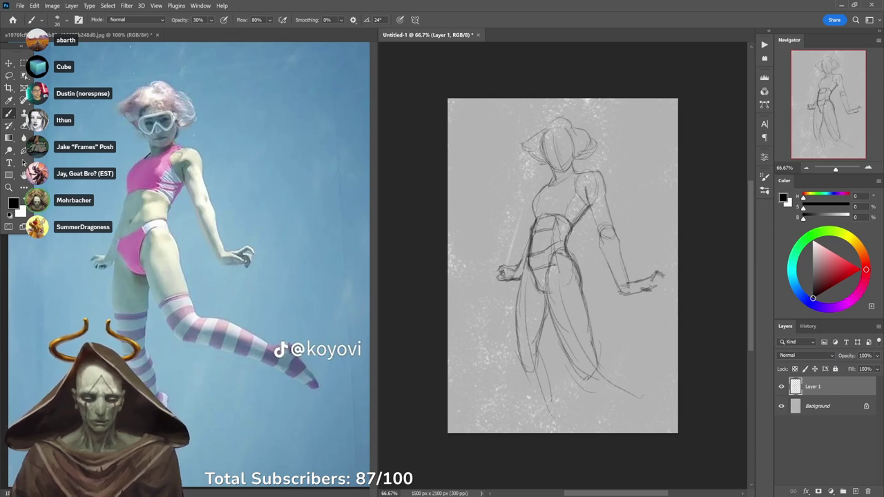
pyautogui.moveTo(624, 262); pyautogui.dragTo(629, 285)
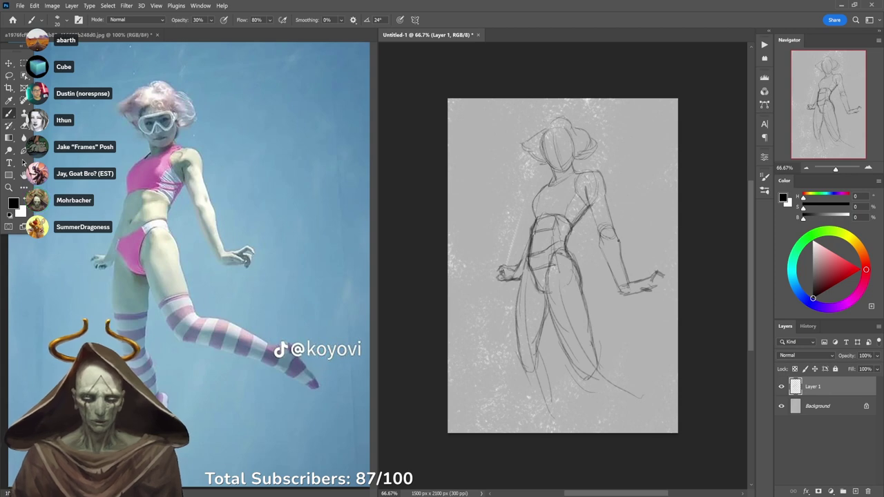
pyautogui.moveTo(613, 226)
pyautogui.mouseDown()
pyautogui.moveTo(620, 244)
pyautogui.moveTo(608, 204)
pyautogui.mouseUp()
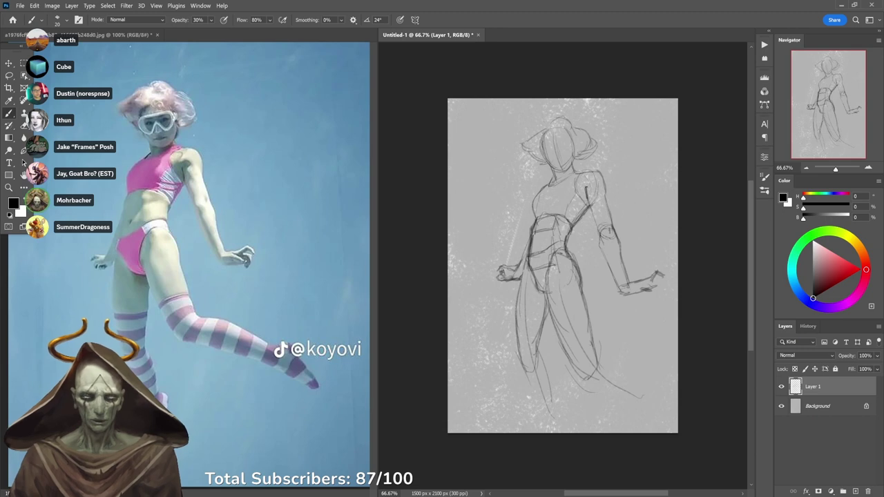
pyautogui.moveTo(588, 201); pyautogui.dragTo(615, 282)
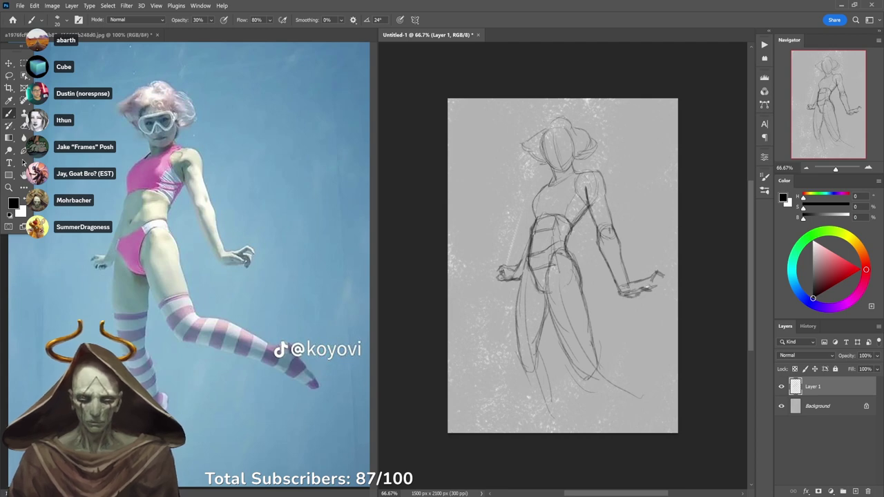
# Sketch the spread fingers of the right hand and reinforce the lines around its palm and wrist.
pyautogui.moveTo(636, 293); pyautogui.dragTo(654, 290)
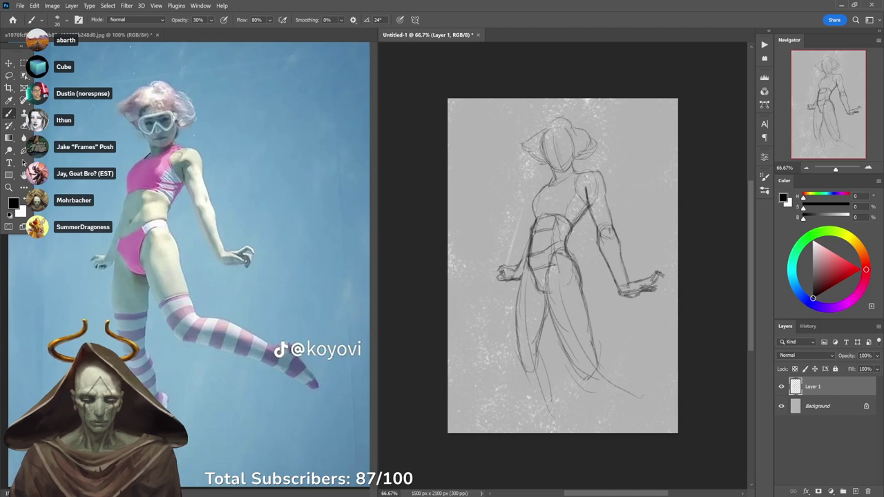
pyautogui.moveTo(655, 286)
pyautogui.mouseDown()
pyautogui.moveTo(669, 282)
pyautogui.moveTo(660, 295)
pyautogui.mouseUp()
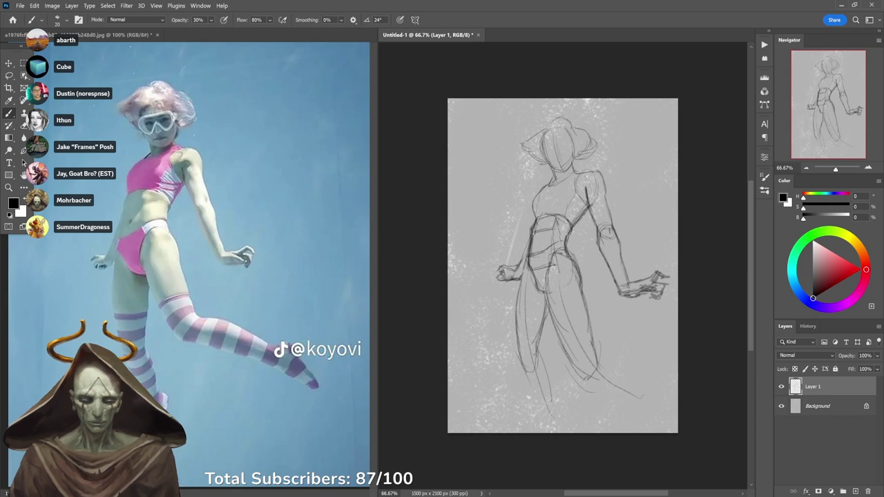
pyautogui.moveTo(619, 278)
pyautogui.mouseDown()
pyautogui.moveTo(626, 291)
pyautogui.moveTo(647, 296)
pyautogui.mouseUp()
pyautogui.hotkey('ctrl', 'z')
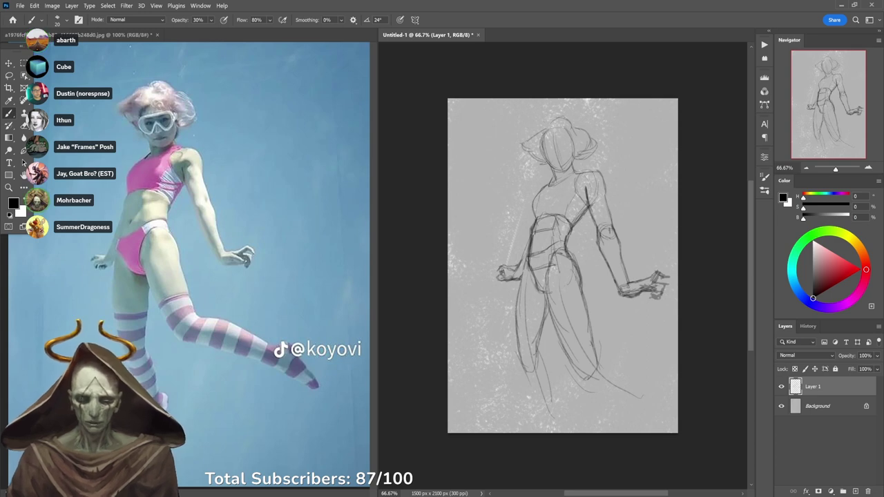
# Switch to Chrome and open the angelarium.net website in the new tab.
pyautogui.click(316, 495)
pyautogui.click(234, 8)
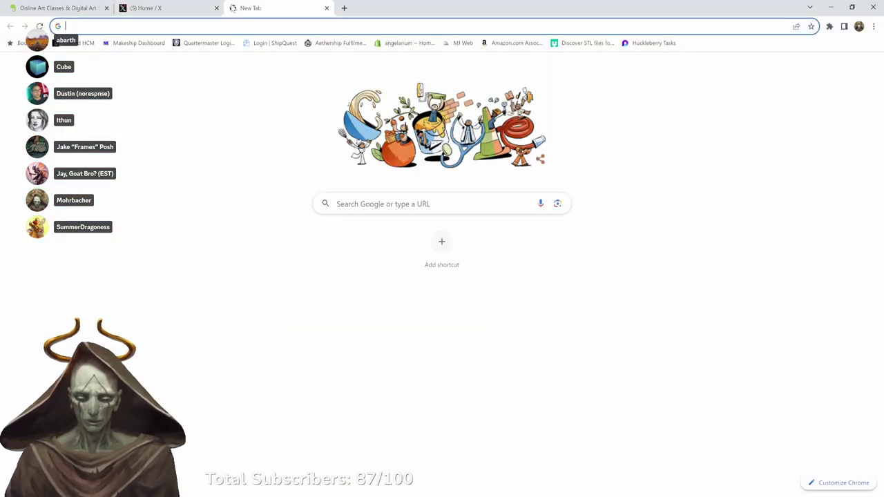
pyautogui.write("ange'")
pyautogui.press('Return')
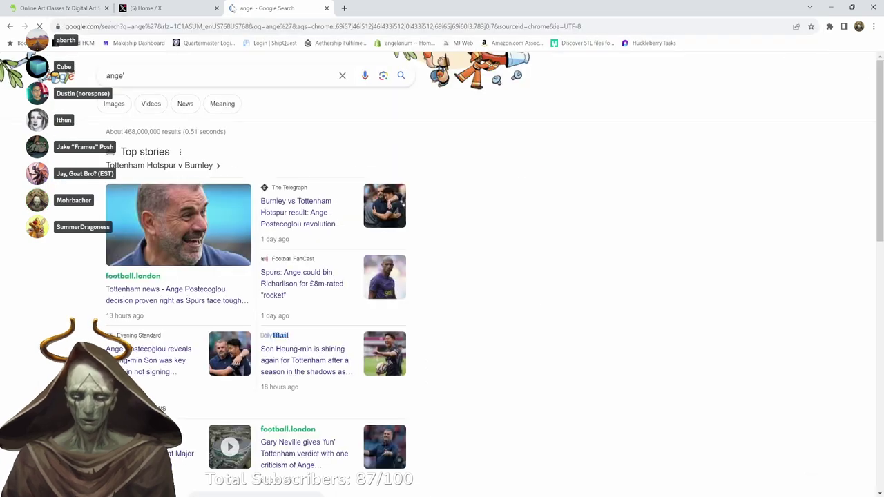
pyautogui.click(166, 26)
pyautogui.write('ange')
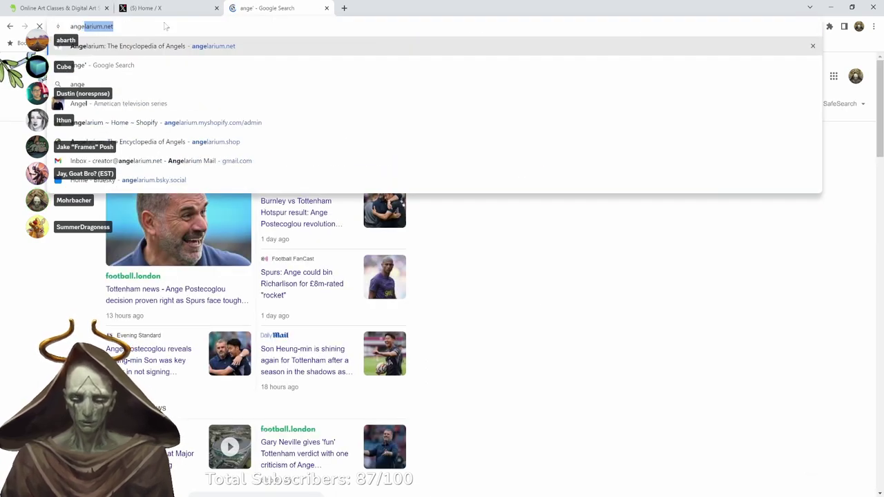
pyautogui.press('Return')
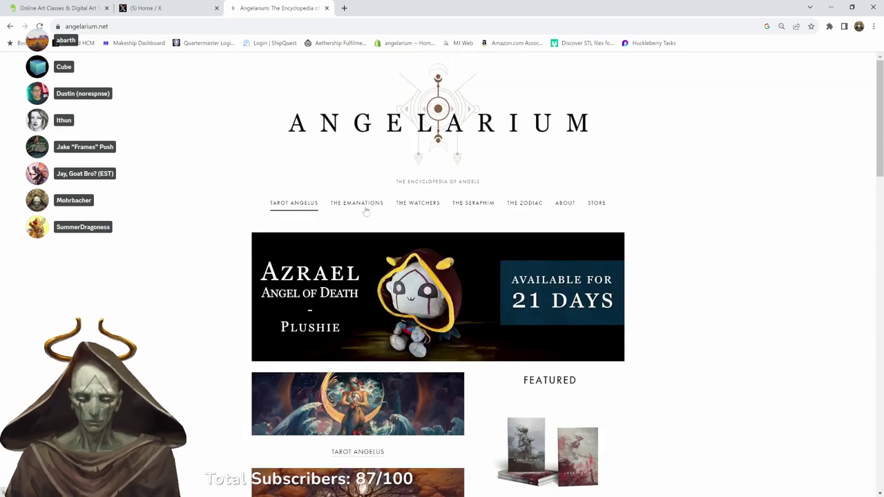
# View the Sahaqiel, Angel of the Sky artwork in The Seraphim collection, and return to the Photoshop sketch.
pyautogui.click(479, 206)
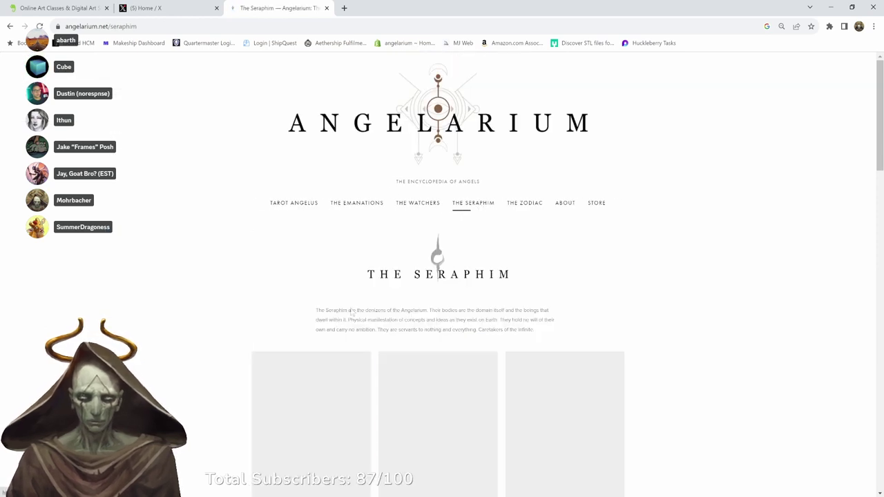
pyautogui.scroll(-5, 483, 172)
pyautogui.click(541, 139)
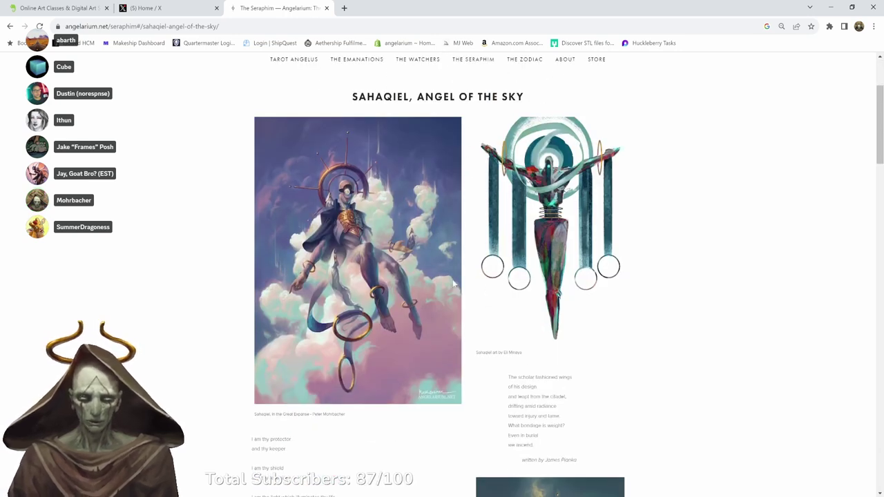
pyautogui.click(832, 7)
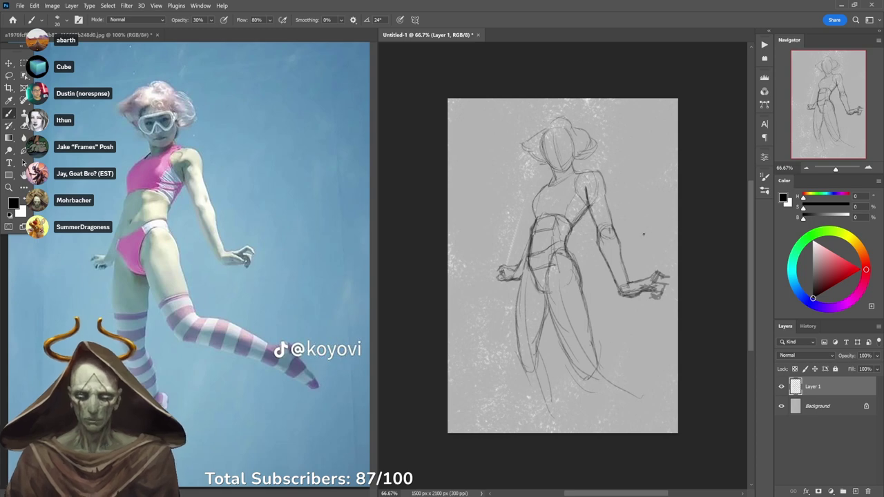
# Lasso the right leg, rotate it -6.77° so it swings outward, and clear the selection.
pyautogui.press('l')
pyautogui.moveTo(596, 263)
pyautogui.mouseDown()
pyautogui.moveTo(565, 260)
pyautogui.moveTo(554, 296)
pyautogui.moveTo(566, 380)
pyautogui.moveTo(609, 425)
pyautogui.moveTo(673, 419)
pyautogui.moveTo(650, 358)
pyautogui.moveTo(614, 337)
pyautogui.moveTo(593, 304)
pyautogui.mouseUp()
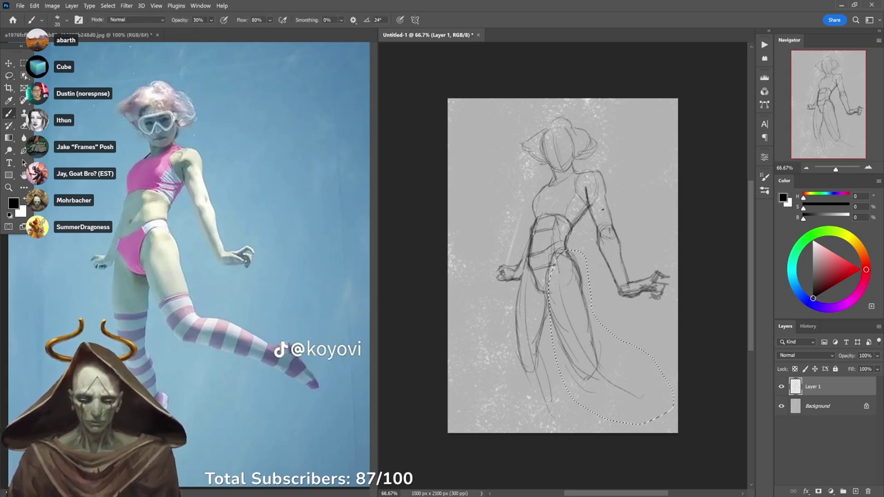
pyautogui.hotkey('ctrl', 't')
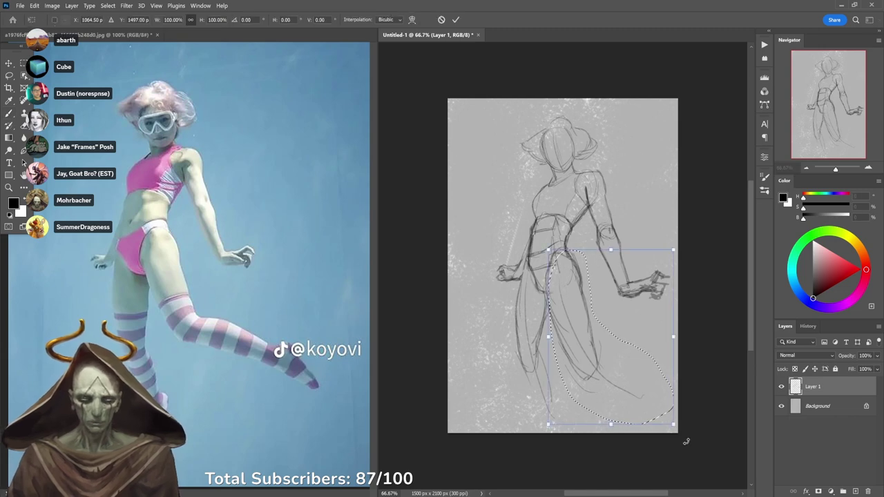
pyautogui.moveTo(686, 422); pyautogui.dragTo(666, 391)
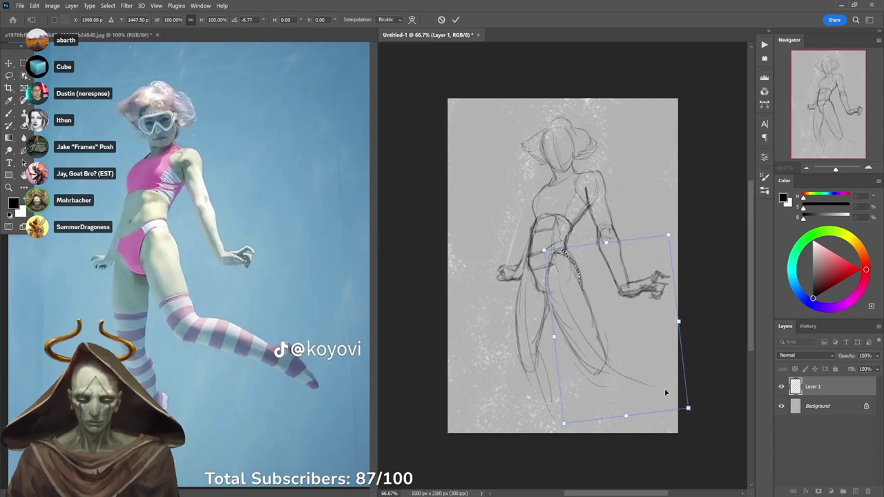
pyautogui.click(457, 20)
pyautogui.press('b')
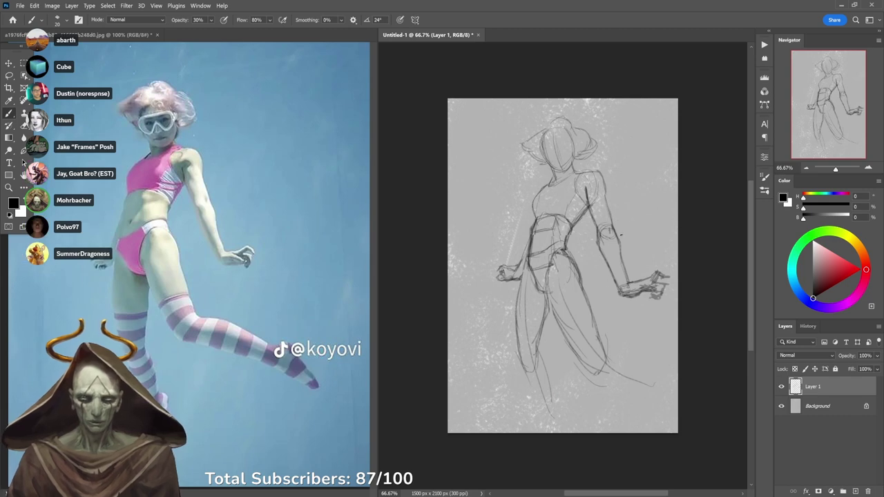
# Lasso the right arm with its hand, scale it proportionally to 89.70%, and clear the selection.
pyautogui.press('l')
pyautogui.moveTo(613, 171)
pyautogui.mouseDown()
pyautogui.moveTo(596, 164)
pyautogui.moveTo(588, 202)
pyautogui.moveTo(605, 280)
pyautogui.moveTo(691, 241)
pyautogui.moveTo(650, 169)
pyautogui.mouseUp()
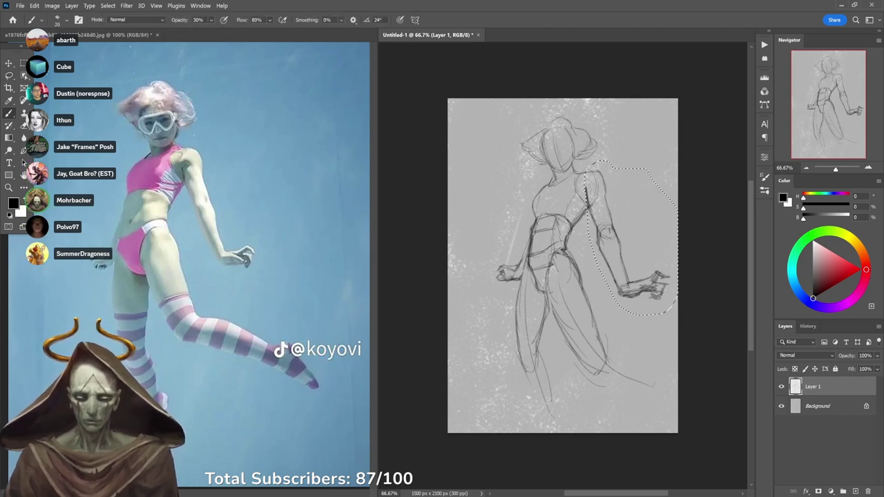
pyautogui.click(8, 63)
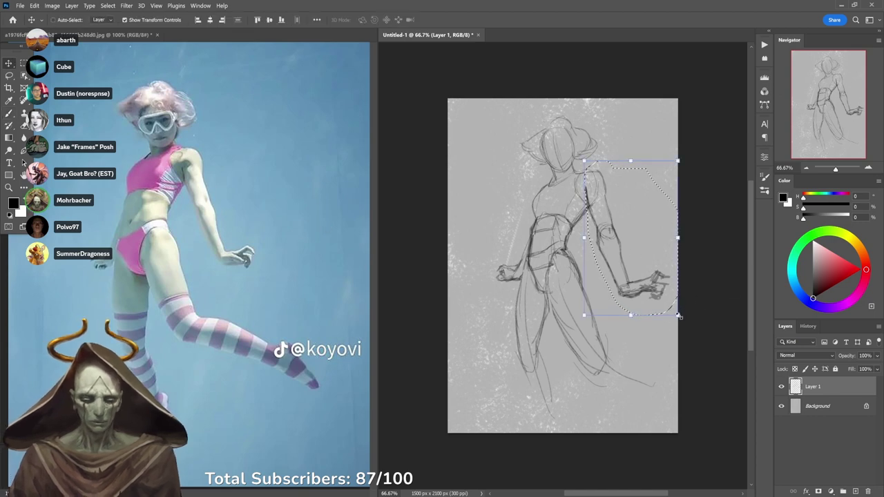
pyautogui.moveTo(677, 314); pyautogui.dragTo(667, 300)
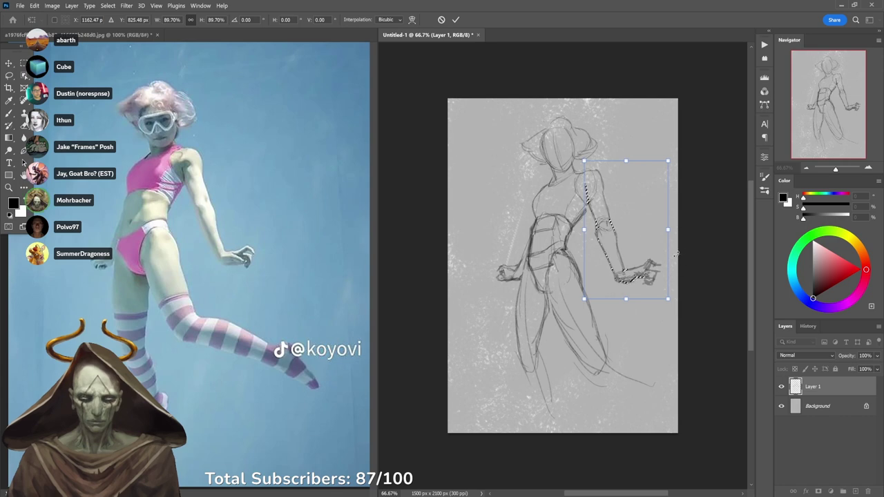
pyautogui.click(456, 19)
pyautogui.press('b')
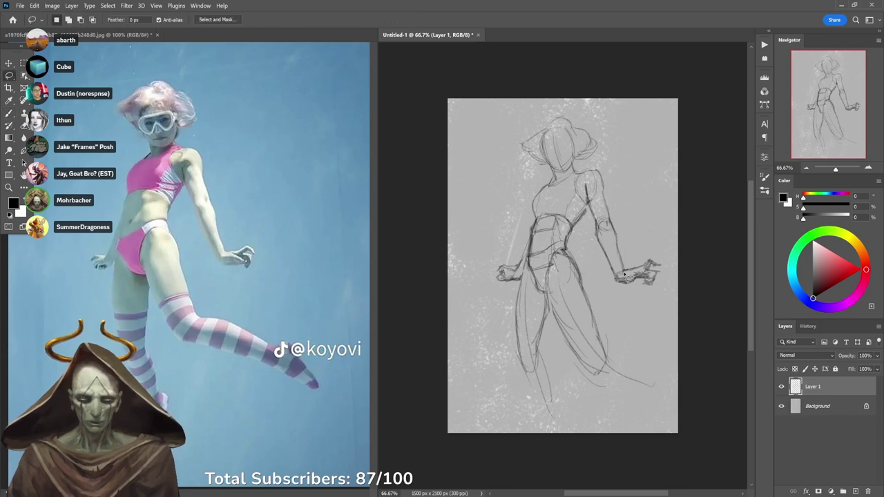
pyautogui.press('l')
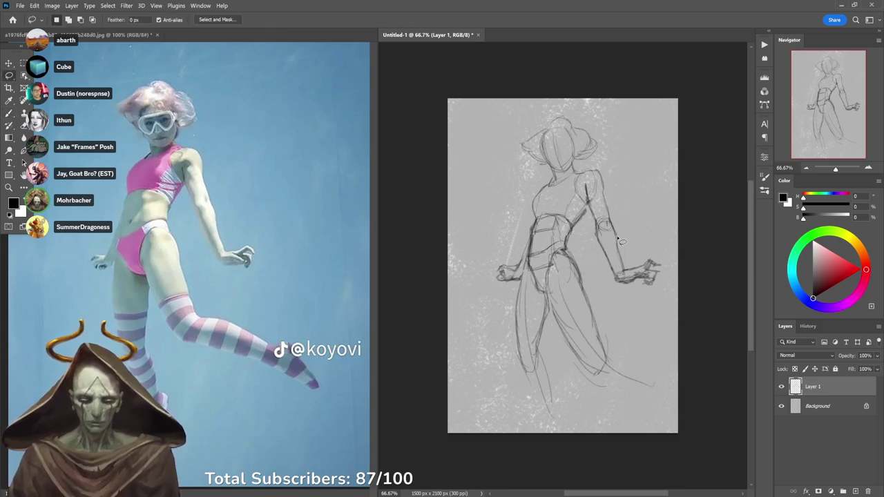
pyautogui.moveTo(618, 171)
pyautogui.mouseDown()
pyautogui.moveTo(592, 170)
pyautogui.moveTo(592, 244)
pyautogui.moveTo(638, 193)
pyautogui.moveTo(615, 163)
pyautogui.mouseUp()
pyautogui.hotkey('ctrl', 't')
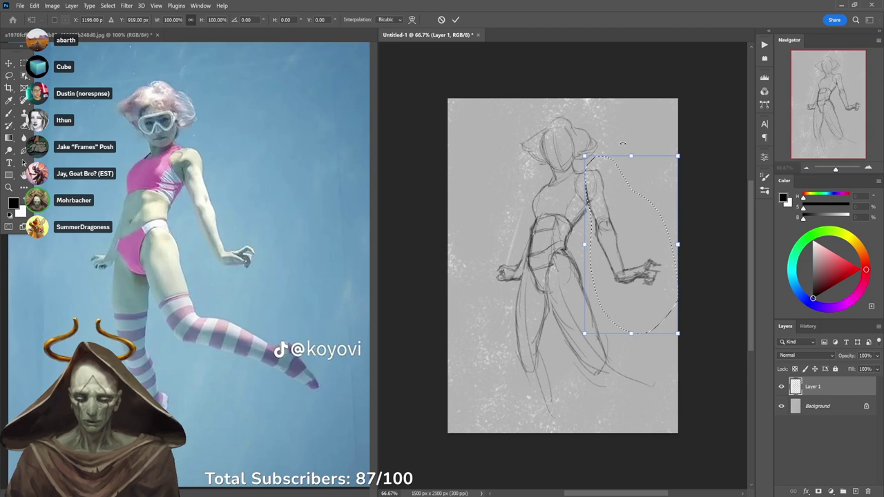
pyautogui.click(443, 20)
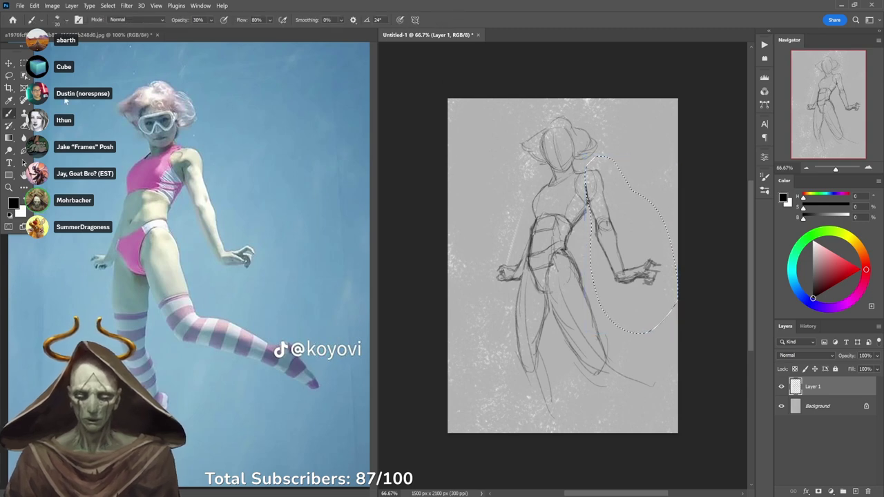
pyautogui.click(9, 63)
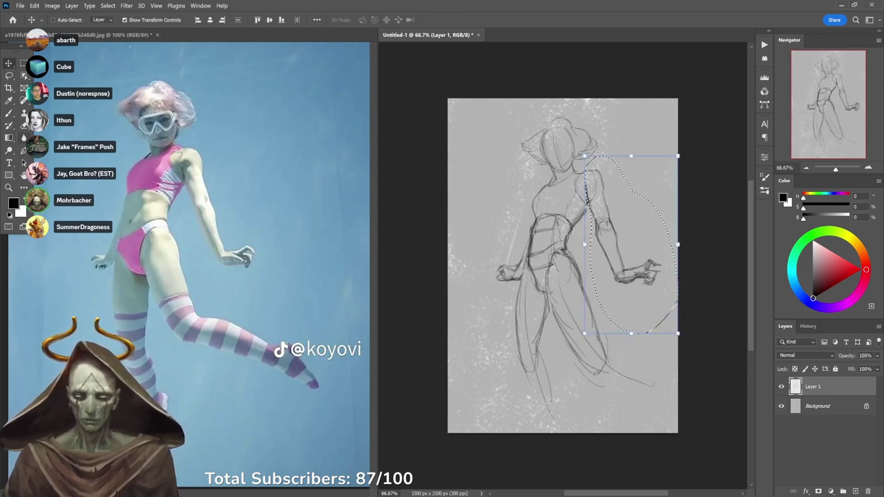
pyautogui.click(9, 115)
pyautogui.hotkey('ctrl', 'd')
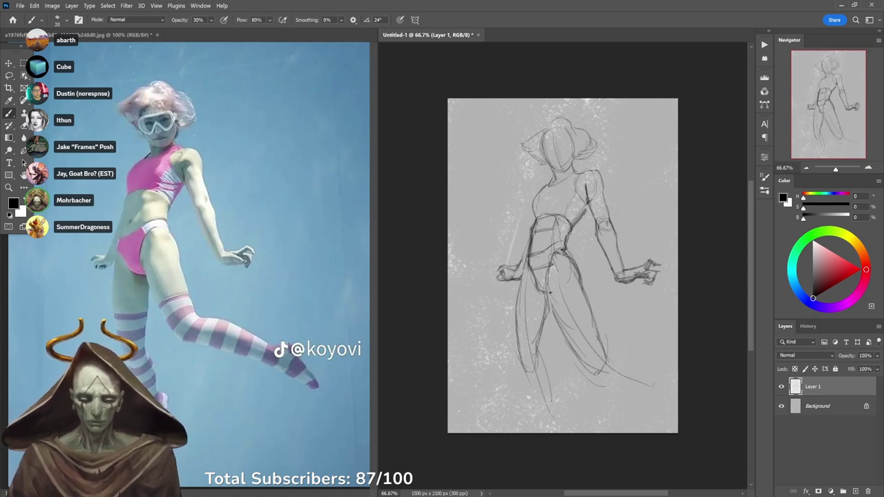
# Darken the lower edge of the briefs at the crotch and the outer contour of the left hip and thigh.
pyautogui.moveTo(548, 285); pyautogui.dragTo(554, 317)
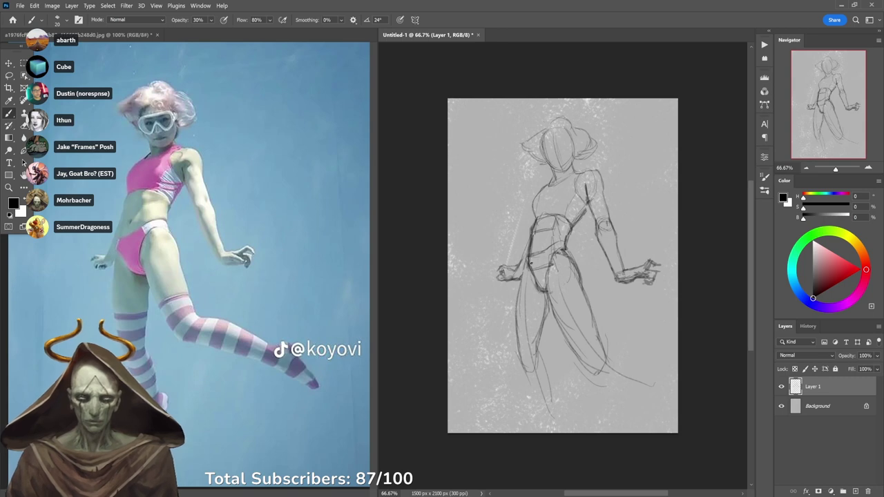
pyautogui.moveTo(526, 275); pyautogui.dragTo(518, 305)
pyautogui.moveTo(528, 269); pyautogui.dragTo(517, 316)
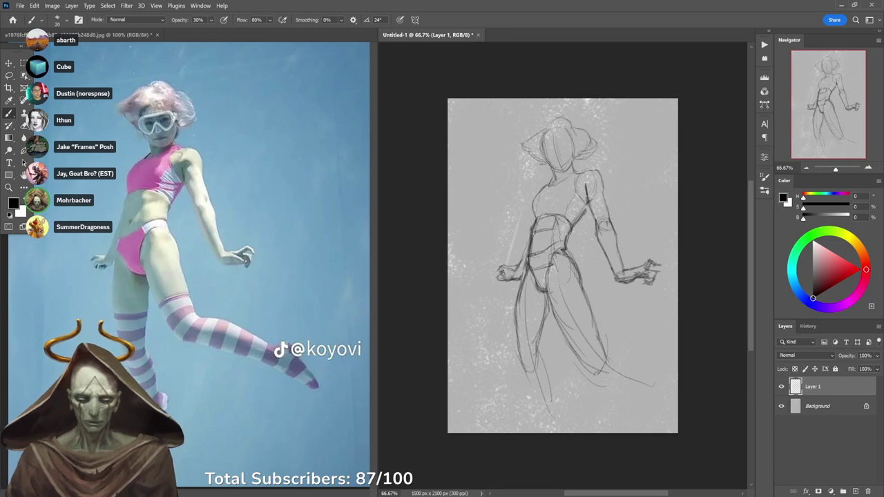
# Undo the first slanted waistband stroke, and redraw the waistband as darker lines rising from the left hip to the right waist.
pyautogui.moveTo(531, 257); pyautogui.dragTo(569, 236)
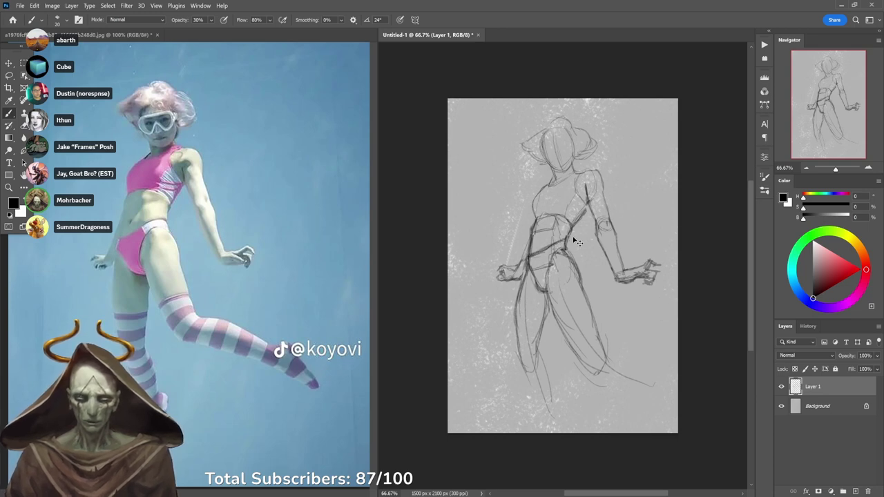
pyautogui.hotkey('ctrl', 'z')
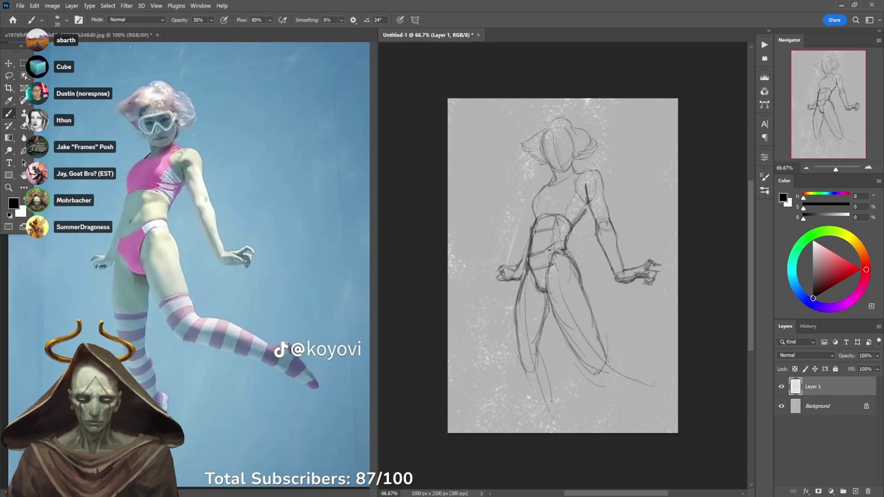
pyautogui.moveTo(532, 257); pyautogui.dragTo(561, 245)
pyautogui.moveTo(533, 255); pyautogui.dragTo(568, 239)
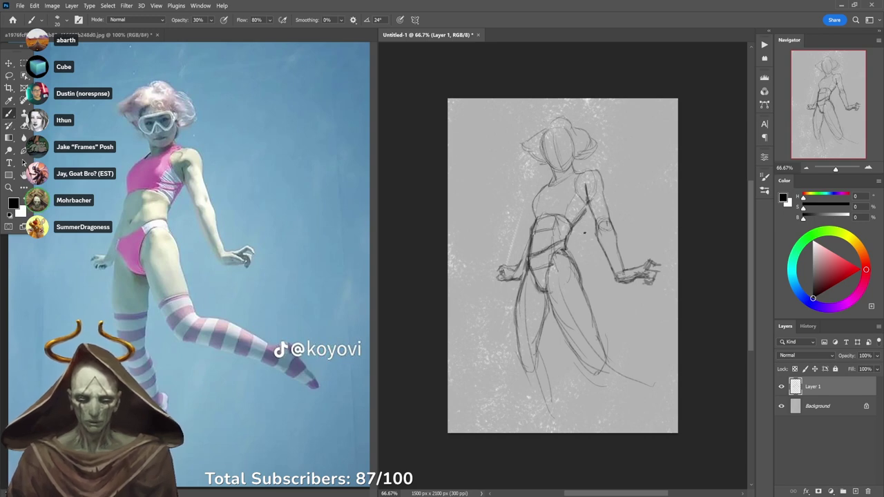
# Darken the outer contour of the right hip, the right inner thigh down to the knee, and the right side of the waist.
pyautogui.moveTo(575, 250)
pyautogui.mouseDown()
pyautogui.moveTo(569, 260)
pyautogui.moveTo(585, 290)
pyautogui.moveTo(582, 268)
pyautogui.mouseUp()
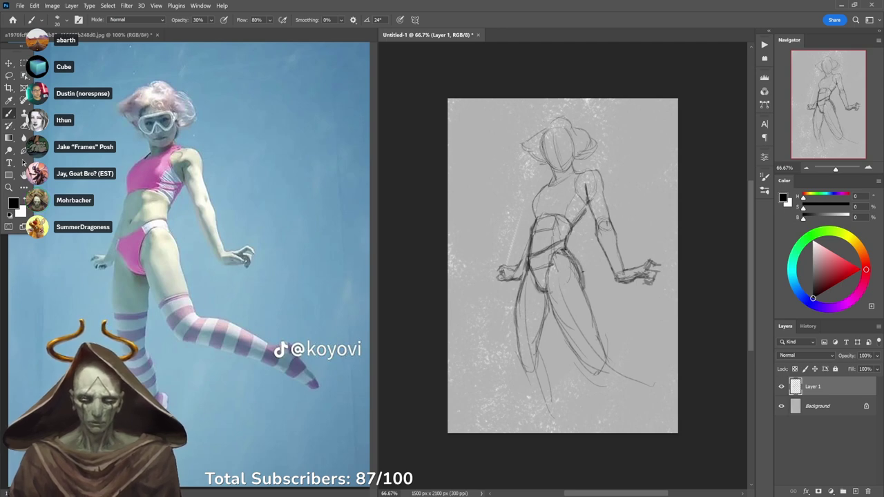
pyautogui.moveTo(551, 301); pyautogui.dragTo(591, 376)
pyautogui.hotkey('ctrl', 'z')
pyautogui.moveTo(549, 293); pyautogui.dragTo(600, 377)
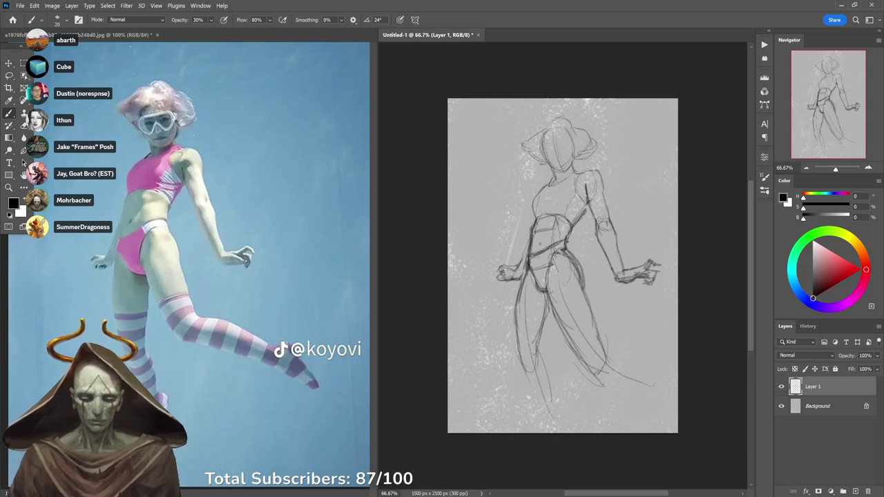
pyautogui.moveTo(573, 228)
pyautogui.mouseDown()
pyautogui.moveTo(568, 247)
pyautogui.moveTo(590, 208)
pyautogui.mouseUp()
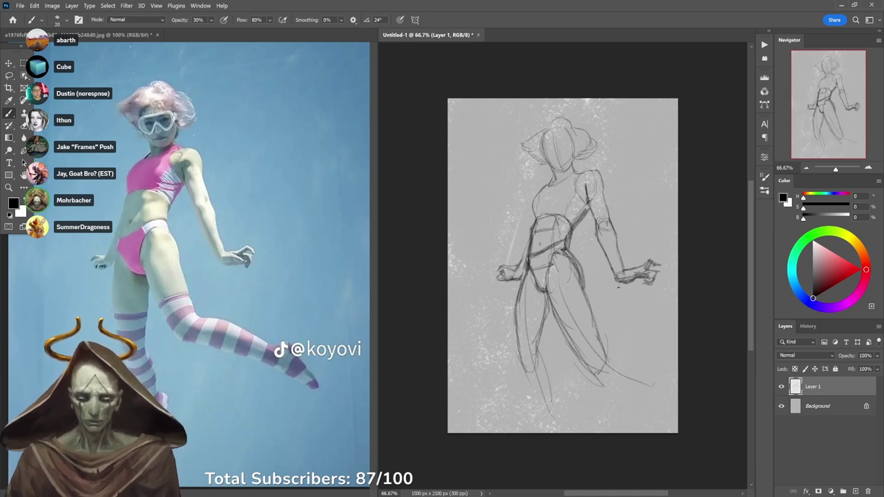
# Shift the whole figure slightly left on the canvas, and draw the left calf's outer and inner contours tapering down to the ankle.
pyautogui.moveTo(621, 257); pyautogui.dragTo(602, 257)
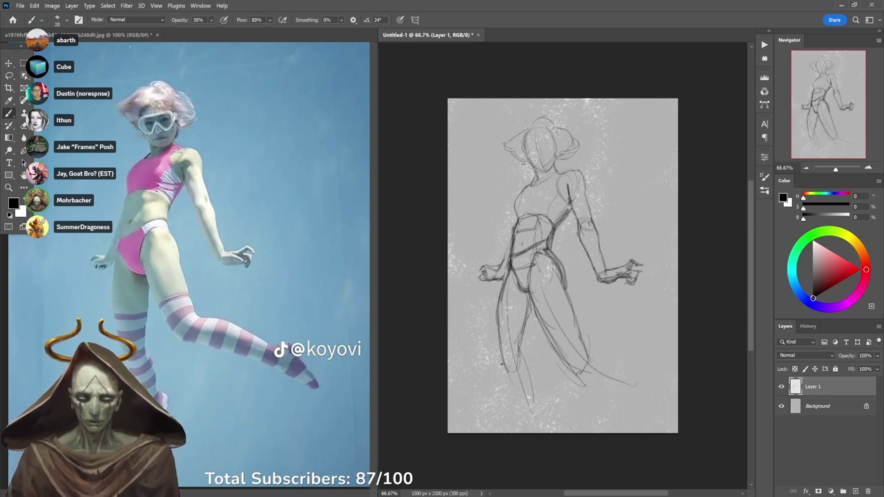
pyautogui.moveTo(508, 371); pyautogui.dragTo(529, 407)
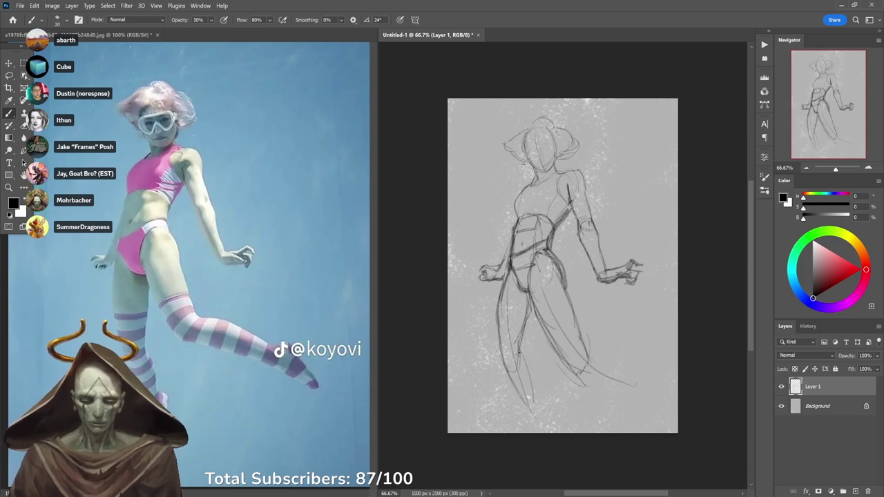
pyautogui.moveTo(519, 354)
pyautogui.mouseDown()
pyautogui.moveTo(537, 391)
pyautogui.moveTo(530, 366)
pyautogui.mouseUp()
pyautogui.moveTo(522, 333); pyautogui.dragTo(521, 353)
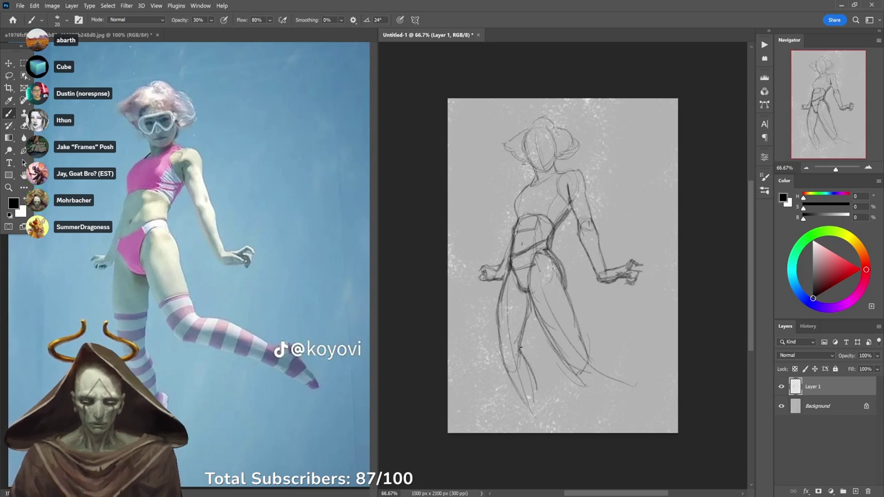
pyautogui.moveTo(529, 313)
pyautogui.mouseDown()
pyautogui.moveTo(520, 345)
pyautogui.moveTo(501, 356)
pyautogui.moveTo(540, 416)
pyautogui.mouseUp()
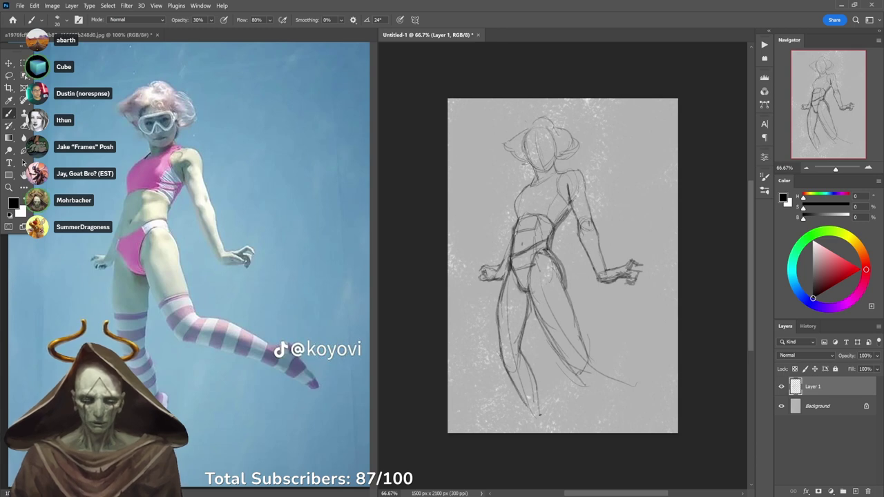
pyautogui.moveTo(517, 387)
pyautogui.mouseDown()
pyautogui.moveTo(533, 422)
pyautogui.moveTo(509, 370)
pyautogui.moveTo(515, 364)
pyautogui.mouseUp()
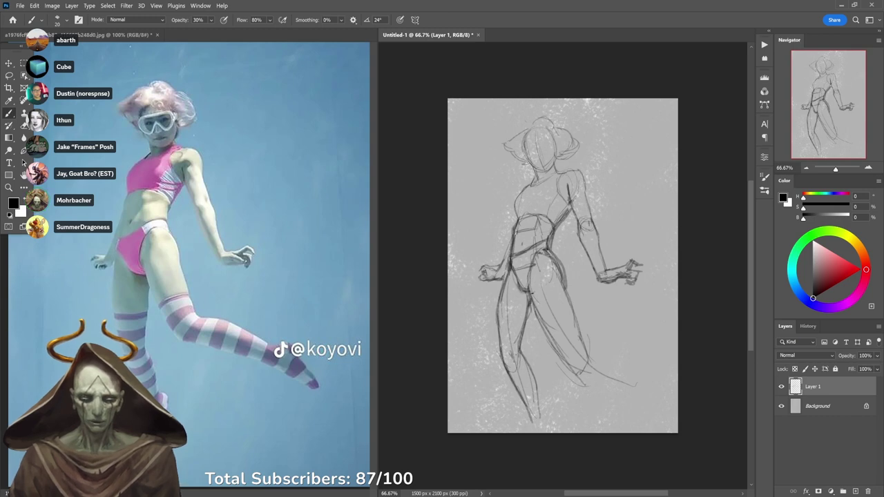
# Strengthen the right thigh's inner contour from crotch to knee, and mark the lower edge of the knee.
pyautogui.moveTo(532, 290); pyautogui.dragTo(555, 360)
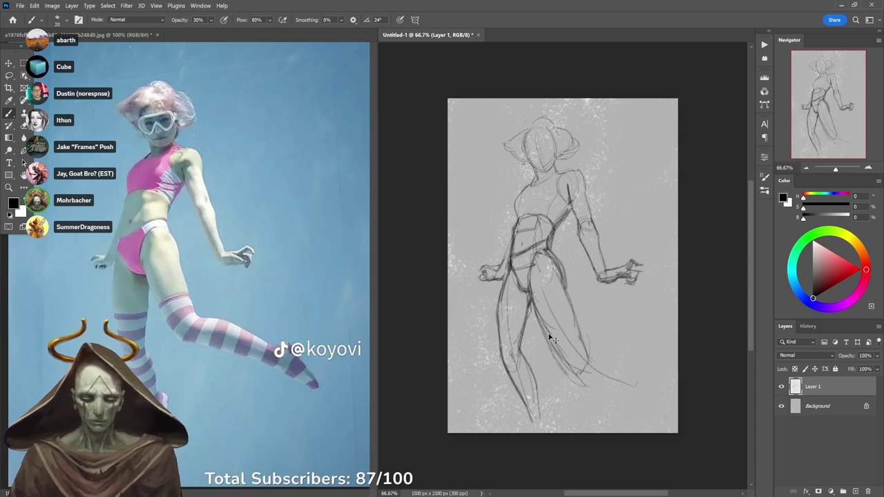
pyautogui.moveTo(533, 295)
pyautogui.mouseDown()
pyautogui.moveTo(571, 369)
pyautogui.moveTo(591, 374)
pyautogui.moveTo(591, 361)
pyautogui.mouseUp()
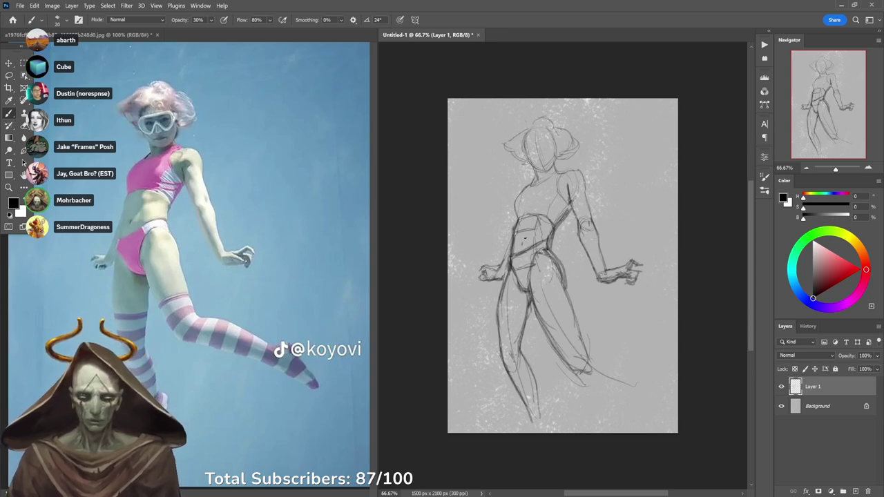
# Erase the construction lines on the abdomen, and redraw the crop top's lower edge as a darker arc.
pyautogui.press('e')
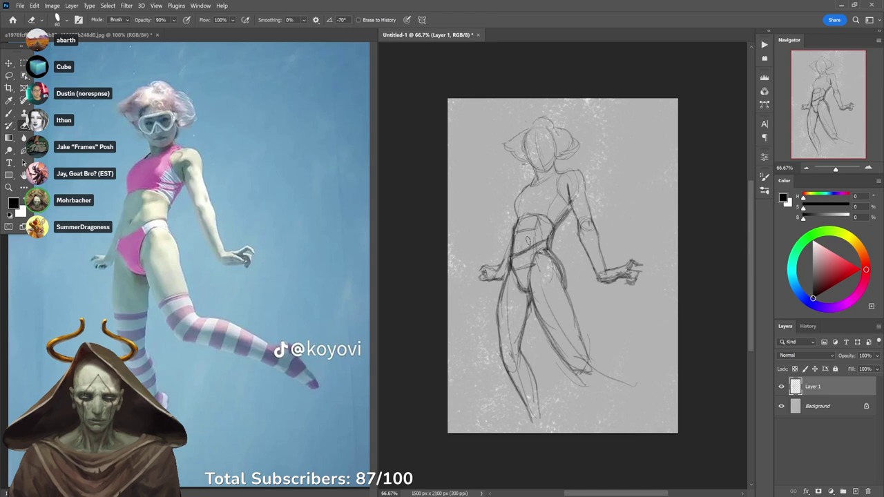
pyautogui.moveTo(527, 230)
pyautogui.mouseDown()
pyautogui.moveTo(519, 230)
pyautogui.moveTo(545, 238)
pyautogui.moveTo(517, 217)
pyautogui.moveTo(516, 250)
pyautogui.mouseUp()
pyautogui.press('b')
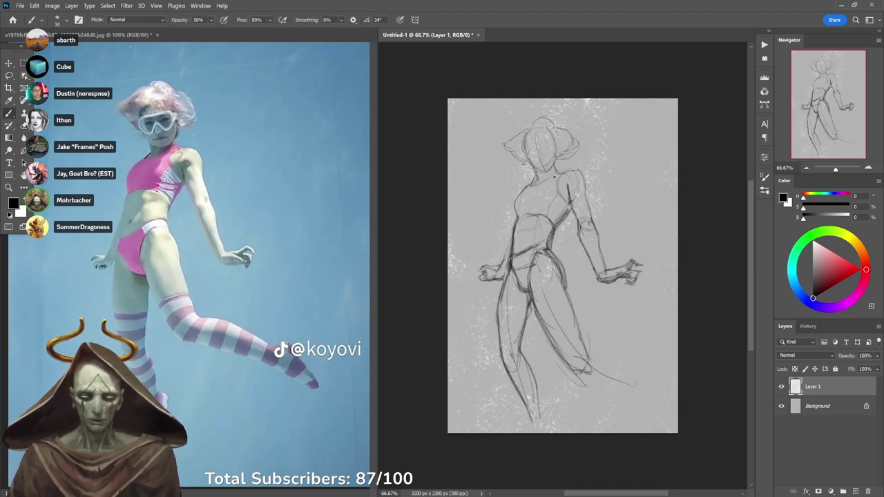
pyautogui.moveTo(515, 219)
pyautogui.mouseDown()
pyautogui.moveTo(531, 214)
pyautogui.moveTo(542, 225)
pyautogui.moveTo(530, 214)
pyautogui.moveTo(557, 216)
pyautogui.mouseUp()
pyautogui.hotkey('ctrl', 'z')
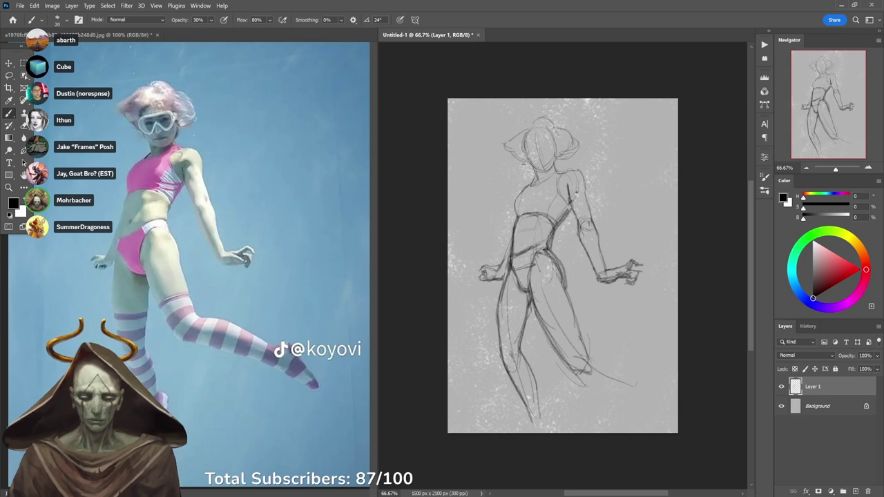
# Sketch the curved armhole line of the top beside the right shoulder, undoing unsatisfactory strokes.
pyautogui.moveTo(572, 200)
pyautogui.mouseDown()
pyautogui.moveTo(563, 212)
pyautogui.moveTo(555, 190)
pyautogui.moveTo(562, 175)
pyautogui.moveTo(561, 200)
pyautogui.moveTo(571, 209)
pyautogui.moveTo(554, 192)
pyautogui.moveTo(563, 176)
pyautogui.mouseUp()
pyautogui.hotkey('ctrl', 'z')
pyautogui.hotkey('ctrl', 'z')
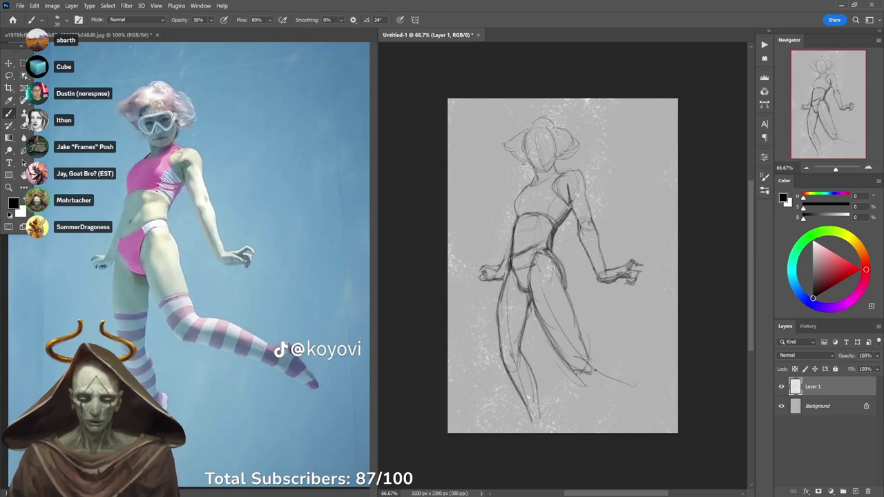
# Define the right knee with darker strokes along its underside and short contour lines over its outer edge.
pyautogui.moveTo(585, 386)
pyautogui.mouseDown()
pyautogui.moveTo(595, 387)
pyautogui.moveTo(586, 385)
pyautogui.mouseUp()
pyautogui.moveTo(564, 359); pyautogui.dragTo(587, 385)
pyautogui.moveTo(589, 353); pyautogui.dragTo(598, 365)
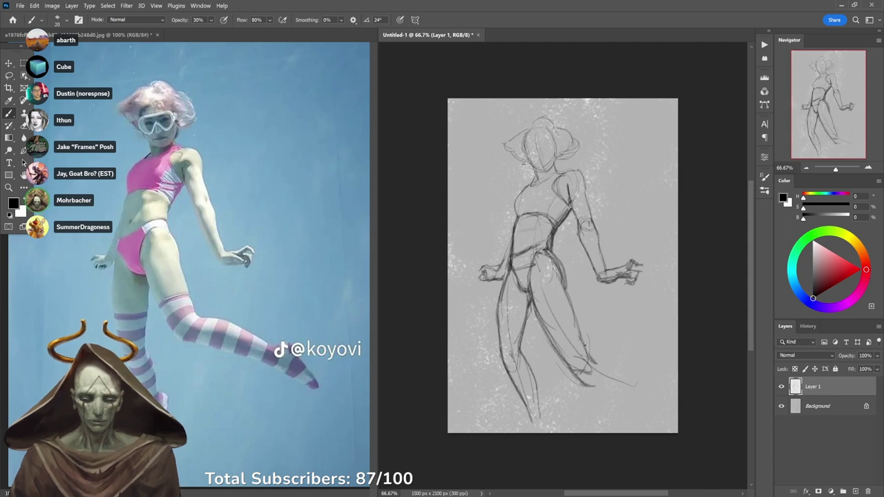
# Darken the right thigh's outer contour between hip and knee, undoing the first strokes and redrawing them as one line.
pyautogui.moveTo(580, 333); pyautogui.dragTo(586, 348)
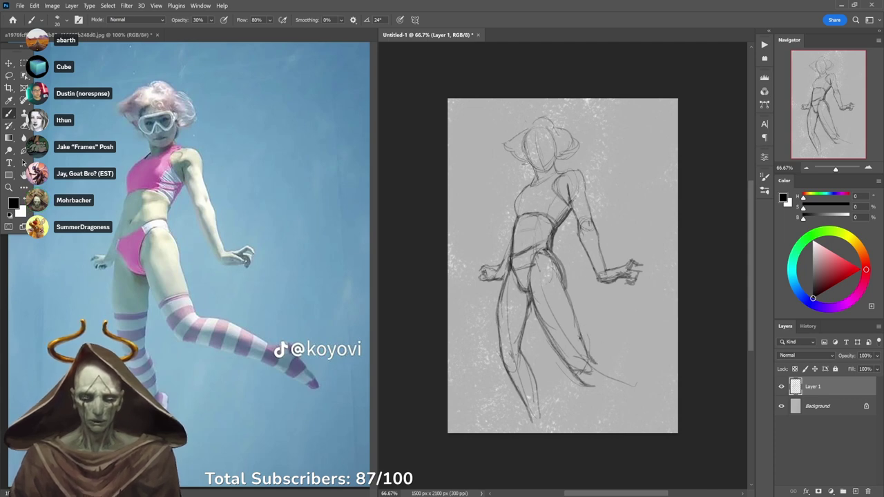
pyautogui.moveTo(575, 314); pyautogui.dragTo(582, 334)
pyautogui.moveTo(567, 287)
pyautogui.mouseDown()
pyautogui.moveTo(583, 335)
pyautogui.moveTo(580, 326)
pyautogui.mouseUp()
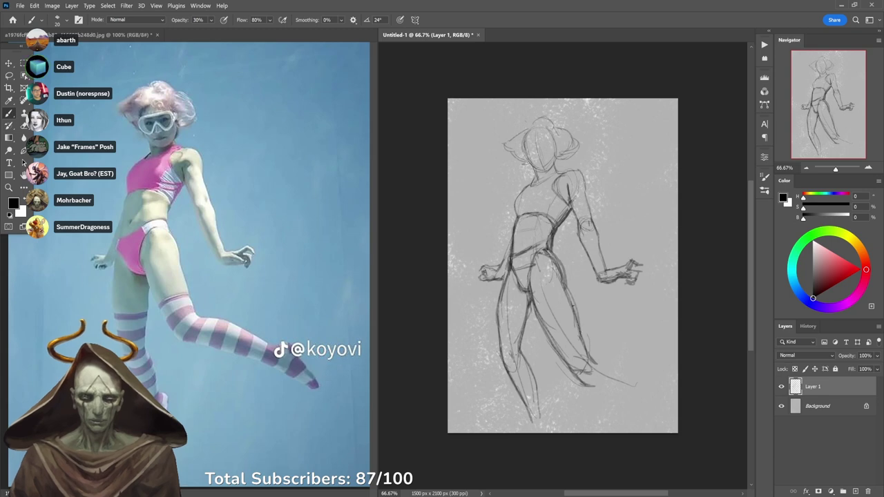
pyautogui.hotkey('ctrl', 'z')
pyautogui.hotkey('ctrl', 'z')
pyautogui.moveTo(582, 335); pyautogui.dragTo(566, 289)
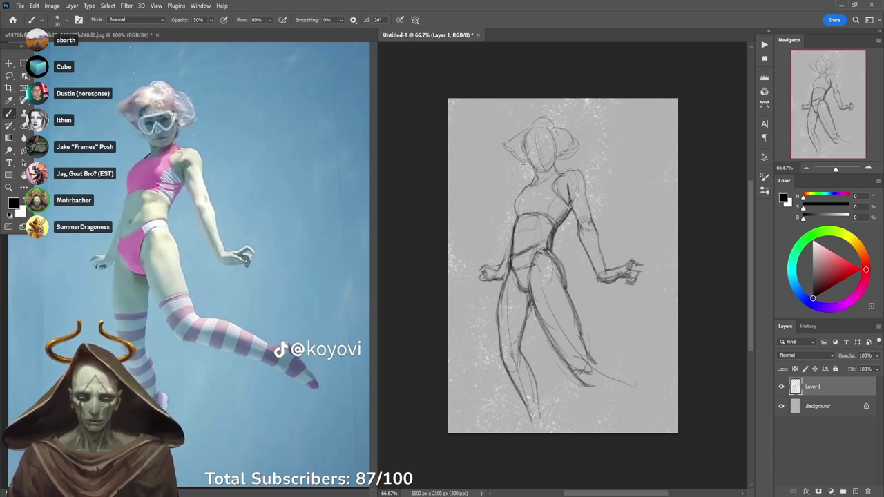
# Reinforce the left leg's inner thigh line and its outer contour from the thigh past the knee into the calf.
pyautogui.moveTo(530, 306); pyautogui.dragTo(523, 332)
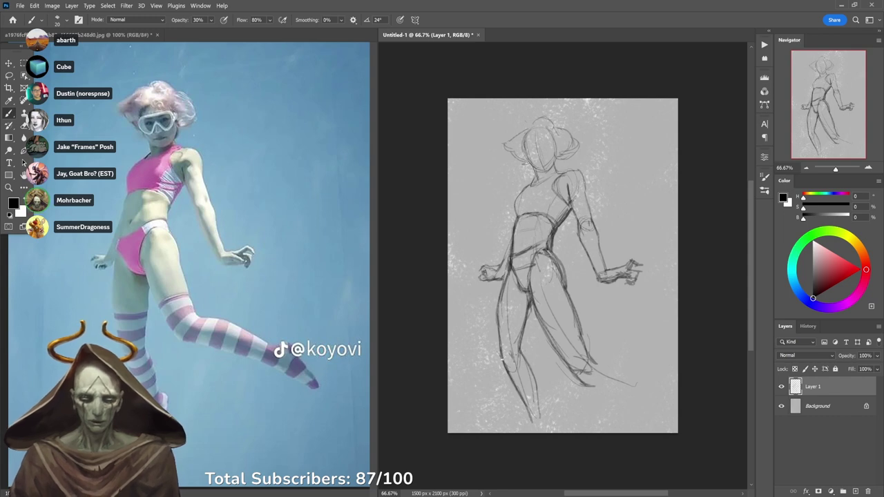
pyautogui.moveTo(500, 349); pyautogui.dragTo(510, 381)
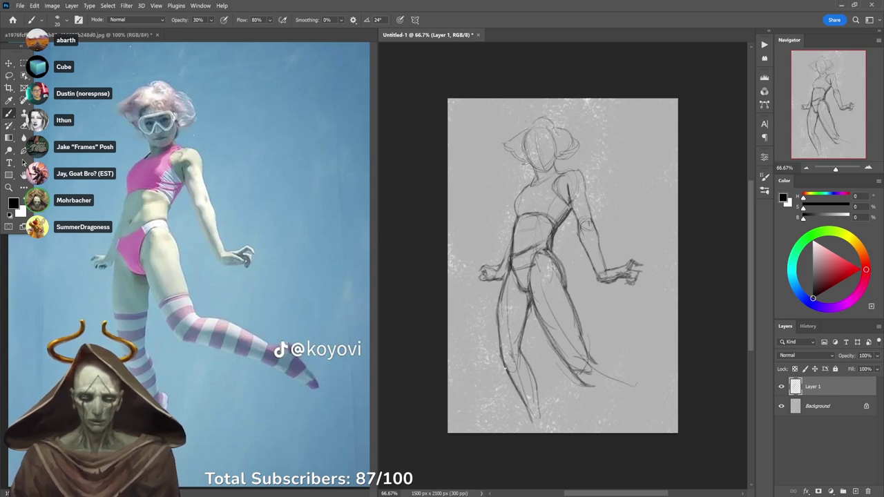
pyautogui.moveTo(499, 344); pyautogui.dragTo(512, 379)
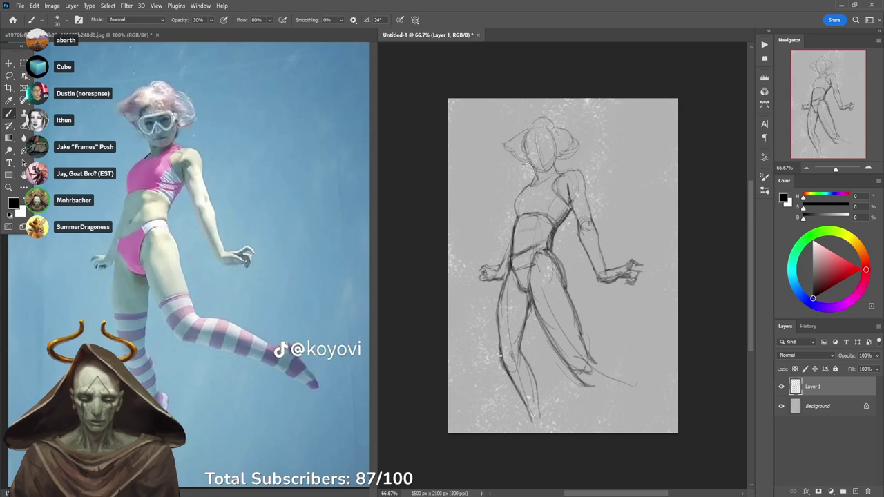
pyautogui.moveTo(500, 348); pyautogui.dragTo(498, 323)
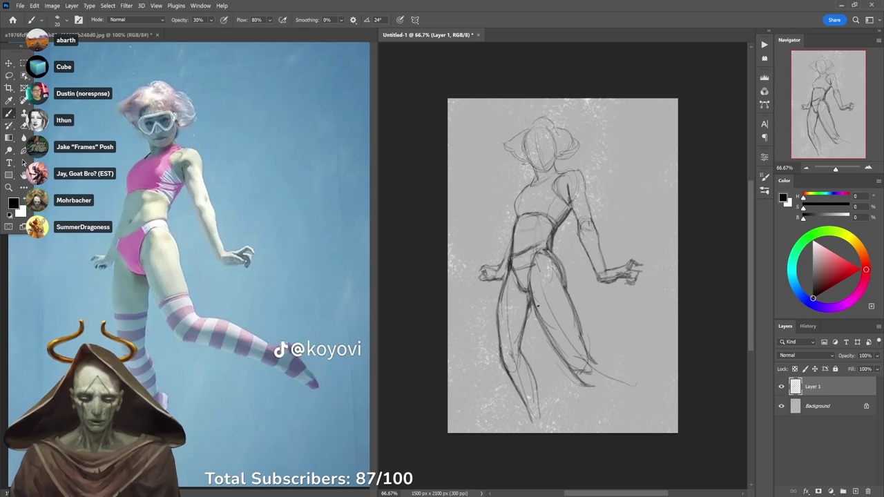
# Sketch the diving mask with its slanted upper edge across the face, and add the mouth and chin below it.
pyautogui.moveTo(519, 217); pyautogui.dragTo(531, 212)
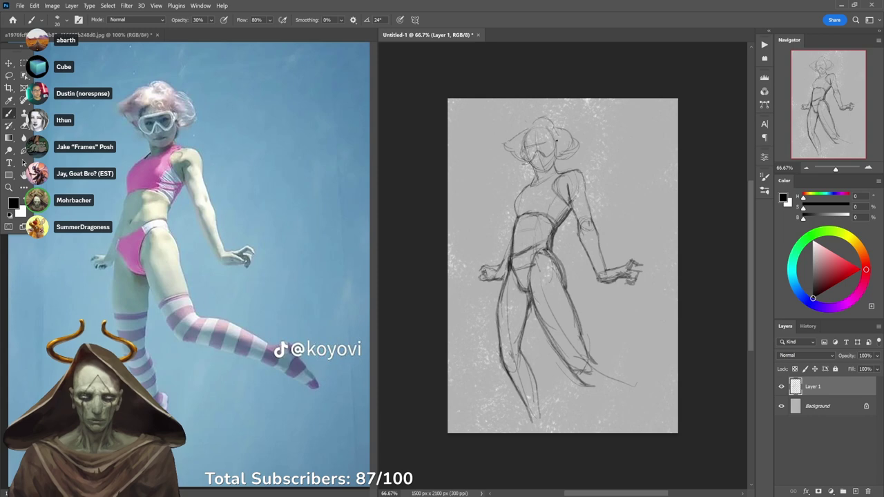
pyautogui.moveTo(525, 147); pyautogui.dragTo(552, 141)
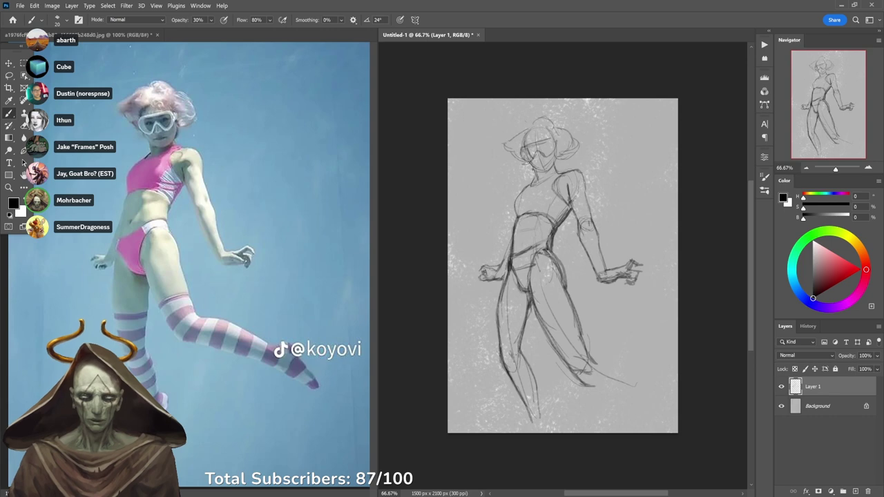
pyautogui.moveTo(533, 166); pyautogui.dragTo(540, 174)
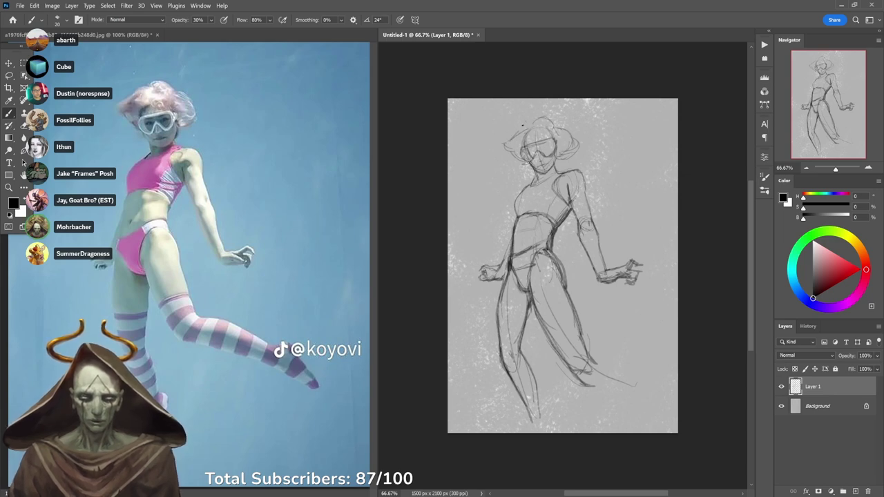
# Redraw the hair outline as wavy locks sweeping over the crown and curling around both sides of the head.
pyautogui.moveTo(536, 122); pyautogui.dragTo(515, 134)
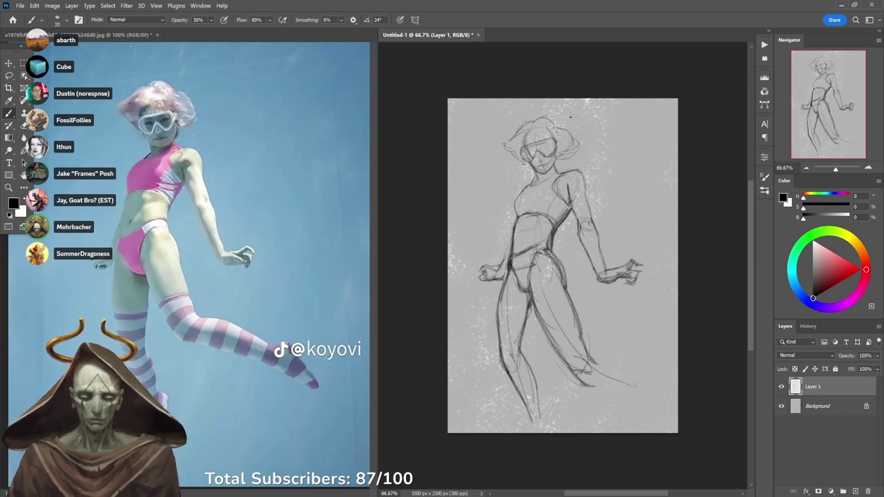
pyautogui.moveTo(545, 120); pyautogui.dragTo(558, 127)
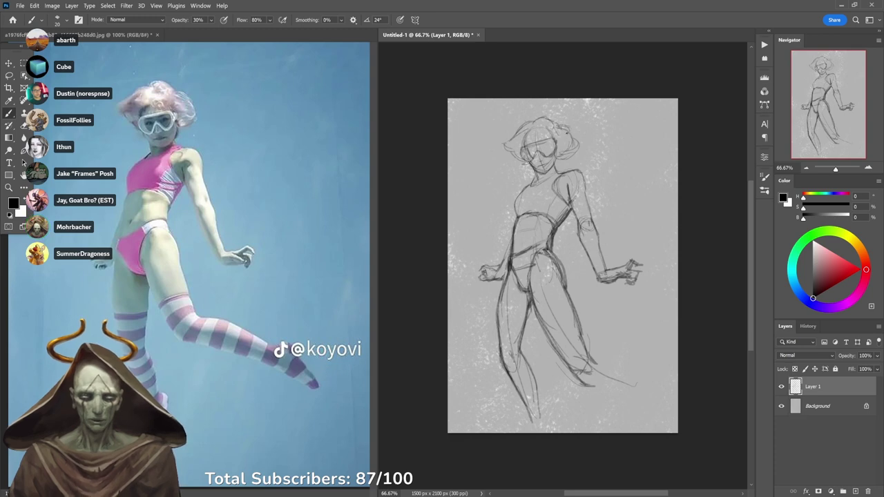
pyautogui.moveTo(569, 146); pyautogui.dragTo(559, 150)
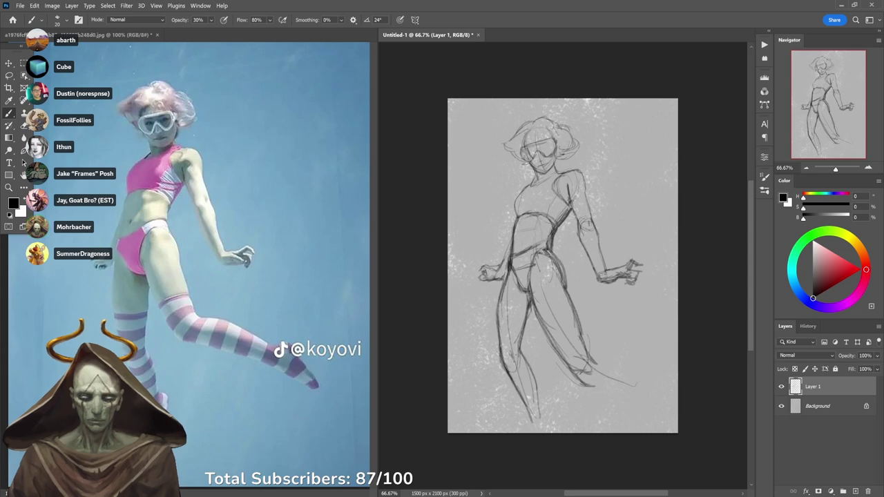
pyautogui.moveTo(572, 150)
pyautogui.mouseDown()
pyautogui.moveTo(562, 155)
pyautogui.moveTo(570, 154)
pyautogui.mouseUp()
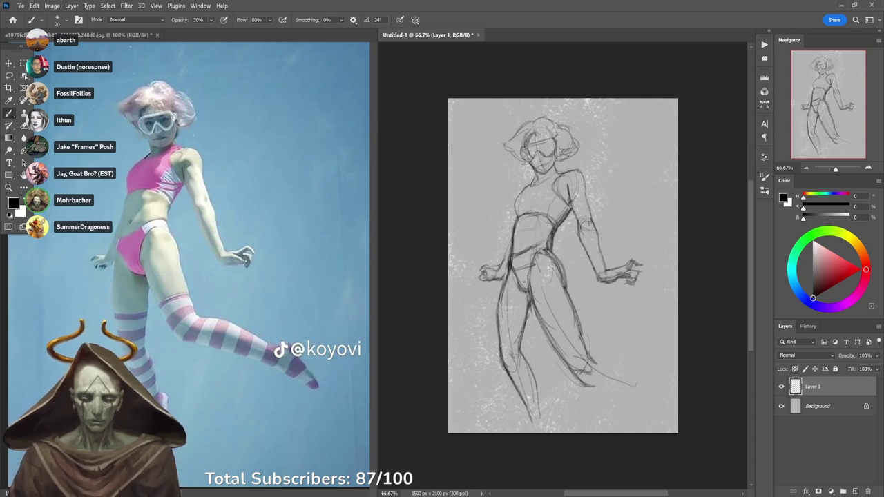
# Lasso the upper body with head and arms, scale it proportionally to 96.64%, and clear the selection.
pyautogui.press('l')
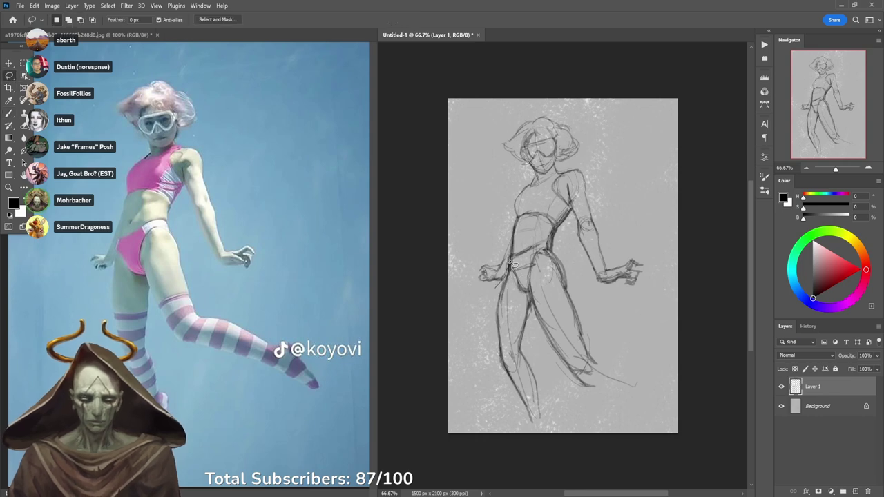
pyautogui.moveTo(528, 251)
pyautogui.mouseDown()
pyautogui.moveTo(622, 302)
pyautogui.moveTo(688, 246)
pyautogui.moveTo(636, 140)
pyautogui.moveTo(598, 101)
pyautogui.moveTo(497, 102)
pyautogui.moveTo(459, 175)
pyautogui.moveTo(477, 247)
pyautogui.moveTo(465, 279)
pyautogui.moveTo(490, 301)
pyautogui.mouseUp()
pyautogui.press('b')
pyautogui.hotkey('ctrl', 't')
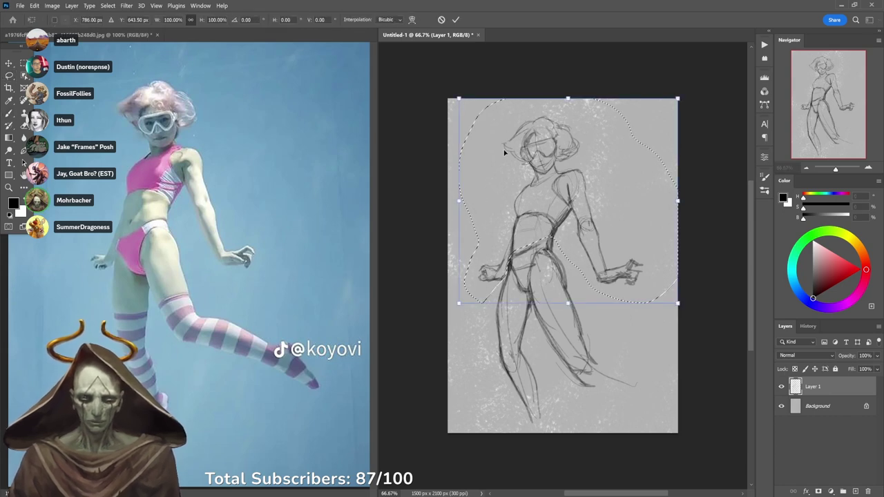
pyautogui.moveTo(684, 98); pyautogui.dragTo(676, 105)
pyautogui.moveTo(653, 160); pyautogui.dragTo(661, 153)
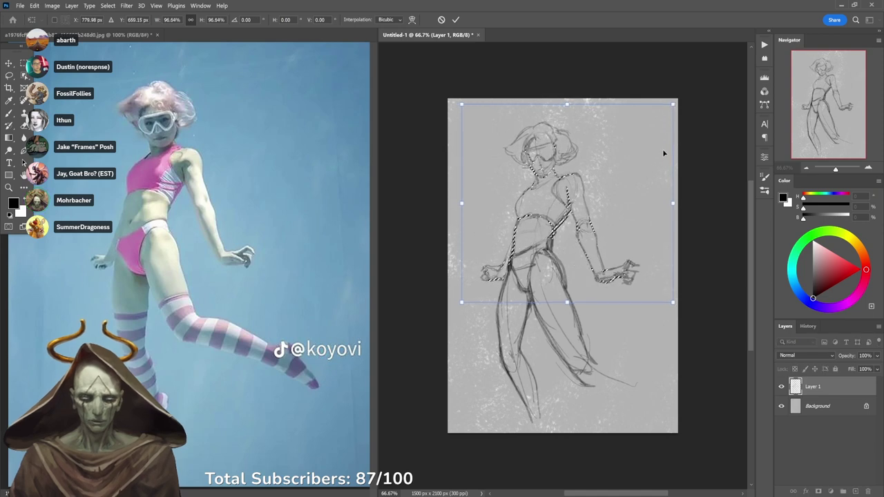
pyautogui.click(456, 20)
pyautogui.hotkey('ctrl', 'd')
pyautogui.press('b')
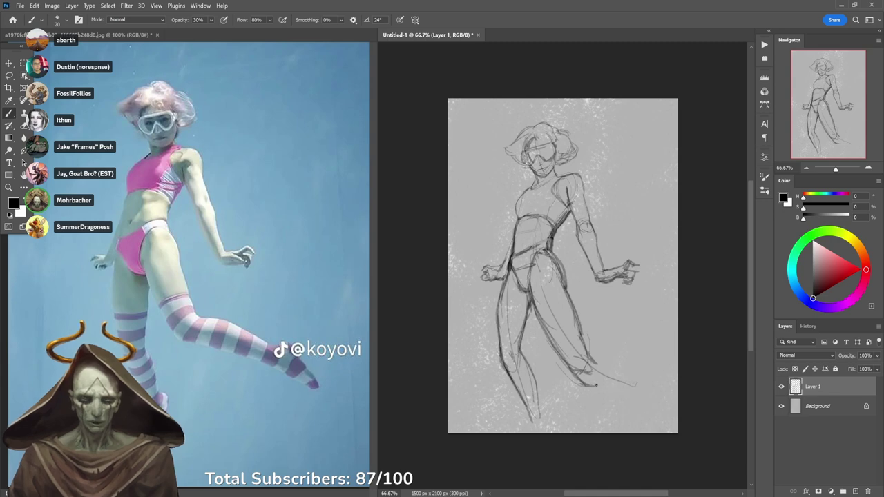
# Sketch the lower and upper contours of the right calf extending outward from the knee toward the foot.
pyautogui.moveTo(589, 385); pyautogui.dragTo(645, 387)
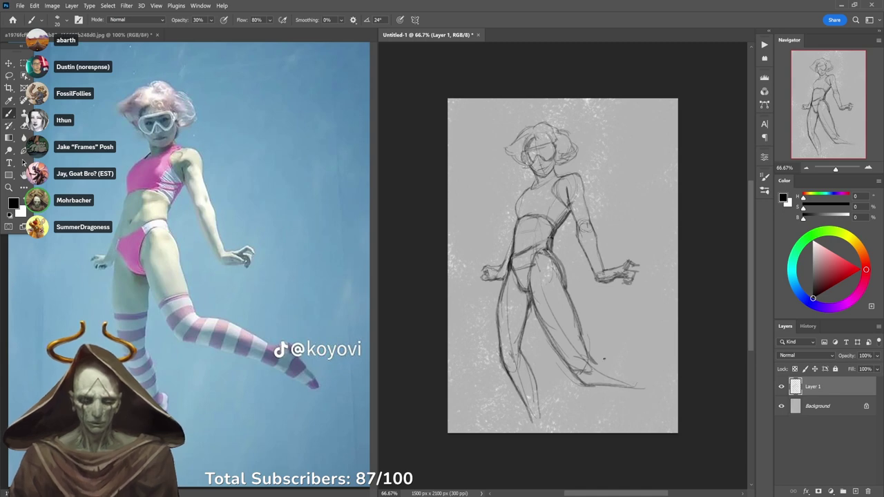
pyautogui.moveTo(595, 360)
pyautogui.mouseDown()
pyautogui.moveTo(645, 366)
pyautogui.moveTo(660, 381)
pyautogui.mouseUp()
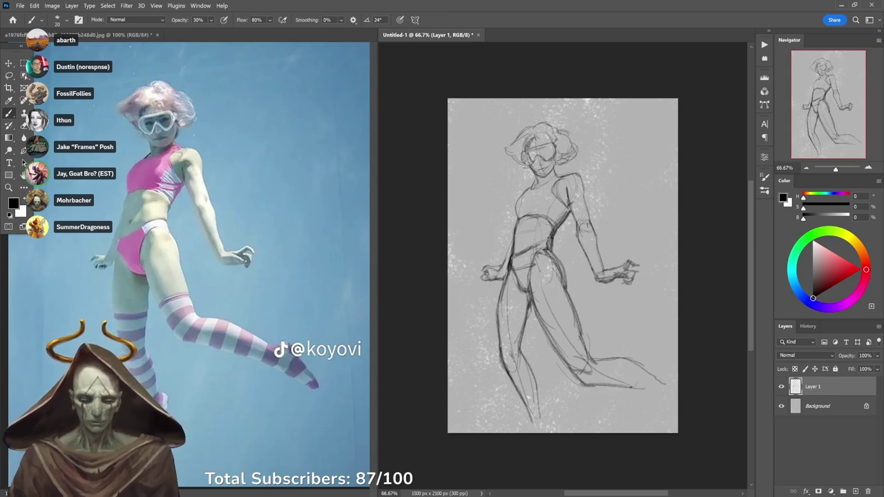
# Extend the upper and lower contours of the right calf farther outward toward the ankle.
pyautogui.moveTo(593, 363)
pyautogui.mouseDown()
pyautogui.moveTo(621, 361)
pyautogui.moveTo(663, 385)
pyautogui.mouseUp()
pyautogui.moveTo(601, 388); pyautogui.dragTo(665, 392)
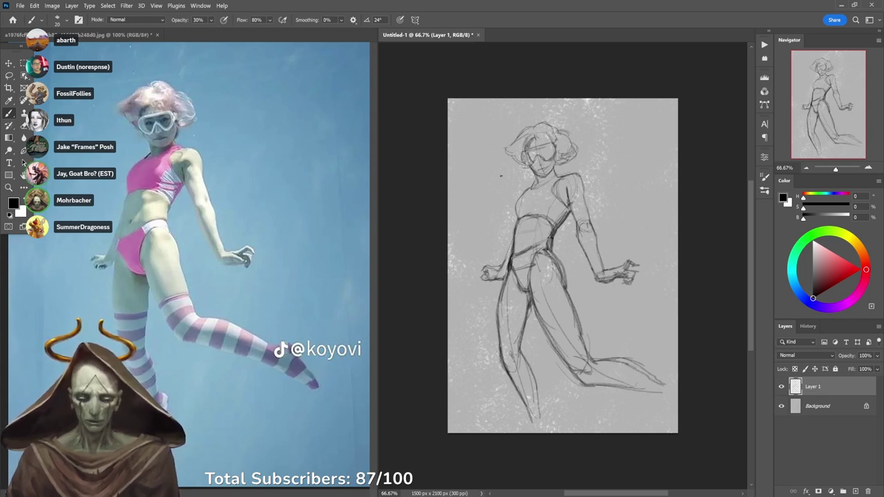
# Scale the whole figure proportionally to 79.82% and move it up on the canvas to make room for the feet.
pyautogui.hotkey('ctrl', 't')
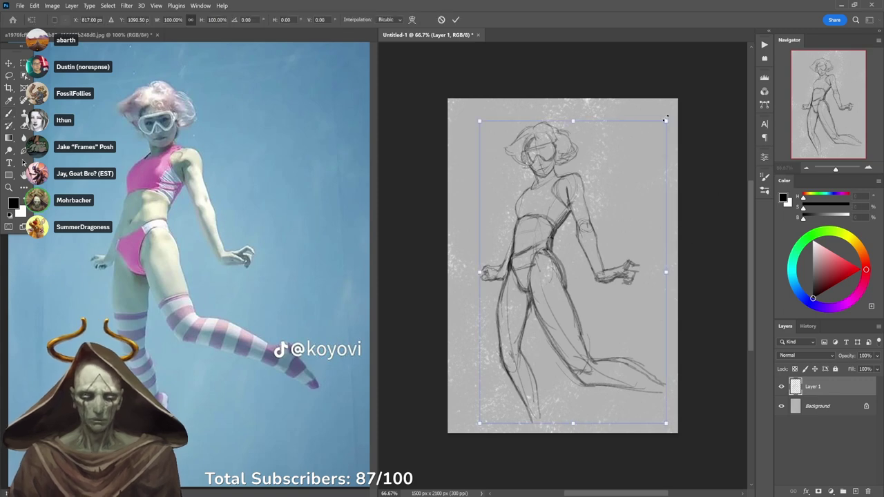
pyautogui.moveTo(666, 122)
pyautogui.mouseDown()
pyautogui.moveTo(650, 131)
pyautogui.moveTo(623, 181)
pyautogui.mouseUp()
pyautogui.moveTo(593, 227); pyautogui.dragTo(606, 173)
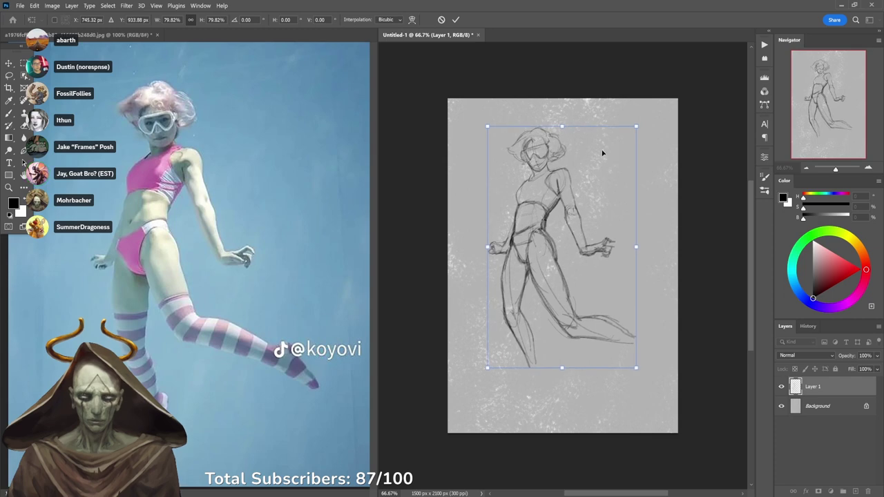
pyautogui.click(455, 20)
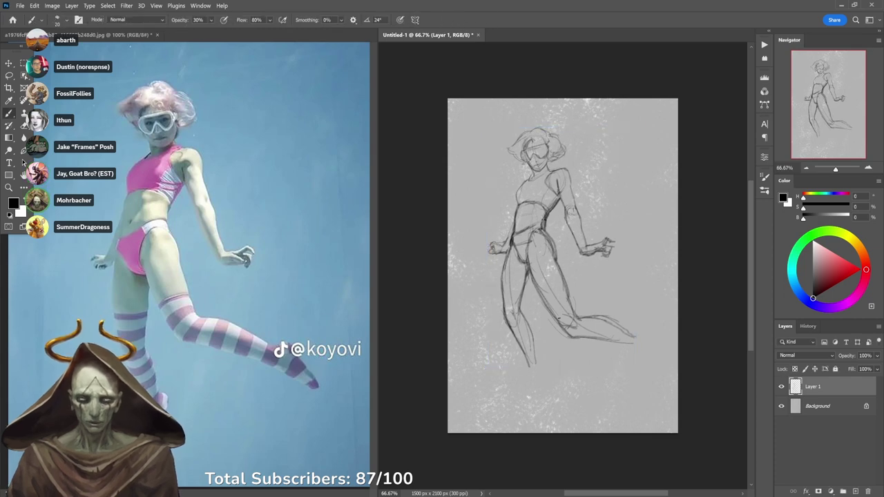
# Sketch the left ankle and the downward-pointing foot with its heel, sides and toes below the standing leg.
pyautogui.moveTo(525, 354)
pyautogui.mouseDown()
pyautogui.moveTo(532, 371)
pyautogui.moveTo(546, 359)
pyautogui.moveTo(541, 408)
pyautogui.moveTo(550, 405)
pyautogui.mouseUp()
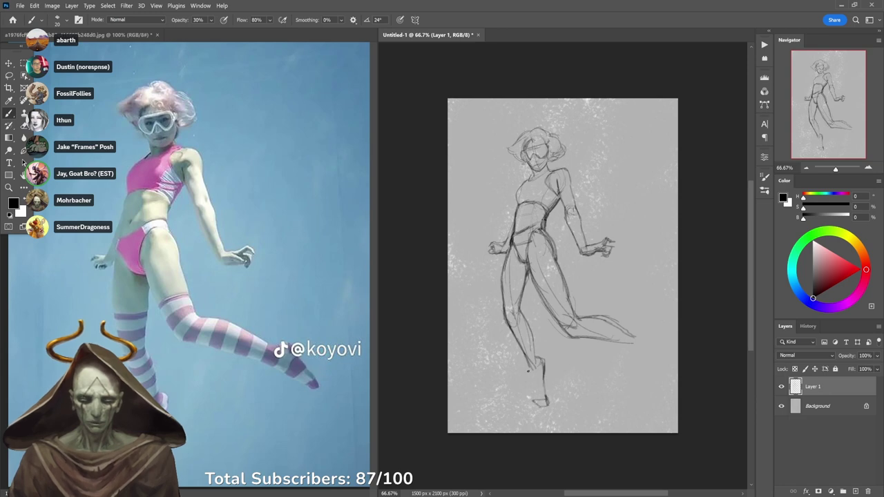
pyautogui.moveTo(535, 366); pyautogui.dragTo(530, 395)
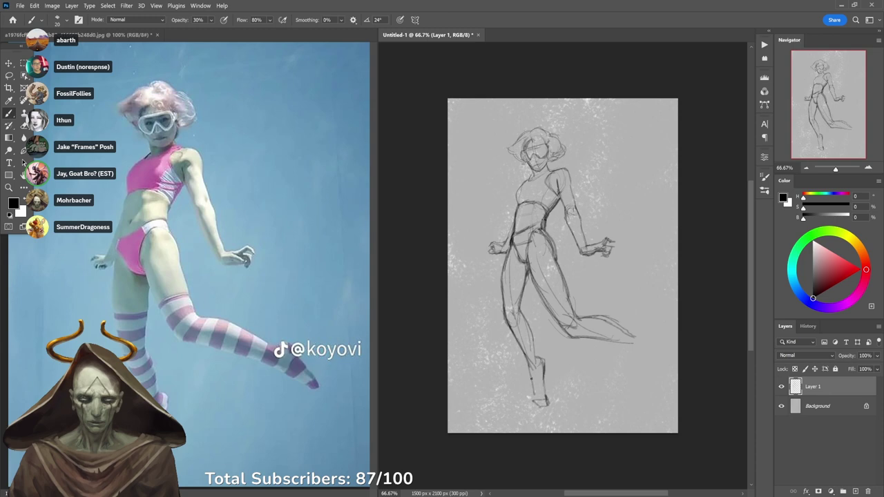
pyautogui.moveTo(531, 379); pyautogui.dragTo(530, 398)
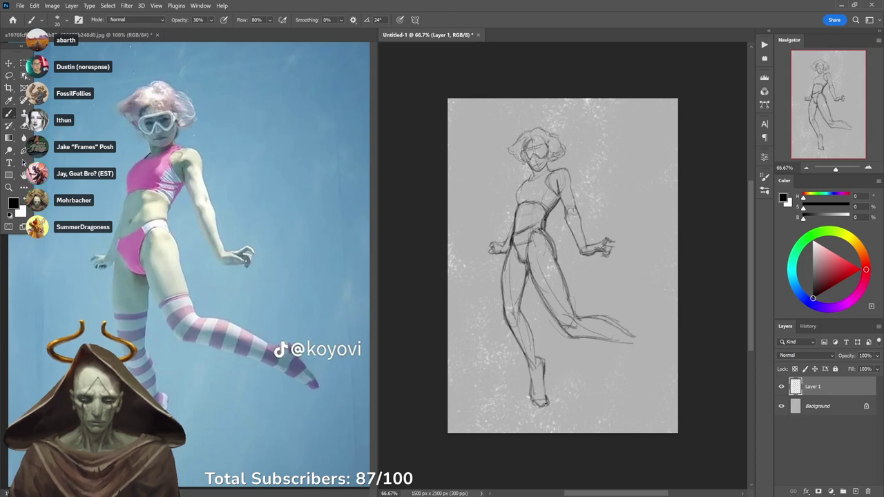
pyautogui.moveTo(544, 369); pyautogui.dragTo(545, 391)
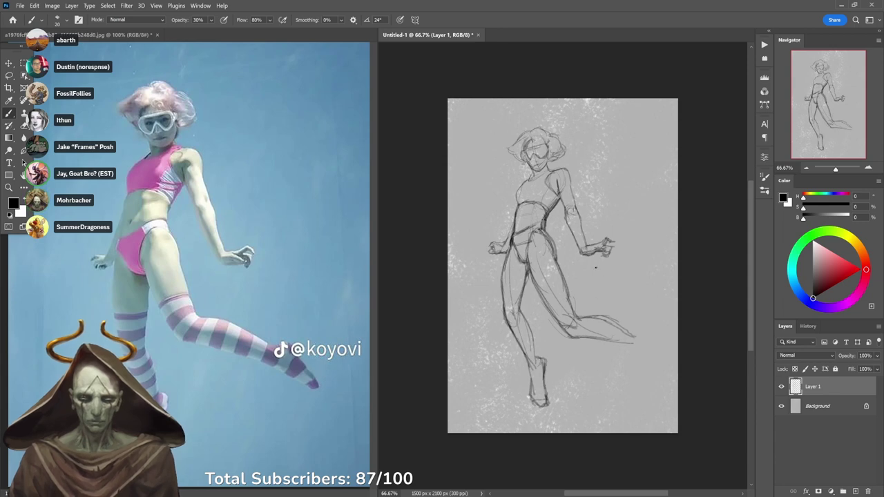
# Move the figure up and left, and sketch the right foot extending from the calf to a pointed toe.
pyautogui.moveTo(611, 304); pyautogui.dragTo(597, 295)
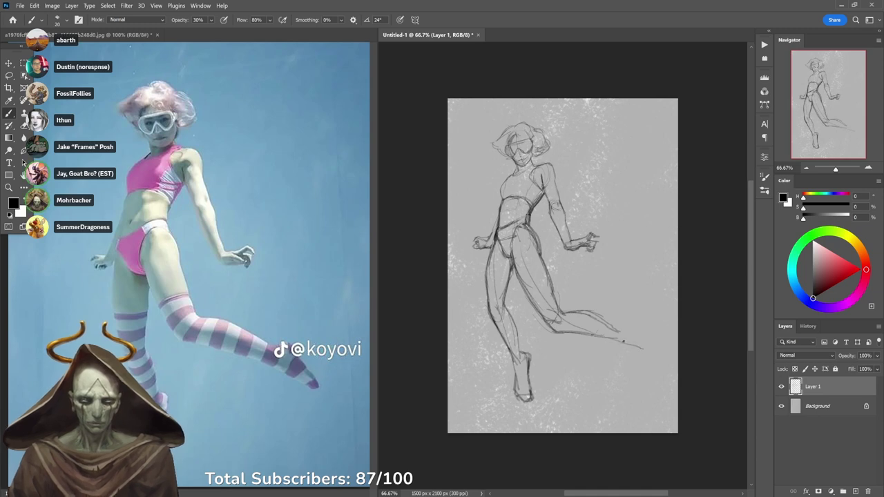
pyautogui.moveTo(622, 338); pyautogui.dragTo(651, 356)
pyautogui.moveTo(619, 328)
pyautogui.mouseDown()
pyautogui.moveTo(641, 323)
pyautogui.moveTo(673, 365)
pyautogui.moveTo(666, 360)
pyautogui.mouseUp()
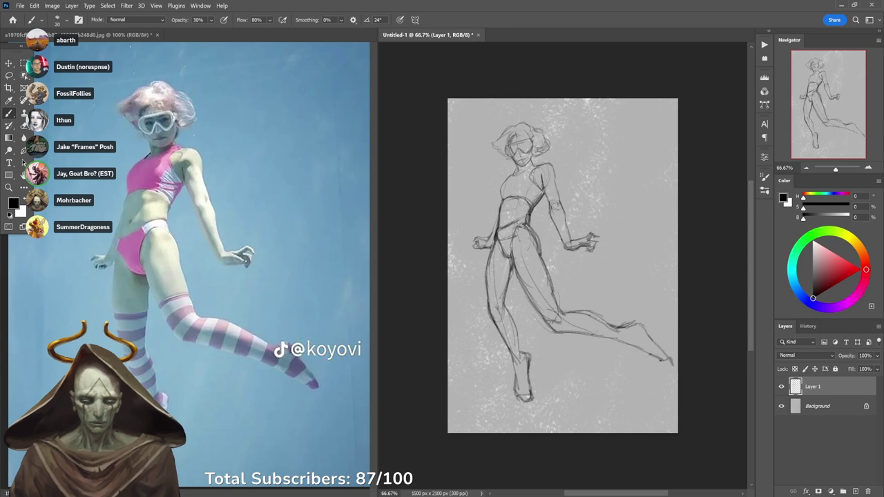
# Erase the stray construction lines inside the swimsuit bottom, and shift the whole figure slightly down and left.
pyautogui.press('e')
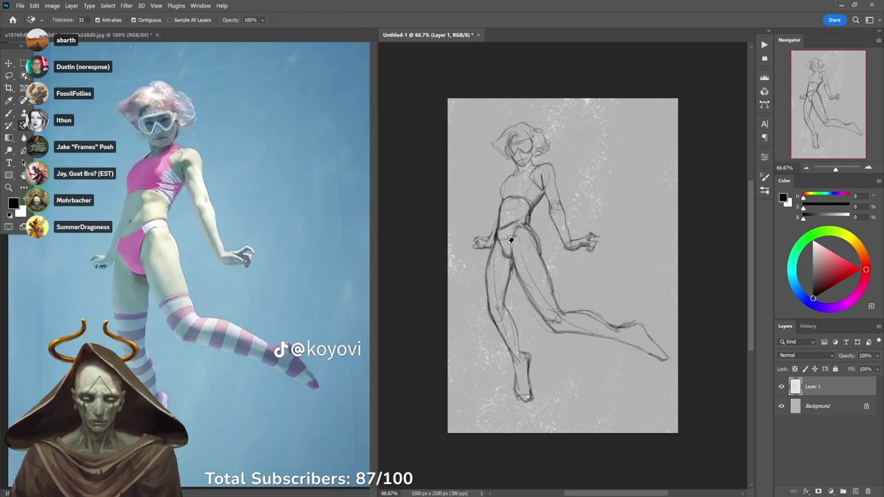
pyautogui.moveTo(504, 239); pyautogui.dragTo(505, 247)
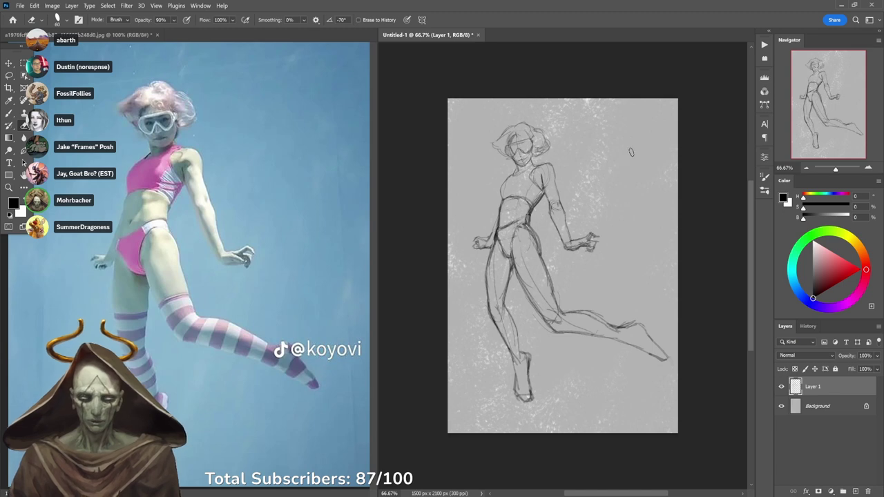
pyautogui.press('b')
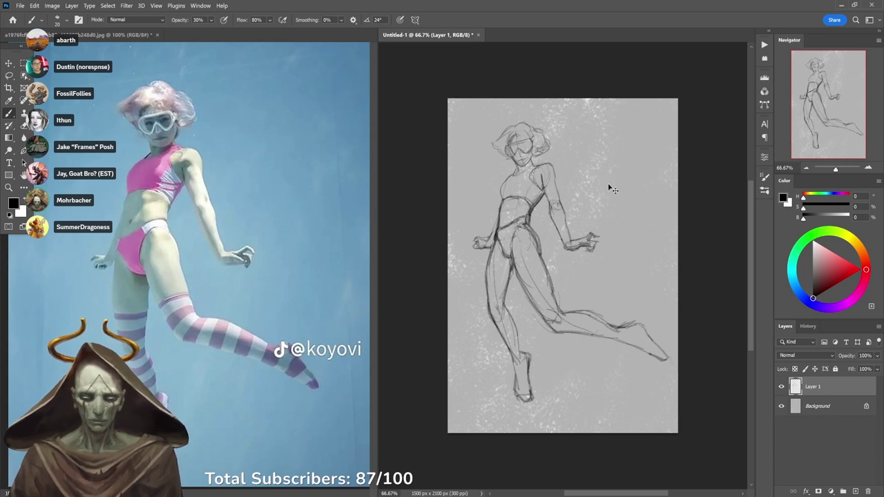
pyautogui.moveTo(610, 187); pyautogui.dragTo(607, 198)
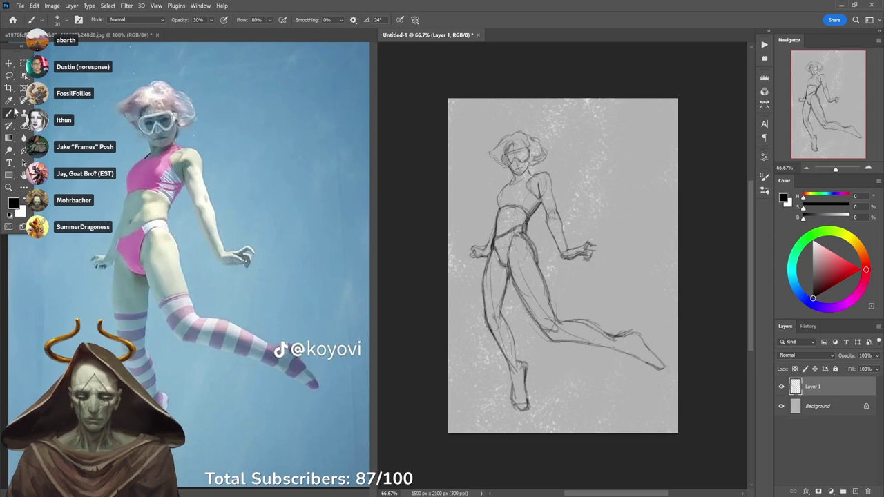
# Lasso the hips and both legs, scale them proportionally to 94.29%, nudge them into line with the torso, and clear the selection.
pyautogui.click(9, 75)
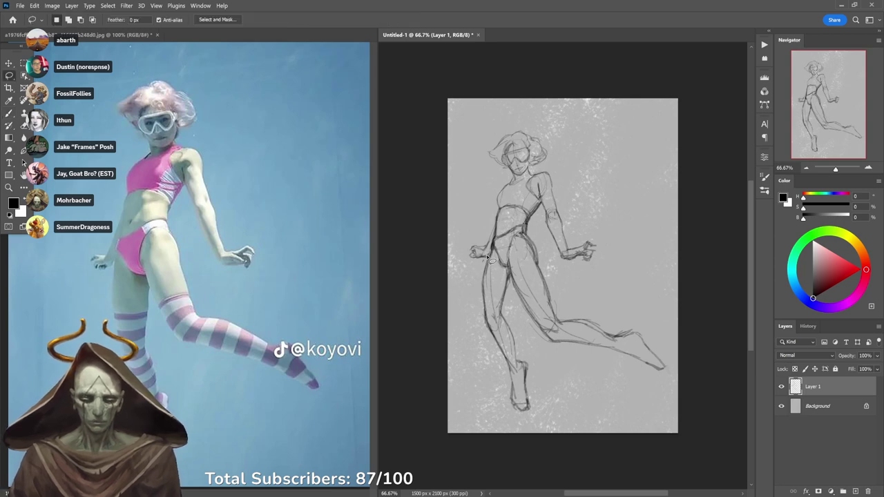
pyautogui.moveTo(486, 212)
pyautogui.mouseDown()
pyautogui.moveTo(536, 228)
pyautogui.moveTo(530, 222)
pyautogui.moveTo(545, 220)
pyautogui.mouseUp()
pyautogui.hotkey('ctrl', 'd')
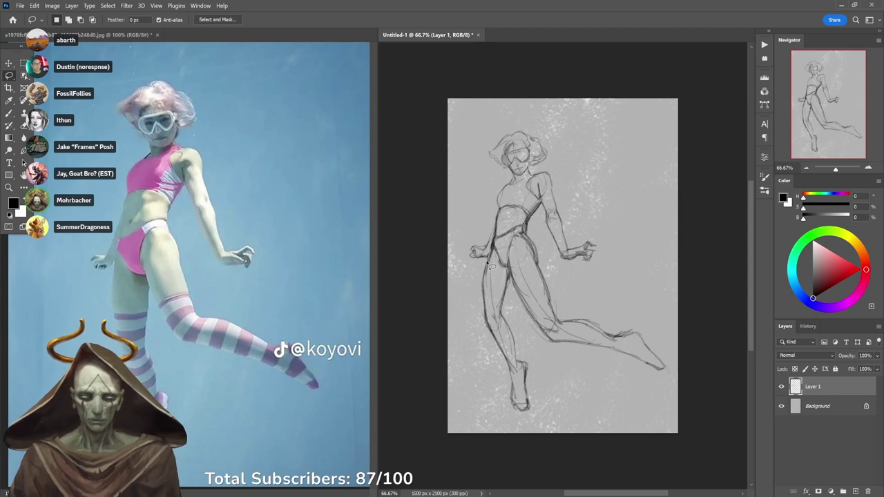
pyautogui.moveTo(532, 228)
pyautogui.mouseDown()
pyautogui.moveTo(548, 267)
pyautogui.moveTo(735, 372)
pyautogui.moveTo(604, 478)
pyautogui.moveTo(458, 421)
pyautogui.moveTo(454, 344)
pyautogui.moveTo(467, 304)
pyautogui.mouseUp()
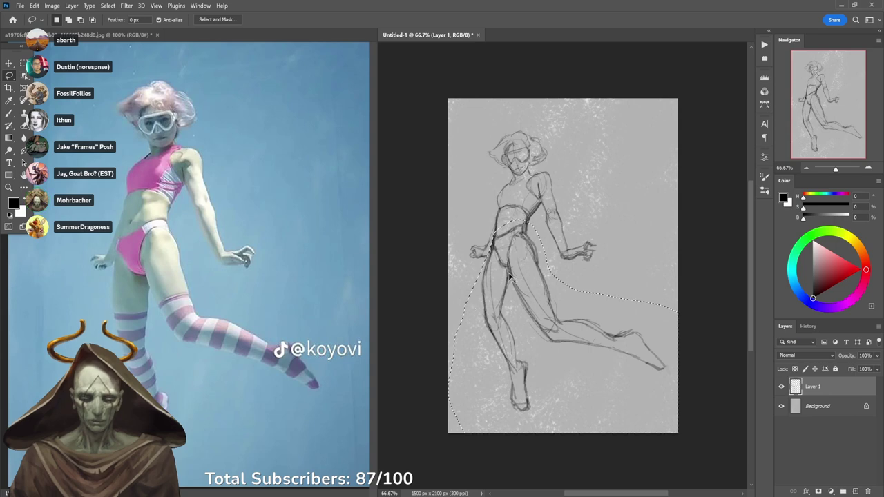
pyautogui.hotkey('ctrl', 't')
pyautogui.moveTo(678, 433); pyautogui.dragTo(645, 370)
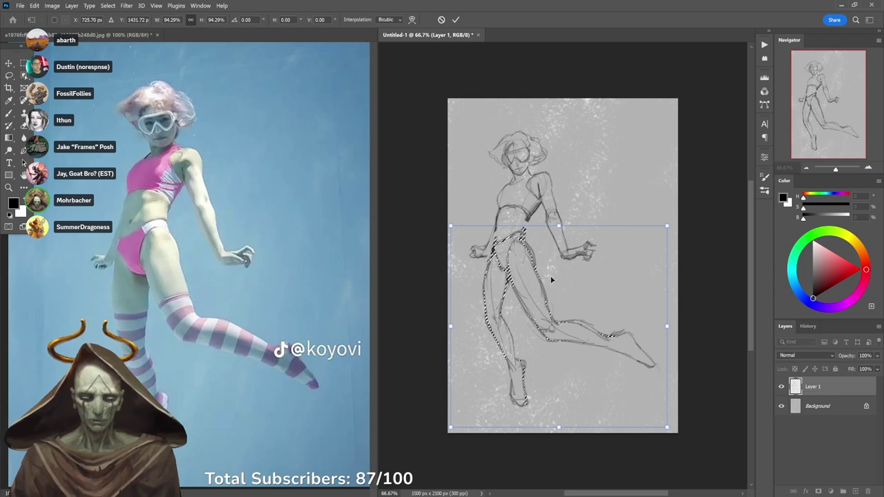
pyautogui.moveTo(552, 279); pyautogui.dragTo(557, 292)
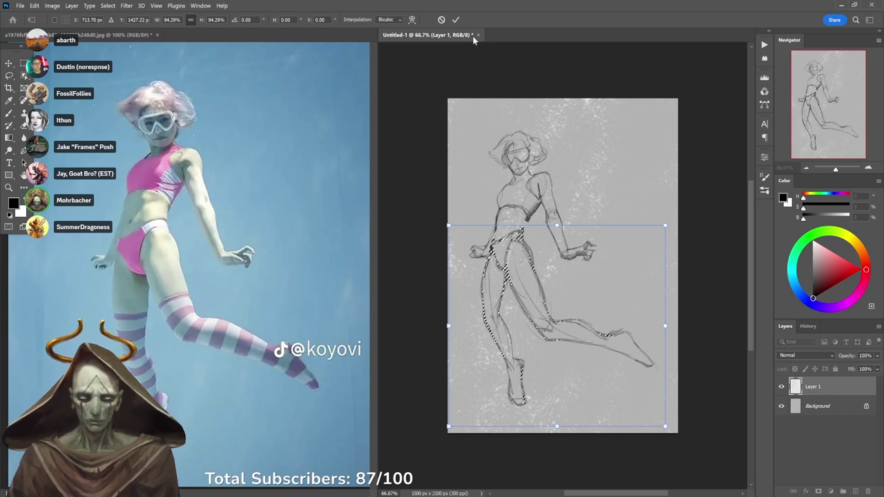
pyautogui.click(455, 19)
pyautogui.hotkey('ctrl', 'f')
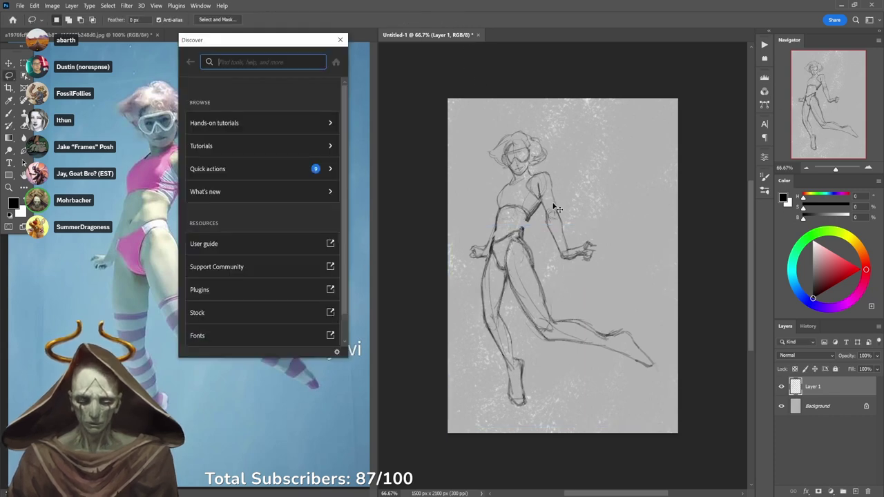
pyautogui.click(339, 40)
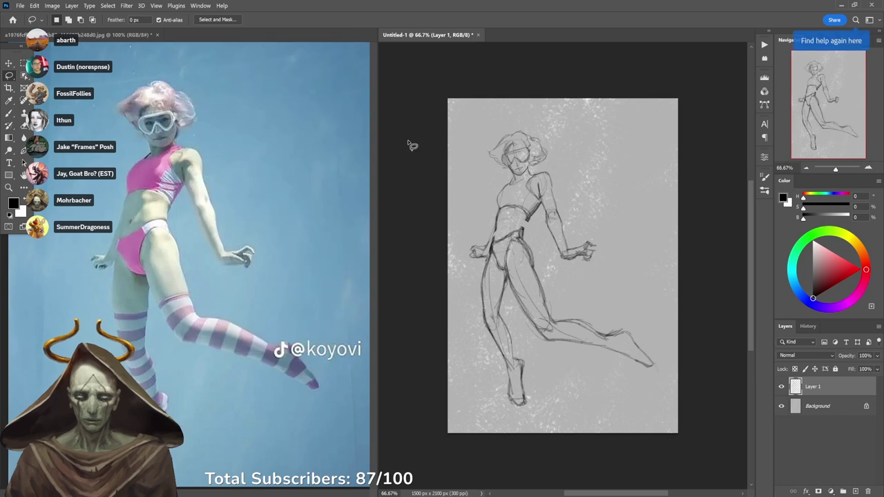
# Redraw the waist contour between torso and hips, and strengthen the outer shoulder and upper-arm line.
pyautogui.press('b')
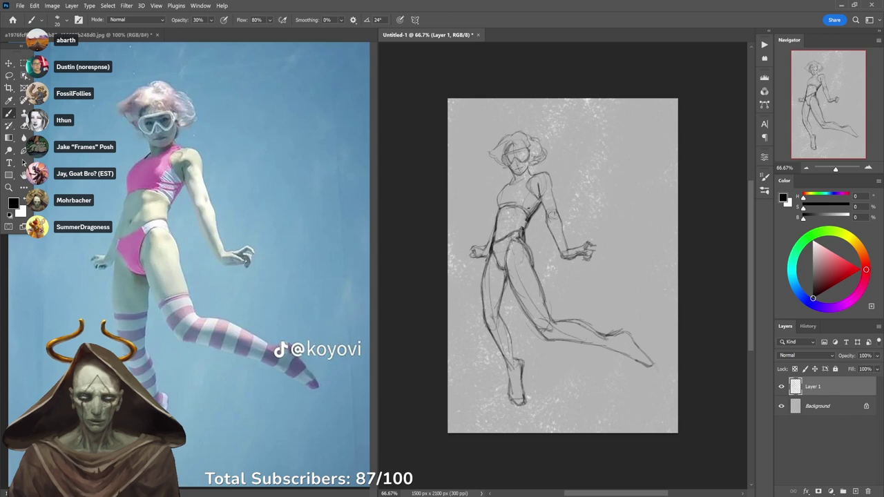
pyautogui.press('e')
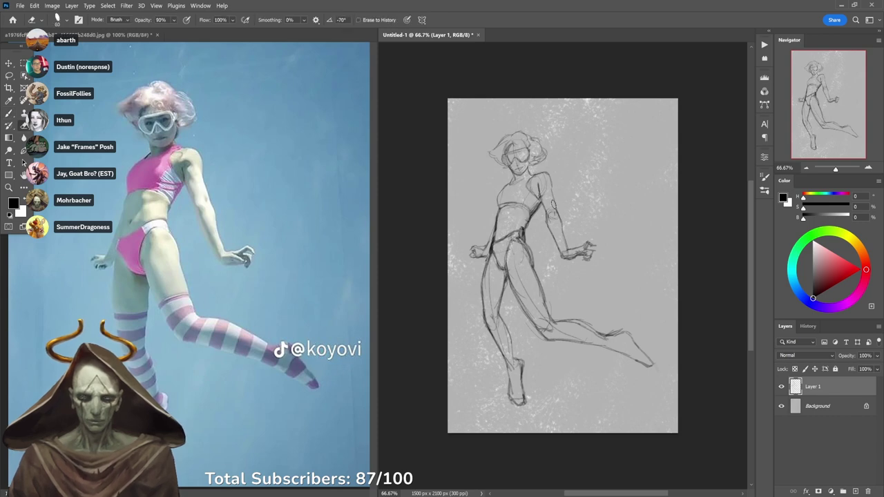
pyautogui.press('b')
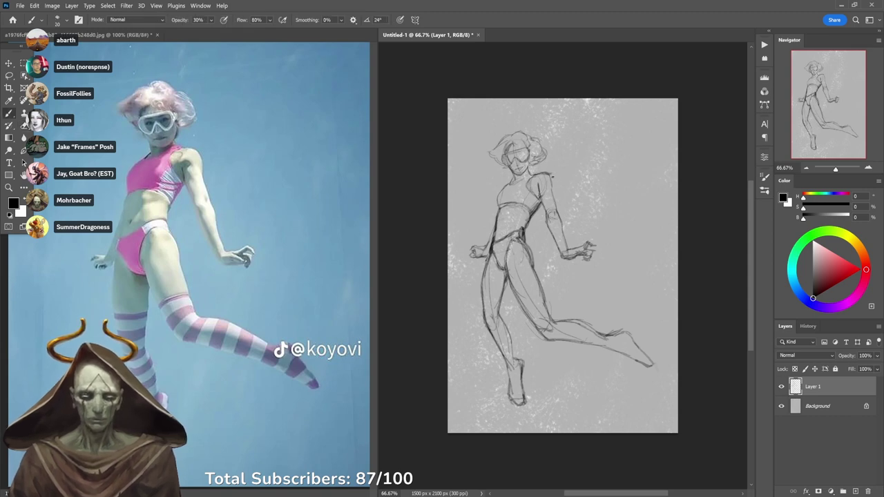
pyautogui.moveTo(552, 177); pyautogui.dragTo(554, 196)
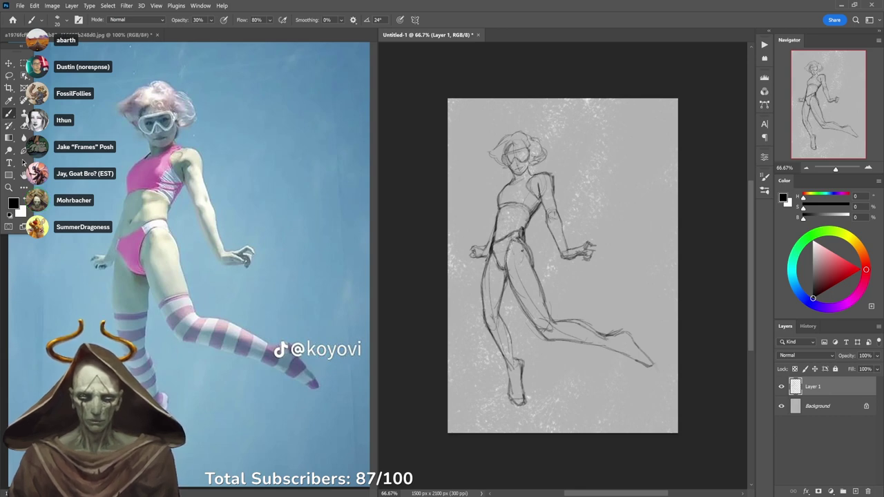
# Lasso the left foot, scale it proportionally to 88.99%, reposition it at the ankle, and clear the selection.
pyautogui.press('l')
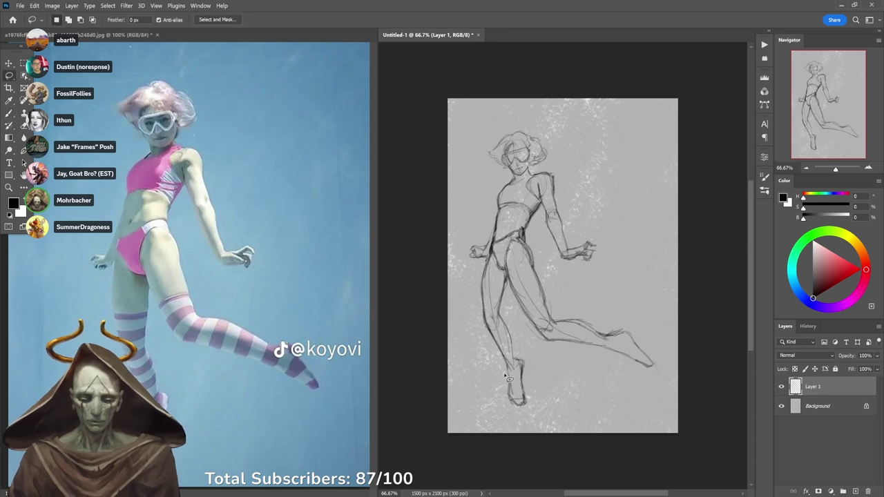
pyautogui.moveTo(525, 350)
pyautogui.mouseDown()
pyautogui.moveTo(543, 384)
pyautogui.moveTo(516, 434)
pyautogui.moveTo(492, 395)
pyautogui.mouseUp()
pyautogui.press('b')
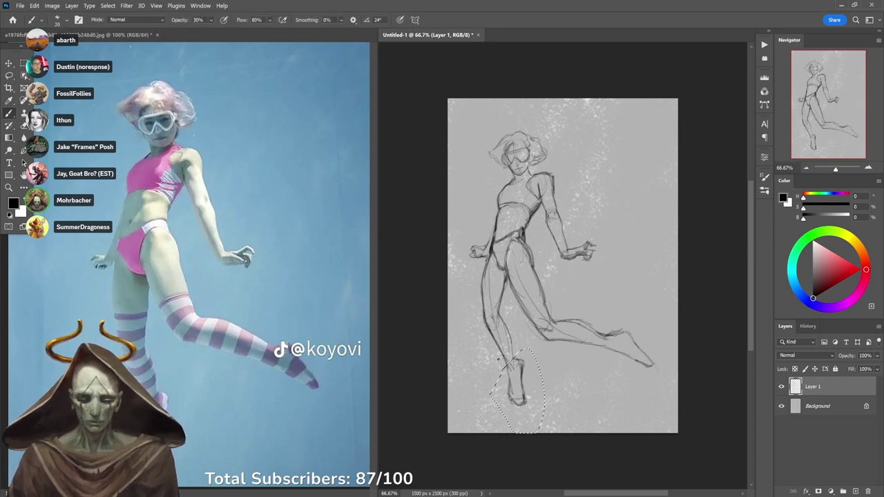
pyautogui.hotkey('ctrl', 't')
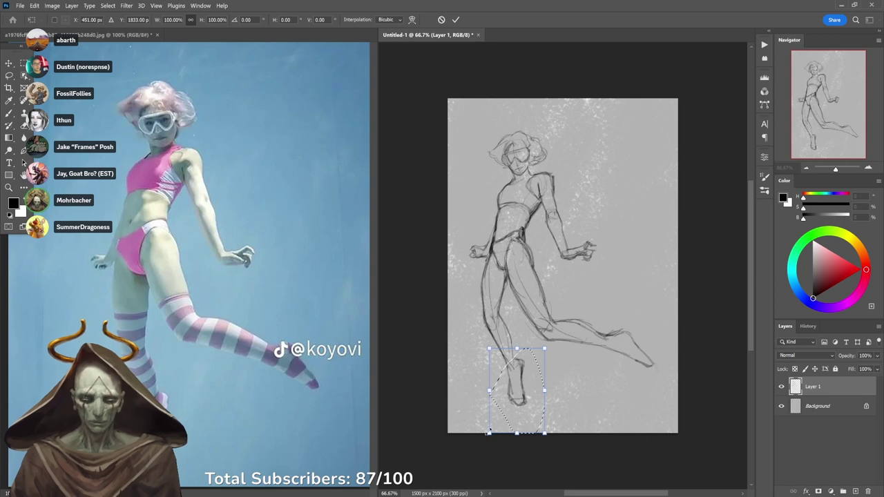
pyautogui.moveTo(489, 434); pyautogui.dragTo(495, 424)
pyautogui.moveTo(525, 398); pyautogui.dragTo(523, 396)
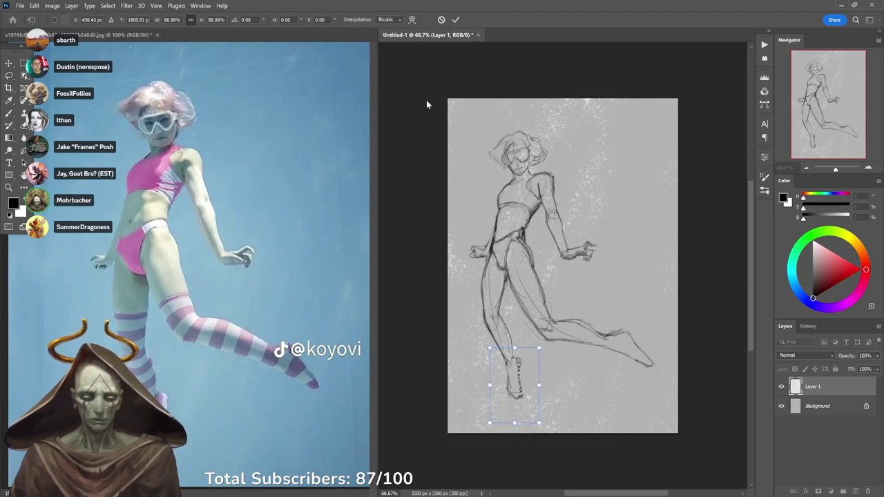
pyautogui.click(455, 20)
pyautogui.press('b')
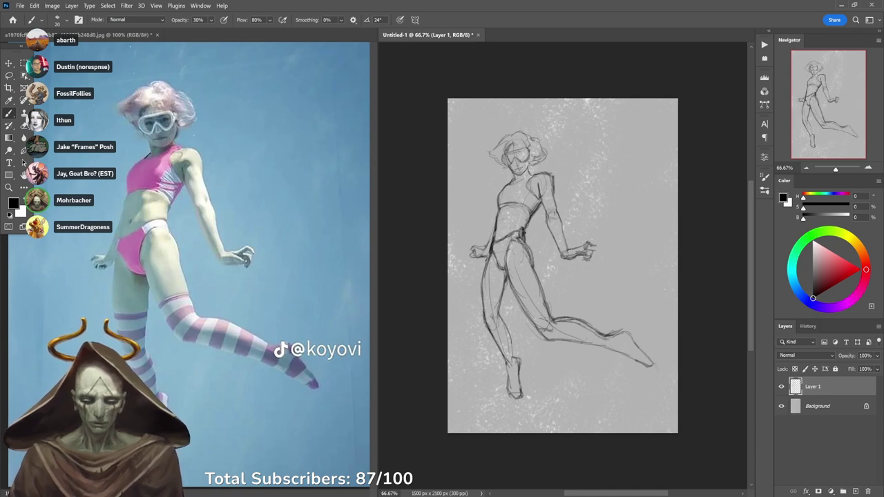
# Set the brush opacity to 100% and darken the waist contour beside the outstretched arm.
pyautogui.press('0')
pyautogui.moveTo(527, 234); pyautogui.dragTo(527, 245)
pyautogui.hotkey('ctrl', 'z')
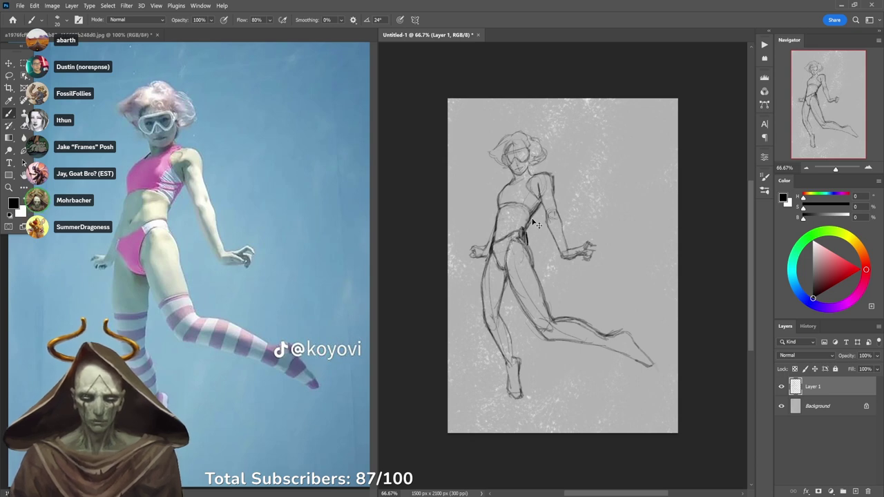
pyautogui.moveTo(533, 217)
pyautogui.mouseDown()
pyautogui.moveTo(527, 233)
pyautogui.moveTo(529, 221)
pyautogui.mouseUp()
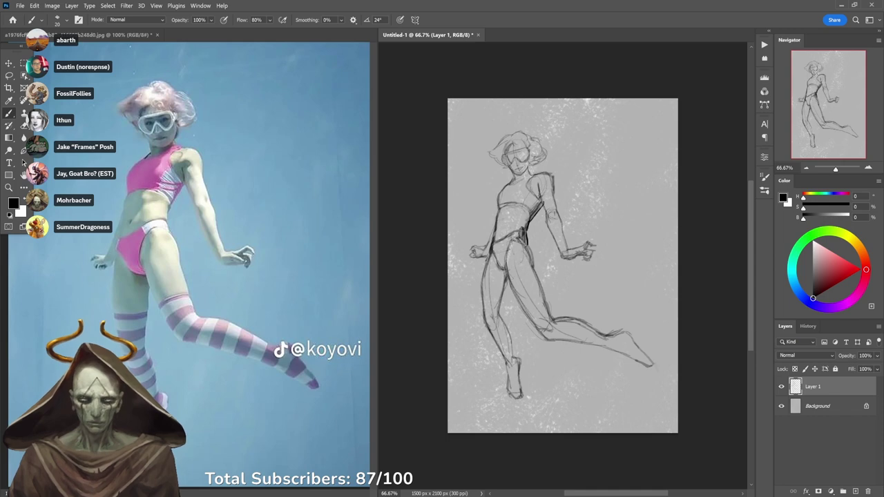
# Lasso the right thigh, shift it slightly outward, and clear the selection.
pyautogui.press('l')
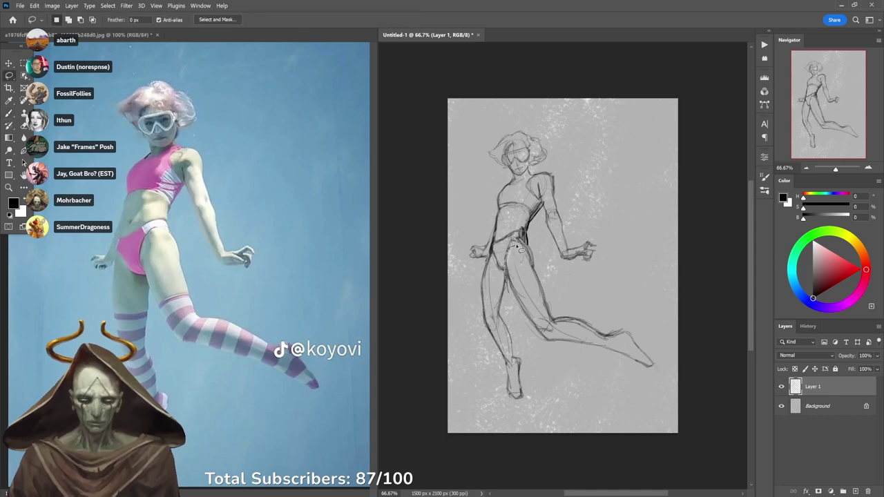
pyautogui.moveTo(522, 250)
pyautogui.mouseDown()
pyautogui.moveTo(539, 250)
pyautogui.moveTo(573, 296)
pyautogui.moveTo(548, 335)
pyautogui.moveTo(514, 299)
pyautogui.moveTo(510, 266)
pyautogui.moveTo(538, 276)
pyautogui.moveTo(541, 292)
pyautogui.mouseUp()
pyautogui.press('b')
pyautogui.hotkey('ctrl', 'd')
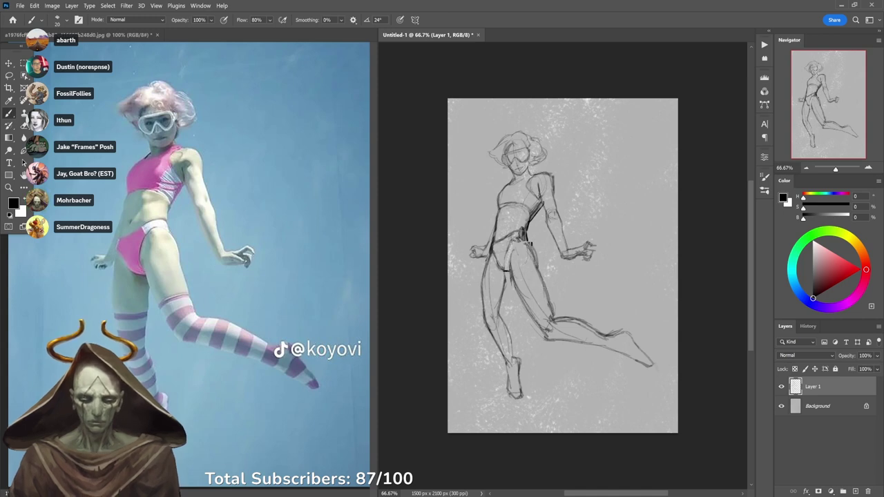
# Darken the upper contours of the right thigh and the lower edge of the swimsuit bottom.
pyautogui.moveTo(520, 243); pyautogui.dragTo(510, 264)
pyautogui.hotkey('ctrl', 'z')
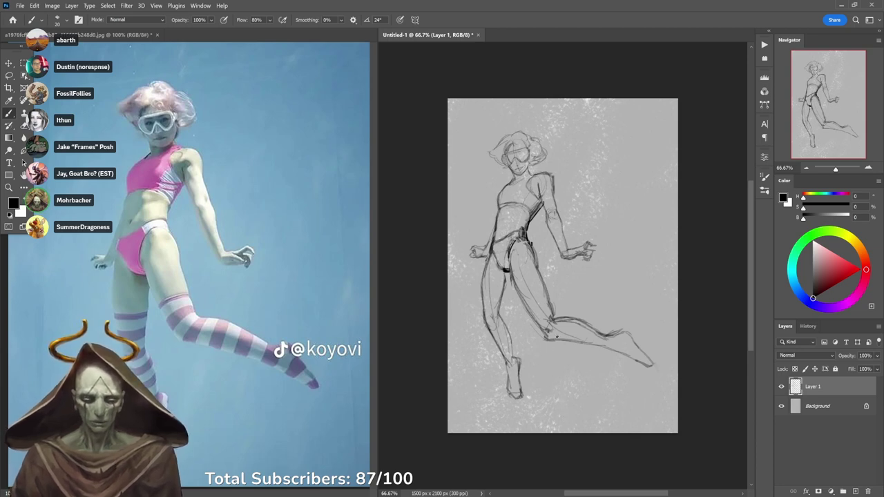
# Darken the underside of the right knee and the outer contour of the right thigh.
pyautogui.moveTo(545, 336); pyautogui.dragTo(560, 338)
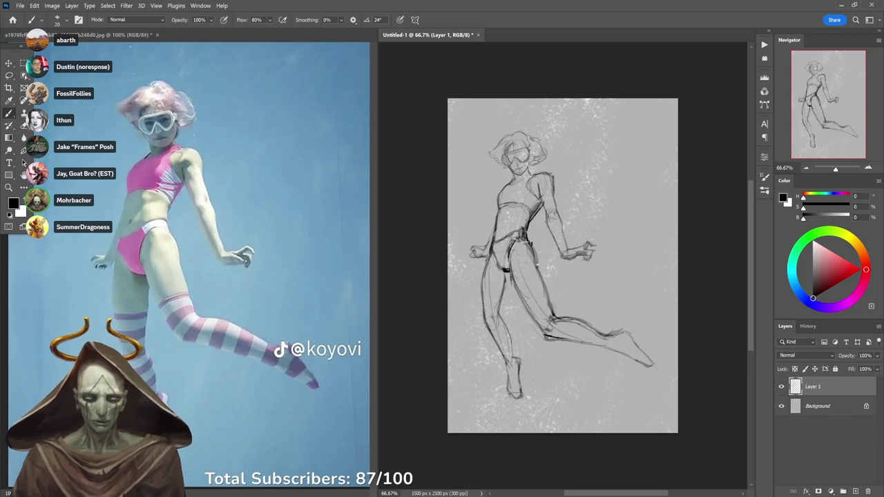
pyautogui.moveTo(537, 264); pyautogui.dragTo(553, 318)
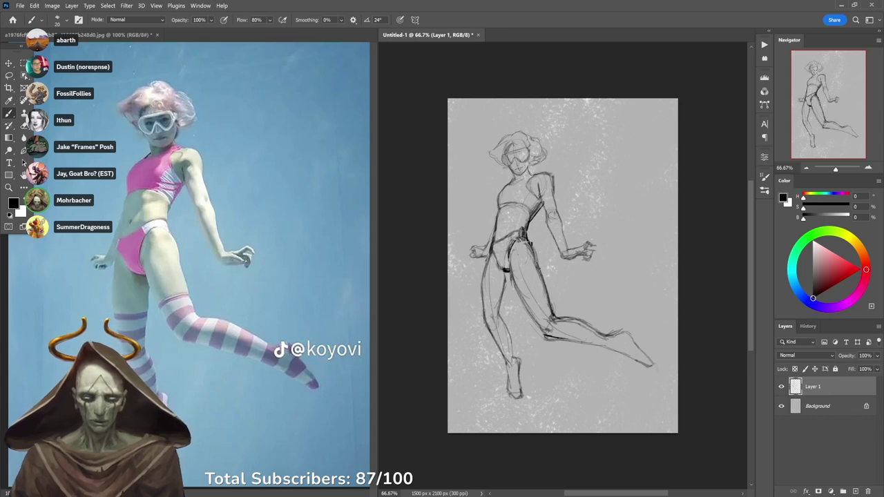
pyautogui.moveTo(531, 244); pyautogui.dragTo(542, 275)
pyautogui.moveTo(530, 242); pyautogui.dragTo(542, 272)
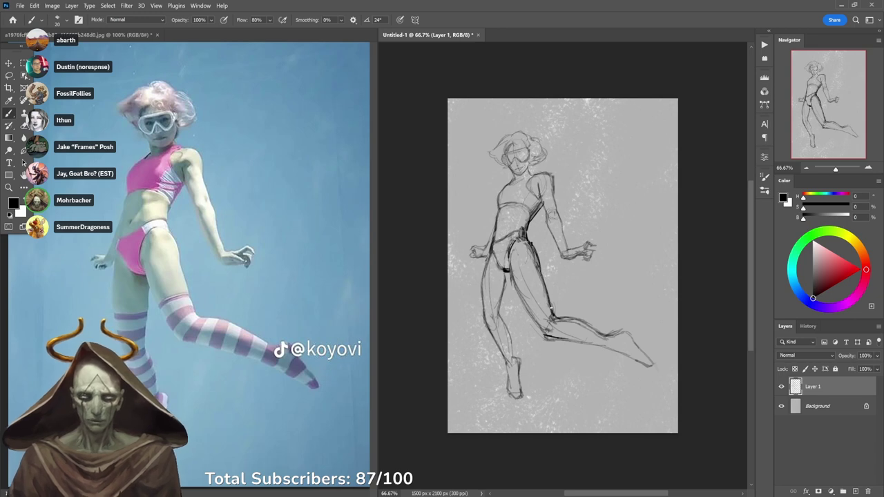
# Darken the left leg's knee line and the inner and outer contours of its thigh, redoing the outer stroke.
pyautogui.moveTo(487, 320); pyautogui.dragTo(496, 319)
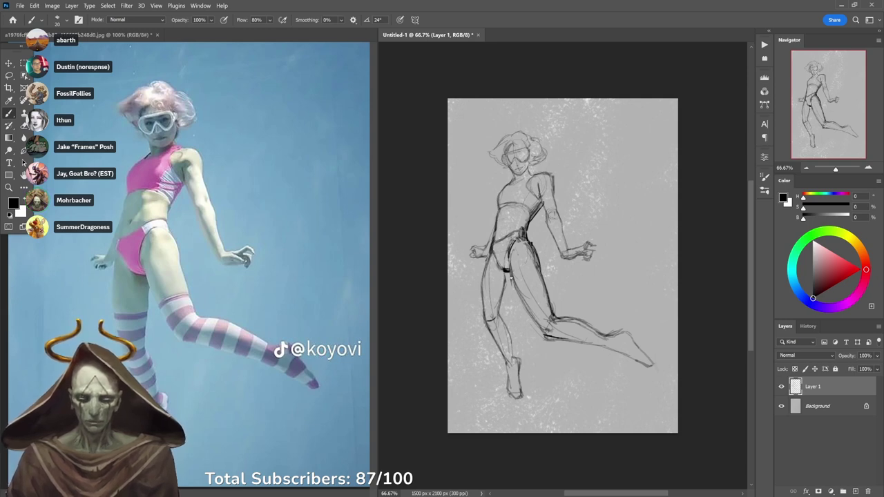
pyautogui.moveTo(511, 278); pyautogui.dragTo(499, 314)
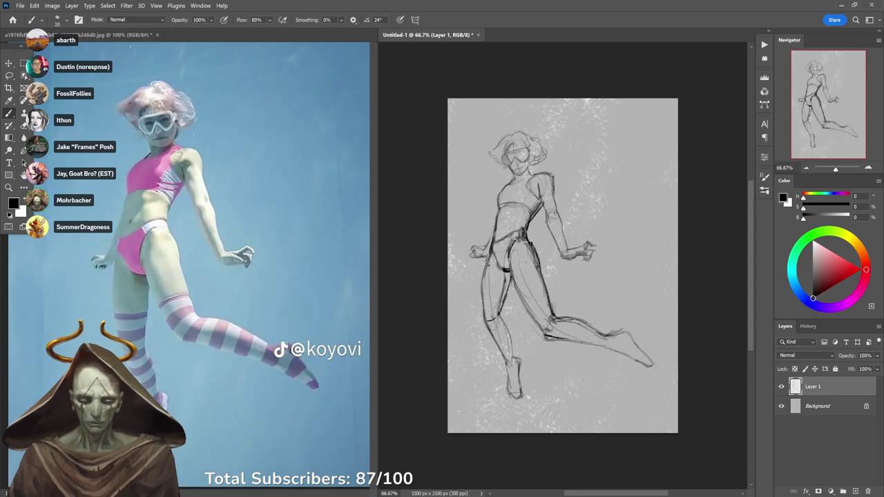
pyautogui.moveTo(491, 252); pyautogui.dragTo(483, 315)
pyautogui.hotkey('ctrl', 'z')
pyautogui.moveTo(491, 255); pyautogui.dragTo(489, 320)
pyautogui.press('e')
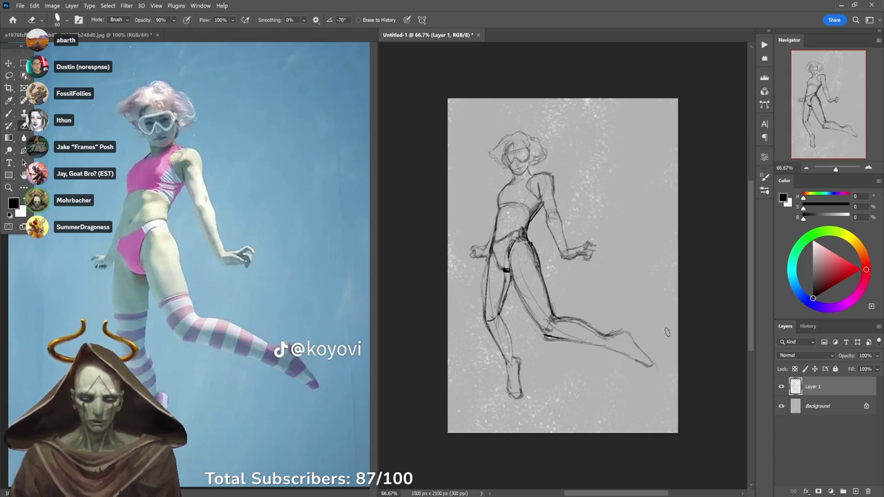
# Fade Layer 1 to 20% opacity and add a new empty layer above it for the line work.
pyautogui.moveTo(847, 356); pyautogui.dragTo(814, 356)
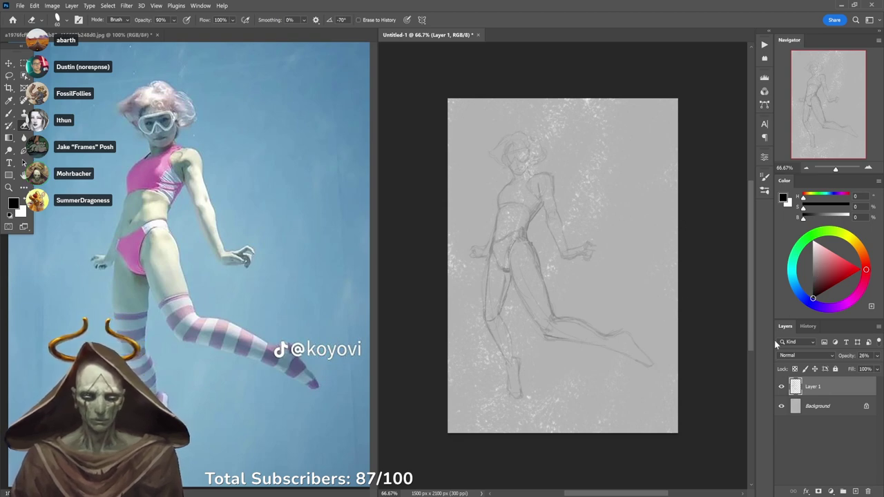
pyautogui.moveTo(847, 356); pyautogui.dragTo(845, 360)
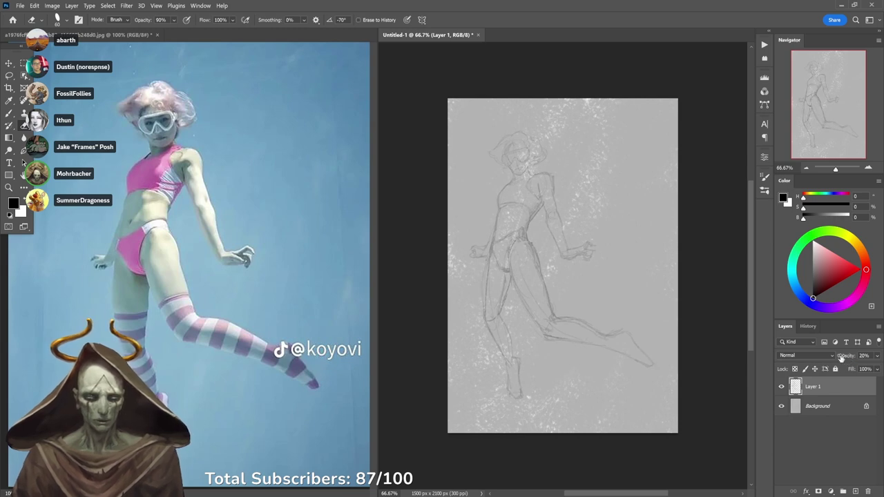
pyautogui.click(856, 492)
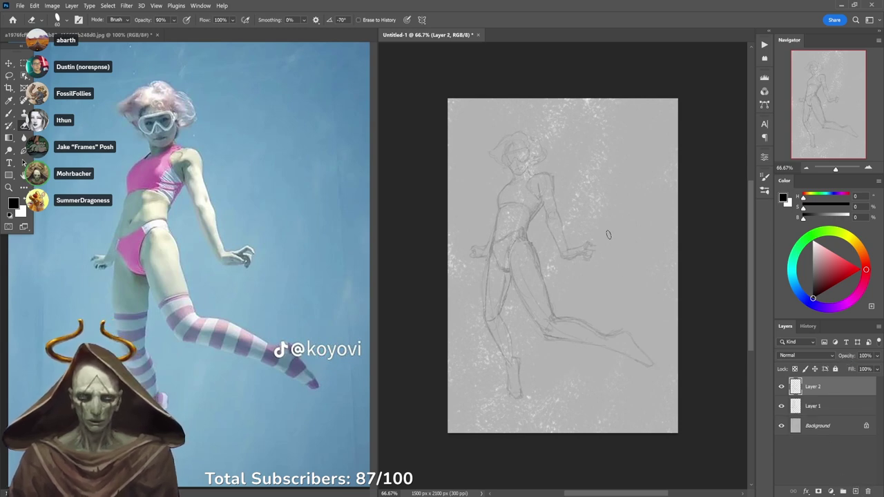
pyautogui.press('b')
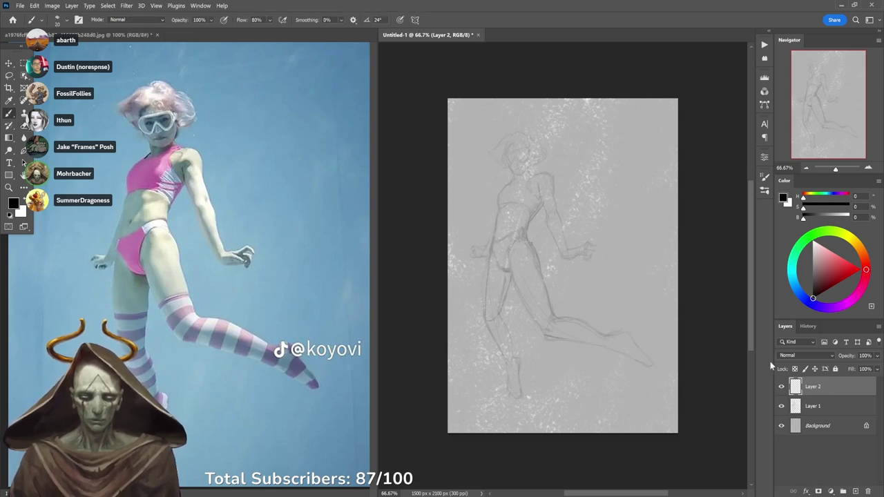
# On Layer 1, lasso the head, torso and outstretched arm, skew them horizontally by -3.04°, nudge them into place, and clear the selection.
pyautogui.click(814, 406)
pyautogui.press('l')
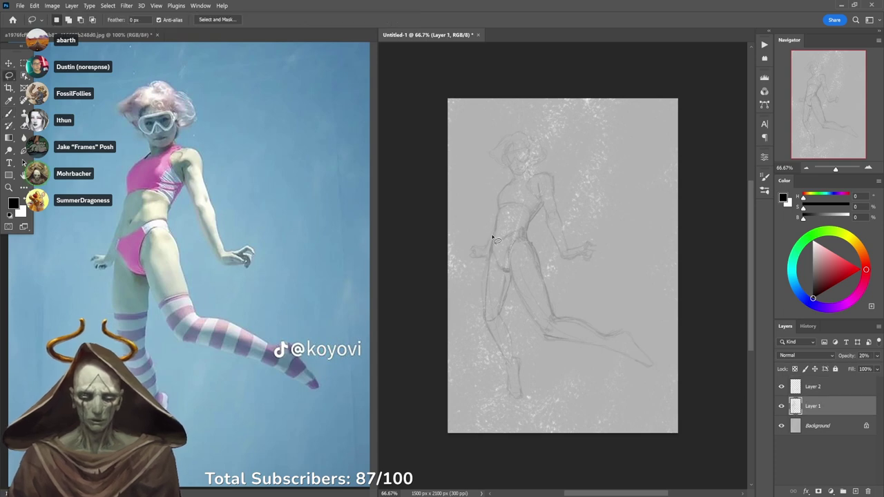
pyautogui.moveTo(492, 233)
pyautogui.mouseDown()
pyautogui.moveTo(530, 227)
pyautogui.moveTo(565, 274)
pyautogui.moveTo(646, 244)
pyautogui.moveTo(630, 160)
pyautogui.moveTo(574, 108)
pyautogui.moveTo(521, 114)
pyautogui.moveTo(475, 149)
pyautogui.moveTo(475, 202)
pyautogui.mouseUp()
pyautogui.press('b')
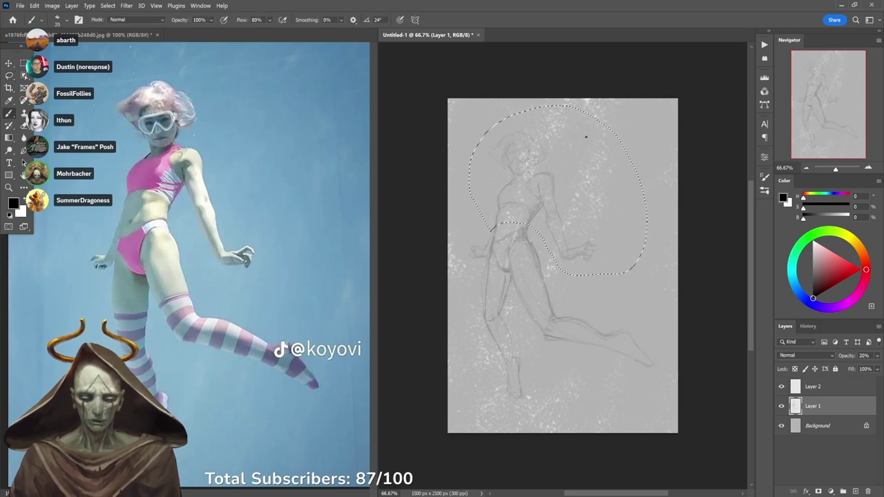
pyautogui.hotkey('ctrl', 't')
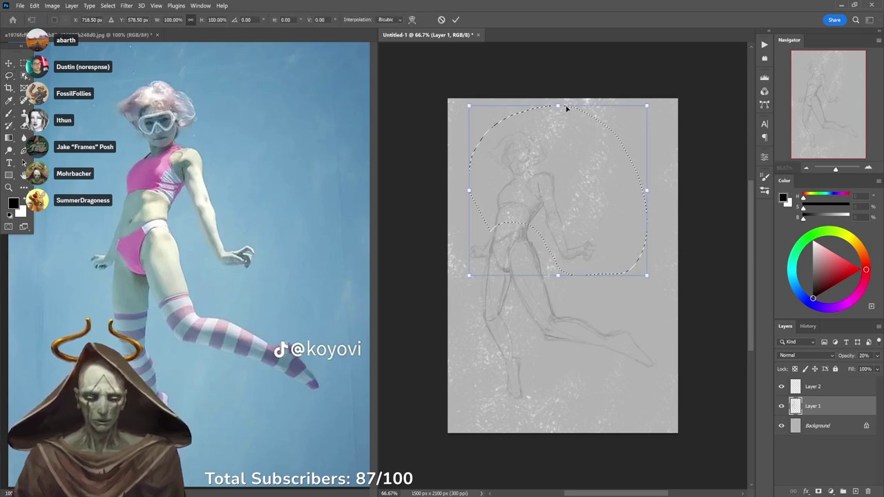
pyautogui.moveTo(570, 106); pyautogui.dragTo(567, 105)
pyautogui.moveTo(569, 166); pyautogui.dragTo(566, 166)
pyautogui.click(457, 19)
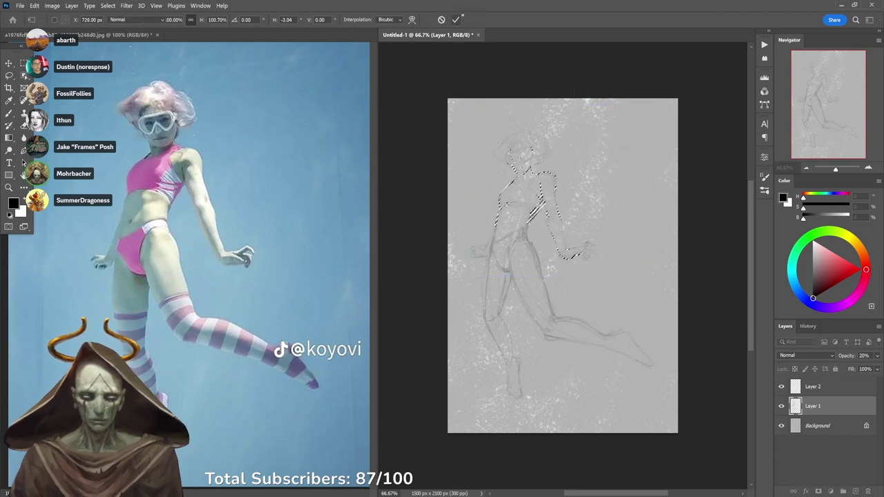
pyautogui.hotkey('ctrl', 'd')
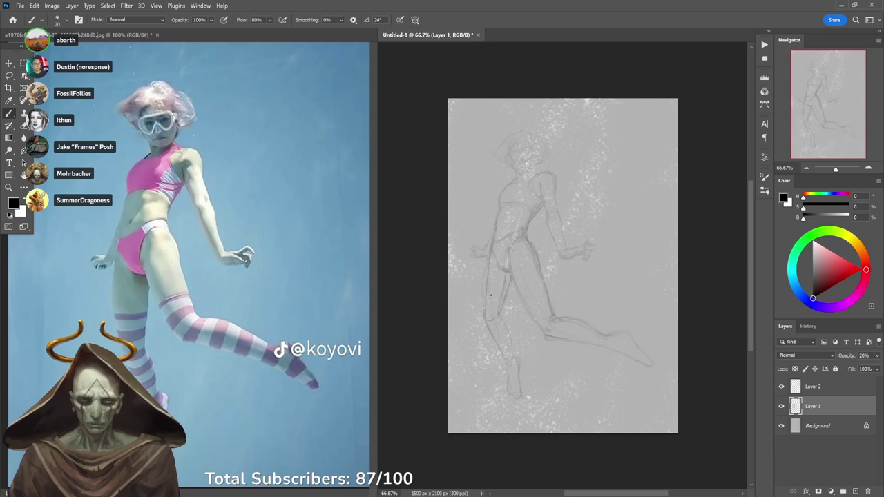
# Reinforce the faded contours of the legs, left foot, torso and outstretched arm on Layer 1, including the stocking tops.
pyautogui.moveTo(488, 277); pyautogui.dragTo(503, 354)
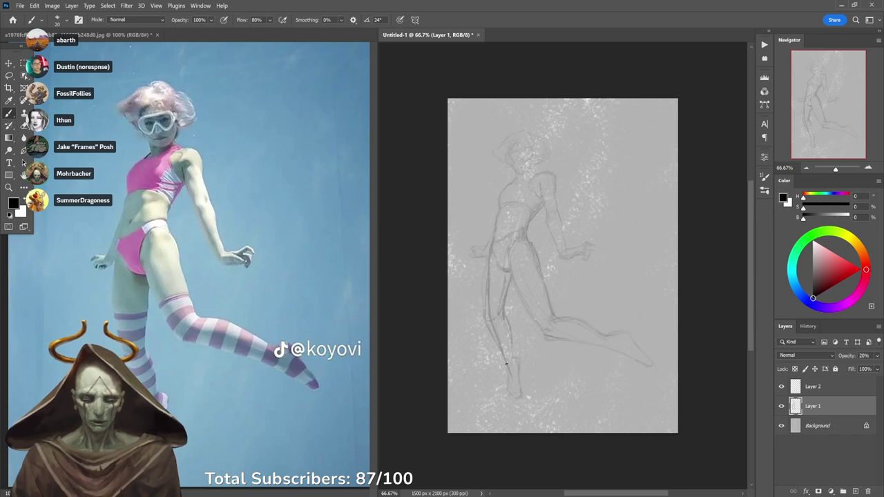
pyautogui.moveTo(507, 364); pyautogui.dragTo(516, 399)
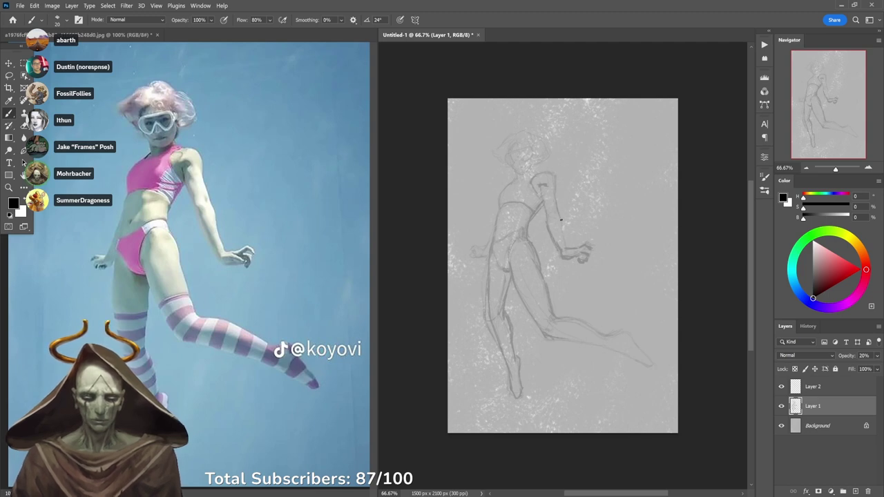
pyautogui.moveTo(548, 223); pyautogui.dragTo(555, 240)
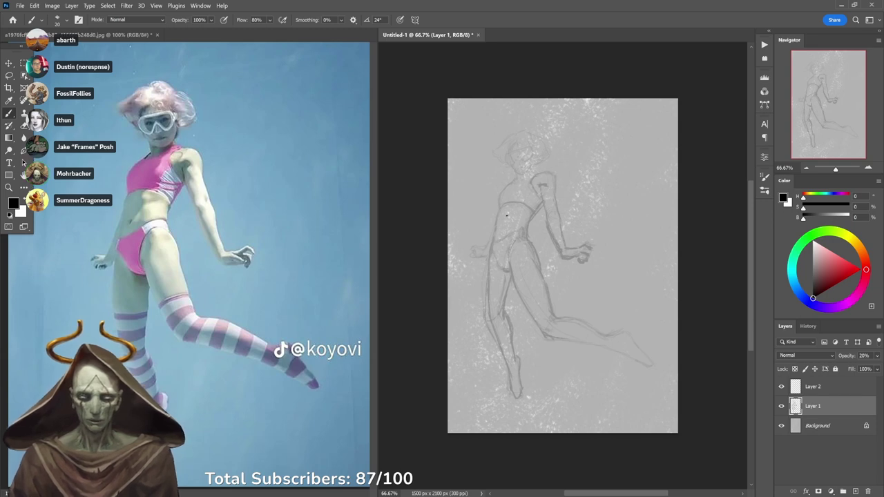
pyautogui.moveTo(499, 220); pyautogui.dragTo(497, 230)
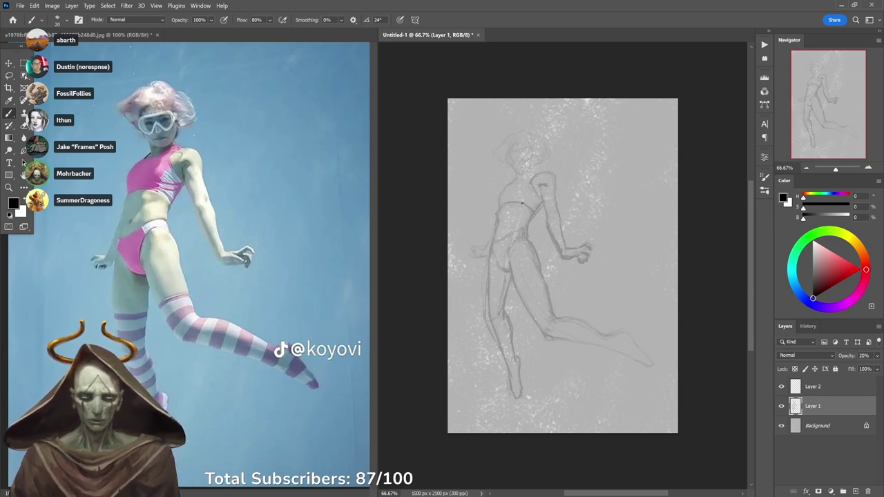
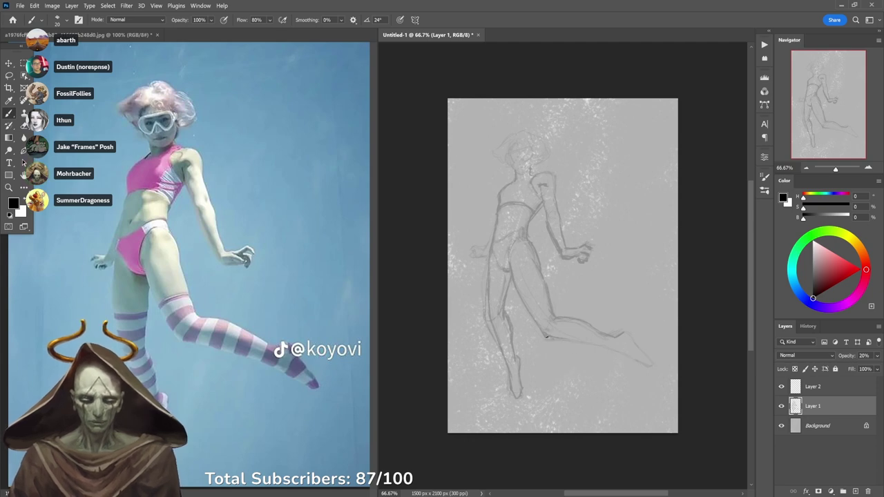
pyautogui.moveTo(557, 335); pyautogui.dragTo(579, 341)
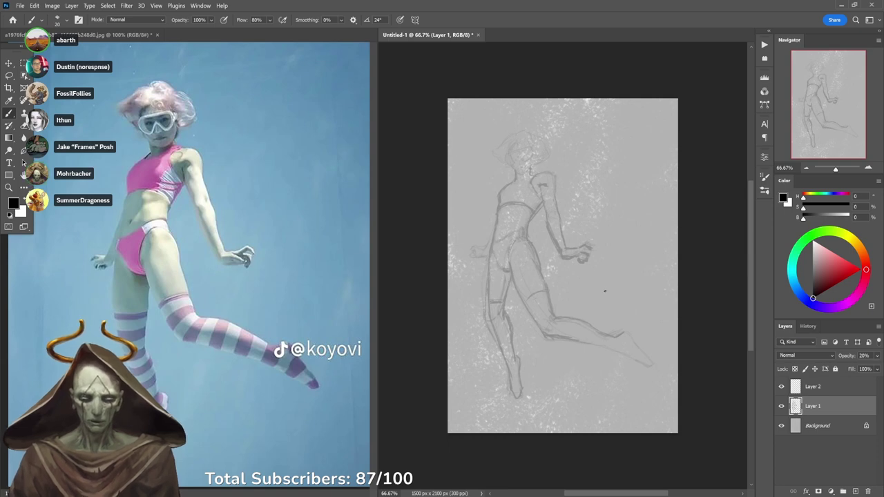
# Lasso the whole left leg, scale it proportionally to 113.17%, realign it at the hip, and clear the selection.
pyautogui.press('l')
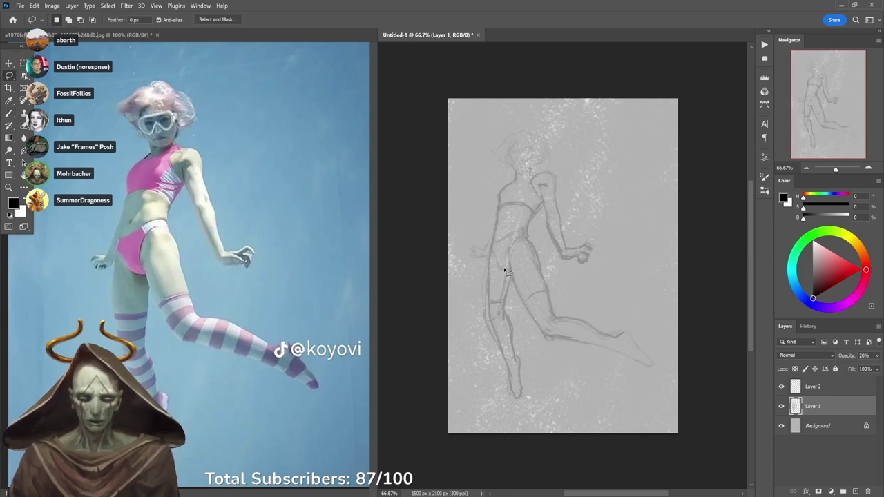
pyautogui.moveTo(496, 262)
pyautogui.mouseDown()
pyautogui.moveTo(488, 260)
pyautogui.moveTo(510, 277)
pyautogui.moveTo(533, 371)
pyautogui.moveTo(472, 311)
pyautogui.moveTo(477, 297)
pyautogui.mouseUp()
pyautogui.press('b')
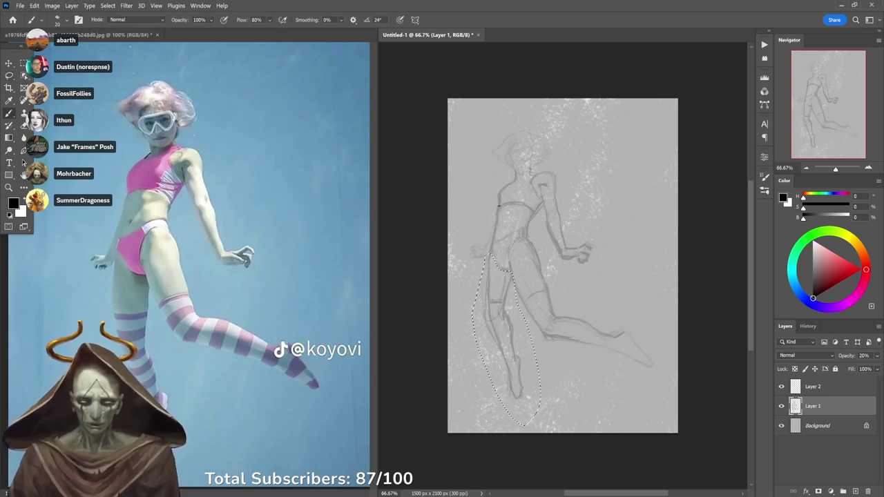
pyautogui.hotkey('ctrl', 't')
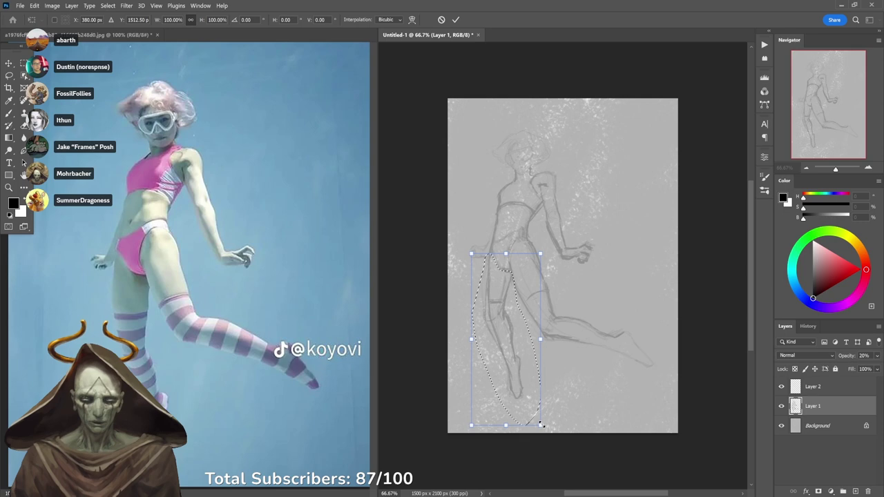
pyautogui.moveTo(541, 425)
pyautogui.mouseDown()
pyautogui.moveTo(554, 436)
pyautogui.moveTo(551, 447)
pyautogui.mouseUp()
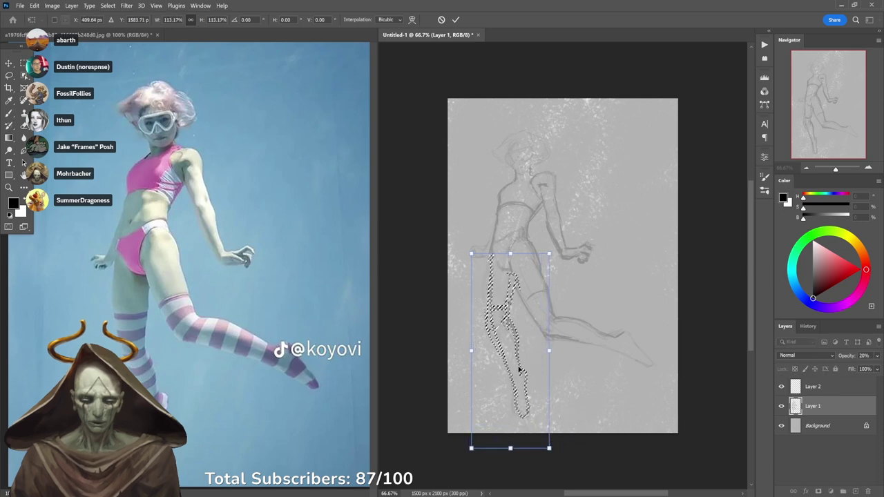
pyautogui.moveTo(516, 310); pyautogui.dragTo(512, 310)
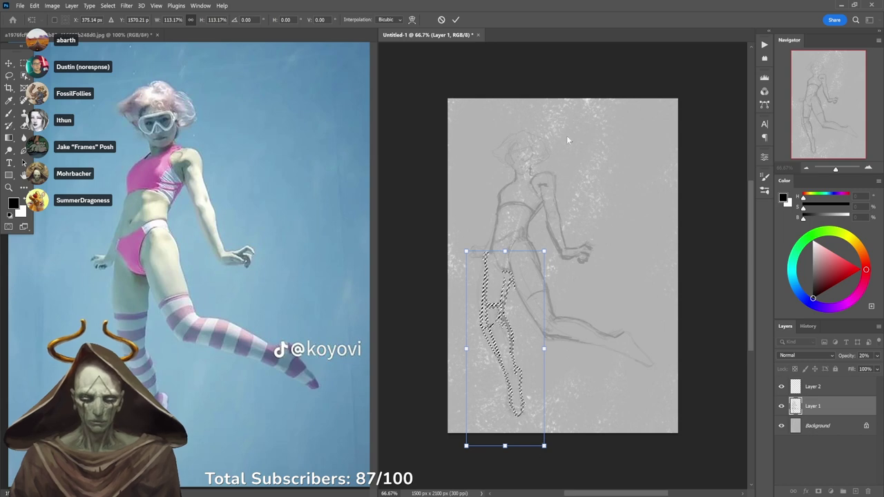
pyautogui.press('Return')
pyautogui.hotkey('ctrl', 'd')
pyautogui.press('b')
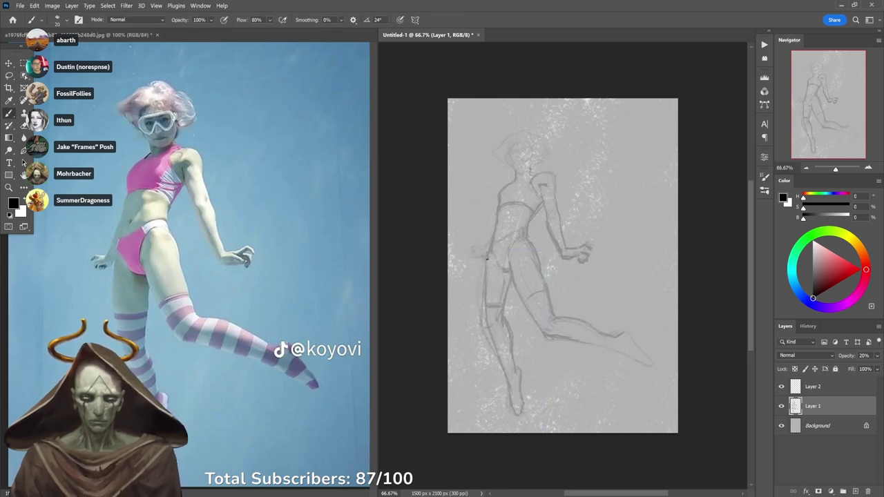
# On Layer 2, draw thin, clean lines along both sides of the ribcage and waist over the faded sketch.
pyautogui.hotkey('alt', ']')
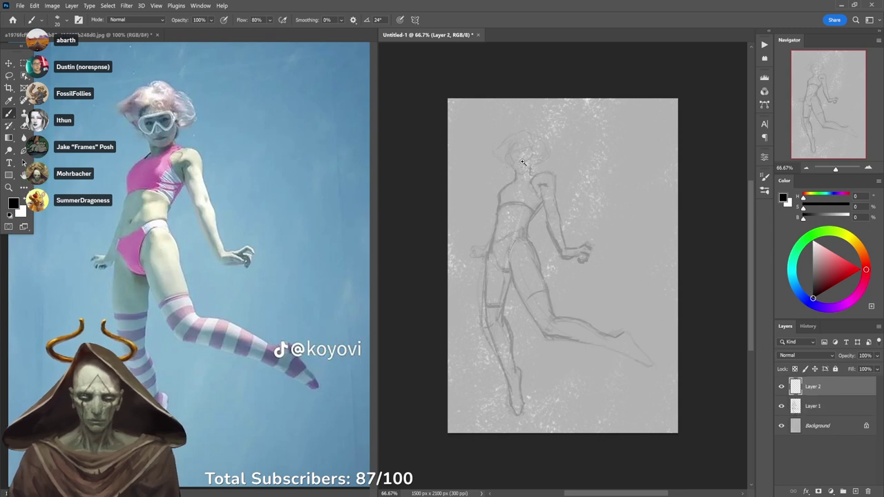
pyautogui.scroll(2, 509, 244)
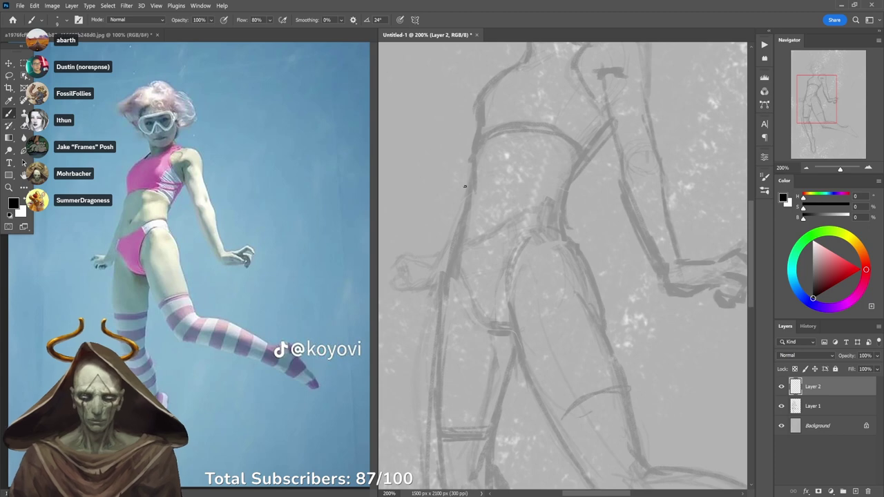
pyautogui.moveTo(470, 163); pyautogui.dragTo(477, 137)
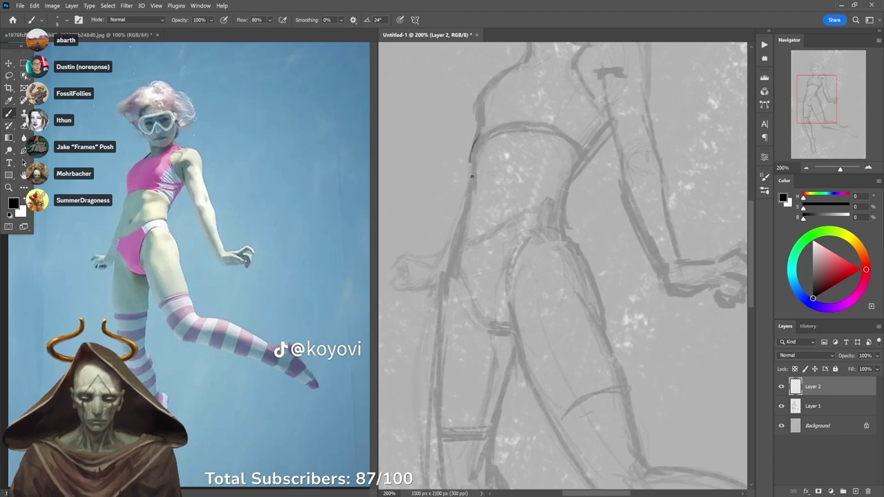
pyautogui.moveTo(471, 196); pyautogui.dragTo(470, 164)
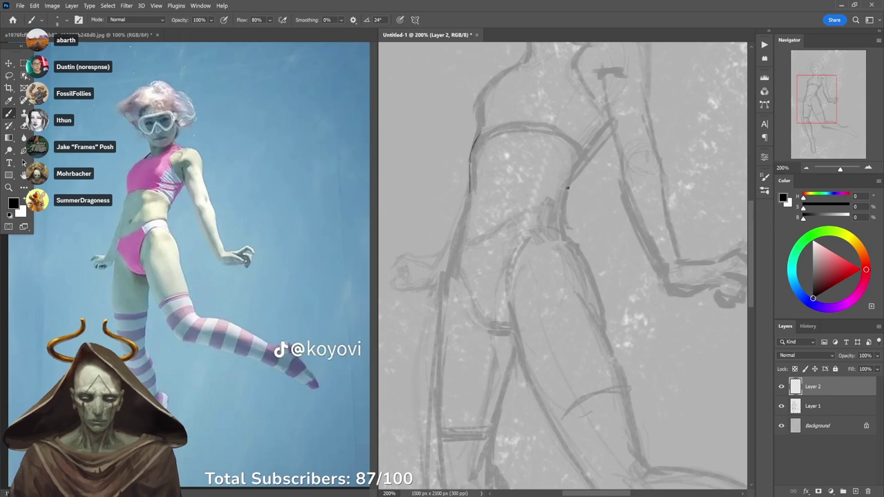
pyautogui.moveTo(567, 185); pyautogui.dragTo(566, 224)
pyautogui.moveTo(584, 179)
pyautogui.mouseDown()
pyautogui.moveTo(572, 236)
pyautogui.moveTo(563, 234)
pyautogui.moveTo(595, 192)
pyautogui.mouseUp()
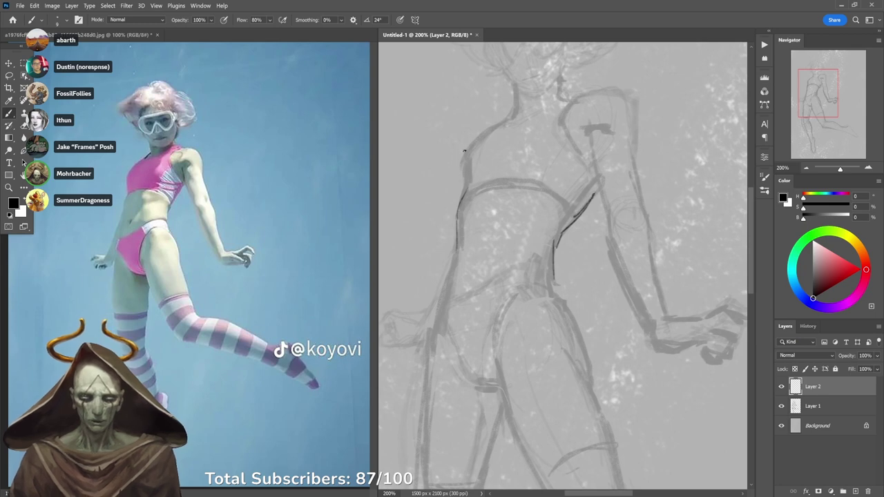
# Outline the chest, the top's neckline and armhole, and the upper edge of the shoulder, redoing unsatisfactory strokes.
pyautogui.moveTo(467, 189)
pyautogui.mouseDown()
pyautogui.moveTo(462, 162)
pyautogui.moveTo(483, 181)
pyautogui.moveTo(515, 145)
pyautogui.moveTo(536, 148)
pyautogui.moveTo(583, 119)
pyautogui.moveTo(564, 154)
pyautogui.moveTo(573, 177)
pyautogui.mouseUp()
pyautogui.hotkey('ctrl', 'z')
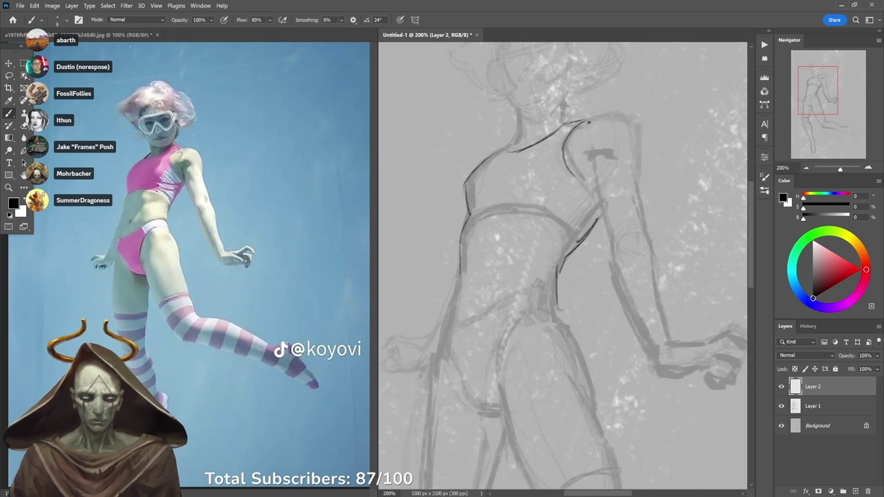
pyautogui.moveTo(586, 121); pyautogui.dragTo(631, 121)
pyautogui.hotkey('ctrl', 'z')
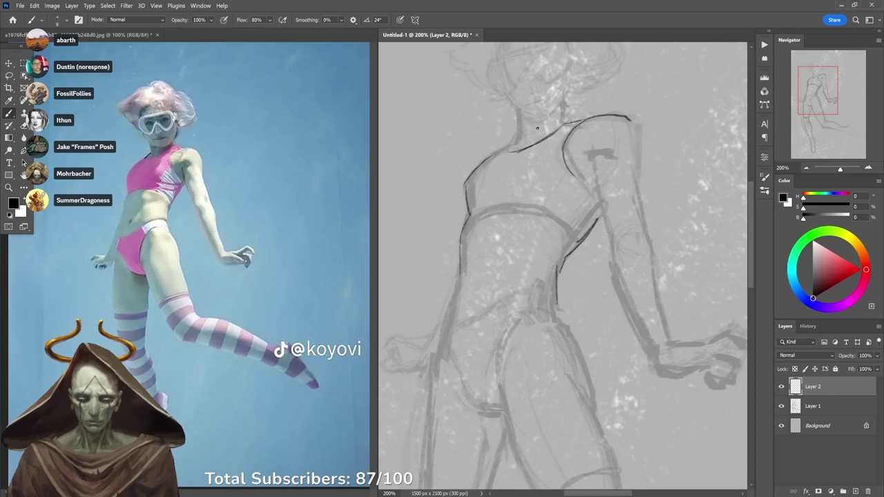
# Outline the side of the neck down to the neckline, undoing and redrawing strokes until the curve fits.
pyautogui.moveTo(509, 148); pyautogui.dragTo(519, 138)
pyautogui.hotkey('ctrl', 'z')
pyautogui.hotkey('ctrl', 'z')
pyautogui.hotkey('ctrl', 'z')
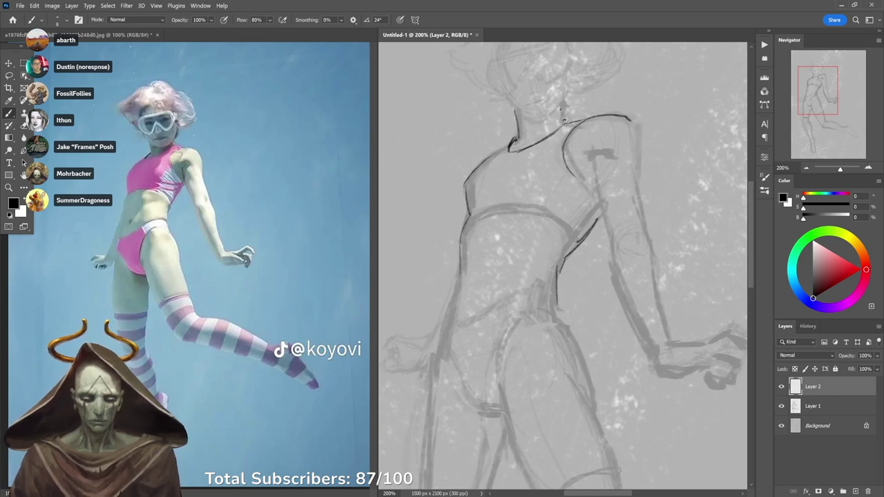
# Draw the short line on the other side of the neck and outline the outer hip below the waist, redoing unsatisfactory strokes.
pyautogui.moveTo(561, 111); pyautogui.dragTo(564, 123)
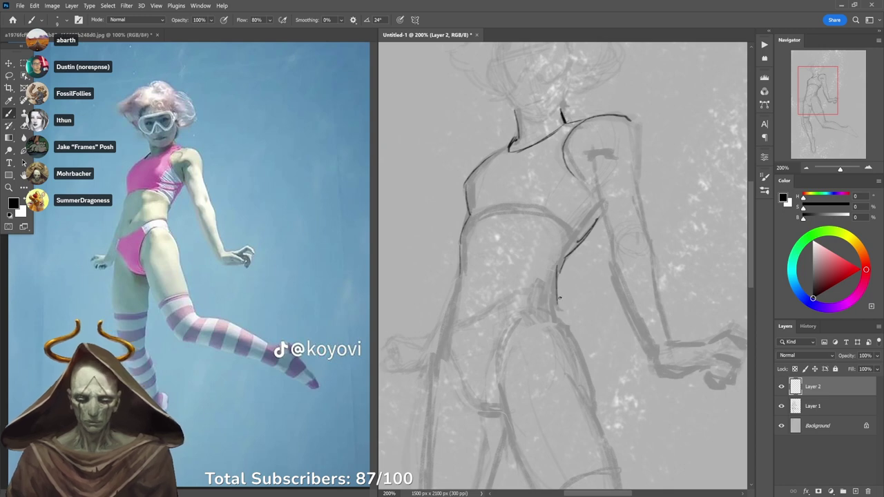
pyautogui.moveTo(502, 342); pyautogui.dragTo(535, 234)
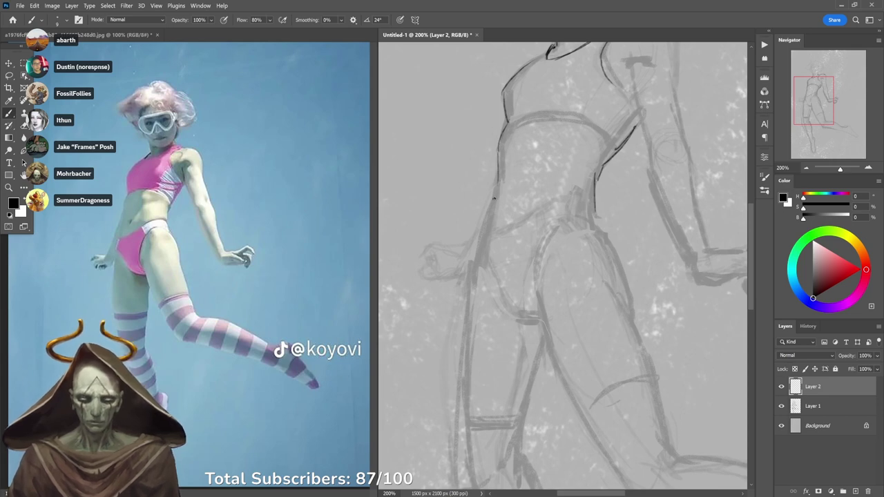
pyautogui.moveTo(498, 178); pyautogui.dragTo(484, 240)
pyautogui.hotkey('ctrl', 'z')
pyautogui.moveTo(498, 171); pyautogui.dragTo(483, 238)
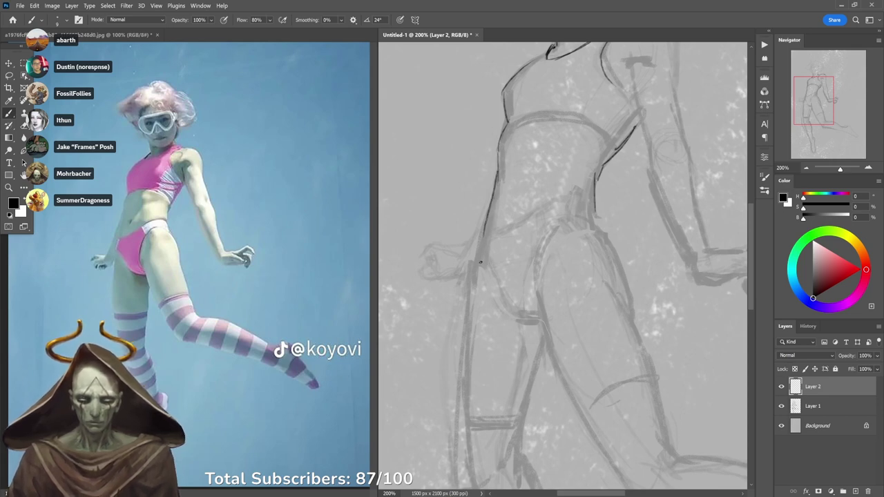
pyautogui.hotkey('ctrl', 'z')
pyautogui.moveTo(500, 174)
pyautogui.mouseDown()
pyautogui.moveTo(478, 237)
pyautogui.moveTo(481, 272)
pyautogui.mouseUp()
pyautogui.hotkey('ctrl', 'z')
pyautogui.moveTo(489, 237); pyautogui.dragTo(504, 193)
pyautogui.hotkey('ctrl', 'z')
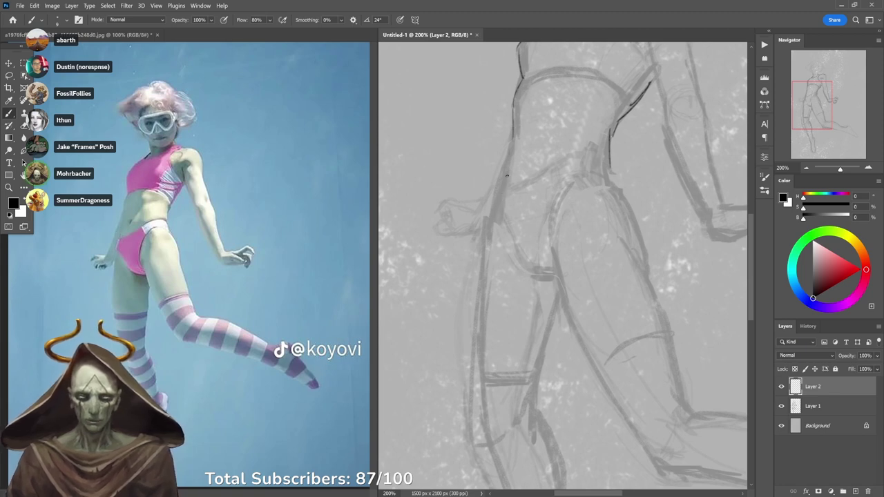
pyautogui.moveTo(497, 204)
pyautogui.mouseDown()
pyautogui.moveTo(508, 154)
pyautogui.moveTo(506, 163)
pyautogui.mouseUp()
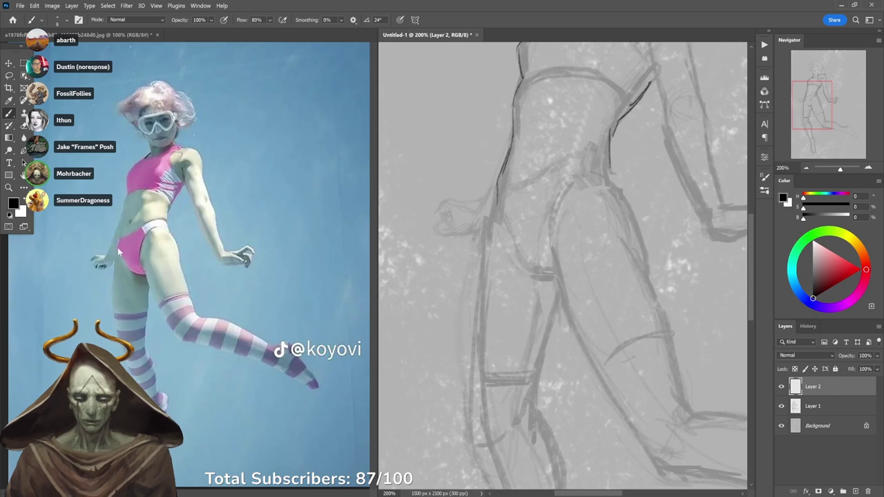
# Outline the straight leg's outer edge from hip to below the knee, redrawing it until it fits, and add a short stroke behind the knee.
pyautogui.moveTo(498, 199); pyautogui.dragTo(474, 362)
pyautogui.moveTo(497, 307); pyautogui.dragTo(494, 269)
pyautogui.hotkey('ctrl', 'z')
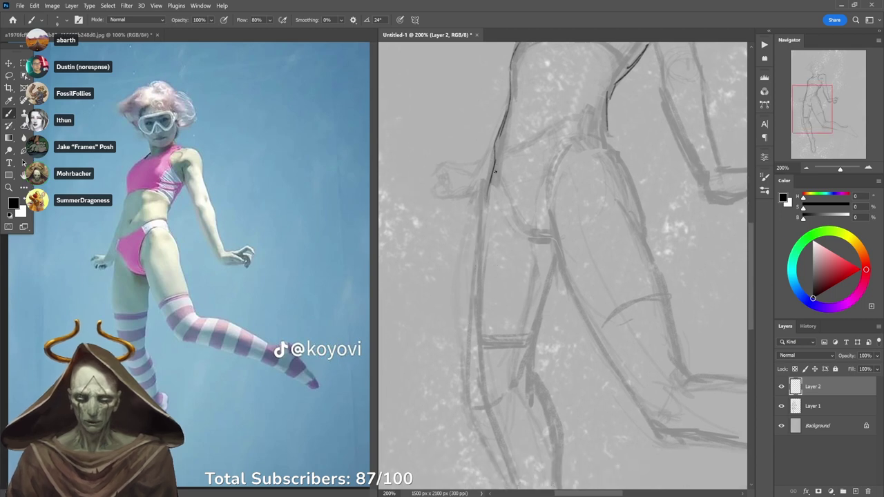
pyautogui.moveTo(492, 178); pyautogui.dragTo(472, 364)
pyautogui.hotkey('ctrl', 'z')
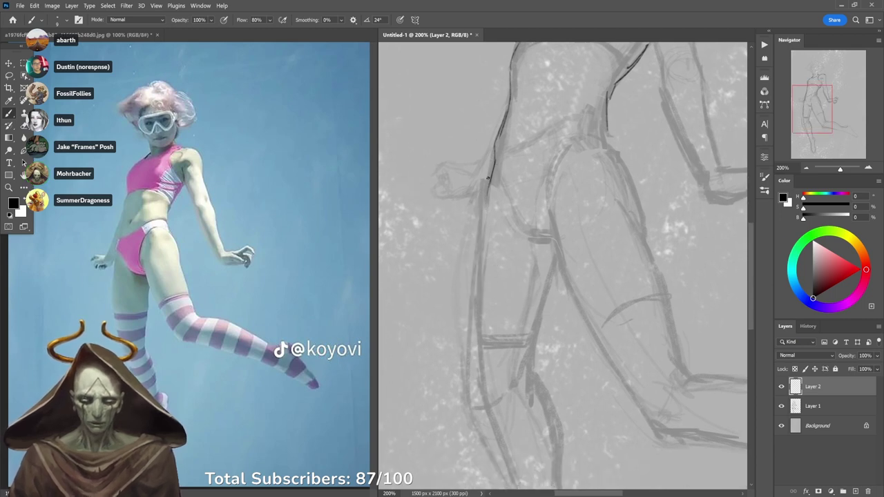
pyautogui.moveTo(493, 168)
pyautogui.mouseDown()
pyautogui.moveTo(468, 292)
pyautogui.moveTo(471, 411)
pyautogui.mouseUp()
pyautogui.hotkey('ctrl', 'z')
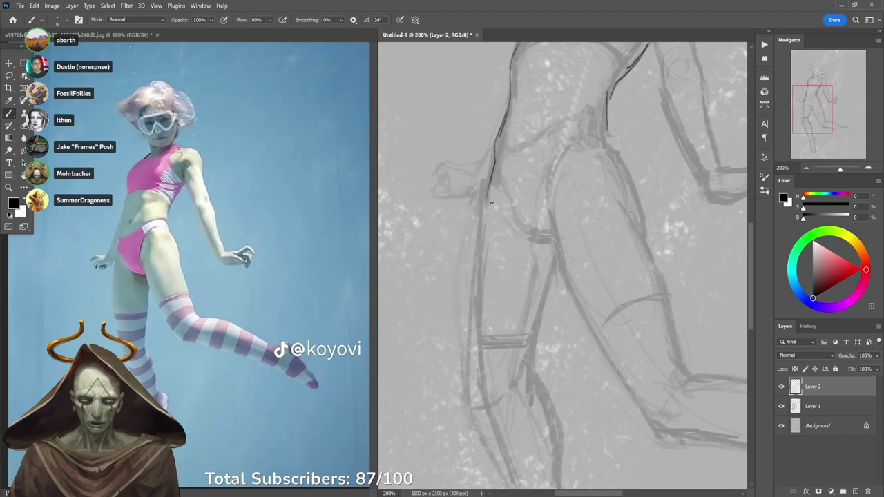
pyautogui.moveTo(492, 203)
pyautogui.mouseDown()
pyautogui.moveTo(474, 333)
pyautogui.moveTo(480, 404)
pyautogui.mouseUp()
pyautogui.scroll(-1, 476, 342)
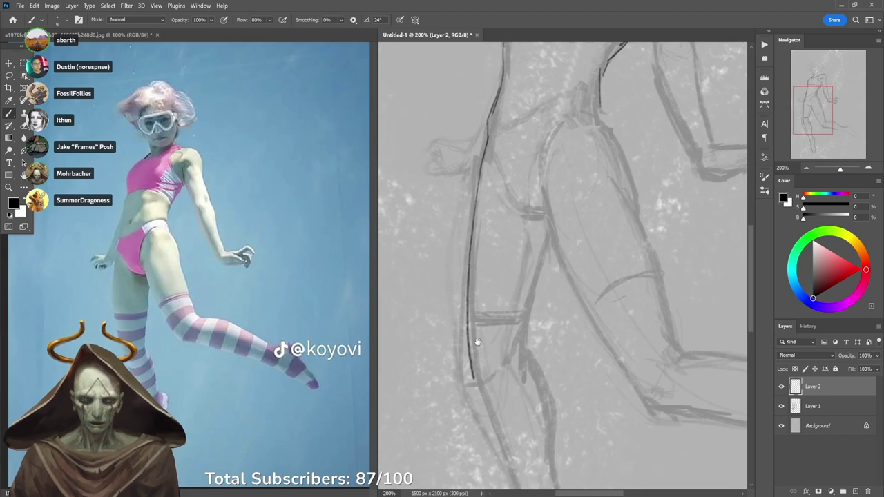
pyautogui.moveTo(477, 342); pyautogui.dragTo(464, 285)
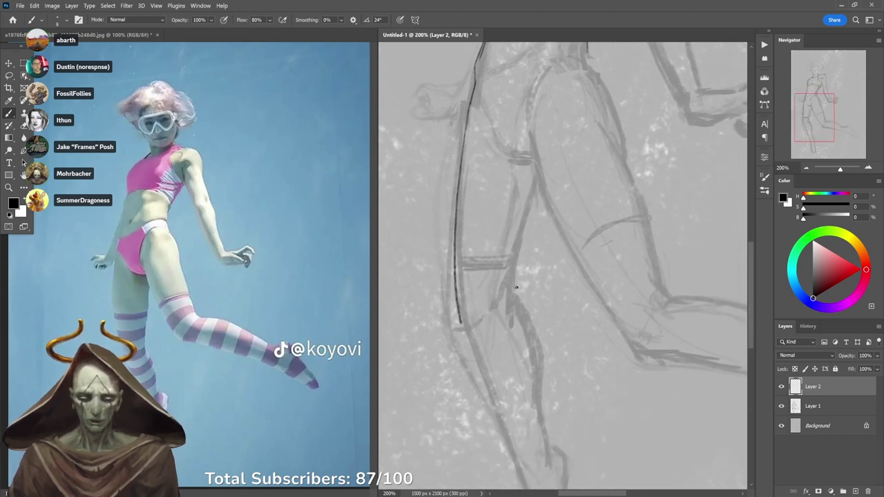
pyautogui.moveTo(518, 326); pyautogui.dragTo(511, 290)
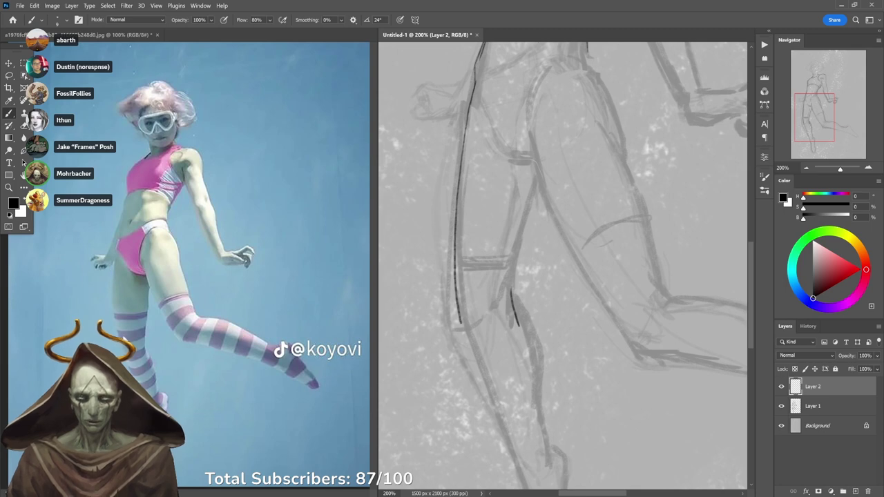
# On the reference photo, mark the outer corner and upper edge of the straight leg's striped sock with black strokes.
pyautogui.click(114, 300)
pyautogui.scroll(2, 116, 300)
pyautogui.moveTo(192, 299); pyautogui.dragTo(300, 205)
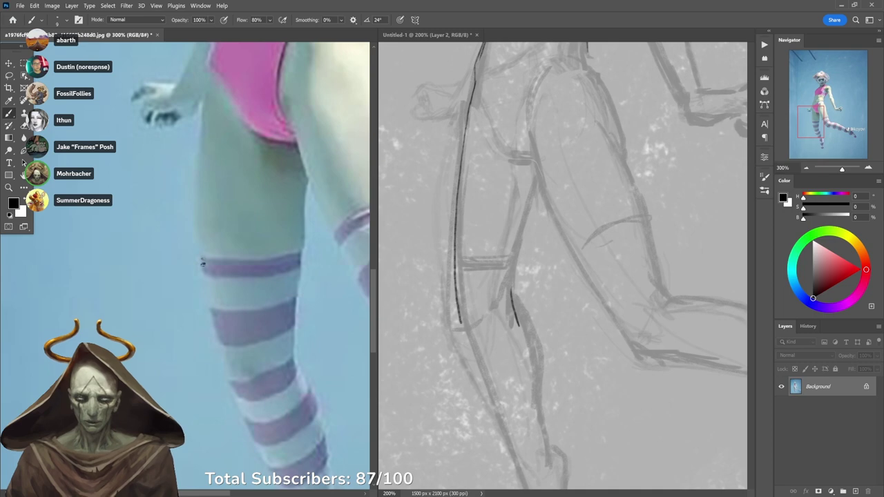
pyautogui.moveTo(202, 259); pyautogui.dragTo(206, 289)
pyautogui.moveTo(201, 259); pyautogui.dragTo(235, 259)
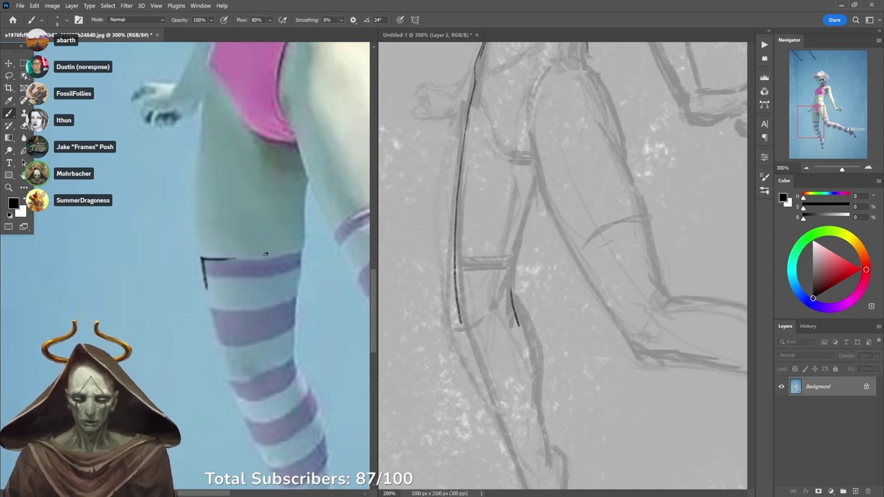
# Sample the water's light blue, enlarge the brush to 45 px, and try painting over the sock's outer edge on the photo.
pyautogui.keyDown('alt'); pyautogui.click(210, 223); pyautogui.keyUp('alt')
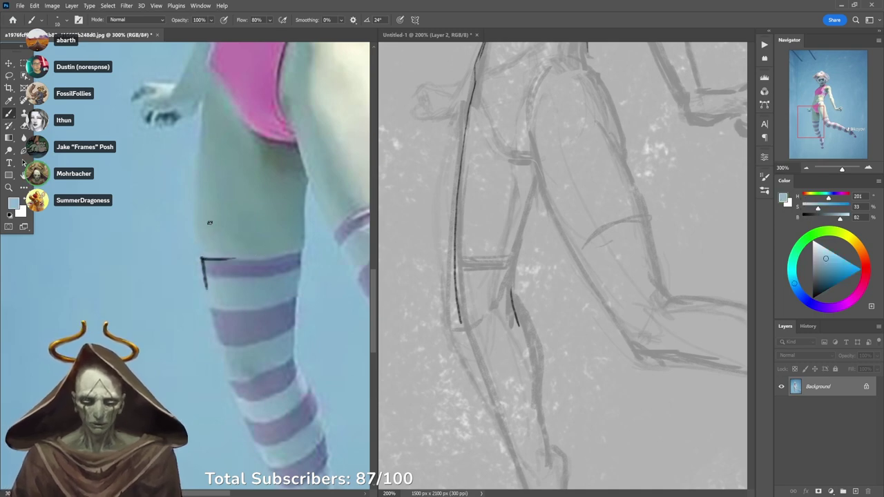
pyautogui.press(']')
pyautogui.press(']')
pyautogui.press(']')
pyautogui.press(']')
pyautogui.press(']')
pyautogui.press(']')
pyautogui.press(']')
pyautogui.moveTo(203, 248)
pyautogui.mouseDown()
pyautogui.moveTo(199, 203)
pyautogui.moveTo(206, 239)
pyautogui.moveTo(241, 235)
pyautogui.moveTo(225, 313)
pyautogui.mouseUp()
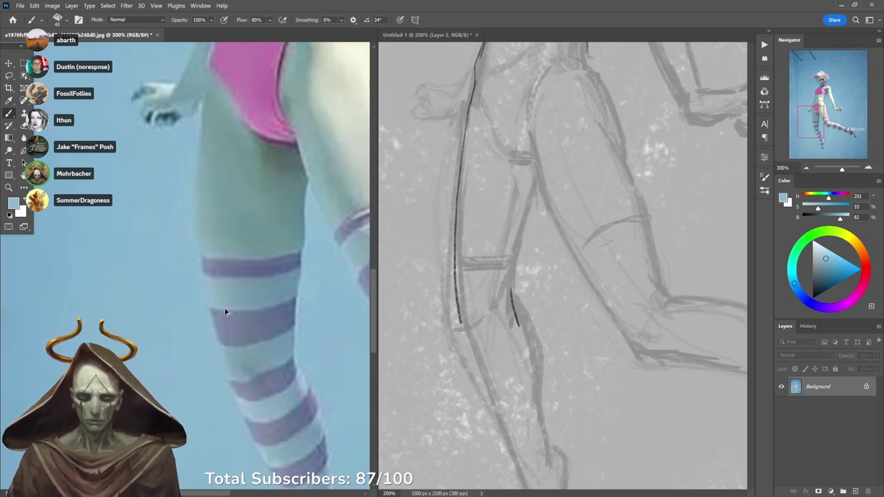
pyautogui.keyDown('alt'); pyautogui.click(309, 234); pyautogui.keyUp('alt')
pyautogui.keyDown('alt'); pyautogui.click(312, 222); pyautogui.keyUp('alt')
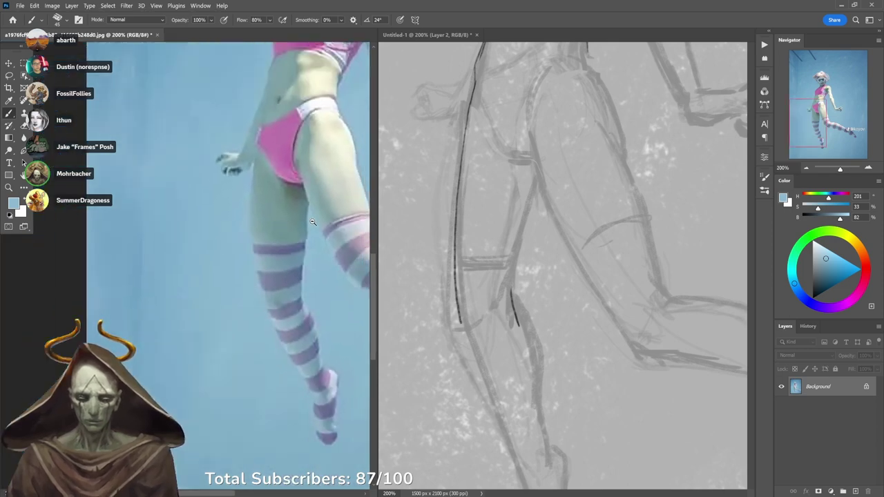
pyautogui.keyDown('ctrl'); pyautogui.keyDown('alt'); pyautogui.click(312, 222); pyautogui.keyUp('alt'); pyautogui.keyUp('ctrl')
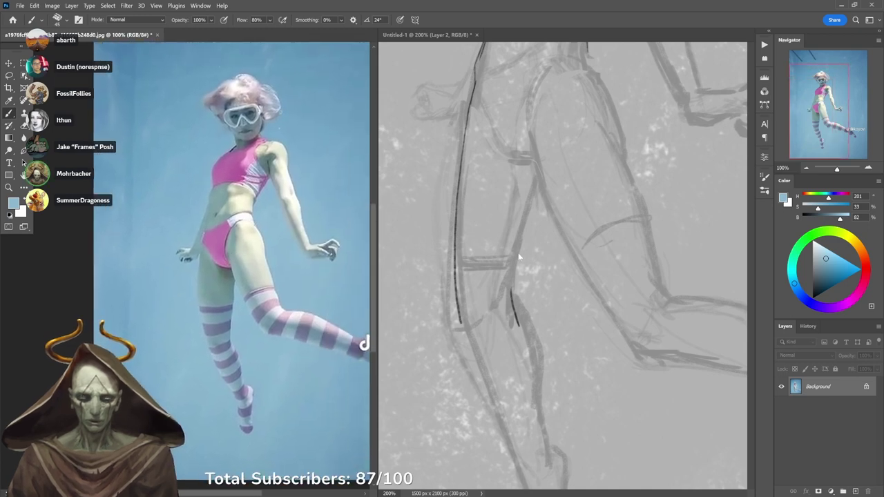
# On the drawing's Layer 2, reset the colour to black, reduce the brush to 20 px, and draw the sock's upper edge curving into the inner thigh.
pyautogui.click(475, 250)
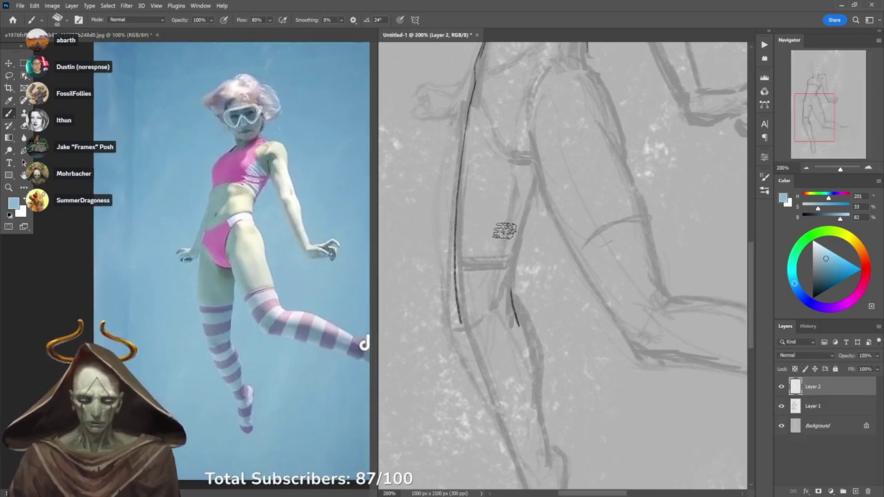
pyautogui.press('d')
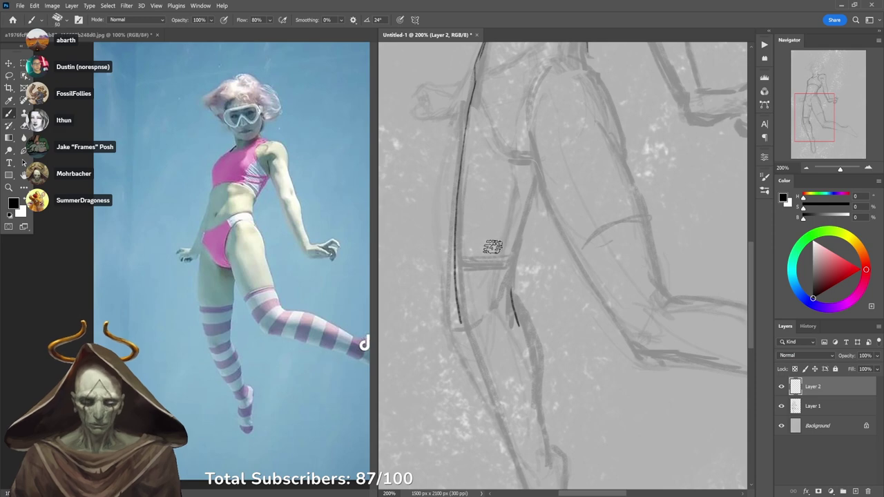
pyautogui.press('[')
pyautogui.press('[')
pyautogui.press('[')
pyautogui.press('[')
pyautogui.press('[')
pyautogui.press('[')
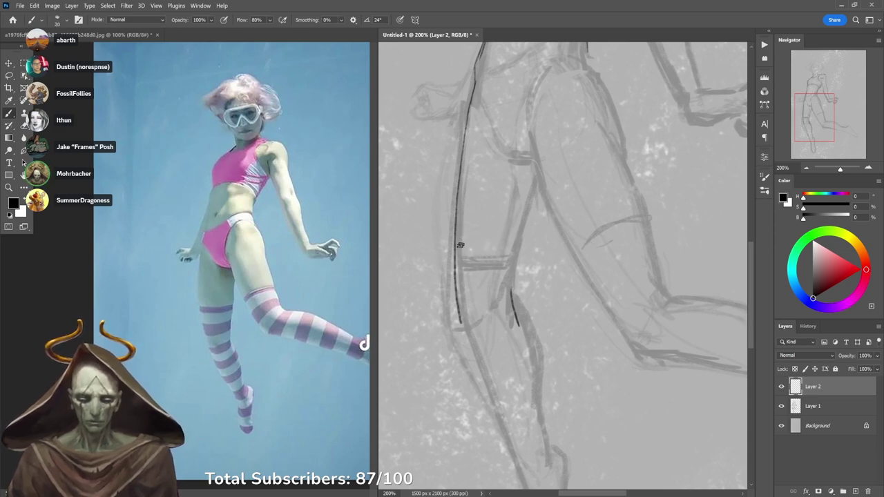
pyautogui.moveTo(455, 250)
pyautogui.mouseDown()
pyautogui.moveTo(512, 249)
pyautogui.moveTo(520, 240)
pyautogui.mouseUp()
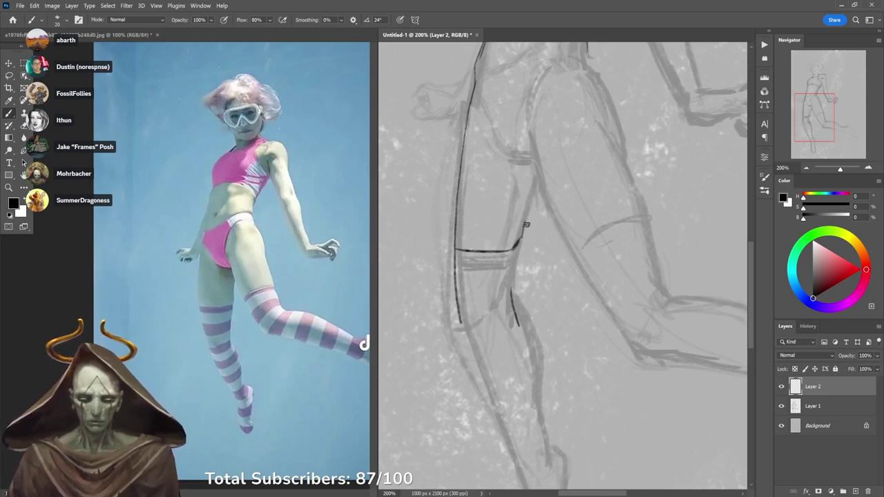
# Outline both leg openings of the bikini bottom, redoing the first curve, and start the waistband line at the waist.
pyautogui.moveTo(559, 168); pyautogui.dragTo(528, 306)
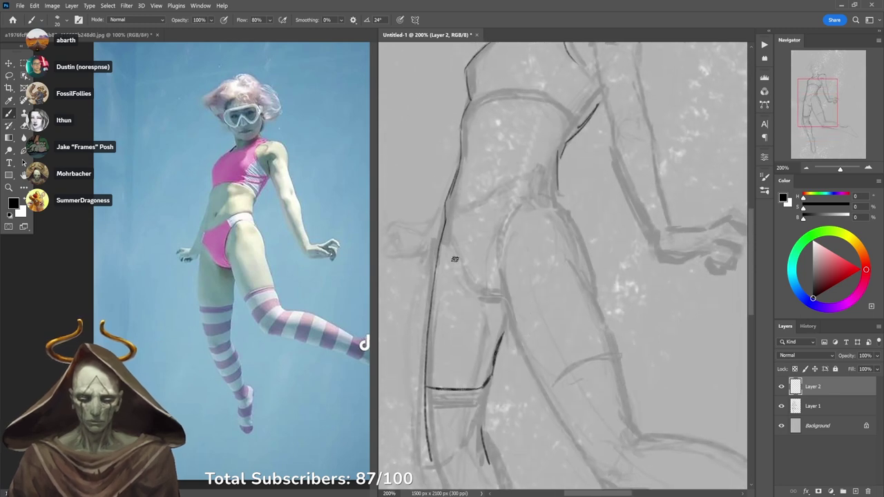
pyautogui.moveTo(444, 223)
pyautogui.mouseDown()
pyautogui.moveTo(440, 249)
pyautogui.moveTo(445, 231)
pyautogui.moveTo(442, 247)
pyautogui.moveTo(480, 304)
pyautogui.mouseUp()
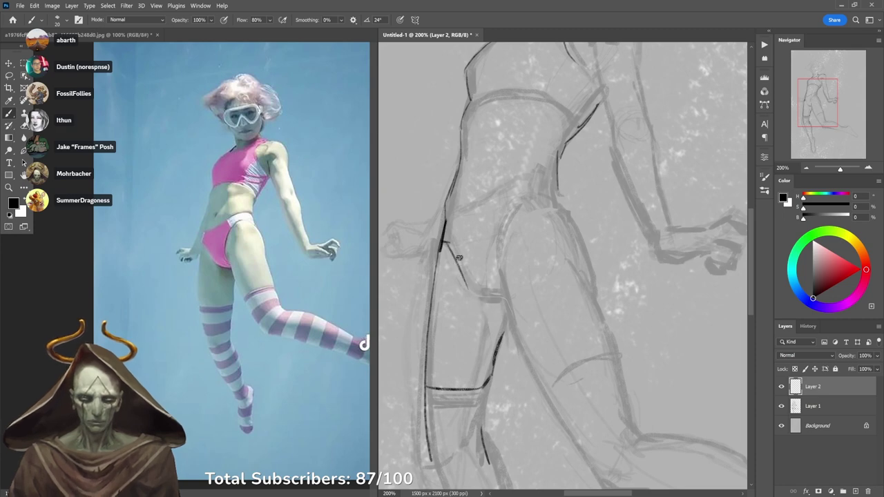
pyautogui.hotkey('ctrl', 'z')
pyautogui.hotkey('ctrl', 'z')
pyautogui.moveTo(443, 240)
pyautogui.mouseDown()
pyautogui.moveTo(487, 290)
pyautogui.moveTo(505, 292)
pyautogui.moveTo(487, 292)
pyautogui.mouseUp()
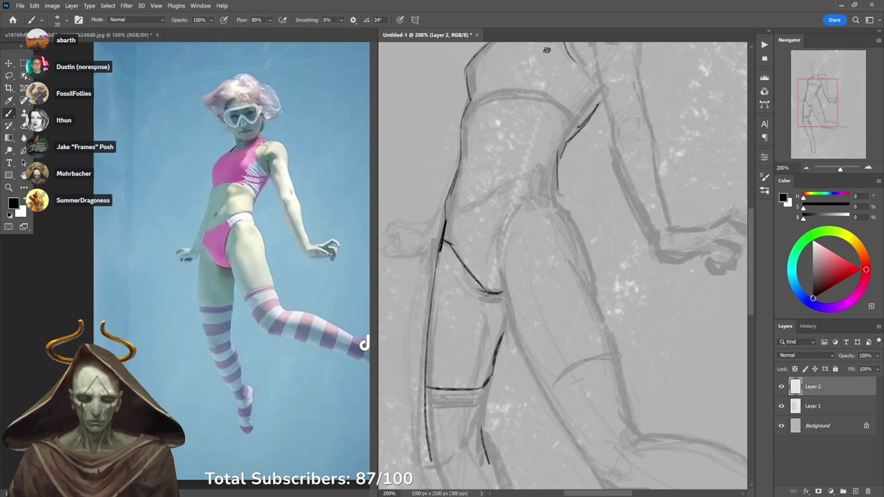
pyautogui.moveTo(499, 247); pyautogui.dragTo(511, 215)
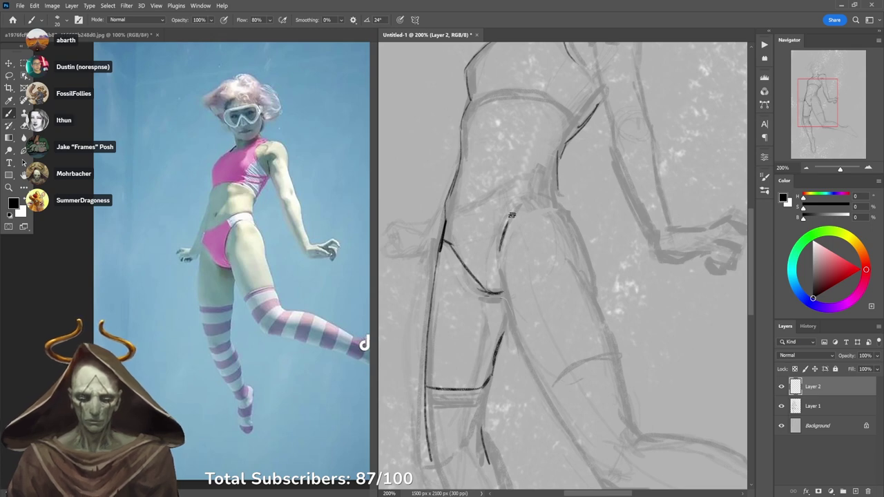
pyautogui.moveTo(499, 261)
pyautogui.mouseDown()
pyautogui.moveTo(512, 217)
pyautogui.moveTo(536, 193)
pyautogui.moveTo(543, 172)
pyautogui.moveTo(557, 171)
pyautogui.mouseUp()
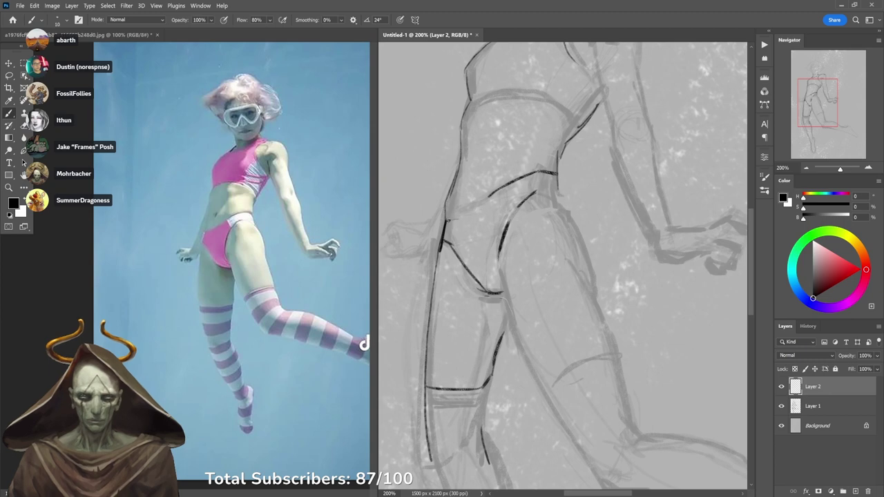
# Draw the bikini bottom's upper edge across the hips, erasing its upper portion and redrawing it as a straighter line.
pyautogui.moveTo(447, 221); pyautogui.dragTo(539, 169)
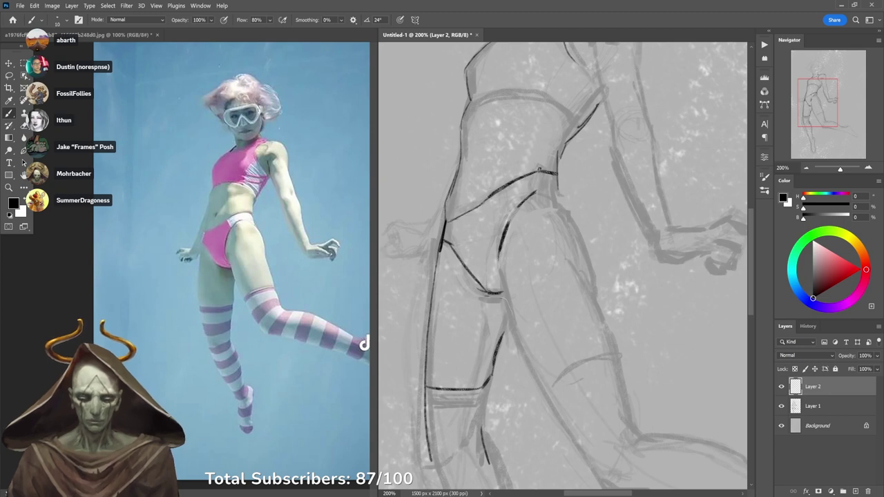
pyautogui.press('e')
pyautogui.moveTo(484, 199); pyautogui.dragTo(560, 159)
pyautogui.press('b')
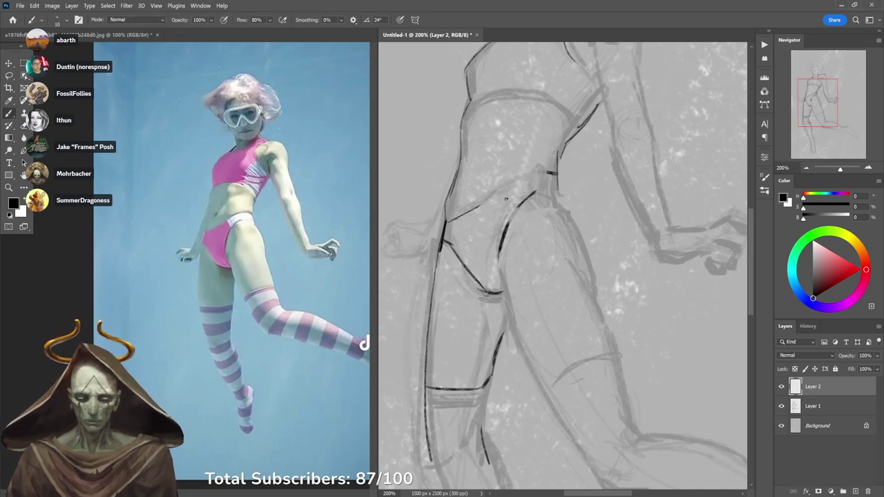
pyautogui.moveTo(481, 205); pyautogui.dragTo(534, 175)
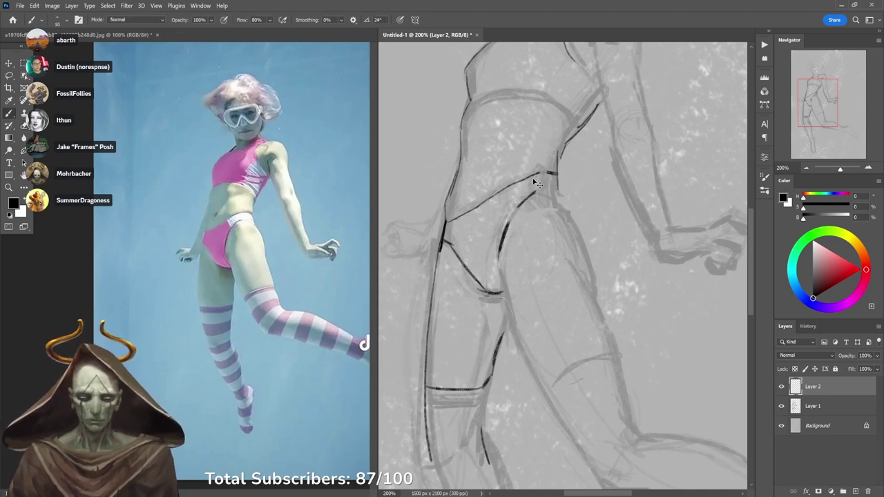
pyautogui.hotkey('ctrl', 'z')
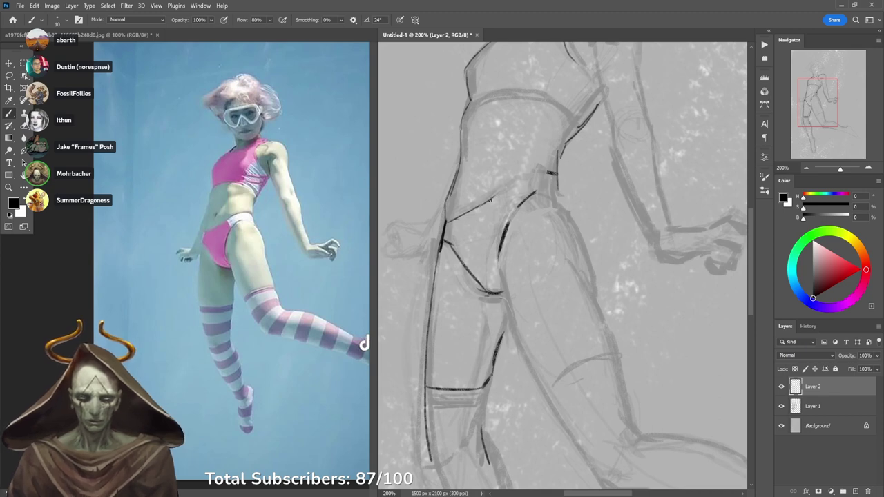
pyautogui.moveTo(490, 199); pyautogui.dragTo(540, 174)
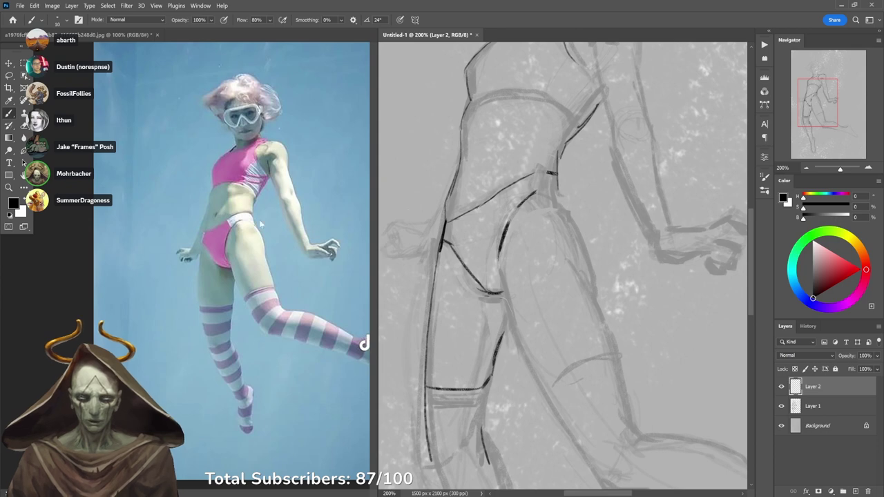
# Mark the tilt of the waistband and the top's hem on the reference photo, and draw a matching hem line below the chest on Layer 2.
pyautogui.click(204, 240)
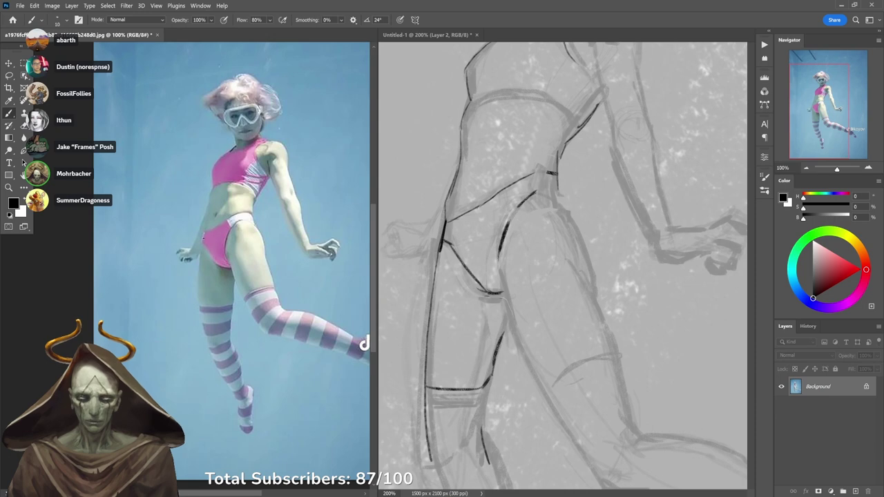
pyautogui.moveTo(203, 239); pyautogui.dragTo(233, 222)
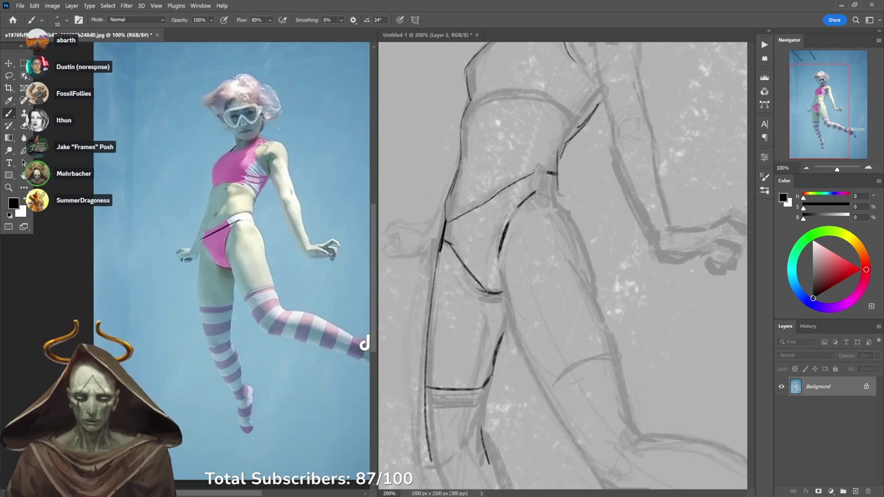
pyautogui.moveTo(210, 189); pyautogui.dragTo(229, 188)
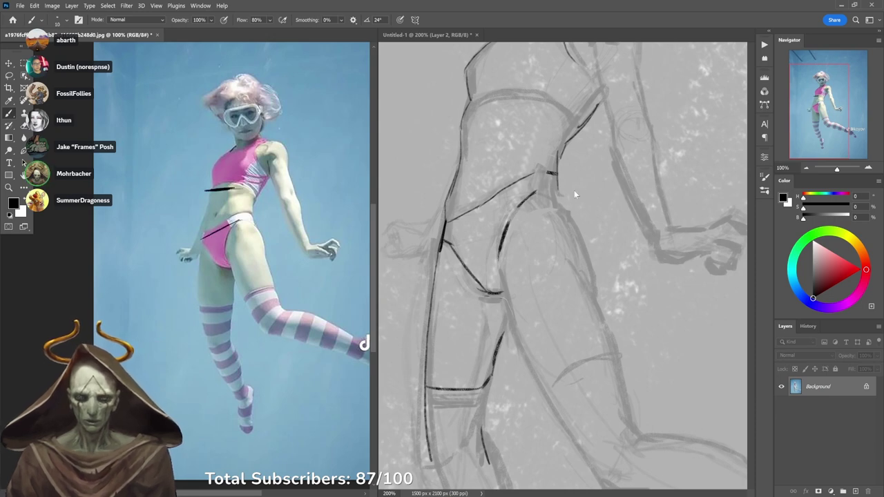
pyautogui.click(490, 117)
pyautogui.moveTo(467, 115)
pyautogui.mouseDown()
pyautogui.moveTo(507, 112)
pyautogui.moveTo(536, 170)
pyautogui.mouseUp()
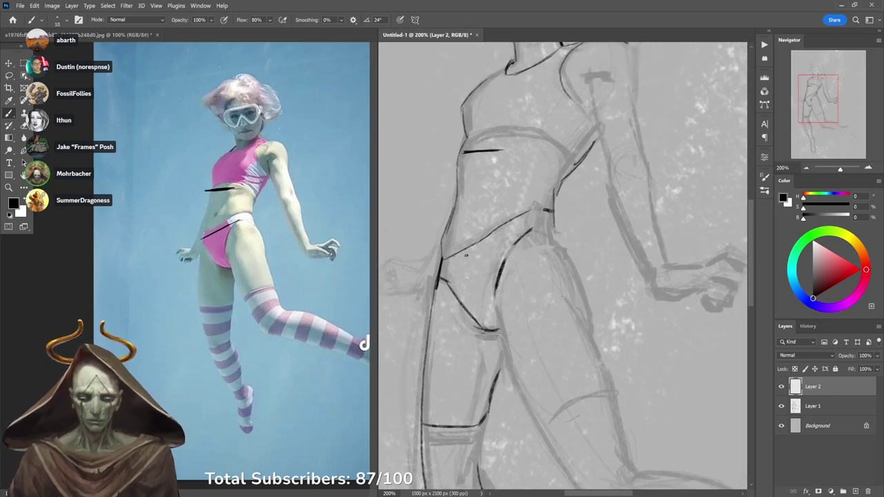
# Erase the hip end of the waistband and leg opening lines, and redraw the leg opening's curve over the raised thigh.
pyautogui.moveTo(443, 258)
pyautogui.mouseDown()
pyautogui.moveTo(516, 225)
pyautogui.moveTo(494, 230)
pyautogui.mouseUp()
pyautogui.press('e')
pyautogui.moveTo(539, 204)
pyautogui.mouseDown()
pyautogui.moveTo(544, 213)
pyautogui.moveTo(524, 226)
pyautogui.mouseUp()
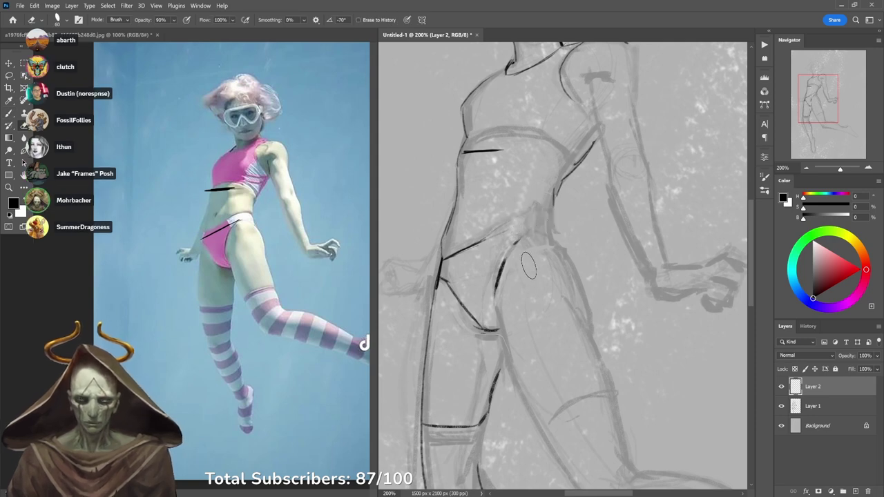
pyautogui.press('b')
pyautogui.moveTo(502, 270); pyautogui.dragTo(528, 239)
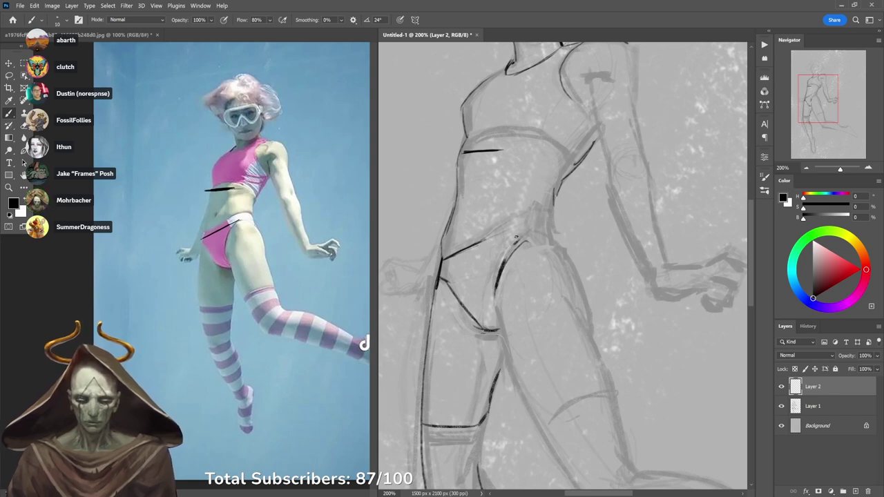
# Redraw the waistband's upper edge curving to the far hip, and clean up the waist's side contour above it.
pyautogui.moveTo(490, 241)
pyautogui.mouseDown()
pyautogui.moveTo(525, 220)
pyautogui.moveTo(552, 219)
pyautogui.moveTo(529, 218)
pyautogui.moveTo(552, 219)
pyautogui.moveTo(556, 201)
pyautogui.moveTo(557, 218)
pyautogui.moveTo(560, 175)
pyautogui.mouseUp()
pyautogui.hotkey('ctrl', 'z')
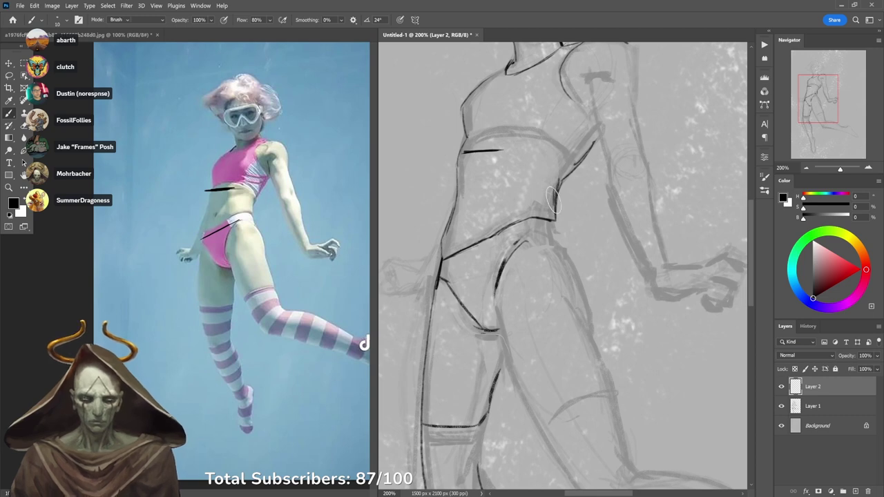
pyautogui.press('e')
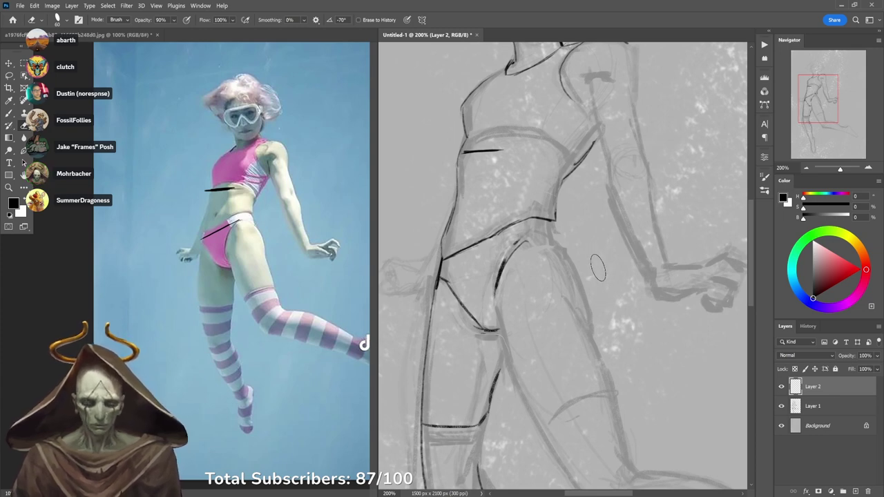
pyautogui.press('b')
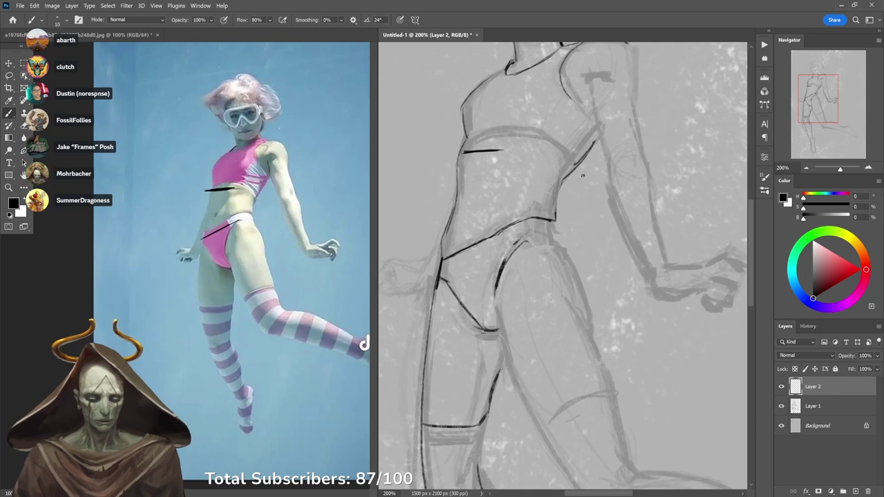
# Draw the bent leg's outer hip and upper thigh contour, and close the bikini bottom's side between waistband and leg opening.
pyautogui.moveTo(560, 241); pyautogui.dragTo(588, 306)
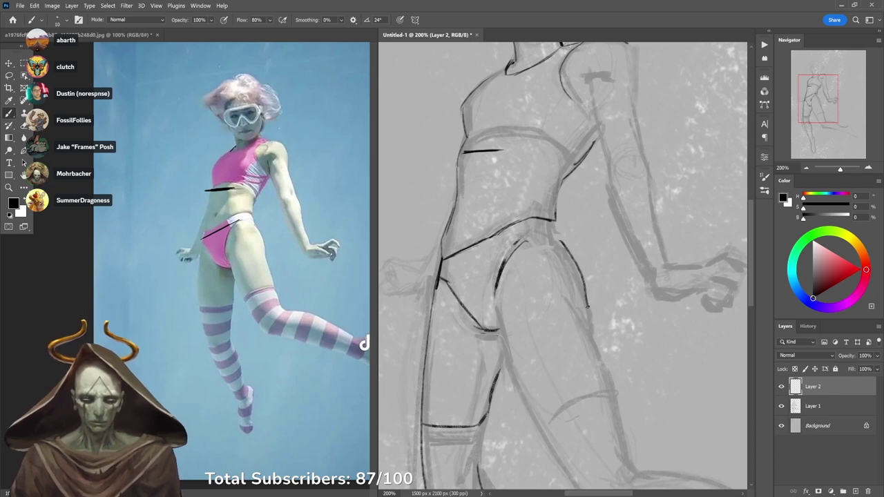
pyautogui.moveTo(561, 247)
pyautogui.mouseDown()
pyautogui.moveTo(582, 272)
pyautogui.moveTo(593, 335)
pyautogui.mouseUp()
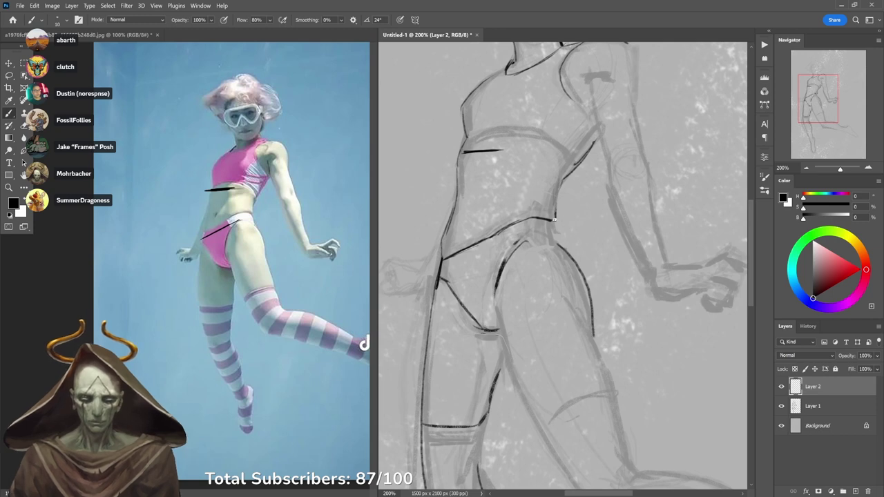
pyautogui.moveTo(554, 220)
pyautogui.mouseDown()
pyautogui.moveTo(563, 249)
pyautogui.moveTo(530, 238)
pyautogui.moveTo(557, 242)
pyautogui.mouseUp()
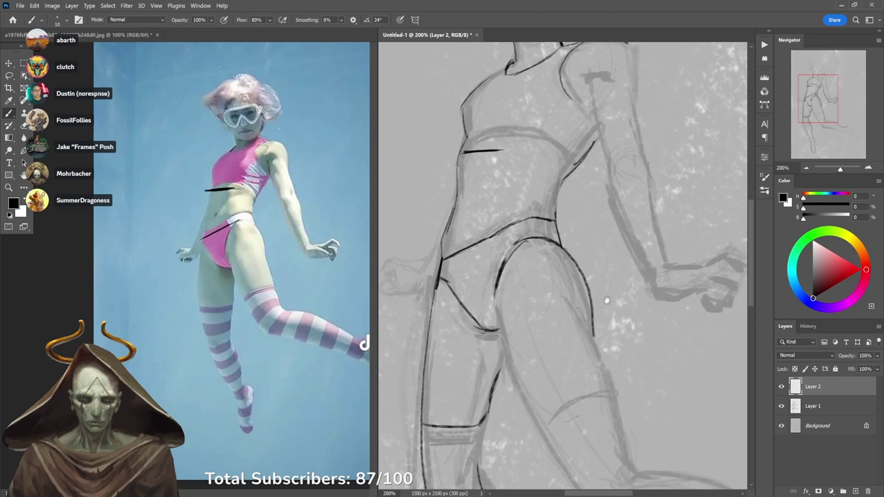
# Draw the bent leg's front thigh contour from the crotch down to the knee, and reinforce the leg opening's curve.
pyautogui.moveTo(607, 300); pyautogui.dragTo(592, 213)
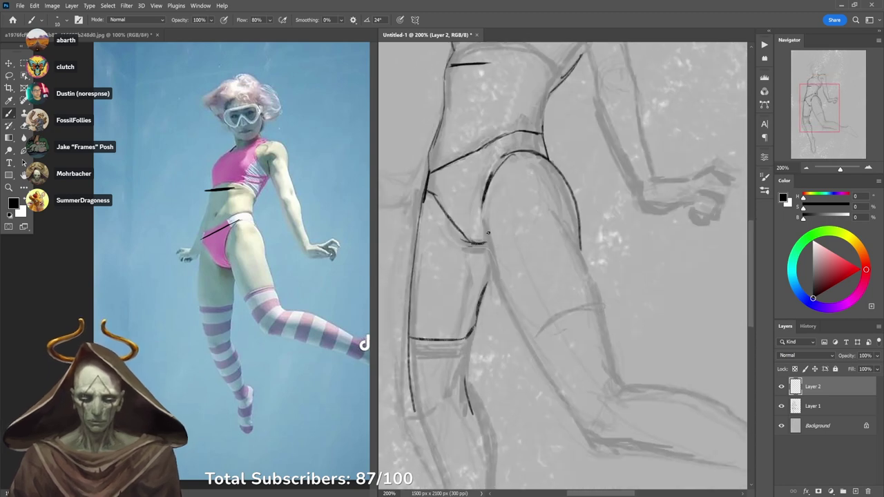
pyautogui.moveTo(485, 218)
pyautogui.mouseDown()
pyautogui.moveTo(501, 295)
pyautogui.moveTo(538, 371)
pyautogui.moveTo(591, 438)
pyautogui.mouseUp()
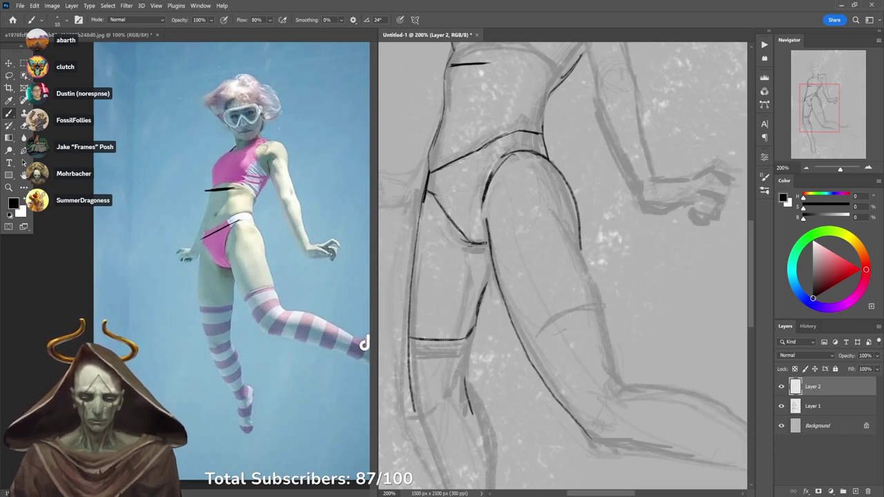
pyautogui.moveTo(486, 202)
pyautogui.mouseDown()
pyautogui.moveTo(488, 236)
pyautogui.moveTo(494, 174)
pyautogui.mouseUp()
# Extend the bent leg's back thigh contour towards the knee and draw the sock's upper edge across the thigh, redoing the uneven strokes.
pyautogui.hotkey('ctrl', '-')
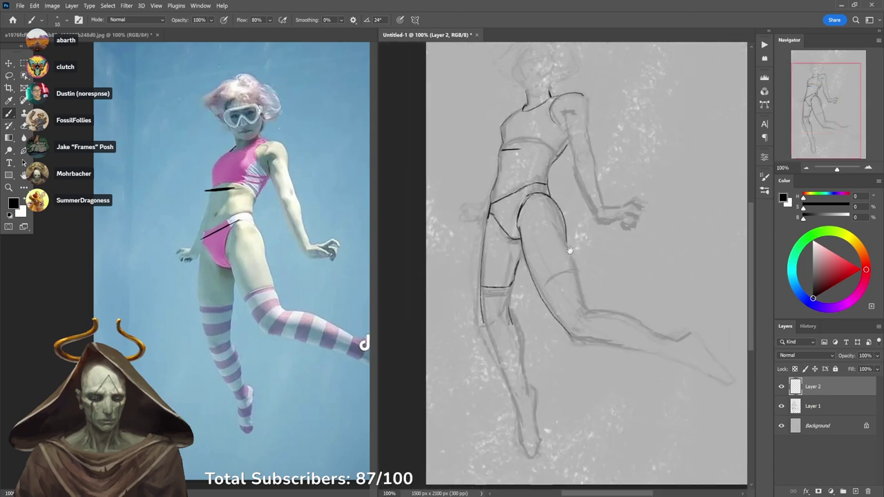
pyautogui.moveTo(580, 252); pyautogui.dragTo(548, 220)
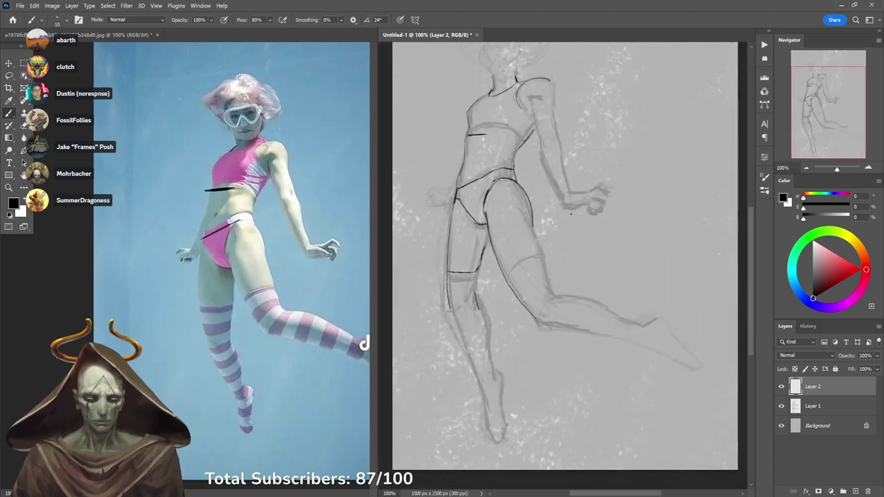
pyautogui.moveTo(533, 225); pyautogui.dragTo(547, 272)
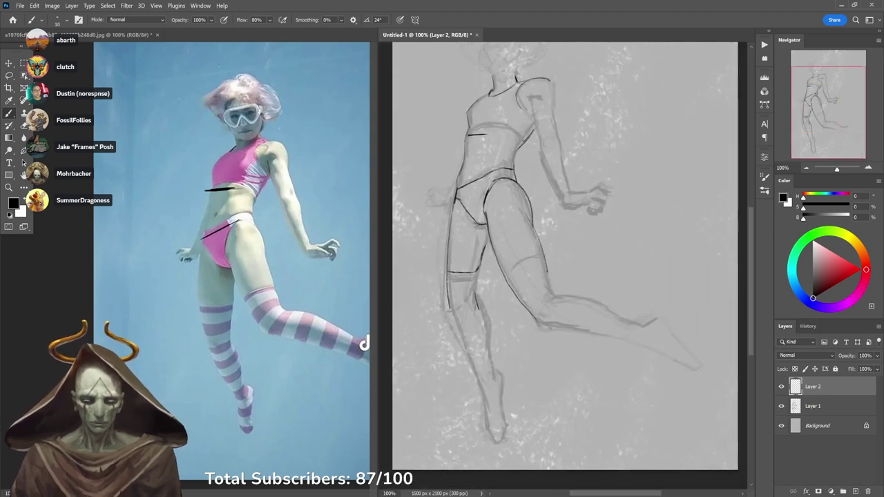
pyautogui.hotkey('ctrl', 'z')
pyautogui.moveTo(533, 227); pyautogui.dragTo(548, 268)
pyautogui.hotkey('ctrl', 'z')
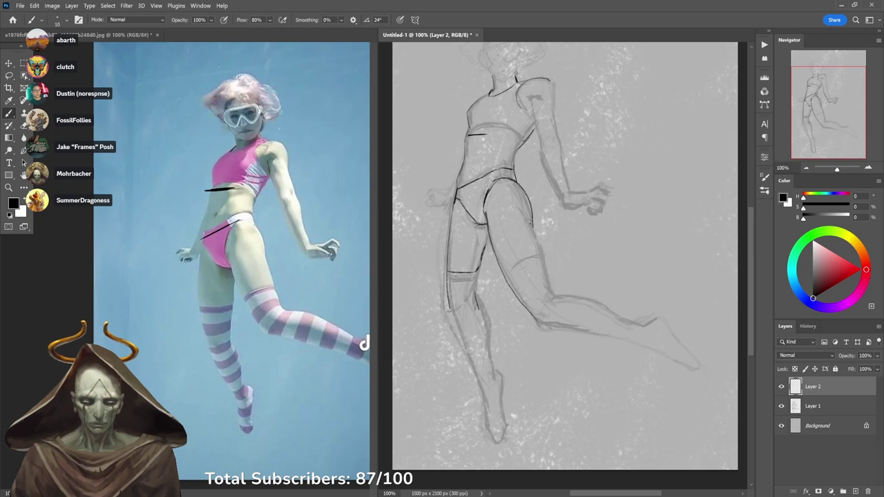
pyautogui.moveTo(533, 226); pyautogui.dragTo(546, 267)
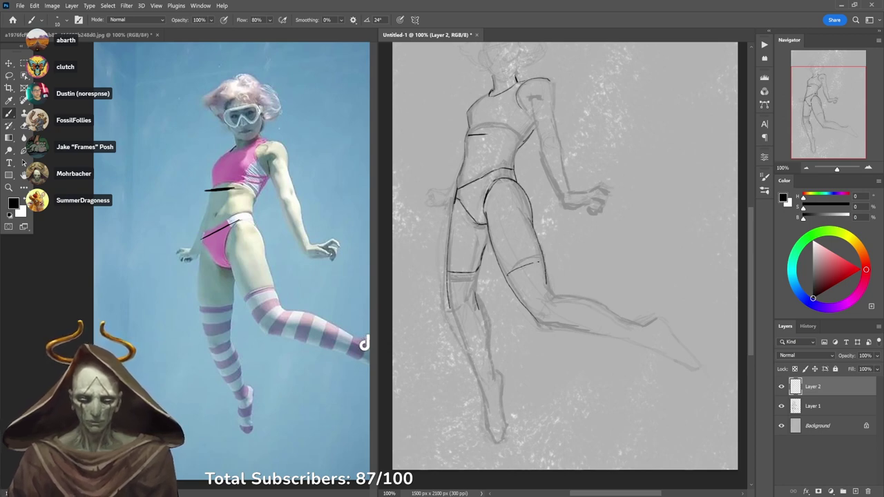
pyautogui.hotkey('ctrl', 'z')
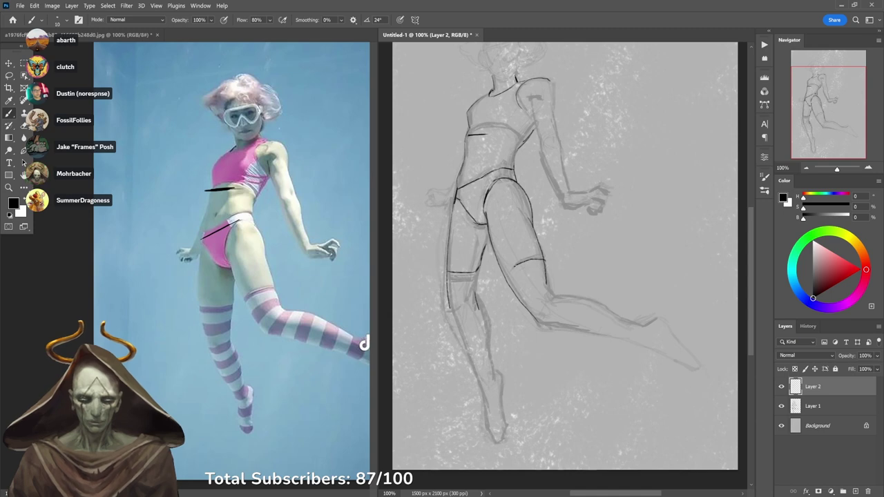
pyautogui.hotkey('ctrl', 'z')
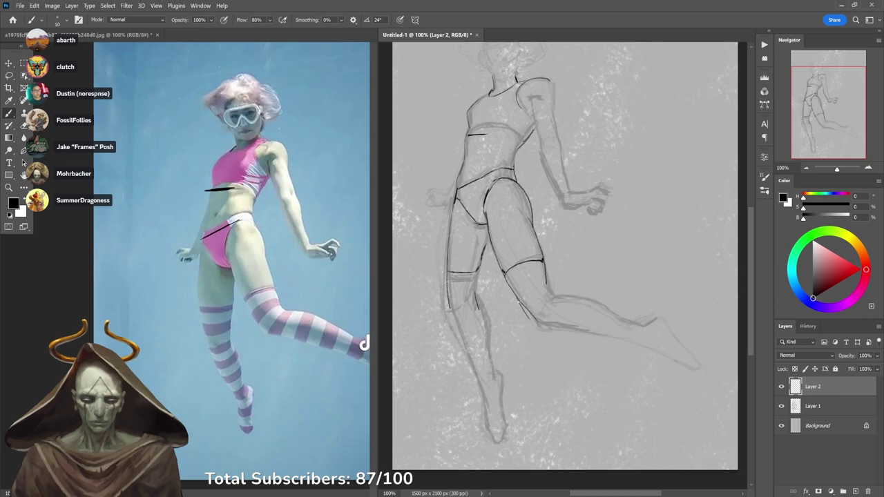
# Draw the bent leg's rounded knee and the shin contour towards the ankle, redoing the shin as one longer stroke.
pyautogui.moveTo(518, 302); pyautogui.dragTo(543, 331)
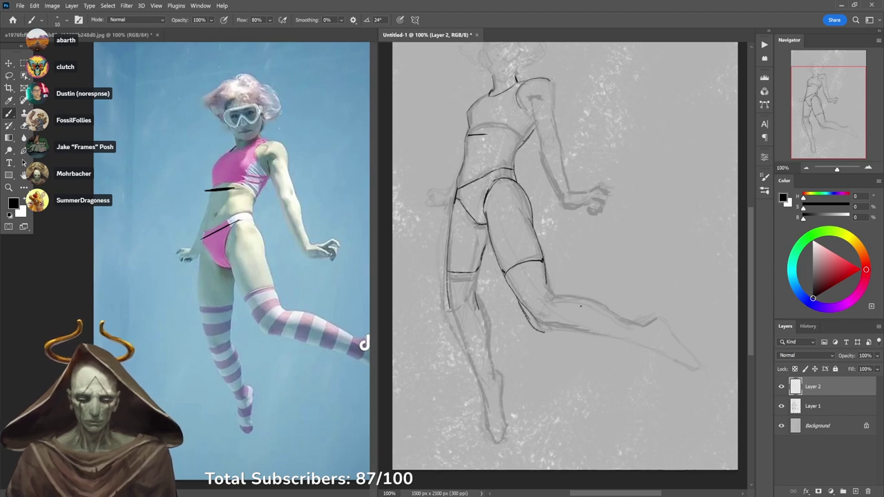
pyautogui.press('e')
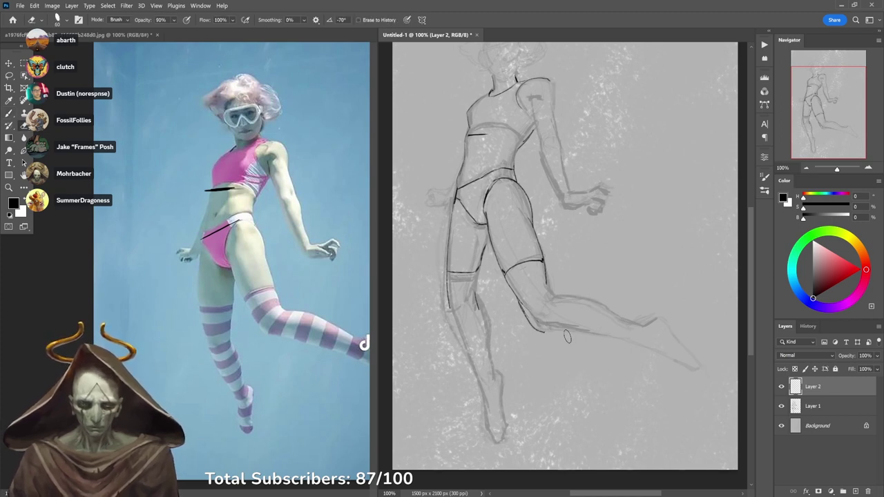
pyautogui.press('b')
pyautogui.moveTo(540, 331); pyautogui.dragTo(572, 330)
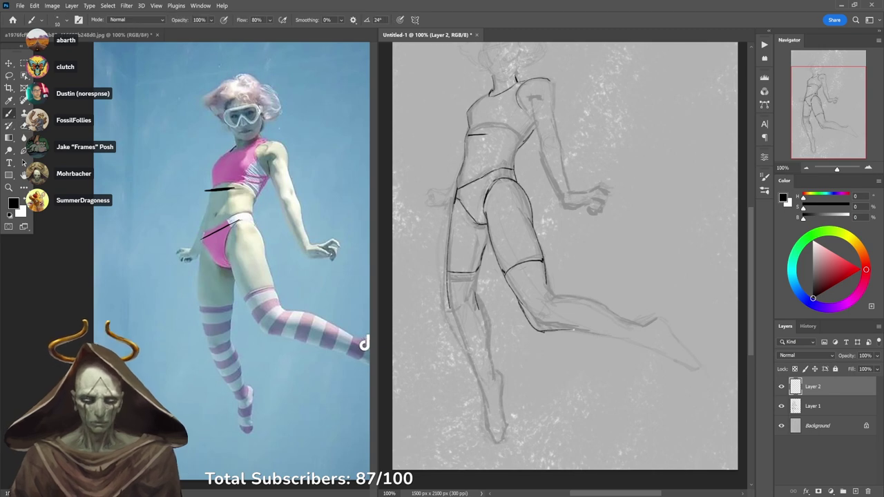
pyautogui.hotkey('ctrl', 'z')
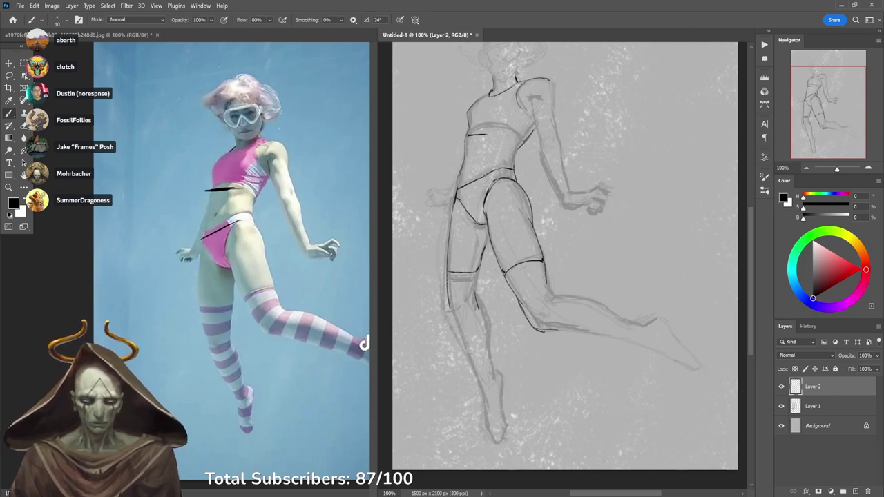
pyautogui.moveTo(545, 330); pyautogui.dragTo(627, 343)
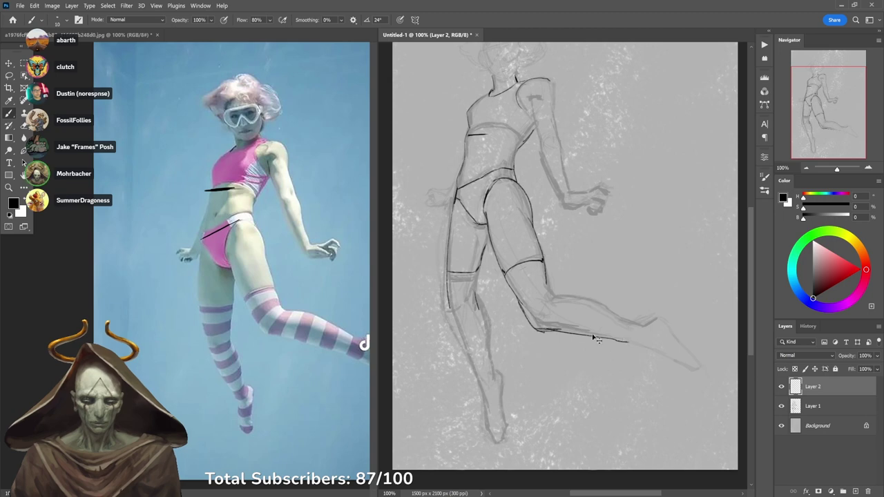
pyautogui.hotkey('ctrl', 'z')
pyautogui.moveTo(550, 331); pyautogui.dragTo(637, 342)
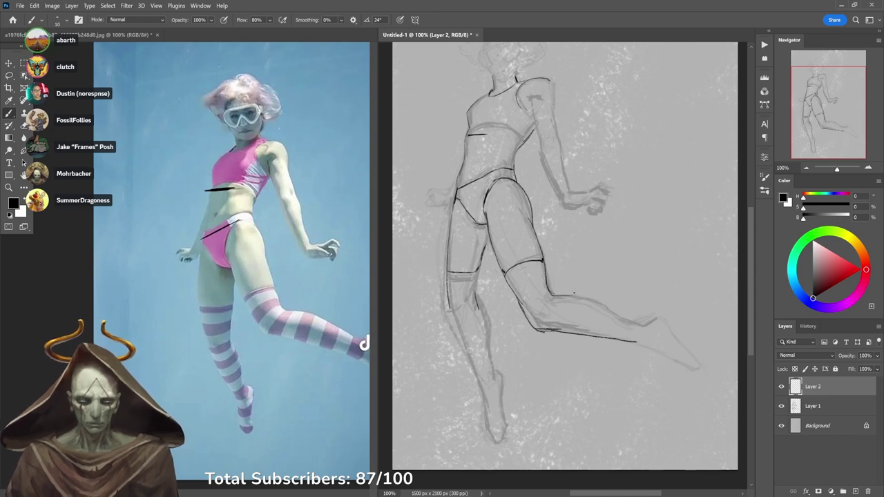
# Draw the bent leg's calf contour down to the ankle and add the start of the heel, following the foot in the reference.
pyautogui.moveTo(555, 296); pyautogui.dragTo(629, 318)
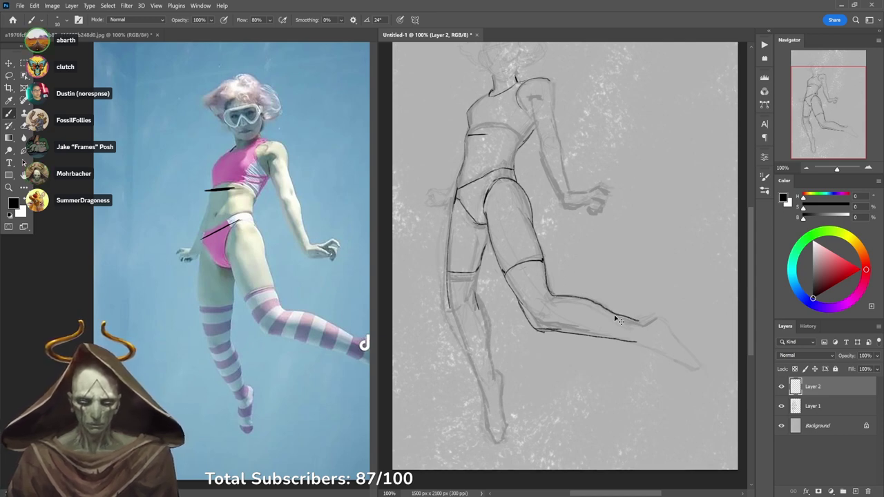
pyautogui.hotkey('ctrl', 'z')
pyautogui.moveTo(557, 296); pyautogui.dragTo(639, 326)
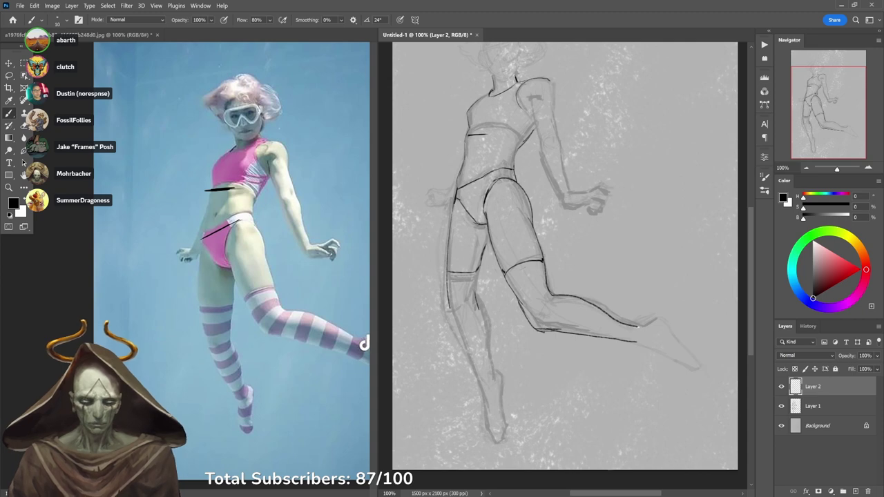
pyautogui.moveTo(314, 362); pyautogui.dragTo(220, 354)
pyautogui.click(642, 324)
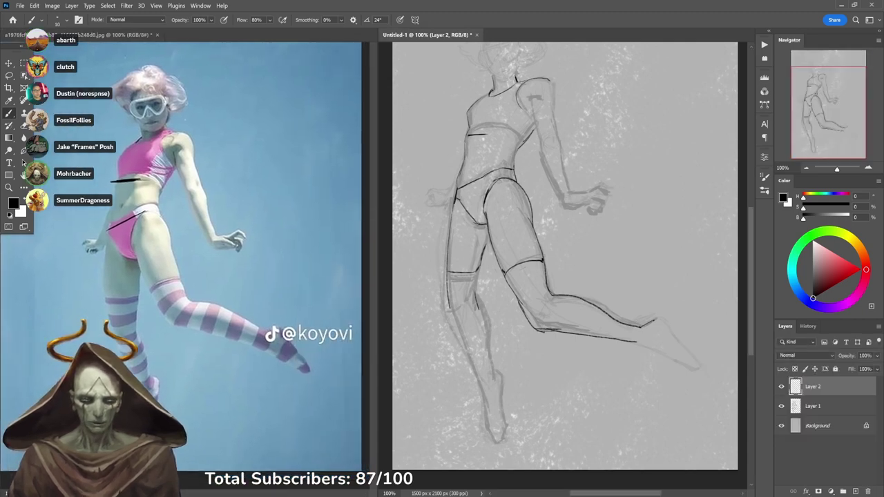
pyautogui.moveTo(640, 326); pyautogui.dragTo(653, 319)
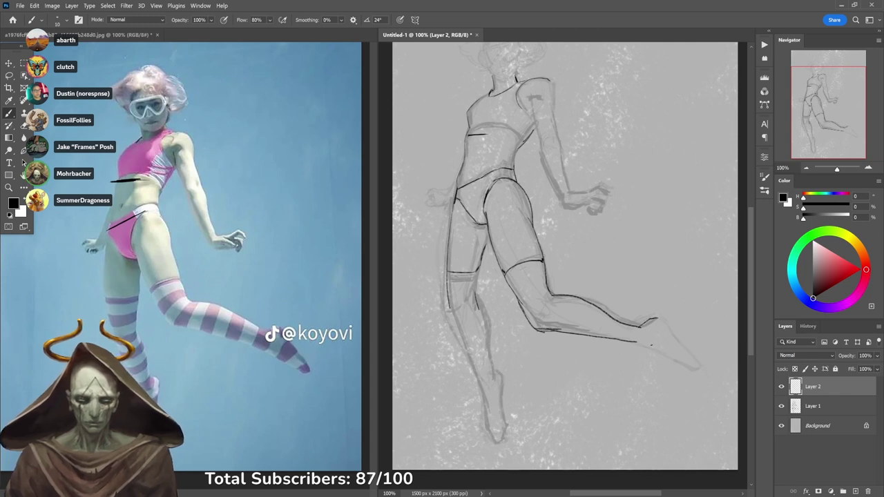
# Extend the shin line along the top of the bent leg's foot to the toes, retrying the stroke until it follows the sketch.
pyautogui.moveTo(635, 341); pyautogui.dragTo(677, 361)
pyautogui.hotkey('ctrl', 'z')
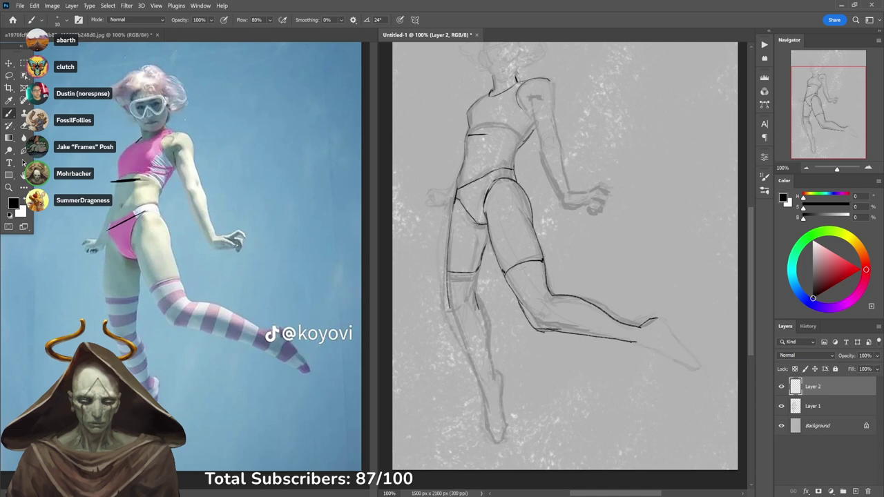
pyautogui.moveTo(635, 342); pyautogui.dragTo(702, 368)
pyautogui.hotkey('ctrl', 'z')
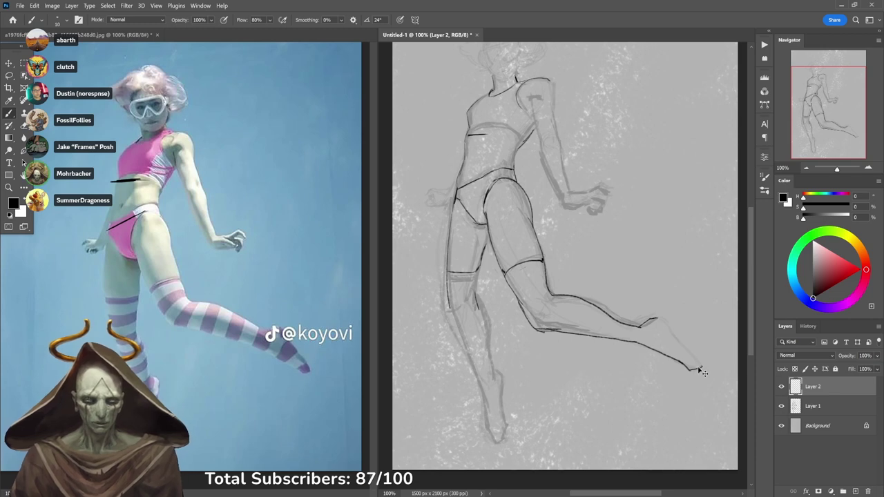
pyautogui.hotkey('ctrl', 'z')
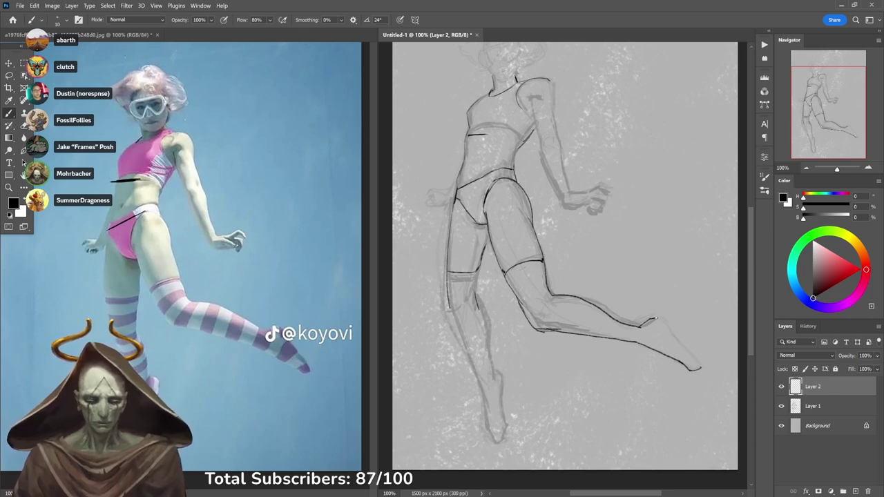
# Close the bent leg's foot with a sole line from the heel to the toes, redoing the stroke.
pyautogui.moveTo(653, 317); pyautogui.dragTo(665, 323)
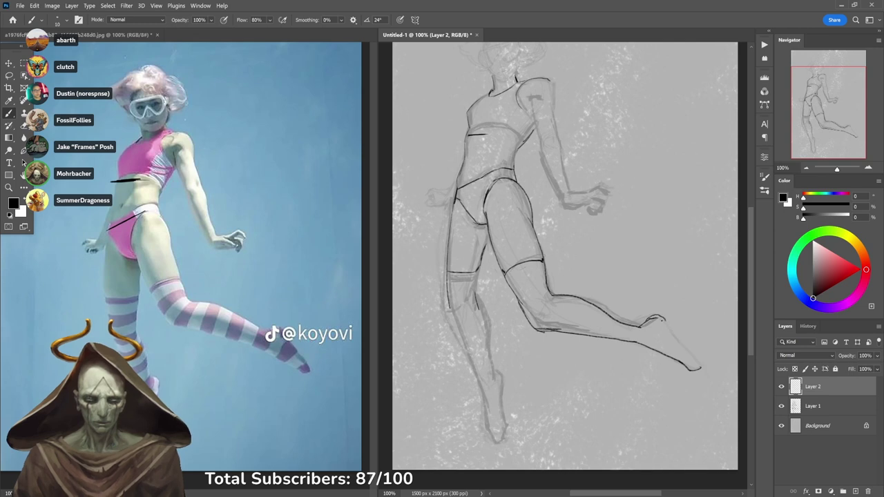
pyautogui.hotkey('ctrl', 'z')
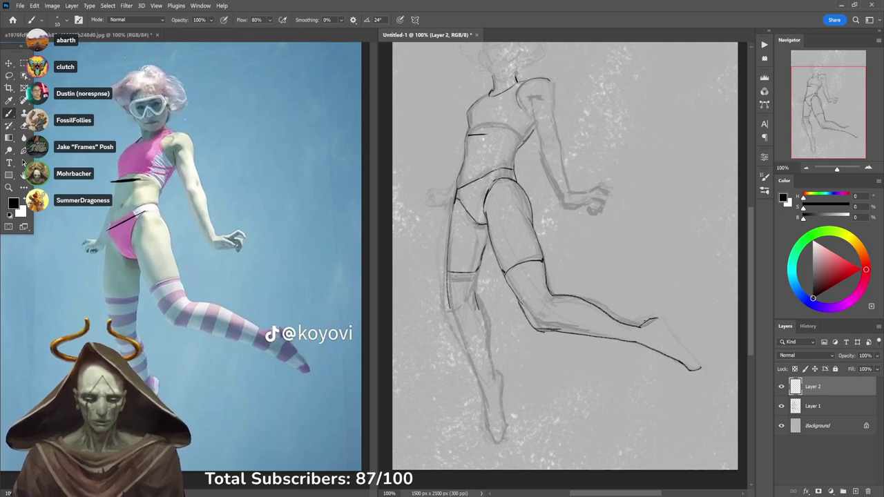
pyautogui.moveTo(653, 318); pyautogui.dragTo(699, 363)
pyautogui.hotkey('ctrl', 'z')
pyautogui.hotkey('ctrl', 'z')
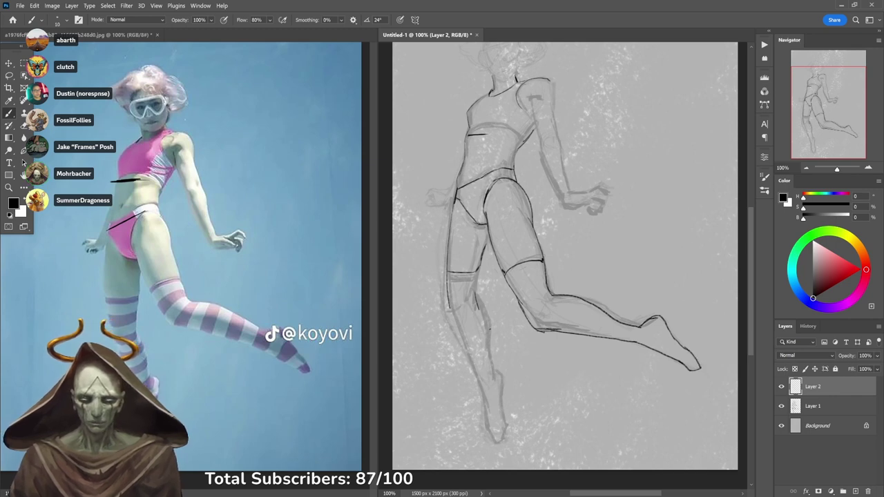
# Draw the straight leg's inner calf contour from the knee to the ankle, redoing the first short stroke.
pyautogui.moveTo(478, 297); pyautogui.dragTo(490, 330)
pyautogui.hotkey('ctrl', 'z')
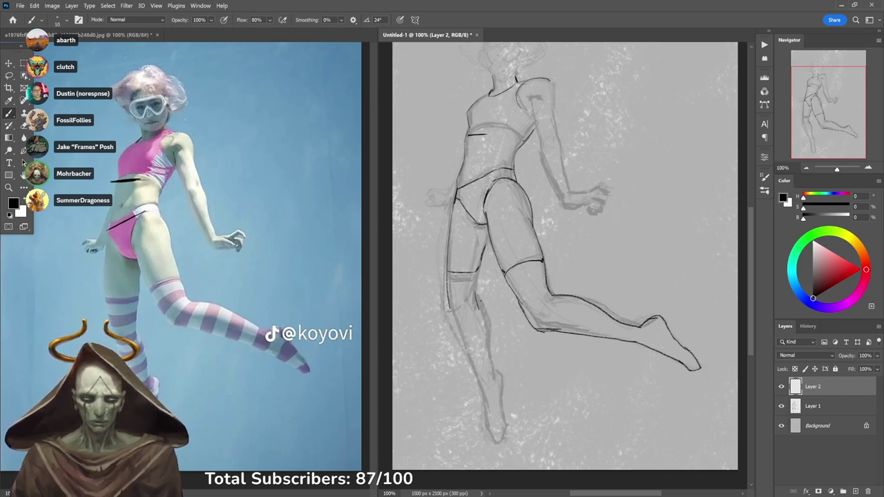
pyautogui.moveTo(478, 296); pyautogui.dragTo(493, 377)
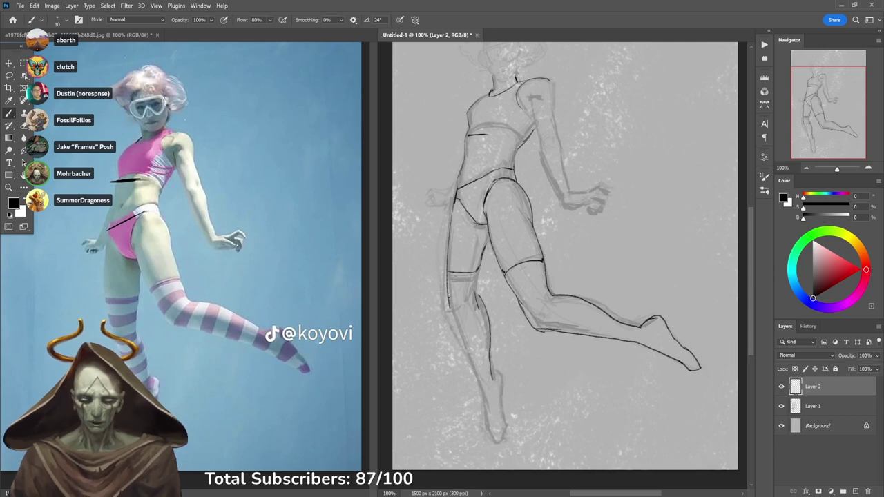
# Draw the straight leg's outer contour from the knee to the ankle and outline its pointed foot from the toes up to the heel.
pyautogui.moveTo(448, 297)
pyautogui.mouseDown()
pyautogui.moveTo(459, 320)
pyautogui.moveTo(448, 273)
pyautogui.moveTo(477, 373)
pyautogui.mouseUp()
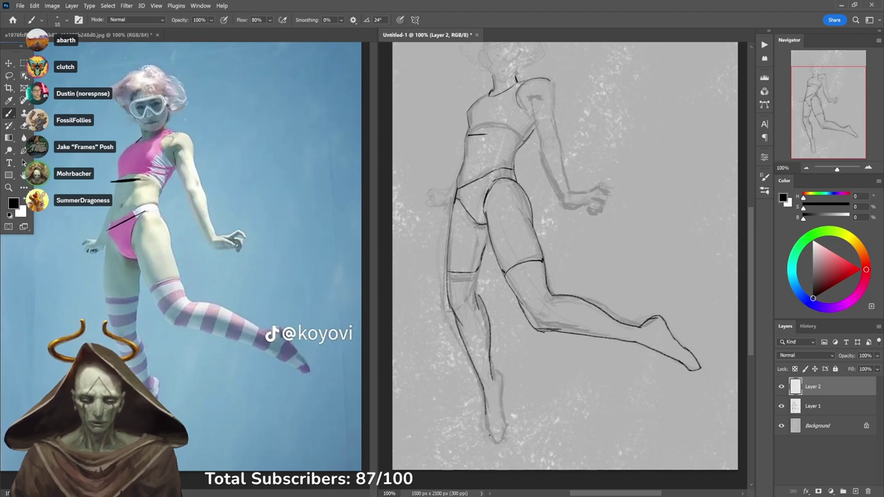
pyautogui.moveTo(485, 407); pyautogui.dragTo(495, 438)
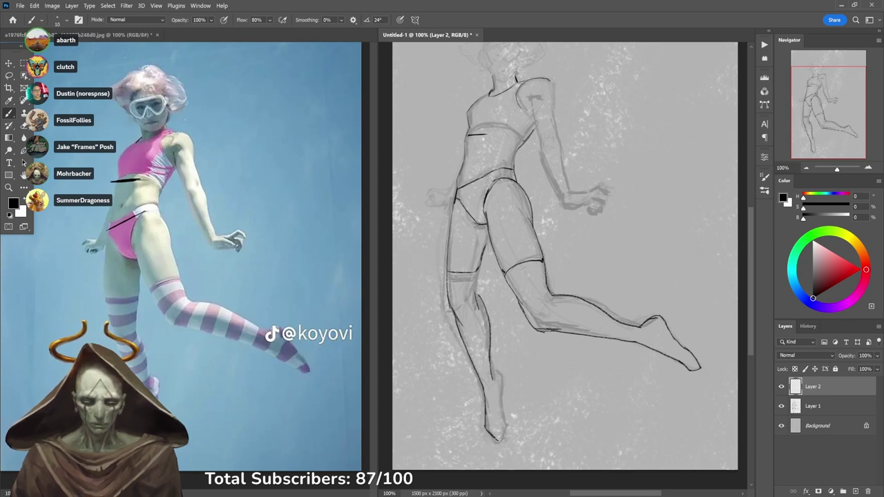
pyautogui.moveTo(503, 427); pyautogui.dragTo(506, 437)
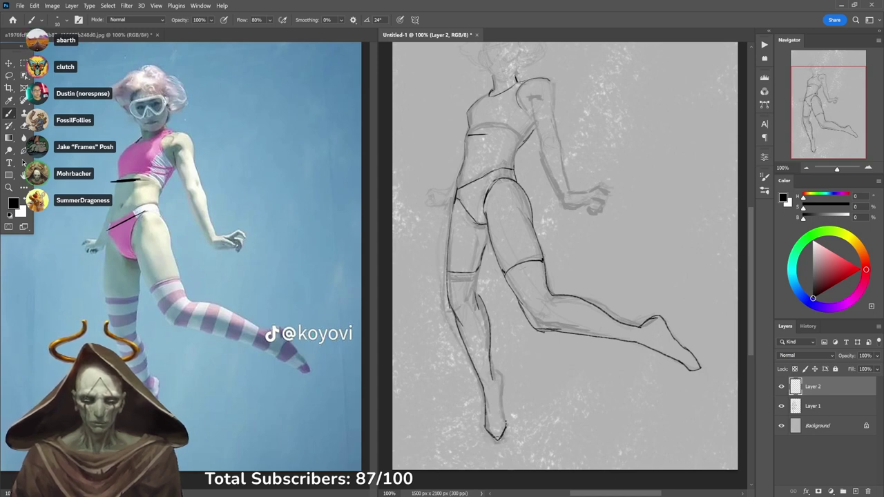
pyautogui.moveTo(500, 399); pyautogui.dragTo(507, 422)
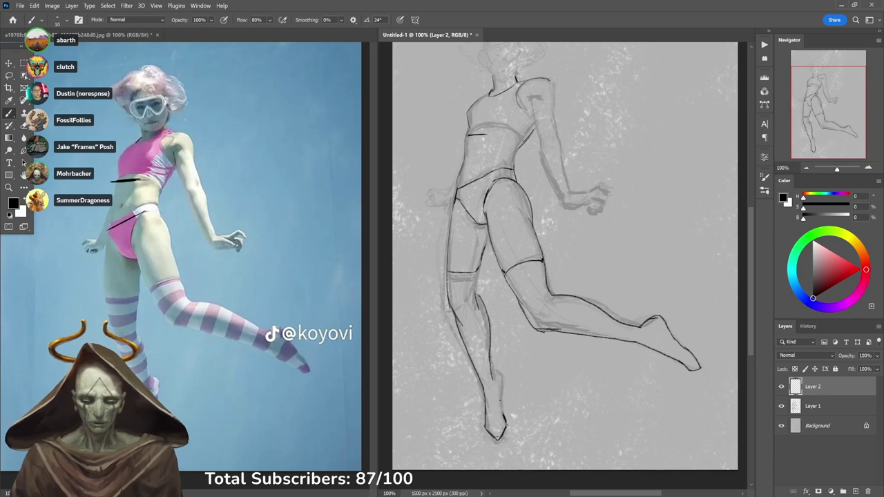
pyautogui.moveTo(501, 392); pyautogui.dragTo(504, 414)
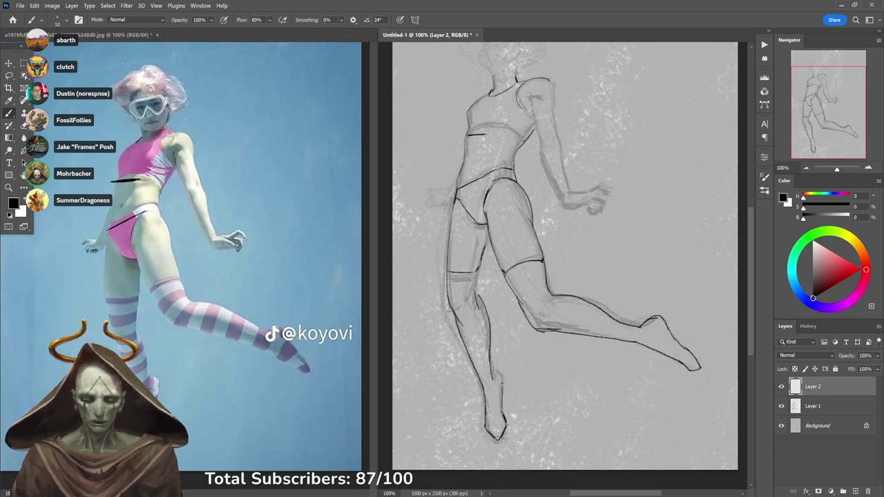
pyautogui.moveTo(503, 375); pyautogui.dragTo(504, 386)
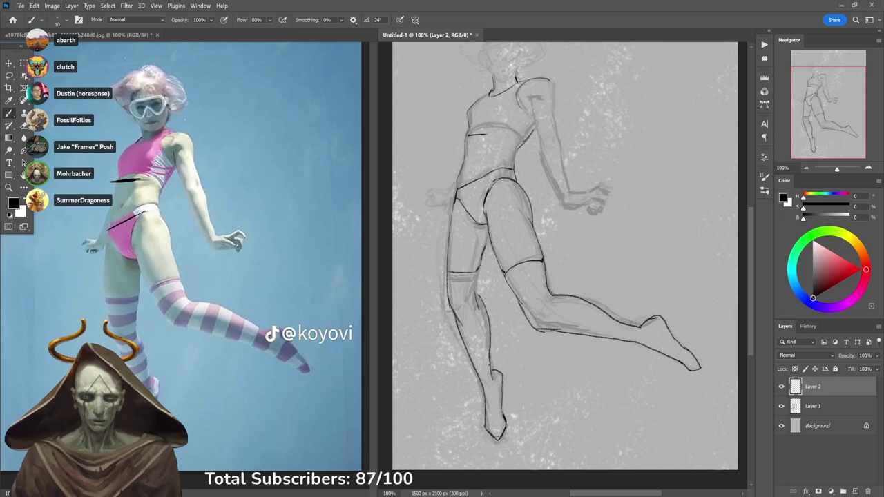
# Darken the straight leg's inner thigh line from the crotch down to the sock band.
pyautogui.press('e')
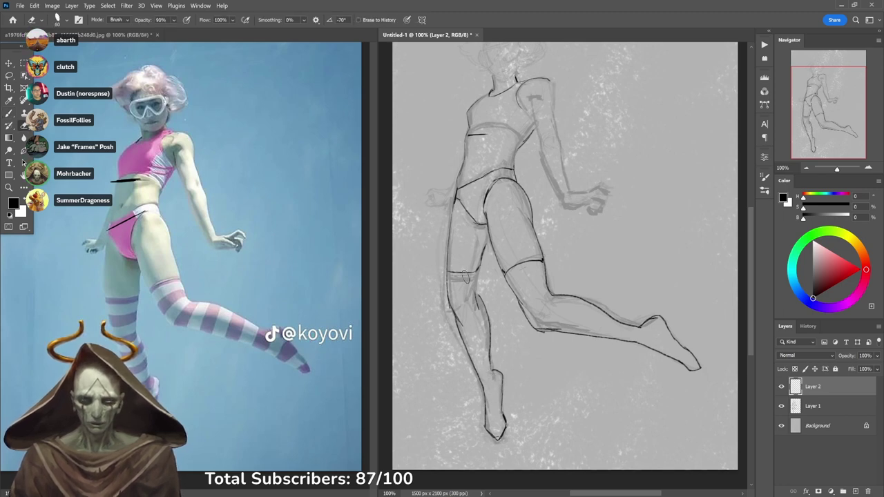
pyautogui.press('b')
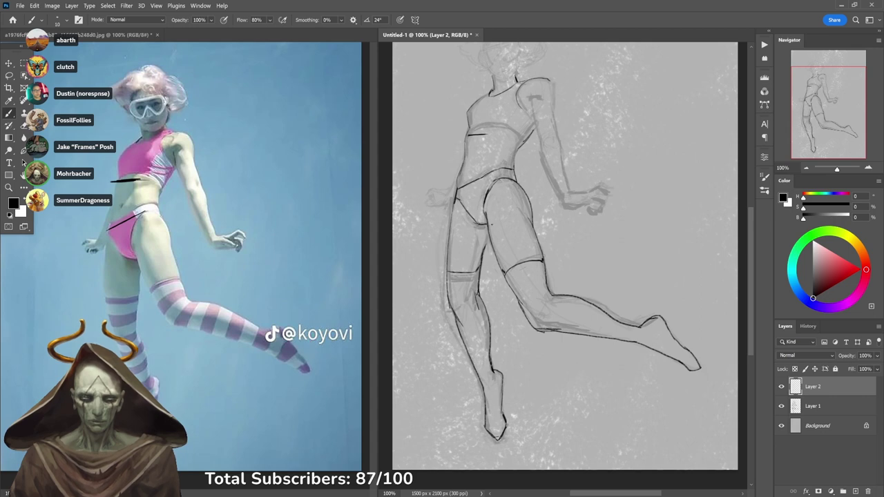
pyautogui.moveTo(488, 233); pyautogui.dragTo(482, 268)
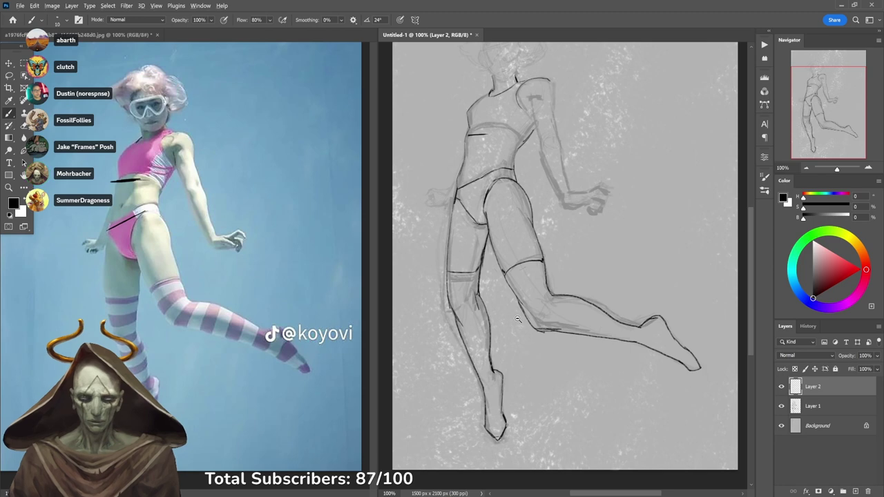
# Mark the straight leg's kneecap with a short curved stroke, undoing and retrying it.
pyautogui.hotkey('ctrl', '-')
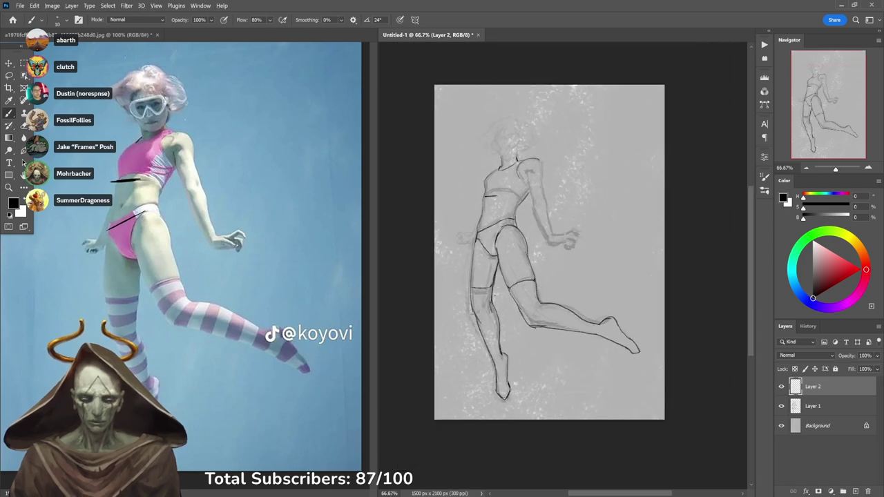
pyautogui.hotkey('ctrl', '+')
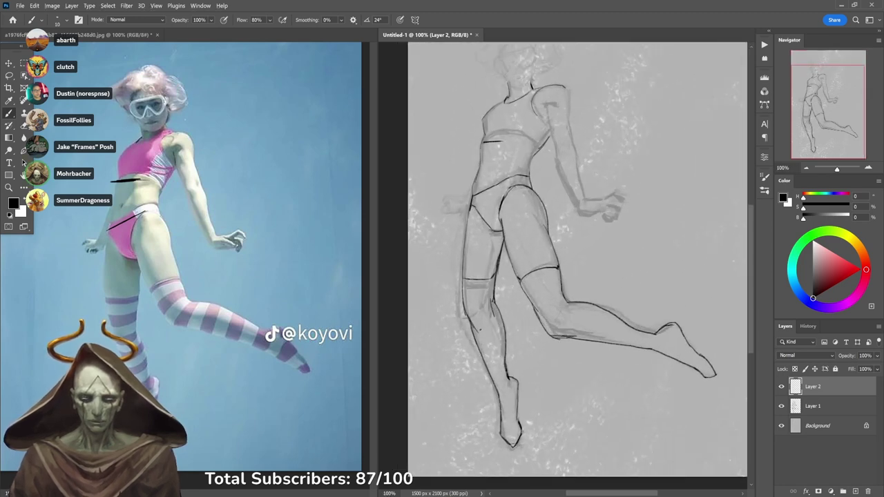
pyautogui.moveTo(486, 309)
pyautogui.mouseDown()
pyautogui.moveTo(484, 322)
pyautogui.moveTo(480, 310)
pyautogui.mouseUp()
pyautogui.hotkey('ctrl', 'z')
pyautogui.hotkey('ctrl', 'z')
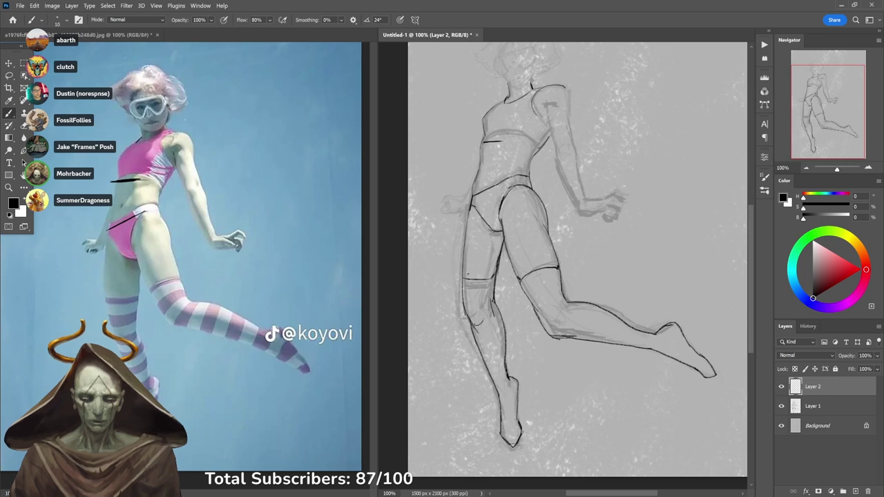
# Restate the straight leg's outer contour from lower thigh to knee, trim its outer edge with the Eraser, and add a short knee stroke.
pyautogui.moveTo(464, 259); pyautogui.dragTo(472, 321)
pyautogui.press('e')
pyautogui.moveTo(460, 290); pyautogui.dragTo(468, 323)
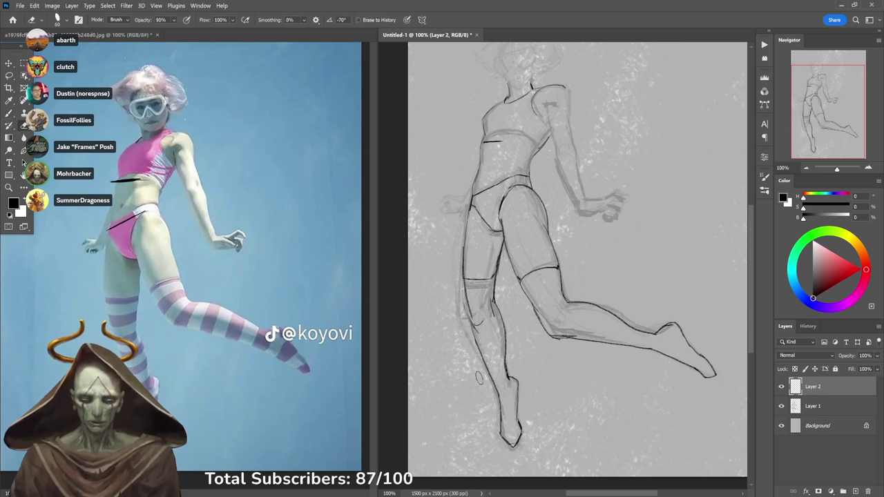
pyautogui.press('b')
pyautogui.moveTo(470, 313); pyautogui.dragTo(477, 333)
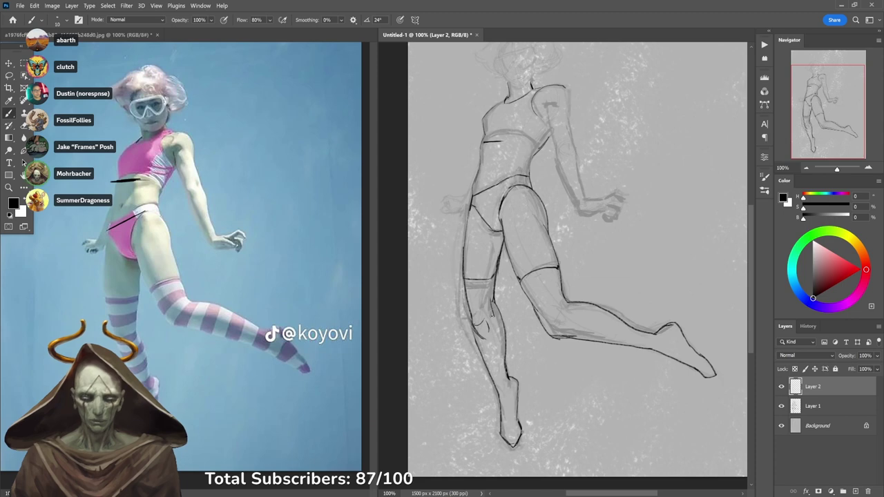
# Reinforce the straight leg's inner contour at the sock band, behind the knee and along the upper calf, and switch to the Eraser for cleanup.
pyautogui.moveTo(496, 282)
pyautogui.mouseDown()
pyautogui.moveTo(494, 316)
pyautogui.moveTo(498, 269)
pyautogui.mouseUp()
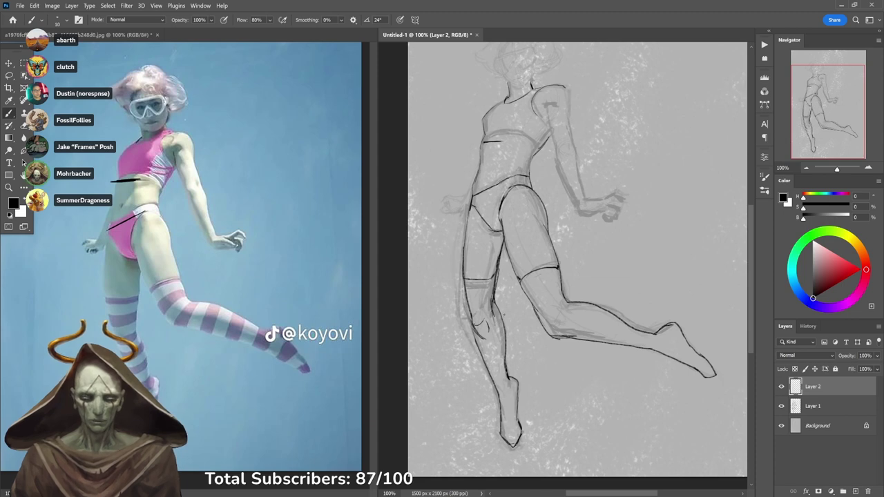
pyautogui.moveTo(495, 306); pyautogui.dragTo(509, 343)
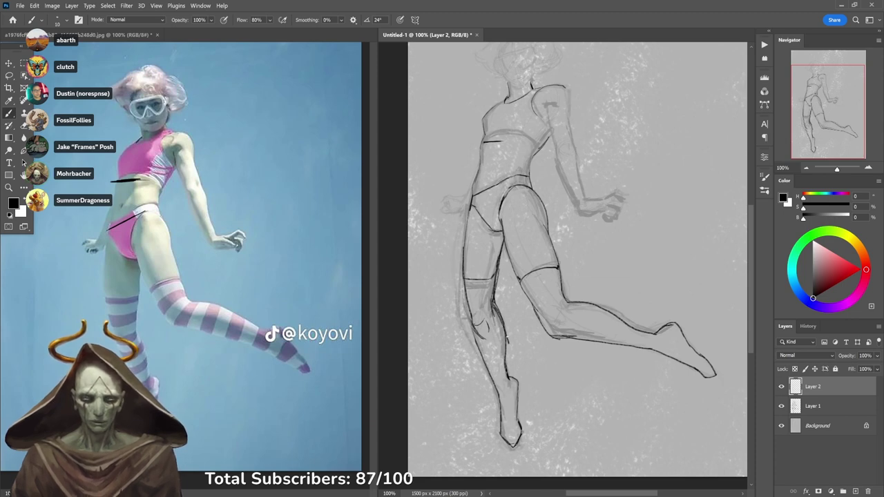
pyautogui.press('e')
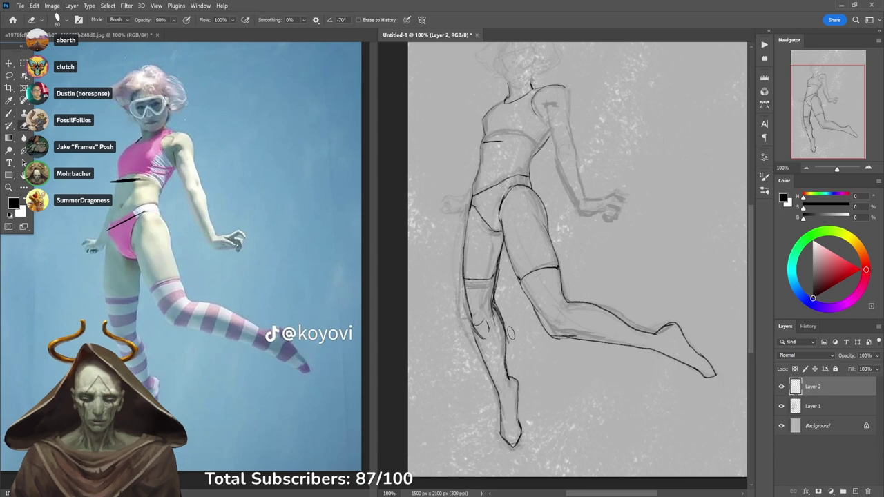
# Erase the rough marks near the straight leg's thigh and redraw the stocking's lower cuff line across it.
pyautogui.moveTo(499, 308)
pyautogui.mouseDown()
pyautogui.moveTo(501, 276)
pyautogui.moveTo(489, 280)
pyautogui.moveTo(481, 268)
pyautogui.moveTo(472, 288)
pyautogui.mouseUp()
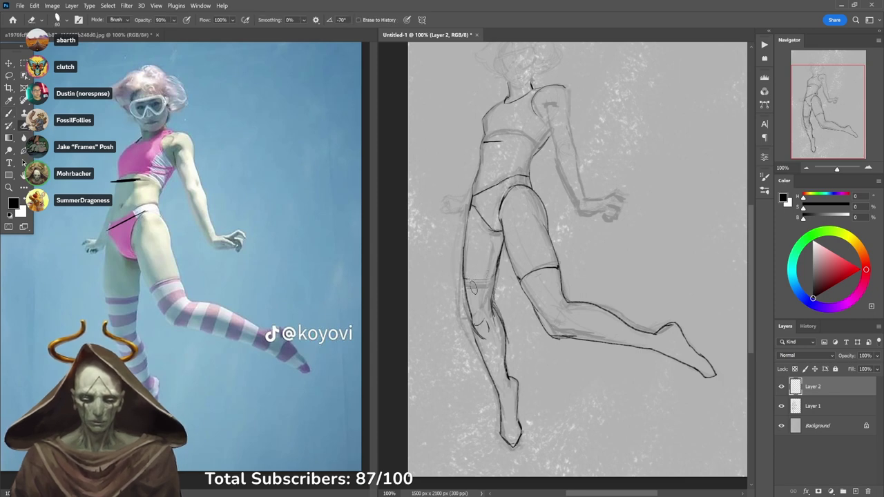
pyautogui.press('b')
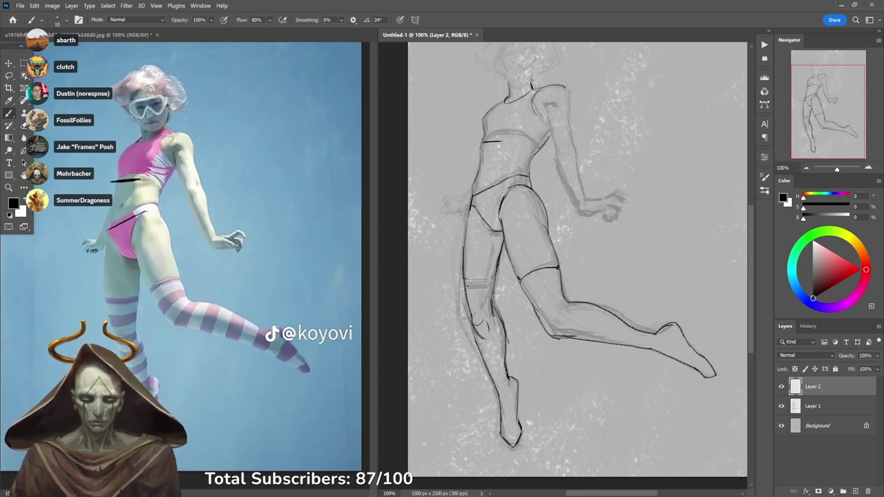
pyautogui.moveTo(467, 288); pyautogui.dragTo(492, 286)
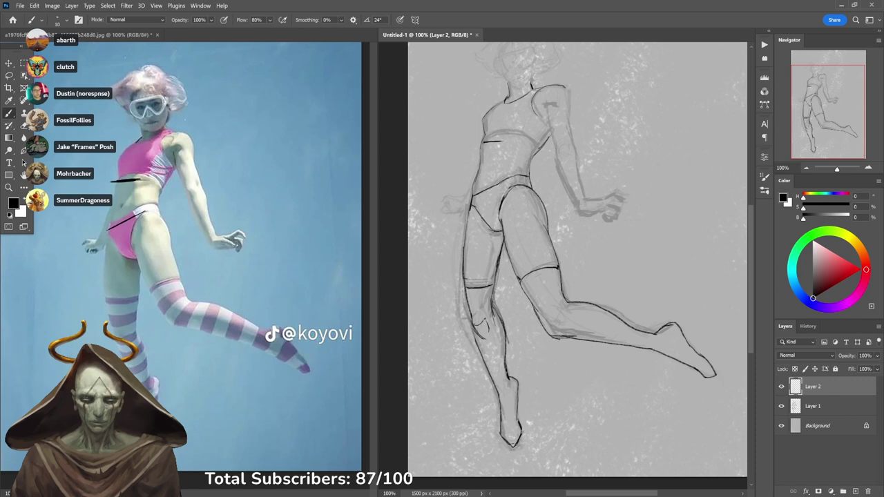
# Clean up the knee marks on the straight leg and redraw the short kneecap strokes.
pyautogui.press('e')
pyautogui.moveTo(479, 317); pyautogui.dragTo(487, 327)
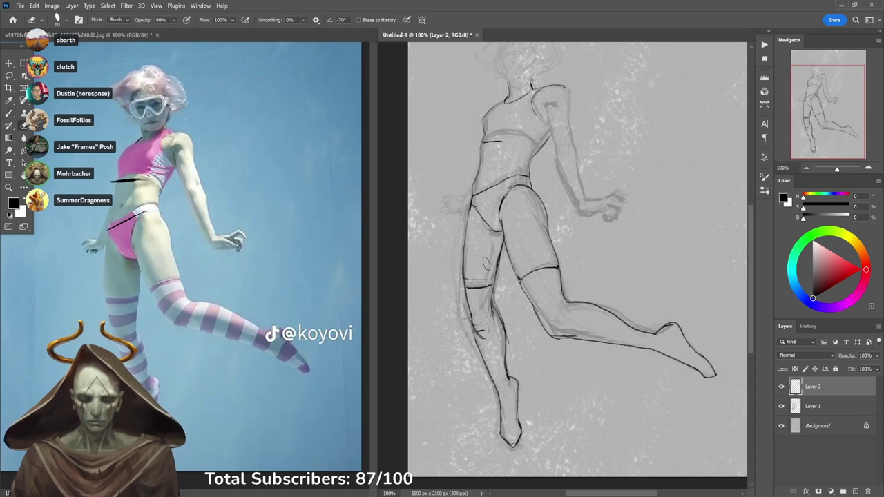
pyautogui.click(137, 297)
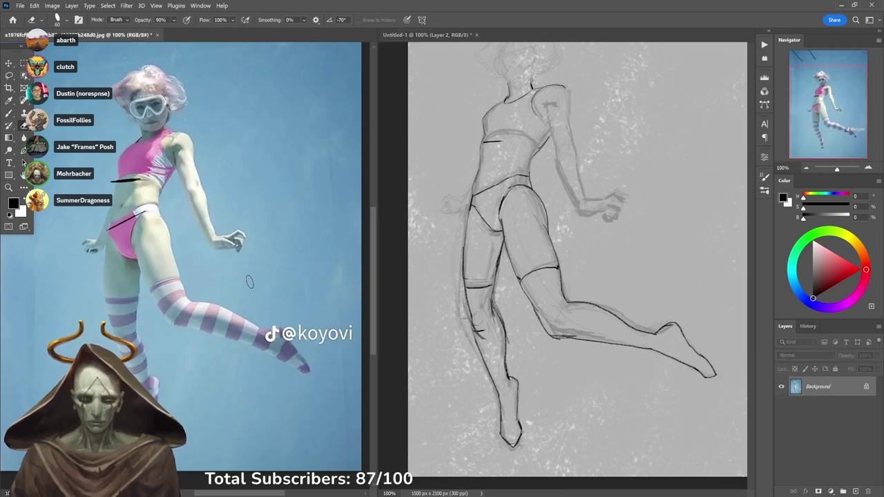
pyautogui.press('b')
pyautogui.click(426, 242)
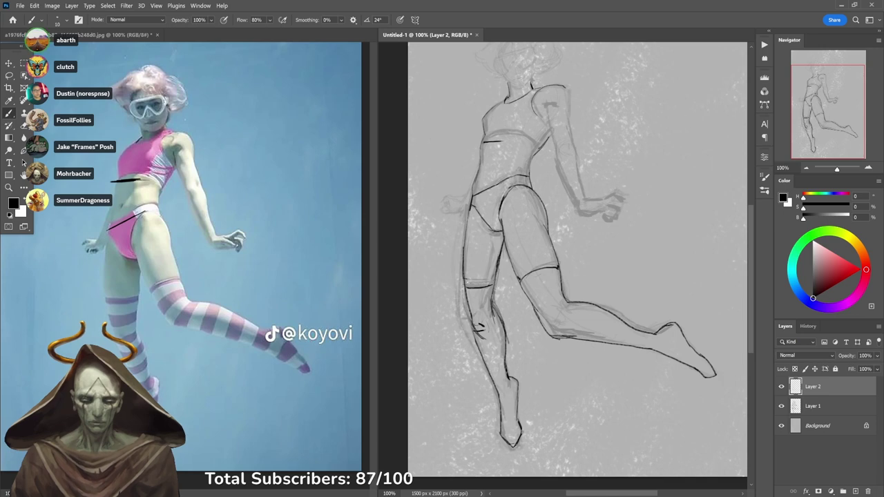
# Add a second line above the straight leg's stocking cuff and darken the band between the two lines.
pyautogui.moveTo(466, 281)
pyautogui.mouseDown()
pyautogui.moveTo(491, 279)
pyautogui.moveTo(474, 283)
pyautogui.mouseUp()
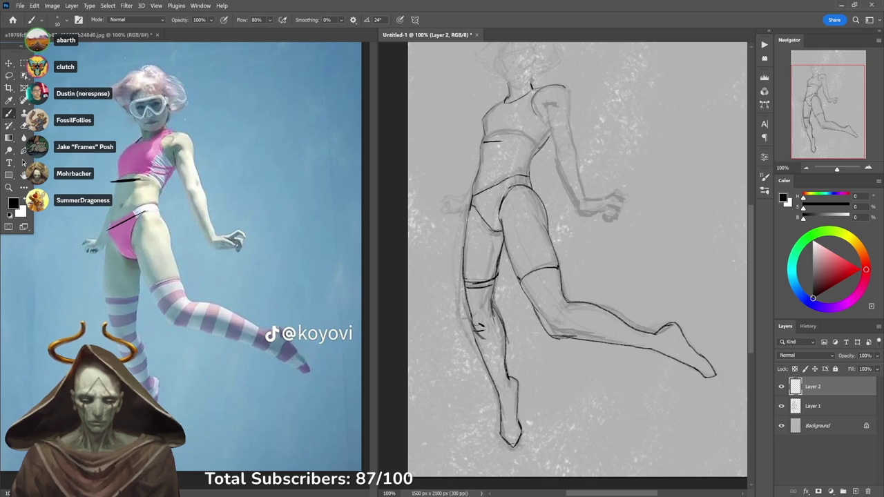
pyautogui.press('e')
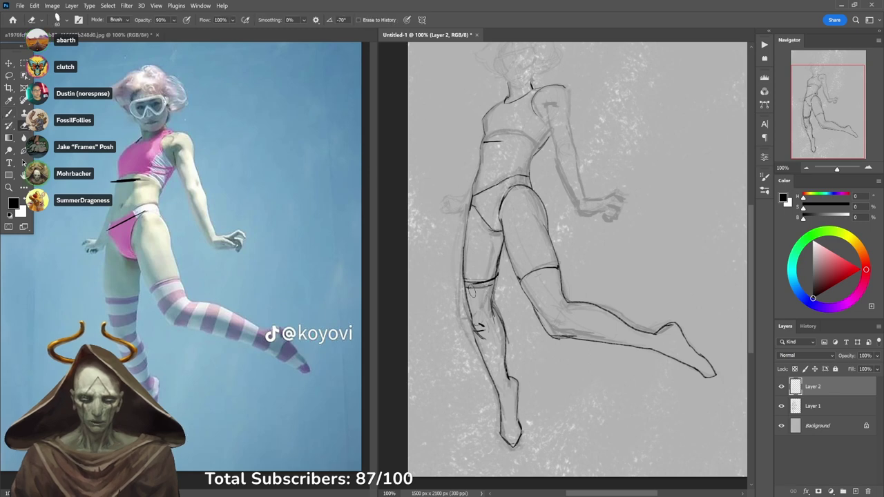
pyautogui.click(220, 300)
pyautogui.press('b')
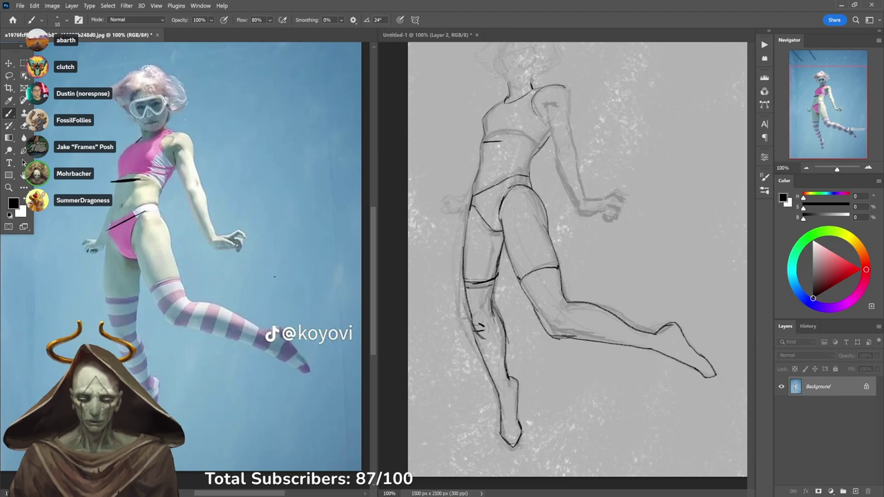
pyautogui.click(473, 286)
pyautogui.moveTo(470, 281); pyautogui.dragTo(492, 280)
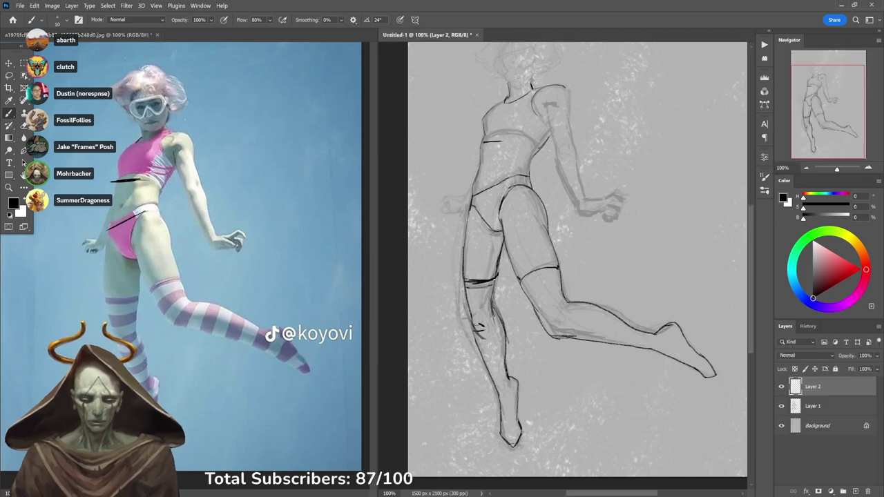
# Draw a second, parallel cuff line across the thigh of the bent leg's stocking.
pyautogui.press('e')
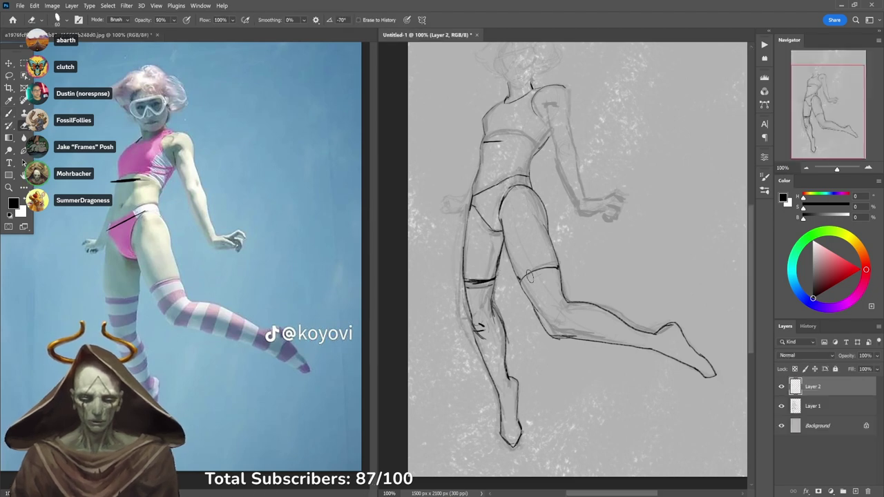
pyautogui.press('b')
pyautogui.moveTo(520, 281)
pyautogui.mouseDown()
pyautogui.moveTo(550, 266)
pyautogui.moveTo(567, 271)
pyautogui.moveTo(549, 265)
pyautogui.moveTo(526, 274)
pyautogui.moveTo(558, 265)
pyautogui.mouseUp()
pyautogui.hotkey('ctrl', 'z')
pyautogui.hotkey('ctrl', 'z')
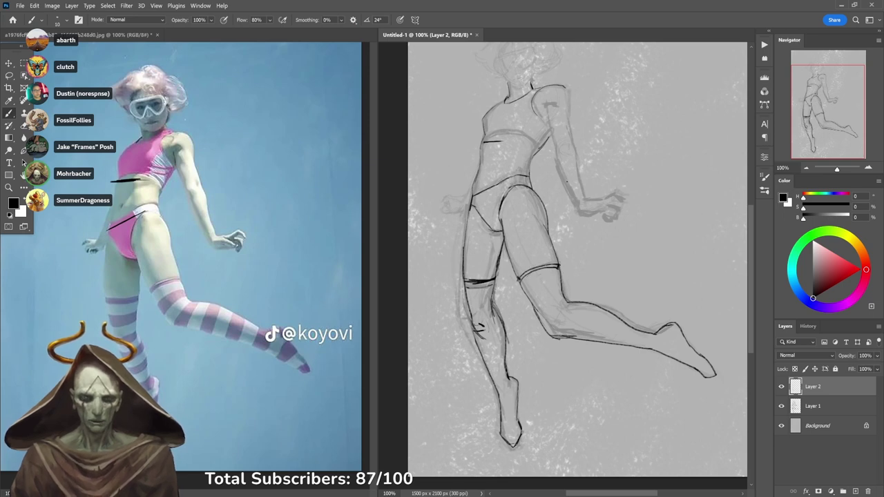
# Undo the stray black stroke beneath the top on the reference photo and return to the sketch document.
pyautogui.click(318, 174)
pyautogui.hotkey('ctrl', 'z')
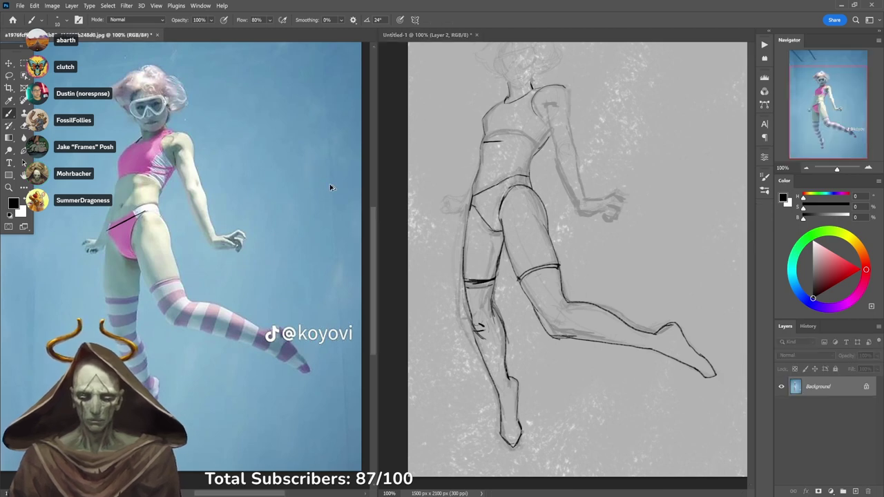
pyautogui.click(515, 148)
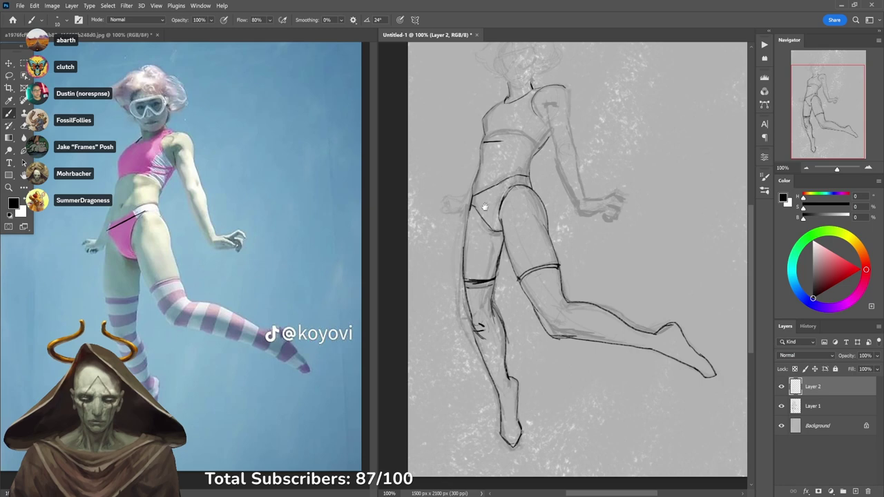
# Erase the stray line below the chest and ink the crop top's lower hem around the torso.
pyautogui.moveTo(485, 207); pyautogui.dragTo(504, 240)
pyautogui.press('e')
pyautogui.moveTo(511, 185); pyautogui.dragTo(523, 180)
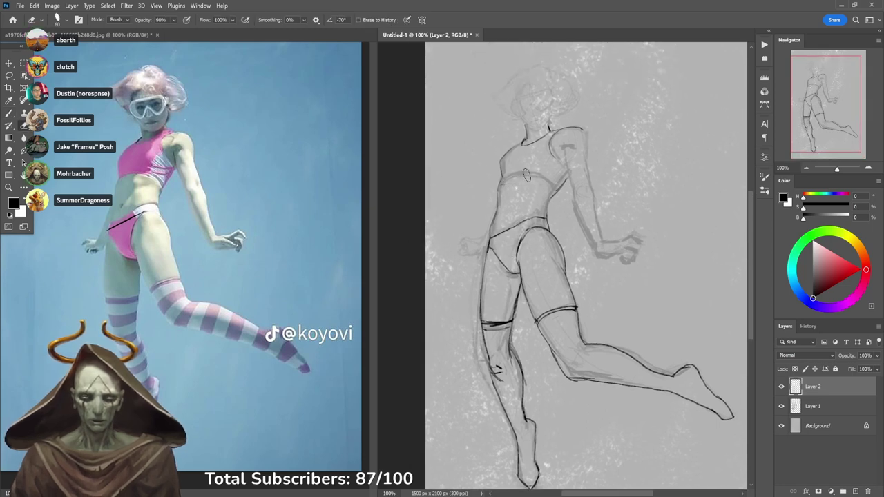
pyautogui.press('b')
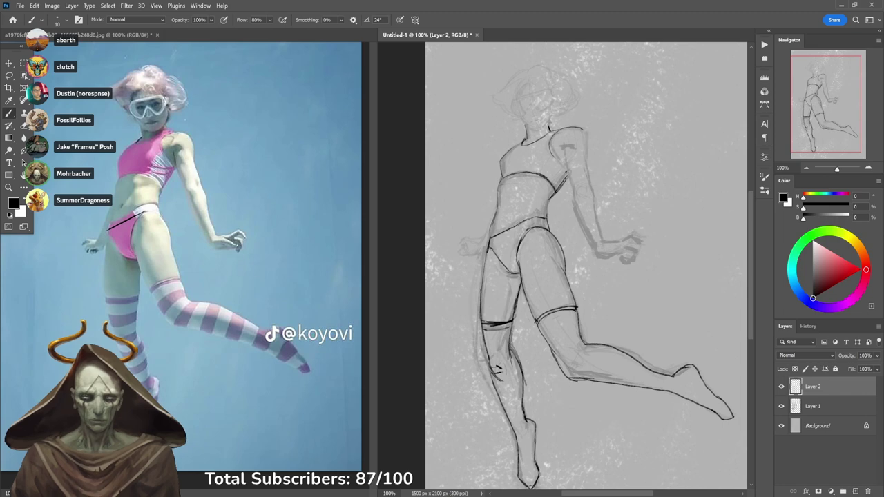
pyautogui.press('e')
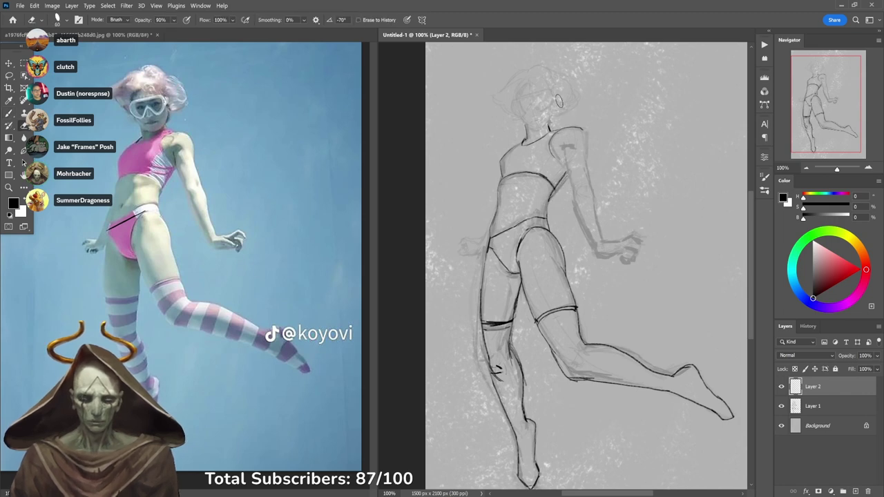
# Dismiss the Steam sign-in window and ink the shoulder, upper arm, forearm and hand of the outstretched arm.
pyautogui.press('b')
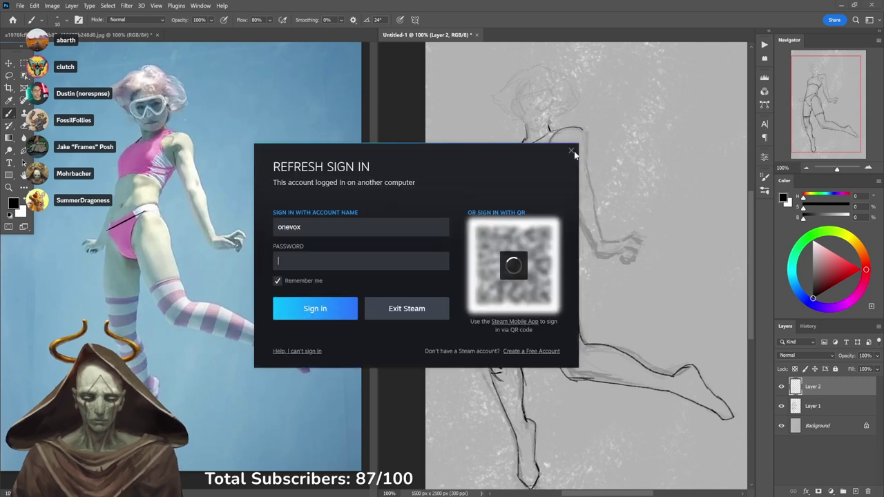
pyautogui.click(572, 148)
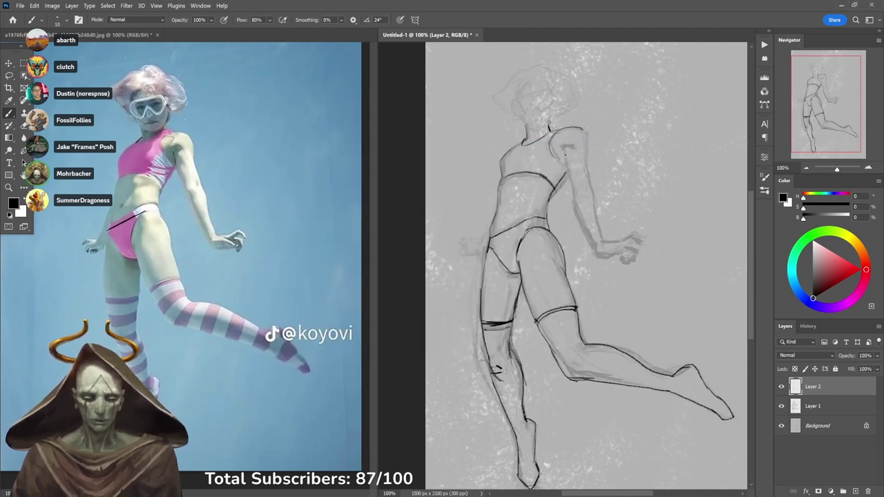
pyautogui.moveTo(565, 145); pyautogui.dragTo(571, 185)
pyautogui.moveTo(584, 149); pyautogui.dragTo(590, 185)
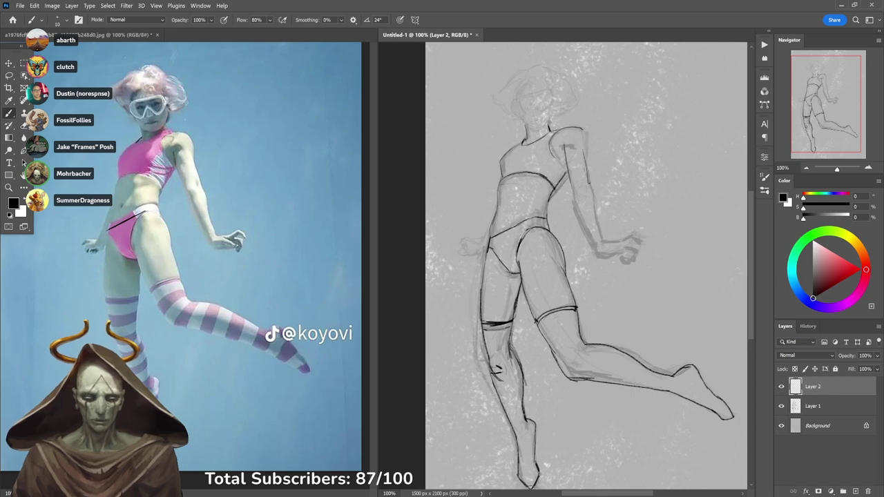
pyautogui.hotkey('ctrl', 'z')
pyautogui.moveTo(582, 149); pyautogui.dragTo(589, 185)
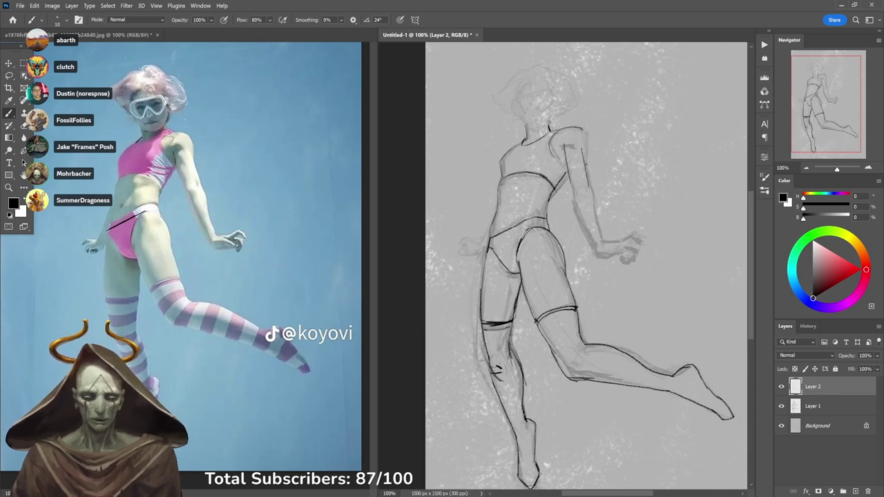
pyautogui.moveTo(585, 137); pyautogui.dragTo(587, 160)
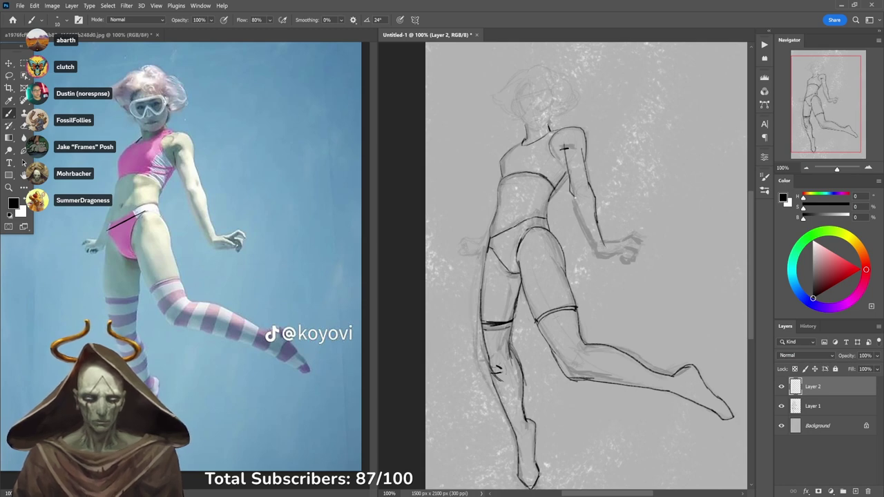
pyautogui.moveTo(577, 217); pyautogui.dragTo(595, 253)
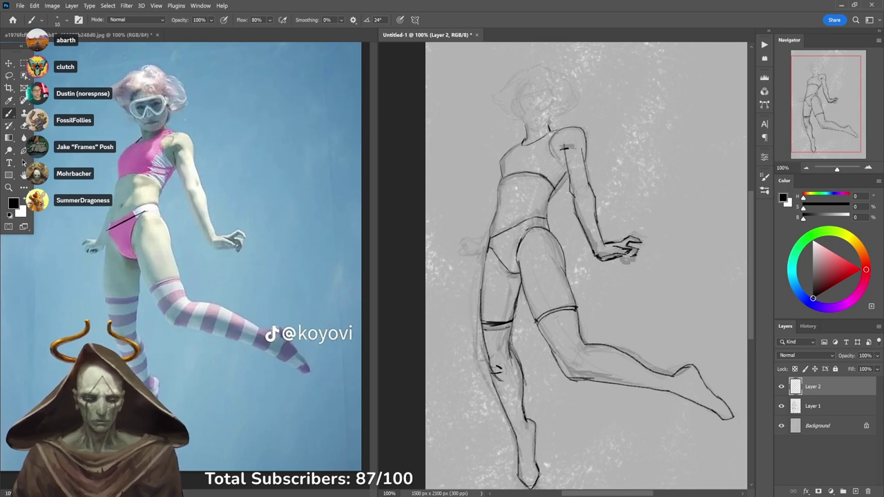
# Ink the jaw, face outline and the flared bob hair on both sides of the head.
pyautogui.moveTo(546, 118); pyautogui.dragTo(549, 148)
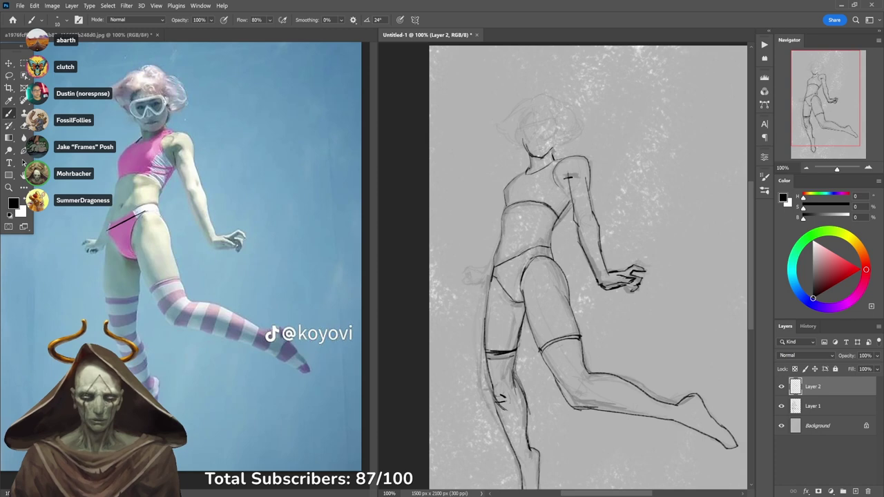
pyautogui.moveTo(527, 144); pyautogui.dragTo(522, 110)
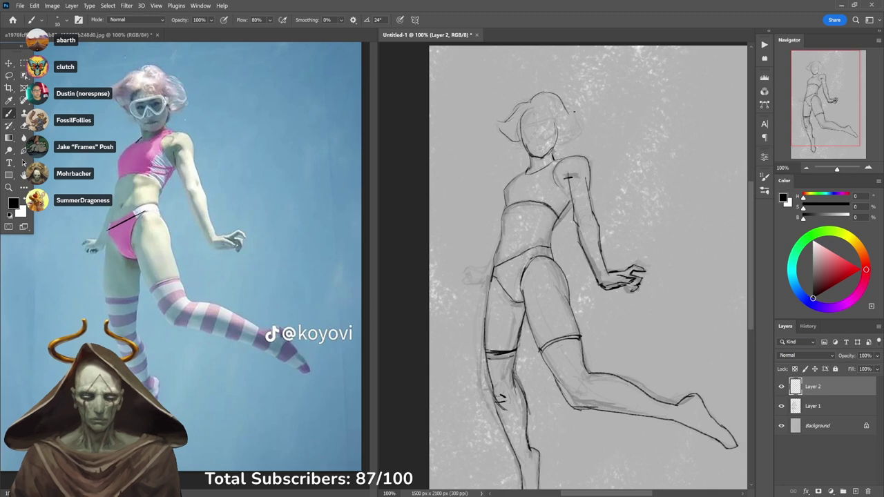
pyautogui.moveTo(562, 104)
pyautogui.mouseDown()
pyautogui.moveTo(572, 130)
pyautogui.moveTo(586, 128)
pyautogui.mouseUp()
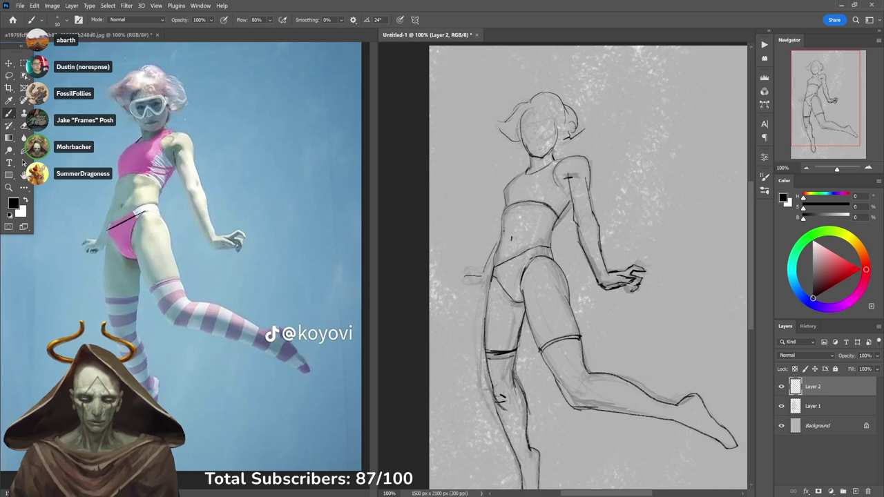
# Ink the far arm from the waist down and its hand beside the hip, undoing and redrawing the arm line.
pyautogui.moveTo(501, 228); pyautogui.dragTo(485, 278)
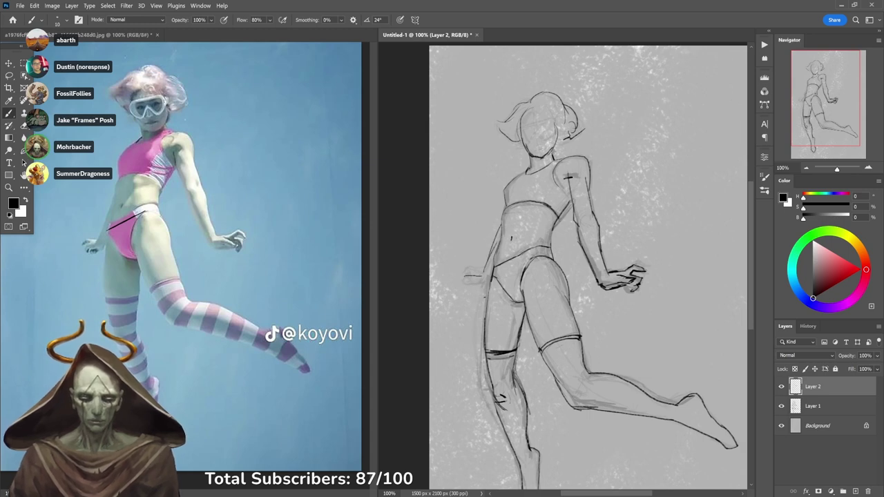
pyautogui.hotkey('ctrl', 'z')
pyautogui.hotkey('ctrl', 'z')
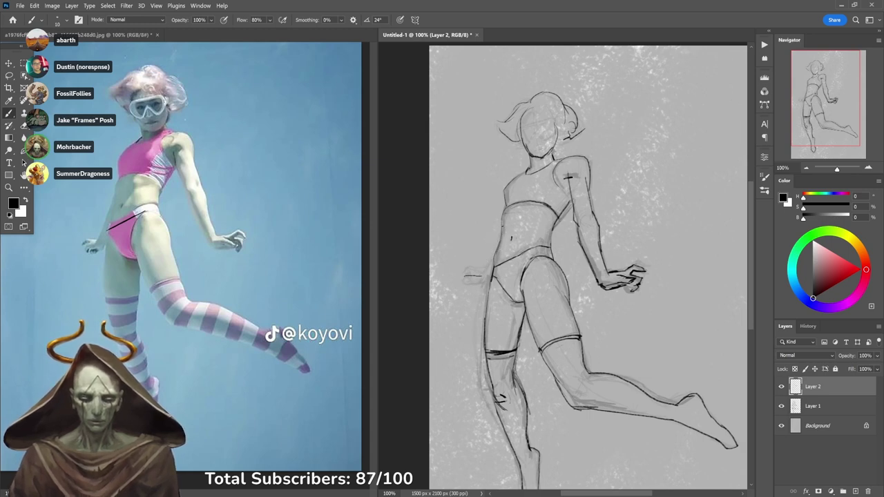
pyautogui.moveTo(501, 227); pyautogui.dragTo(485, 272)
pyautogui.hotkey('ctrl', 'z')
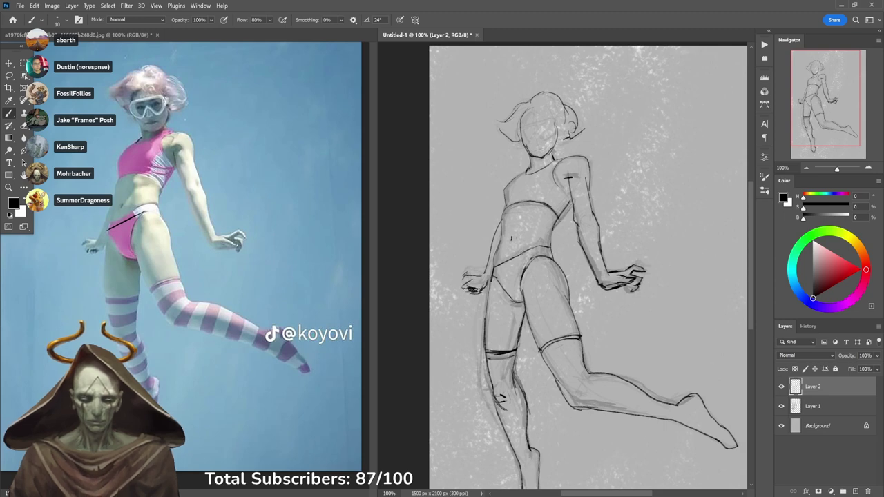
pyautogui.scroll(-5, 536, 314)
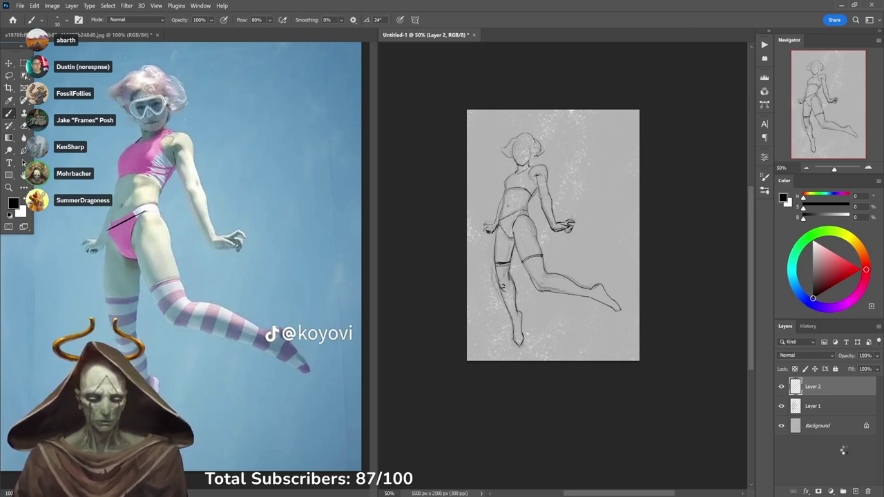
pyautogui.hotkey('ctrl', 'shift', 'e')
pyautogui.hotkey('ctrl', 'z')
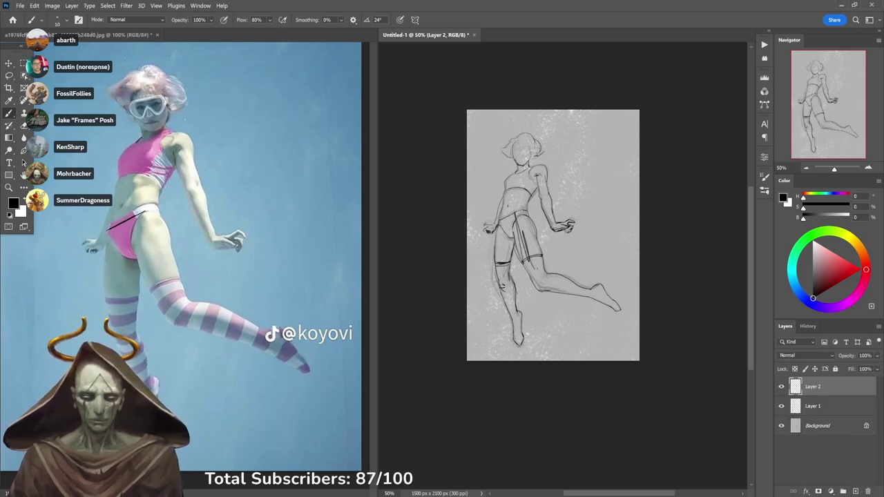
# Switch the brush to a soft round preset with size 125 and 10% flow.
pyautogui.hotkey('ctrl', '+')
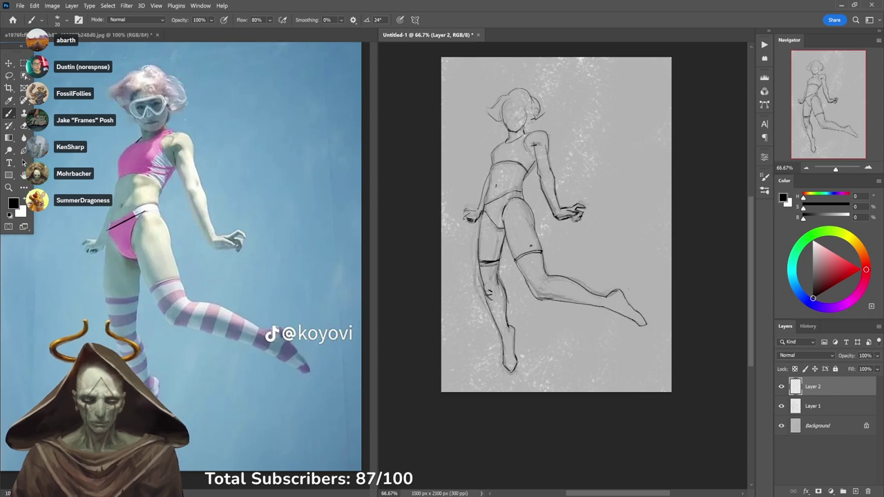
pyautogui.press(']')
pyautogui.press(']')
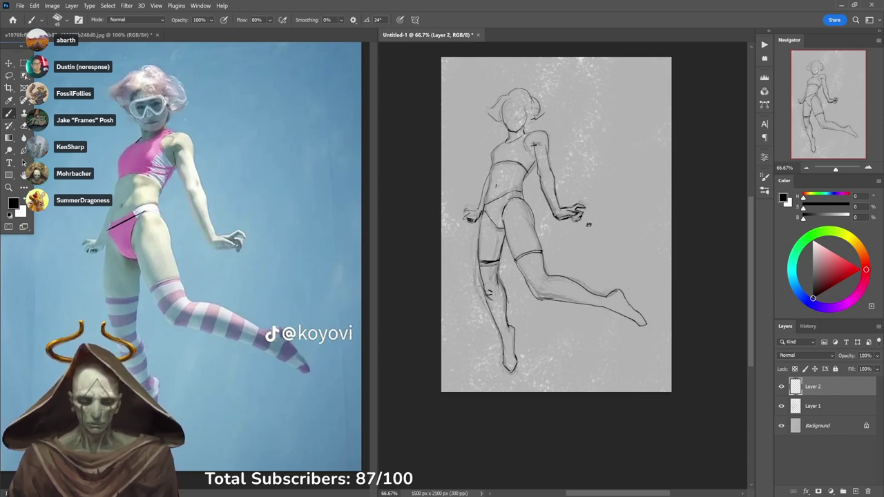
pyautogui.press('l')
pyautogui.rightClick(595, 187)
pyautogui.click(577, 183)
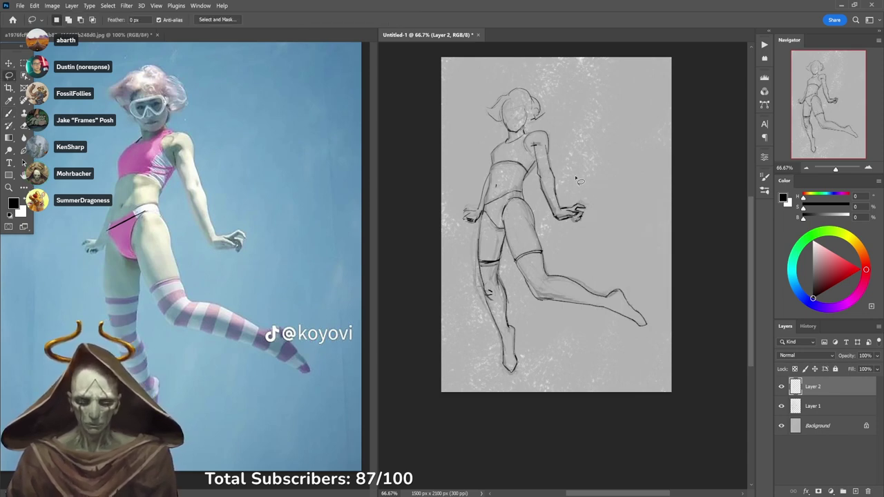
pyautogui.press('b')
pyautogui.rightClick(589, 145)
pyautogui.click(557, 297)
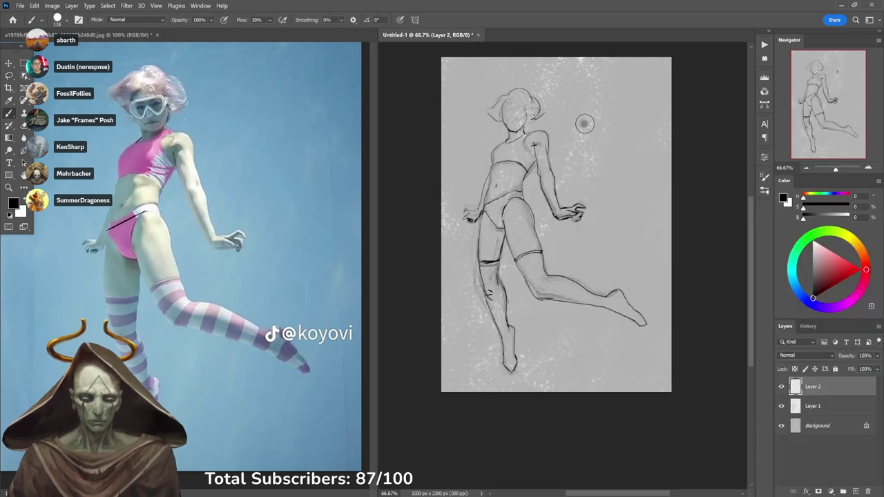
pyautogui.click(588, 135)
pyautogui.moveTo(495, 216); pyautogui.dragTo(489, 273)
pyautogui.hotkey('ctrl', 'z')
pyautogui.press('3')
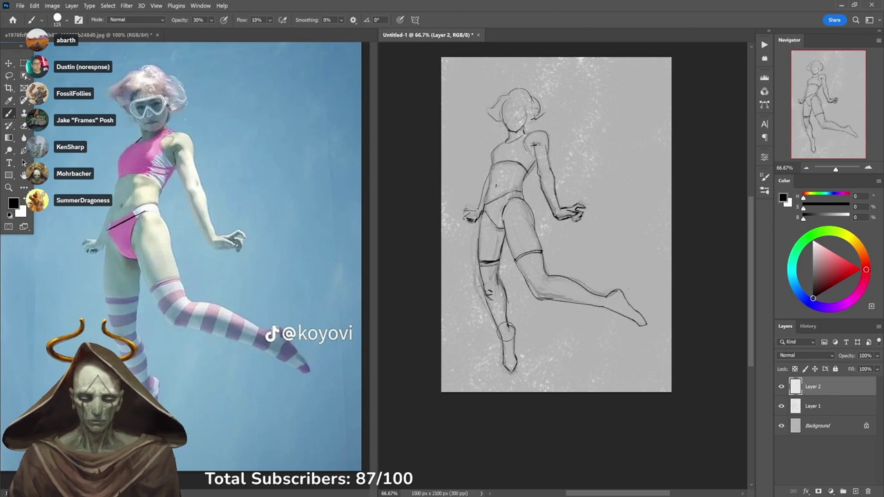
# Set the foreground colour to mid-grey 6b6b6b and the brush opacity to 100%, undoing a test dab on the standing foot.
pyautogui.click(13, 203)
pyautogui.moveTo(515, 145); pyautogui.dragTo(382, 192)
pyautogui.click(615, 116)
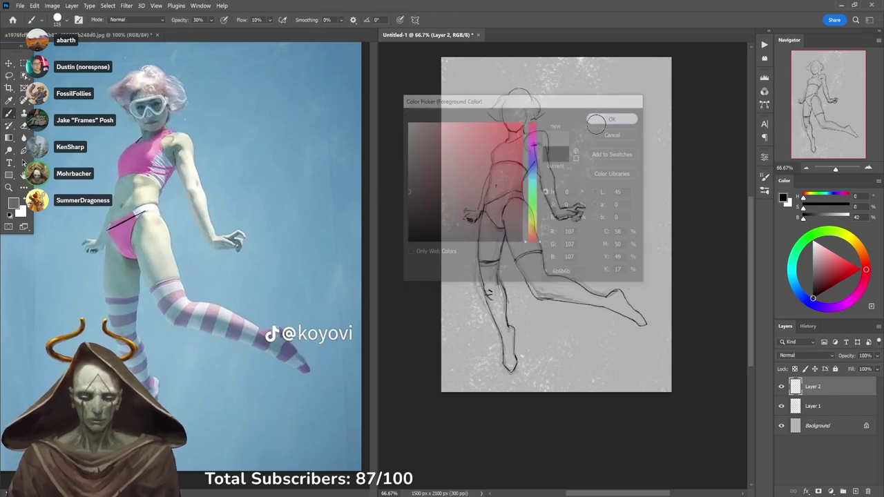
pyautogui.scroll(1, 504, 336)
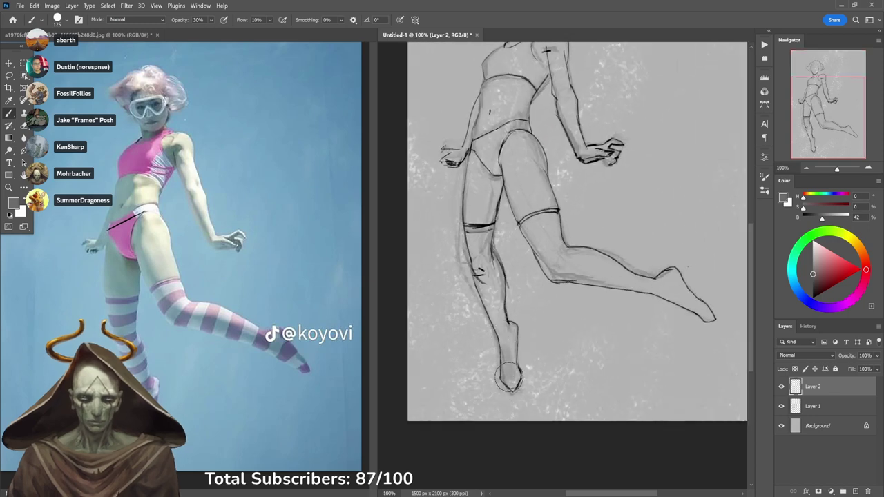
pyautogui.press('0')
pyautogui.moveTo(513, 384)
pyautogui.mouseDown()
pyautogui.moveTo(509, 377)
pyautogui.moveTo(513, 385)
pyautogui.mouseUp()
pyautogui.hotkey('ctrl', 'z')
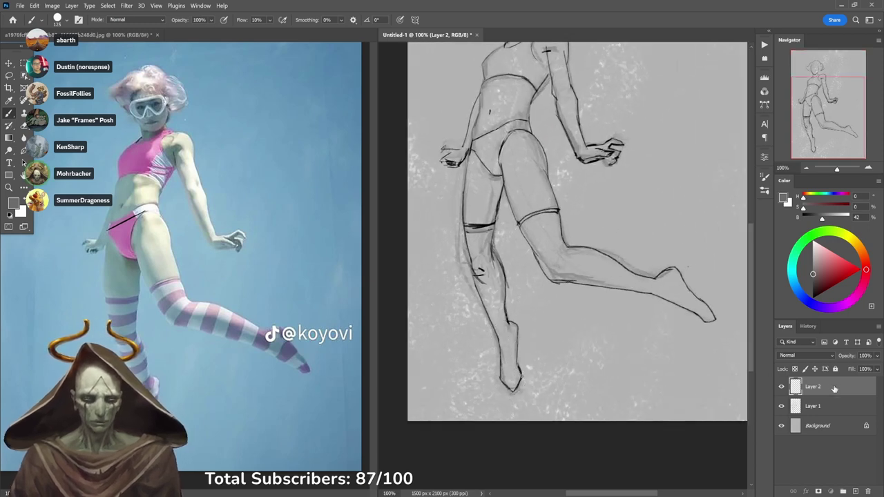
# Move Layer 2 beneath the Layer 1 line art and reduce the brush size to 70.
pyautogui.moveTo(831, 393); pyautogui.dragTo(829, 413)
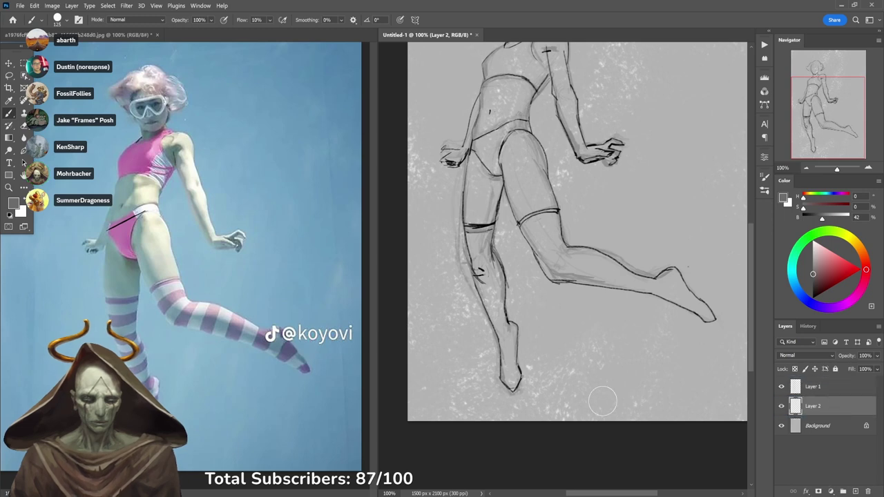
pyautogui.press('[')
pyautogui.press('[')
pyautogui.press('[')
pyautogui.press('[')
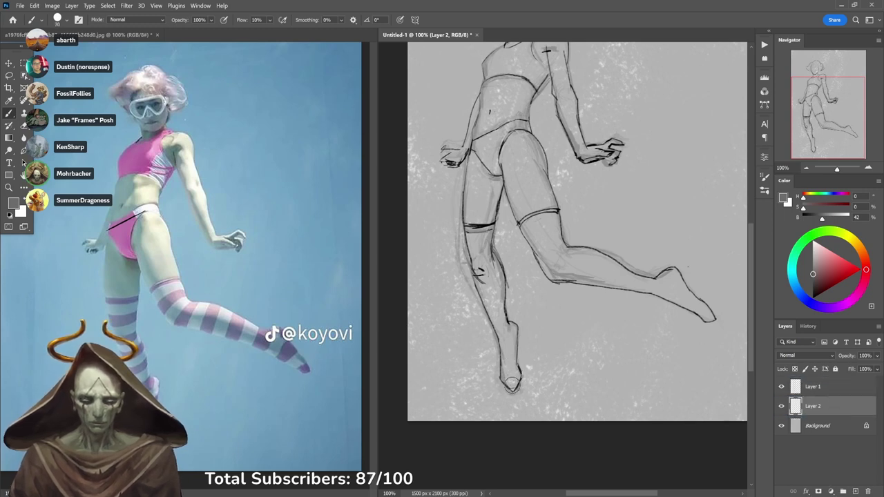
# Block in both legs, the hips and the lower belly with flat grey on Layer 2, staying inside the outlines.
pyautogui.moveTo(513, 386)
pyautogui.mouseDown()
pyautogui.moveTo(512, 331)
pyautogui.moveTo(508, 377)
pyautogui.moveTo(509, 337)
pyautogui.moveTo(486, 293)
pyautogui.moveTo(494, 311)
pyautogui.moveTo(496, 282)
pyautogui.moveTo(496, 293)
pyautogui.moveTo(488, 276)
pyautogui.moveTo(488, 292)
pyautogui.moveTo(469, 203)
pyautogui.moveTo(478, 148)
pyautogui.moveTo(475, 222)
pyautogui.moveTo(491, 282)
pyautogui.moveTo(484, 222)
pyautogui.moveTo(504, 164)
pyautogui.moveTo(487, 164)
pyautogui.moveTo(488, 145)
pyautogui.moveTo(475, 171)
pyautogui.mouseUp()
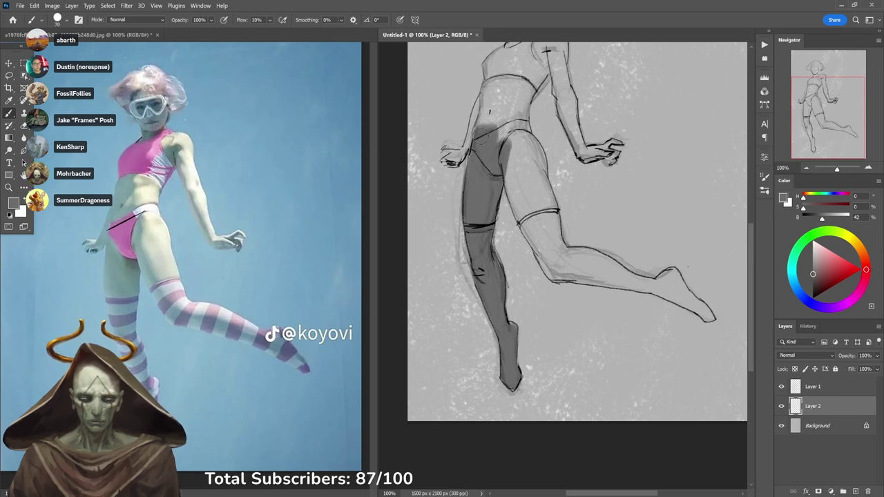
pyautogui.moveTo(483, 93)
pyautogui.mouseDown()
pyautogui.moveTo(512, 183)
pyautogui.moveTo(545, 252)
pyautogui.moveTo(536, 211)
pyautogui.mouseUp()
pyautogui.moveTo(539, 250)
pyautogui.mouseDown()
pyautogui.moveTo(547, 273)
pyautogui.moveTo(567, 278)
pyautogui.mouseUp()
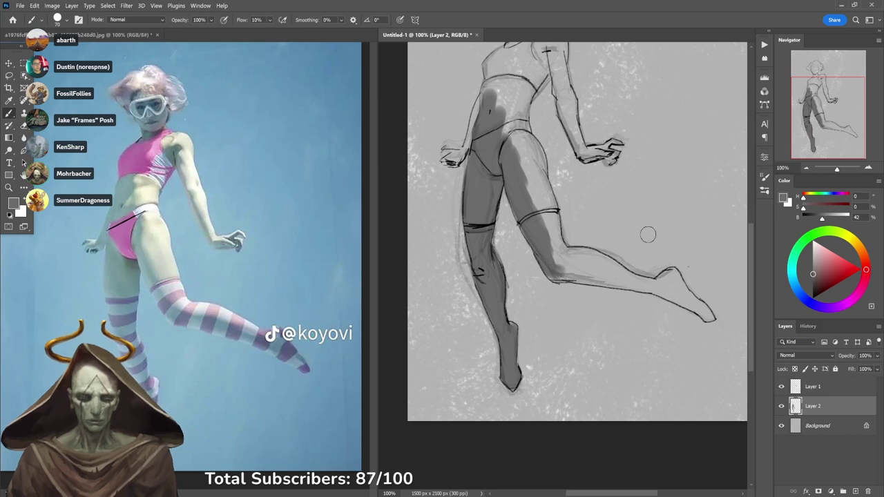
pyautogui.moveTo(655, 272)
pyautogui.mouseDown()
pyautogui.moveTo(663, 287)
pyautogui.moveTo(563, 266)
pyautogui.moveTo(595, 260)
pyautogui.moveTo(608, 268)
pyautogui.moveTo(599, 258)
pyautogui.moveTo(622, 282)
pyautogui.moveTo(592, 272)
pyautogui.moveTo(615, 287)
pyautogui.moveTo(674, 297)
pyautogui.moveTo(710, 319)
pyautogui.moveTo(677, 301)
pyautogui.moveTo(685, 296)
pyautogui.moveTo(671, 274)
pyautogui.moveTo(667, 297)
pyautogui.mouseUp()
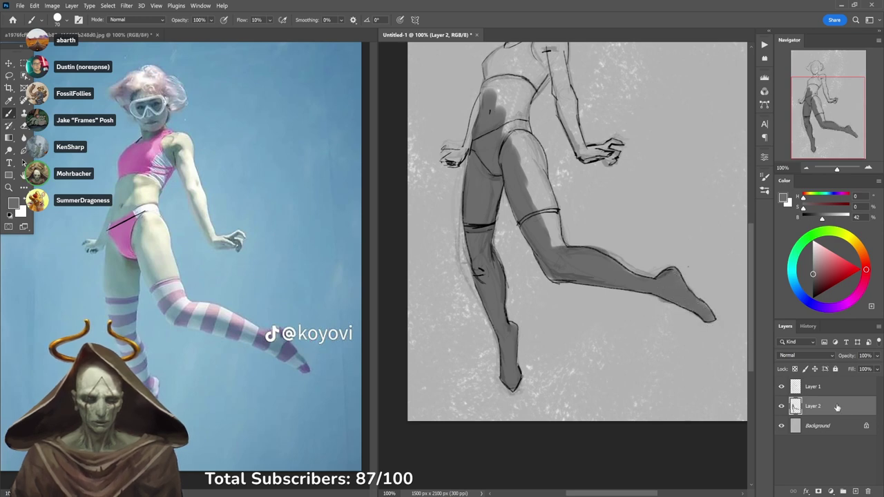
pyautogui.keyDown('ctrl'); pyautogui.click(799, 410); pyautogui.keyUp('ctrl')
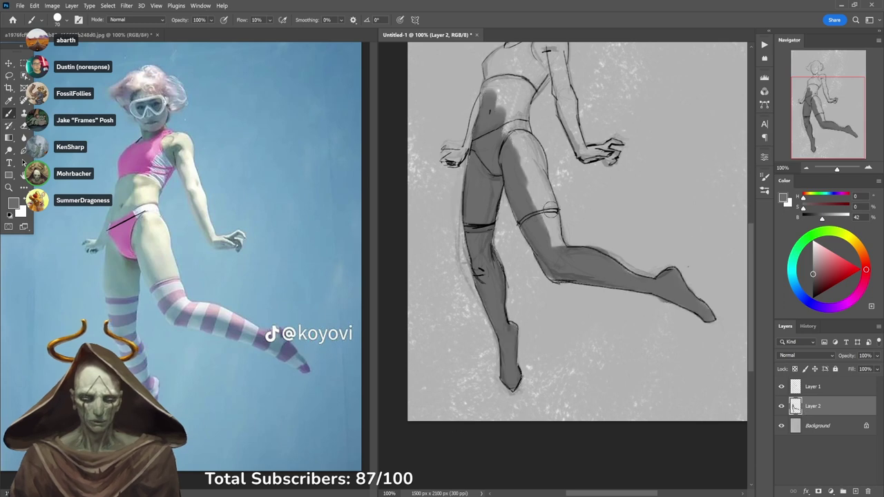
pyautogui.moveTo(547, 234)
pyautogui.mouseDown()
pyautogui.moveTo(558, 233)
pyautogui.moveTo(529, 177)
pyautogui.moveTo(537, 164)
pyautogui.moveTo(540, 172)
pyautogui.moveTo(537, 150)
pyautogui.moveTo(521, 135)
pyautogui.moveTo(510, 152)
pyautogui.moveTo(540, 250)
pyautogui.mouseUp()
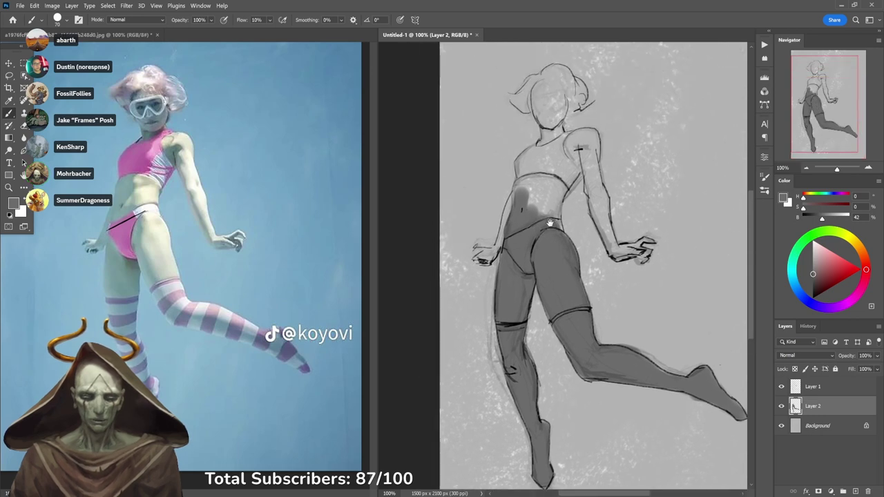
# Fill the rest of the torso, the far arm and its hand, and the outstretched arm down to the wrist with flat grey.
pyautogui.moveTo(475, 253)
pyautogui.mouseDown()
pyautogui.moveTo(510, 218)
pyautogui.moveTo(508, 225)
pyautogui.moveTo(522, 190)
pyautogui.moveTo(510, 202)
pyautogui.moveTo(528, 190)
pyautogui.moveTo(529, 225)
pyautogui.moveTo(544, 209)
pyautogui.moveTo(554, 237)
pyautogui.moveTo(557, 188)
pyautogui.moveTo(579, 168)
pyautogui.moveTo(573, 152)
pyautogui.moveTo(536, 197)
pyautogui.moveTo(528, 178)
pyautogui.moveTo(520, 195)
pyautogui.moveTo(521, 166)
pyautogui.moveTo(541, 144)
pyautogui.moveTo(584, 147)
pyautogui.mouseUp()
pyautogui.moveTo(599, 215)
pyautogui.mouseDown()
pyautogui.moveTo(587, 160)
pyautogui.moveTo(593, 138)
pyautogui.moveTo(597, 183)
pyautogui.moveTo(596, 138)
pyautogui.moveTo(552, 140)
pyautogui.mouseUp()
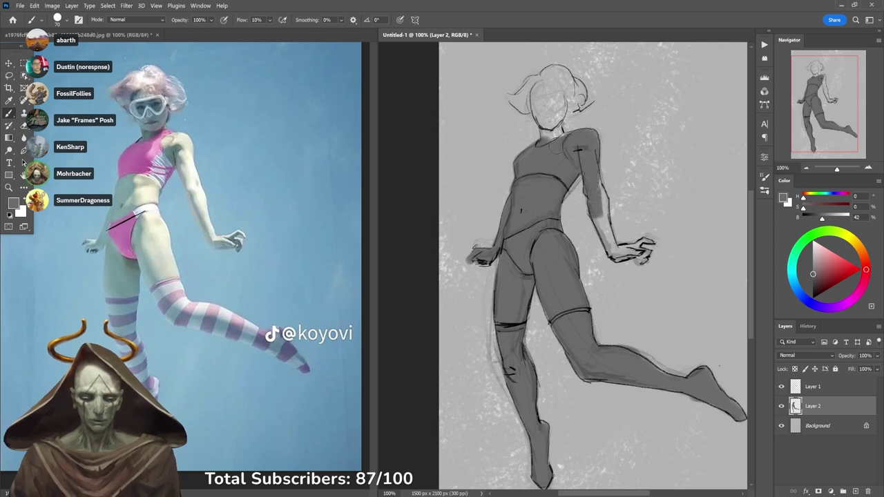
pyautogui.moveTo(592, 178); pyautogui.dragTo(625, 263)
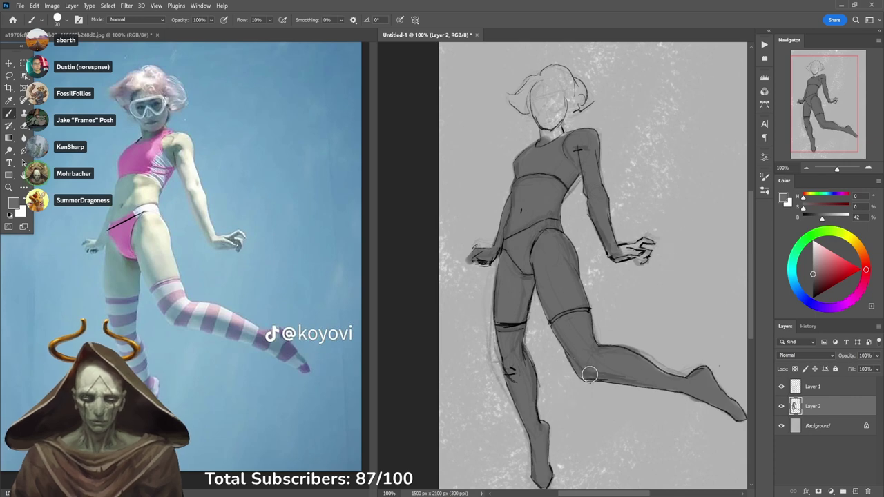
# Fill the outstretched hand, neck, face and bob hair with the same grey to complete the silhouette.
pyautogui.scroll(-1, 584, 397)
pyautogui.moveTo(617, 437); pyautogui.dragTo(603, 383)
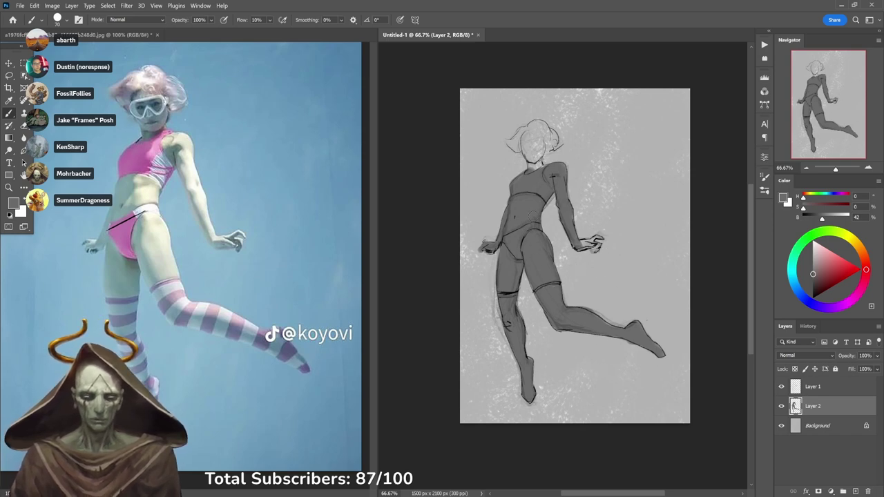
pyautogui.scroll(1, 556, 198)
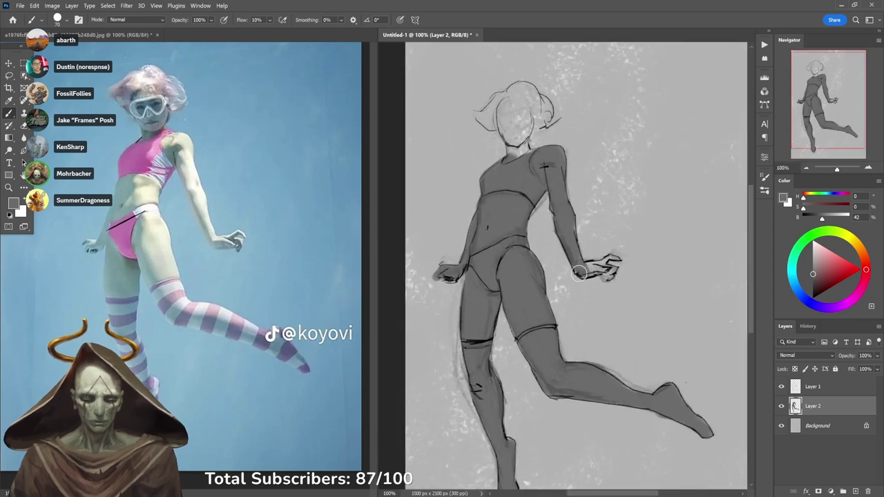
pyautogui.moveTo(579, 273)
pyautogui.mouseDown()
pyautogui.moveTo(608, 275)
pyautogui.moveTo(588, 268)
pyautogui.moveTo(615, 258)
pyautogui.mouseUp()
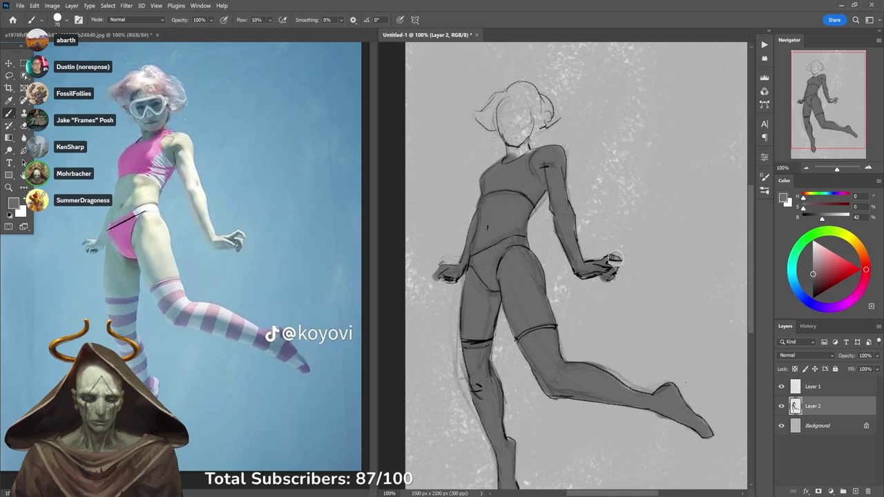
pyautogui.moveTo(529, 147)
pyautogui.mouseDown()
pyautogui.moveTo(505, 114)
pyautogui.moveTo(518, 135)
pyautogui.moveTo(528, 126)
pyautogui.moveTo(517, 134)
pyautogui.moveTo(502, 119)
pyautogui.moveTo(509, 124)
pyautogui.moveTo(492, 135)
pyautogui.moveTo(498, 126)
pyautogui.moveTo(483, 114)
pyautogui.moveTo(498, 105)
pyautogui.moveTo(476, 107)
pyautogui.moveTo(512, 104)
pyautogui.moveTo(519, 87)
pyautogui.moveTo(547, 106)
pyautogui.moveTo(546, 121)
pyautogui.moveTo(559, 116)
pyautogui.moveTo(544, 125)
pyautogui.moveTo(523, 118)
pyautogui.mouseUp()
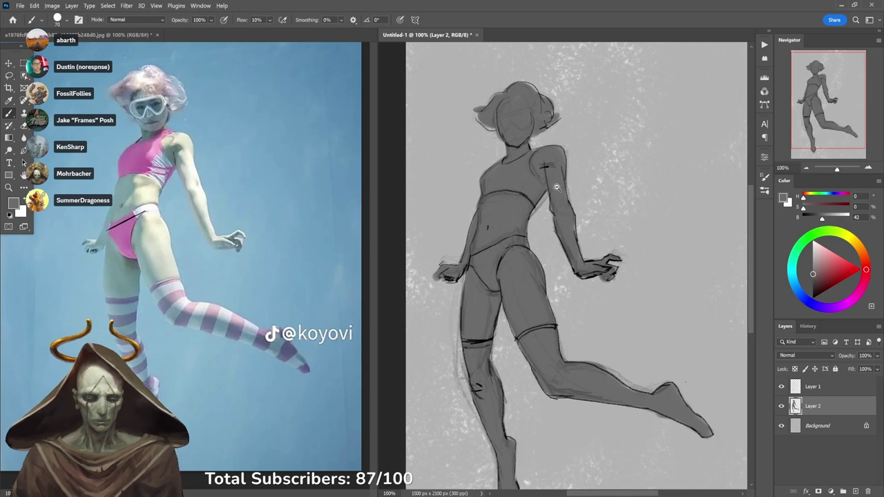
# Inspect the raised foot closely and toggle Layer 1 and Layer 2 visibility to check which layer holds the stray marks.
pyautogui.hotkey('ctrl', '-')
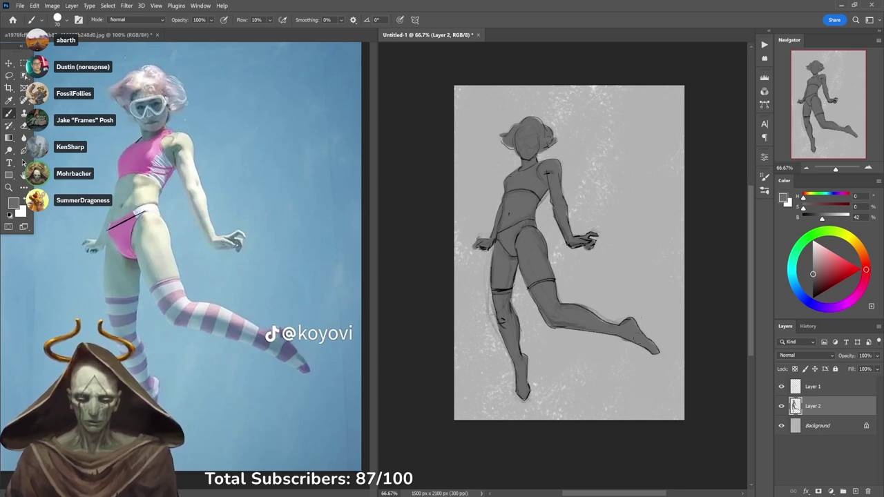
pyautogui.press('e')
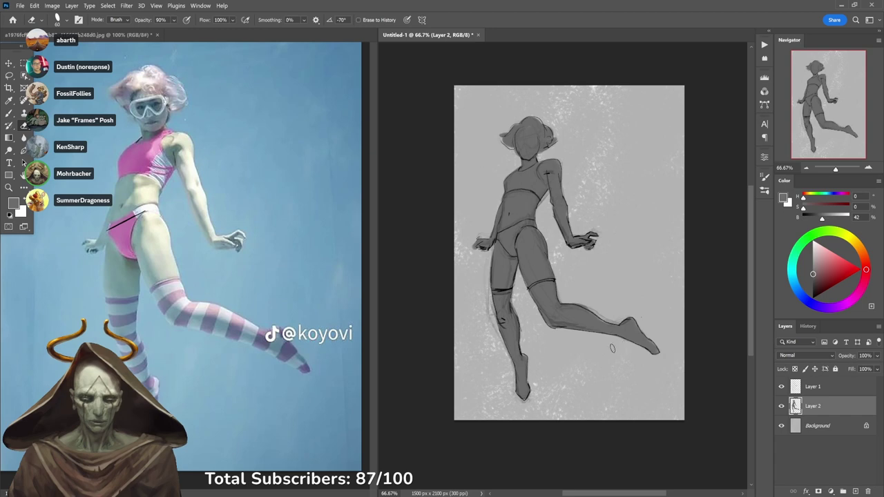
pyautogui.click(805, 387)
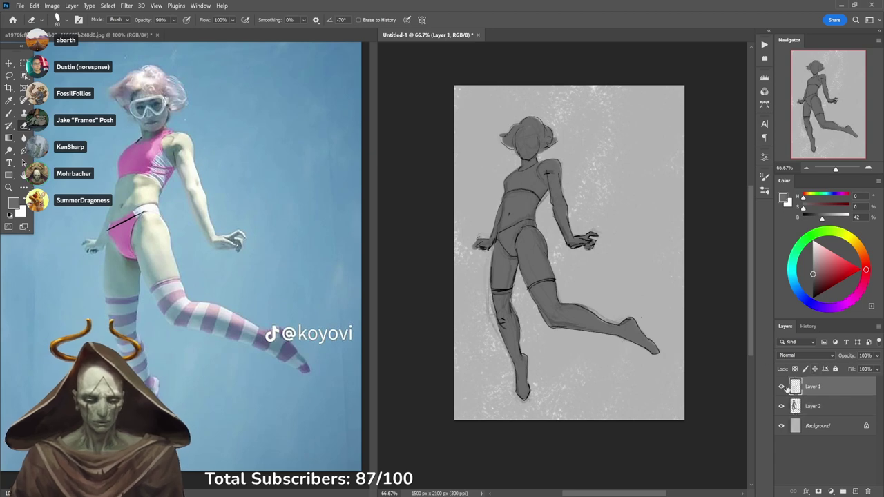
pyautogui.click(782, 387)
pyautogui.click(782, 387)
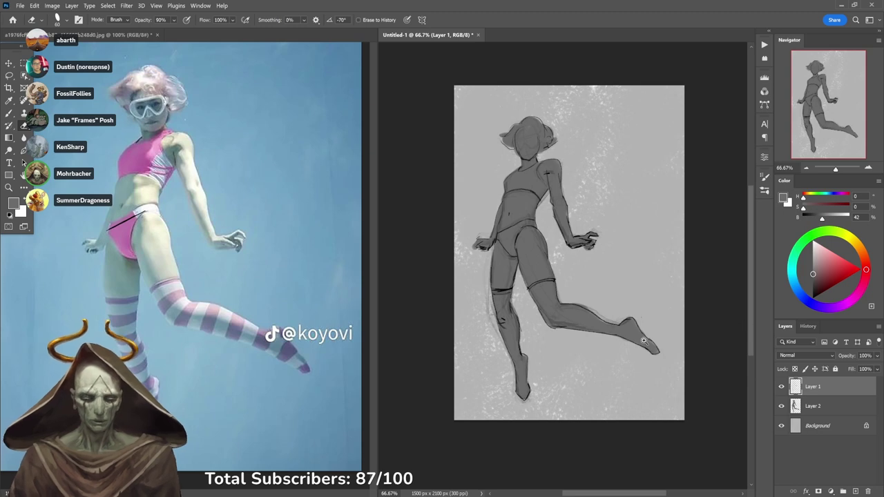
pyautogui.scroll(4, 644, 341)
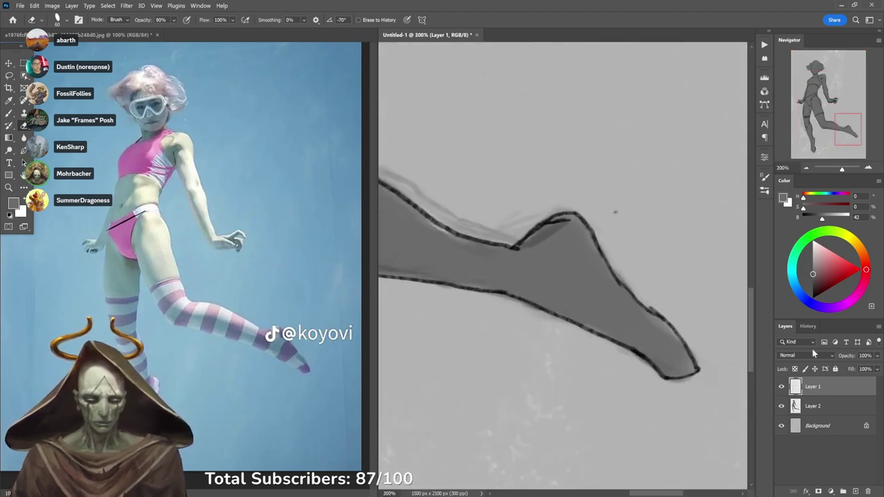
pyautogui.click(782, 387)
pyautogui.click(781, 387)
pyautogui.click(781, 406)
pyautogui.click(781, 406)
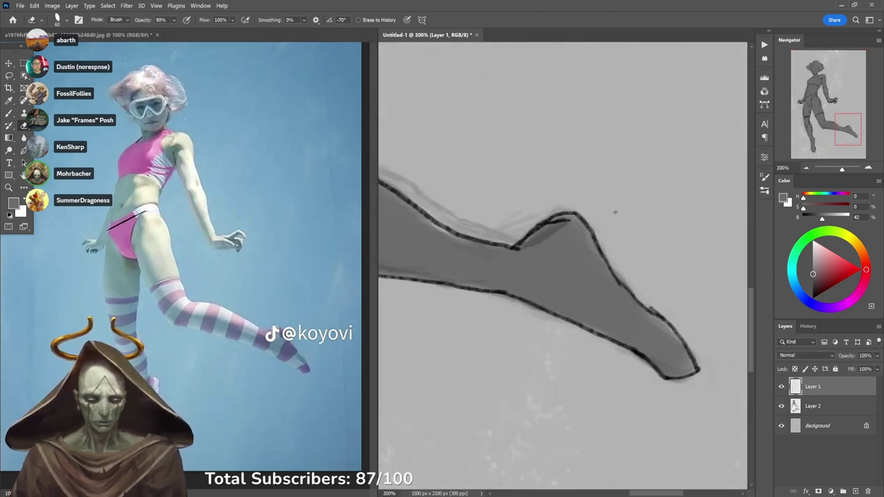
# Erase the stray speck above the raised foot on Layer 2 with the regular Eraser.
pyautogui.click(813, 406)
pyautogui.hotkey('shift', 'e')
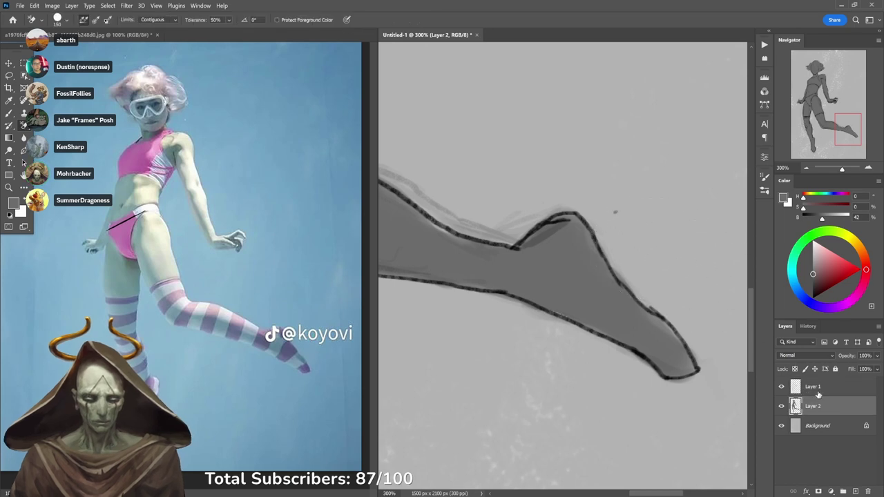
pyautogui.click(782, 406)
pyautogui.click(781, 406)
pyautogui.hotkey('shift', 'e')
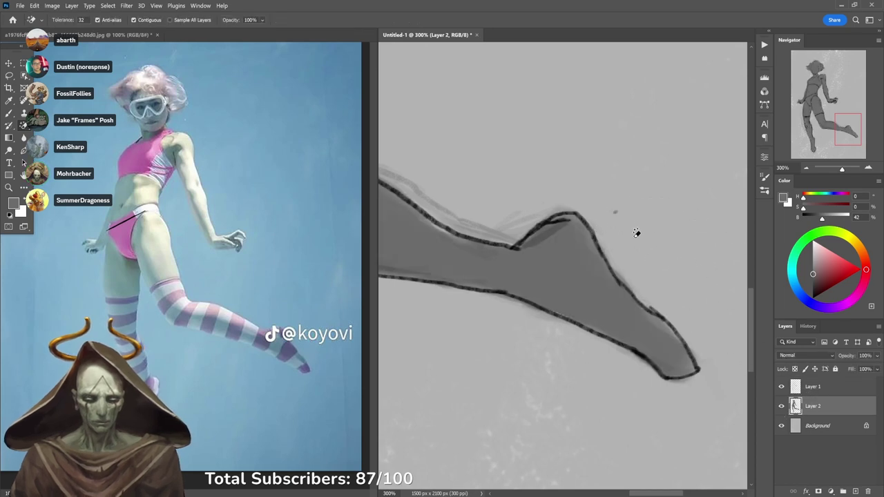
pyautogui.hotkey('shift', 'e')
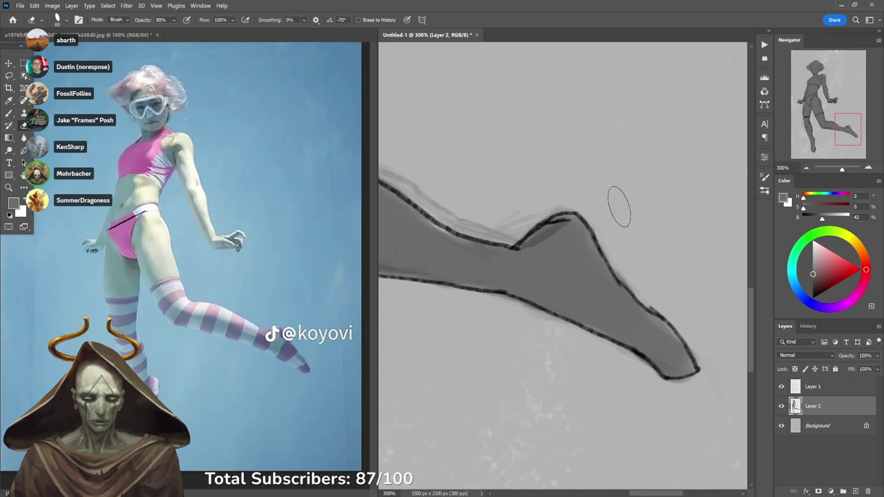
pyautogui.keyDown('alt'); pyautogui.click(636, 212); pyautogui.keyUp('alt')
pyautogui.keyDown('alt'); pyautogui.click(637, 212); pyautogui.keyUp('alt')
pyautogui.keyDown('alt'); pyautogui.click(636, 213); pyautogui.keyUp('alt')
pyautogui.moveTo(642, 215); pyautogui.dragTo(667, 314)
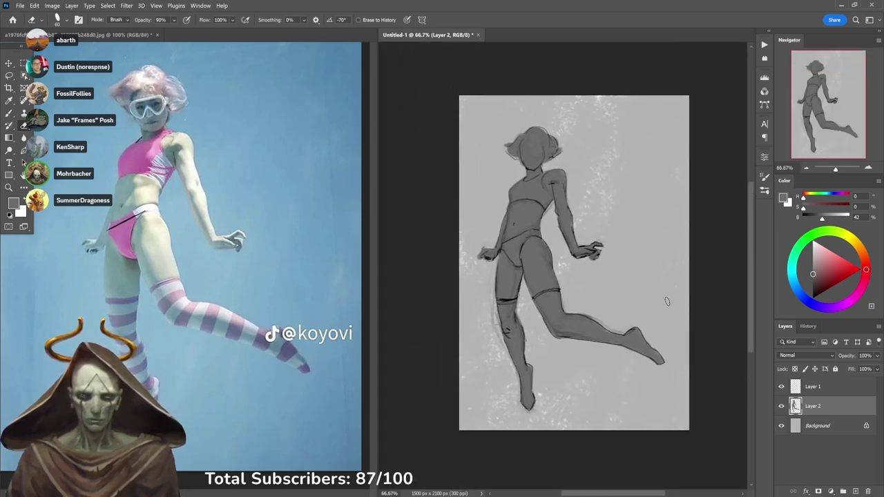
# Lower the Layer 1 line art opacity to 44% and merge it down into Layer 2.
pyautogui.click(817, 387)
pyautogui.moveTo(844, 356); pyautogui.dragTo(833, 355)
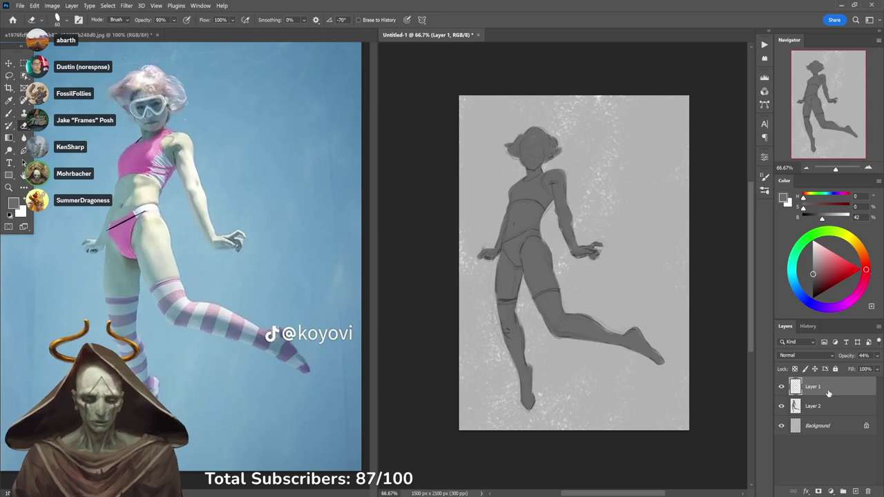
pyautogui.hotkey('ctrl', 'e')
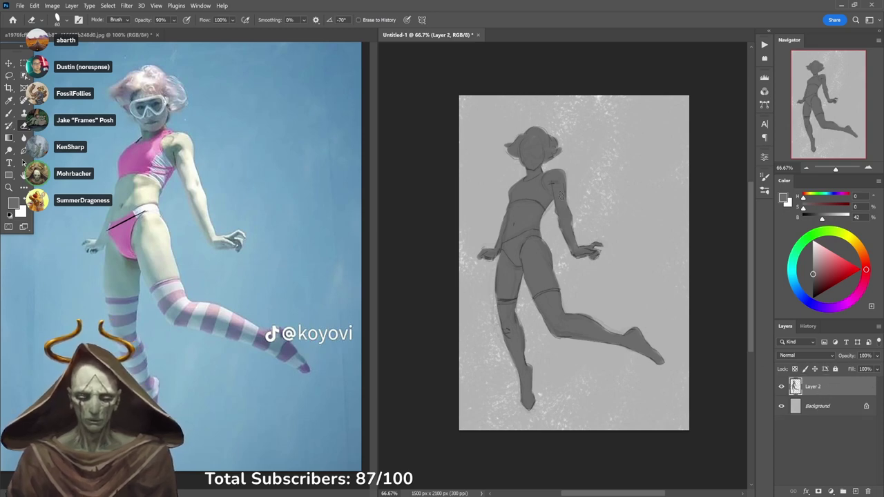
# Lasso the outstretched arm and hand, then rotate the selection to -6.46° and stretch its height to 105.67% with Free Transform.
pyautogui.press('l')
pyautogui.moveTo(556, 197)
pyautogui.mouseDown()
pyautogui.moveTo(556, 166)
pyautogui.moveTo(583, 168)
pyautogui.moveTo(594, 213)
pyautogui.moveTo(631, 237)
pyautogui.moveTo(626, 259)
pyautogui.moveTo(600, 276)
pyautogui.moveTo(570, 274)
pyautogui.mouseUp()
pyautogui.press('e')
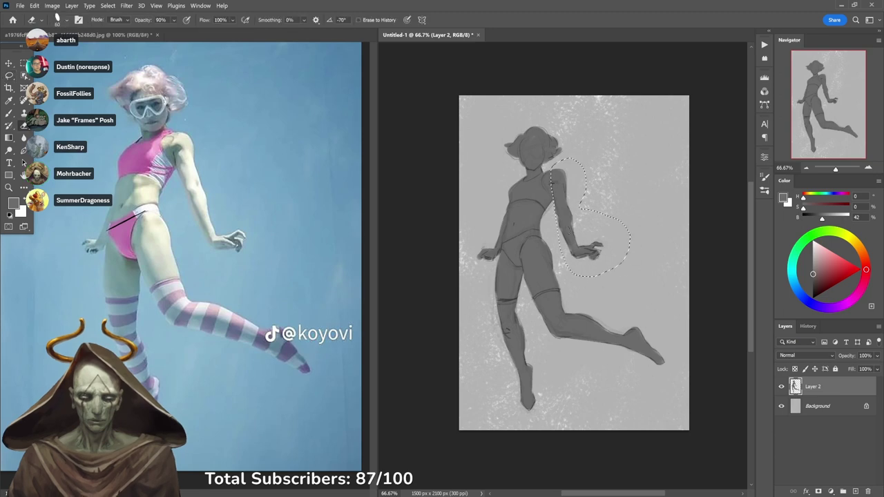
pyautogui.press('l')
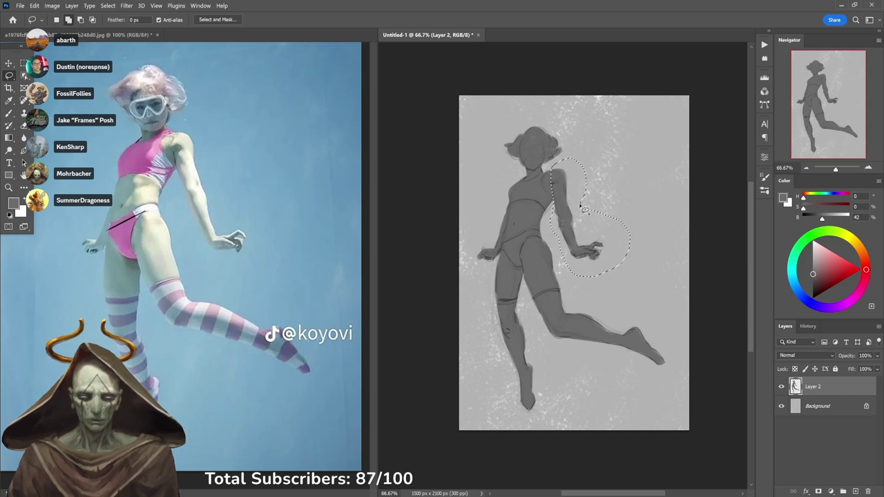
pyautogui.hotkey('ctrl', 't')
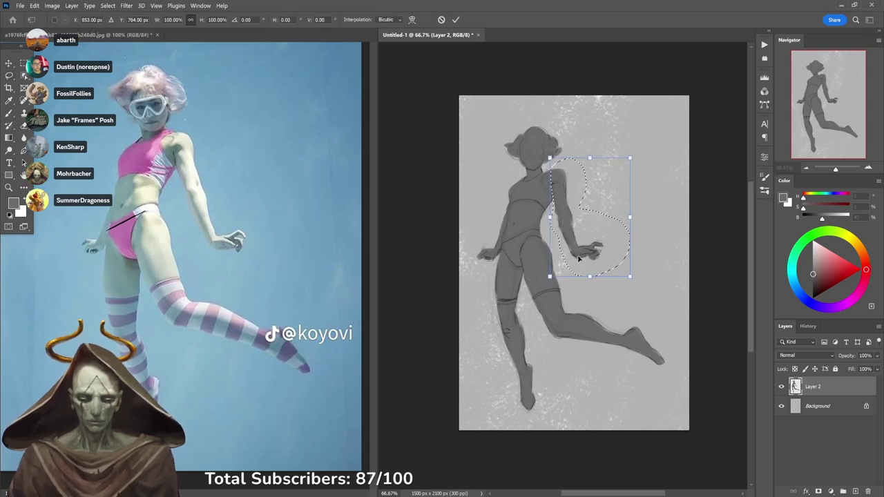
pyautogui.moveTo(642, 281)
pyautogui.mouseDown()
pyautogui.moveTo(648, 275)
pyautogui.moveTo(621, 258)
pyautogui.mouseUp()
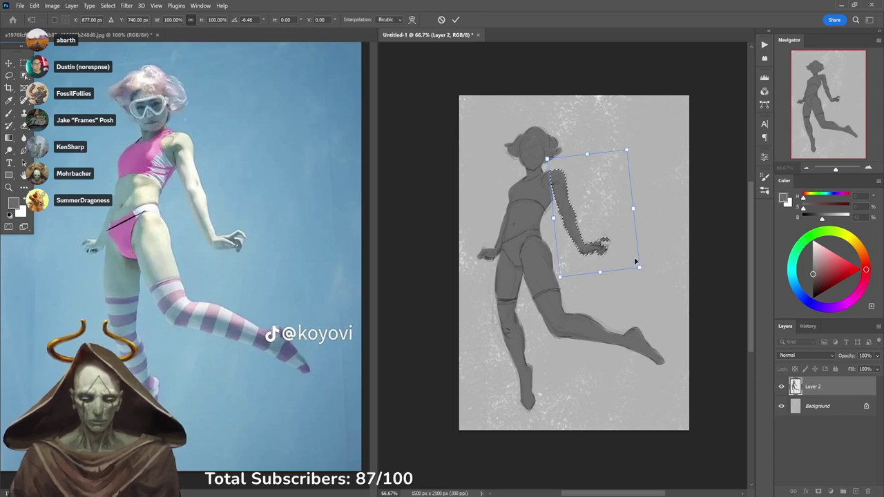
pyautogui.moveTo(600, 273)
pyautogui.mouseDown()
pyautogui.moveTo(603, 285)
pyautogui.moveTo(606, 253)
pyautogui.moveTo(611, 260)
pyautogui.mouseUp()
pyautogui.hotkey('ctrl', 'z')
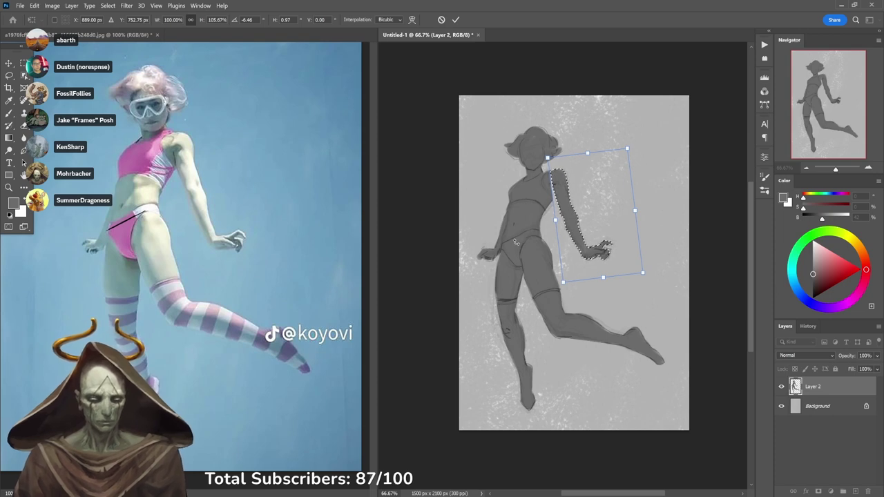
pyautogui.click(456, 20)
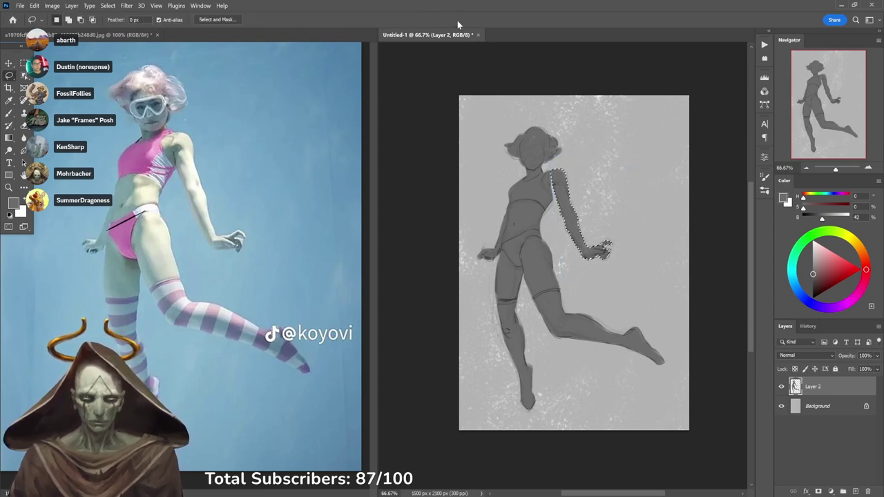
# Deselect the arm and darken the line between the torso and upper arm with a black brush at 30% opacity.
pyautogui.hotkey('ctrl', 'd')
pyautogui.press('b')
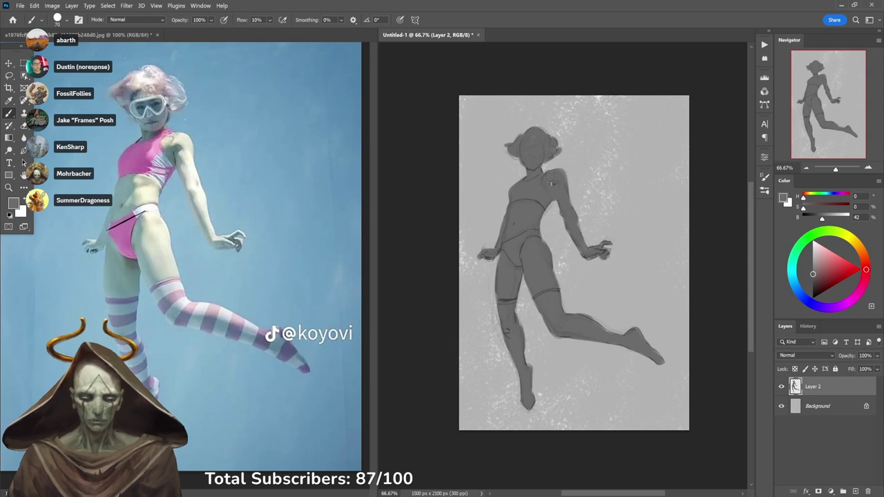
pyautogui.press('d')
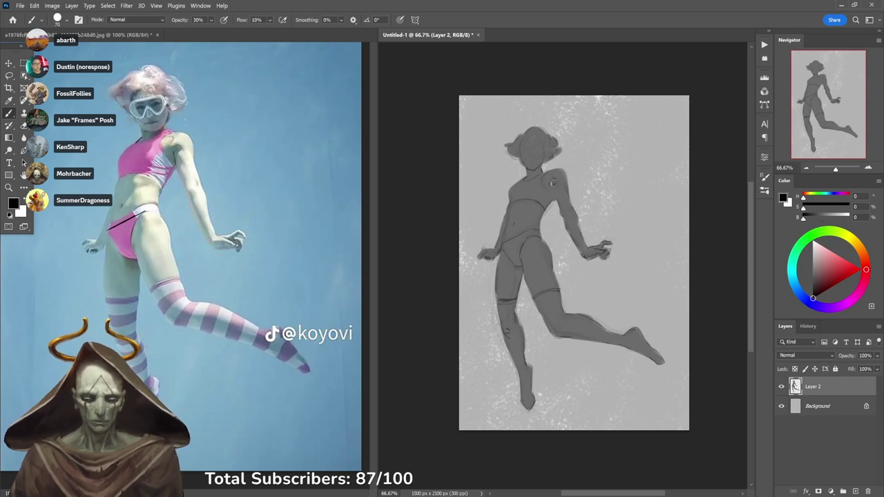
pyautogui.moveTo(552, 184); pyautogui.dragTo(561, 212)
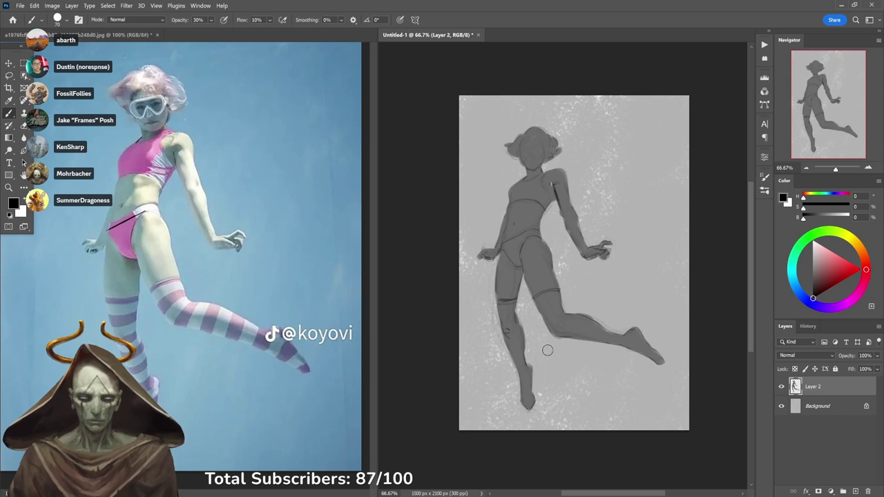
pyautogui.press('e')
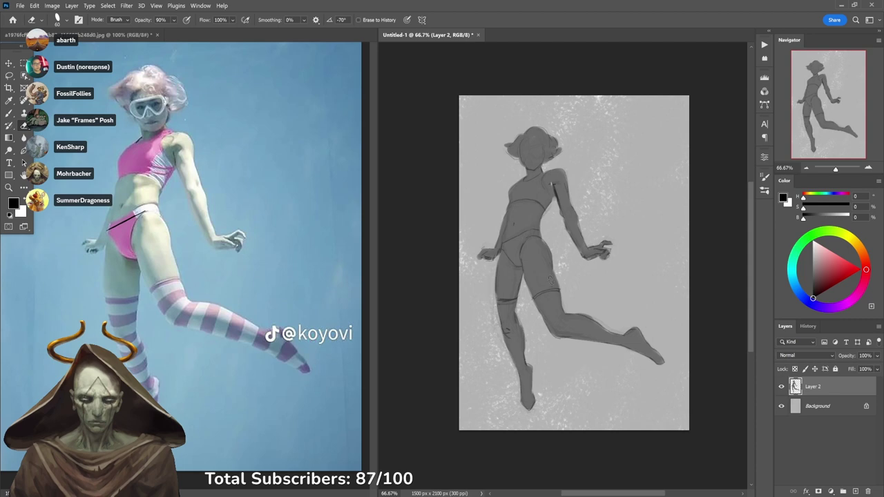
# Lasso the figure's upper body above the hips, then skew it and narrow it to 97.08% width with Free Transform.
pyautogui.press('l')
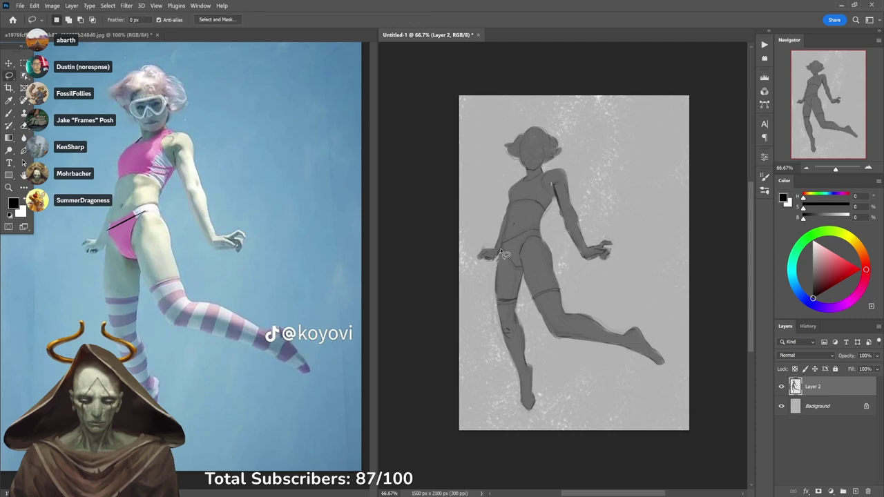
pyautogui.moveTo(502, 252)
pyautogui.mouseDown()
pyautogui.moveTo(541, 230)
pyautogui.moveTo(575, 262)
pyautogui.moveTo(635, 259)
pyautogui.moveTo(632, 144)
pyautogui.moveTo(532, 103)
pyautogui.moveTo(468, 156)
pyautogui.moveTo(462, 258)
pyautogui.moveTo(485, 284)
pyautogui.mouseUp()
pyautogui.press('e')
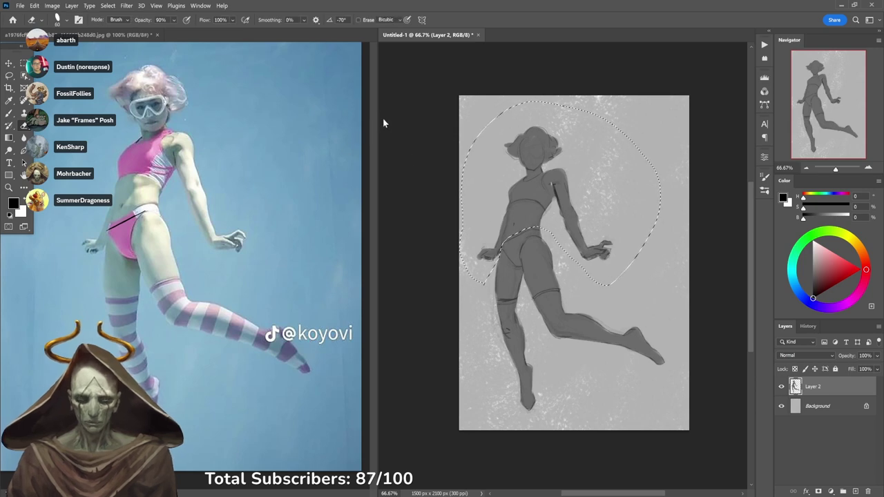
pyautogui.hotkey('ctrl', 't')
pyautogui.moveTo(571, 101); pyautogui.dragTo(567, 103)
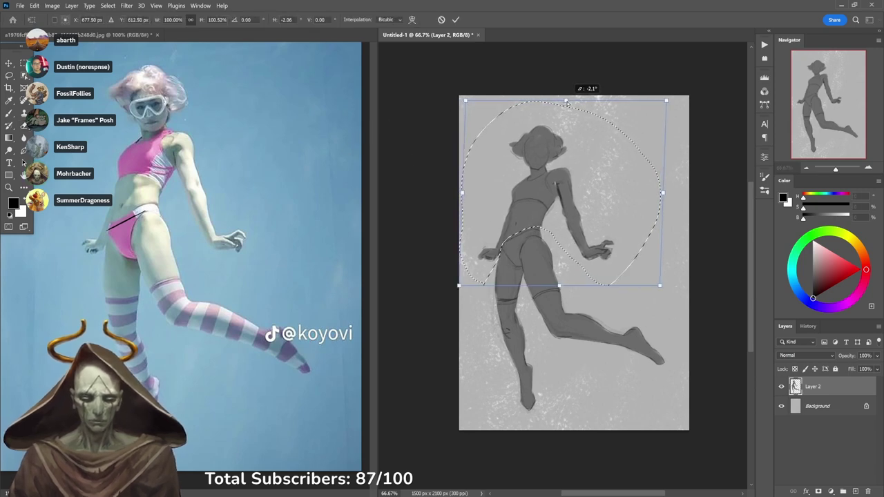
pyautogui.moveTo(667, 102); pyautogui.dragTo(662, 107)
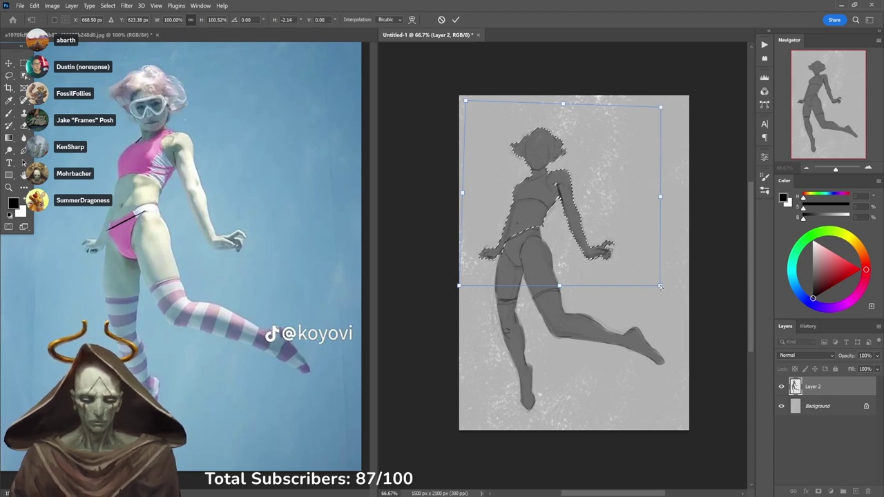
pyautogui.moveTo(661, 287); pyautogui.dragTo(652, 286)
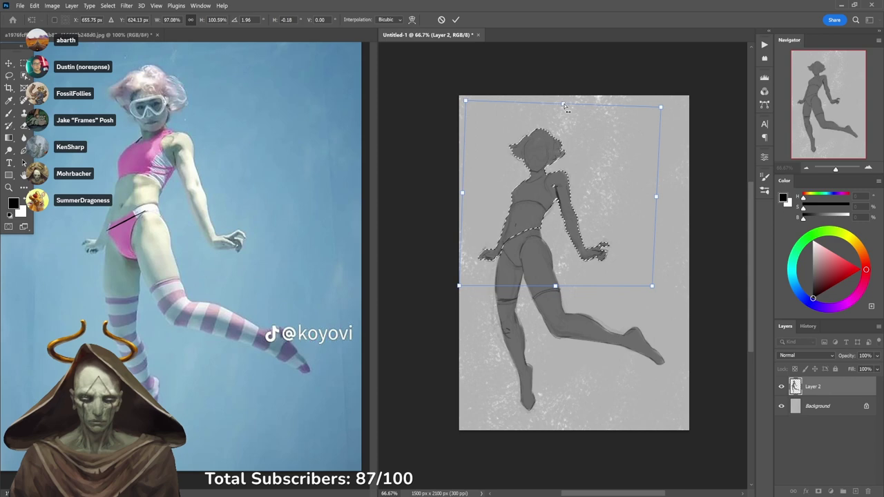
# Distort and reposition the upper body to 93.15% width and 103.91% height, apply the transform and deselect.
pyautogui.moveTo(564, 105); pyautogui.dragTo(567, 98)
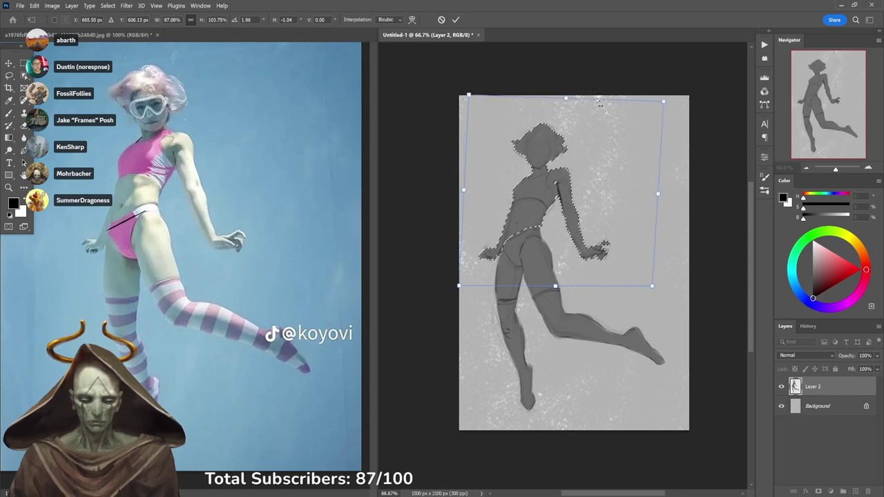
pyautogui.moveTo(664, 102); pyautogui.dragTo(659, 105)
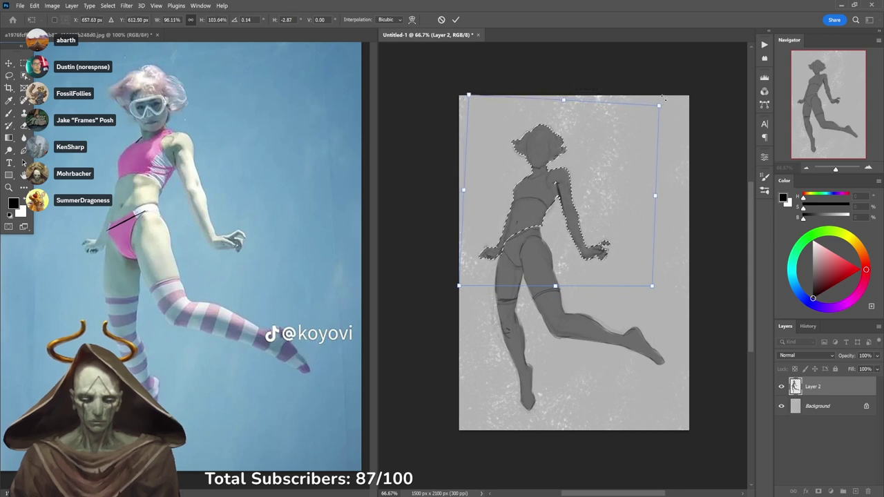
pyautogui.moveTo(641, 145); pyautogui.dragTo(637, 157)
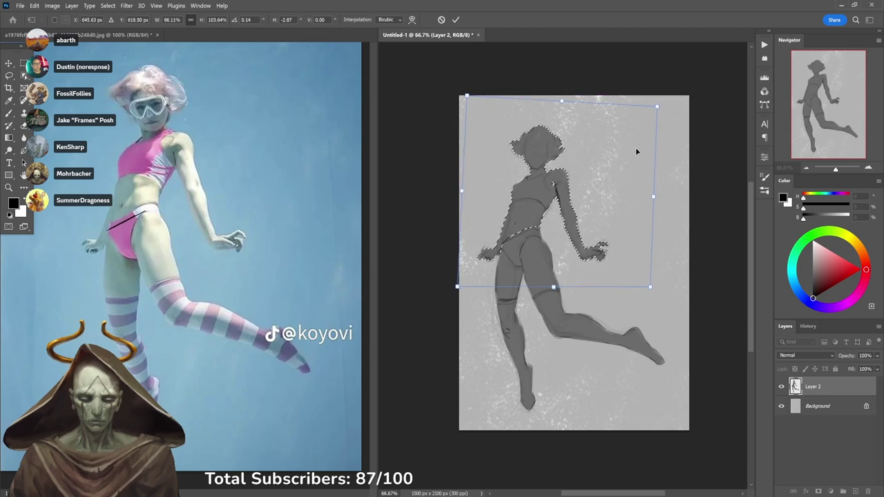
pyautogui.moveTo(467, 96); pyautogui.dragTo(466, 89)
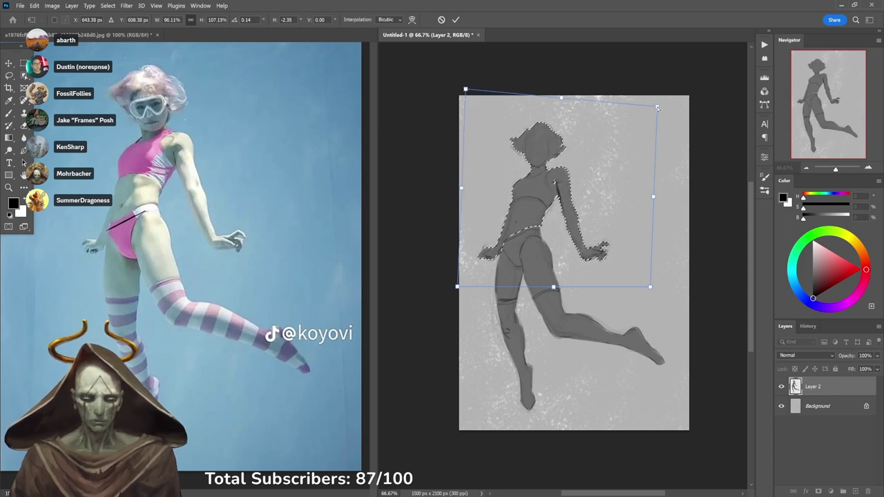
pyautogui.moveTo(656, 106); pyautogui.dragTo(654, 117)
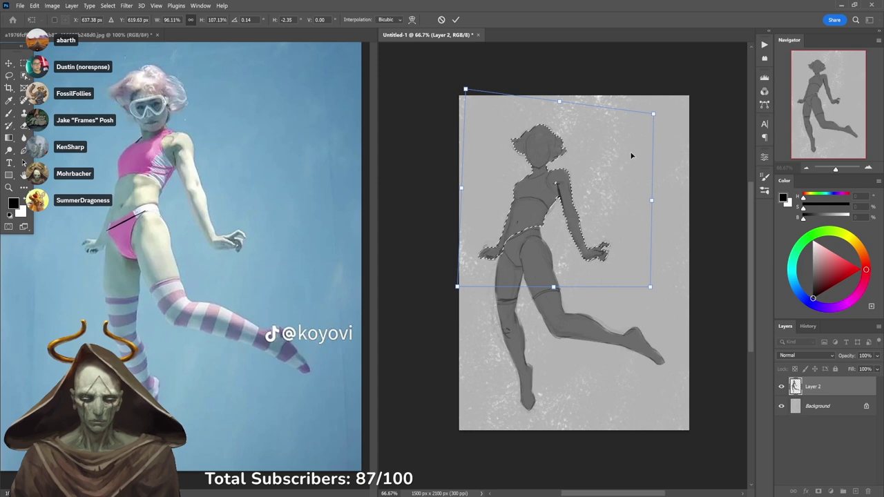
pyautogui.moveTo(630, 156); pyautogui.dragTo(626, 161)
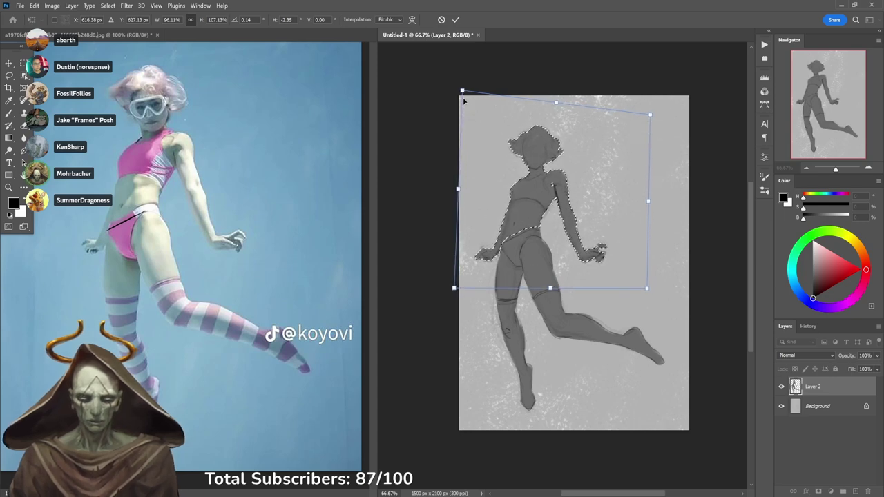
pyautogui.moveTo(462, 90); pyautogui.dragTo(468, 97)
pyautogui.moveTo(515, 153); pyautogui.dragTo(508, 149)
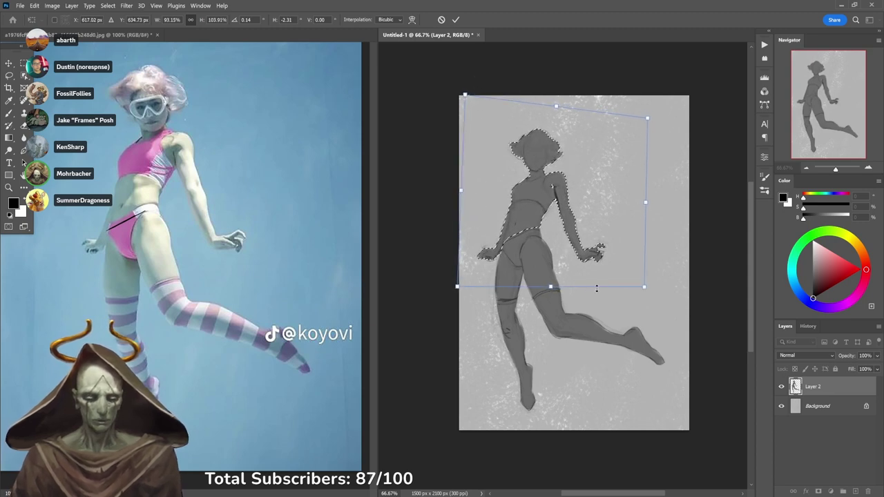
pyautogui.click(455, 20)
pyautogui.hotkey('ctrl', 'd')
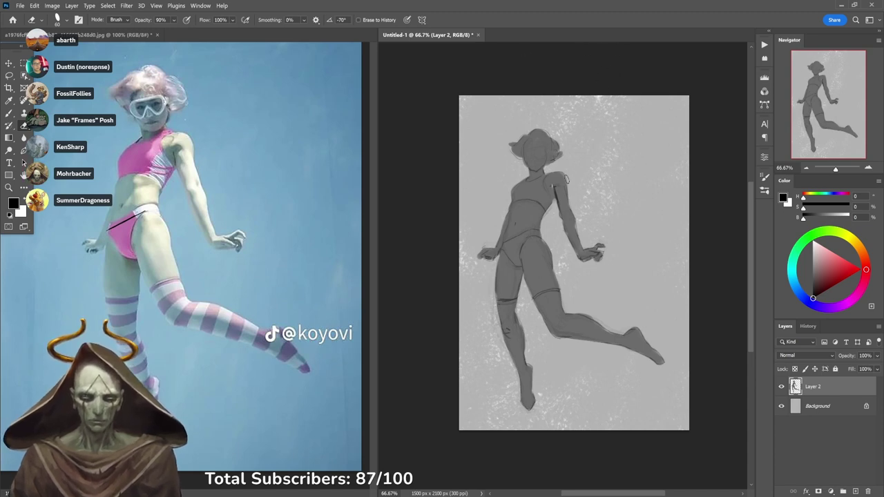
# Paint over the dark shoulder mark with the sampled body grey and lock Layer 2's transparent pixels.
pyautogui.press('b')
pyautogui.keyDown('alt'); pyautogui.click(557, 183); pyautogui.keyUp('alt')
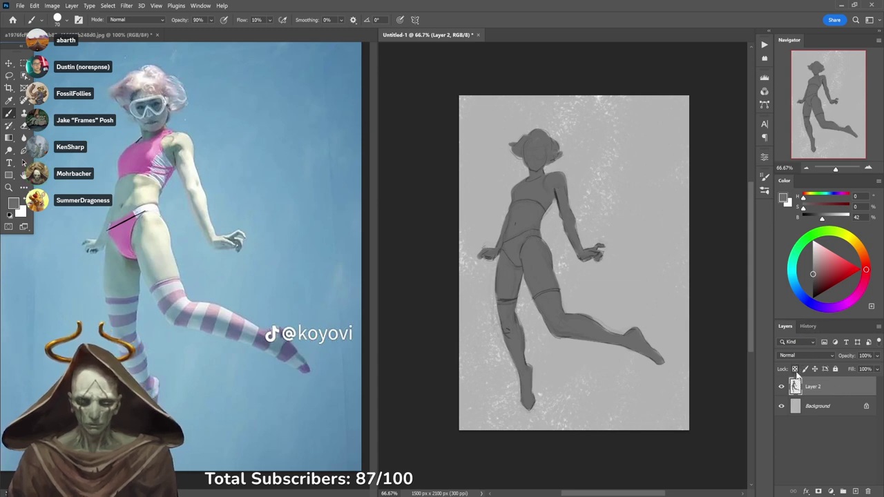
pyautogui.keyDown('alt'); pyautogui.click(493, 296); pyautogui.keyUp('alt')
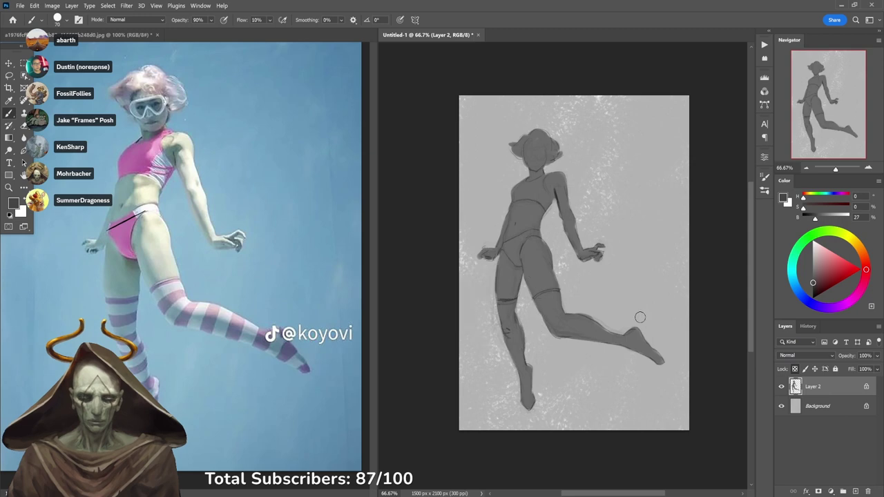
# Set up a soft 700 px black brush at 40% opacity and undo the trial shading stroke on the figure.
pyautogui.rightClick(558, 283)
pyautogui.doubleClick(711, 290)
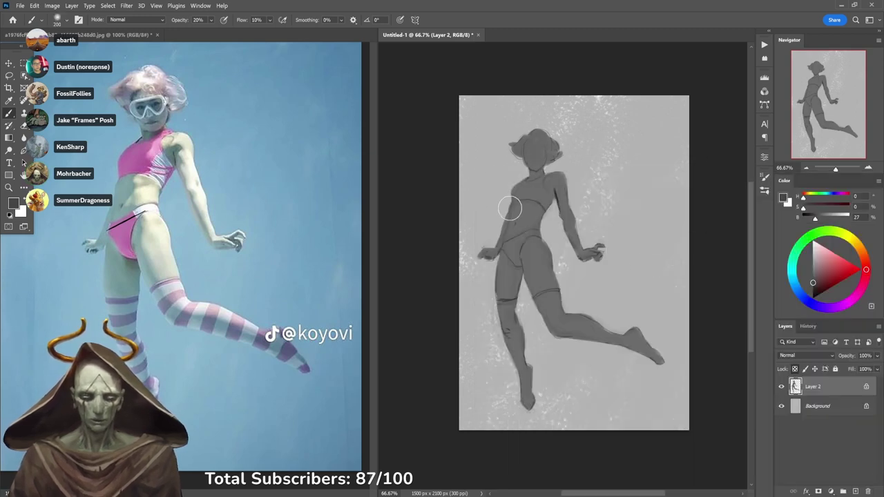
pyautogui.press('d')
pyautogui.press(']')
pyautogui.press(']')
pyautogui.press(']')
pyautogui.press(']')
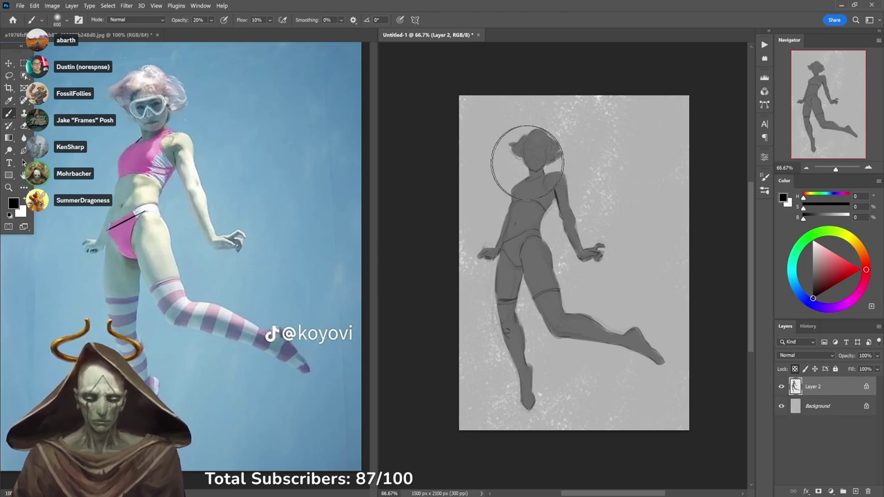
pyautogui.press('4')
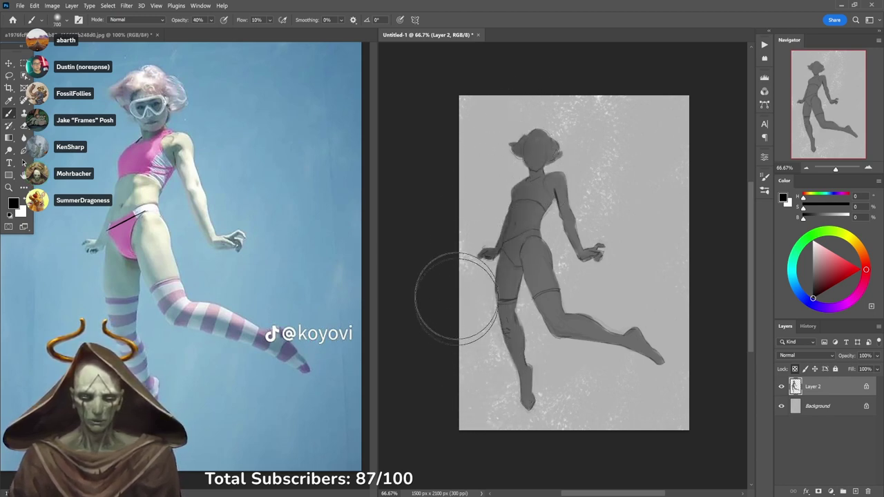
pyautogui.hotkey('ctrl', 'z')
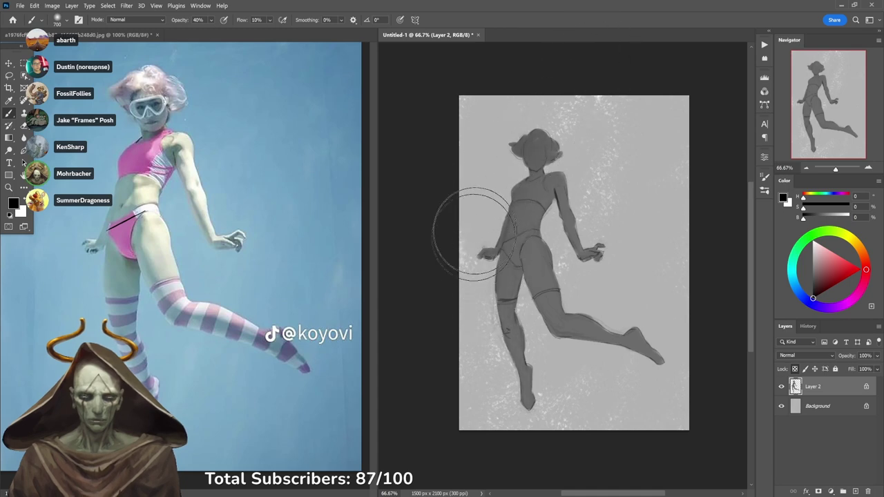
# Lighten the legs and outstretched arm with soft white strokes and darken the raised foot with black at 30% opacity.
pyautogui.press('x')
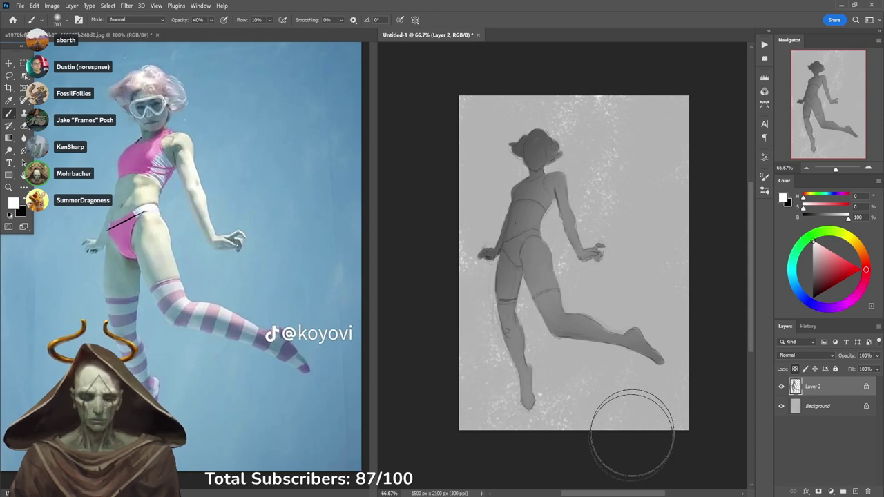
pyautogui.press('x')
pyautogui.press('3')
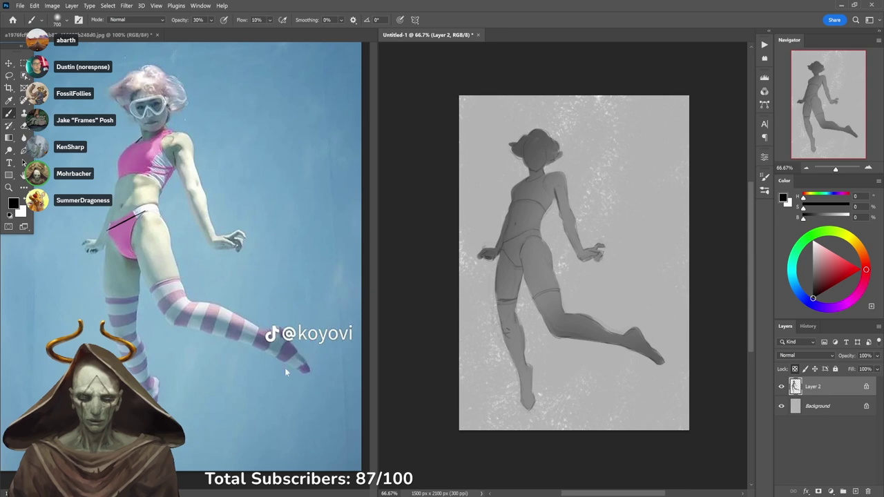
pyautogui.press('x')
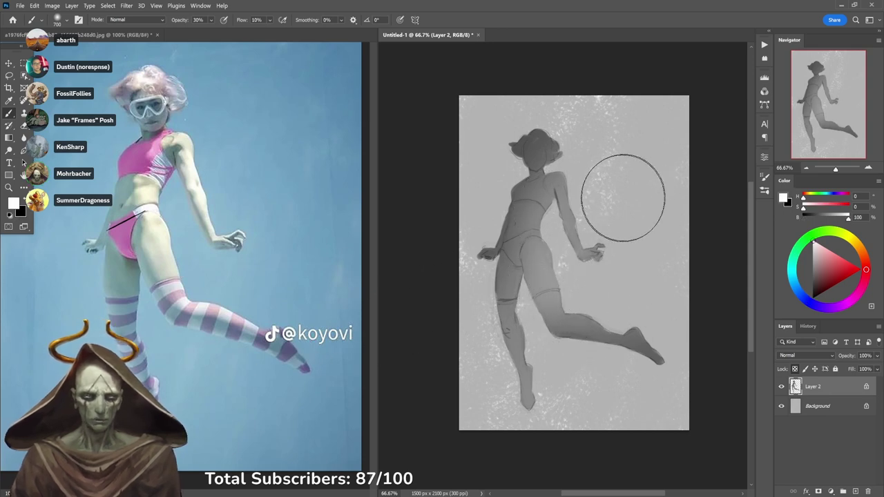
# Balance the soft gradient at 20% brush opacity, darkening the head and hair with black and alternating with white on the body.
pyautogui.press('2')
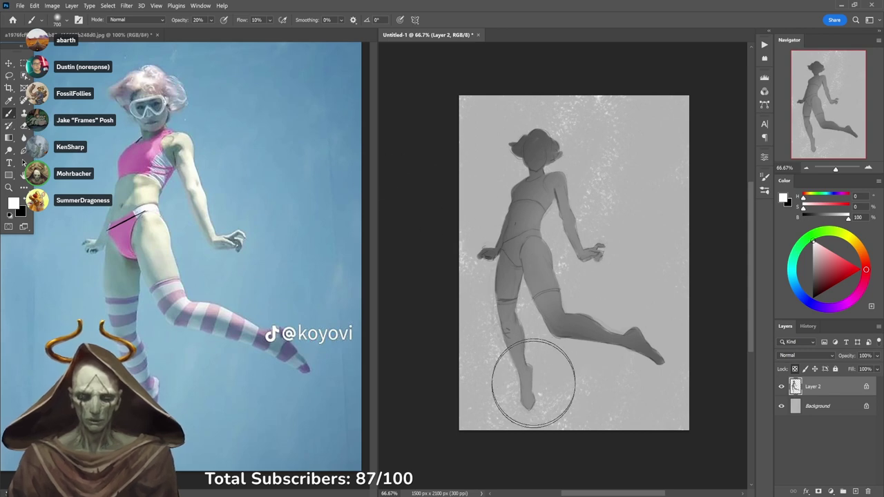
pyautogui.press('x')
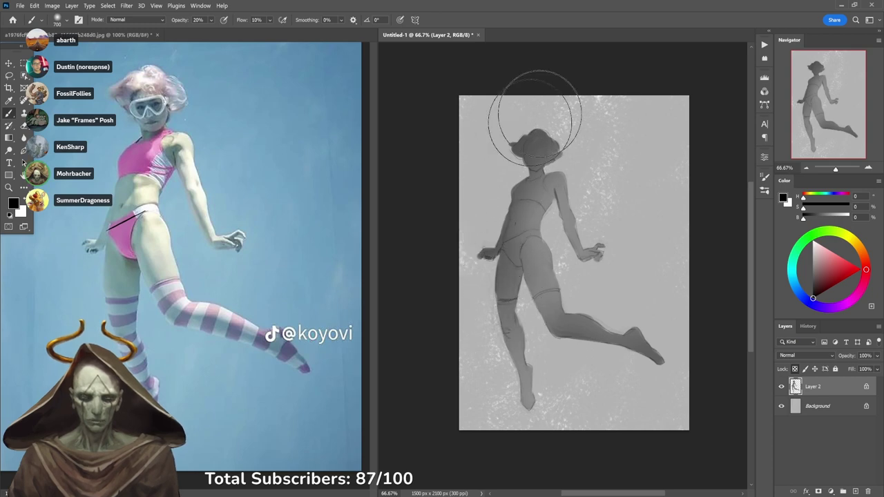
pyautogui.moveTo(576, 114); pyautogui.dragTo(517, 202)
pyautogui.moveTo(608, 107); pyautogui.dragTo(519, 147)
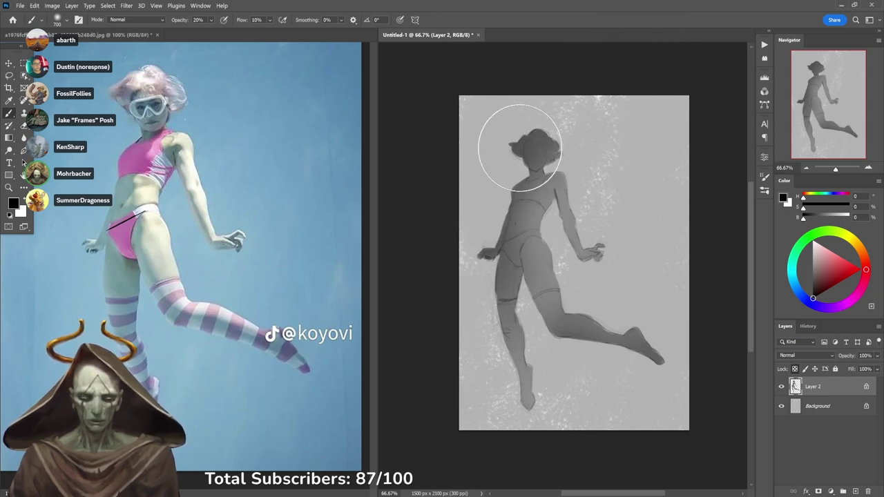
pyautogui.press('x')
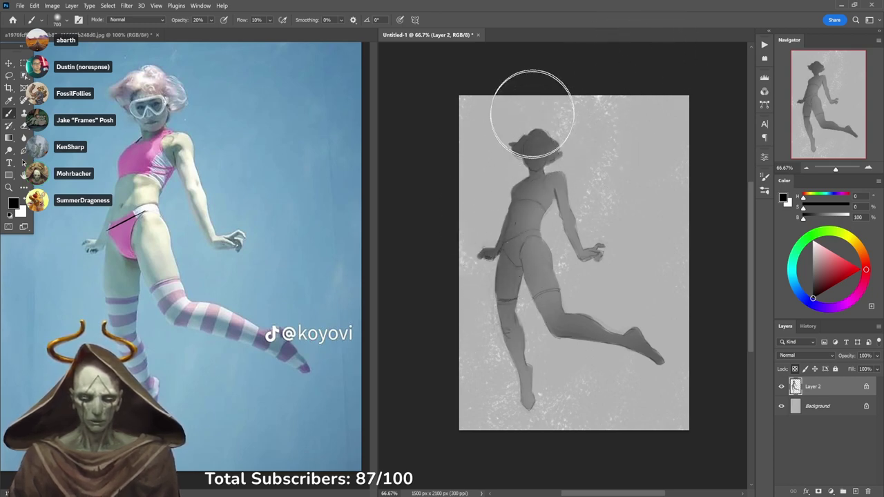
pyautogui.moveTo(542, 120); pyautogui.dragTo(529, 135)
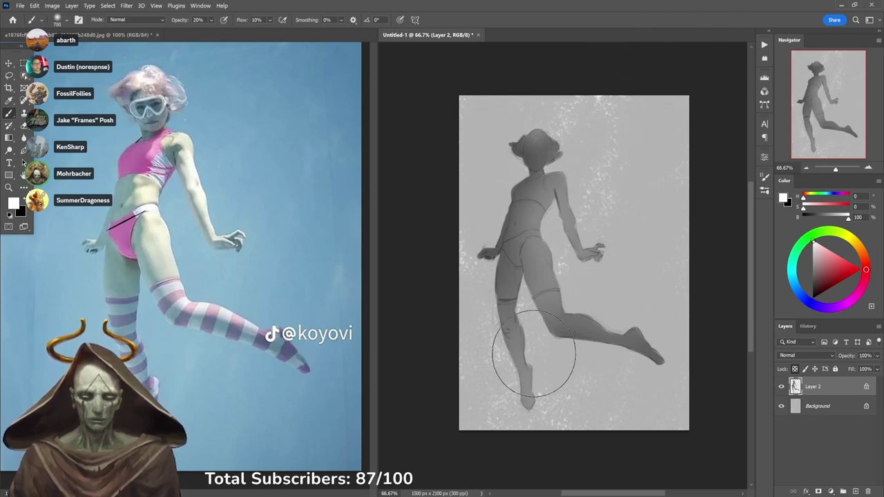
pyautogui.press('x')
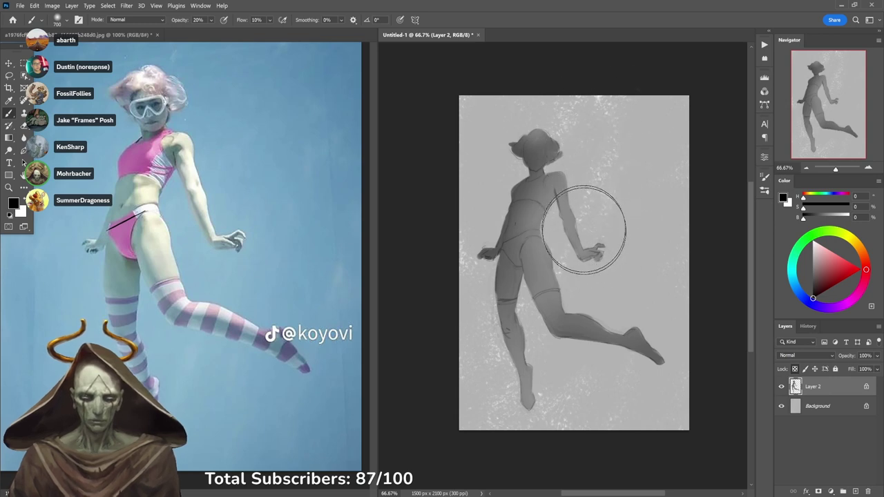
pyautogui.press('x')
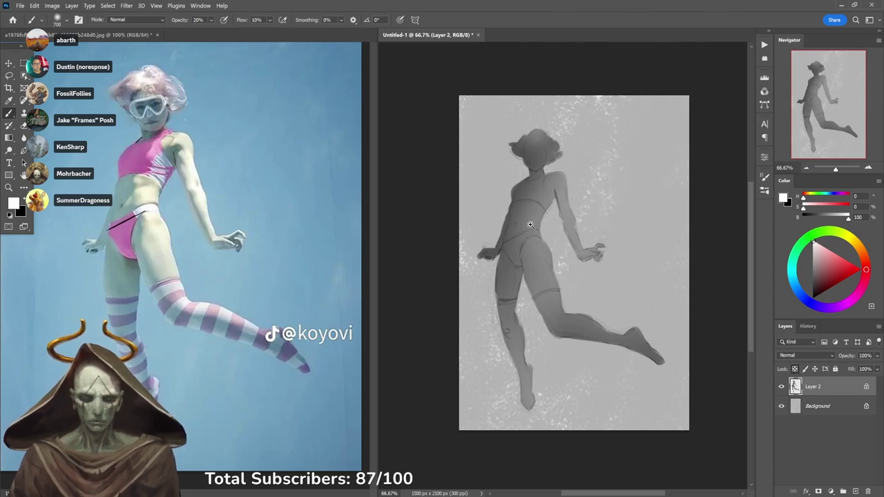
# Add a new layer above Layer 2 and set up the _Ole' Huckleberry brush in white at 60 px.
pyautogui.hotkey('ctrl', '+')
pyautogui.click(856, 491)
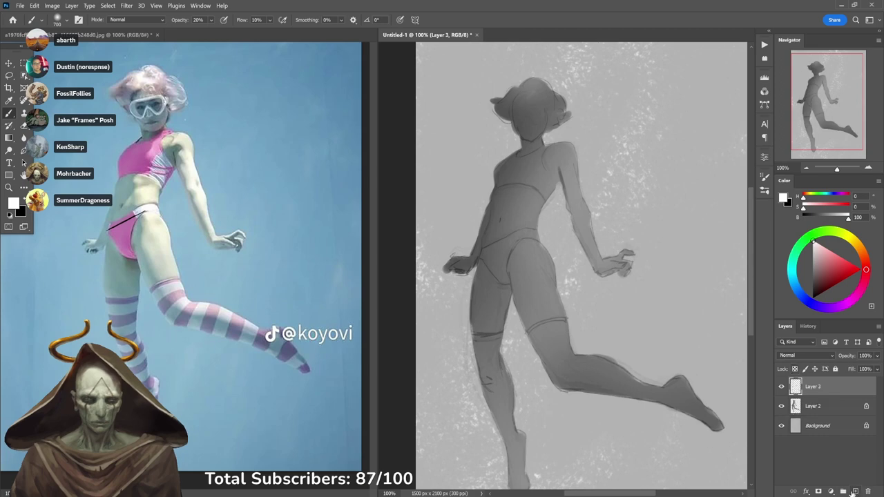
pyautogui.press('l')
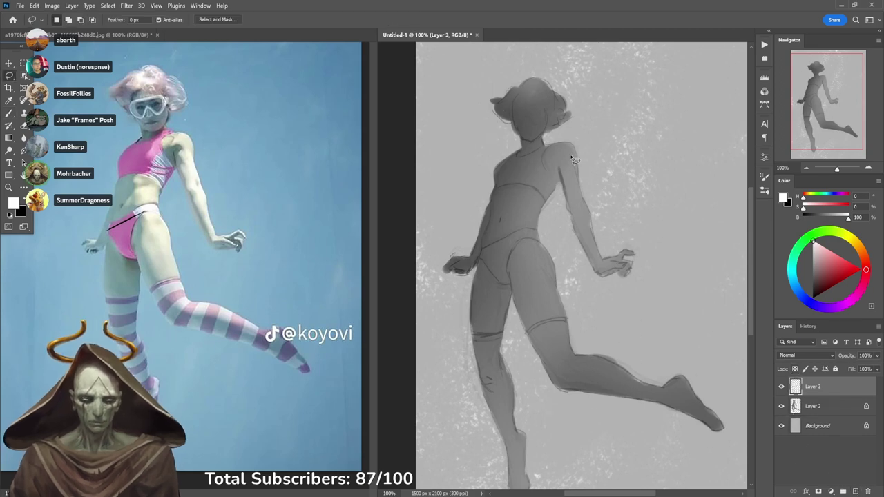
pyautogui.press('b')
pyautogui.rightClick(577, 143)
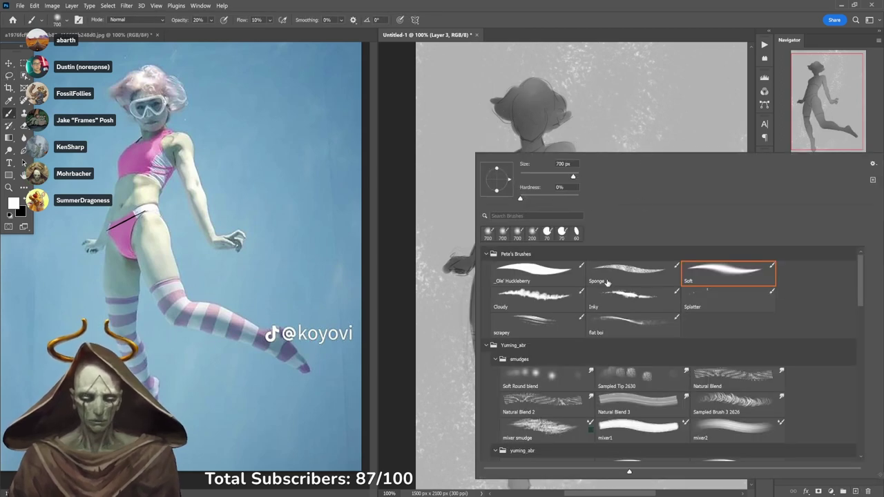
pyautogui.click(532, 272)
pyautogui.click(633, 69)
pyautogui.click(549, 231)
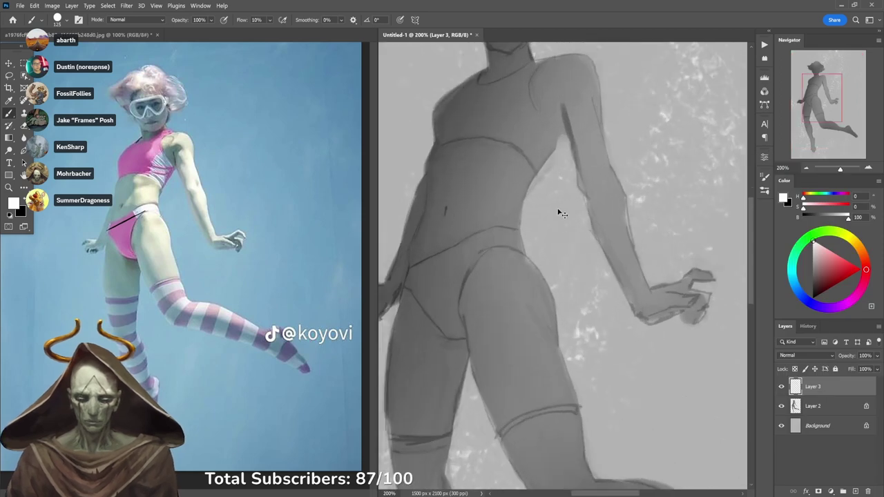
pyautogui.press('x')
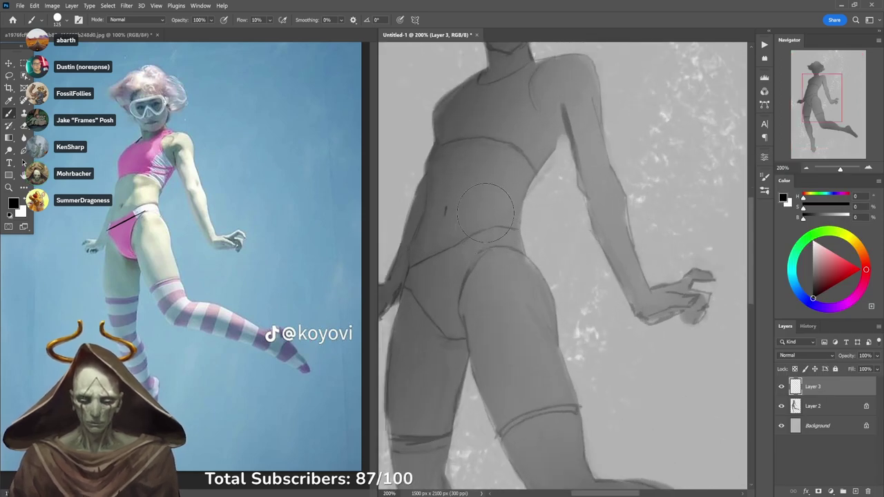
pyautogui.press('x')
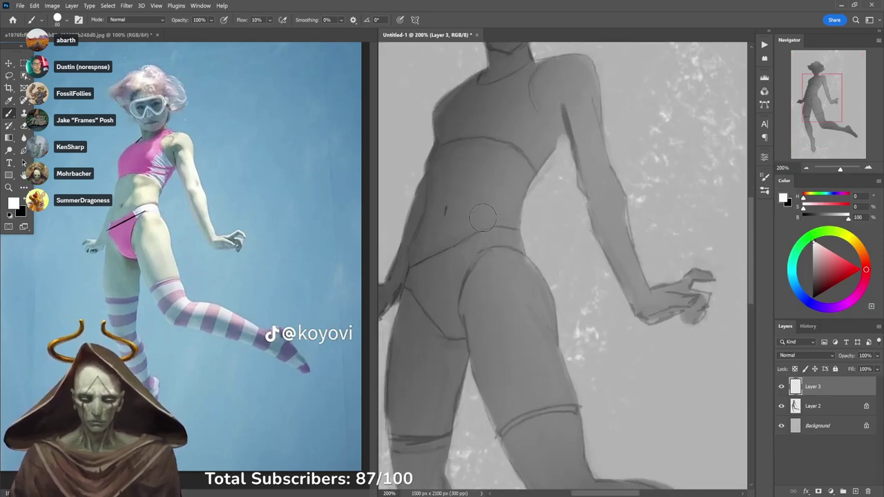
# Paint light shapes in white at 20% opacity on the lit side of the belly and the front thigh, redoing the first belly stroke.
pyautogui.moveTo(488, 214)
pyautogui.mouseDown()
pyautogui.moveTo(507, 204)
pyautogui.moveTo(486, 176)
pyautogui.moveTo(503, 174)
pyautogui.moveTo(482, 187)
pyautogui.moveTo(504, 177)
pyautogui.moveTo(489, 184)
pyautogui.moveTo(493, 156)
pyautogui.mouseUp()
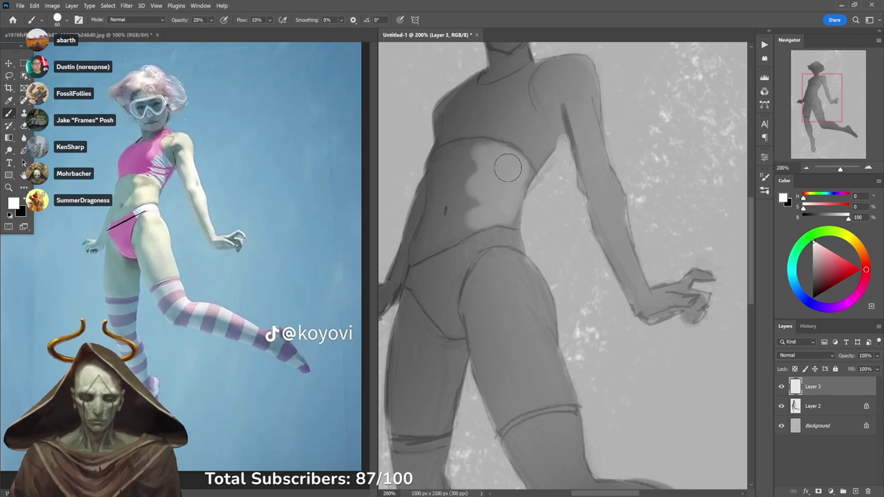
pyautogui.hotkey('ctrl', 'z')
pyautogui.moveTo(481, 148)
pyautogui.mouseDown()
pyautogui.moveTo(493, 186)
pyautogui.moveTo(469, 214)
pyautogui.moveTo(507, 219)
pyautogui.moveTo(513, 186)
pyautogui.moveTo(508, 214)
pyautogui.moveTo(512, 203)
pyautogui.moveTo(498, 204)
pyautogui.moveTo(518, 170)
pyautogui.mouseUp()
pyautogui.moveTo(525, 202); pyautogui.dragTo(550, 147)
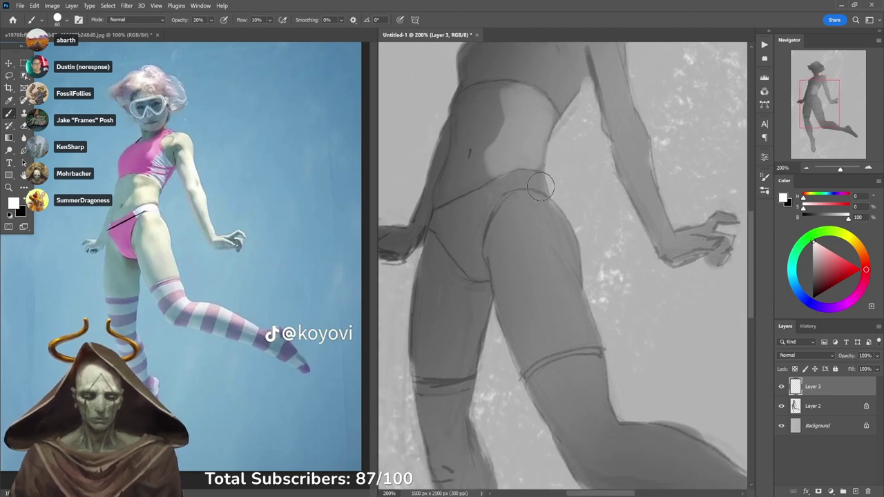
pyautogui.moveTo(518, 217)
pyautogui.mouseDown()
pyautogui.moveTo(533, 235)
pyautogui.moveTo(516, 270)
pyautogui.moveTo(547, 349)
pyautogui.moveTo(587, 340)
pyautogui.moveTo(566, 293)
pyautogui.moveTo(567, 262)
pyautogui.moveTo(540, 212)
pyautogui.moveTo(546, 284)
pyautogui.mouseUp()
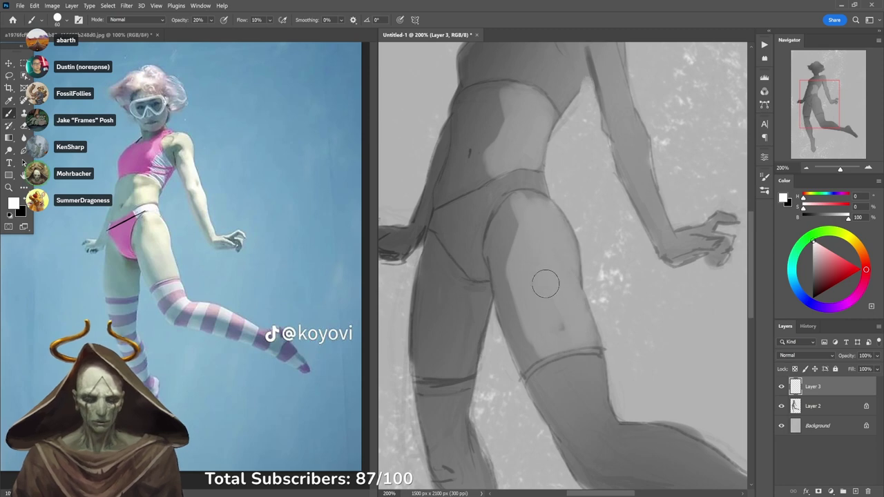
# Darken the Background layer with Hue/Saturation, setting Lightness to -39.
pyautogui.hotkey('ctrl', '-')
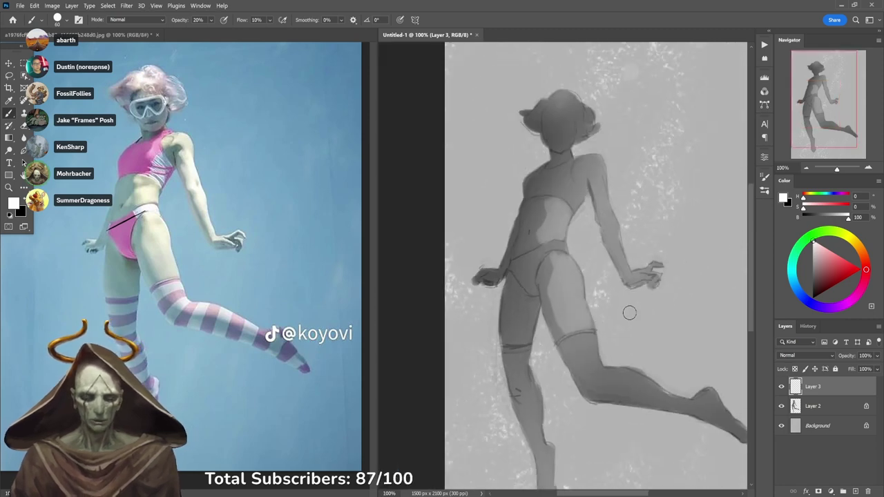
pyautogui.moveTo(627, 312); pyautogui.dragTo(544, 271)
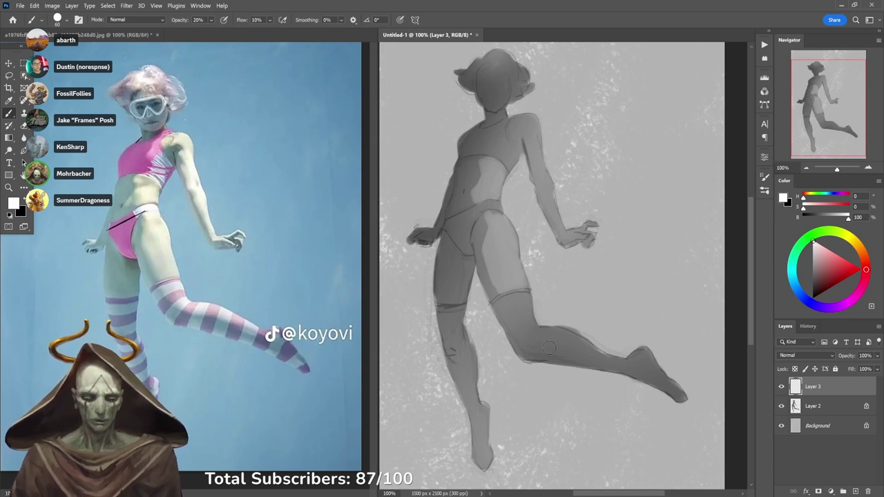
pyautogui.click(812, 427)
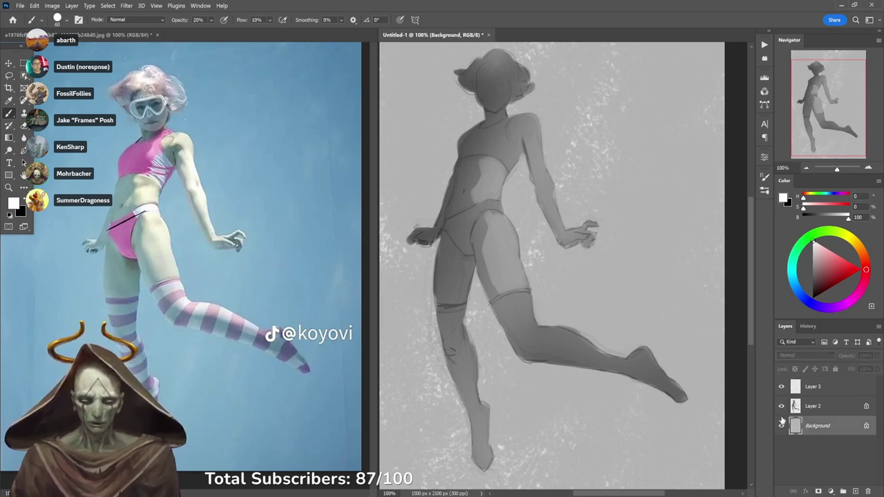
pyautogui.hotkey('ctrl', 'u')
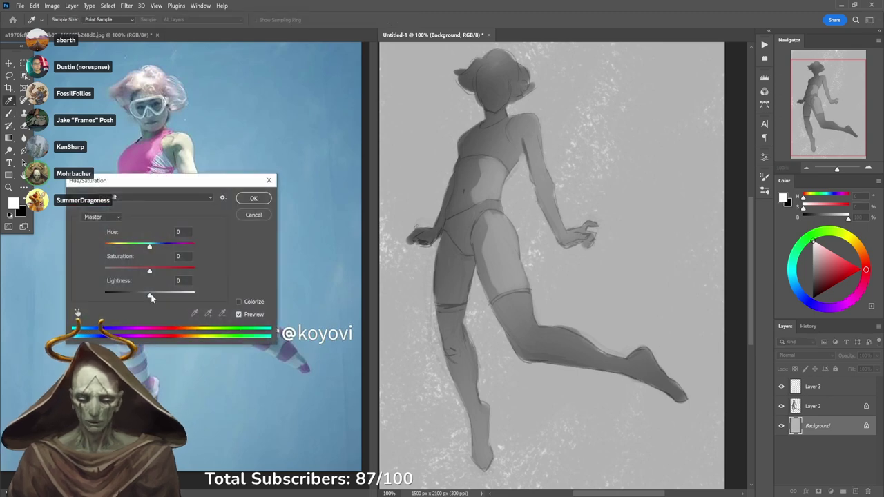
pyautogui.moveTo(149, 295); pyautogui.dragTo(130, 297)
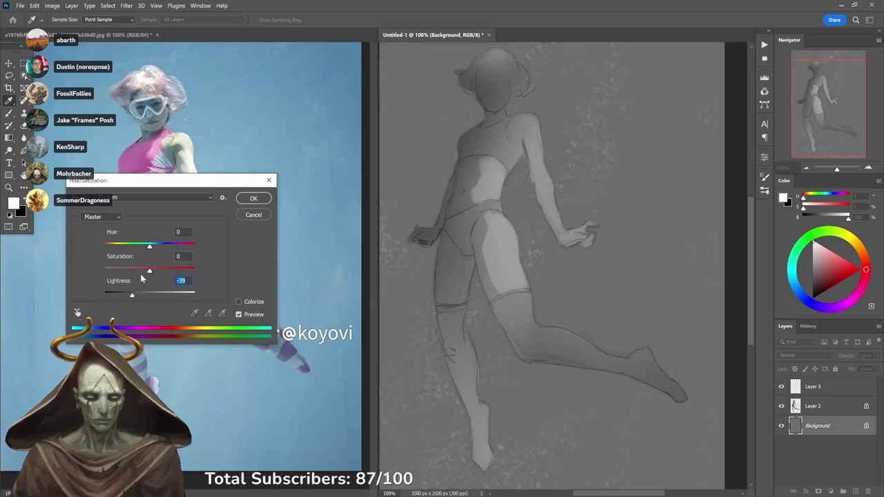
pyautogui.click(251, 199)
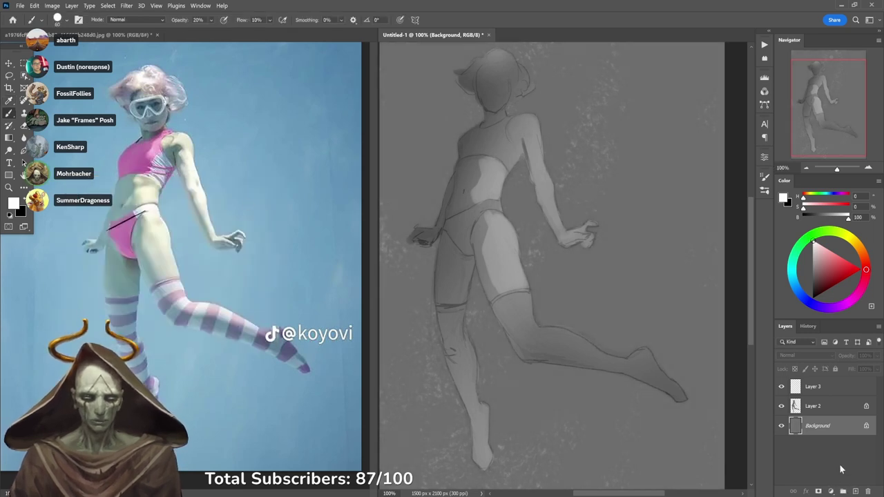
# On Layer 2, build up white highlights on the thigh, belly, shoulder and outstretched arm at 20% opacity.
pyautogui.click(840, 406)
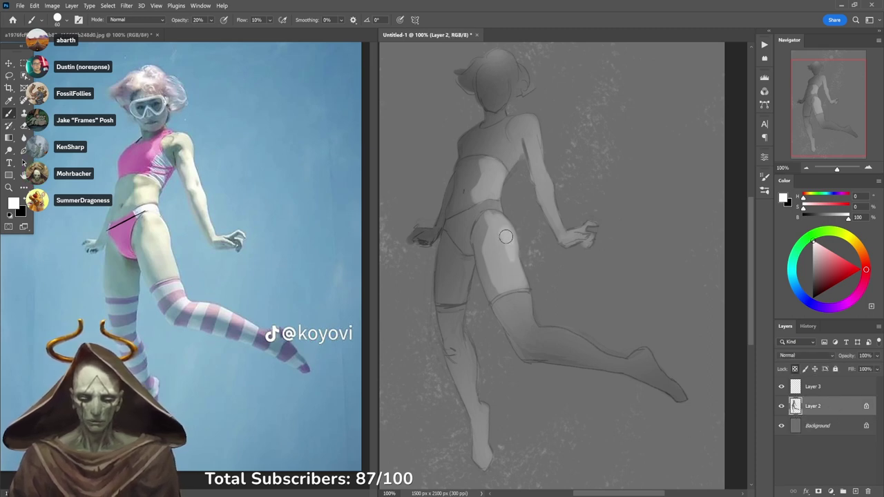
pyautogui.moveTo(513, 257); pyautogui.dragTo(514, 251)
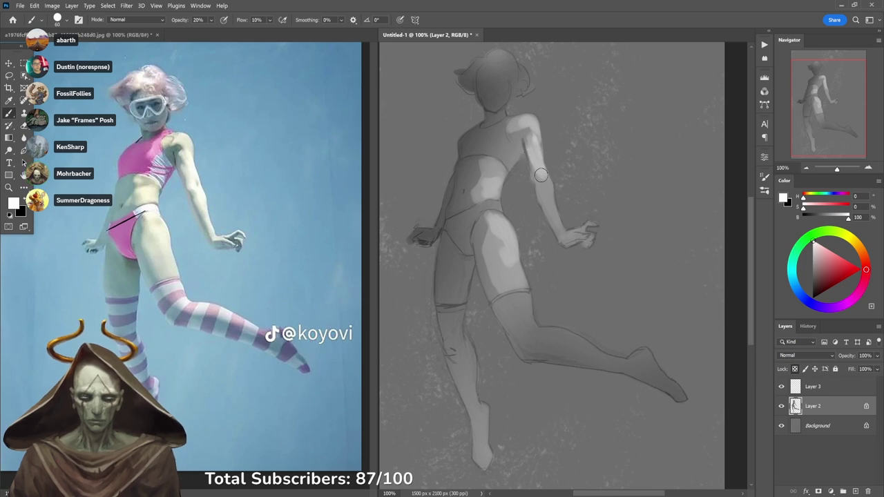
pyautogui.moveTo(548, 187)
pyautogui.mouseDown()
pyautogui.moveTo(561, 222)
pyautogui.moveTo(545, 187)
pyautogui.moveTo(563, 232)
pyautogui.moveTo(547, 190)
pyautogui.mouseUp()
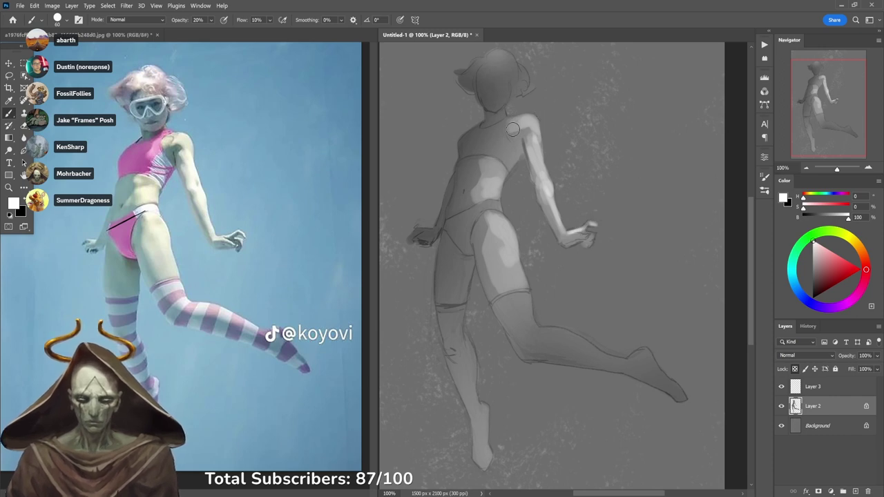
# Deepen the neck shadow, navel and crotch shadow with a 30 px black brush, lowering the opacity to 10%.
pyautogui.press('x')
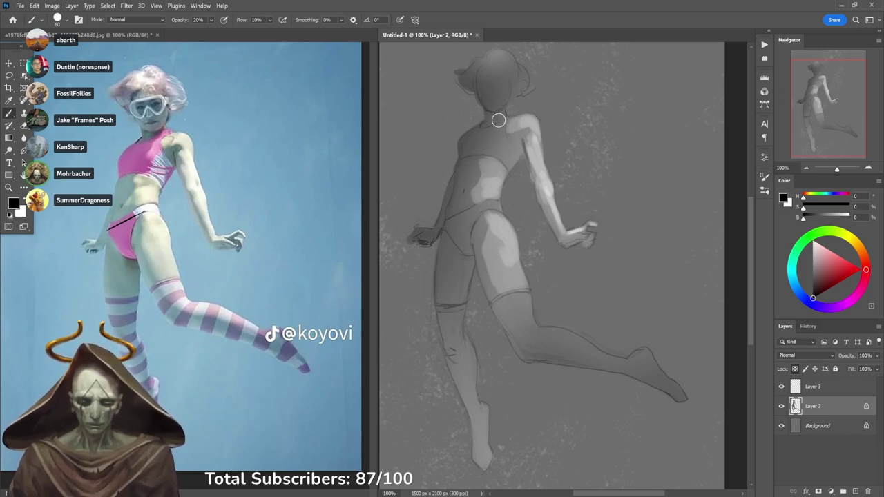
pyautogui.press('[')
pyautogui.press('[')
pyautogui.press('3')
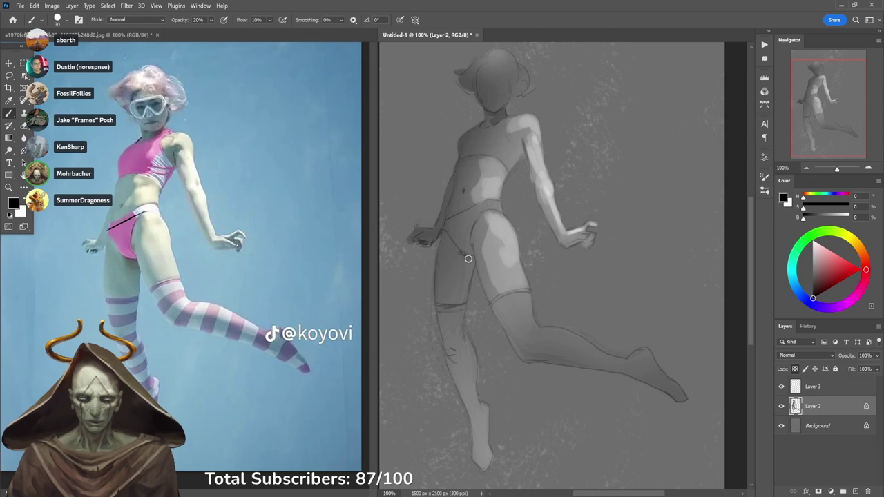
pyautogui.press('1')
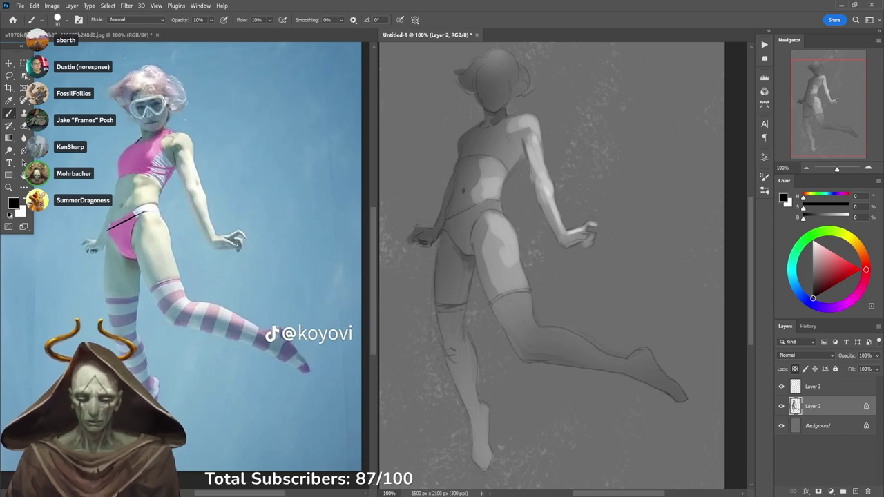
# Compare with the enlarged reference and draw fine black accents at the neckline and armpit crease, using 70% opacity.
pyautogui.click(375, 114)
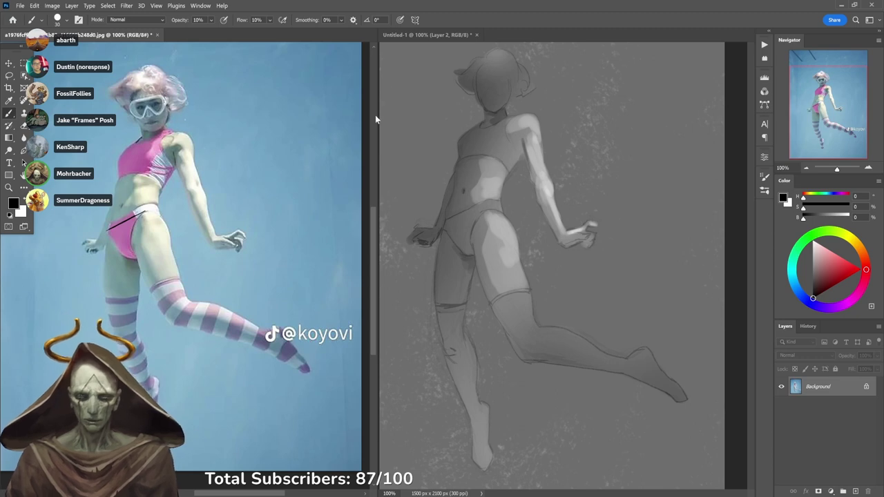
pyautogui.scroll(2, 188, 144)
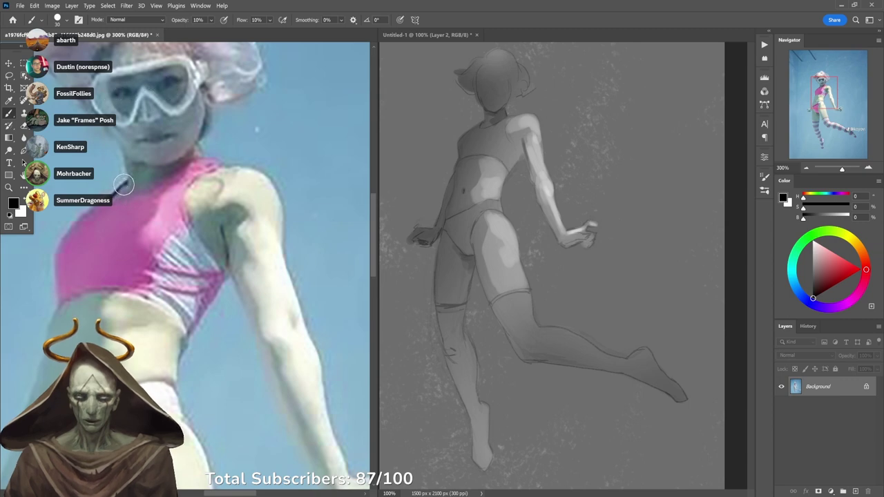
pyautogui.click(496, 126)
pyautogui.keyDown('ctrl'); pyautogui.click(481, 127); pyautogui.keyUp('ctrl')
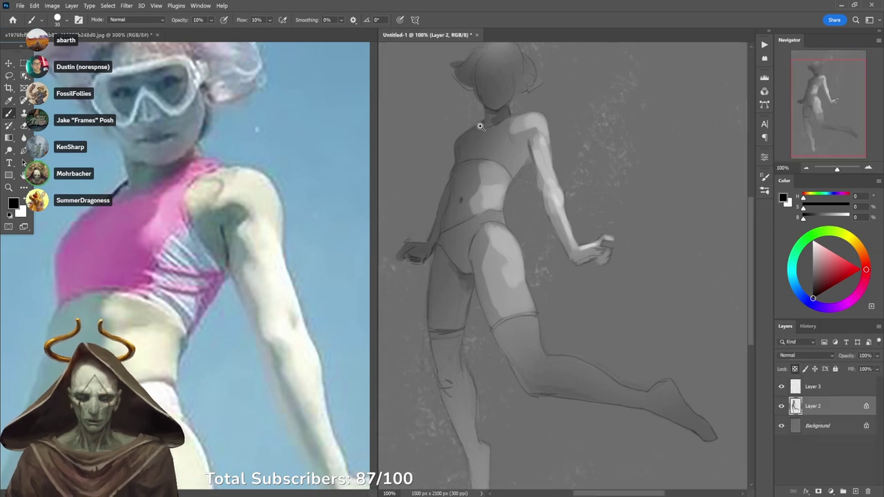
pyautogui.click(480, 127)
pyautogui.click(482, 127)
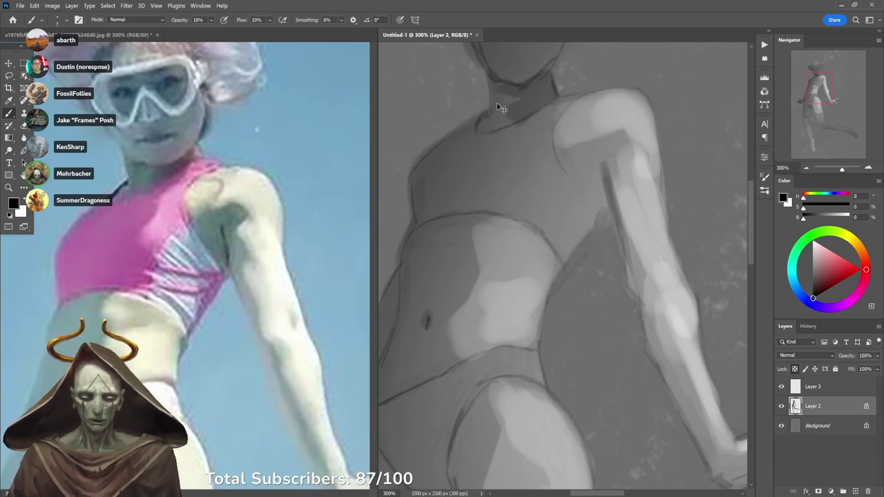
pyautogui.press('7')
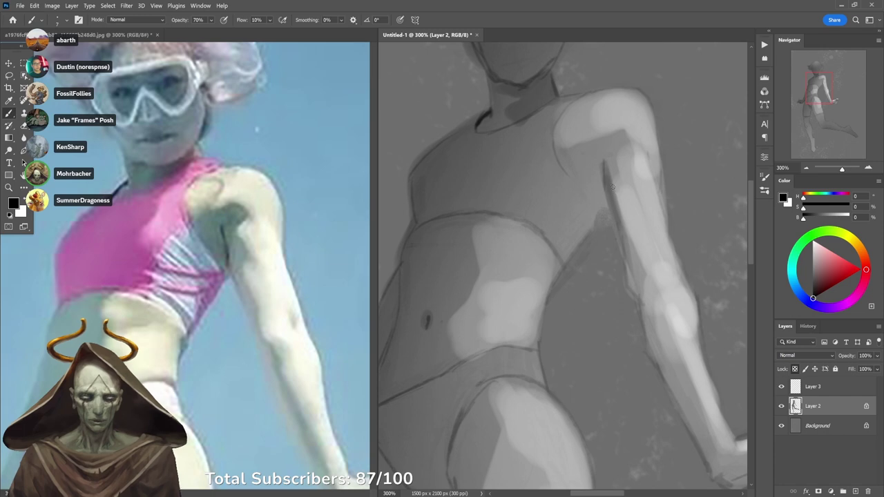
pyautogui.moveTo(603, 157); pyautogui.dragTo(606, 170)
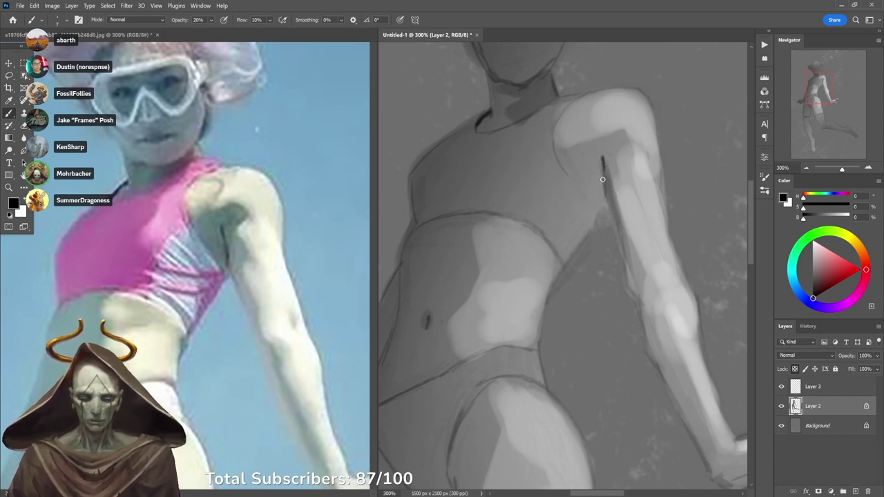
# Shade softly around the armpit crease with a 25 px black brush at 10% opacity.
pyautogui.press(']')
pyautogui.press(']')
pyautogui.press(']')
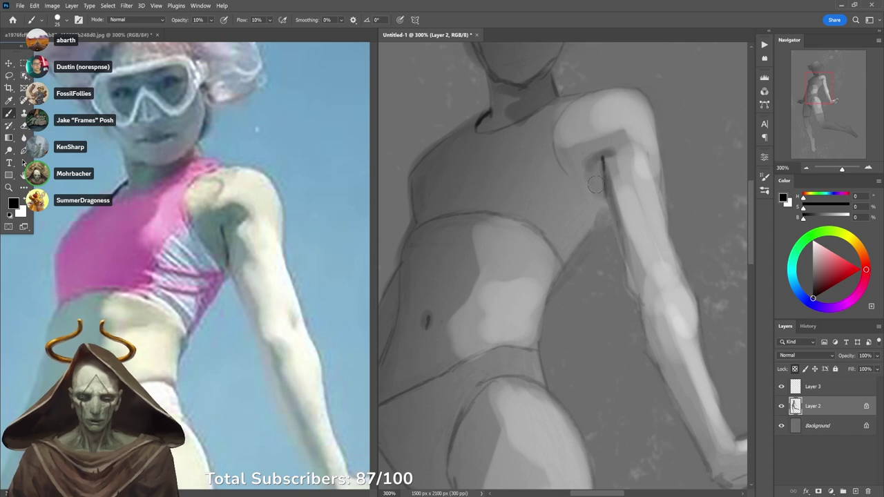
# Darken the jaw edge on the shoulder side of the face with black at 50% opacity.
pyautogui.moveTo(584, 172); pyautogui.dragTo(587, 311)
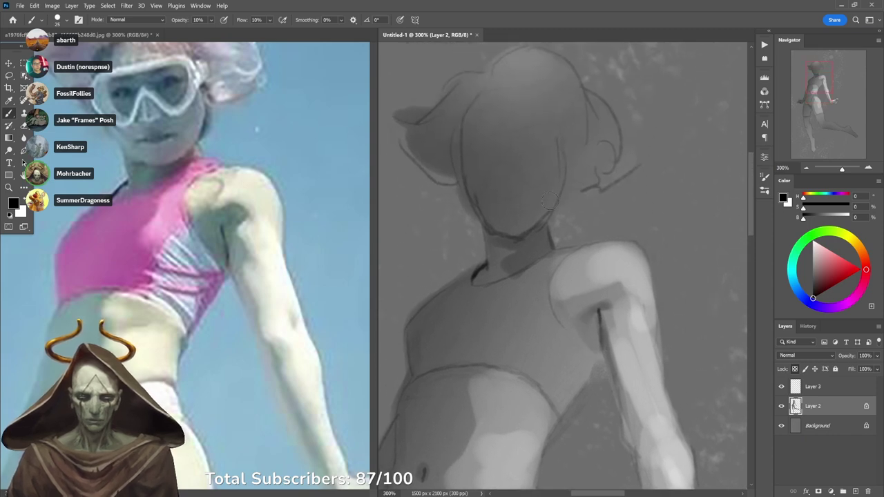
pyautogui.press('5')
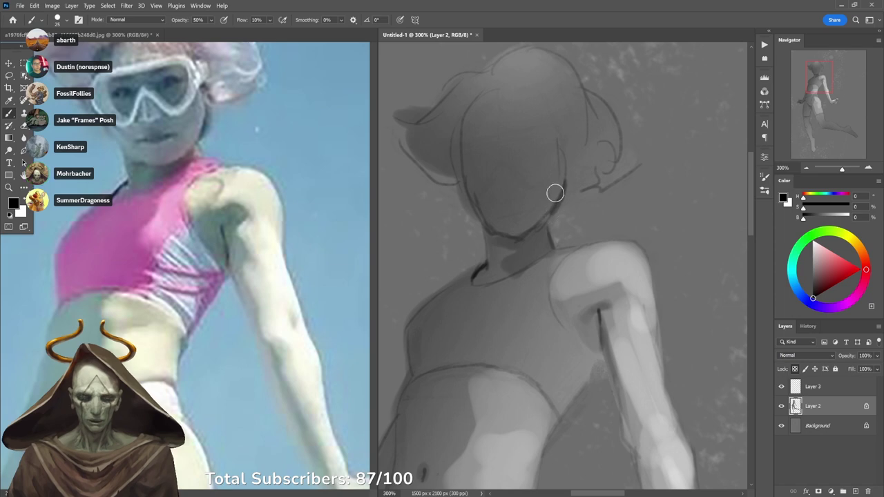
pyautogui.moveTo(554, 192)
pyautogui.mouseDown()
pyautogui.moveTo(588, 203)
pyautogui.moveTo(594, 215)
pyautogui.mouseUp()
# Bring the head into view in the reference and darken the hairline beside the forehead with black at 40% opacity.
pyautogui.press('3')
pyautogui.click(271, 166)
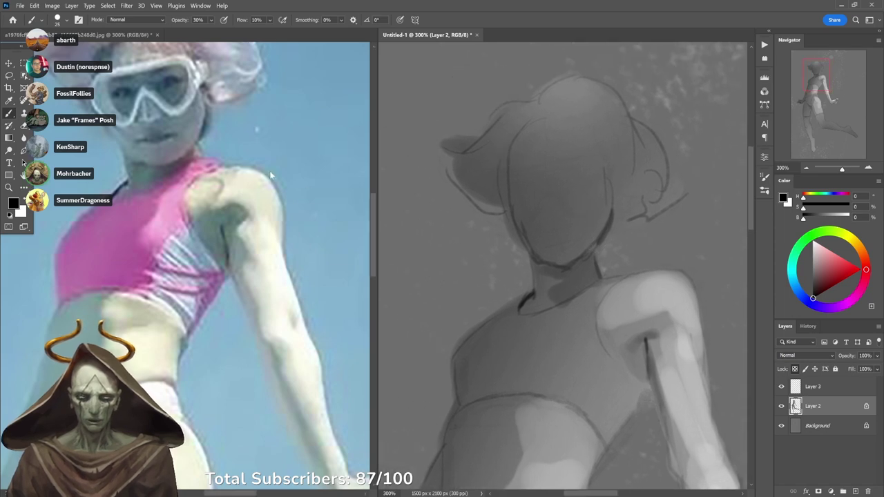
pyautogui.moveTo(276, 153); pyautogui.dragTo(291, 213)
pyautogui.click(514, 173)
pyautogui.press('4')
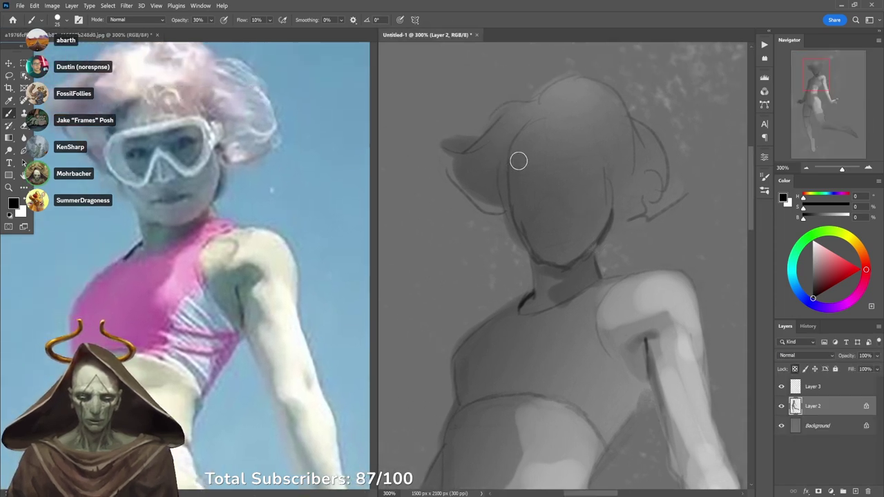
pyautogui.moveTo(509, 162); pyautogui.dragTo(537, 140)
# Block in the dark lens shape of the goggles across the eyes with black at 30% opacity.
pyautogui.press('3')
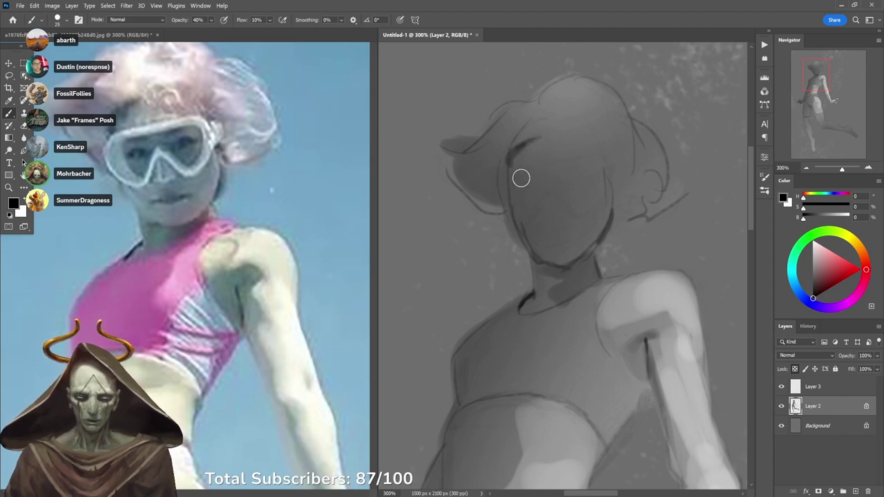
pyautogui.moveTo(519, 179)
pyautogui.mouseDown()
pyautogui.moveTo(531, 206)
pyautogui.moveTo(529, 177)
pyautogui.moveTo(527, 190)
pyautogui.moveTo(569, 199)
pyautogui.moveTo(557, 184)
pyautogui.moveTo(545, 194)
pyautogui.moveTo(564, 174)
pyautogui.moveTo(546, 179)
pyautogui.moveTo(593, 170)
pyautogui.moveTo(597, 193)
pyautogui.moveTo(566, 199)
pyautogui.mouseUp()
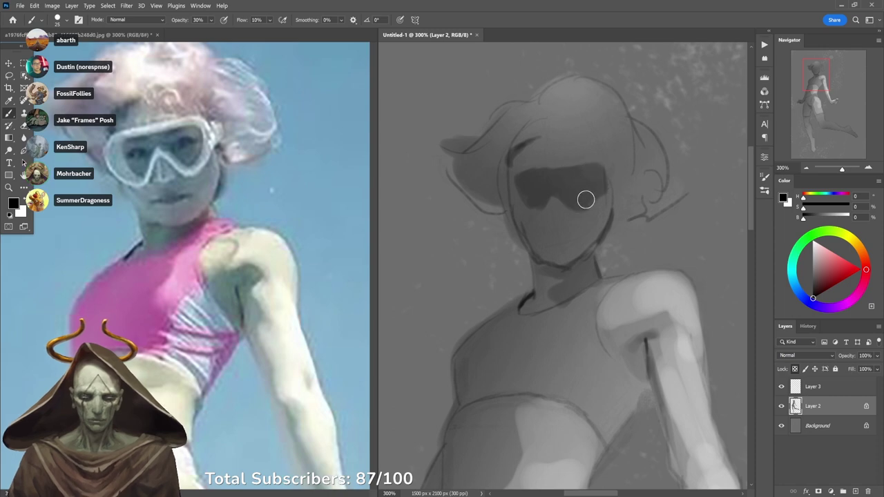
# Paint the white goggle frame around the dark lenses and nose notch at 40% opacity, redoing the outer cheek edge.
pyautogui.press('x')
pyautogui.moveTo(517, 184)
pyautogui.mouseDown()
pyautogui.moveTo(514, 219)
pyautogui.moveTo(501, 196)
pyautogui.moveTo(506, 174)
pyautogui.moveTo(518, 172)
pyautogui.moveTo(508, 174)
pyautogui.moveTo(600, 161)
pyautogui.mouseUp()
pyautogui.press('4')
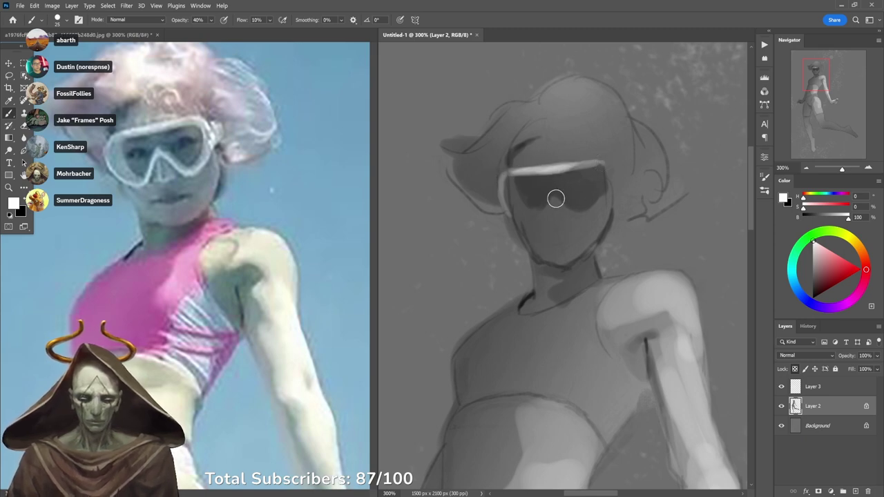
pyautogui.moveTo(550, 196)
pyautogui.mouseDown()
pyautogui.moveTo(540, 225)
pyautogui.moveTo(537, 208)
pyautogui.moveTo(556, 203)
pyautogui.moveTo(519, 197)
pyautogui.moveTo(540, 229)
pyautogui.moveTo(499, 190)
pyautogui.mouseUp()
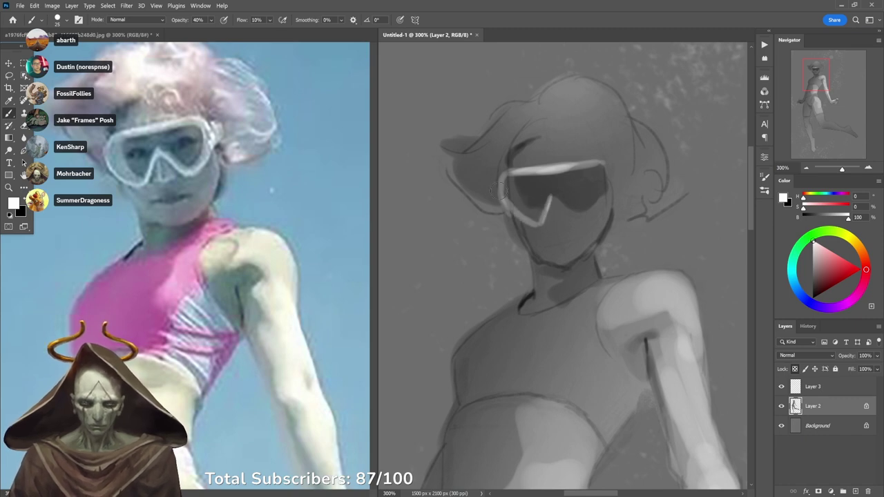
pyautogui.moveTo(530, 226); pyautogui.dragTo(497, 197)
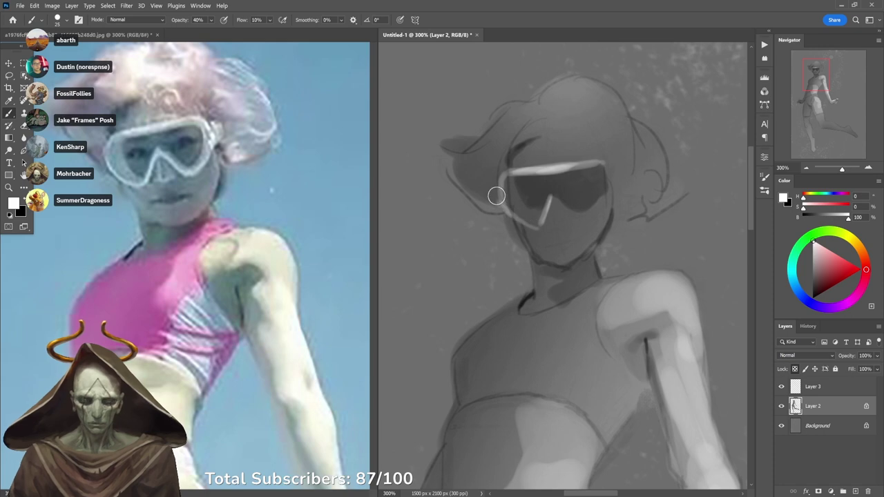
pyautogui.hotkey('ctrl', 'z')
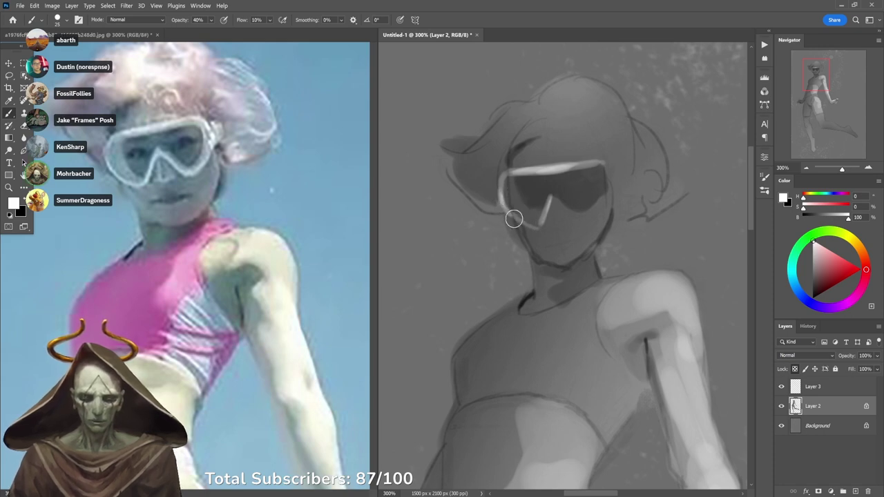
pyautogui.moveTo(514, 219)
pyautogui.mouseDown()
pyautogui.moveTo(584, 220)
pyautogui.moveTo(610, 188)
pyautogui.moveTo(606, 164)
pyautogui.mouseUp()
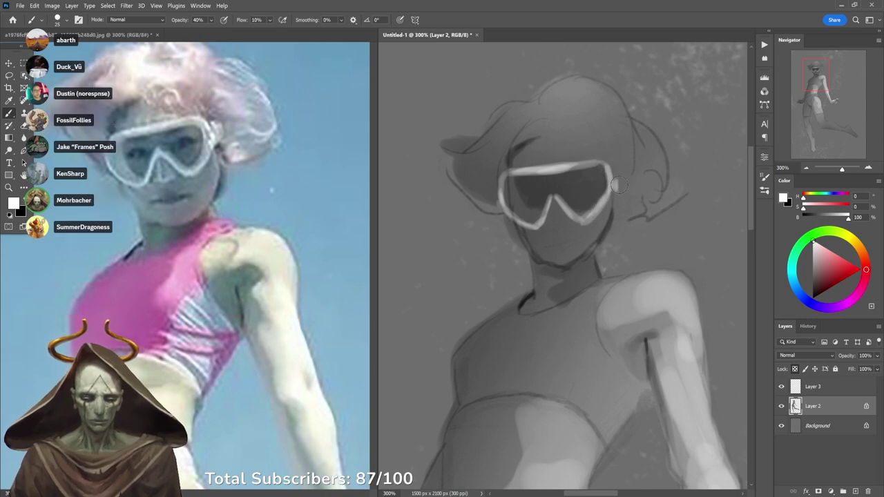
# Paint the white strap bracket beside the goggles and try a light touch on the opposite lens edge.
pyautogui.moveTo(615, 162); pyautogui.dragTo(626, 191)
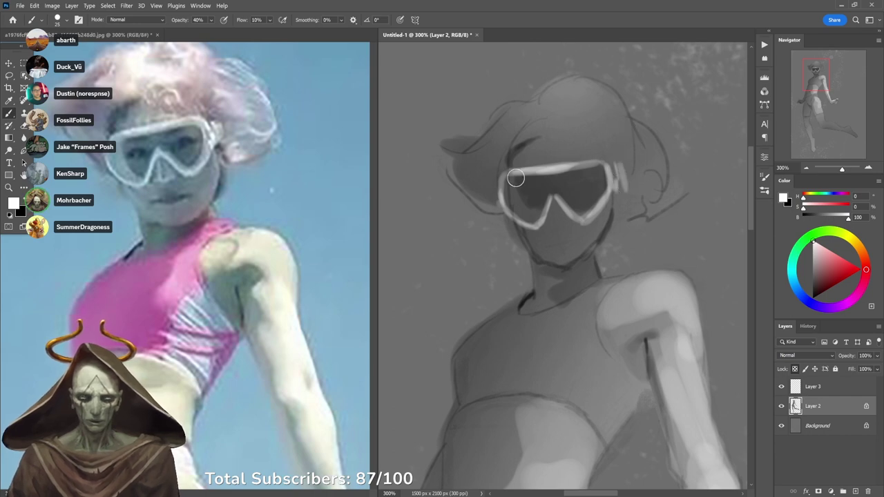
pyautogui.moveTo(510, 182)
pyautogui.mouseDown()
pyautogui.moveTo(518, 210)
pyautogui.moveTo(537, 217)
pyautogui.moveTo(508, 181)
pyautogui.mouseUp()
pyautogui.hotkey('ctrl', 'z')
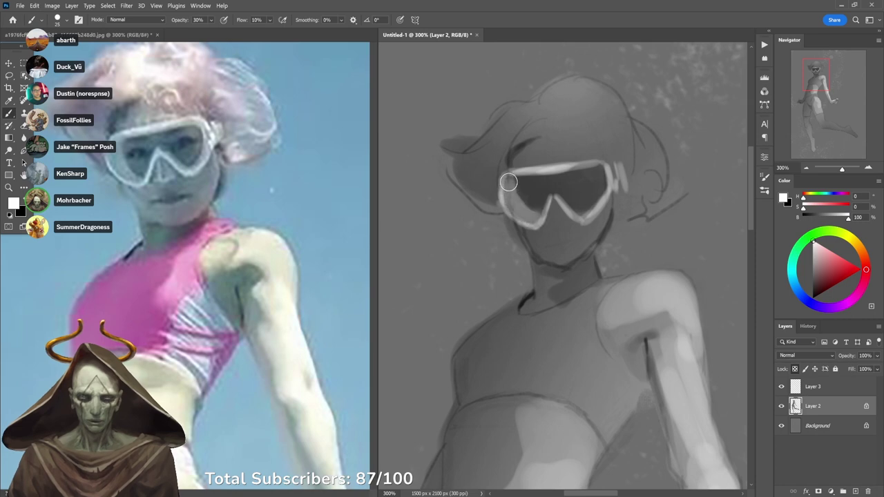
# Darken the shadow under the chin with a small black brush and paint over the jaw outlines with sampled greys at 80% opacity.
pyautogui.press('3')
pyautogui.press('x')
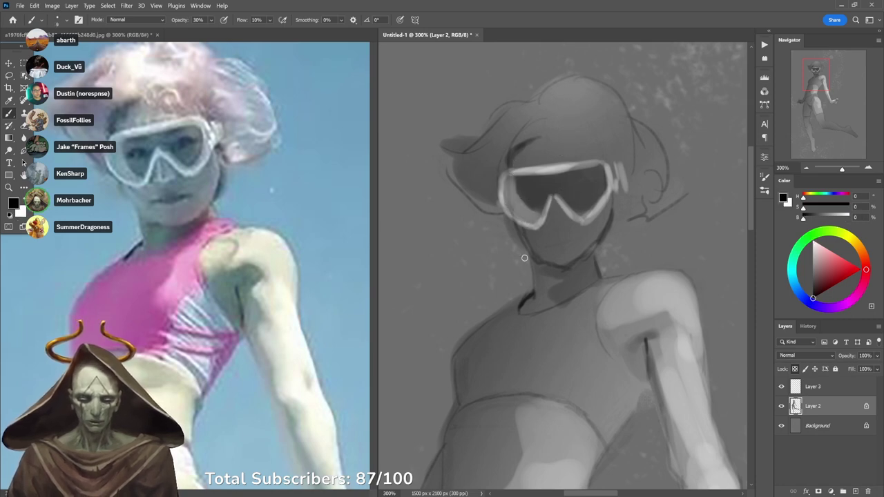
pyautogui.moveTo(536, 262)
pyautogui.mouseDown()
pyautogui.moveTo(563, 271)
pyautogui.moveTo(620, 254)
pyautogui.moveTo(567, 272)
pyautogui.moveTo(597, 257)
pyautogui.mouseUp()
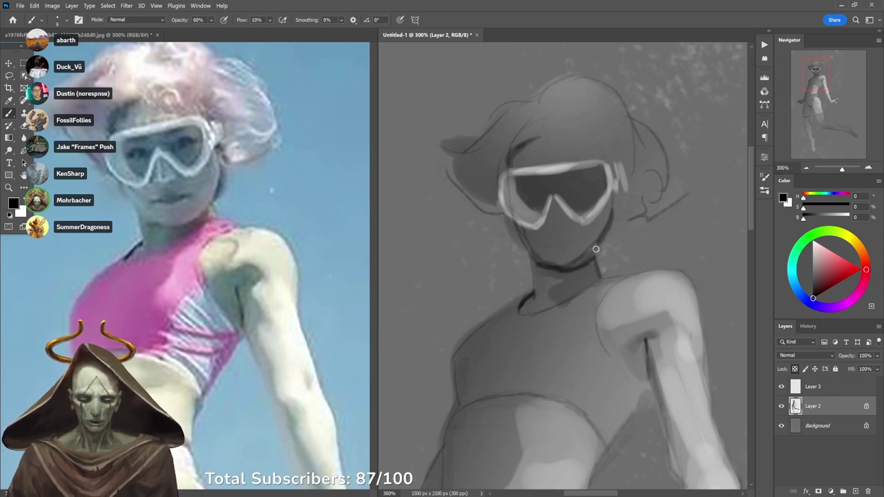
pyautogui.keyDown('alt'); pyautogui.click(581, 254); pyautogui.keyUp('alt')
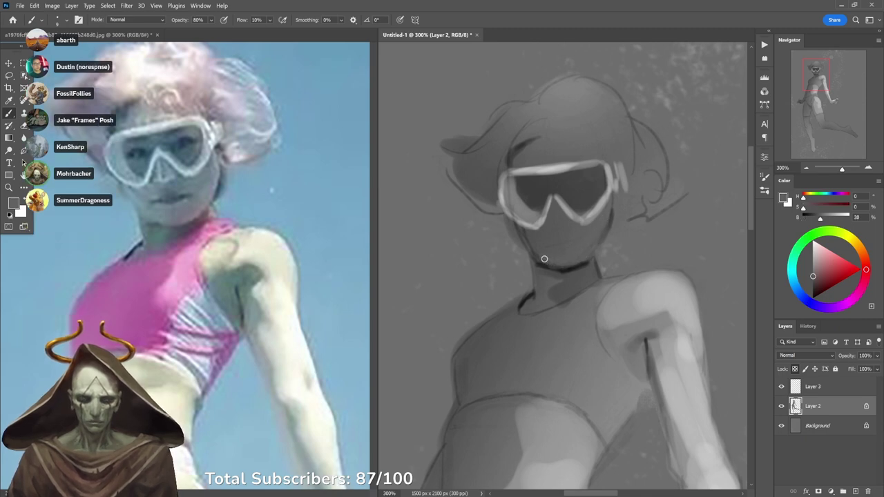
pyautogui.keyDown('alt'); pyautogui.click(506, 225); pyautogui.keyUp('alt')
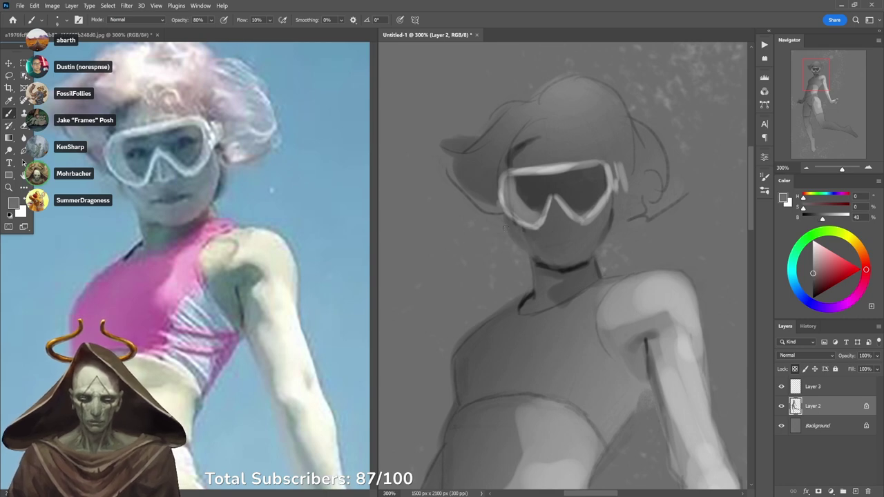
pyautogui.keyDown('alt'); pyautogui.click(528, 277); pyautogui.keyUp('alt')
# Add a small grey shadow at the elbow crease of the lit arm with a sampled tone at 30% opacity.
pyautogui.moveTo(582, 284); pyautogui.dragTo(587, 181)
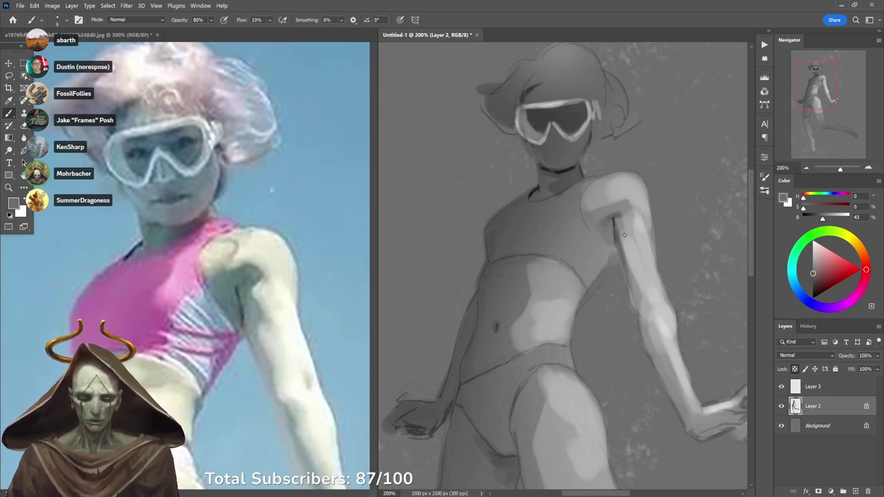
pyautogui.keyDown('alt'); pyautogui.click(637, 333); pyautogui.keyUp('alt')
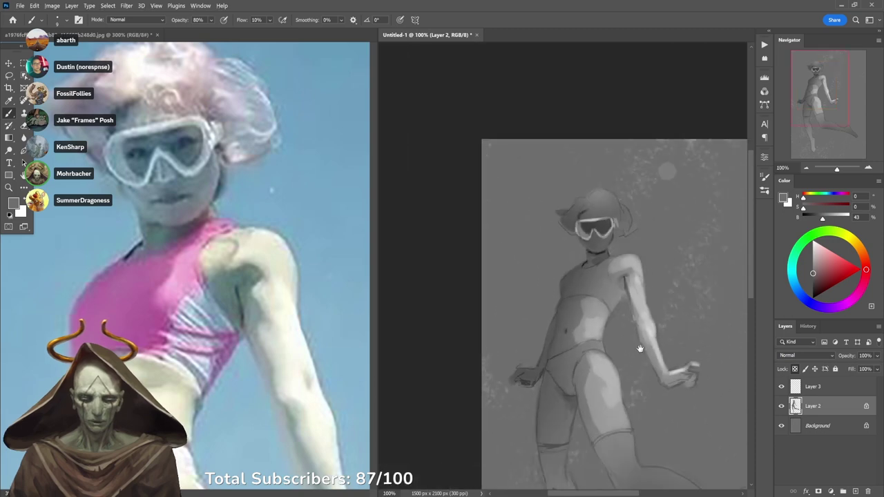
pyautogui.keyDown('ctrl'); pyautogui.click(658, 337); pyautogui.keyUp('ctrl')
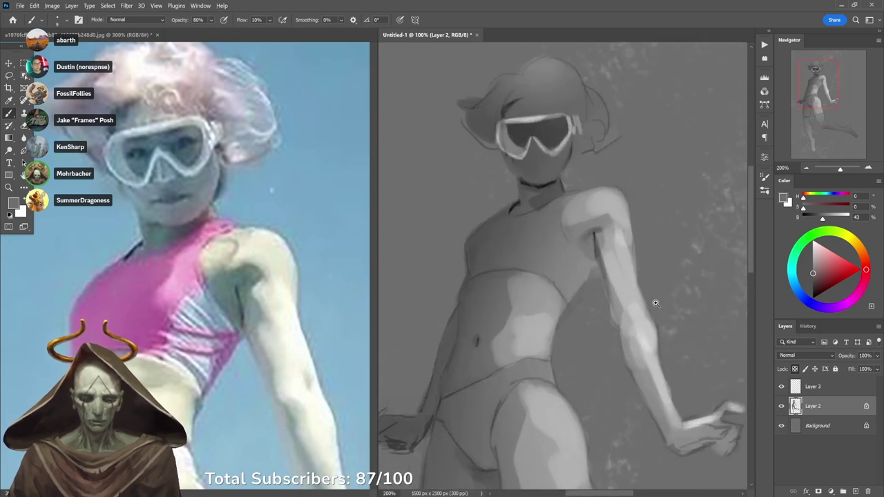
pyautogui.keyDown('alt'); pyautogui.click(607, 211); pyautogui.keyUp('alt')
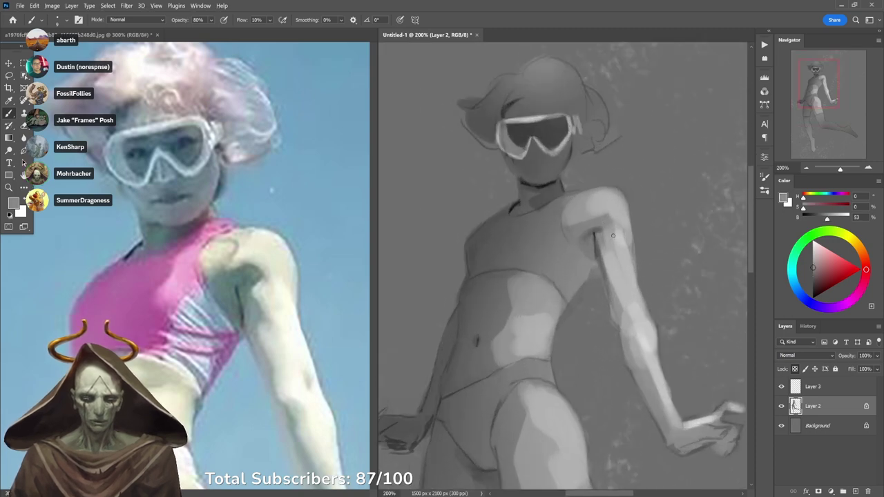
pyautogui.keyDown('alt'); pyautogui.click(638, 311); pyautogui.keyUp('alt')
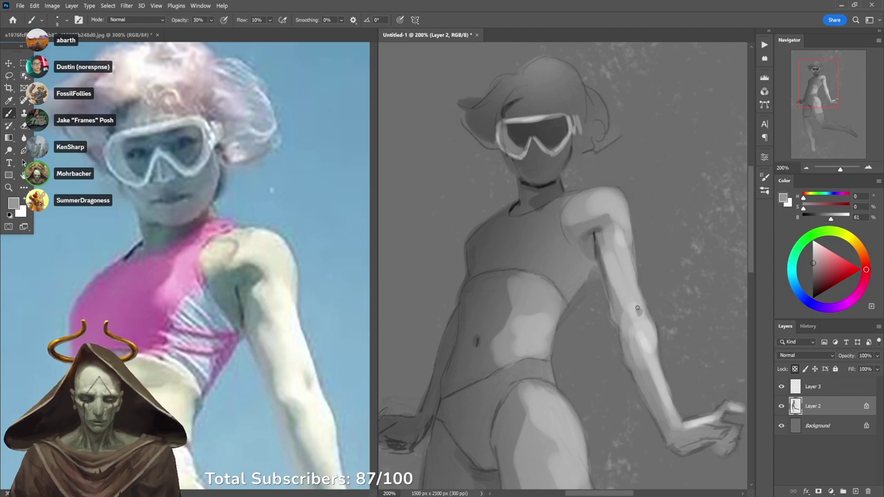
pyautogui.moveTo(633, 360); pyautogui.dragTo(633, 223)
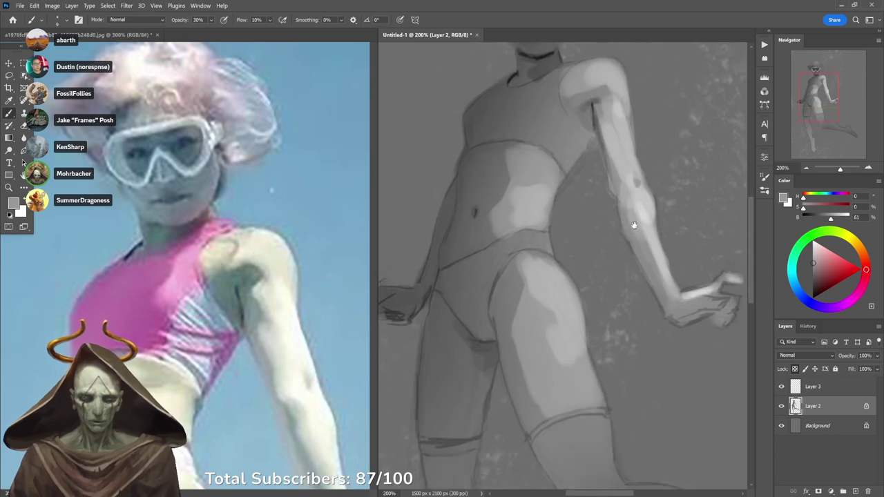
# Compare the whole figure with the reference's torso and arms, and undo the stray black line across the reference's swimsuit bottoms.
pyautogui.keyDown('alt'); pyautogui.click(610, 300); pyautogui.keyUp('alt')
pyautogui.keyDown('alt'); pyautogui.click(610, 300); pyautogui.keyUp('alt')
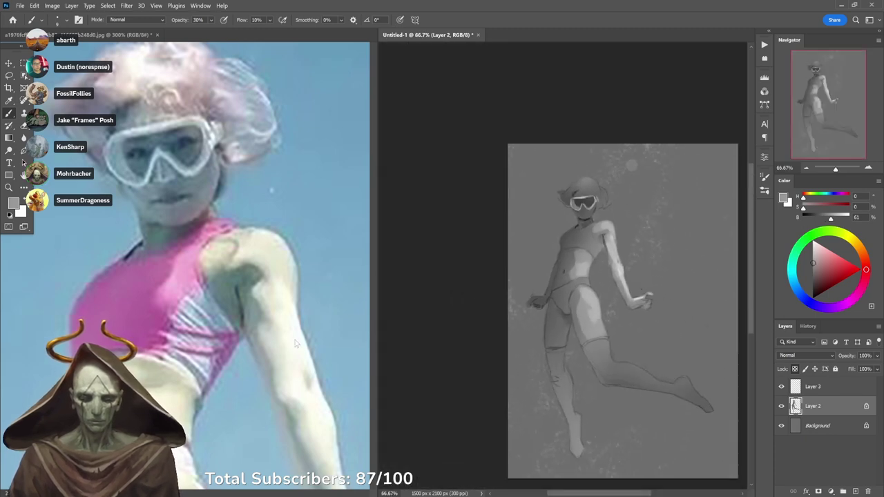
pyautogui.moveTo(631, 295); pyautogui.dragTo(587, 259)
pyautogui.keyDown('ctrl'); pyautogui.click(588, 262); pyautogui.keyUp('ctrl')
pyautogui.click(235, 349)
pyautogui.moveTo(252, 408); pyautogui.dragTo(211, 267)
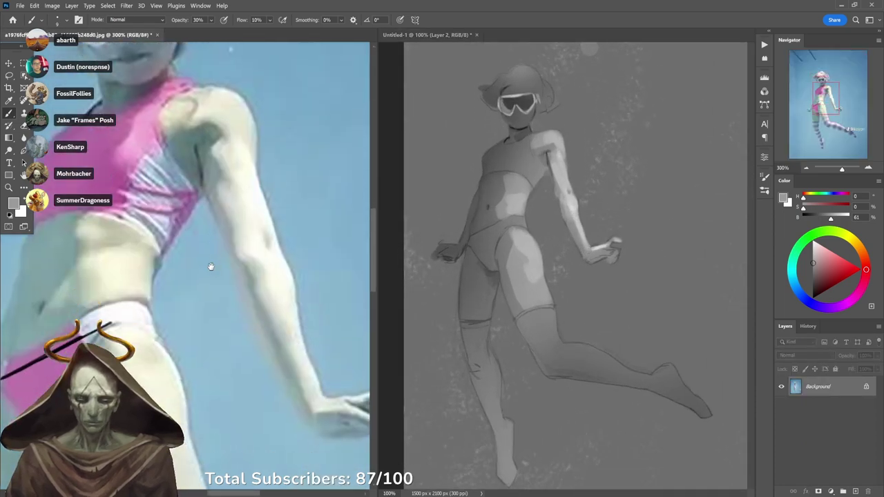
pyautogui.keyDown('alt'); pyautogui.click(220, 277); pyautogui.keyUp('alt')
pyautogui.moveTo(254, 331); pyautogui.dragTo(255, 250)
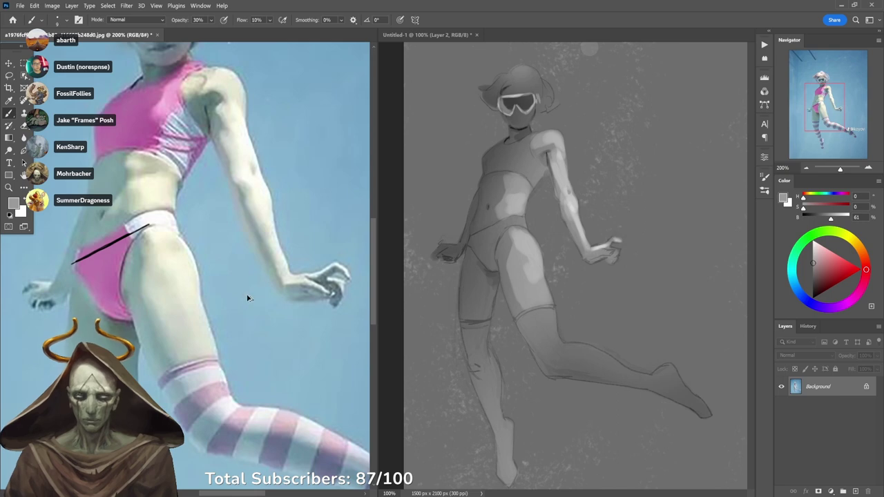
pyautogui.hotkey('ctrl', 'z')
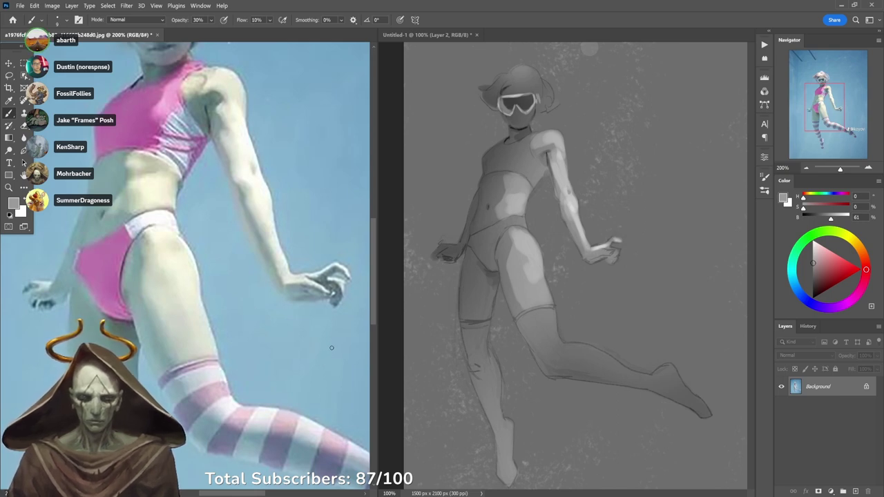
pyautogui.moveTo(306, 231); pyautogui.dragTo(317, 295)
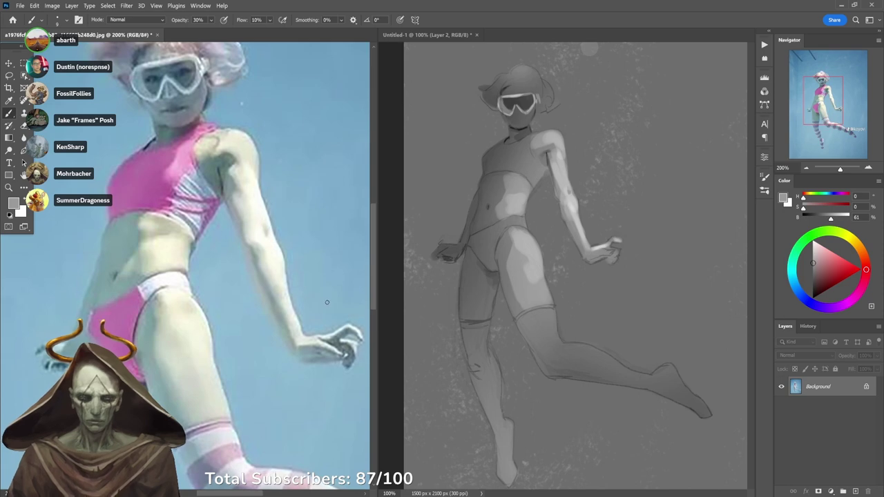
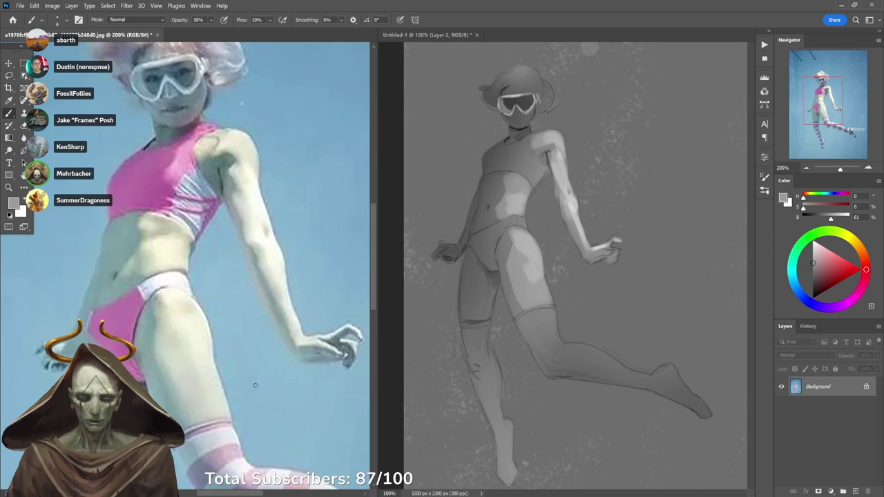
# Darken the curved leg opening of the swimsuit bottoms along the lit thigh with a fine black brush at 60% opacity.
pyautogui.click(486, 309)
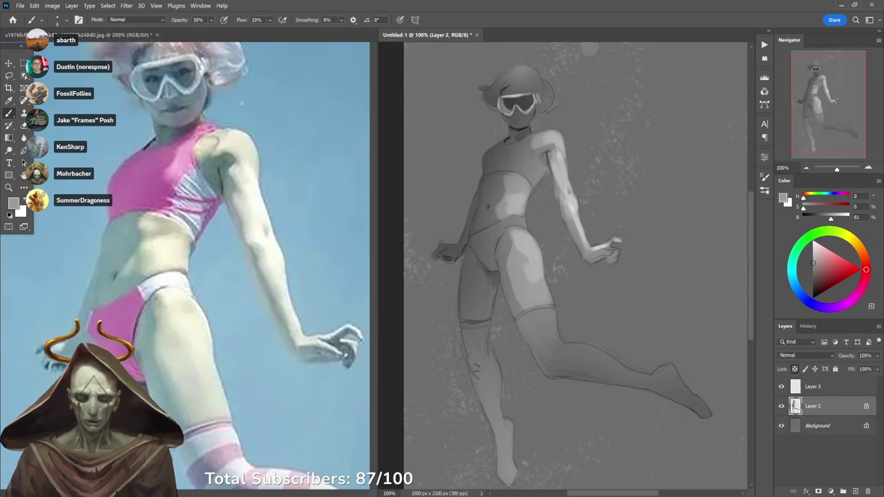
pyautogui.press('d')
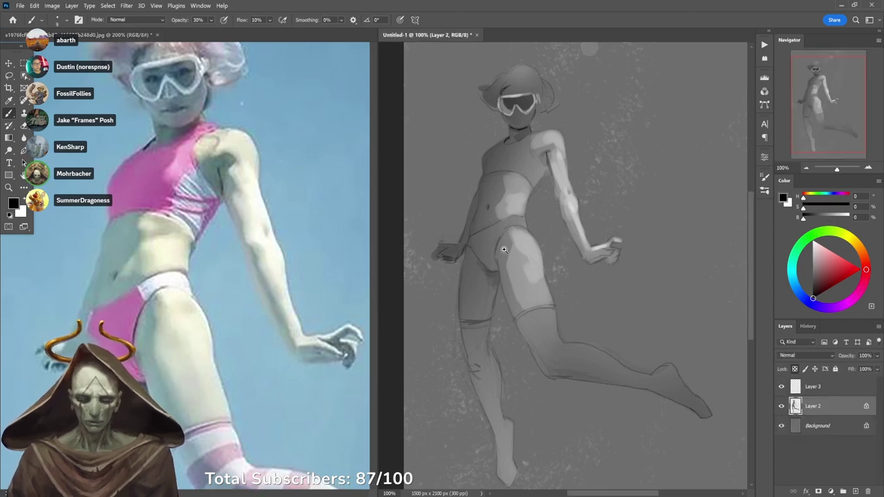
pyautogui.keyDown('ctrl'); pyautogui.click(505, 256); pyautogui.keyUp('ctrl')
pyautogui.keyDown('ctrl'); pyautogui.click(504, 256); pyautogui.keyUp('ctrl')
pyautogui.press('6')
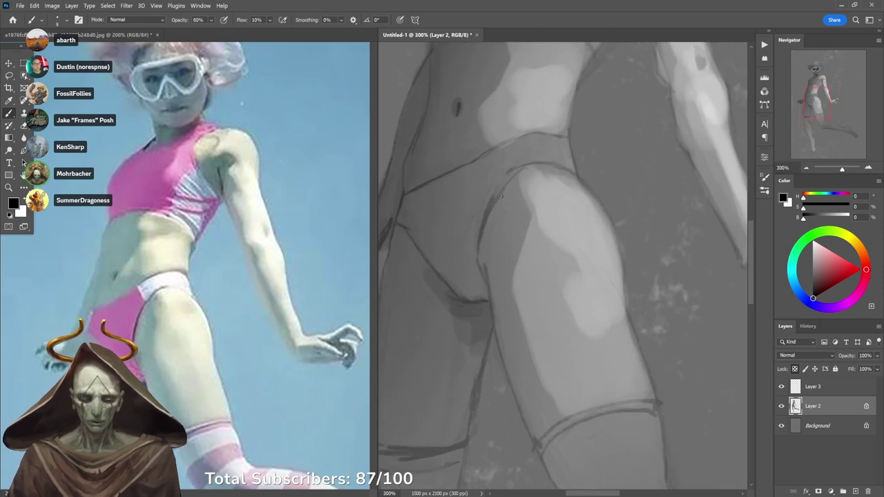
pyautogui.moveTo(479, 237); pyautogui.dragTo(504, 189)
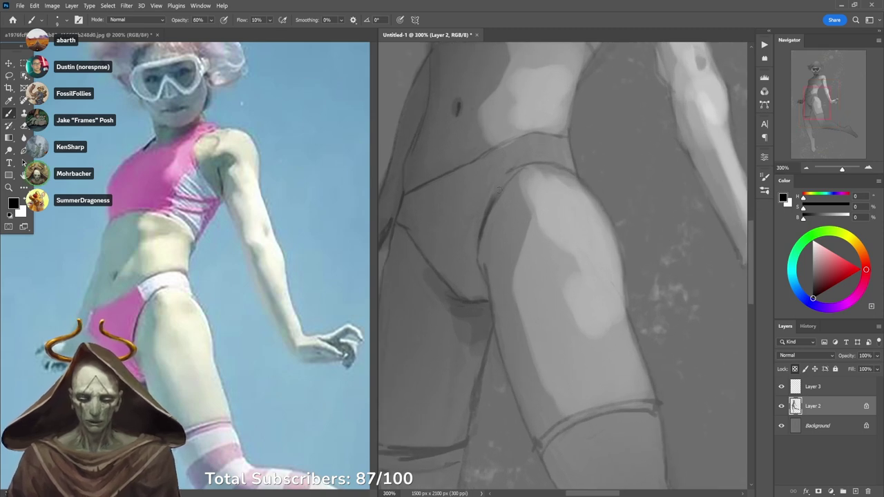
pyautogui.hotkey('ctrl', 'z')
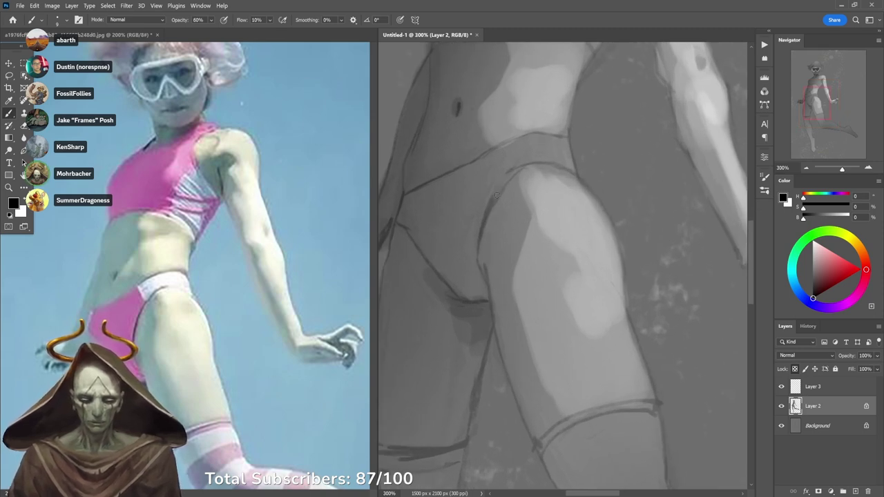
pyautogui.moveTo(497, 189)
pyautogui.mouseDown()
pyautogui.moveTo(483, 242)
pyautogui.moveTo(498, 190)
pyautogui.mouseUp()
pyautogui.moveTo(483, 231)
pyautogui.mouseDown()
pyautogui.moveTo(518, 166)
pyautogui.moveTo(482, 241)
pyautogui.mouseUp()
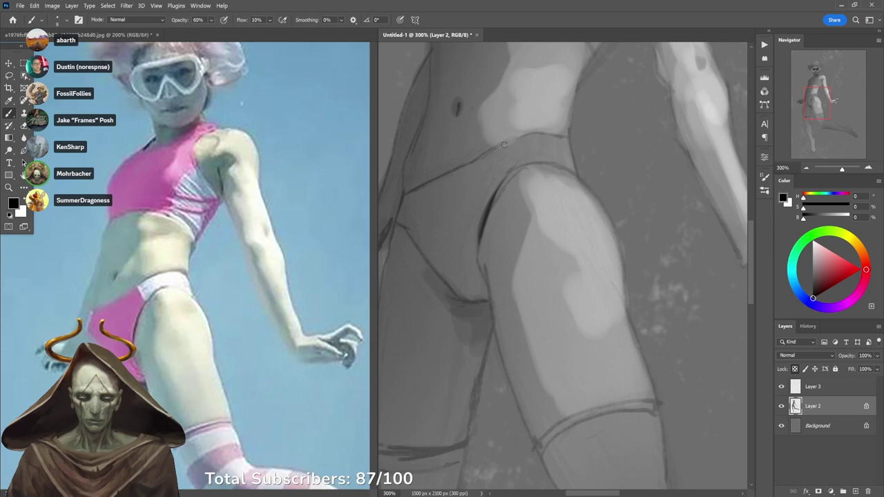
# Draw a firmer black line along the waistband of the swimsuit bottoms on the lit side, replacing the first attempt.
pyautogui.moveTo(489, 150)
pyautogui.mouseDown()
pyautogui.moveTo(527, 131)
pyautogui.moveTo(494, 146)
pyautogui.moveTo(544, 135)
pyautogui.mouseUp()
pyautogui.hotkey('ctrl', 'z')
pyautogui.moveTo(470, 164)
pyautogui.mouseDown()
pyautogui.moveTo(515, 138)
pyautogui.moveTo(564, 135)
pyautogui.mouseUp()
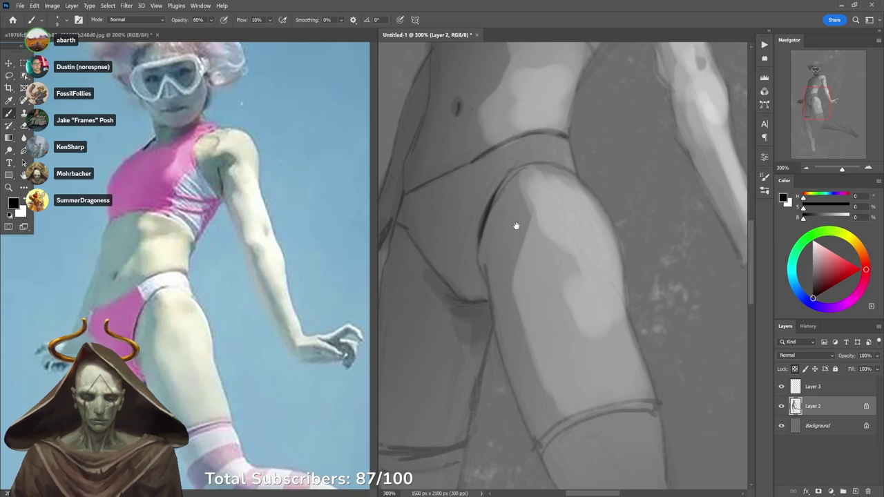
# Darken the lower edge of the swimsuit bottoms between the thighs with black and check the whole figure.
pyautogui.moveTo(516, 225); pyautogui.dragTo(607, 149)
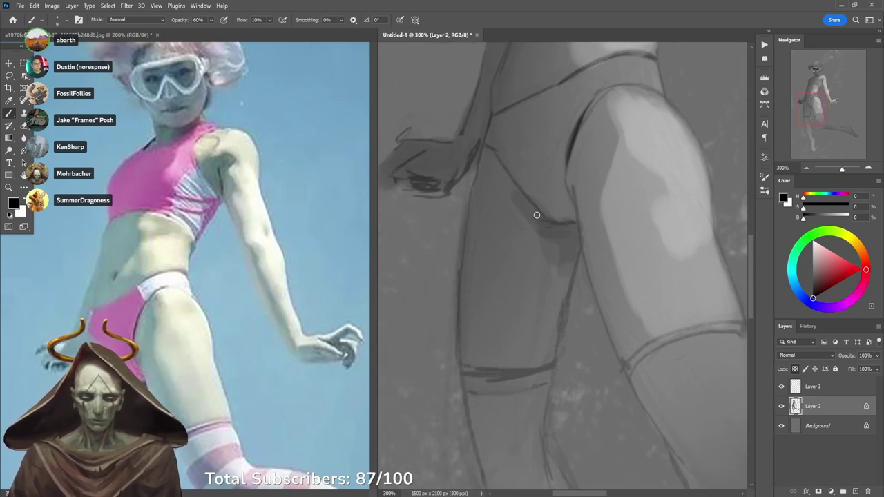
pyautogui.moveTo(534, 212)
pyautogui.mouseDown()
pyautogui.moveTo(576, 228)
pyautogui.moveTo(566, 226)
pyautogui.mouseUp()
pyautogui.keyDown('alt'); pyautogui.click(577, 268); pyautogui.keyUp('alt')
pyautogui.keyDown('alt'); pyautogui.click(577, 269); pyautogui.keyUp('alt')
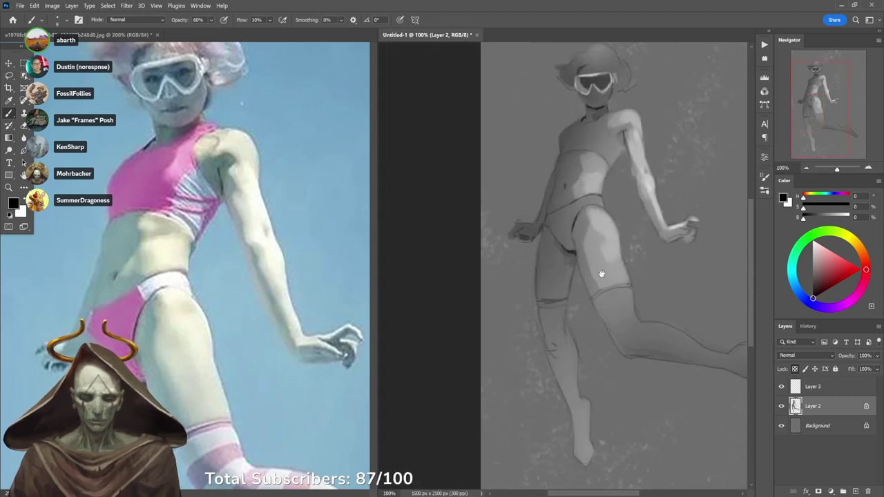
pyautogui.moveTo(604, 270); pyautogui.dragTo(573, 231)
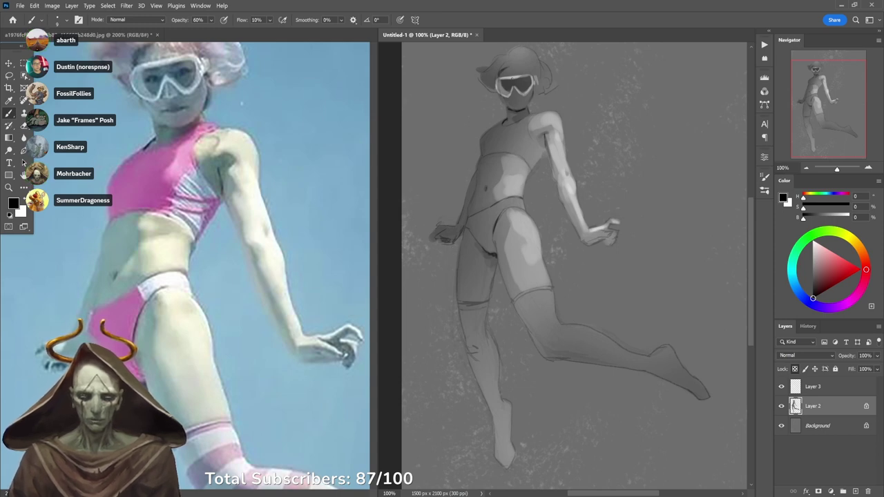
# Paint the goggles' nose piece in light grey sampled from the frame, at 80% brush opacity.
pyautogui.scroll(2, 517, 96)
pyautogui.moveTo(509, 91); pyautogui.dragTo(533, 142)
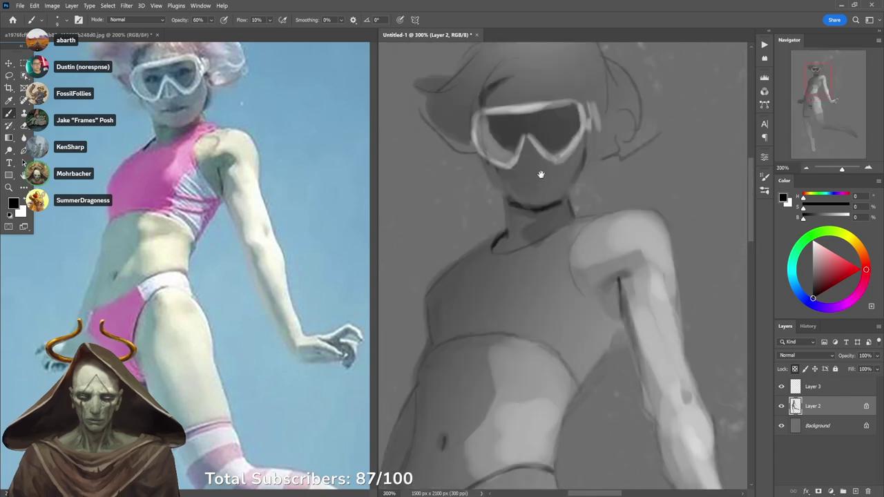
pyautogui.keyDown('alt'); pyautogui.click(530, 108); pyautogui.keyUp('alt')
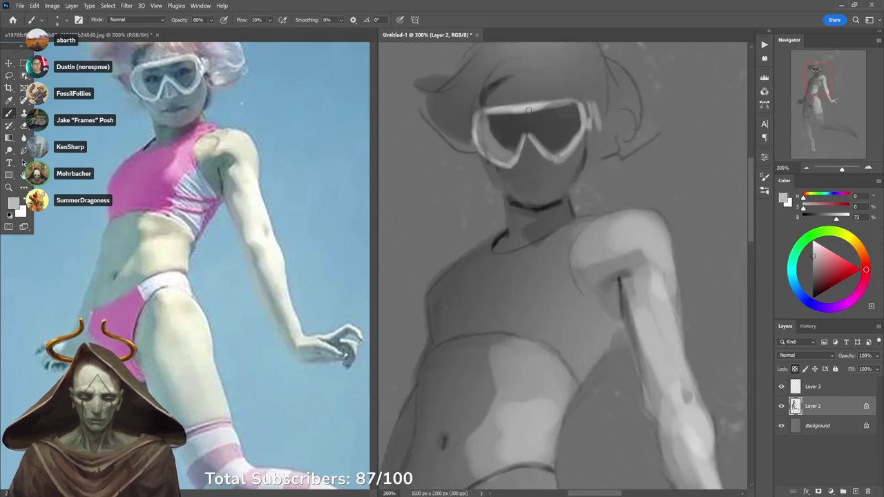
pyautogui.moveTo(527, 143)
pyautogui.mouseDown()
pyautogui.moveTo(527, 168)
pyautogui.moveTo(538, 161)
pyautogui.mouseUp()
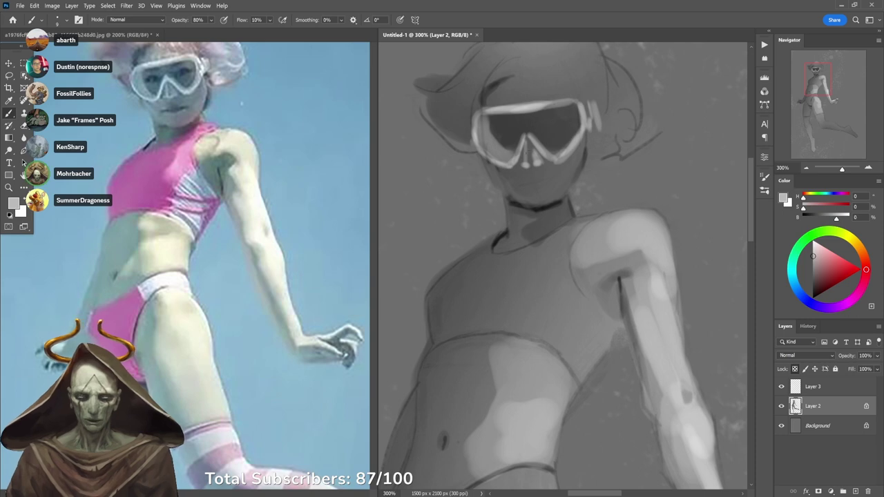
# Draw the closed mouth below the goggles in black at 30% opacity and touch up the dark hair accent above the frame.
pyautogui.press('d')
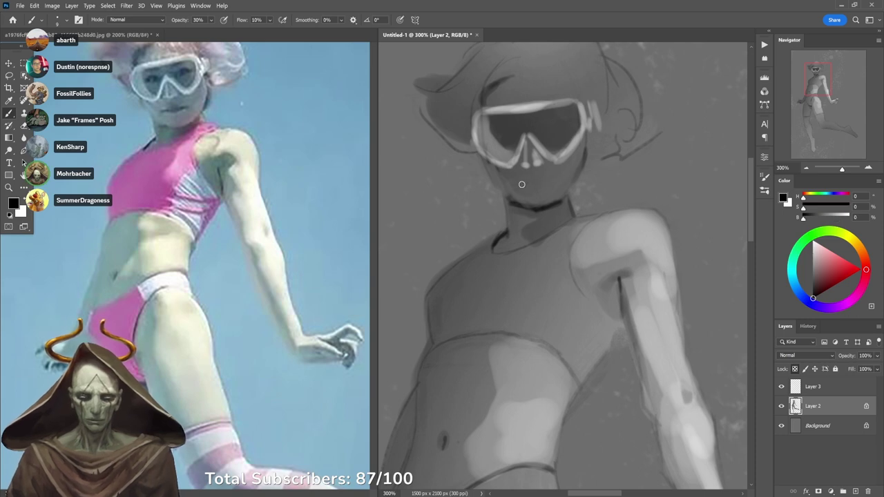
pyautogui.moveTo(521, 185); pyautogui.dragTo(529, 183)
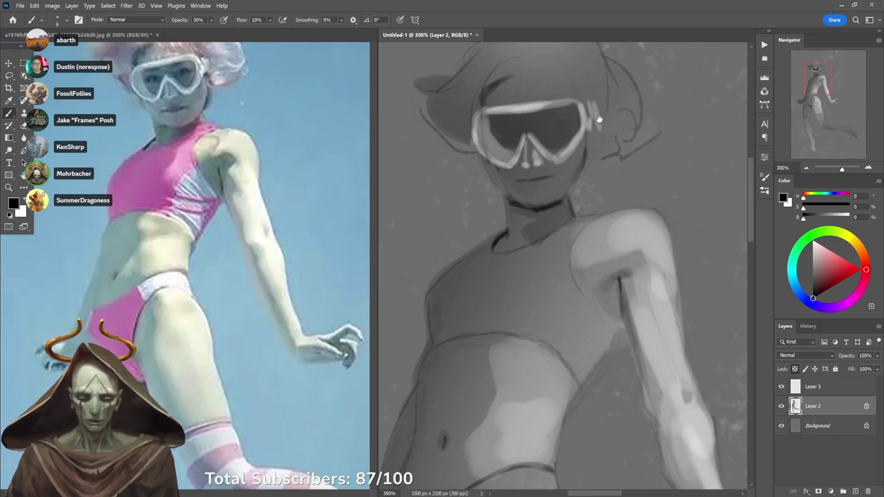
pyautogui.moveTo(600, 120)
pyautogui.mouseDown()
pyautogui.moveTo(610, 173)
pyautogui.moveTo(586, 149)
pyautogui.mouseUp()
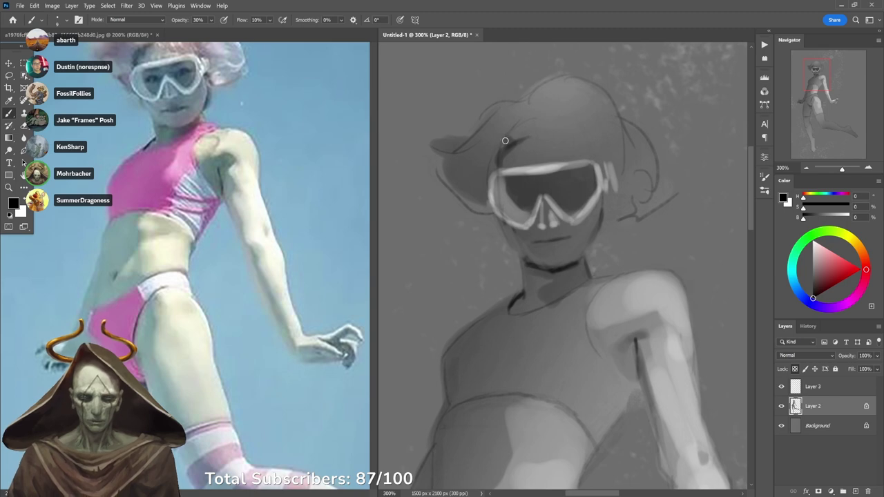
pyautogui.keyDown('alt'); pyautogui.click(534, 272); pyautogui.keyUp('alt')
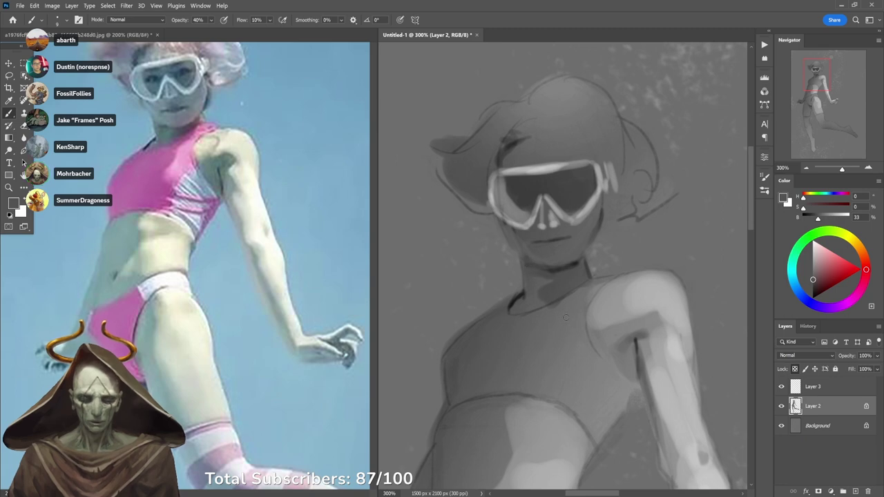
# Add small black shadow accents in the hair on both sides of the goggles, raising the opacity to 50%.
pyautogui.press('d')
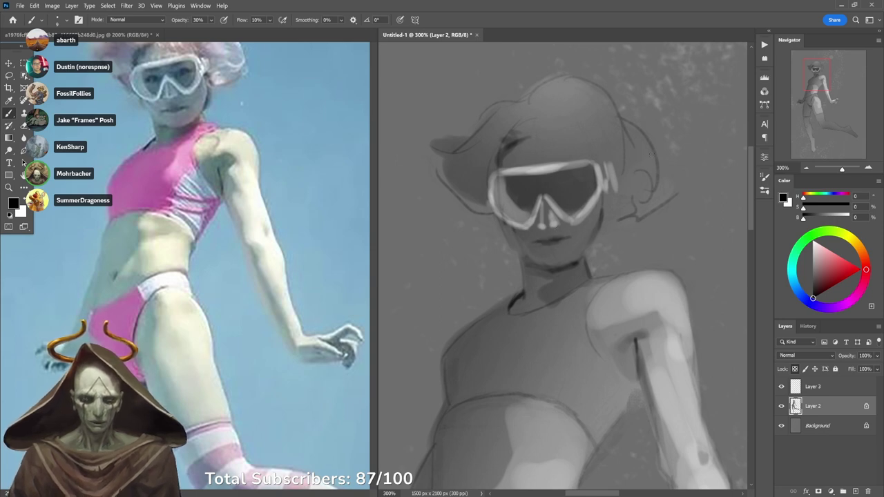
pyautogui.press('5')
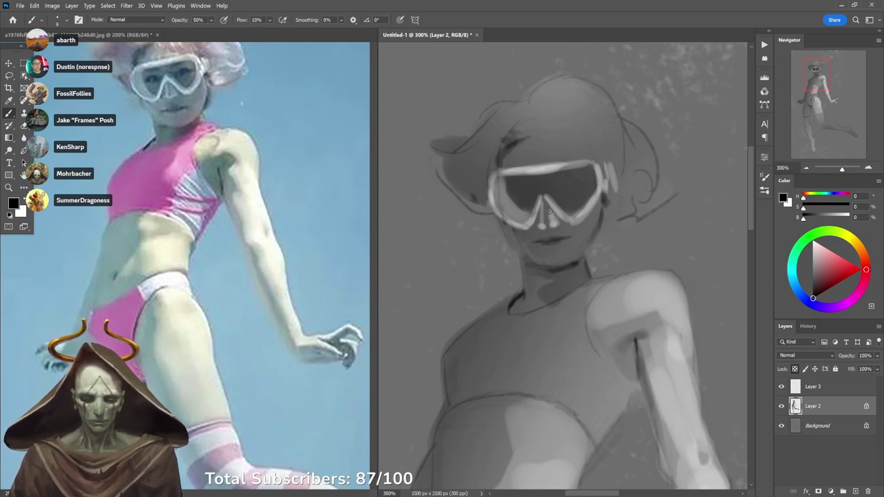
pyautogui.hotkey('ctrl', '-')
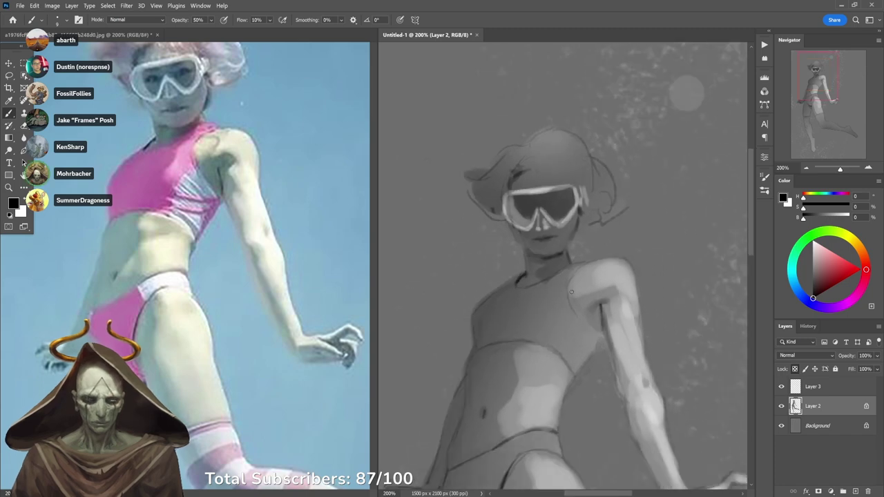
# Paint a soft white highlight on the swim top beside the lit shoulder on Layer 3, using a larger brush at 20% opacity.
pyautogui.click(805, 387)
pyautogui.moveTo(496, 352); pyautogui.dragTo(517, 277)
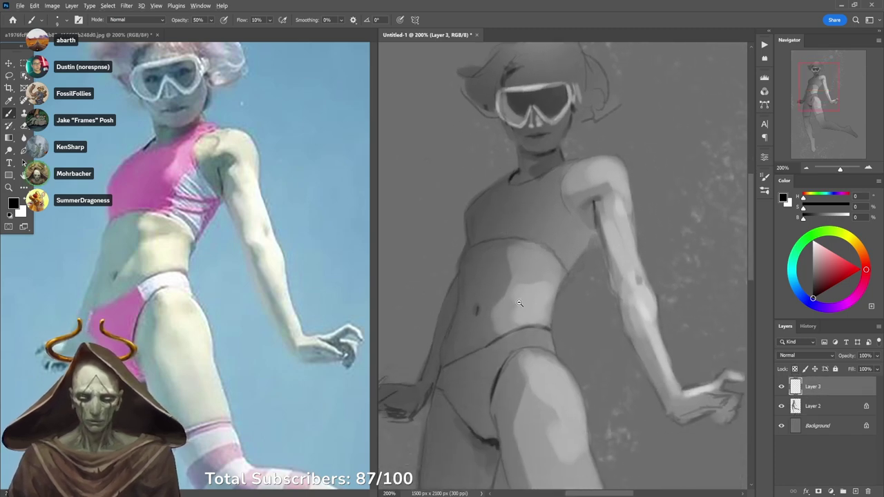
pyautogui.keyDown('ctrl'); pyautogui.keyDown('alt'); pyautogui.click(520, 303); pyautogui.keyUp('alt'); pyautogui.keyUp('ctrl')
pyautogui.keyDown('ctrl'); pyautogui.click(560, 275); pyautogui.keyUp('ctrl')
pyautogui.press('x')
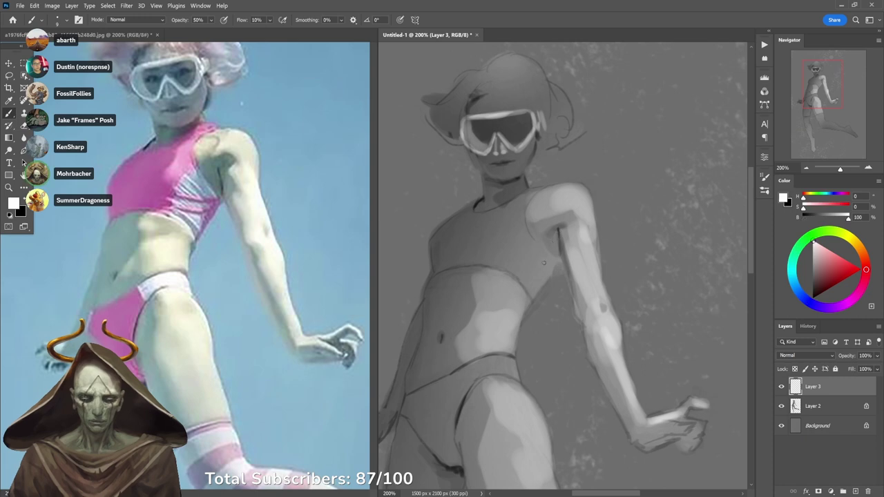
pyautogui.press('2')
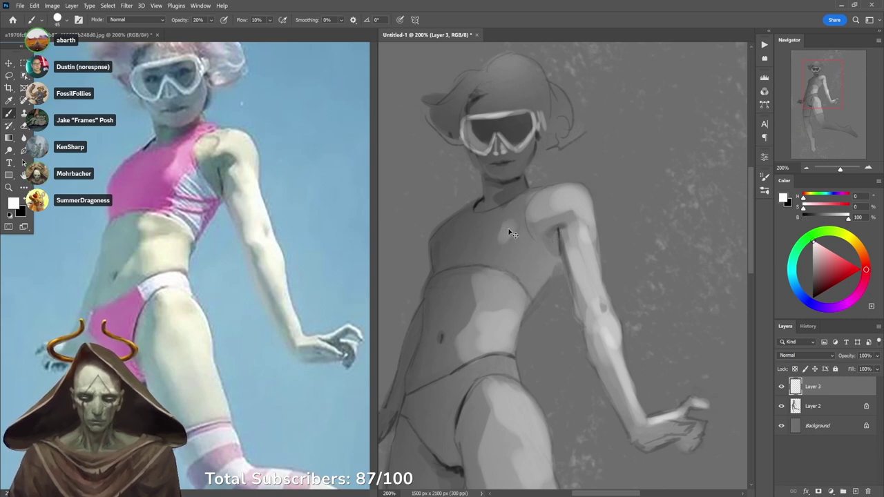
pyautogui.moveTo(511, 226)
pyautogui.mouseDown()
pyautogui.moveTo(529, 201)
pyautogui.moveTo(512, 230)
pyautogui.moveTo(517, 239)
pyautogui.mouseUp()
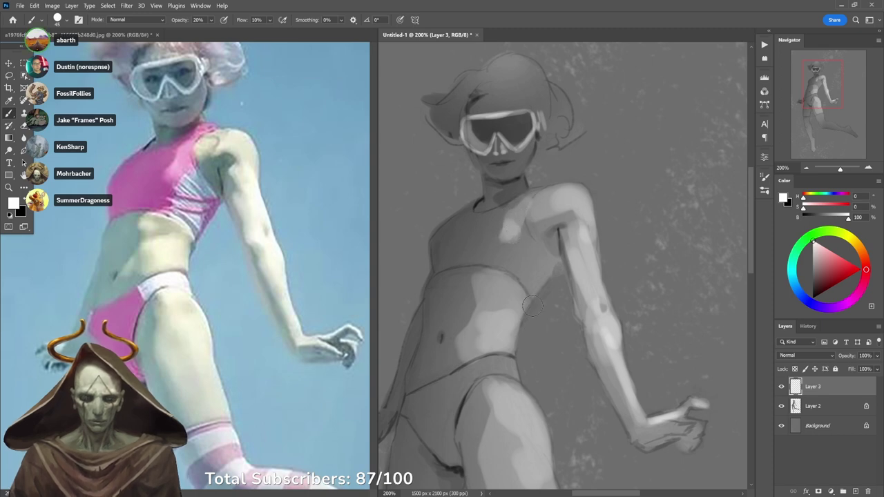
pyautogui.moveTo(546, 134)
pyautogui.mouseDown()
pyautogui.moveTo(500, 142)
pyautogui.moveTo(504, 131)
pyautogui.moveTo(485, 140)
pyautogui.moveTo(484, 133)
pyautogui.mouseUp()
pyautogui.moveTo(513, 131)
pyautogui.mouseDown()
pyautogui.moveTo(519, 123)
pyautogui.moveTo(520, 132)
pyautogui.moveTo(493, 129)
pyautogui.moveTo(525, 139)
pyautogui.mouseUp()
pyautogui.hotkey('ctrl', 'z')
pyautogui.hotkey('ctrl', 'z')
# Sketch the eye behind the goggle lens on the lit-arm side with a fine black brush at 50% opacity, refining it at 30%.
pyautogui.press('1')
pyautogui.scroll(1, 516, 141)
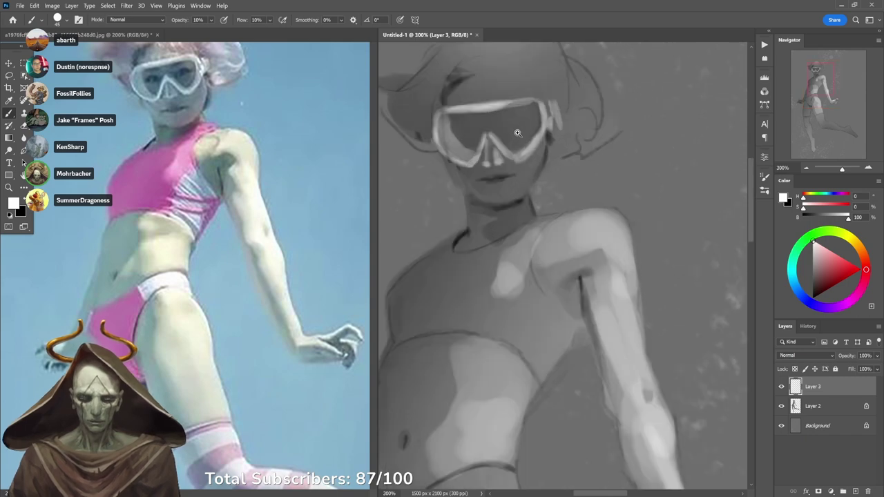
pyautogui.press('[')
pyautogui.press('[')
pyautogui.press('[')
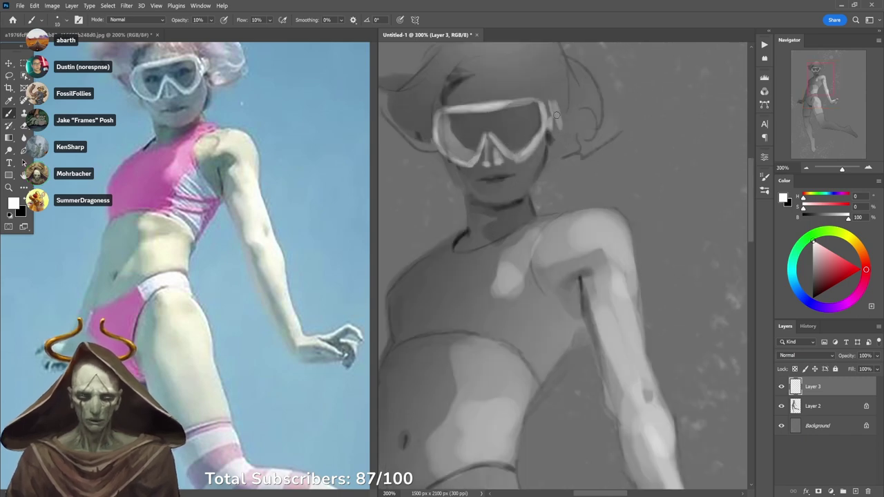
pyautogui.press('x')
pyautogui.press('5')
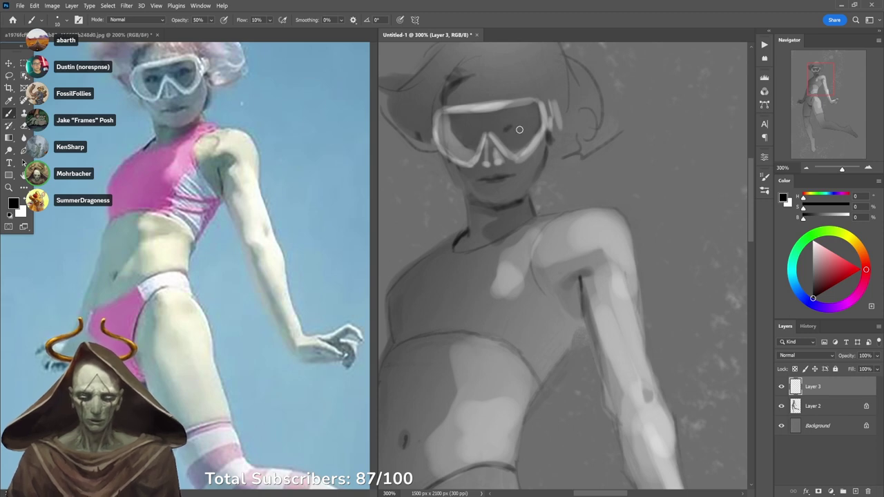
pyautogui.press('3')
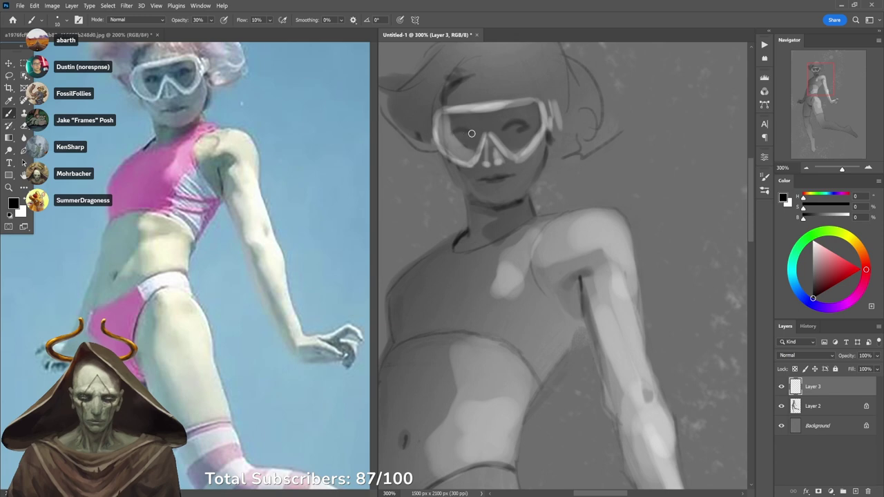
# Shape the eye behind the other goggle lens using sampled dark grey at 30% opacity, adding black accents.
pyautogui.keyDown('alt'); pyautogui.click(464, 141); pyautogui.keyUp('alt')
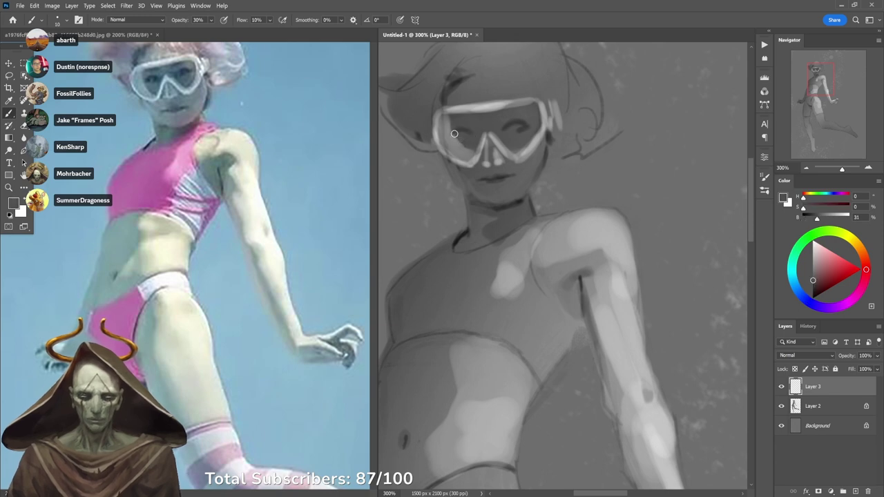
pyautogui.moveTo(449, 122); pyautogui.dragTo(464, 145)
pyautogui.press('d')
pyautogui.press('4')
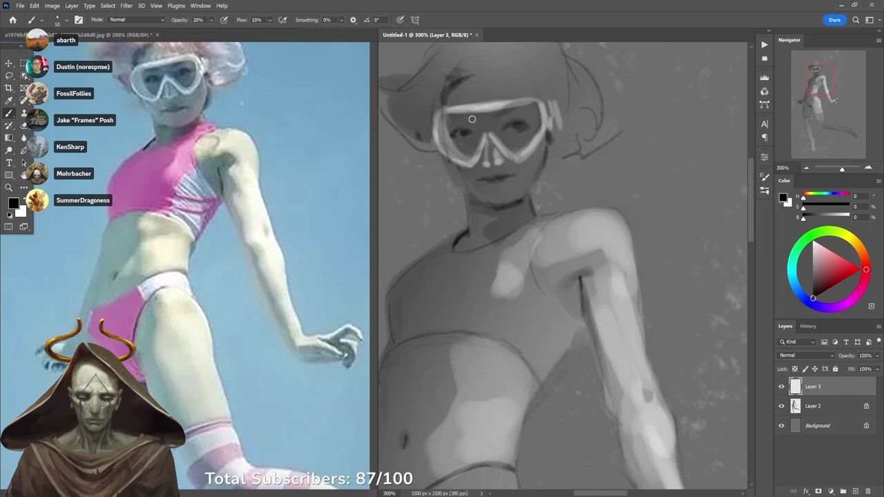
# Block in white highlights across the top of the hair with a larger brush, building from 20% to 50% opacity.
pyautogui.scroll(-1, 508, 120)
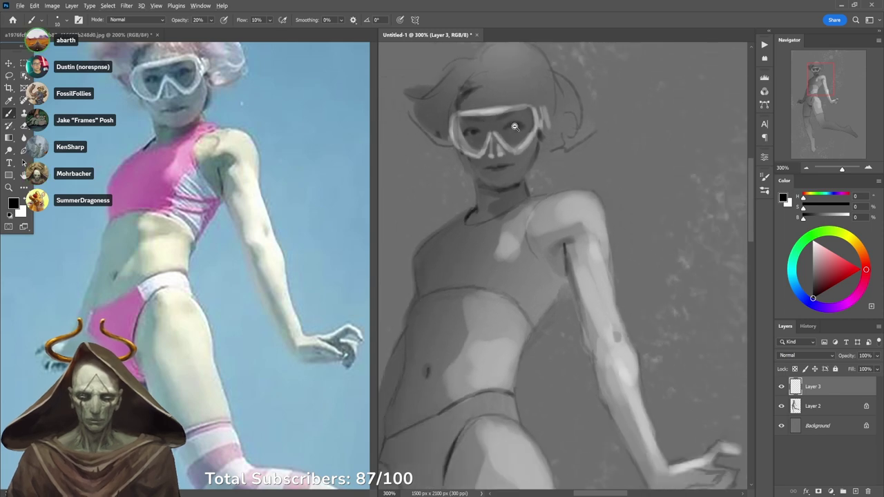
pyautogui.click(330, 169)
pyautogui.scroll(-1, 319, 166)
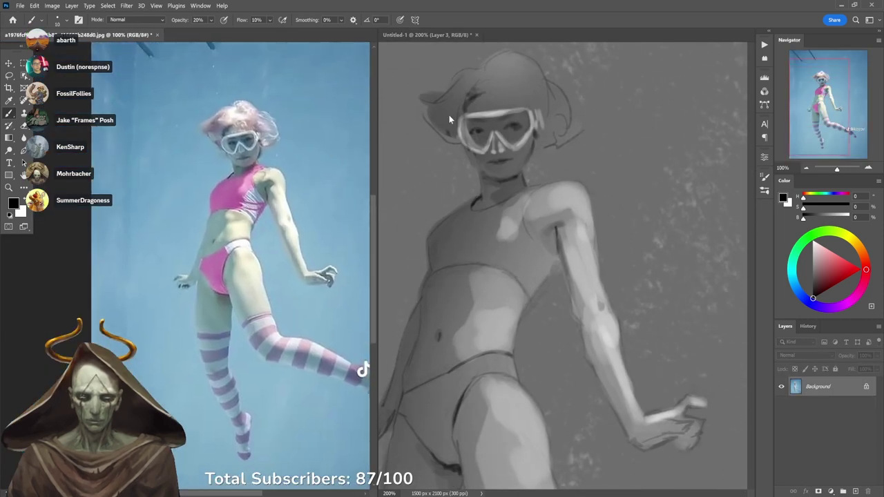
pyautogui.click(509, 114)
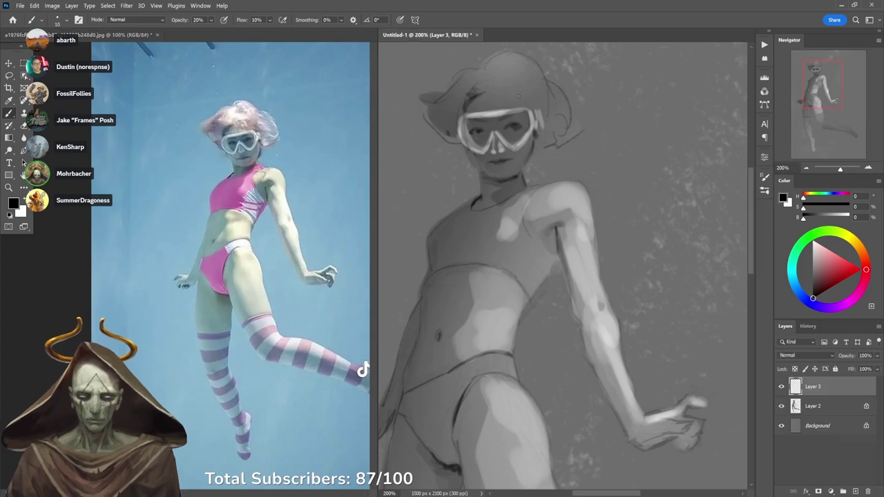
pyautogui.press('x')
pyautogui.press(']')
pyautogui.press(']')
pyautogui.press(']')
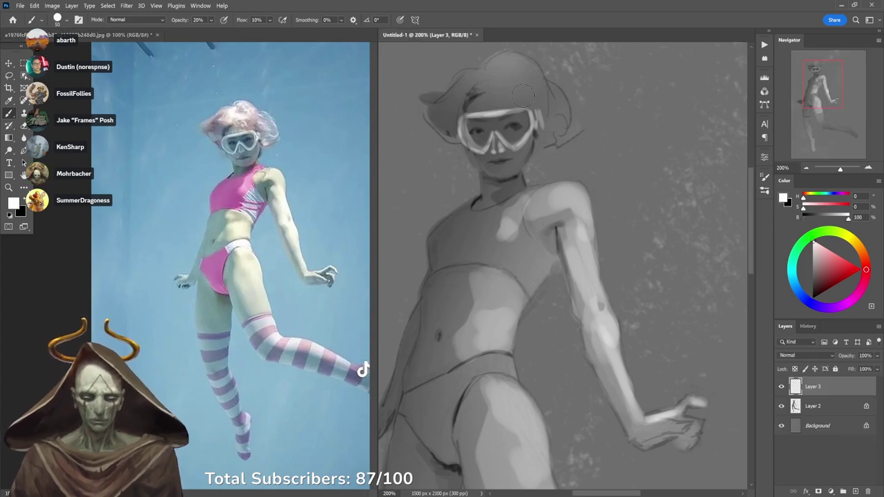
pyautogui.moveTo(527, 89)
pyautogui.mouseDown()
pyautogui.moveTo(464, 91)
pyautogui.moveTo(487, 67)
pyautogui.moveTo(465, 78)
pyautogui.moveTo(530, 65)
pyautogui.moveTo(508, 66)
pyautogui.moveTo(523, 79)
pyautogui.moveTo(509, 62)
pyautogui.moveTo(541, 90)
pyautogui.mouseUp()
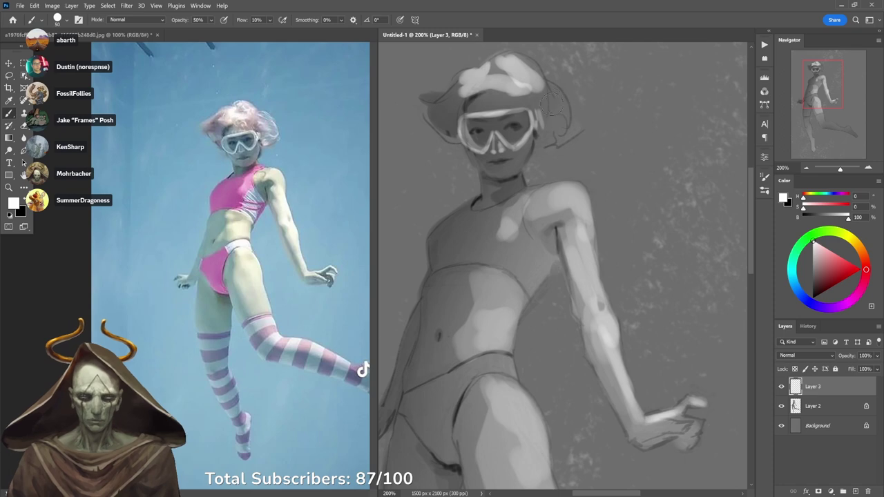
# Lighten the hair lock beside the goggle strap, working sampled greys into it at 70% opacity.
pyautogui.moveTo(557, 104)
pyautogui.mouseDown()
pyautogui.moveTo(547, 109)
pyautogui.moveTo(568, 117)
pyautogui.moveTo(554, 102)
pyautogui.mouseUp()
pyautogui.keyDown('alt'); pyautogui.click(550, 106); pyautogui.keyUp('alt')
pyautogui.press('7')
pyautogui.keyDown('alt'); pyautogui.click(567, 116); pyautogui.keyUp('alt')
# Break up the highlight on the crown of the hair with strands in sampled light and mid greys at 70% opacity.
pyautogui.moveTo(527, 74)
pyautogui.mouseDown()
pyautogui.moveTo(507, 59)
pyautogui.moveTo(525, 61)
pyautogui.moveTo(543, 82)
pyautogui.moveTo(533, 69)
pyautogui.moveTo(492, 58)
pyautogui.moveTo(488, 81)
pyautogui.mouseUp()
pyautogui.keyDown('alt'); pyautogui.click(520, 59); pyautogui.keyUp('alt')
pyautogui.keyDown('alt'); pyautogui.click(529, 81); pyautogui.keyUp('alt')
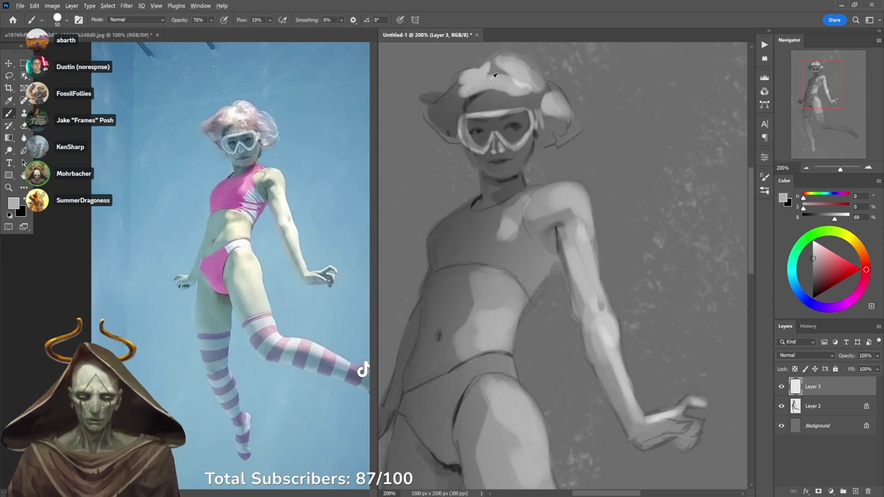
pyautogui.keyDown('alt'); pyautogui.click(493, 75); pyautogui.keyUp('alt')
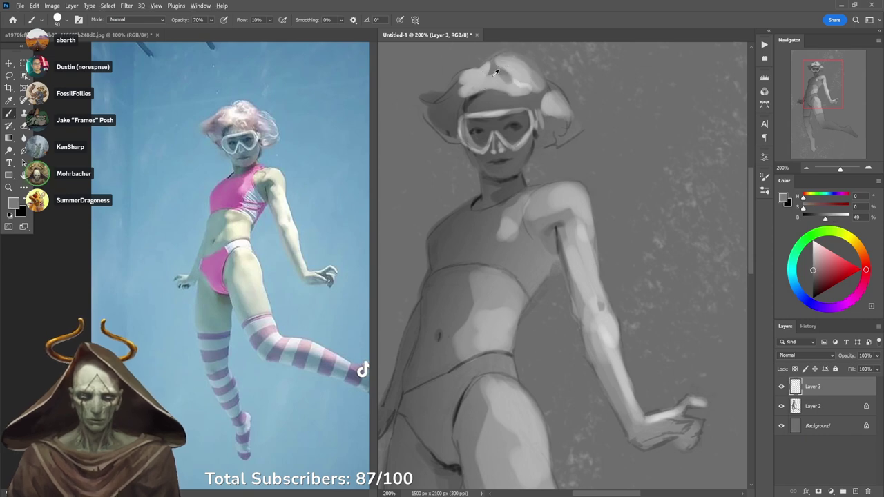
pyautogui.keyDown('alt'); pyautogui.click(505, 80); pyautogui.keyUp('alt')
pyautogui.keyDown('alt'); pyautogui.click(487, 78); pyautogui.keyUp('alt')
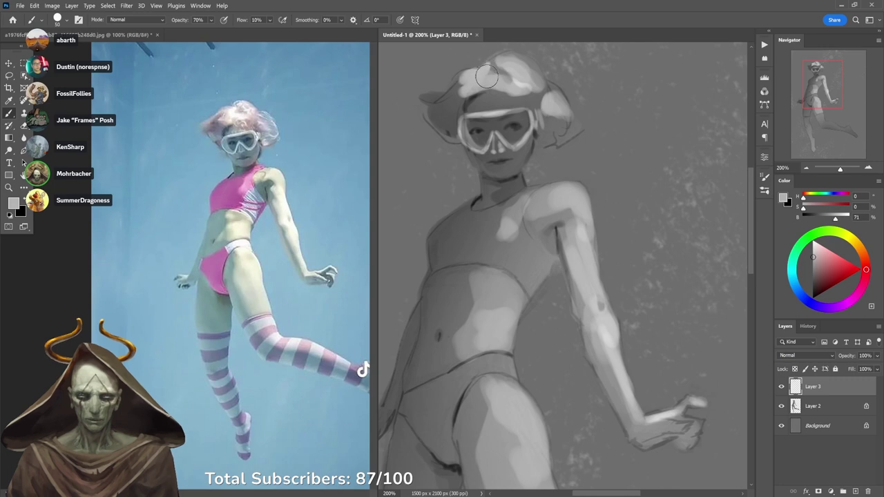
# Reshape the edge of the hair highlight toward the swept-out lock, using sampled dark and light greys.
pyautogui.keyDown('alt'); pyautogui.click(460, 84); pyautogui.keyUp('alt')
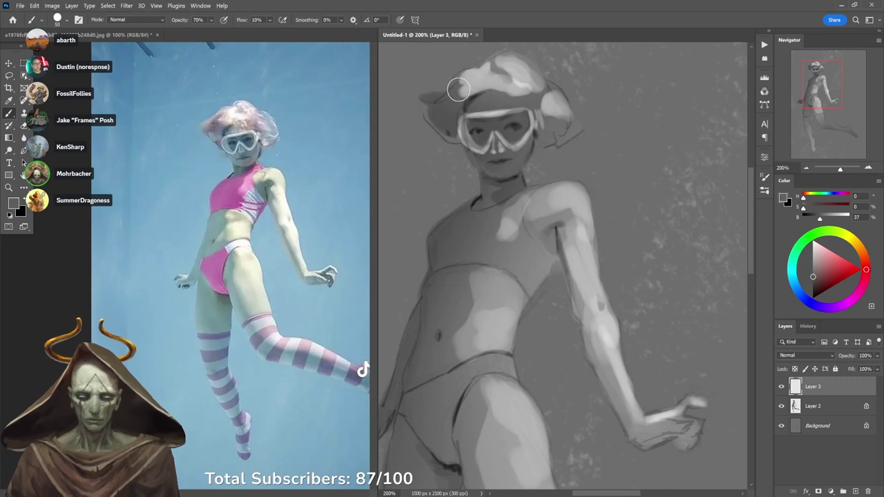
pyautogui.keyDown('alt'); pyautogui.click(471, 81); pyautogui.keyUp('alt')
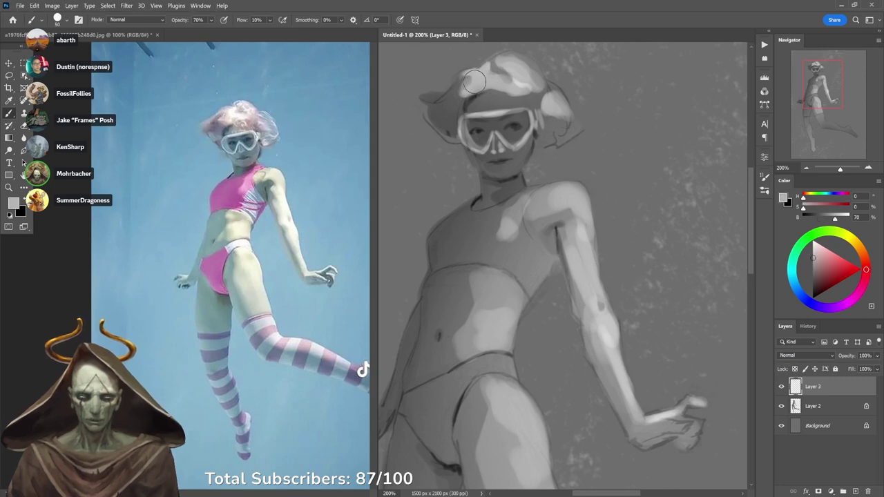
pyautogui.keyDown('alt'); pyautogui.click(457, 98); pyautogui.keyUp('alt')
pyautogui.moveTo(464, 89); pyautogui.dragTo(444, 99)
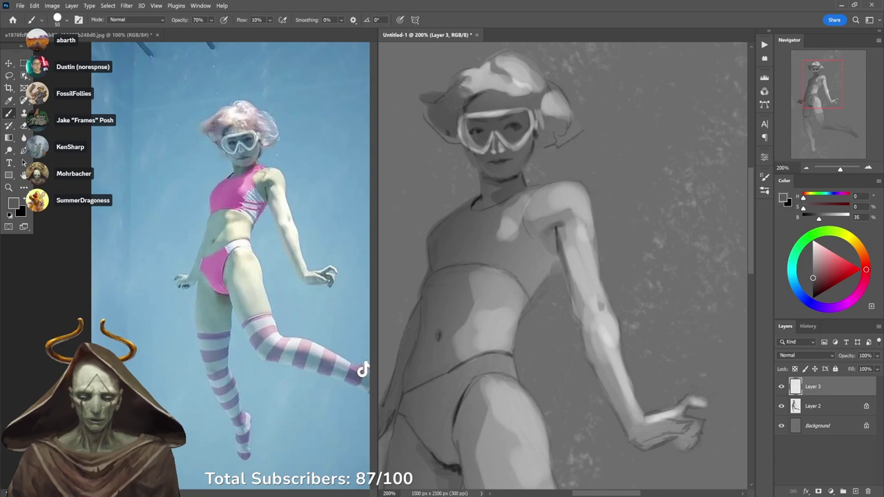
# Blend the lower edge of the crown highlight into the shadowed hair above the goggles with sampled greys, lowering opacity to 40%.
pyautogui.keyDown('alt'); pyautogui.click(493, 72); pyautogui.keyUp('alt')
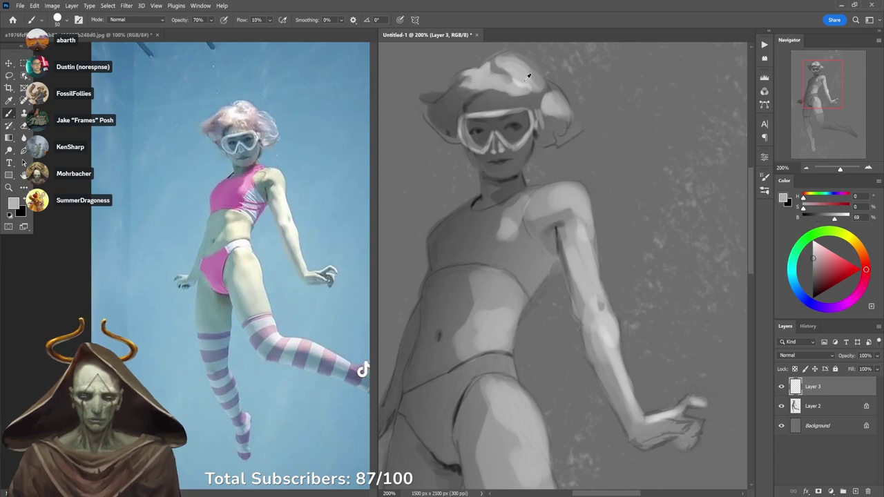
pyautogui.keyDown('alt'); pyautogui.click(519, 87); pyautogui.keyUp('alt')
pyautogui.moveTo(516, 83)
pyautogui.mouseDown()
pyautogui.moveTo(472, 85)
pyautogui.moveTo(500, 94)
pyautogui.moveTo(508, 80)
pyautogui.moveTo(508, 95)
pyautogui.moveTo(522, 93)
pyautogui.moveTo(504, 86)
pyautogui.moveTo(527, 93)
pyautogui.mouseUp()
pyautogui.keyDown('alt'); pyautogui.click(476, 82); pyautogui.keyUp('alt')
pyautogui.press('4')
pyautogui.keyDown('alt'); pyautogui.click(503, 90); pyautogui.keyUp('alt')
pyautogui.keyDown('alt'); pyautogui.click(505, 86); pyautogui.keyUp('alt')
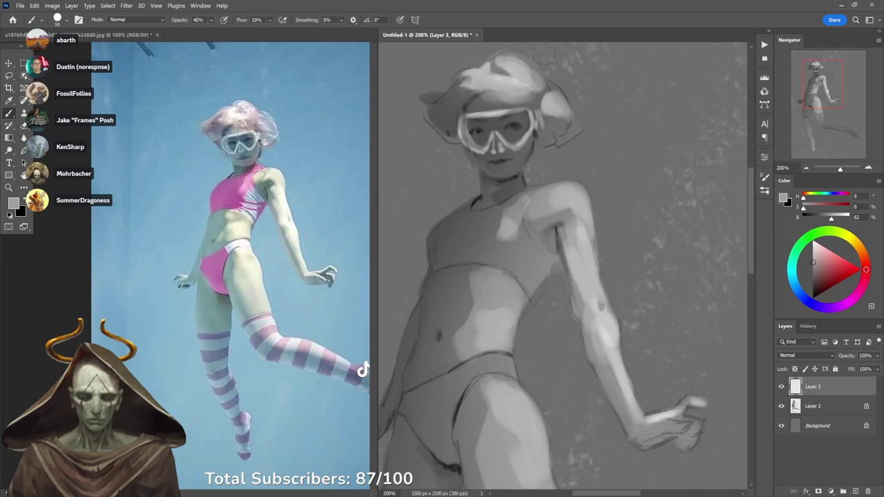
# Build up the rounded hair lock beside the goggle strap and the tuft below it with sampled greys at 30% and 60% opacity.
pyautogui.keyDown('alt'); pyautogui.click(568, 88); pyautogui.keyUp('alt')
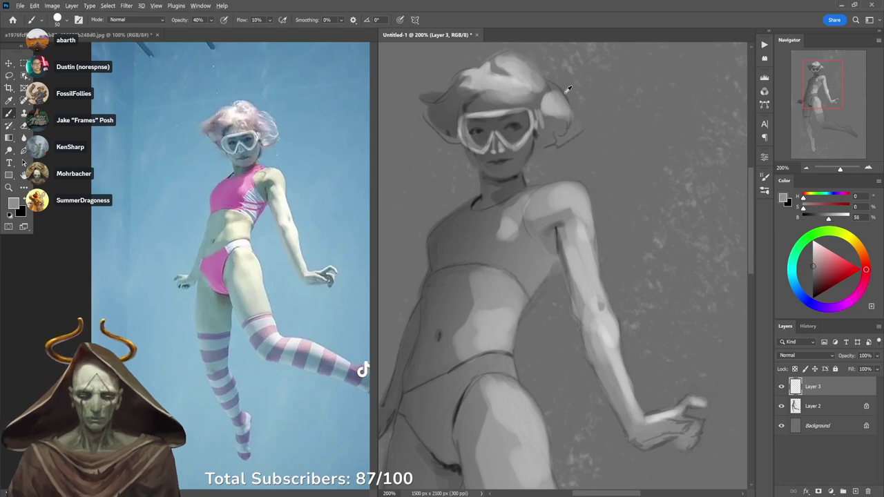
pyautogui.press('3')
pyautogui.keyDown('alt'); pyautogui.click(561, 102); pyautogui.keyUp('alt')
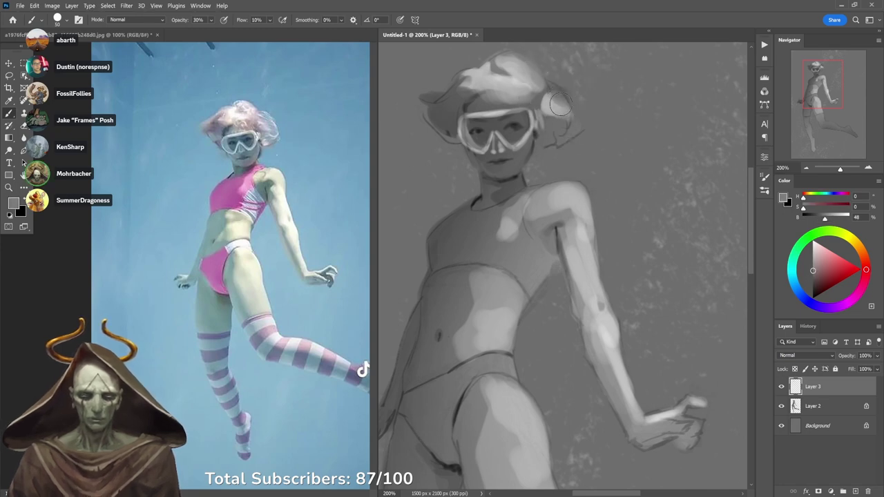
pyautogui.moveTo(561, 104); pyautogui.dragTo(573, 118)
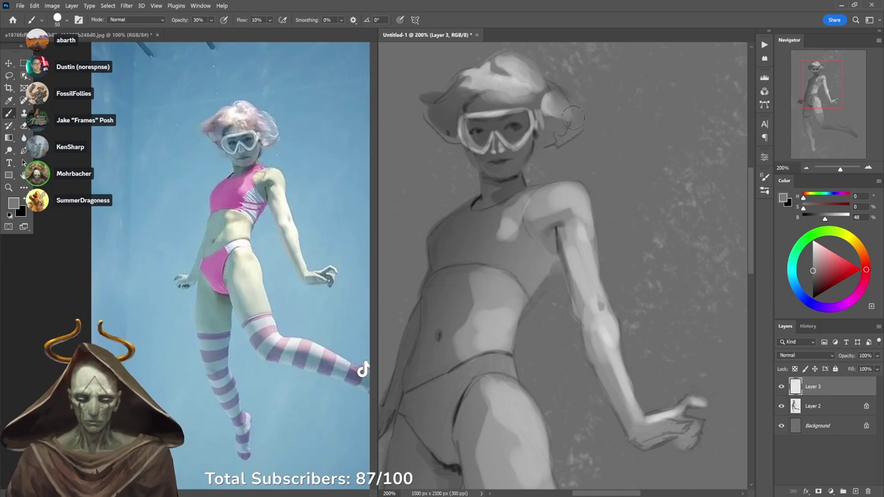
pyautogui.keyDown('alt'); pyautogui.click(557, 101); pyautogui.keyUp('alt')
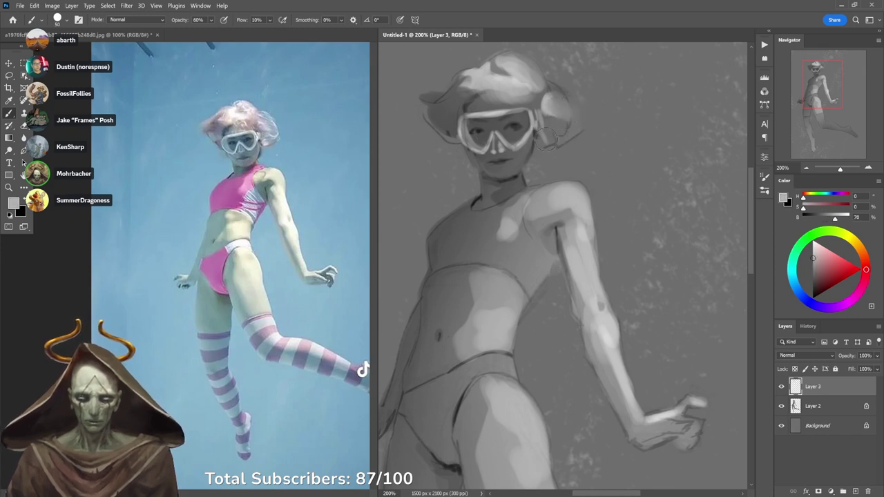
pyautogui.keyDown('alt'); pyautogui.click(552, 135); pyautogui.keyUp('alt')
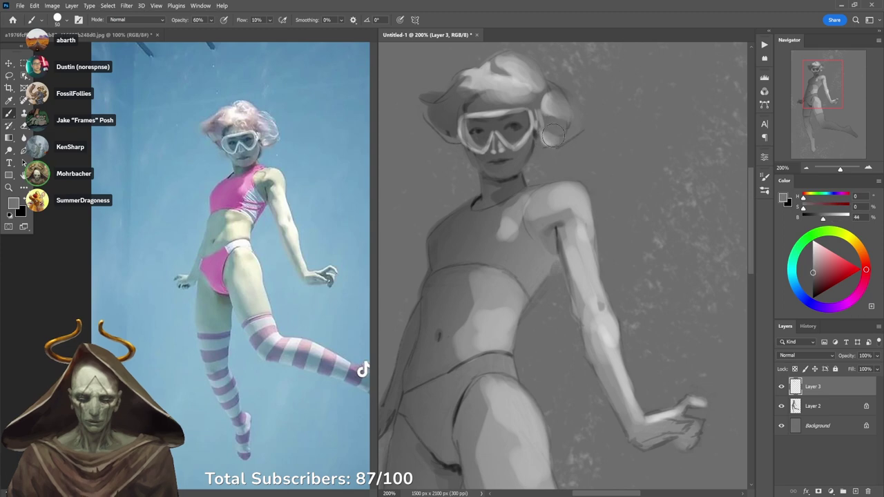
pyautogui.keyDown('alt'); pyautogui.click(554, 136); pyautogui.keyUp('alt')
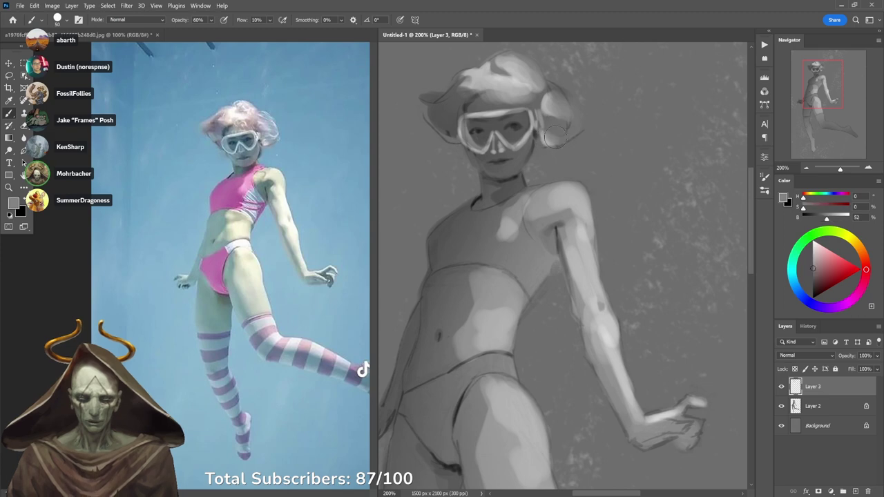
# Lighten the swept-out hair lock on the opposite side of the head at 30% opacity, then blend it with sampled darker greys.
pyautogui.keyDown('alt'); pyautogui.click(492, 75); pyautogui.keyUp('alt')
pyautogui.press('3')
pyautogui.moveTo(426, 103)
pyautogui.mouseDown()
pyautogui.moveTo(453, 79)
pyautogui.moveTo(423, 98)
pyautogui.moveTo(451, 77)
pyautogui.moveTo(434, 104)
pyautogui.mouseUp()
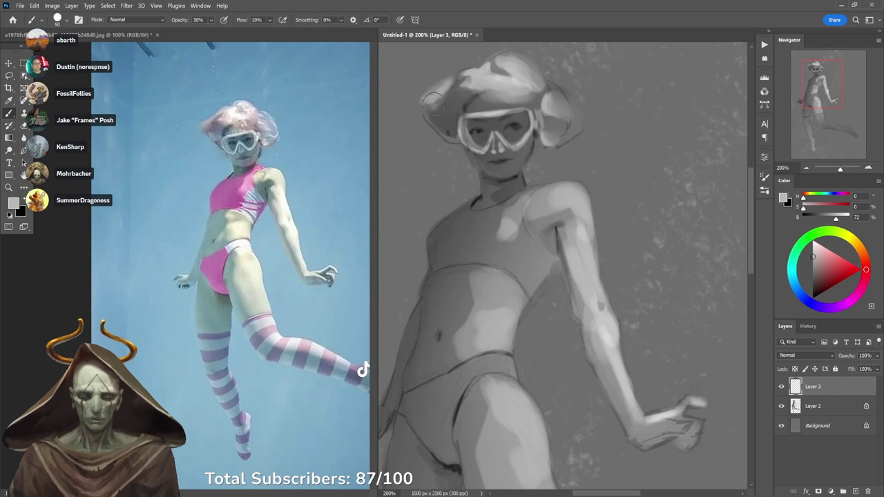
pyautogui.keyDown('alt'); pyautogui.click(433, 107); pyautogui.keyUp('alt')
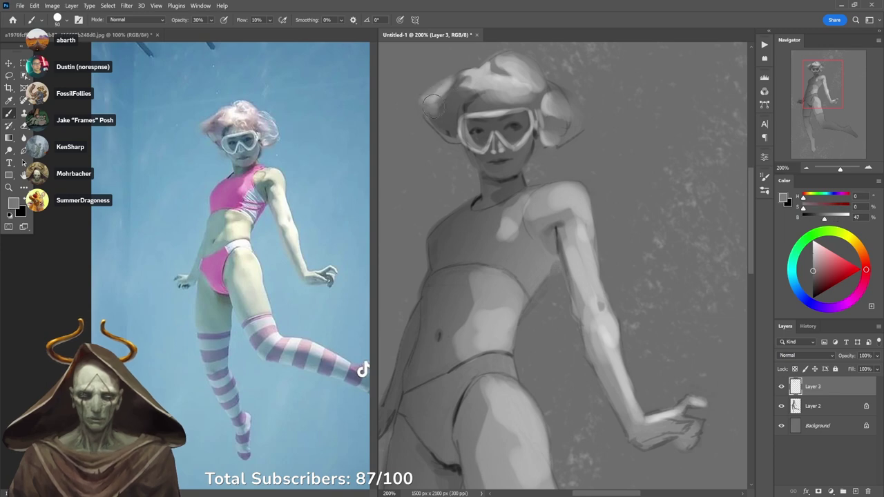
pyautogui.keyDown('alt'); pyautogui.click(442, 77); pyautogui.keyUp('alt')
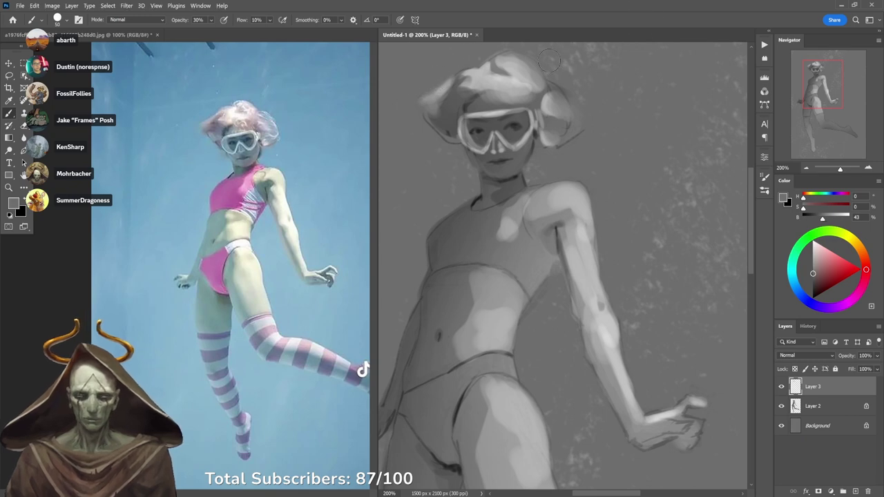
# Soften the strands in the crown highlight with sampled light greys at 30% opacity.
pyautogui.keyDown('alt'); pyautogui.click(476, 76); pyautogui.keyUp('alt')
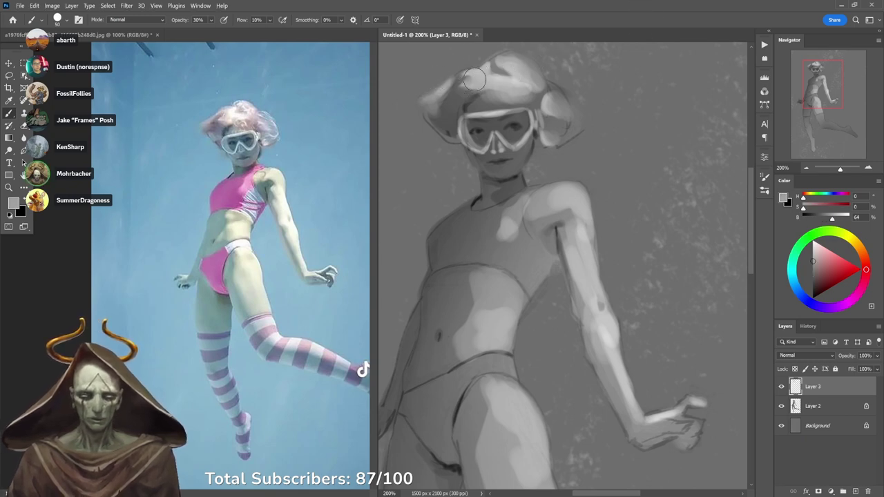
pyautogui.keyDown('alt'); pyautogui.click(522, 60); pyautogui.keyUp('alt')
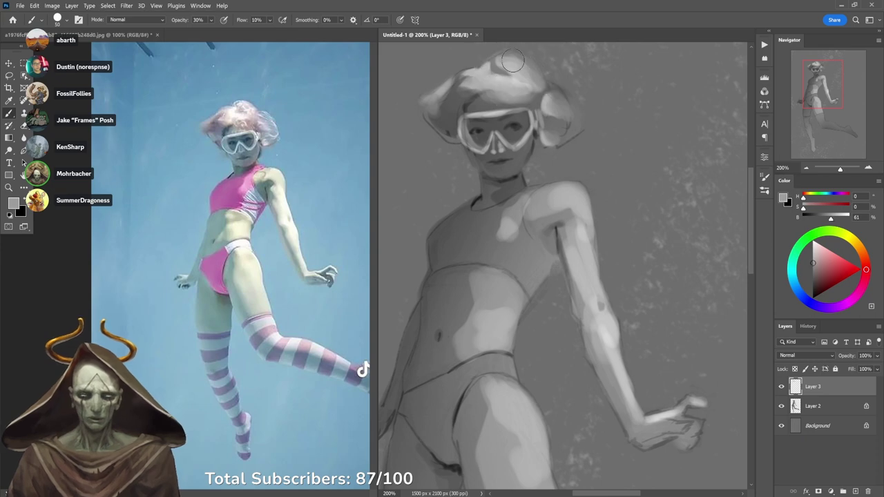
pyautogui.moveTo(514, 61)
pyautogui.mouseDown()
pyautogui.moveTo(527, 70)
pyautogui.moveTo(515, 71)
pyautogui.mouseUp()
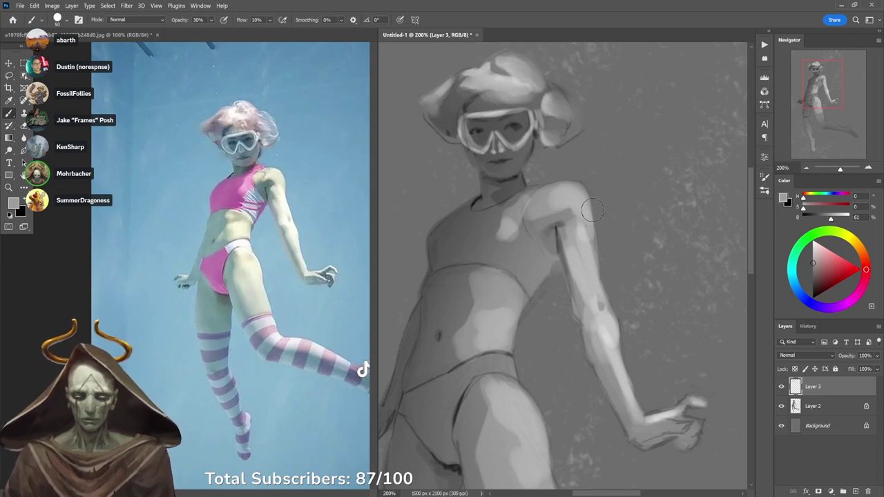
# Paint a soft white highlight across the top of the shoulder at 20% opacity.
pyautogui.press('d')
pyautogui.press('x')
pyautogui.press('2')
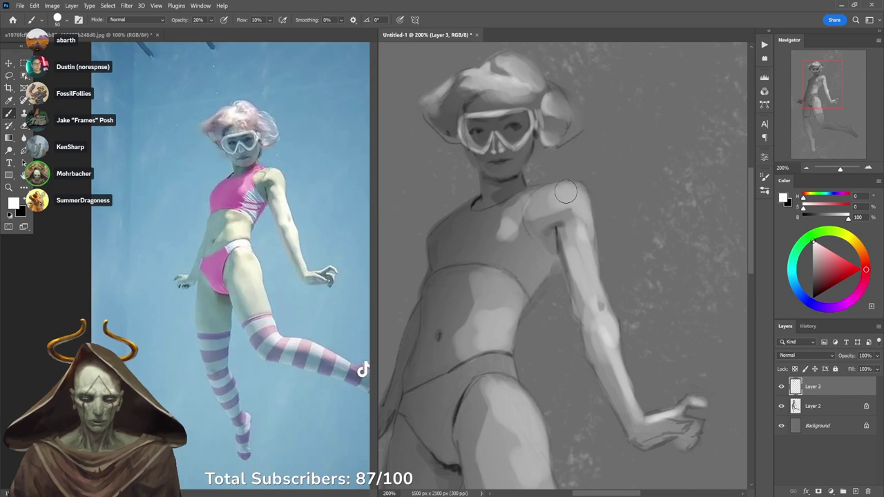
pyautogui.moveTo(566, 191); pyautogui.dragTo(581, 190)
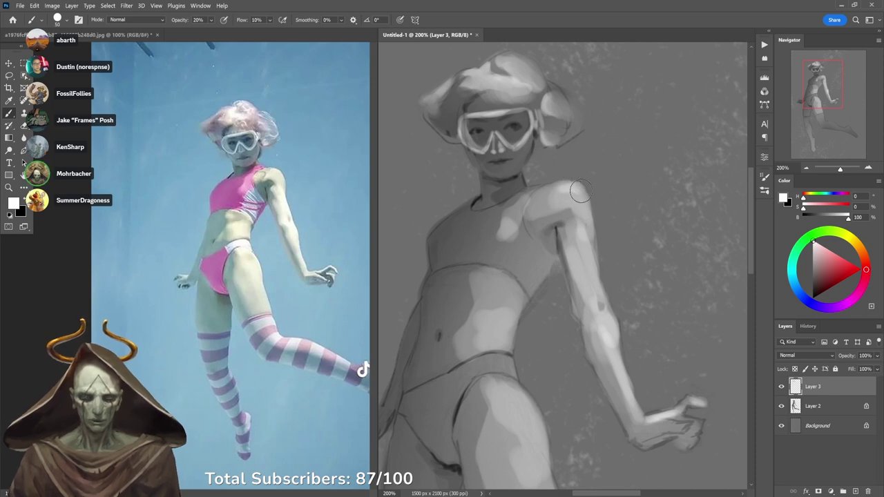
# Blend the shoulder highlight into the surrounding skin with sampled light greys at 40% opacity.
pyautogui.press('4')
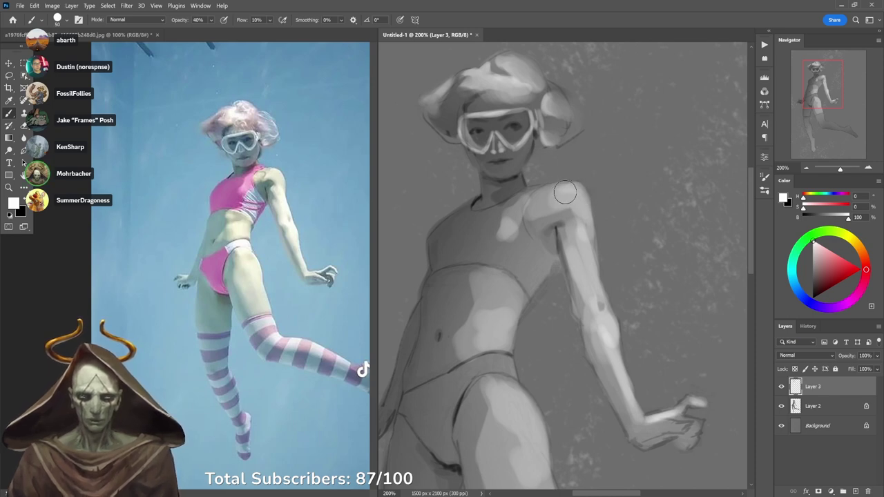
pyautogui.keyDown('alt'); pyautogui.click(562, 194); pyautogui.keyUp('alt')
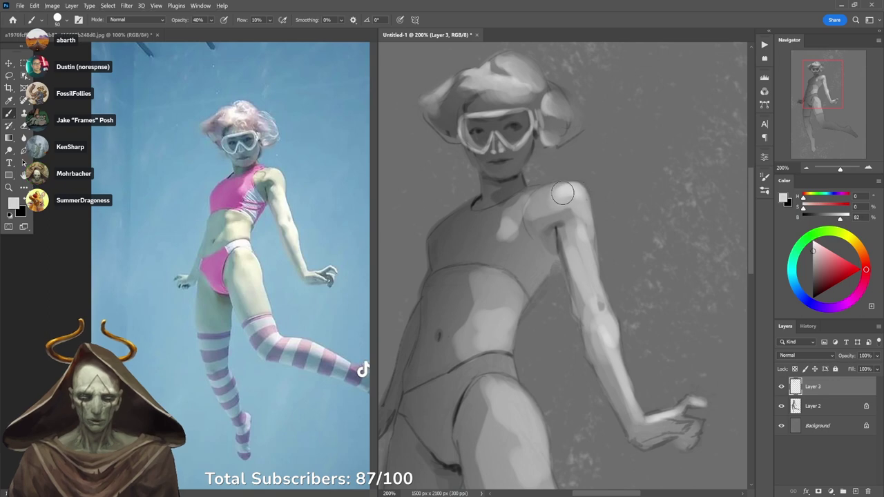
pyautogui.keyDown('alt'); pyautogui.click(550, 199); pyautogui.keyUp('alt')
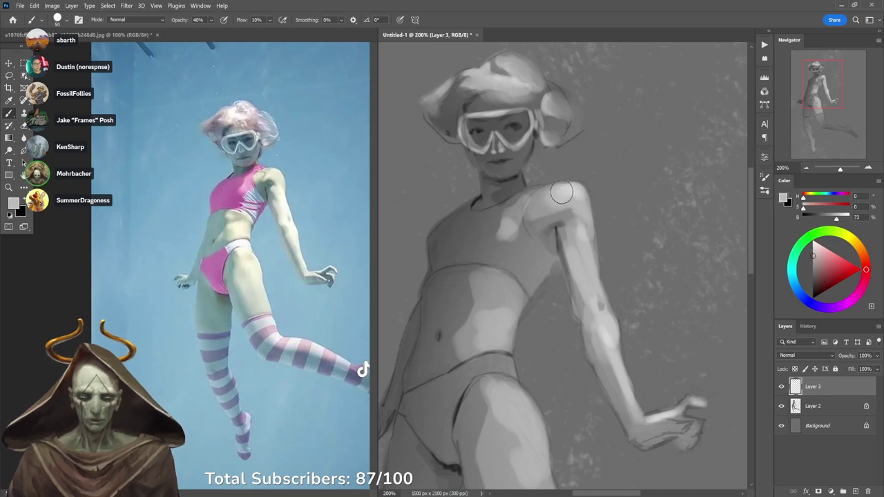
pyautogui.keyDown('alt'); pyautogui.click(562, 192); pyautogui.keyUp('alt')
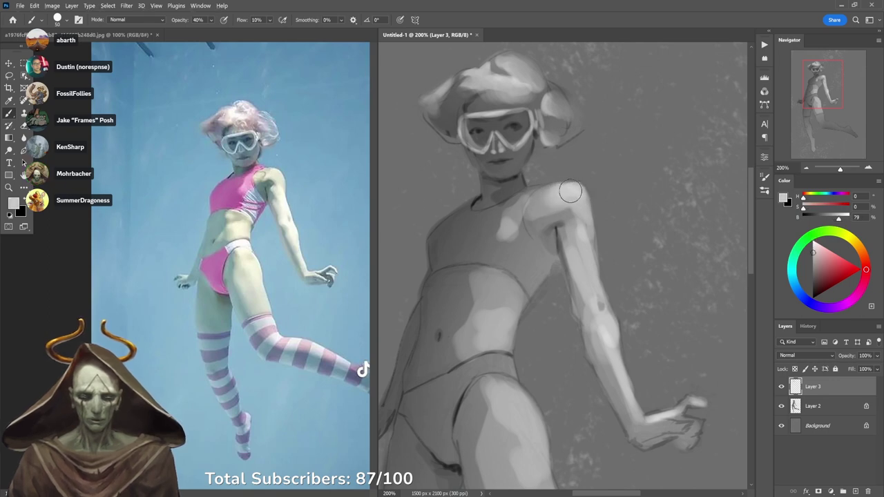
pyautogui.keyDown('alt'); pyautogui.click(586, 184); pyautogui.keyUp('alt')
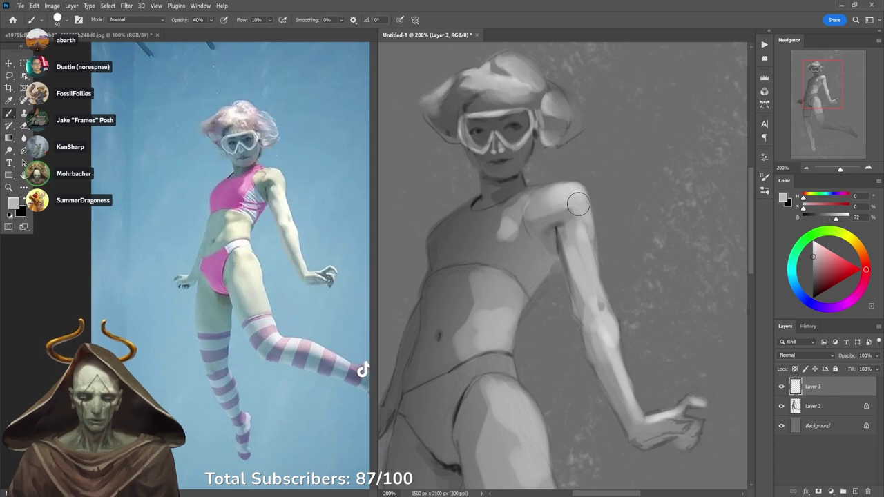
# Carry the light from the shoulder down the outer upper arm with sampled light greys, raising opacity to 60%.
pyautogui.moveTo(581, 197)
pyautogui.mouseDown()
pyautogui.moveTo(580, 240)
pyautogui.moveTo(584, 217)
pyautogui.moveTo(576, 234)
pyautogui.moveTo(572, 226)
pyautogui.moveTo(592, 271)
pyautogui.mouseUp()
pyautogui.press('6')
pyautogui.keyDown('alt'); pyautogui.click(581, 229); pyautogui.keyUp('alt')
pyautogui.keyDown('alt'); pyautogui.click(589, 219); pyautogui.keyUp('alt')
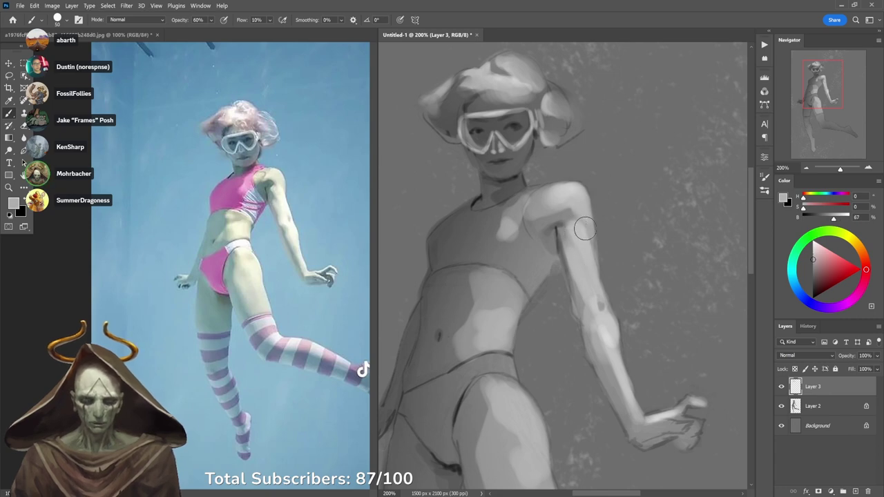
pyautogui.keyDown('alt'); pyautogui.click(586, 220); pyautogui.keyUp('alt')
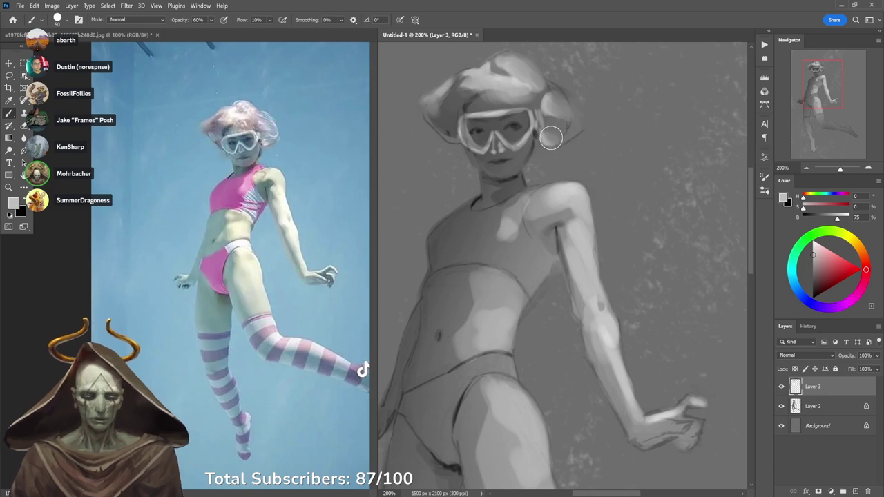
# Shade the inner upper arm beside the armpit with sampled mid greys at 30% opacity, blending toward the lit side.
pyautogui.keyDown('alt'); pyautogui.click(564, 235); pyautogui.keyUp('alt')
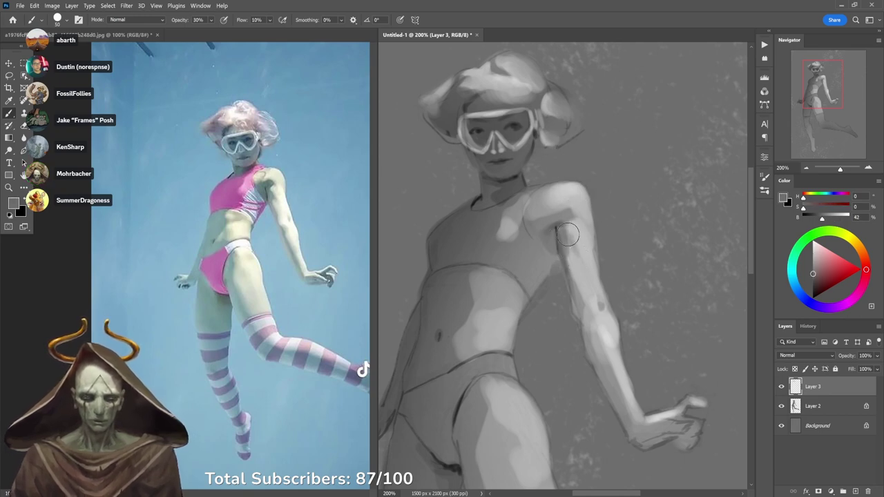
pyautogui.keyDown('alt'); pyautogui.click(570, 246); pyautogui.keyUp('alt')
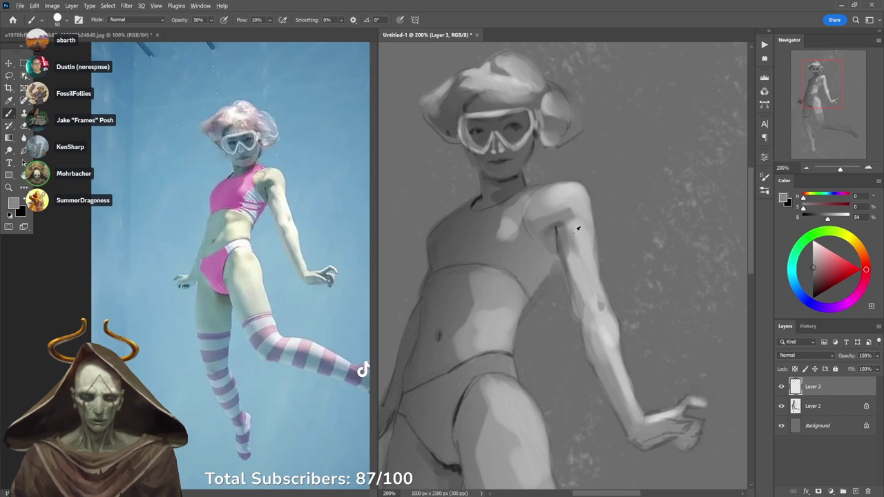
pyautogui.keyDown('alt'); pyautogui.click(575, 230); pyautogui.keyUp('alt')
pyautogui.moveTo(570, 228); pyautogui.dragTo(589, 271)
pyautogui.keyDown('alt'); pyautogui.click(581, 237); pyautogui.keyUp('alt')
pyautogui.keyDown('alt'); pyautogui.click(584, 242); pyautogui.keyUp('alt')
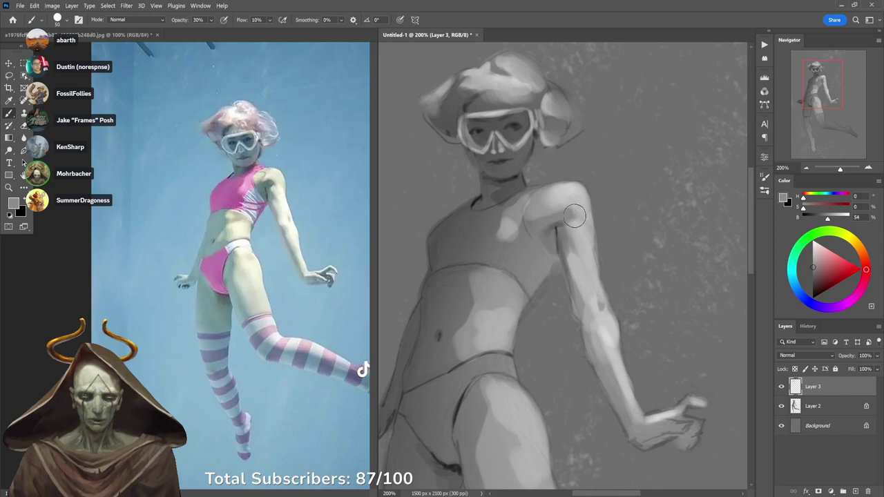
# Smooth the edge between the shoulder highlight and the shadow above the armpit with sampled greys at 30% opacity.
pyautogui.keyDown('alt'); pyautogui.click(572, 207); pyautogui.keyUp('alt')
pyautogui.keyDown('alt'); pyautogui.click(557, 218); pyautogui.keyUp('alt')
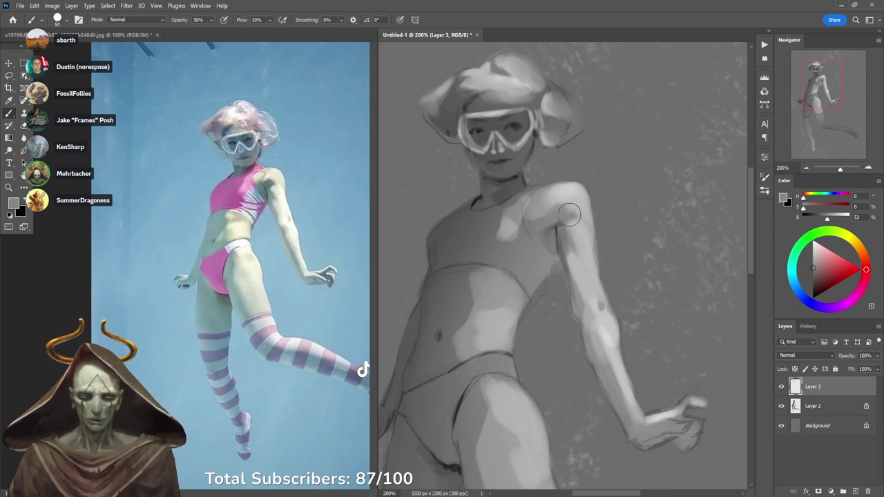
pyautogui.keyDown('alt'); pyautogui.click(570, 203); pyautogui.keyUp('alt')
pyautogui.keyDown('alt'); pyautogui.click(568, 205); pyautogui.keyUp('alt')
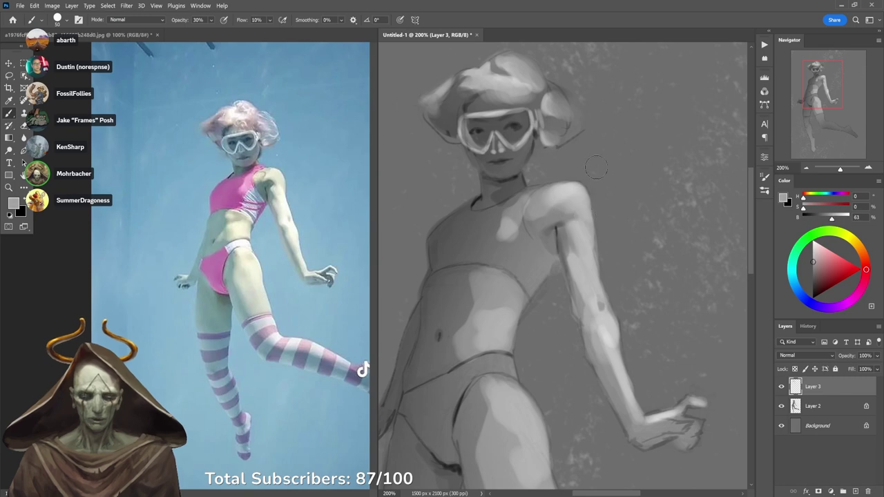
pyautogui.keyDown('alt'); pyautogui.click(547, 217); pyautogui.keyUp('alt')
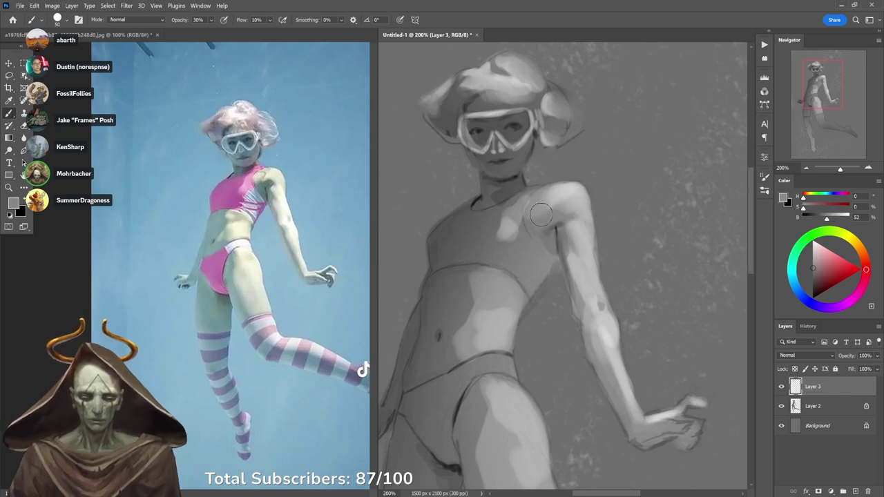
# Even out the upper arm's shading down to the elbow and extend the elbow highlight with sampled greys at 30% opacity.
pyautogui.keyDown('alt'); pyautogui.click(574, 240); pyautogui.keyUp('alt')
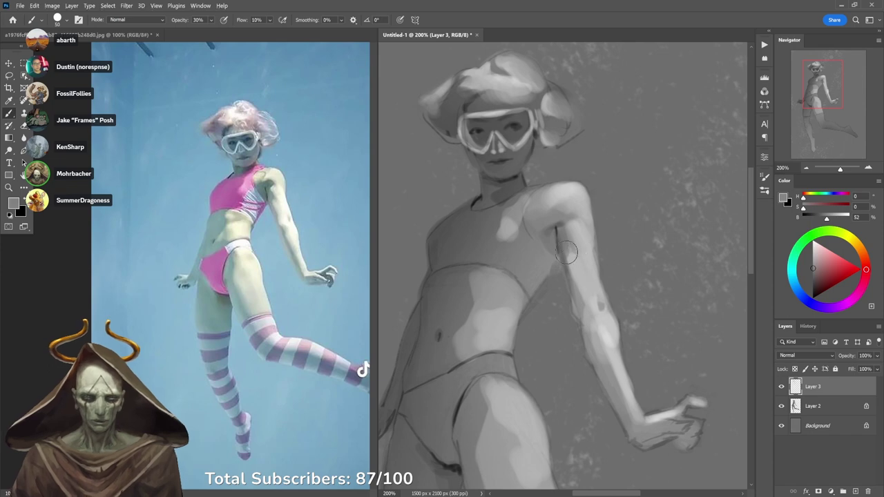
pyautogui.keyDown('alt'); pyautogui.click(583, 291); pyautogui.keyUp('alt')
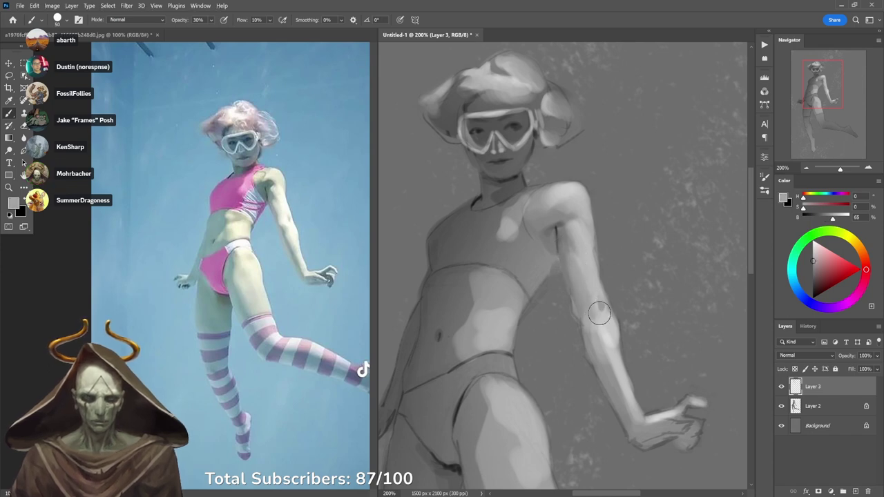
pyautogui.moveTo(619, 345); pyautogui.dragTo(594, 266)
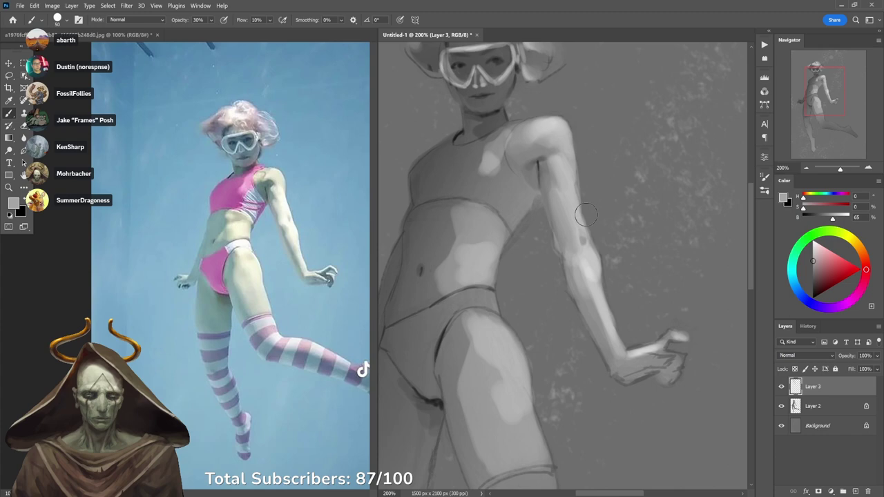
pyautogui.keyDown('alt'); pyautogui.click(591, 258); pyautogui.keyUp('alt')
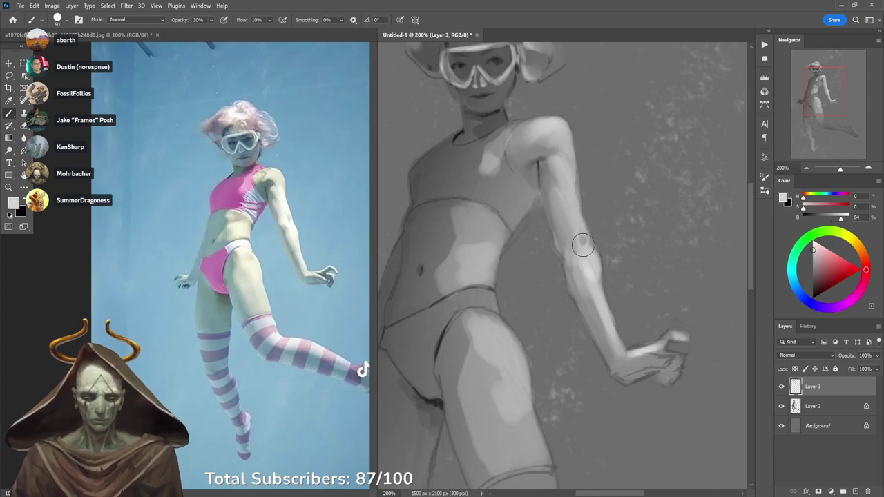
pyautogui.moveTo(592, 259)
pyautogui.mouseDown()
pyautogui.moveTo(595, 295)
pyautogui.moveTo(584, 273)
pyautogui.mouseUp()
# Shade the forearm and darken its inner edge below the elbow with sampled greys, raising opacity from 30% to 50%.
pyautogui.keyDown('alt'); pyautogui.click(595, 286); pyautogui.keyUp('alt')
pyautogui.keyDown('alt'); pyautogui.click(601, 325); pyautogui.keyUp('alt')
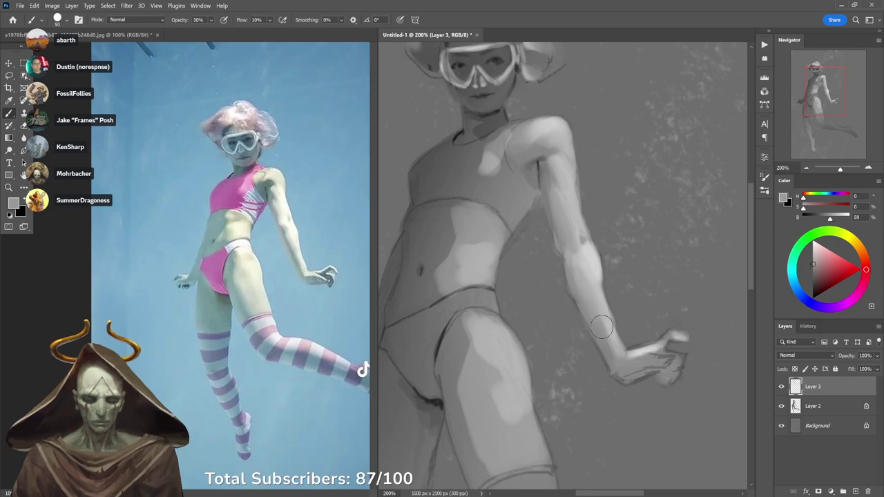
pyautogui.keyDown('alt'); pyautogui.click(554, 221); pyautogui.keyUp('alt')
pyautogui.keyDown('alt'); pyautogui.click(595, 305); pyautogui.keyUp('alt')
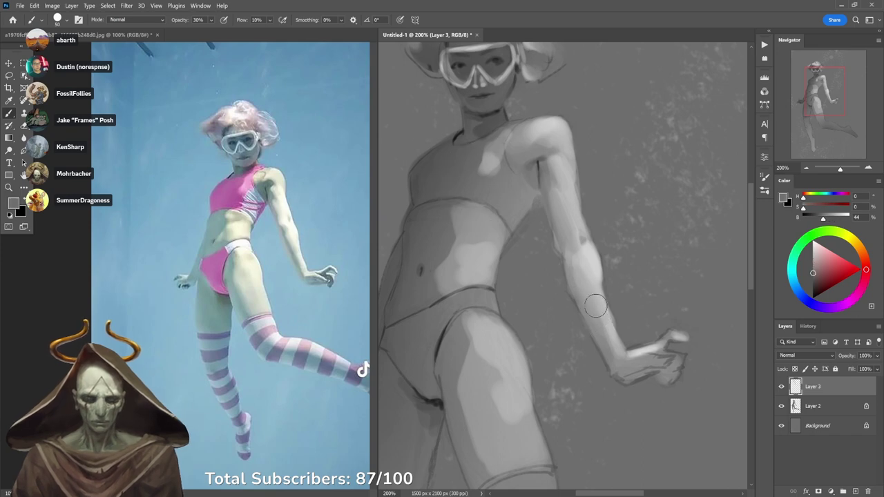
pyautogui.moveTo(581, 306); pyautogui.dragTo(596, 335)
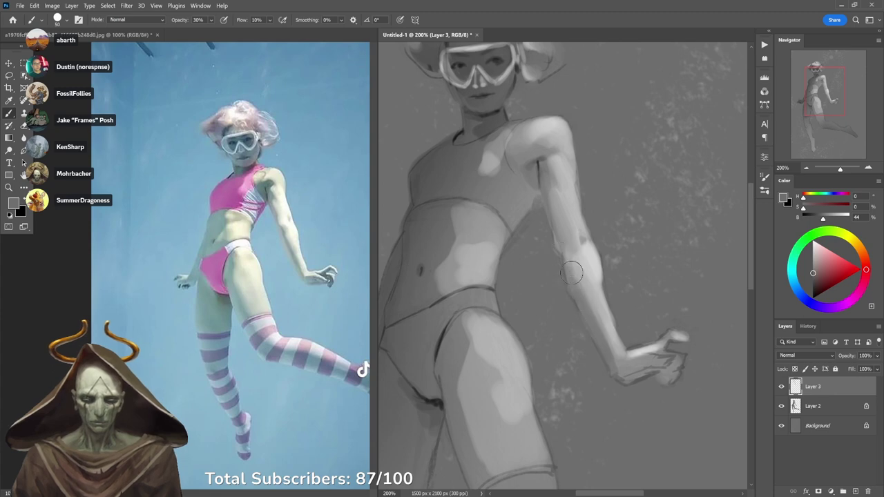
pyautogui.press('5')
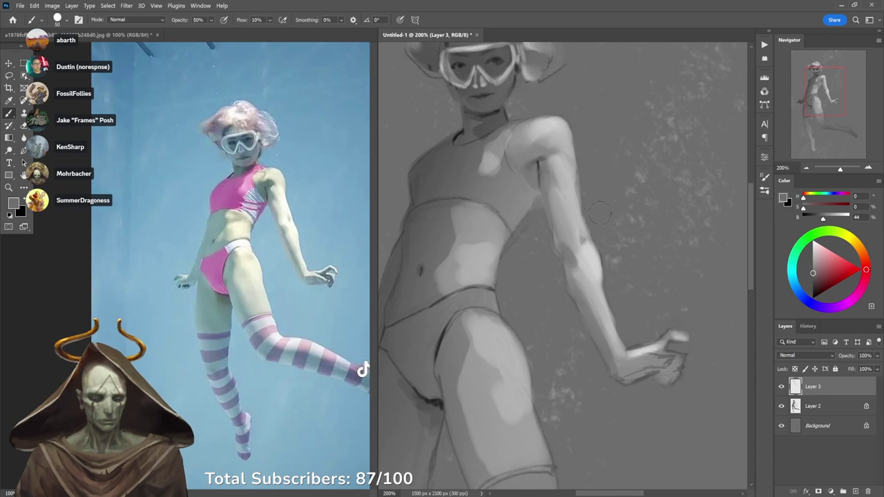
# Brighten the midriff just below the top with white at 30% opacity and sampled light greys at 60% opacity.
pyautogui.press('6')
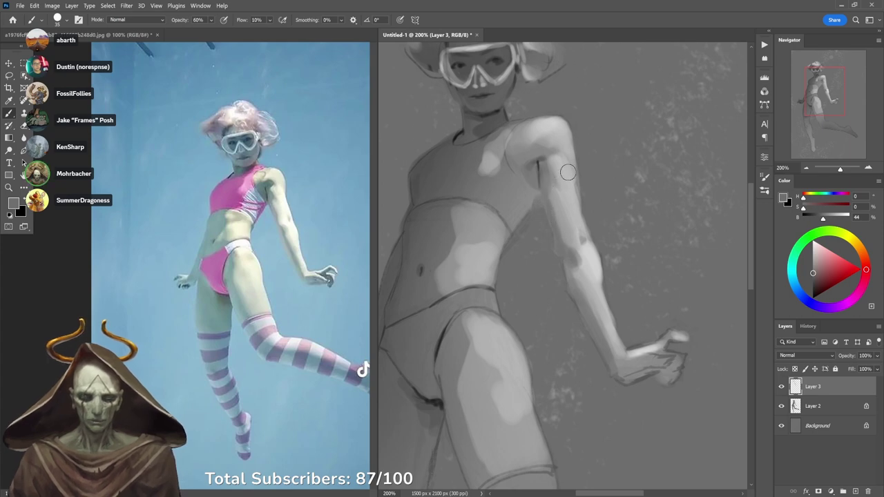
pyautogui.keyDown('alt'); pyautogui.click(556, 208); pyautogui.keyUp('alt')
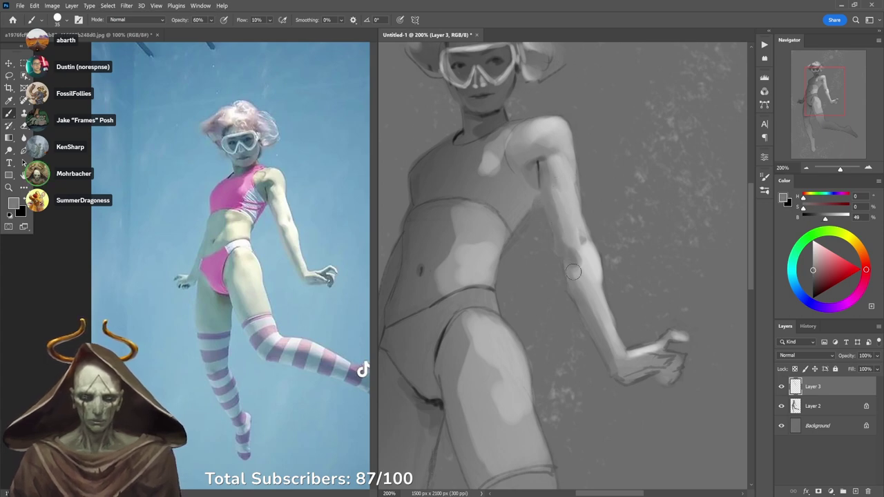
pyautogui.press('d')
pyautogui.press('x')
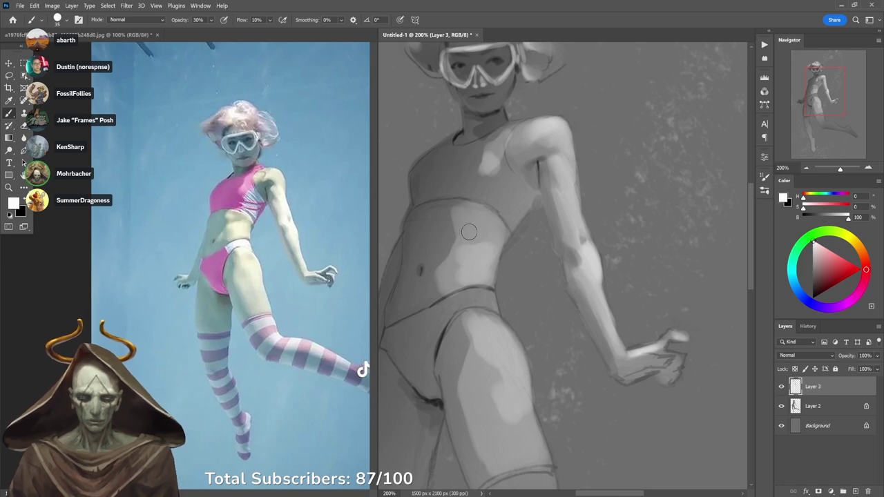
pyautogui.moveTo(466, 232)
pyautogui.mouseDown()
pyautogui.moveTo(461, 243)
pyautogui.moveTo(487, 240)
pyautogui.moveTo(468, 256)
pyautogui.moveTo(472, 245)
pyautogui.moveTo(479, 274)
pyautogui.moveTo(489, 250)
pyautogui.moveTo(469, 273)
pyautogui.moveTo(469, 263)
pyautogui.moveTo(457, 269)
pyautogui.moveTo(462, 278)
pyautogui.moveTo(488, 261)
pyautogui.moveTo(491, 281)
pyautogui.moveTo(493, 242)
pyautogui.moveTo(478, 243)
pyautogui.moveTo(493, 219)
pyautogui.moveTo(505, 233)
pyautogui.moveTo(463, 208)
pyautogui.mouseUp()
pyautogui.hotkey('ctrl', 'z')
pyautogui.keyDown('alt'); pyautogui.click(477, 243); pyautogui.keyUp('alt')
pyautogui.press('6')
pyautogui.keyDown('alt'); pyautogui.click(479, 213); pyautogui.keyUp('alt')
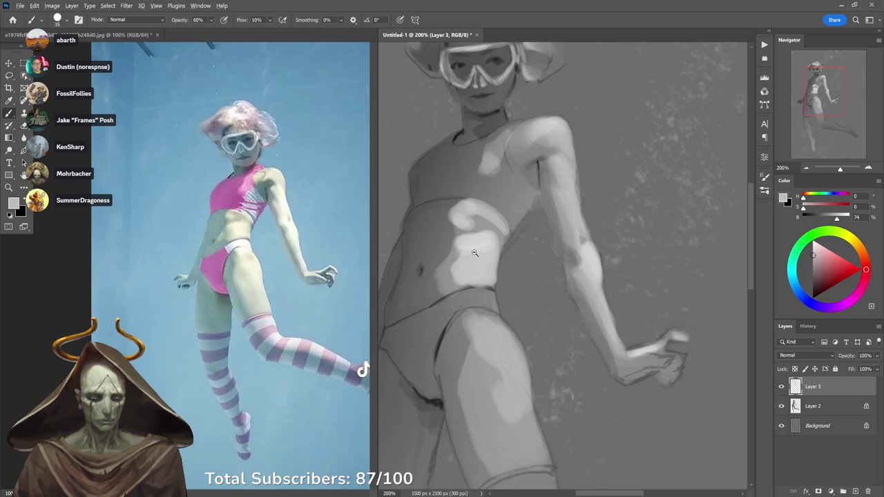
pyautogui.scroll(-2, 473, 215)
pyautogui.scroll(2, 478, 214)
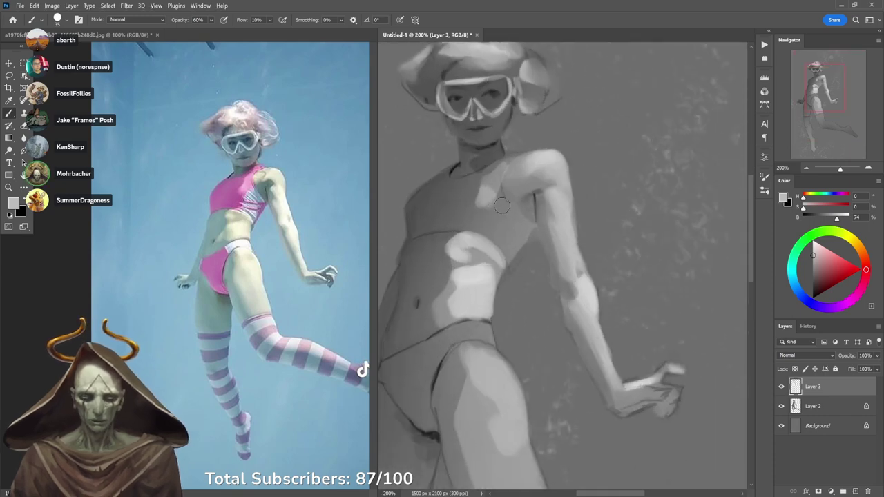
pyautogui.press('d')
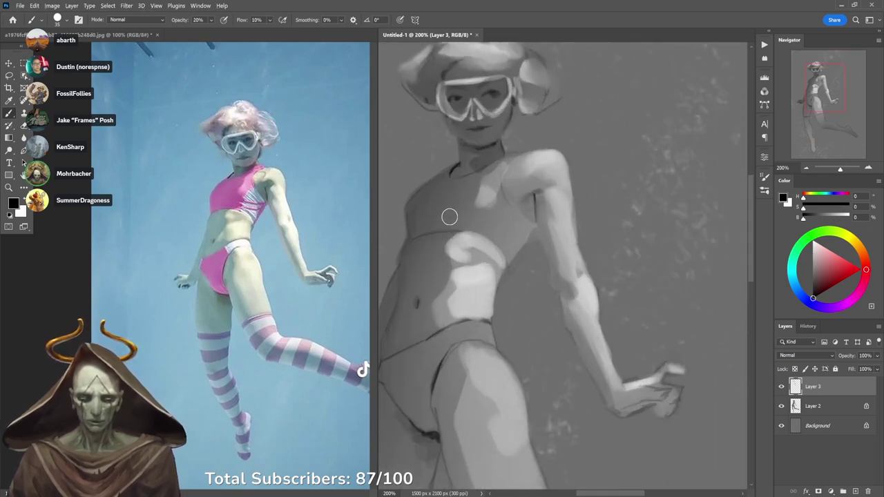
pyautogui.moveTo(469, 216); pyautogui.dragTo(479, 222)
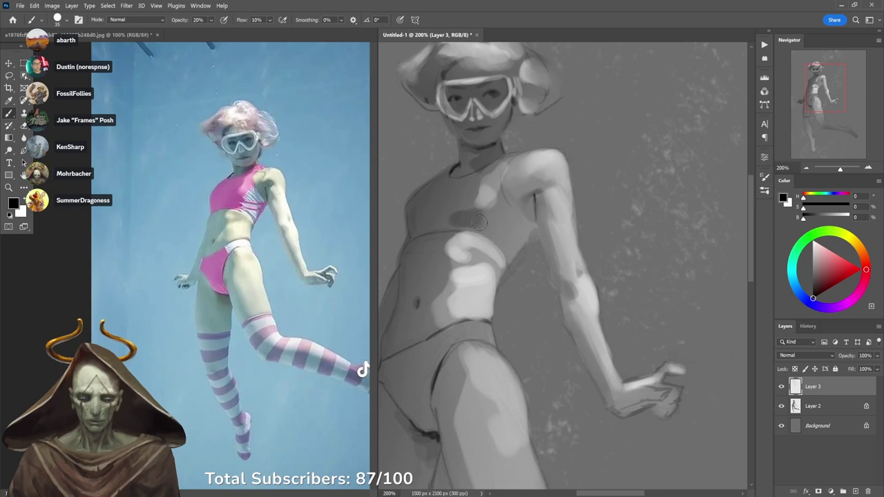
pyautogui.hotkey('ctrl', 'z')
# Lighten the top's side panel beneath the armpit with white at 30% opacity, following the enlarged reference photo.
pyautogui.press('x')
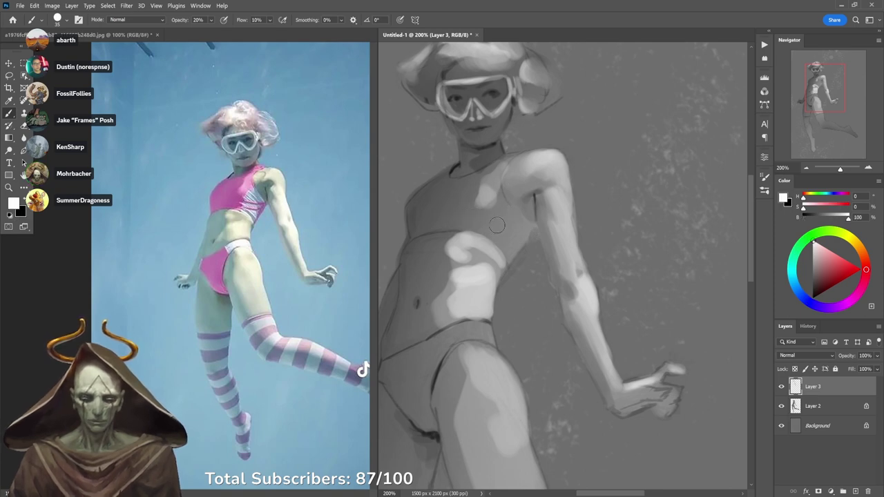
pyautogui.moveTo(495, 222)
pyautogui.mouseDown()
pyautogui.moveTo(505, 207)
pyautogui.moveTo(519, 217)
pyautogui.moveTo(514, 227)
pyautogui.mouseUp()
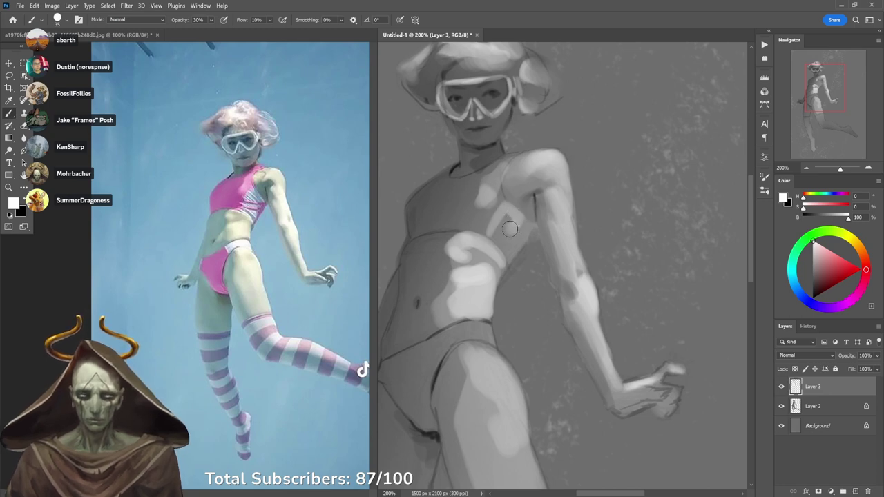
pyautogui.hotkey('ctrl', 'z')
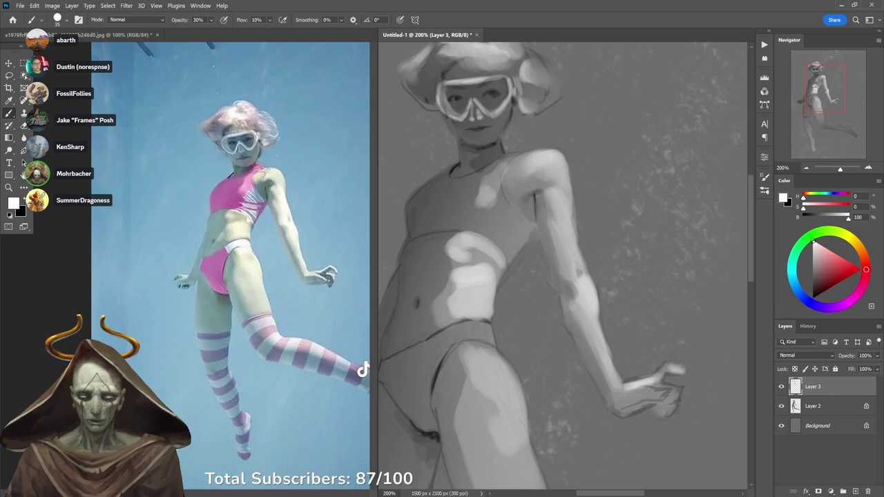
pyautogui.scroll(3, 246, 220)
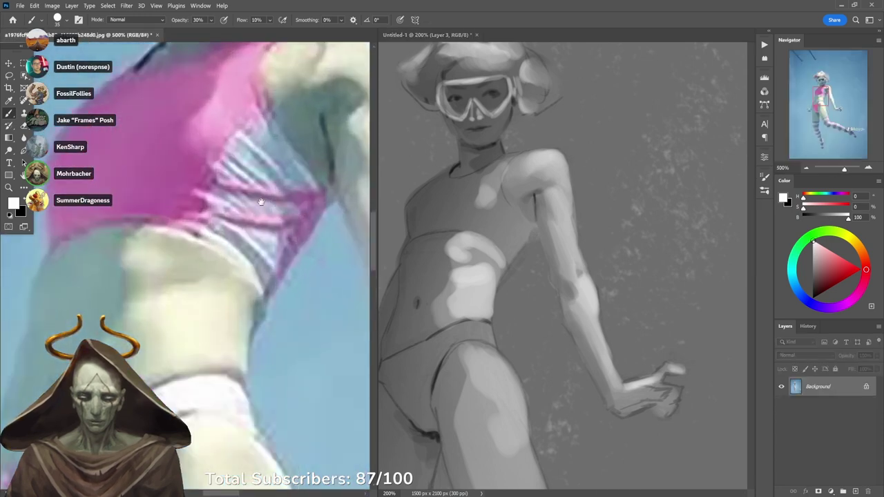
pyautogui.scroll(-5, 284, 239)
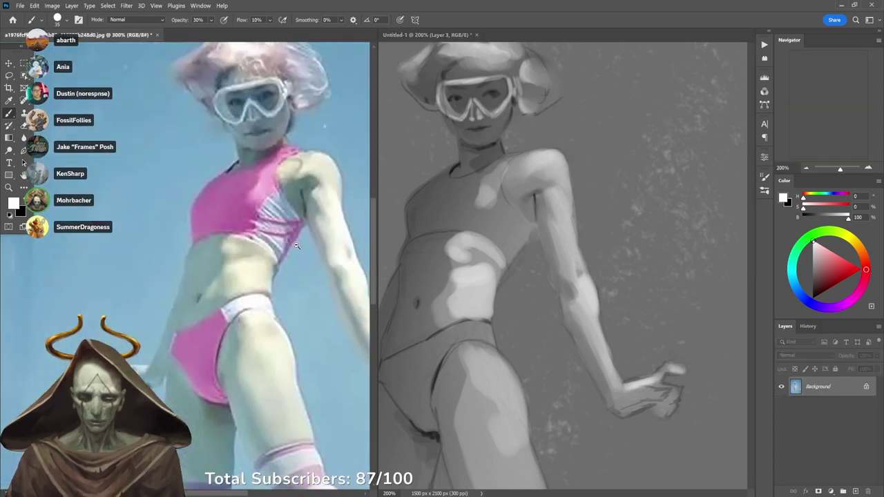
pyautogui.scroll(1, 300, 249)
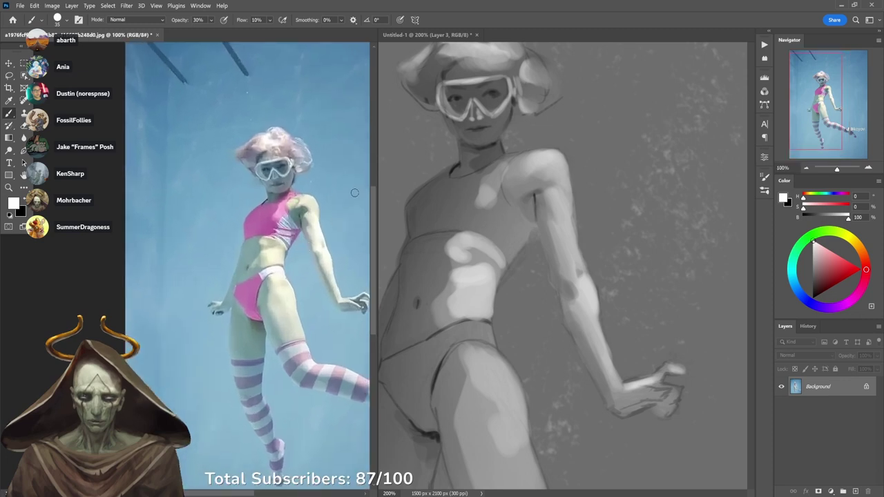
pyautogui.click(518, 223)
pyautogui.moveTo(488, 237)
pyautogui.mouseDown()
pyautogui.moveTo(506, 205)
pyautogui.moveTo(488, 229)
pyautogui.moveTo(505, 248)
pyautogui.moveTo(516, 234)
pyautogui.moveTo(508, 252)
pyautogui.moveTo(518, 225)
pyautogui.moveTo(504, 208)
pyautogui.moveTo(508, 232)
pyautogui.mouseUp()
pyautogui.hotkey('ctrl', 'z')
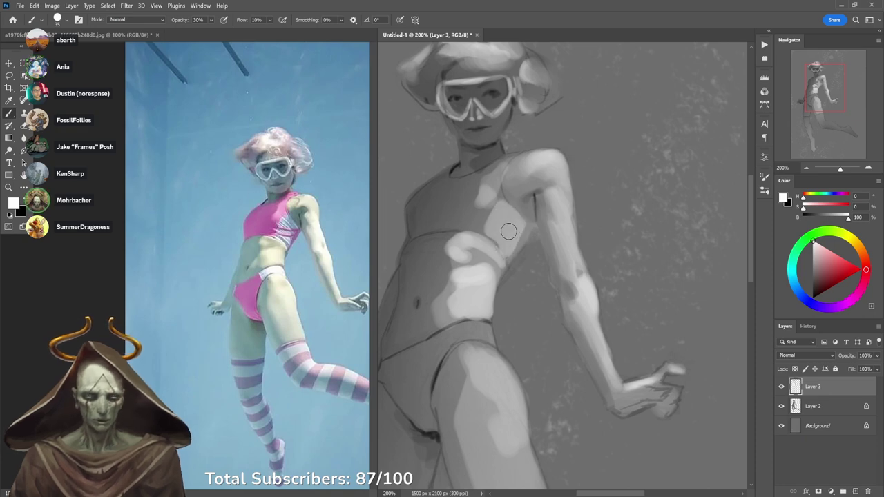
# Refine the midriff highlight's edge beside the navel with a 15 px brush and sampled greys at 40% opacity.
pyautogui.press('[')
pyautogui.press('[')
pyautogui.press('[')
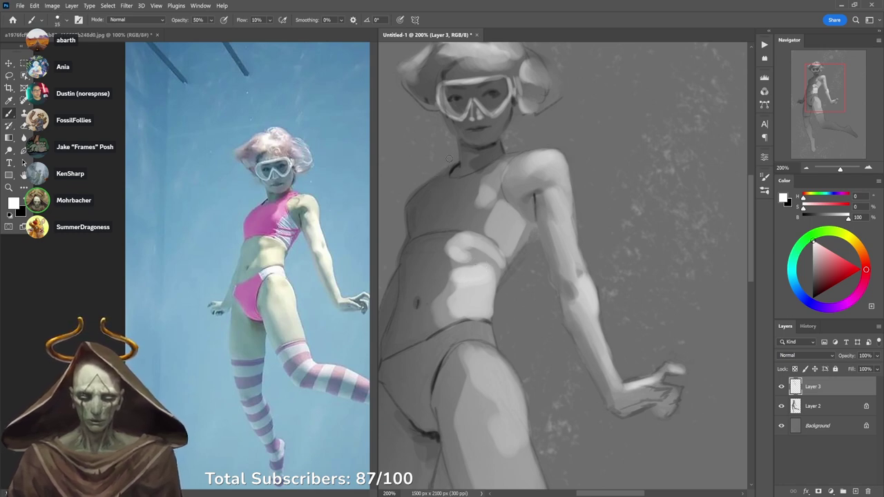
pyautogui.moveTo(431, 300); pyautogui.dragTo(455, 264)
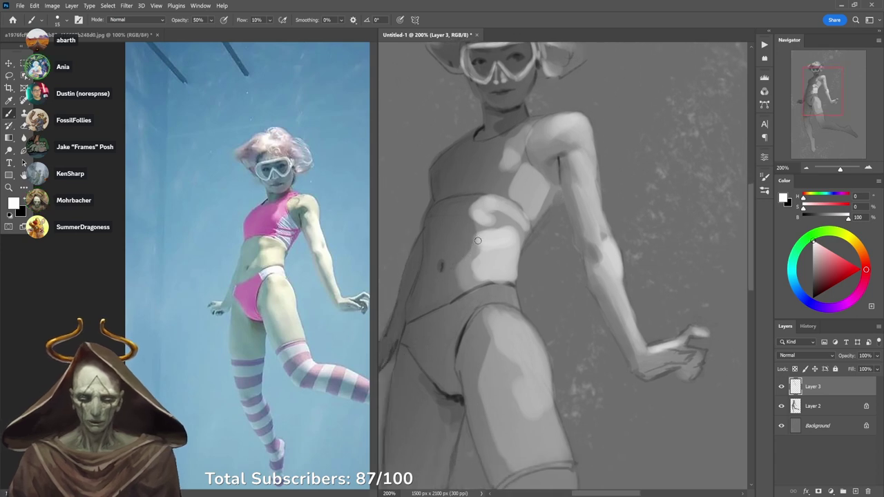
pyautogui.keyDown('alt'); pyautogui.click(485, 257); pyautogui.keyUp('alt')
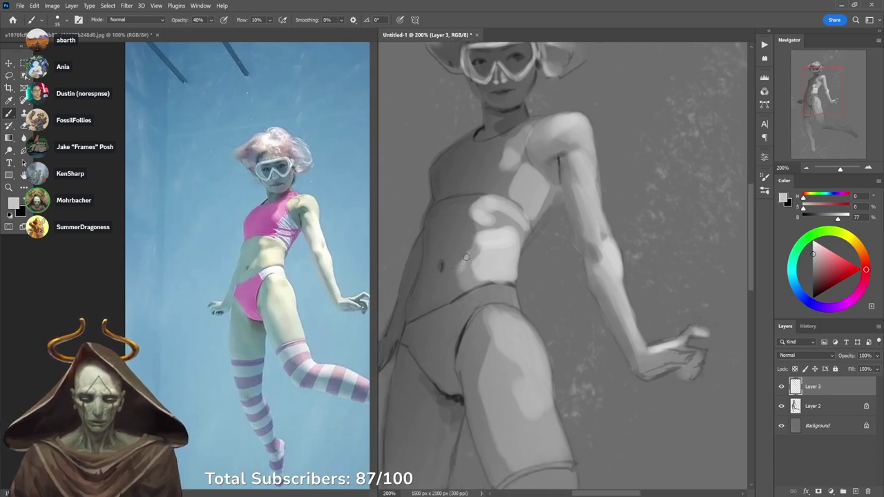
pyautogui.keyDown('alt'); pyautogui.click(471, 274); pyautogui.keyUp('alt')
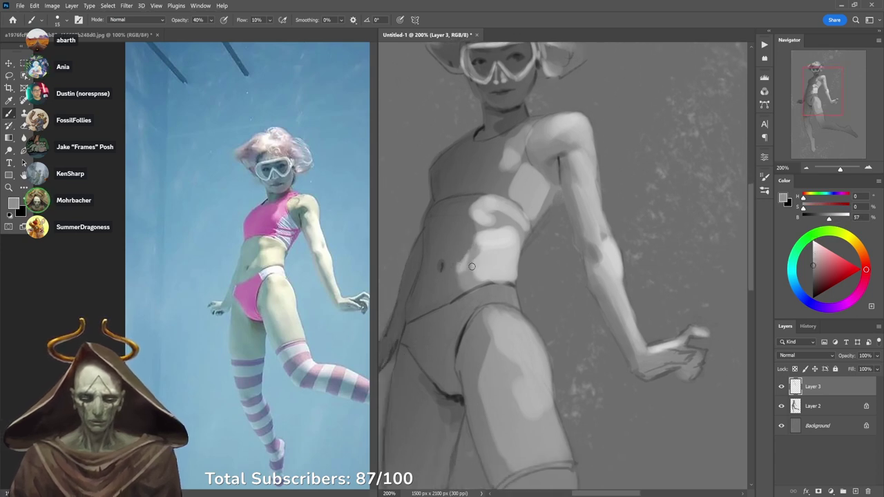
pyautogui.keyDown('alt'); pyautogui.click(483, 256); pyautogui.keyUp('alt')
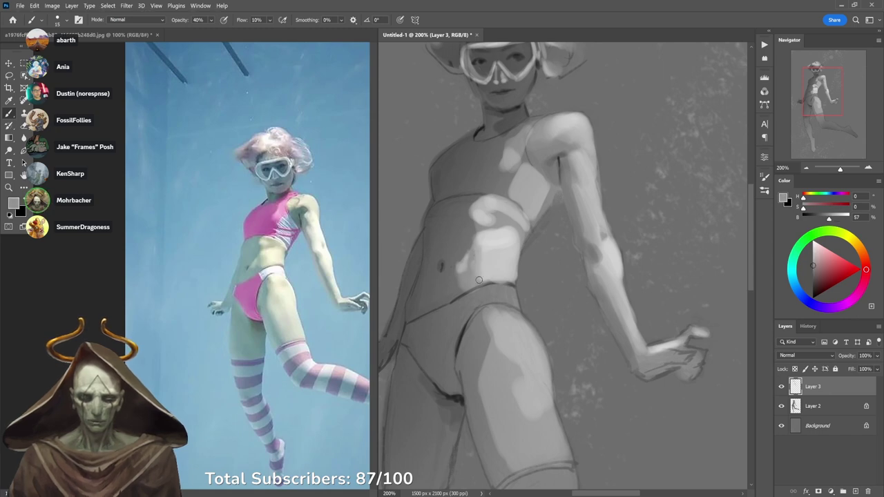
pyautogui.keyDown('alt'); pyautogui.click(449, 278); pyautogui.keyUp('alt')
pyautogui.moveTo(460, 266); pyautogui.dragTo(465, 280)
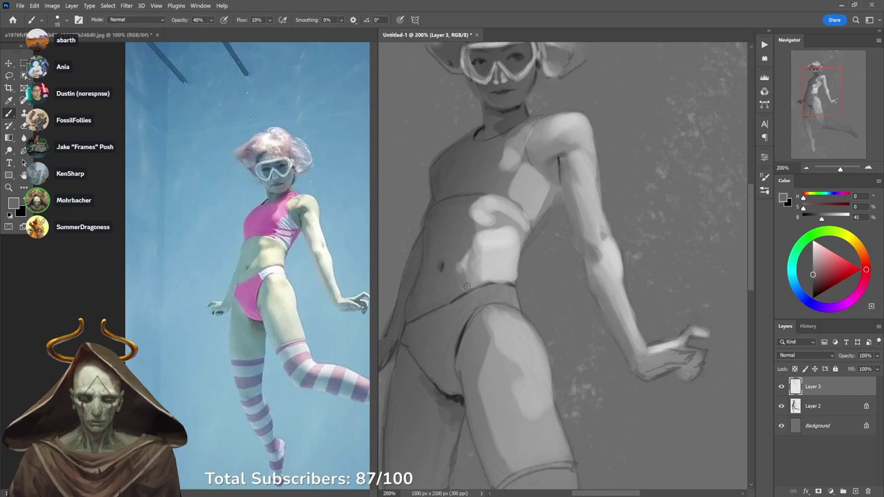
# Blend the gap between the two midriff highlights and soften their inner edge with sampled greys at 40–50% opacity.
pyautogui.keyDown('alt'); pyautogui.click(492, 242); pyautogui.keyUp('alt')
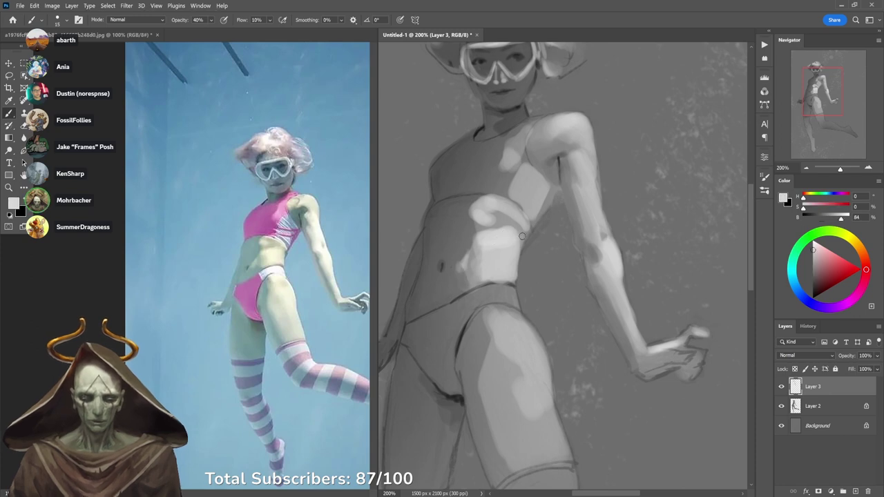
pyautogui.moveTo(512, 237); pyautogui.dragTo(482, 220)
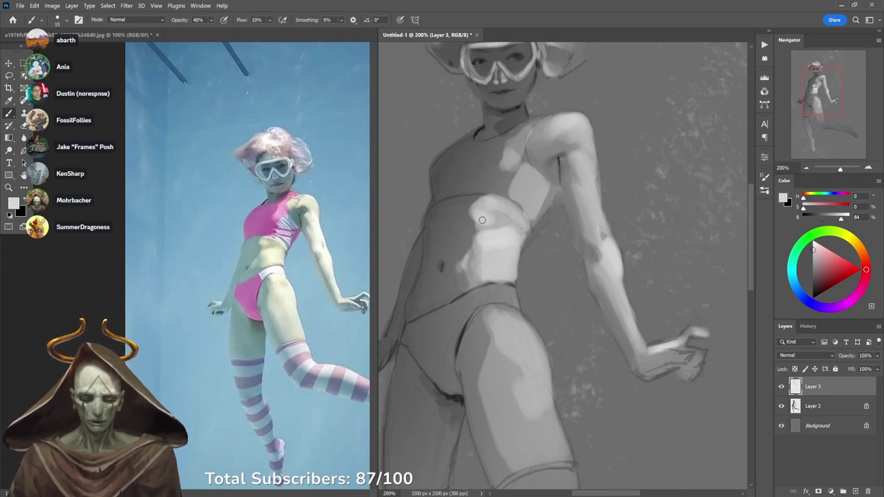
pyautogui.keyDown('alt'); pyautogui.click(481, 228); pyautogui.keyUp('alt')
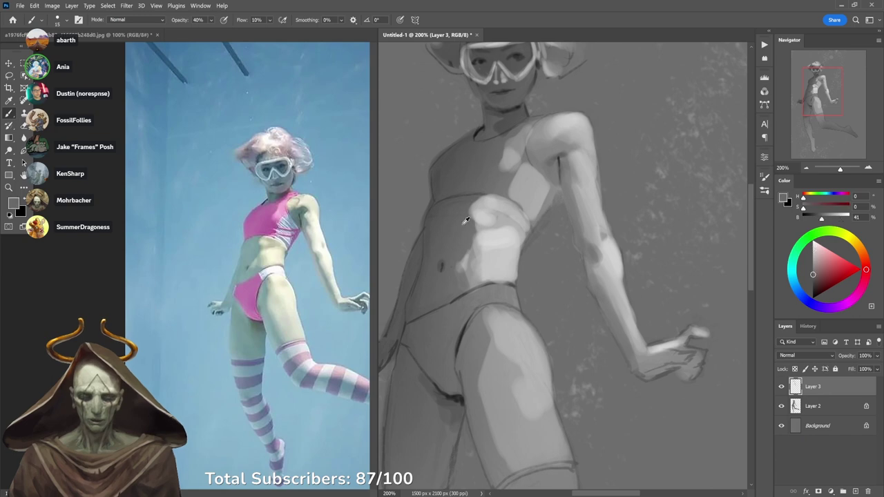
pyautogui.keyDown('alt'); pyautogui.click(479, 235); pyautogui.keyUp('alt')
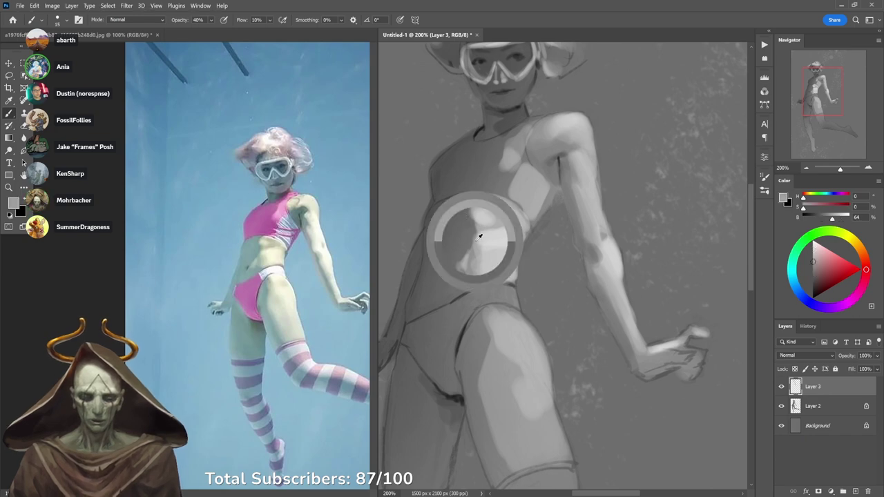
pyautogui.press('5')
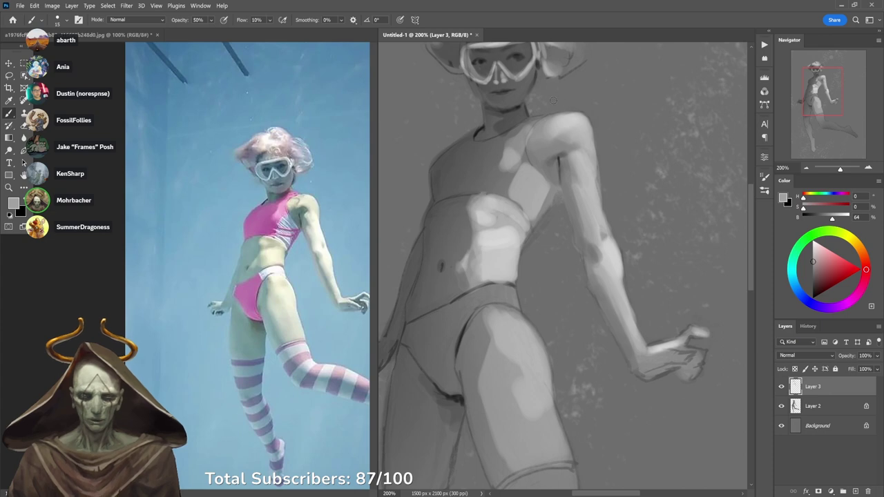
# Brighten the highlight on the top's chest up to the shoulder strap, using white and sampled light greys at 50% opacity.
pyautogui.press('d')
pyautogui.press('x')
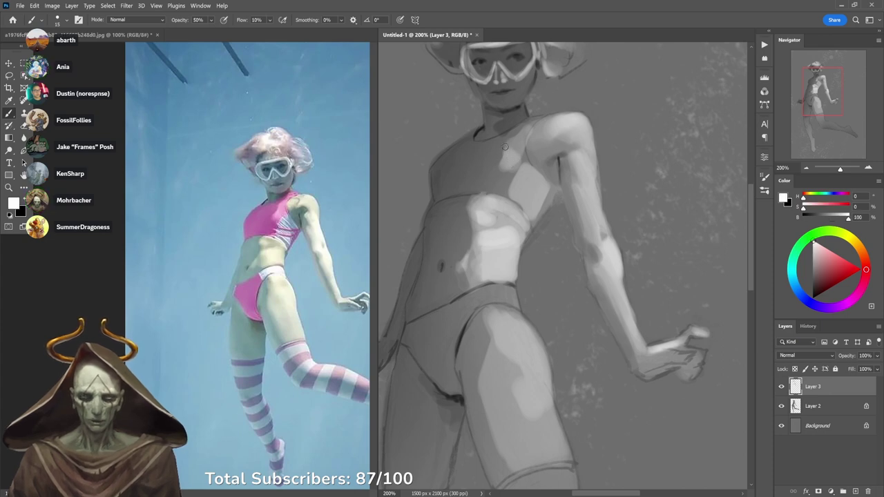
pyautogui.press(']')
pyautogui.press(']')
pyautogui.press(']')
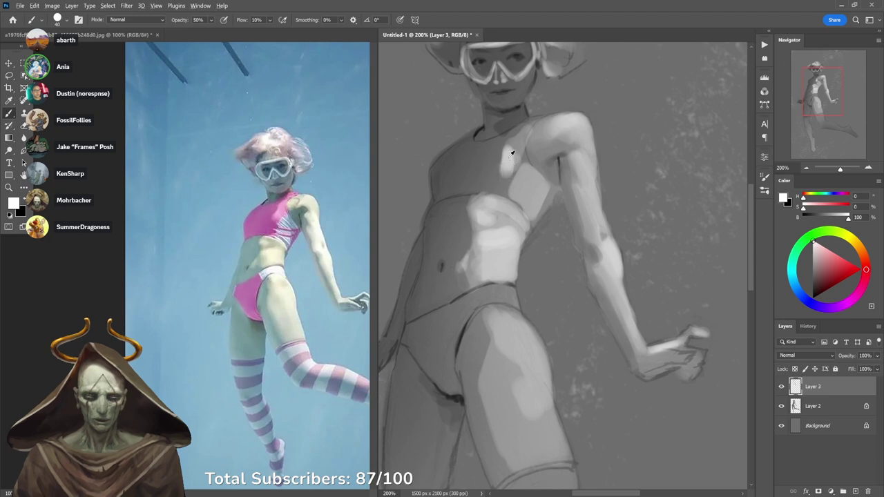
pyautogui.keyDown('alt'); pyautogui.click(513, 152); pyautogui.keyUp('alt')
pyautogui.keyDown('alt'); pyautogui.click(517, 158); pyautogui.keyUp('alt')
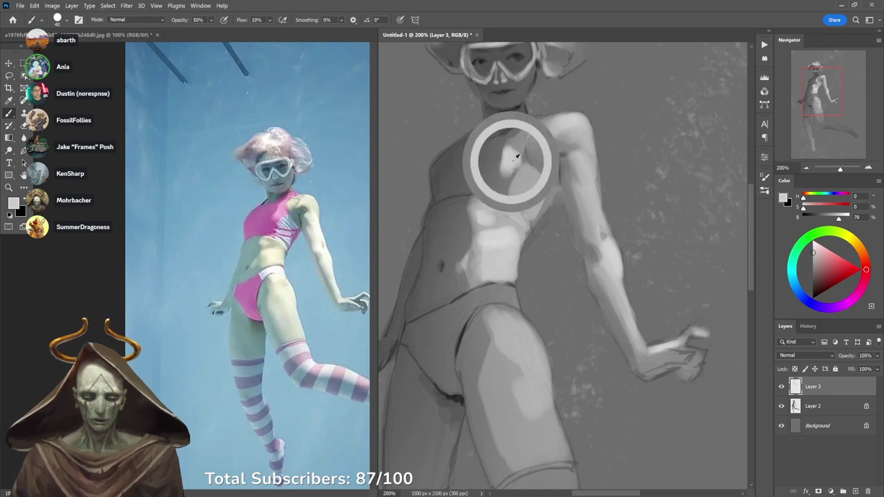
pyautogui.moveTo(515, 159); pyautogui.dragTo(529, 129)
pyautogui.press('d')
pyautogui.press('x')
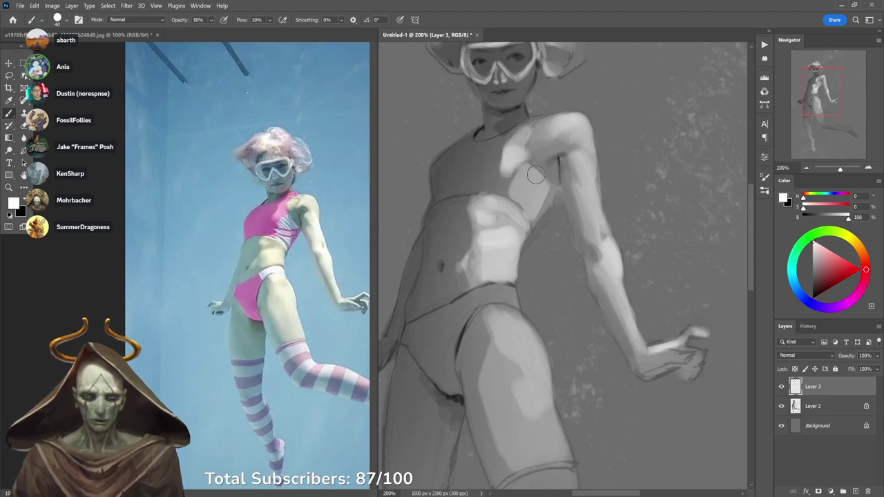
# Draw two dark stripes across the top's side panel and darken its outer edge, using sampled greys at 90% opacity and a 15 px brush.
pyautogui.keyDown('alt'); pyautogui.click(494, 135); pyautogui.keyUp('alt')
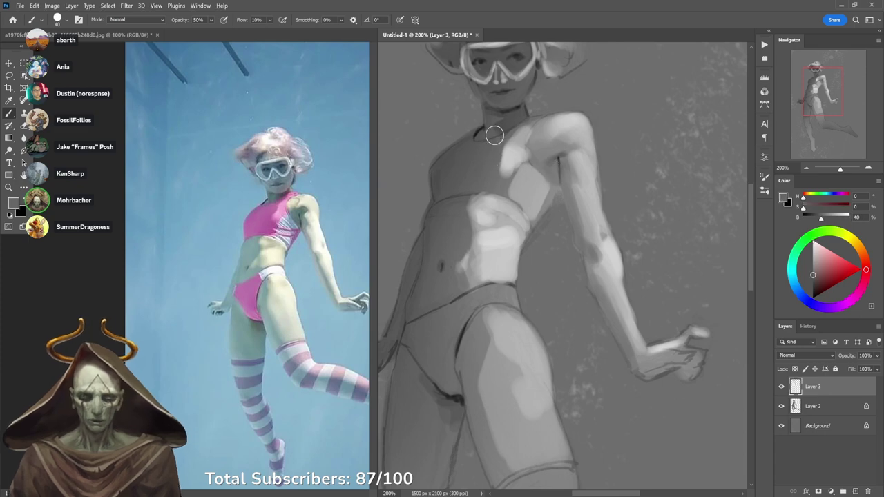
pyautogui.press('9')
pyautogui.press('[')
pyautogui.press('[')
pyautogui.press('[')
pyautogui.press('[')
pyautogui.press('[')
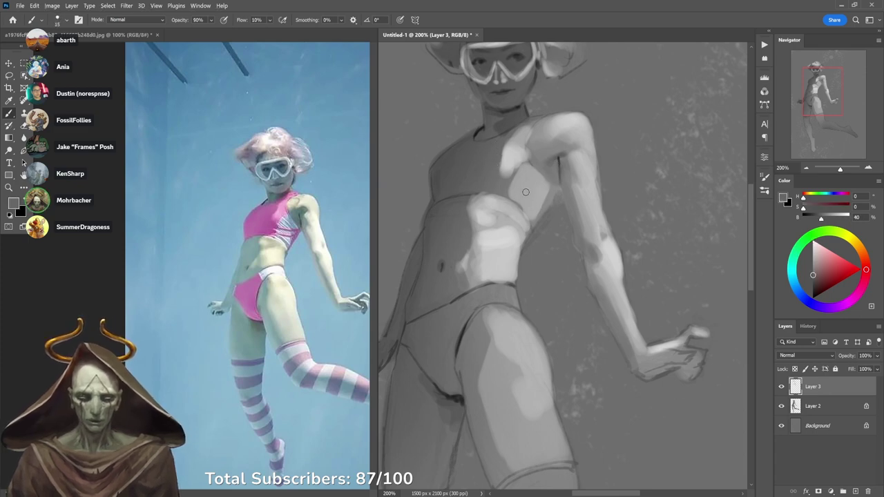
pyautogui.moveTo(510, 185); pyautogui.dragTo(552, 193)
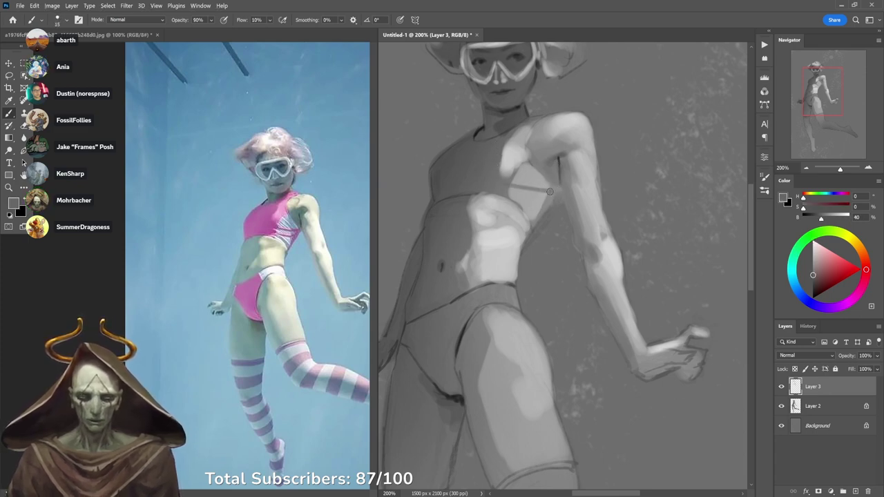
pyautogui.moveTo(511, 198); pyautogui.dragTo(549, 200)
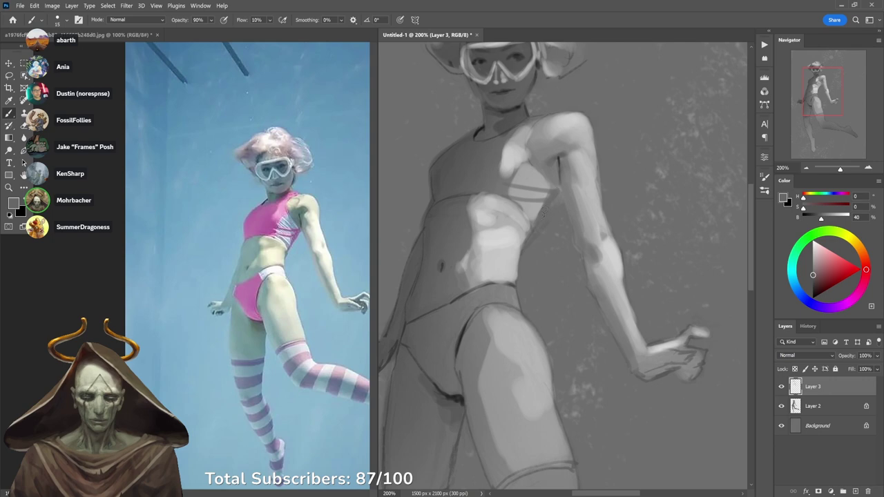
pyautogui.keyDown('alt'); pyautogui.click(514, 123); pyautogui.keyUp('alt')
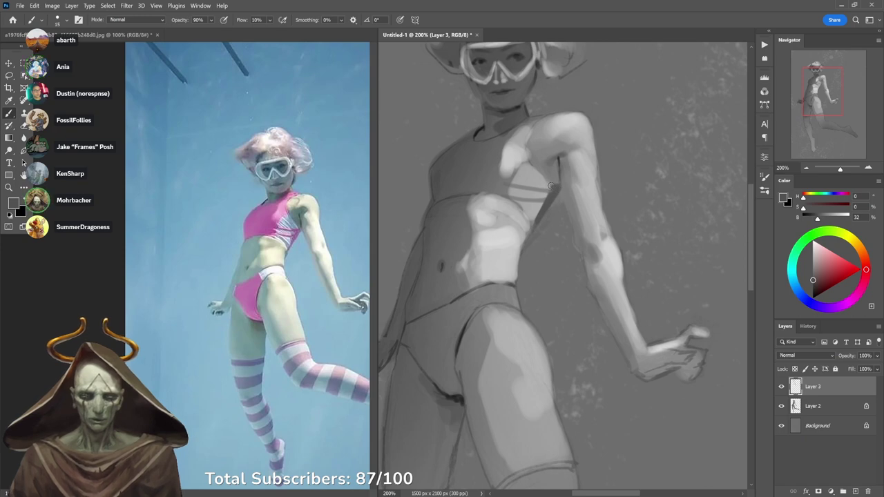
pyautogui.keyDown('alt'); pyautogui.click(533, 151); pyautogui.keyUp('alt')
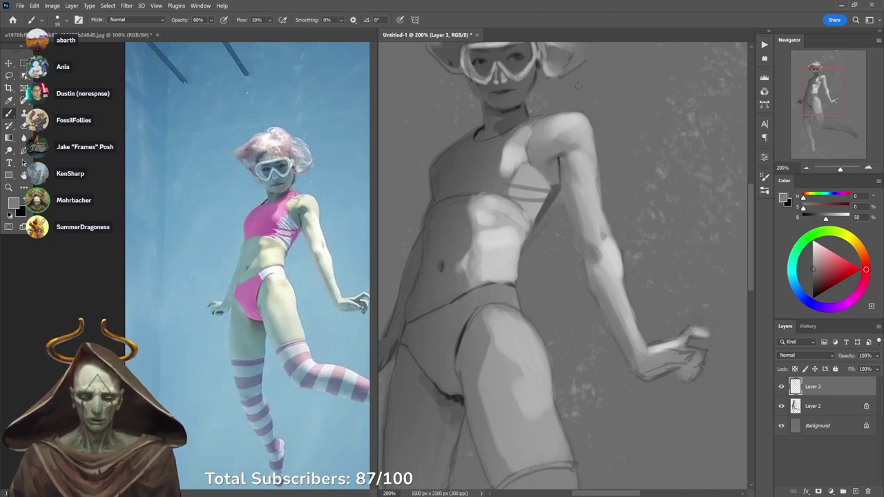
# Refine the shading by the shoulder strap and the lower edge of the top's chest highlight with sampled greys at 30–50% opacity.
pyautogui.keyDown('alt'); pyautogui.click(530, 152); pyautogui.keyUp('alt')
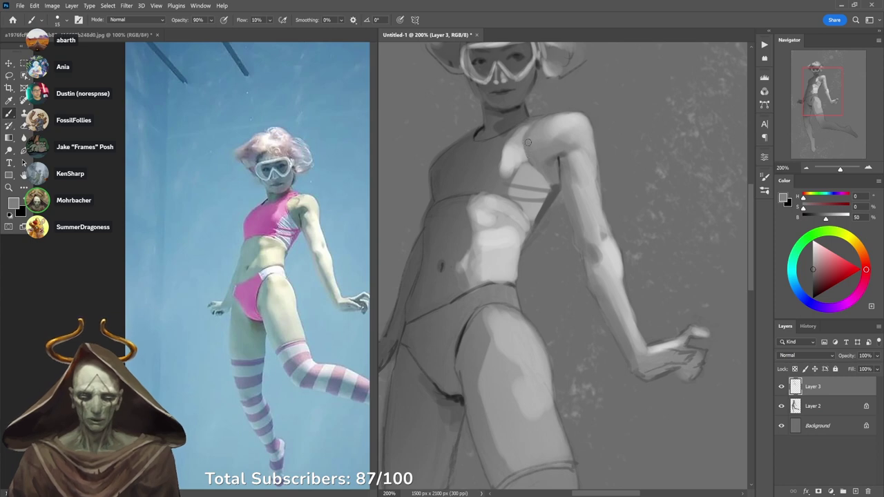
pyautogui.keyDown('alt'); pyautogui.click(535, 128); pyautogui.keyUp('alt')
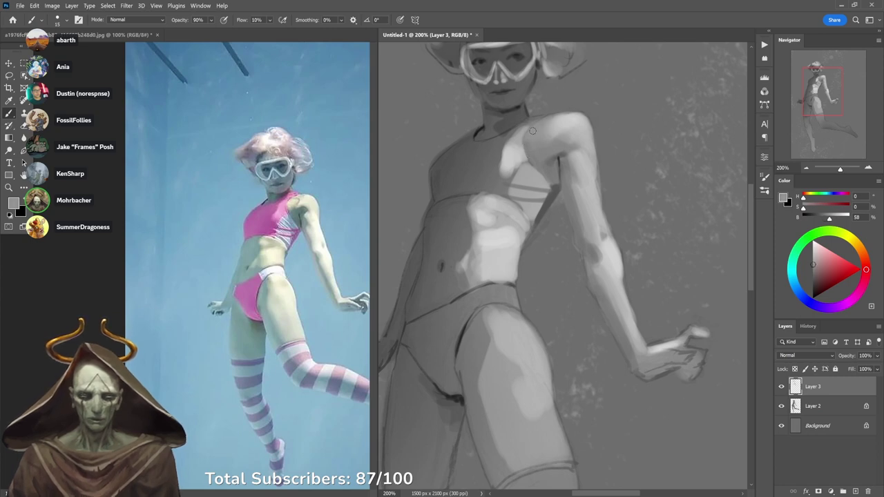
pyautogui.keyDown('alt'); pyautogui.click(515, 129); pyautogui.keyUp('alt')
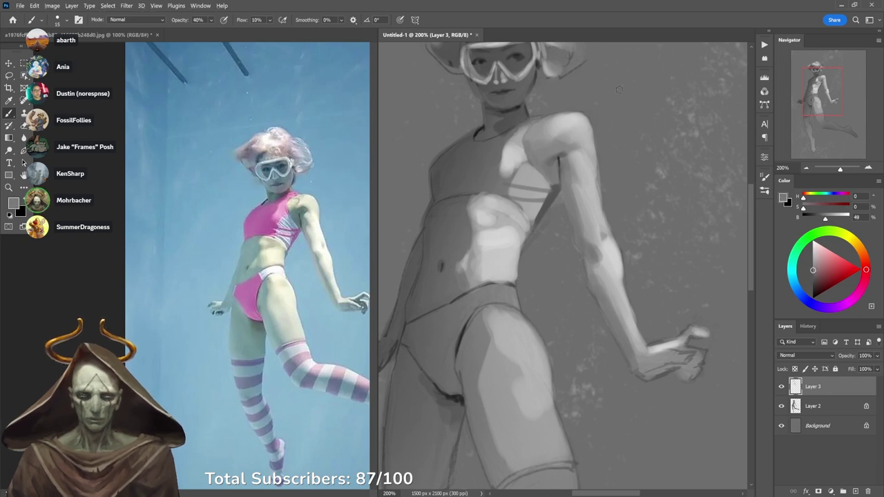
pyautogui.keyDown('alt'); pyautogui.click(500, 169); pyautogui.keyUp('alt')
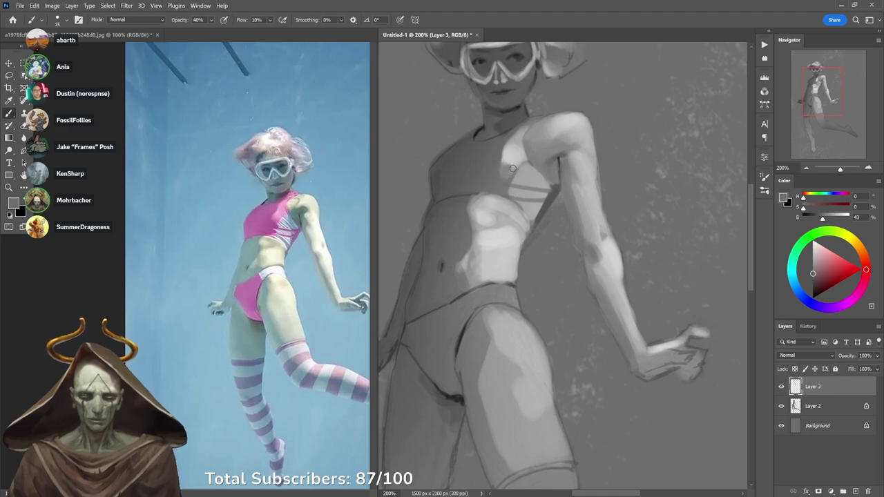
pyautogui.press('5')
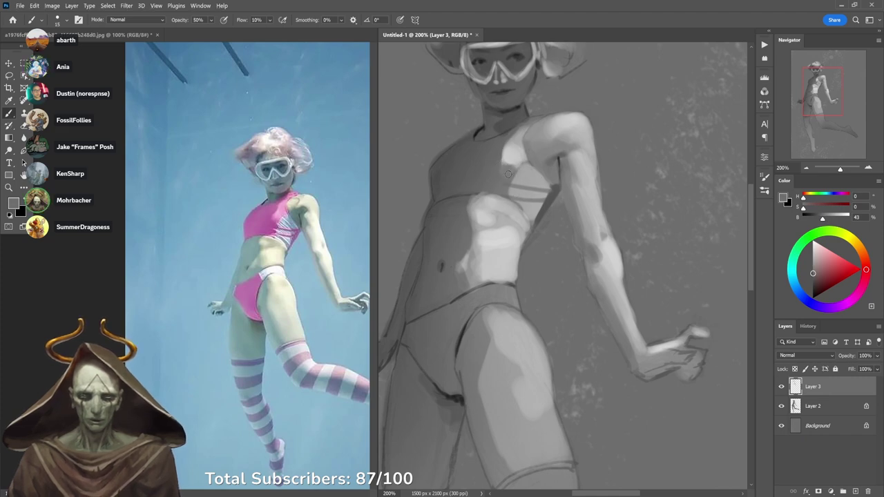
pyautogui.keyDown('alt'); pyautogui.click(503, 162); pyautogui.keyUp('alt')
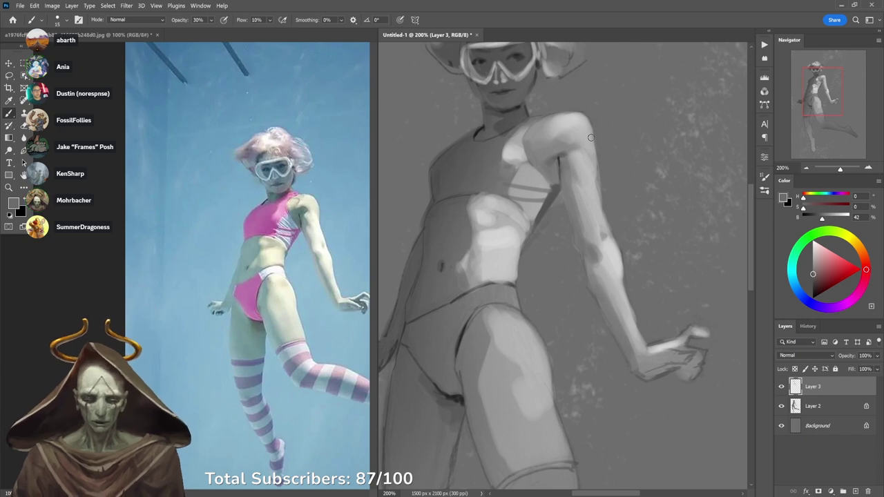
# Brighten the midriff highlight above the waistband with a 35 px brush and a sampled light grey at 80% opacity.
pyautogui.keyDown('alt'); pyautogui.click(490, 237); pyautogui.keyUp('alt')
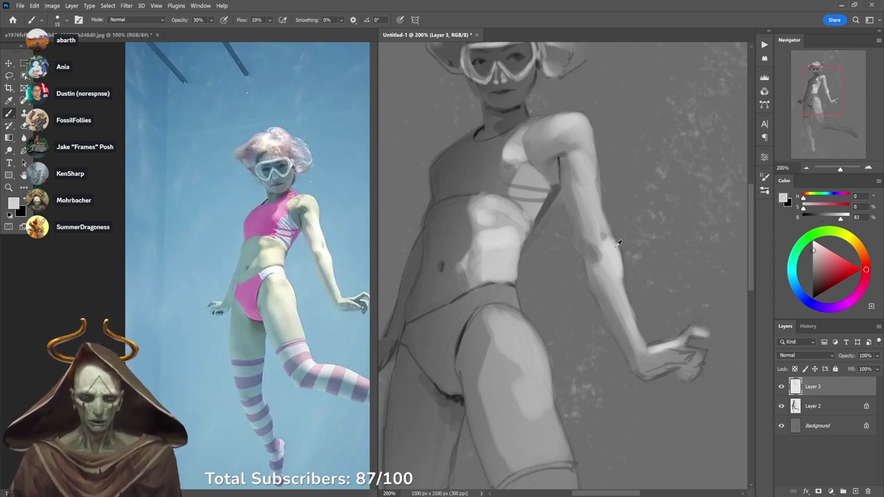
pyautogui.press(']')
pyautogui.press(']')
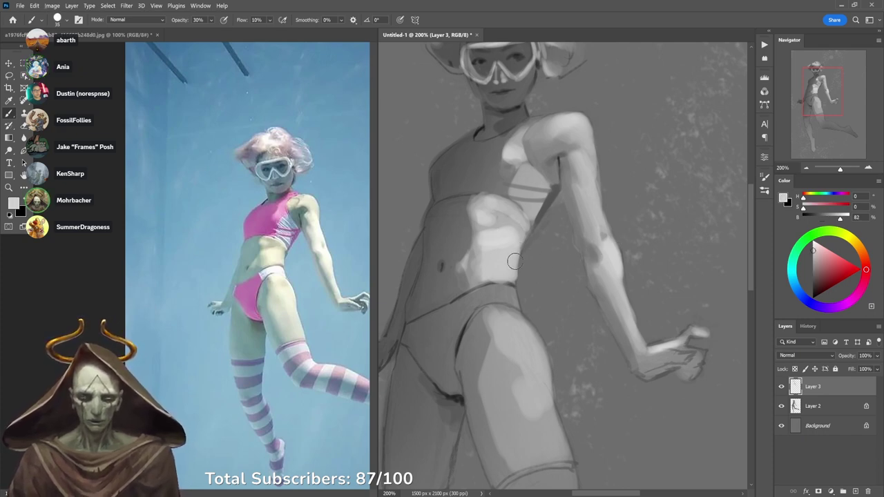
pyautogui.press('8')
pyautogui.moveTo(498, 251)
pyautogui.mouseDown()
pyautogui.moveTo(493, 268)
pyautogui.moveTo(509, 253)
pyautogui.mouseUp()
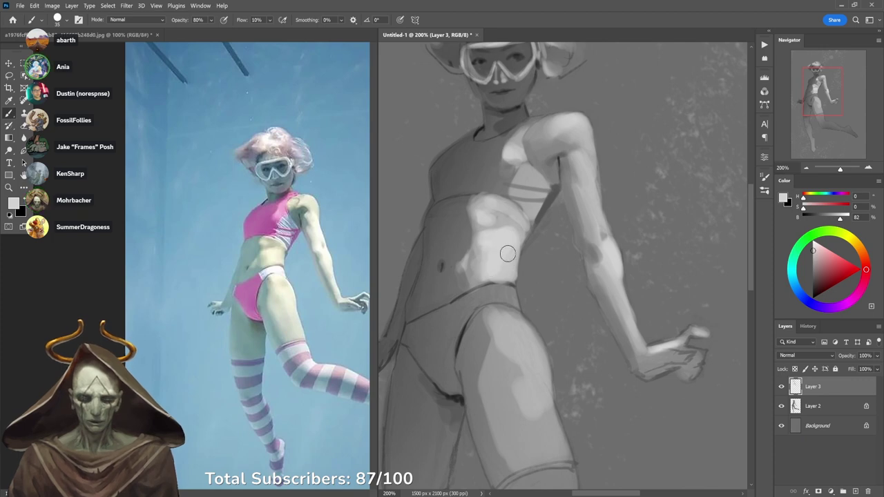
# Build up the highlight on the lit upper thigh with sampled light greys at 50% opacity.
pyautogui.press('5')
pyautogui.moveTo(498, 326)
pyautogui.mouseDown()
pyautogui.moveTo(499, 309)
pyautogui.moveTo(511, 312)
pyautogui.moveTo(494, 313)
pyautogui.moveTo(487, 328)
pyautogui.moveTo(497, 320)
pyautogui.moveTo(502, 333)
pyautogui.moveTo(492, 343)
pyautogui.moveTo(522, 349)
pyautogui.moveTo(528, 338)
pyautogui.mouseUp()
pyautogui.keyDown('alt'); pyautogui.click(486, 331); pyautogui.keyUp('alt')
pyautogui.keyDown('alt'); pyautogui.click(501, 317); pyautogui.keyUp('alt')
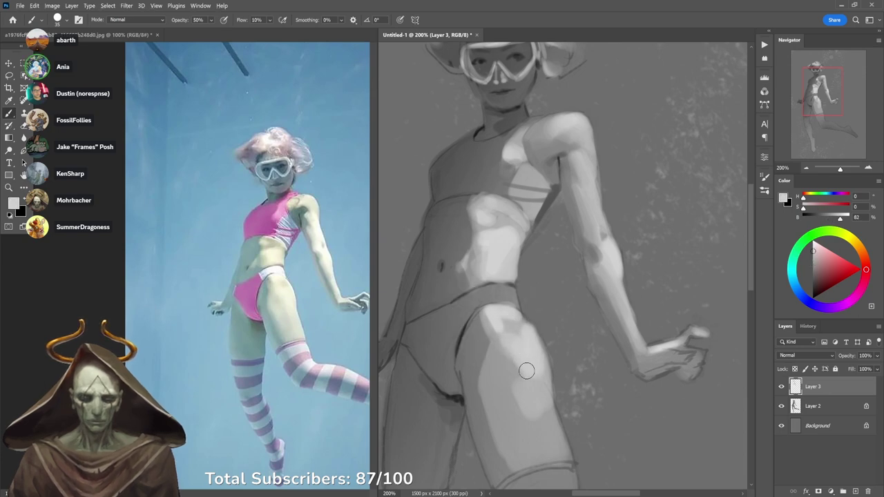
pyautogui.keyDown('alt'); pyautogui.click(507, 349); pyautogui.keyUp('alt')
pyautogui.keyDown('alt'); pyautogui.click(508, 353); pyautogui.keyUp('alt')
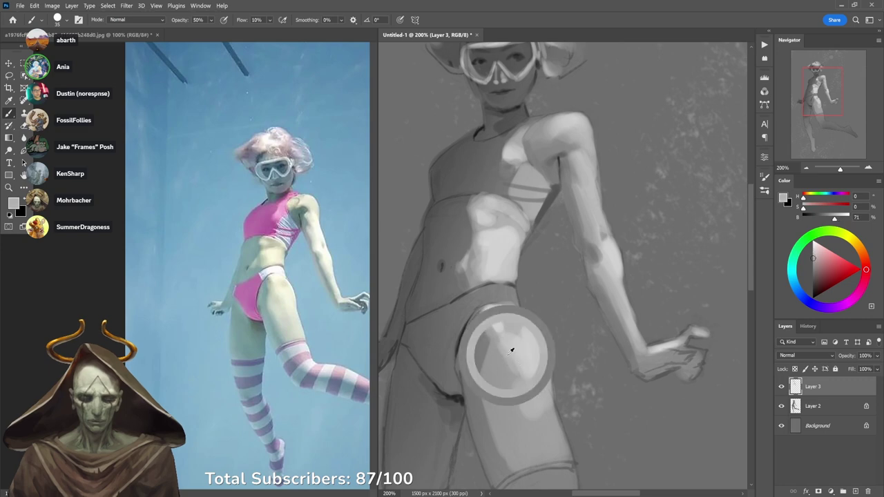
pyautogui.keyDown('alt'); pyautogui.click(529, 384); pyautogui.keyUp('alt')
# Extend the highlight down the thigh and past the sock cuff to the knee with a 50 px brush and sampled greys at 30% opacity.
pyautogui.hotkey('ctrl', '-')
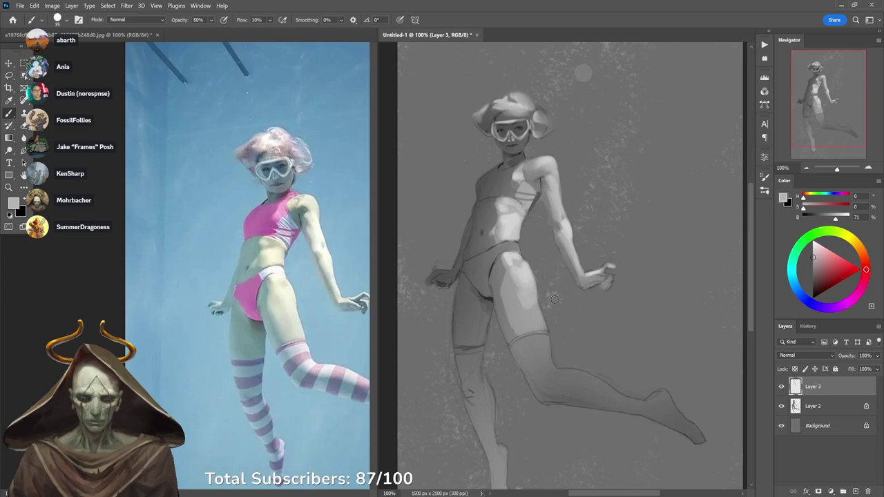
pyautogui.keyDown('alt'); pyautogui.click(524, 270); pyautogui.keyUp('alt')
pyautogui.press('3')
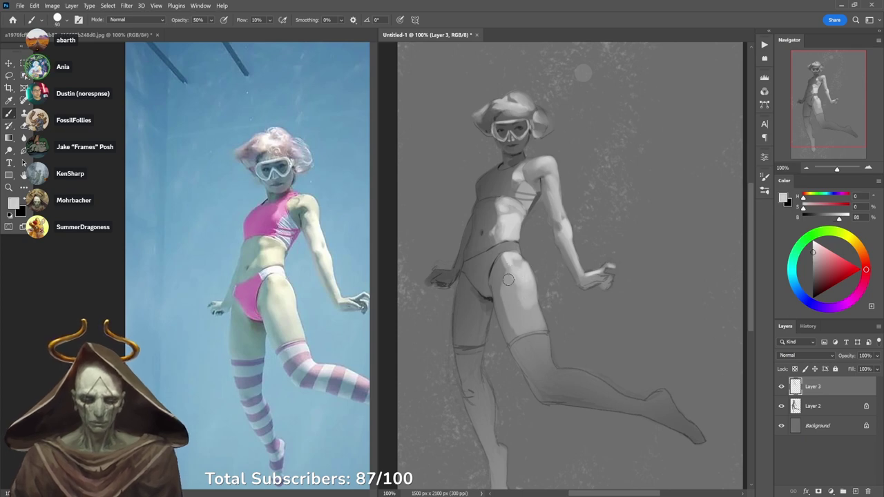
pyautogui.moveTo(512, 297)
pyautogui.mouseDown()
pyautogui.moveTo(534, 324)
pyautogui.moveTo(525, 313)
pyautogui.moveTo(525, 320)
pyautogui.mouseUp()
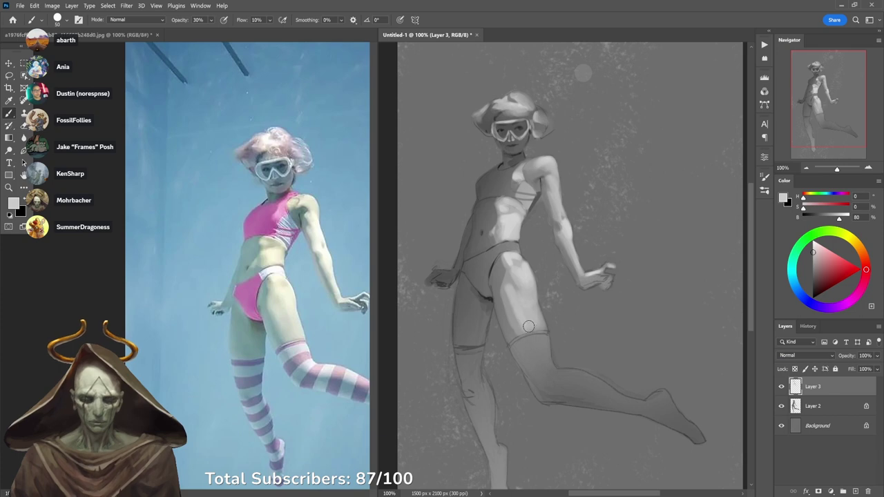
pyautogui.keyDown('alt'); pyautogui.click(520, 318); pyautogui.keyUp('alt')
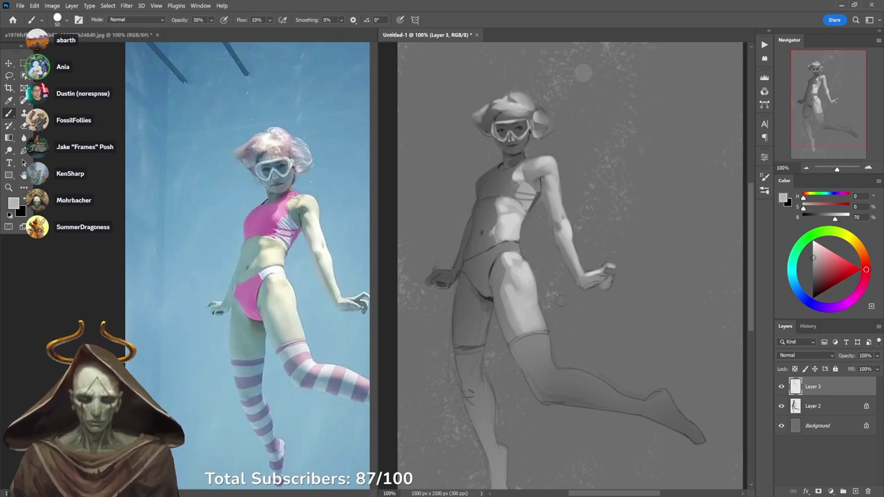
pyautogui.moveTo(538, 354)
pyautogui.mouseDown()
pyautogui.moveTo(547, 360)
pyautogui.moveTo(530, 338)
pyautogui.moveTo(540, 342)
pyautogui.moveTo(542, 370)
pyautogui.moveTo(551, 371)
pyautogui.mouseUp()
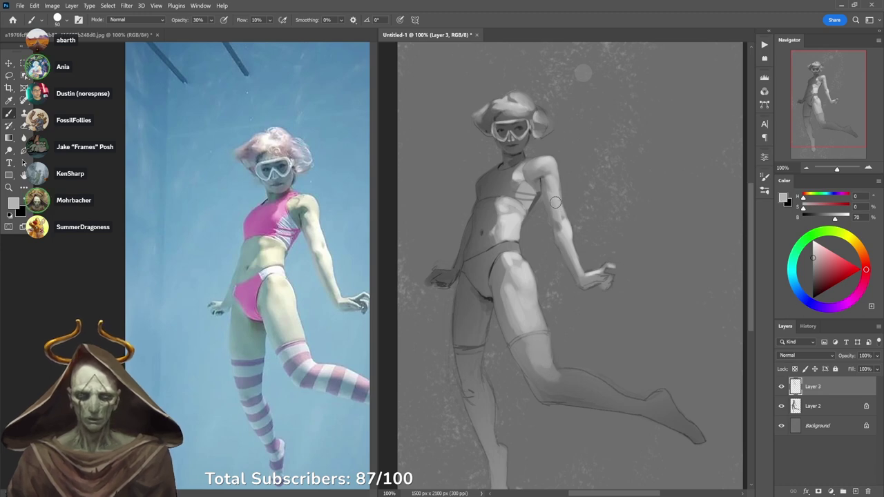
# Smooth and lighten the lit upper arm with sampled light greys at 30% opacity.
pyautogui.moveTo(561, 228); pyautogui.dragTo(568, 221)
pyautogui.keyDown('alt'); pyautogui.click(545, 174); pyautogui.keyUp('alt')
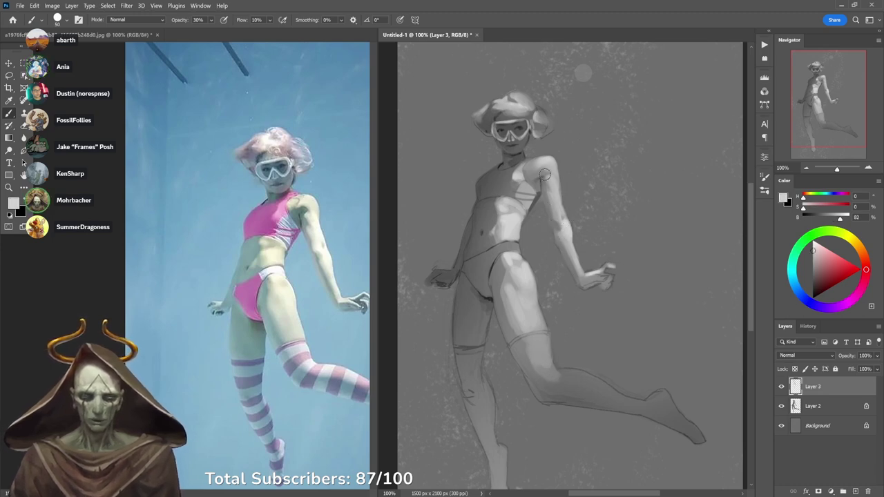
pyautogui.press('3')
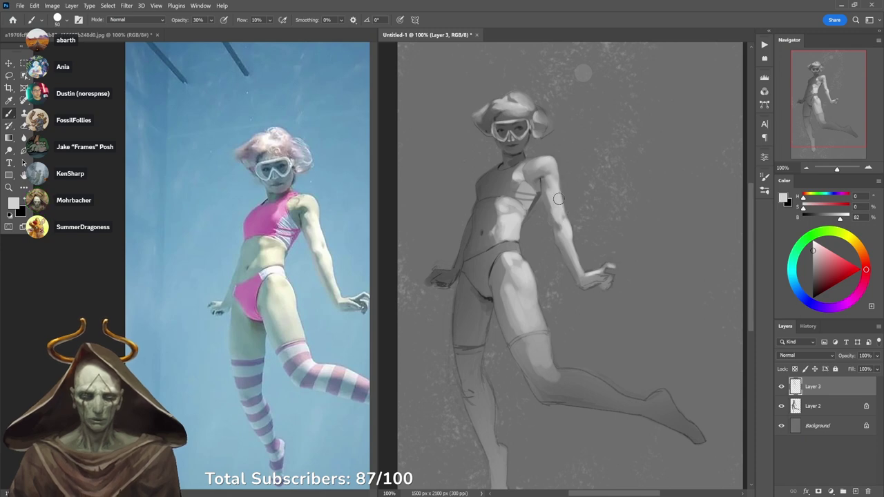
# Add soft white highlights to the lit shoulder and the far hand at 20–30% opacity.
pyautogui.press('d')
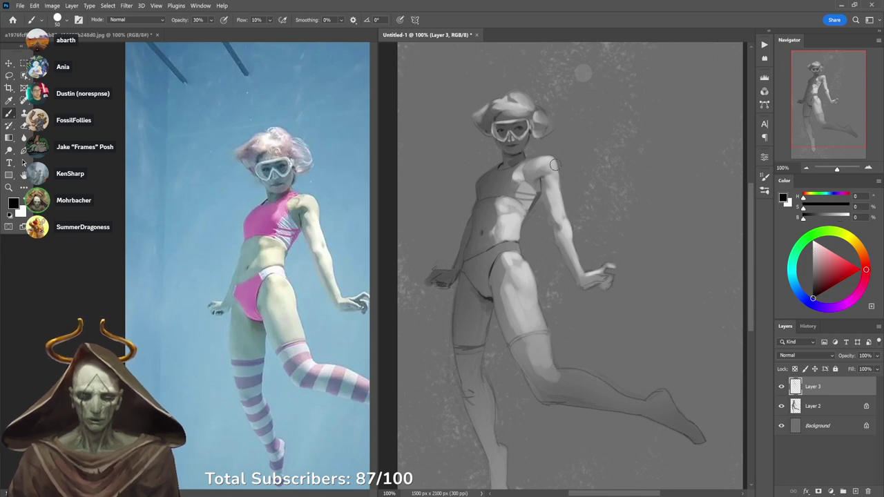
pyautogui.press('x')
pyautogui.press('2')
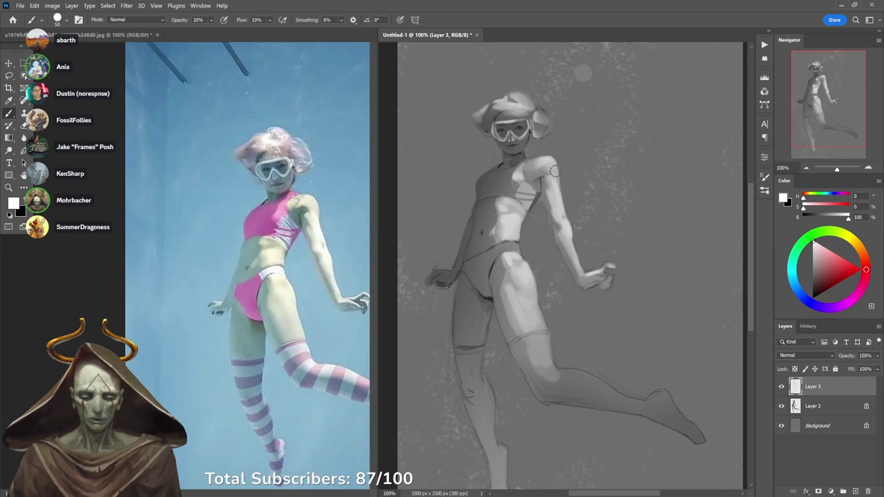
pyautogui.moveTo(553, 170)
pyautogui.mouseDown()
pyautogui.moveTo(568, 126)
pyautogui.moveTo(541, 163)
pyautogui.moveTo(543, 138)
pyautogui.moveTo(514, 119)
pyautogui.moveTo(528, 148)
pyautogui.moveTo(520, 158)
pyautogui.moveTo(549, 167)
pyautogui.mouseUp()
pyautogui.hotkey('ctrl', 'z')
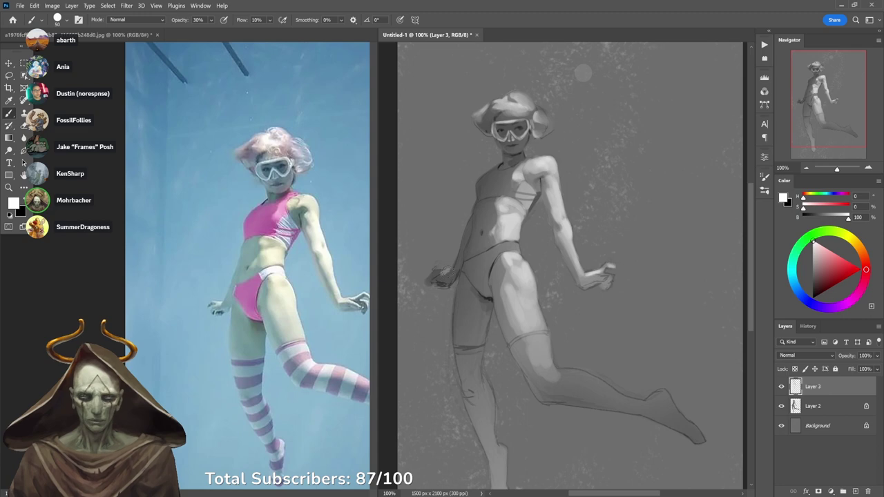
pyautogui.moveTo(438, 269); pyautogui.dragTo(449, 270)
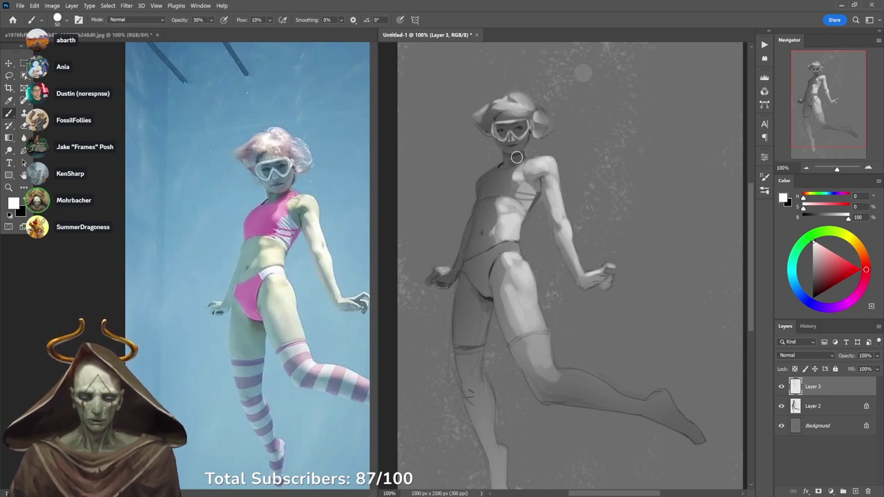
pyautogui.scroll(-3, 551, 172)
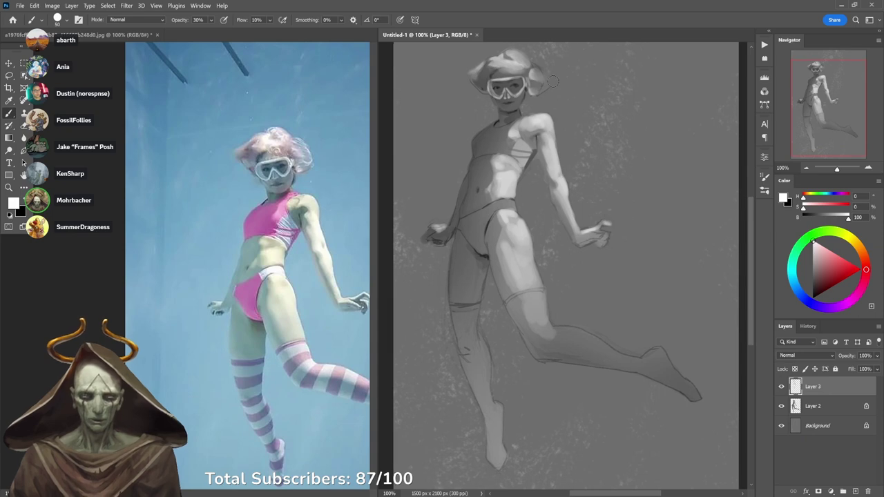
# Brighten the crown of the hair with soft white strokes at 10–20% opacity.
pyautogui.press('1')
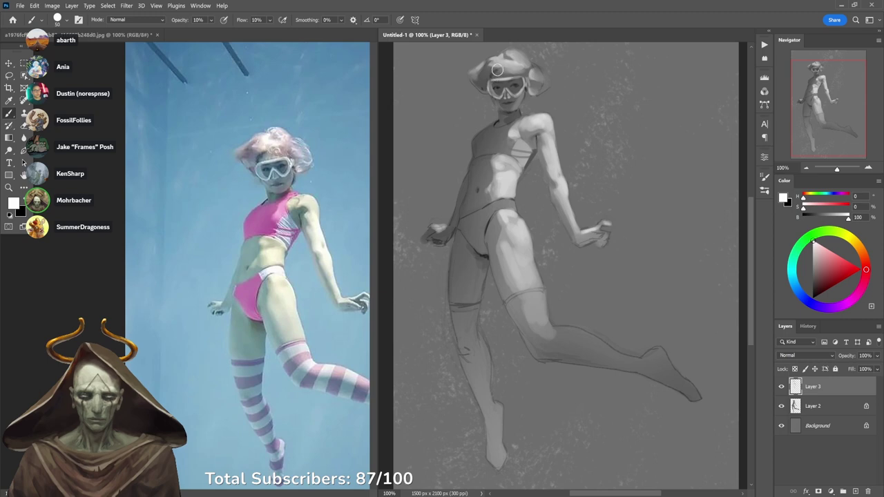
pyautogui.press('x')
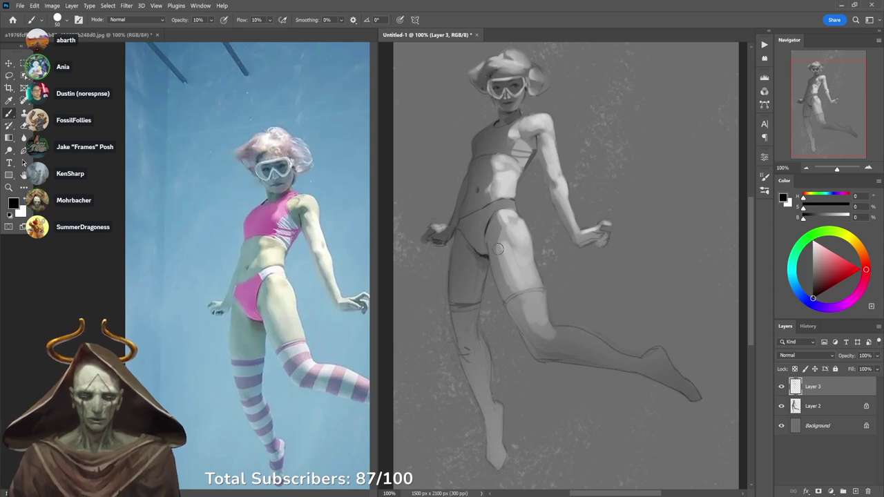
pyautogui.moveTo(565, 80); pyautogui.dragTo(569, 133)
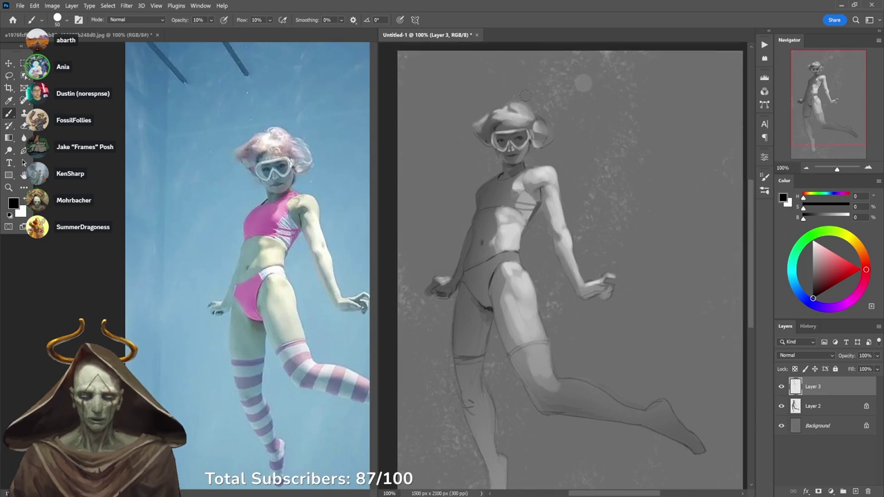
pyautogui.press('x')
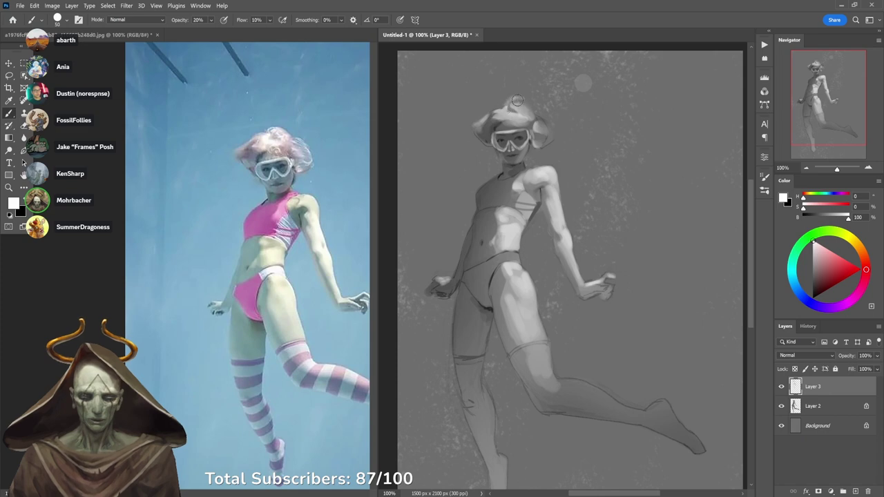
pyautogui.moveTo(517, 101)
pyautogui.mouseDown()
pyautogui.moveTo(542, 120)
pyautogui.moveTo(558, 74)
pyautogui.moveTo(538, 112)
pyautogui.mouseUp()
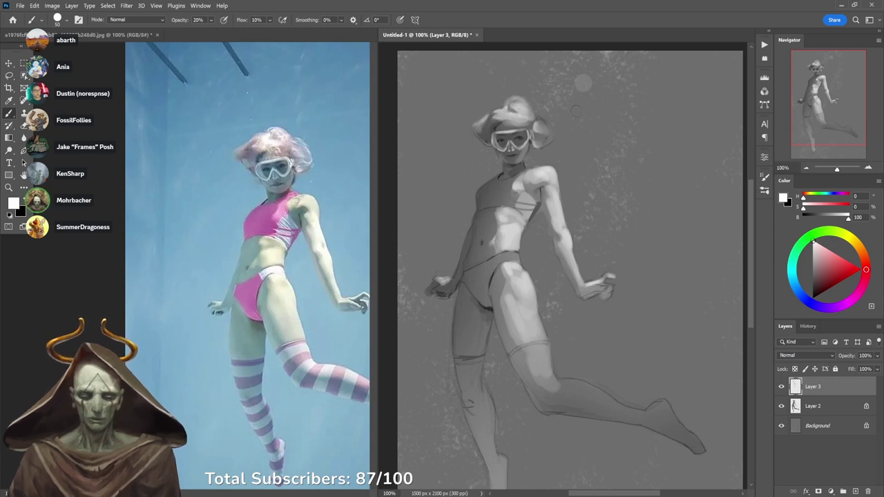
# Erase the stray grey dot from the background beside the head at 90% opacity.
pyautogui.press('e')
pyautogui.moveTo(586, 83); pyautogui.dragTo(572, 81)
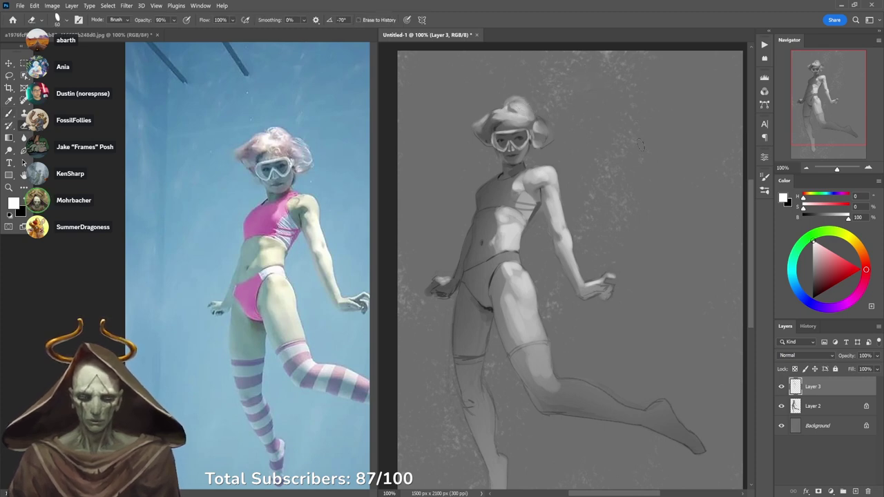
pyautogui.press('b')
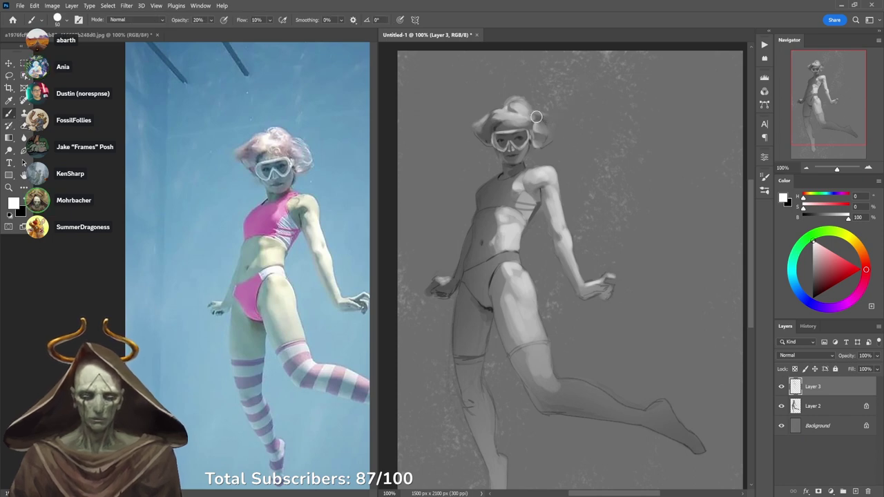
# Darken the inner edge of the lit arm from upper arm to wrist with a dark grey sampled from the top at 30% opacity.
pyautogui.moveTo(600, 158); pyautogui.dragTo(618, 110)
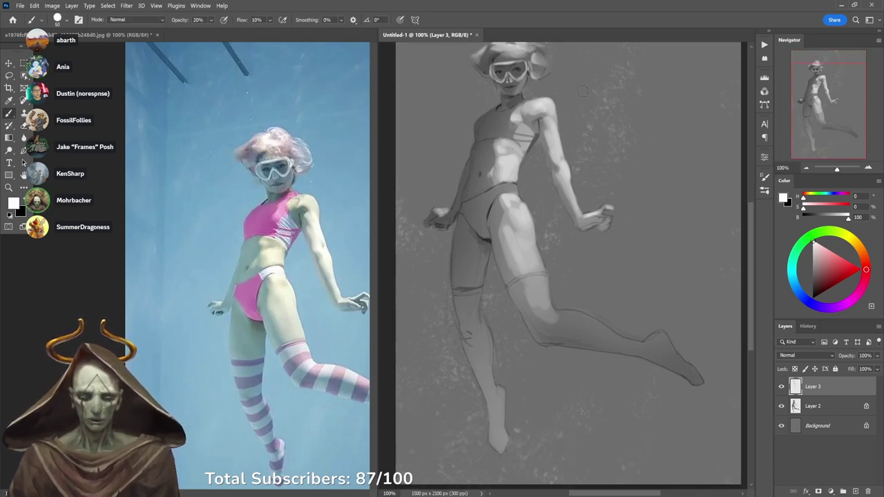
pyautogui.keyDown('alt'); pyautogui.click(496, 111); pyautogui.keyUp('alt')
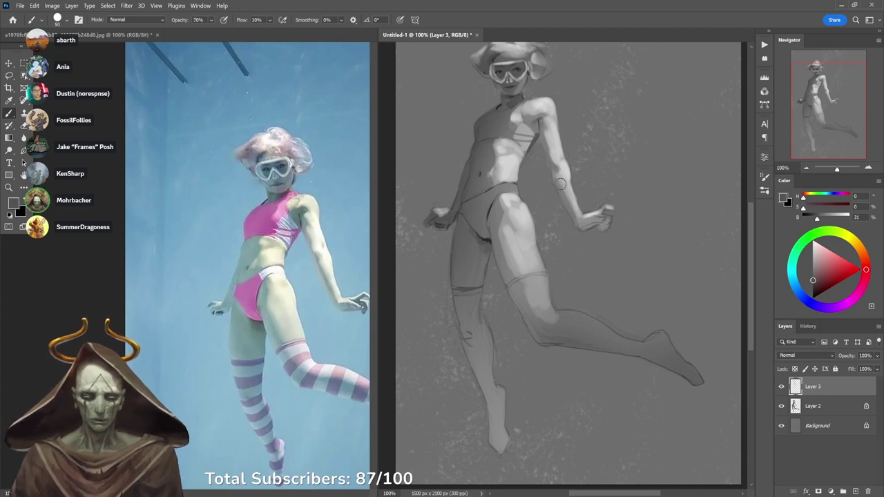
pyautogui.press('3')
pyautogui.press('5')
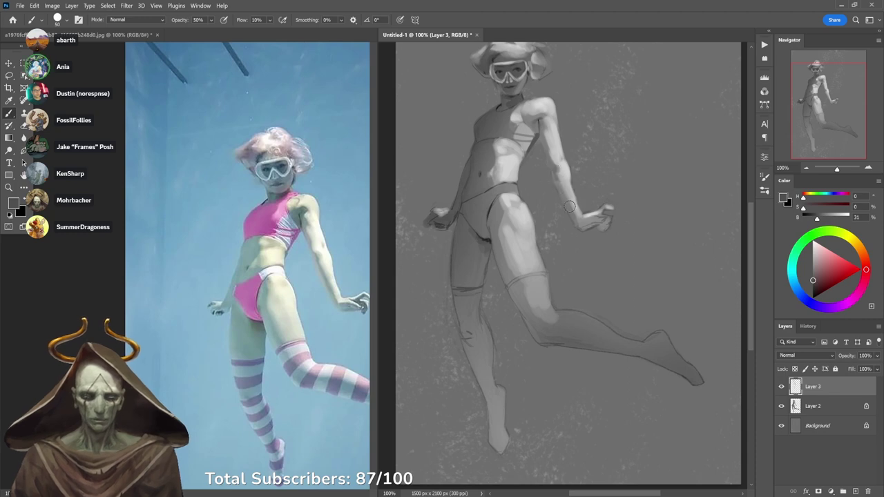
pyautogui.press('3')
pyautogui.moveTo(561, 177); pyautogui.dragTo(577, 219)
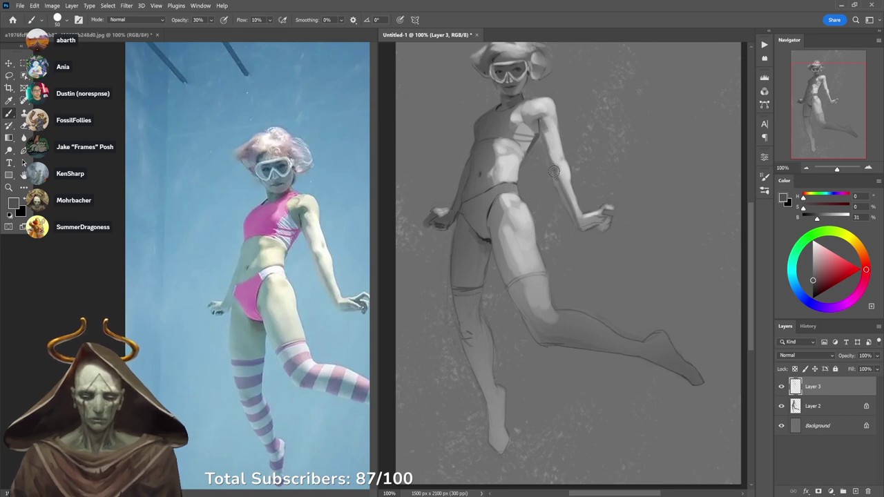
pyautogui.moveTo(546, 141); pyautogui.dragTo(553, 170)
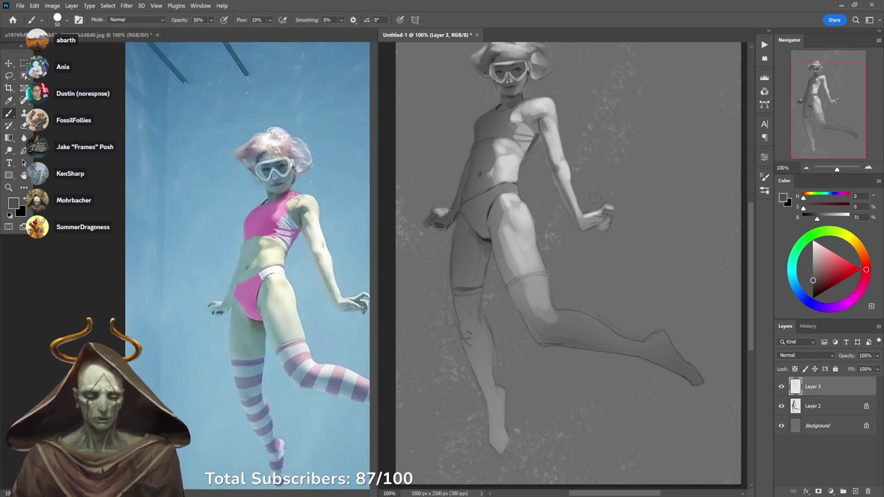
# Refine the midriff's light and shadow with light and mid greys sampled from the figure at 10–20% opacity.
pyautogui.moveTo(317, 408); pyautogui.dragTo(268, 338)
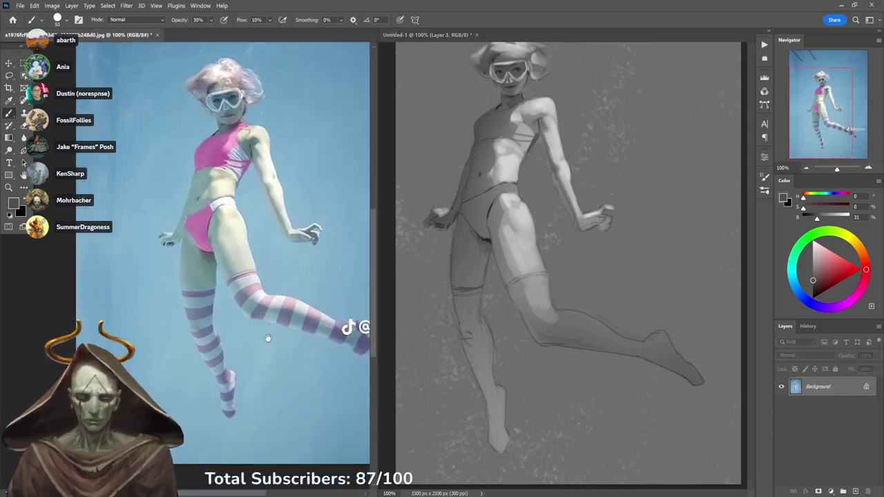
pyautogui.press('d')
pyautogui.click(487, 222)
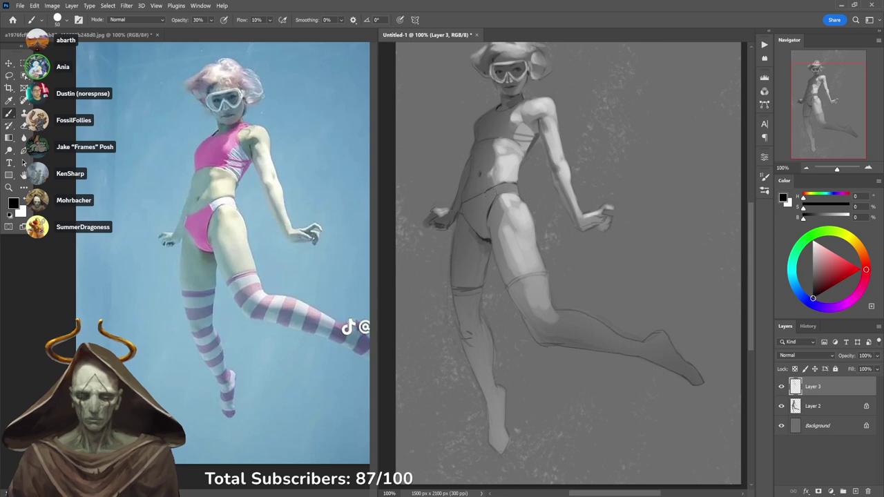
pyautogui.keyDown('alt'); pyautogui.click(500, 167); pyautogui.keyUp('alt')
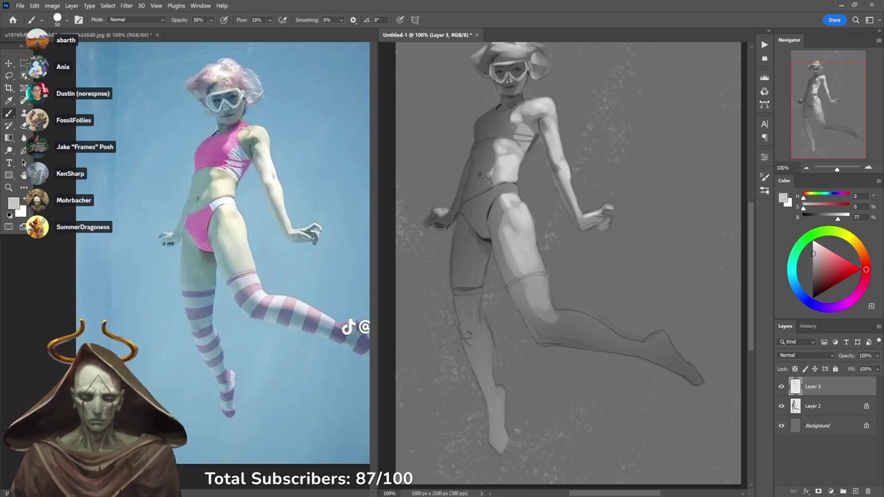
pyautogui.press('1')
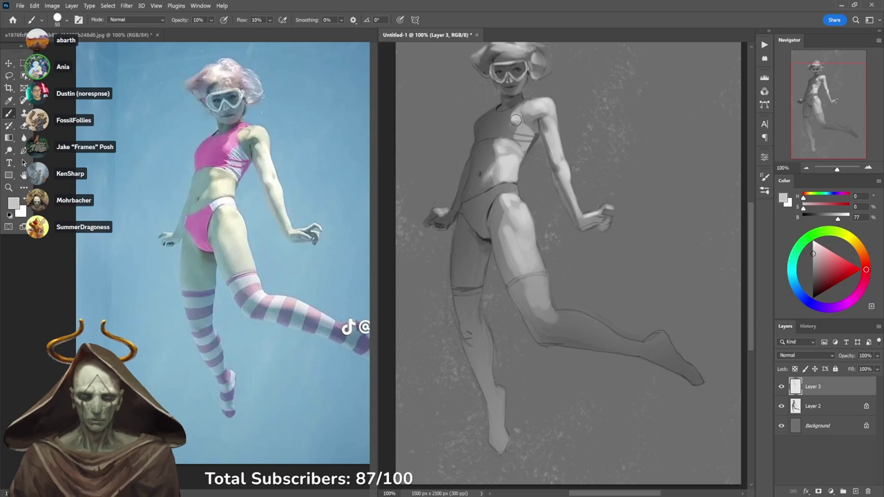
pyautogui.keyDown('alt'); pyautogui.click(497, 152); pyautogui.keyUp('alt')
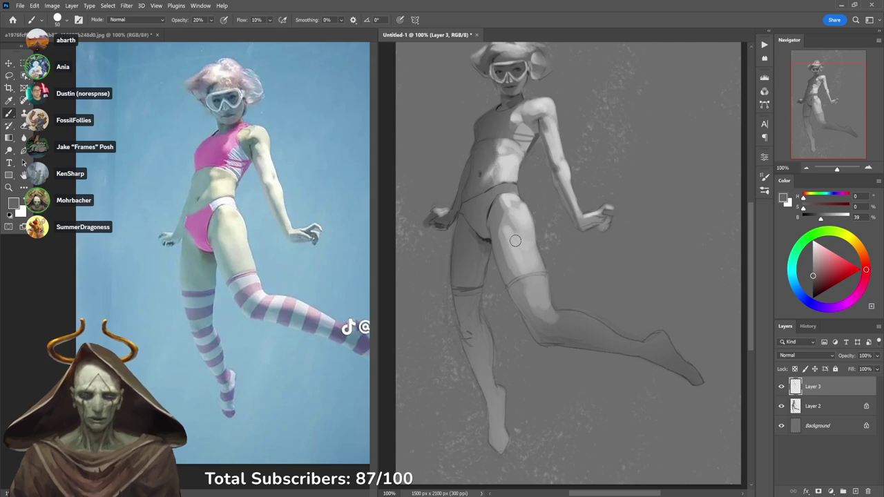
# Refine the lit chest area beside the shoulder strap with light greys sampled nearby at 40–60% opacity.
pyautogui.keyDown('alt'); pyautogui.click(522, 113); pyautogui.keyUp('alt')
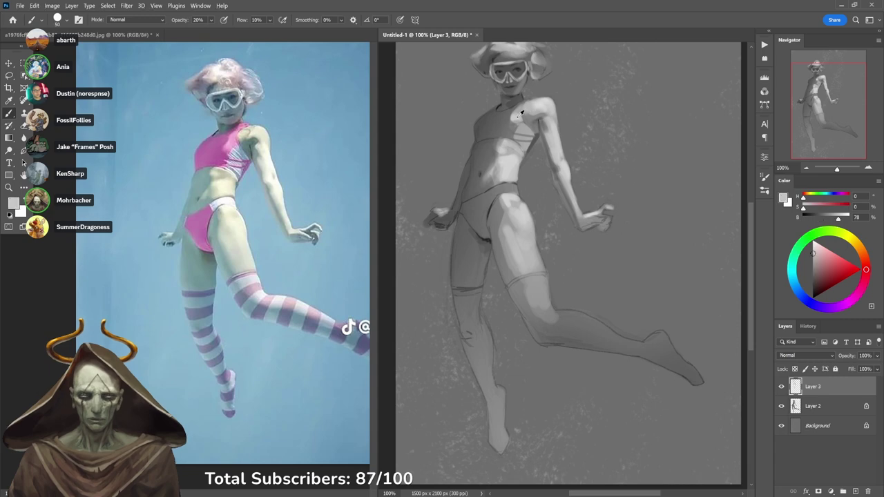
pyautogui.press('8')
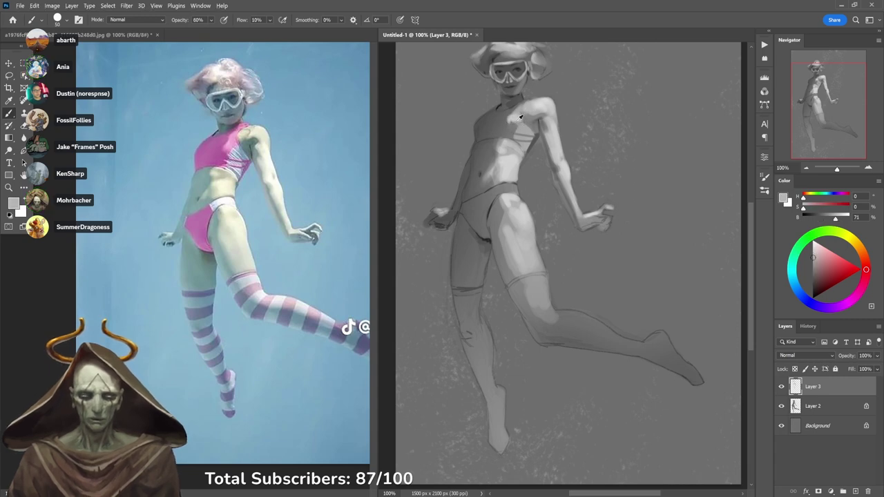
pyautogui.keyDown('alt'); pyautogui.click(513, 122); pyautogui.keyUp('alt')
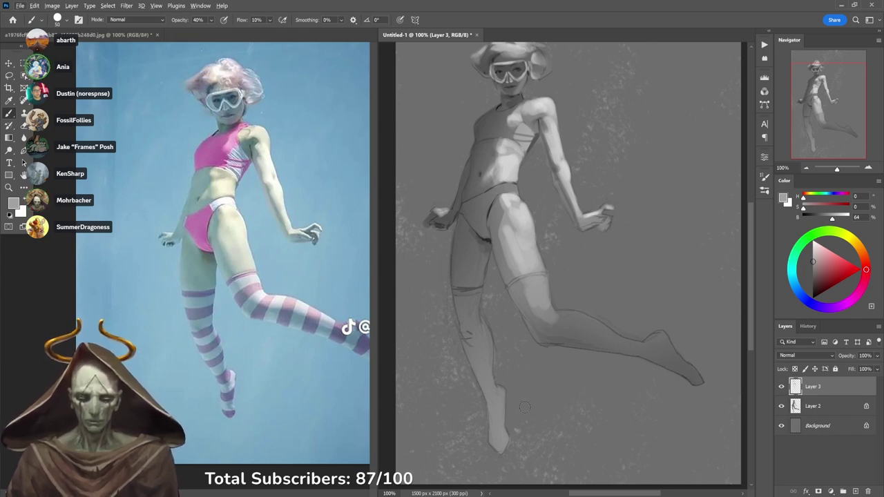
# Darken the shaded stockinged leg with soft black strokes and brighten the midriff with white, both at 10% opacity.
pyautogui.press('d')
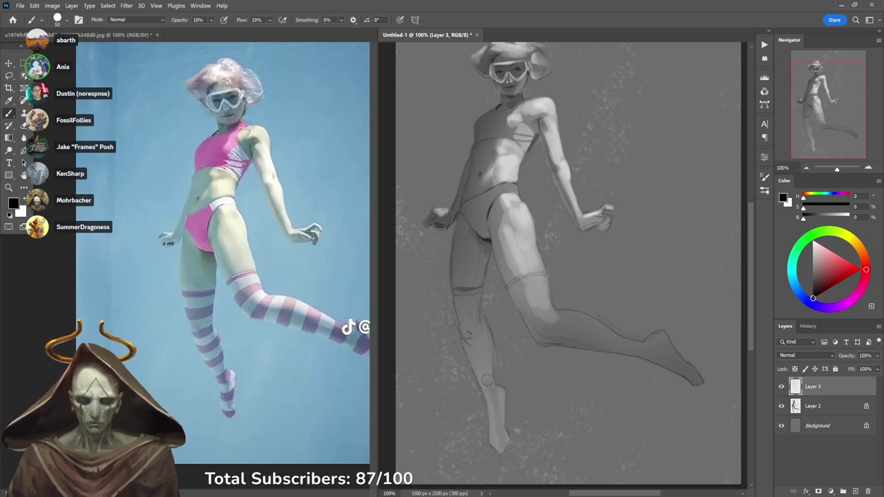
pyautogui.moveTo(488, 380); pyautogui.dragTo(473, 351)
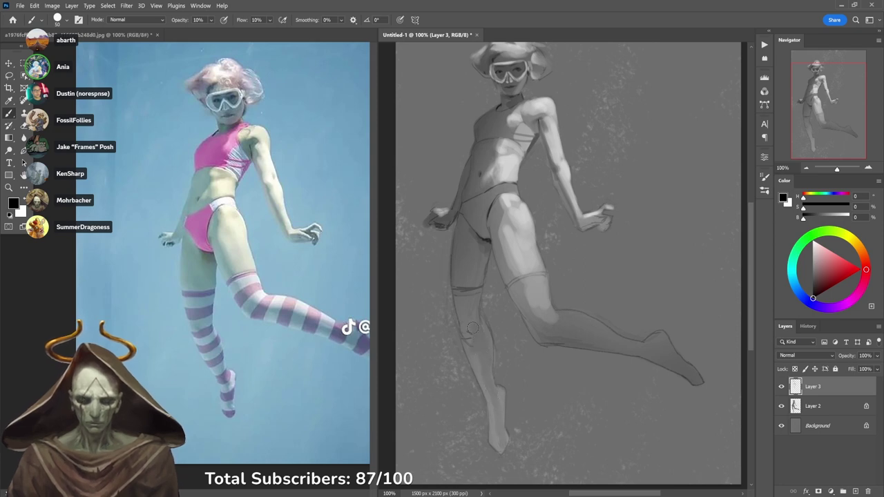
pyautogui.moveTo(466, 316); pyautogui.dragTo(470, 299)
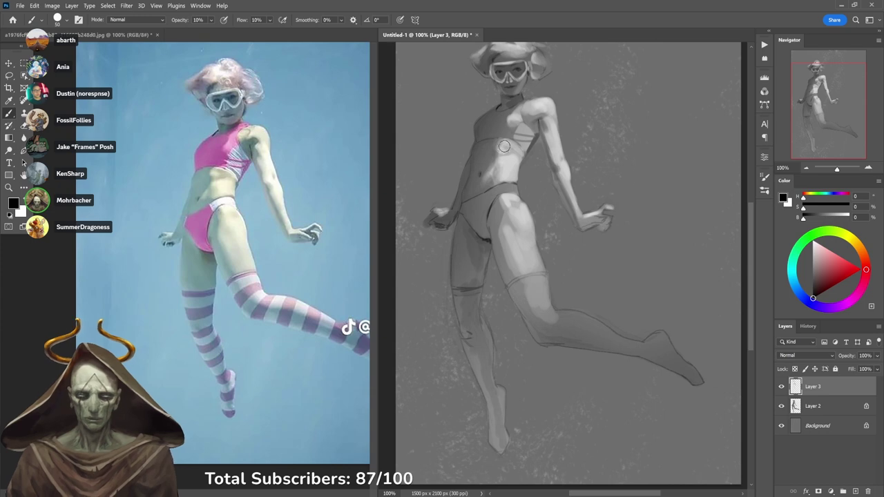
pyautogui.press('x')
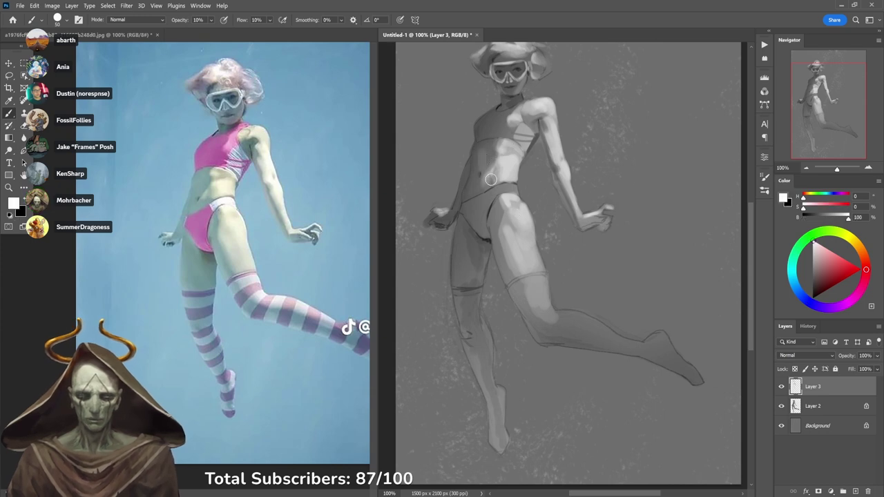
pyautogui.moveTo(551, 202); pyautogui.dragTo(548, 242)
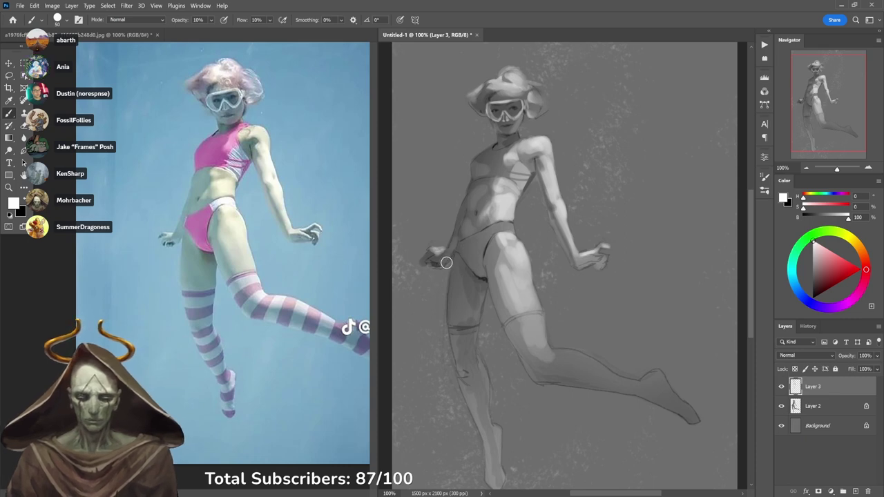
# Darken the curled fingers of the lit arm's hand with black at 40–50% opacity and trim them with sampled background grey.
pyautogui.scroll(-3, 558, 327)
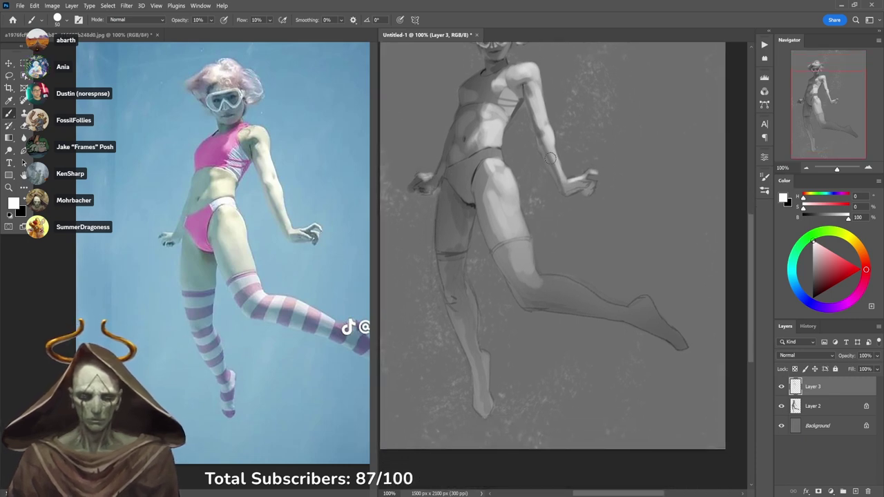
pyautogui.press('x')
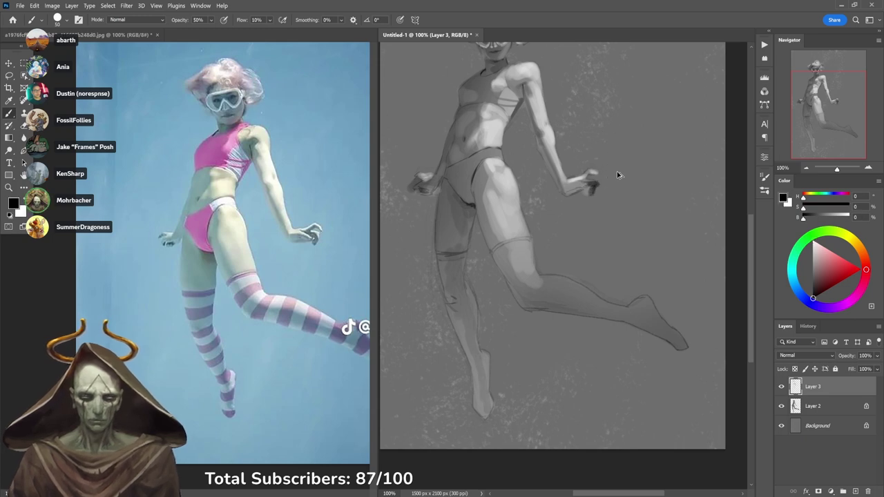
pyautogui.moveTo(592, 186); pyautogui.dragTo(599, 190)
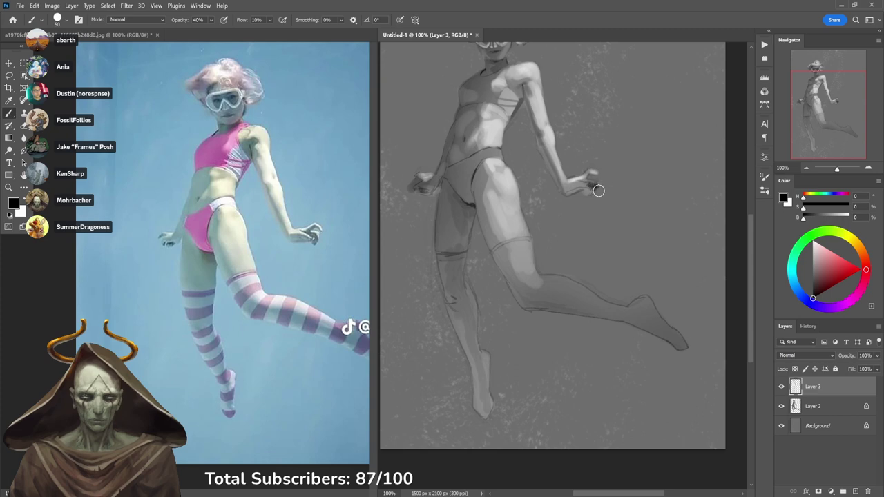
pyautogui.keyDown('alt'); pyautogui.click(592, 195); pyautogui.keyUp('alt')
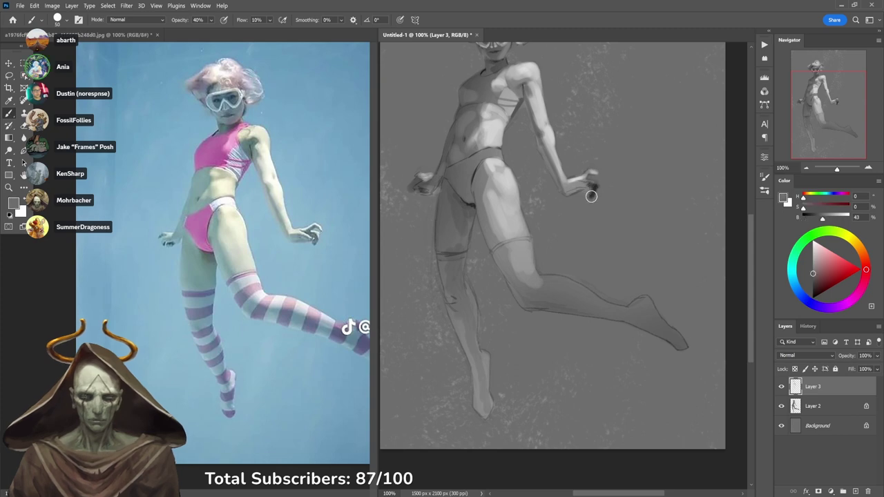
pyautogui.scroll(2, 582, 192)
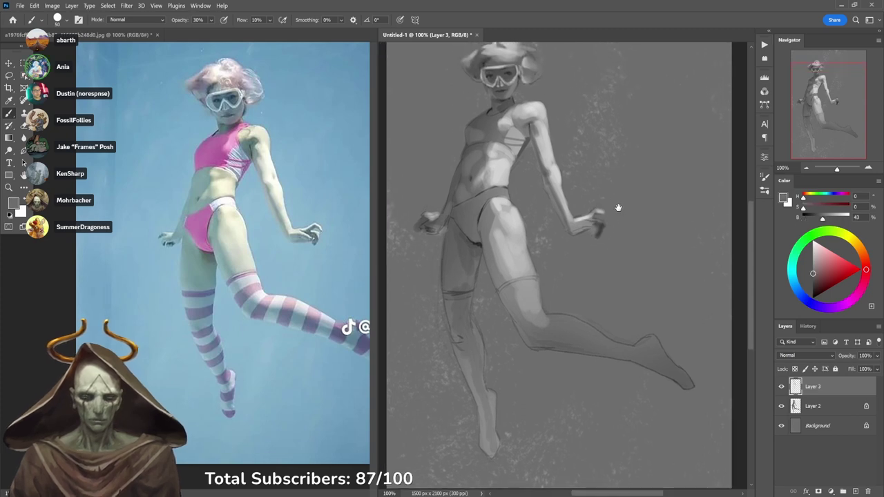
pyautogui.press('3')
# Redefine the lit arm's outstretched fingers using sampled dark grey and background grey at 70% opacity and light grey at 60%.
pyautogui.keyDown('alt'); pyautogui.click(591, 217); pyautogui.keyUp('alt')
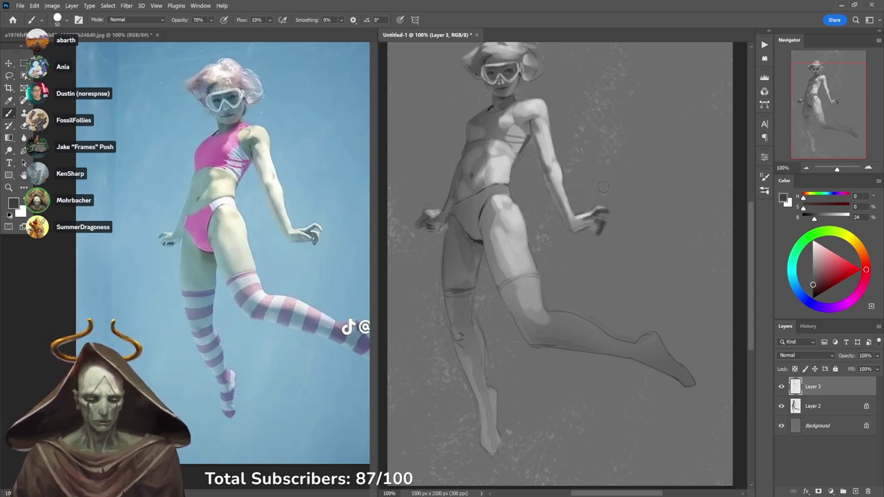
pyautogui.keyDown('alt'); pyautogui.click(621, 208); pyautogui.keyUp('alt')
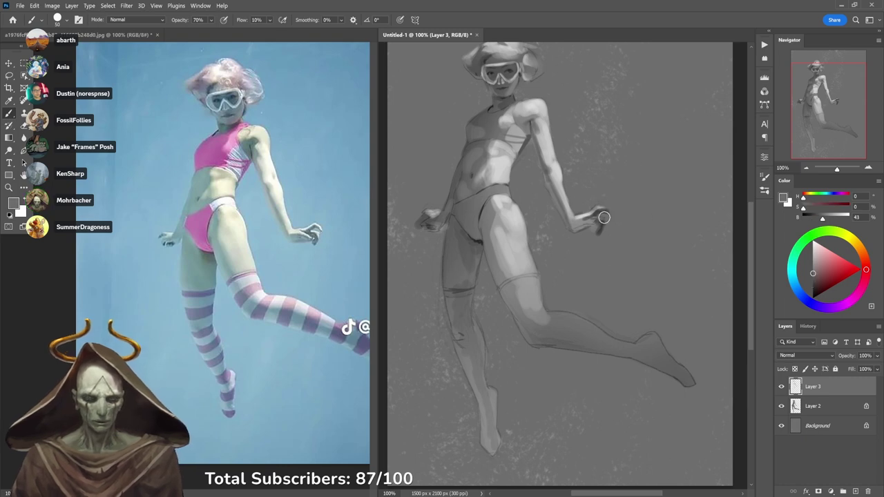
pyautogui.keyDown('alt'); pyautogui.click(593, 210); pyautogui.keyUp('alt')
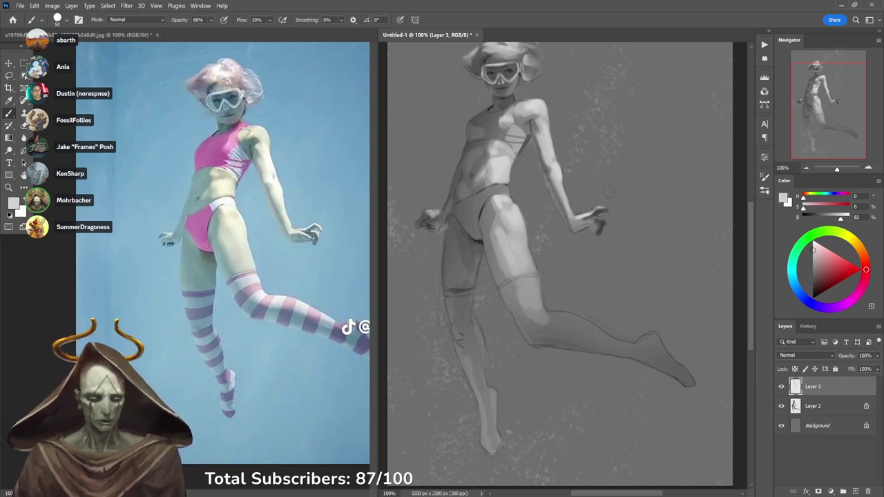
pyautogui.press('6')
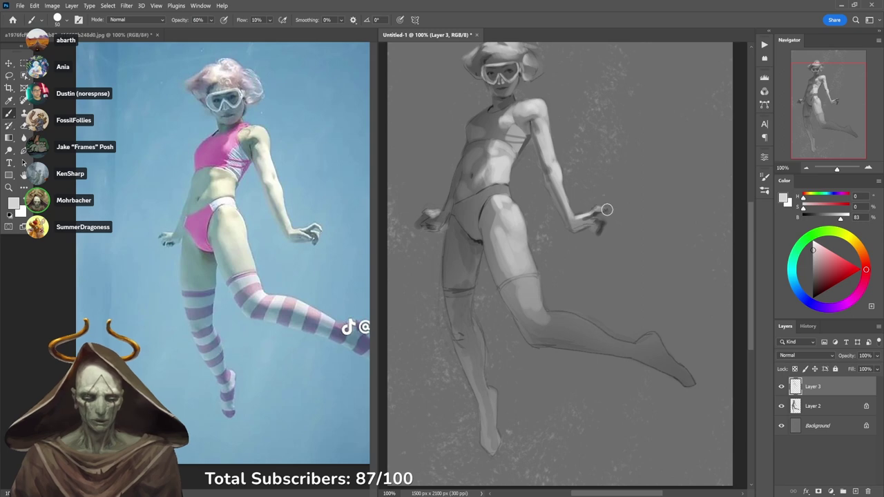
# Shade the lit arm from upper arm to elbow with mid greys sampled from its inner edge at 30% opacity.
pyautogui.moveTo(616, 234); pyautogui.dragTo(609, 270)
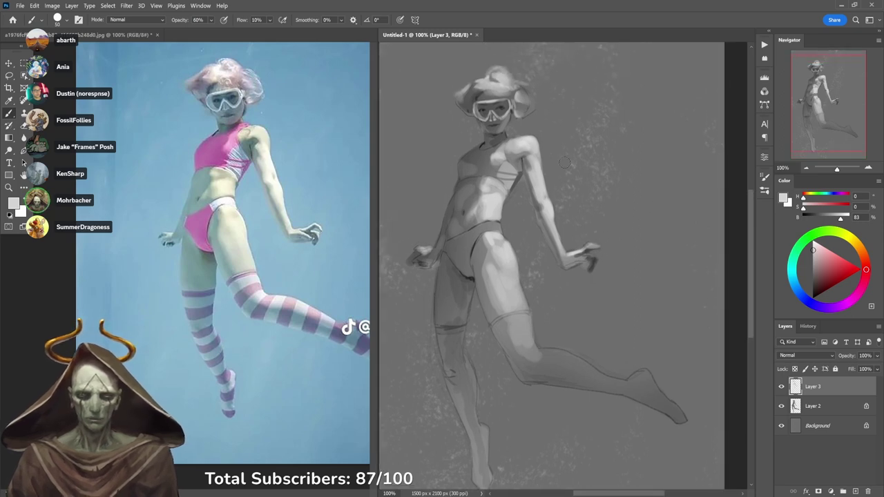
pyautogui.keyDown('alt'); pyautogui.click(532, 163); pyautogui.keyUp('alt')
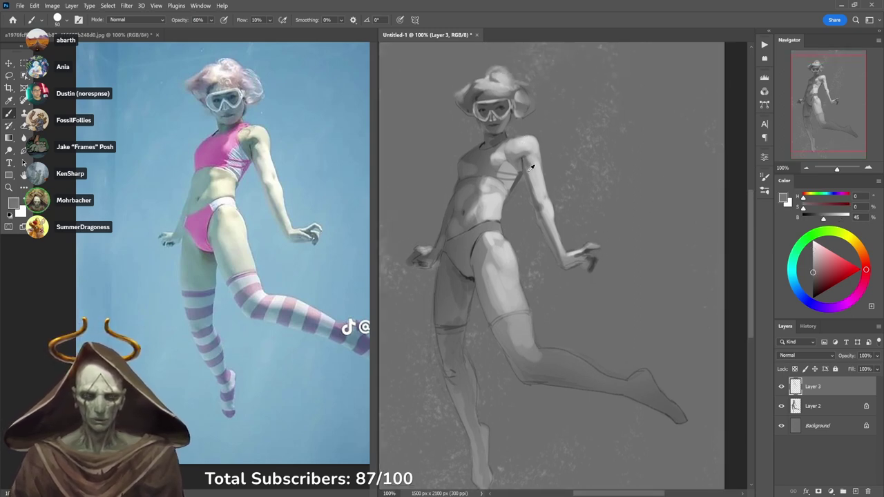
pyautogui.press('3')
pyautogui.moveTo(530, 173); pyautogui.dragTo(544, 208)
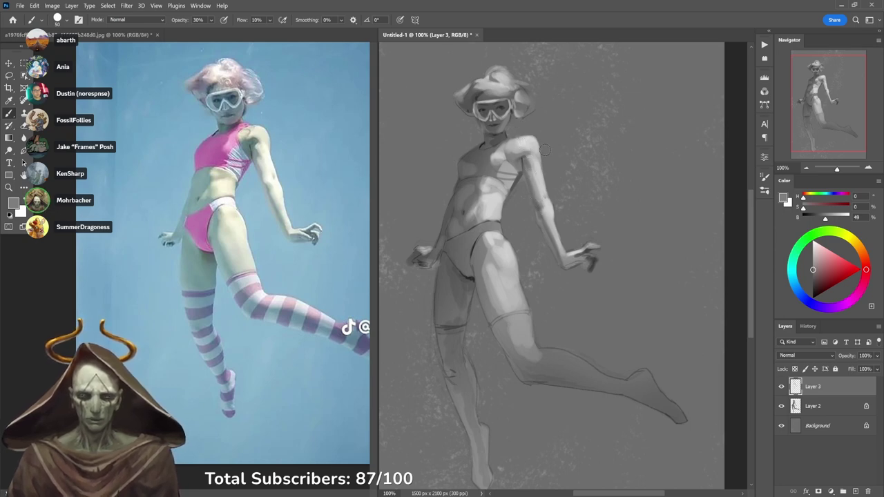
pyautogui.scroll(-3, 583, 123)
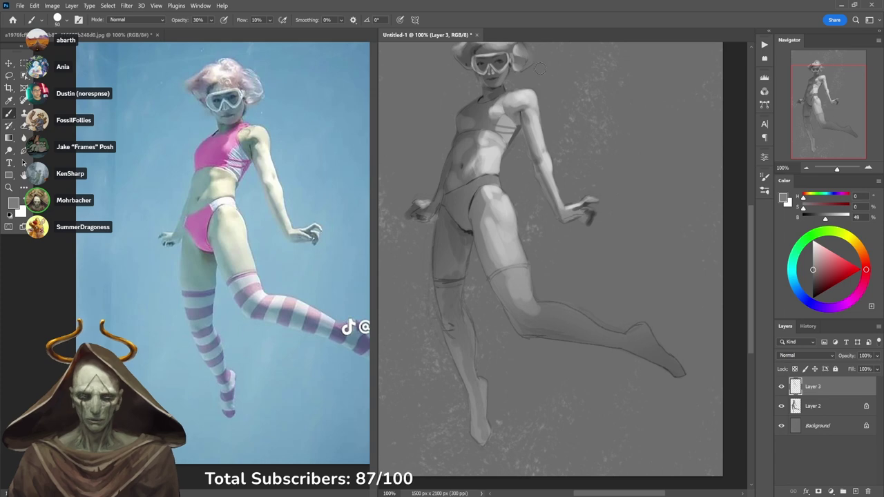
pyautogui.moveTo(514, 115); pyautogui.dragTo(528, 157)
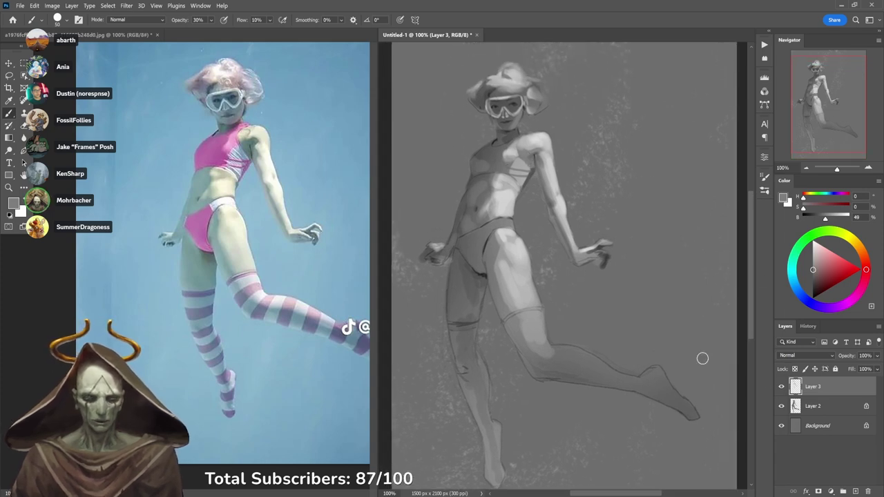
# Try a black wash at 30% opacity over the shaded part of the pink top in the reference, enlarged to 400%.
pyautogui.click(210, 164)
pyautogui.keyDown('ctrl'); pyautogui.click(211, 159); pyautogui.keyUp('ctrl')
pyautogui.keyDown('ctrl'); pyautogui.click(211, 158); pyautogui.keyUp('ctrl')
pyautogui.keyDown('ctrl'); pyautogui.click(211, 158); pyautogui.keyUp('ctrl')
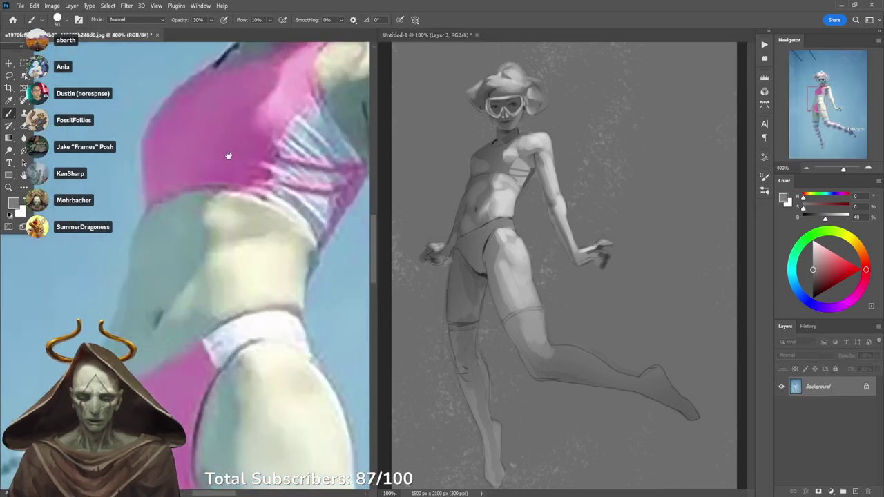
pyautogui.moveTo(228, 156); pyautogui.dragTo(224, 240)
pyautogui.press('d')
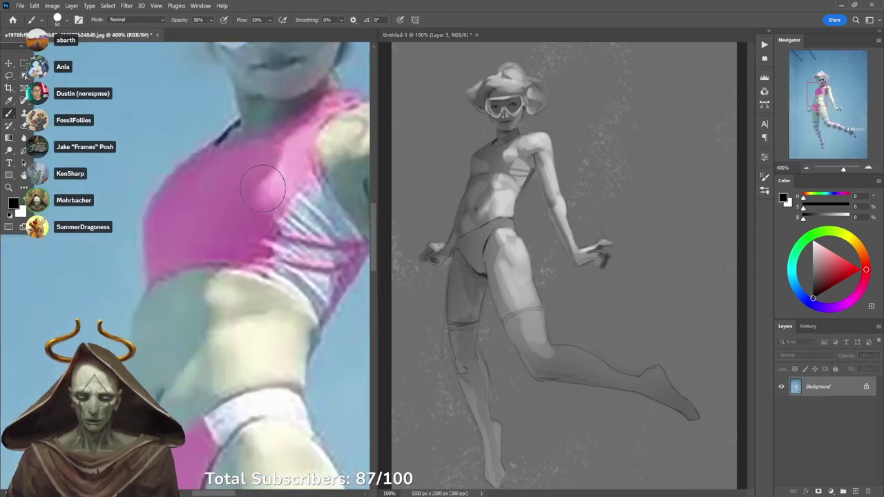
pyautogui.press('x')
pyautogui.press('x')
pyautogui.moveTo(258, 191)
pyautogui.mouseDown()
pyautogui.moveTo(266, 156)
pyautogui.moveTo(248, 172)
pyautogui.moveTo(244, 237)
pyautogui.moveTo(170, 254)
pyautogui.moveTo(166, 217)
pyautogui.moveTo(208, 168)
pyautogui.moveTo(196, 219)
pyautogui.moveTo(262, 148)
pyautogui.moveTo(216, 222)
pyautogui.moveTo(178, 256)
pyautogui.moveTo(255, 230)
pyautogui.moveTo(163, 273)
pyautogui.mouseUp()
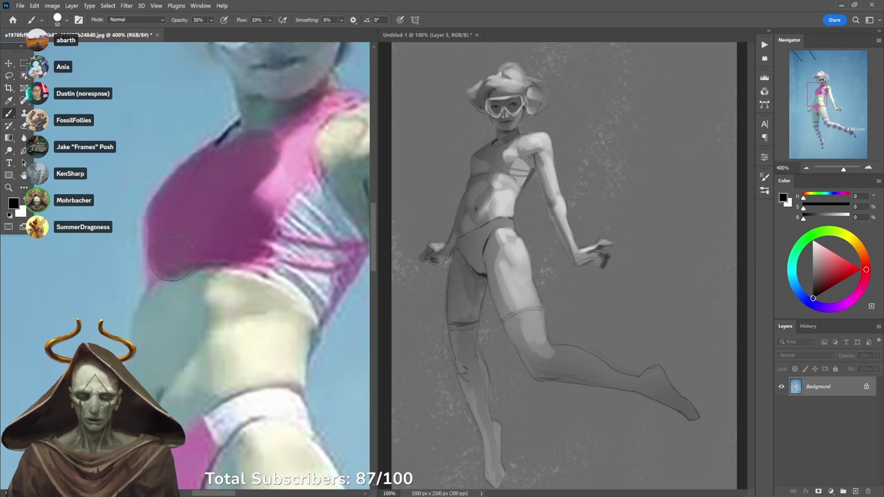
pyautogui.hotkey('ctrl', 'z')
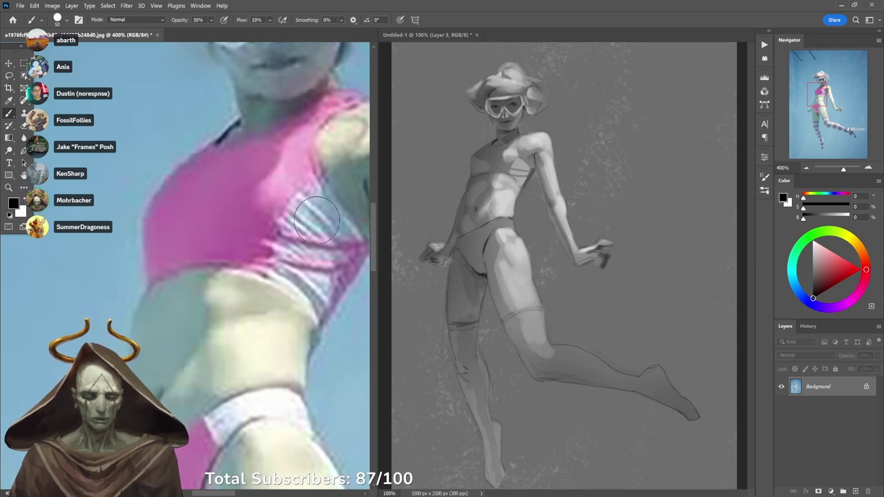
# Try lightening the shaded side of the pink top in the reference with white and sampled pink at 30% opacity.
pyautogui.press('x')
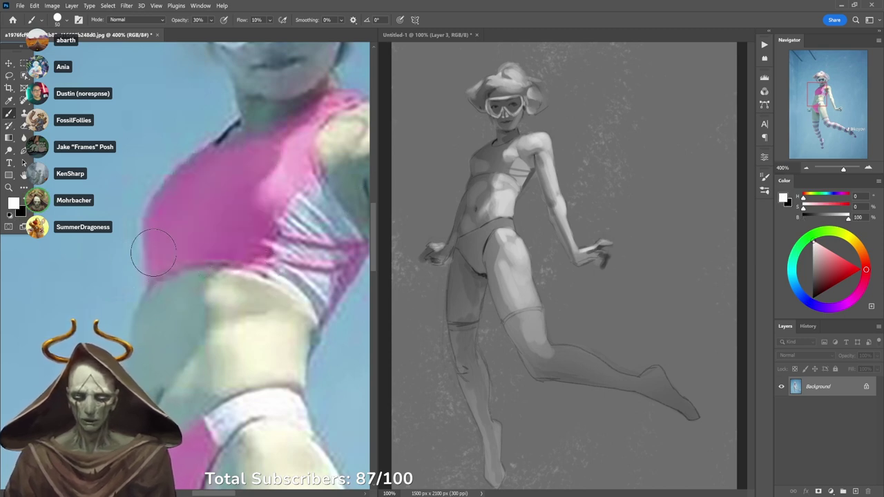
pyautogui.moveTo(142, 252)
pyautogui.mouseDown()
pyautogui.moveTo(154, 219)
pyautogui.moveTo(162, 243)
pyautogui.mouseUp()
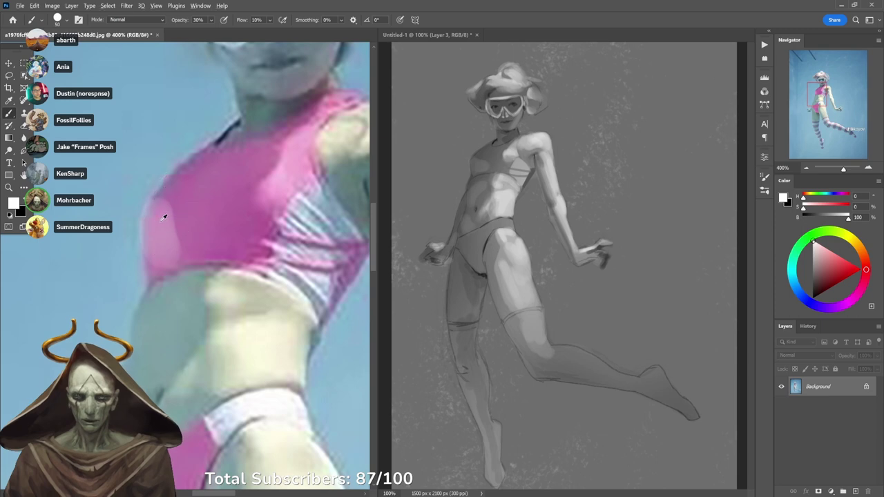
pyautogui.keyDown('alt'); pyautogui.click(164, 215); pyautogui.keyUp('alt')
pyautogui.moveTo(178, 179)
pyautogui.mouseDown()
pyautogui.moveTo(179, 229)
pyautogui.moveTo(203, 228)
pyautogui.moveTo(214, 248)
pyautogui.mouseUp()
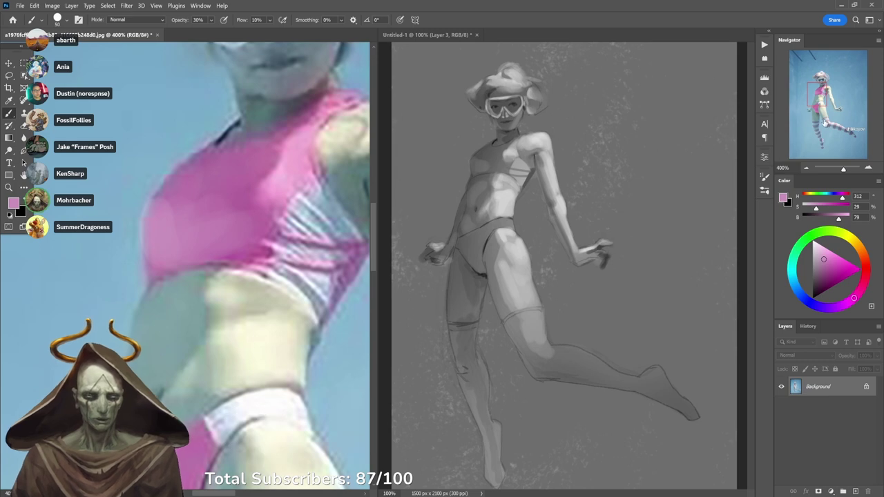
pyautogui.hotkey('ctrl', 'z')
pyautogui.hotkey('ctrl', 'z')
pyautogui.hotkey('ctrl', 'z')
pyautogui.hotkey('ctrl', 'z')
pyautogui.hotkey('ctrl', 'z')
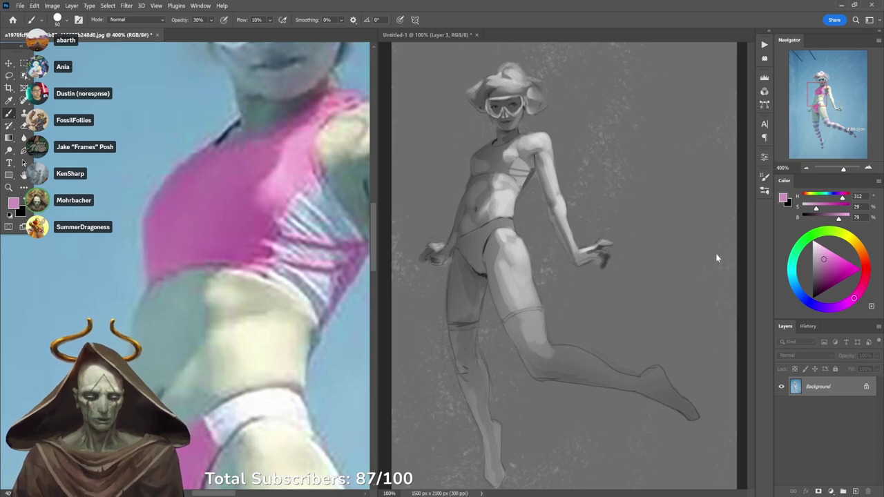
# Smooth the shaded chest of the swim top and its outer edge with sampled dark and background greys at 40% opacity.
pyautogui.press('End')
pyautogui.moveTo(231, 242); pyautogui.dragTo(281, 271)
pyautogui.scroll(-3, 312, 254)
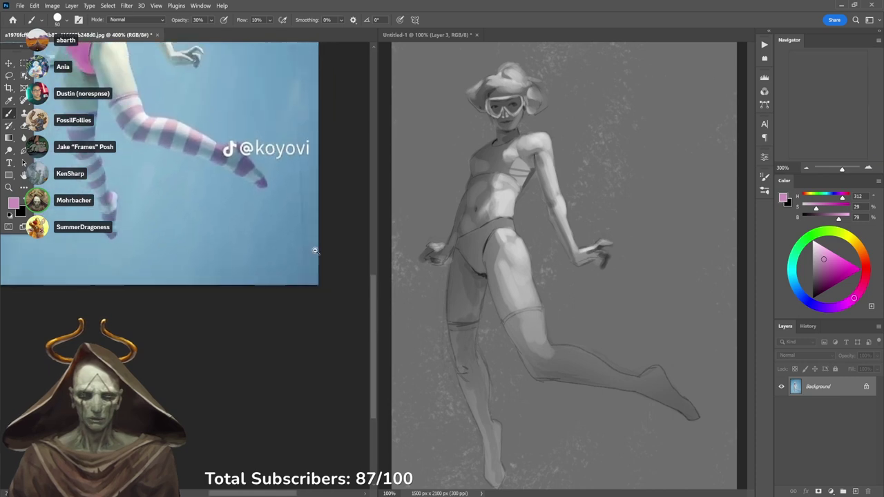
pyautogui.moveTo(303, 230); pyautogui.dragTo(308, 296)
pyautogui.click(509, 185)
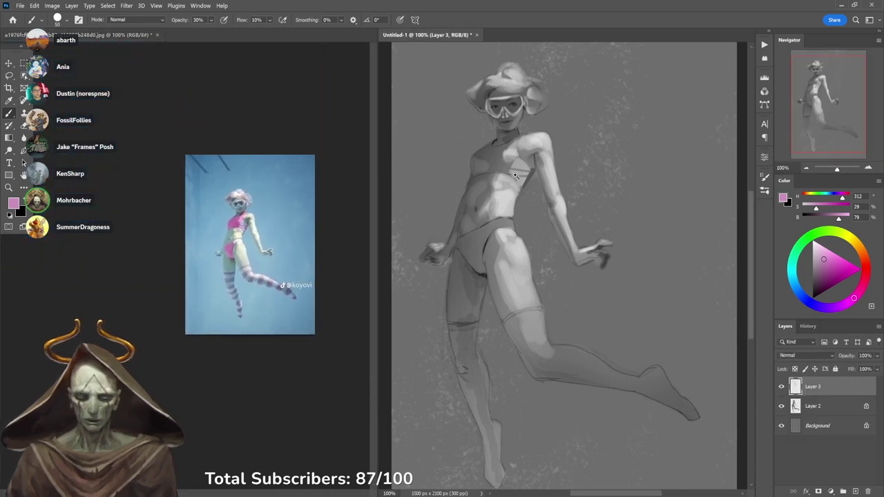
pyautogui.keyDown('ctrl'); pyautogui.click(512, 181); pyautogui.keyUp('ctrl')
pyautogui.keyDown('ctrl'); pyautogui.click(511, 181); pyautogui.keyUp('ctrl')
pyautogui.scroll(2, 503, 165)
pyautogui.keyDown('alt'); pyautogui.click(556, 144); pyautogui.keyUp('alt')
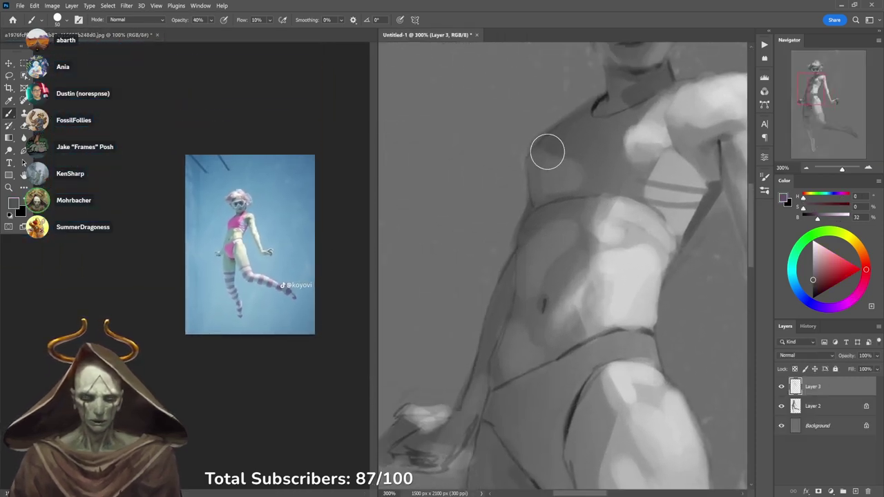
pyautogui.press('4')
pyautogui.moveTo(579, 159)
pyautogui.mouseDown()
pyautogui.moveTo(590, 161)
pyautogui.moveTo(568, 184)
pyautogui.mouseUp()
pyautogui.keyDown('alt'); pyautogui.click(553, 179); pyautogui.keyUp('alt')
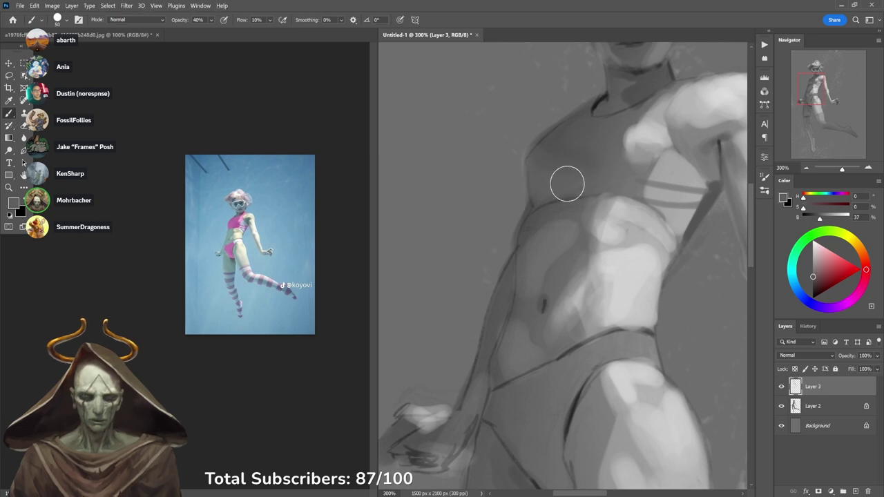
pyautogui.keyDown('alt'); pyautogui.click(533, 124); pyautogui.keyUp('alt')
# Compare the painted torso with the reference enlarged to 500%, checking the painting with Layer 3 hidden and shown.
pyautogui.scroll(-5, 577, 181)
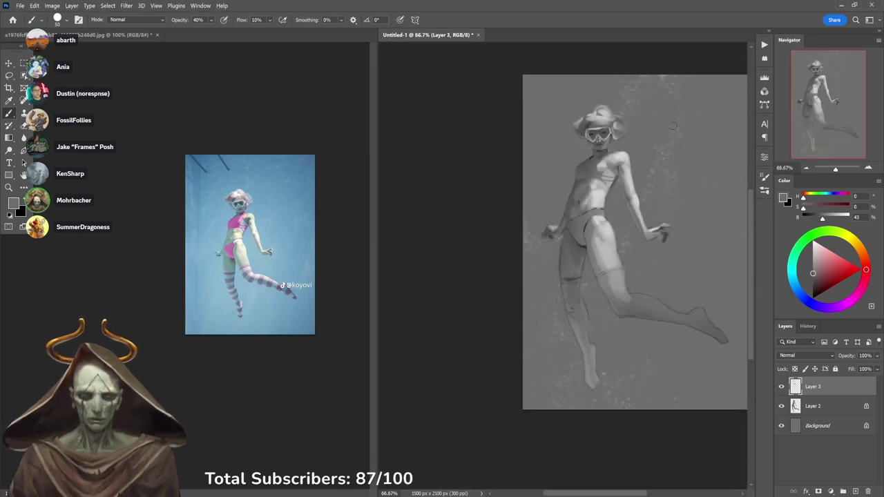
pyautogui.scroll(5, 639, 137)
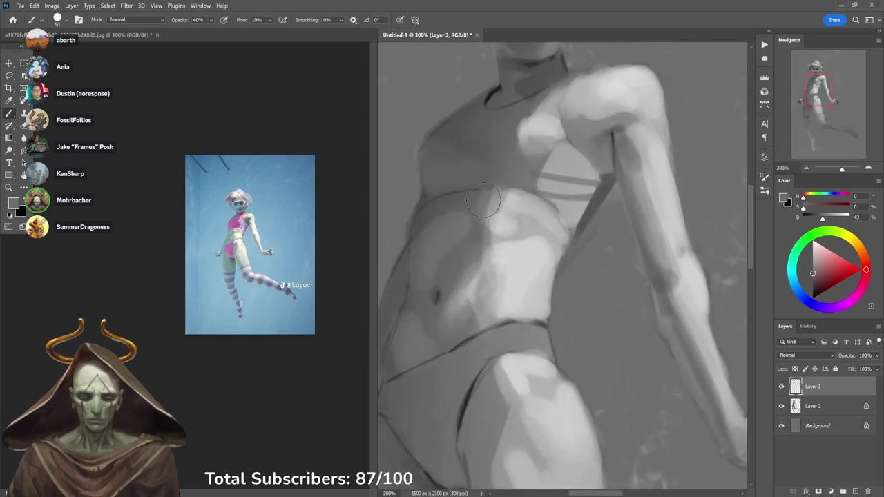
pyautogui.scroll(5, 262, 237)
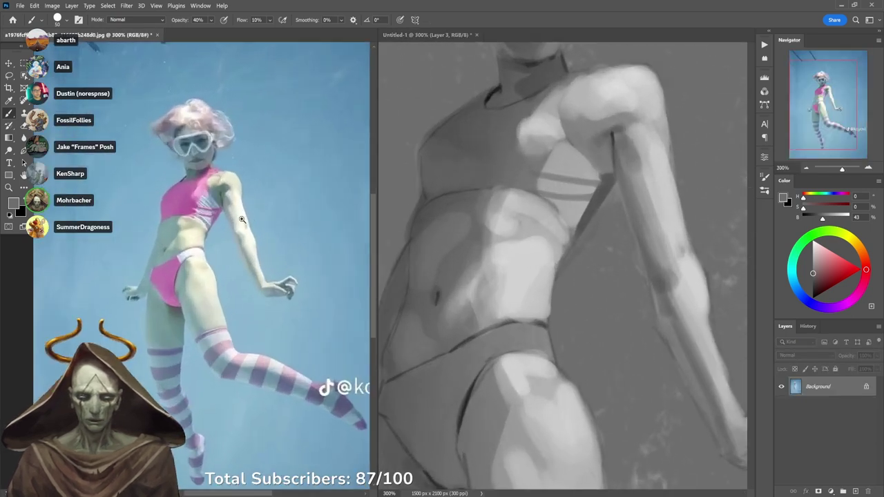
pyautogui.scroll(3, 212, 194)
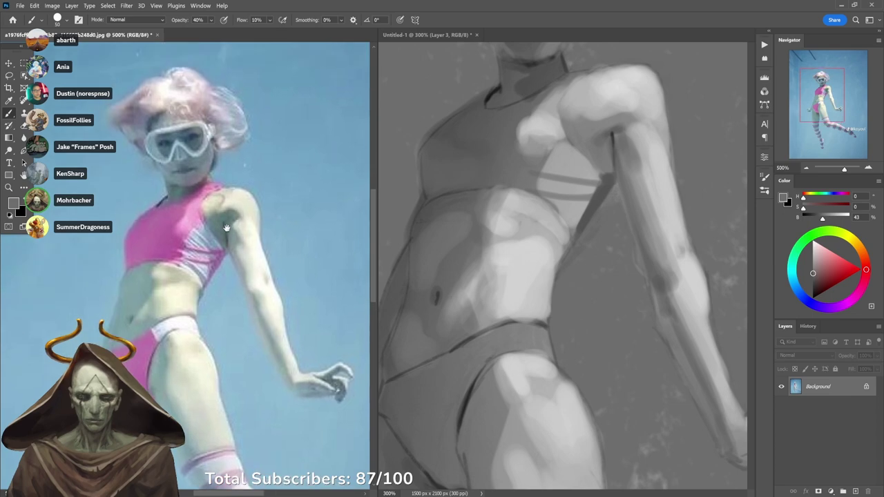
pyautogui.click(688, 360)
pyautogui.click(781, 386)
pyautogui.click(783, 387)
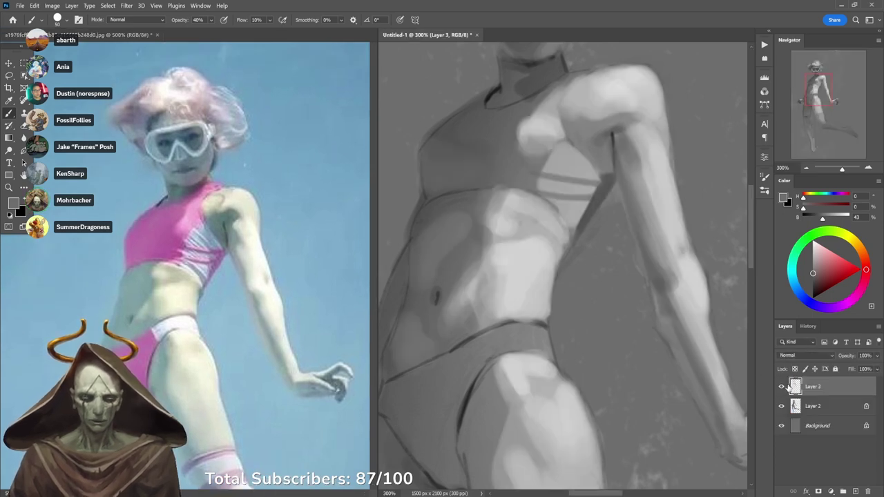
pyautogui.click(783, 387)
pyautogui.click(783, 388)
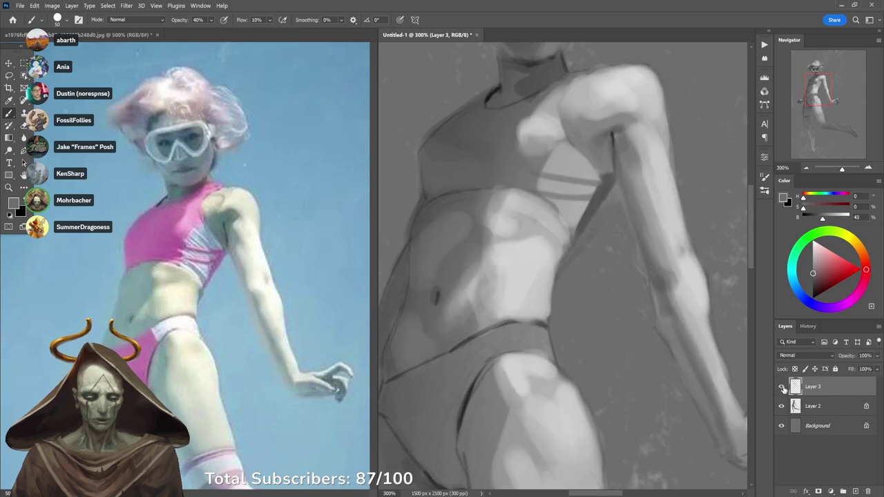
# Fill out the lit strap between neck and shoulder with sampled light greys, using a 25 px brush at 80% opacity.
pyautogui.keyDown('alt'); pyautogui.click(545, 125); pyautogui.keyUp('alt')
pyautogui.moveTo(535, 136); pyautogui.dragTo(533, 138)
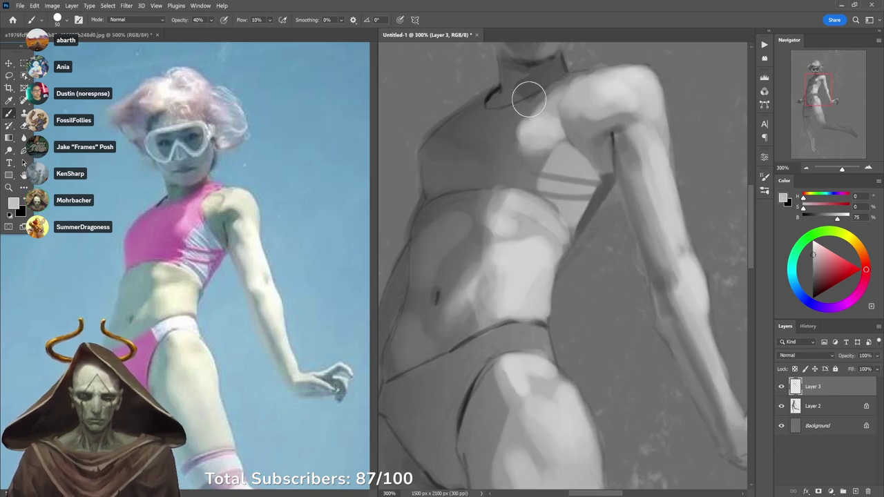
pyautogui.press('[')
pyautogui.press('[')
pyautogui.press('[')
pyautogui.press('[')
pyautogui.press('[')
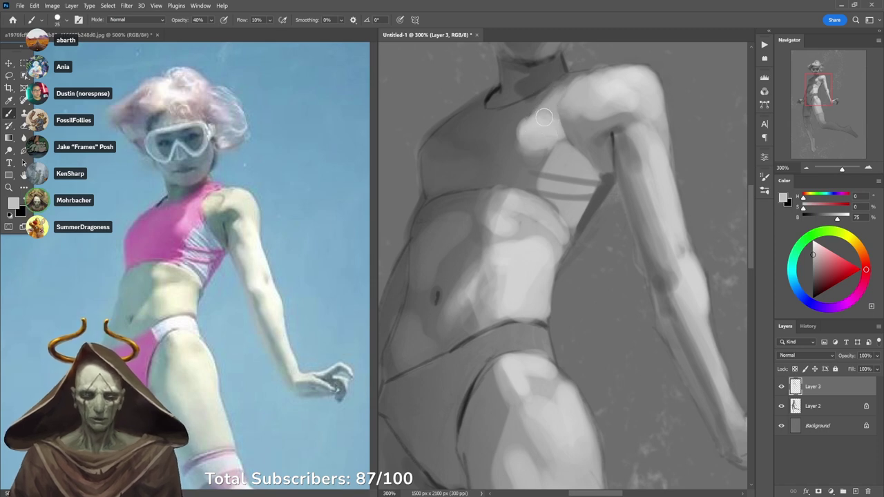
pyautogui.keyDown('alt'); pyautogui.click(554, 115); pyautogui.keyUp('alt')
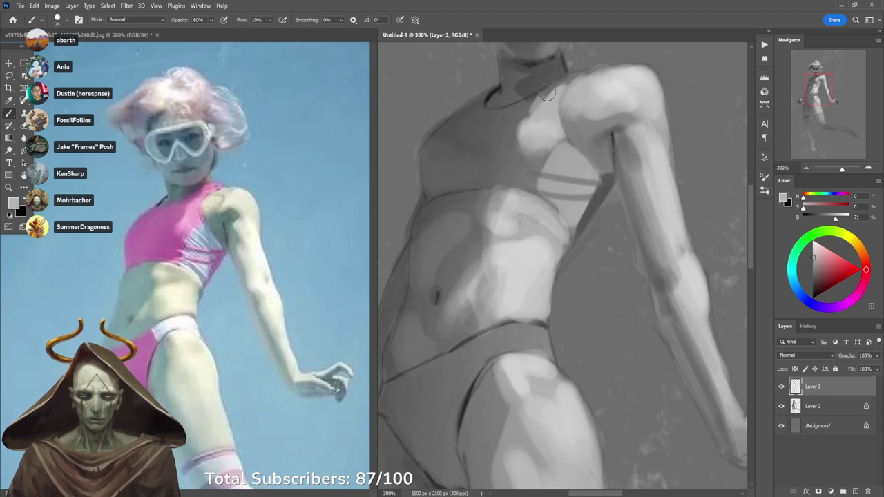
pyautogui.keyDown('alt'); pyautogui.click(530, 104); pyautogui.keyUp('alt')
pyautogui.keyDown('alt'); pyautogui.click(533, 125); pyautogui.keyUp('alt')
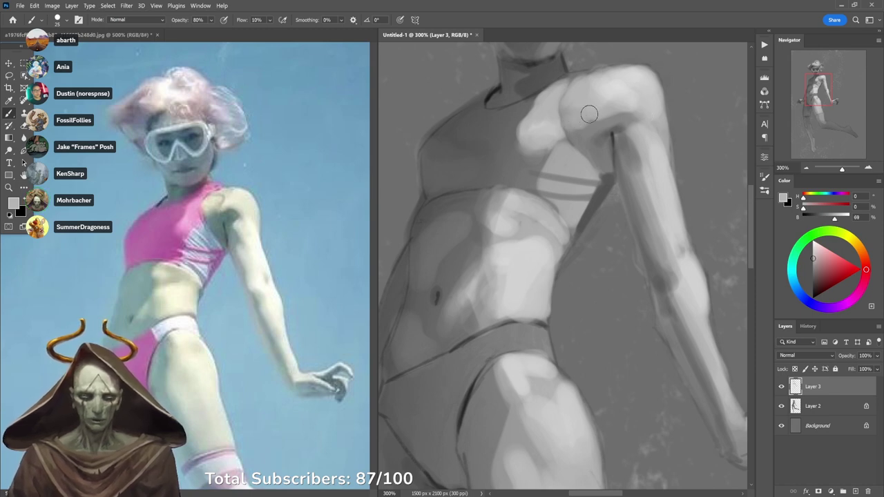
# Shade the inner edge of the lit shoulder beside the strap with sampled mid greys at 30% and 20% opacity.
pyautogui.keyDown('alt'); pyautogui.click(578, 121); pyautogui.keyUp('alt')
pyautogui.press('3')
pyautogui.moveTo(572, 126)
pyautogui.mouseDown()
pyautogui.moveTo(578, 135)
pyautogui.moveTo(587, 124)
pyautogui.mouseUp()
pyautogui.keyDown('alt'); pyautogui.click(598, 123); pyautogui.keyUp('alt')
pyautogui.keyDown('alt'); pyautogui.click(569, 122); pyautogui.keyUp('alt')
pyautogui.press('2')
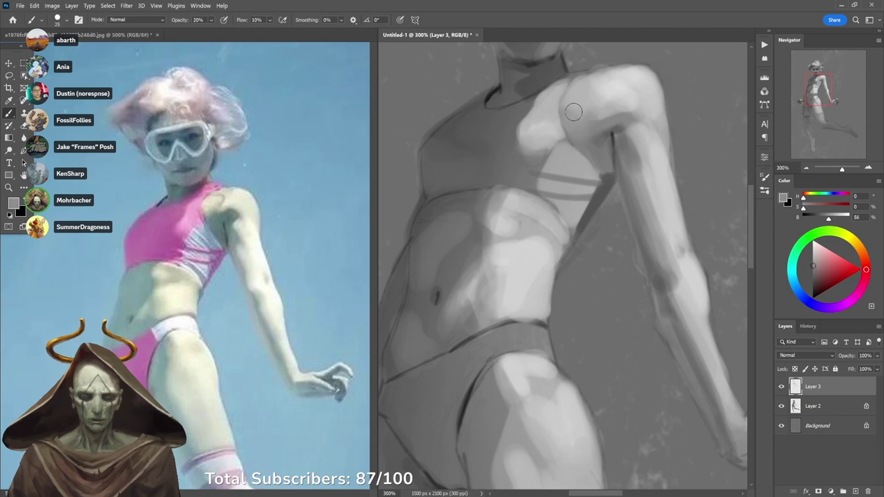
# Soften the lower edge of the chest highlight into the shaded top with sampled mid greys at 20% and 30% opacity.
pyautogui.keyDown('alt'); pyautogui.click(519, 145); pyautogui.keyUp('alt')
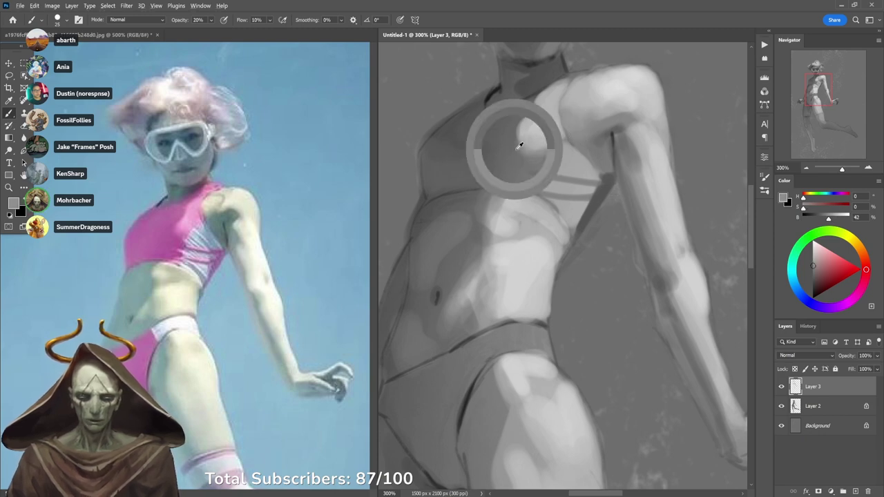
pyautogui.moveTo(517, 150)
pyautogui.mouseDown()
pyautogui.moveTo(528, 156)
pyautogui.moveTo(539, 147)
pyautogui.mouseUp()
pyautogui.keyDown('alt'); pyautogui.click(538, 156); pyautogui.keyUp('alt')
pyautogui.keyDown('alt'); pyautogui.click(536, 146); pyautogui.keyUp('alt')
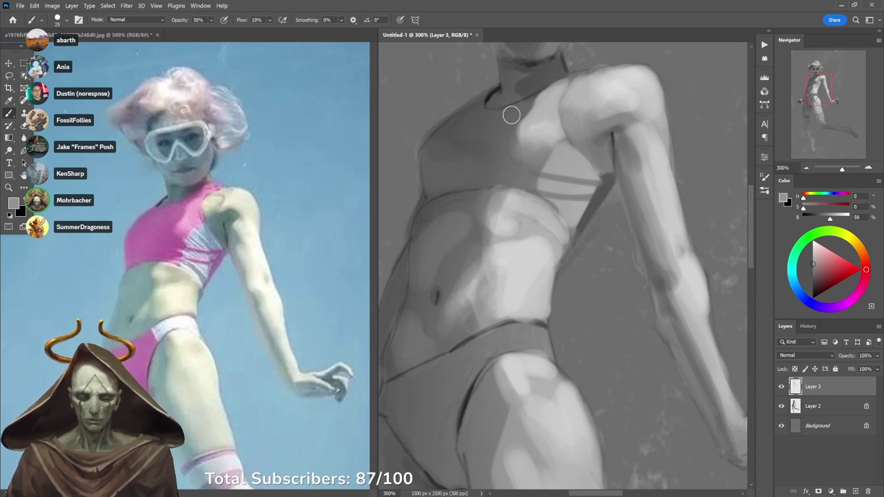
pyautogui.keyDown('alt'); pyautogui.click(507, 142); pyautogui.keyUp('alt')
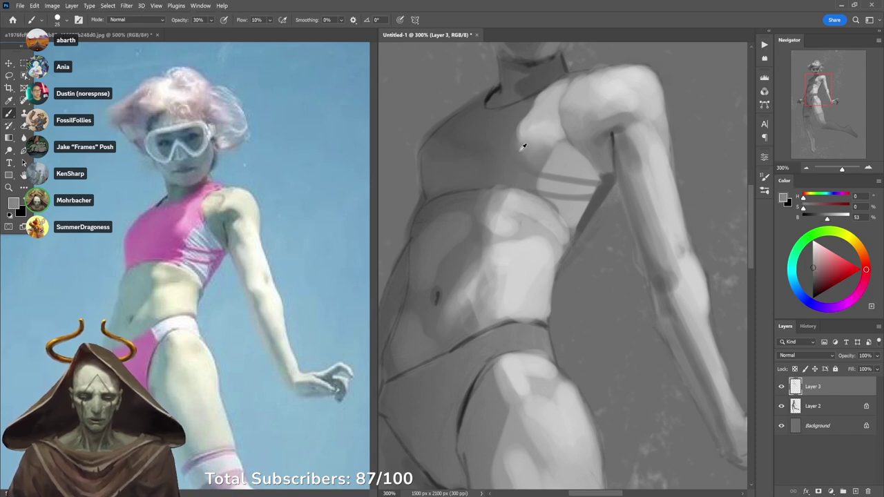
pyautogui.keyDown('alt'); pyautogui.click(533, 142); pyautogui.keyUp('alt')
pyautogui.keyDown('alt'); pyautogui.click(538, 141); pyautogui.keyUp('alt')
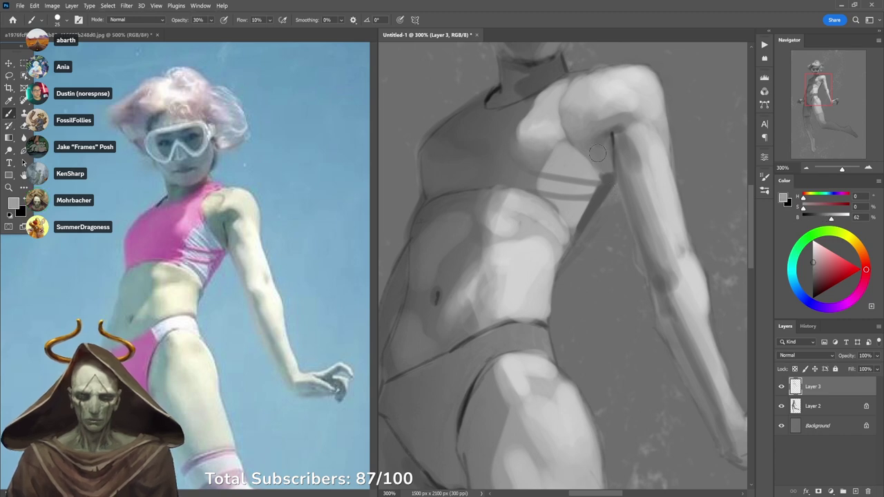
# Deepen the shadow under the lit shoulder above the armpit with sampled darker greys at 30% opacity.
pyautogui.keyDown('alt'); pyautogui.click(599, 130); pyautogui.keyUp('alt')
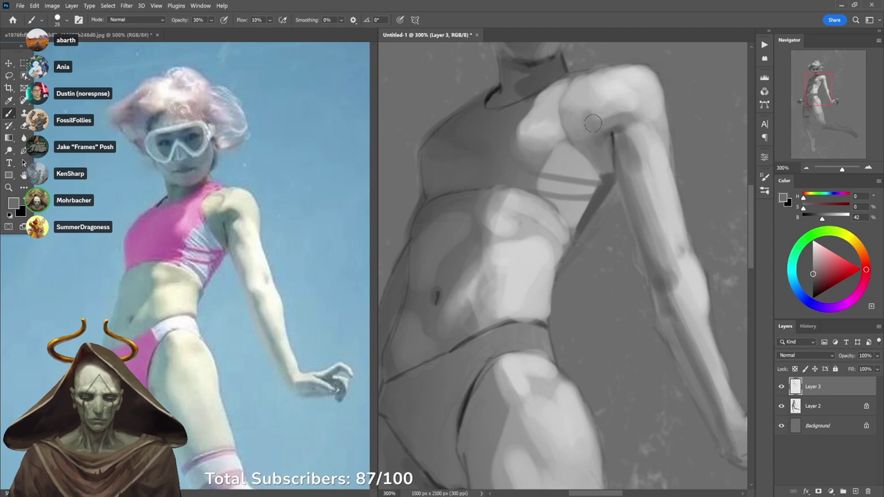
pyautogui.keyDown('alt'); pyautogui.click(611, 116); pyautogui.keyUp('alt')
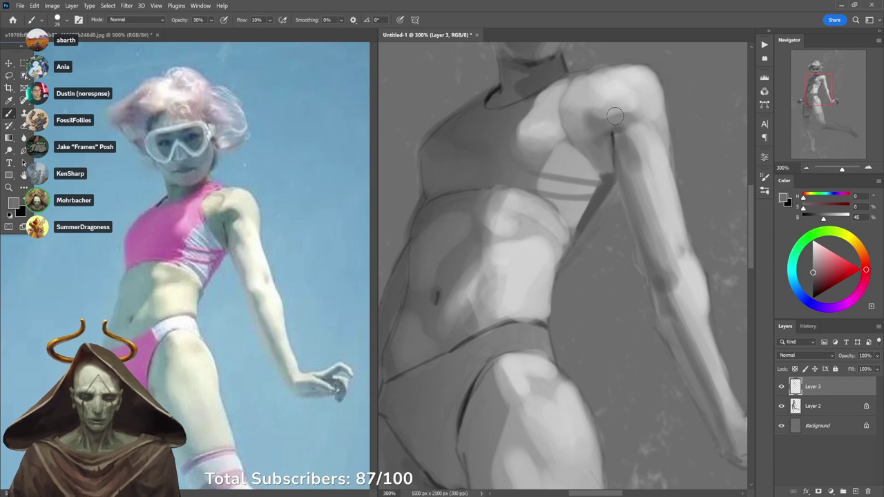
# Blend the shadow under the shoulder and the upper arm with greys sampled from the painting, setting brush opacity to 70%.
pyautogui.keyDown('alt'); pyautogui.click(582, 123); pyautogui.keyUp('alt')
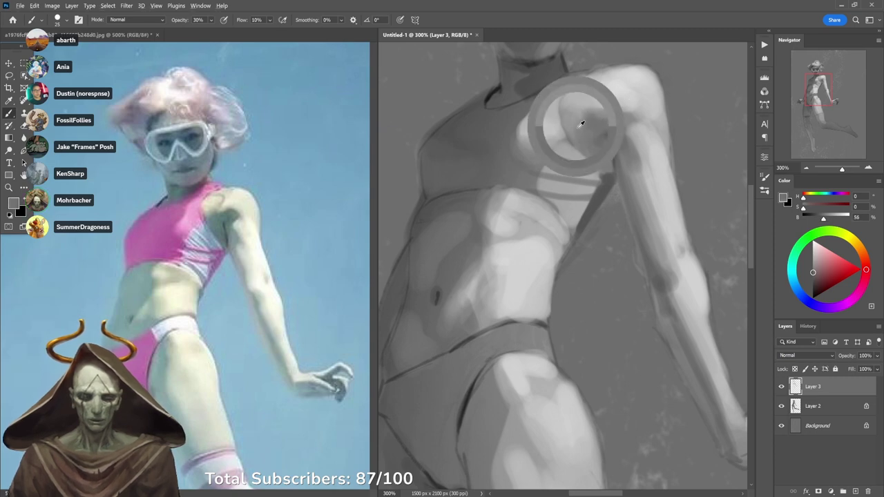
pyautogui.moveTo(621, 143); pyautogui.dragTo(589, 157)
pyautogui.press('7')
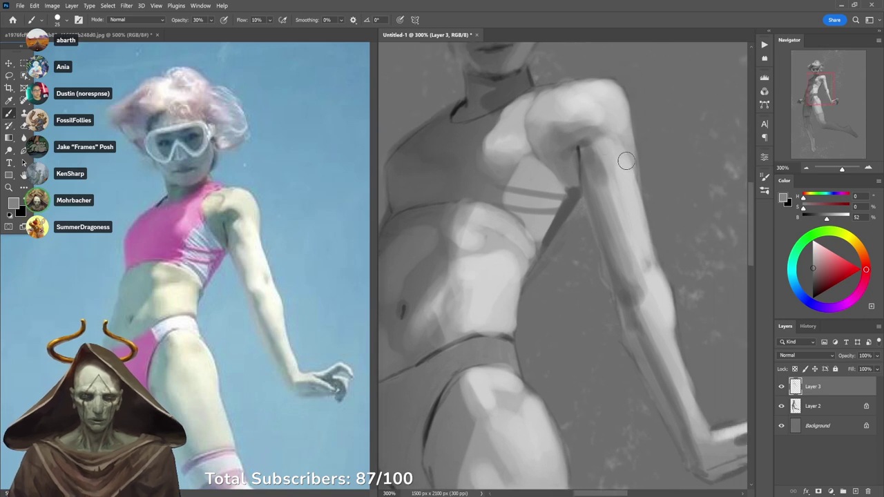
pyautogui.keyDown('alt'); pyautogui.click(624, 160); pyautogui.keyUp('alt')
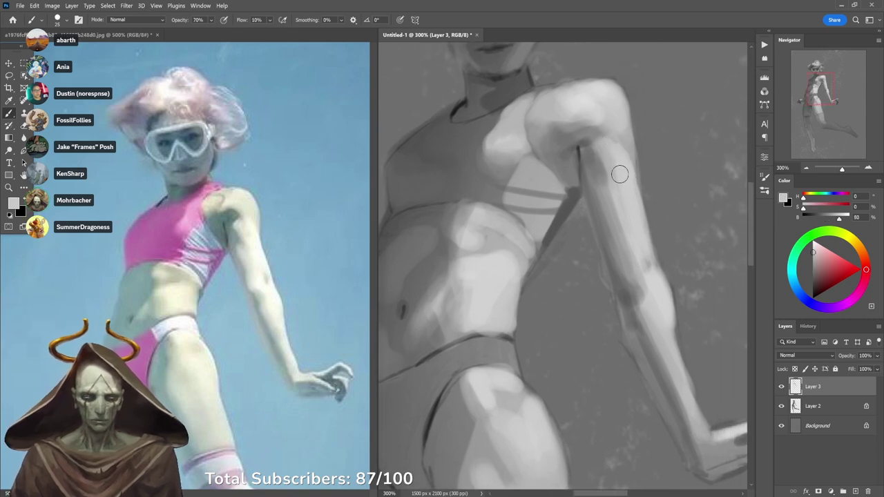
pyautogui.keyDown('alt'); pyautogui.click(614, 165); pyautogui.keyUp('alt')
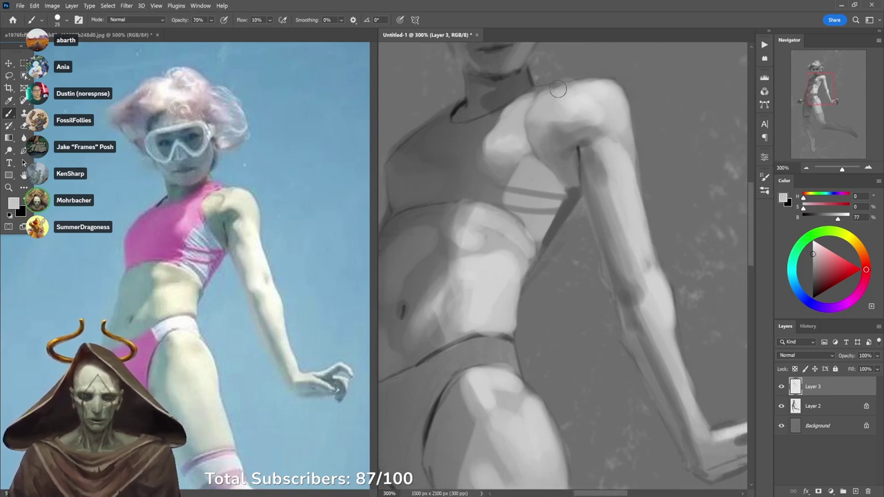
# Brighten the lit part of the shoulder with light greys sampled from it at 32% brush opacity.
pyautogui.moveTo(594, 102); pyautogui.dragTo(571, 142)
pyautogui.keyDown('alt'); pyautogui.click(582, 160); pyautogui.keyUp('alt')
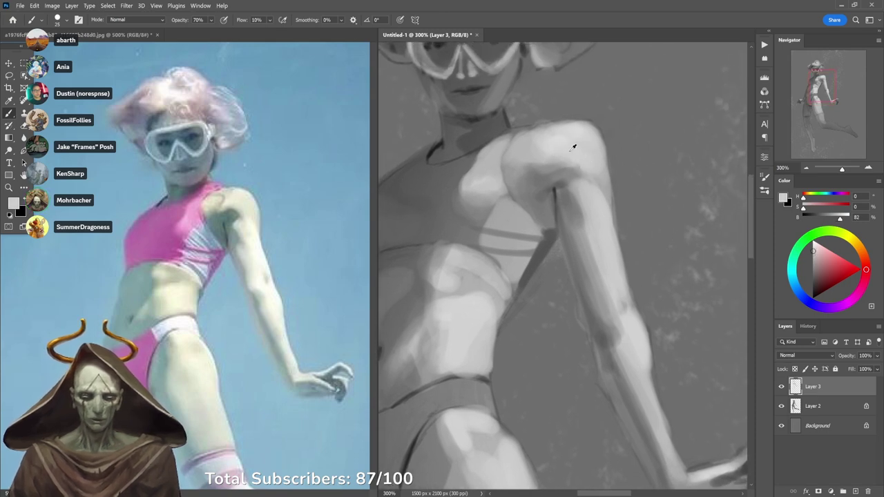
pyautogui.keyDown('alt'); pyautogui.click(559, 152); pyautogui.keyUp('alt')
pyautogui.keyDown('alt'); pyautogui.click(554, 143); pyautogui.keyUp('alt')
pyautogui.press('3')
pyautogui.press('2')
pyautogui.moveTo(578, 131); pyautogui.dragTo(591, 147)
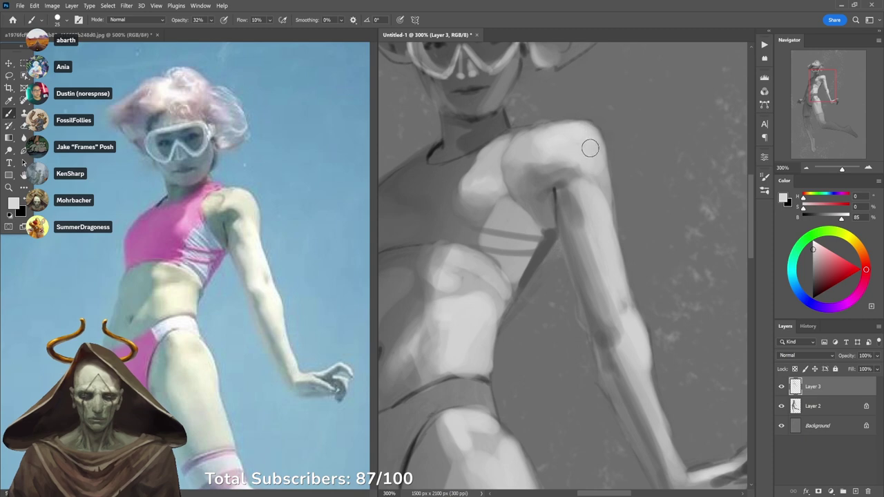
# Soften the upper edge of the shoulder with greys sampled along it at 30% brush opacity.
pyautogui.keyDown('alt'); pyautogui.click(542, 137); pyautogui.keyUp('alt')
pyautogui.keyDown('alt'); pyautogui.click(539, 127); pyautogui.keyUp('alt')
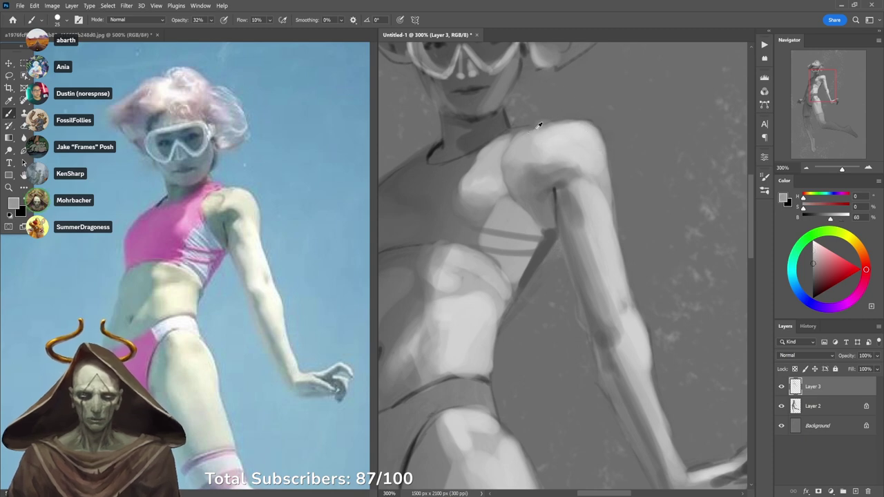
pyautogui.press('3')
pyautogui.moveTo(549, 130); pyautogui.dragTo(566, 127)
pyautogui.keyDown('alt'); pyautogui.click(548, 138); pyautogui.keyUp('alt')
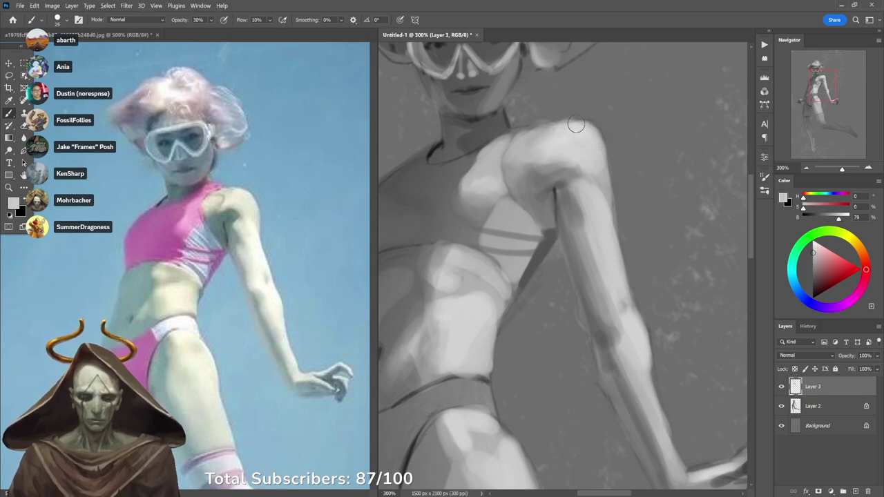
# Shade the dark side of the abdomen with a grey sampled near the top's hem at 40% brush opacity.
pyautogui.scroll(-3, 584, 130)
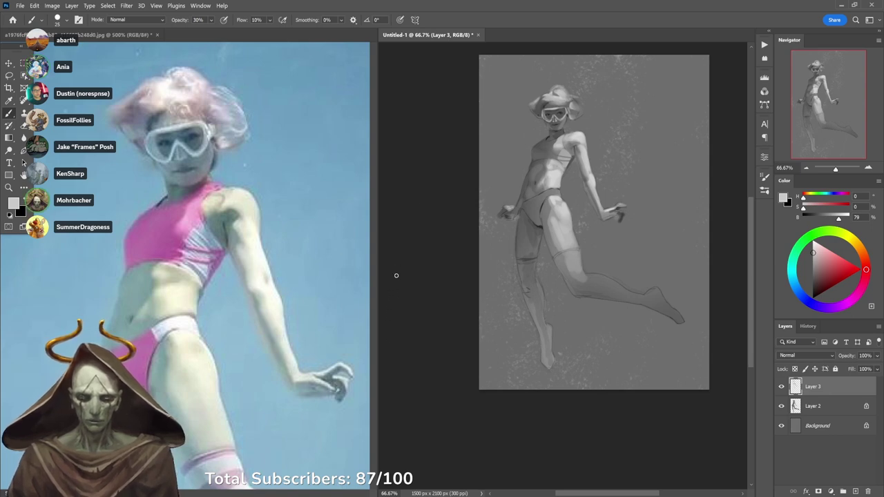
pyautogui.keyDown('ctrl'); pyautogui.click(551, 174); pyautogui.keyUp('ctrl')
pyautogui.keyDown('ctrl'); pyautogui.click(551, 174); pyautogui.keyUp('ctrl')
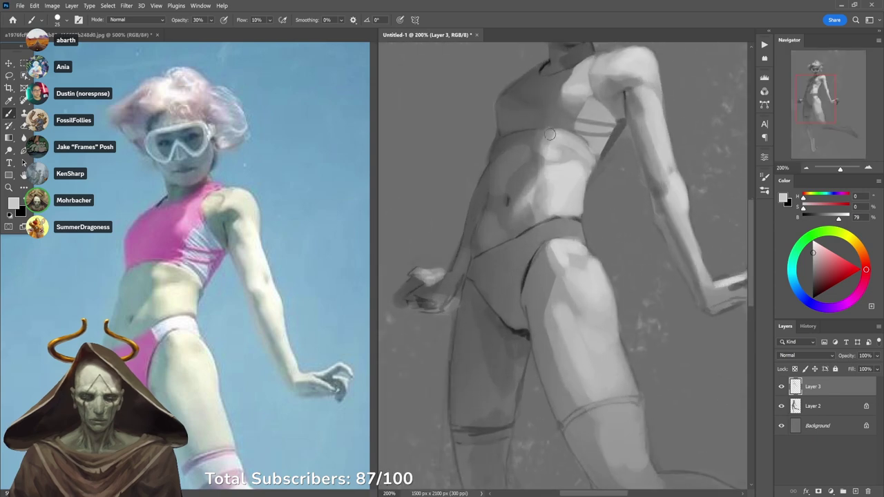
pyautogui.keyDown('alt'); pyautogui.click(507, 138); pyautogui.keyUp('alt')
pyautogui.press('4')
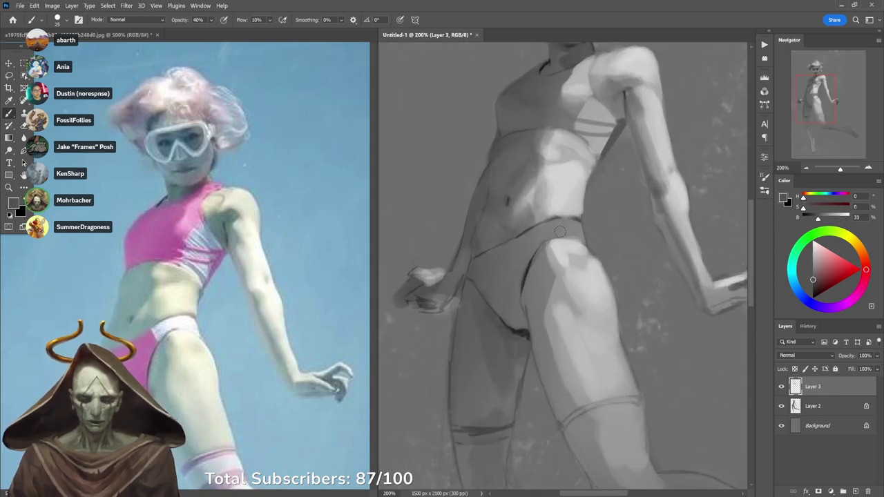
# Paint the side band of the swimsuit bottoms at the lit hip in white at 50% brush opacity.
pyautogui.press('d')
pyautogui.press('x')
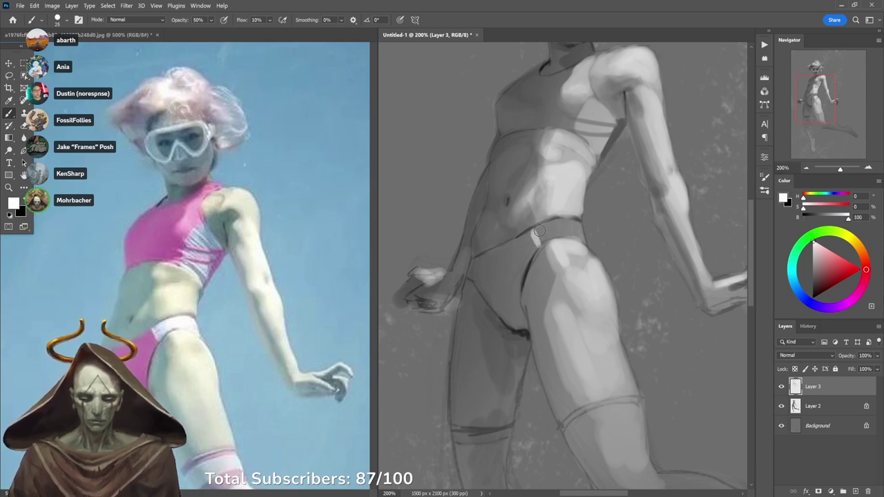
pyautogui.moveTo(539, 232)
pyautogui.mouseDown()
pyautogui.moveTo(561, 224)
pyautogui.moveTo(559, 232)
pyautogui.moveTo(584, 241)
pyautogui.moveTo(575, 223)
pyautogui.moveTo(559, 227)
pyautogui.moveTo(587, 247)
pyautogui.moveTo(577, 224)
pyautogui.mouseUp()
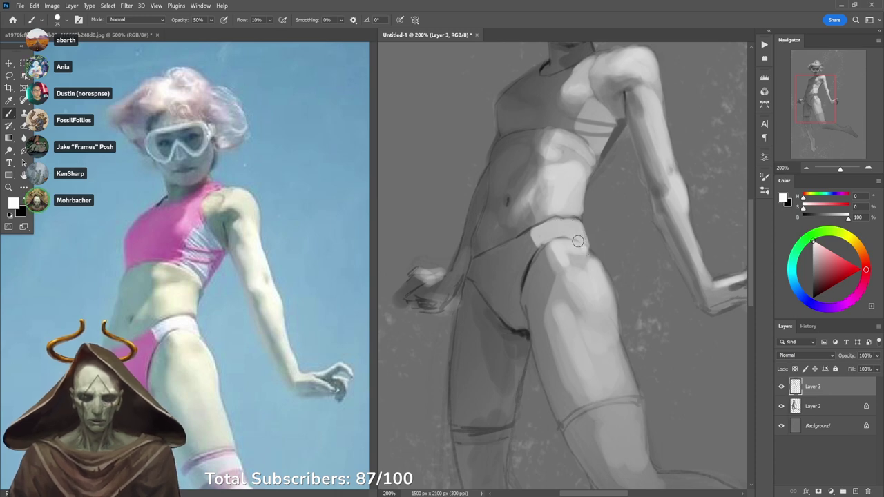
pyautogui.moveTo(532, 238)
pyautogui.mouseDown()
pyautogui.moveTo(577, 230)
pyautogui.moveTo(586, 241)
pyautogui.moveTo(560, 228)
pyautogui.mouseUp()
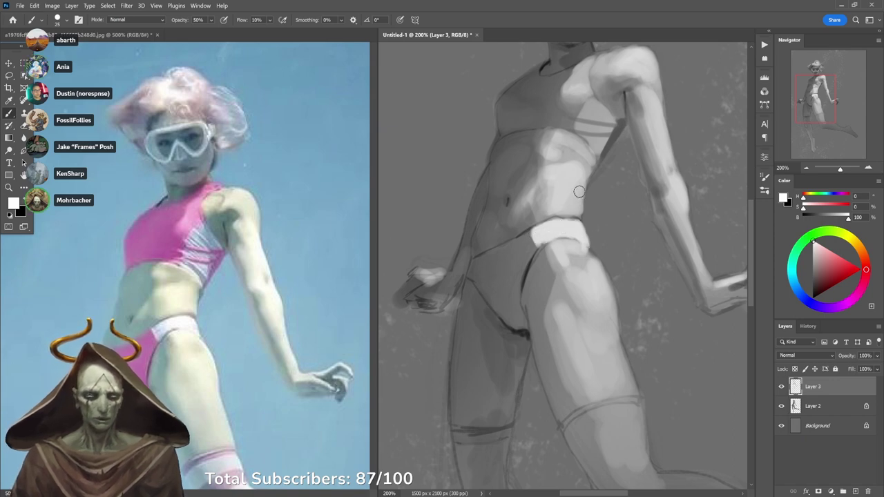
# Paint the striped side panel of the top white beneath the lit arm, lowering brush opacity to 20%.
pyautogui.moveTo(620, 132)
pyautogui.mouseDown()
pyautogui.moveTo(613, 198)
pyautogui.moveTo(585, 173)
pyautogui.moveTo(577, 181)
pyautogui.moveTo(601, 188)
pyautogui.moveTo(581, 203)
pyautogui.moveTo(568, 194)
pyautogui.moveTo(595, 196)
pyautogui.moveTo(573, 207)
pyautogui.moveTo(580, 217)
pyautogui.moveTo(566, 203)
pyautogui.moveTo(585, 218)
pyautogui.moveTo(572, 206)
pyautogui.moveTo(586, 222)
pyautogui.mouseUp()
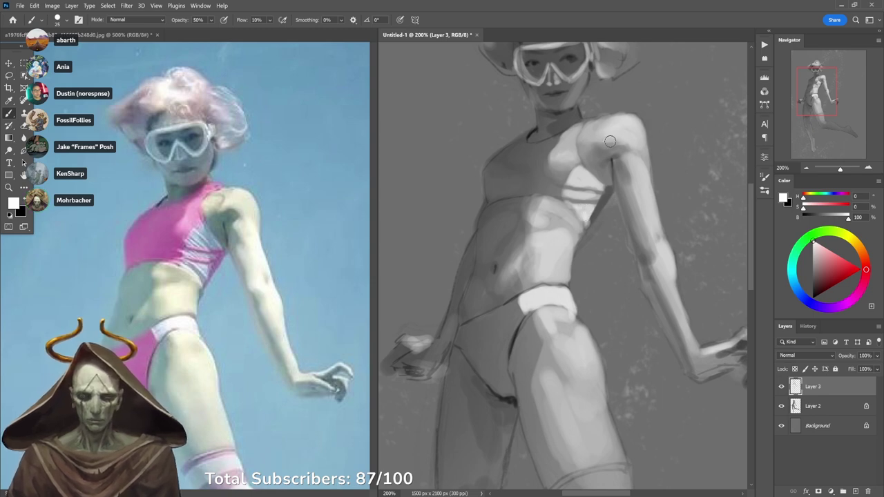
pyautogui.press('2')
pyautogui.moveTo(598, 192)
pyautogui.mouseDown()
pyautogui.moveTo(606, 197)
pyautogui.moveTo(579, 252)
pyautogui.mouseUp()
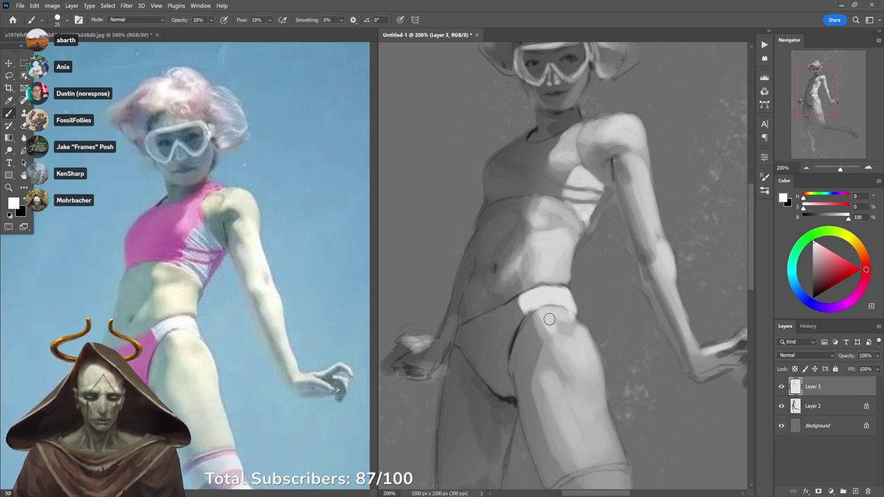
pyautogui.keyDown('alt'); pyautogui.click(593, 237); pyautogui.keyUp('alt')
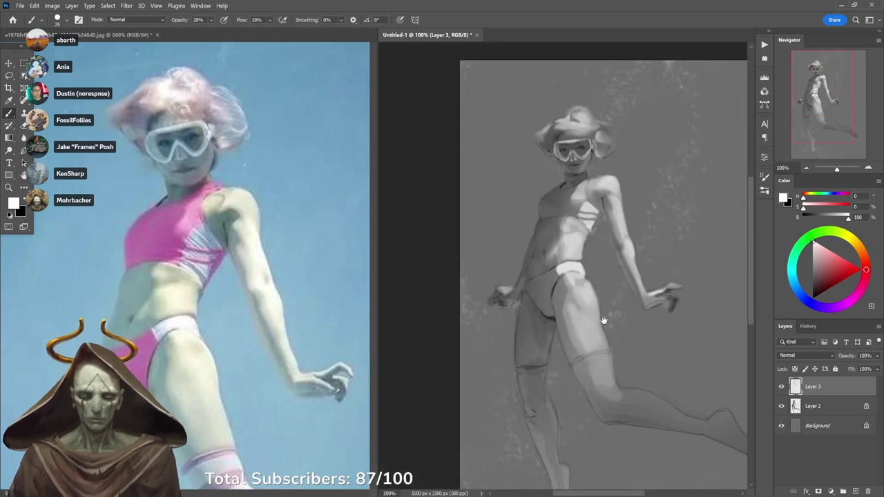
pyautogui.keyDown('ctrl'); pyautogui.click(558, 314); pyautogui.keyUp('ctrl')
pyautogui.scroll(2, 609, 128)
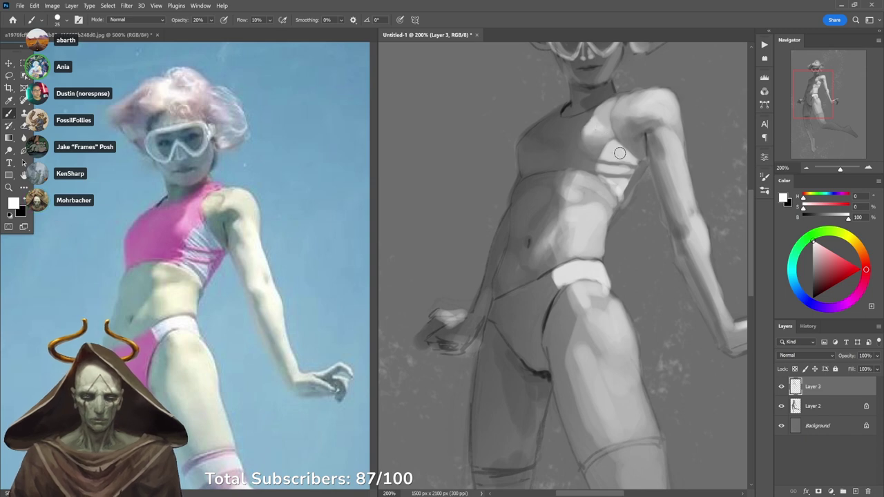
# Darken the upper part of the shaded thigh with sampled dark greys, using a size 80 brush at 30% opacity.
pyautogui.scroll(-3, 588, 234)
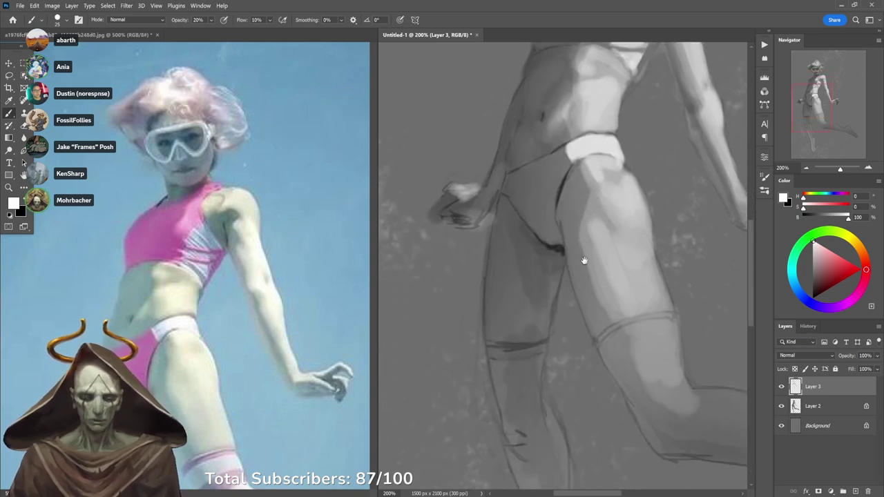
pyautogui.keyDown('alt'); pyautogui.scroll(-1, 585, 282); pyautogui.keyUp('alt')
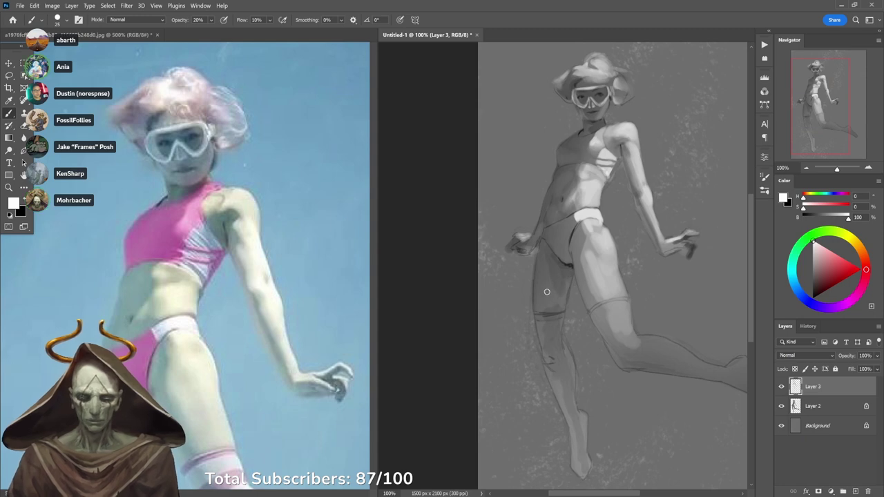
pyautogui.keyDown('alt'); pyautogui.click(553, 265); pyautogui.keyUp('alt')
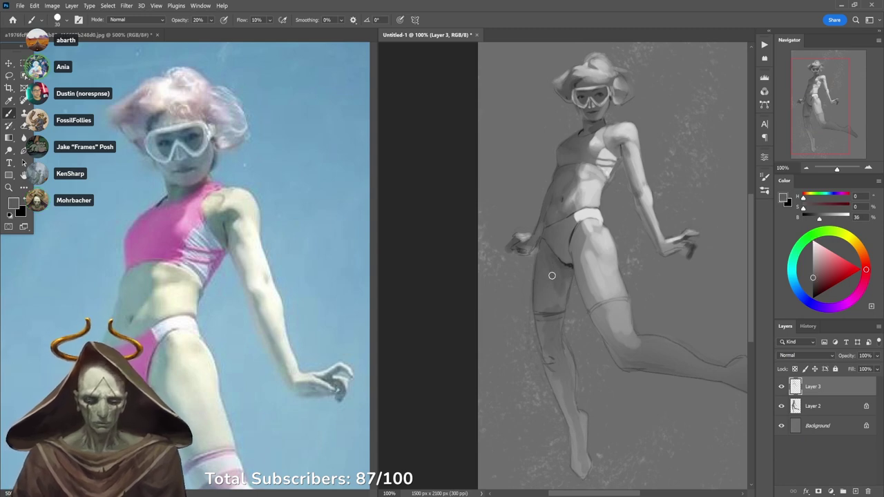
pyautogui.press(']')
pyautogui.press(']')
pyautogui.press(']')
pyautogui.press(']')
pyautogui.press(']')
pyautogui.press(']')
pyautogui.press(']')
pyautogui.press('3')
pyautogui.moveTo(549, 270); pyautogui.dragTo(545, 254)
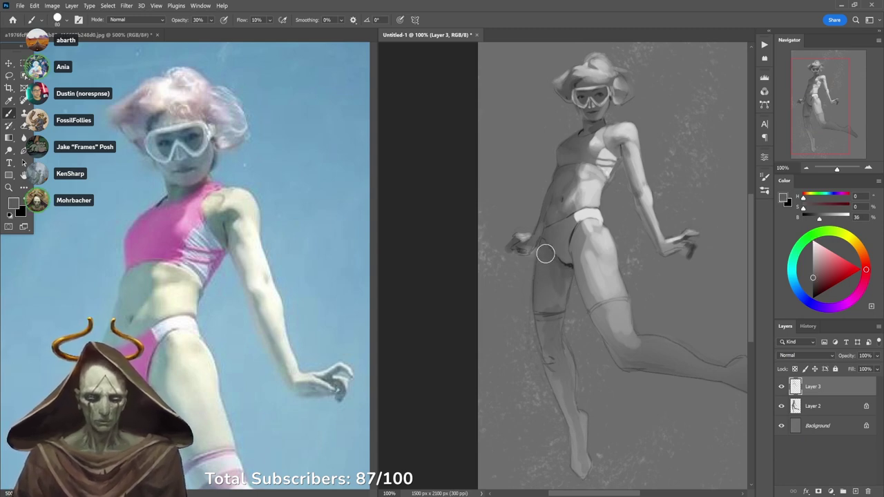
pyautogui.keyDown('alt'); pyautogui.click(547, 269); pyautogui.keyUp('alt')
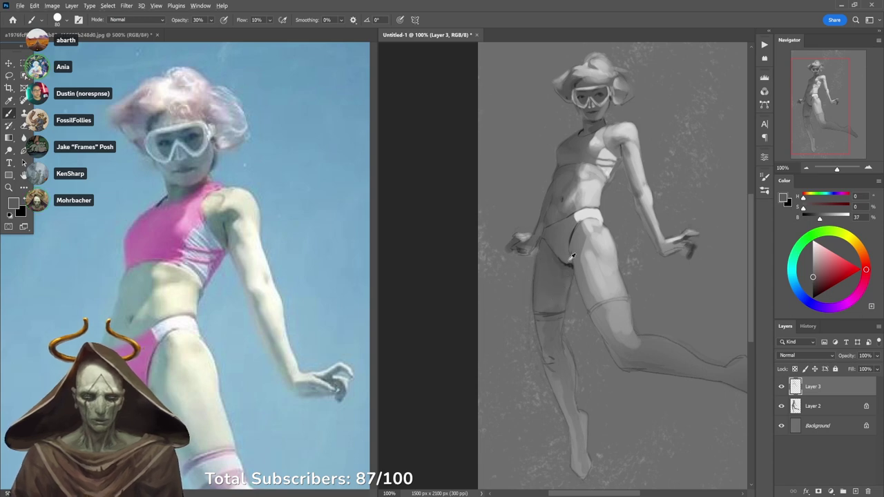
# Blend the dark sketch marks where the bottoms meet the shaded thigh, using greys sampled around them.
pyautogui.keyDown('alt'); pyautogui.click(569, 267); pyautogui.keyUp('alt')
pyautogui.keyDown('alt'); pyautogui.click(571, 265); pyautogui.keyUp('alt')
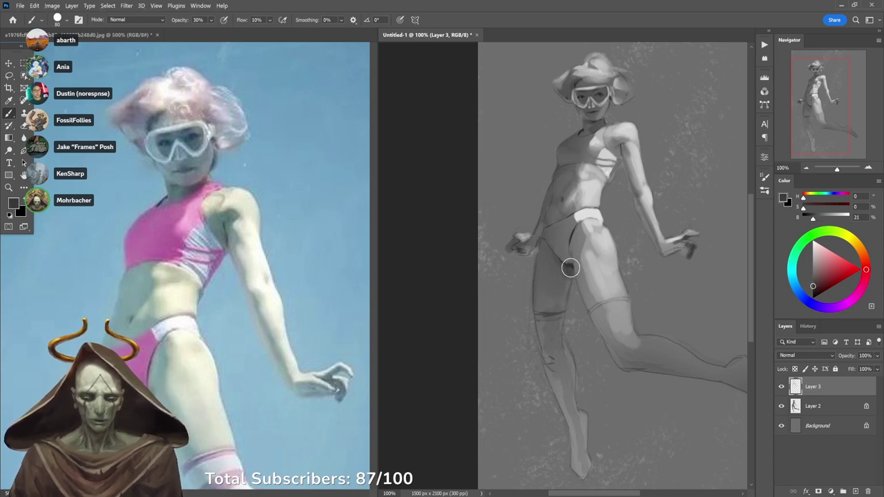
pyautogui.keyDown('alt'); pyautogui.click(562, 271); pyautogui.keyUp('alt')
pyautogui.keyDown('alt'); pyautogui.click(553, 267); pyautogui.keyUp('alt')
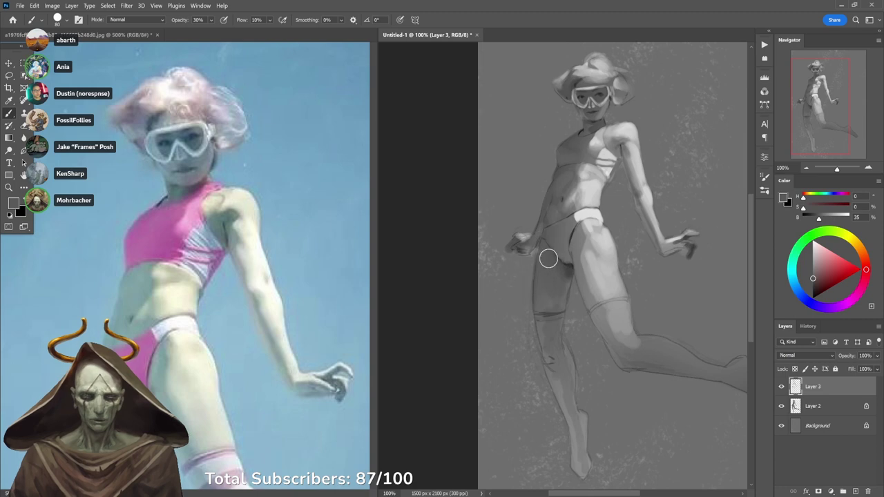
pyautogui.keyDown('alt'); pyautogui.click(566, 192); pyautogui.keyUp('alt')
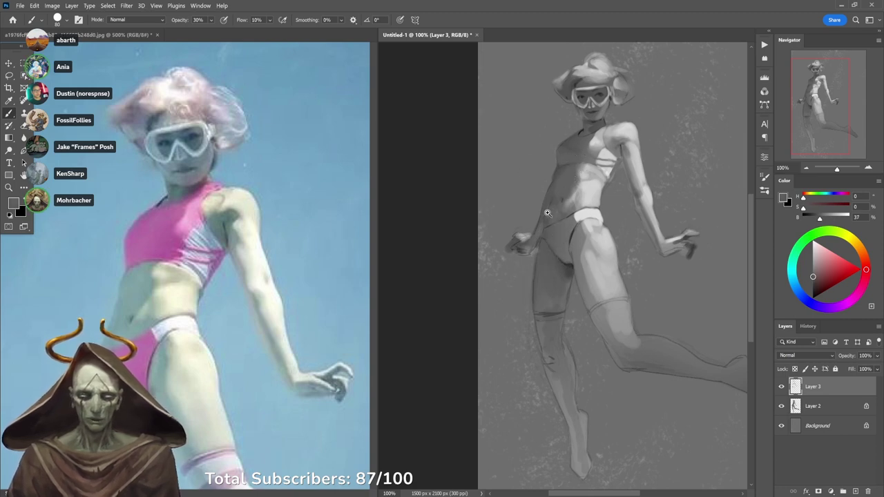
# Clean up the outline along the figure's shaded back with sampled background grey, using a size 40 brush at 100% opacity.
pyautogui.scroll(1, 557, 182)
pyautogui.keyDown('alt'); pyautogui.click(525, 200); pyautogui.keyUp('alt')
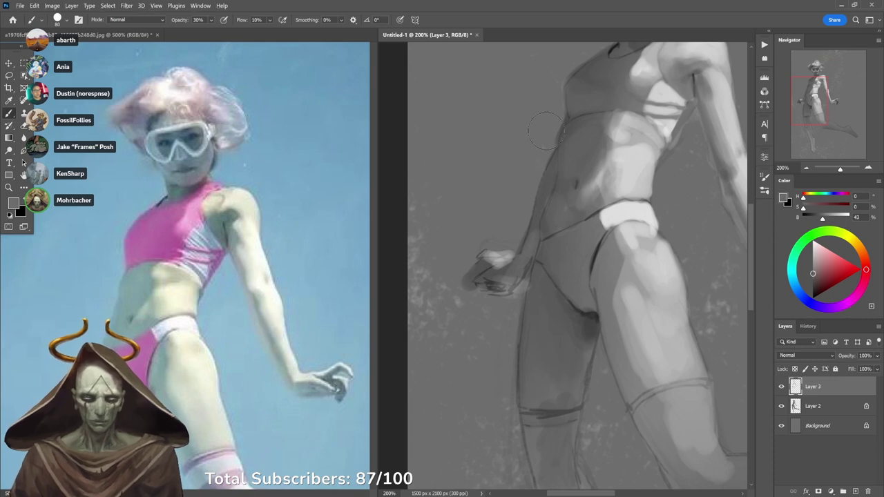
pyautogui.press('0')
pyautogui.press('[')
pyautogui.press('[')
pyautogui.press('[')
pyautogui.press('[')
pyautogui.press('[')
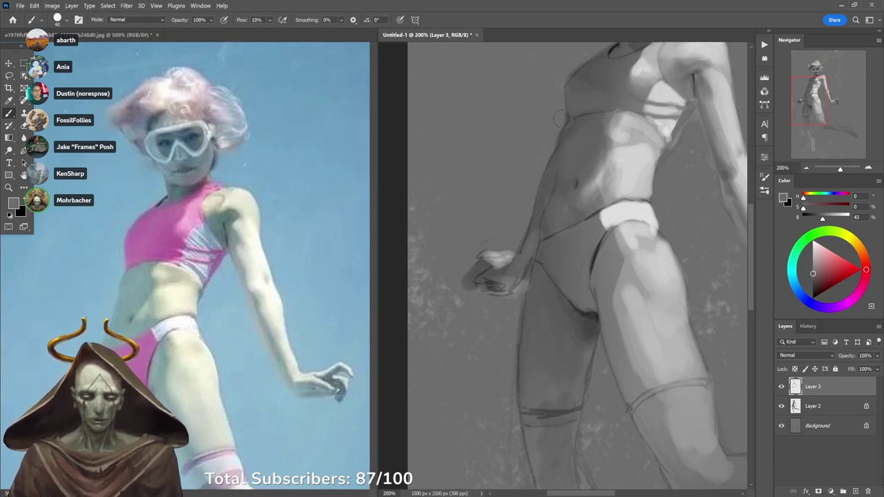
pyautogui.scroll(3, 552, 139)
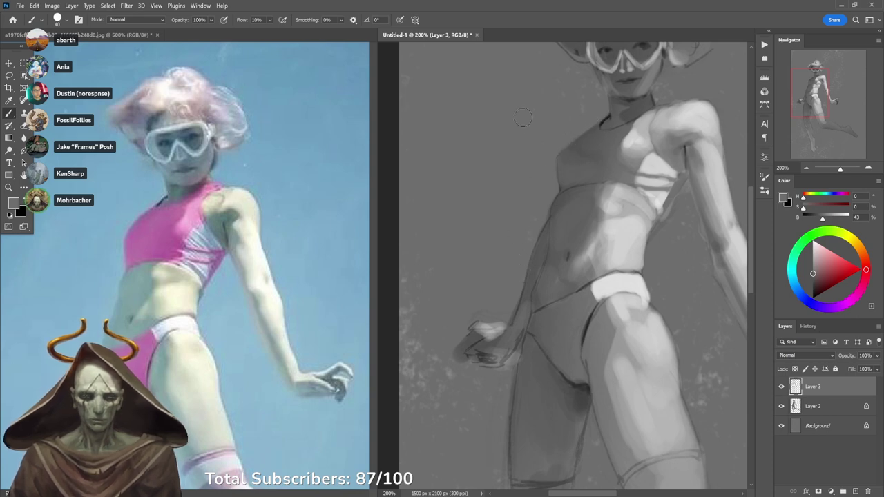
# Refine the edges of the shaded waist and the arm behind it with sampled torso, background and arm greys.
pyautogui.keyDown('alt'); pyautogui.click(561, 207); pyautogui.keyUp('alt')
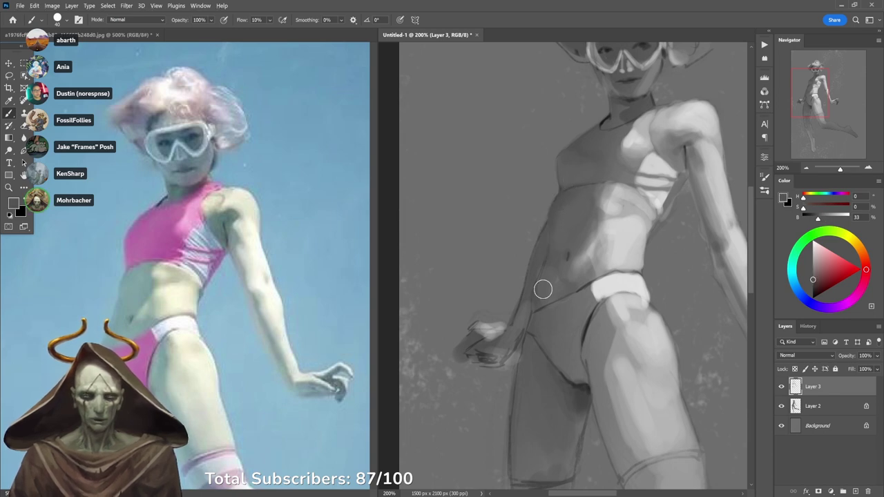
pyautogui.keyDown('alt'); pyautogui.click(527, 247); pyautogui.keyUp('alt')
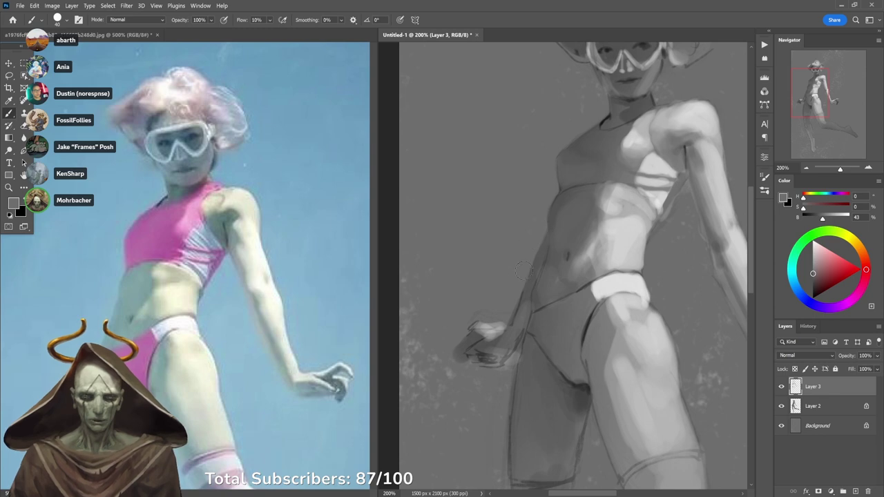
pyautogui.keyDown('alt'); pyautogui.click(527, 306); pyautogui.keyUp('alt')
pyautogui.keyDown('alt'); pyautogui.click(525, 303); pyautogui.keyUp('alt')
pyautogui.moveTo(535, 271); pyautogui.dragTo(544, 246)
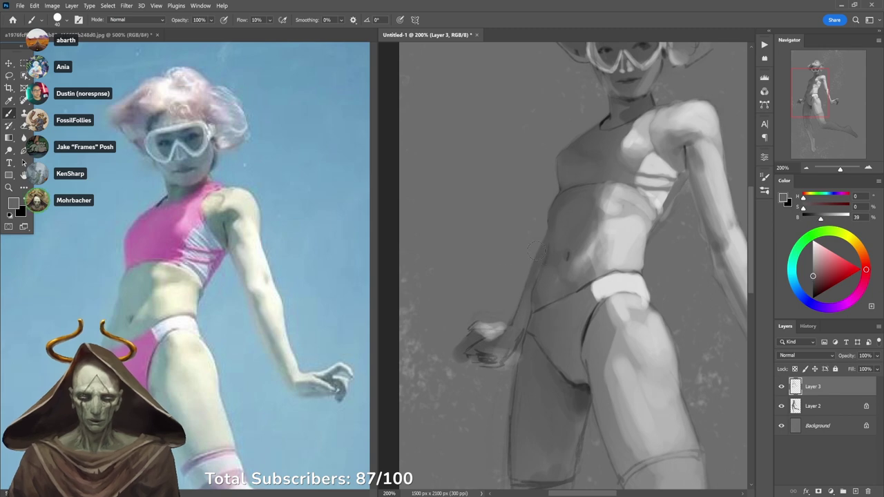
pyautogui.keyDown('alt'); pyautogui.click(532, 293); pyautogui.keyUp('alt')
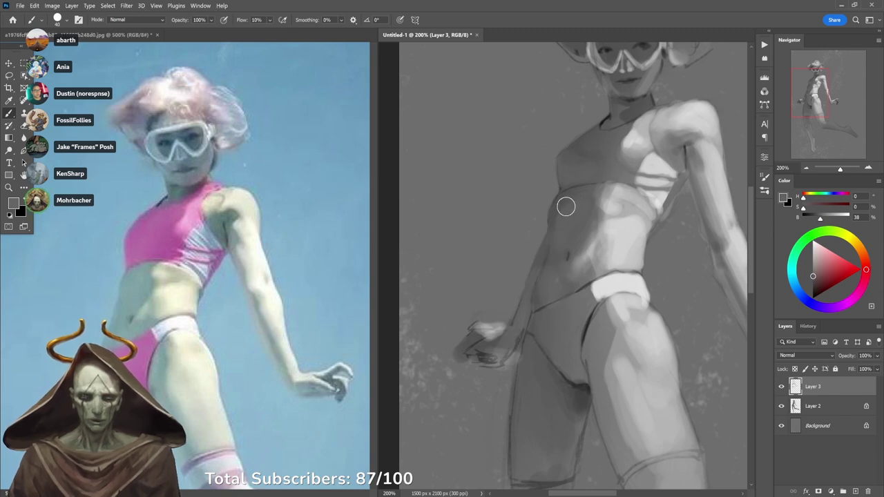
# Paint a small white highlight on the side of the bottoms at the shaded hip, lowering the opacity to 30%.
pyautogui.press('d')
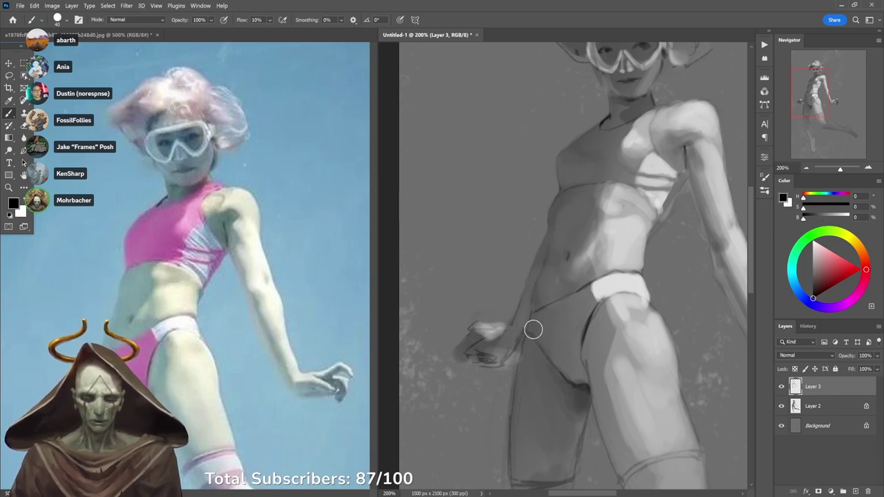
pyautogui.press('x')
pyautogui.moveTo(529, 318)
pyautogui.mouseDown()
pyautogui.moveTo(527, 333)
pyautogui.moveTo(531, 317)
pyautogui.mouseUp()
pyautogui.hotkey('ctrl', 'z')
pyautogui.press('3')
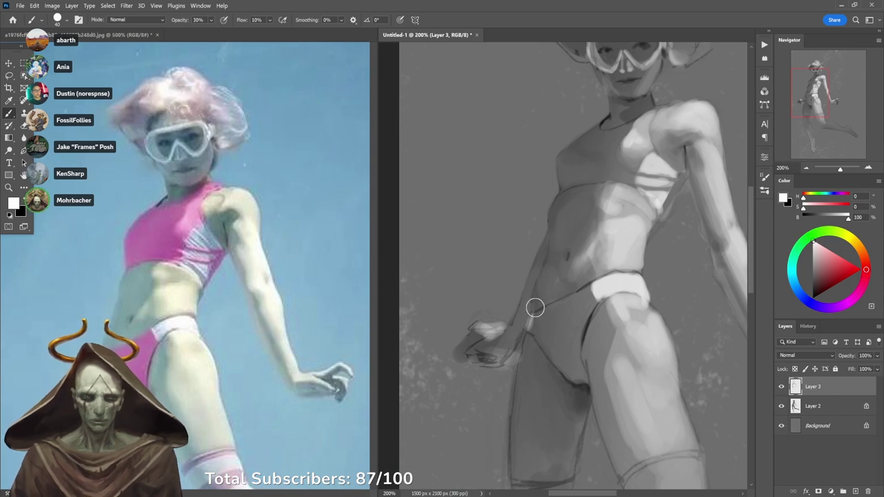
# Darken the shaded front of the bottoms with black at 20% opacity and soften it with a grey sampled near the lower edge.
pyautogui.press('x')
pyautogui.press('2')
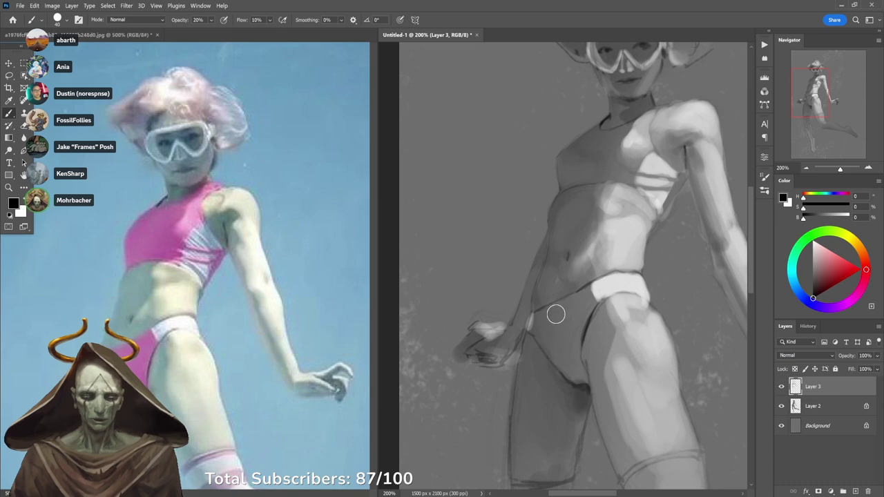
pyautogui.moveTo(543, 328)
pyautogui.mouseDown()
pyautogui.moveTo(585, 295)
pyautogui.moveTo(555, 341)
pyautogui.moveTo(560, 352)
pyautogui.moveTo(555, 337)
pyautogui.moveTo(572, 322)
pyautogui.moveTo(572, 349)
pyautogui.mouseUp()
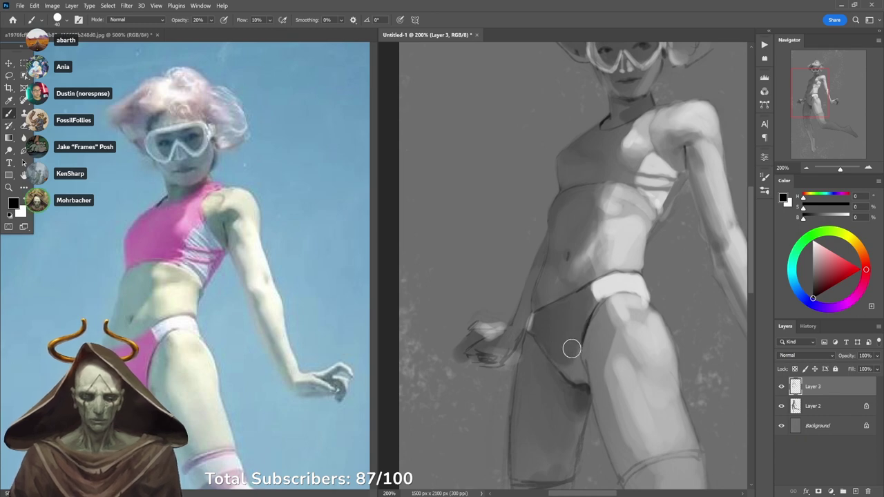
pyautogui.keyDown('alt'); pyautogui.click(569, 364); pyautogui.keyUp('alt')
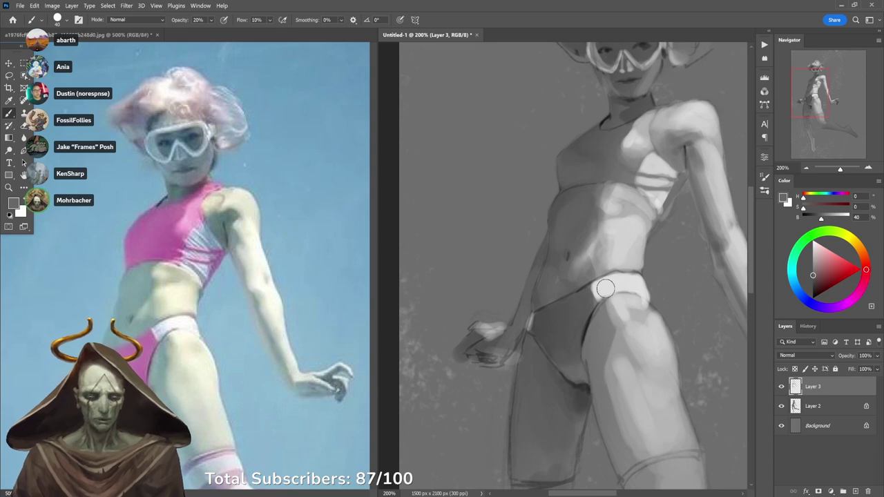
# Deepen the shadow on the upper chest of the swim top with black at 10% opacity and a sampled grey at 40%.
pyautogui.moveTo(624, 220); pyautogui.dragTo(604, 274)
pyautogui.press('d')
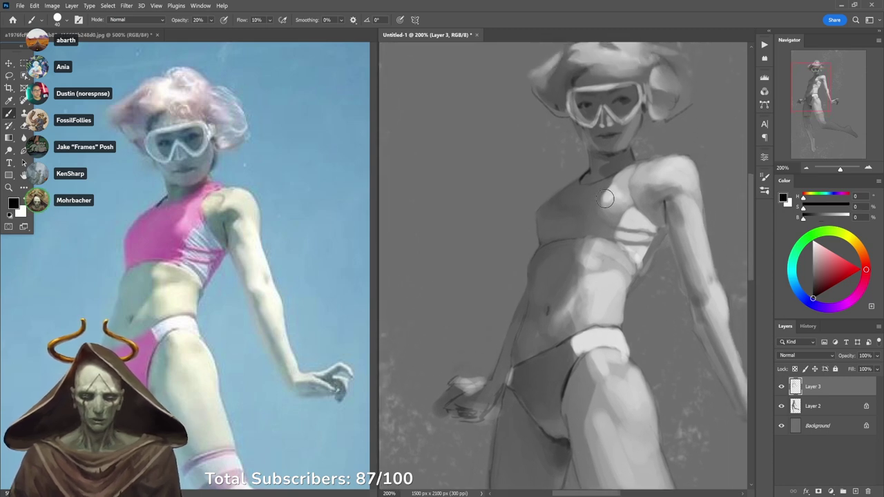
pyautogui.press('3')
pyautogui.moveTo(623, 207)
pyautogui.mouseDown()
pyautogui.moveTo(606, 224)
pyautogui.moveTo(623, 206)
pyautogui.moveTo(609, 229)
pyautogui.moveTo(618, 189)
pyautogui.moveTo(573, 235)
pyautogui.mouseUp()
pyautogui.hotkey('ctrl', 'z')
pyautogui.press('1')
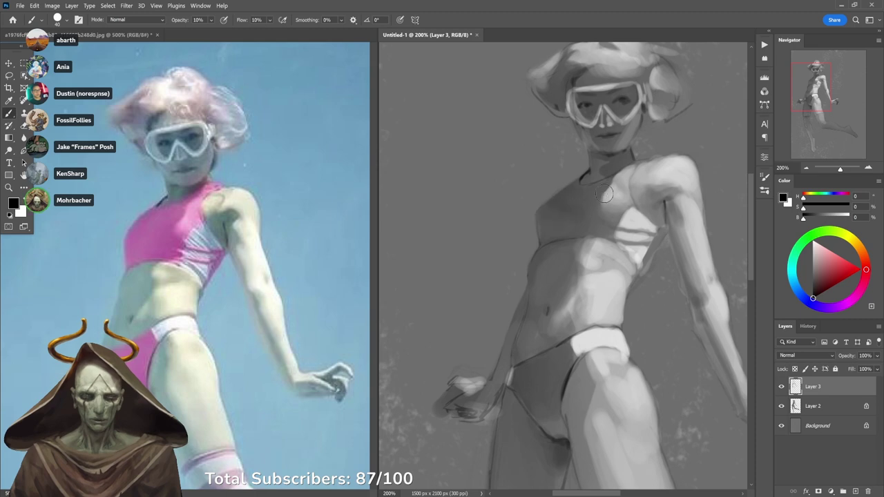
pyautogui.moveTo(614, 189)
pyautogui.mouseDown()
pyautogui.moveTo(611, 198)
pyautogui.moveTo(621, 181)
pyautogui.moveTo(612, 196)
pyautogui.moveTo(625, 195)
pyautogui.moveTo(605, 198)
pyautogui.moveTo(606, 163)
pyautogui.moveTo(616, 172)
pyautogui.moveTo(626, 154)
pyautogui.moveTo(599, 158)
pyautogui.moveTo(600, 172)
pyautogui.mouseUp()
pyautogui.keyDown('alt'); pyautogui.click(599, 171); pyautogui.keyUp('alt')
pyautogui.press('4')
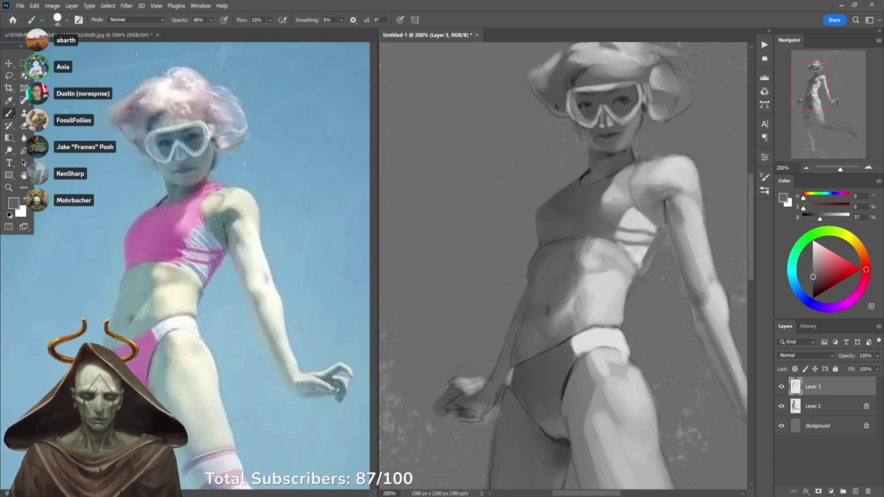
# Darken the neck above the swim top's neckline with black at 20% opacity and a dark grey sampled from the neck.
pyautogui.press('d')
pyautogui.press('2')
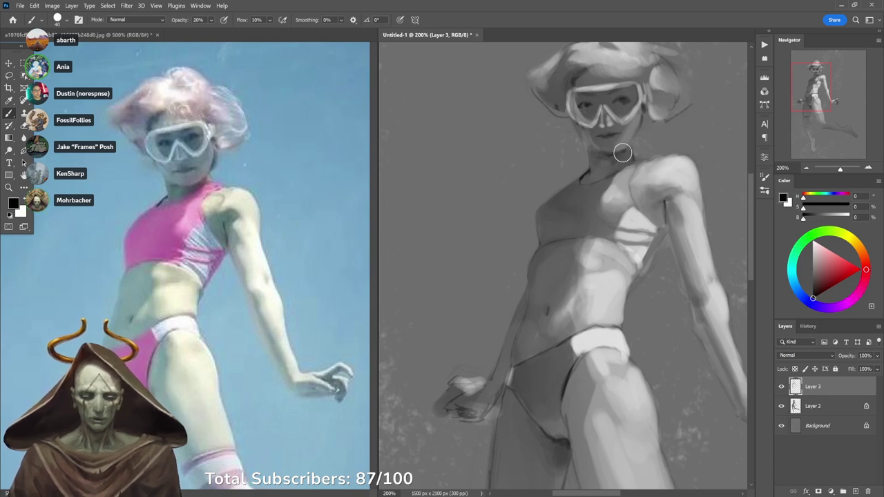
pyautogui.keyDown('alt'); pyautogui.click(606, 165); pyautogui.keyUp('alt')
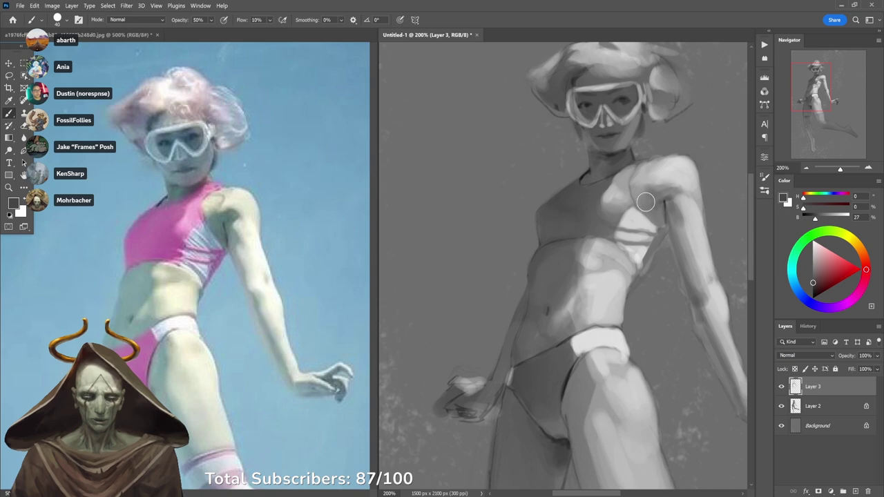
pyautogui.moveTo(642, 152); pyautogui.dragTo(612, 213)
# Refine the swim top's strap edge beside the neck with sampled dark and light greys at 30% to 50% opacity.
pyautogui.keyDown('alt'); pyautogui.click(632, 230); pyautogui.keyUp('alt')
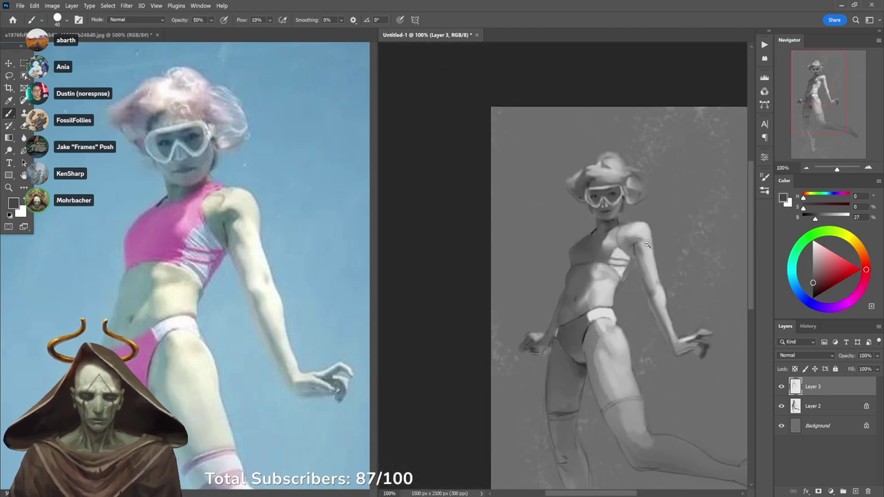
pyautogui.moveTo(662, 292); pyautogui.dragTo(618, 219)
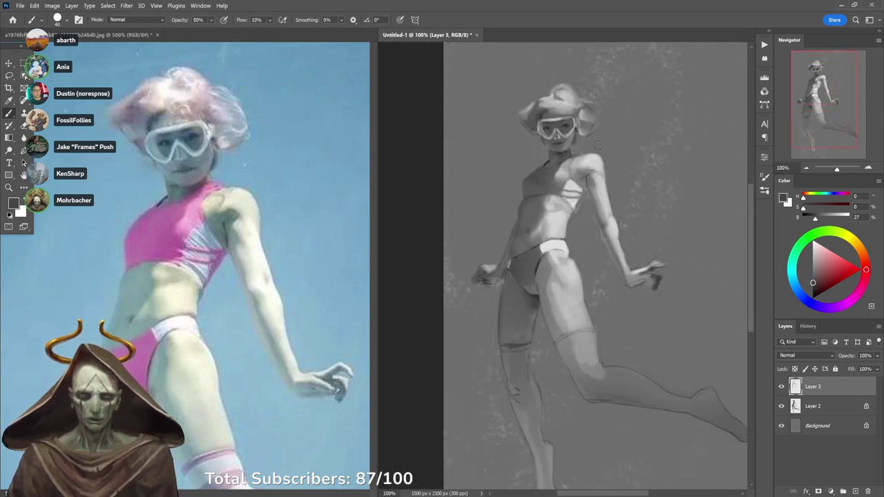
pyautogui.scroll(1, 574, 166)
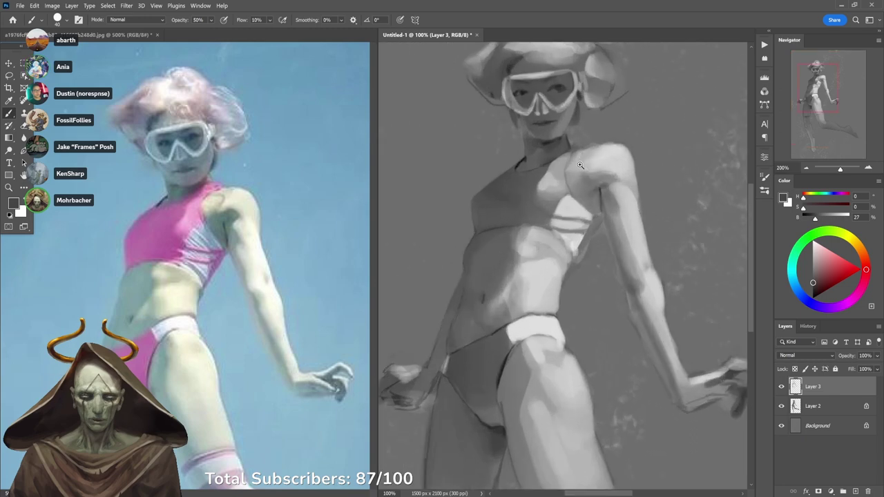
pyautogui.keyDown('alt'); pyautogui.click(536, 175); pyautogui.keyUp('alt')
pyautogui.press('3')
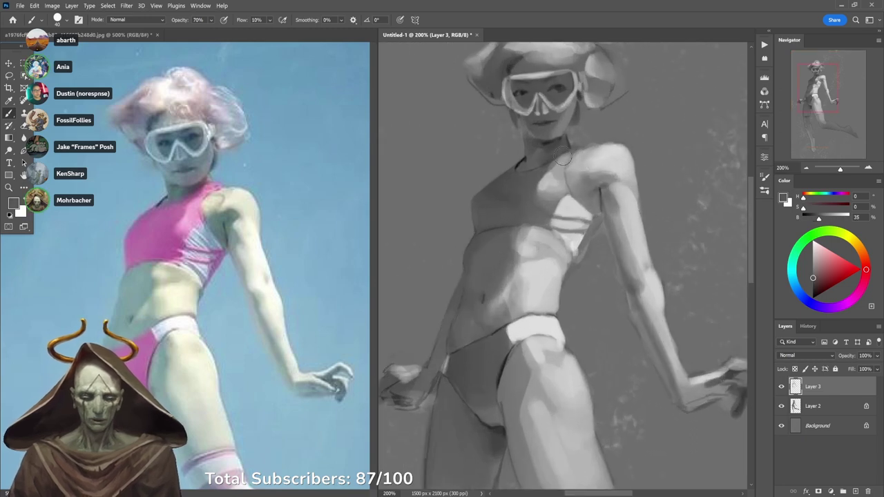
pyautogui.moveTo(563, 155); pyautogui.dragTo(543, 170)
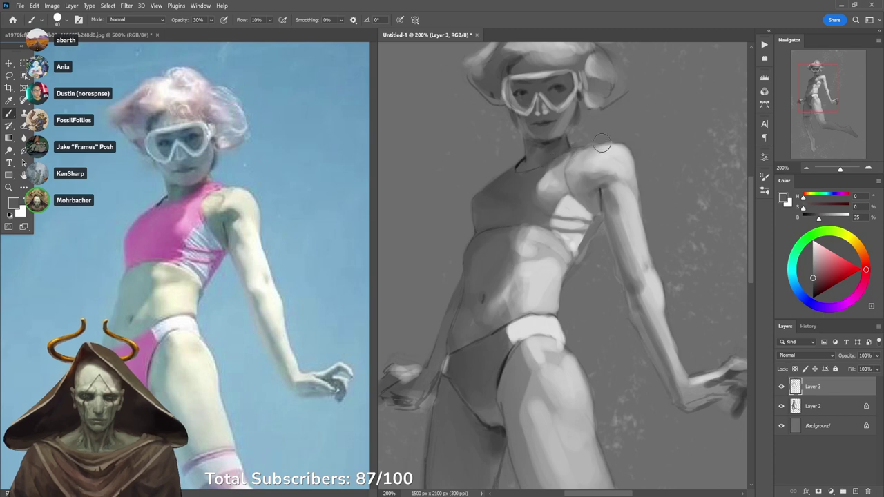
pyautogui.keyDown('alt'); pyautogui.click(559, 169); pyautogui.keyUp('alt')
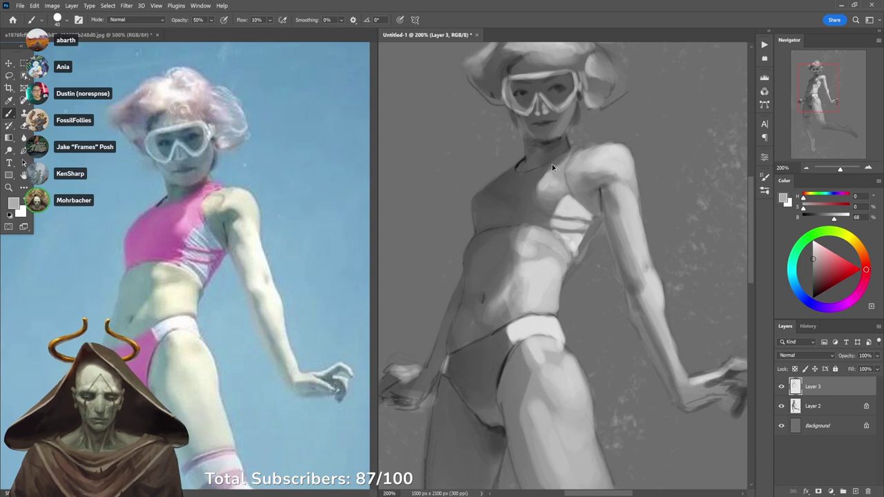
pyautogui.keyDown('alt'); pyautogui.click(524, 185); pyautogui.keyUp('alt')
pyautogui.press('4')
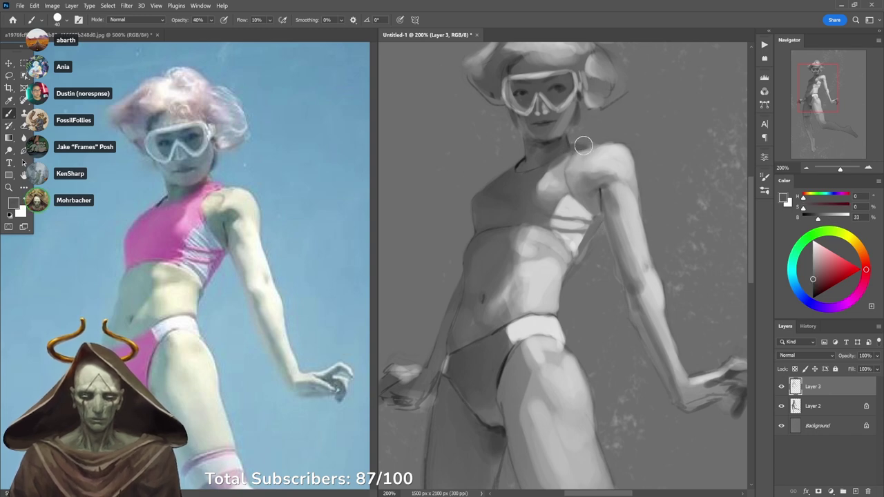
# Smooth the top edge of the lit shoulder with a light grey sampled from it at 40% opacity.
pyautogui.keyDown('alt'); pyautogui.click(583, 154); pyautogui.keyUp('alt')
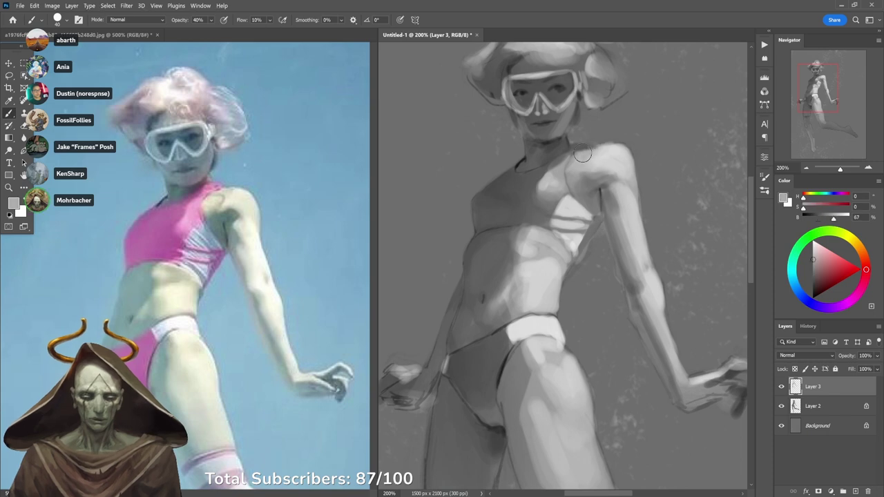
pyautogui.moveTo(582, 153); pyautogui.dragTo(623, 147)
pyautogui.keyDown('alt'); pyautogui.click(604, 164); pyautogui.keyUp('alt')
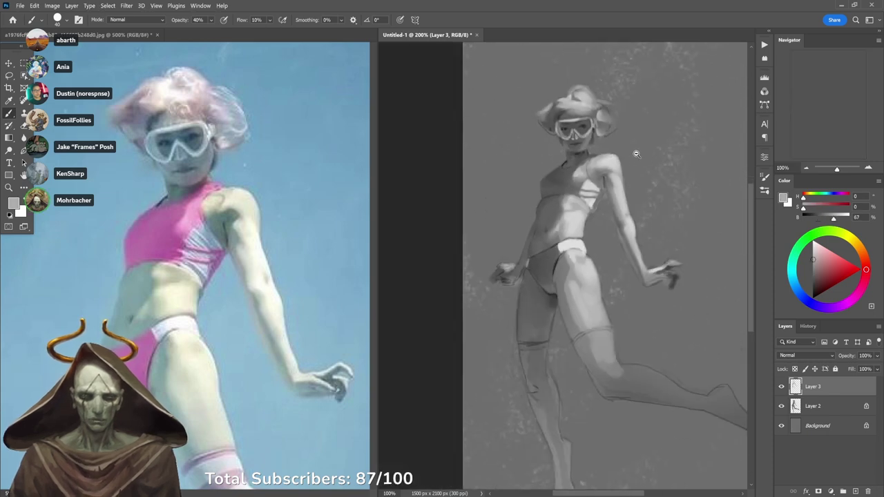
pyautogui.keyDown('alt'); pyautogui.click(608, 164); pyautogui.keyUp('alt')
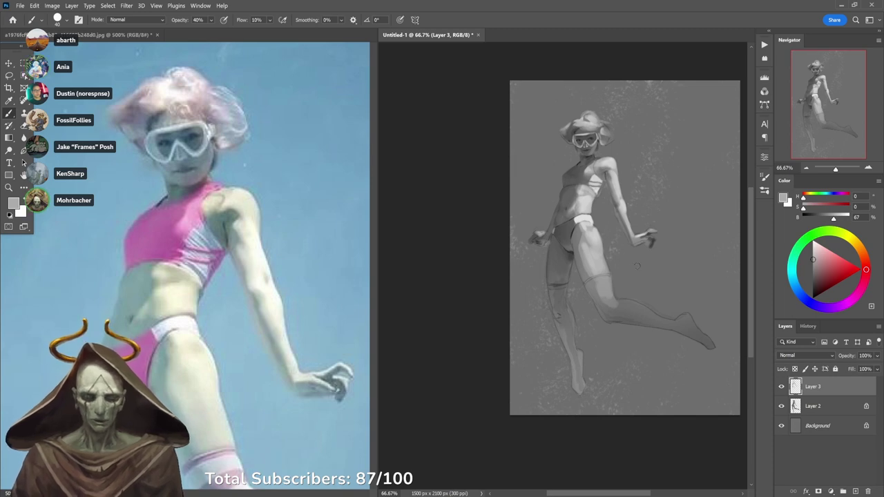
# Soften the dark leg-opening edge of the bottoms along the lit thigh with a sampled dark grey at 10% opacity.
pyautogui.keyDown('ctrl'); pyautogui.click(601, 273); pyautogui.keyUp('ctrl')
pyautogui.keyDown('ctrl'); pyautogui.click(604, 273); pyautogui.keyUp('ctrl')
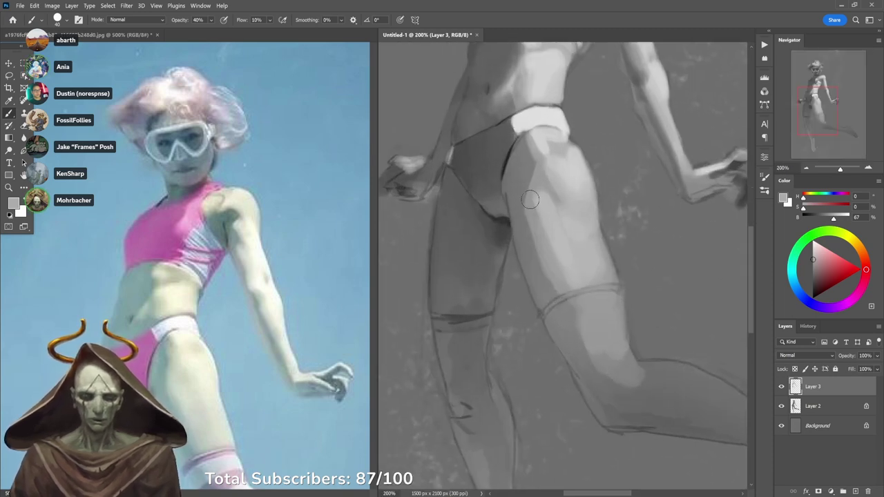
pyautogui.keyDown('alt'); pyautogui.click(498, 178); pyautogui.keyUp('alt')
pyautogui.press('3')
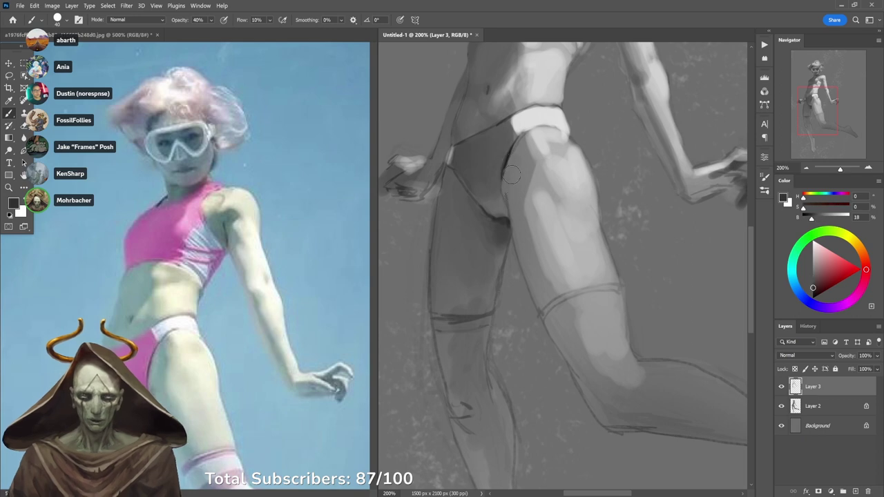
pyautogui.press('1')
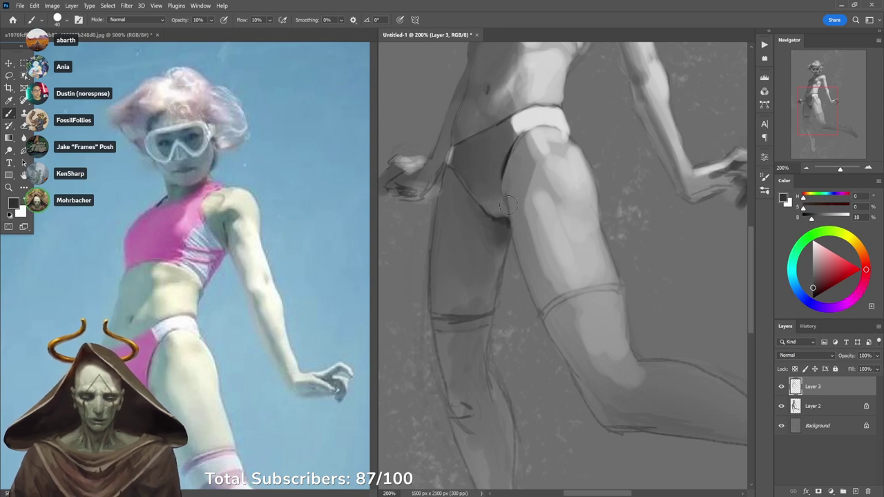
pyautogui.moveTo(526, 241); pyautogui.dragTo(551, 257)
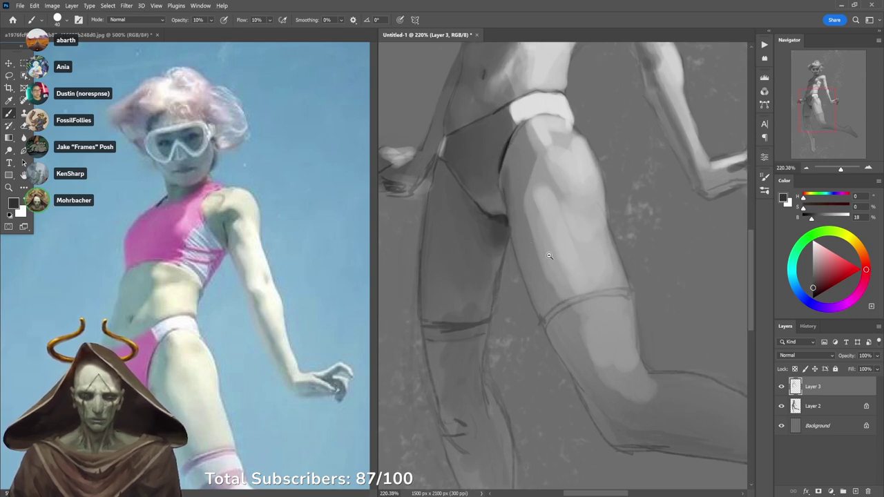
# Shade the lower belly along the waistband with a grey sampled from the shaded abdomen at 10% to 30% opacity.
pyautogui.keyDown('alt'); pyautogui.click(550, 257); pyautogui.keyUp('alt')
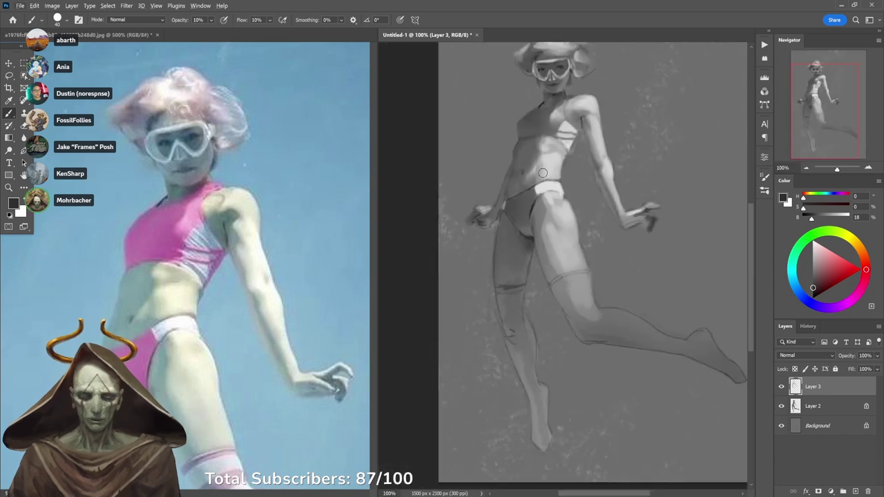
pyautogui.keyDown('alt'); pyautogui.click(531, 168); pyautogui.keyUp('alt')
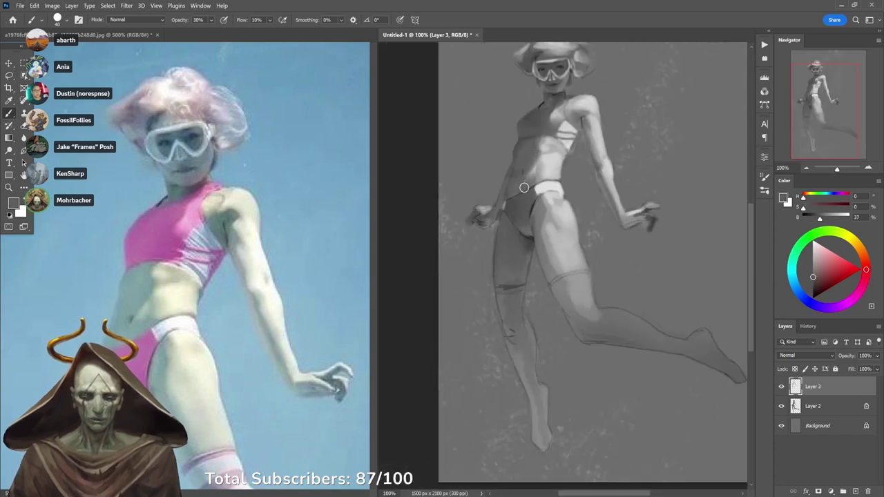
pyautogui.moveTo(556, 179)
pyautogui.mouseDown()
pyautogui.moveTo(554, 158)
pyautogui.moveTo(558, 180)
pyautogui.mouseUp()
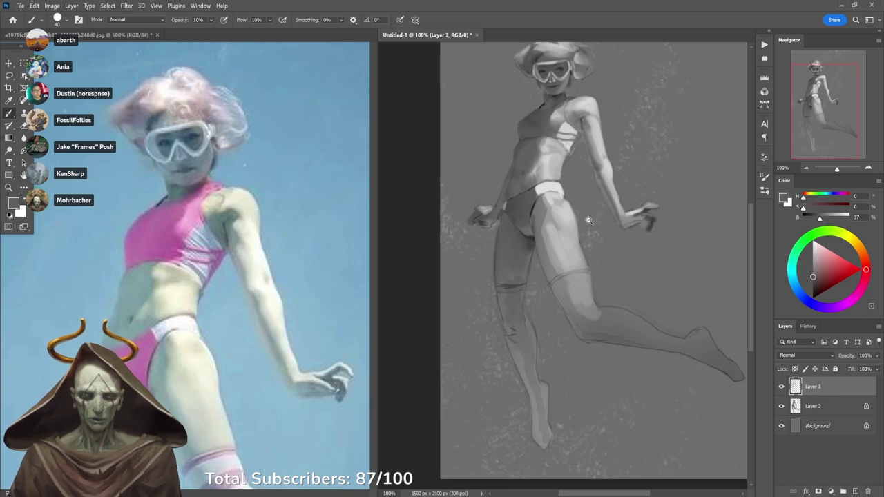
# Shade the hand of the lit arm with a dark grey sampled from its fingers, reducing the opacity to 10%.
pyautogui.hotkey('ctrl', '-')
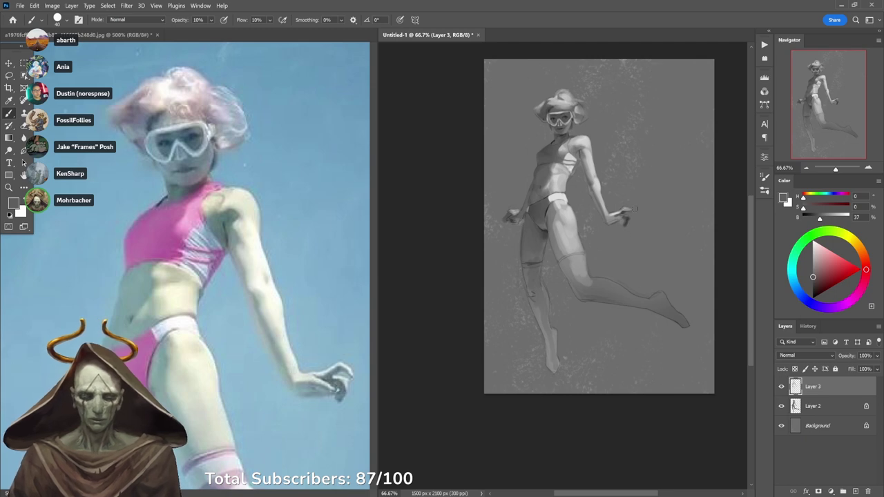
pyautogui.scroll(1, 637, 209)
pyautogui.keyDown('alt'); pyautogui.click(625, 217); pyautogui.keyUp('alt')
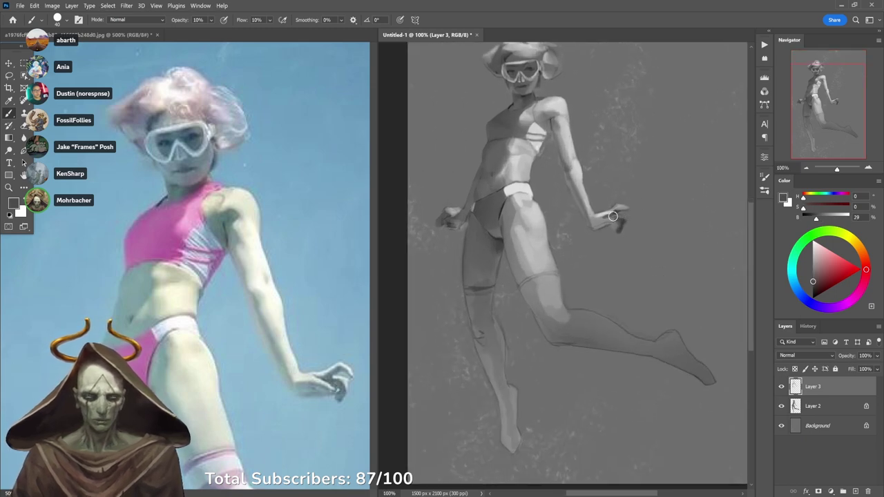
pyautogui.press('3')
pyautogui.moveTo(613, 217)
pyautogui.mouseDown()
pyautogui.moveTo(593, 221)
pyautogui.moveTo(567, 143)
pyautogui.moveTo(583, 198)
pyautogui.moveTo(601, 217)
pyautogui.mouseUp()
pyautogui.hotkey('ctrl', 'z')
pyautogui.press('1')
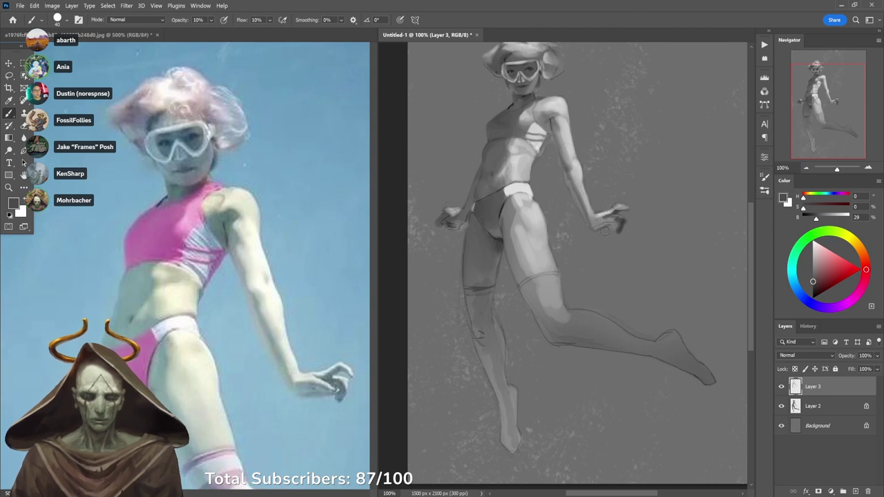
# Blend the light and shadow transitions on the lit thigh with greys sampled from it at 40% and 30% opacity.
pyautogui.keyDown('alt'); pyautogui.click(542, 207); pyautogui.keyUp('alt')
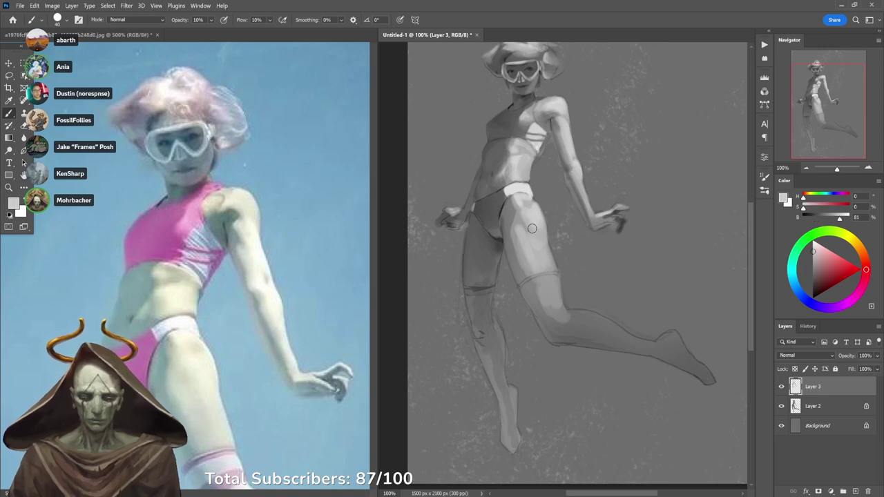
pyautogui.press('4')
pyautogui.moveTo(532, 228); pyautogui.dragTo(537, 240)
pyautogui.keyDown('alt'); pyautogui.click(531, 233); pyautogui.keyUp('alt')
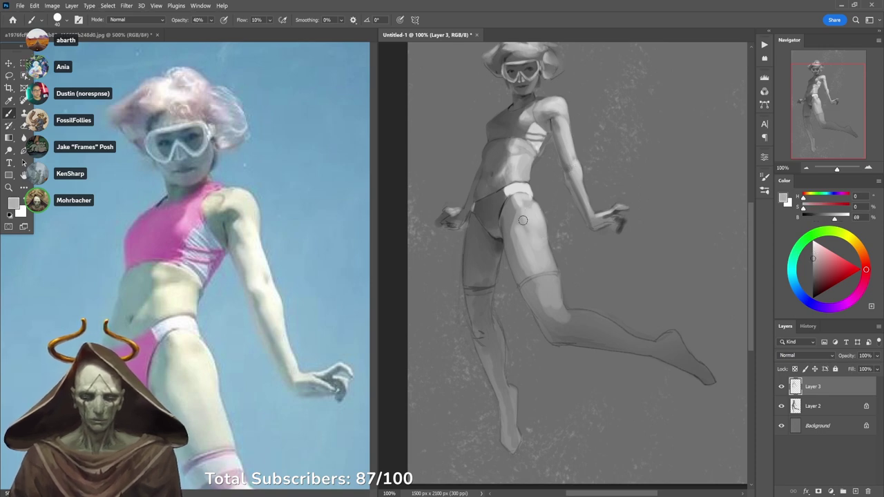
pyautogui.keyDown('alt'); pyautogui.click(519, 235); pyautogui.keyUp('alt')
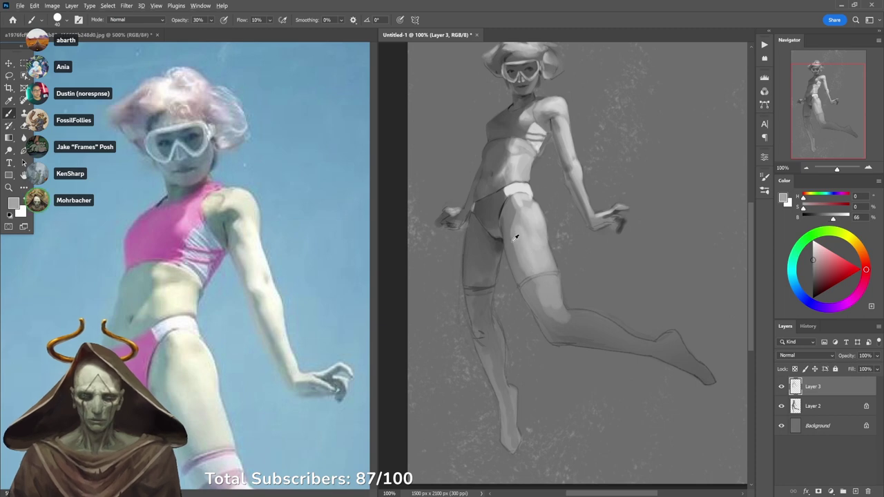
pyautogui.keyDown('alt'); pyautogui.click(511, 229); pyautogui.keyUp('alt')
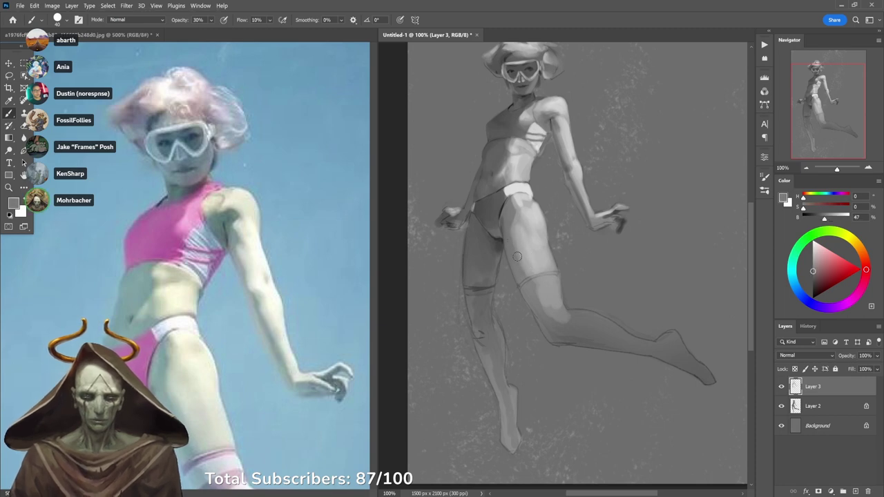
pyautogui.keyDown('alt'); pyautogui.click(519, 242); pyautogui.keyUp('alt')
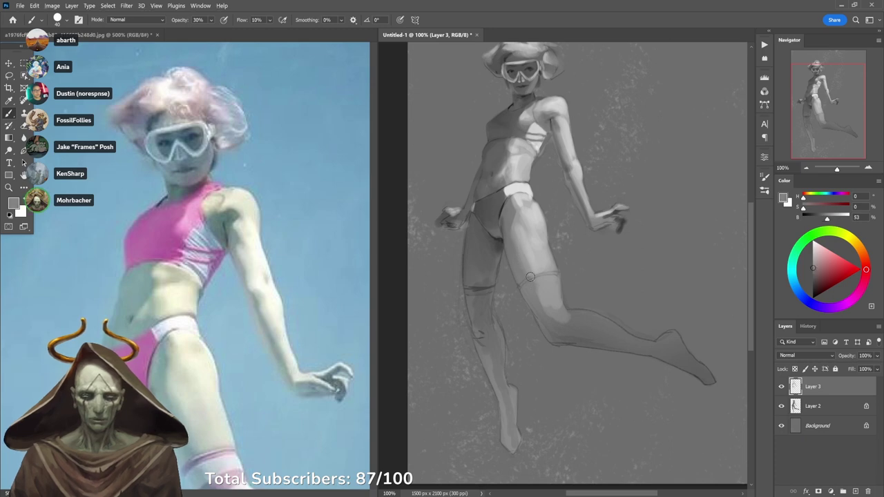
# Smooth the upper lit thigh just below the waistband with sampled greys, lowering the opacity from 50% to 30%.
pyautogui.keyDown('alt'); pyautogui.click(512, 212); pyautogui.keyUp('alt')
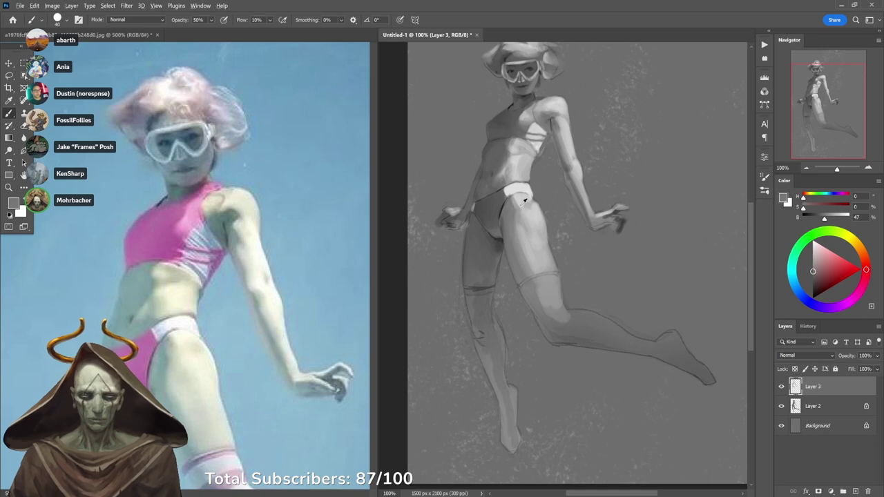
pyautogui.keyDown('alt'); pyautogui.click(516, 208); pyautogui.keyUp('alt')
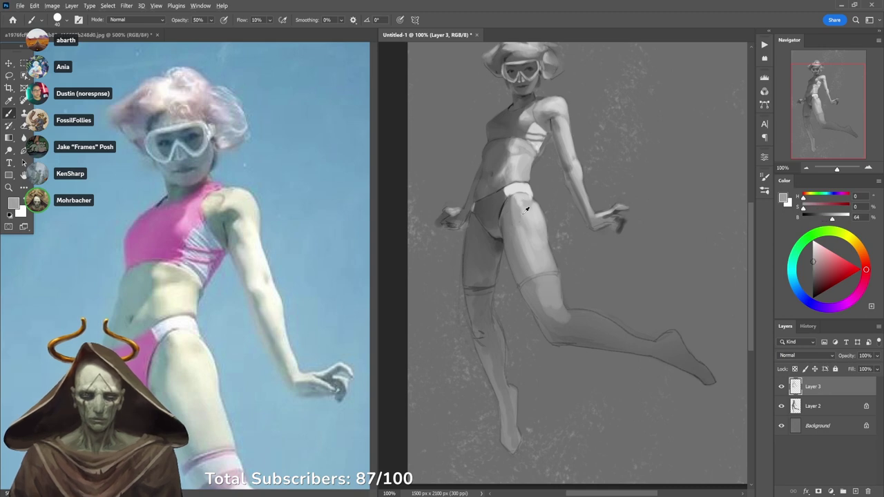
pyautogui.keyDown('alt'); pyautogui.click(512, 216); pyautogui.keyUp('alt')
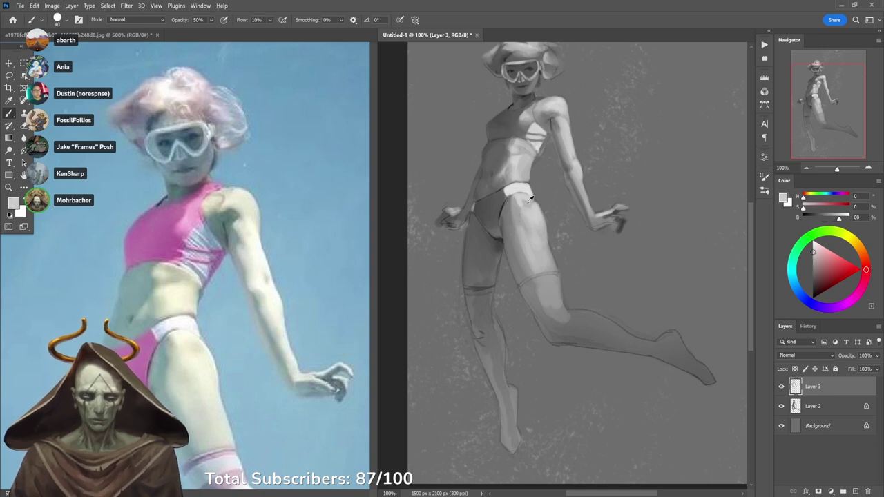
pyautogui.keyDown('alt'); pyautogui.click(529, 202); pyautogui.keyUp('alt')
pyautogui.press('3')
pyautogui.moveTo(516, 195); pyautogui.dragTo(524, 232)
pyautogui.keyDown('alt'); pyautogui.click(525, 196); pyautogui.keyUp('alt')
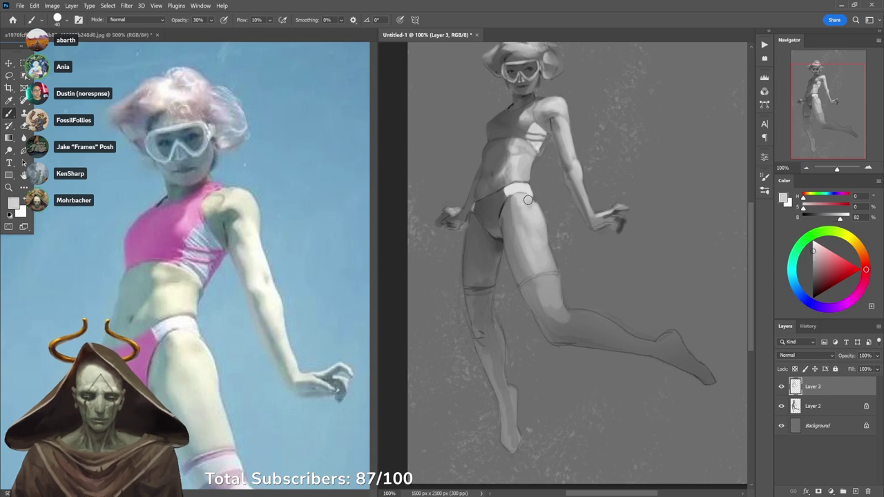
# Refine the outer hip edge below the white waistband at 30% opacity with greys sampled from the thigh, background and waistband.
pyautogui.keyDown('alt'); pyautogui.click(536, 207); pyautogui.keyUp('alt')
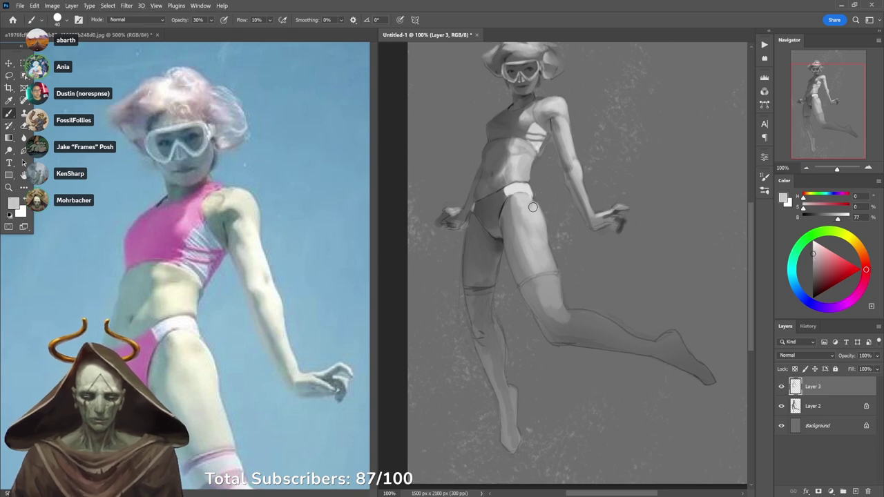
pyautogui.keyDown('alt'); pyautogui.click(540, 210); pyautogui.keyUp('alt')
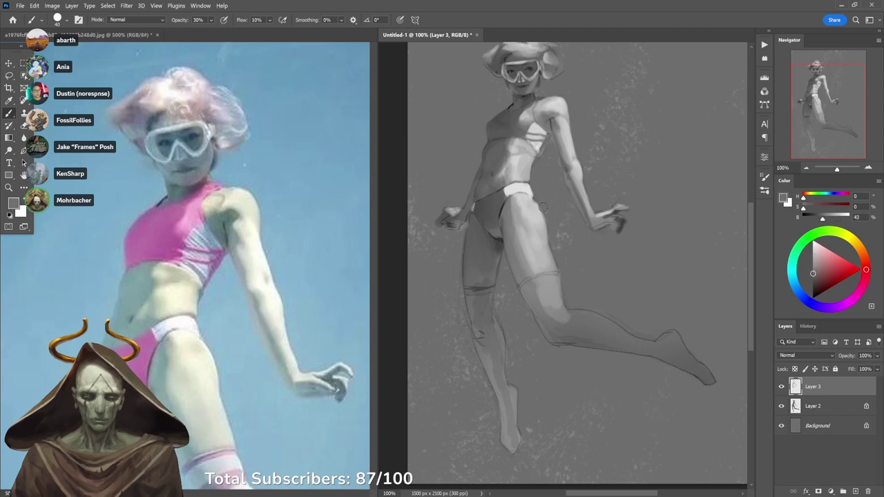
pyautogui.keyDown('alt'); pyautogui.click(531, 195); pyautogui.keyUp('alt')
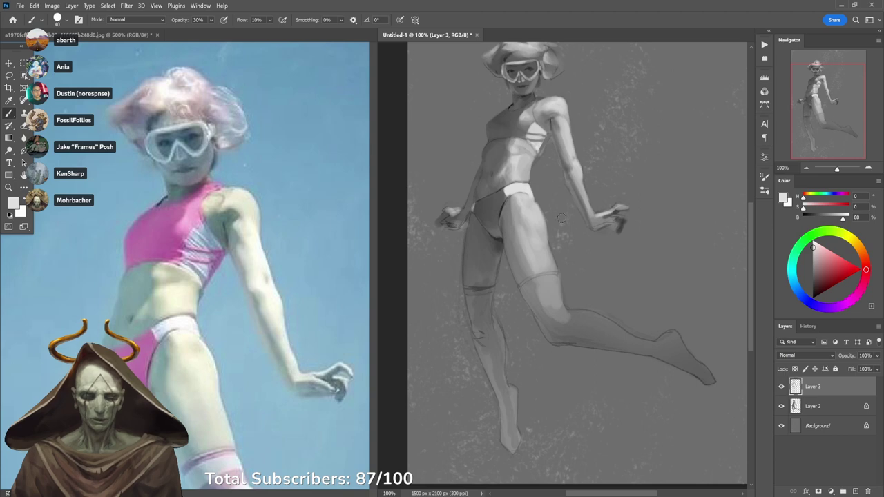
# Brighten the hand and forearm of the lit arm with light greys sampled from them at 80% opacity.
pyautogui.hotkey('ctrl', '-')
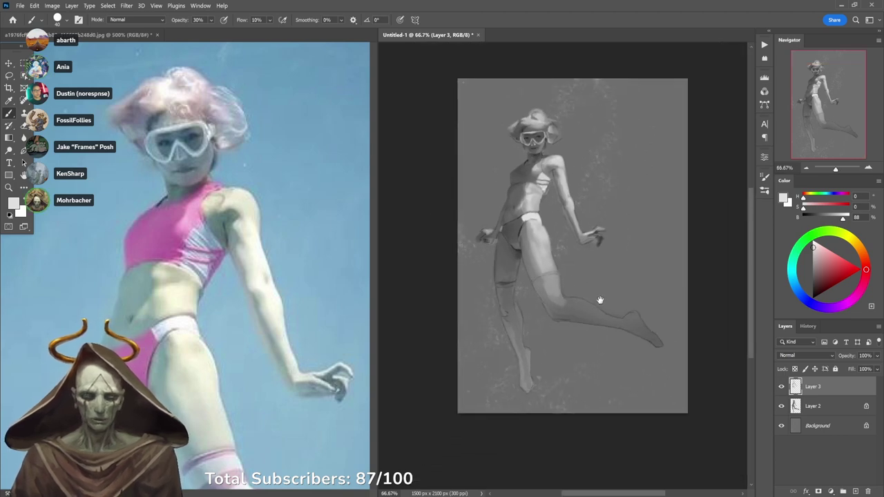
pyautogui.click(296, 332)
pyautogui.moveTo(297, 332); pyautogui.dragTo(267, 216)
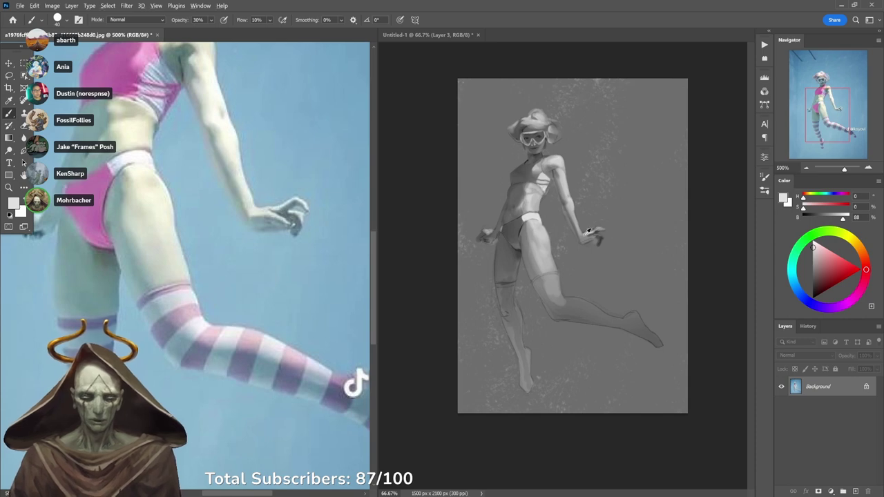
pyautogui.keyDown('alt'); pyautogui.click(591, 229); pyautogui.keyUp('alt')
pyautogui.click(594, 239)
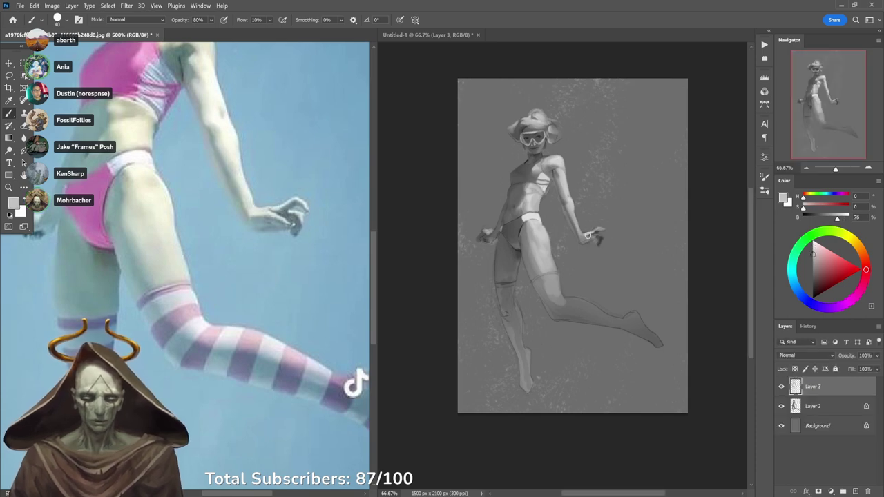
pyautogui.press('8')
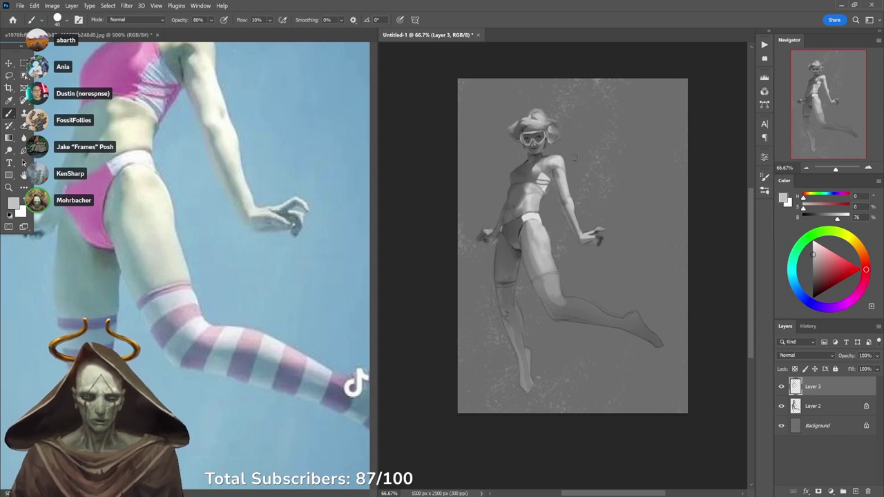
pyautogui.keyDown('alt'); pyautogui.click(575, 206); pyautogui.keyUp('alt')
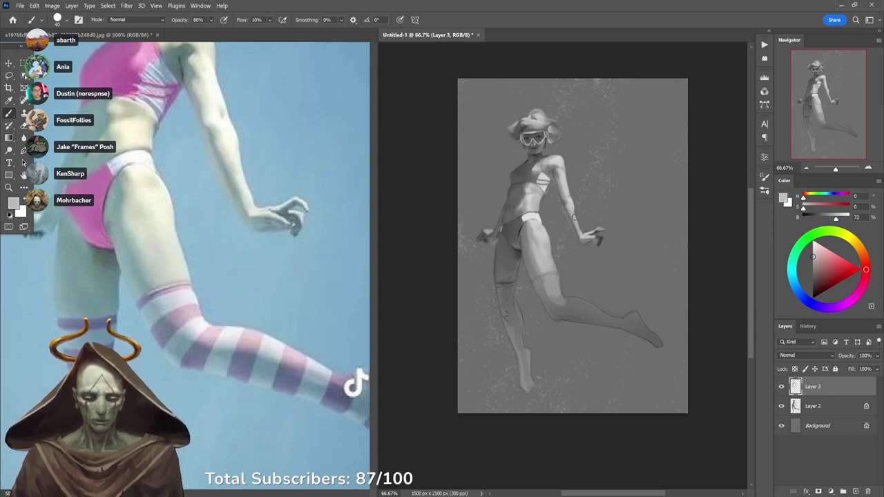
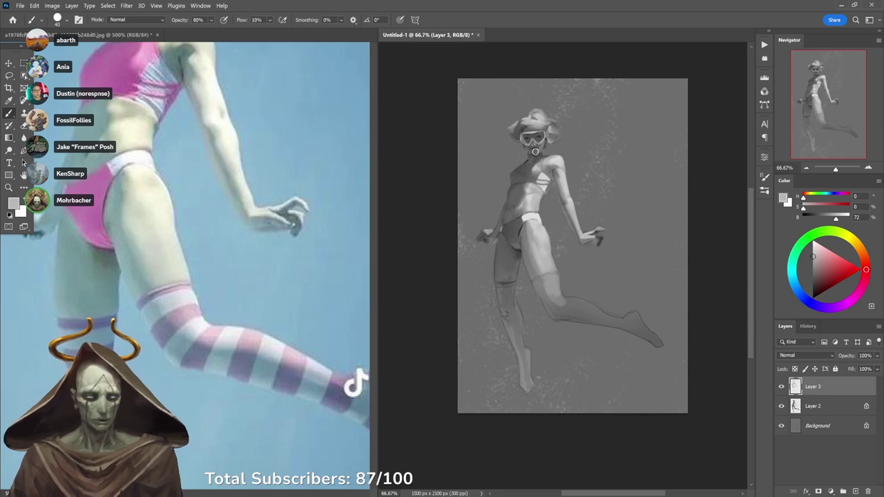
# Compare the whole figure with the reference photo at 400% zoom, toggling Layer 3 off and on to check the painting.
pyautogui.click(319, 298)
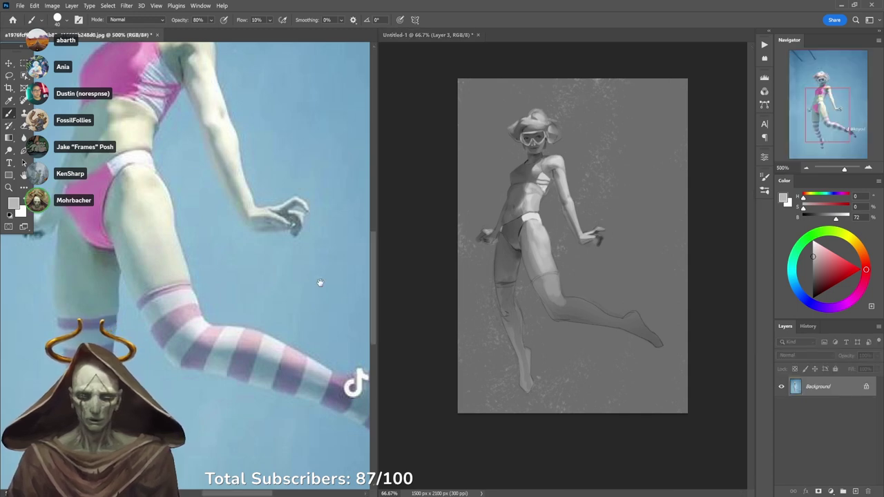
pyautogui.moveTo(260, 218); pyautogui.dragTo(322, 288)
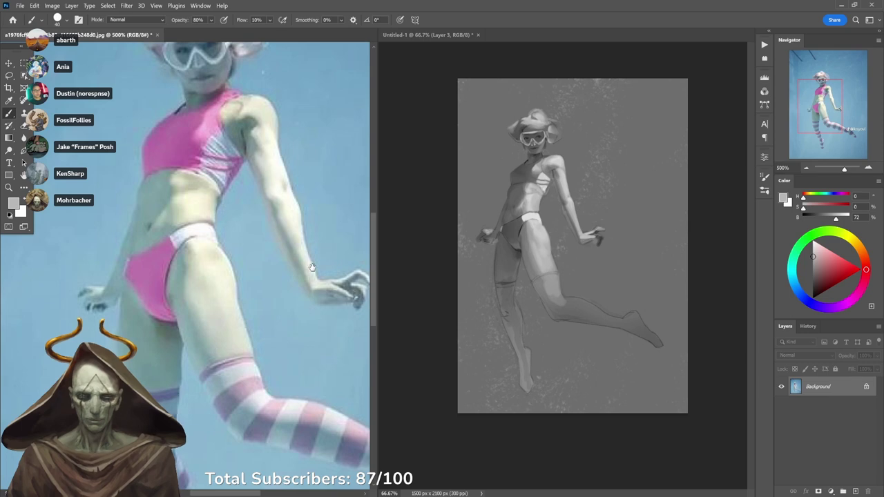
pyautogui.moveTo(308, 235); pyautogui.dragTo(327, 308)
pyautogui.keyDown('alt'); pyautogui.click(336, 299); pyautogui.keyUp('alt')
pyautogui.keyDown('alt'); pyautogui.click(336, 298); pyautogui.keyUp('alt')
pyautogui.click(572, 226)
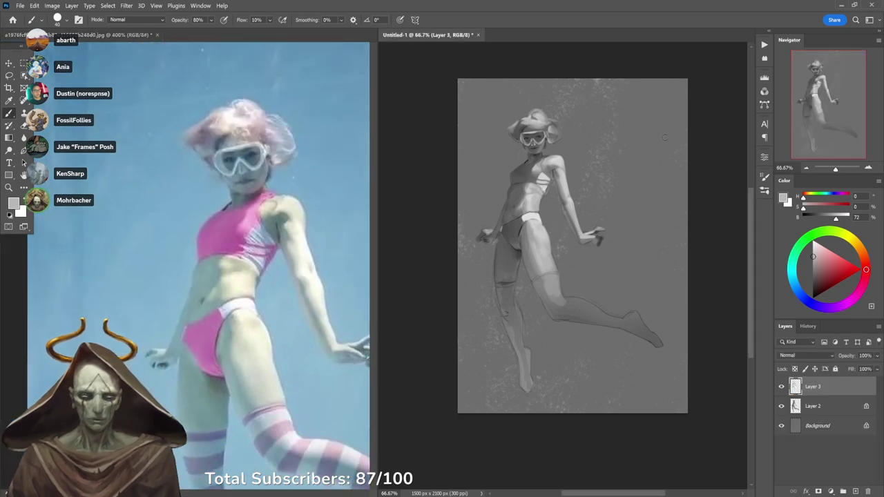
pyautogui.click(782, 387)
pyautogui.click(782, 388)
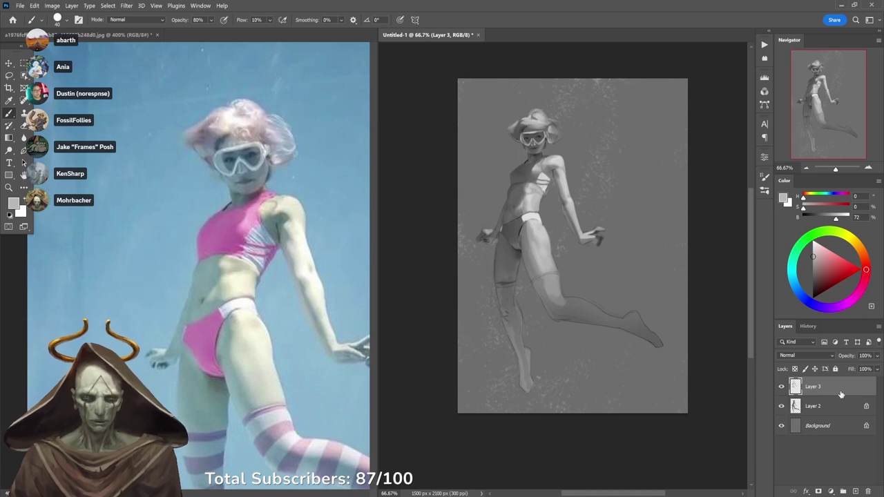
# Darken the lower legs and feet inside the Layer 2 silhouette with a 500 px black brush at 10% opacity, clearing the selection when done.
pyautogui.moveTo(258, 383); pyautogui.dragTo(141, 190)
pyautogui.click(665, 358)
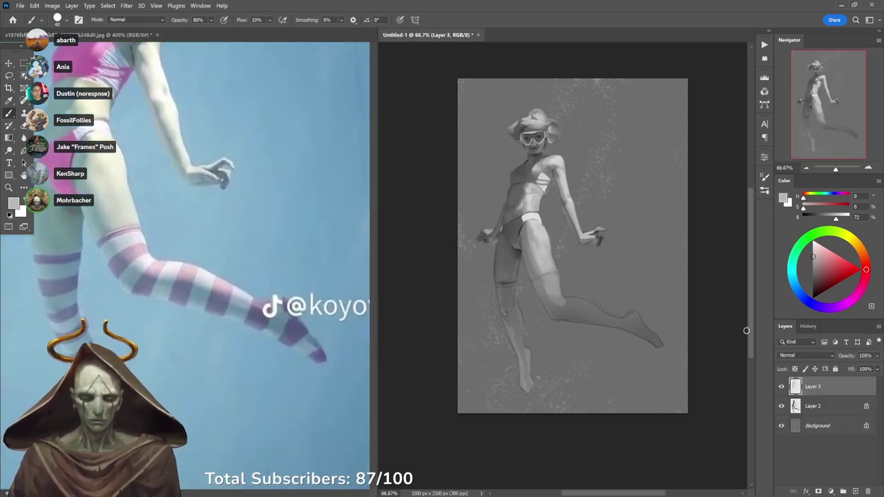
pyautogui.keyDown('ctrl'); pyautogui.click(797, 408); pyautogui.keyUp('ctrl')
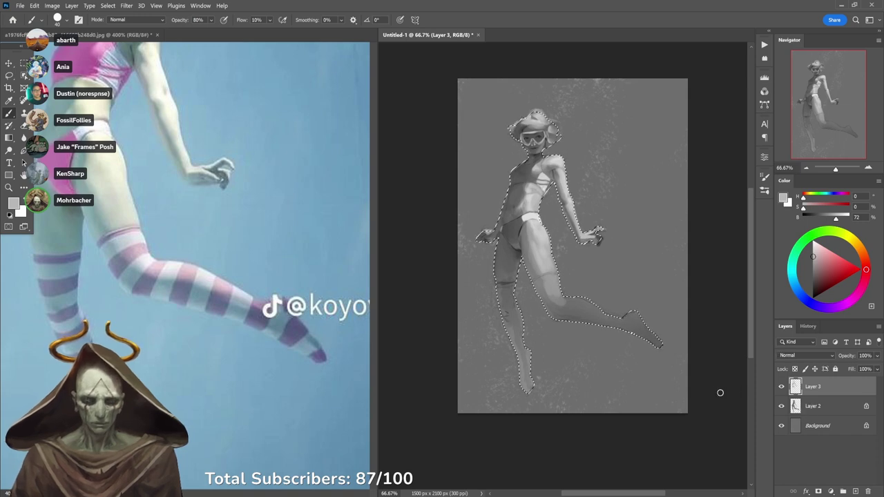
pyautogui.press(']')
pyautogui.press(']')
pyautogui.press(']')
pyautogui.press(']')
pyautogui.press(']')
pyautogui.press(']')
pyautogui.press(']')
pyautogui.press(']')
pyautogui.press(']')
pyautogui.press(']')
pyautogui.press(']')
pyautogui.press(']')
pyautogui.press(']')
pyautogui.press(']')
pyautogui.press('1')
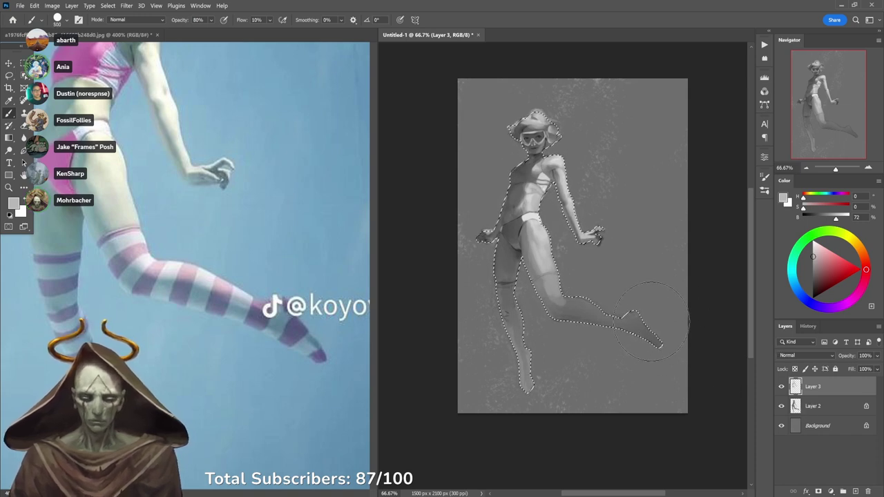
pyautogui.press('d')
pyautogui.moveTo(655, 338)
pyautogui.mouseDown()
pyautogui.moveTo(608, 309)
pyautogui.moveTo(671, 332)
pyautogui.moveTo(678, 344)
pyautogui.mouseUp()
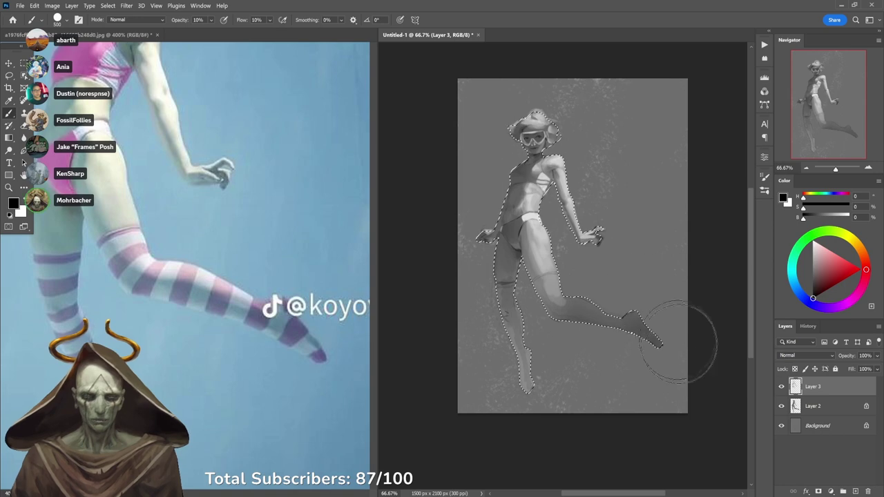
pyautogui.hotkey('ctrl', 'd')
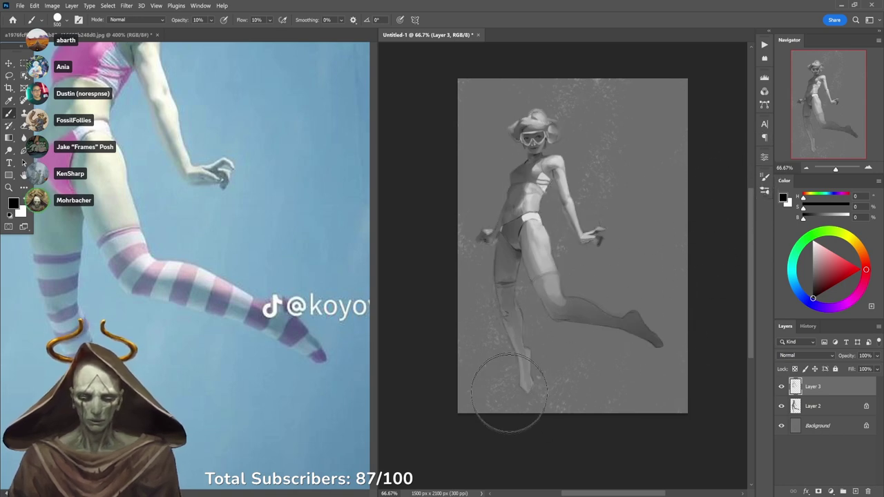
pyautogui.keyDown('ctrl'); pyautogui.click(796, 406); pyautogui.keyUp('ctrl')
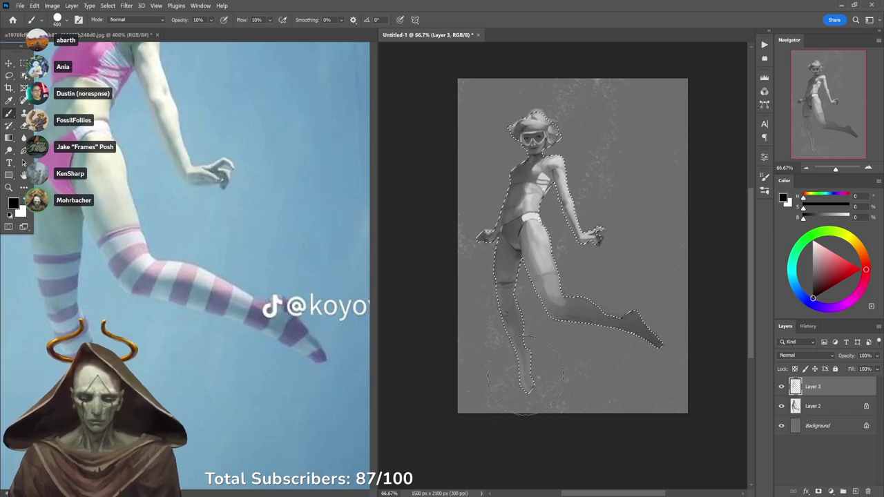
pyautogui.hotkey('ctrl', 'd')
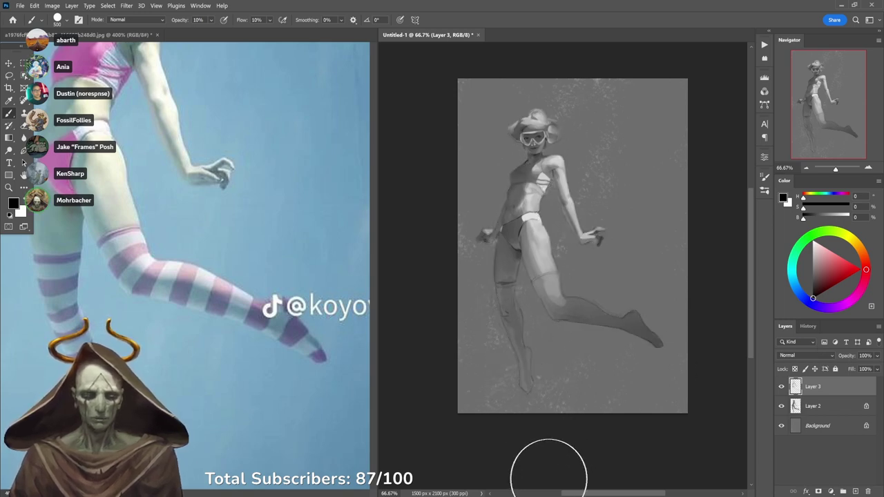
# Lighten the inner edge of the hanging lower leg inside the Layer 2 silhouette with a 125 px white brush at 20% opacity, then deselect.
pyautogui.moveTo(333, 308); pyautogui.dragTo(402, 420)
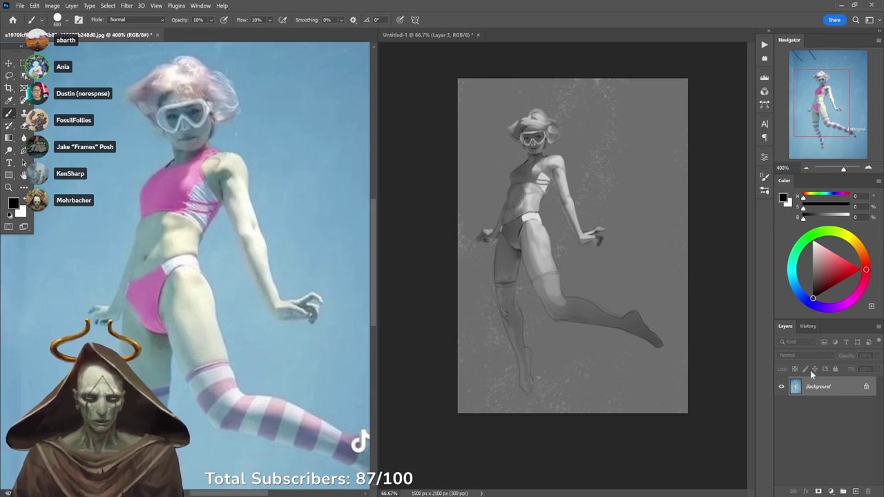
pyautogui.click(716, 351)
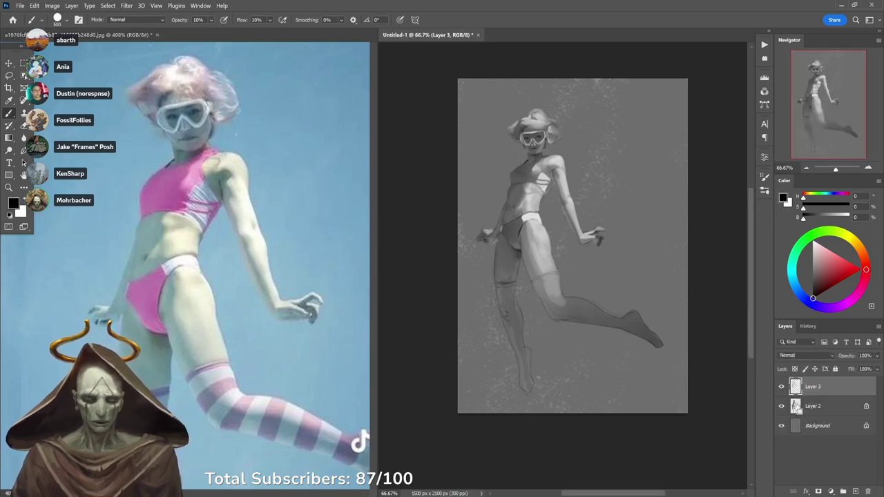
pyautogui.keyDown('ctrl'); pyautogui.click(796, 407); pyautogui.keyUp('ctrl')
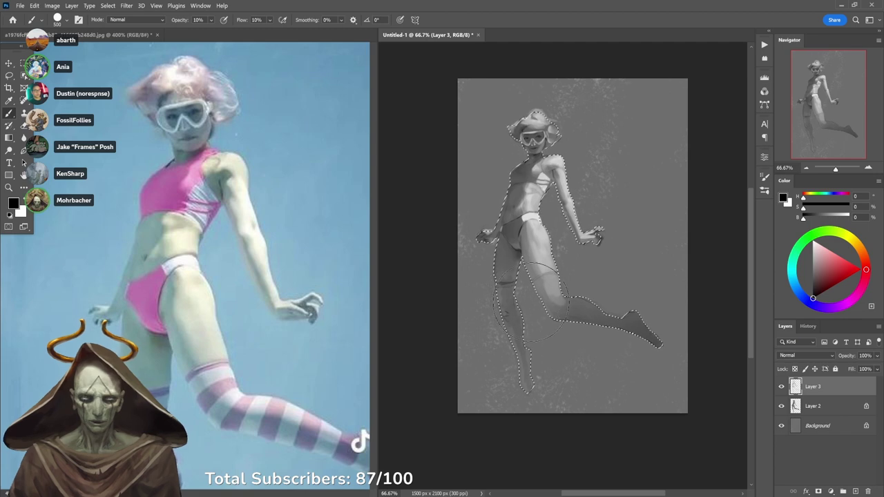
pyautogui.press('x')
pyautogui.press('[')
pyautogui.press('[')
pyautogui.press('[')
pyautogui.press('[')
pyautogui.press('[')
pyautogui.press('[')
pyautogui.press('[')
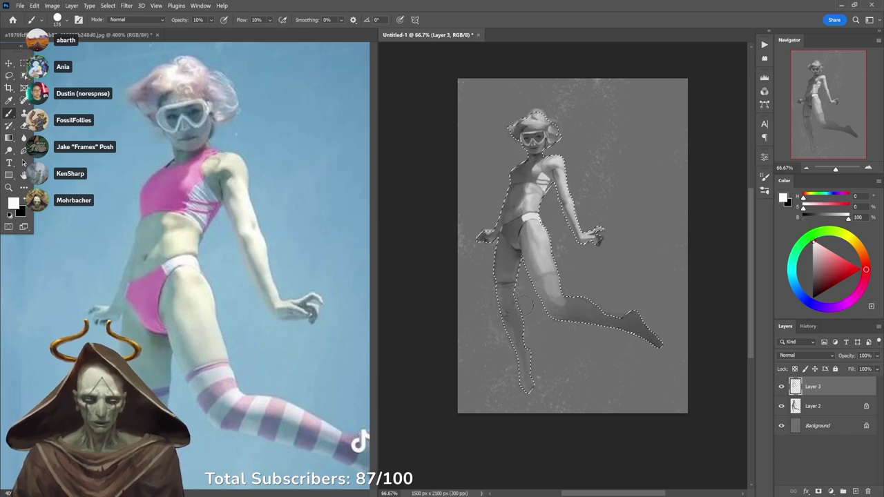
pyautogui.press('2')
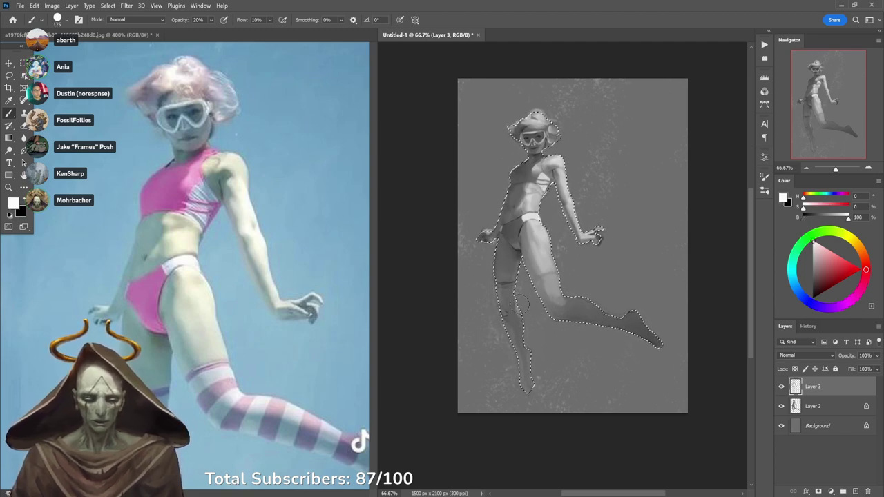
pyautogui.hotkey('ctrl', 'd')
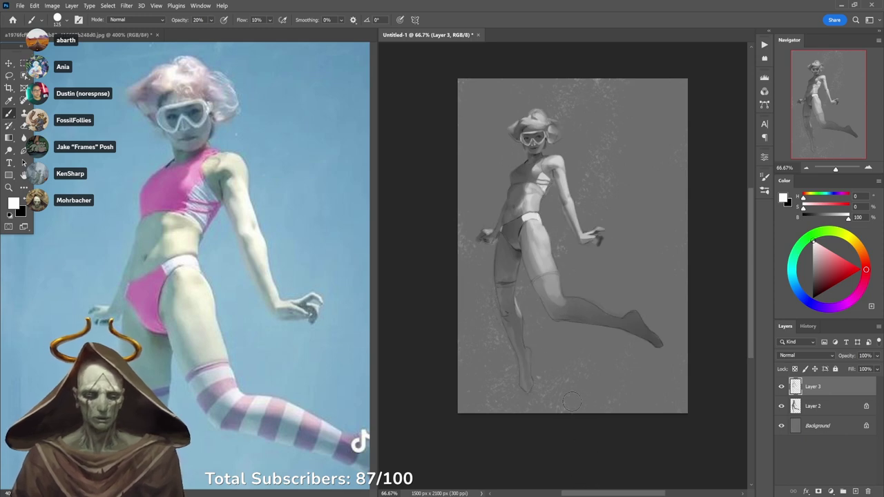
# Softly lighten the hanging leg and the raised calf inside the Layer 2 silhouette with a 125 px white brush at 10% opacity, then deselect.
pyautogui.moveTo(316, 357); pyautogui.dragTo(320, 293)
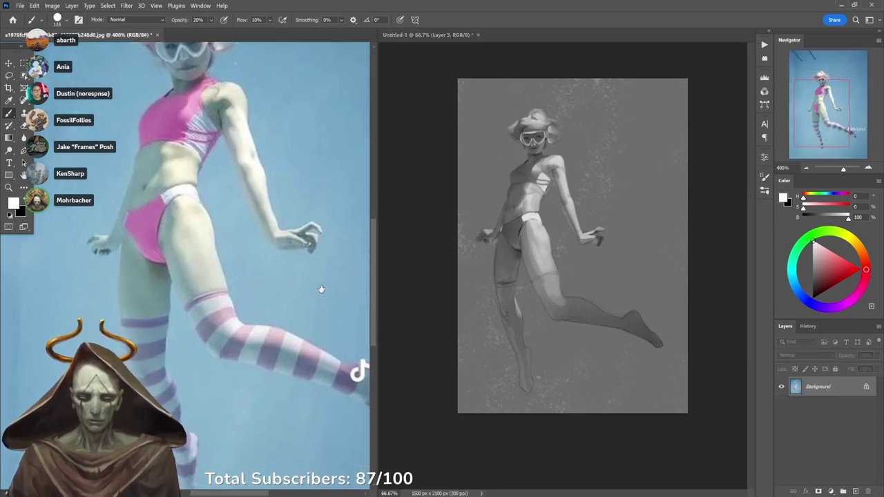
pyautogui.hotkey('ctrl', 'Tab')
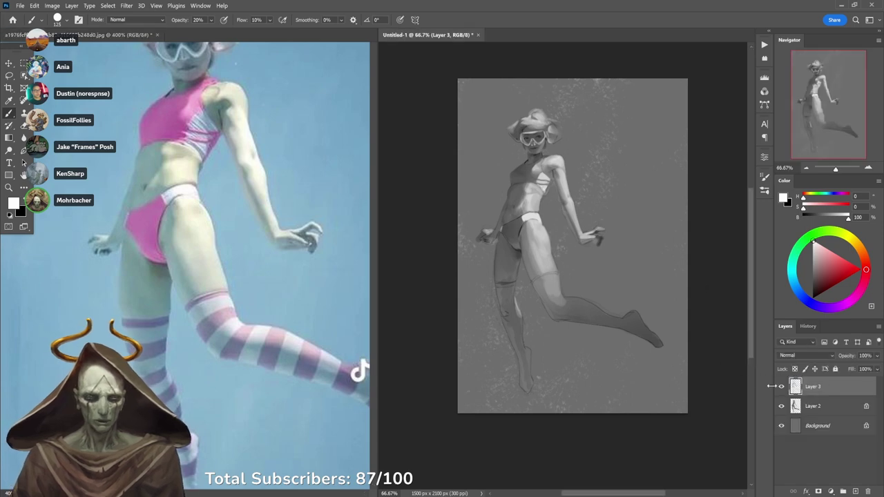
pyautogui.moveTo(504, 309); pyautogui.dragTo(510, 338)
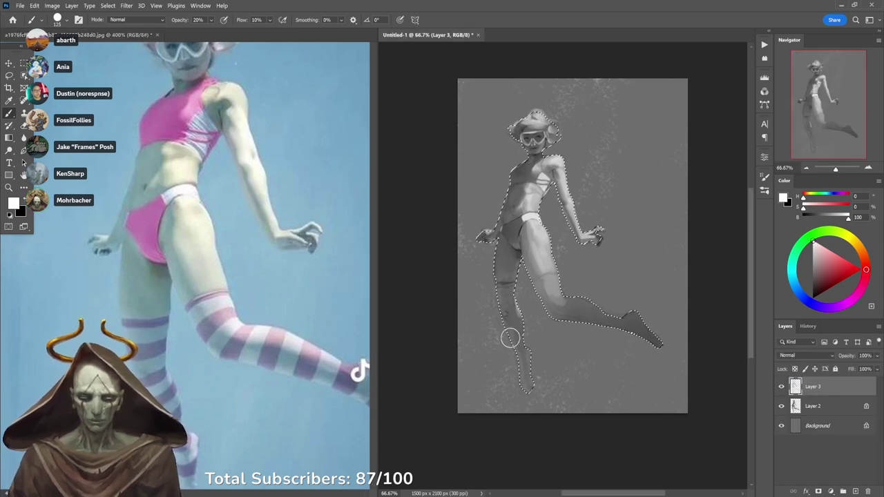
pyautogui.press('1')
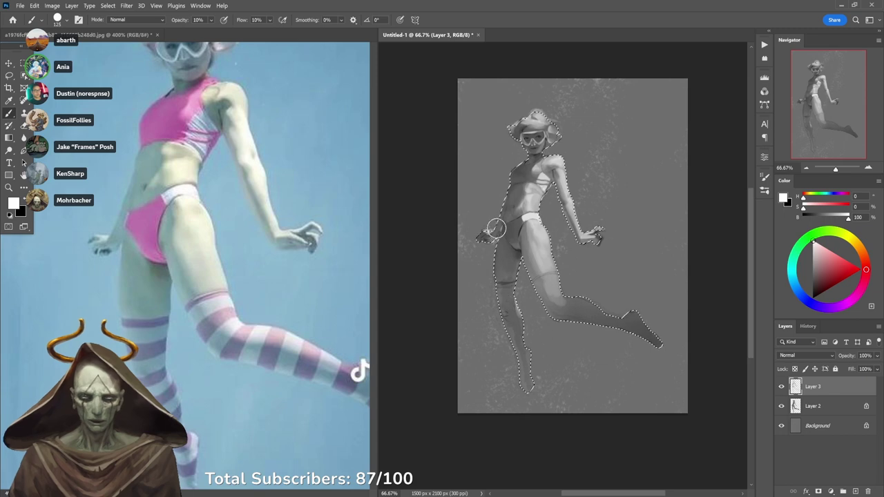
pyautogui.moveTo(496, 230)
pyautogui.mouseDown()
pyautogui.moveTo(502, 333)
pyautogui.moveTo(511, 357)
pyautogui.moveTo(499, 312)
pyautogui.moveTo(508, 347)
pyautogui.mouseUp()
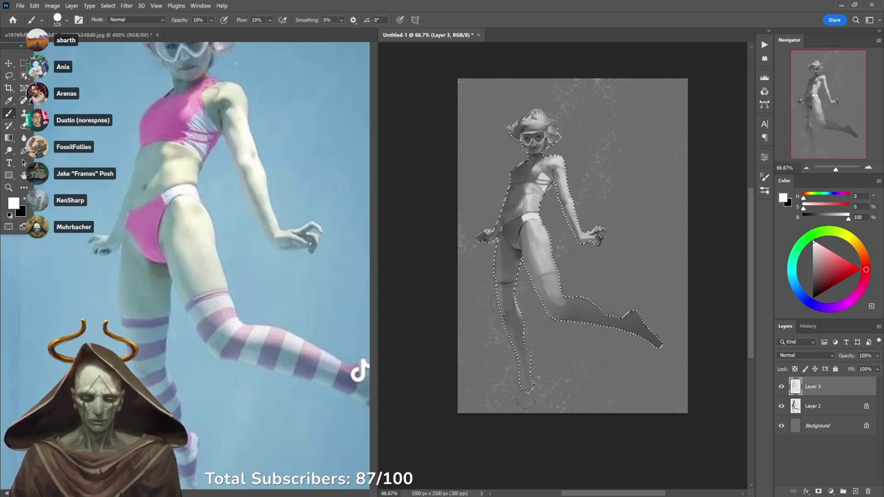
pyautogui.moveTo(497, 301); pyautogui.dragTo(510, 350)
pyautogui.moveTo(587, 300); pyautogui.dragTo(568, 300)
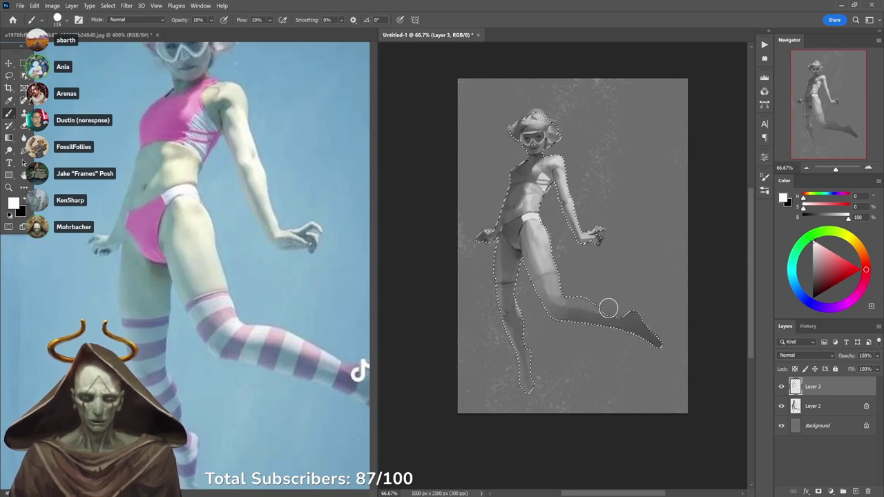
pyautogui.moveTo(359, 337); pyautogui.dragTo(297, 329)
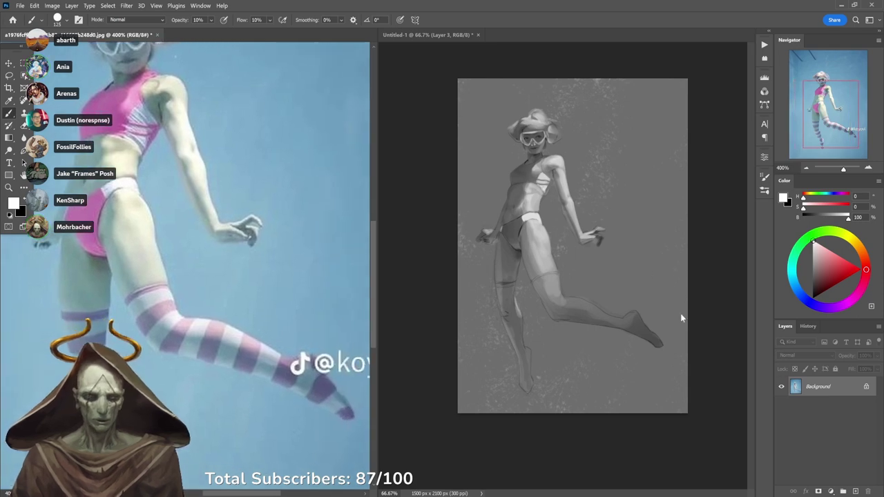
pyautogui.click(704, 269)
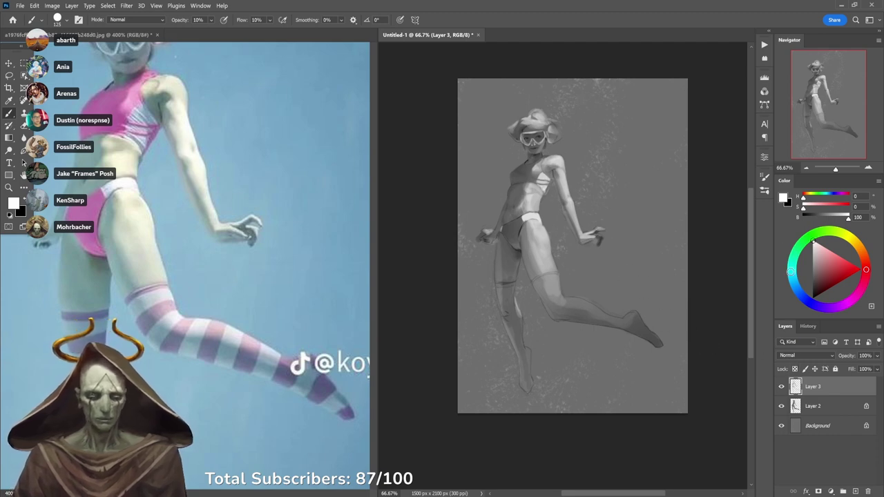
# Add a new layer directly above the Background and set up a 250 px textured brush with black as the painting colour.
pyautogui.click(825, 427)
pyautogui.click(856, 491)
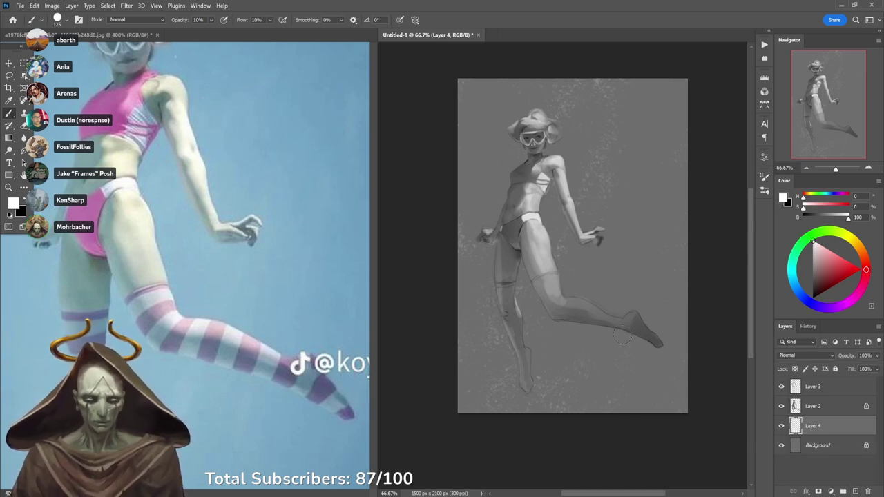
pyautogui.press('l')
pyautogui.press('b')
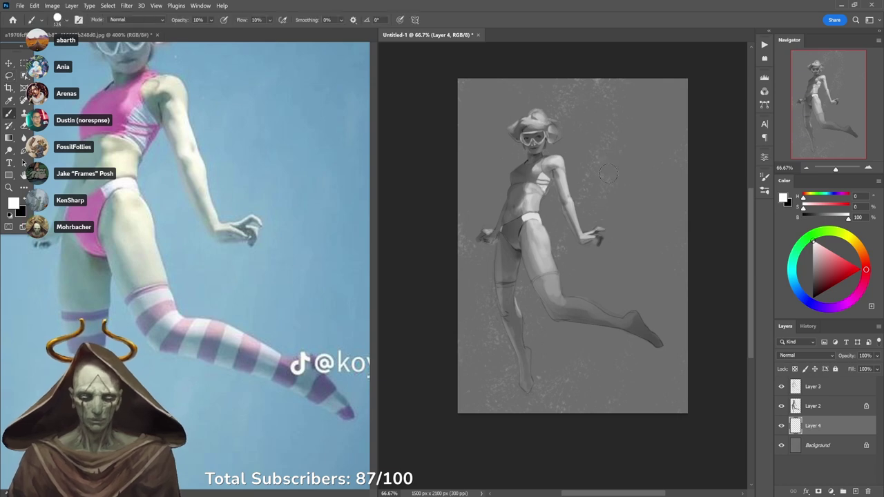
pyautogui.rightClick(597, 217)
pyautogui.click(637, 300)
pyautogui.click(698, 161)
pyautogui.press('x')
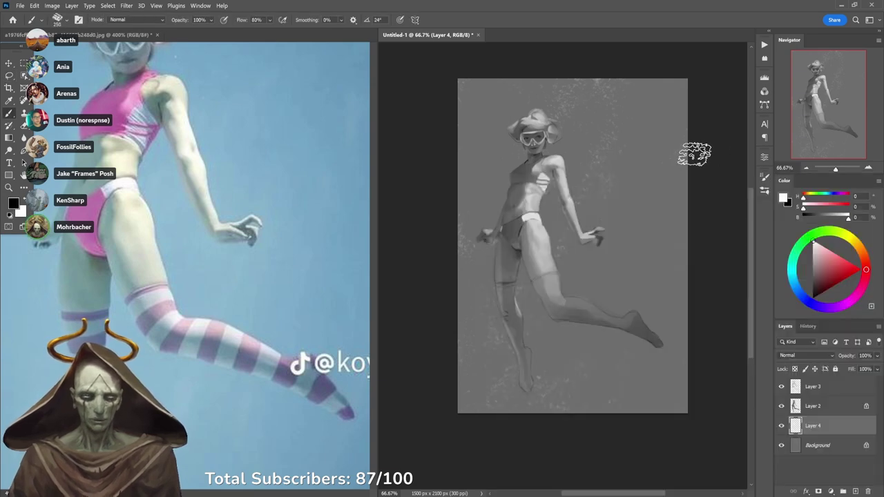
pyautogui.moveTo(676, 119)
pyautogui.mouseDown()
pyautogui.moveTo(665, 201)
pyautogui.moveTo(662, 165)
pyautogui.mouseUp()
pyautogui.keyDown('alt'); pyautogui.click(305, 318); pyautogui.keyUp('alt')
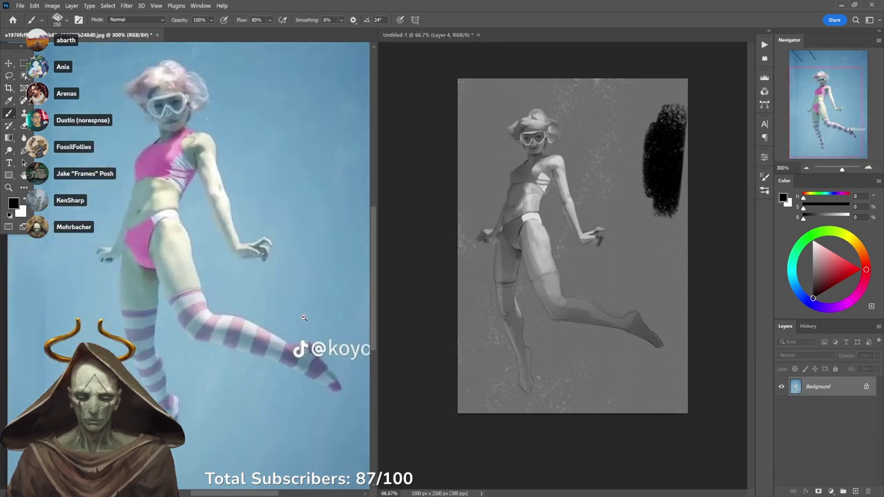
pyautogui.keyDown('alt'); pyautogui.click(304, 319); pyautogui.keyUp('alt')
pyautogui.hotkey('ctrl', 'Tab')
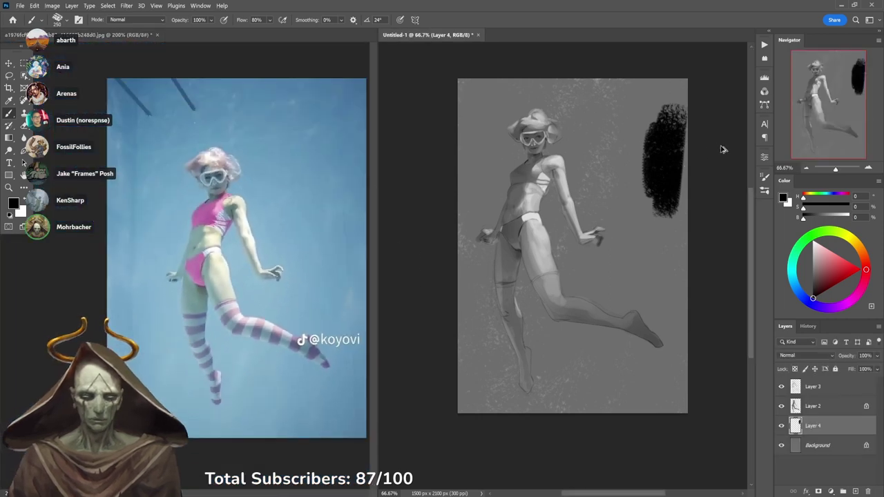
pyautogui.hotkey('ctrl', 'z')
# Darken the upper corners and sides of the background with black at 20% opacity, blending with greys sampled from the canvas at 50%.
pyautogui.press('2')
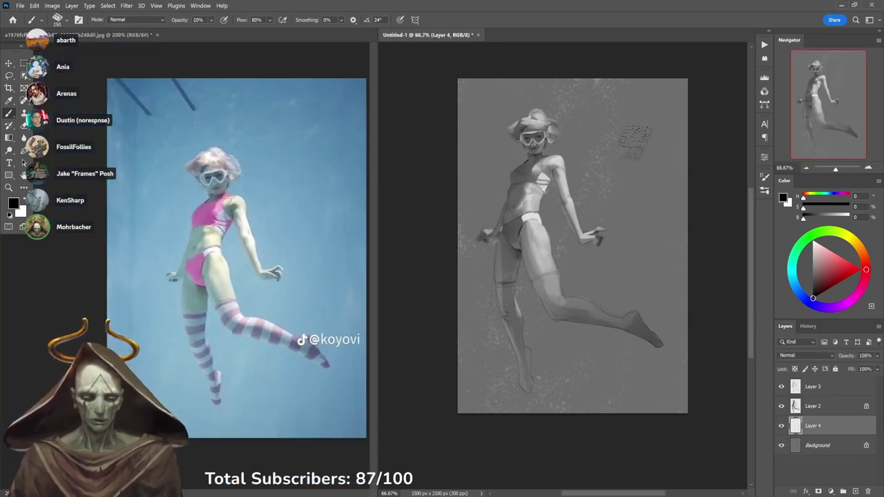
pyautogui.moveTo(643, 131)
pyautogui.mouseDown()
pyautogui.moveTo(659, 147)
pyautogui.moveTo(695, 111)
pyautogui.moveTo(674, 182)
pyautogui.moveTo(646, 86)
pyautogui.moveTo(624, 90)
pyautogui.moveTo(603, 70)
pyautogui.moveTo(480, 62)
pyautogui.moveTo(484, 114)
pyautogui.moveTo(441, 127)
pyautogui.moveTo(447, 201)
pyautogui.mouseUp()
pyautogui.keyDown('alt'); pyautogui.click(622, 140); pyautogui.keyUp('alt')
pyautogui.moveTo(624, 154); pyautogui.dragTo(655, 163)
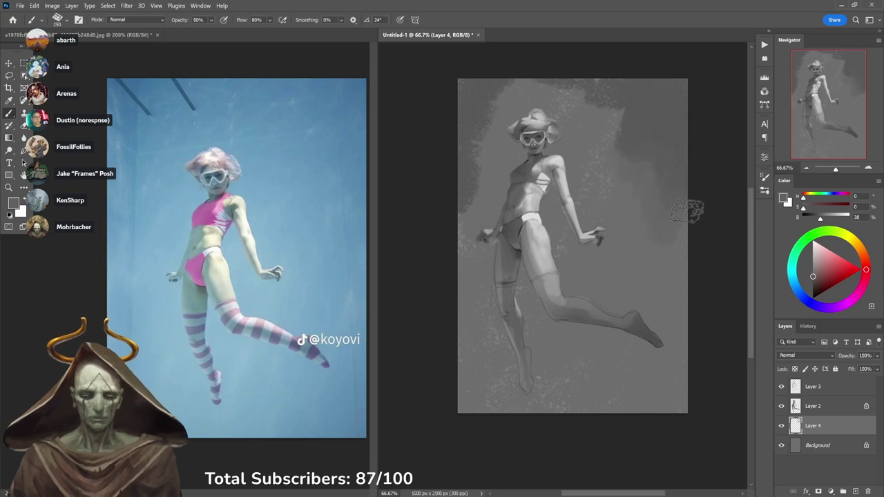
pyautogui.keyDown('alt'); pyautogui.click(644, 115); pyautogui.keyUp('alt')
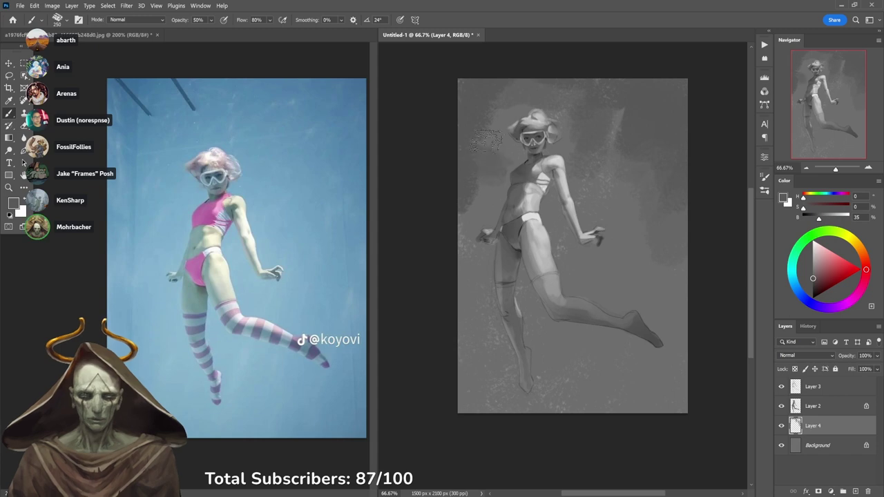
pyautogui.moveTo(490, 205)
pyautogui.mouseDown()
pyautogui.moveTo(453, 216)
pyautogui.moveTo(472, 245)
pyautogui.moveTo(457, 245)
pyautogui.moveTo(473, 283)
pyautogui.moveTo(474, 309)
pyautogui.moveTo(452, 339)
pyautogui.mouseUp()
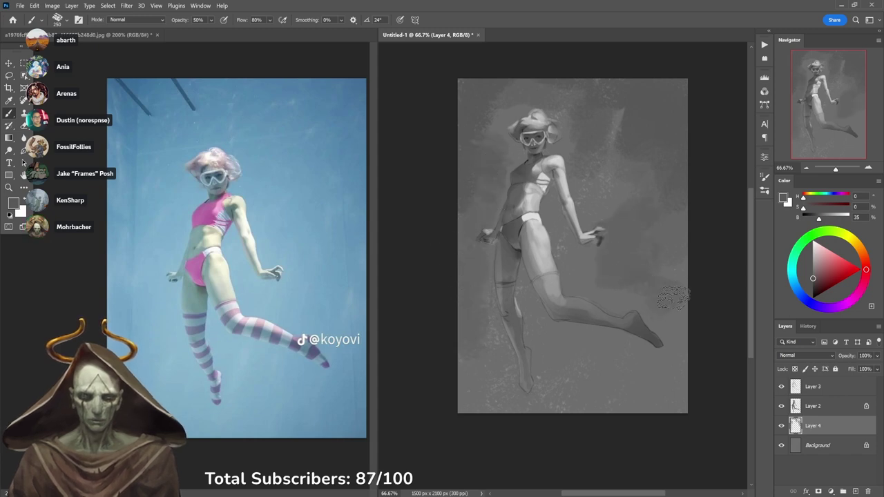
# Break up the upper background on both sides of the head with lighter and darker greys sampled from the canvas at 50% opacity.
pyautogui.keyDown('alt'); pyautogui.click(645, 261); pyautogui.keyUp('alt')
pyautogui.keyDown('alt'); pyautogui.click(636, 144); pyautogui.keyUp('alt')
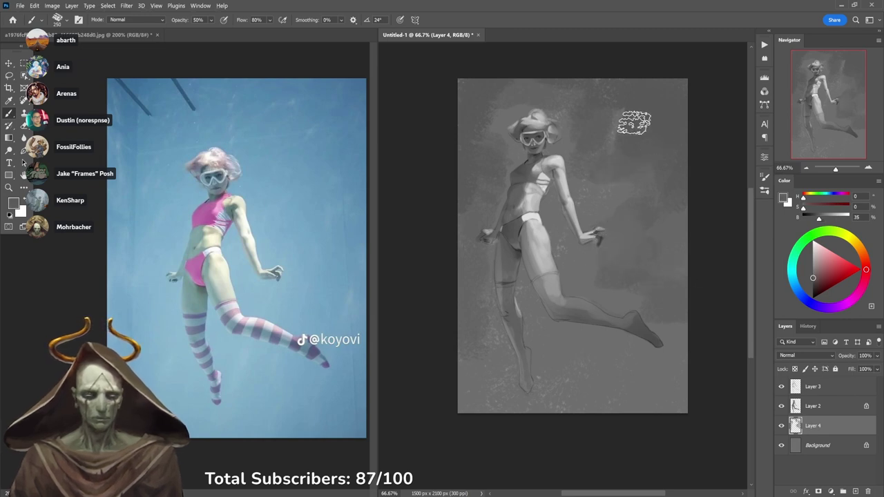
pyautogui.keyDown('alt'); pyautogui.click(603, 112); pyautogui.keyUp('alt')
pyautogui.moveTo(608, 122); pyautogui.dragTo(596, 139)
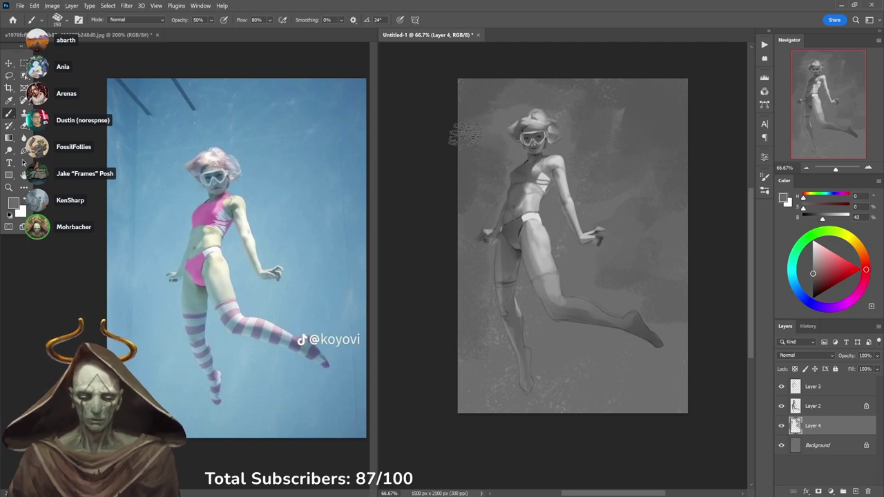
pyautogui.keyDown('alt'); pyautogui.click(499, 115); pyautogui.keyUp('alt')
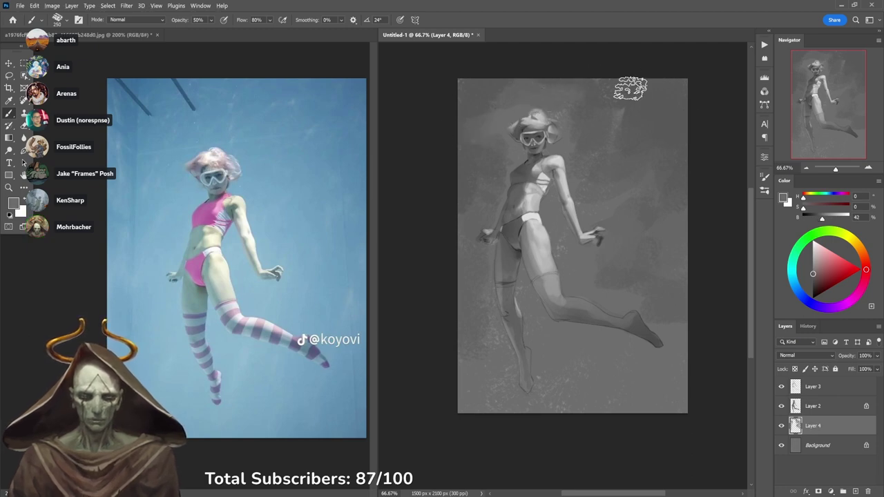
pyautogui.keyDown('alt'); pyautogui.click(664, 104); pyautogui.keyUp('alt')
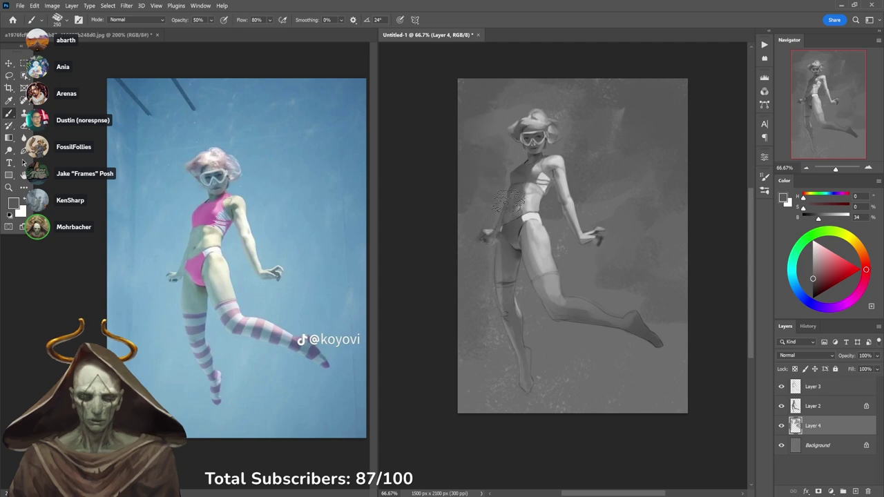
# Blend the background tones around the torso, shoulders and raised leg with greys sampled nearby at 50% opacity.
pyautogui.keyDown('alt'); pyautogui.click(556, 231); pyautogui.keyUp('alt')
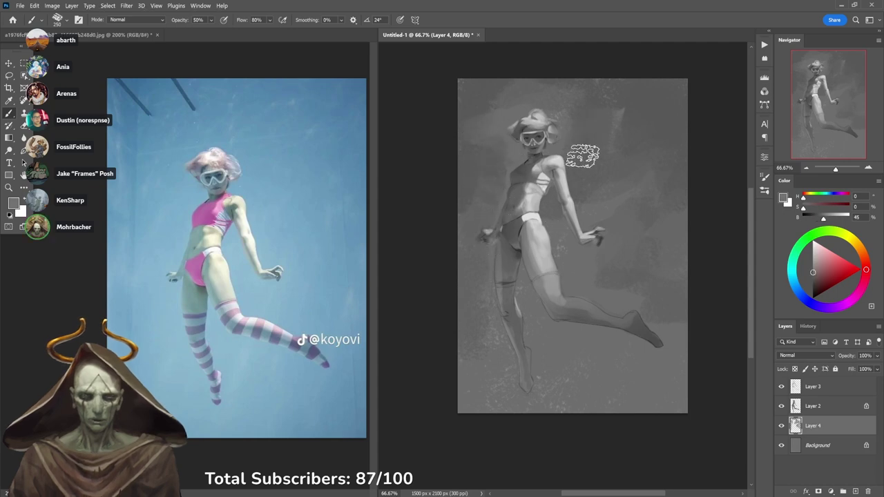
pyautogui.moveTo(499, 217); pyautogui.dragTo(631, 81)
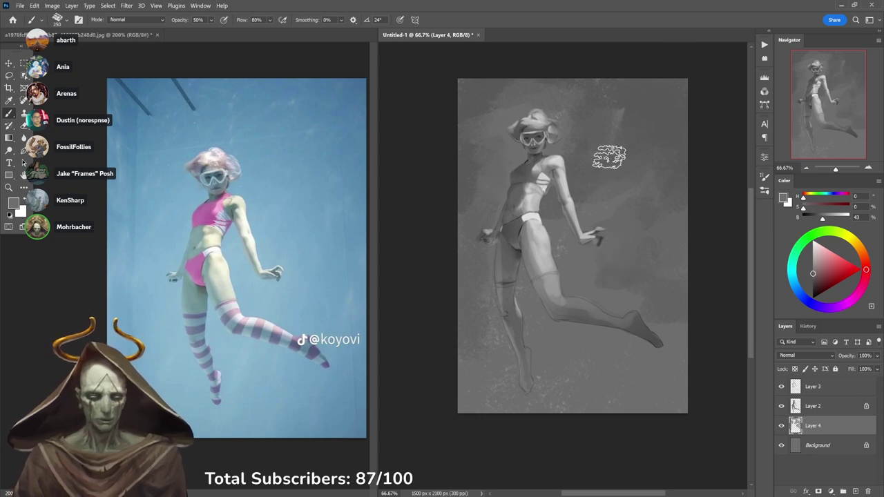
pyautogui.keyDown('alt'); pyautogui.click(554, 215); pyautogui.keyUp('alt')
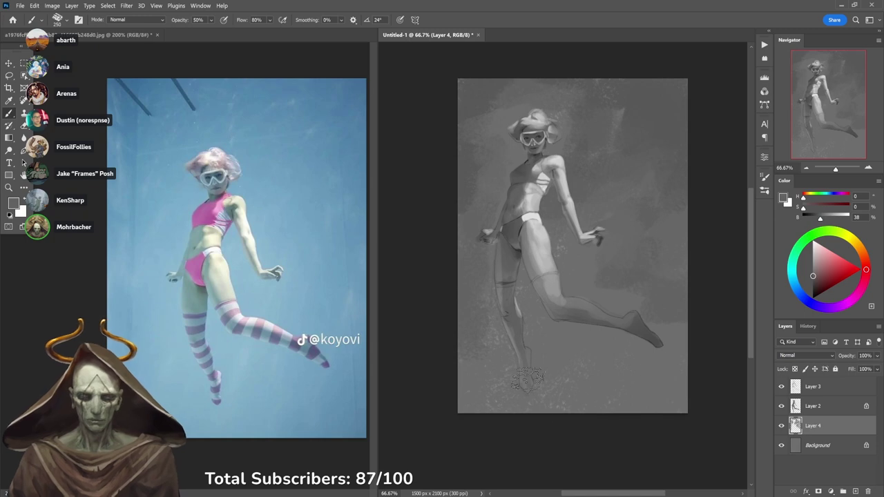
pyautogui.keyDown('alt'); pyautogui.click(476, 187); pyautogui.keyUp('alt')
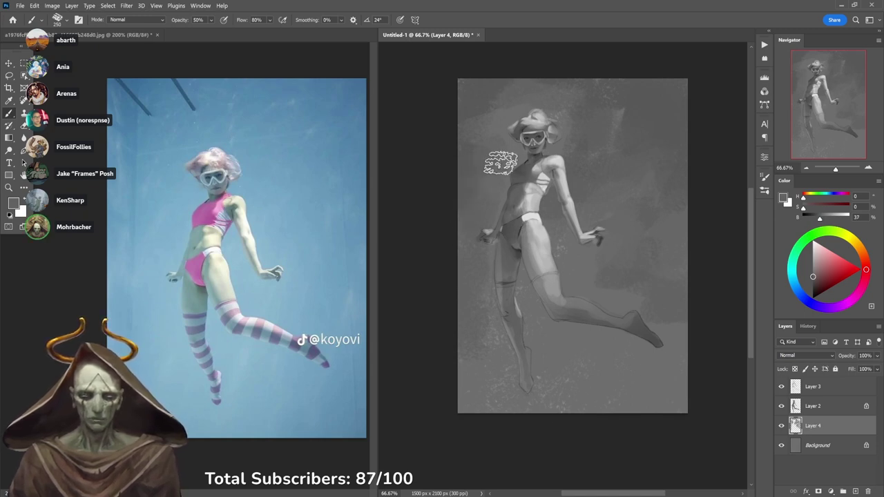
pyautogui.keyDown('alt'); pyautogui.click(622, 116); pyautogui.keyUp('alt')
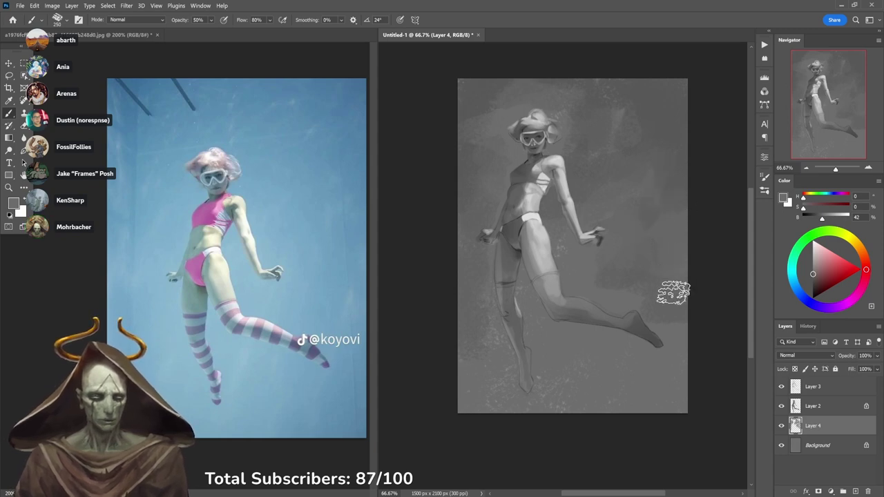
pyautogui.keyDown('alt'); pyautogui.click(625, 271); pyautogui.keyUp('alt')
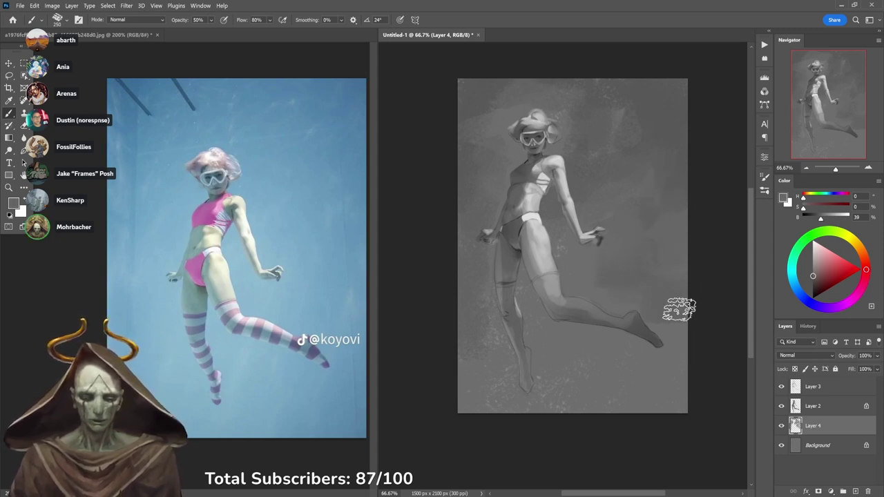
# Darken the background below the raised foot with black at 10% opacity, softening it with a mid grey sampled beside the hanging foot.
pyautogui.press('d')
pyautogui.press('1')
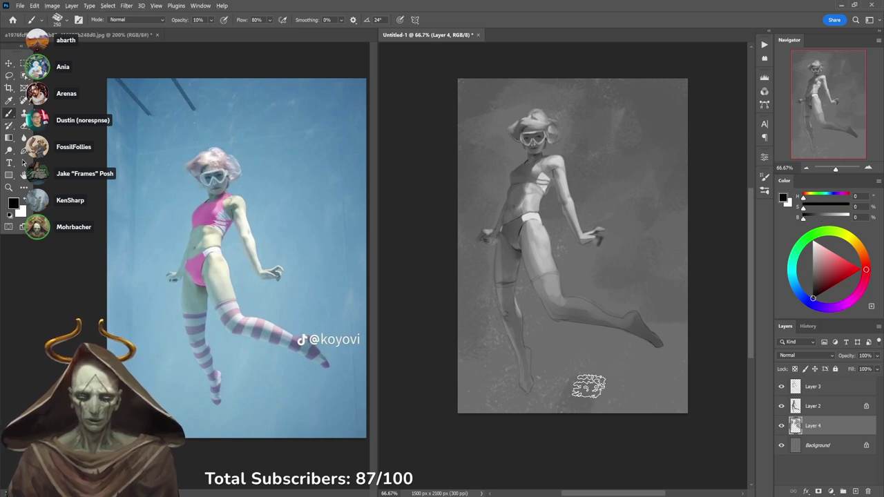
pyautogui.moveTo(660, 421); pyautogui.dragTo(736, 423)
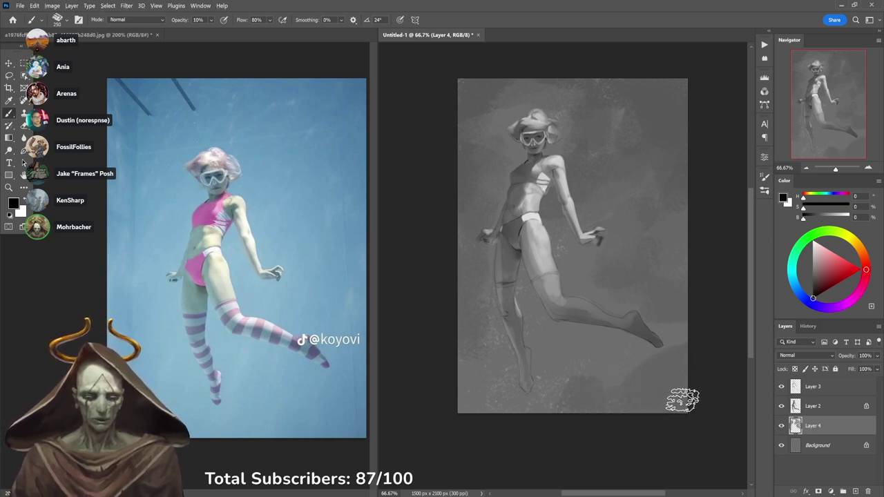
pyautogui.hotkey('ctrl', 'z')
pyautogui.moveTo(572, 382); pyautogui.dragTo(674, 382)
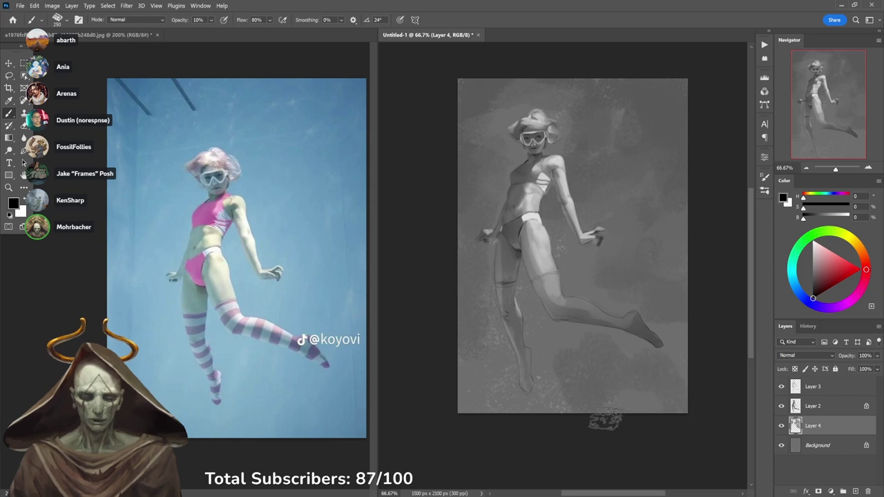
pyautogui.keyDown('alt'); pyautogui.click(556, 348); pyautogui.keyUp('alt')
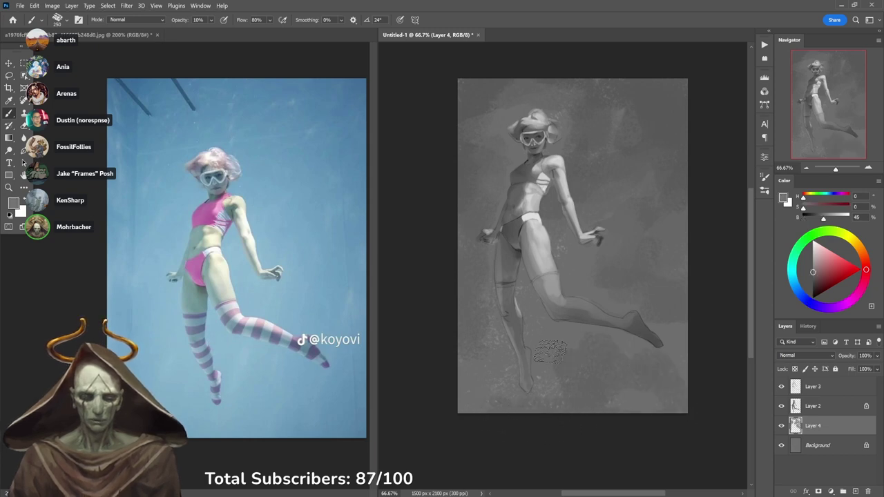
# Paint a dark patch in the canvas's lower-right corner with black at 50% opacity.
pyautogui.press('5')
pyautogui.press('d')
pyautogui.moveTo(614, 403); pyautogui.dragTo(705, 430)
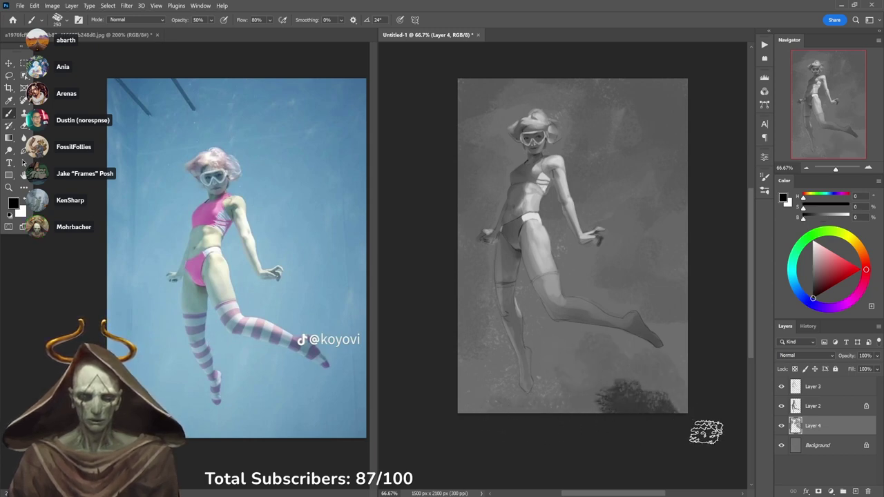
# Paint over the dark lower-right patch and blend the lower background with greys sampled from the canvas at 30% to 60% opacity.
pyautogui.keyDown('alt'); pyautogui.click(621, 389); pyautogui.keyUp('alt')
pyautogui.press('4')
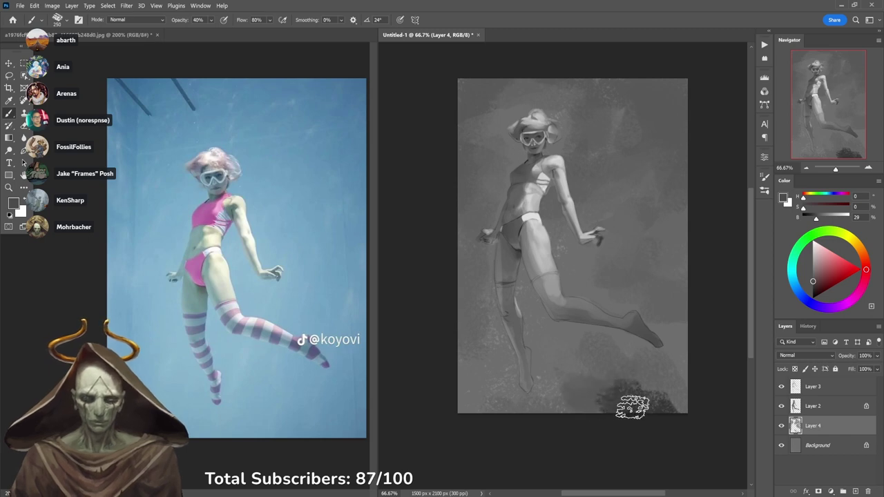
pyautogui.press('3')
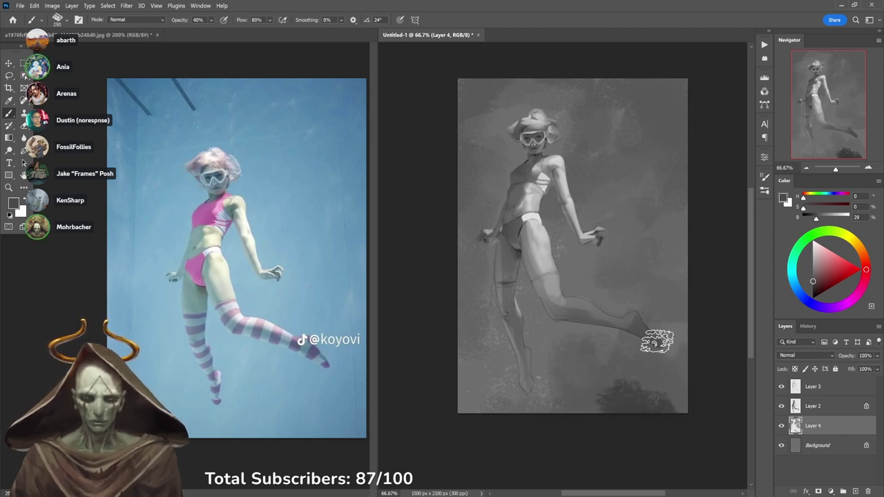
pyautogui.moveTo(598, 362)
pyautogui.mouseDown()
pyautogui.moveTo(678, 338)
pyautogui.moveTo(633, 384)
pyautogui.moveTo(594, 391)
pyautogui.moveTo(653, 368)
pyautogui.moveTo(671, 277)
pyautogui.moveTo(678, 298)
pyautogui.moveTo(623, 336)
pyautogui.moveTo(602, 336)
pyautogui.moveTo(579, 420)
pyautogui.moveTo(532, 389)
pyautogui.mouseUp()
pyautogui.keyDown('alt'); pyautogui.click(638, 398); pyautogui.keyUp('alt')
pyautogui.press('4')
pyautogui.press('6')
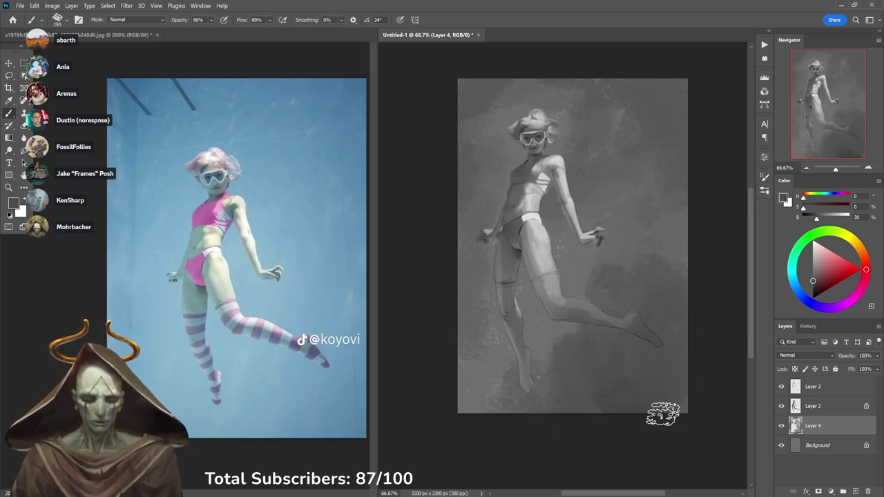
pyautogui.keyDown('alt'); pyautogui.click(573, 356); pyautogui.keyUp('alt')
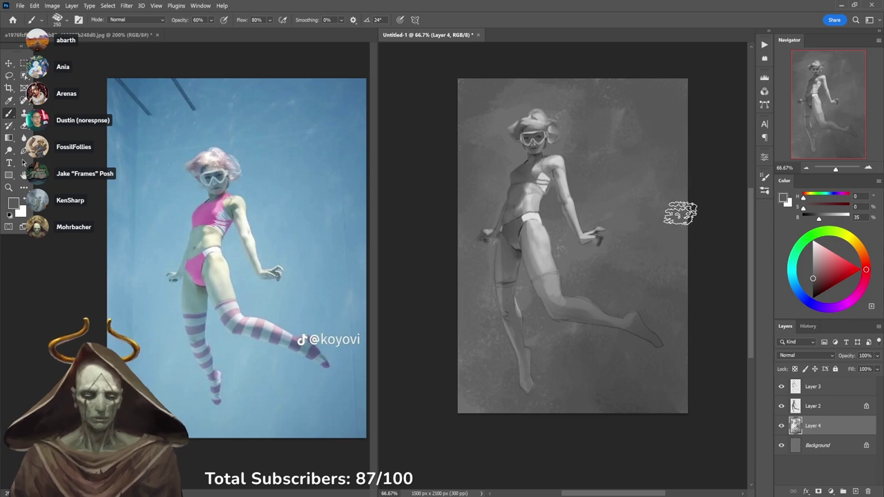
# Lighten the textured background beside the torso with white at 10% opacity.
pyautogui.press('d')
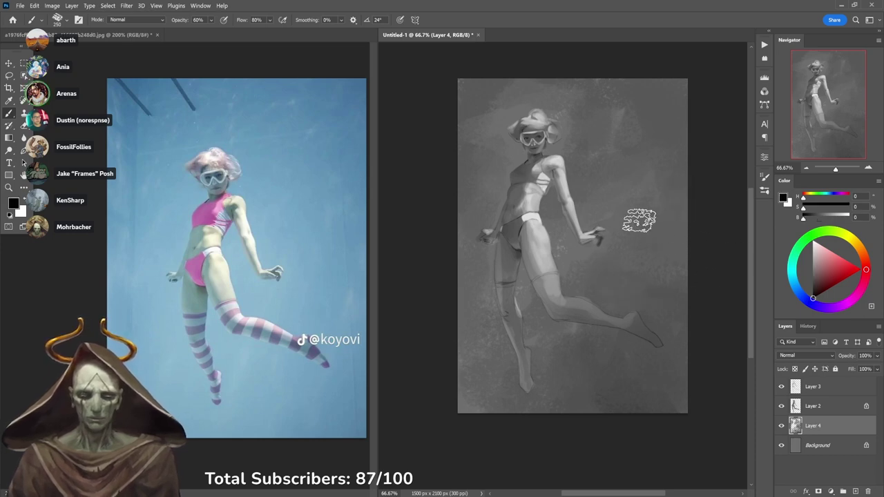
pyautogui.press('x')
pyautogui.press('1')
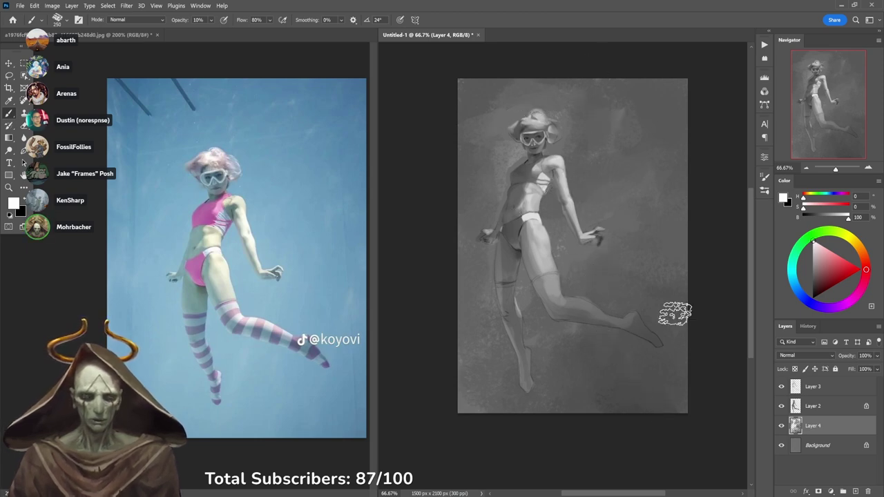
# On Layer 3, switch to the _Ole' Huckleberry brush and touch up the crown of the hair with sampled greys at 40% opacity.
pyautogui.click(813, 389)
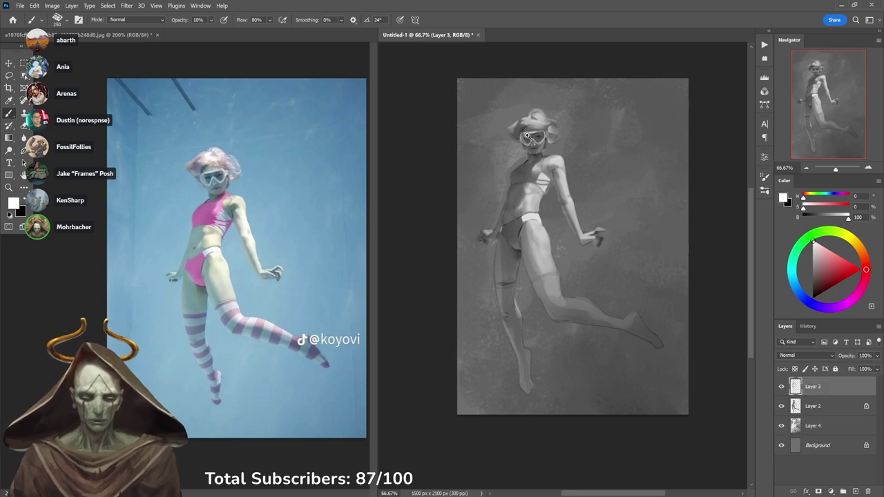
pyautogui.scroll(2, 528, 138)
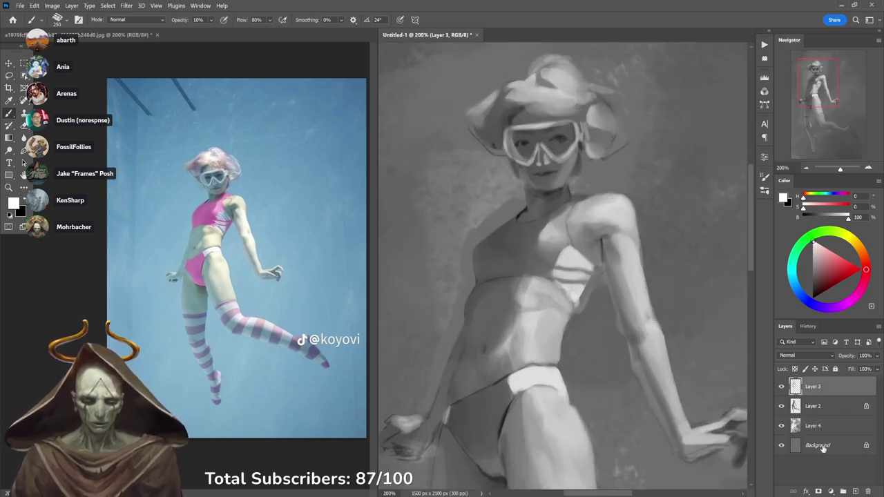
pyautogui.rightClick(608, 199)
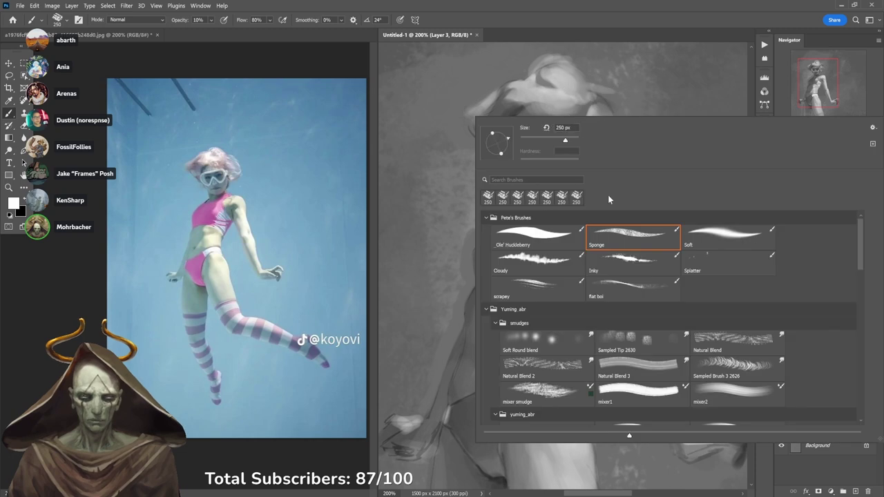
pyautogui.click(533, 236)
pyautogui.click(550, 76)
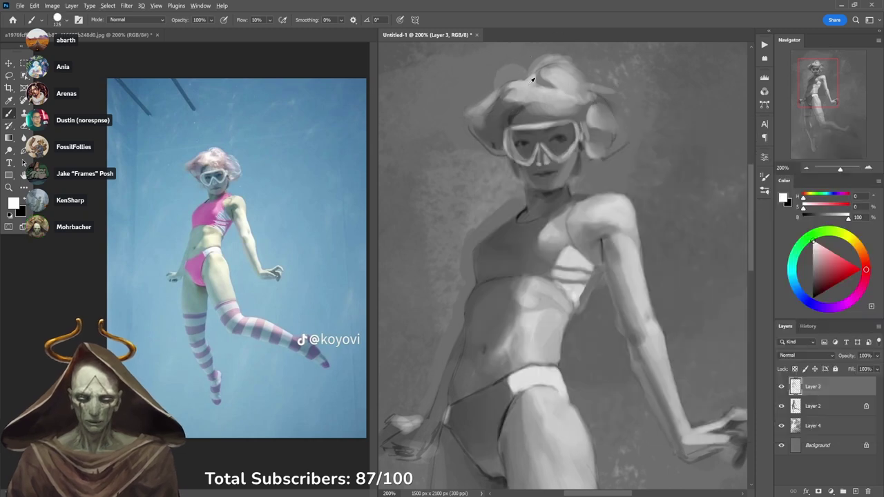
pyautogui.keyDown('alt'); pyautogui.click(533, 81); pyautogui.keyUp('alt')
pyautogui.hotkey('ctrl', 'z')
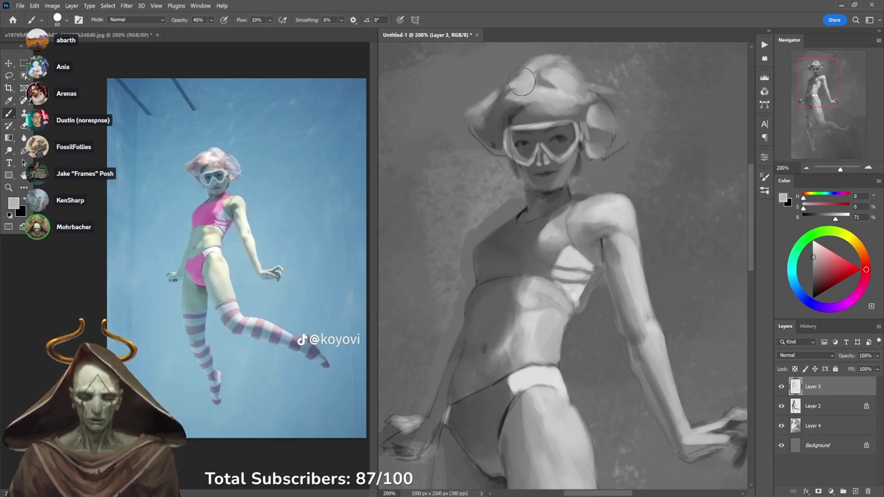
pyautogui.keyDown('alt'); pyautogui.click(534, 88); pyautogui.keyUp('alt')
pyautogui.keyDown('alt'); pyautogui.click(534, 88); pyautogui.keyUp('alt')
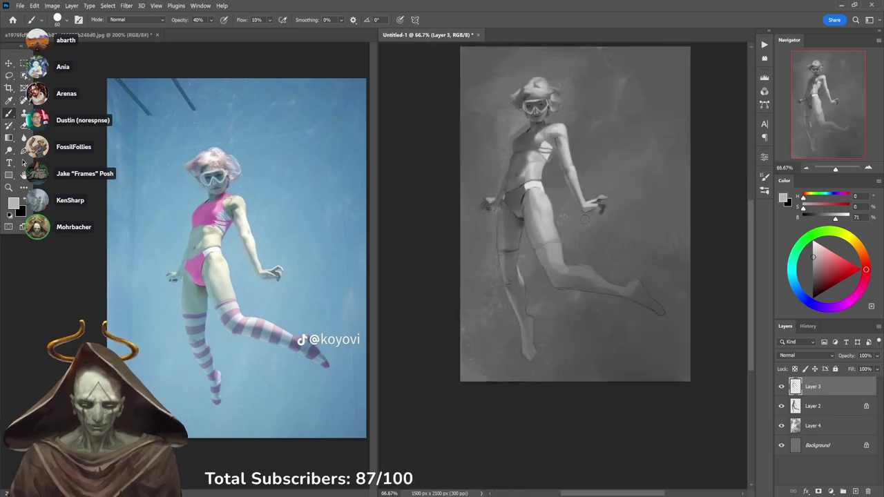
pyautogui.keyDown('alt'); pyautogui.click(544, 149); pyautogui.keyUp('alt')
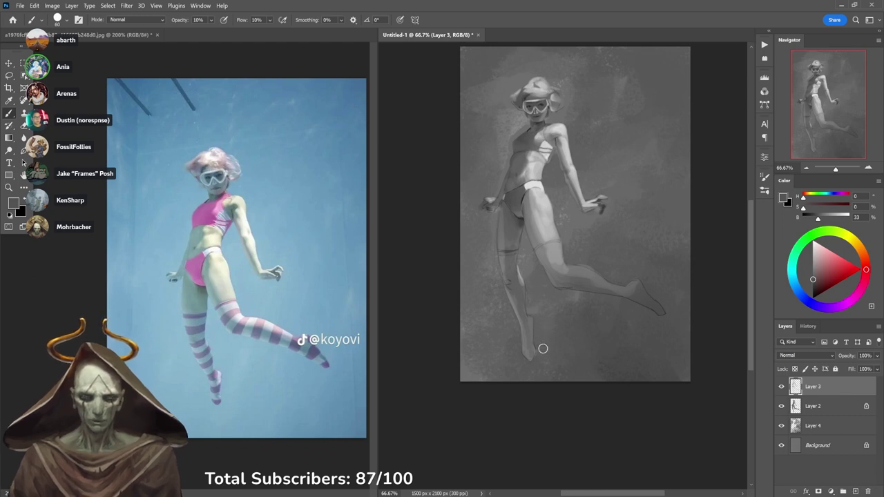
# Refine the chin and jawline with greys sampled from the face, using a 35 px brush at 90% opacity.
pyautogui.scroll(5, 552, 116)
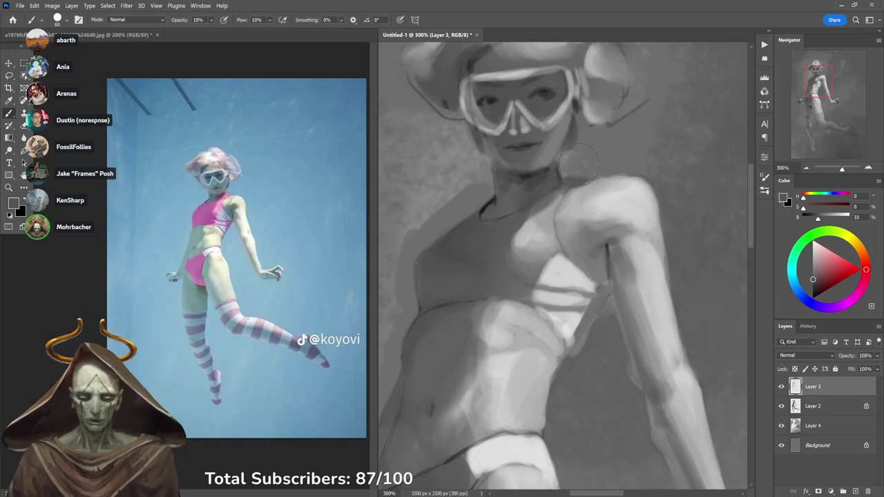
pyautogui.keyDown('alt'); pyautogui.click(529, 165); pyautogui.keyUp('alt')
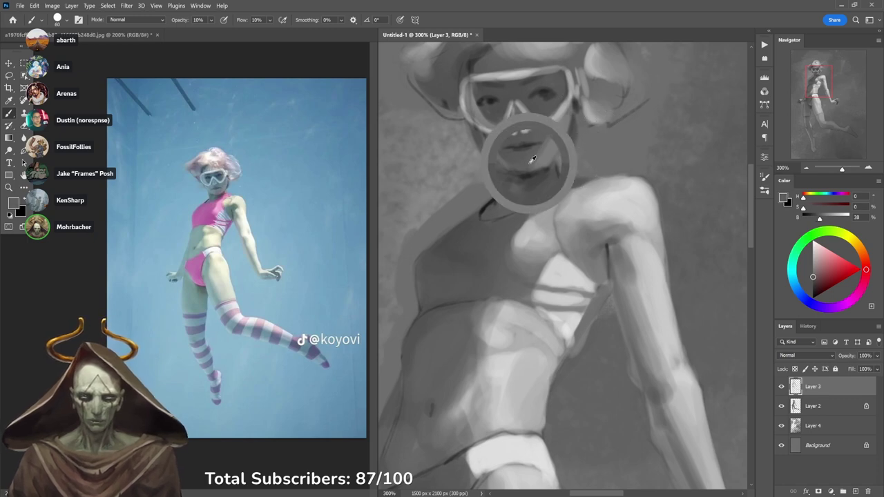
pyautogui.press('[')
pyautogui.press('[')
pyautogui.press('[')
pyautogui.press('[')
pyautogui.press('9')
pyautogui.moveTo(527, 173); pyautogui.dragTo(531, 170)
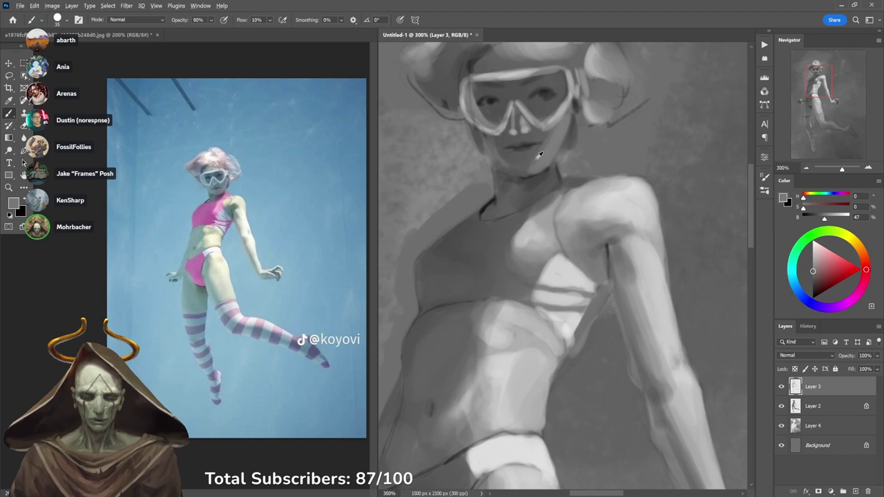
pyautogui.keyDown('alt'); pyautogui.click(536, 159); pyautogui.keyUp('alt')
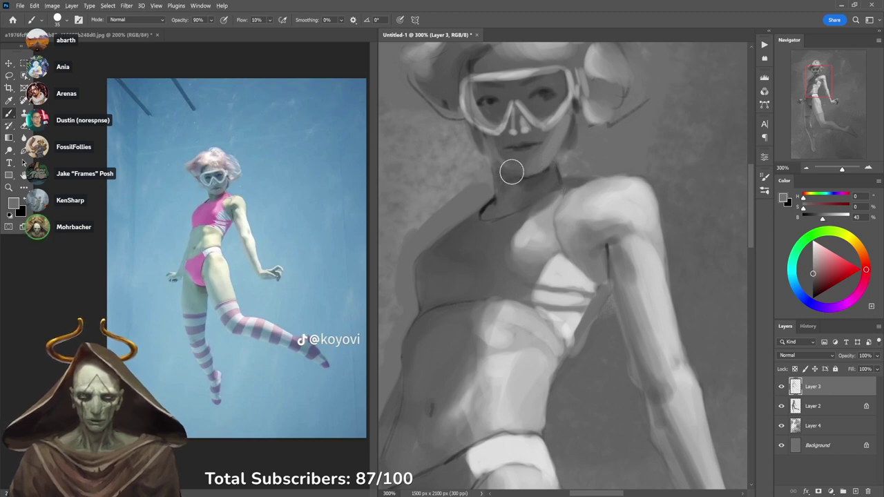
# Deepen the shadow under the chin and down the neck with dark greys sampled there at 30% opacity.
pyautogui.keyDown('alt'); pyautogui.click(517, 180); pyautogui.keyUp('alt')
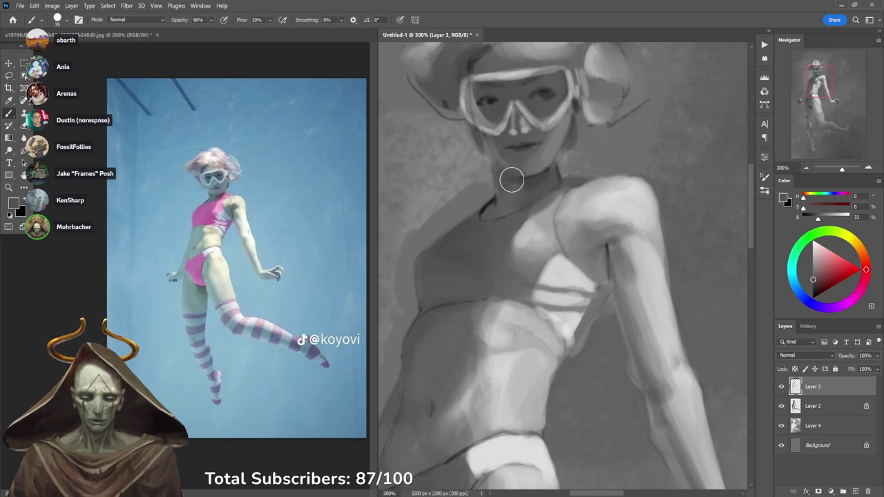
pyautogui.keyDown('alt'); pyautogui.click(515, 177); pyautogui.keyUp('alt')
pyautogui.press('3')
pyautogui.moveTo(504, 205)
pyautogui.mouseDown()
pyautogui.moveTo(505, 191)
pyautogui.moveTo(504, 209)
pyautogui.mouseUp()
pyautogui.keyDown('alt'); pyautogui.click(507, 184); pyautogui.keyUp('alt')
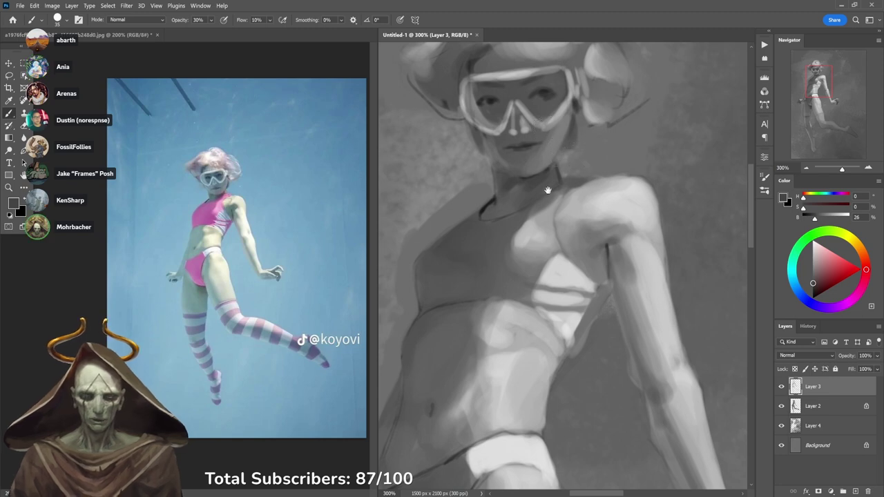
# Clean up the background along the shadowed shoulder, torso and arm with sampled grey at 50% opacity, and beside the hanging thigh at 30%.
pyautogui.moveTo(487, 230); pyautogui.dragTo(560, 184)
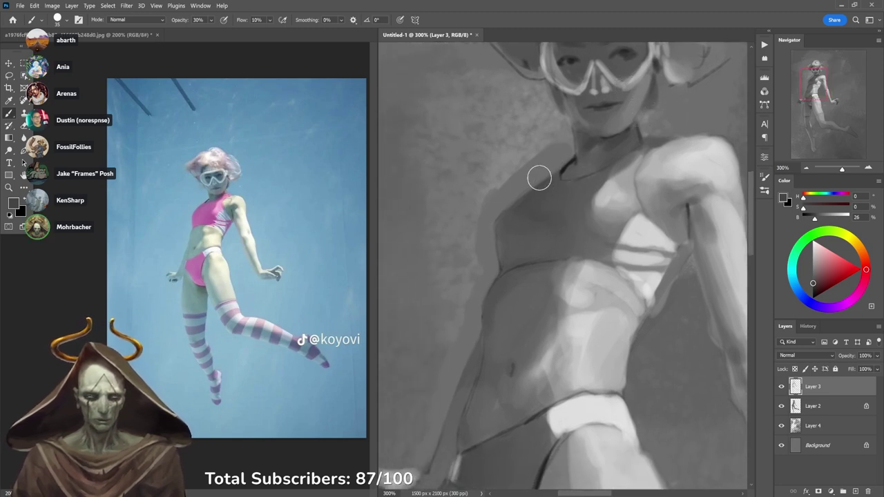
pyautogui.keyDown('alt'); pyautogui.click(513, 160); pyautogui.keyUp('alt')
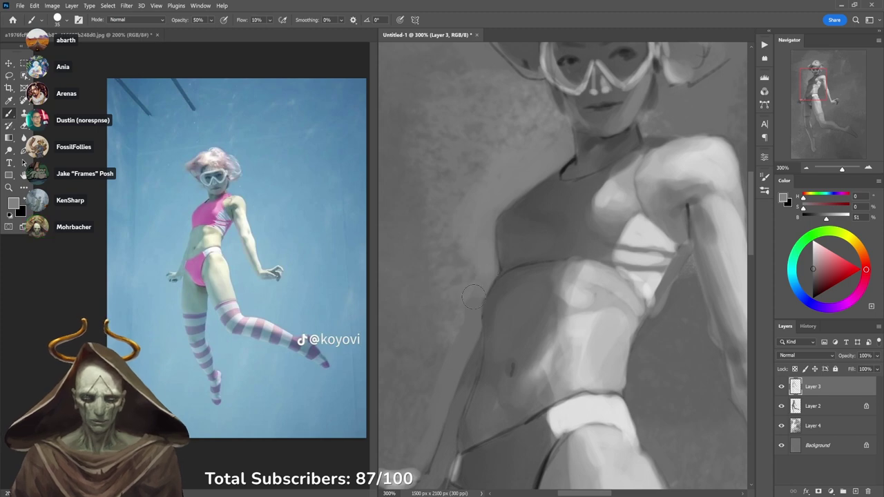
pyautogui.moveTo(474, 319); pyautogui.dragTo(439, 376)
pyautogui.keyDown('alt'); pyautogui.click(448, 360); pyautogui.keyUp('alt')
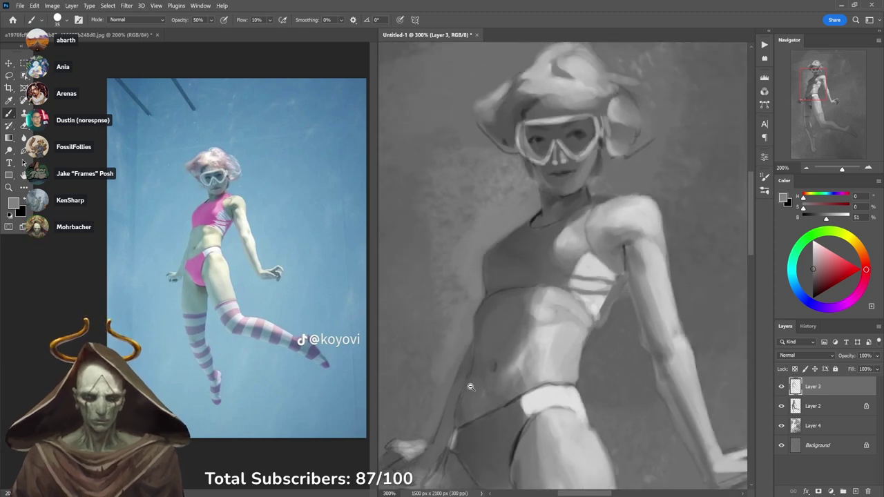
pyautogui.moveTo(503, 394); pyautogui.dragTo(532, 171)
pyautogui.press('3')
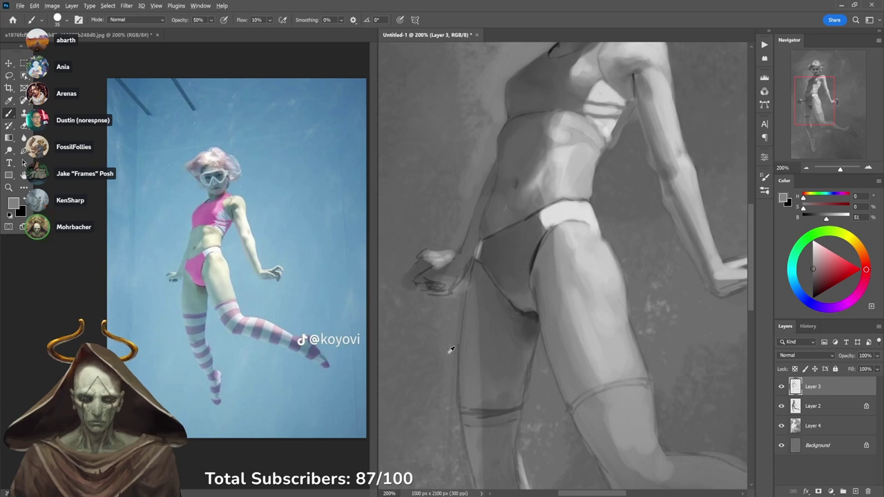
pyautogui.keyDown('alt'); pyautogui.click(448, 354); pyautogui.keyUp('alt')
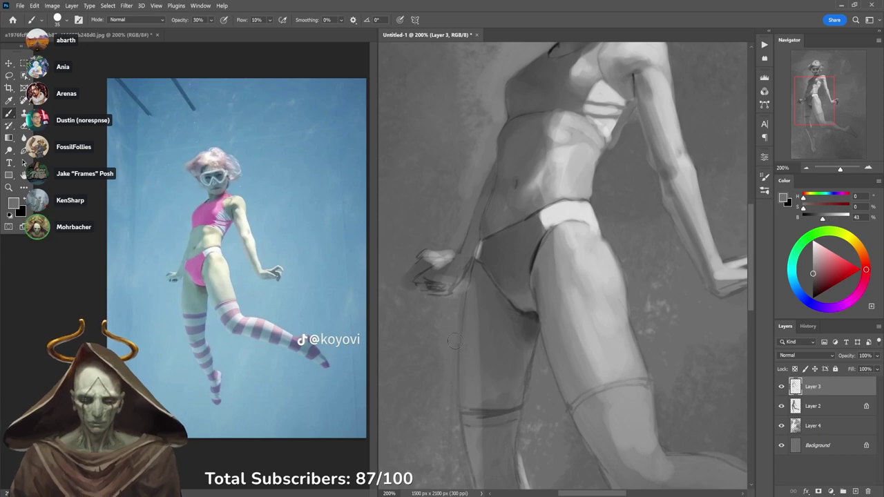
# Paint a dark band around the top of each stocking with black at 20% to 30% opacity.
pyautogui.moveTo(505, 400); pyautogui.dragTo(482, 237)
pyautogui.press('d')
pyautogui.press('2')
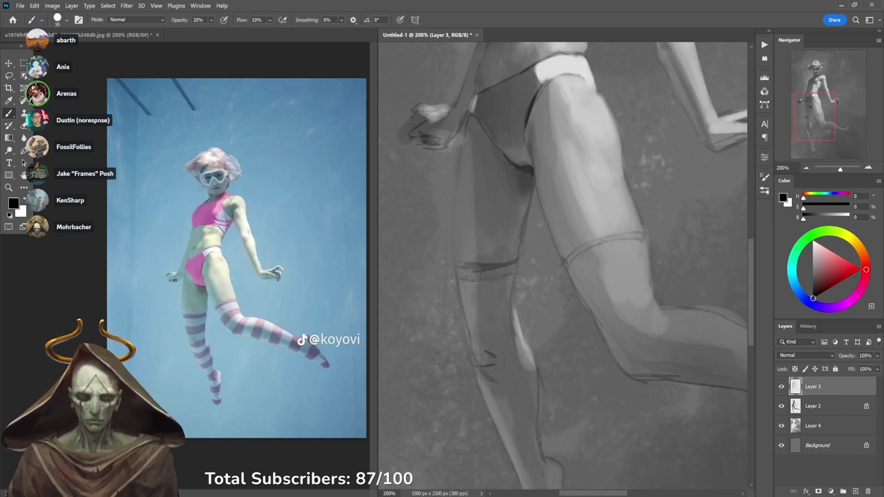
pyautogui.moveTo(453, 272); pyautogui.dragTo(511, 269)
pyautogui.hotkey('ctrl', 'z')
pyautogui.press('3')
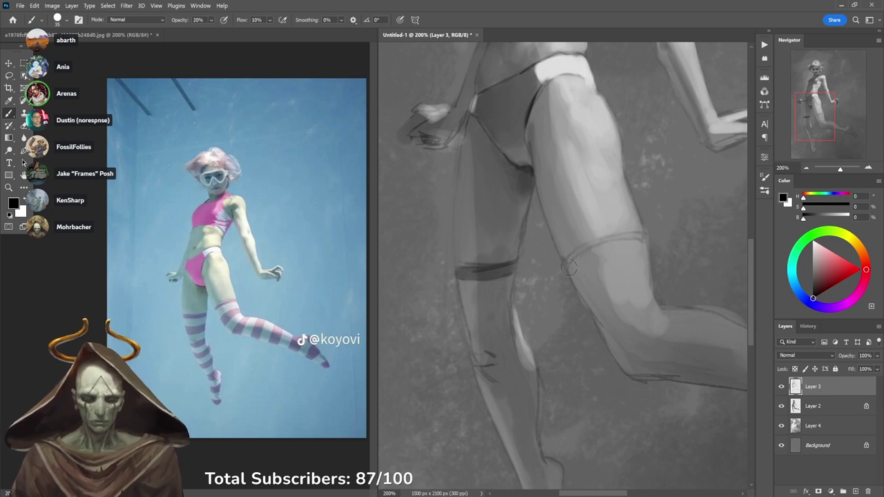
pyautogui.moveTo(569, 268)
pyautogui.mouseDown()
pyautogui.moveTo(643, 232)
pyautogui.moveTo(640, 246)
pyautogui.moveTo(574, 240)
pyautogui.moveTo(615, 220)
pyautogui.mouseUp()
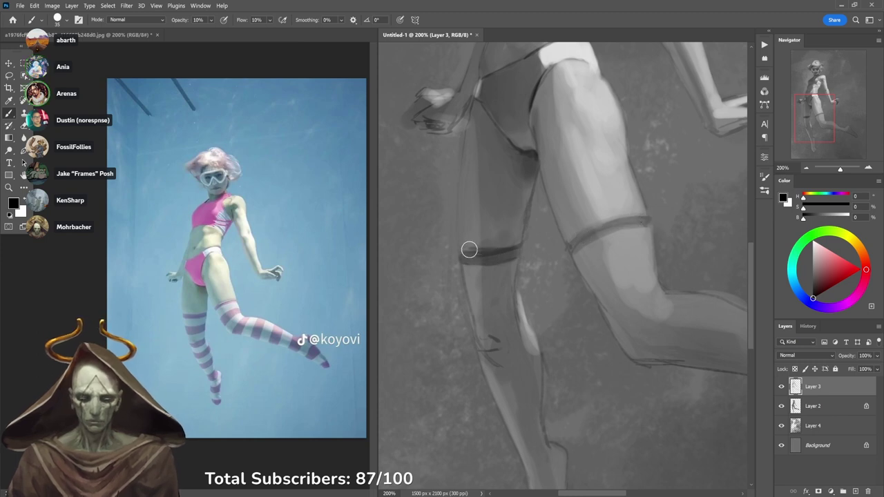
# Lighten the flesh above the hanging leg's stocking band with white at 10% opacity, then blend the thigh with sampled greys at 70% and 30%.
pyautogui.press('x')
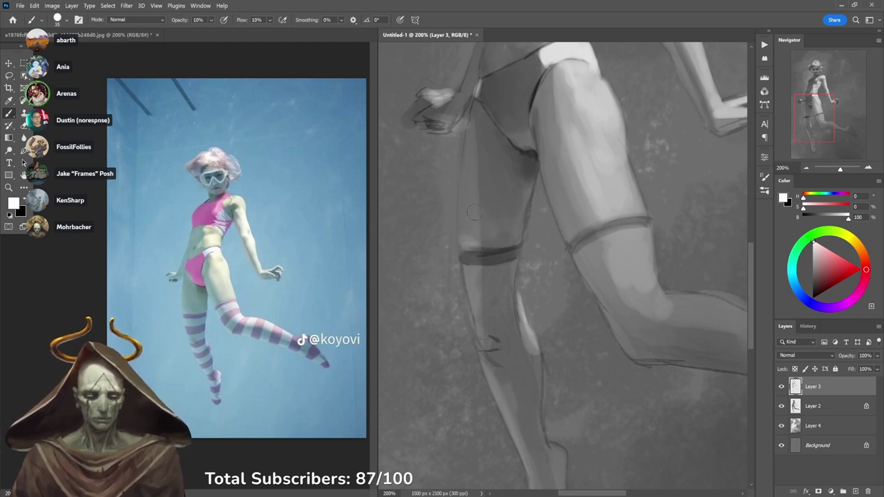
pyautogui.keyDown('alt'); pyautogui.click(476, 240); pyautogui.keyUp('alt')
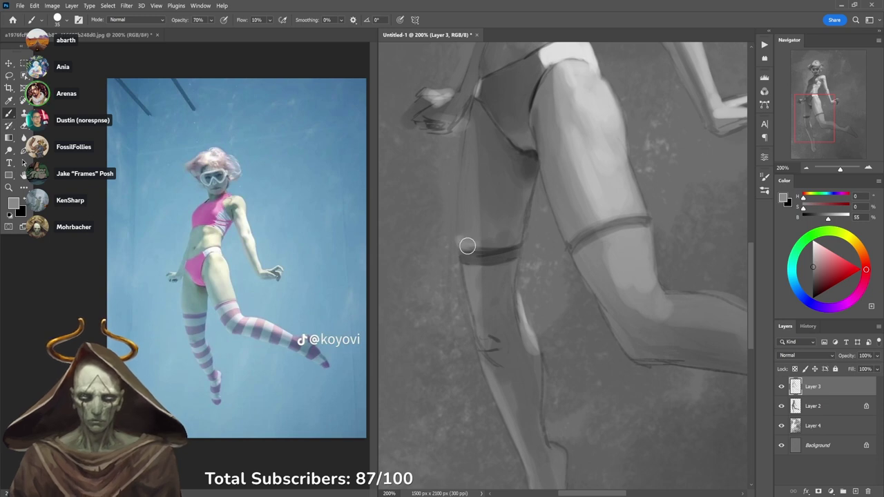
pyautogui.keyDown('alt'); pyautogui.click(469, 237); pyautogui.keyUp('alt')
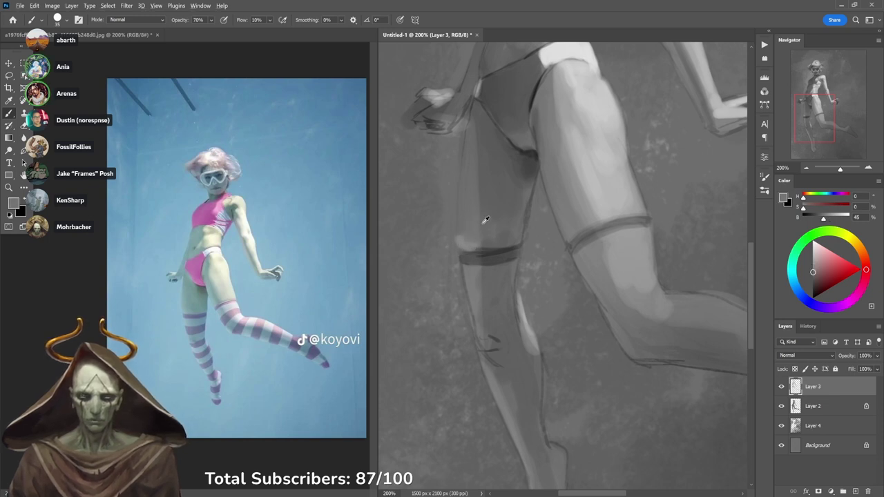
pyautogui.keyDown('alt'); pyautogui.click(475, 243); pyautogui.keyUp('alt')
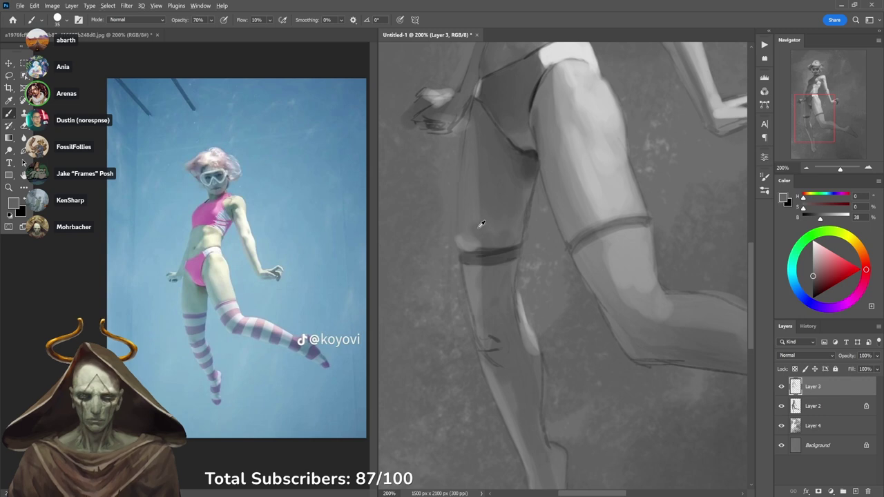
pyautogui.keyDown('alt'); pyautogui.click(482, 211); pyautogui.keyUp('alt')
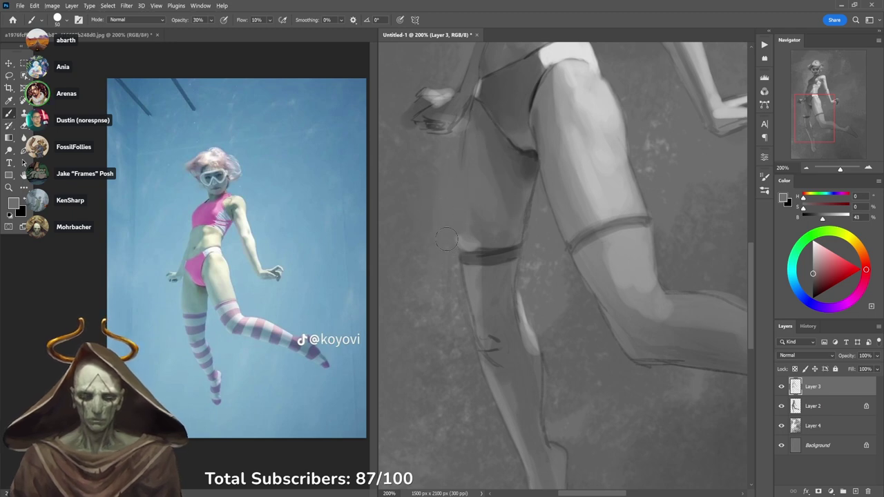
pyautogui.keyDown('alt'); pyautogui.click(473, 235); pyautogui.keyUp('alt')
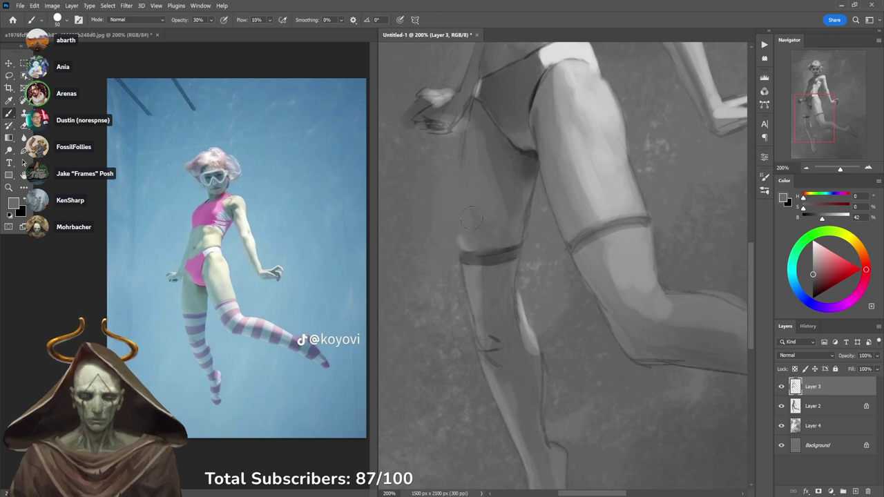
# Blend the hanging leg's stocking below the dark band and the thigh above it with sampled greys at 20% to 40% opacity.
pyautogui.keyDown('alt'); pyautogui.click(483, 255); pyautogui.keyUp('alt')
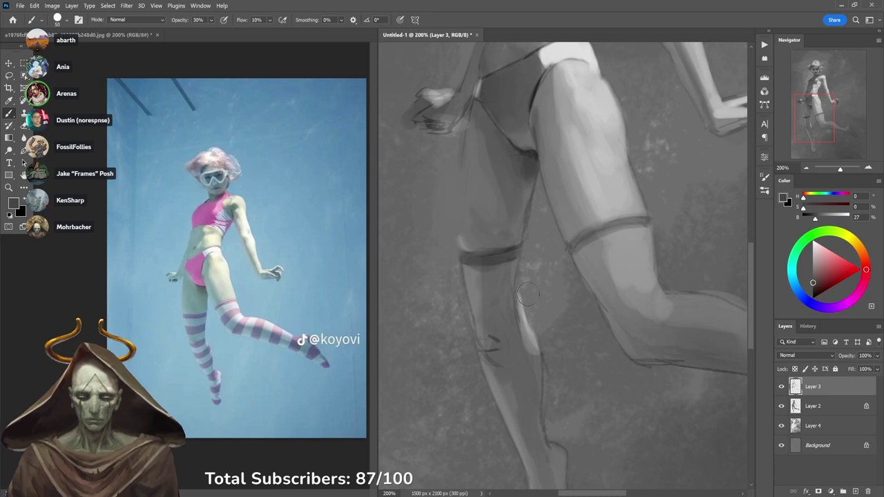
pyautogui.keyDown('alt'); pyautogui.click(471, 280); pyautogui.keyUp('alt')
pyautogui.press('2')
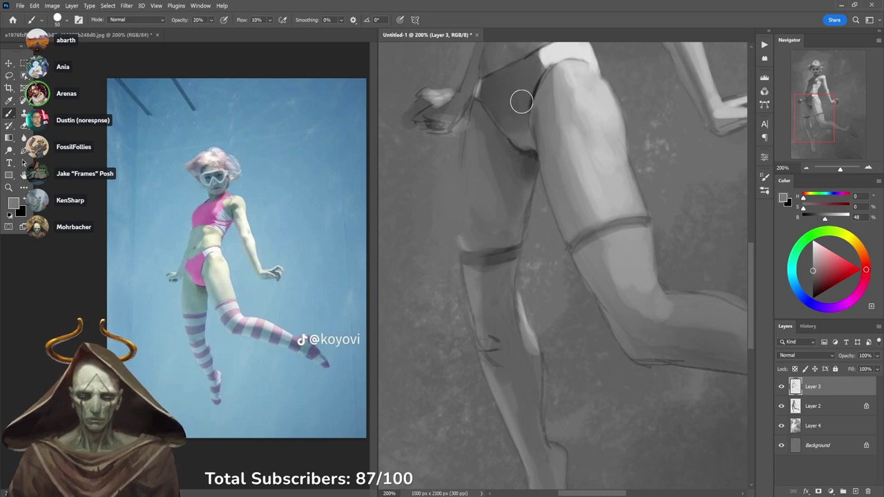
pyautogui.keyDown('alt'); pyautogui.click(485, 272); pyautogui.keyUp('alt')
pyautogui.keyDown('alt'); pyautogui.click(484, 272); pyautogui.keyUp('alt')
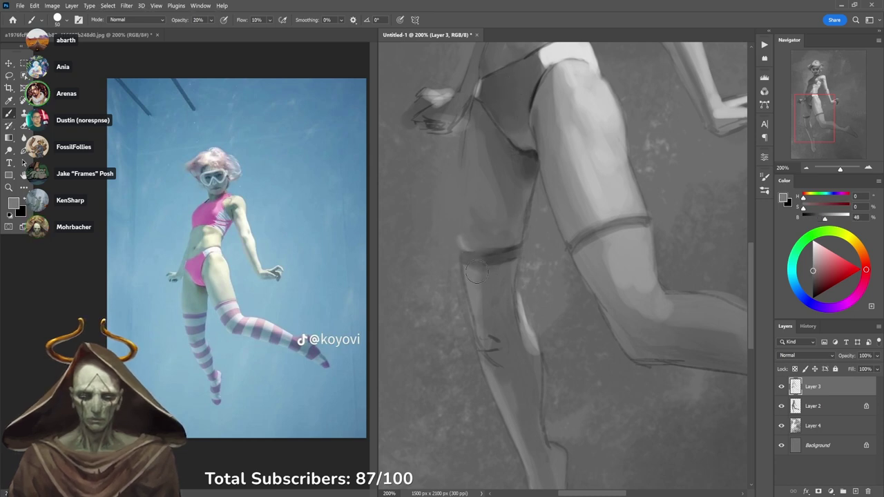
pyautogui.keyDown('alt'); pyautogui.click(480, 272); pyautogui.keyUp('alt')
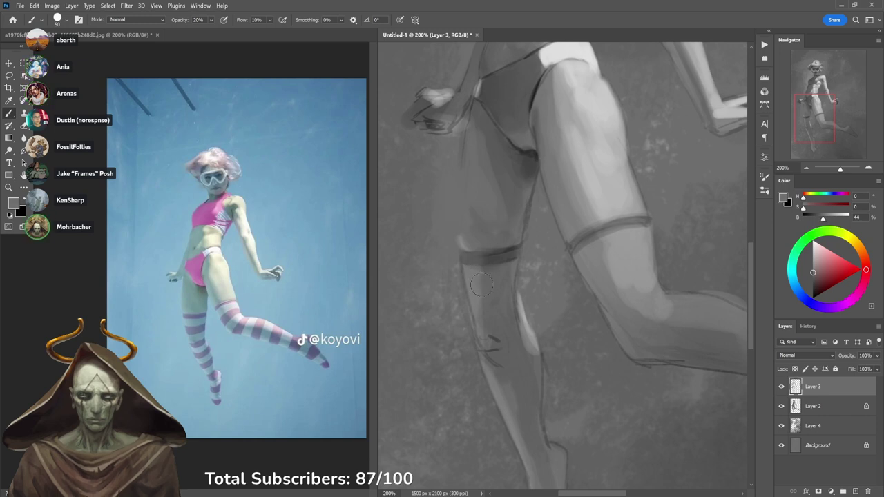
pyautogui.press('4')
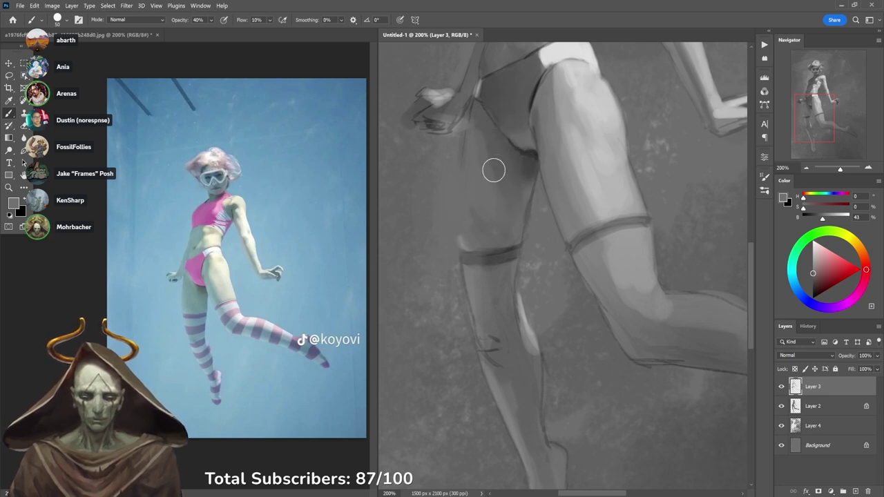
# Touch the shadowed hip with white at 10% opacity, then refine the brief's leg edge with sampled greys at 50%.
pyautogui.moveTo(508, 110); pyautogui.dragTo(515, 192)
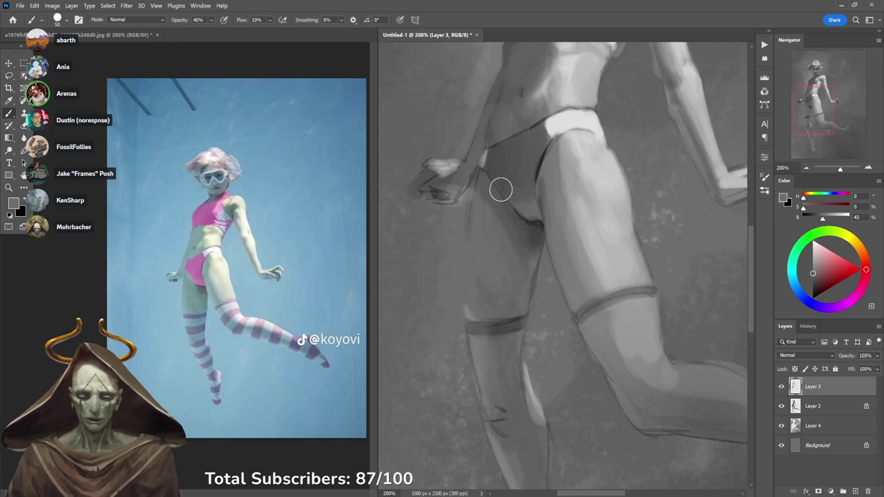
pyautogui.press('d')
pyautogui.press('x')
pyautogui.press('1')
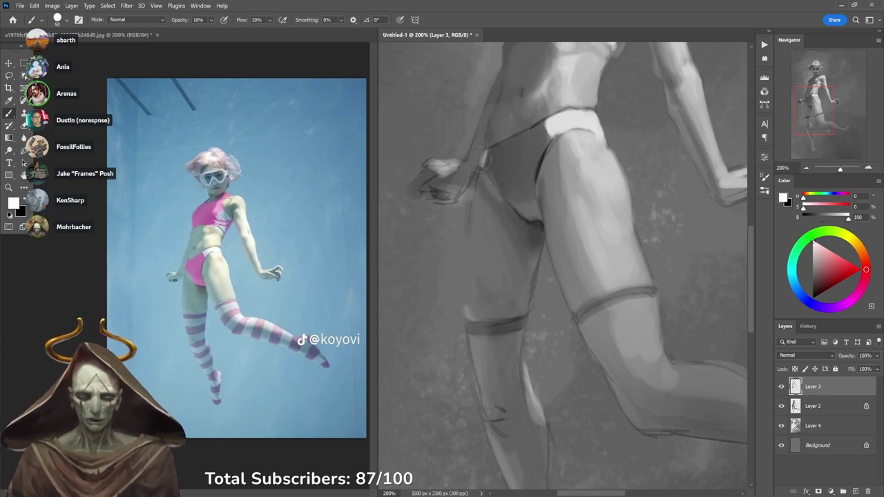
pyautogui.keyDown('alt'); pyautogui.click(499, 203); pyautogui.keyUp('alt')
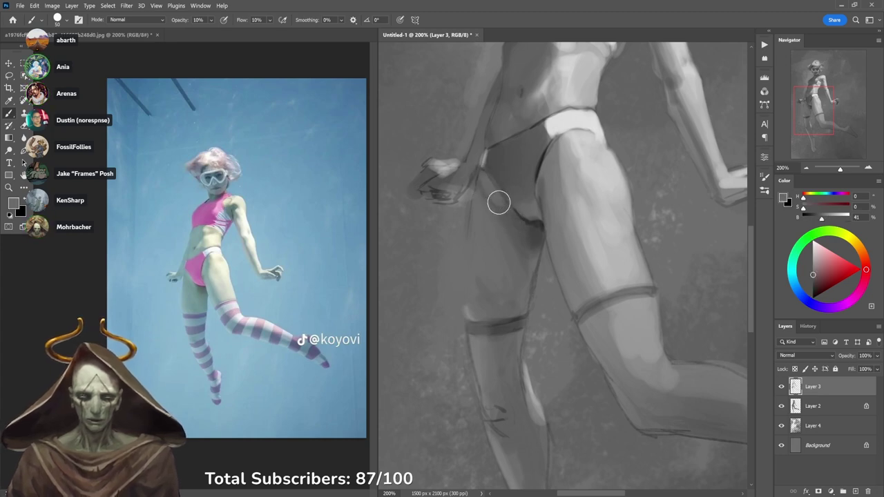
pyautogui.keyDown('alt'); pyautogui.click(487, 197); pyautogui.keyUp('alt')
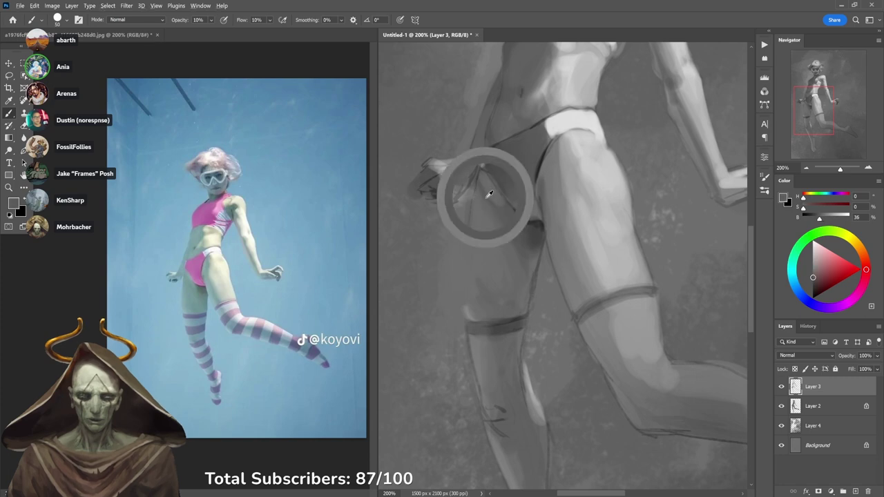
pyautogui.press('5')
pyautogui.moveTo(481, 191)
pyautogui.mouseDown()
pyautogui.moveTo(489, 219)
pyautogui.moveTo(483, 207)
pyautogui.moveTo(482, 213)
pyautogui.moveTo(518, 225)
pyautogui.mouseUp()
pyautogui.keyDown('alt'); pyautogui.click(480, 188); pyautogui.keyUp('alt')
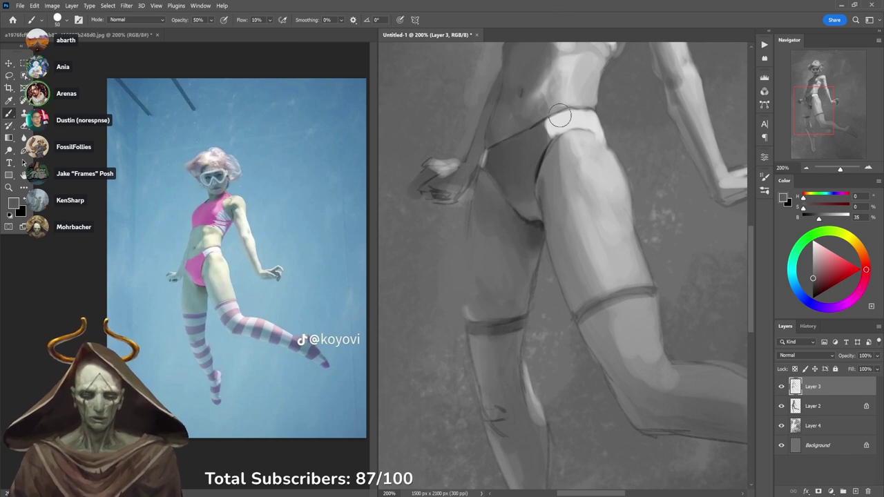
# Soften the outline along the brief's waistline and the shadowed forearm's edge with sampled greys at 20% opacity.
pyautogui.moveTo(533, 114); pyautogui.dragTo(527, 173)
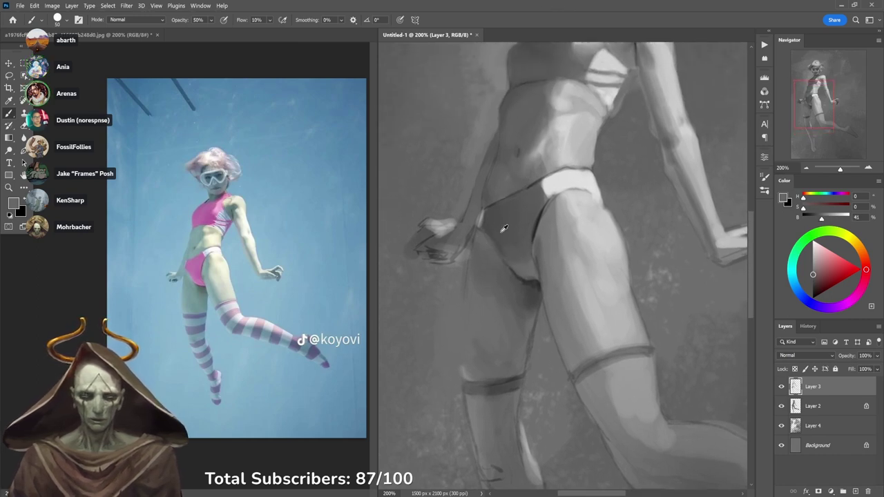
pyautogui.keyDown('alt'); pyautogui.click(560, 197); pyautogui.keyUp('alt')
pyautogui.press('2')
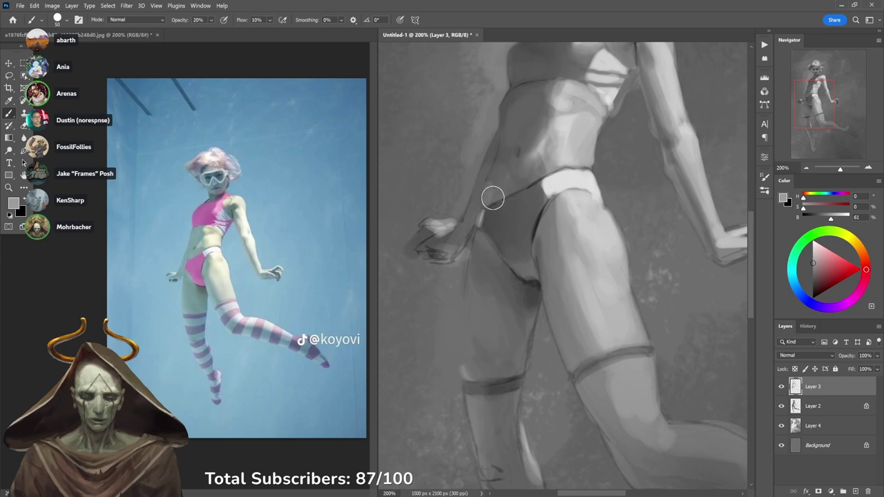
pyautogui.keyDown('alt'); pyautogui.click(490, 198); pyautogui.keyUp('alt')
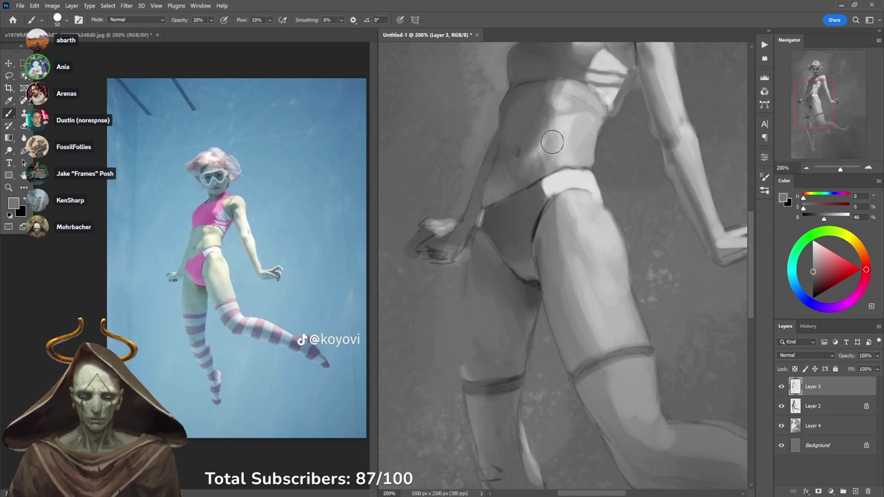
pyautogui.keyDown('alt'); pyautogui.click(477, 207); pyautogui.keyUp('alt')
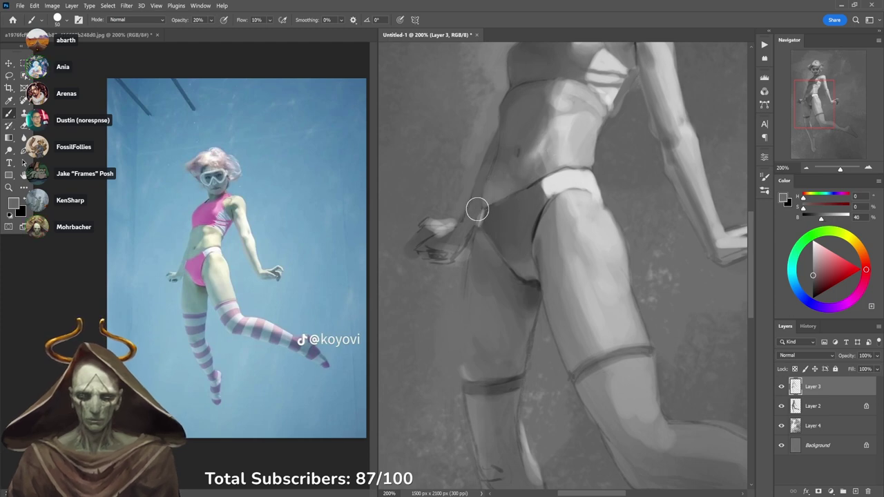
pyautogui.keyDown('alt'); pyautogui.click(480, 158); pyautogui.keyUp('alt')
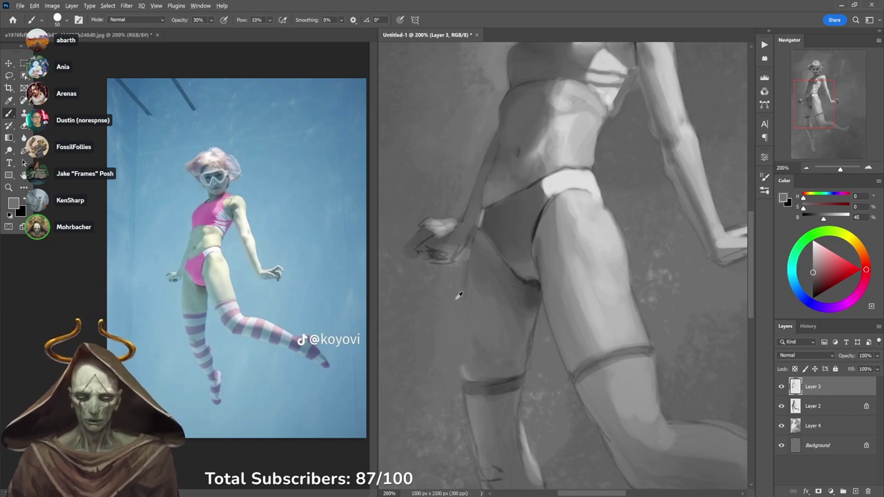
# Lighten the background below the shadowed hand and beside the hanging thigh with sampled greys at 30% opacity.
pyautogui.keyDown('alt'); pyautogui.click(476, 210); pyautogui.keyUp('alt')
pyautogui.keyDown('alt'); pyautogui.click(573, 129); pyautogui.keyUp('alt')
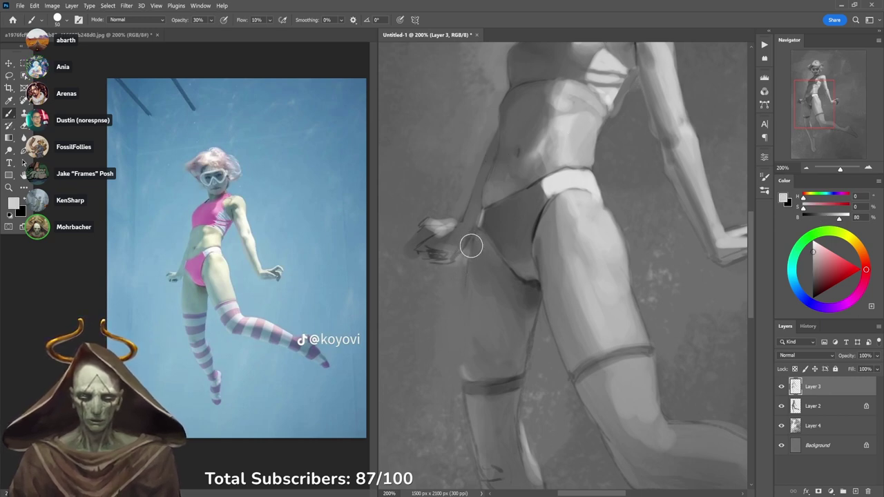
pyautogui.moveTo(472, 246)
pyautogui.mouseDown()
pyautogui.moveTo(458, 270)
pyautogui.moveTo(433, 271)
pyautogui.moveTo(438, 295)
pyautogui.moveTo(462, 266)
pyautogui.moveTo(453, 311)
pyautogui.moveTo(447, 294)
pyautogui.moveTo(448, 345)
pyautogui.moveTo(457, 347)
pyautogui.moveTo(464, 330)
pyautogui.moveTo(452, 345)
pyautogui.moveTo(435, 312)
pyautogui.moveTo(428, 326)
pyautogui.moveTo(434, 300)
pyautogui.moveTo(427, 273)
pyautogui.mouseUp()
pyautogui.keyDown('alt'); pyautogui.click(438, 272); pyautogui.keyUp('alt')
pyautogui.keyDown('alt'); pyautogui.click(448, 296); pyautogui.keyUp('alt')
pyautogui.keyDown('alt'); pyautogui.click(438, 308); pyautogui.keyUp('alt')
pyautogui.press('l')
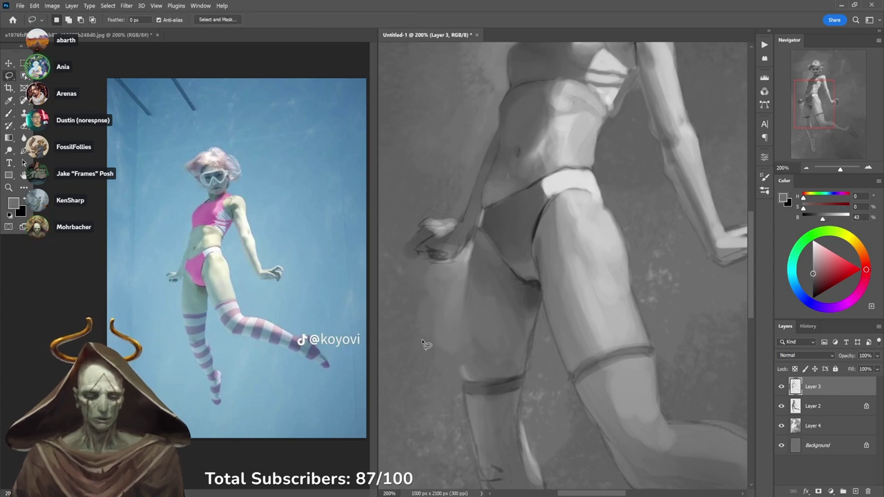
pyautogui.press('b')
# Lighten the background above the shadowed hand with sampled grey and enlarge the brush to 100.
pyautogui.keyDown('alt'); pyautogui.click(470, 231); pyautogui.keyUp('alt')
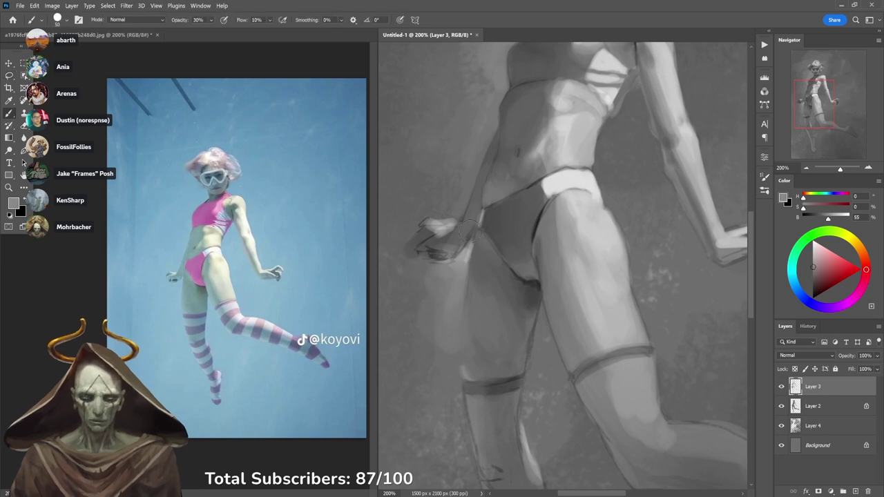
pyautogui.moveTo(455, 213)
pyautogui.mouseDown()
pyautogui.moveTo(480, 141)
pyautogui.moveTo(456, 202)
pyautogui.moveTo(435, 210)
pyautogui.moveTo(455, 192)
pyautogui.moveTo(454, 212)
pyautogui.moveTo(444, 224)
pyautogui.moveTo(430, 221)
pyautogui.moveTo(453, 216)
pyautogui.moveTo(447, 205)
pyautogui.moveTo(426, 211)
pyautogui.mouseUp()
pyautogui.press('9')
pyautogui.hotkey('ctrl', '-')
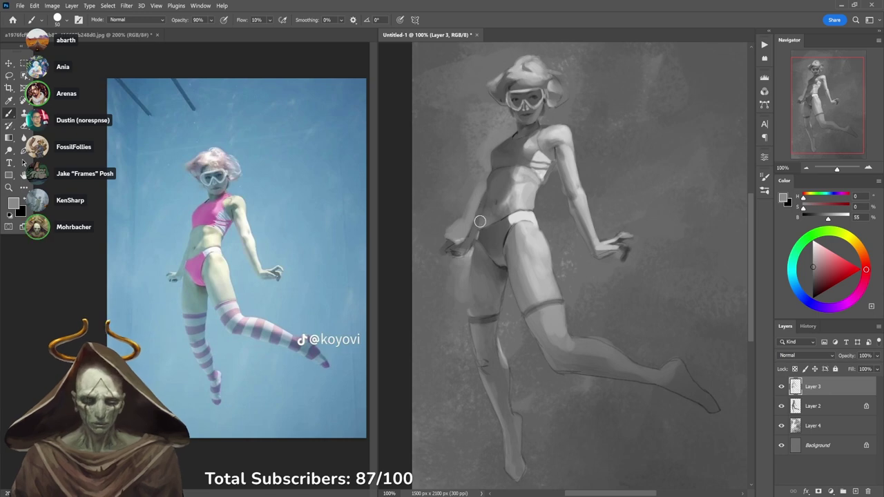
pyautogui.press(']')
pyautogui.press(']')
pyautogui.press(']')
pyautogui.press(']')
pyautogui.press(']')
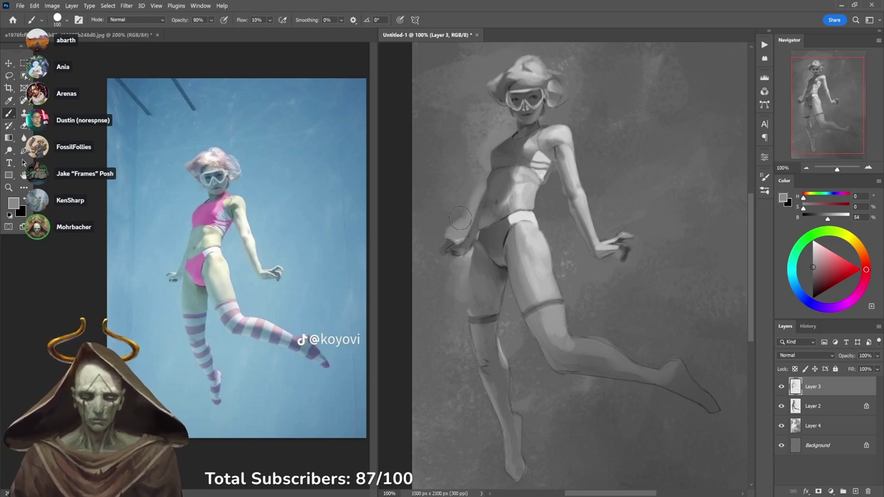
# Blend the lighter background patch around the shadowed arm and hand with greys sampled nearby at 40% opacity.
pyautogui.press('4')
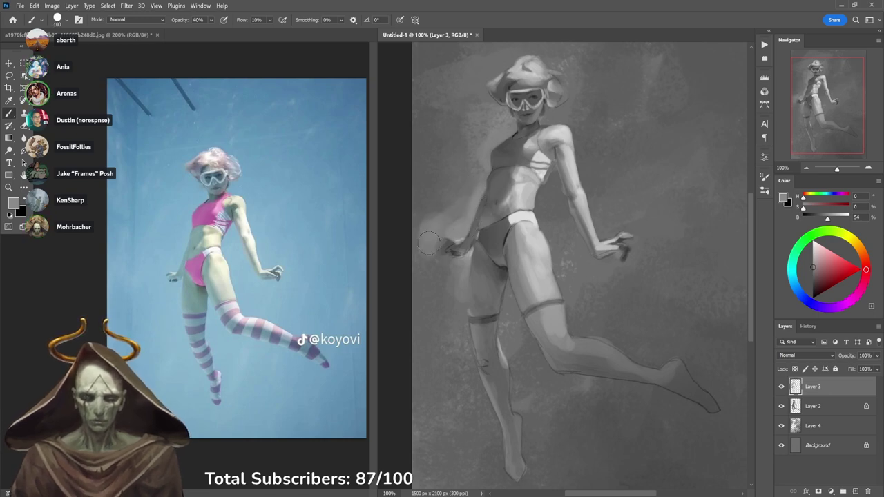
pyautogui.keyDown('alt'); pyautogui.click(429, 219); pyautogui.keyUp('alt')
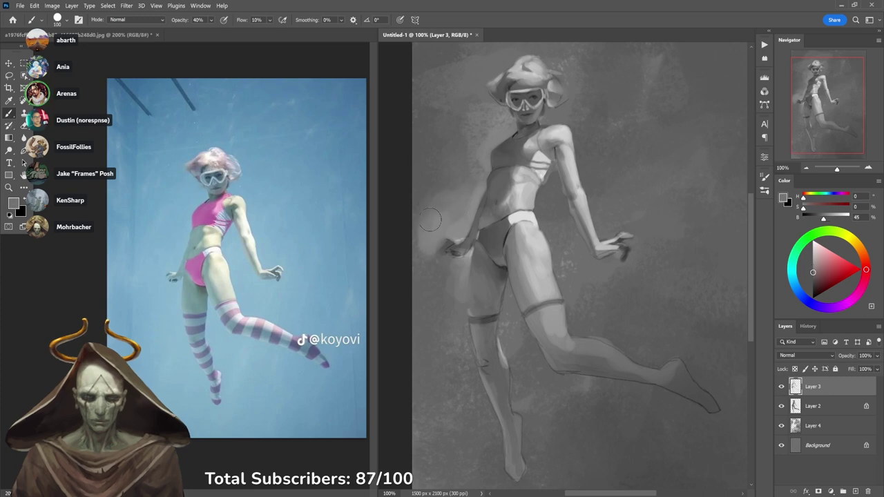
pyautogui.keyDown('alt'); pyautogui.click(442, 187); pyautogui.keyUp('alt')
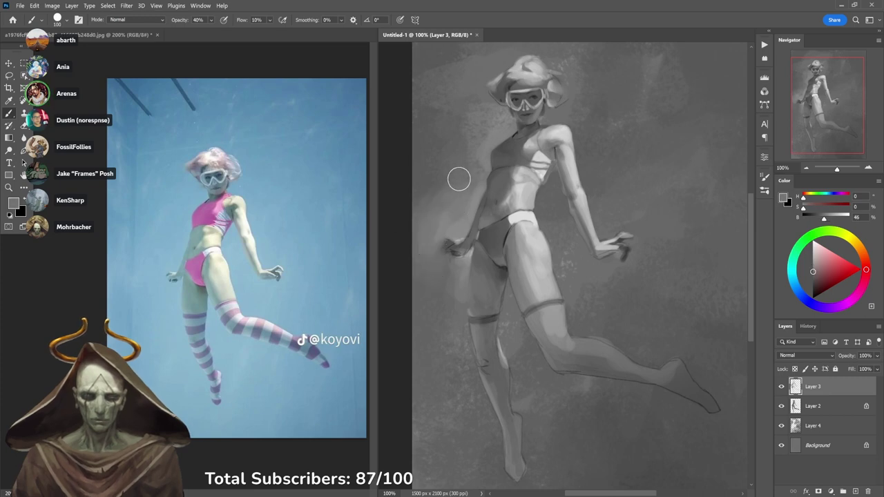
pyautogui.keyDown('alt'); pyautogui.click(451, 214); pyautogui.keyUp('alt')
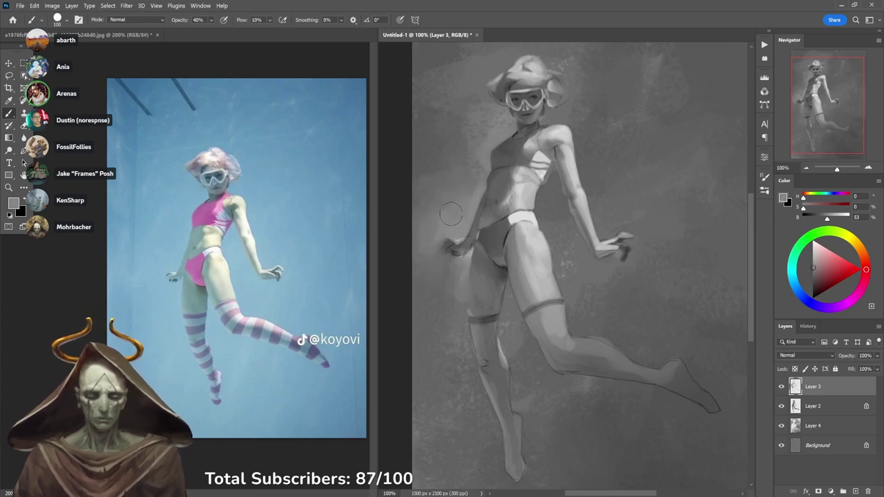
pyautogui.keyDown('alt'); pyautogui.click(460, 164); pyautogui.keyUp('alt')
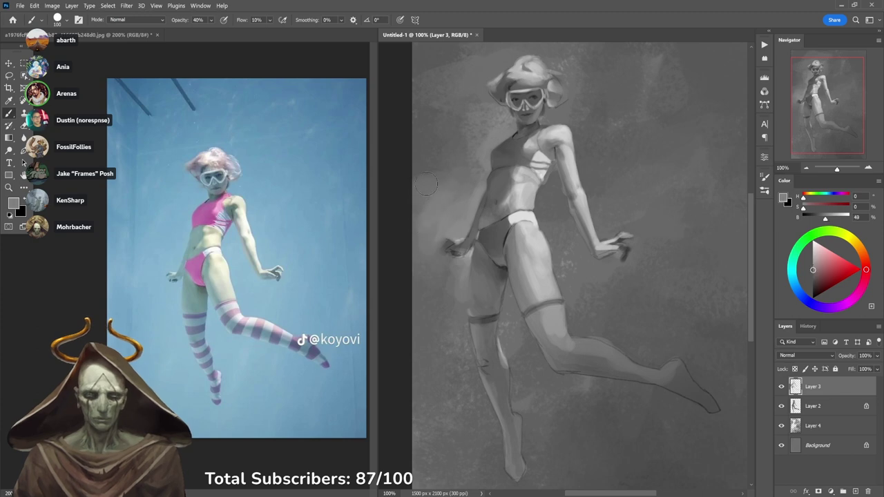
pyautogui.keyDown('alt'); pyautogui.click(437, 189); pyautogui.keyUp('alt')
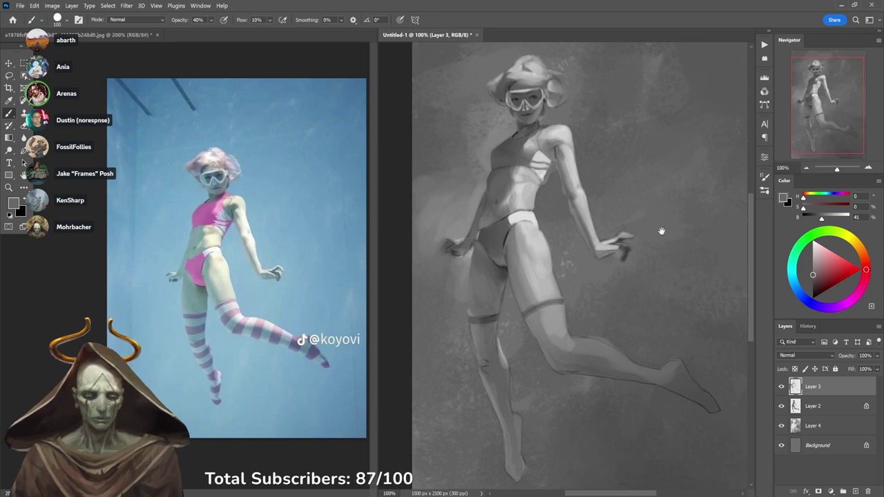
pyautogui.keyDown('alt'); pyautogui.click(508, 130); pyautogui.keyUp('alt')
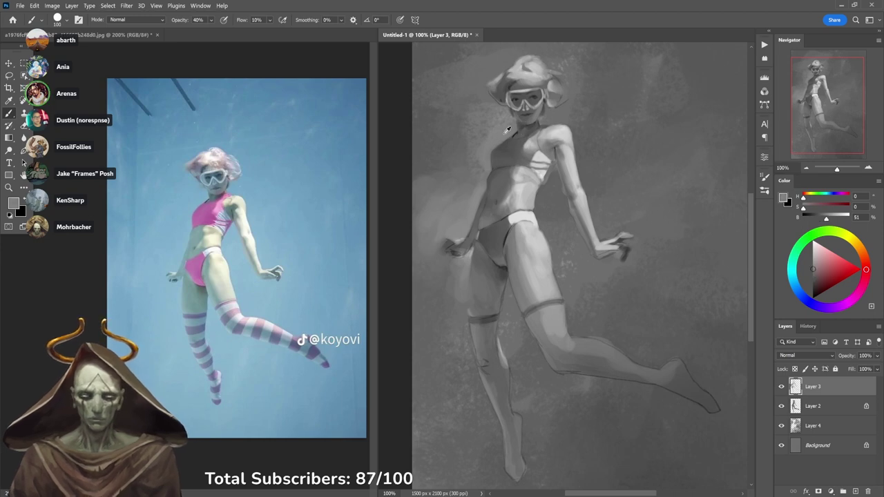
# Smooth the value transitions across the bent leg's thigh with greys sampled there at 20% opacity.
pyautogui.press('2')
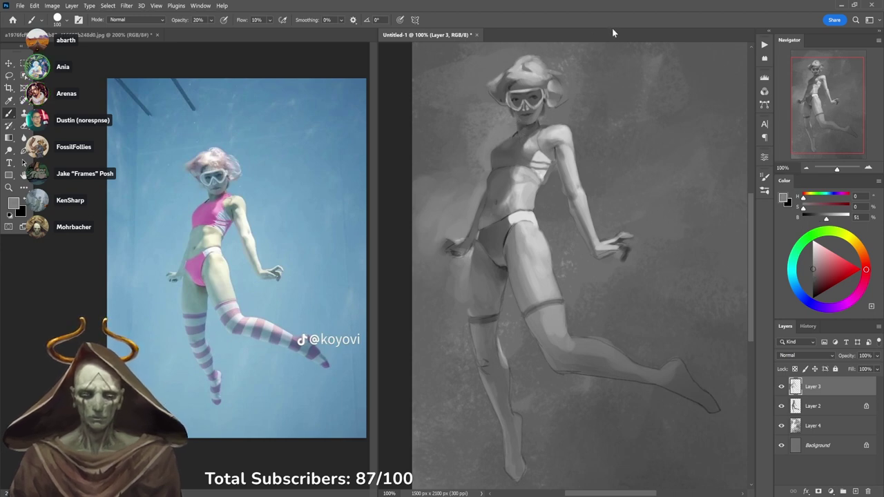
pyautogui.moveTo(631, 218); pyautogui.dragTo(634, 152)
pyautogui.keyDown('alt'); pyautogui.click(564, 218); pyautogui.keyUp('alt')
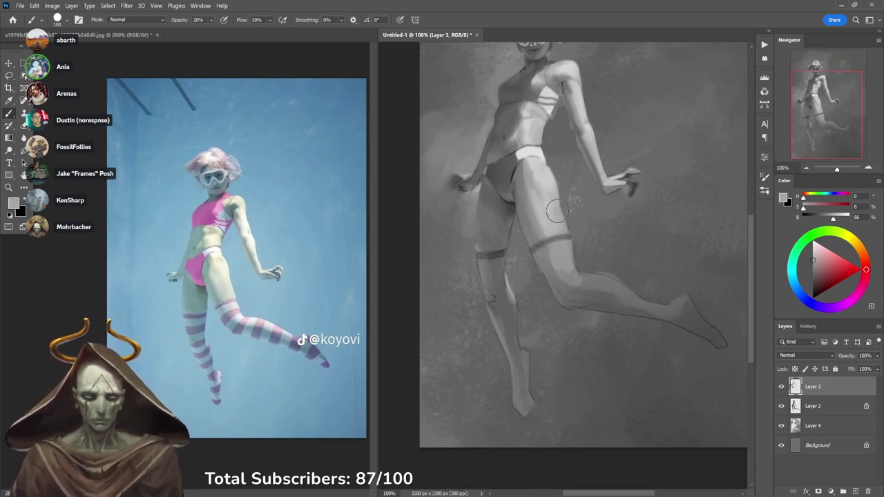
pyautogui.keyDown('alt'); pyautogui.click(555, 215); pyautogui.keyUp('alt')
pyautogui.keyDown('alt'); pyautogui.click(536, 207); pyautogui.keyUp('alt')
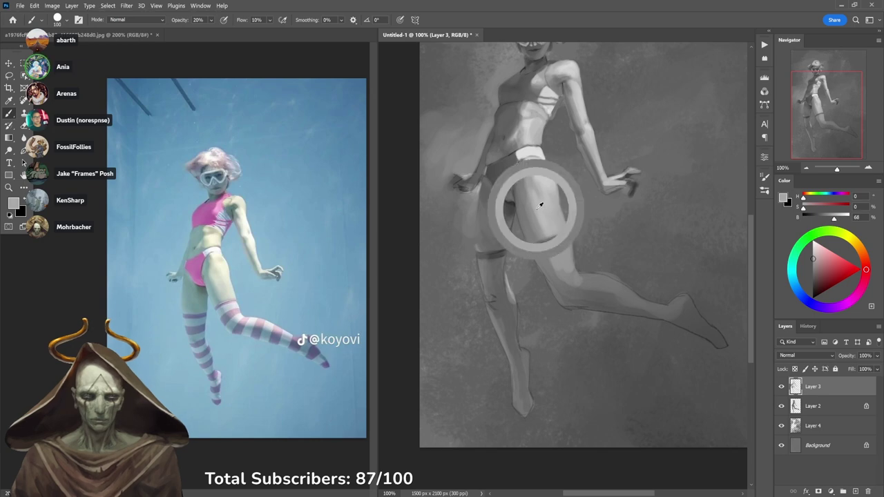
pyautogui.keyDown('alt'); pyautogui.click(543, 170); pyautogui.keyUp('alt')
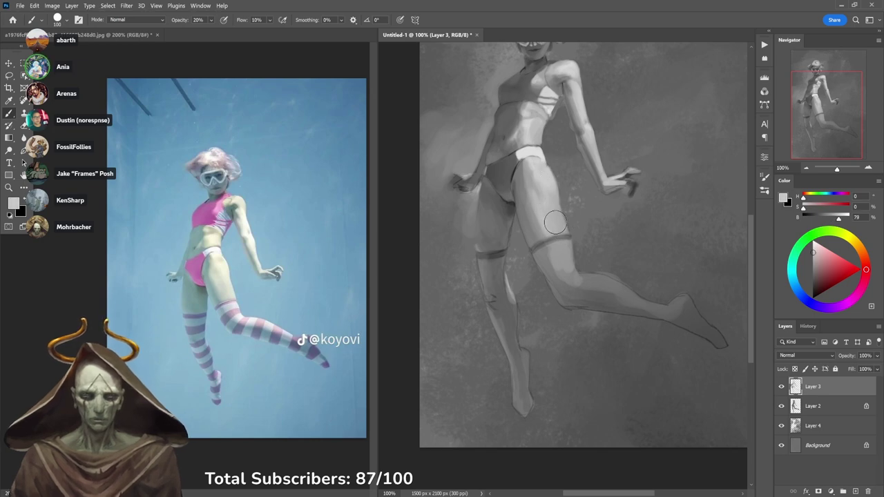
pyautogui.keyDown('alt'); pyautogui.click(540, 202); pyautogui.keyUp('alt')
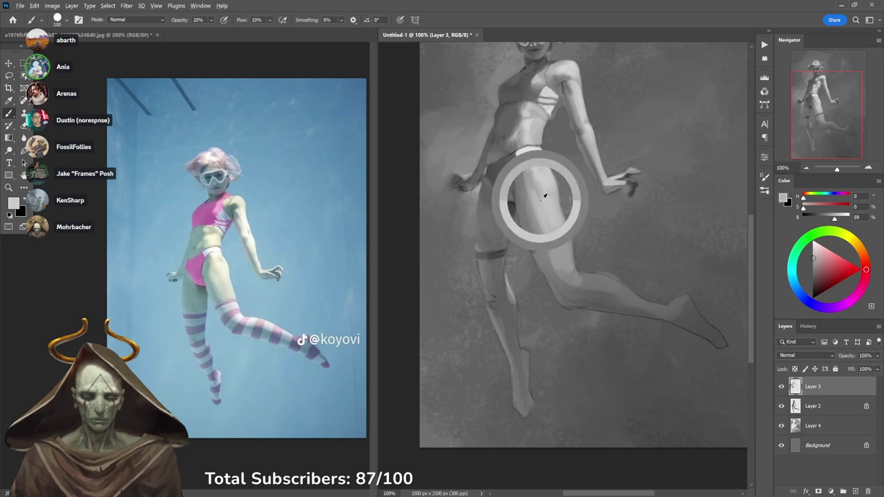
pyautogui.keyDown('alt'); pyautogui.click(532, 199); pyautogui.keyUp('alt')
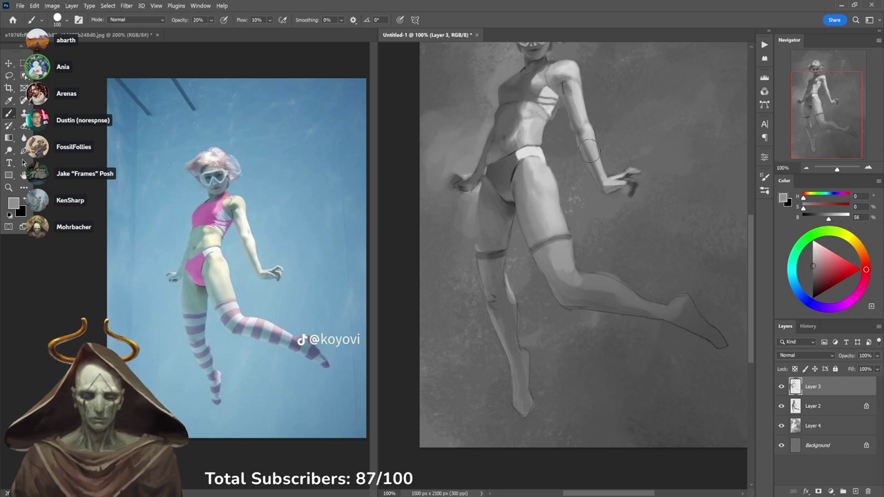
pyautogui.moveTo(569, 227)
pyautogui.mouseDown()
pyautogui.moveTo(561, 212)
pyautogui.moveTo(558, 222)
pyautogui.moveTo(560, 201)
pyautogui.mouseUp()
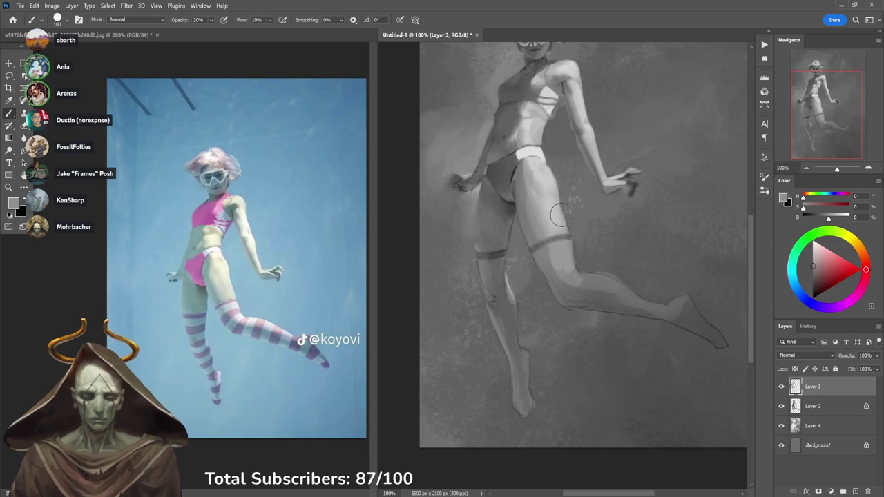
# Lighten the knee and upper shin of the bent leg's stocking with white at 10% opacity.
pyautogui.press('d')
pyautogui.press('x')
pyautogui.press('1')
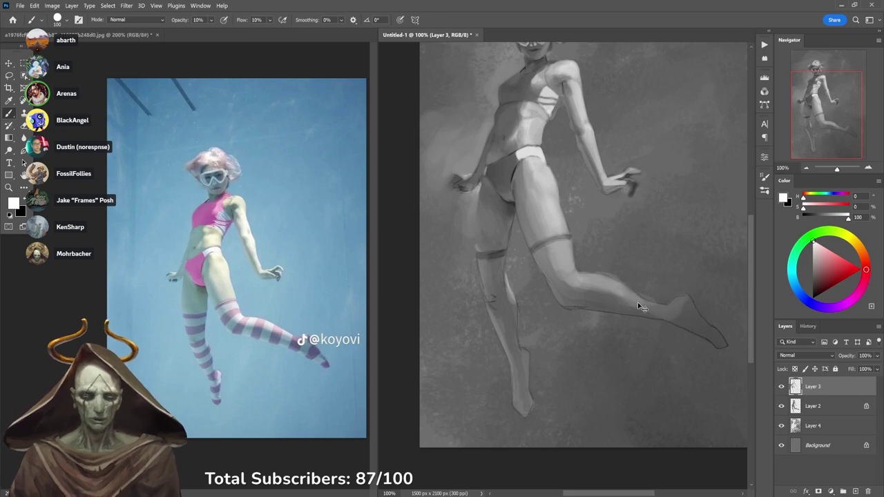
# Select the whole canvas and clean up the upper edge of the bent shin with sampled background and stocking greys at 90% opacity.
pyautogui.hotkey('ctrl', 'a')
pyautogui.press('9')
pyautogui.keyDown('alt'); pyautogui.click(618, 266); pyautogui.keyUp('alt')
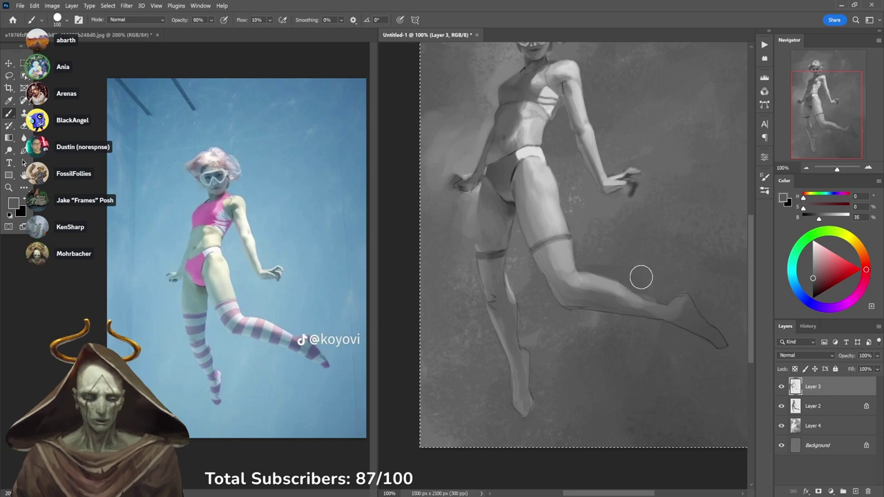
pyautogui.keyDown('alt'); pyautogui.click(592, 282); pyautogui.keyUp('alt')
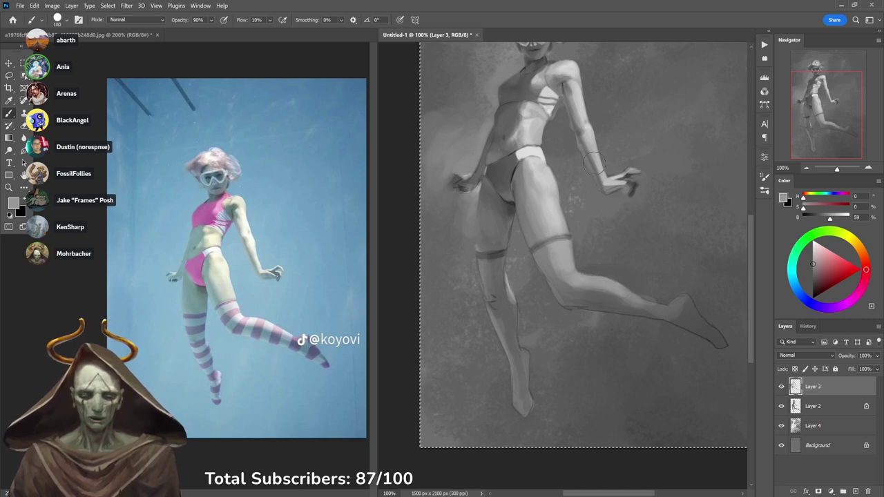
# Refine the hip and outer thigh edge below the white waistband with skin and background greys sampled there, reducing opacity to 30%.
pyautogui.keyDown('alt'); pyautogui.click(547, 175); pyautogui.keyUp('alt')
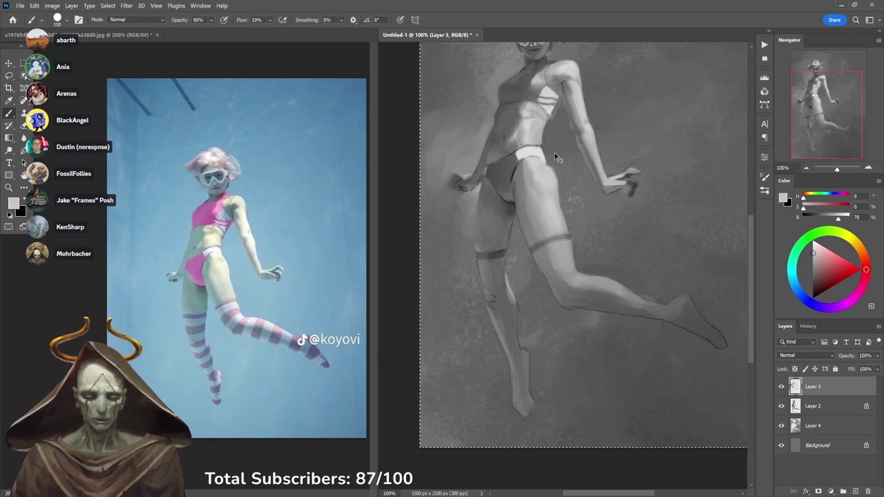
pyautogui.keyDown('alt'); pyautogui.click(555, 162); pyautogui.keyUp('alt')
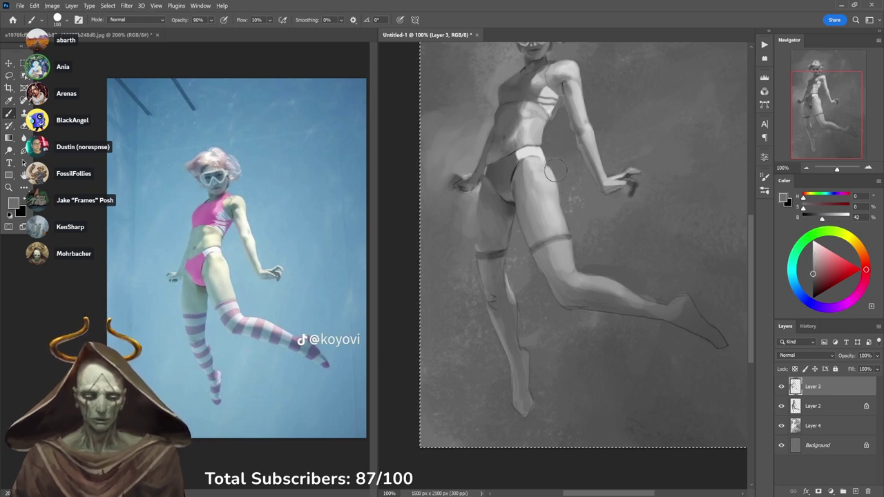
pyautogui.keyDown('alt'); pyautogui.click(551, 176); pyautogui.keyUp('alt')
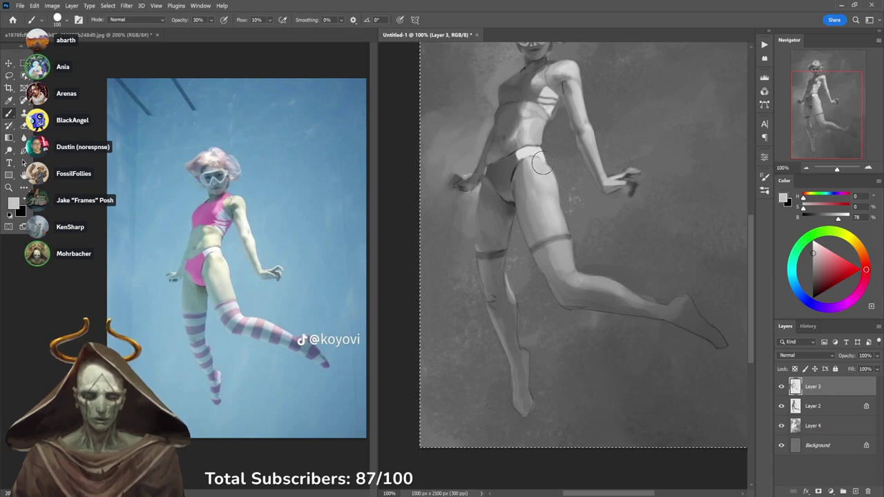
# Refine the lit shoulder's outer contour with sampled background and skin greys at 30% opacity.
pyautogui.moveTo(605, 92); pyautogui.dragTo(609, 138)
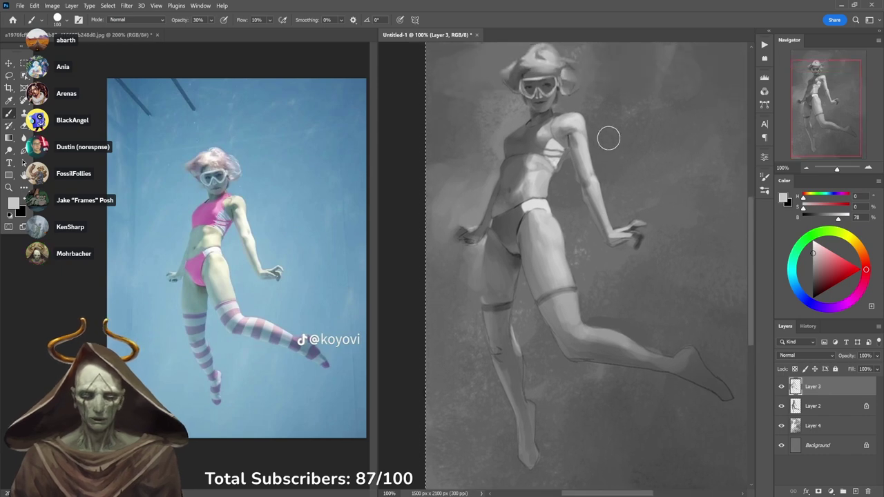
pyautogui.keyDown('alt'); pyautogui.click(598, 142); pyautogui.keyUp('alt')
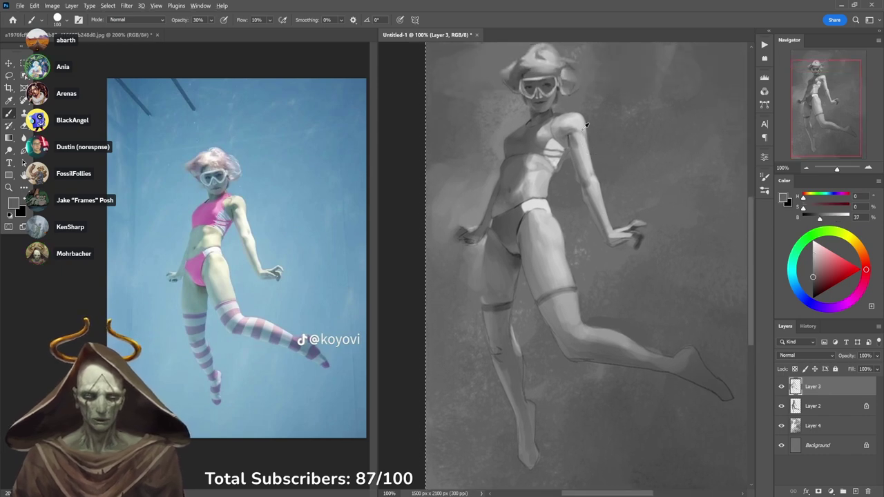
pyautogui.keyDown('alt'); pyautogui.click(584, 124); pyautogui.keyUp('alt')
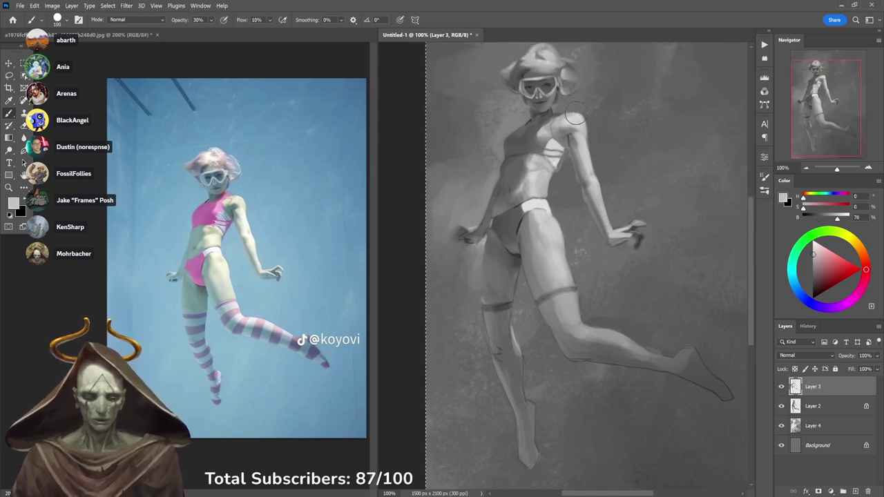
pyautogui.moveTo(576, 113); pyautogui.dragTo(582, 136)
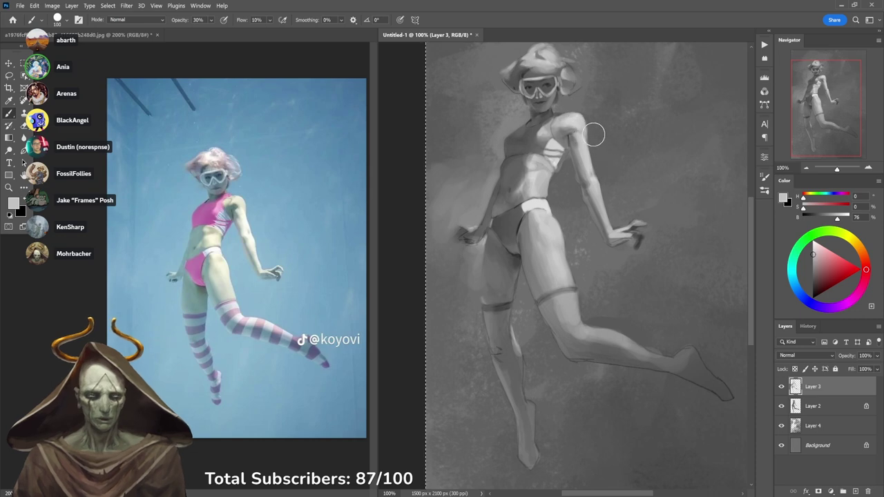
# Rework the hand of the lit arm with sampled background greys and dark finger grey, varying opacity between 30% and 70%.
pyautogui.keyDown('alt'); pyautogui.click(611, 231); pyautogui.keyUp('alt')
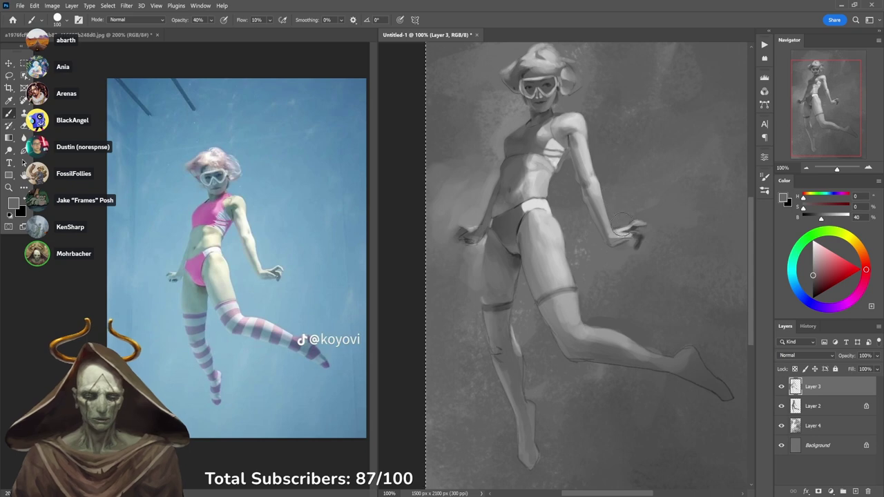
pyautogui.keyDown('alt'); pyautogui.click(617, 250); pyautogui.keyUp('alt')
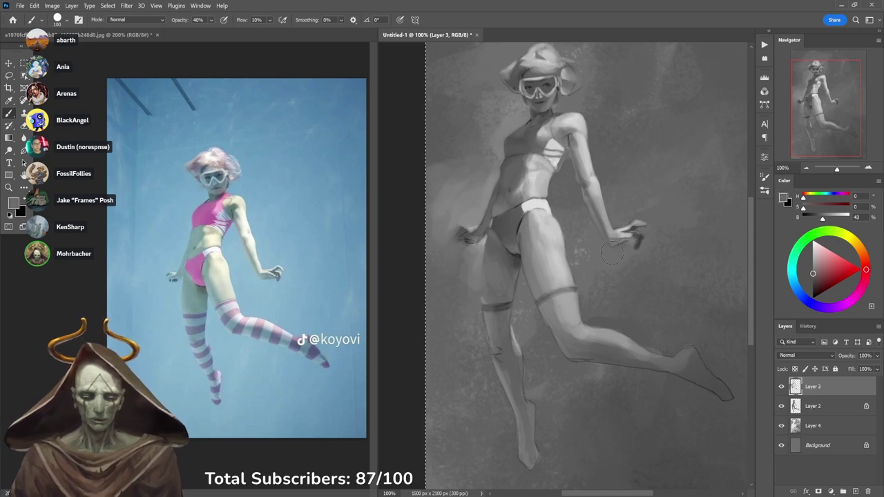
pyautogui.keyDown('alt'); pyautogui.click(642, 233); pyautogui.keyUp('alt')
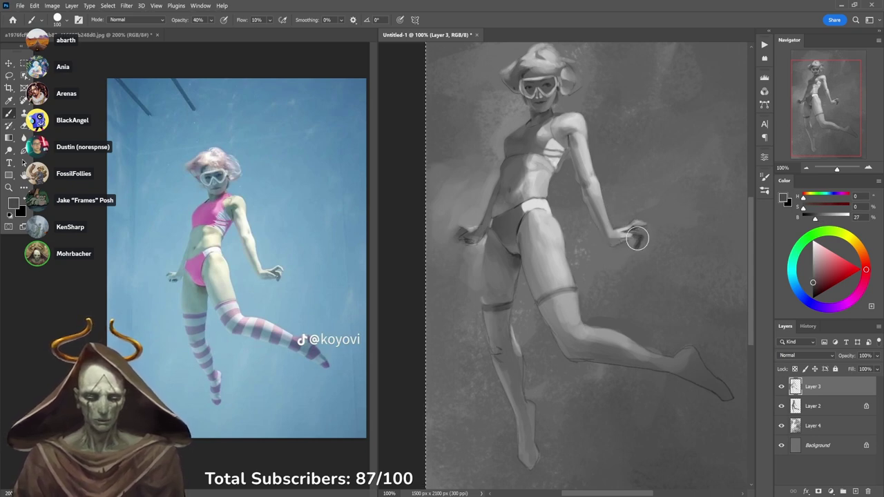
pyautogui.press('7')
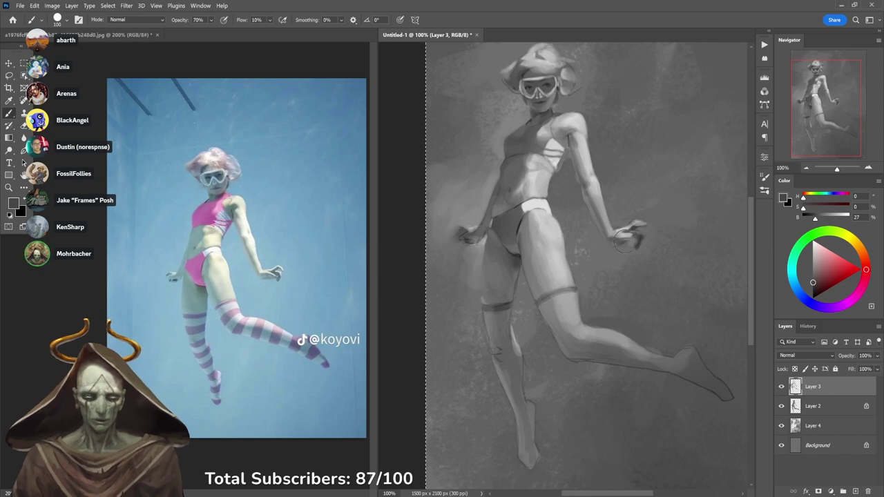
pyautogui.press('3')
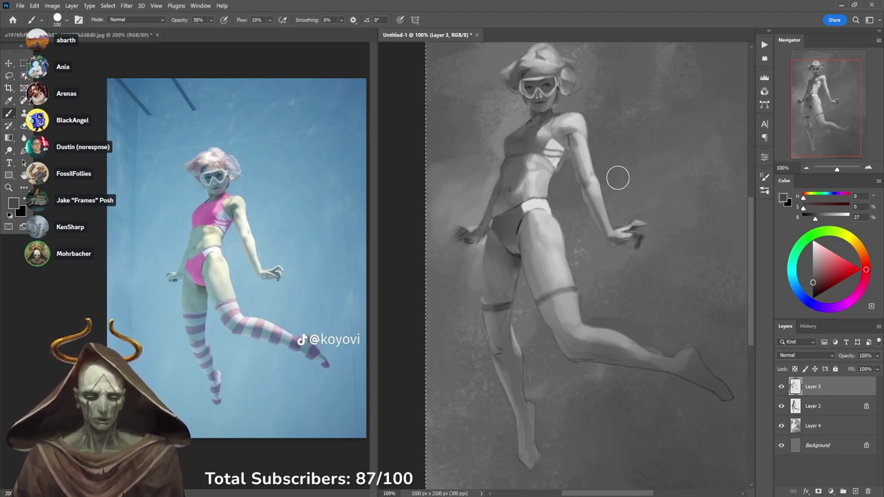
# Shade the foot and ankle of the bent leg with dark grey, varying opacity between 20% and 60%.
pyautogui.moveTo(651, 331); pyautogui.dragTo(626, 286)
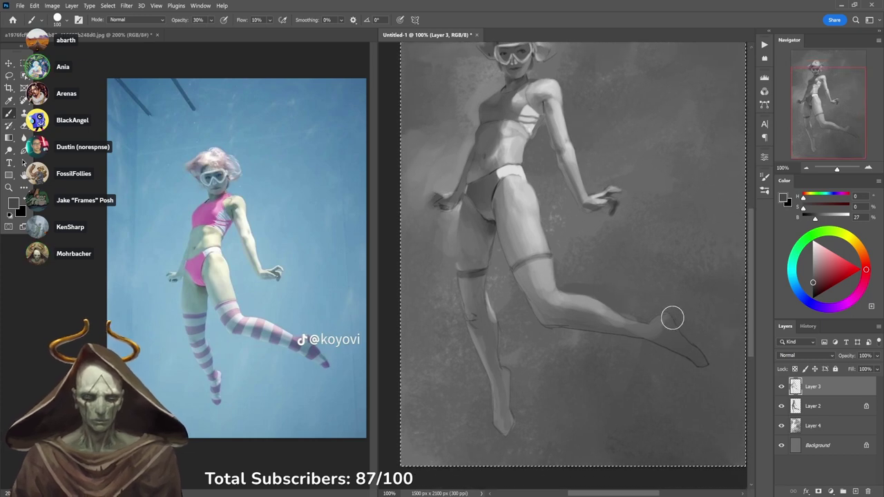
pyautogui.press('6')
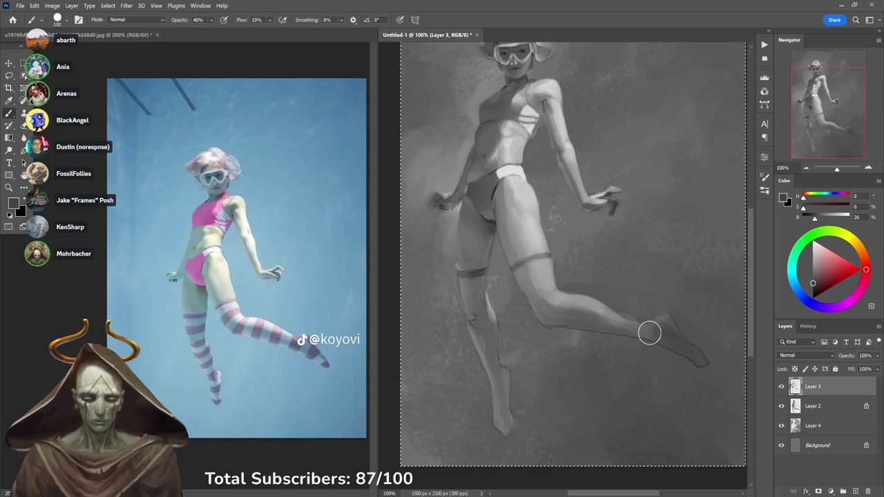
pyautogui.press('4')
pyautogui.press('2')
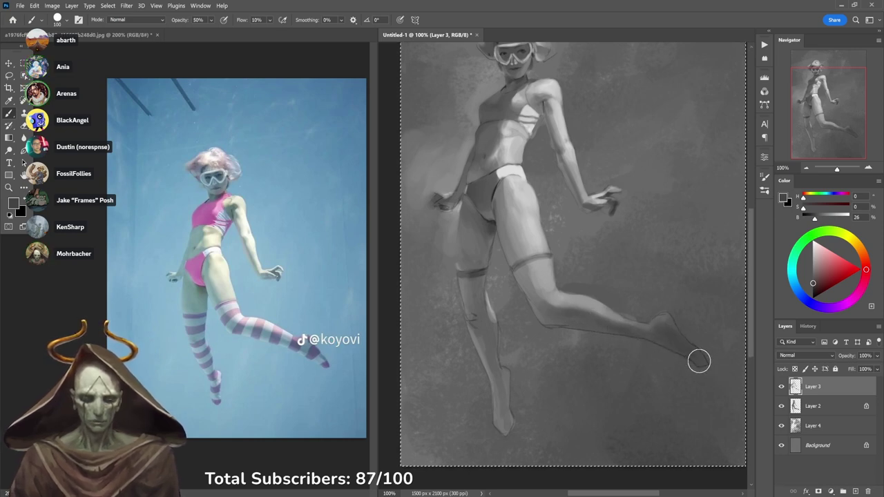
pyautogui.press('5')
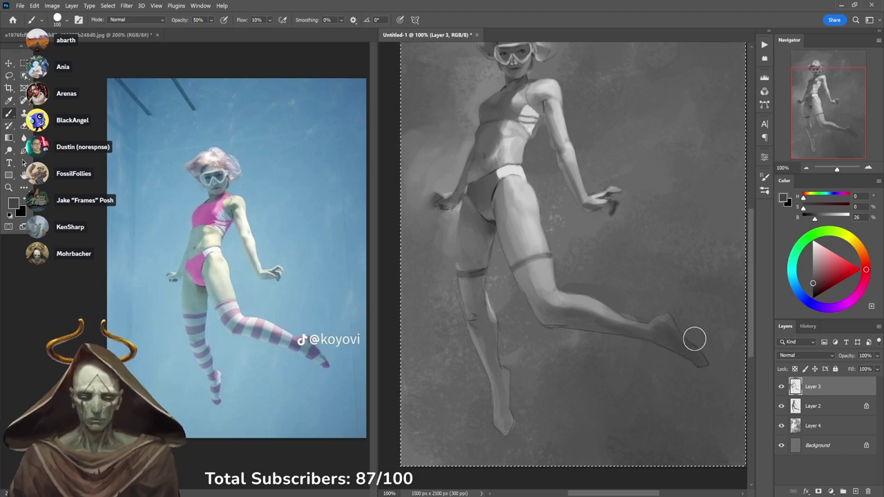
# Lighten the bent leg's foot with grey sampled from the shin at 20% opacity.
pyautogui.keyDown('alt'); pyautogui.click(601, 306); pyautogui.keyUp('alt')
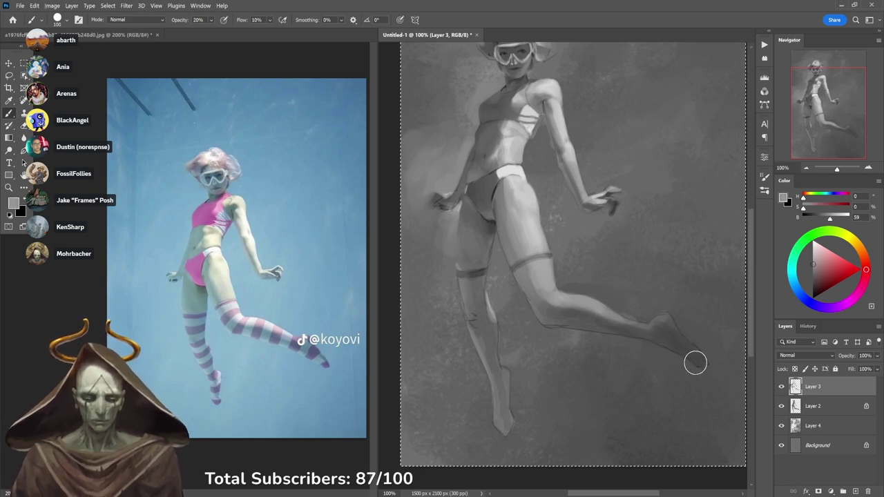
pyautogui.press('2')
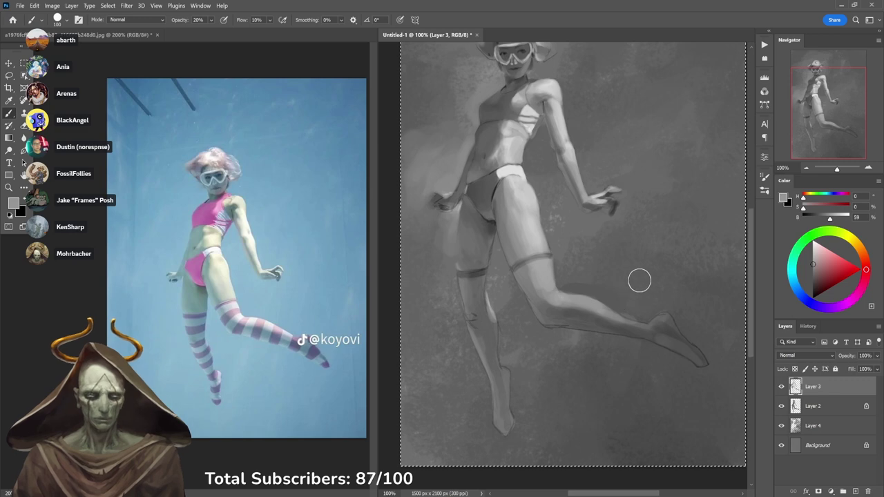
pyautogui.keyDown('alt'); pyautogui.click(620, 253); pyautogui.keyUp('alt')
pyautogui.keyDown('alt'); pyautogui.click(620, 252); pyautogui.keyUp('alt')
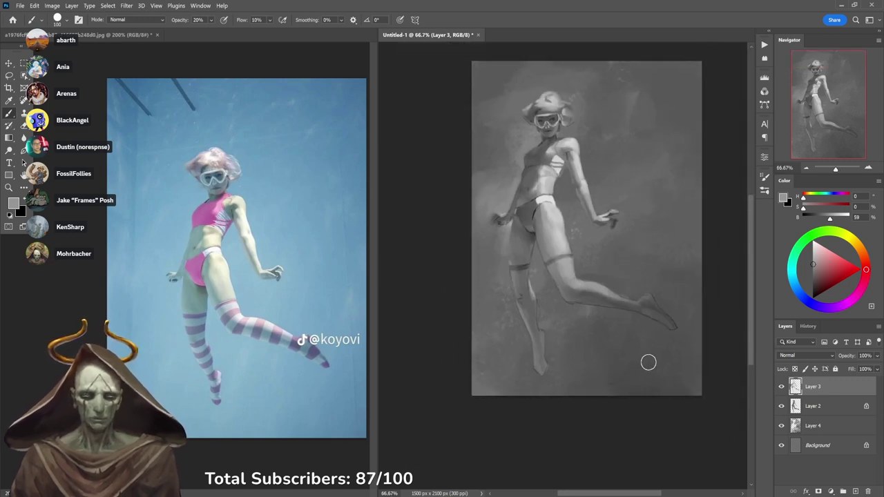
# Add a Gradient Map adjustment layer above Layer 3 and set its blend mode to Soft Light.
pyautogui.click(831, 492)
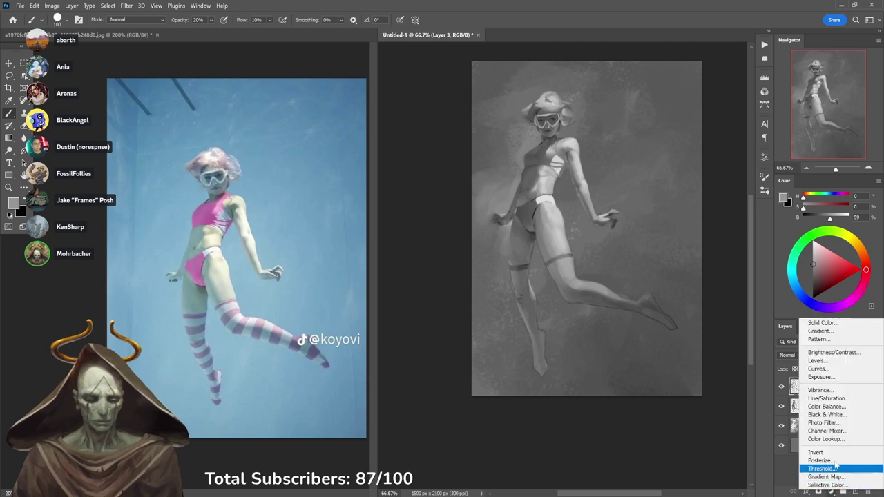
pyautogui.click(827, 476)
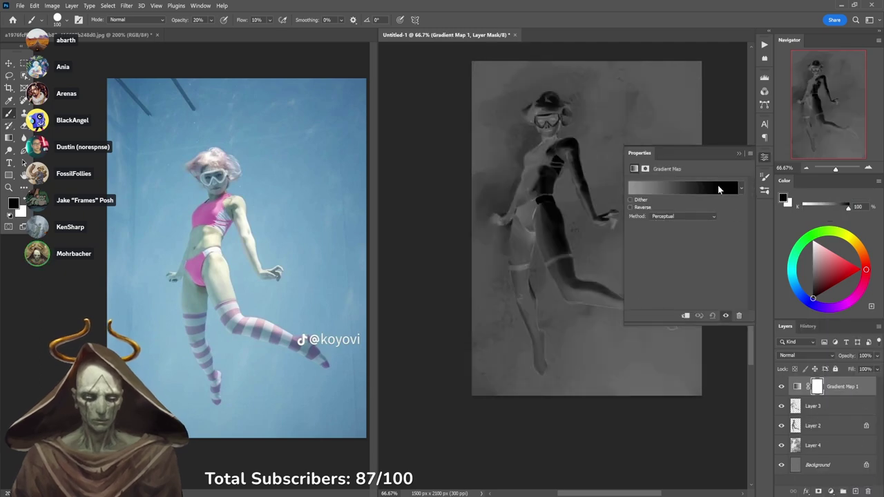
pyautogui.click(795, 356)
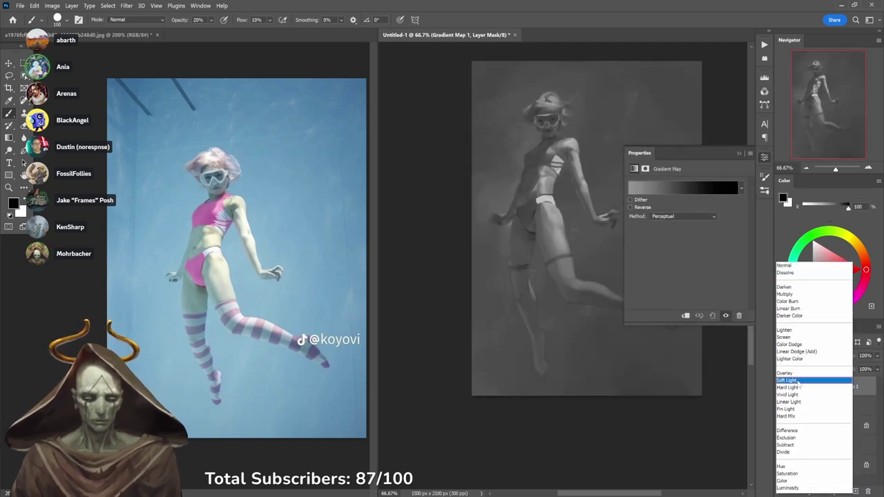
pyautogui.click(788, 381)
# Try several gradient presets for the Gradient Map and choose the grey-to-teal-to-gold one.
pyautogui.click(683, 193)
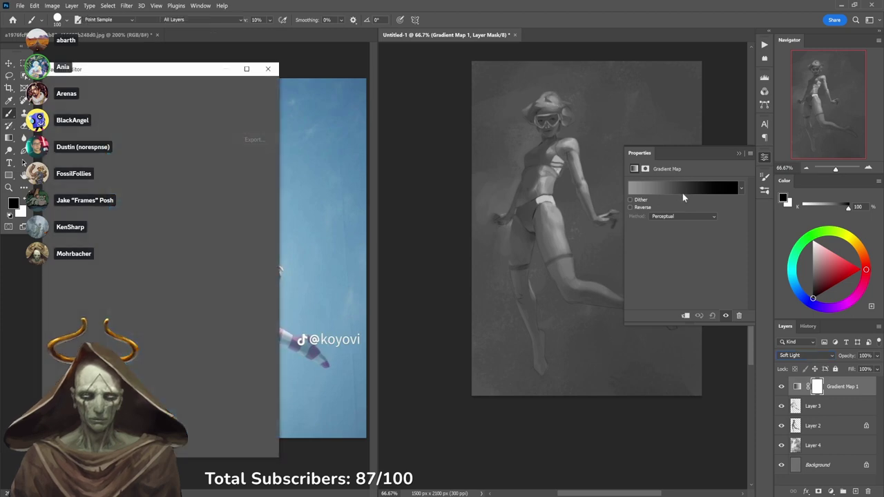
pyautogui.click(198, 148)
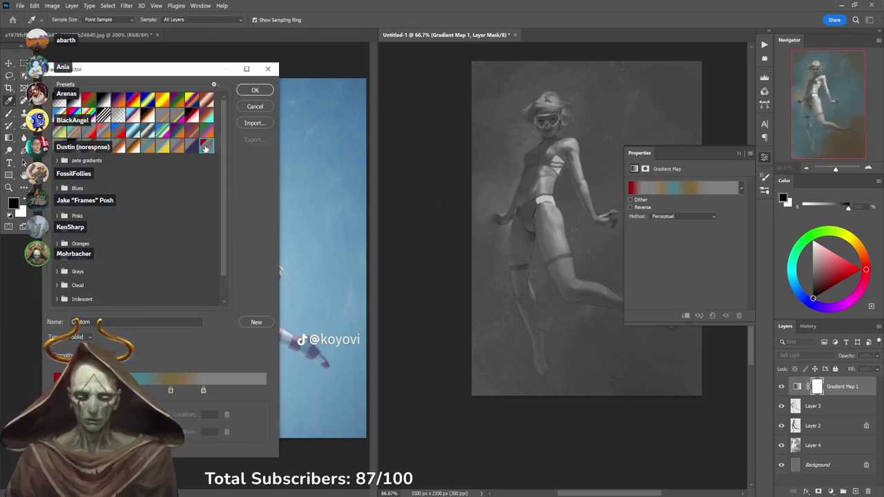
pyautogui.click(185, 150)
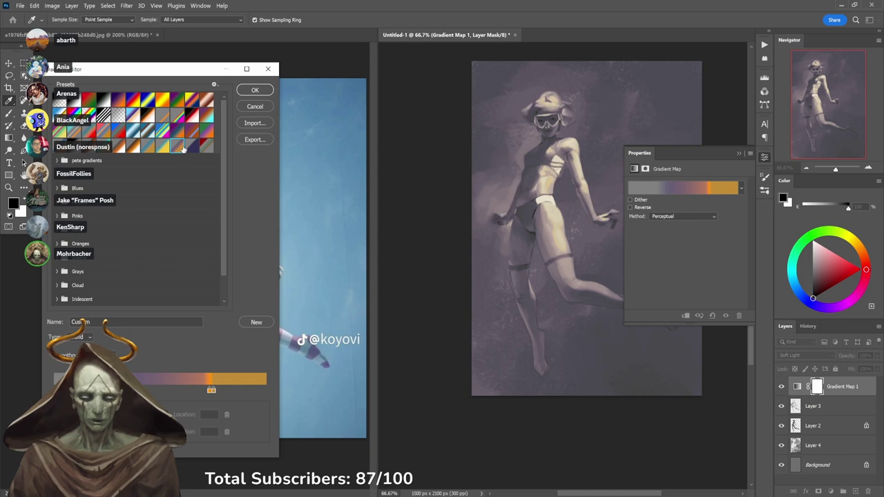
pyautogui.click(162, 150)
pyautogui.click(160, 149)
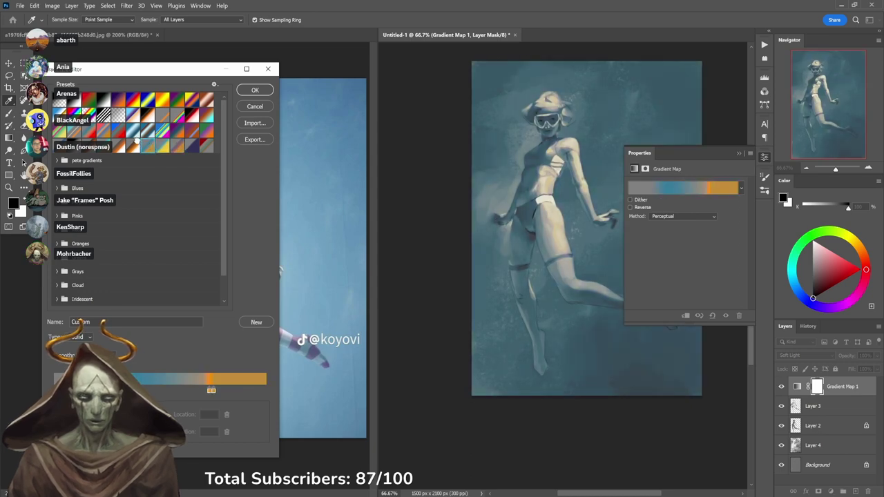
pyautogui.click(135, 145)
pyautogui.click(128, 146)
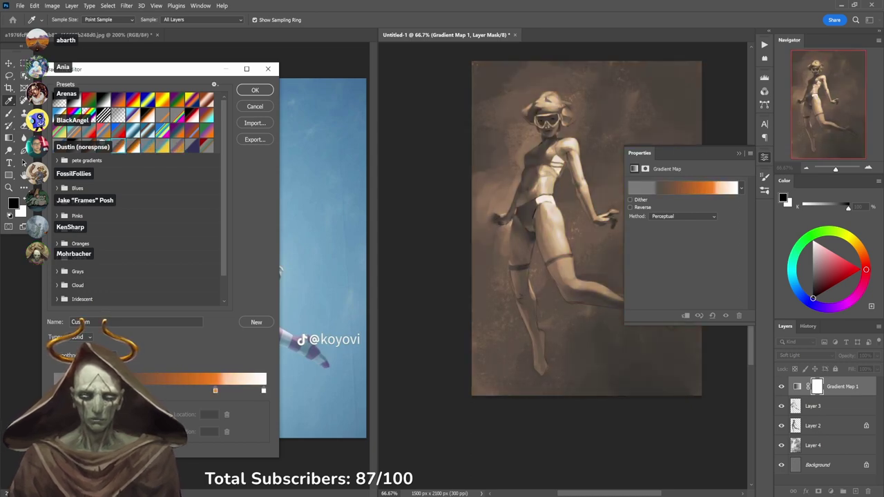
pyautogui.click(90, 141)
pyautogui.click(104, 145)
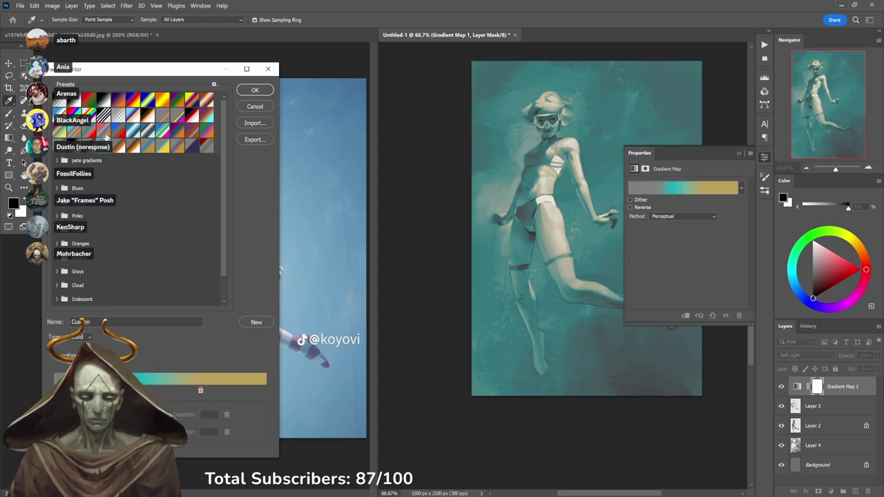
# Recolour the gradient's teal stop at location 40 to blue #3b8cbb and apply the edited Gradient Map.
pyautogui.moveTo(148, 71); pyautogui.dragTo(384, 80)
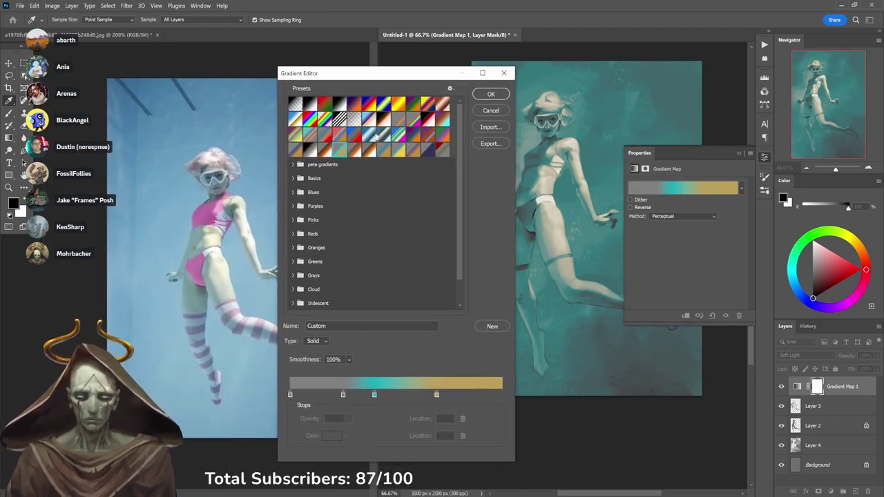
pyautogui.moveTo(515, 459); pyautogui.dragTo(509, 340)
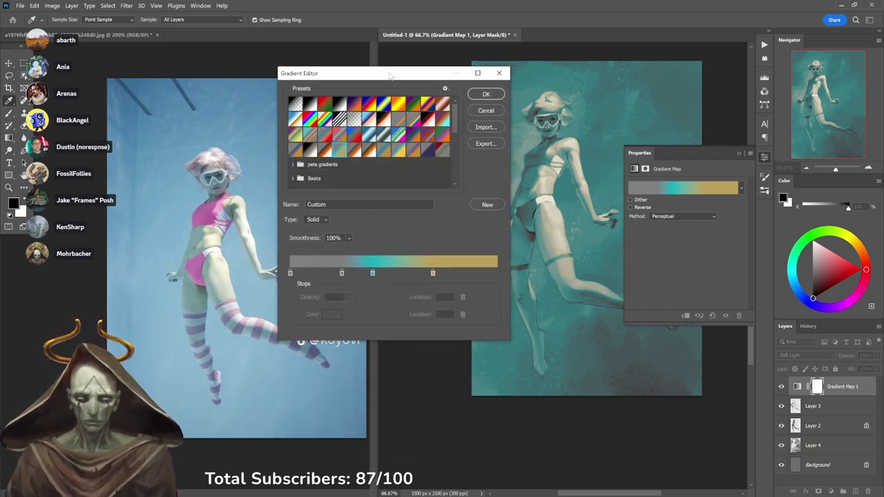
pyautogui.moveTo(390, 76); pyautogui.dragTo(398, 192)
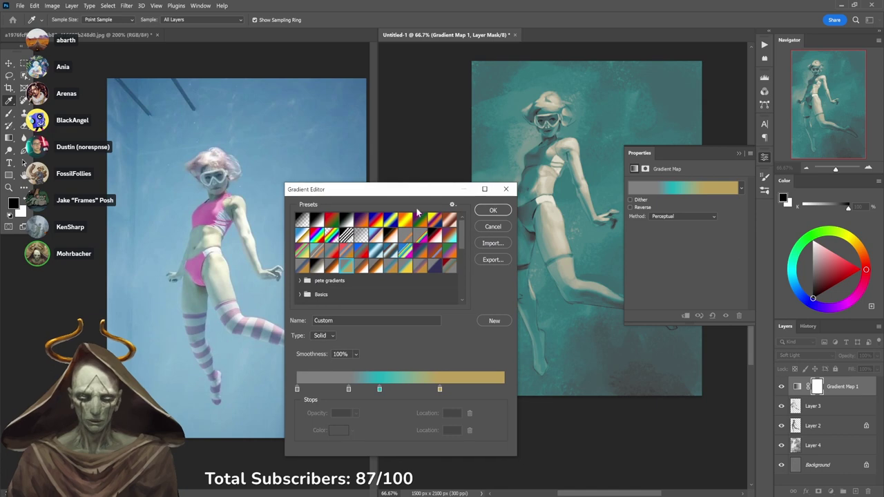
pyautogui.click(379, 390)
pyautogui.click(348, 431)
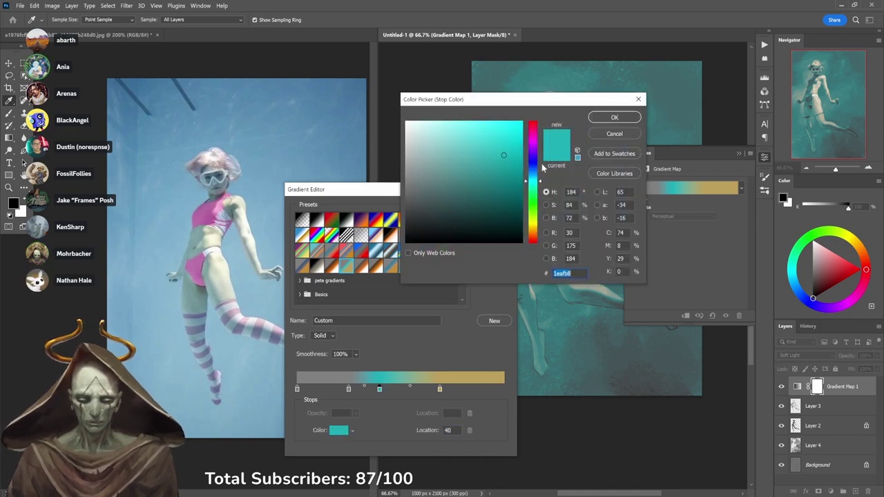
pyautogui.click(537, 173)
pyautogui.moveTo(536, 173); pyautogui.dragTo(536, 176)
pyautogui.moveTo(543, 102); pyautogui.dragTo(437, 235)
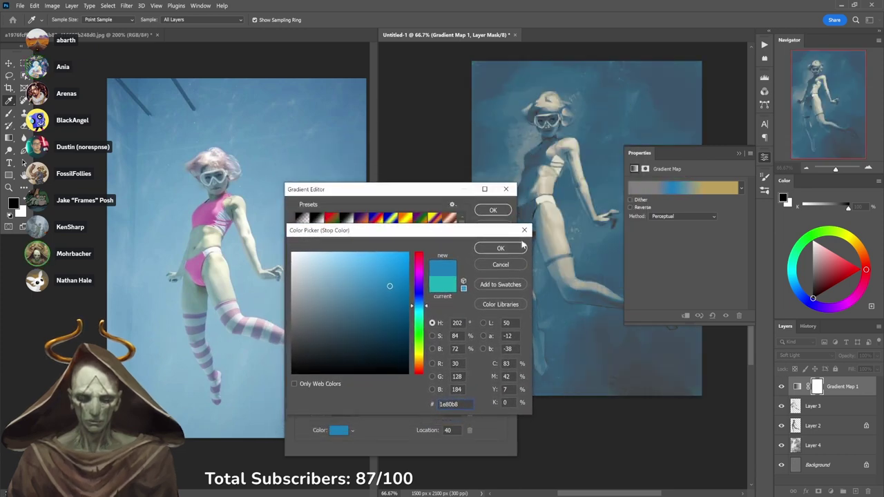
pyautogui.moveTo(389, 287); pyautogui.dragTo(369, 284)
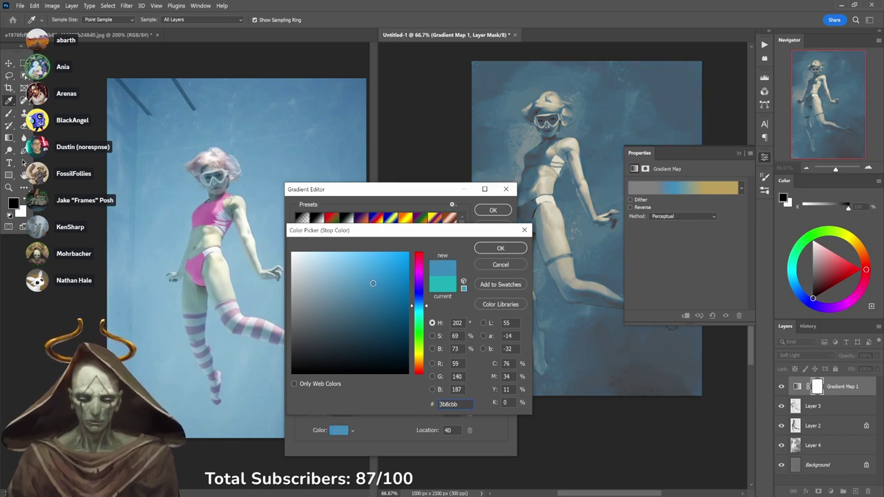
pyautogui.click(502, 248)
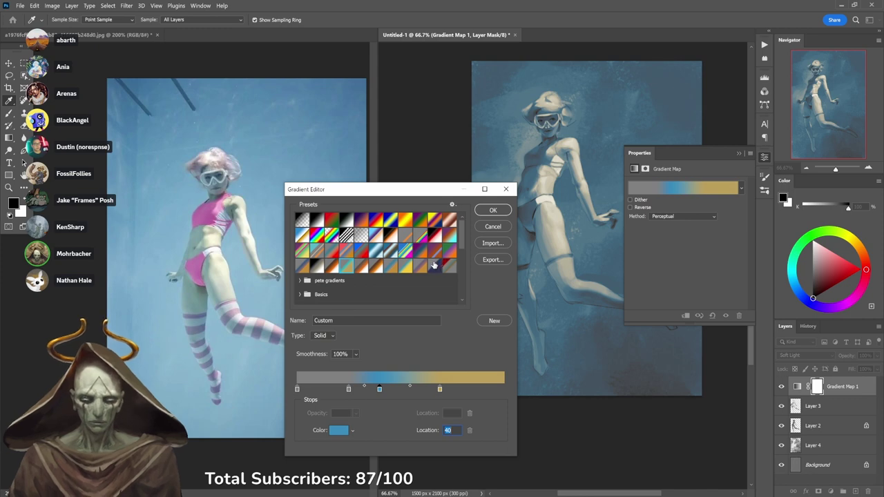
pyautogui.click(493, 211)
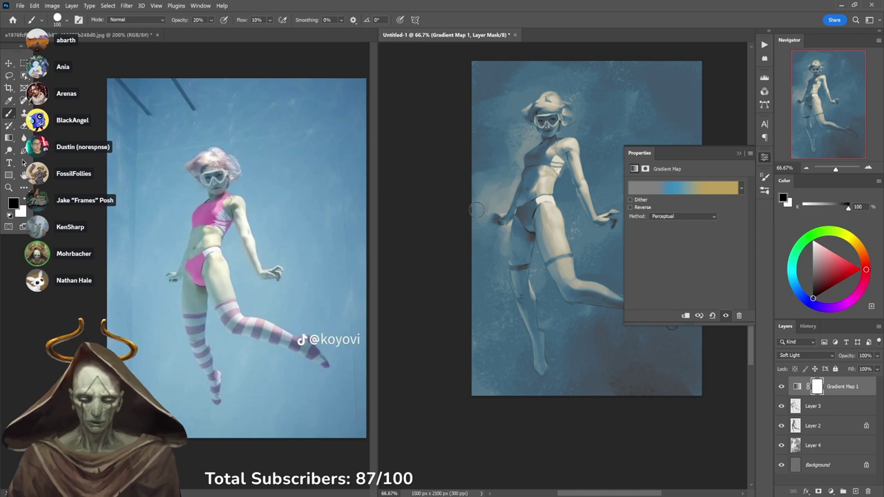
pyautogui.click(767, 158)
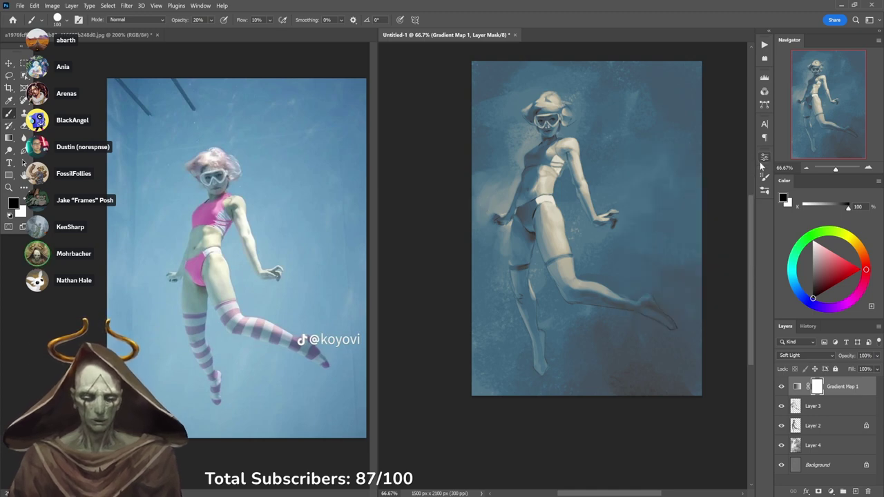
# Add a Hard Light layer above the Gradient Map and choose a magenta with hue 310, saturation 55% and brightness 92%.
pyautogui.click(857, 492)
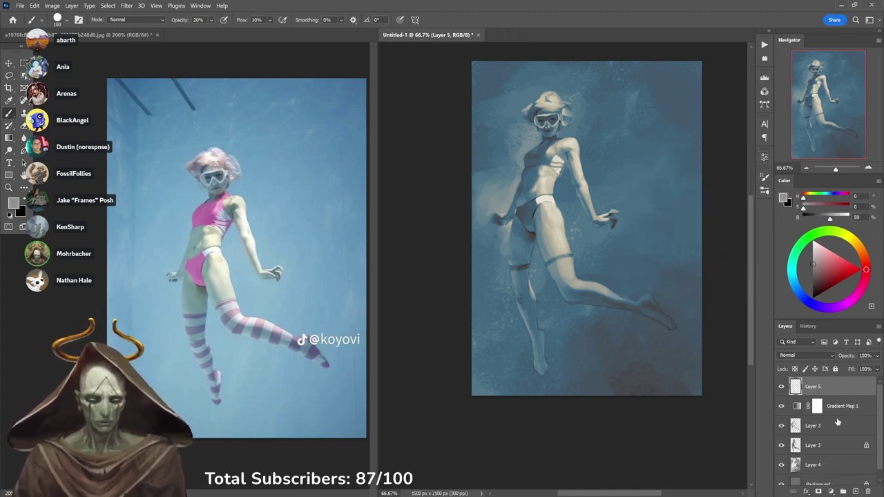
pyautogui.click(808, 355)
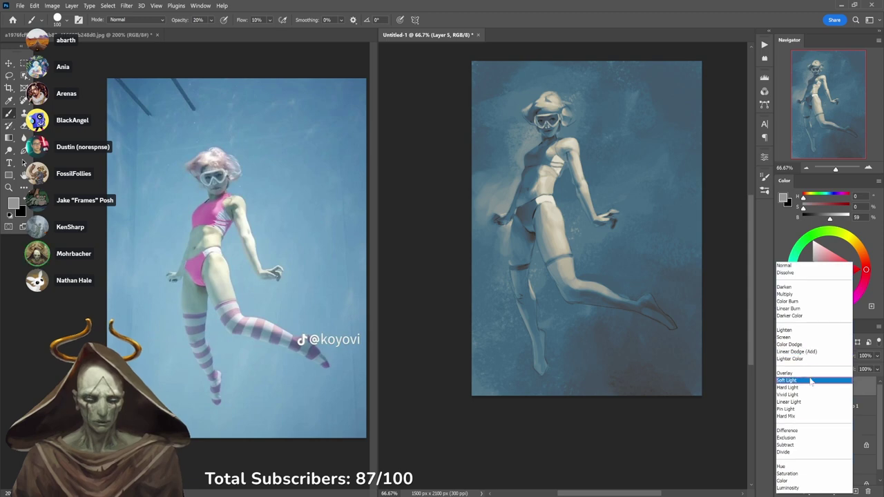
pyautogui.click(814, 389)
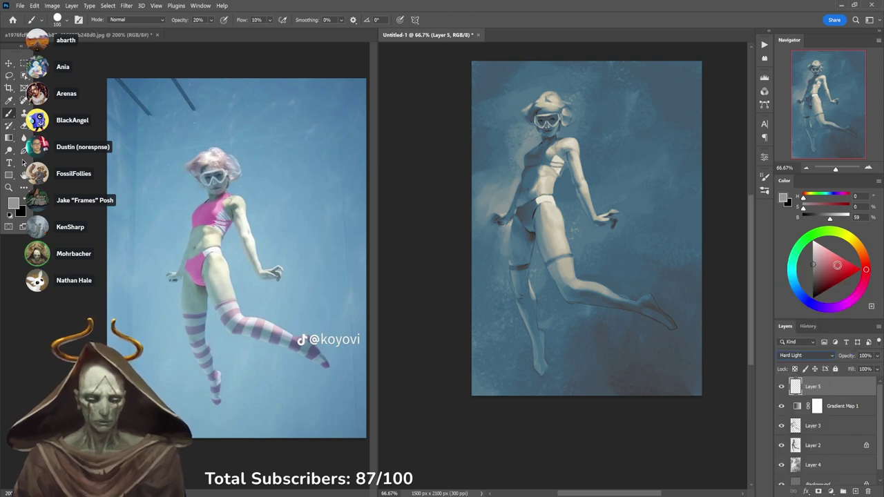
pyautogui.moveTo(838, 265); pyautogui.dragTo(854, 262)
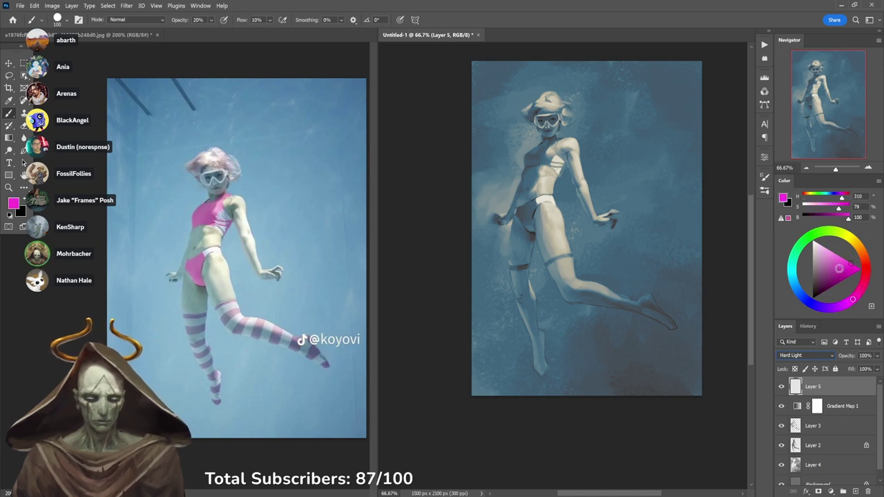
pyautogui.click(840, 258)
pyautogui.moveTo(840, 260); pyautogui.dragTo(837, 260)
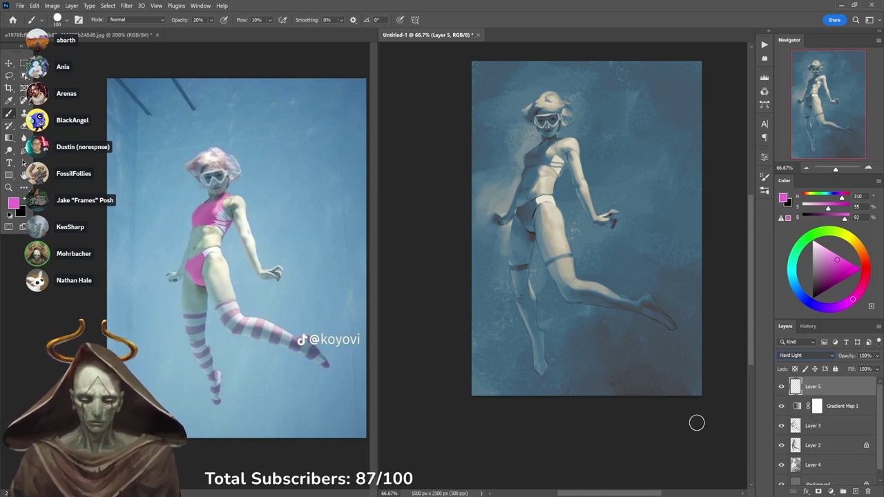
# Paint the swimmer's bikini bottom magenta at 40% opacity with a smaller brush, leaving the waistband white.
pyautogui.keyDown('ctrl'); pyautogui.click(548, 234); pyautogui.keyUp('ctrl')
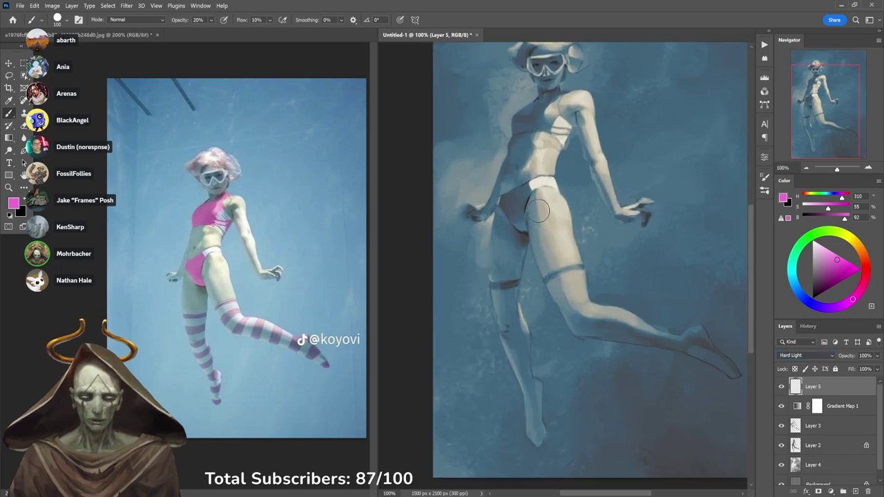
pyautogui.press('3')
pyautogui.keyDown('ctrl'); pyautogui.click(541, 210); pyautogui.keyUp('ctrl')
pyautogui.scroll(1, 541, 210)
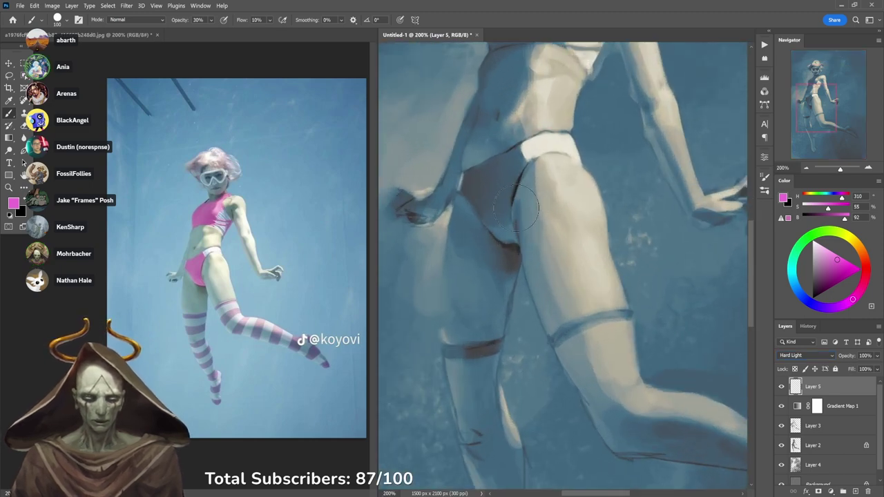
pyautogui.press('5')
pyautogui.moveTo(509, 240)
pyautogui.mouseDown()
pyautogui.moveTo(499, 223)
pyautogui.moveTo(505, 213)
pyautogui.mouseUp()
pyautogui.press('4')
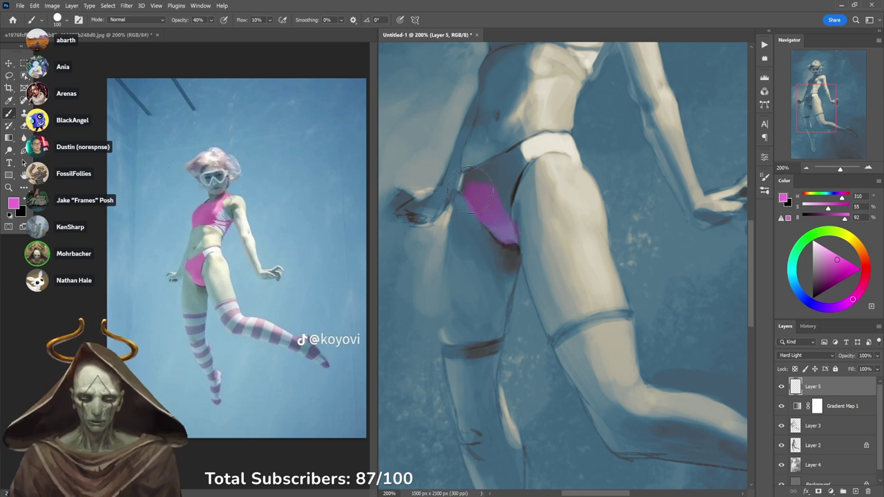
pyautogui.hotkey('ctrl', 'z')
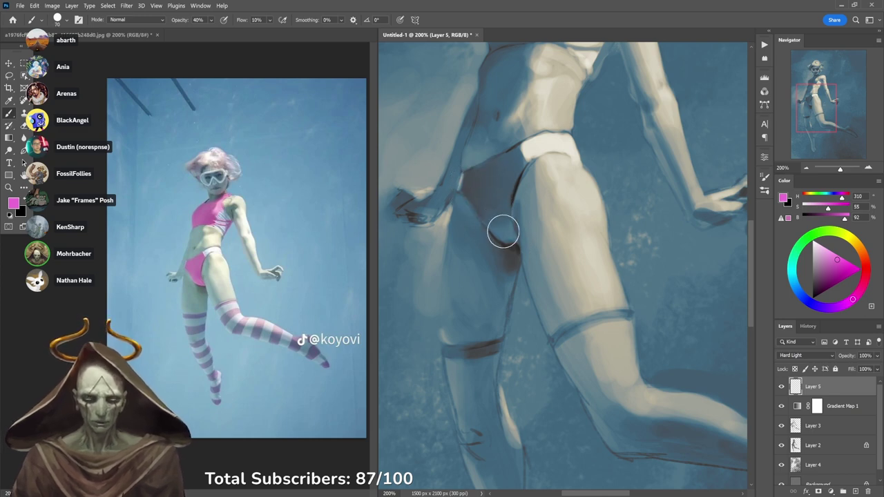
pyautogui.moveTo(509, 231)
pyautogui.mouseDown()
pyautogui.moveTo(504, 191)
pyautogui.moveTo(519, 161)
pyautogui.moveTo(490, 168)
pyautogui.moveTo(468, 187)
pyautogui.moveTo(501, 233)
pyautogui.moveTo(486, 193)
pyautogui.moveTo(494, 177)
pyautogui.mouseUp()
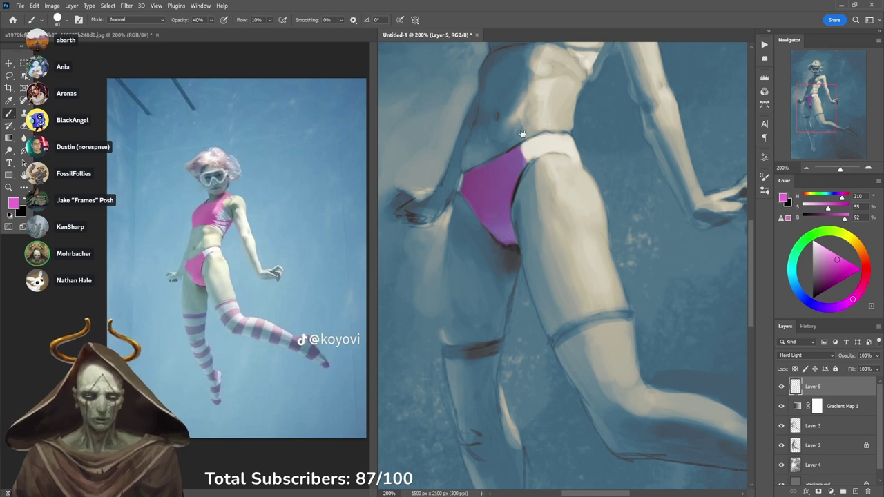
# Paint the front and shoulder strap of the swimmer's bikini top magenta at 40% opacity.
pyautogui.moveTo(522, 93); pyautogui.dragTo(519, 325)
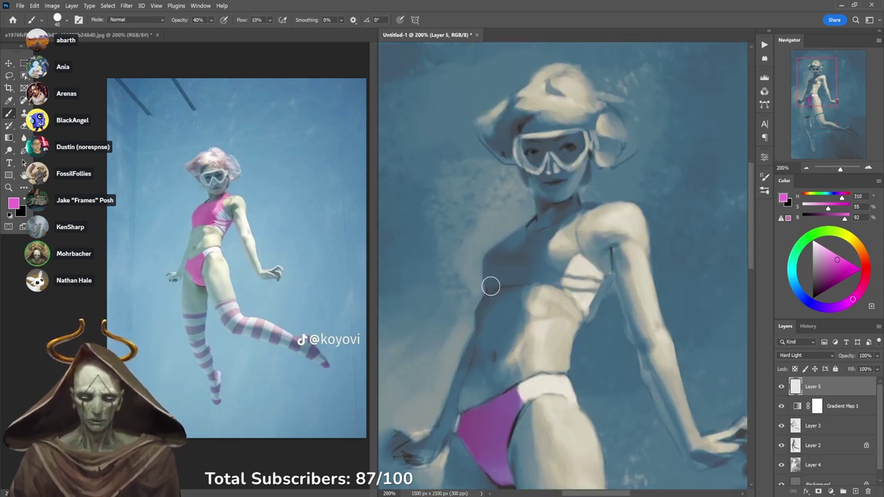
pyautogui.moveTo(489, 290)
pyautogui.mouseDown()
pyautogui.moveTo(488, 259)
pyautogui.moveTo(490, 286)
pyautogui.moveTo(492, 257)
pyautogui.moveTo(526, 230)
pyautogui.moveTo(522, 237)
pyautogui.moveTo(538, 239)
pyautogui.moveTo(530, 238)
pyautogui.moveTo(574, 219)
pyautogui.mouseUp()
pyautogui.moveTo(598, 205)
pyautogui.mouseDown()
pyautogui.moveTo(570, 244)
pyautogui.moveTo(544, 261)
pyautogui.moveTo(544, 242)
pyautogui.moveTo(527, 248)
pyautogui.moveTo(499, 276)
pyautogui.moveTo(542, 273)
pyautogui.moveTo(533, 261)
pyautogui.moveTo(561, 249)
pyautogui.moveTo(557, 273)
pyautogui.moveTo(576, 247)
pyautogui.moveTo(552, 225)
pyautogui.mouseUp()
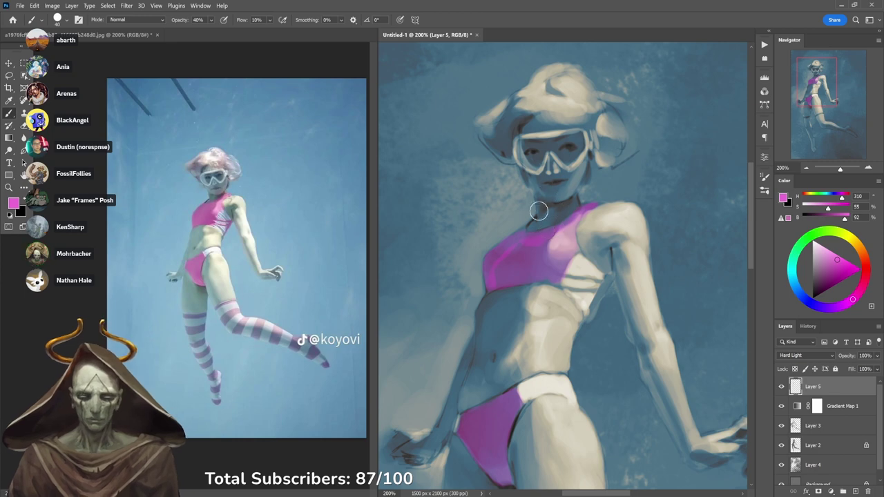
# Deepen the magenta on the shadowed areas of the bikini top and bottom at 20% opacity.
pyautogui.press('2')
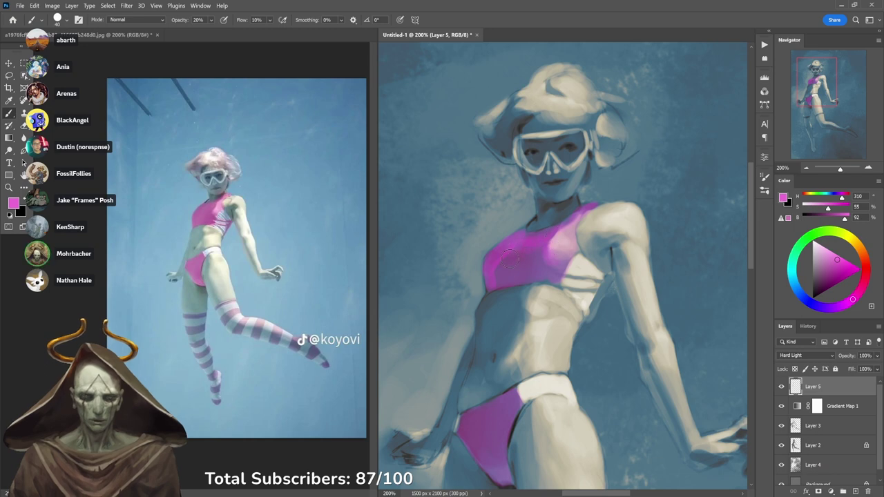
pyautogui.moveTo(550, 377); pyautogui.dragTo(569, 211)
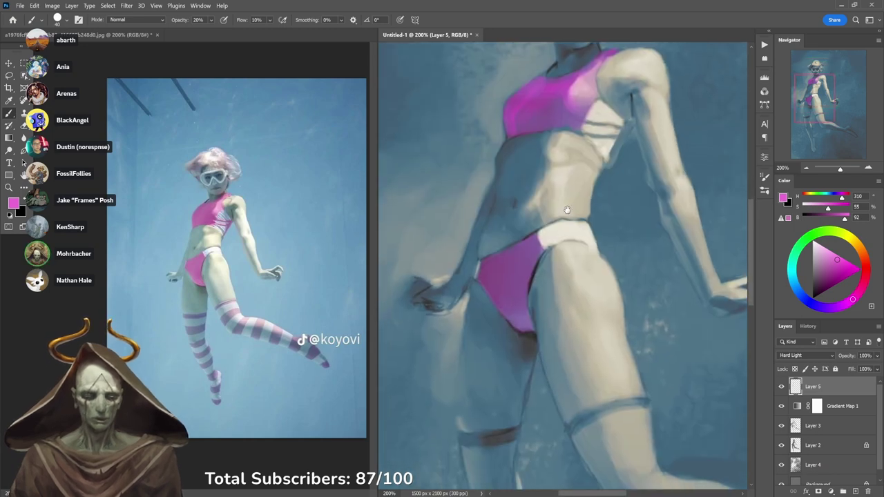
pyautogui.moveTo(490, 275)
pyautogui.mouseDown()
pyautogui.moveTo(479, 272)
pyautogui.moveTo(488, 272)
pyautogui.mouseUp()
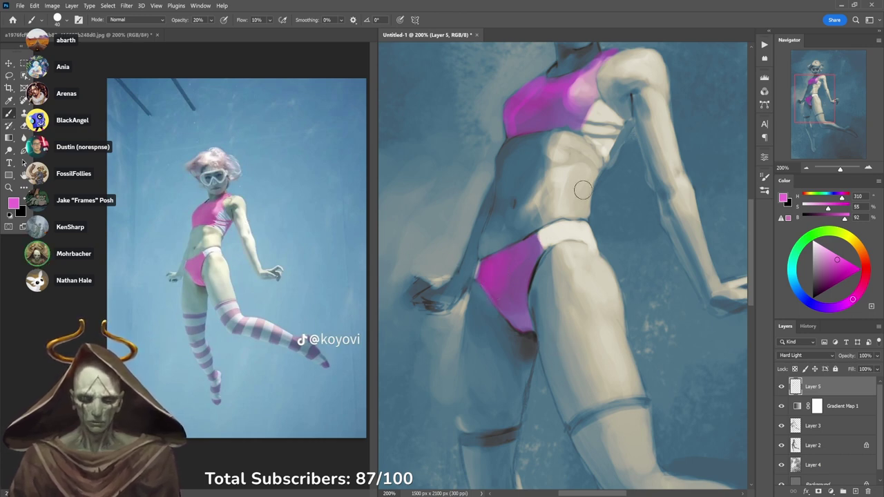
# Soften the magenta on the bikini top with the eraser at 20% opacity, retouching it with the brush.
pyautogui.scroll(3, 532, 263)
pyautogui.press('e')
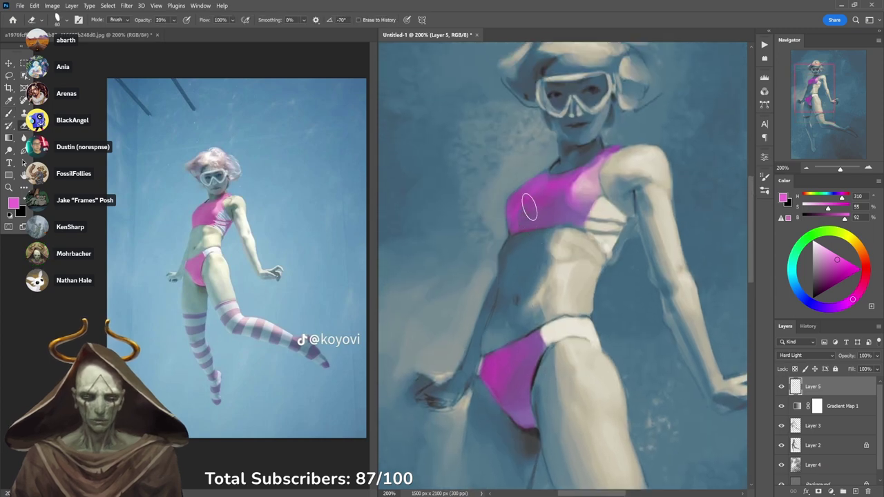
pyautogui.press('2')
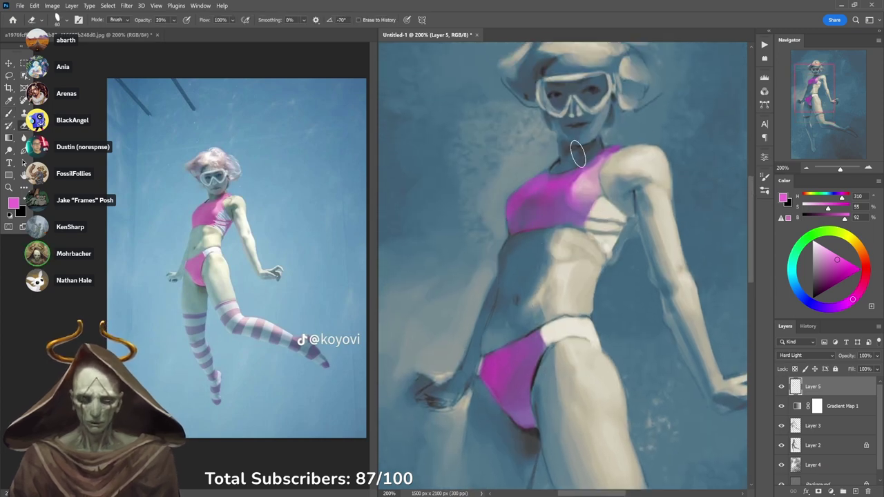
pyautogui.press('b')
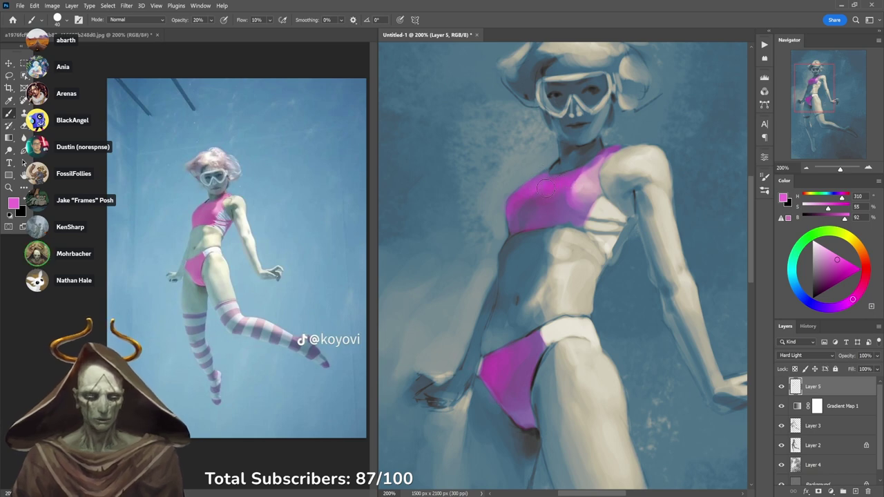
pyautogui.press('d')
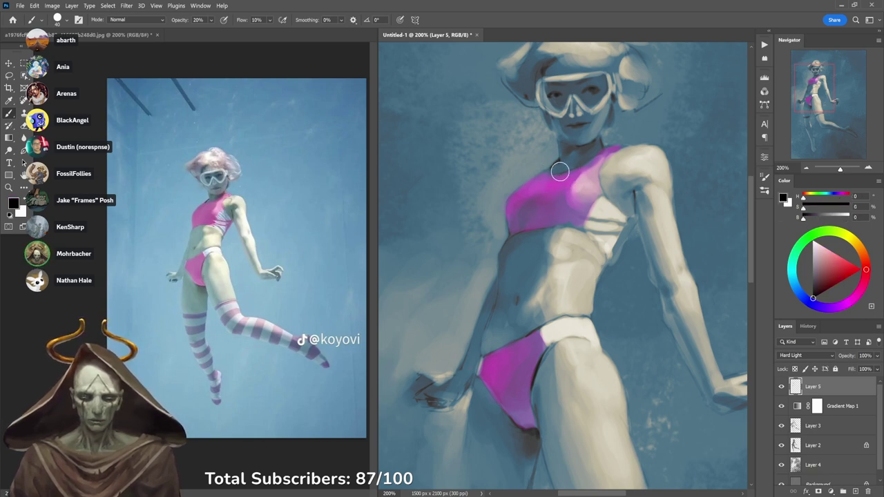
pyautogui.press('e')
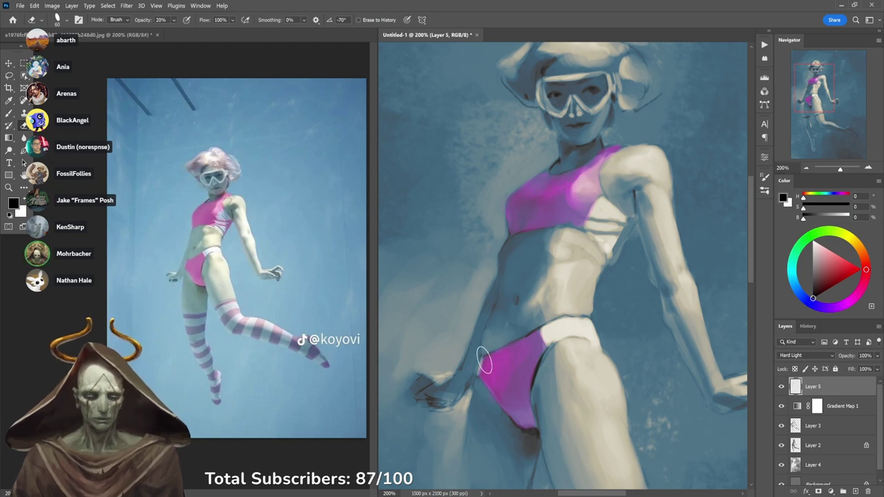
pyautogui.press('b')
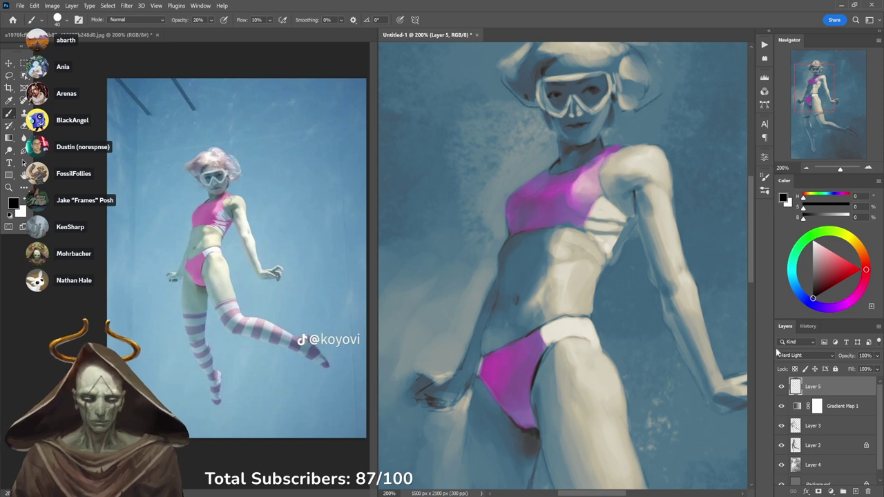
# Isolate Layer 5 to sample its magenta, restore all layers, and paint over the bikini top's pale area at 40% opacity.
pyautogui.keyDown('alt'); pyautogui.click(783, 388); pyautogui.keyUp('alt')
pyautogui.keyDown('alt'); pyautogui.click(587, 198); pyautogui.keyUp('alt')
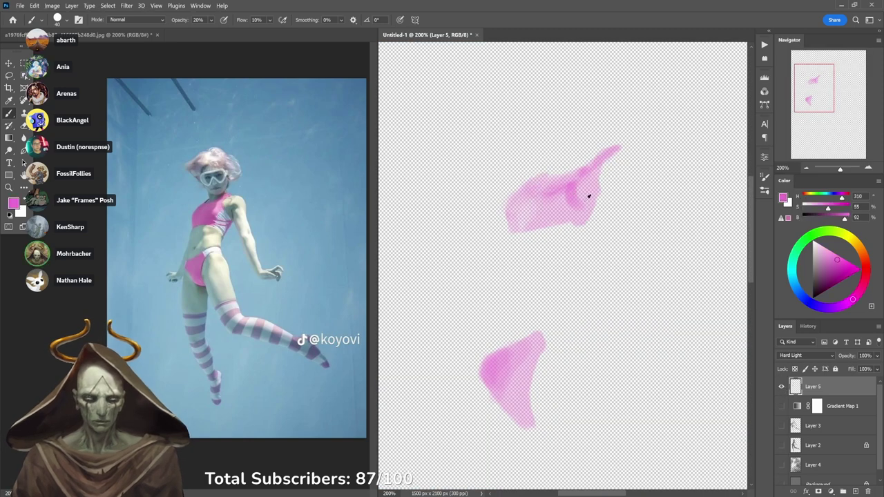
pyautogui.keyDown('alt'); pyautogui.click(783, 388); pyautogui.keyUp('alt')
pyautogui.press('4')
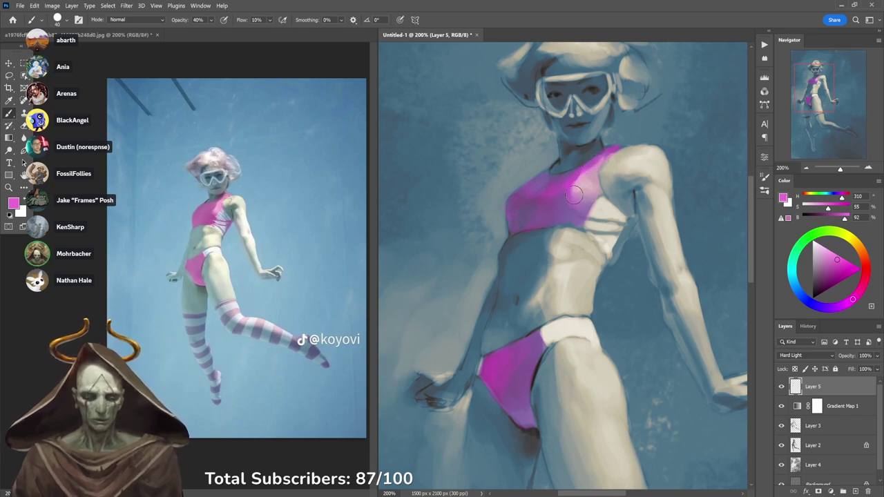
# Shift the hue of Layer 5's magenta swimwear by +29 with Hue/Saturation.
pyautogui.keyDown('alt'); pyautogui.click(561, 260); pyautogui.keyUp('alt')
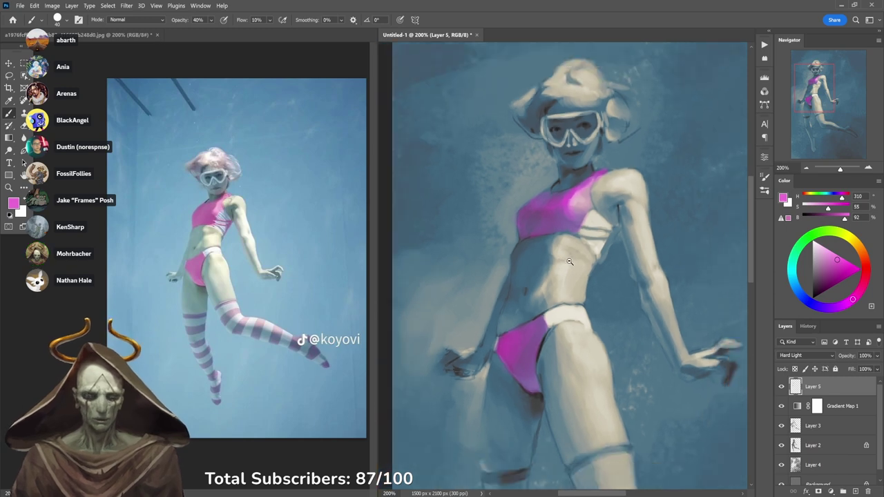
pyautogui.keyDown('alt'); pyautogui.click(569, 261); pyautogui.keyUp('alt')
pyautogui.hotkey('ctrl', 'u')
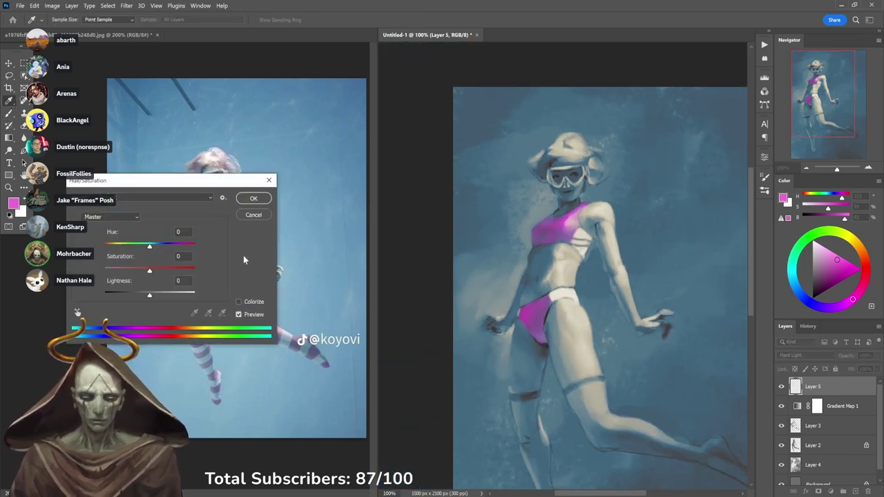
pyautogui.moveTo(149, 247); pyautogui.dragTo(163, 249)
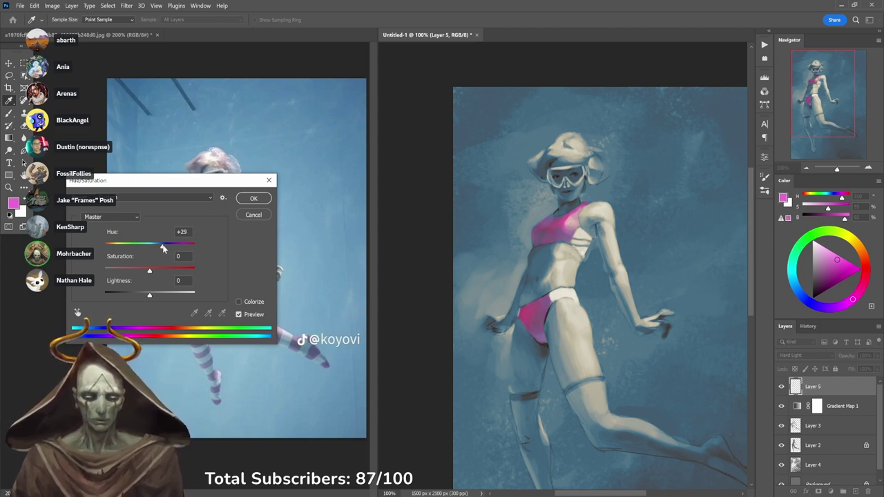
pyautogui.click(254, 198)
pyautogui.press('b')
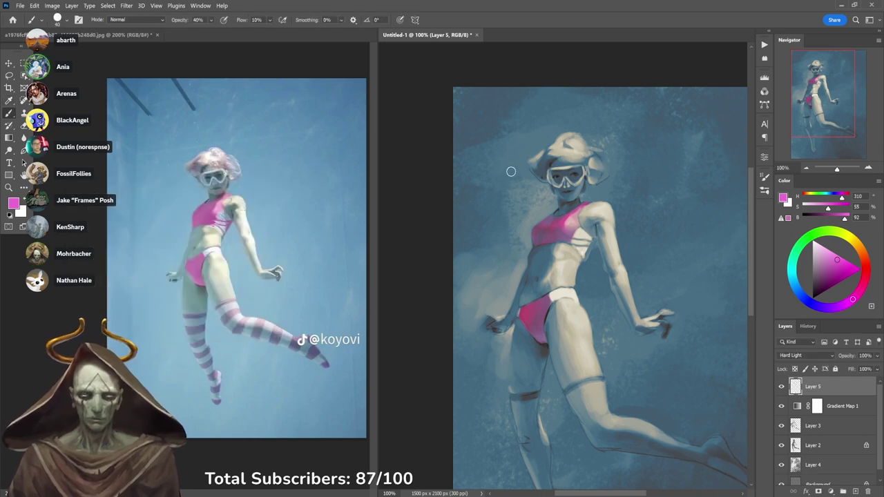
# Sample the pink from the isolated Layer 5, restore all layers, and paint the bikini top's side straps with a 20 px brush.
pyautogui.hotkey('ctrl', '+')
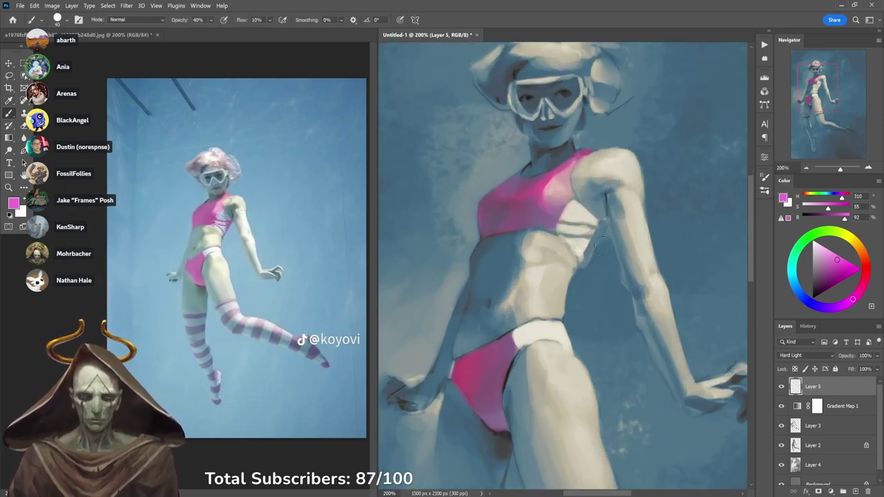
pyautogui.keyDown('alt'); pyautogui.click(783, 387); pyautogui.keyUp('alt')
pyautogui.keyDown('alt'); pyautogui.click(543, 184); pyautogui.keyUp('alt')
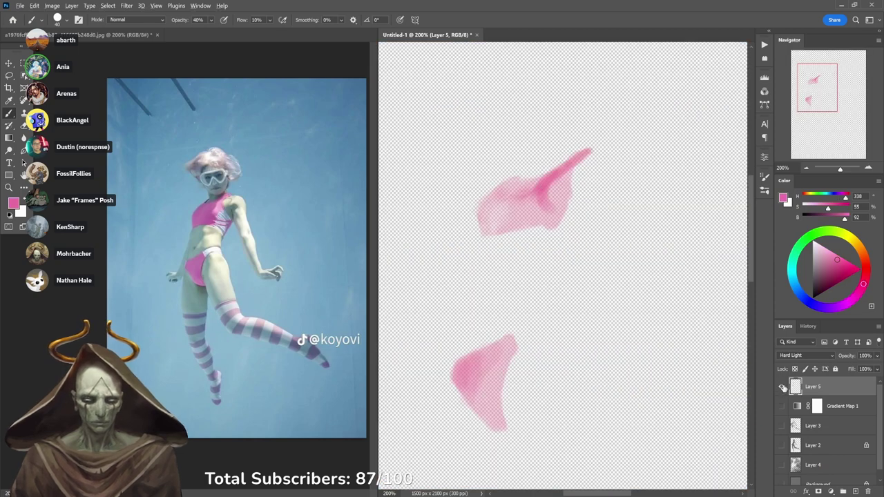
pyautogui.keyDown('alt'); pyautogui.click(783, 387); pyautogui.keyUp('alt')
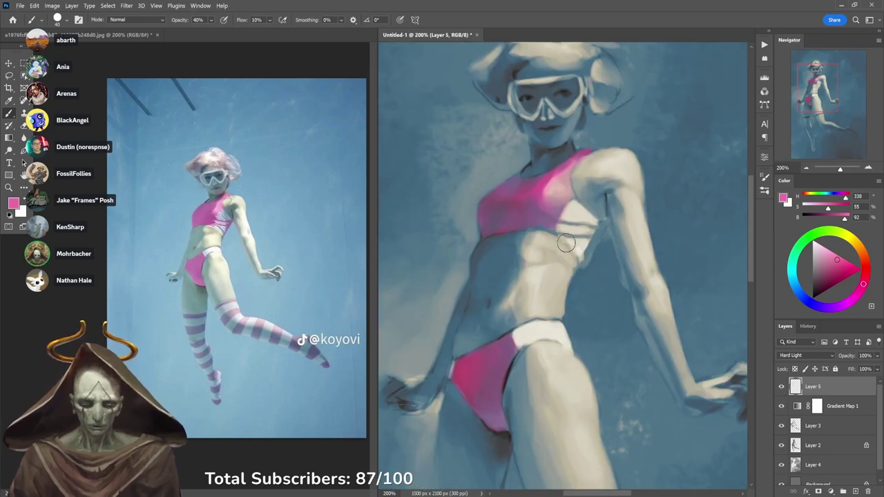
pyautogui.press('[')
pyautogui.press('[')
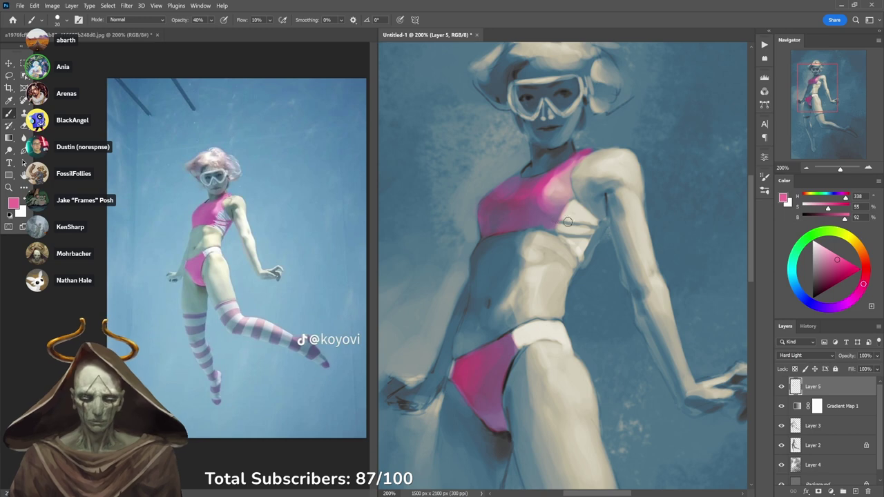
pyautogui.moveTo(568, 222)
pyautogui.mouseDown()
pyautogui.moveTo(594, 224)
pyautogui.moveTo(594, 236)
pyautogui.mouseUp()
pyautogui.press('0')
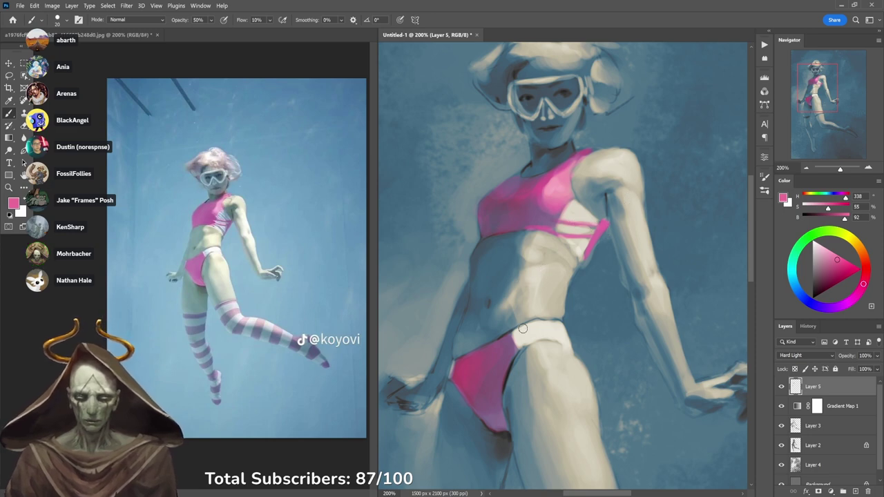
# Retouch the pink on the front of the bikini top at 30% brush opacity.
pyautogui.keyDown('alt'); pyautogui.click(526, 388); pyautogui.keyUp('alt')
pyautogui.keyDown('ctrl'); pyautogui.keyDown('alt'); pyautogui.click(531, 382); pyautogui.keyUp('alt'); pyautogui.keyUp('ctrl')
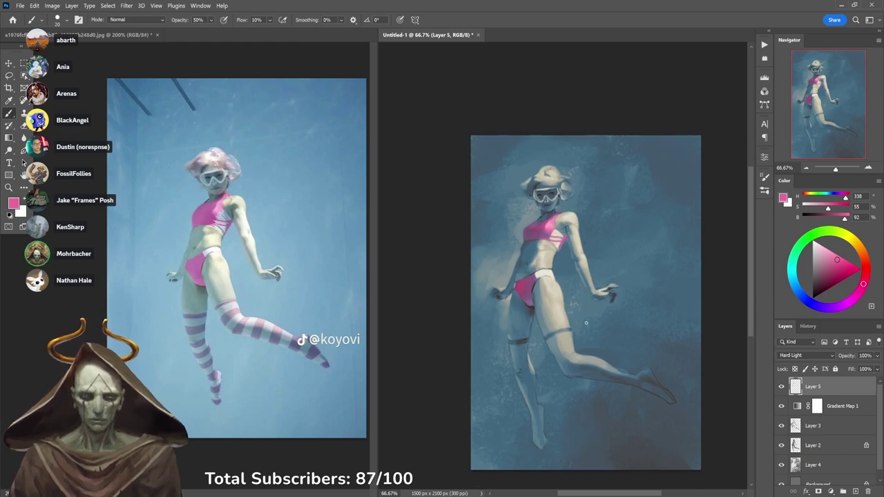
pyautogui.keyDown('ctrl'); pyautogui.click(537, 211); pyautogui.keyUp('ctrl')
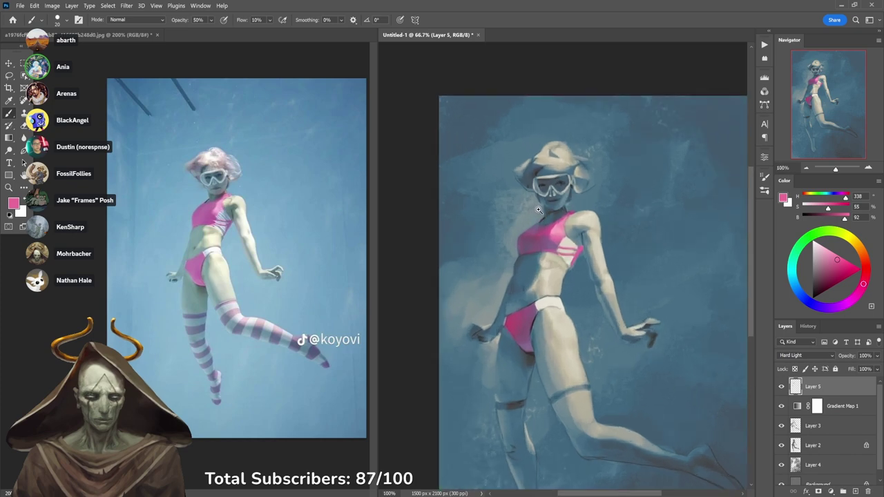
pyautogui.keyDown('ctrl'); pyautogui.click(538, 210); pyautogui.keyUp('ctrl')
pyautogui.press('3')
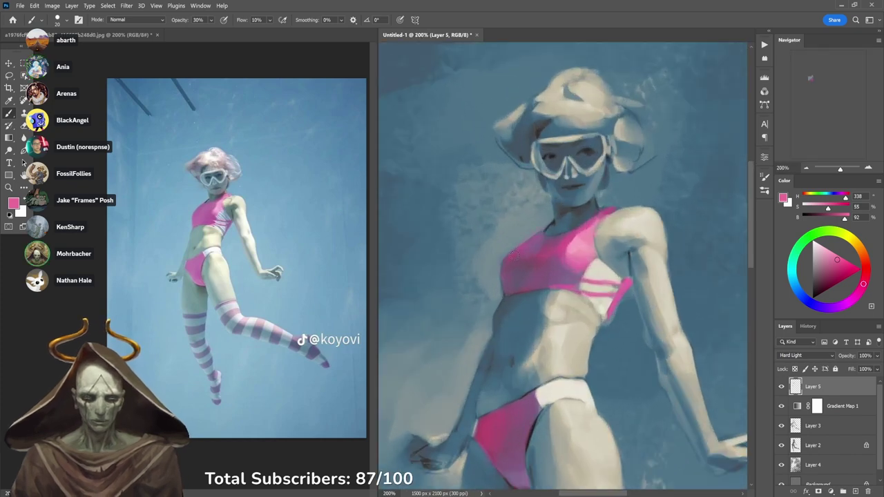
pyautogui.keyDown('ctrl'); pyautogui.keyDown('alt'); pyautogui.click(497, 288); pyautogui.keyUp('alt'); pyautogui.keyUp('ctrl')
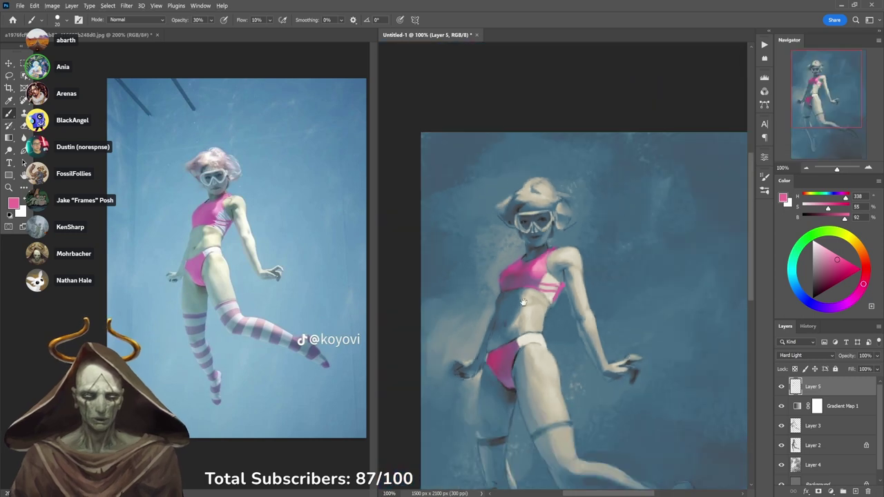
# Paint the stocking bands on both thighs pink on Layer 5 at 30% opacity.
pyautogui.moveTo(523, 302); pyautogui.dragTo(524, 236)
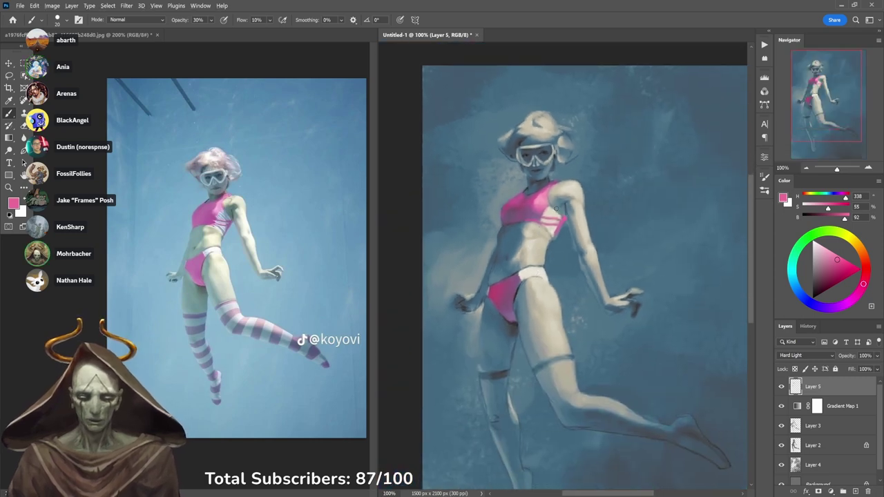
pyautogui.moveTo(608, 306); pyautogui.dragTo(626, 253)
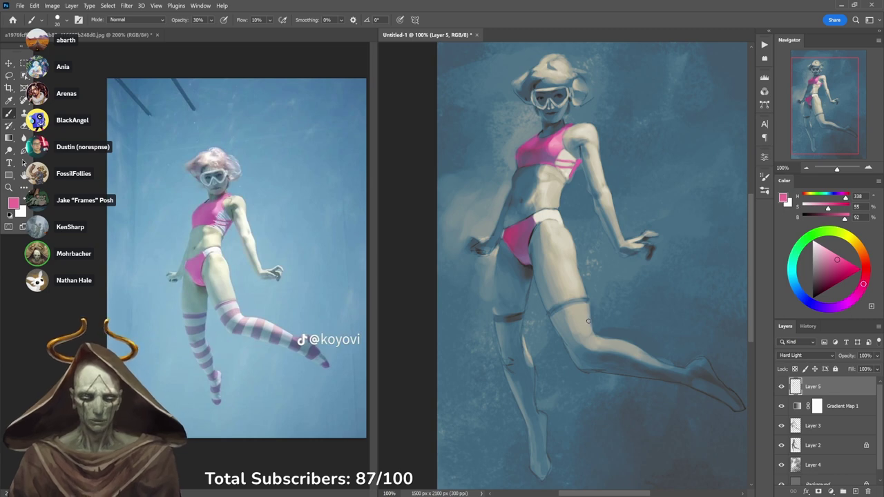
pyautogui.moveTo(594, 357); pyautogui.dragTo(586, 326)
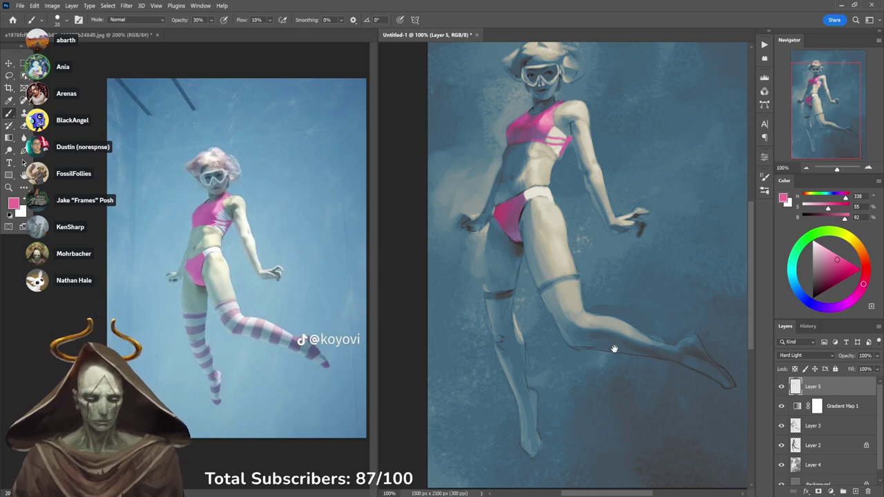
pyautogui.moveTo(614, 350); pyautogui.dragTo(608, 334)
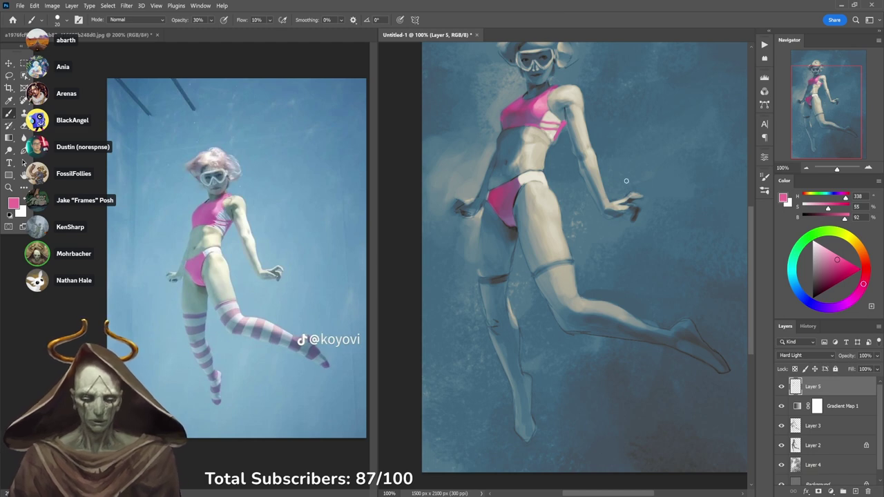
pyautogui.scroll(1, 551, 279)
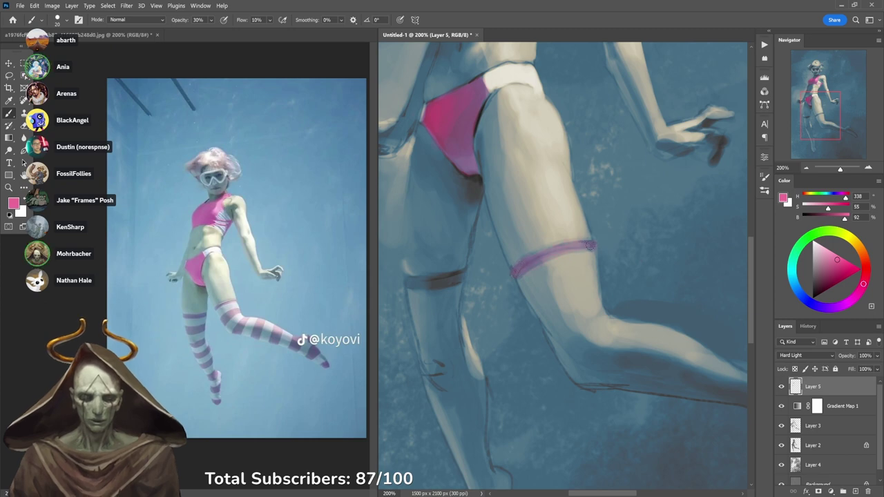
pyautogui.moveTo(434, 280); pyautogui.dragTo(424, 278)
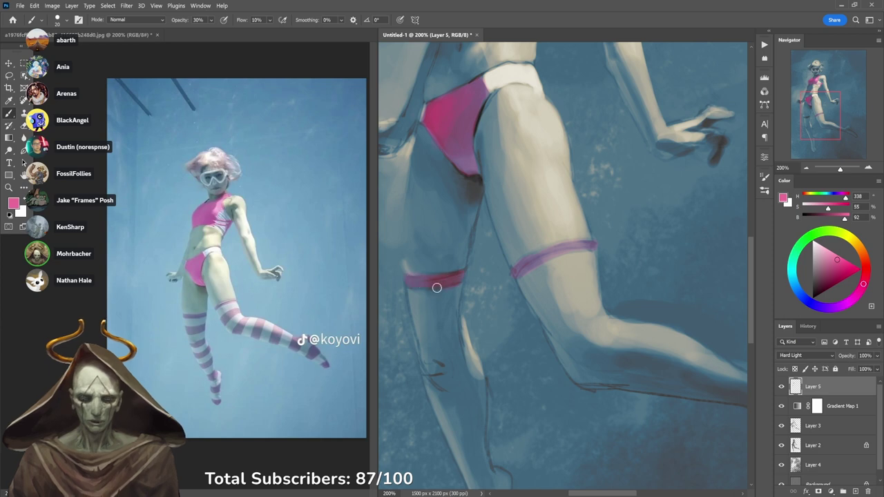
pyautogui.scroll(-2, 430, 290)
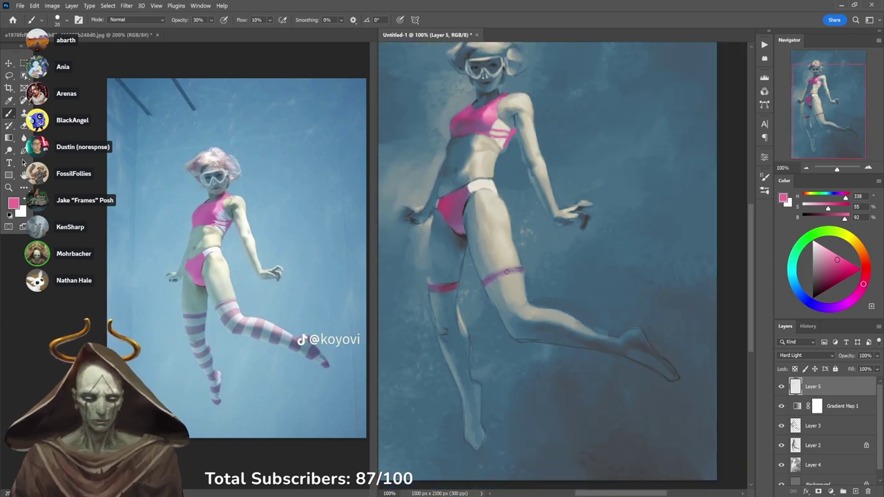
# On Layer 3, paint a dark stripe below the bent leg's pink band with a 35 px black brush at 20% opacity.
pyautogui.click(826, 427)
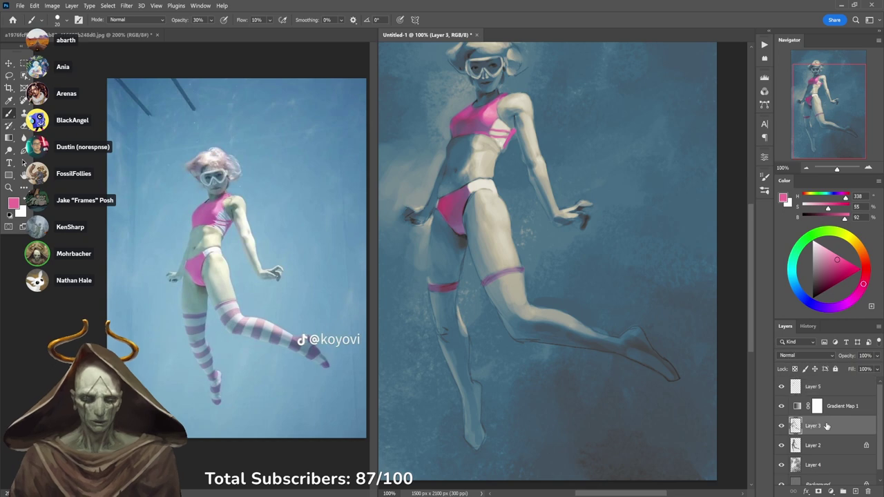
pyautogui.scroll(2, 505, 304)
pyautogui.press('d')
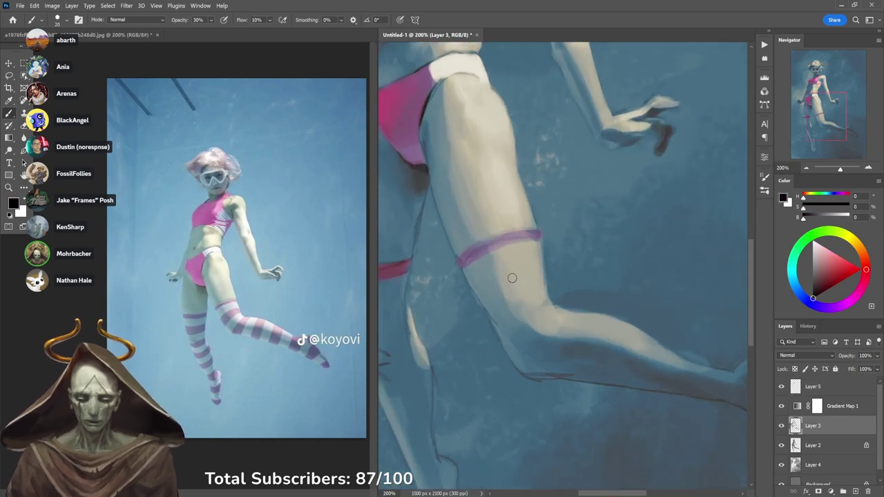
pyautogui.press(']')
pyautogui.press(']')
pyautogui.press(']')
pyautogui.press('4')
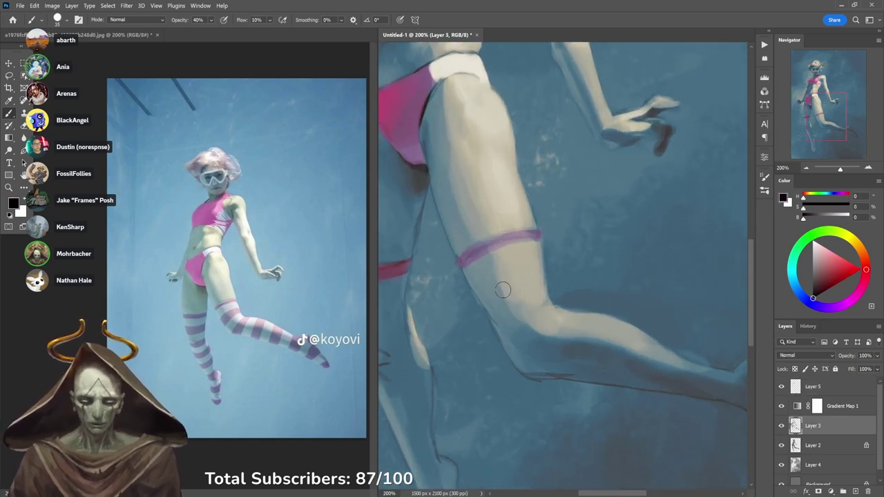
pyautogui.moveTo(483, 297); pyautogui.dragTo(529, 270)
pyautogui.hotkey('ctrl', 'z')
pyautogui.press('2')
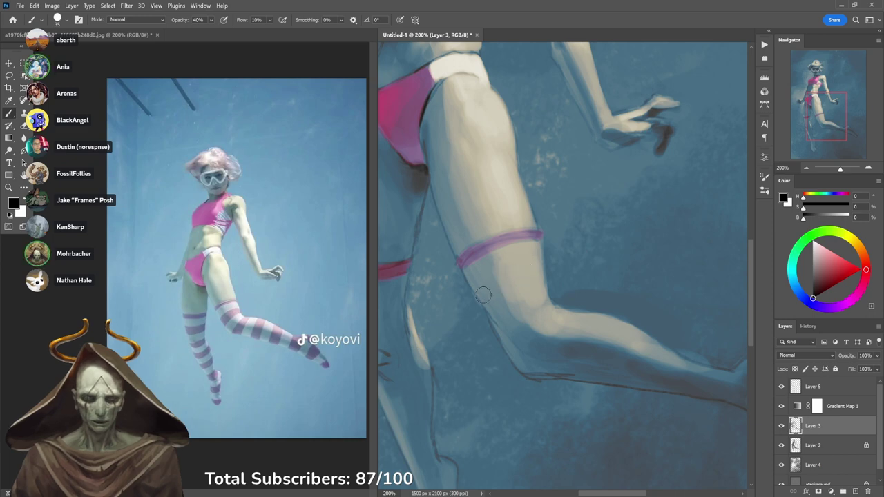
pyautogui.moveTo(485, 290)
pyautogui.mouseDown()
pyautogui.moveTo(529, 270)
pyautogui.moveTo(486, 303)
pyautogui.mouseUp()
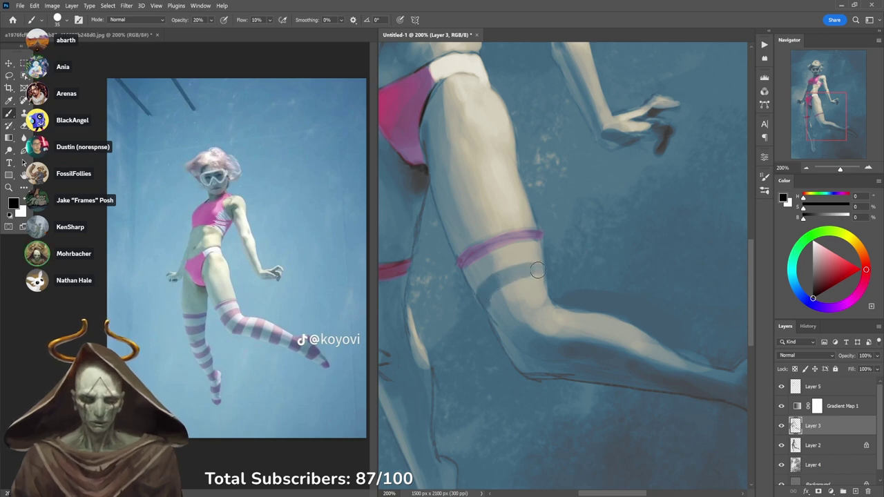
pyautogui.moveTo(539, 275); pyautogui.dragTo(490, 299)
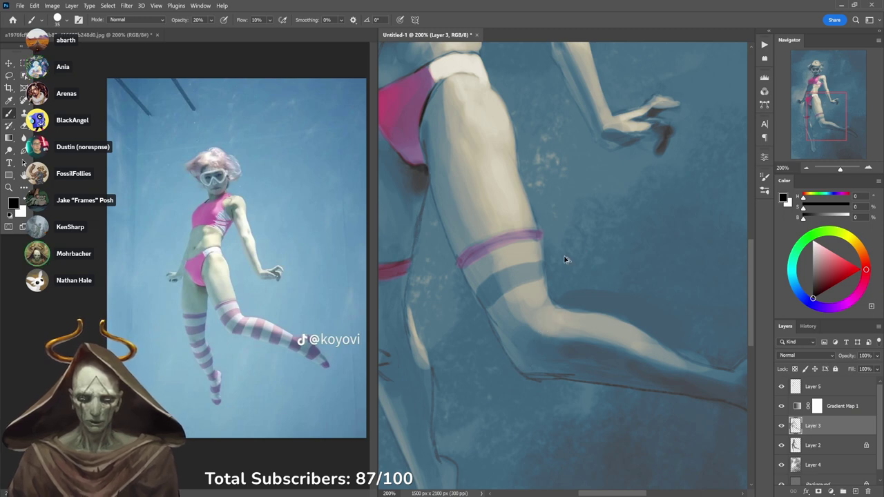
pyautogui.moveTo(528, 308)
pyautogui.mouseDown()
pyautogui.moveTo(497, 314)
pyautogui.moveTo(542, 287)
pyautogui.moveTo(489, 306)
pyautogui.moveTo(479, 296)
pyautogui.moveTo(536, 272)
pyautogui.moveTo(485, 289)
pyautogui.moveTo(492, 295)
pyautogui.moveTo(533, 275)
pyautogui.moveTo(543, 284)
pyautogui.mouseUp()
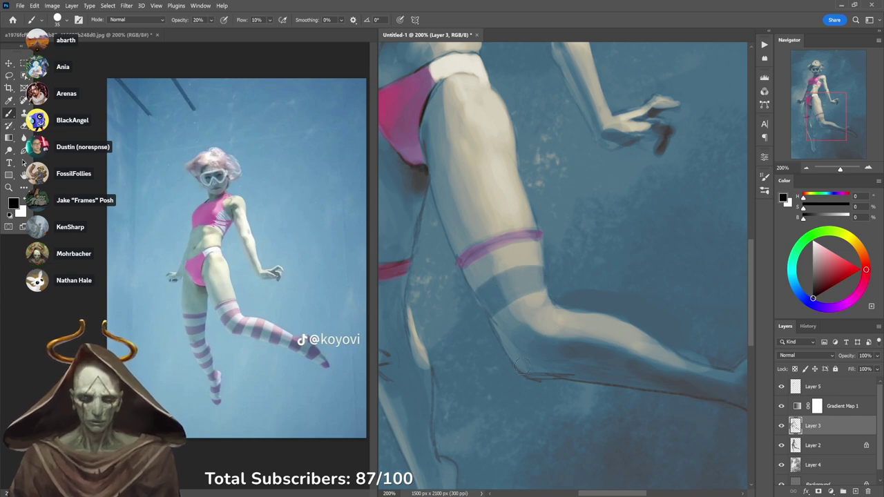
# Paint dark stocking stripes from the bent leg's knee down to the ankle at 20% opacity, undoing and redoing misplaced strokes.
pyautogui.moveTo(521, 361)
pyautogui.mouseDown()
pyautogui.moveTo(556, 319)
pyautogui.moveTo(575, 316)
pyautogui.moveTo(563, 359)
pyautogui.moveTo(572, 335)
pyautogui.mouseUp()
pyautogui.hotkey('ctrl', 'z')
pyautogui.hotkey('ctrl', 'z')
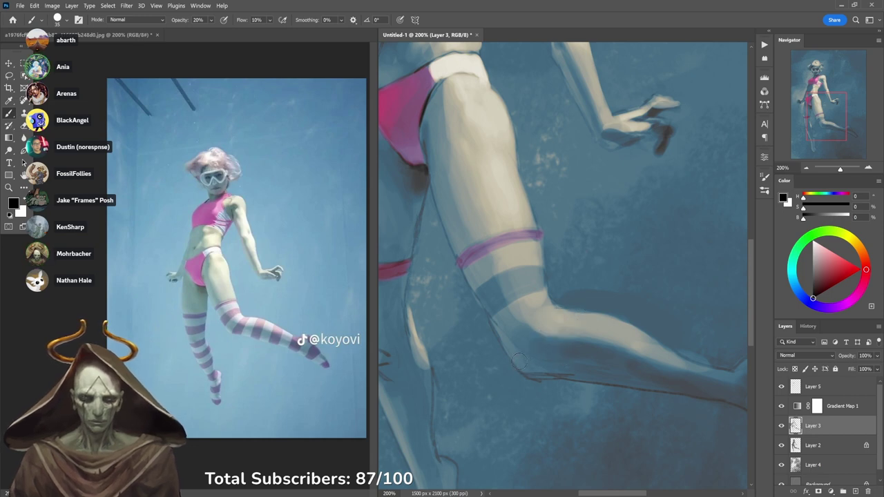
pyautogui.moveTo(523, 358)
pyautogui.mouseDown()
pyautogui.moveTo(560, 316)
pyautogui.moveTo(554, 365)
pyautogui.moveTo(559, 312)
pyautogui.moveTo(575, 316)
pyautogui.moveTo(549, 366)
pyautogui.moveTo(541, 351)
pyautogui.moveTo(527, 365)
pyautogui.moveTo(556, 351)
pyautogui.moveTo(599, 367)
pyautogui.moveTo(587, 376)
pyautogui.moveTo(605, 319)
pyautogui.moveTo(588, 375)
pyautogui.moveTo(610, 320)
pyautogui.moveTo(593, 375)
pyautogui.moveTo(616, 321)
pyautogui.moveTo(604, 356)
pyautogui.mouseUp()
pyautogui.hotkey('ctrl', 'z')
pyautogui.hotkey('ctrl', 'z')
pyautogui.moveTo(613, 320)
pyautogui.mouseDown()
pyautogui.moveTo(607, 378)
pyautogui.moveTo(648, 361)
pyautogui.moveTo(643, 388)
pyautogui.moveTo(657, 347)
pyautogui.moveTo(646, 386)
pyautogui.moveTo(661, 388)
pyautogui.moveTo(669, 360)
pyautogui.moveTo(641, 337)
pyautogui.moveTo(575, 320)
pyautogui.moveTo(618, 317)
pyautogui.moveTo(617, 340)
pyautogui.moveTo(596, 353)
pyautogui.moveTo(600, 330)
pyautogui.moveTo(615, 332)
pyautogui.moveTo(612, 351)
pyautogui.moveTo(606, 337)
pyautogui.moveTo(617, 356)
pyautogui.mouseUp()
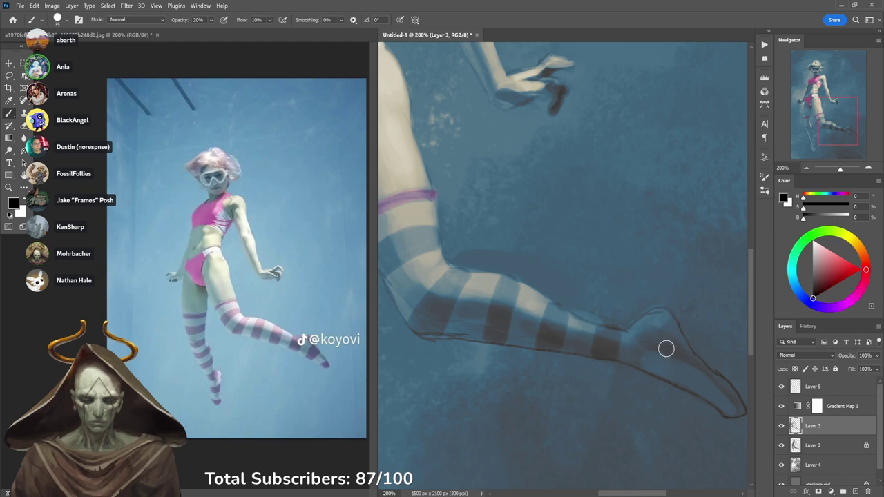
# Darken a stripe across the bent leg's foot and fill its toe with black at 20% opacity.
pyautogui.moveTo(655, 371)
pyautogui.mouseDown()
pyautogui.moveTo(679, 337)
pyautogui.moveTo(694, 358)
pyautogui.moveTo(686, 382)
pyautogui.moveTo(655, 373)
pyautogui.moveTo(682, 339)
pyautogui.moveTo(692, 361)
pyautogui.moveTo(677, 377)
pyautogui.moveTo(682, 354)
pyautogui.moveTo(674, 377)
pyautogui.mouseUp()
pyautogui.hotkey('ctrl', 'z')
pyautogui.moveTo(717, 398); pyautogui.dragTo(729, 409)
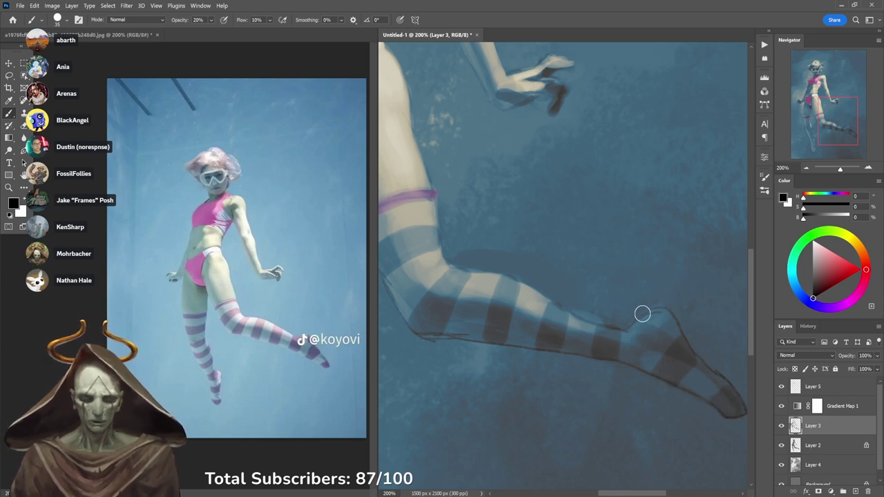
pyautogui.moveTo(636, 334)
pyautogui.mouseDown()
pyautogui.moveTo(618, 357)
pyautogui.moveTo(624, 333)
pyautogui.moveTo(643, 350)
pyautogui.moveTo(666, 338)
pyautogui.mouseUp()
pyautogui.moveTo(651, 344); pyautogui.dragTo(603, 381)
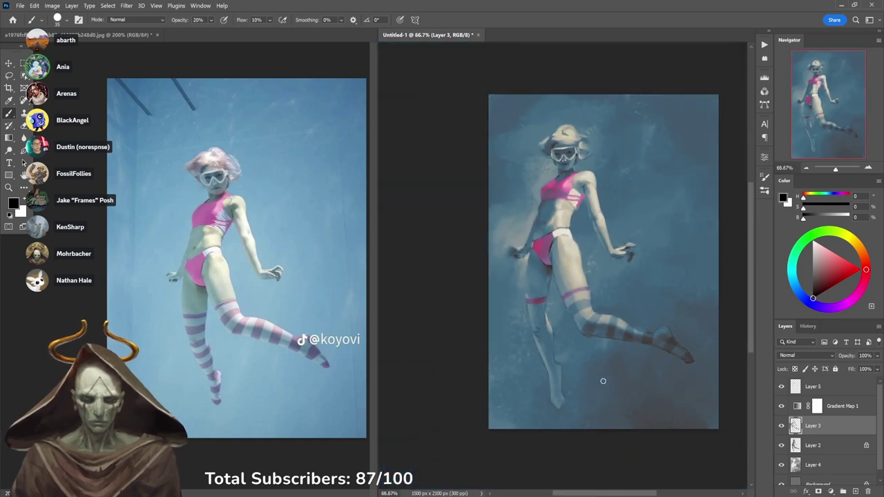
# On Layer 3, paint dark stocking stripes down the straight leg from below its pink band to the lower calf at 20% opacity.
pyautogui.scroll(3, 539, 322)
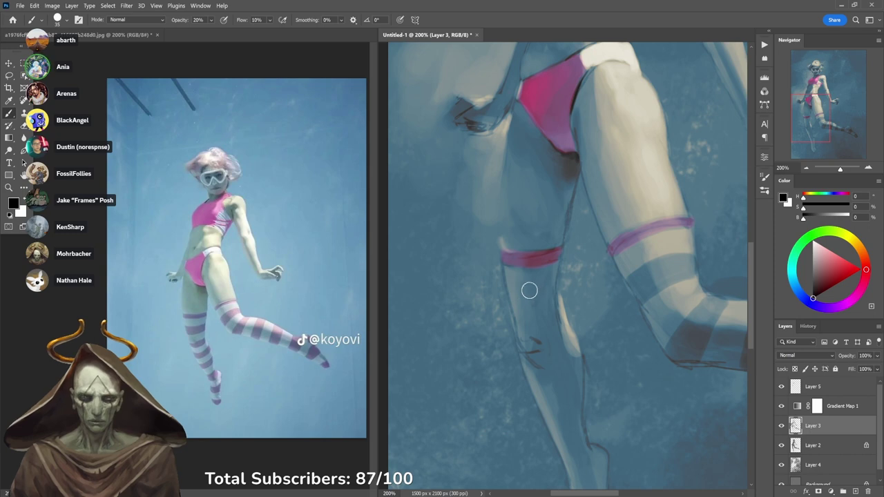
pyautogui.moveTo(512, 295)
pyautogui.mouseDown()
pyautogui.moveTo(549, 287)
pyautogui.moveTo(544, 297)
pyautogui.moveTo(513, 299)
pyautogui.moveTo(519, 313)
pyautogui.moveTo(540, 309)
pyautogui.mouseUp()
pyautogui.hotkey('ctrl', 'z')
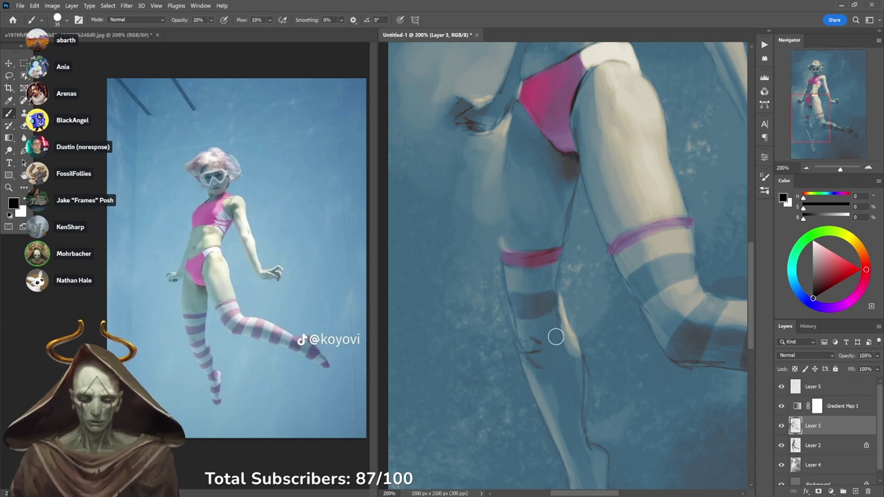
pyautogui.moveTo(531, 357)
pyautogui.mouseDown()
pyautogui.moveTo(568, 334)
pyautogui.moveTo(540, 361)
pyautogui.moveTo(527, 361)
pyautogui.moveTo(559, 356)
pyautogui.moveTo(572, 335)
pyautogui.moveTo(556, 360)
pyautogui.moveTo(568, 332)
pyautogui.mouseUp()
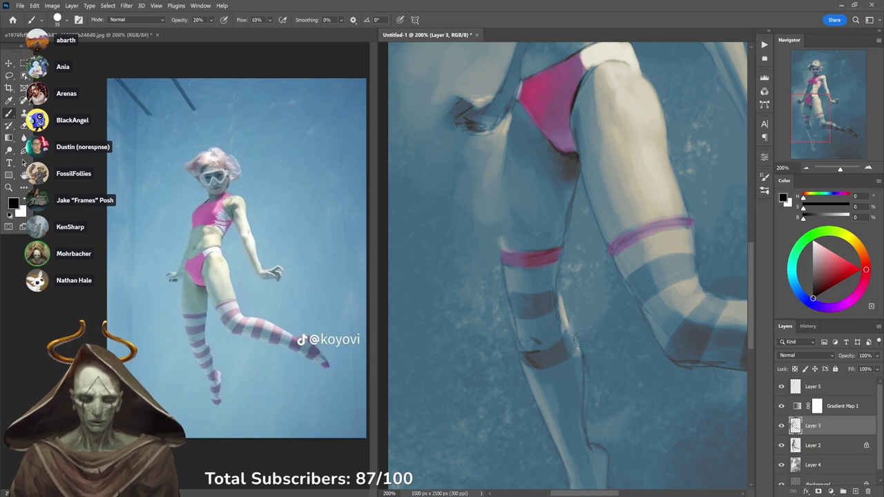
pyautogui.scroll(-2, 582, 339)
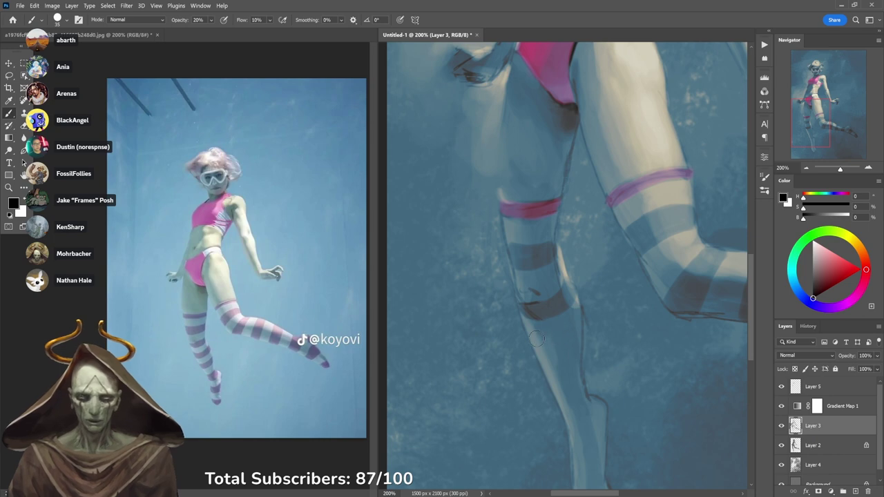
pyautogui.moveTo(536, 338)
pyautogui.mouseDown()
pyautogui.moveTo(580, 313)
pyautogui.moveTo(580, 327)
pyautogui.moveTo(560, 343)
pyautogui.mouseUp()
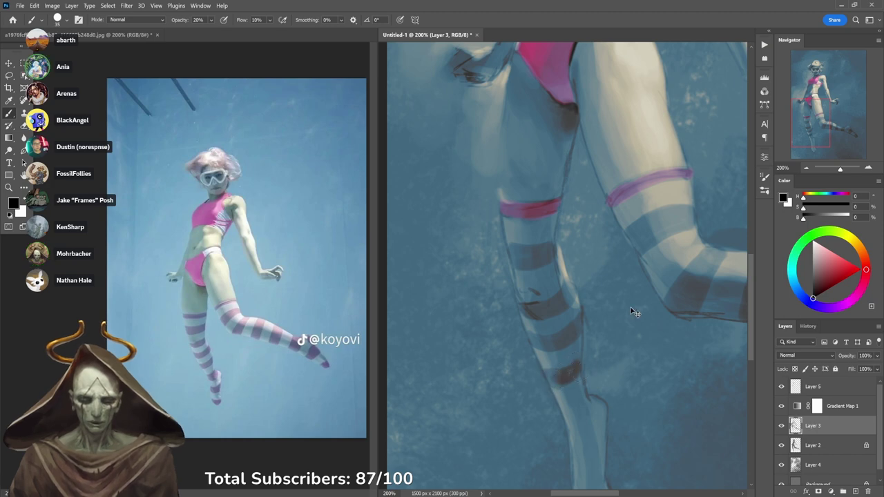
# Darken stripes across the straight leg's ankle and foot and fill its toe with black at 20% opacity, redoing the misplaced ankle stripe.
pyautogui.moveTo(609, 397); pyautogui.dragTo(610, 308)
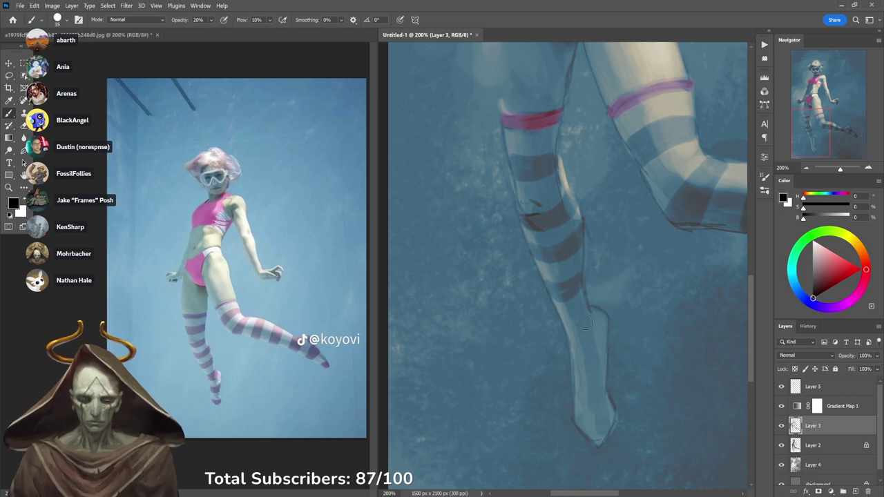
pyautogui.moveTo(565, 326); pyautogui.dragTo(590, 313)
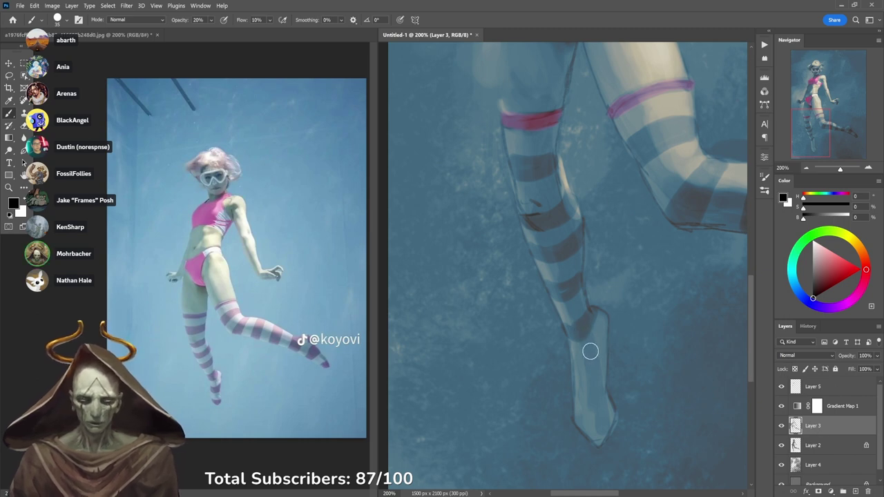
pyautogui.moveTo(584, 352); pyautogui.dragTo(570, 330)
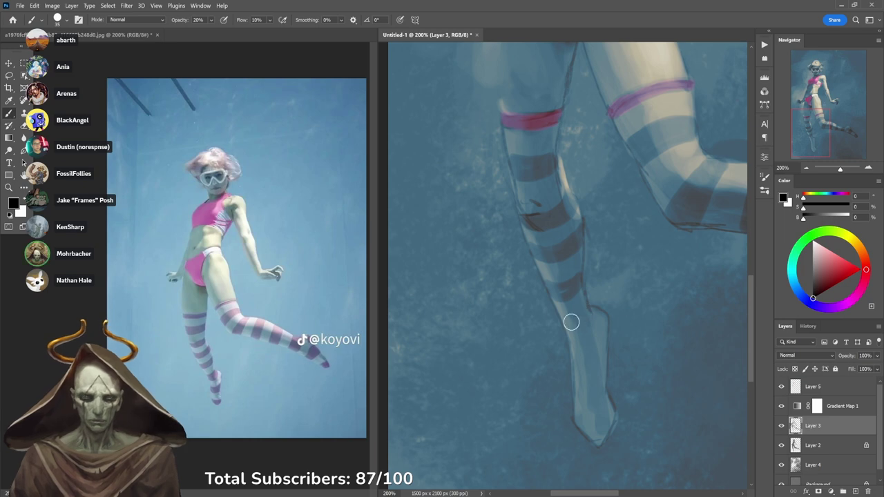
pyautogui.moveTo(567, 325)
pyautogui.mouseDown()
pyautogui.moveTo(587, 312)
pyautogui.moveTo(578, 334)
pyautogui.moveTo(593, 308)
pyautogui.mouseUp()
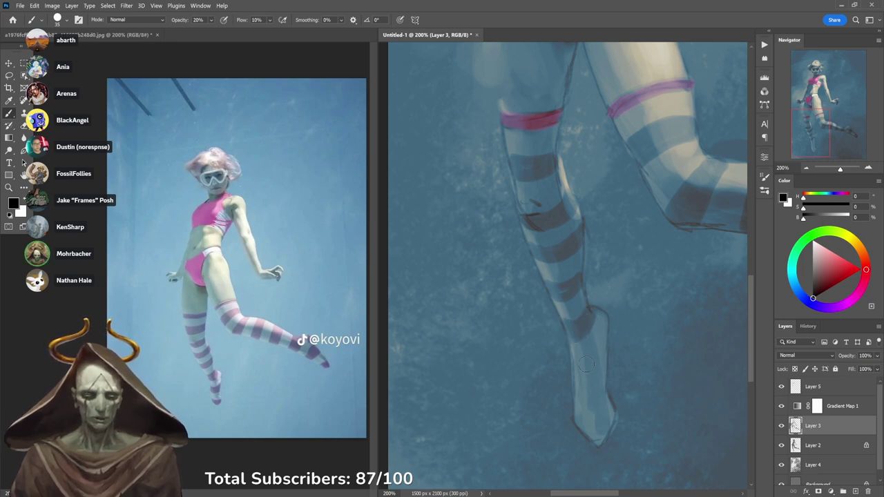
pyautogui.moveTo(639, 234); pyautogui.dragTo(502, 291)
pyautogui.moveTo(599, 308); pyautogui.dragTo(584, 253)
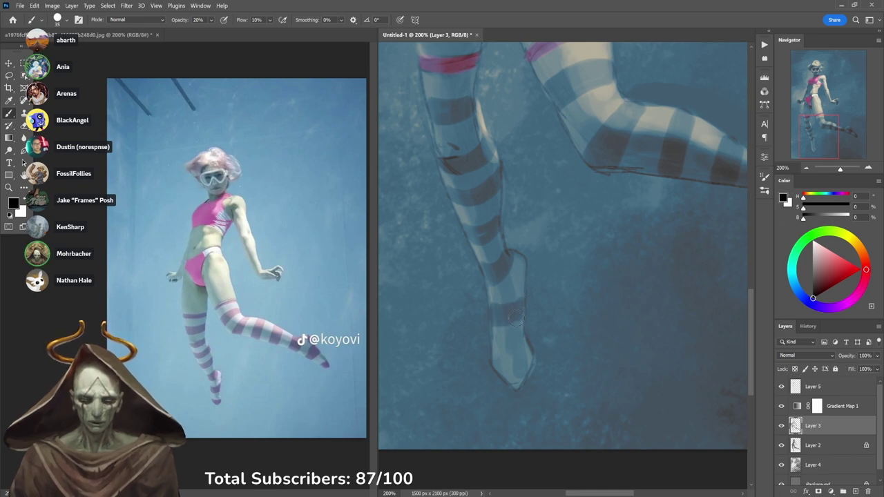
pyautogui.moveTo(499, 356)
pyautogui.mouseDown()
pyautogui.moveTo(522, 351)
pyautogui.moveTo(522, 382)
pyautogui.moveTo(498, 366)
pyautogui.moveTo(520, 368)
pyautogui.mouseUp()
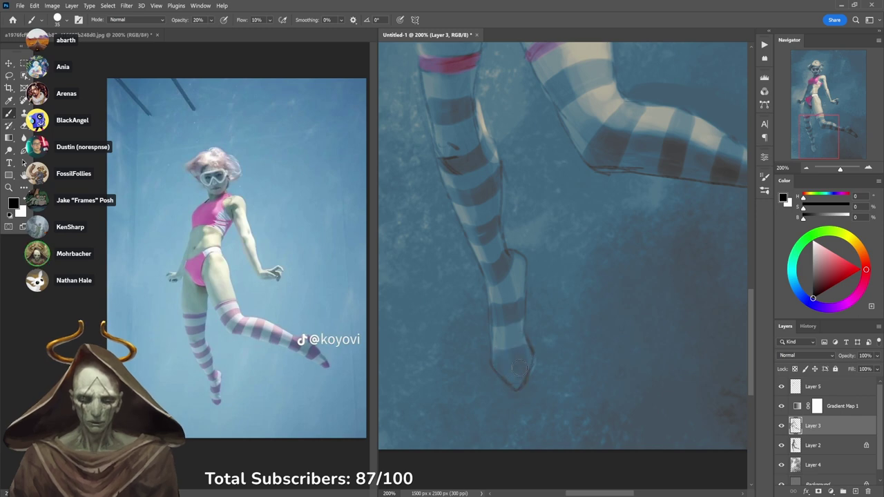
# Isolate Layer 5 to sample the bikini bottom's pink, restore the other layers, and make Layer 5 active.
pyautogui.scroll(-1, 541, 333)
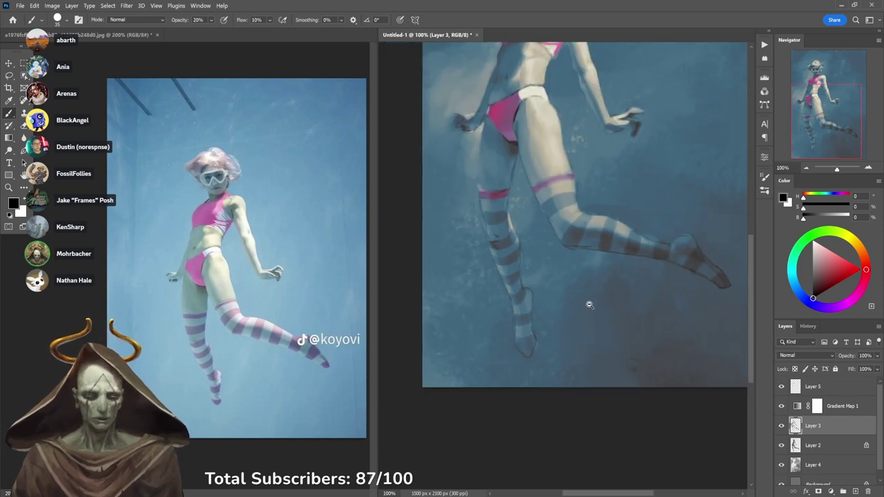
pyautogui.click(782, 407)
pyautogui.click(782, 406)
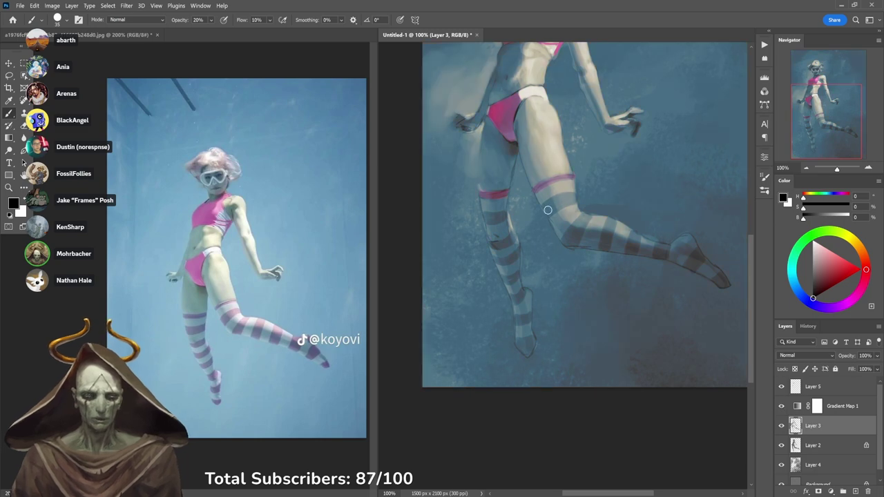
pyautogui.keyDown('alt'); pyautogui.click(783, 387); pyautogui.keyUp('alt')
pyautogui.keyDown('alt'); pyautogui.click(493, 116); pyautogui.keyUp('alt')
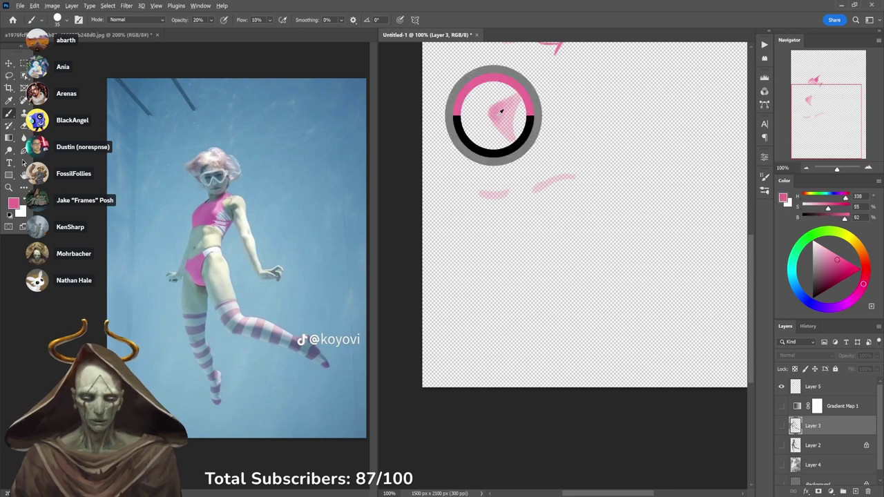
pyautogui.keyDown('alt'); pyautogui.click(783, 387); pyautogui.keyUp('alt')
pyautogui.click(807, 387)
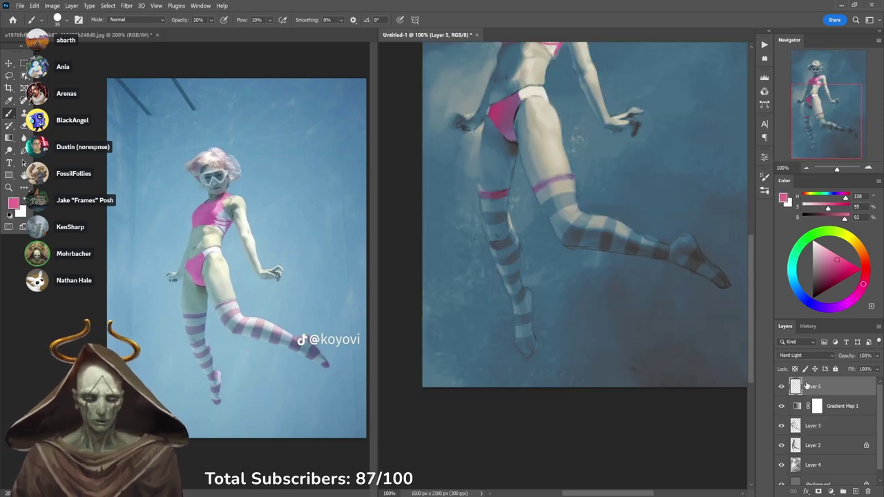
# Check the Eyedropper's sampling source, keep it at All Layers, and return to the Brush tool.
pyautogui.scroll(3, 559, 233)
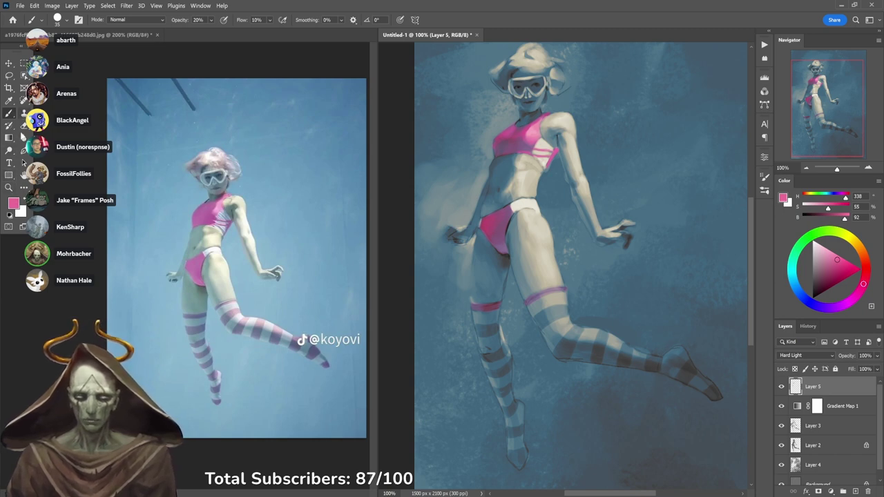
pyautogui.click(9, 101)
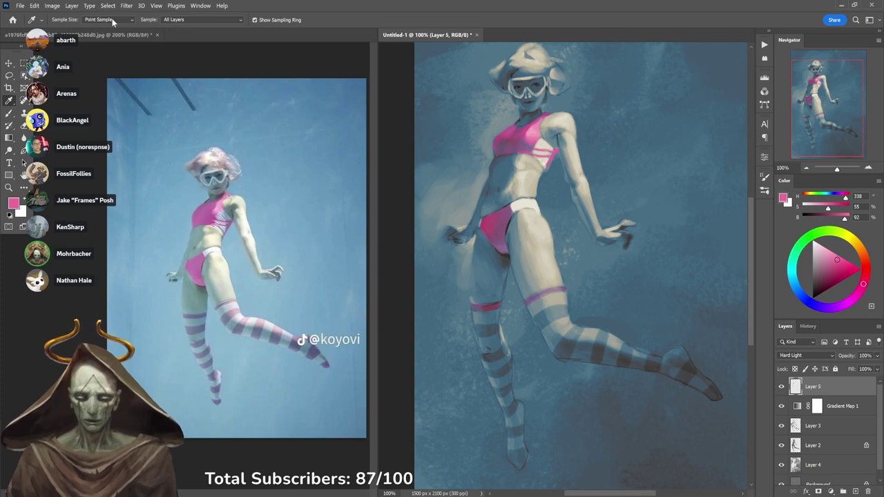
pyautogui.click(176, 20)
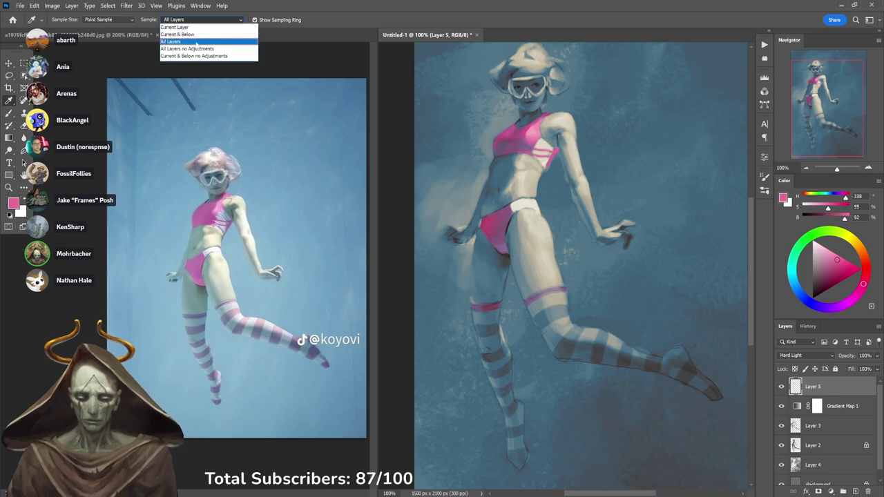
pyautogui.click(196, 43)
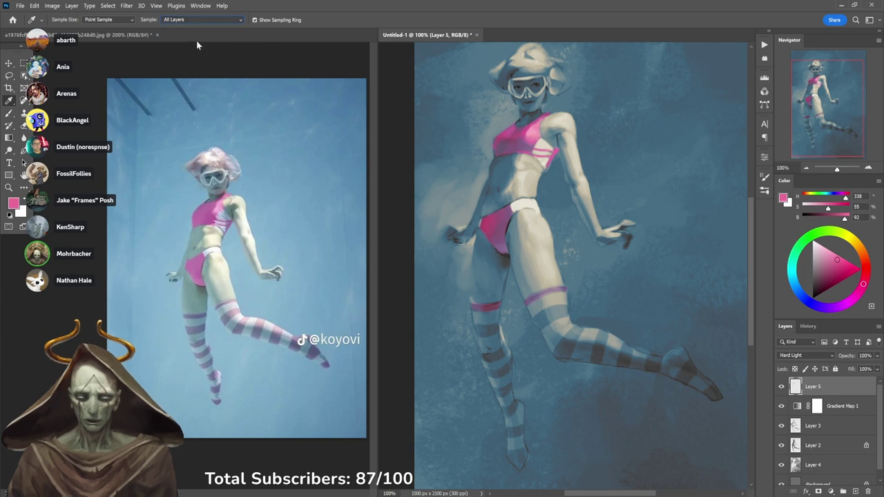
pyautogui.click(9, 112)
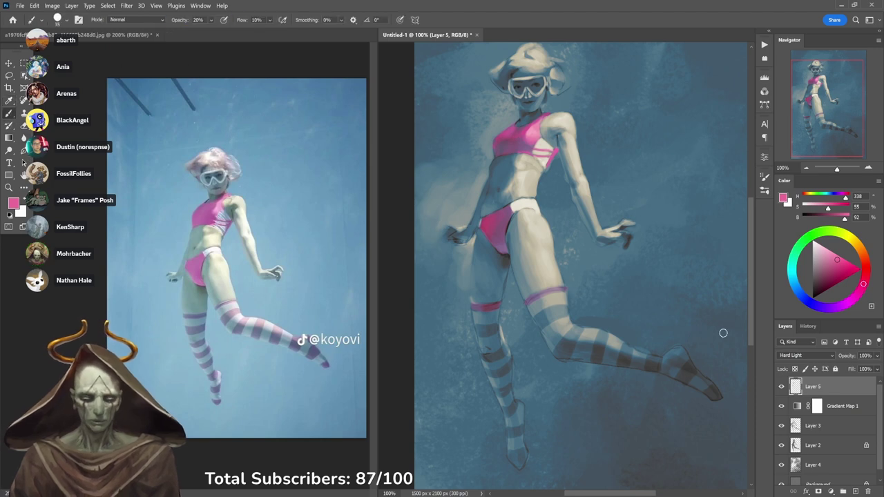
# Compare Layer 5's pink paint in isolation with the full composite by repeatedly hiding and restoring the other layers.
pyautogui.keyDown('alt'); pyautogui.click(782, 389); pyautogui.keyUp('alt')
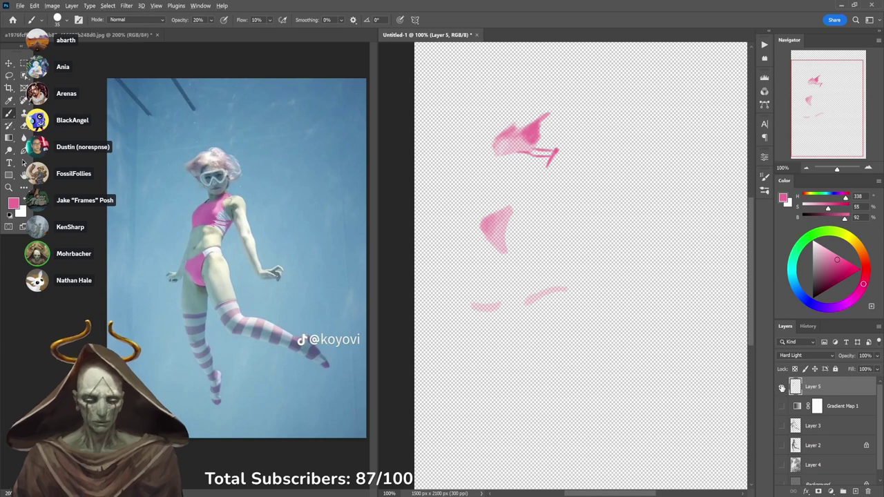
pyautogui.keyDown('alt'); pyautogui.click(782, 389); pyautogui.keyUp('alt')
pyautogui.keyDown('alt'); pyautogui.click(782, 389); pyautogui.keyUp('alt')
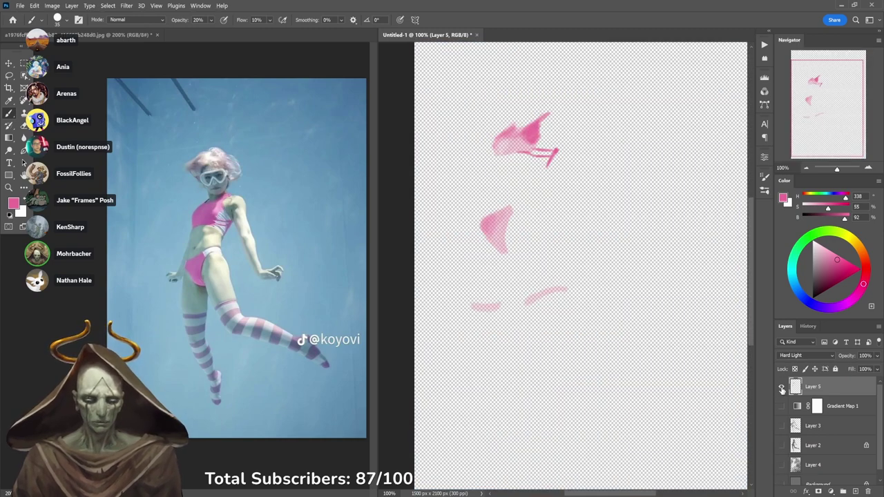
pyautogui.keyDown('alt'); pyautogui.click(782, 389); pyautogui.keyUp('alt')
pyautogui.keyDown('alt'); pyautogui.click(782, 389); pyautogui.keyUp('alt')
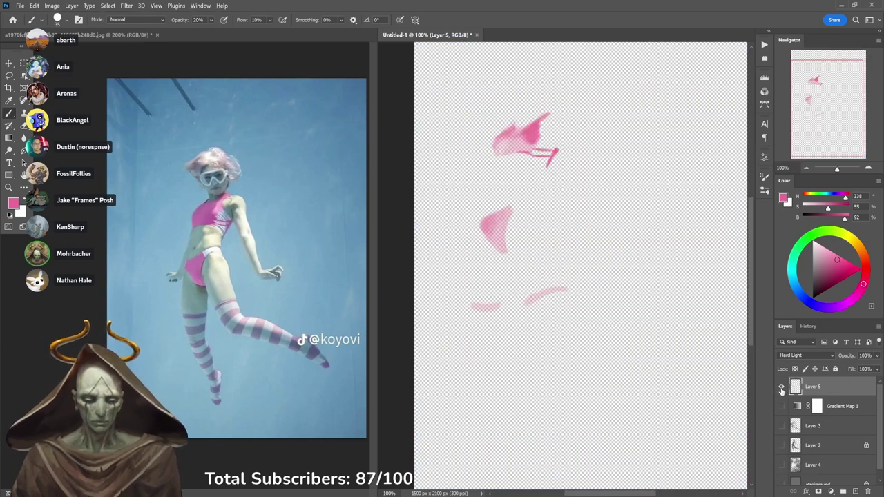
pyautogui.keyDown('alt'); pyautogui.click(782, 389); pyautogui.keyUp('alt')
pyautogui.keyDown('alt'); pyautogui.click(782, 389); pyautogui.keyUp('alt')
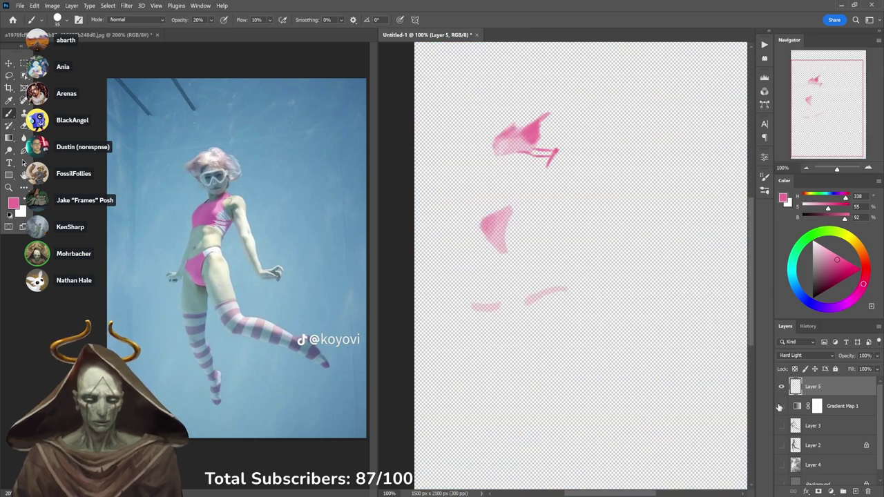
pyautogui.keyDown('alt'); pyautogui.click(783, 391); pyautogui.keyUp('alt')
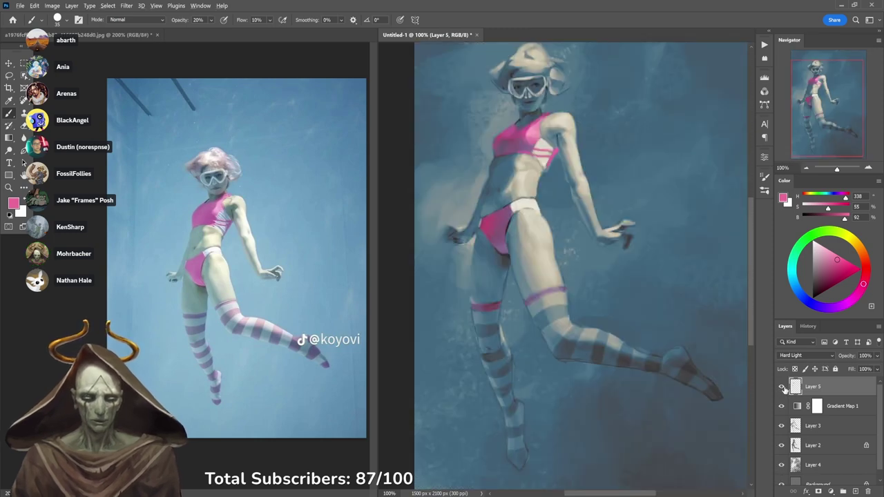
pyautogui.keyDown('alt'); pyautogui.click(782, 390); pyautogui.keyUp('alt')
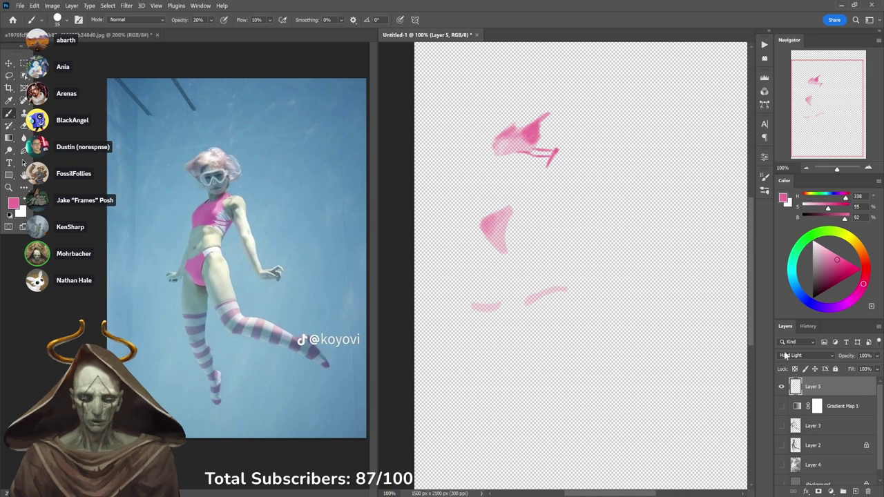
pyautogui.keyDown('alt'); pyautogui.click(782, 389); pyautogui.keyUp('alt')
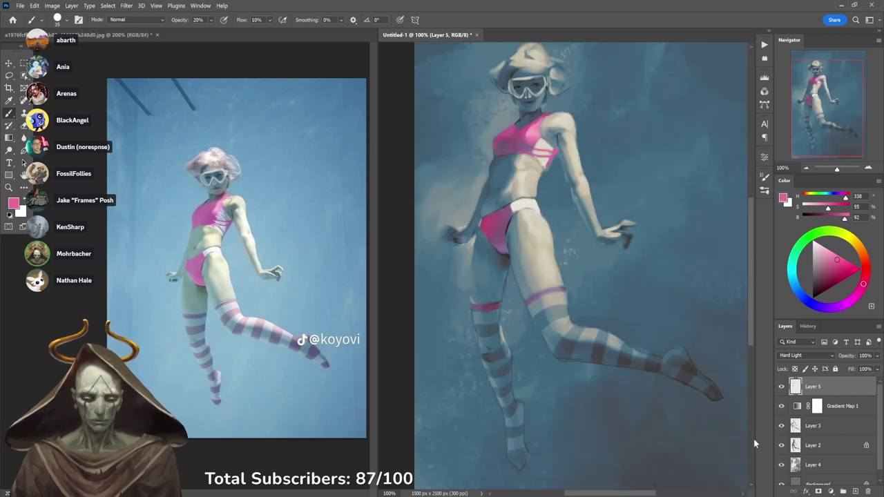
pyautogui.keyDown('alt'); pyautogui.click(782, 389); pyautogui.keyUp('alt')
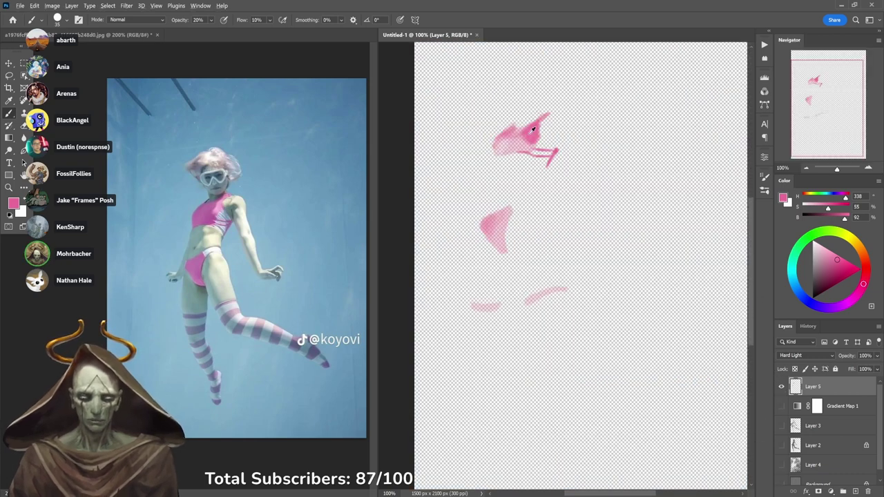
pyautogui.keyDown('alt'); pyautogui.click(782, 389); pyautogui.keyUp('alt')
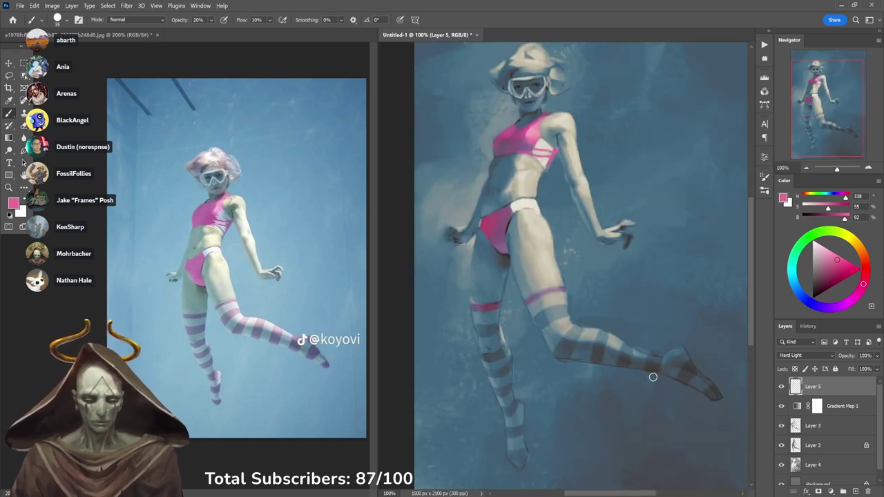
# Paint pink over the bent leg's lower-thigh and knee stripes at 40% brush opacity, undoing the first stroke made at 80%.
pyautogui.click(532, 307)
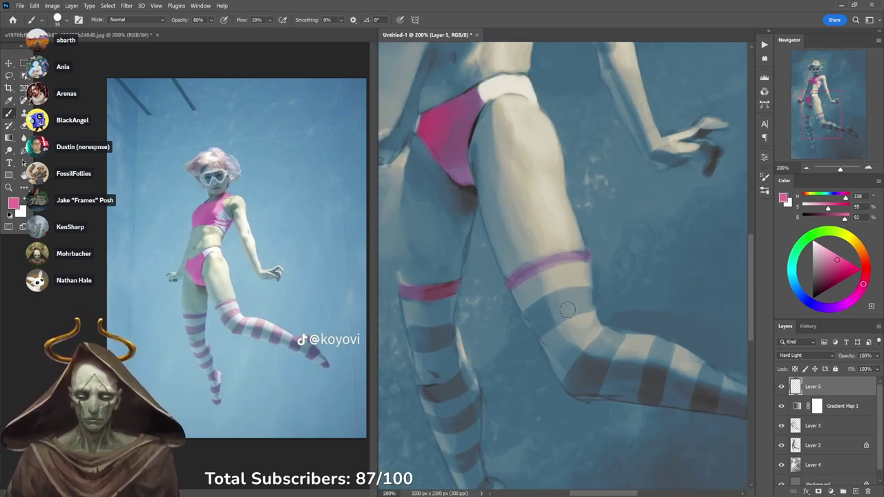
pyautogui.moveTo(541, 313)
pyautogui.mouseDown()
pyautogui.moveTo(568, 295)
pyautogui.moveTo(531, 312)
pyautogui.moveTo(543, 330)
pyautogui.moveTo(556, 316)
pyautogui.moveTo(541, 324)
pyautogui.moveTo(545, 308)
pyautogui.moveTo(581, 294)
pyautogui.moveTo(589, 304)
pyautogui.moveTo(563, 317)
pyautogui.mouseUp()
pyautogui.hotkey('ctrl', 'z')
pyautogui.press('4')
pyautogui.scroll(-4, 564, 317)
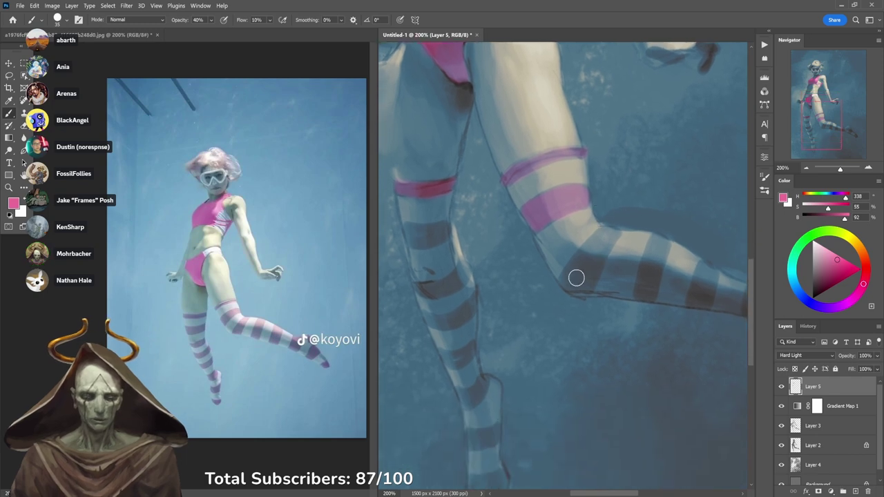
pyautogui.moveTo(576, 277)
pyautogui.mouseDown()
pyautogui.moveTo(594, 242)
pyautogui.moveTo(568, 274)
pyautogui.moveTo(594, 241)
pyautogui.moveTo(614, 235)
pyautogui.moveTo(578, 276)
pyautogui.mouseUp()
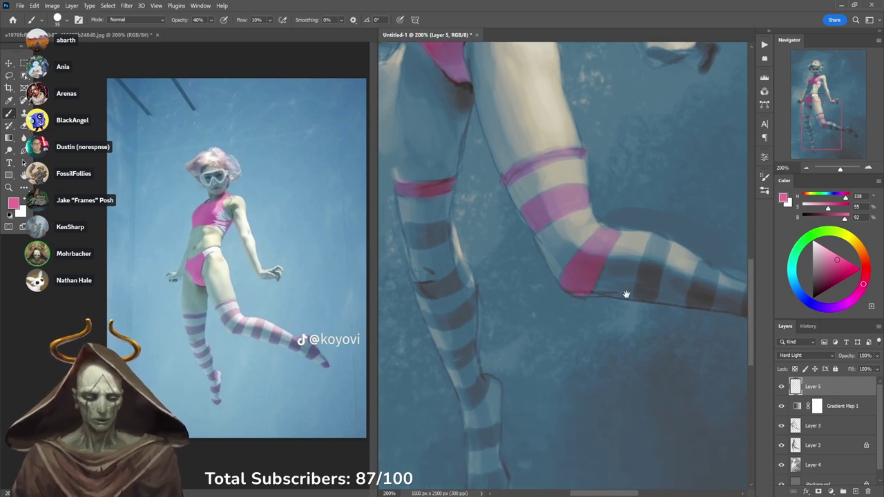
# Paint pink over the three dark stripes along the bent leg's shin and ankle.
pyautogui.moveTo(626, 297); pyautogui.dragTo(494, 313)
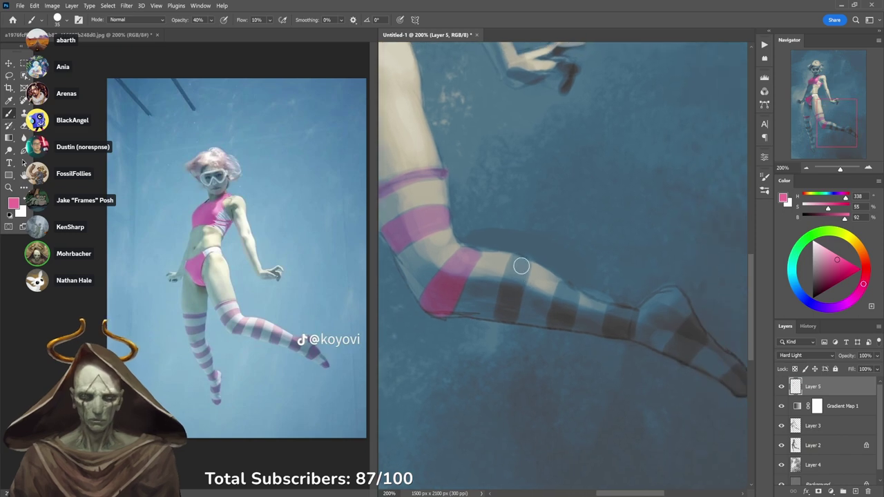
pyautogui.keyDown('alt'); pyautogui.click(563, 320); pyautogui.keyUp('alt')
pyautogui.keyDown('ctrl'); pyautogui.click(551, 333); pyautogui.keyUp('ctrl')
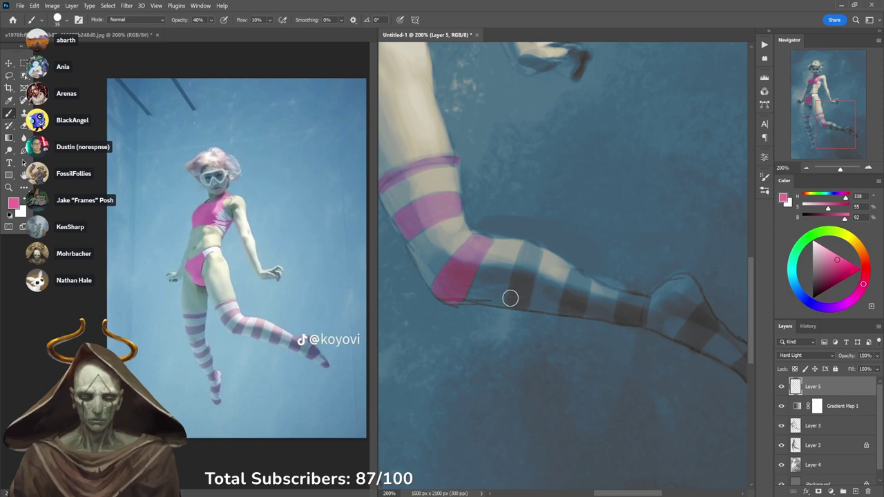
pyautogui.moveTo(511, 298)
pyautogui.mouseDown()
pyautogui.moveTo(526, 248)
pyautogui.moveTo(537, 252)
pyautogui.moveTo(513, 302)
pyautogui.mouseUp()
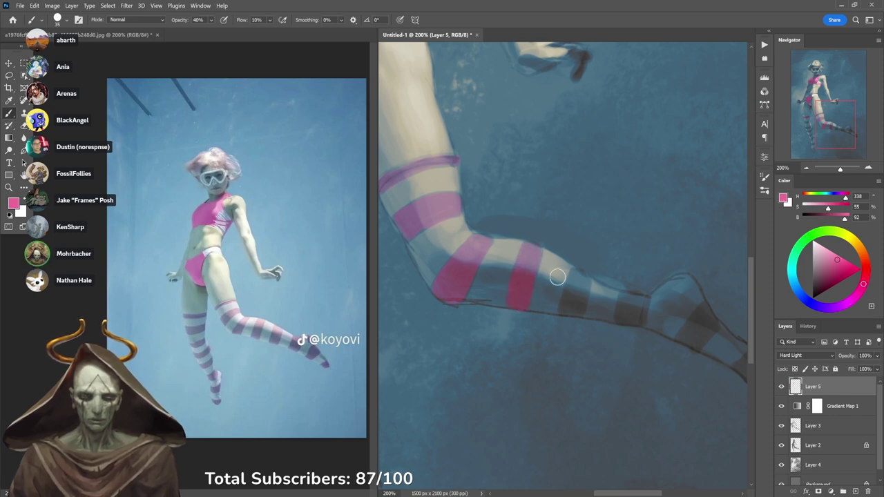
pyautogui.moveTo(567, 310)
pyautogui.mouseDown()
pyautogui.moveTo(573, 274)
pyautogui.moveTo(585, 284)
pyautogui.moveTo(578, 305)
pyautogui.moveTo(573, 288)
pyautogui.moveTo(577, 311)
pyautogui.mouseUp()
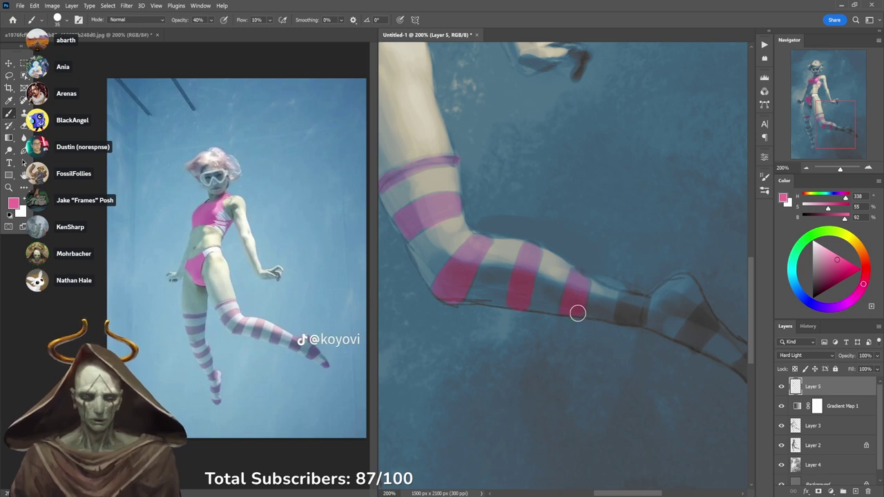
pyautogui.moveTo(645, 311)
pyautogui.mouseDown()
pyautogui.moveTo(620, 317)
pyautogui.moveTo(624, 296)
pyautogui.moveTo(643, 297)
pyautogui.moveTo(619, 321)
pyautogui.moveTo(623, 298)
pyautogui.moveTo(644, 302)
pyautogui.moveTo(619, 318)
pyautogui.mouseUp()
# Paint pink over the dark stripe across the bent leg's foot and over its toe.
pyautogui.moveTo(677, 332); pyautogui.dragTo(562, 241)
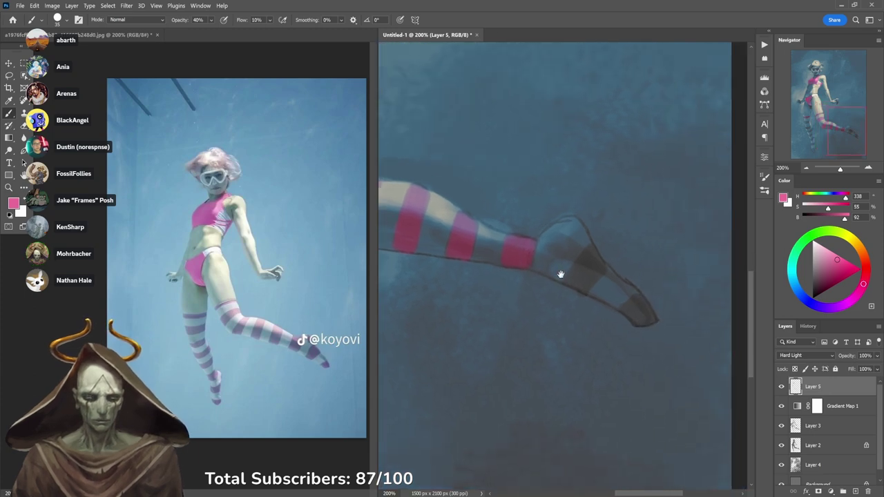
pyautogui.moveTo(570, 280)
pyautogui.mouseDown()
pyautogui.moveTo(594, 251)
pyautogui.moveTo(573, 282)
pyautogui.moveTo(589, 288)
pyautogui.moveTo(606, 270)
pyautogui.moveTo(589, 270)
pyautogui.moveTo(595, 254)
pyautogui.moveTo(607, 267)
pyautogui.moveTo(624, 255)
pyautogui.mouseUp()
pyautogui.moveTo(637, 303)
pyautogui.mouseDown()
pyautogui.moveTo(642, 310)
pyautogui.moveTo(642, 296)
pyautogui.moveTo(645, 313)
pyautogui.mouseUp()
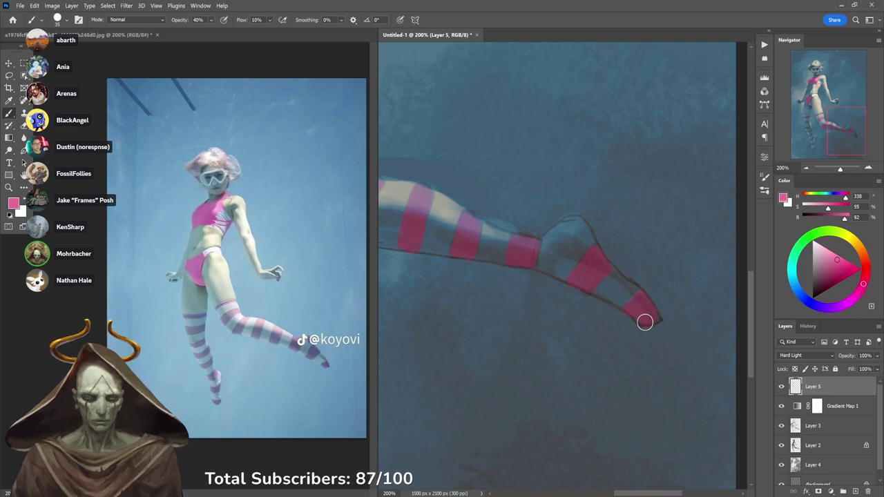
# Paint pink over the straight leg's stripes from below the top band to the foot, and colour its toe pink.
pyautogui.moveTo(438, 312); pyautogui.dragTo(605, 261)
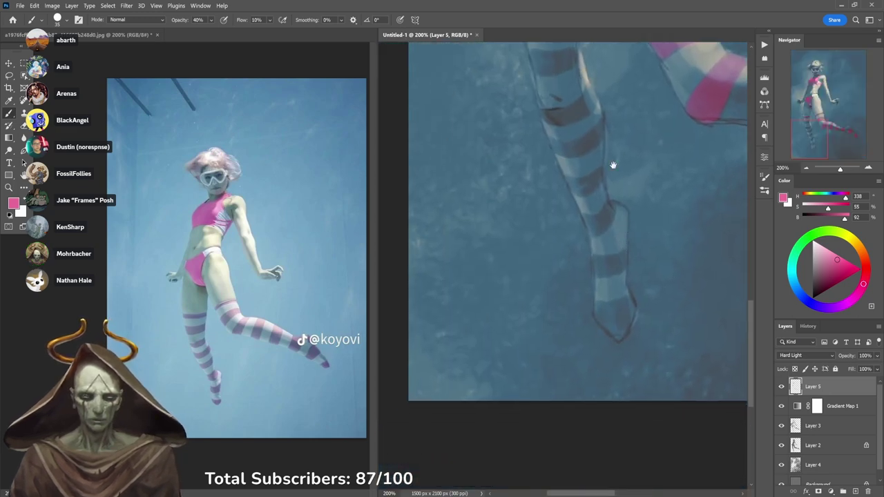
pyautogui.moveTo(614, 166); pyautogui.dragTo(608, 315)
pyautogui.moveTo(532, 201); pyautogui.dragTo(563, 205)
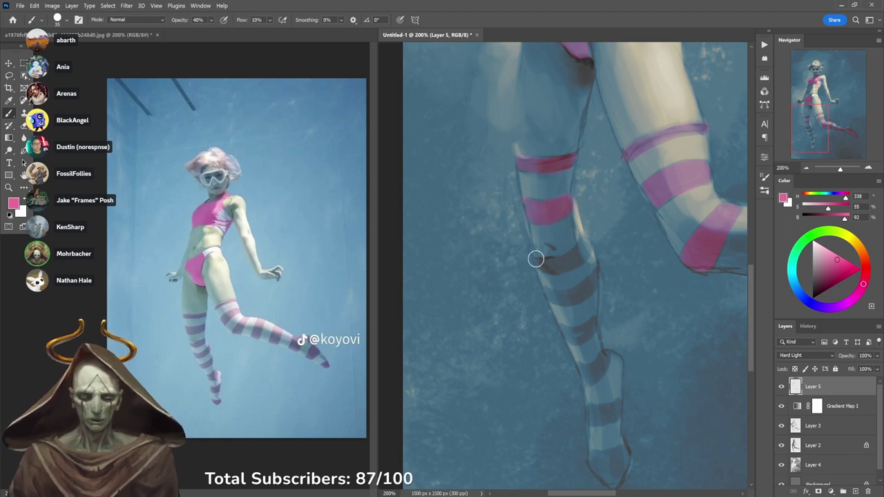
pyautogui.moveTo(536, 259)
pyautogui.mouseDown()
pyautogui.moveTo(559, 258)
pyautogui.moveTo(585, 237)
pyautogui.moveTo(588, 249)
pyautogui.moveTo(540, 263)
pyautogui.mouseUp()
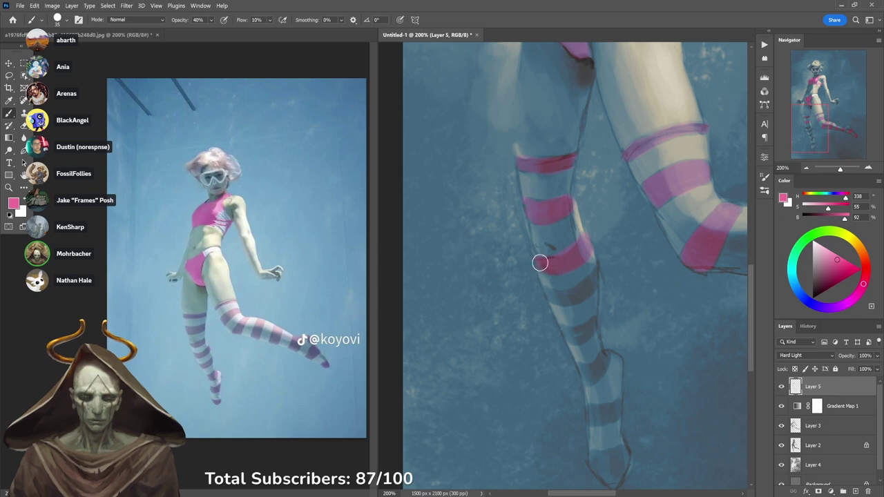
pyautogui.moveTo(588, 297)
pyautogui.mouseDown()
pyautogui.moveTo(555, 290)
pyautogui.moveTo(573, 293)
pyautogui.mouseUp()
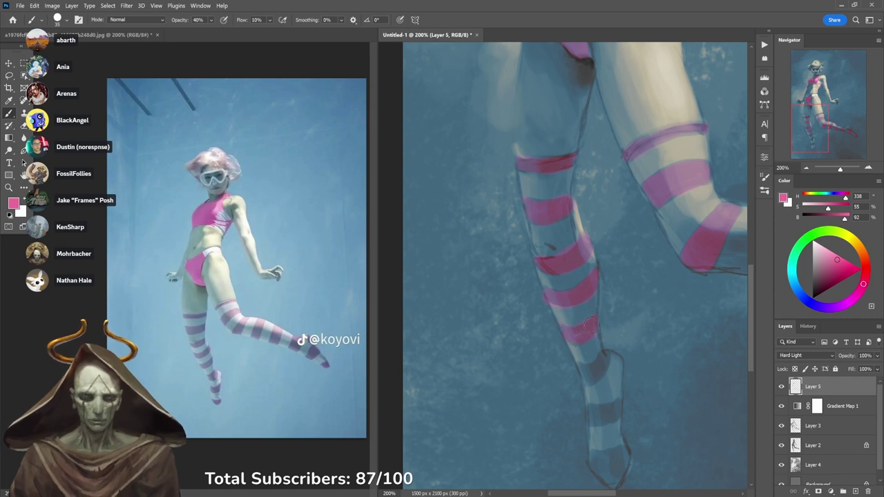
pyautogui.moveTo(581, 365)
pyautogui.mouseDown()
pyautogui.moveTo(610, 361)
pyautogui.moveTo(590, 371)
pyautogui.mouseUp()
pyautogui.moveTo(590, 409)
pyautogui.mouseDown()
pyautogui.moveTo(621, 398)
pyautogui.moveTo(617, 415)
pyautogui.moveTo(593, 418)
pyautogui.moveTo(613, 414)
pyautogui.moveTo(619, 432)
pyautogui.moveTo(610, 309)
pyautogui.moveTo(585, 350)
pyautogui.moveTo(610, 346)
pyautogui.moveTo(602, 371)
pyautogui.moveTo(585, 360)
pyautogui.moveTo(612, 356)
pyautogui.mouseUp()
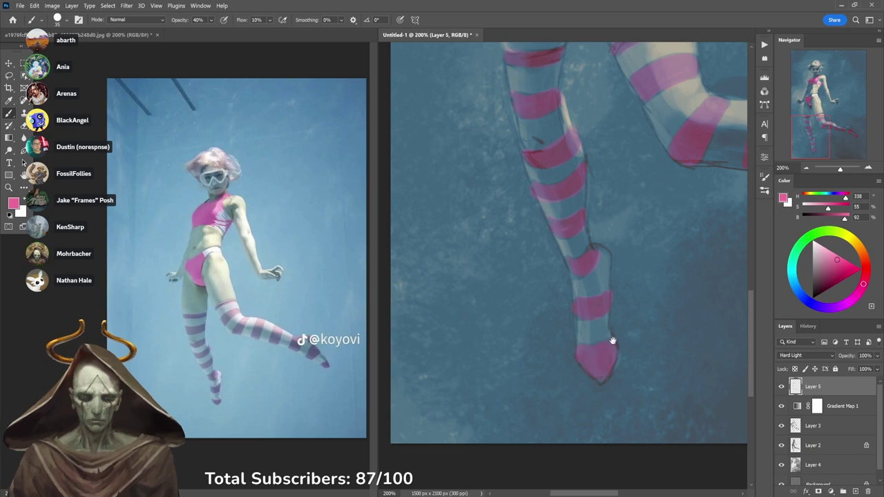
# Review the whole figure and compare it with Gradient Map 1 hidden and shown.
pyautogui.keyDown('alt'); pyautogui.click(622, 330); pyautogui.keyUp('alt')
pyautogui.moveTo(620, 272); pyautogui.dragTo(583, 328)
pyautogui.keyDown('alt'); pyautogui.click(599, 310); pyautogui.keyUp('alt')
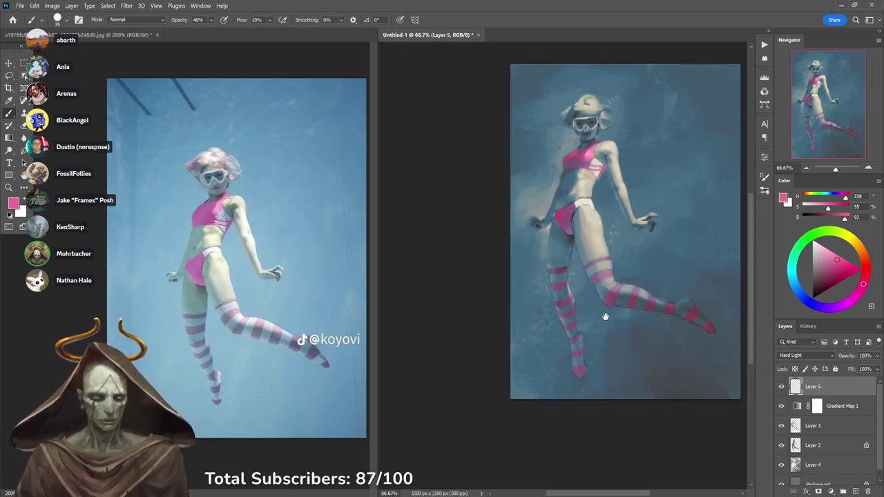
pyautogui.moveTo(631, 289); pyautogui.dragTo(592, 306)
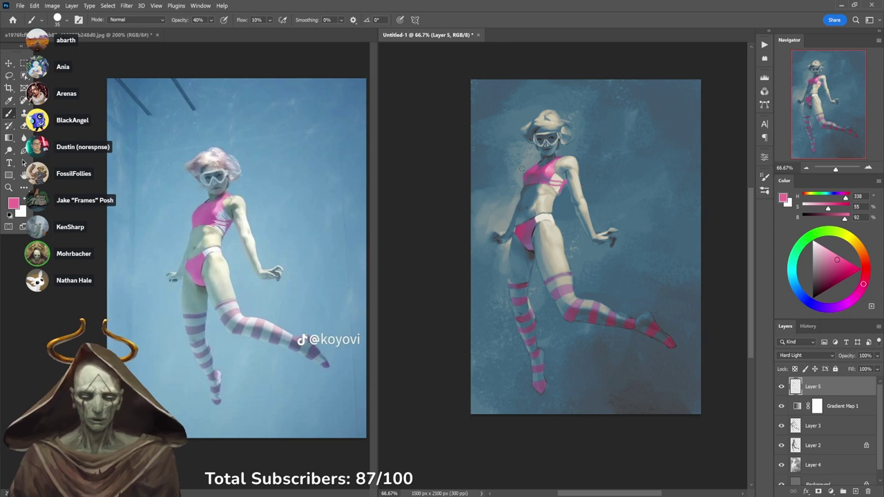
pyautogui.click(783, 408)
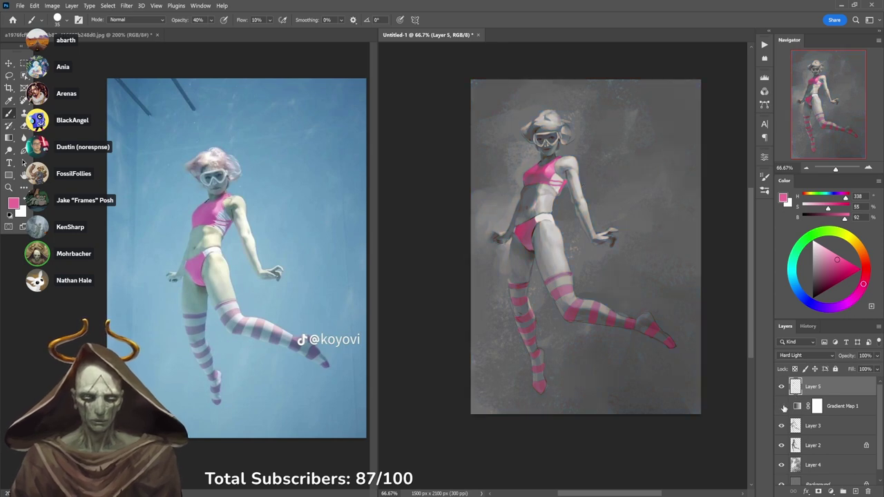
pyautogui.click(782, 408)
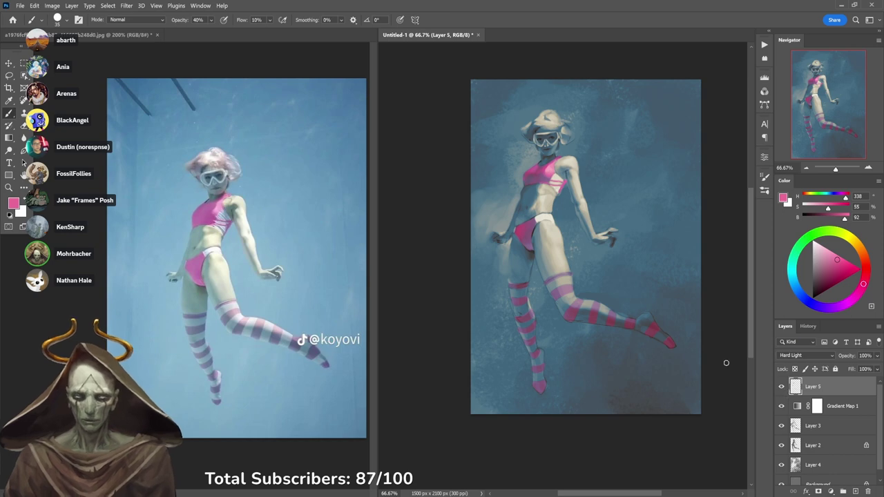
# Tint the swimmer's hair pale pink on Layer 5 with a size 45 brush at 10% opacity.
pyautogui.scroll(3, 564, 125)
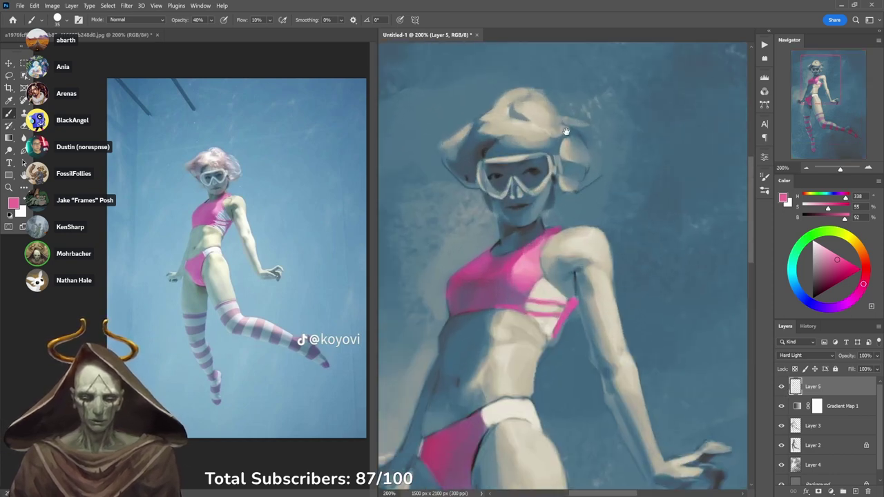
pyautogui.moveTo(574, 144); pyautogui.dragTo(633, 133)
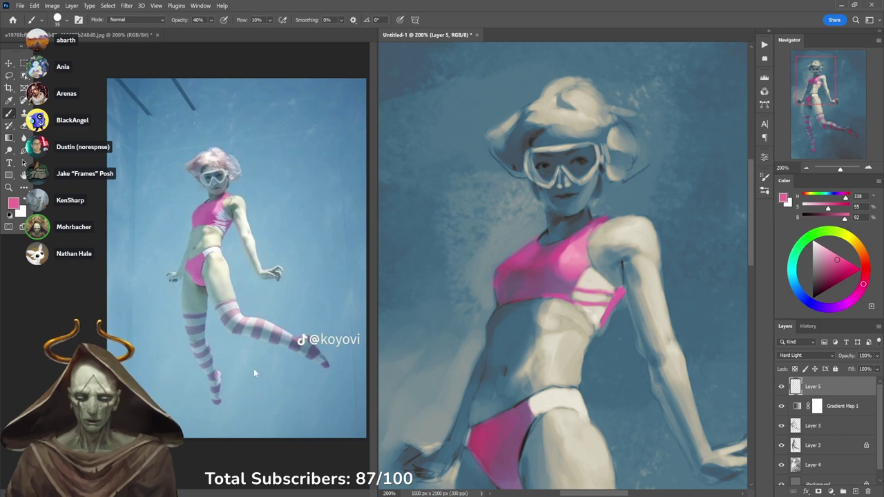
pyautogui.click(282, 440)
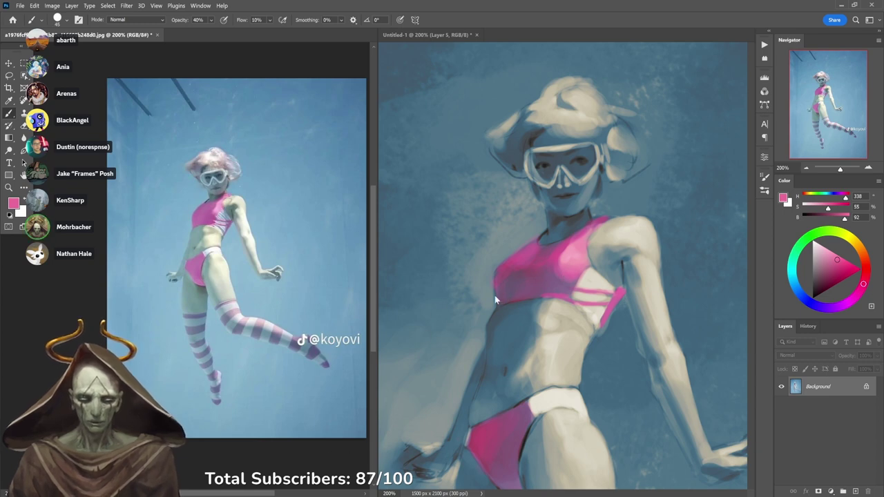
pyautogui.click(522, 255)
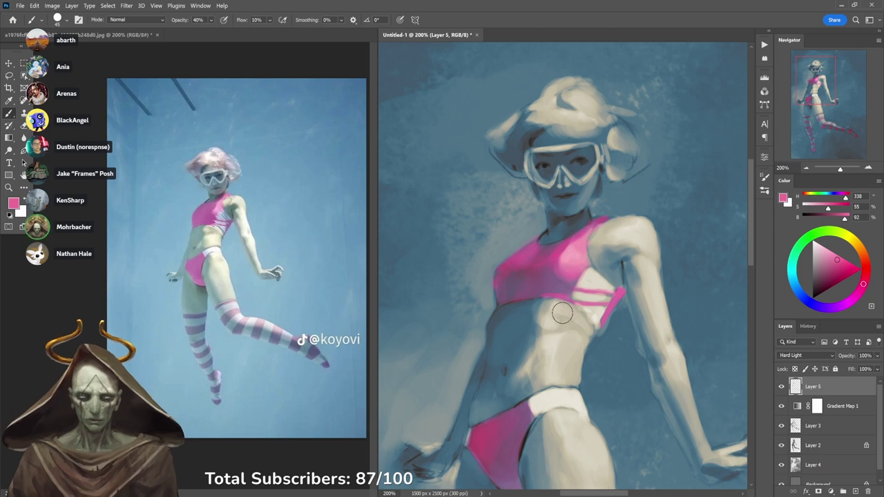
pyautogui.press('1')
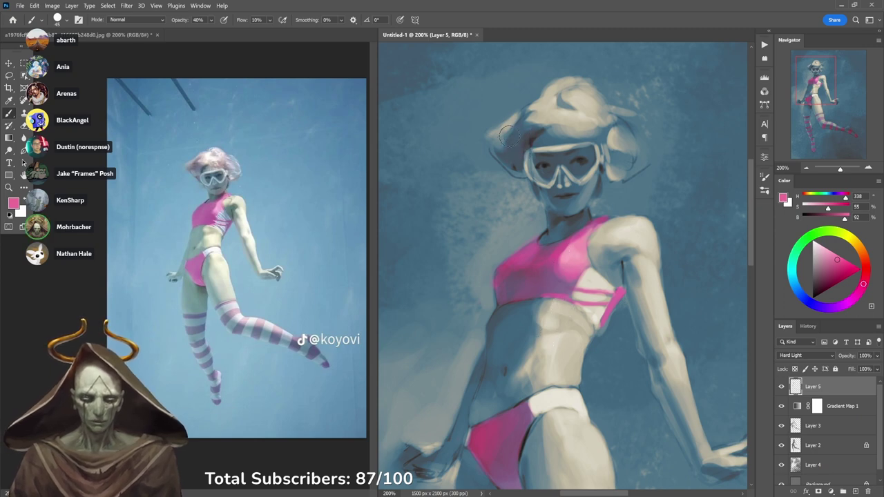
pyautogui.moveTo(535, 113)
pyautogui.mouseDown()
pyautogui.moveTo(501, 147)
pyautogui.moveTo(525, 150)
pyautogui.moveTo(544, 114)
pyautogui.mouseUp()
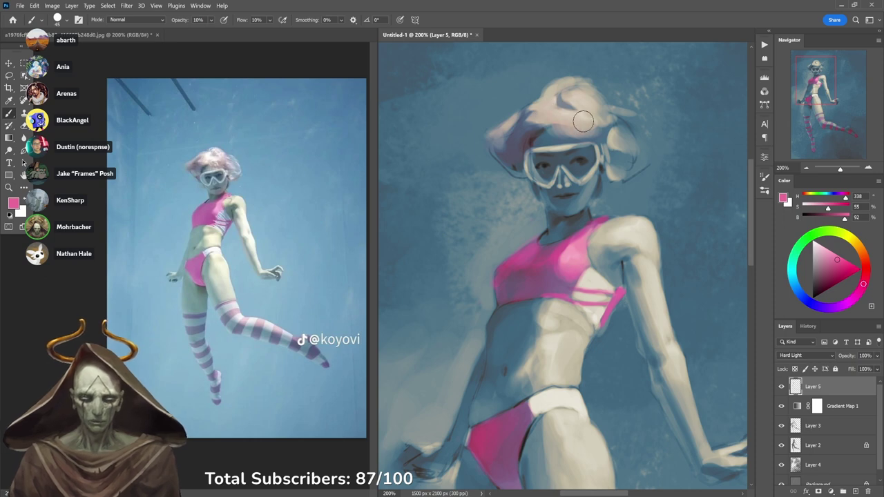
pyautogui.moveTo(583, 121)
pyautogui.mouseDown()
pyautogui.moveTo(565, 111)
pyautogui.moveTo(576, 89)
pyautogui.moveTo(608, 132)
pyautogui.mouseUp()
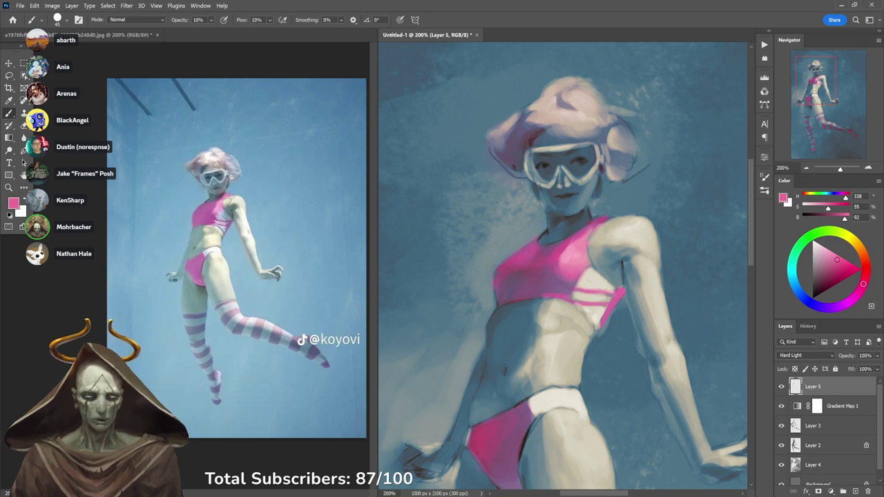
# Glaze a faint pink tint over the shoulder and the lit arm at 10% brush opacity.
pyautogui.moveTo(612, 268); pyautogui.dragTo(570, 262)
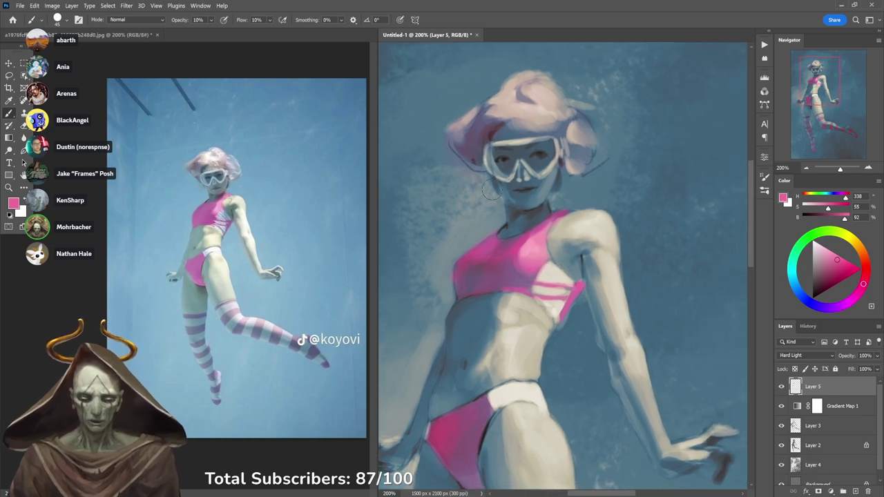
pyautogui.hscroll(3, 566, 231)
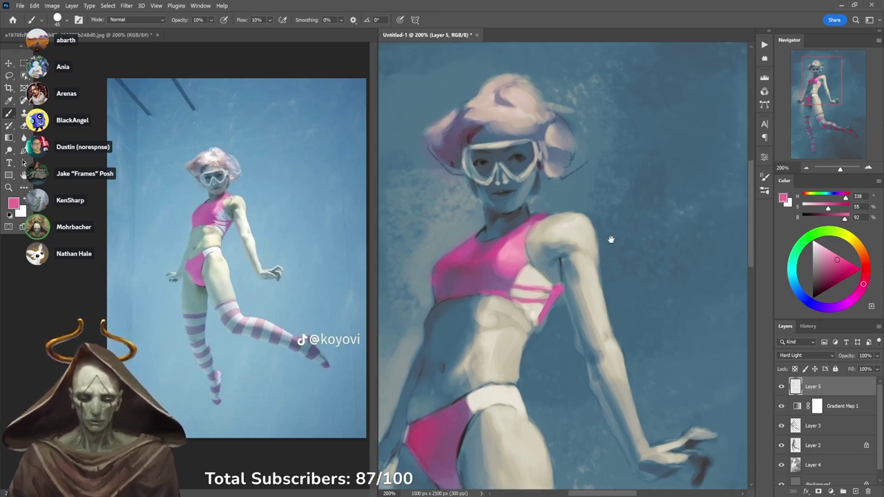
pyautogui.press('2')
pyautogui.moveTo(491, 248)
pyautogui.mouseDown()
pyautogui.moveTo(517, 261)
pyautogui.moveTo(503, 252)
pyautogui.moveTo(512, 233)
pyautogui.moveTo(485, 254)
pyautogui.moveTo(500, 231)
pyautogui.moveTo(510, 257)
pyautogui.moveTo(528, 263)
pyautogui.moveTo(536, 245)
pyautogui.moveTo(540, 345)
pyautogui.mouseUp()
pyautogui.press('1')
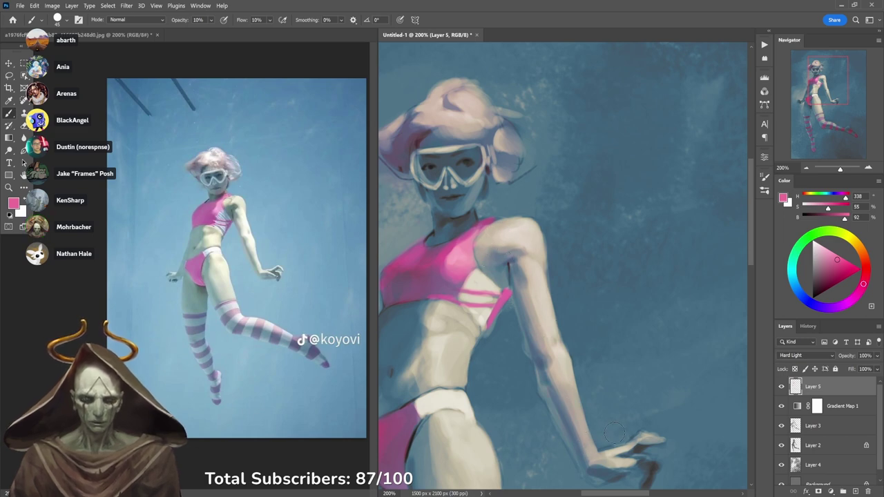
# Glaze faint pink along the light-shadow edges of the torso and the bent leg's thigh at 10% brush opacity.
pyautogui.moveTo(511, 332); pyautogui.dragTo(583, 231)
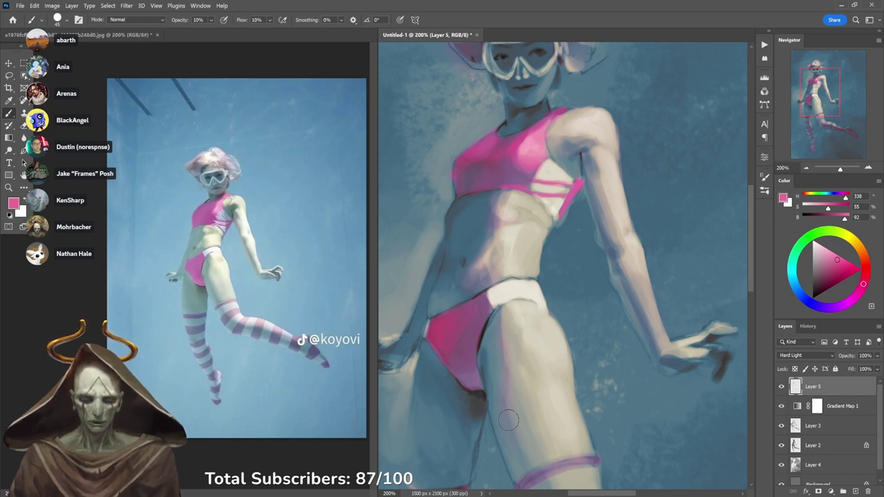
pyautogui.scroll(-5, 529, 459)
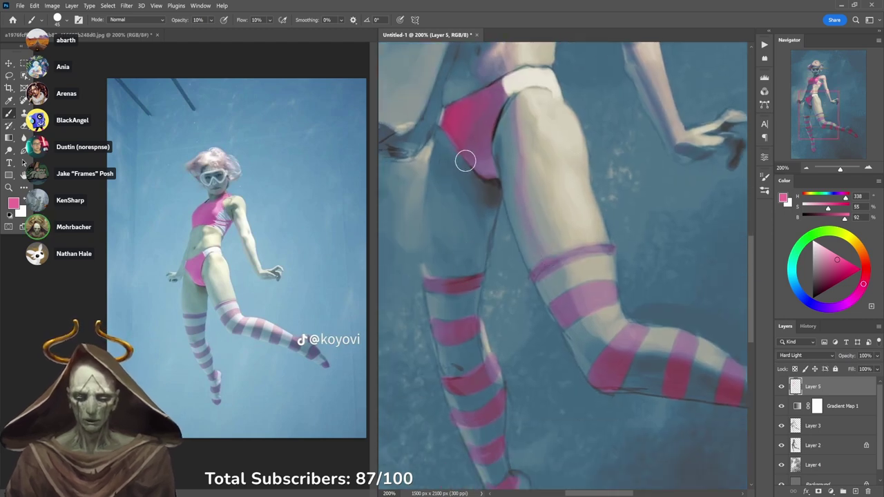
pyautogui.scroll(3, 474, 192)
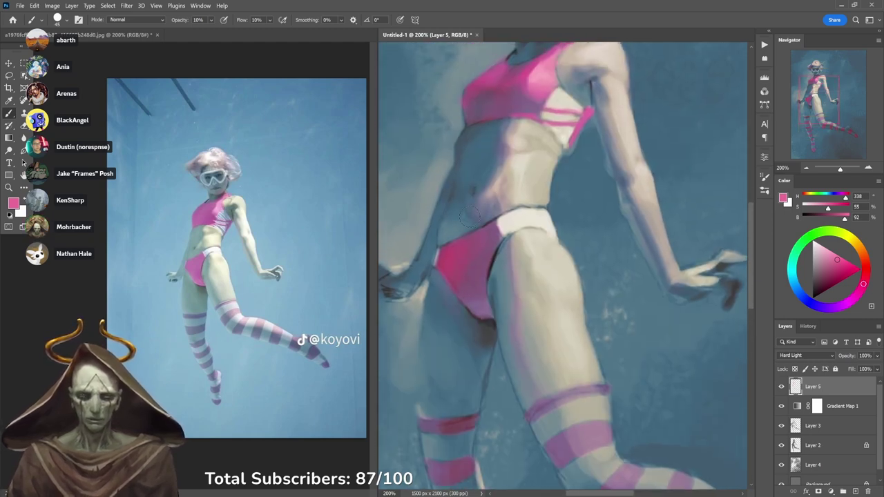
pyautogui.scroll(5, 526, 69)
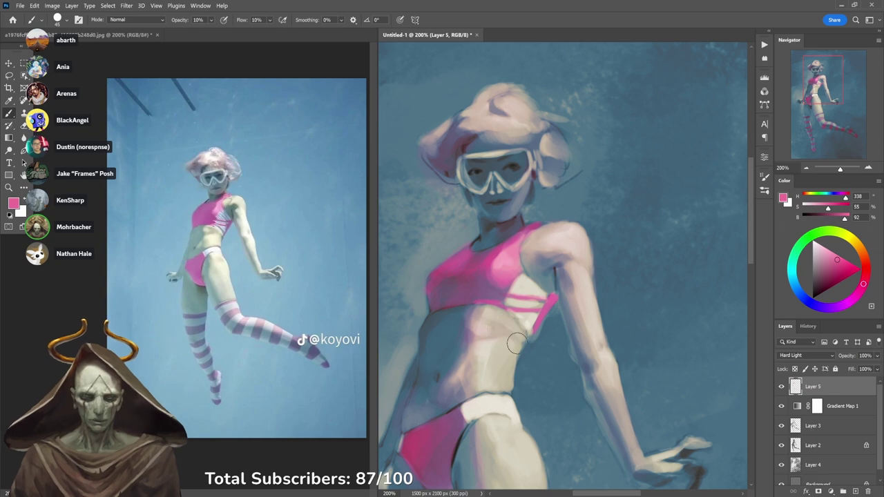
pyautogui.scroll(-2, 517, 343)
pyautogui.moveTo(635, 196); pyautogui.dragTo(636, 192)
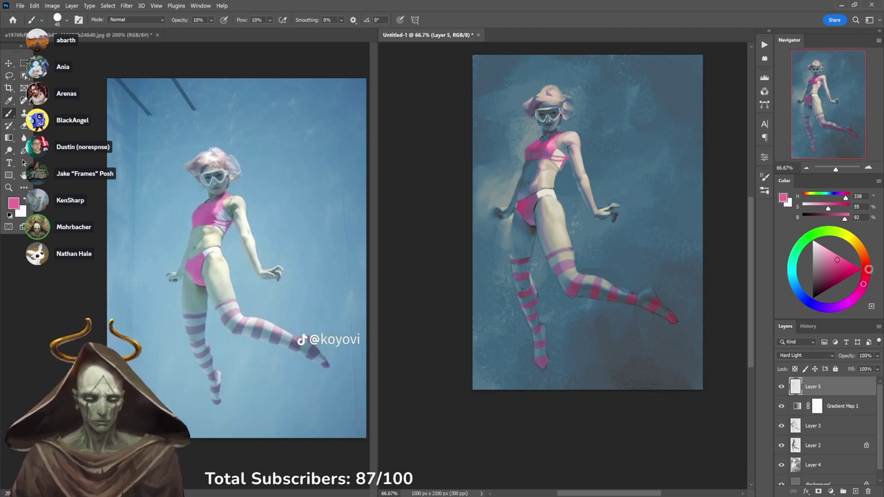
# Glaze a saturated orange (H 24, S 75, B 85) over the torso's shadow side with a size 100 brush at 10% opacity.
pyautogui.click(865, 253)
pyautogui.moveTo(844, 274); pyautogui.dragTo(844, 268)
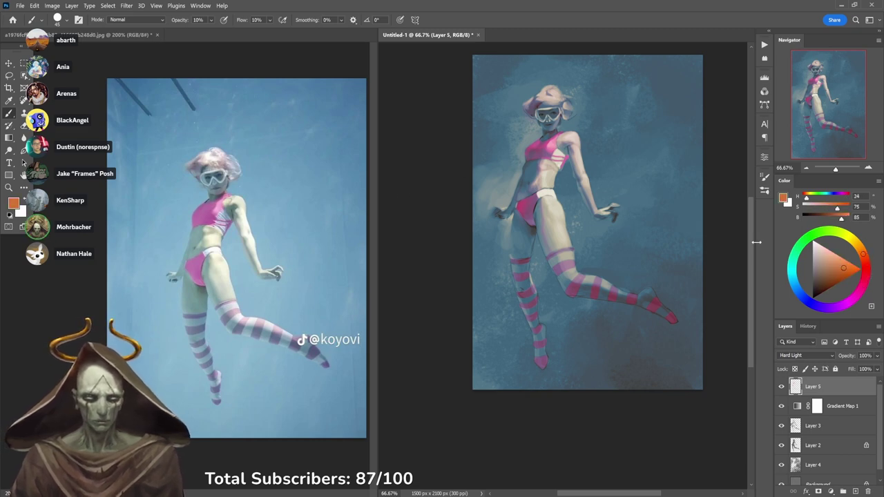
pyautogui.press('[')
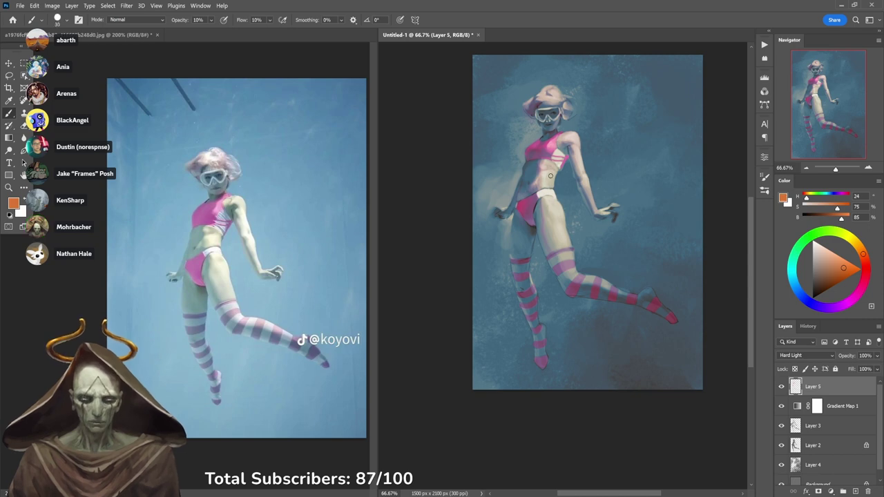
pyautogui.press('[')
pyautogui.press(']')
pyautogui.press(']')
pyautogui.press(']')
pyautogui.press(']')
pyautogui.moveTo(526, 178)
pyautogui.mouseDown()
pyautogui.moveTo(545, 195)
pyautogui.moveTo(547, 167)
pyautogui.moveTo(543, 209)
pyautogui.mouseUp()
pyautogui.click(546, 194)
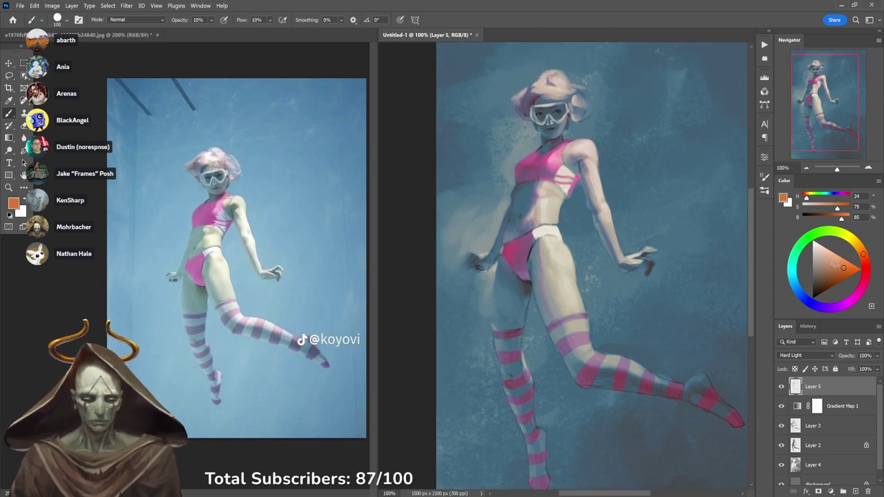
# Glaze a softer peach (H 24, S 47, B 87) over the bare midriff and both arms at 20% brush opacity.
pyautogui.moveTo(835, 264); pyautogui.dragTo(833, 260)
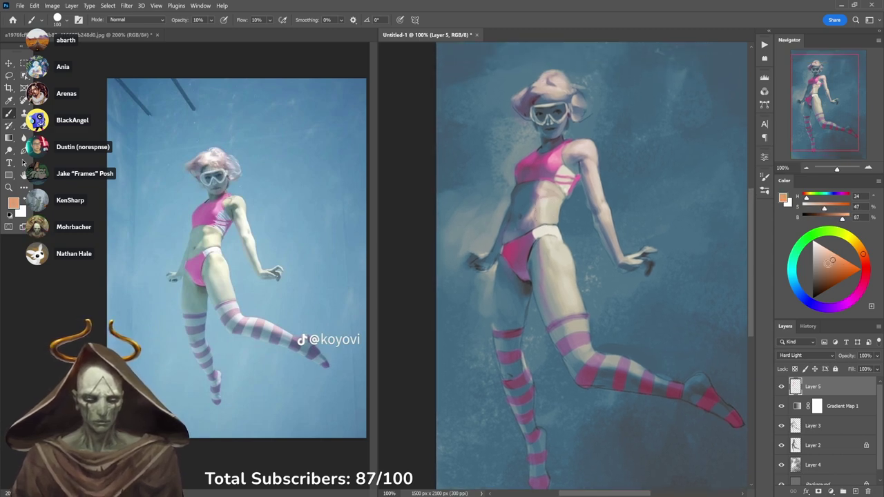
pyautogui.press('2')
pyautogui.moveTo(520, 211)
pyautogui.mouseDown()
pyautogui.moveTo(533, 218)
pyautogui.moveTo(532, 193)
pyautogui.moveTo(535, 208)
pyautogui.moveTo(541, 195)
pyautogui.mouseUp()
pyautogui.moveTo(491, 260); pyautogui.dragTo(511, 207)
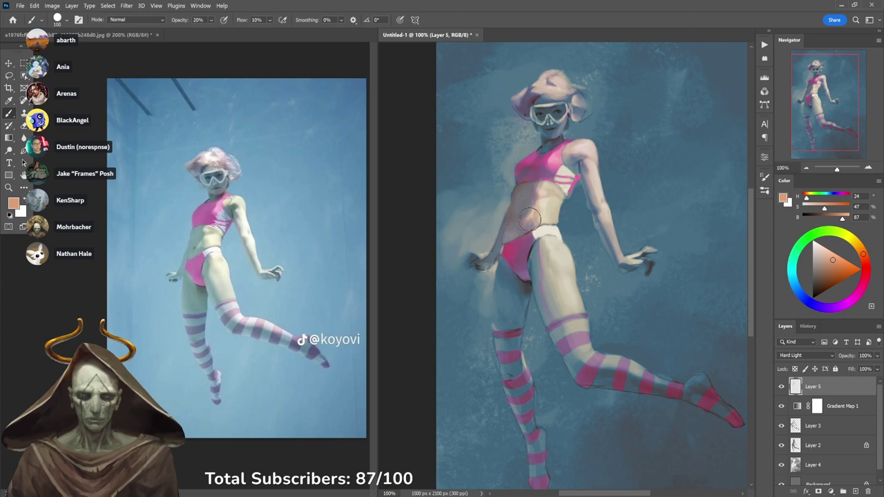
pyautogui.moveTo(585, 162)
pyautogui.mouseDown()
pyautogui.moveTo(576, 159)
pyautogui.moveTo(585, 158)
pyautogui.moveTo(590, 177)
pyautogui.mouseUp()
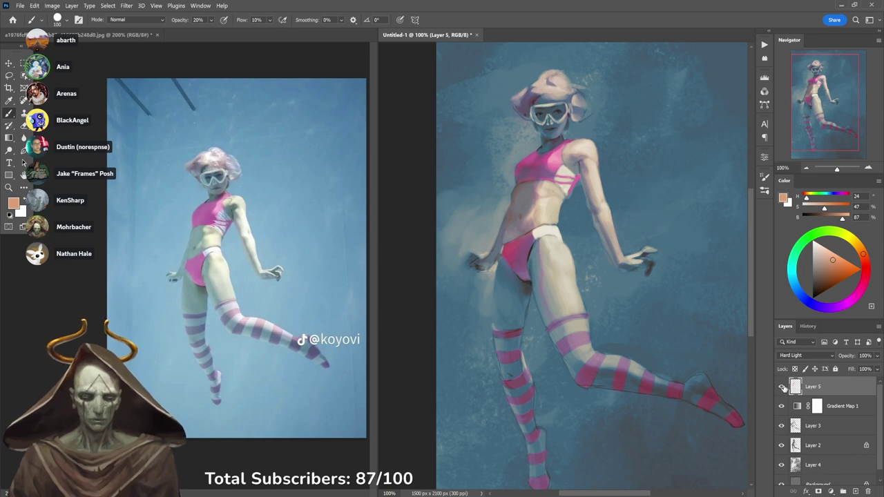
# Compare the figure with Layer 5 hidden and shown.
pyautogui.click(782, 387)
pyautogui.click(782, 387)
pyautogui.click(782, 387)
pyautogui.click(782, 387)
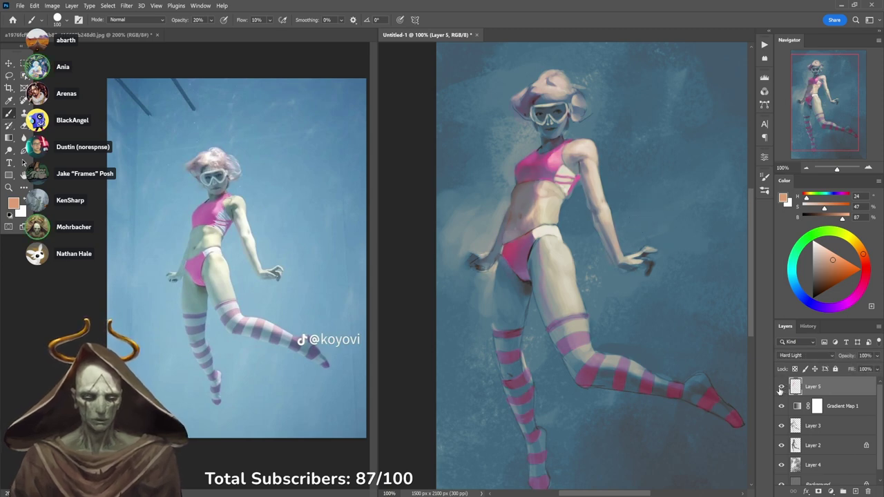
# Glaze the same peach over both thighs, the face and neck at 20% brush opacity.
pyautogui.moveTo(567, 256); pyautogui.dragTo(567, 272)
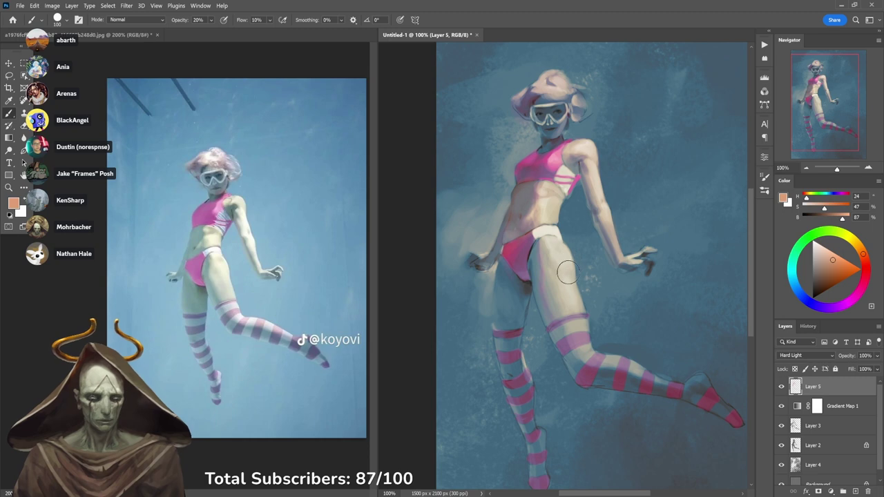
pyautogui.moveTo(567, 304)
pyautogui.mouseDown()
pyautogui.moveTo(539, 269)
pyautogui.moveTo(541, 279)
pyautogui.moveTo(545, 248)
pyautogui.moveTo(566, 282)
pyautogui.moveTo(561, 316)
pyautogui.moveTo(558, 250)
pyautogui.mouseUp()
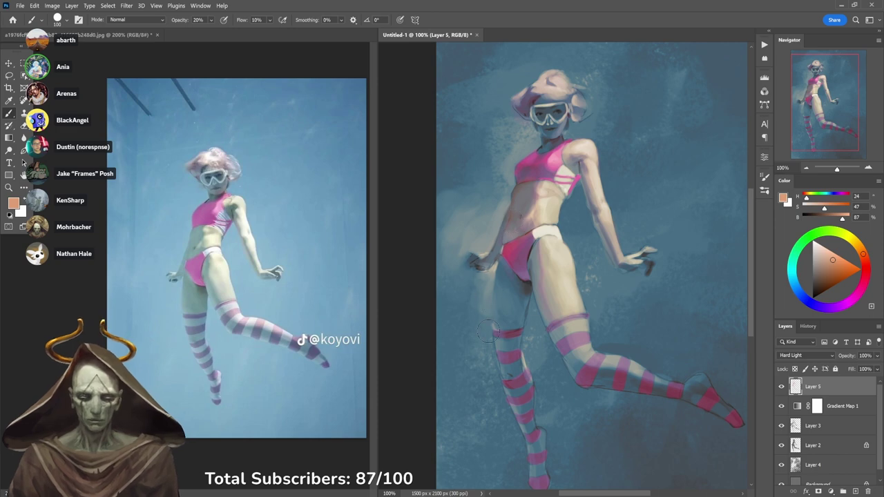
pyautogui.moveTo(504, 320)
pyautogui.mouseDown()
pyautogui.moveTo(523, 308)
pyautogui.moveTo(517, 313)
pyautogui.moveTo(516, 284)
pyautogui.moveTo(504, 304)
pyautogui.moveTo(505, 264)
pyautogui.moveTo(503, 331)
pyautogui.mouseUp()
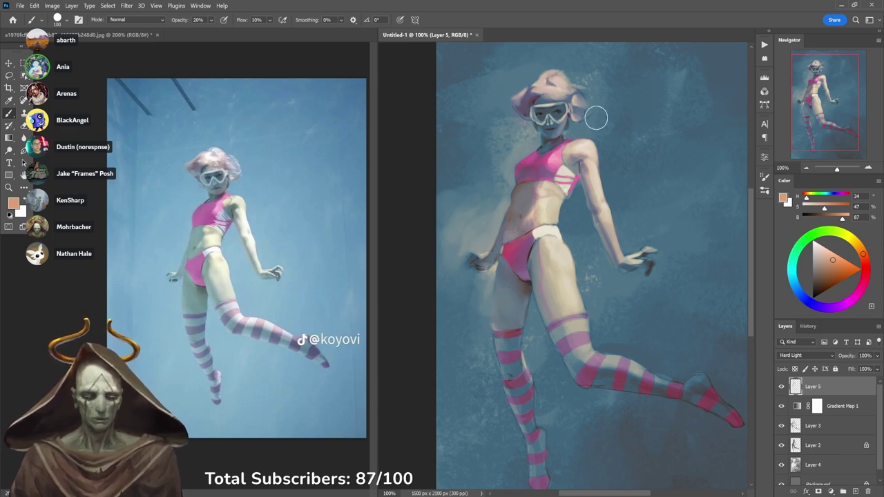
pyautogui.moveTo(549, 148)
pyautogui.mouseDown()
pyautogui.moveTo(548, 132)
pyautogui.moveTo(558, 128)
pyautogui.moveTo(555, 139)
pyautogui.moveTo(563, 118)
pyautogui.moveTo(535, 111)
pyautogui.moveTo(546, 96)
pyautogui.moveTo(578, 105)
pyautogui.mouseUp()
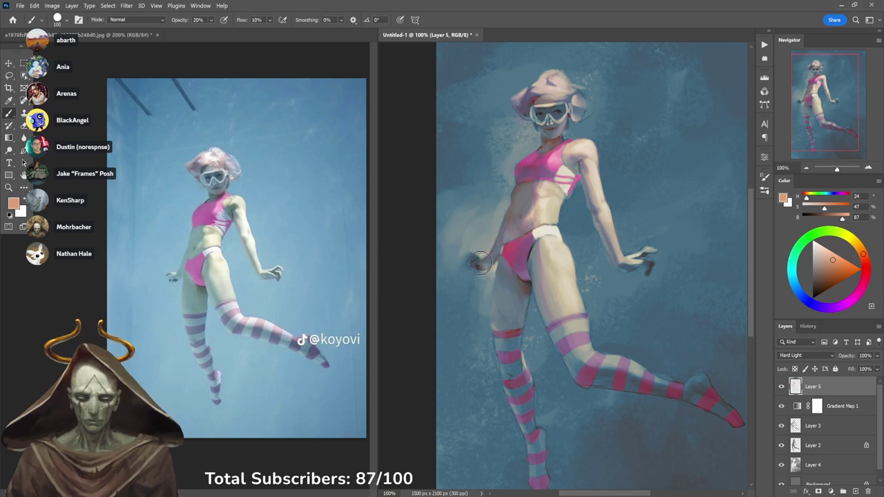
pyautogui.hotkey('ctrl', '-')
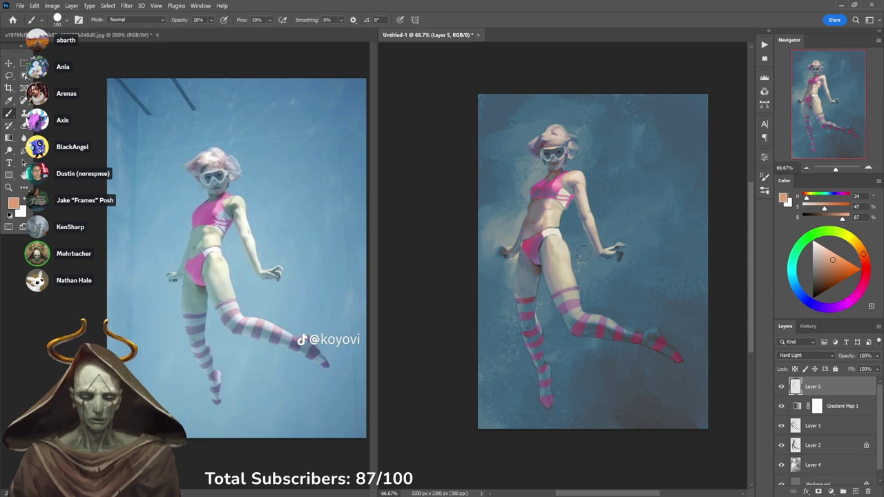
# Sample the blue of the background and shift the brush color to a brighter teal with H 192, S 55, B 76.
pyautogui.keyDown('ctrl'); pyautogui.click(552, 228); pyautogui.keyUp('ctrl')
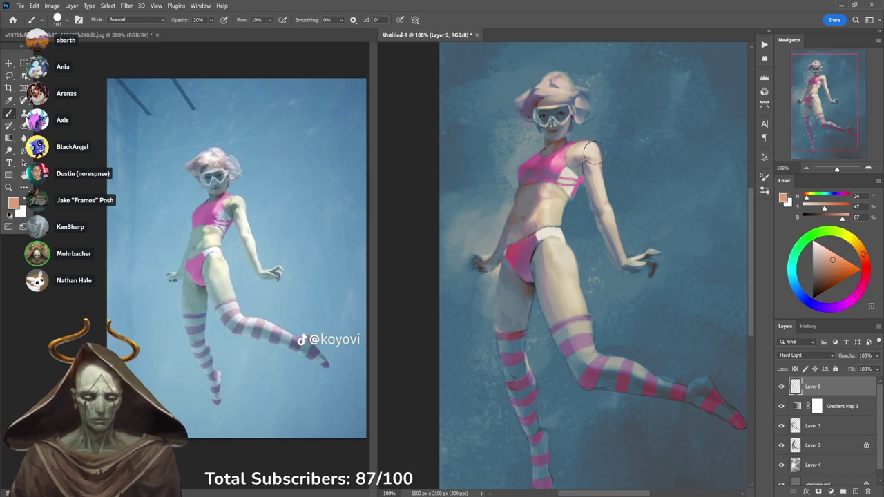
pyautogui.keyDown('ctrl'); pyautogui.keyDown('alt'); pyautogui.click(576, 237); pyautogui.keyUp('alt'); pyautogui.keyUp('ctrl')
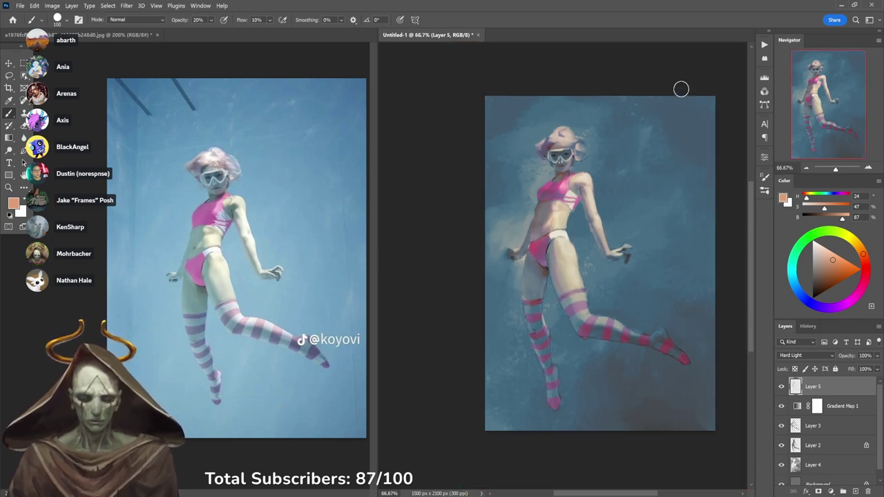
pyautogui.keyDown('alt'); pyautogui.click(597, 119); pyautogui.keyUp('alt')
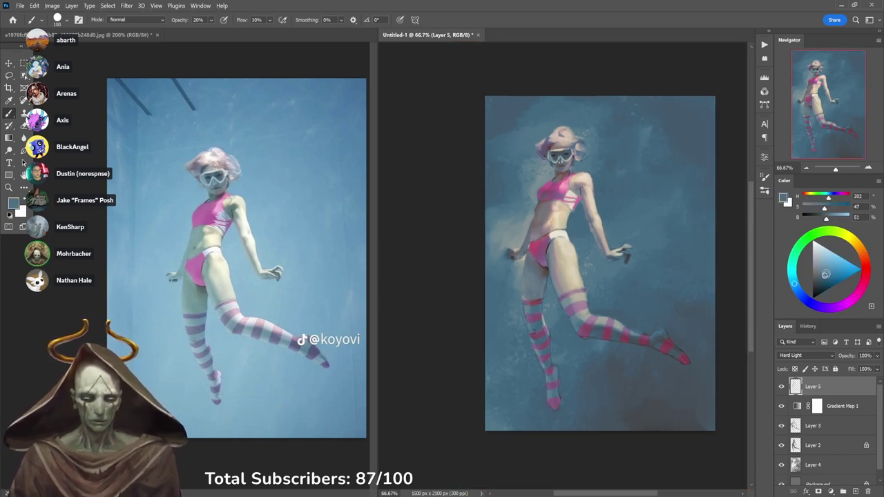
pyautogui.moveTo(794, 283); pyautogui.dragTo(833, 267)
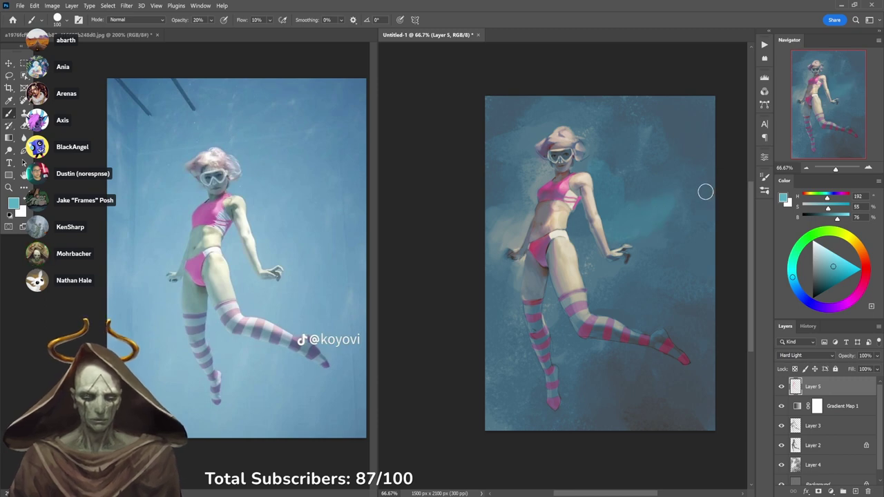
# Enlarge the brush to 200 px and paint a soft teal glaze over the background and the striped legs on Layer 5.
pyautogui.press(']')
pyautogui.press(']')
pyautogui.press(']')
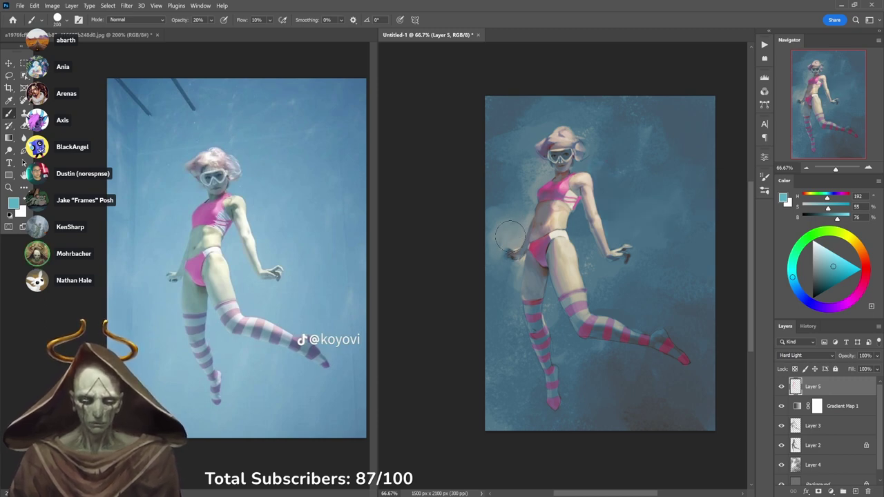
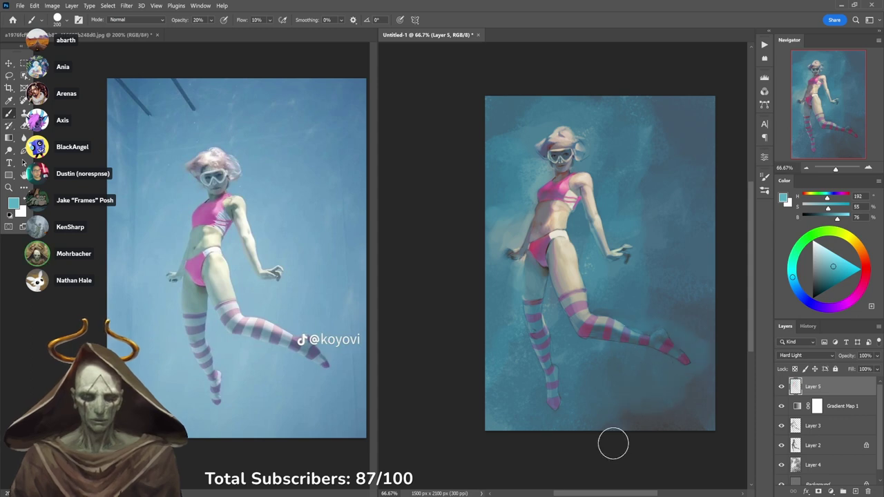
pyautogui.moveTo(662, 304)
pyautogui.mouseDown()
pyautogui.moveTo(662, 231)
pyautogui.moveTo(690, 312)
pyautogui.mouseUp()
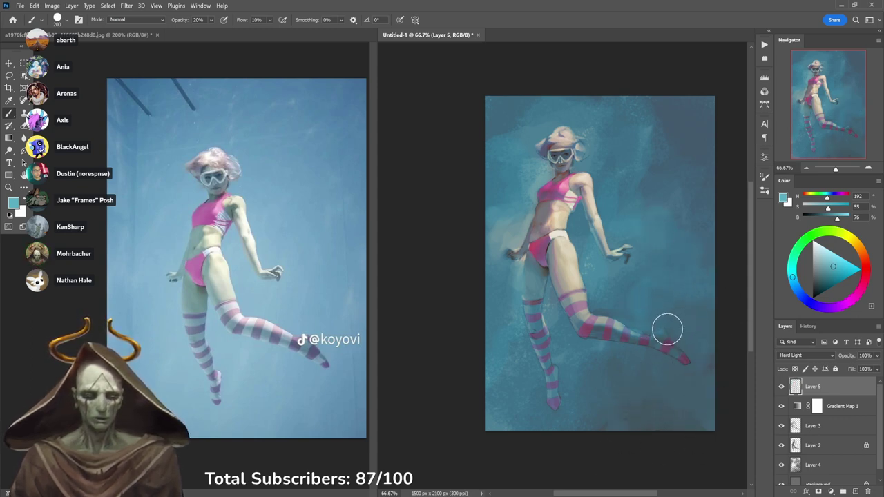
# Set the brush opacity to 10% and compare the painting with Layer 5 hidden and shown.
pyautogui.click(782, 388)
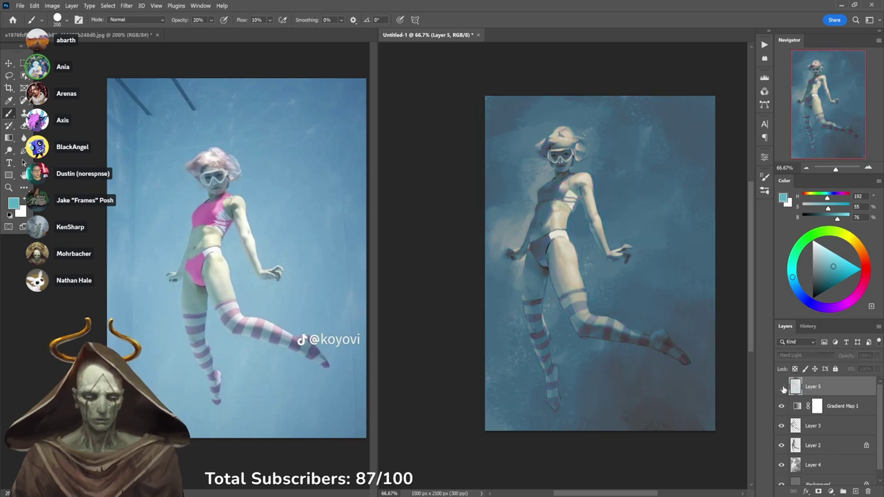
pyautogui.click(783, 389)
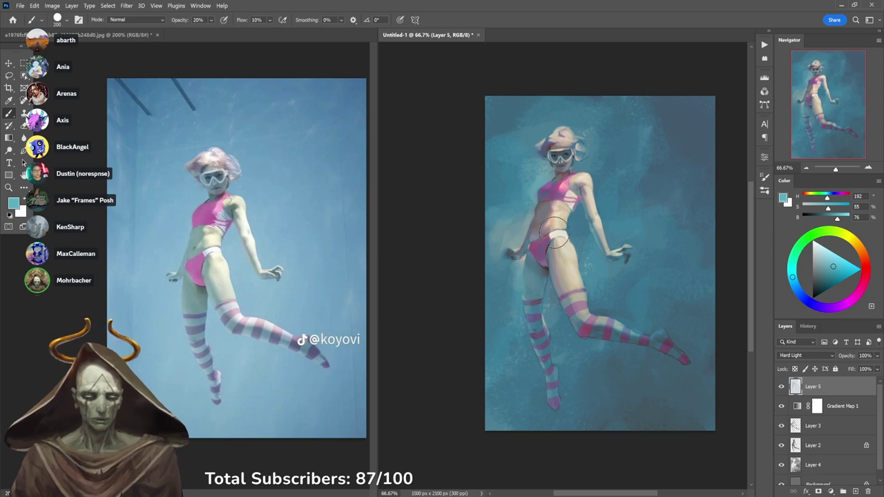
pyautogui.press('1')
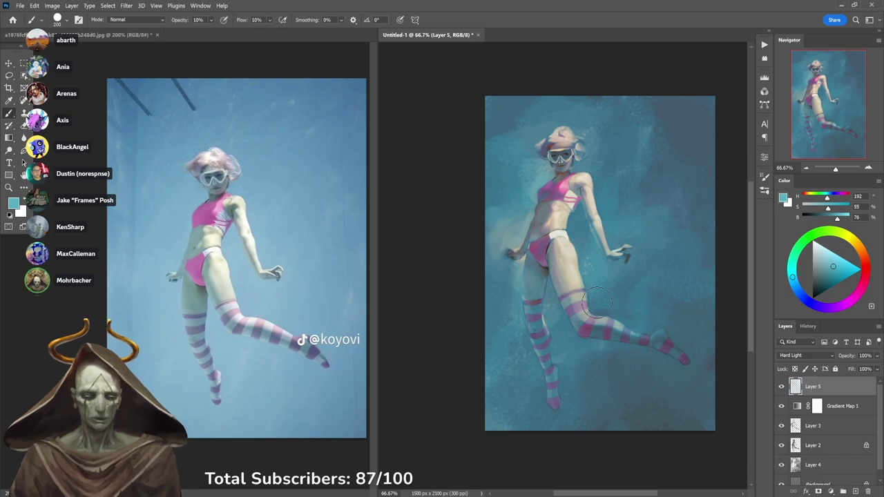
pyautogui.click(783, 388)
pyautogui.click(783, 387)
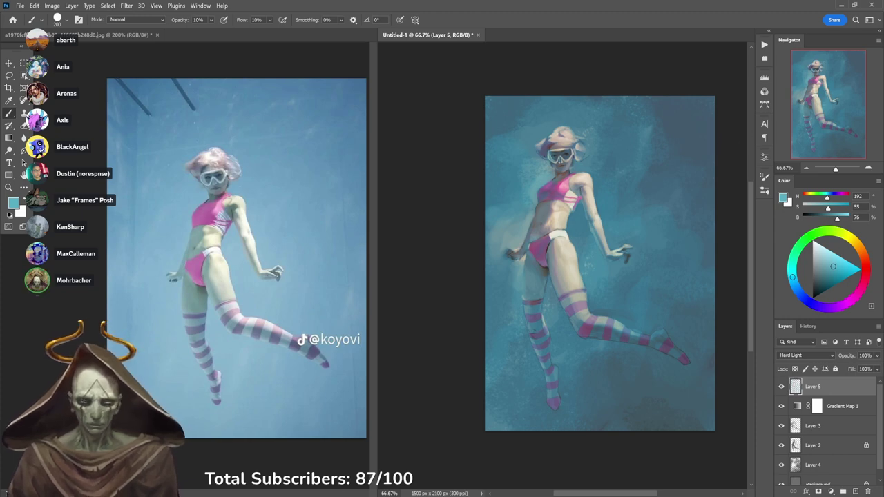
# Switch to Chrome and open the Pinterest home feed in a new tab.
pyautogui.hotkey('alt', 'Tab')
pyautogui.click(348, 7)
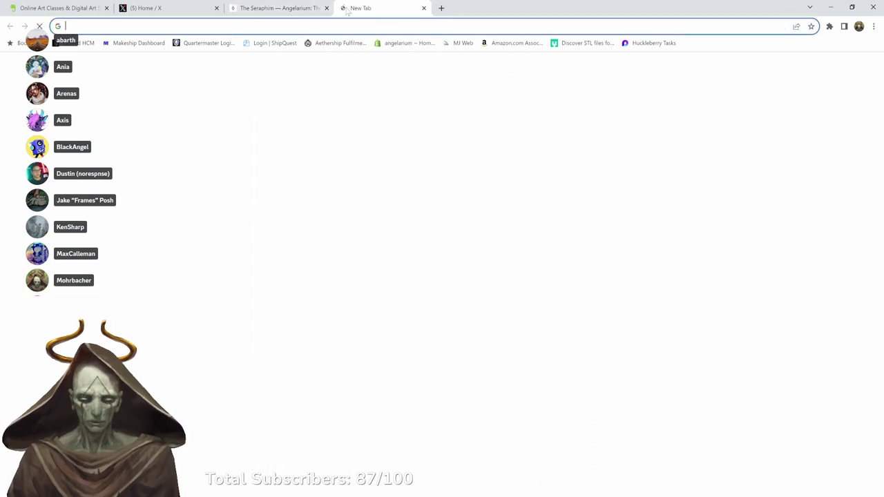
pyautogui.write('pinter')
pyautogui.press('Return')
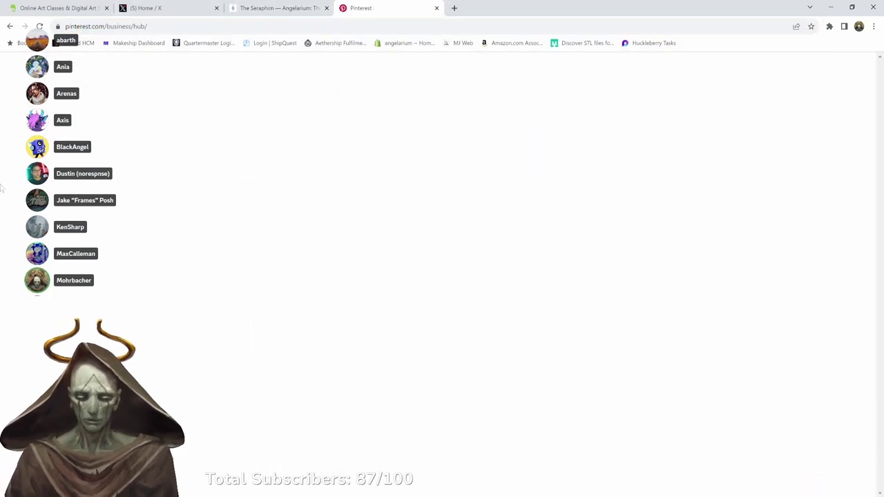
pyautogui.click(53, 72)
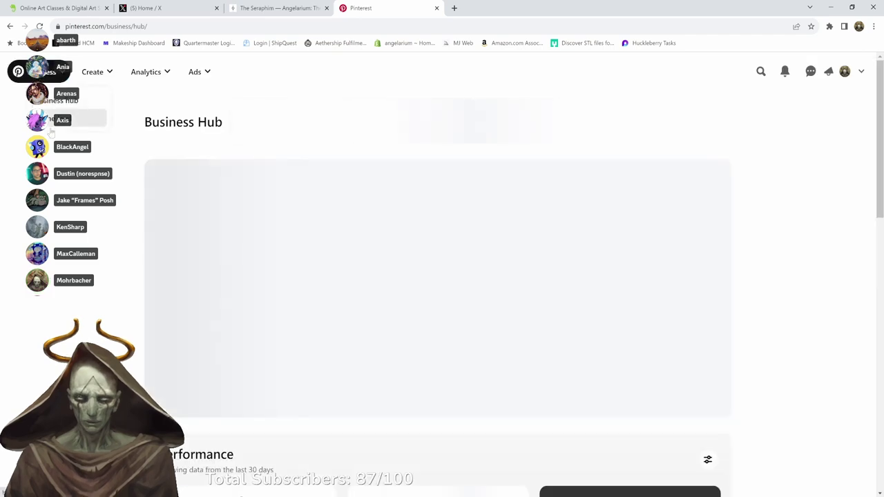
pyautogui.click(51, 120)
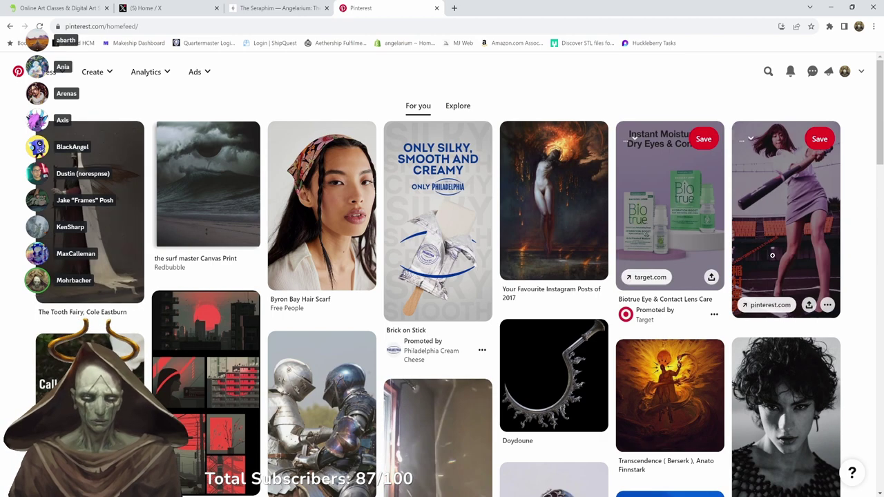
# Open the pin of the woman swinging a baseball bat and browse its similar images for pose references.
pyautogui.click(772, 255)
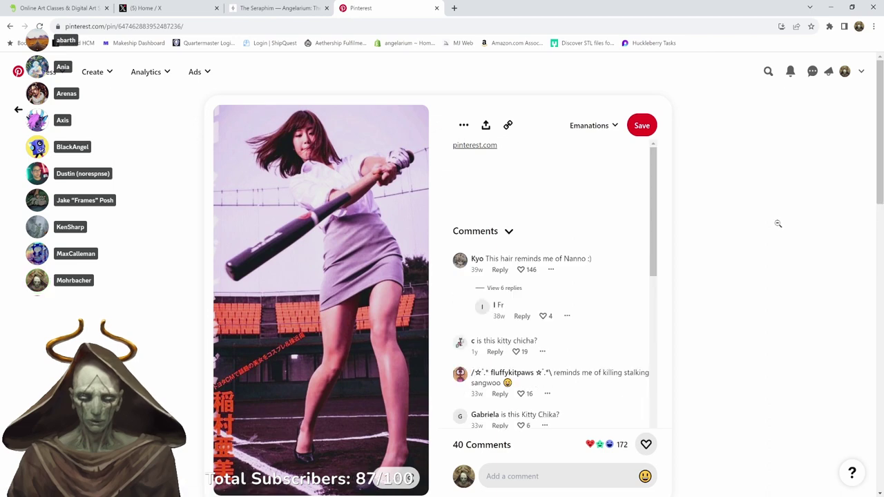
pyautogui.scroll(-4, 780, 228)
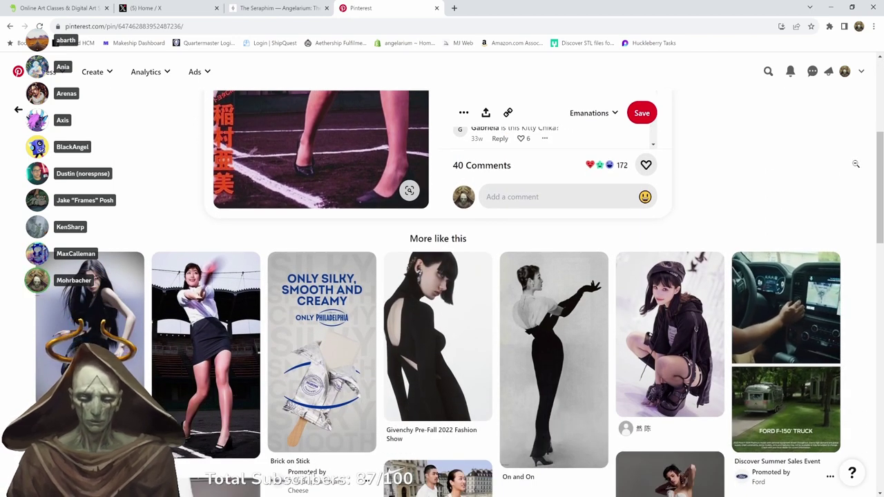
pyautogui.scroll(-2, 850, 168)
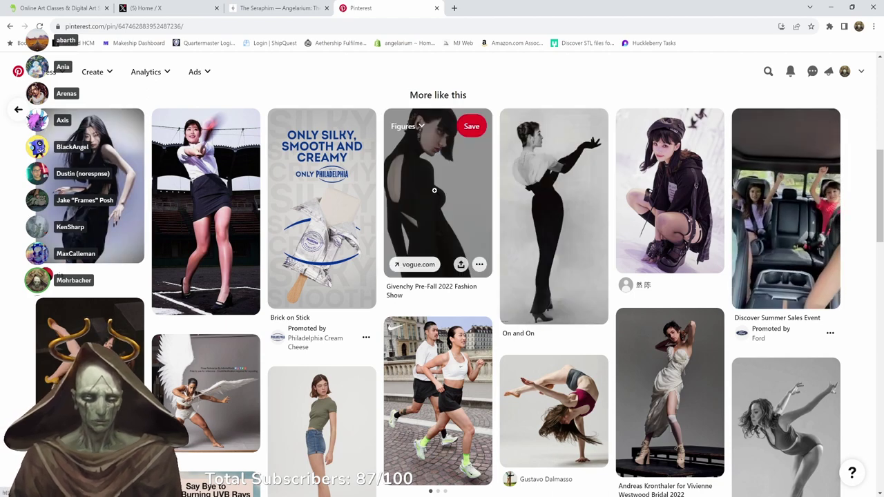
pyautogui.scroll(-3, 439, 194)
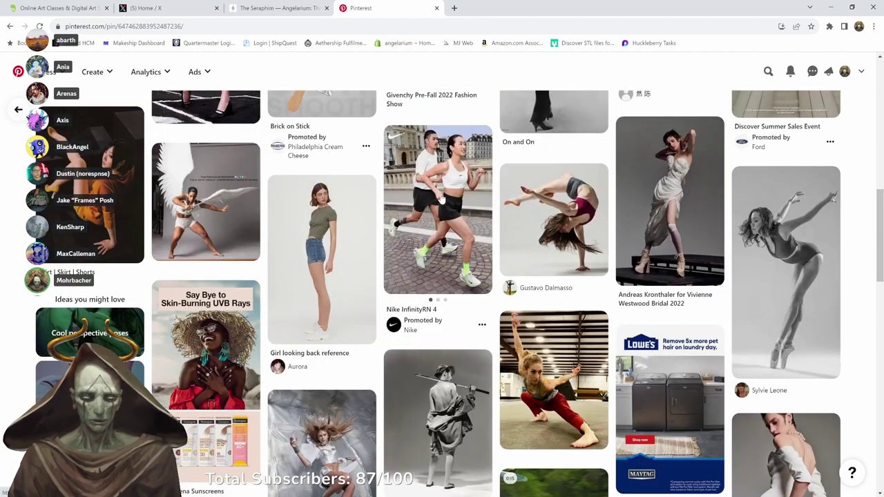
pyautogui.scroll(-3, 832, 273)
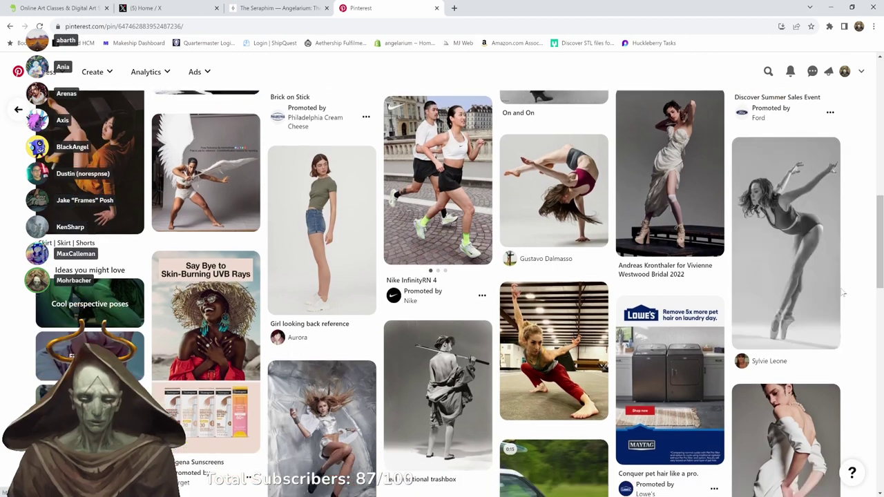
pyautogui.scroll(-2, 855, 298)
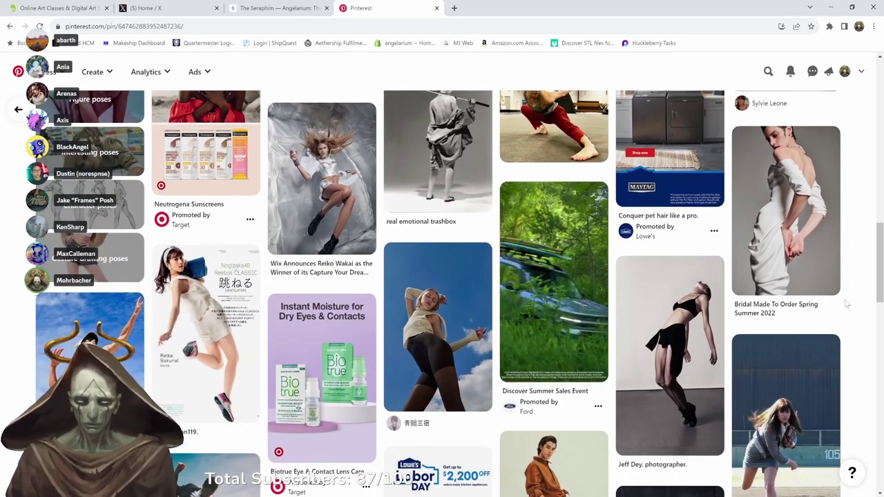
pyautogui.scroll(-2, 849, 311)
pyautogui.scroll(3, 850, 318)
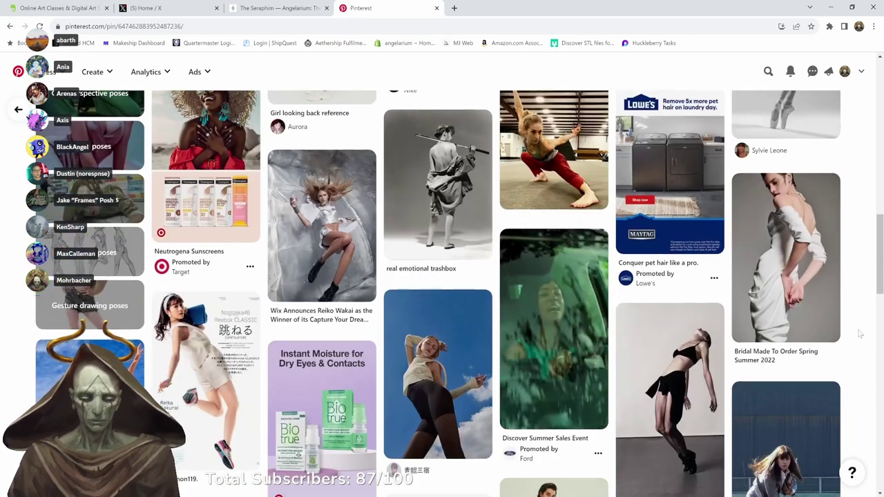
pyautogui.scroll(-6, 857, 331)
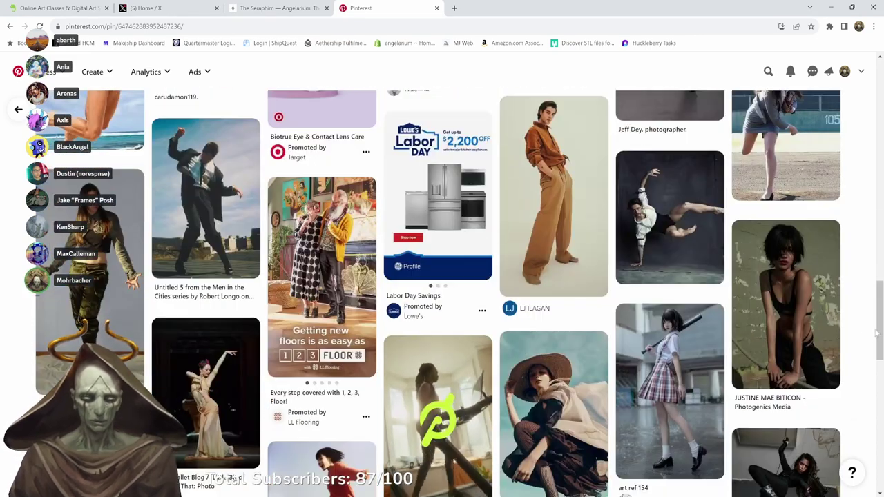
pyautogui.scroll(-2, 872, 339)
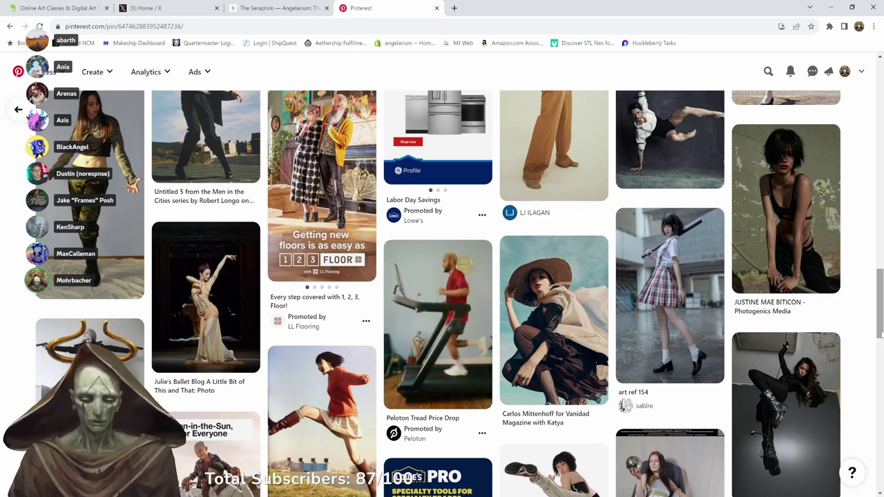
# Open the Vanidad Magazine pin of the crouching woman in a straw hat and look through its similar images.
pyautogui.click(538, 300)
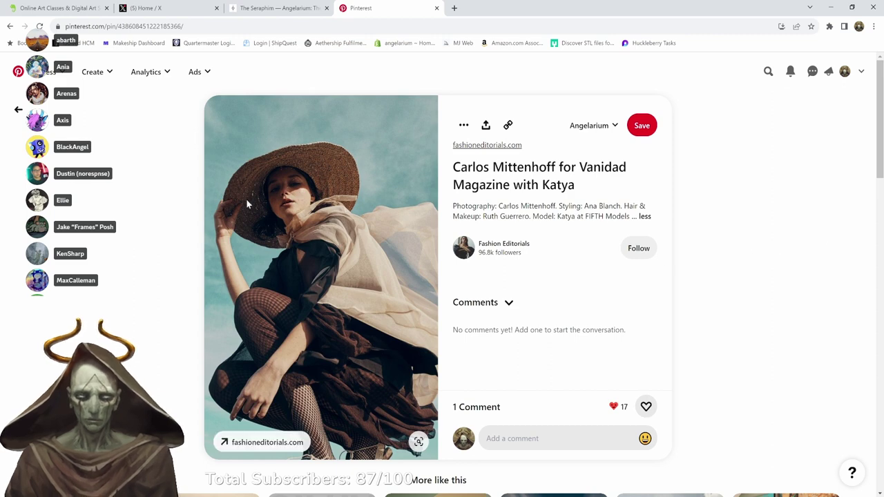
pyautogui.scroll(-3, 808, 245)
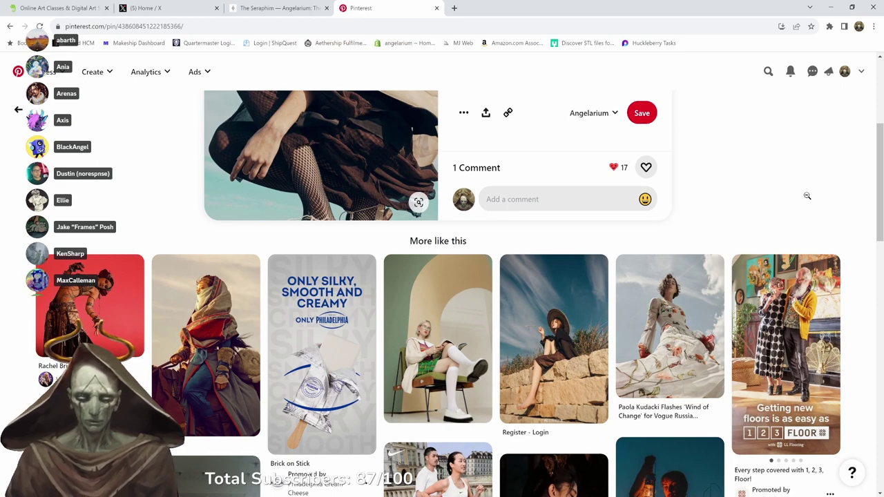
pyautogui.moveTo(45, 301)
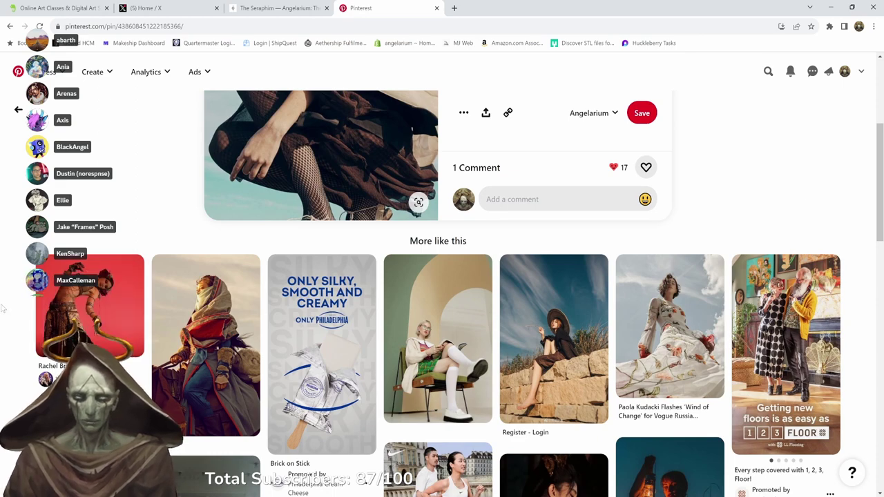
pyautogui.scroll(-2, 15, 311)
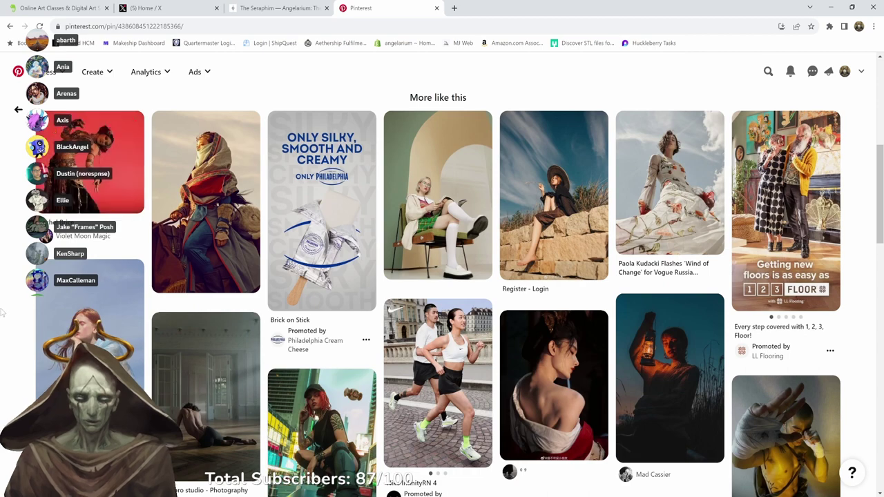
pyautogui.scroll(-3, 3, 313)
pyautogui.scroll(-4, 5, 310)
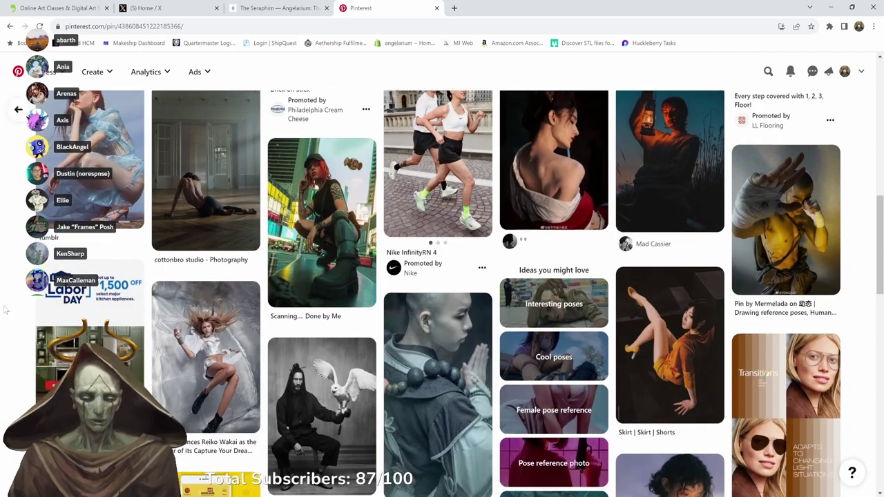
pyautogui.scroll(-3, 6, 310)
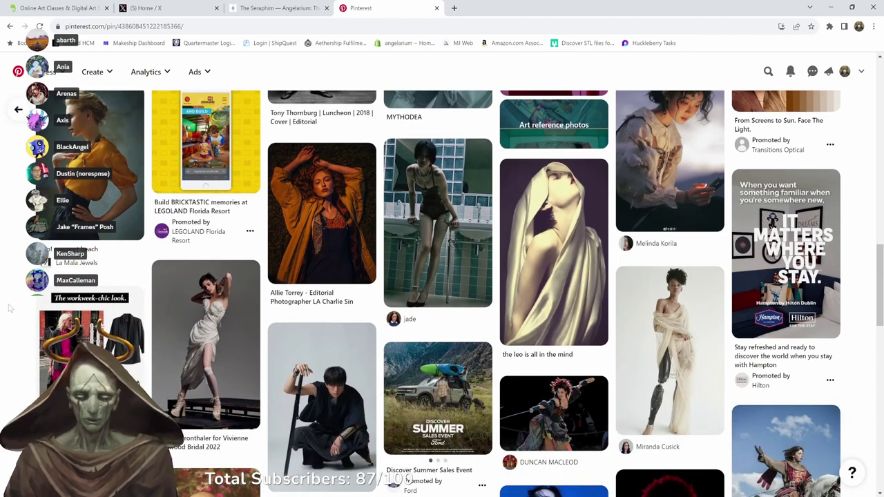
pyautogui.scroll(-3, 9, 309)
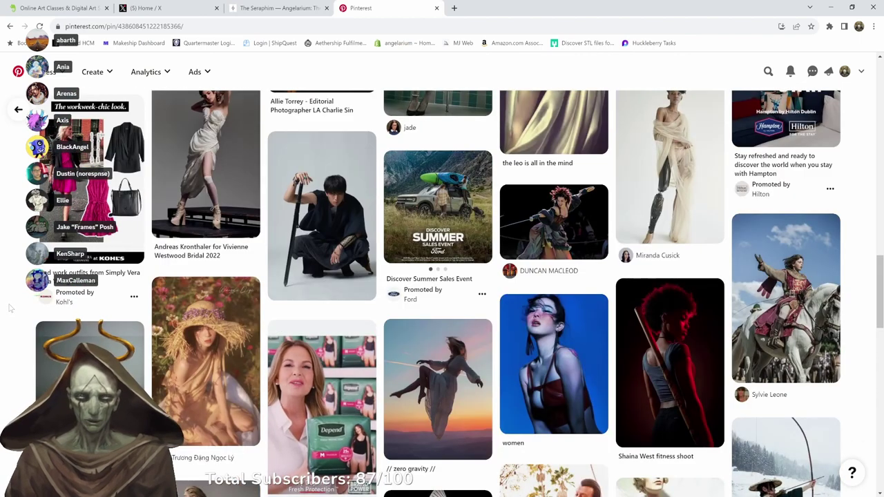
pyautogui.scroll(-1, 10, 309)
pyautogui.scroll(-5, 9, 309)
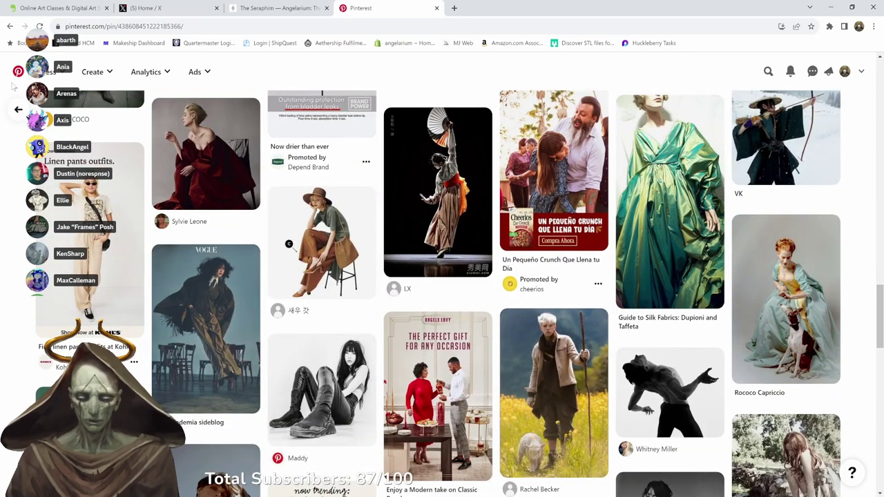
# Return to the home feed and open the Tooth Fairy artwork pin.
pyautogui.click(9, 26)
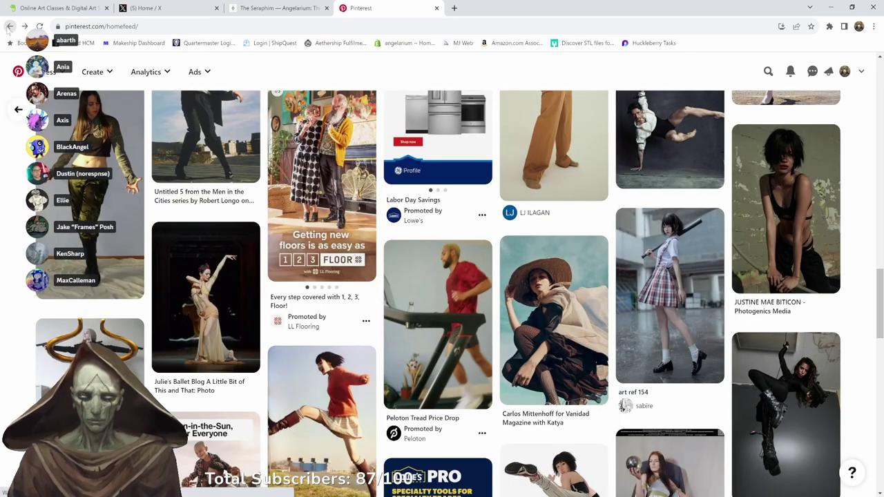
pyautogui.click(10, 26)
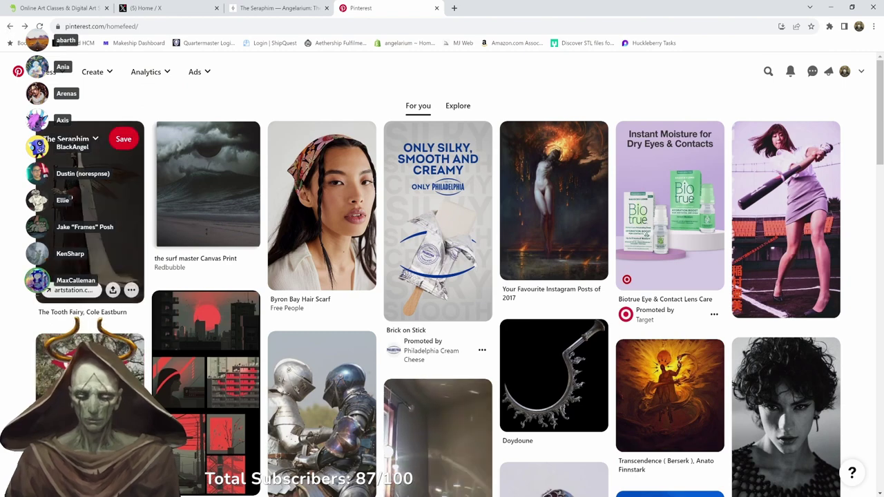
pyautogui.click(79, 198)
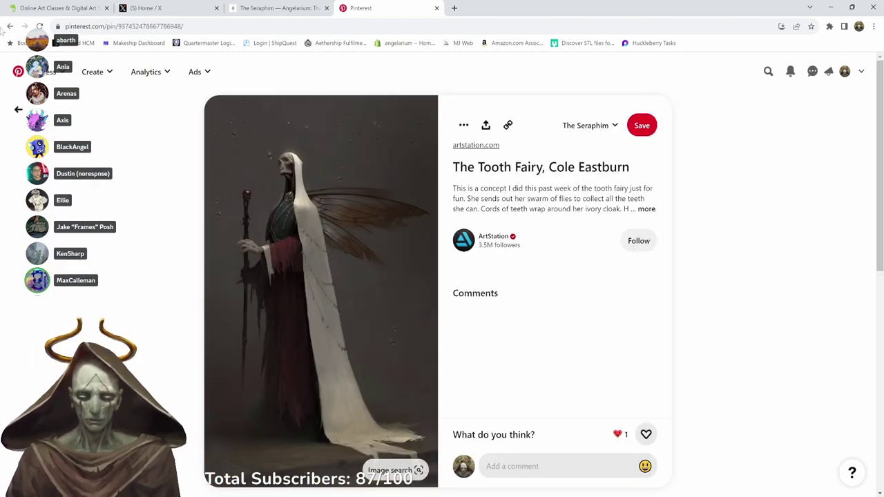
# Return to the Pinterest home feed and browse its character art, portrait, costume and landscape pins for references.
pyautogui.click(9, 26)
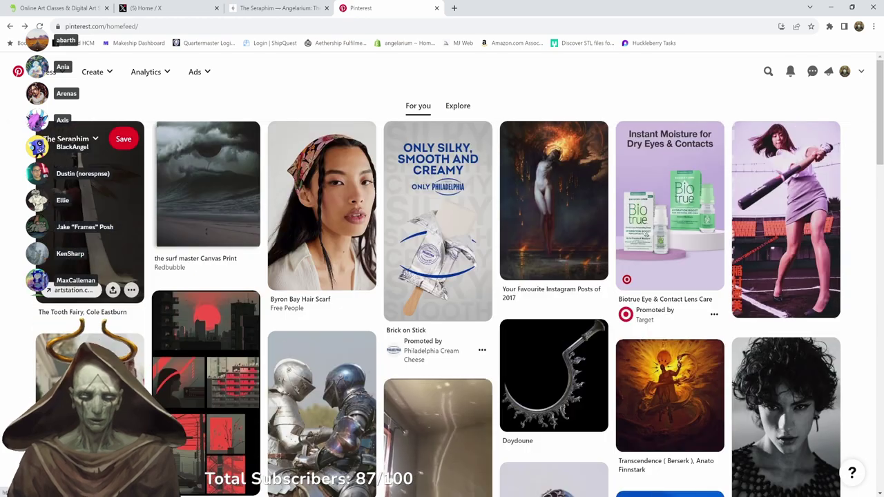
pyautogui.scroll(-4, 438, 304)
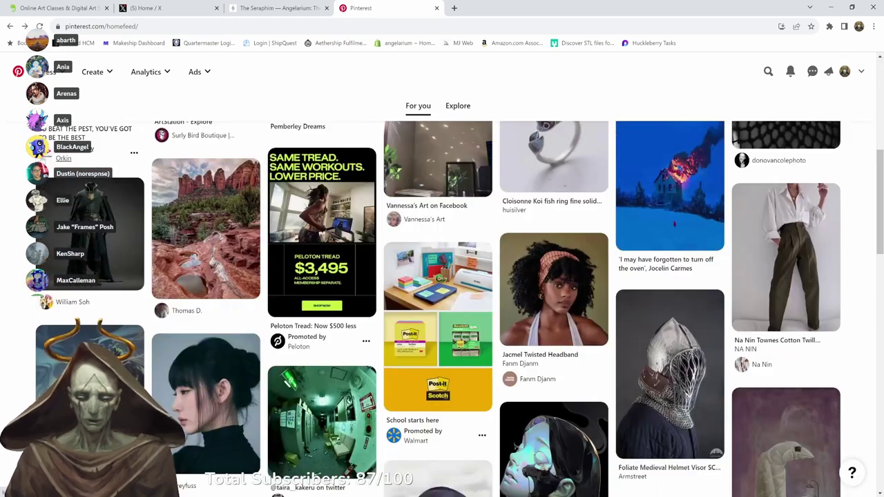
pyautogui.scroll(-3, 438, 304)
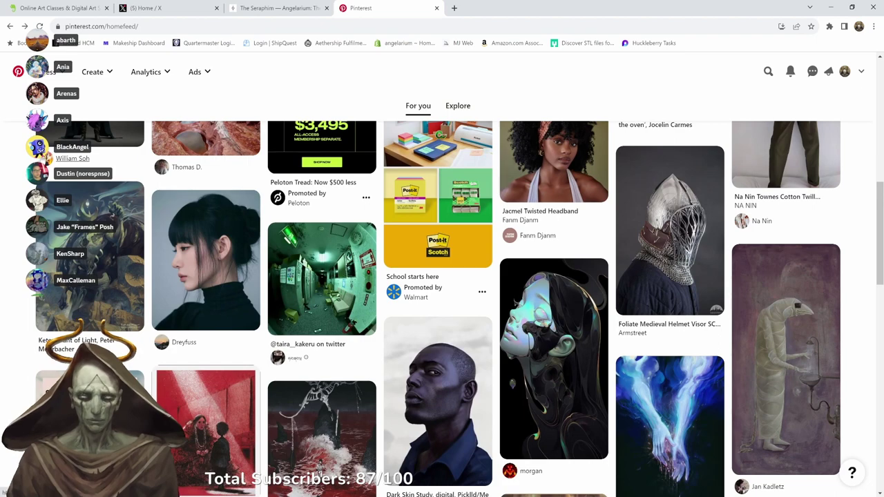
pyautogui.scroll(-1, 28, 179)
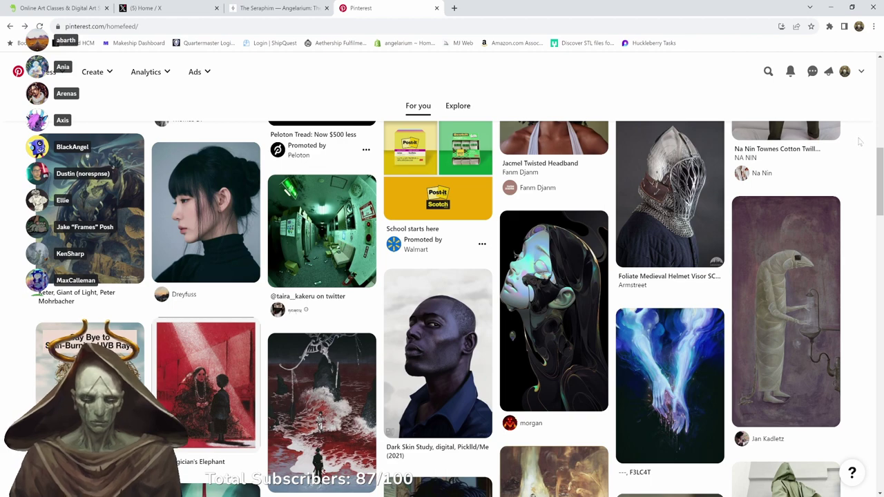
pyautogui.scroll(-3, 860, 141)
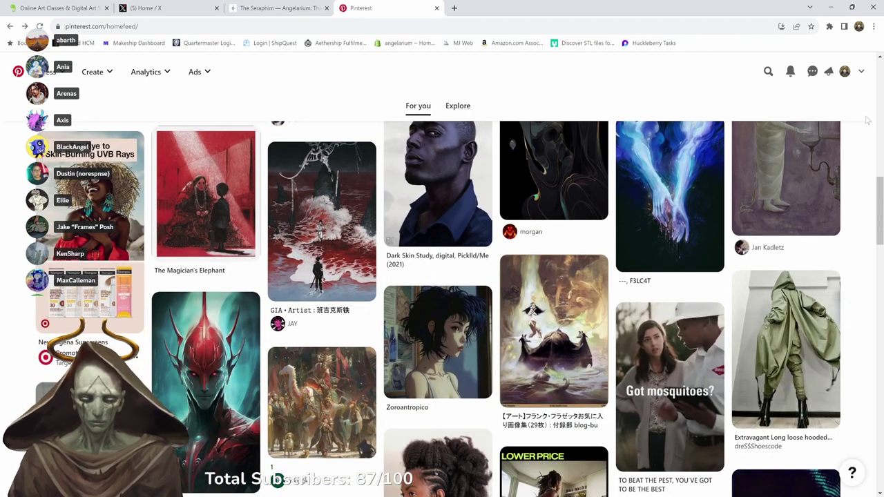
pyautogui.scroll(-2, 868, 121)
pyautogui.scroll(3, 865, 116)
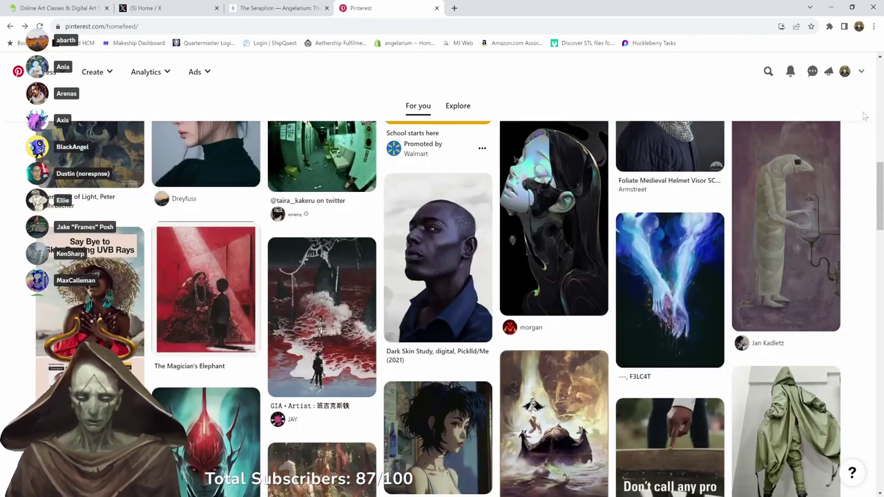
pyautogui.scroll(1, 863, 114)
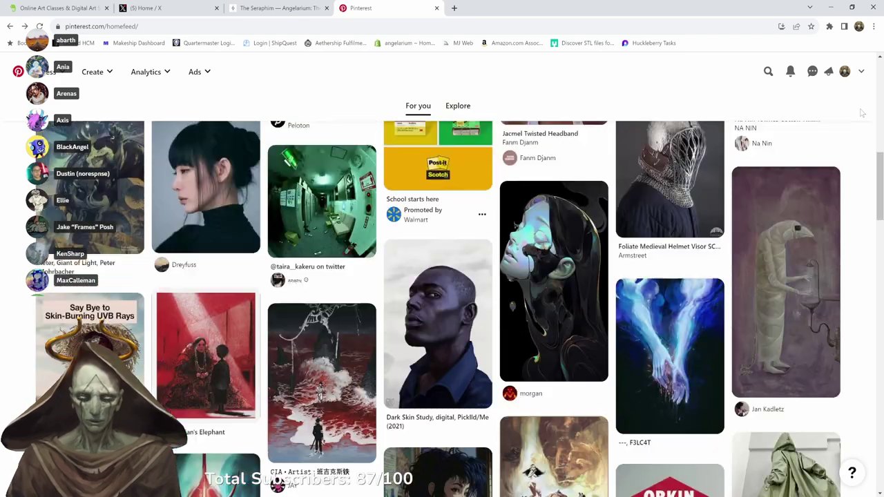
pyautogui.scroll(1, 863, 113)
pyautogui.scroll(-9, 857, 108)
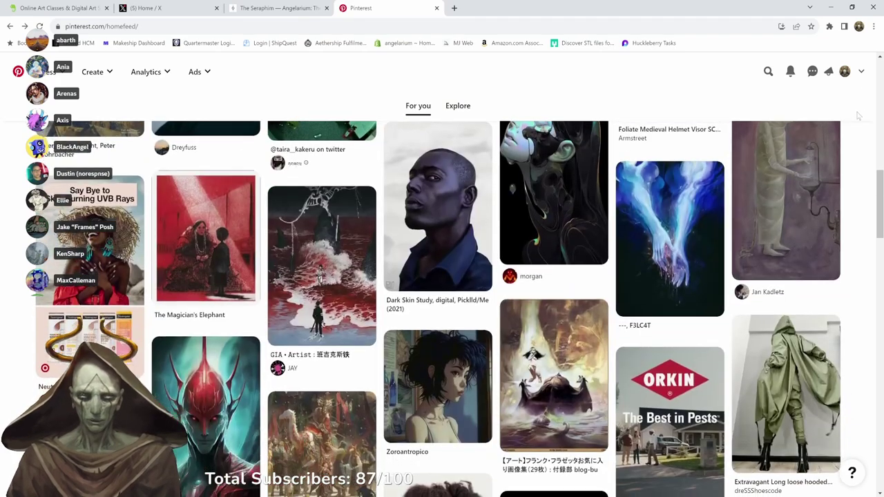
pyautogui.scroll(-1, 862, 114)
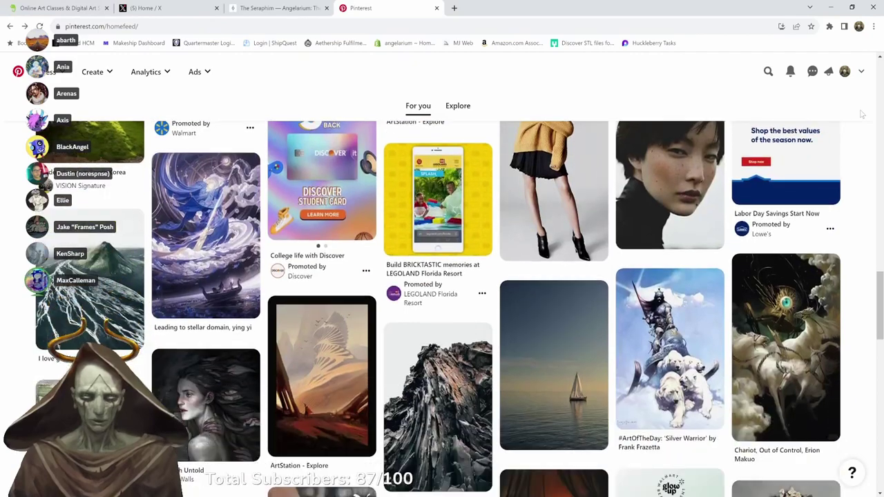
pyautogui.scroll(-2, 861, 113)
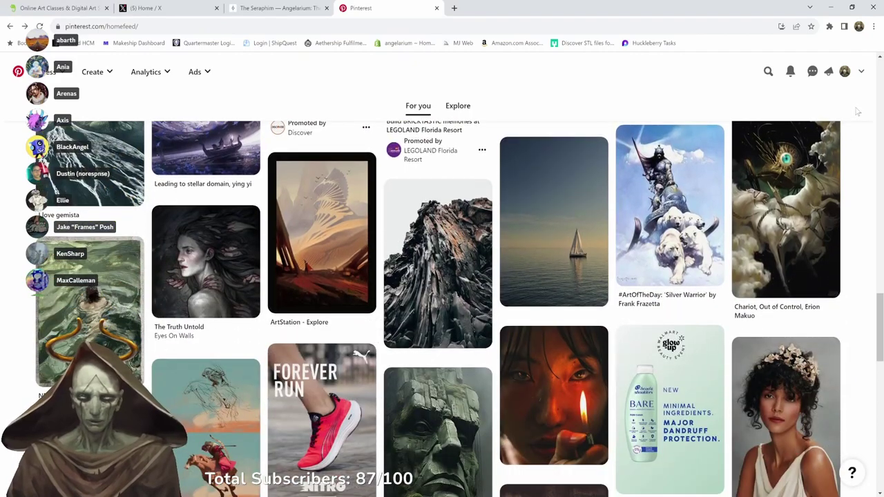
pyautogui.scroll(-3, 856, 111)
pyautogui.scroll(-2, 854, 110)
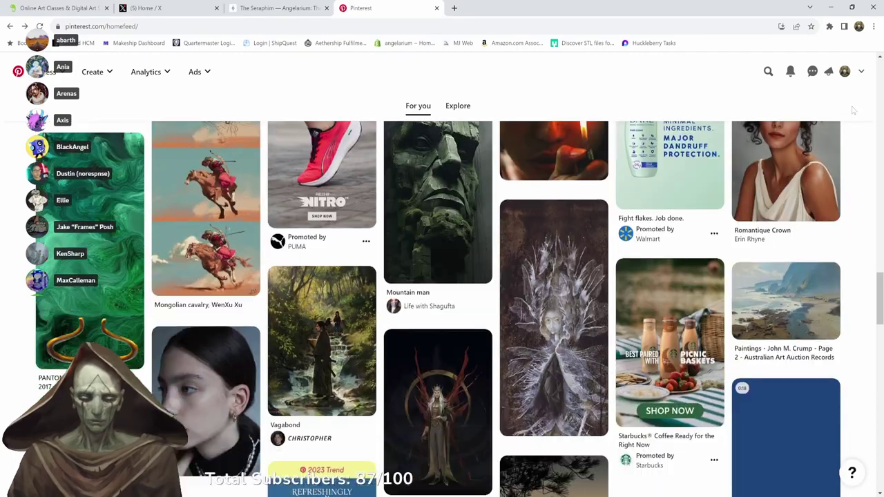
pyautogui.scroll(-2, 851, 105)
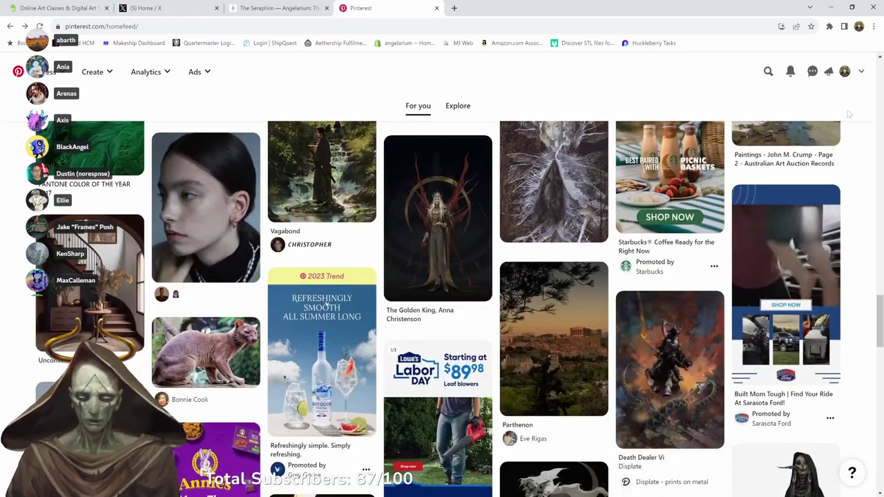
pyautogui.scroll(-3, 850, 108)
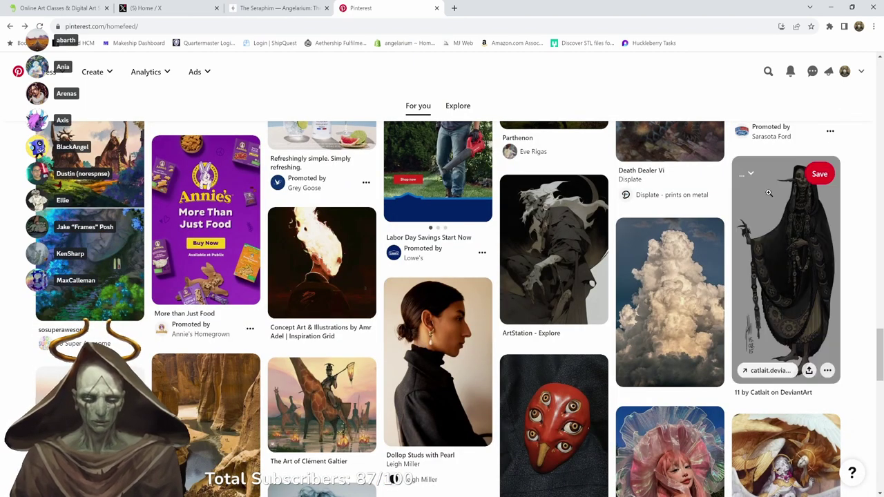
pyautogui.scroll(-2, 854, 178)
pyautogui.scroll(-1, 851, 173)
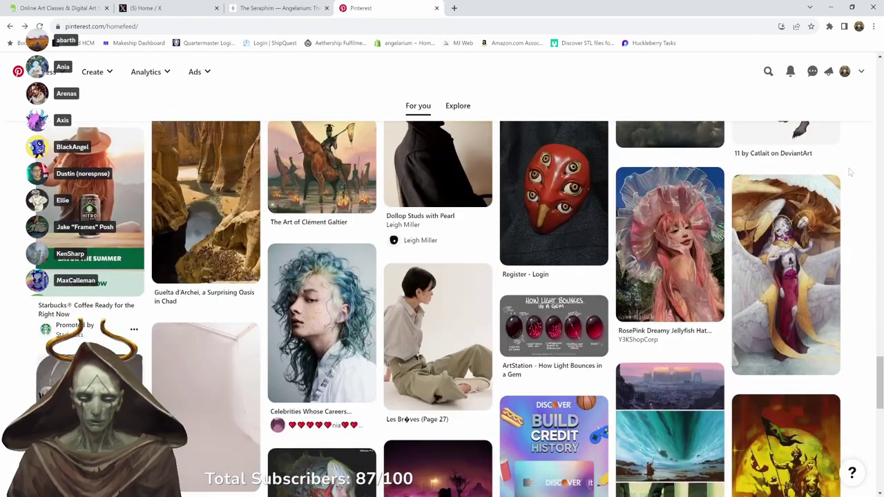
pyautogui.scroll(-1, 848, 169)
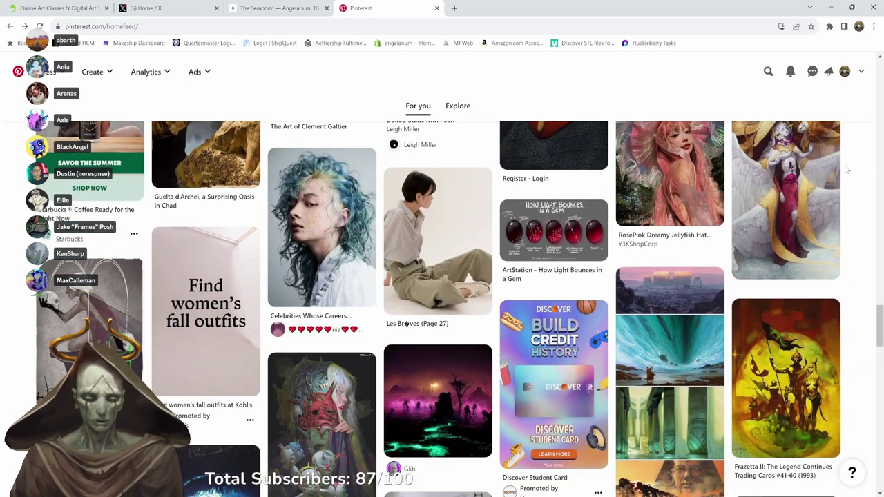
pyautogui.scroll(-2, 847, 169)
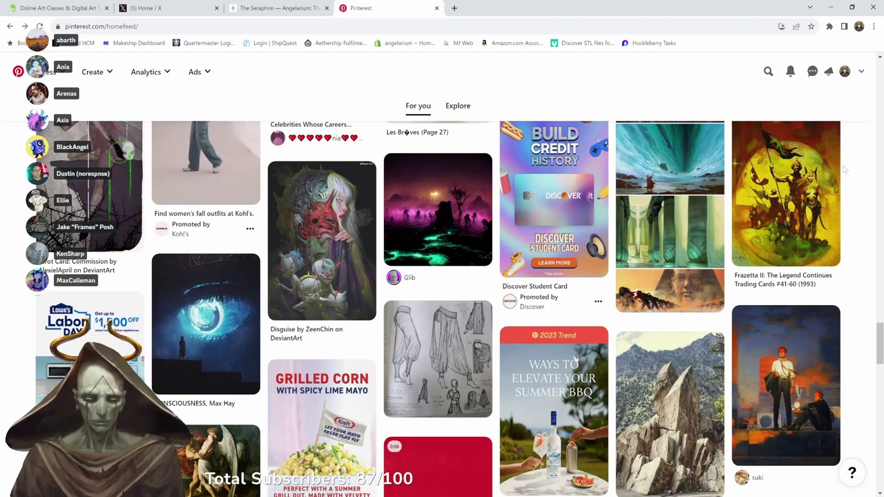
pyautogui.scroll(-2, 841, 167)
pyautogui.scroll(-1, 840, 166)
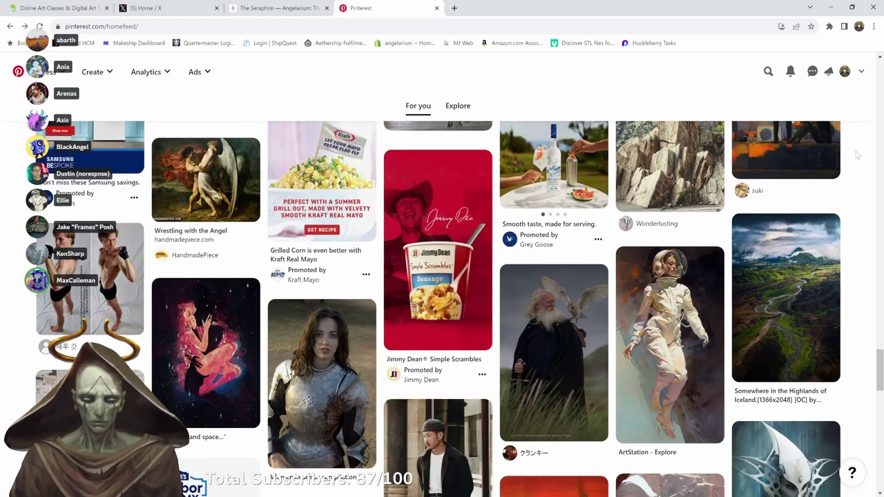
pyautogui.scroll(2, 857, 154)
pyautogui.scroll(-3, 853, 149)
pyautogui.scroll(4, 848, 138)
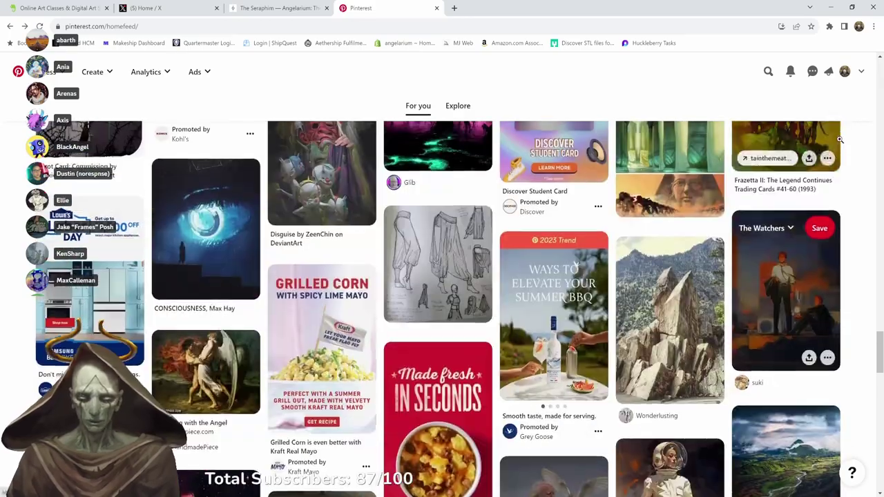
# Leave the Pinterest feed and switch back to the underwater figure painting in Photoshop.
pyautogui.scroll(15, 844, 133)
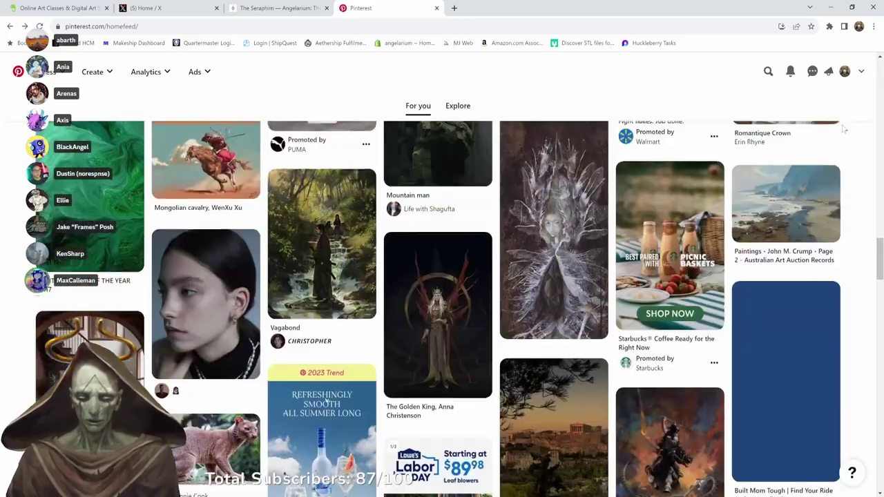
pyautogui.scroll(15, 843, 130)
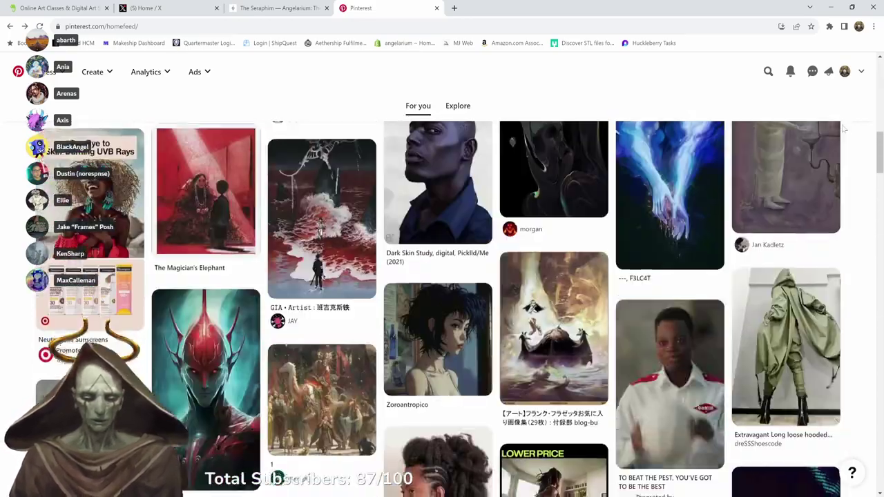
pyautogui.scroll(10, 842, 129)
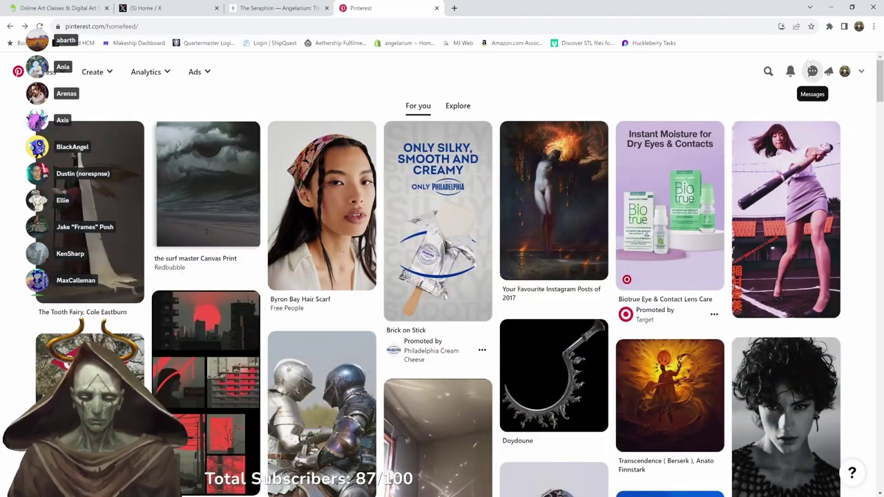
pyautogui.click(837, 8)
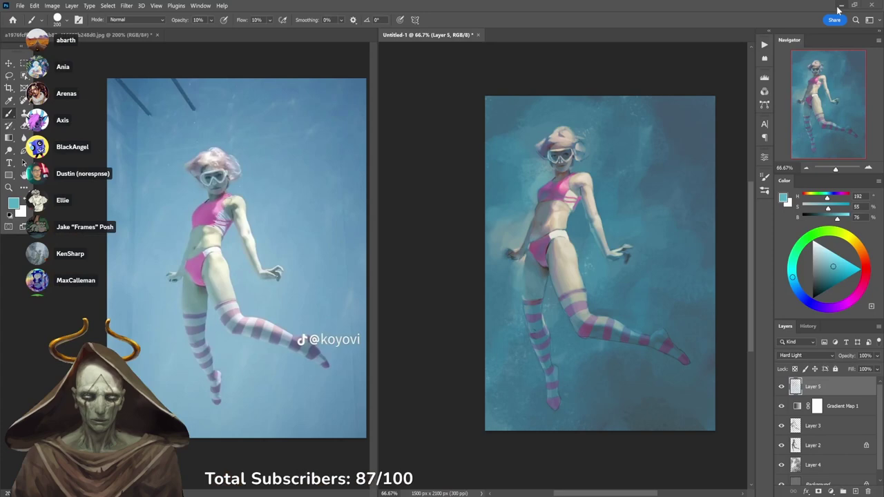
pyautogui.doubleClick(676, 4)
pyautogui.doubleClick(670, 52)
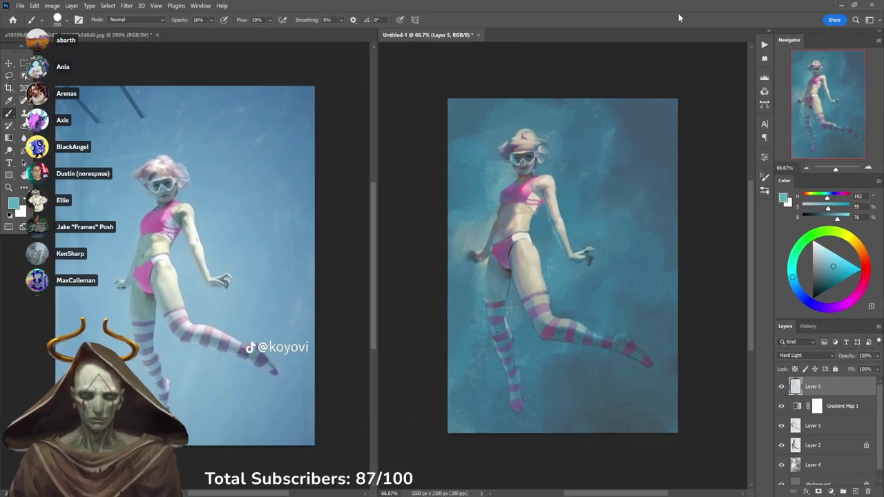
# Add a Gradient Map adjustment layer above Layer 5 using the purple, orange and light blue preset gradient.
pyautogui.click(831, 492)
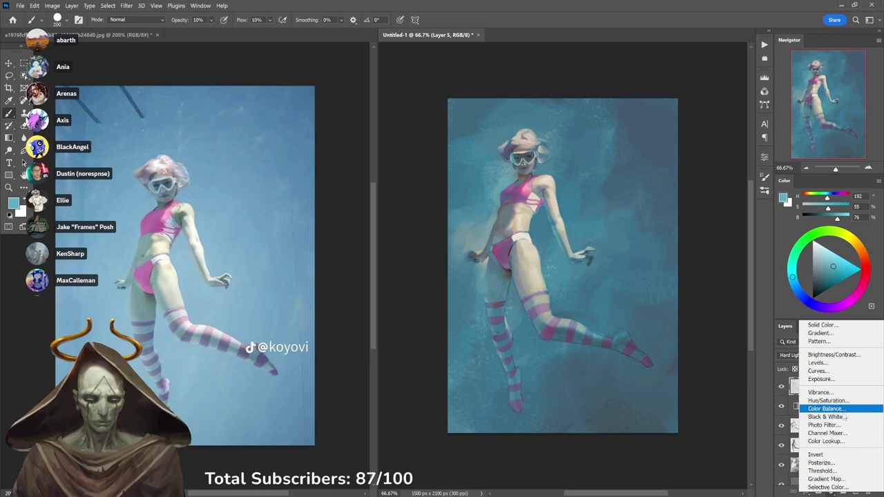
pyautogui.click(825, 479)
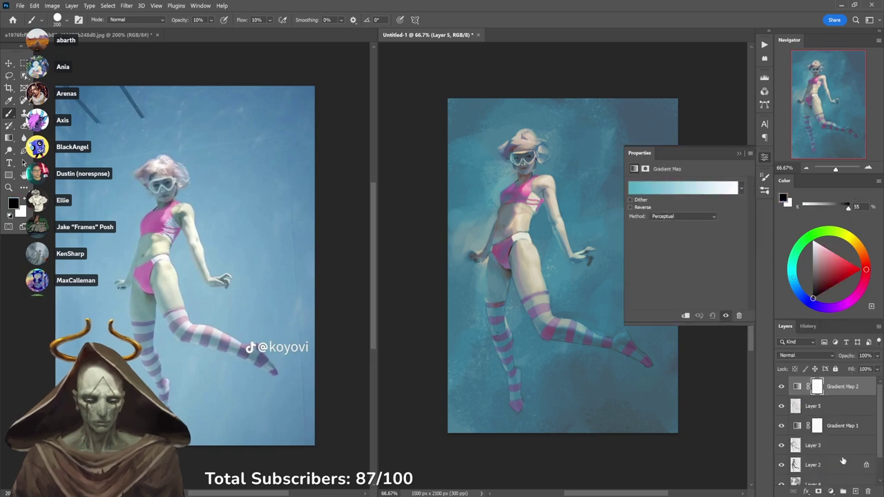
pyautogui.click(687, 185)
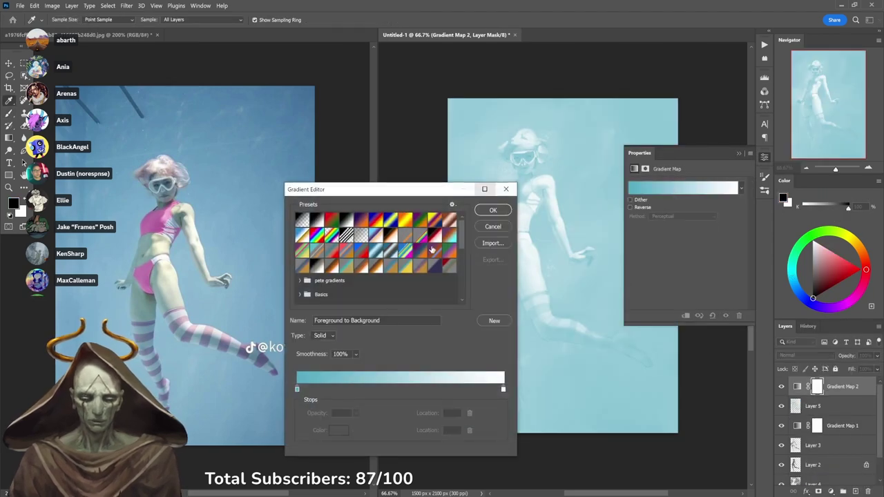
pyautogui.click(432, 247)
pyautogui.click(494, 210)
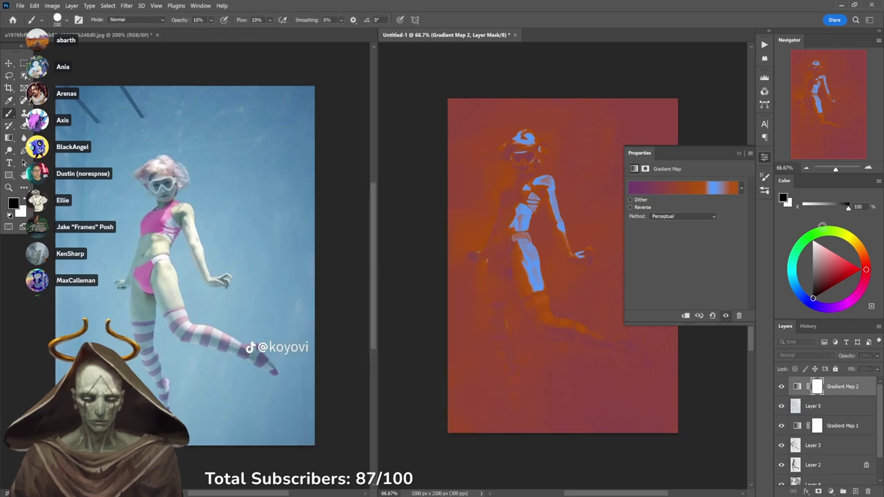
# Set the new gradient map layer's blend mode to Soft Light and compare the painting with the layer hidden and shown.
pyautogui.click(795, 353)
pyautogui.click(802, 387)
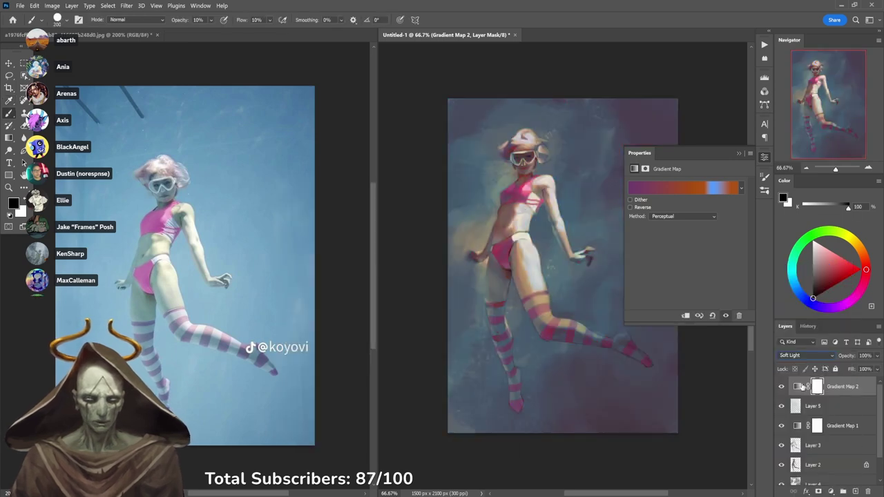
pyautogui.click(782, 387)
pyautogui.click(782, 387)
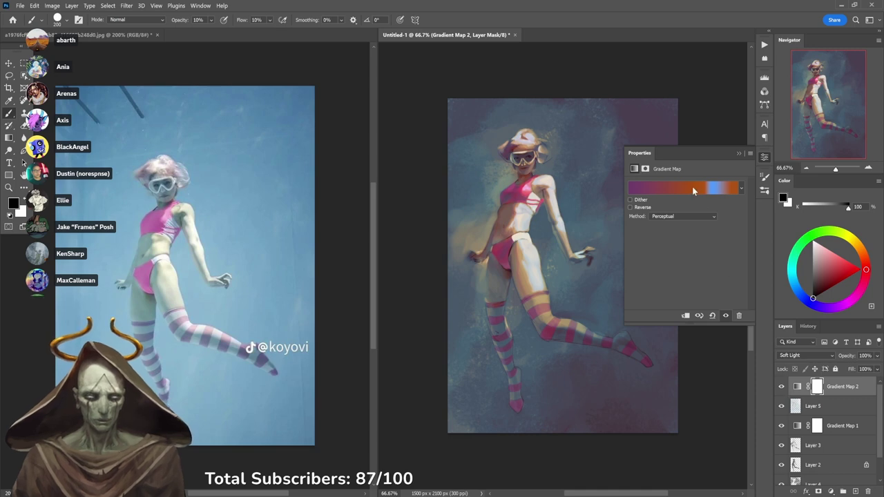
# Open the gradient of Gradient Map 2 for editing and preview the muted, yellow, orange and black-to-white presets of the fourth row.
pyautogui.click(693, 187)
pyautogui.moveTo(402, 183); pyautogui.dragTo(310, 80)
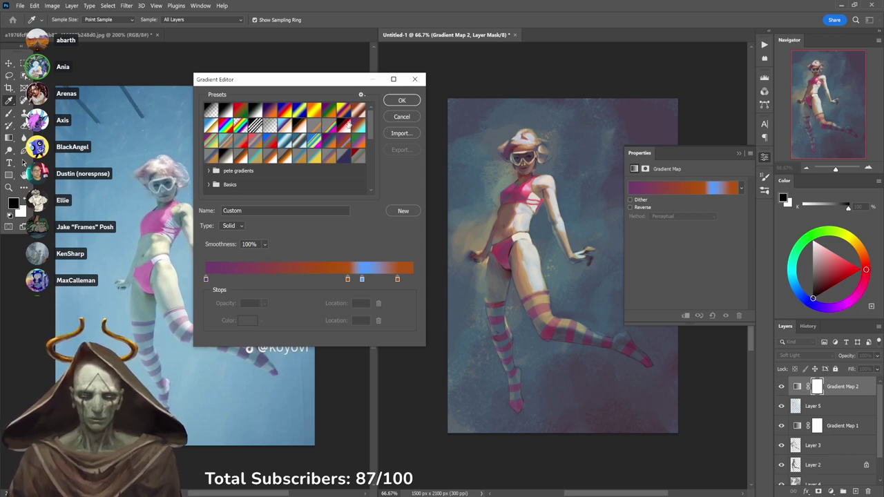
pyautogui.click(359, 125)
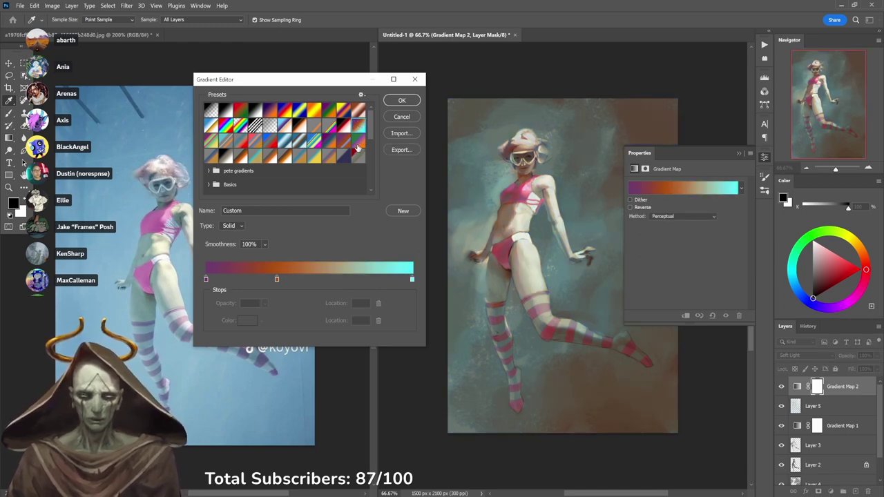
pyautogui.click(358, 144)
pyautogui.click(360, 157)
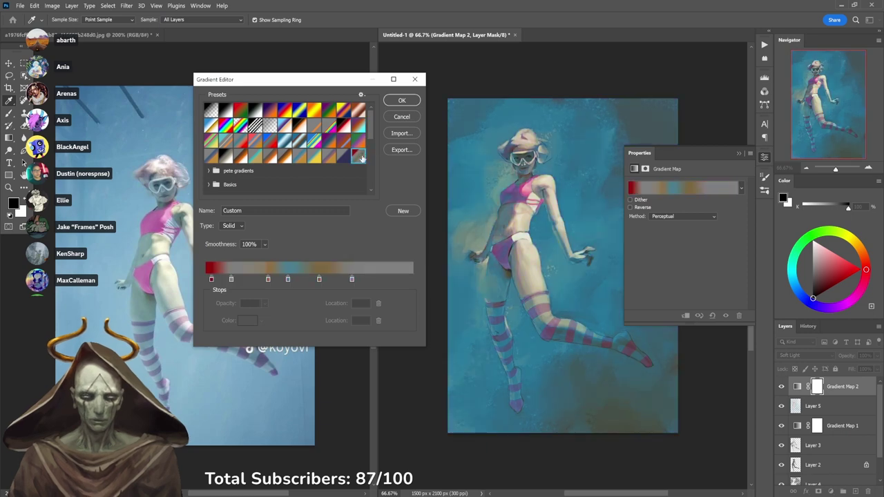
pyautogui.click(347, 157)
pyautogui.click(325, 158)
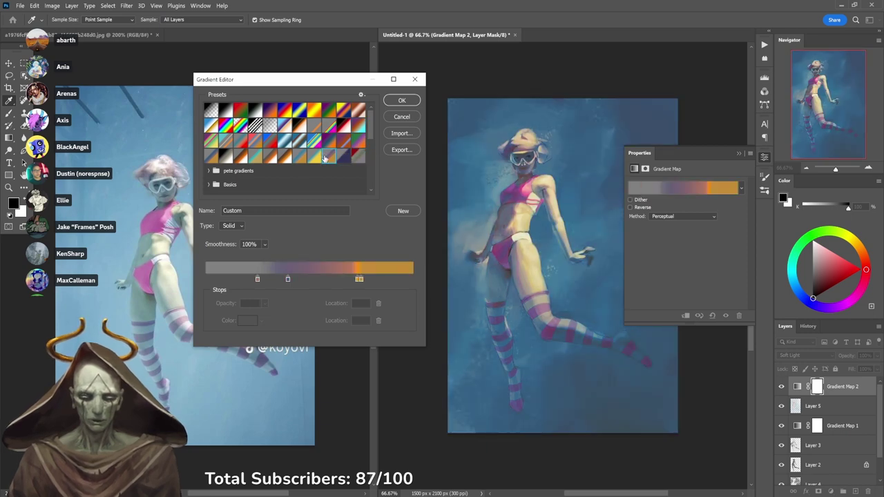
pyautogui.click(312, 156)
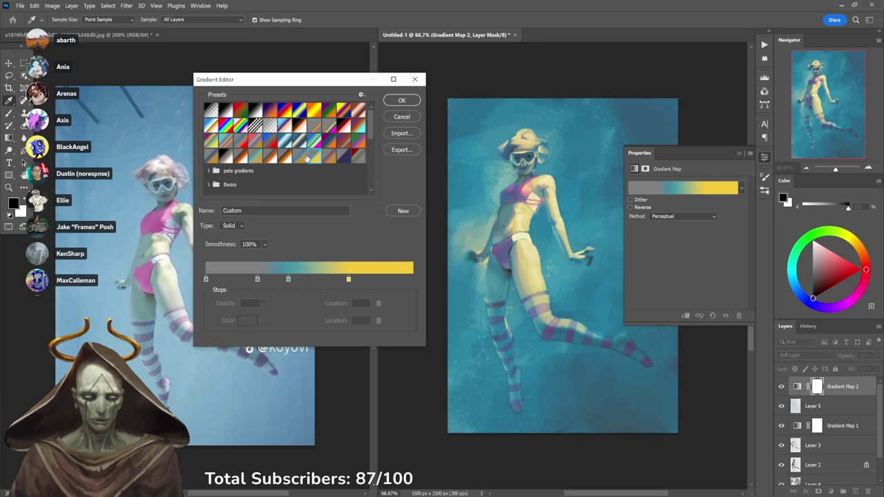
pyautogui.click(306, 158)
pyautogui.click(291, 158)
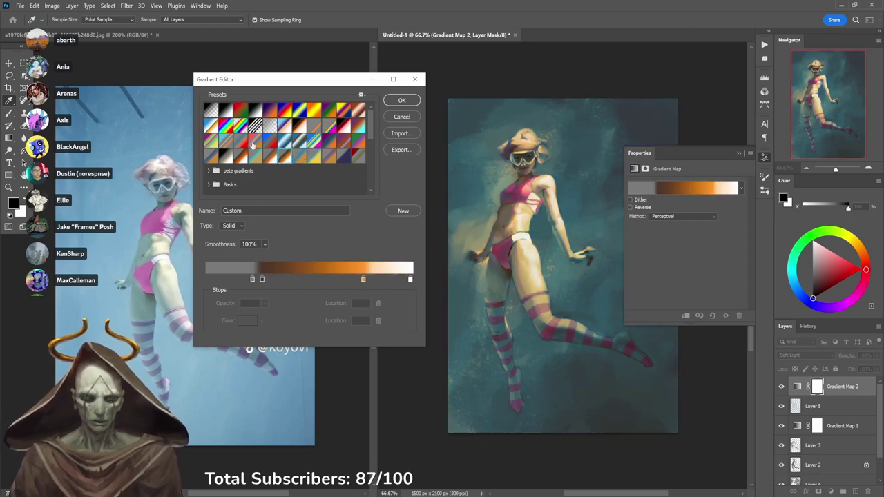
pyautogui.click(242, 158)
pyautogui.click(227, 157)
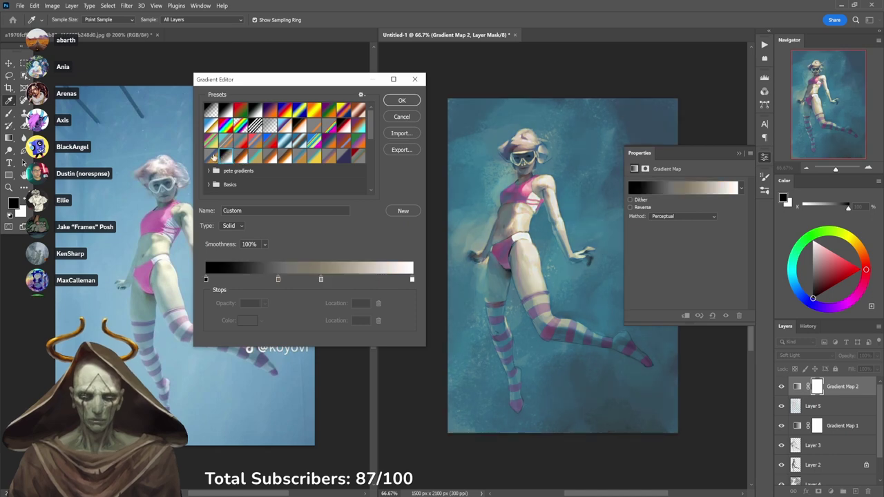
pyautogui.click(212, 156)
# Try the third-row gradient presets on the painting, from the pink-green one through blue-red and purple-teal-orange to purple-orange-blue.
pyautogui.click(215, 143)
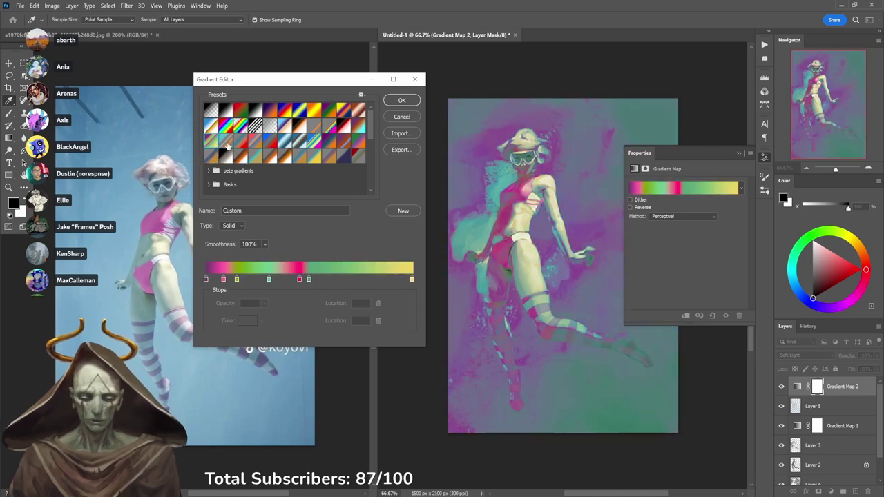
pyautogui.click(227, 142)
pyautogui.click(215, 146)
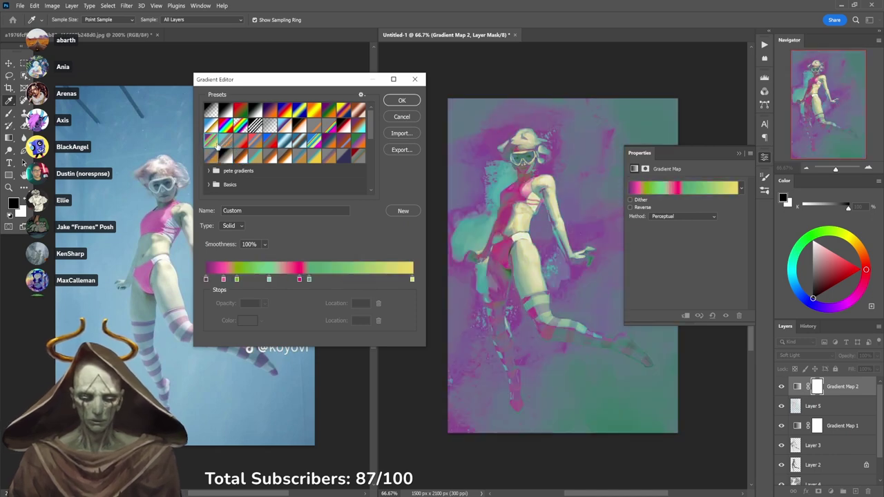
pyautogui.click(244, 144)
pyautogui.click(255, 143)
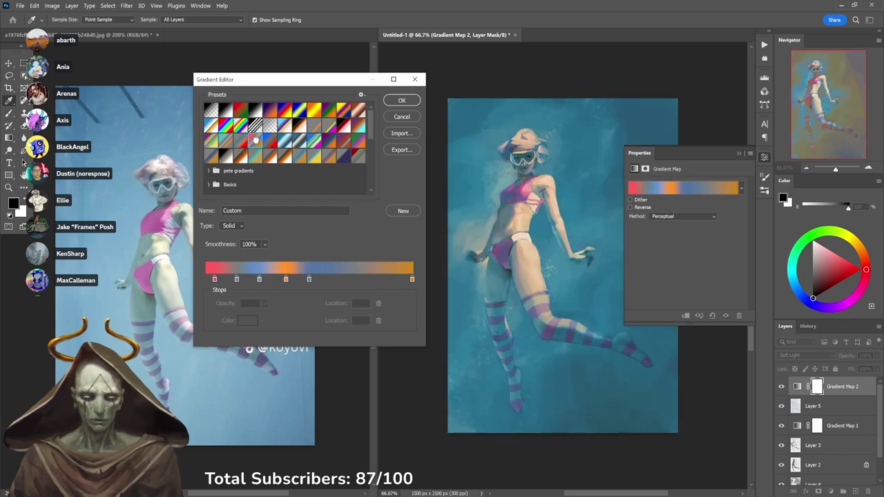
pyautogui.click(267, 142)
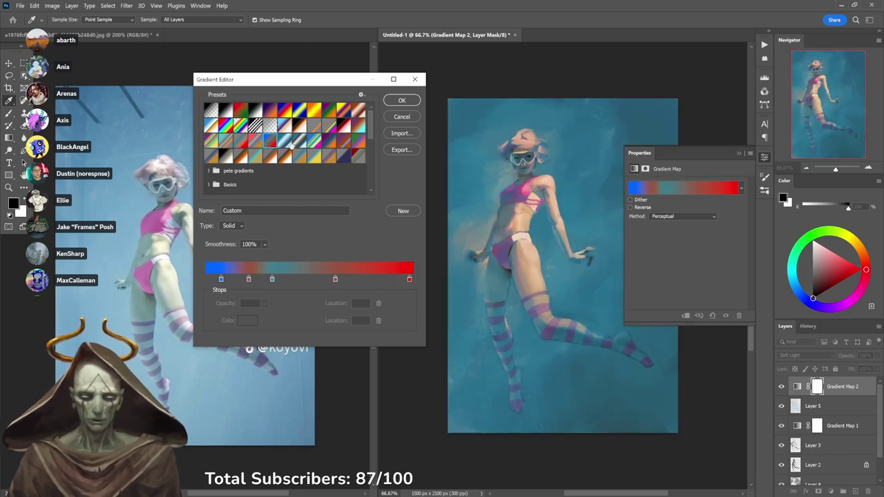
pyautogui.click(284, 143)
pyautogui.click(300, 141)
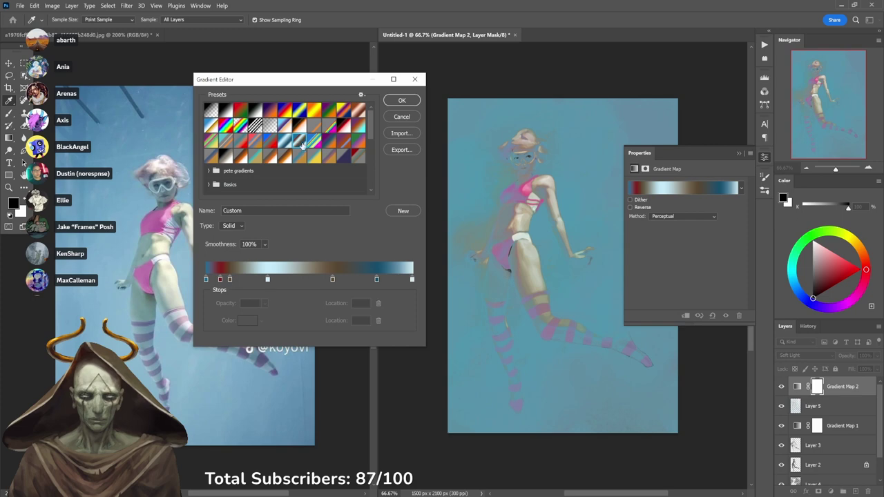
pyautogui.click(313, 142)
pyautogui.click(333, 141)
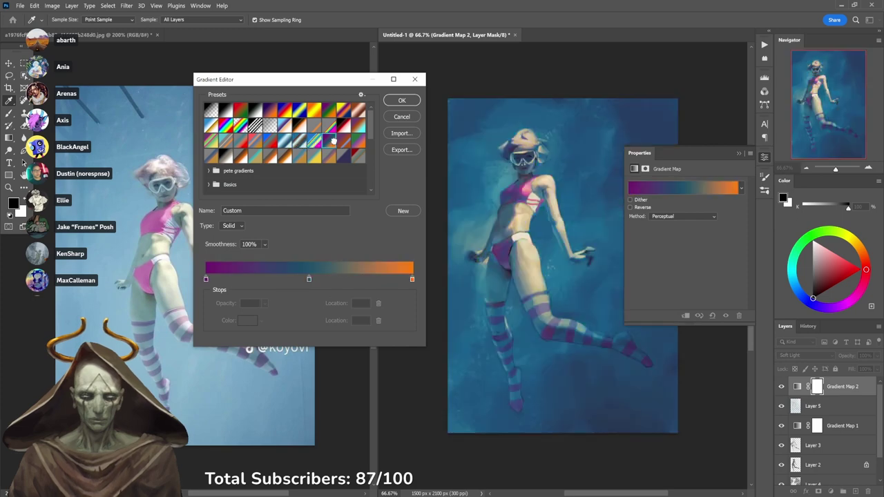
pyautogui.click(349, 142)
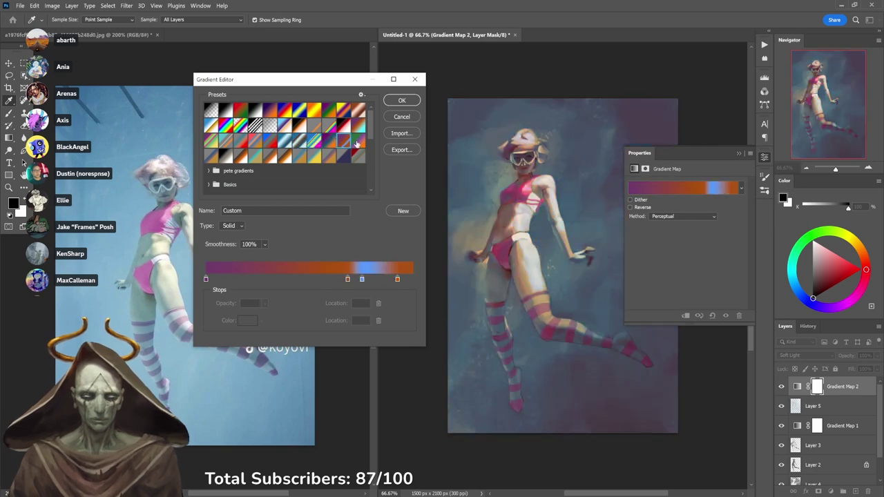
pyautogui.click(358, 143)
pyautogui.click(346, 143)
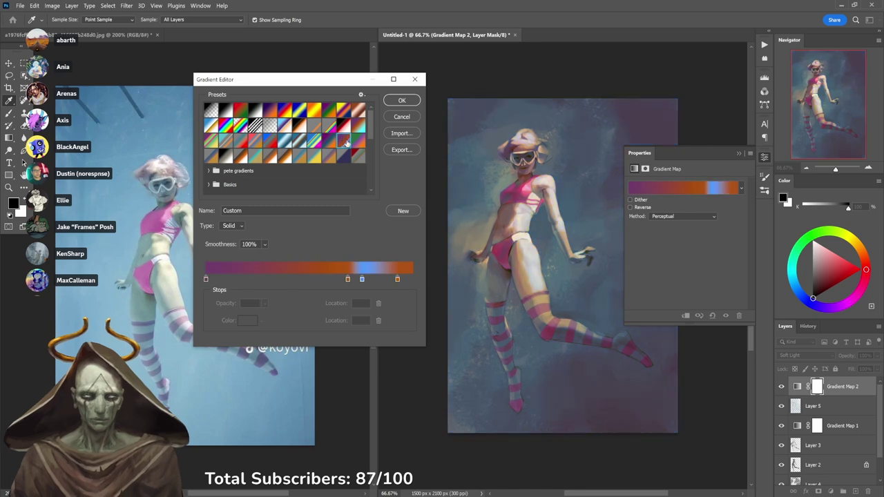
# Compare the black-red-white preset and apply the purple, orange and cyan gradient to Gradient Map 2.
pyautogui.click(360, 127)
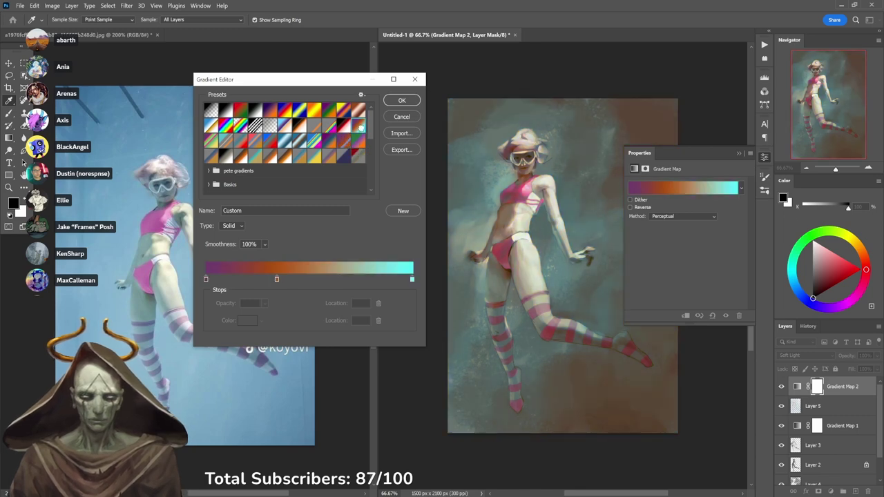
pyautogui.click(342, 123)
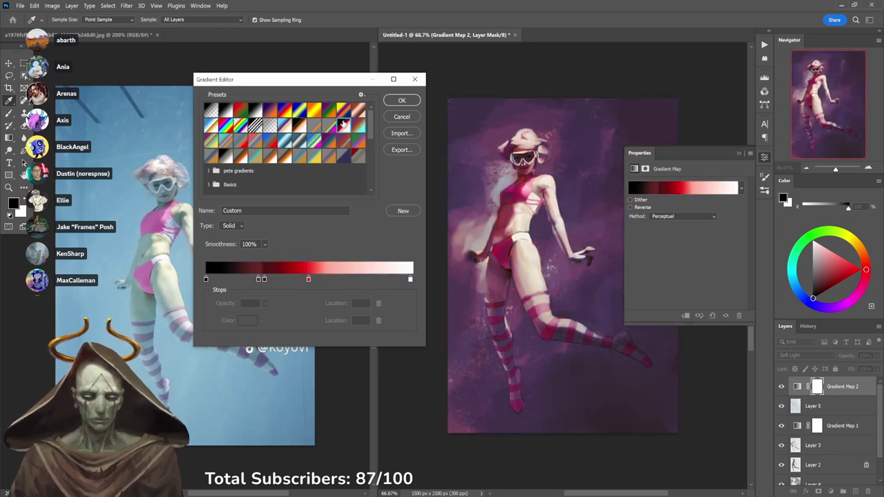
pyautogui.click(356, 127)
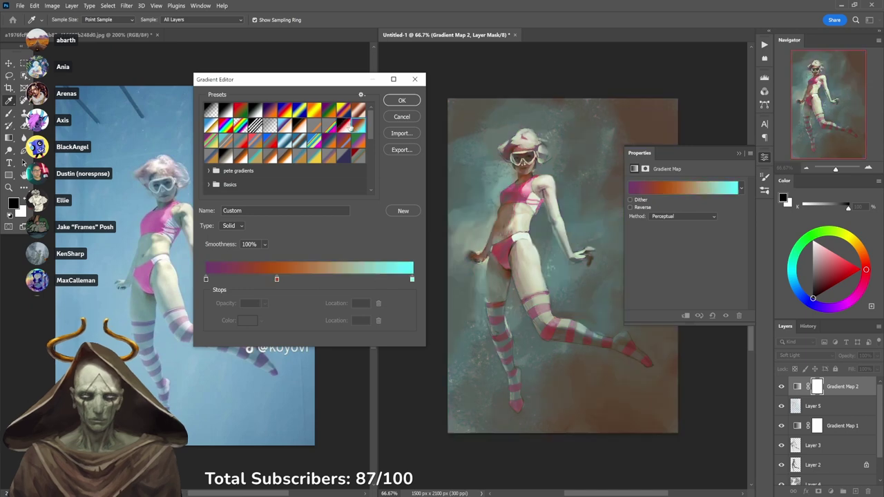
pyautogui.click(401, 100)
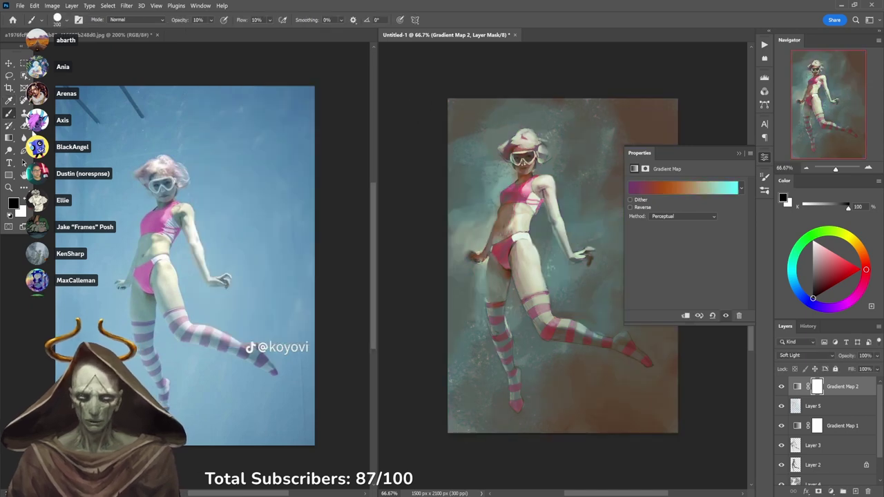
# Set the Gradient tool to a black-to-white preset and draw a radial gradient on Gradient Map 2's mask from the head to the raised leg.
pyautogui.click(9, 138)
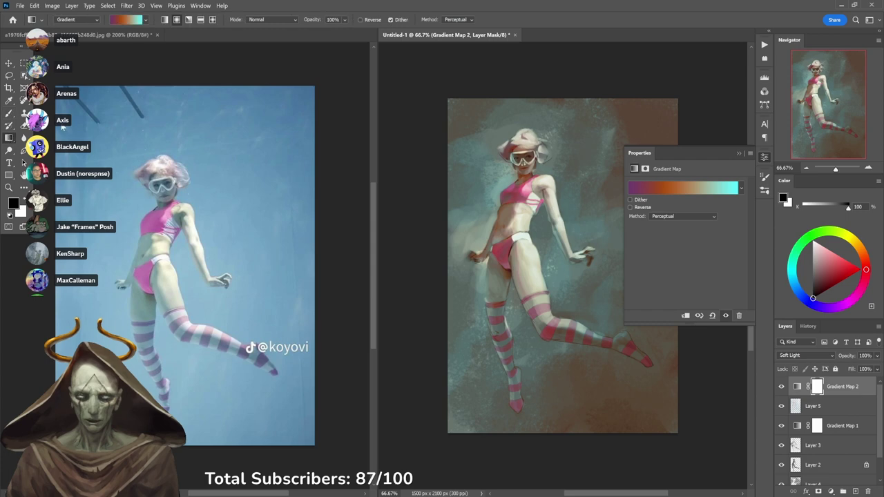
pyautogui.click(146, 20)
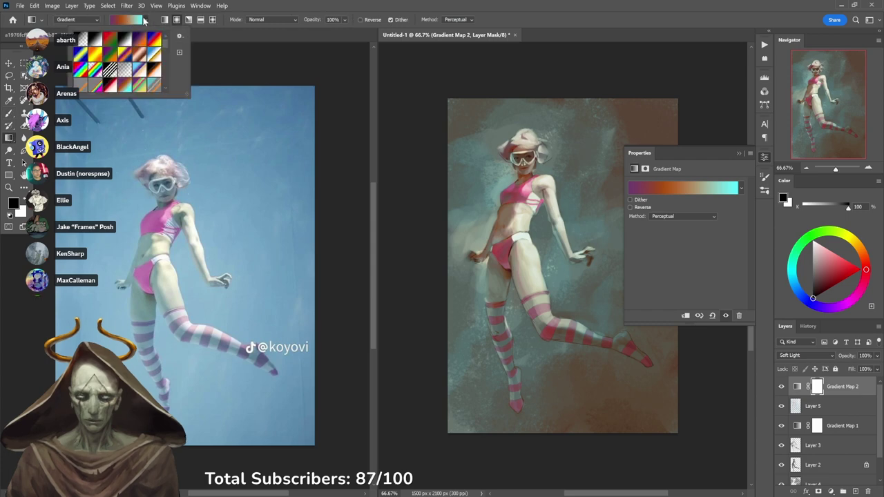
pyautogui.click(95, 41)
pyautogui.click(535, 4)
pyautogui.moveTo(564, 159); pyautogui.dragTo(612, 353)
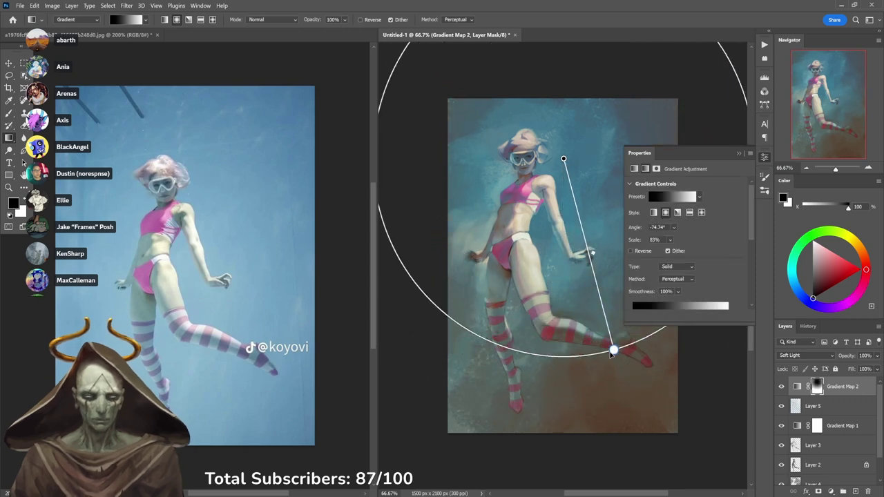
pyautogui.moveTo(488, 149); pyautogui.dragTo(585, 341)
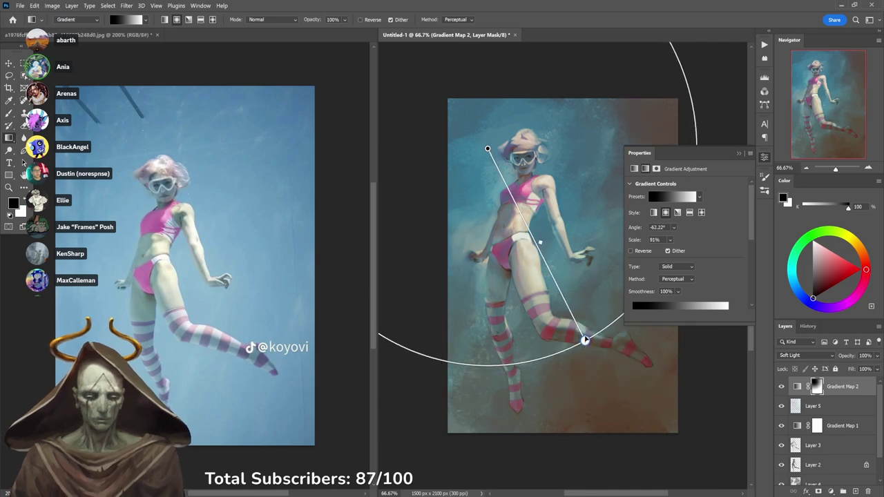
pyautogui.click(764, 158)
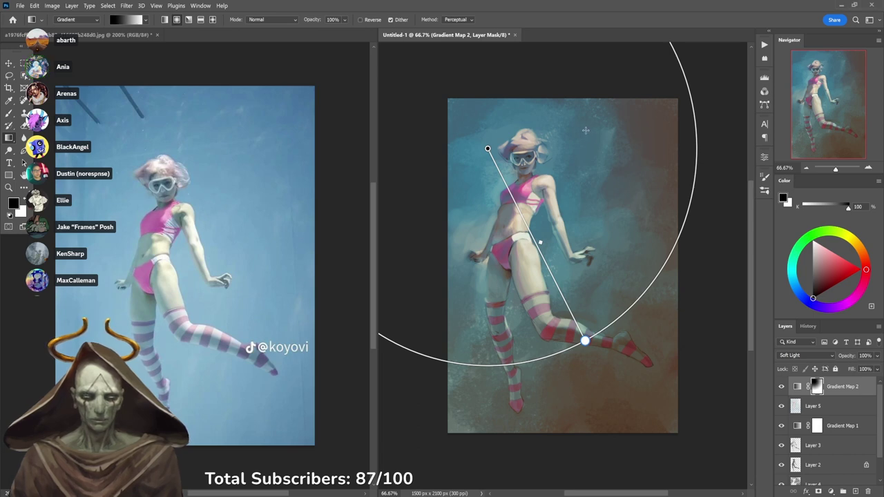
# Try radial mask gradients with different start points and lengths, from the upper water and the head down toward the feet.
pyautogui.moveTo(586, 129)
pyautogui.mouseDown()
pyautogui.moveTo(567, 312)
pyautogui.moveTo(585, 458)
pyautogui.moveTo(597, 239)
pyautogui.moveTo(590, 388)
pyautogui.mouseUp()
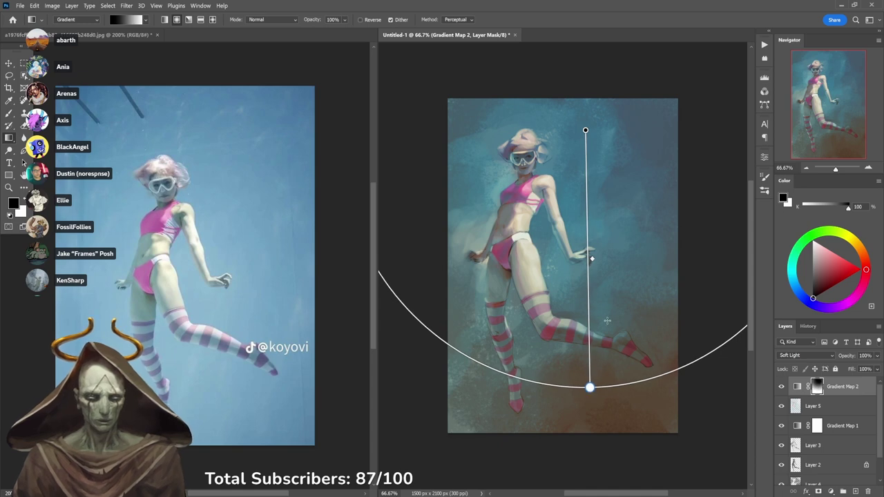
pyautogui.moveTo(511, 145)
pyautogui.mouseDown()
pyautogui.moveTo(515, 204)
pyautogui.moveTo(601, 375)
pyautogui.moveTo(604, 395)
pyautogui.moveTo(525, 226)
pyautogui.moveTo(596, 401)
pyautogui.moveTo(528, 181)
pyautogui.moveTo(616, 417)
pyautogui.mouseUp()
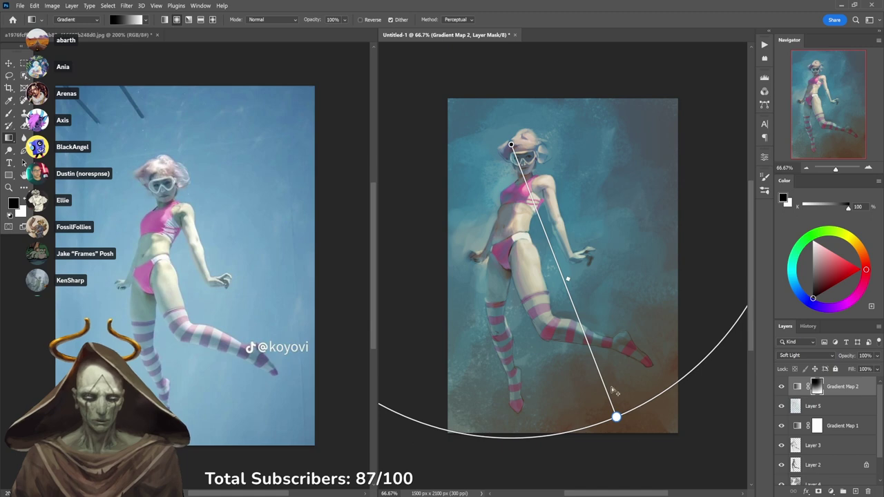
pyautogui.moveTo(616, 418)
pyautogui.mouseDown()
pyautogui.moveTo(583, 304)
pyautogui.moveTo(596, 326)
pyautogui.mouseUp()
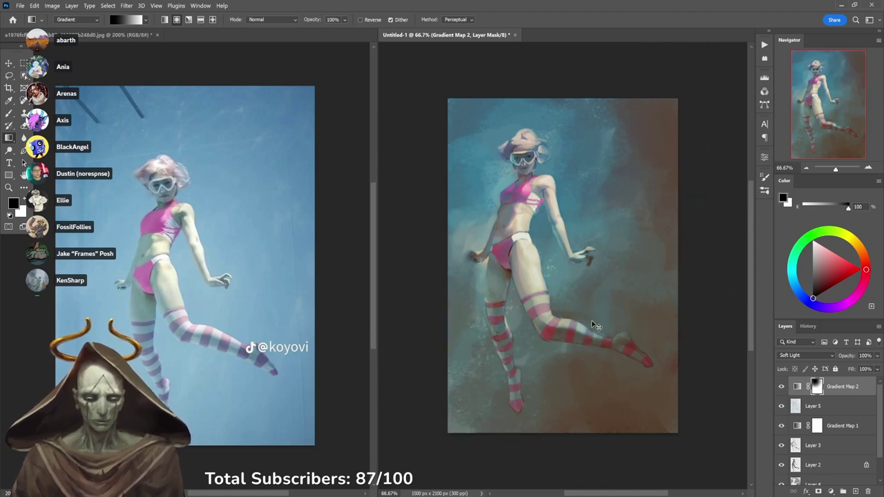
# Redraw Gradient Map 2's mask as a linear black-to-white gradient running from beside the chest down to the bent knee.
pyautogui.moveTo(521, 171)
pyautogui.mouseDown()
pyautogui.moveTo(584, 367)
pyautogui.moveTo(602, 407)
pyautogui.moveTo(536, 181)
pyautogui.moveTo(628, 434)
pyautogui.mouseUp()
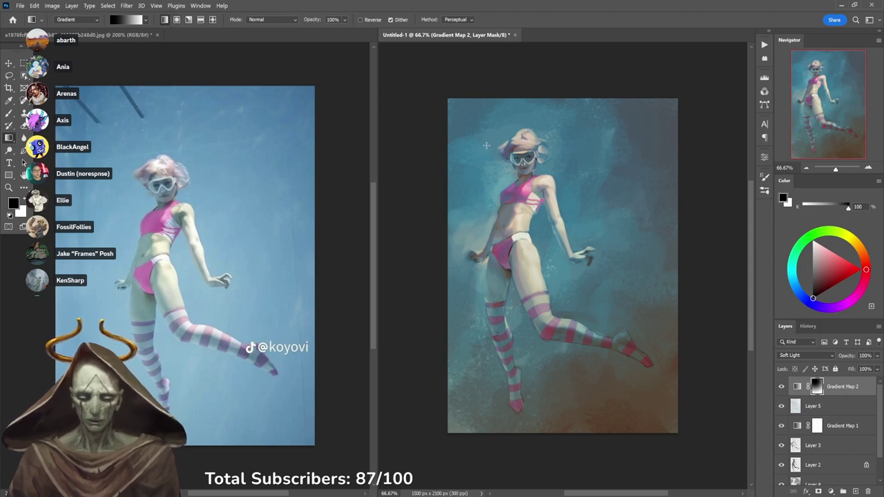
pyautogui.moveTo(587, 148)
pyautogui.mouseDown()
pyautogui.moveTo(539, 449)
pyautogui.moveTo(559, 306)
pyautogui.moveTo(552, 340)
pyautogui.mouseUp()
pyautogui.moveTo(499, 191)
pyautogui.mouseDown()
pyautogui.moveTo(559, 364)
pyautogui.moveTo(542, 331)
pyautogui.mouseUp()
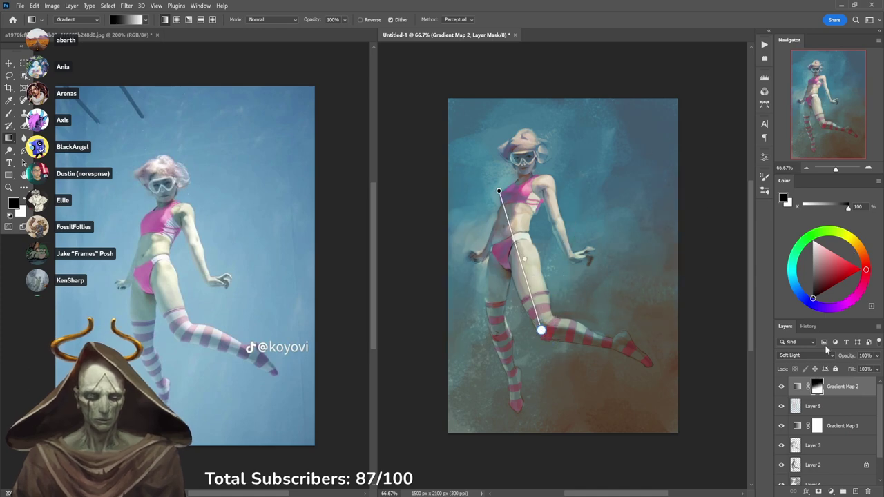
# Open Gradient Map 2's gradient for editing and try the red-teal-gold, purple-orange-blue and purple-teal-orange custom presets.
pyautogui.doubleClick(798, 389)
pyautogui.click(705, 195)
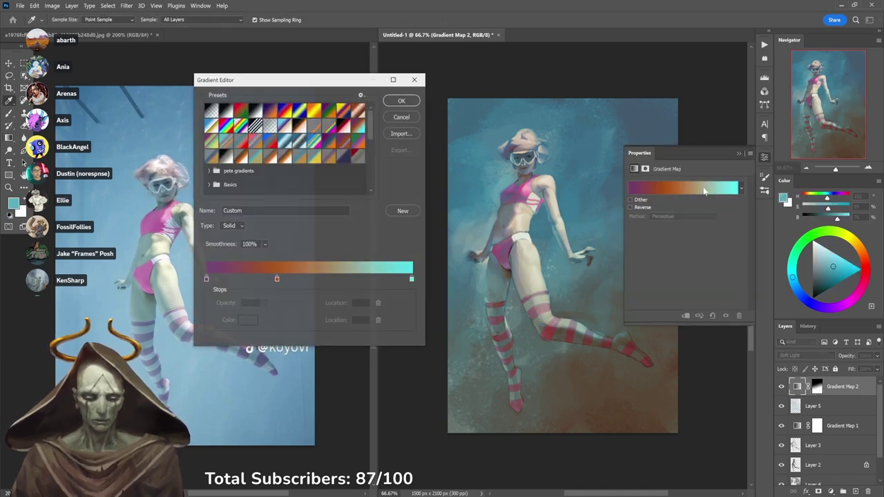
pyautogui.click(360, 159)
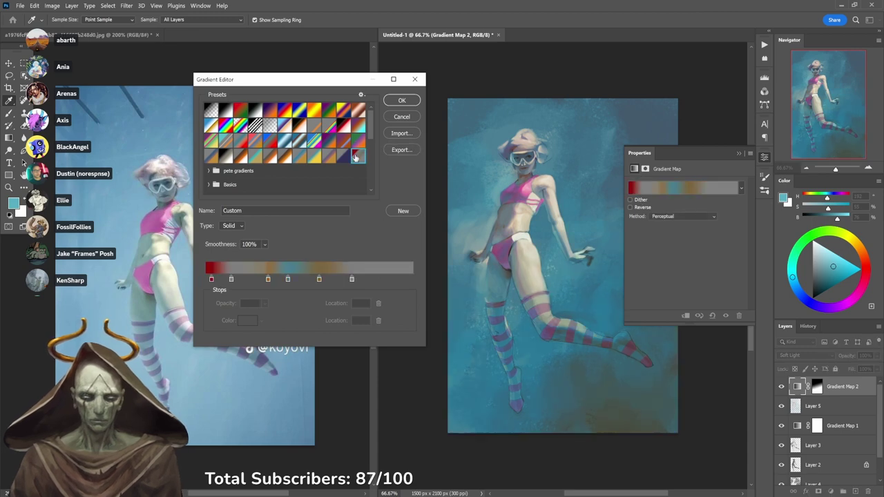
pyautogui.click(344, 141)
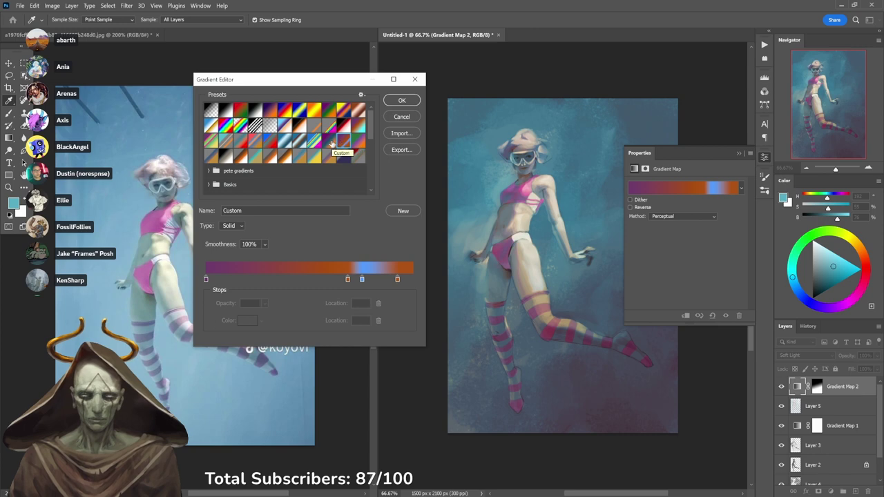
pyautogui.click(331, 141)
pyautogui.click(343, 140)
pyautogui.click(331, 139)
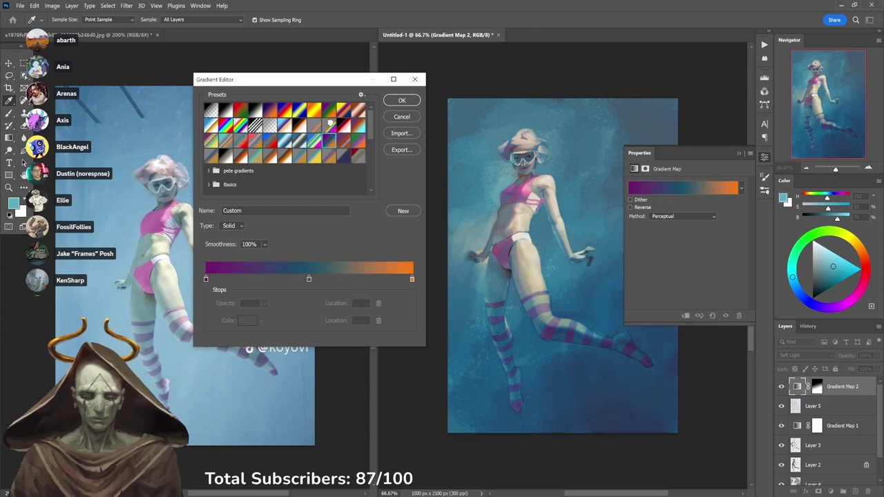
# Try further presets on Gradient Map 2, including Copper, Violet-Green-Orange and Orange-Yellow-Orange.
pyautogui.click(331, 125)
pyautogui.click(304, 116)
pyautogui.click(358, 111)
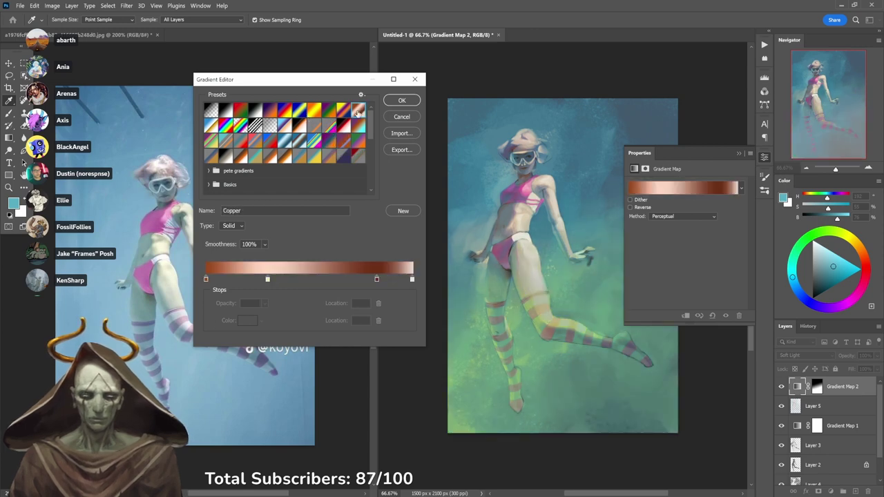
pyautogui.click(343, 110)
pyautogui.click(329, 111)
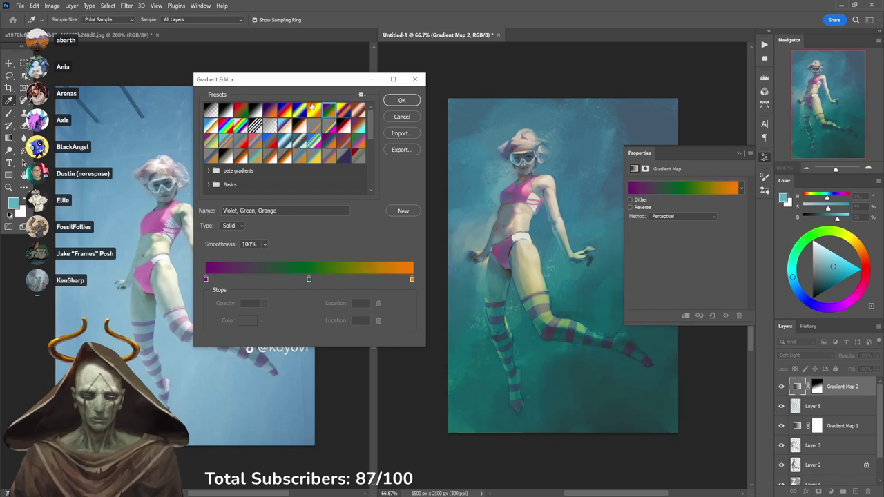
pyautogui.click(314, 111)
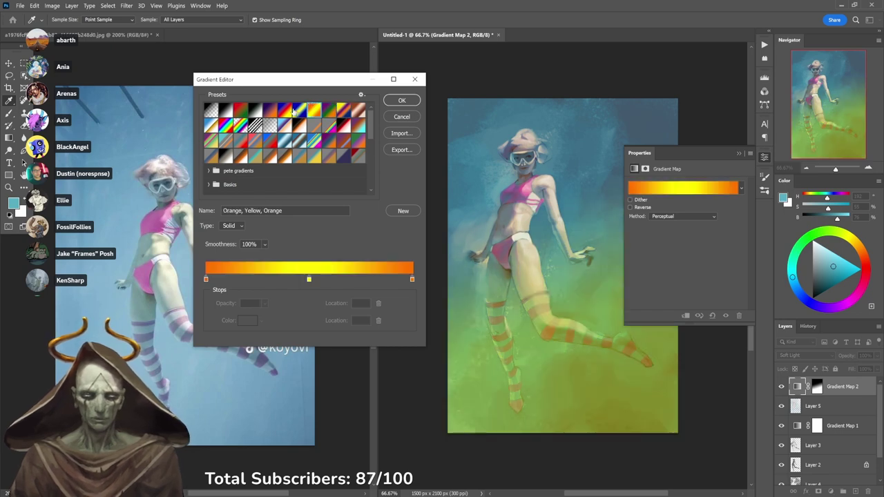
pyautogui.click(284, 112)
pyautogui.click(269, 112)
# Compare a custom preset with Black, White and apply the Black, White gradient to Gradient Map 2.
pyautogui.click(258, 114)
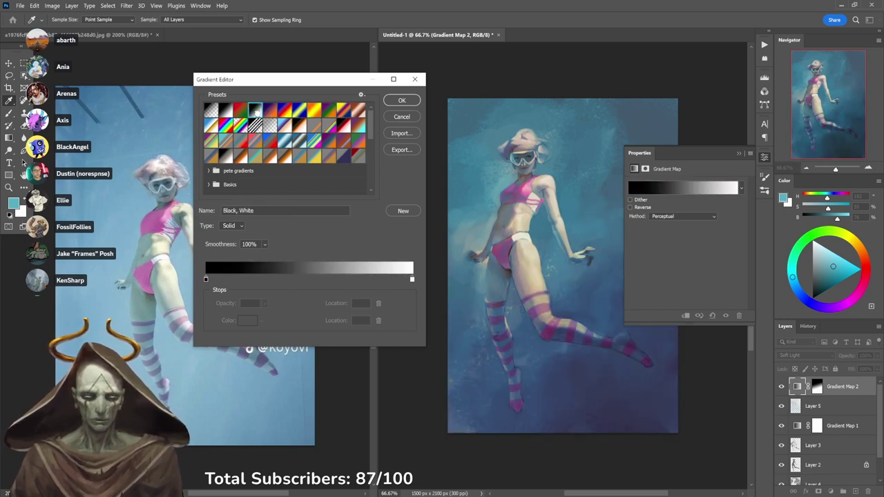
pyautogui.click(257, 139)
pyautogui.click(258, 115)
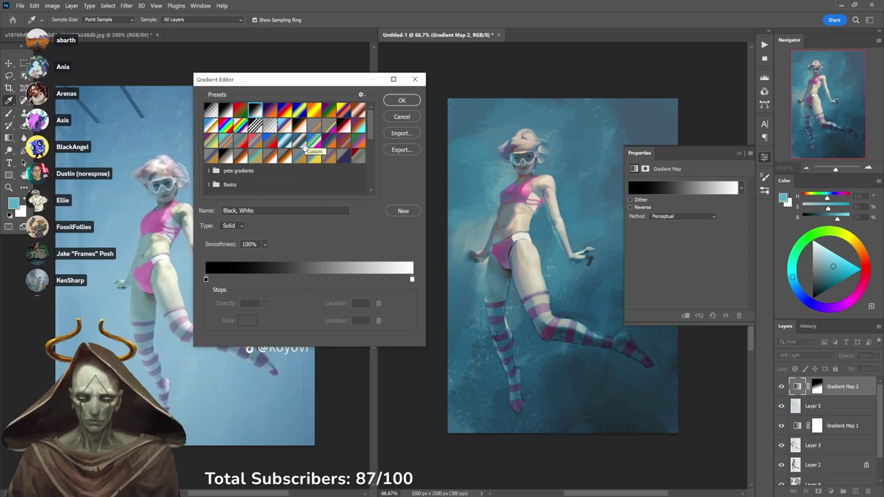
pyautogui.click(401, 100)
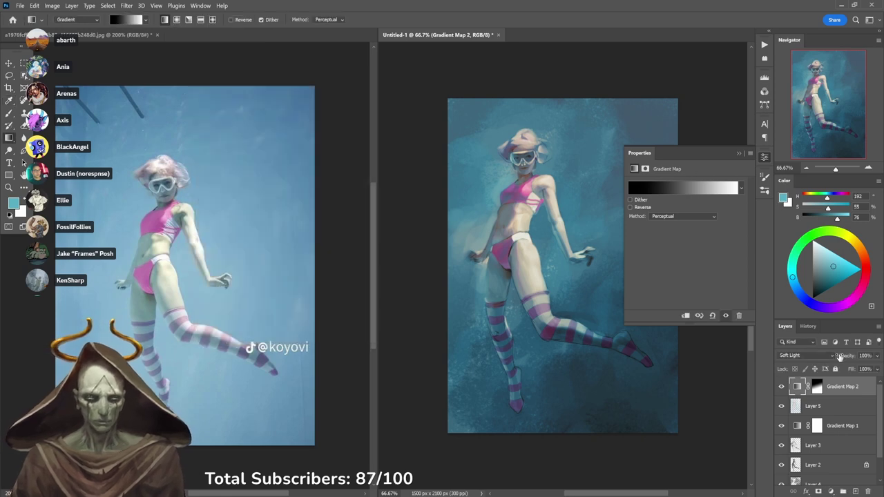
# Lower Gradient Map 2's opacity to 32% and toggle its visibility to compare the painting with and without it.
pyautogui.moveTo(841, 357); pyautogui.dragTo(811, 360)
pyautogui.click(781, 387)
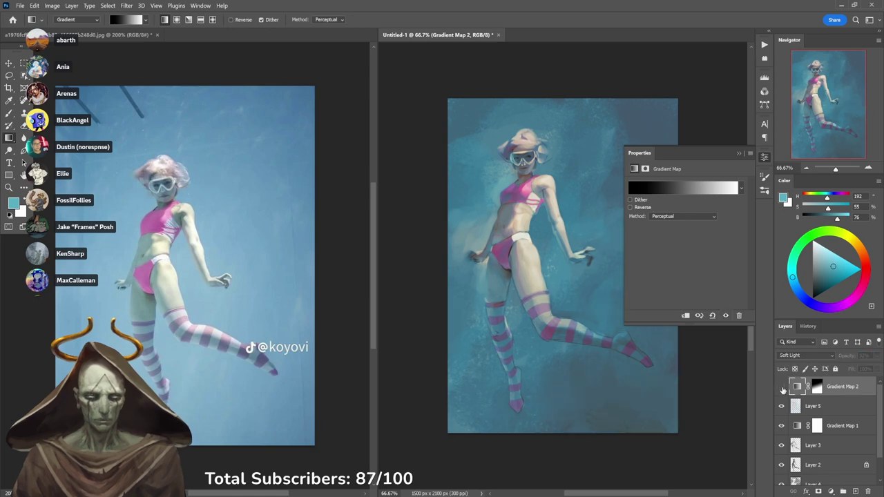
pyautogui.click(781, 387)
pyautogui.click(781, 387)
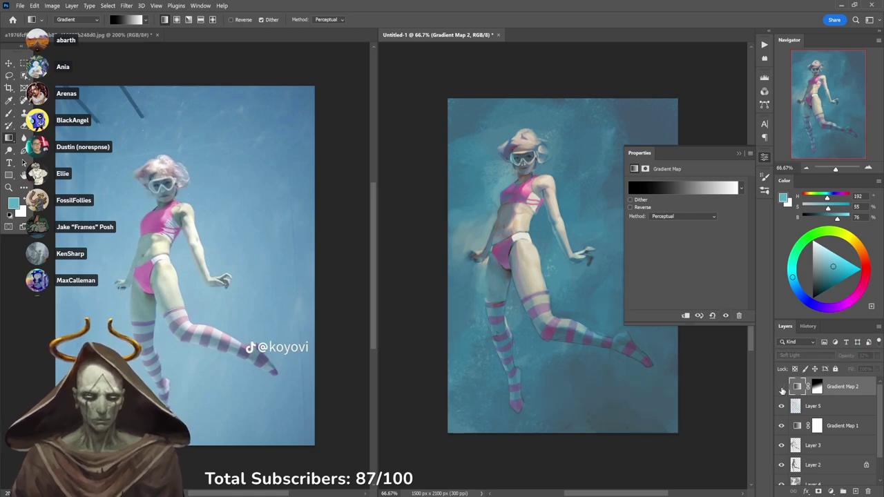
pyautogui.click(782, 387)
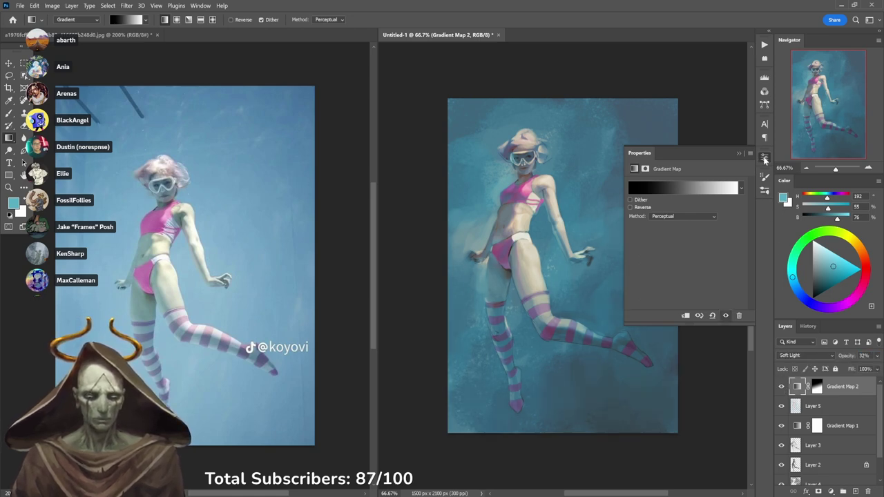
pyautogui.click(765, 159)
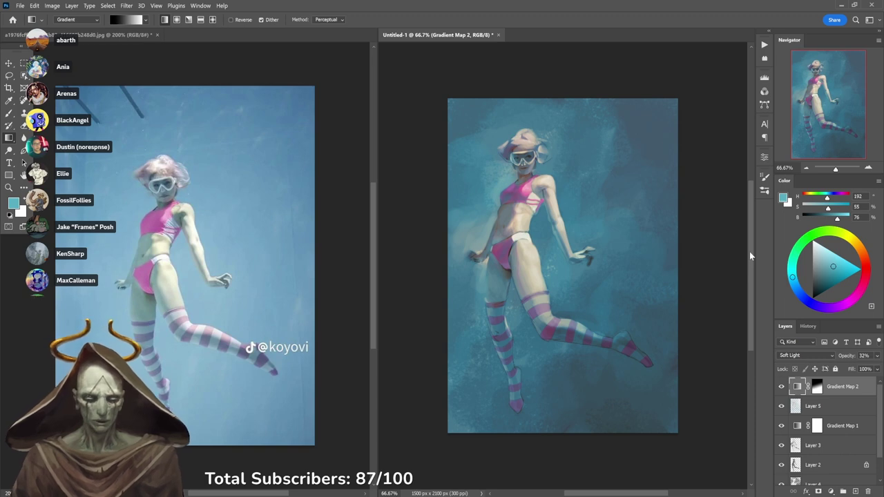
# On Layer 3, paint faint white strokes with the _Ole' Huckleberry brush at 125 px over the water around the lower legs.
pyautogui.click(823, 411)
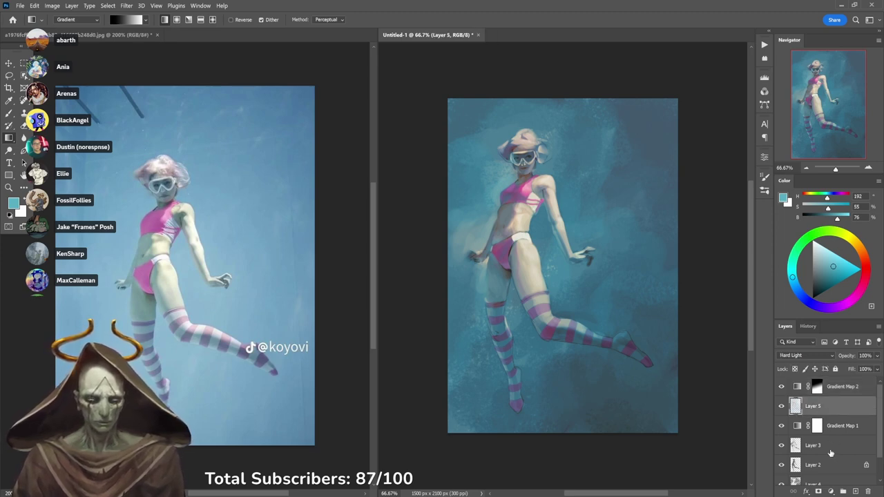
pyautogui.click(831, 450)
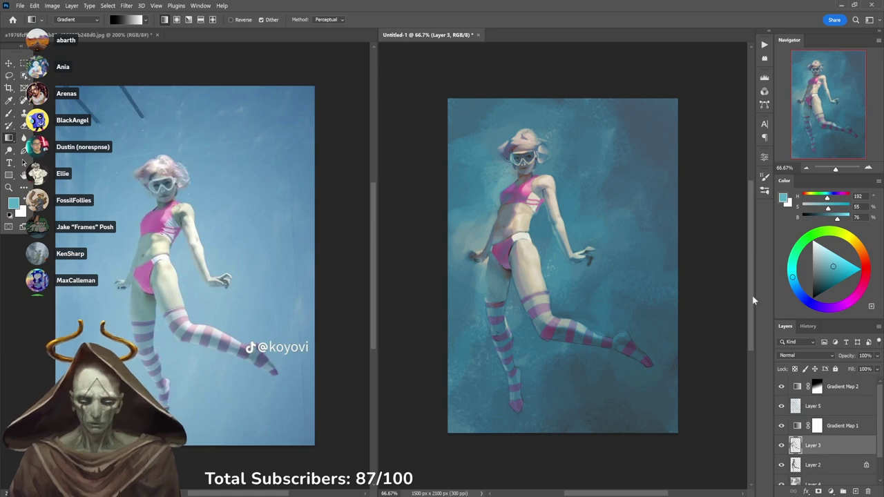
pyautogui.press('b')
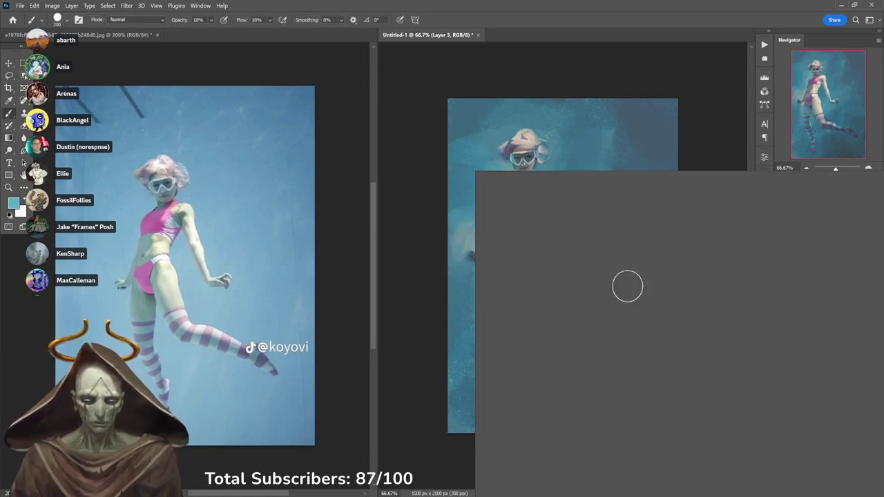
pyautogui.click(582, 286)
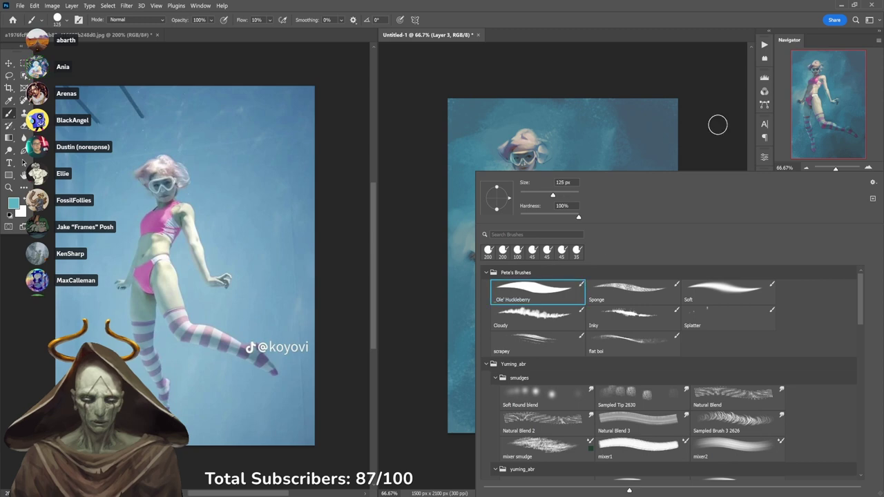
pyautogui.click(722, 132)
pyautogui.press('x')
pyautogui.press('1')
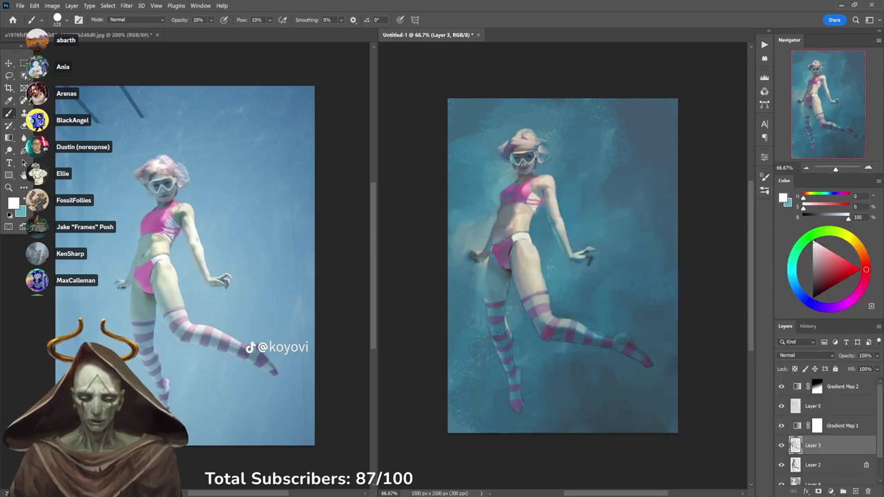
pyautogui.moveTo(496, 377)
pyautogui.mouseDown()
pyautogui.moveTo(479, 289)
pyautogui.moveTo(472, 301)
pyautogui.moveTo(486, 388)
pyautogui.moveTo(490, 375)
pyautogui.moveTo(496, 390)
pyautogui.moveTo(499, 382)
pyautogui.moveTo(507, 440)
pyautogui.moveTo(461, 303)
pyautogui.moveTo(470, 273)
pyautogui.moveTo(450, 277)
pyautogui.moveTo(454, 382)
pyautogui.moveTo(470, 449)
pyautogui.moveTo(471, 414)
pyautogui.moveTo(506, 436)
pyautogui.moveTo(530, 412)
pyautogui.moveTo(511, 421)
pyautogui.moveTo(527, 423)
pyautogui.moveTo(534, 411)
pyautogui.moveTo(511, 286)
pyautogui.moveTo(539, 362)
pyautogui.moveTo(530, 426)
pyautogui.moveTo(557, 420)
pyautogui.moveTo(583, 385)
pyautogui.mouseUp()
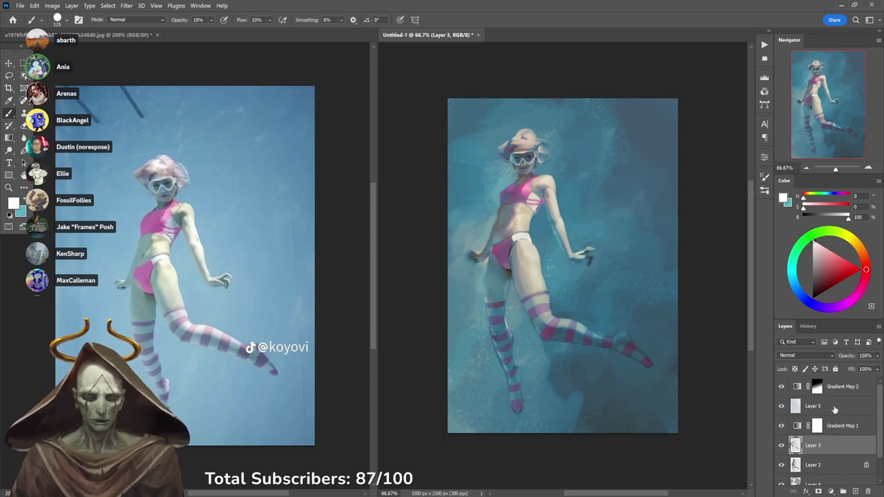
# Hide both gradient maps and Layer 5, and blend the water below the bent leg on Layer 3 with sampled greys.
pyautogui.moveTo(781, 426); pyautogui.dragTo(783, 387)
pyautogui.keyDown('alt'); pyautogui.click(541, 358); pyautogui.keyUp('alt')
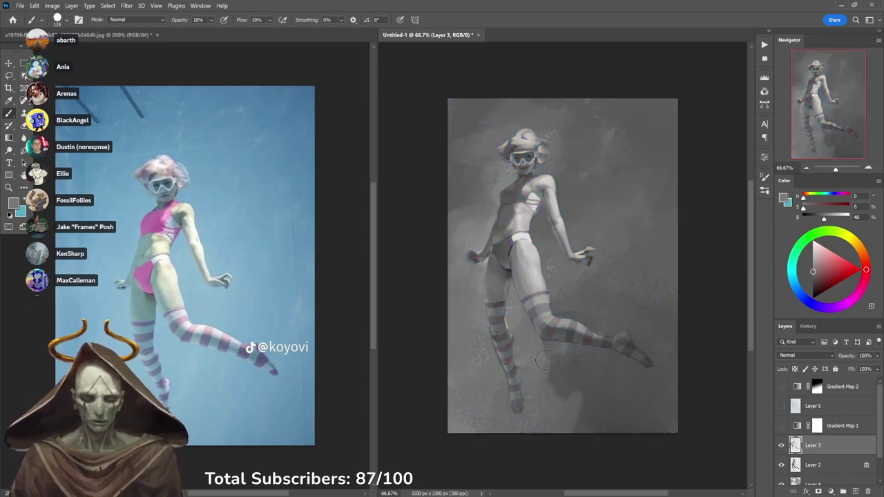
pyautogui.moveTo(545, 351)
pyautogui.mouseDown()
pyautogui.moveTo(575, 361)
pyautogui.moveTo(568, 388)
pyautogui.mouseUp()
pyautogui.keyDown('alt'); pyautogui.click(566, 362); pyautogui.keyUp('alt')
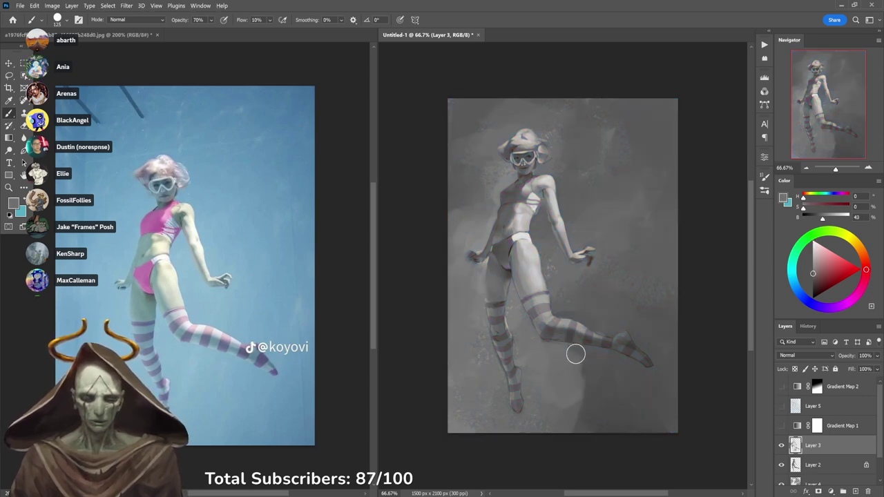
pyautogui.moveTo(576, 355)
pyautogui.mouseDown()
pyautogui.moveTo(577, 398)
pyautogui.moveTo(587, 419)
pyautogui.mouseUp()
pyautogui.keyDown('alt'); pyautogui.click(594, 362); pyautogui.keyUp('alt')
pyautogui.press('4')
pyautogui.moveTo(596, 361); pyautogui.dragTo(576, 394)
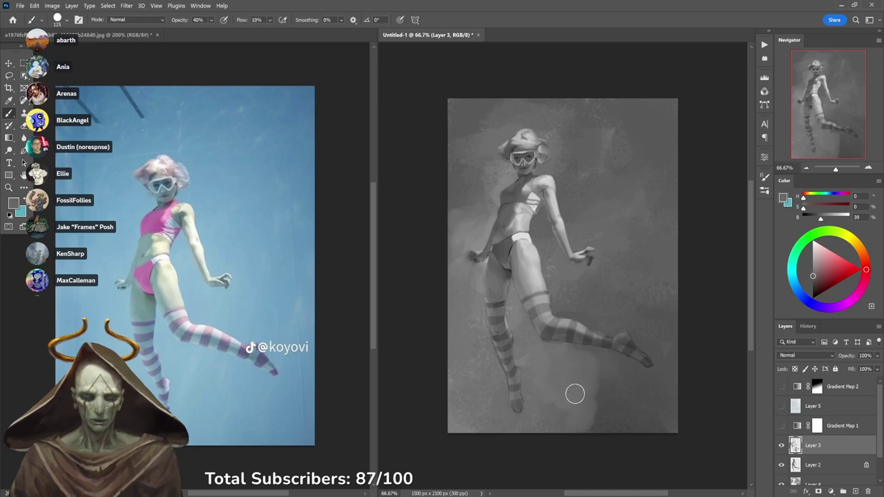
pyautogui.keyDown('alt'); pyautogui.click(630, 385); pyautogui.keyUp('alt')
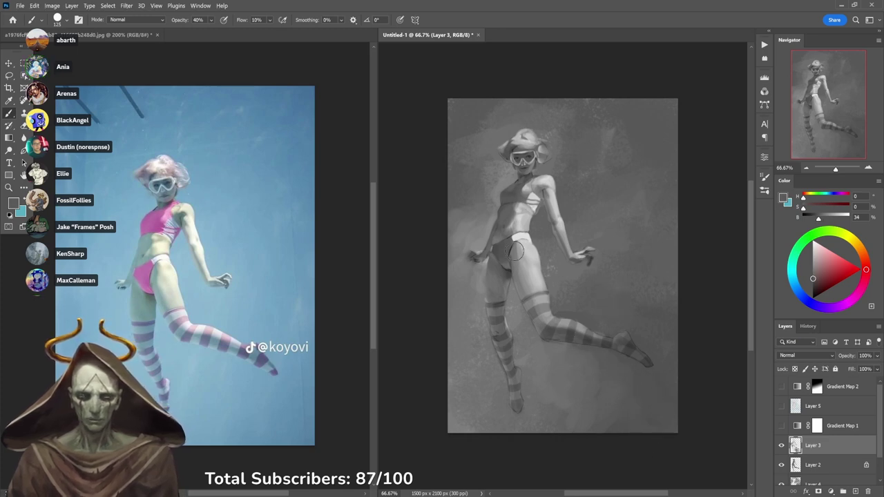
# Undo a trial white stroke above the bent leg and repaint it more faintly on Layer 3 at 10% brush opacity.
pyautogui.press('d')
pyautogui.press('x')
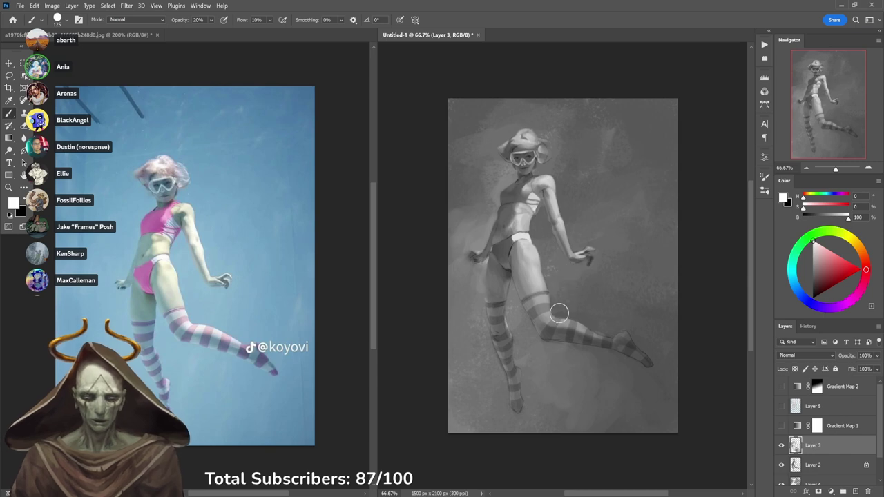
pyautogui.moveTo(560, 315)
pyautogui.mouseDown()
pyautogui.moveTo(550, 273)
pyautogui.moveTo(560, 314)
pyautogui.moveTo(596, 322)
pyautogui.mouseUp()
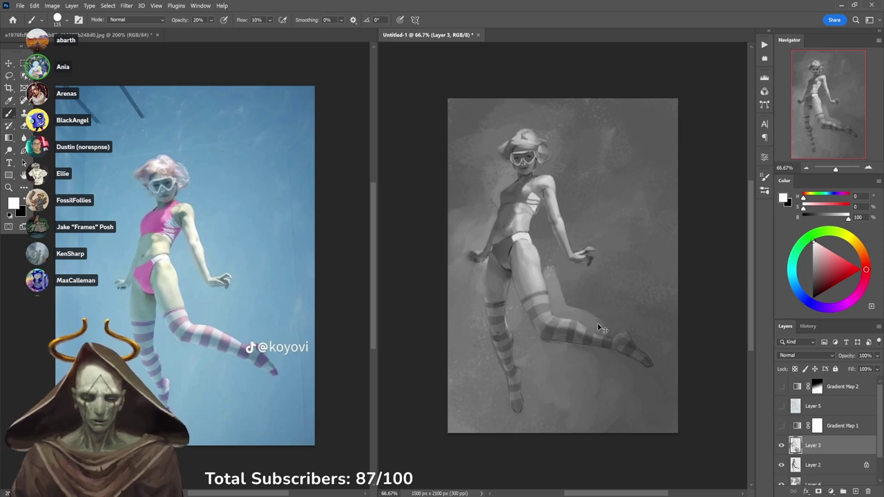
pyautogui.hotkey('ctrl', 'z')
pyautogui.press('1')
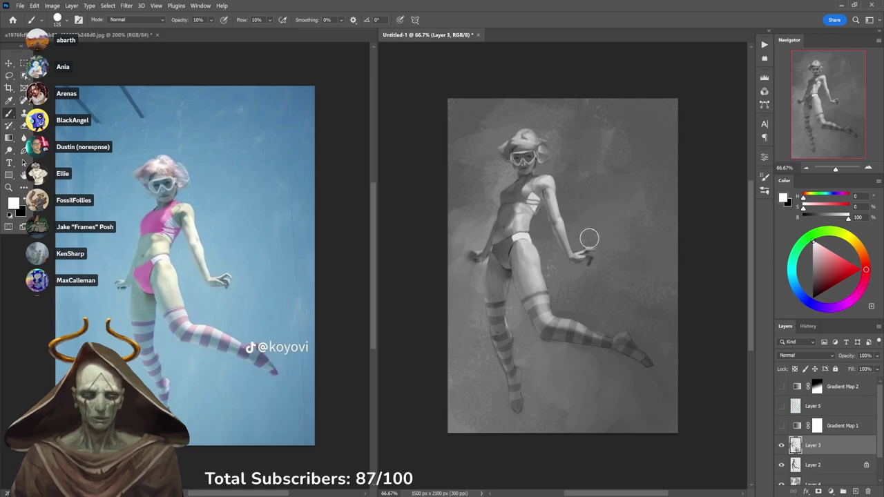
pyautogui.moveTo(570, 323); pyautogui.dragTo(608, 343)
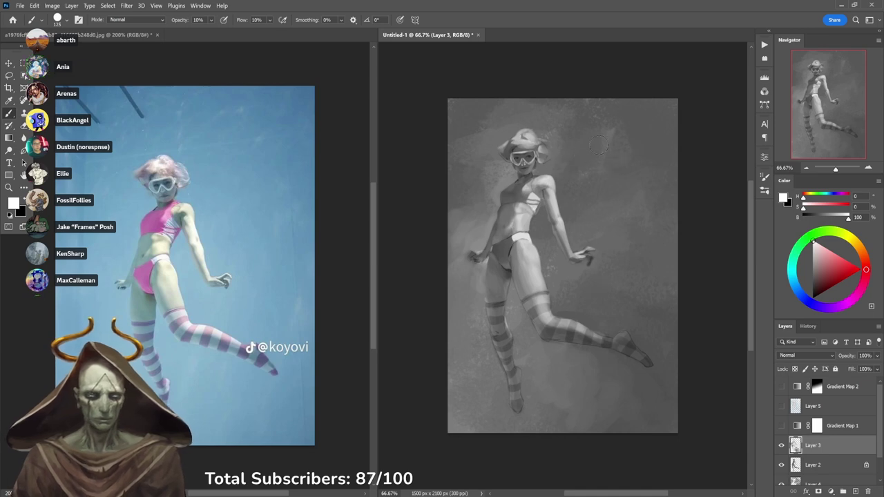
# Show Gradient Map 1, Layer 5 and Gradient Map 2 again and add a new layer above Gradient Map 2.
pyautogui.moveTo(783, 426); pyautogui.dragTo(783, 388)
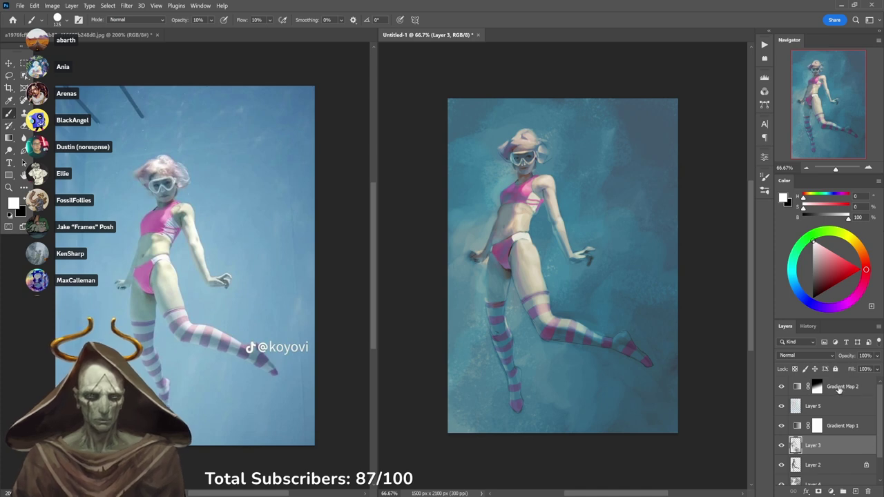
pyautogui.click(839, 390)
pyautogui.click(855, 491)
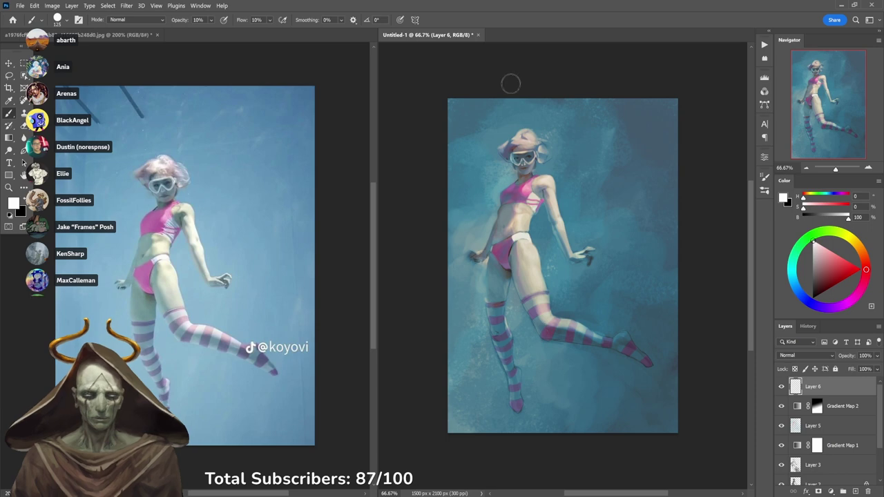
# Select the Cloudy brush, enlarge it to 1000 px and sample a dark blue from the water beside the raised shoulder.
pyautogui.rightClick(601, 263)
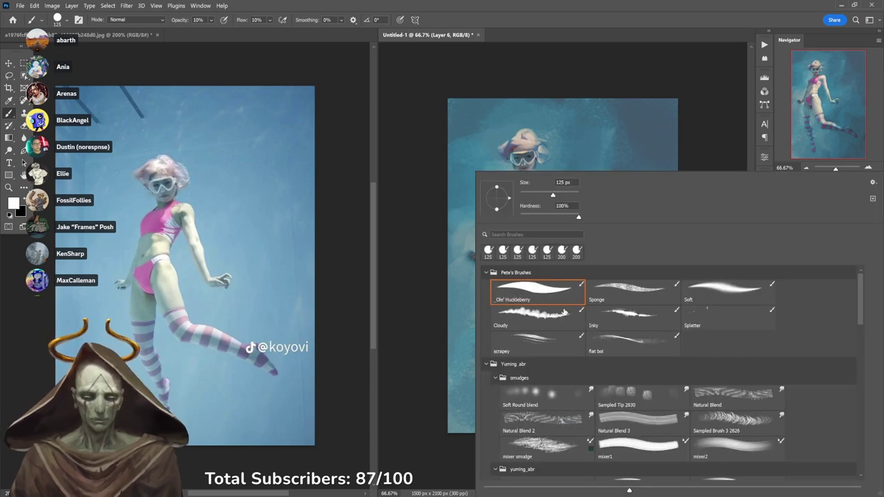
pyautogui.click(560, 313)
pyautogui.press('Return')
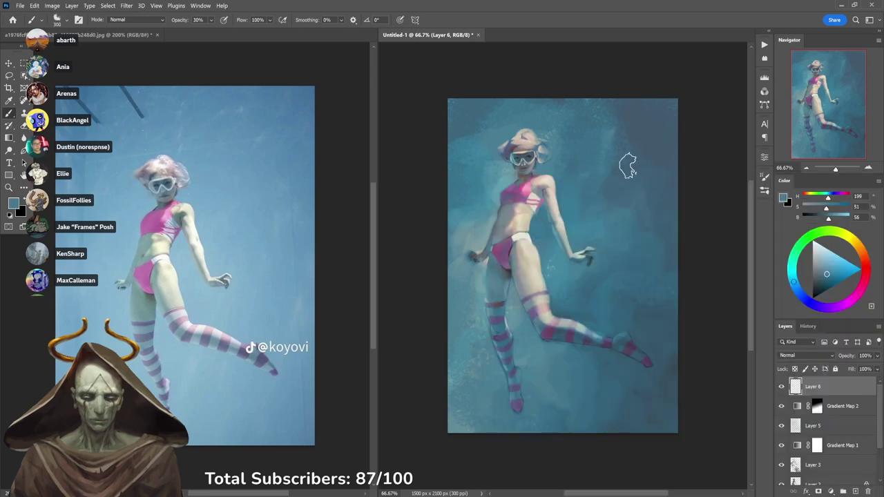
pyautogui.press(']')
pyautogui.press(']')
pyautogui.press(']')
pyautogui.press(']')
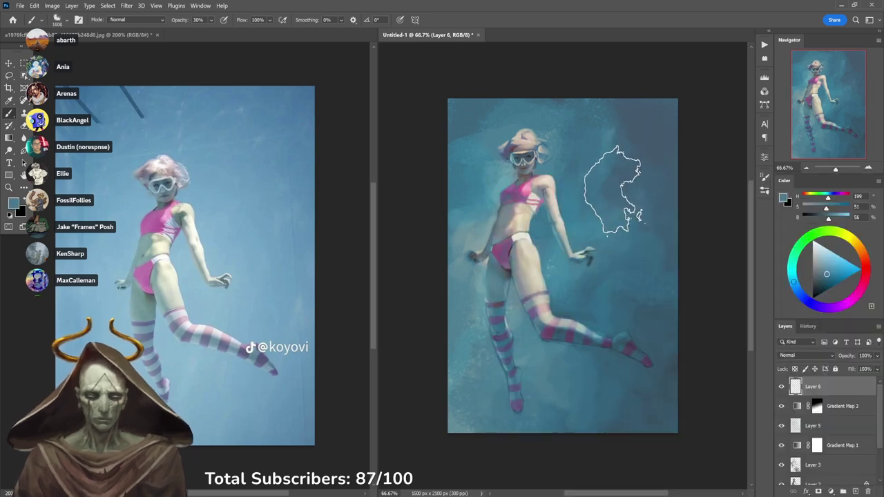
pyautogui.keyDown('alt'); pyautogui.click(618, 192); pyautogui.keyUp('alt')
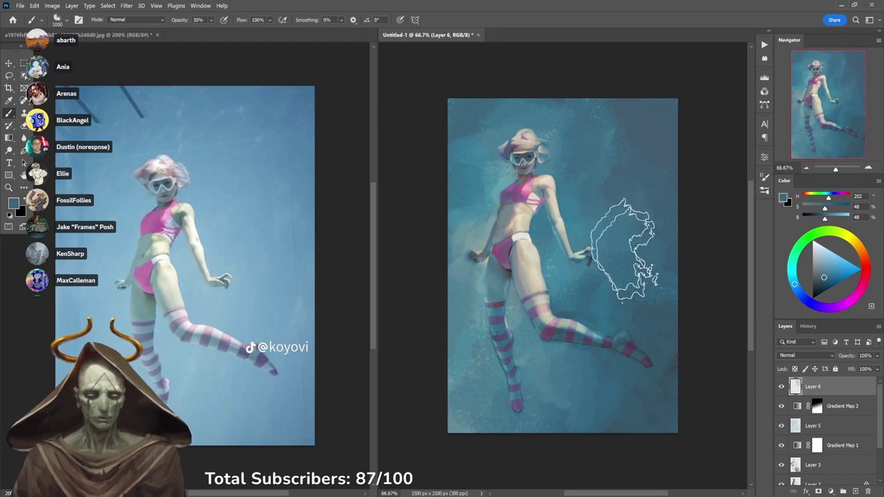
# Switch to the flat boi brush at 250 px and enlarge the painting to 100%.
pyautogui.rightClick(660, 131)
pyautogui.click(654, 288)
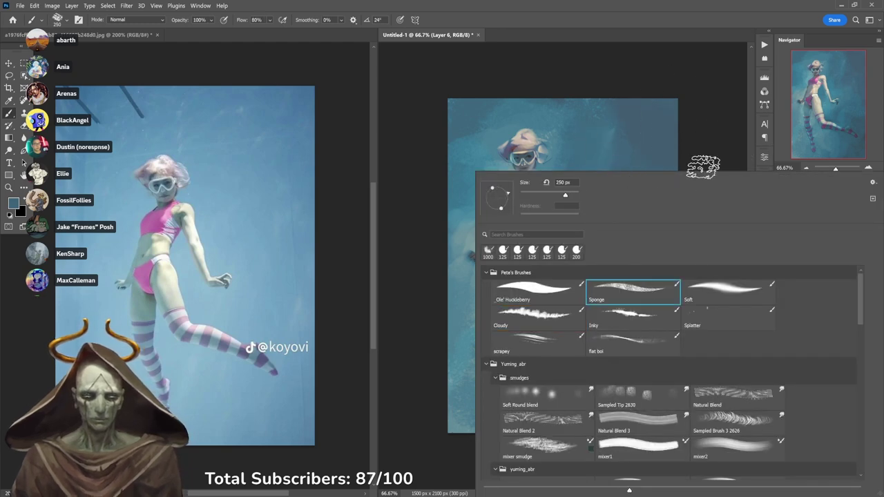
pyautogui.click(705, 159)
pyautogui.click(610, 196)
pyautogui.rightClick(629, 195)
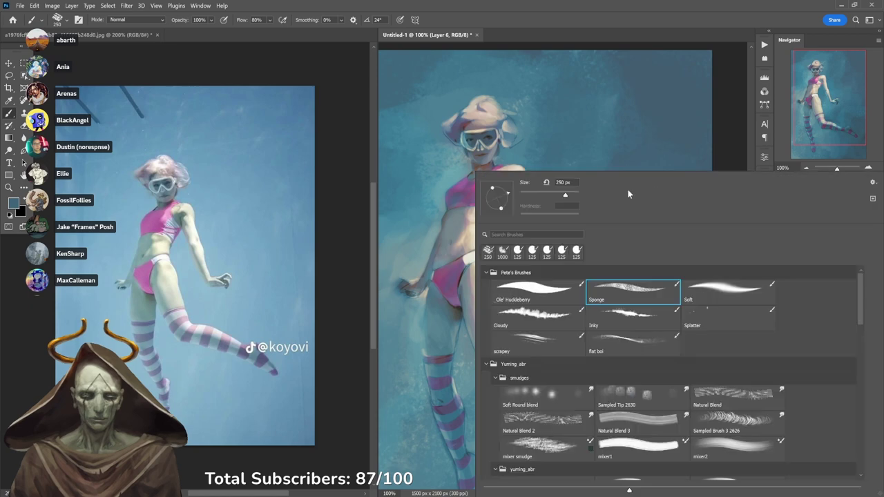
pyautogui.click(625, 342)
pyautogui.click(630, 148)
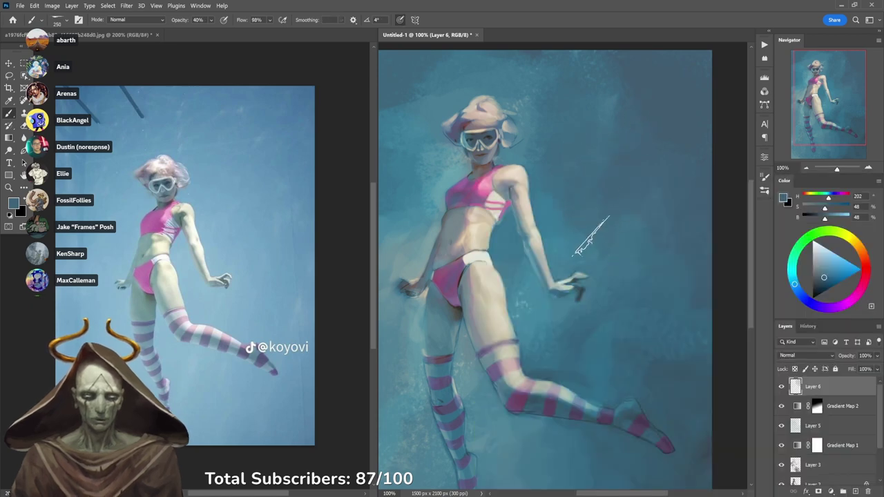
pyautogui.moveTo(518, 224); pyautogui.dragTo(563, 284)
pyautogui.hotkey('ctrl', 'z')
pyautogui.keyDown('alt'); pyautogui.click(407, 269); pyautogui.keyUp('alt')
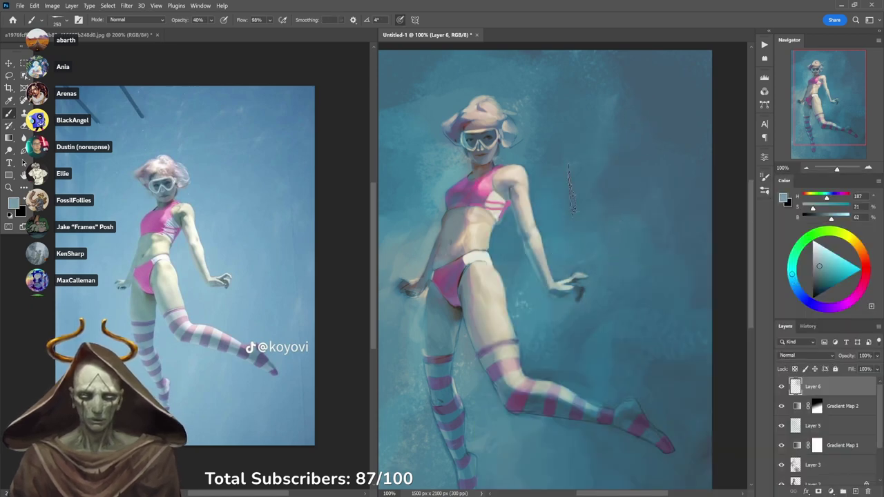
pyautogui.moveTo(568, 173); pyautogui.dragTo(612, 223)
pyautogui.keyDown('alt'); pyautogui.click(630, 176); pyautogui.keyUp('alt')
pyautogui.hotkey('ctrl', 'z')
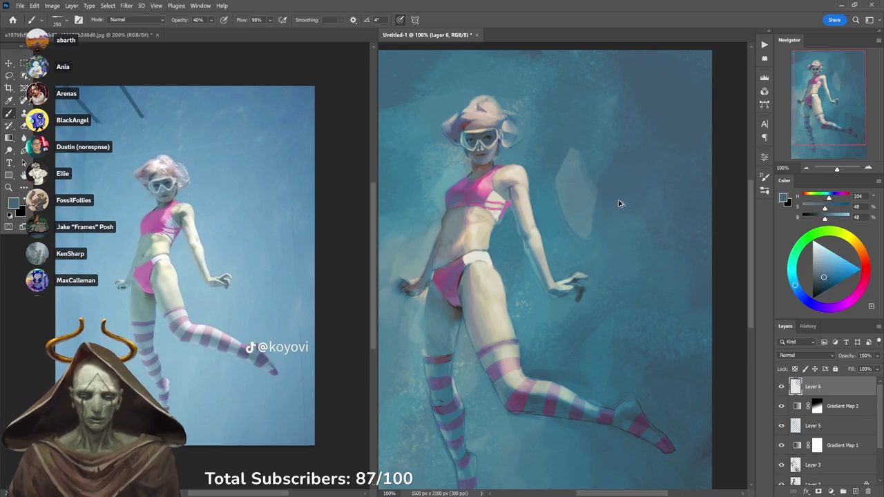
pyautogui.hotkey('ctrl', 'z')
# Paint broad strokes of sampled mid and dark blues on Layer 6 over the water beyond the straight arm.
pyautogui.keyDown('alt'); pyautogui.click(587, 186); pyautogui.keyUp('alt')
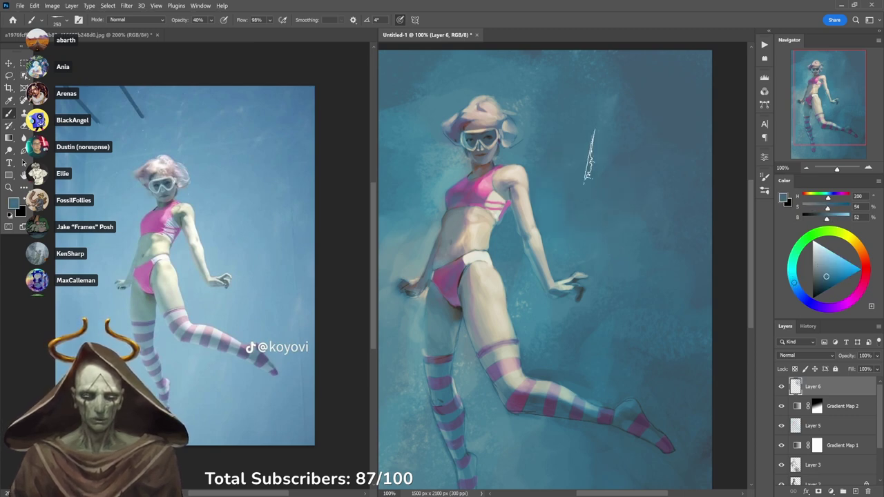
pyautogui.keyDown('alt'); pyautogui.click(614, 150); pyautogui.keyUp('alt')
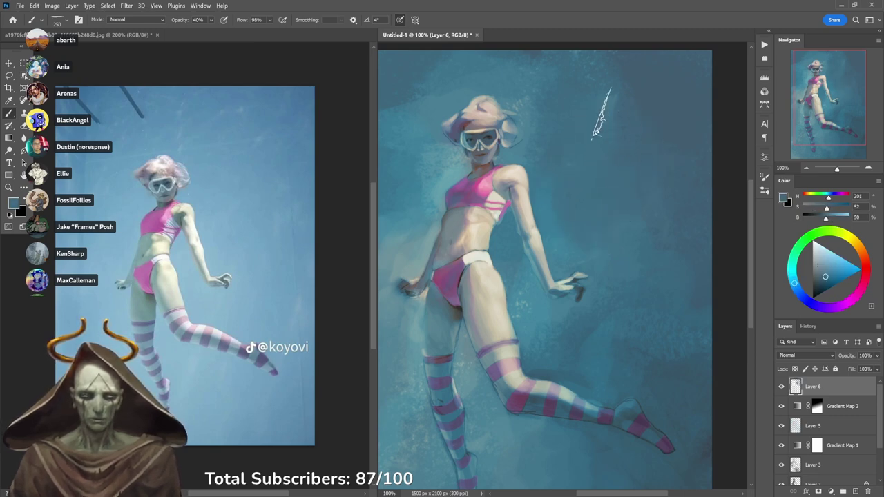
pyautogui.moveTo(612, 145)
pyautogui.mouseDown()
pyautogui.moveTo(618, 204)
pyautogui.moveTo(649, 241)
pyautogui.moveTo(689, 241)
pyautogui.mouseUp()
pyautogui.keyDown('alt'); pyautogui.click(630, 261); pyautogui.keyUp('alt')
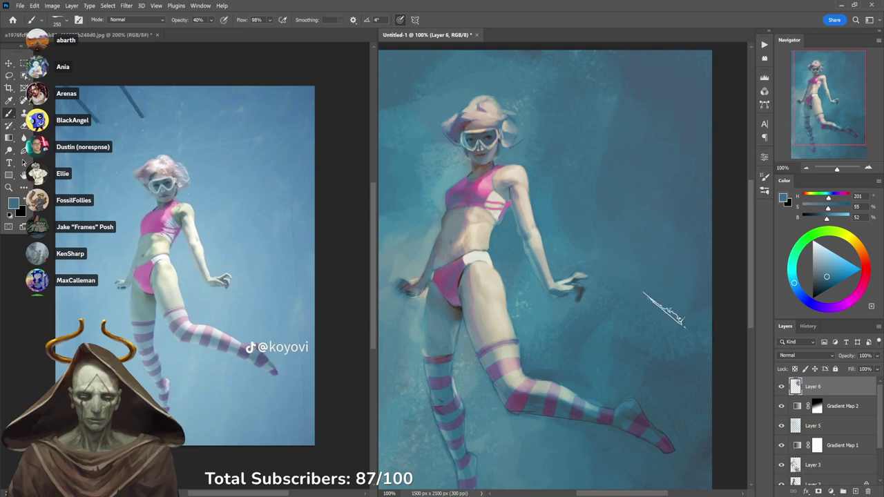
pyautogui.keyDown('alt'); pyautogui.click(642, 325); pyautogui.keyUp('alt')
pyautogui.keyDown('alt'); pyautogui.click(561, 368); pyautogui.keyUp('alt')
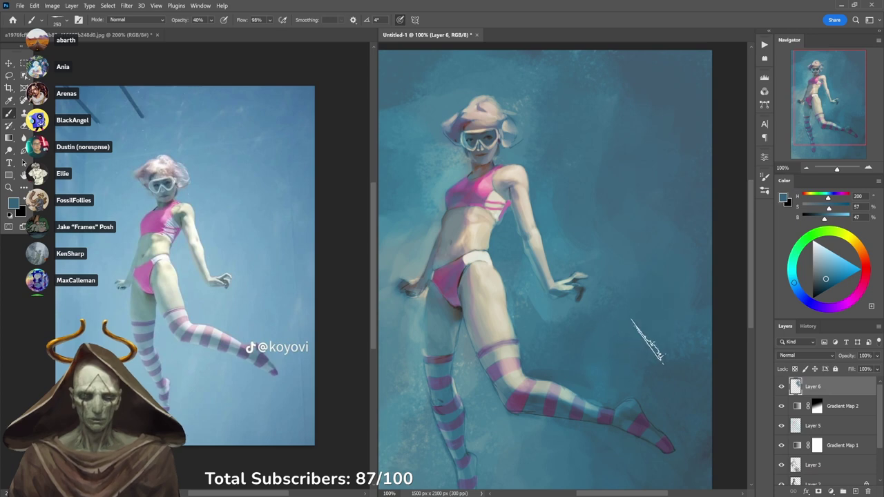
# Lay sampled lighter blues into the water between the hand and bent leg and below the bent leg.
pyautogui.moveTo(675, 359); pyautogui.dragTo(635, 215)
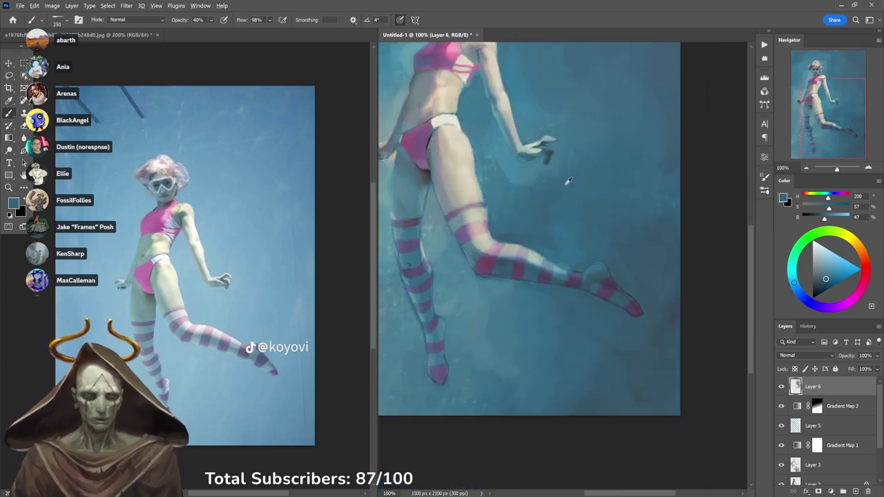
pyautogui.keyDown('alt'); pyautogui.click(516, 181); pyautogui.keyUp('alt')
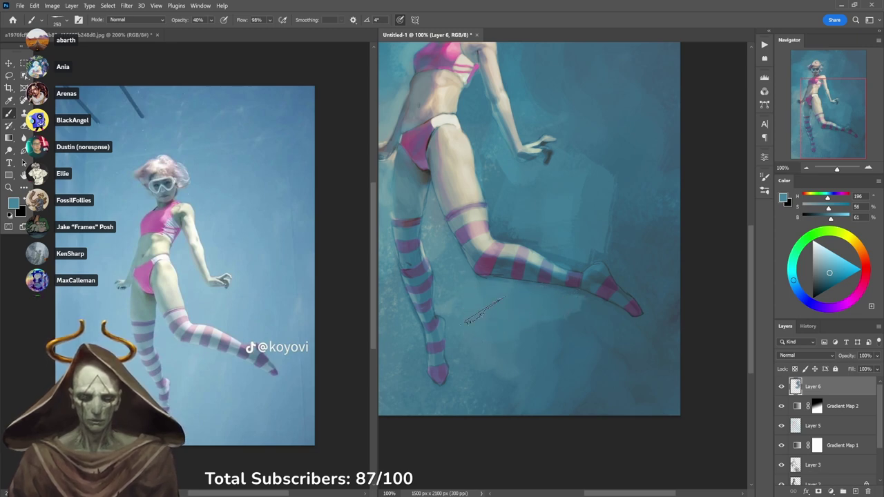
pyautogui.moveTo(538, 328); pyautogui.dragTo(565, 352)
pyautogui.keyDown('alt'); pyautogui.click(552, 357); pyautogui.keyUp('alt')
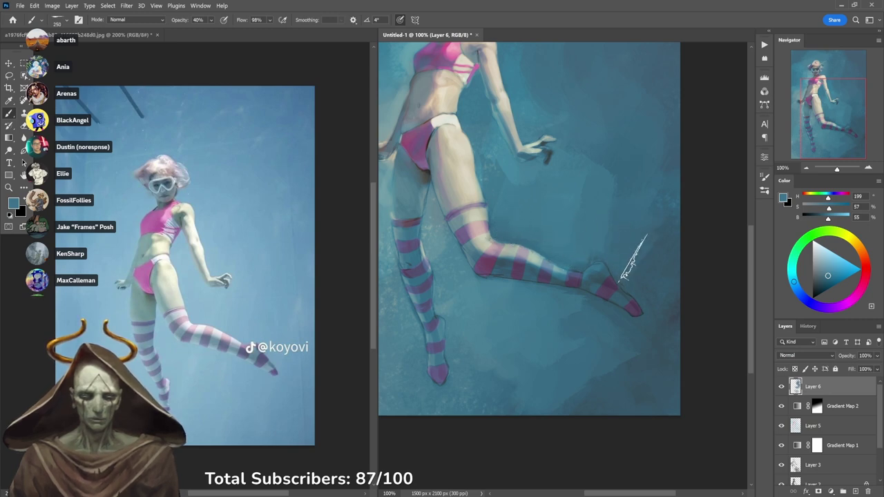
# Blend the water around the raised foot and below it with sampled darker and mid blues.
pyautogui.keyDown('alt'); pyautogui.click(625, 214); pyautogui.keyUp('alt')
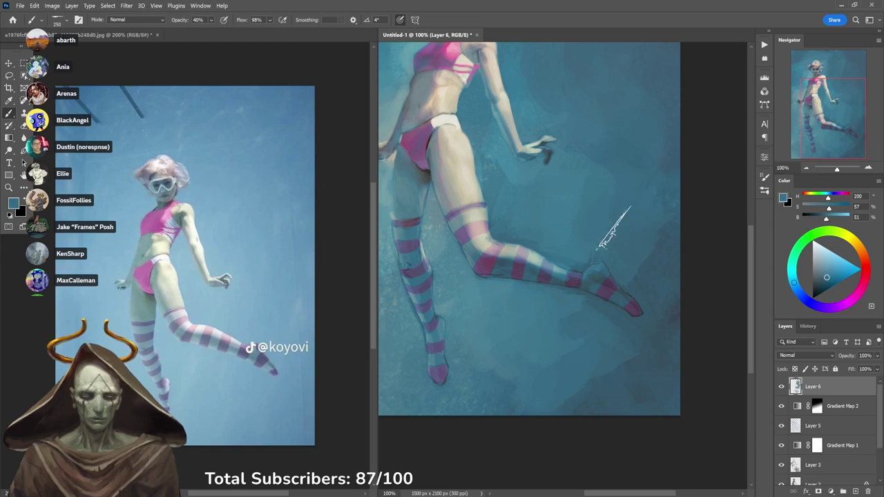
pyautogui.keyDown('alt'); pyautogui.click(645, 249); pyautogui.keyUp('alt')
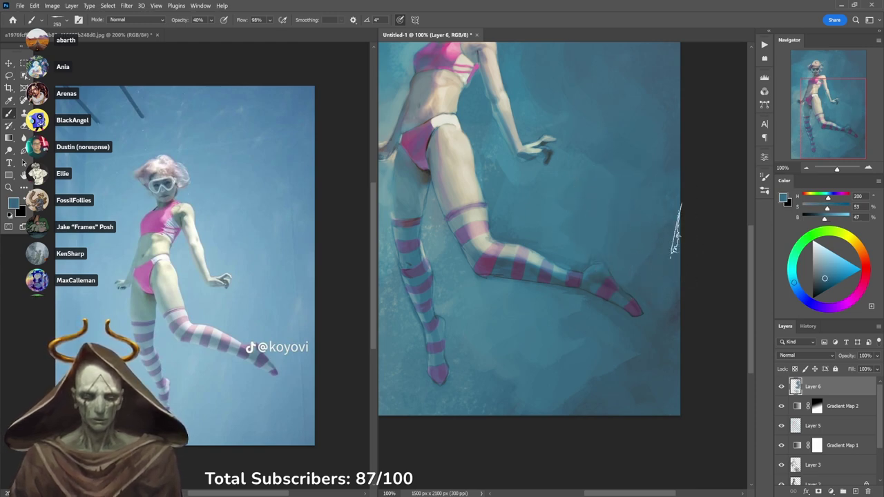
pyautogui.keyDown('alt'); pyautogui.click(622, 375); pyautogui.keyUp('alt')
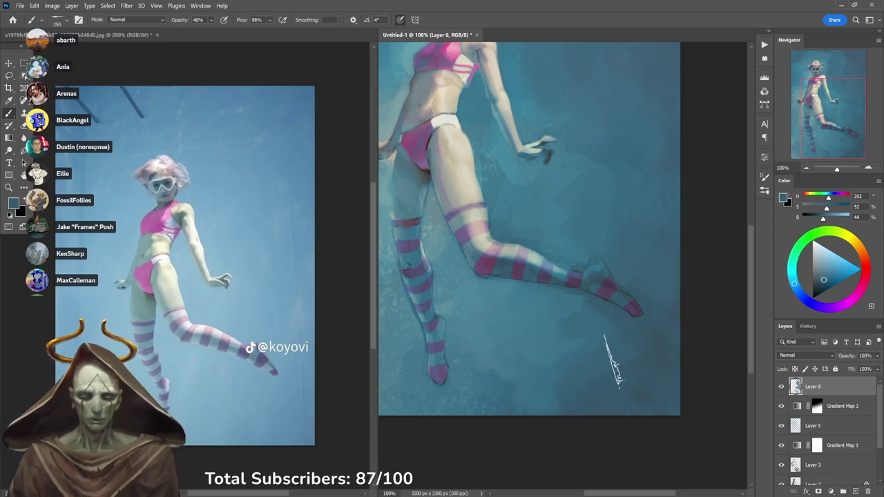
pyautogui.keyDown('alt'); pyautogui.click(494, 389); pyautogui.keyUp('alt')
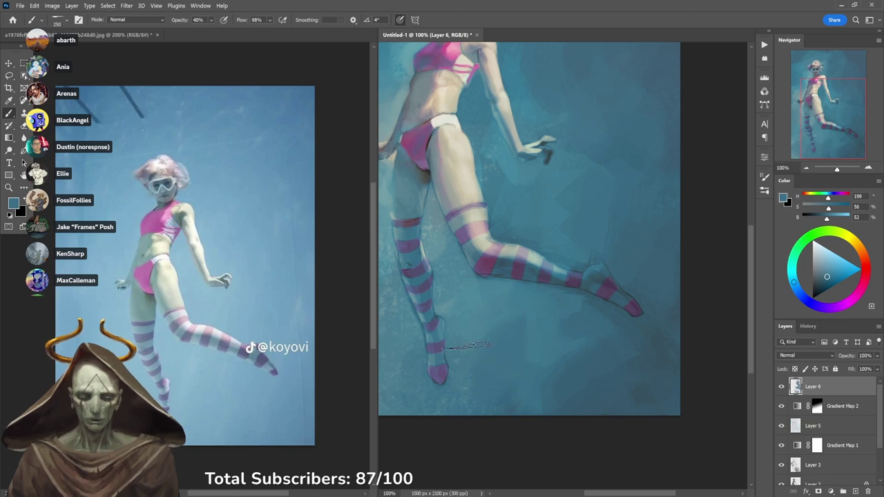
pyautogui.moveTo(510, 324)
pyautogui.mouseDown()
pyautogui.moveTo(580, 369)
pyautogui.moveTo(619, 374)
pyautogui.mouseUp()
# Carry a sampled brighter blue into the water beside the straight arm and head.
pyautogui.moveTo(657, 187); pyautogui.dragTo(578, 221)
pyautogui.keyDown('alt'); pyautogui.click(546, 249); pyautogui.keyUp('alt')
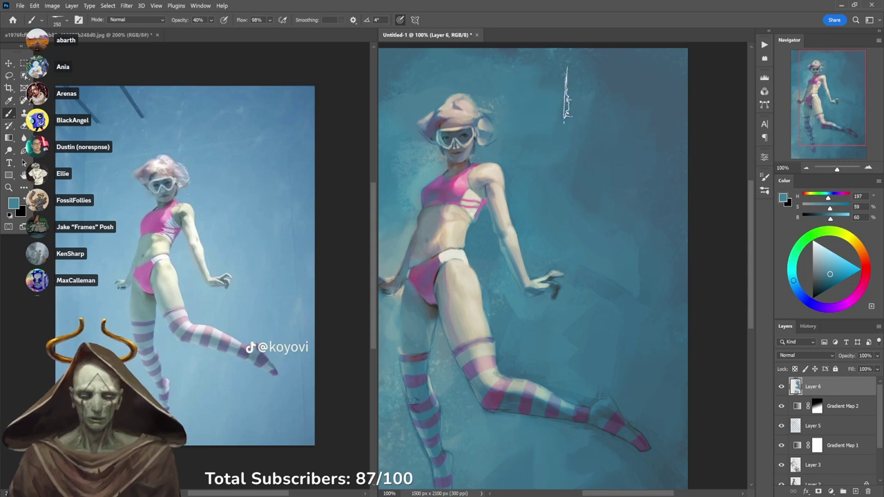
pyautogui.moveTo(546, 127); pyautogui.dragTo(646, 131)
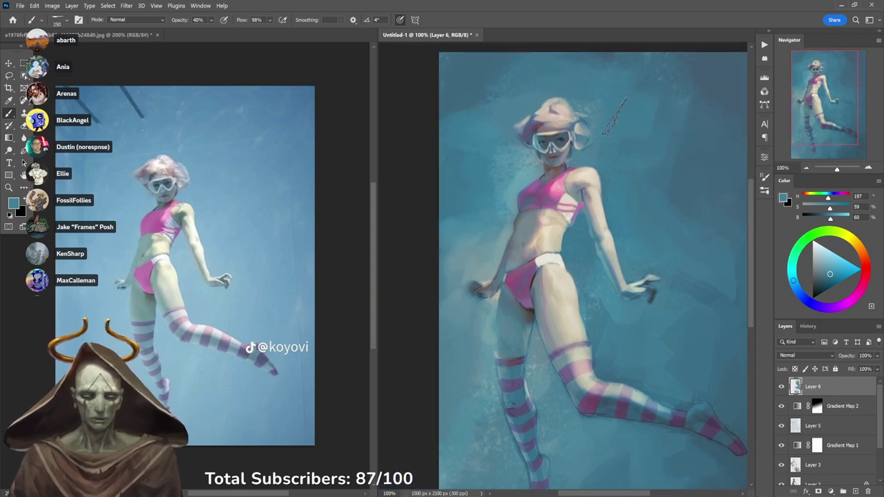
# Sample the pale hair color, undo two trial strokes, and paint a short light wisp above the head with the brush at 150 px.
pyautogui.keyDown('alt'); pyautogui.click(550, 97); pyautogui.keyUp('alt')
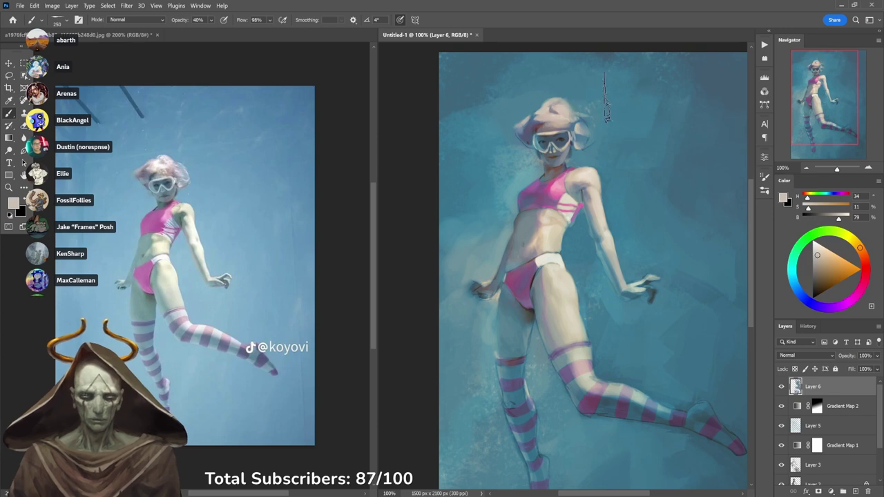
pyautogui.moveTo(561, 110); pyautogui.dragTo(594, 87)
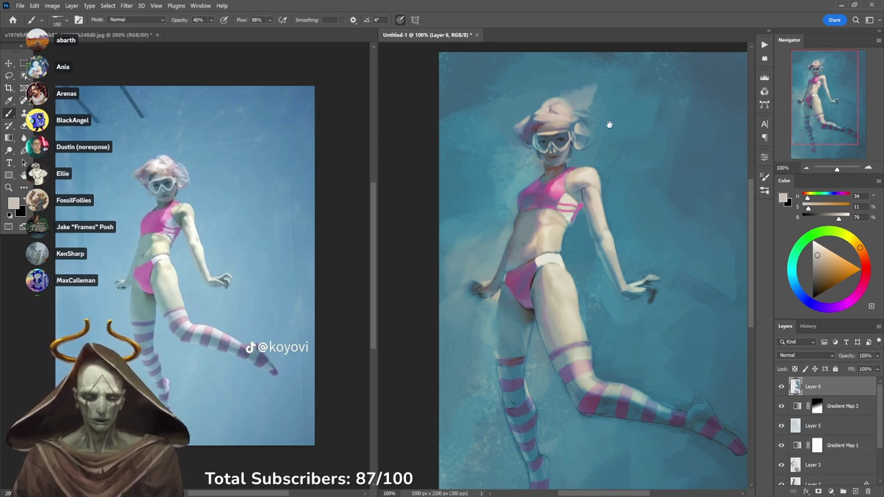
pyautogui.moveTo(609, 125); pyautogui.dragTo(615, 197)
pyautogui.hotkey('ctrl', 'z')
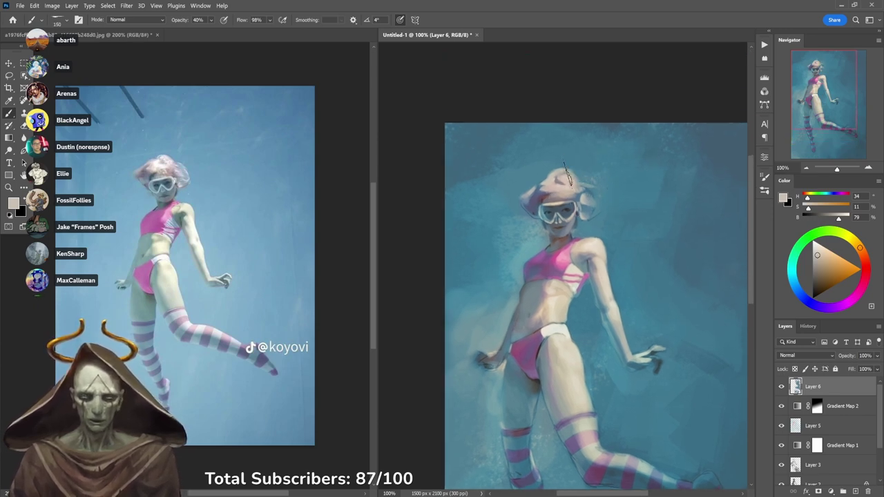
pyautogui.moveTo(589, 158); pyautogui.dragTo(572, 226)
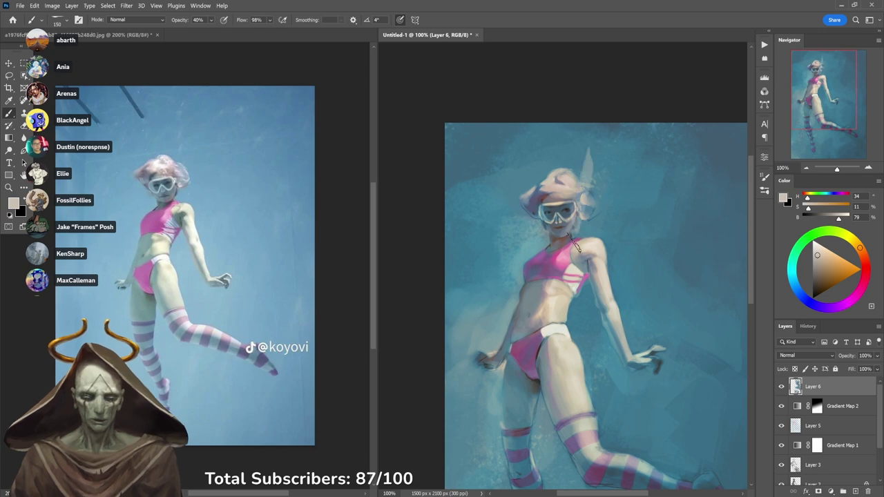
pyautogui.hotkey('ctrl', 'z')
pyautogui.moveTo(582, 160); pyautogui.dragTo(578, 181)
# Blend the pale wisp above the hair into the water, alternating sampled grey-blues and surrounding water blues.
pyautogui.keyDown('alt'); pyautogui.click(588, 156); pyautogui.keyUp('alt')
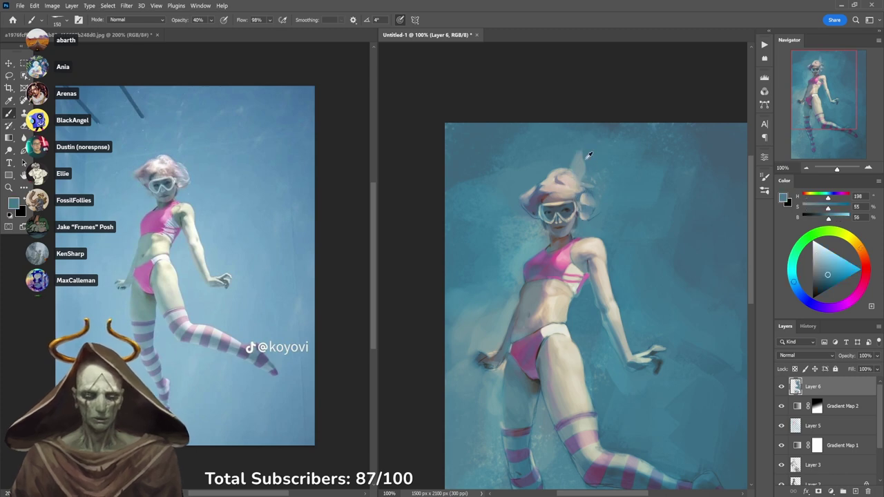
pyautogui.keyDown('alt'); pyautogui.click(584, 166); pyautogui.keyUp('alt')
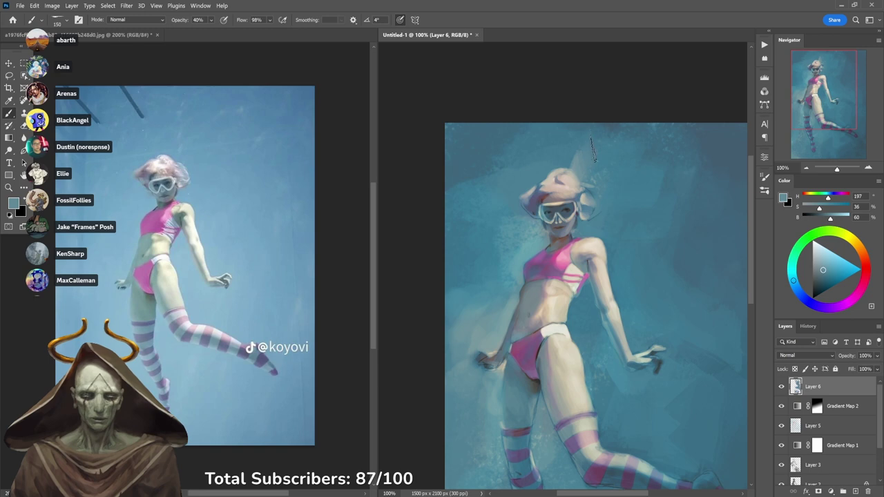
pyautogui.keyDown('alt'); pyautogui.click(600, 154); pyautogui.keyUp('alt')
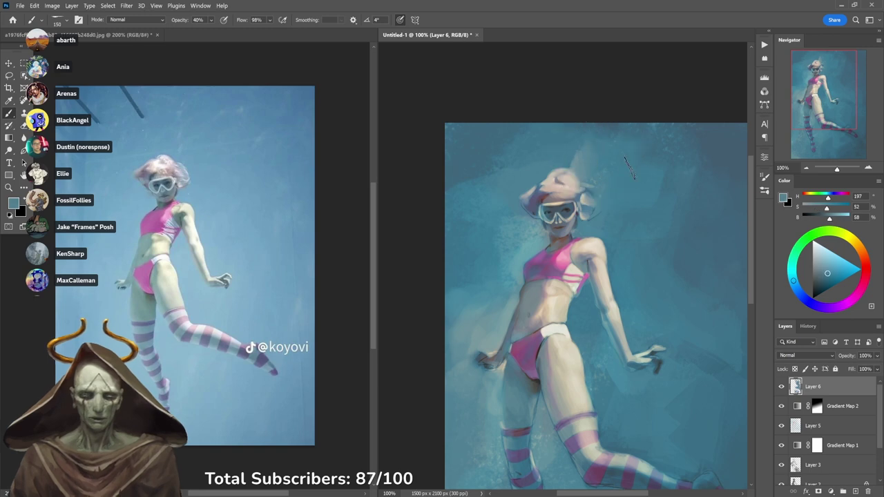
pyautogui.keyDown('alt'); pyautogui.click(583, 164); pyautogui.keyUp('alt')
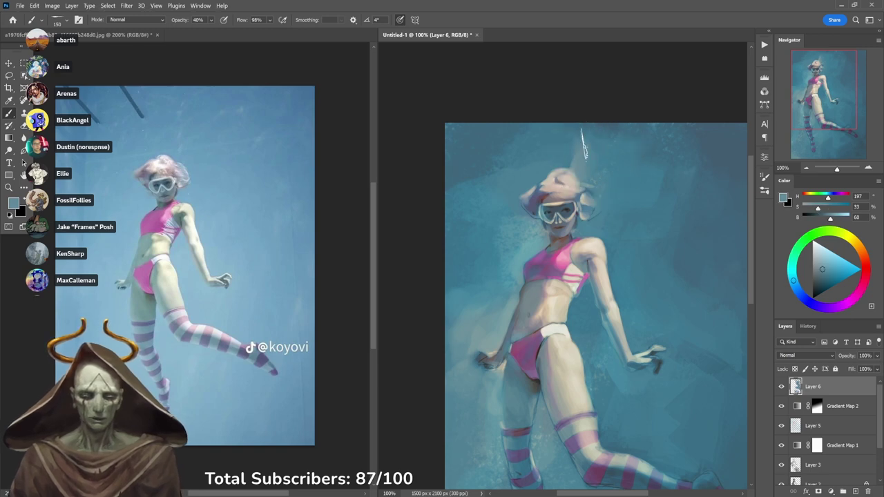
pyautogui.keyDown('alt'); pyautogui.click(600, 166); pyautogui.keyUp('alt')
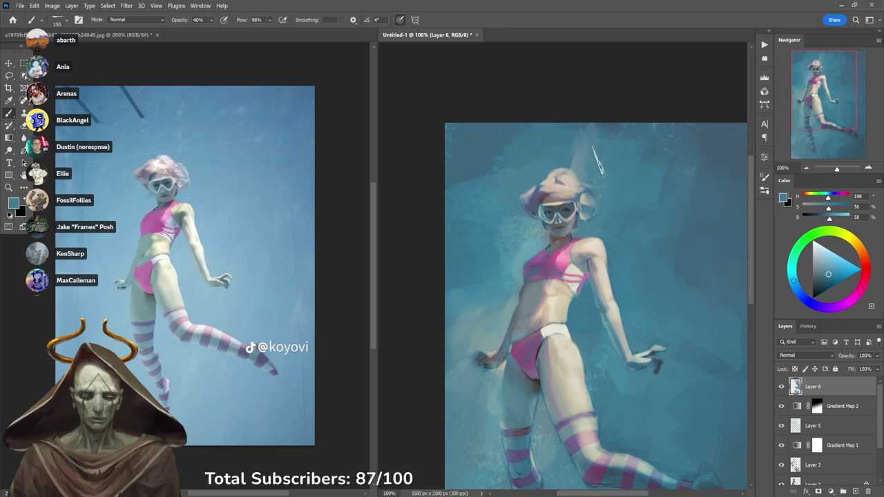
pyautogui.keyDown('alt'); pyautogui.click(600, 143); pyautogui.keyUp('alt')
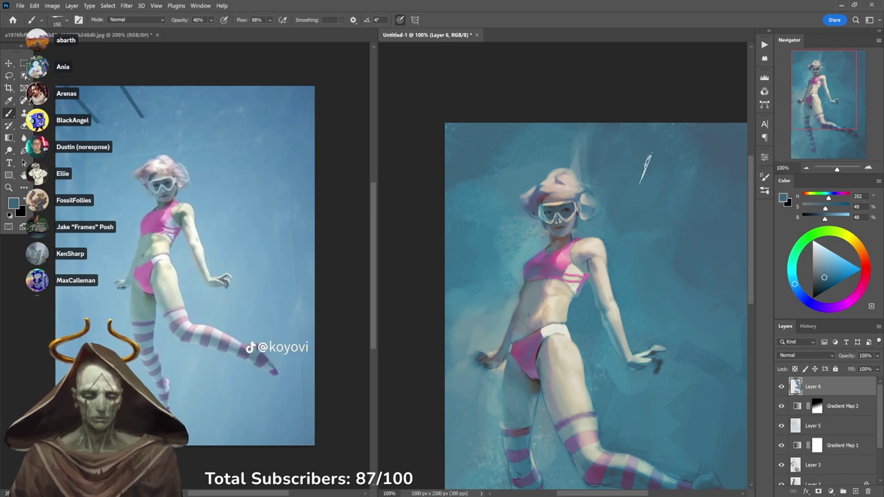
# Paint over the speckled water beside the face and chest with sampled mid and light blues.
pyautogui.keyDown('alt'); pyautogui.click(515, 158); pyautogui.keyUp('alt')
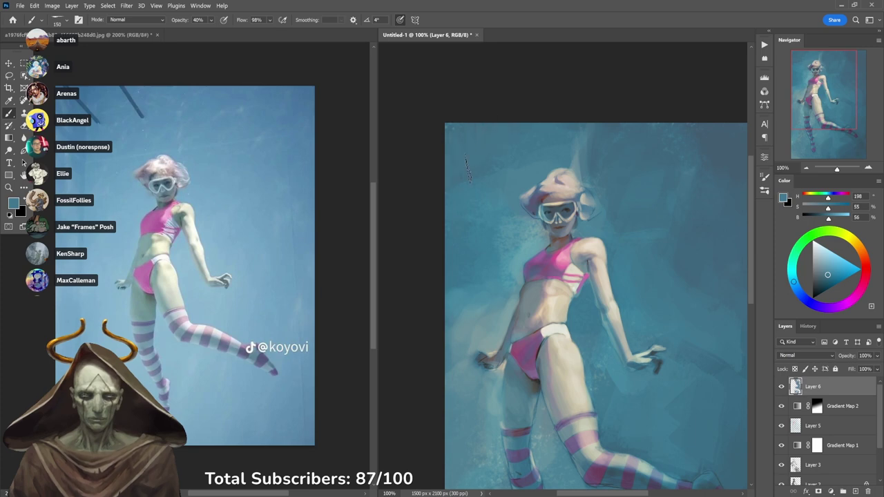
pyautogui.keyDown('alt'); pyautogui.click(477, 222); pyautogui.keyUp('alt')
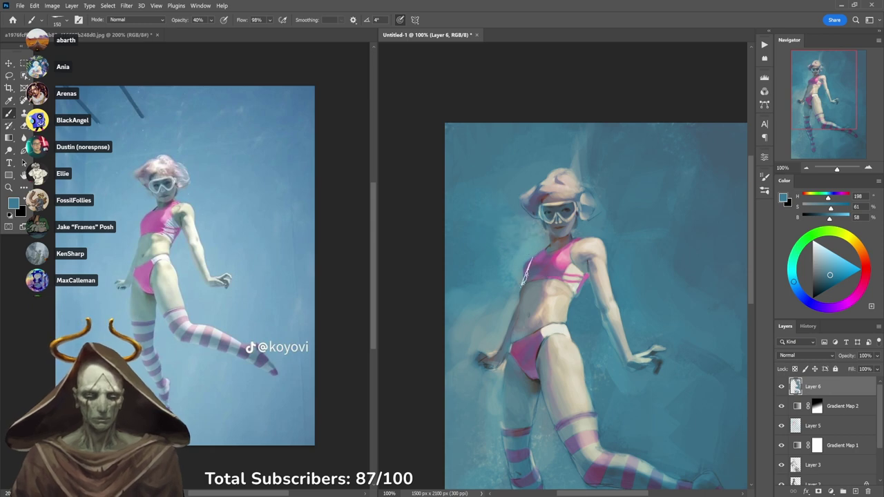
pyautogui.keyDown('alt'); pyautogui.click(496, 263); pyautogui.keyUp('alt')
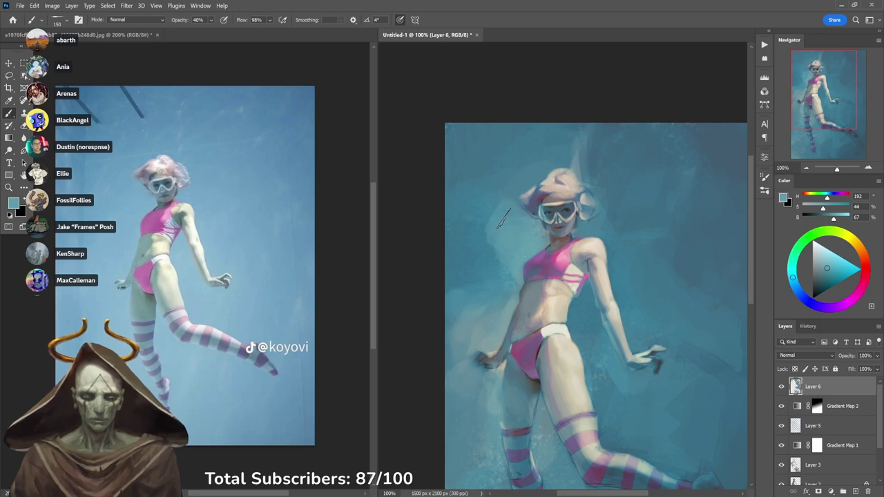
pyautogui.keyDown('alt'); pyautogui.click(477, 201); pyautogui.keyUp('alt')
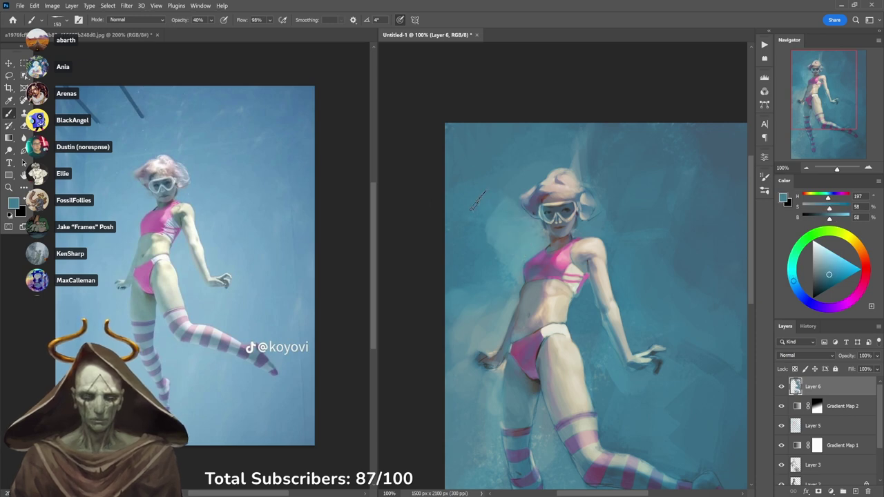
pyautogui.keyDown('alt'); pyautogui.click(518, 216); pyautogui.keyUp('alt')
pyautogui.keyDown('alt'); pyautogui.click(493, 257); pyautogui.keyUp('alt')
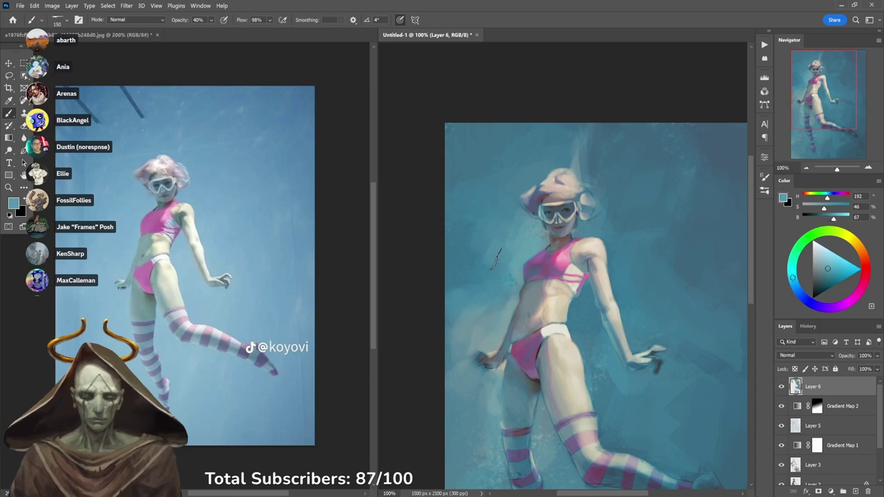
# Blend the water beside the chest and bent arm with sampled mid and light blues.
pyautogui.moveTo(506, 285)
pyautogui.mouseDown()
pyautogui.moveTo(539, 202)
pyautogui.moveTo(529, 186)
pyautogui.moveTo(544, 197)
pyautogui.mouseUp()
pyautogui.keyDown('alt'); pyautogui.click(520, 200); pyautogui.keyUp('alt')
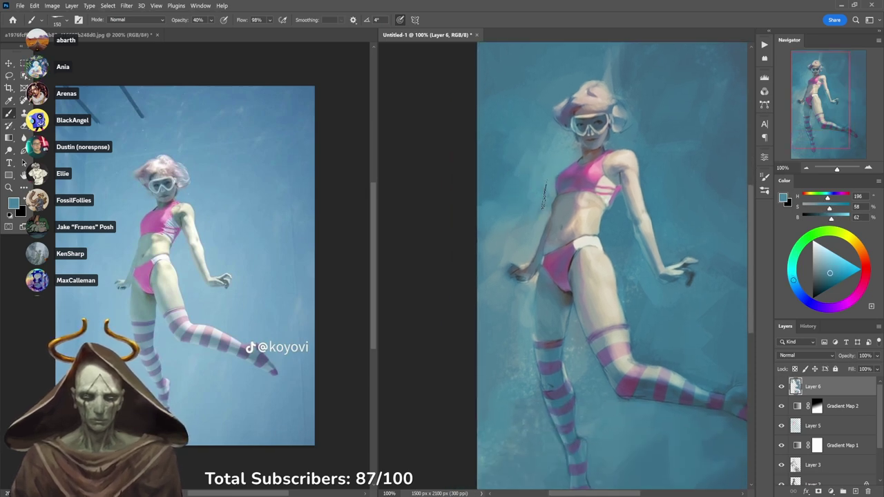
pyautogui.keyDown('alt'); pyautogui.click(538, 215); pyautogui.keyUp('alt')
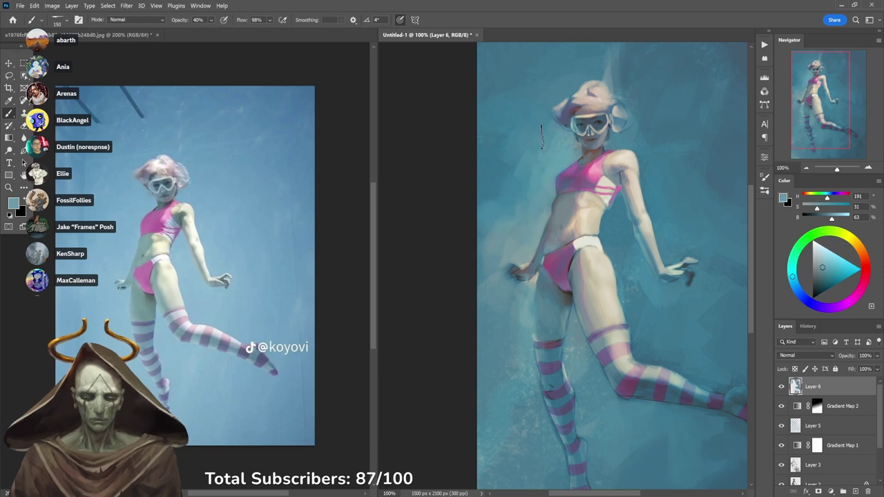
pyautogui.keyDown('alt'); pyautogui.click(532, 207); pyautogui.keyUp('alt')
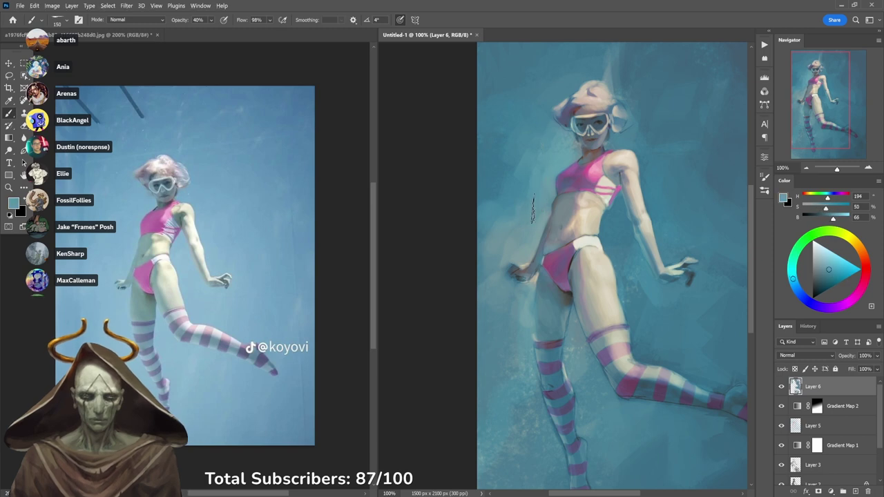
pyautogui.keyDown('alt'); pyautogui.click(528, 175); pyautogui.keyUp('alt')
pyautogui.keyDown('alt'); pyautogui.click(530, 181); pyautogui.keyUp('alt')
pyautogui.moveTo(513, 179); pyautogui.dragTo(536, 167)
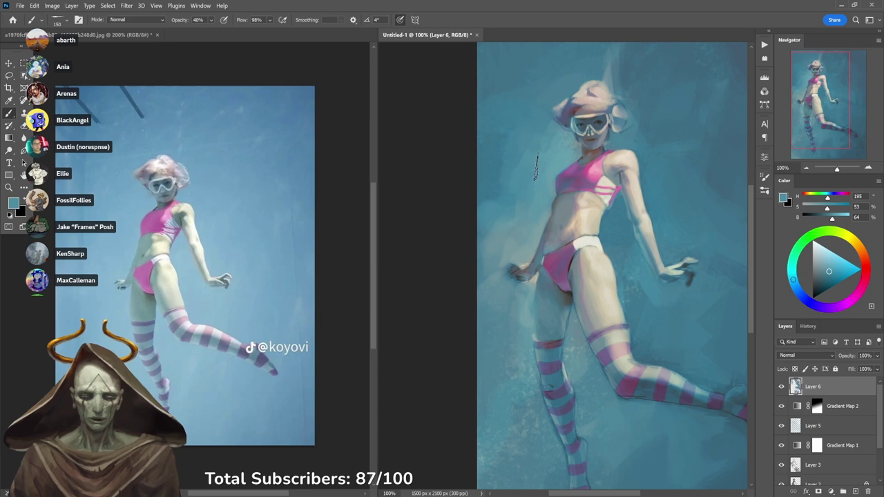
# Smooth the water between the bent arm and the canvas edge, alternating sampled deeper blues and grey-blues.
pyautogui.keyDown('alt'); pyautogui.click(499, 197); pyautogui.keyUp('alt')
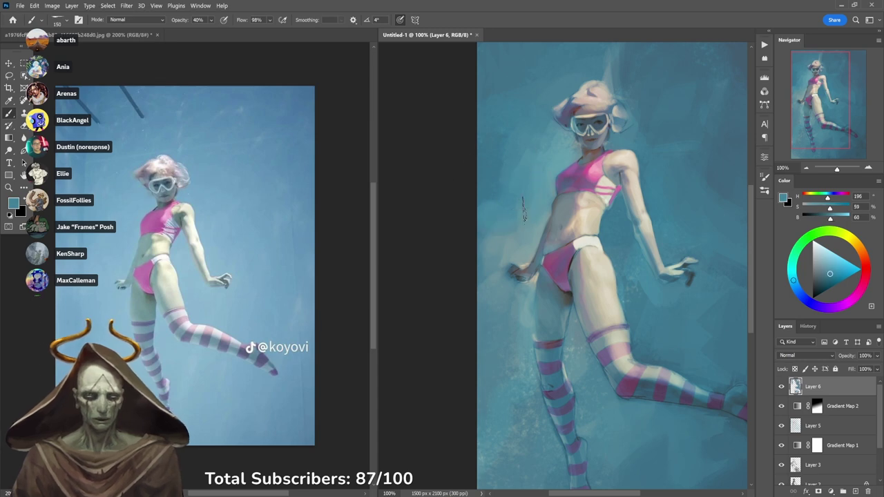
pyautogui.keyDown('alt'); pyautogui.click(482, 186); pyautogui.keyUp('alt')
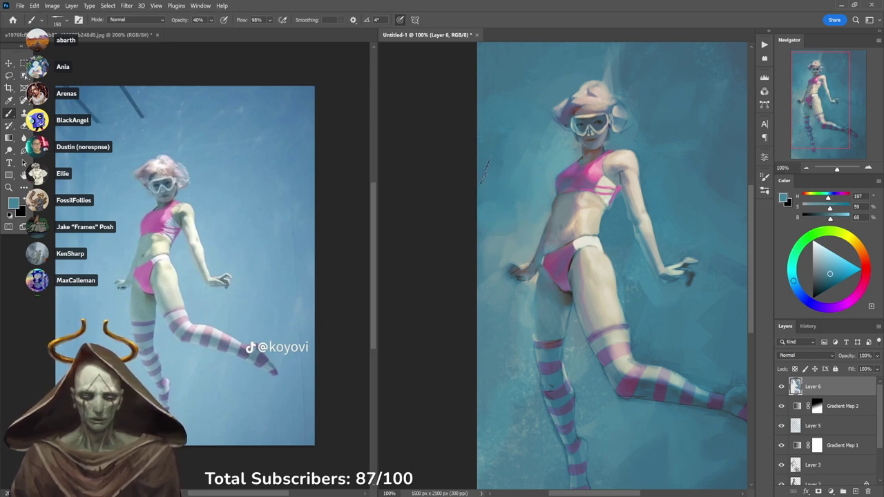
pyautogui.keyDown('alt'); pyautogui.click(508, 222); pyautogui.keyUp('alt')
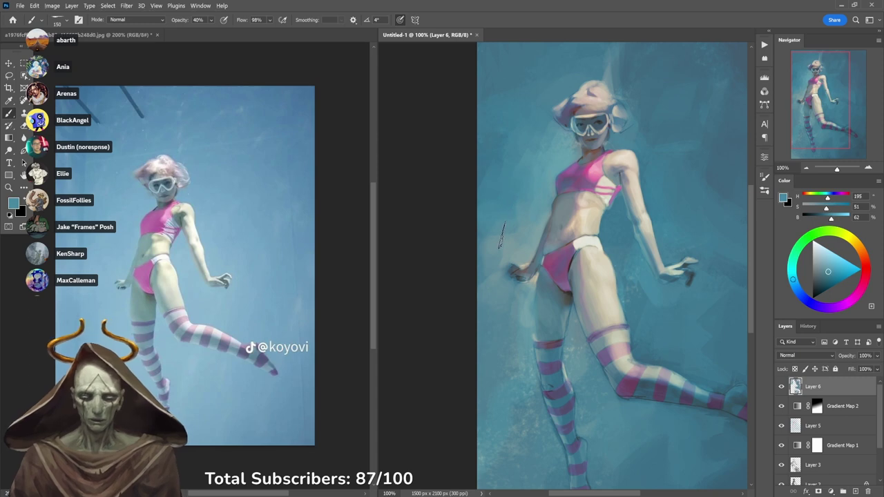
pyautogui.keyDown('alt'); pyautogui.click(513, 250); pyautogui.keyUp('alt')
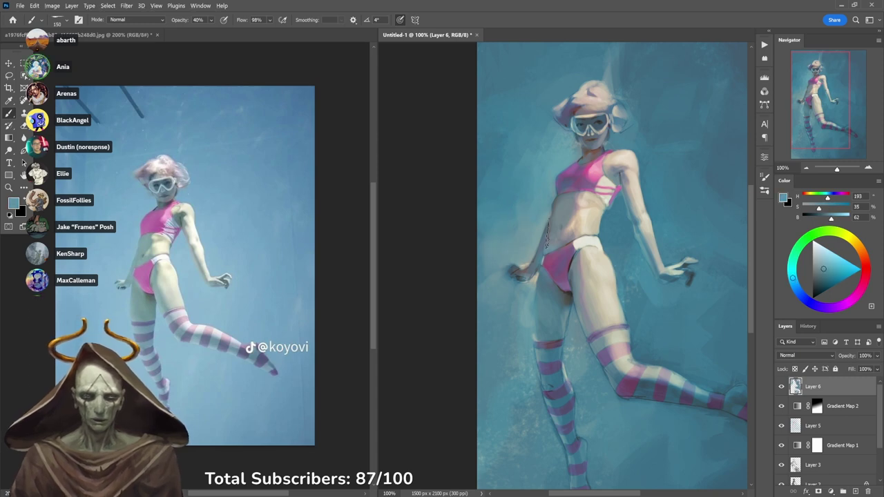
pyautogui.keyDown('alt'); pyautogui.click(474, 257); pyautogui.keyUp('alt')
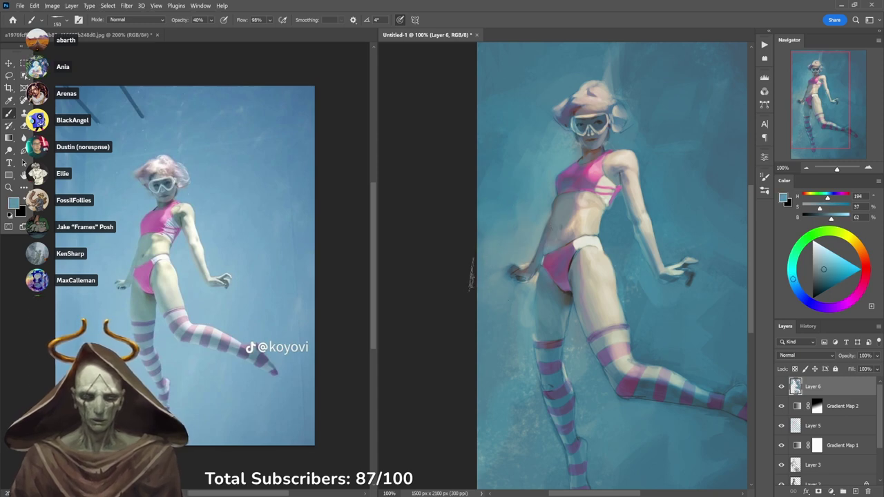
# Paint sampled muted blues over the water below the bent arm's hand and along the outer edge of the straight striped leg.
pyautogui.moveTo(539, 281)
pyautogui.mouseDown()
pyautogui.moveTo(512, 253)
pyautogui.moveTo(505, 261)
pyautogui.mouseUp()
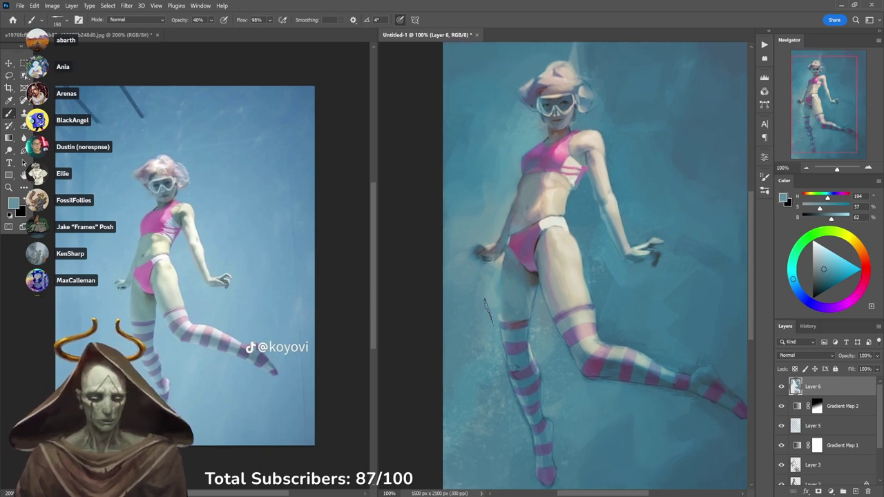
pyautogui.keyDown('alt'); pyautogui.click(483, 282); pyautogui.keyUp('alt')
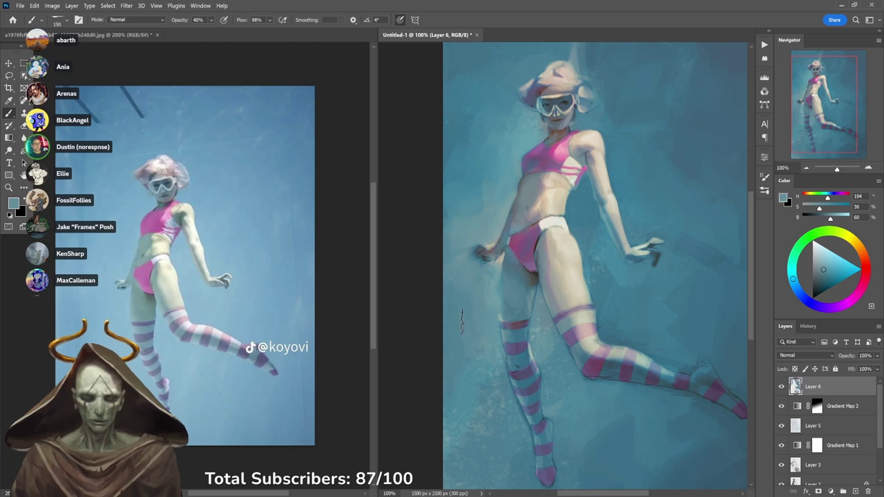
pyautogui.moveTo(504, 387); pyautogui.dragTo(500, 291)
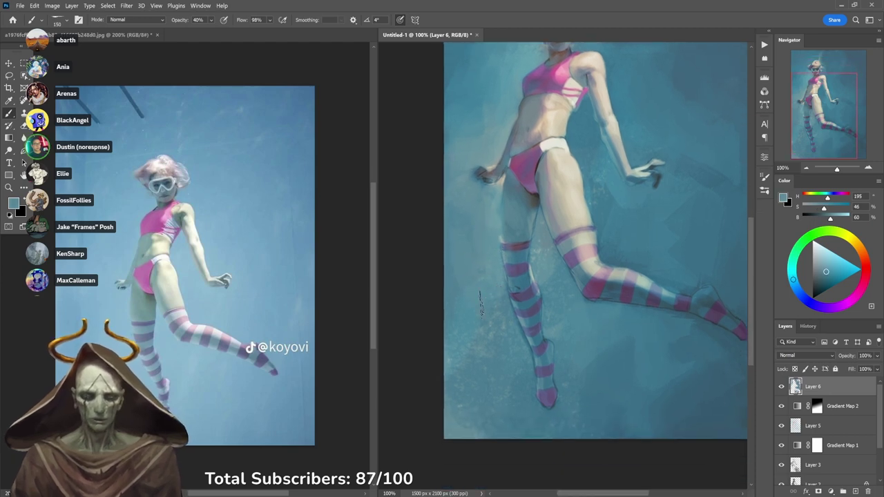
pyautogui.keyDown('alt'); pyautogui.click(482, 300); pyautogui.keyUp('alt')
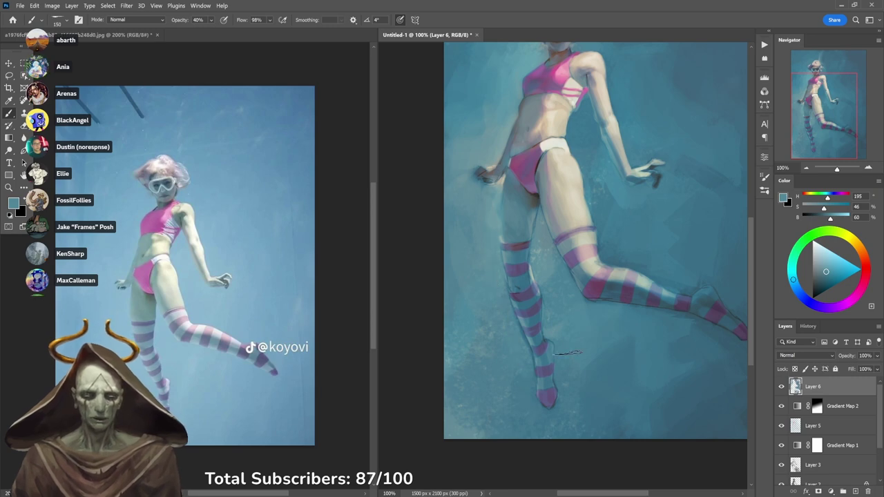
pyautogui.keyDown('alt'); pyautogui.click(518, 342); pyautogui.keyUp('alt')
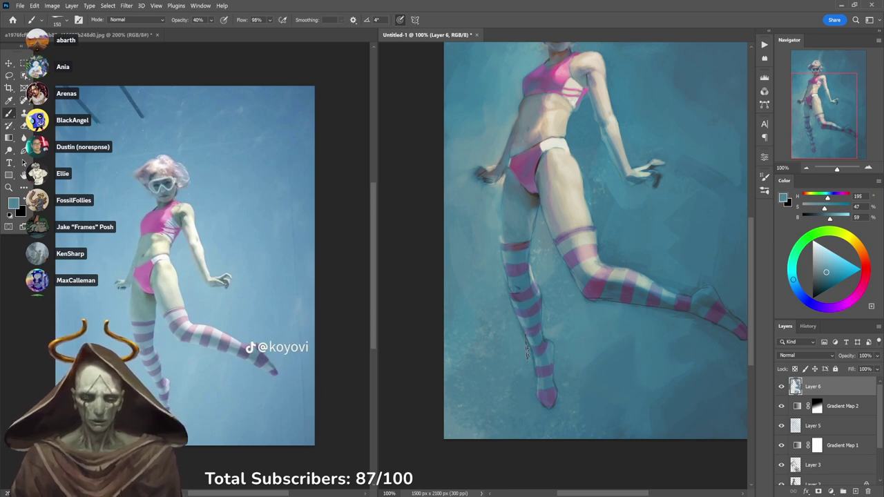
pyautogui.moveTo(527, 344); pyautogui.dragTo(531, 373)
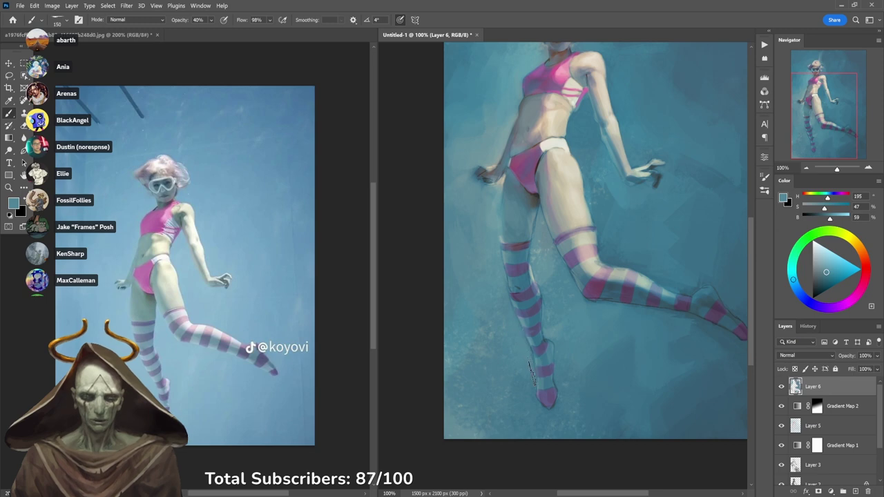
# Cover the speckled water outside the straight leg with sampled slightly darker and greyer blues.
pyautogui.keyDown('alt'); pyautogui.click(504, 328); pyautogui.keyUp('alt')
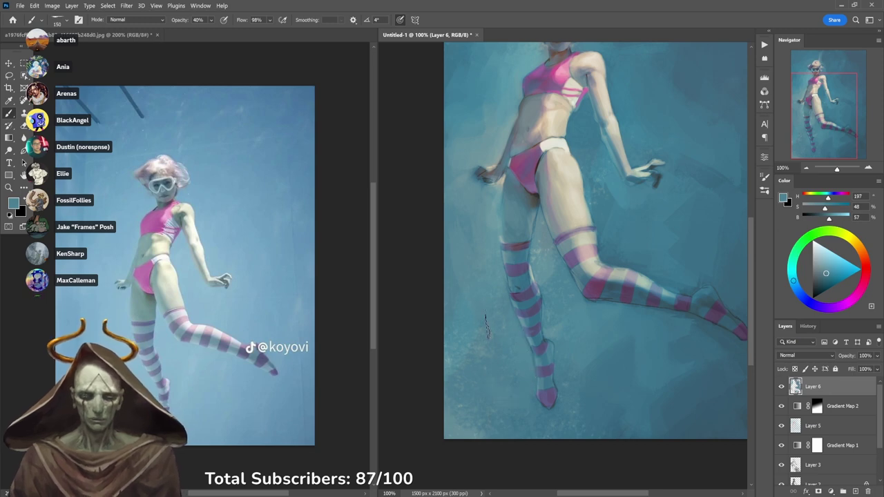
pyautogui.keyDown('alt'); pyautogui.click(473, 281); pyautogui.keyUp('alt')
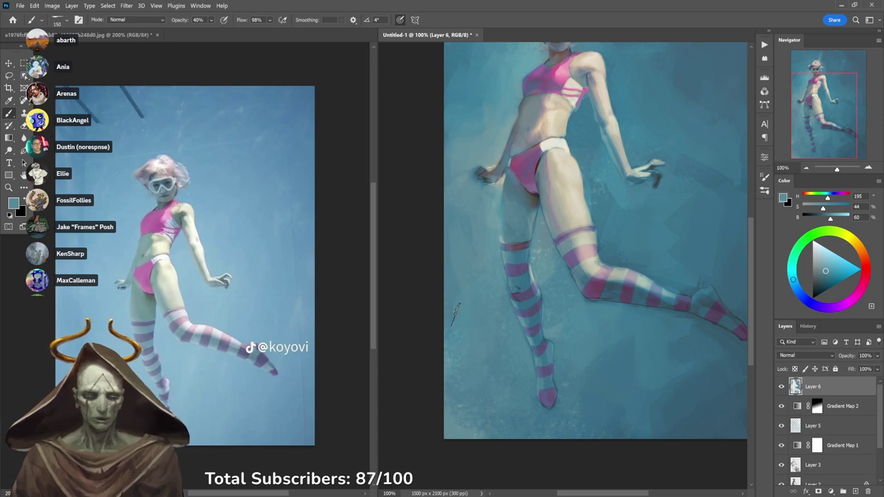
pyautogui.keyDown('alt'); pyautogui.click(480, 359); pyautogui.keyUp('alt')
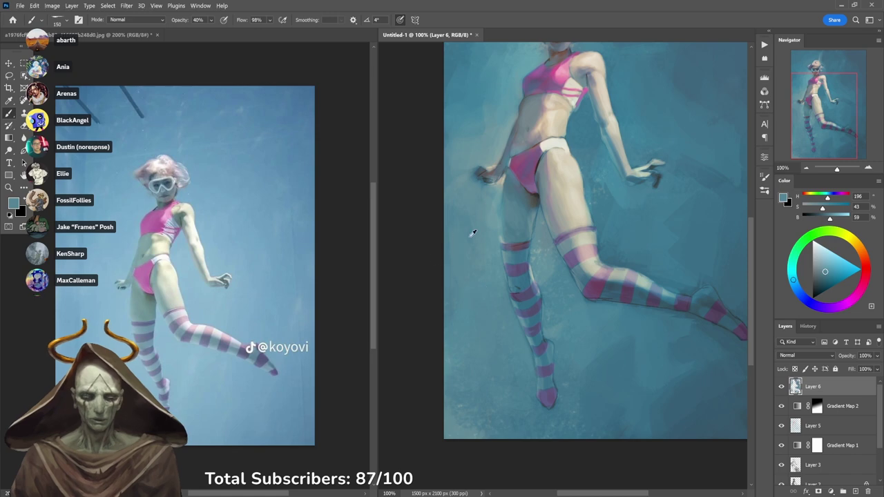
pyautogui.keyDown('alt'); pyautogui.click(483, 326); pyautogui.keyUp('alt')
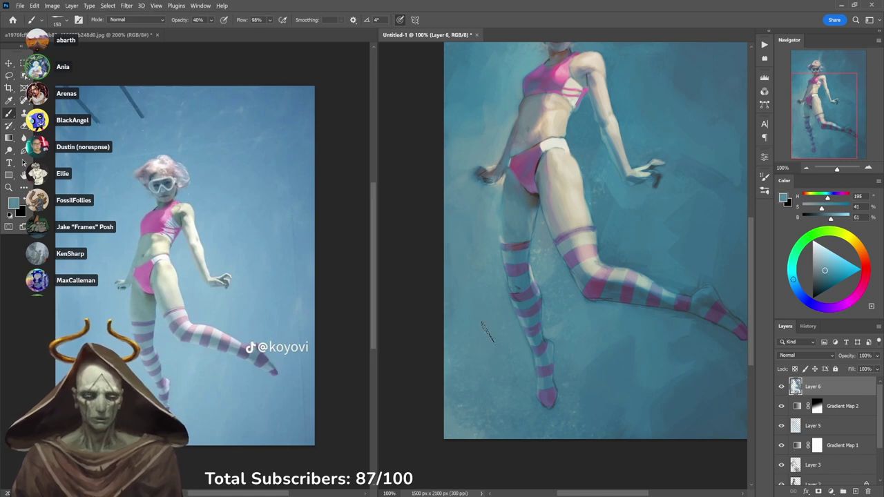
# Paint over the speckled water between the two legs with sampled grey-blues.
pyautogui.keyDown('alt'); pyautogui.click(488, 422); pyautogui.keyUp('alt')
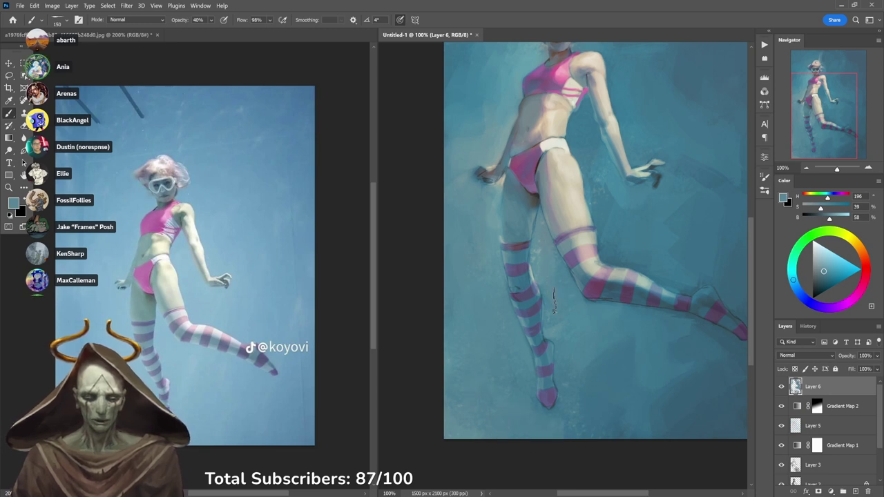
pyautogui.keyDown('alt'); pyautogui.click(543, 254); pyautogui.keyUp('alt')
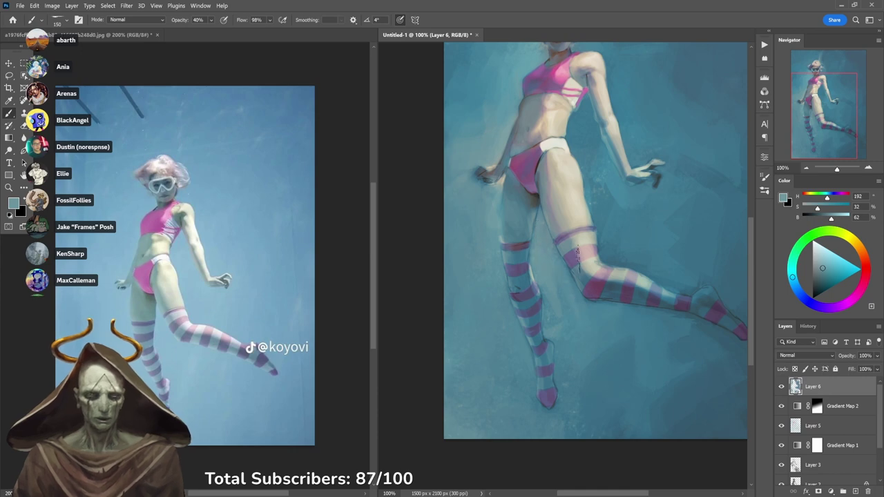
pyautogui.keyDown('alt'); pyautogui.click(557, 280); pyautogui.keyUp('alt')
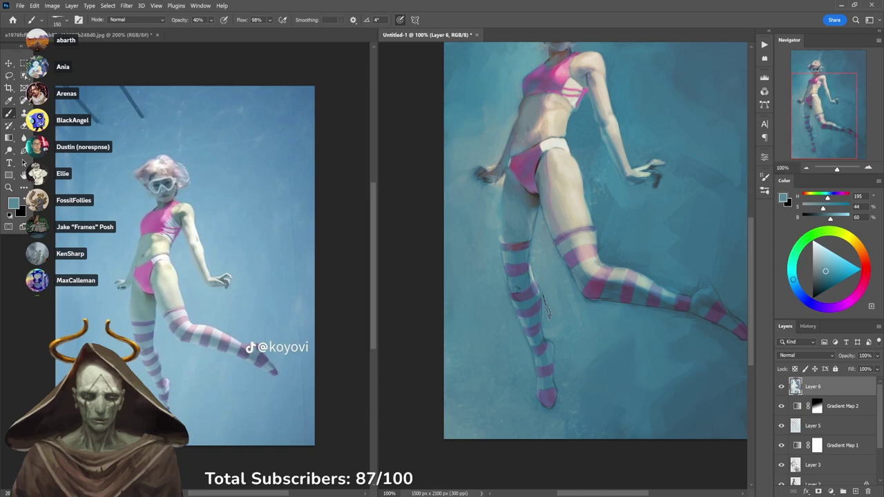
# Blend the water around the straight arm's hand and above the bent leg with sampled blues, then sample the lighter blue beside the torso.
pyautogui.moveTo(655, 201); pyautogui.dragTo(602, 292)
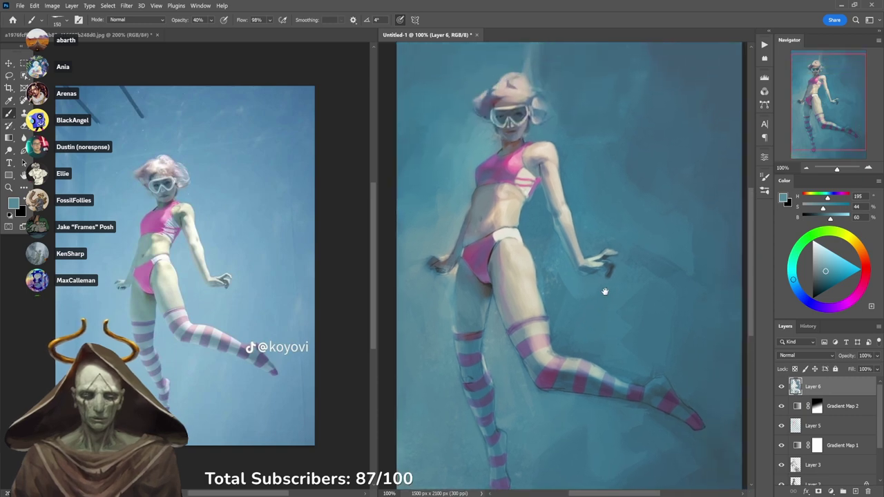
pyautogui.keyDown('alt'); pyautogui.click(558, 269); pyautogui.keyUp('alt')
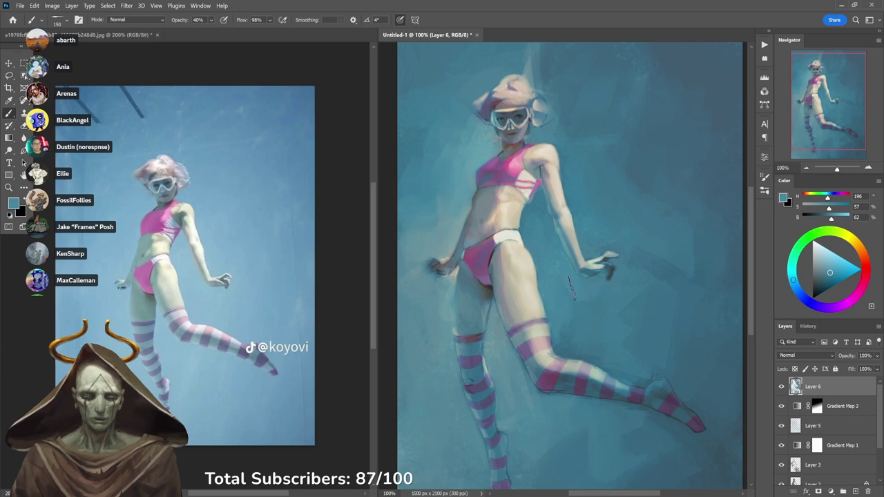
pyautogui.keyDown('alt'); pyautogui.click(573, 305); pyautogui.keyUp('alt')
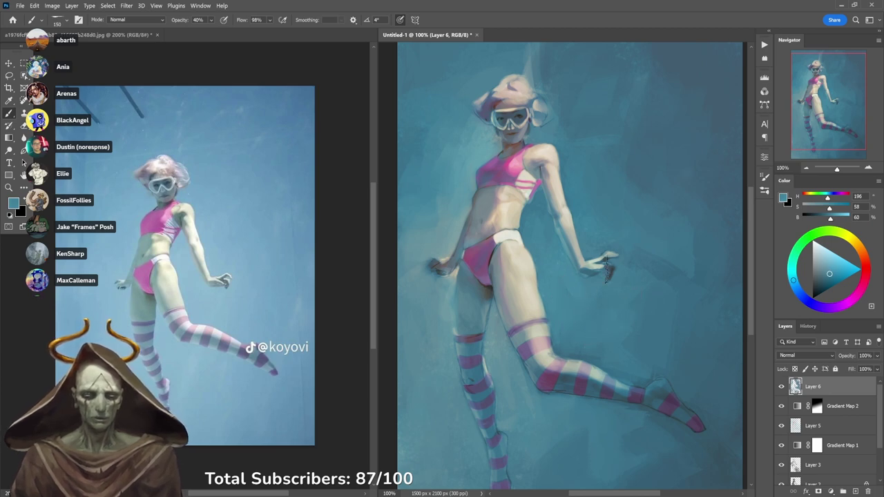
pyautogui.keyDown('alt'); pyautogui.click(462, 201); pyautogui.keyUp('alt')
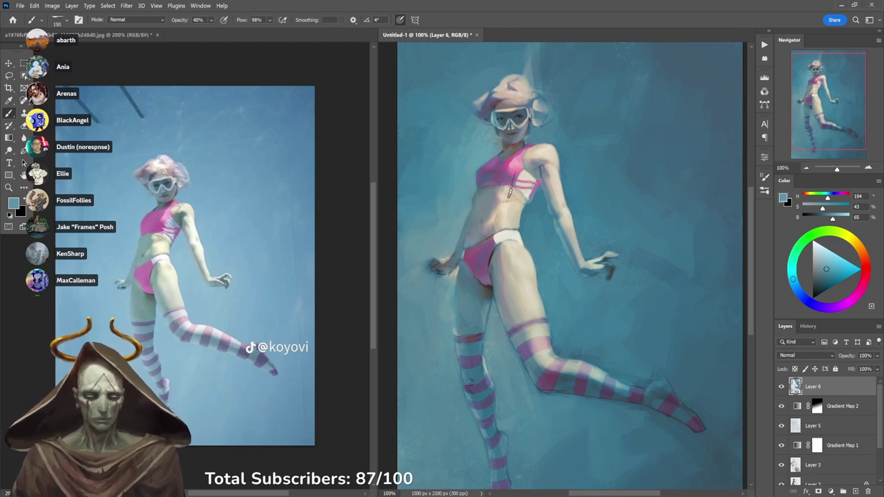
# Extend the top's purple into the far shoulder with the brush at 45 px and soften its edge with sampled water blues.
pyautogui.keyDown('ctrl'); pyautogui.click(512, 147); pyautogui.keyUp('ctrl')
pyautogui.keyDown('ctrl'); pyautogui.click(513, 147); pyautogui.keyUp('ctrl')
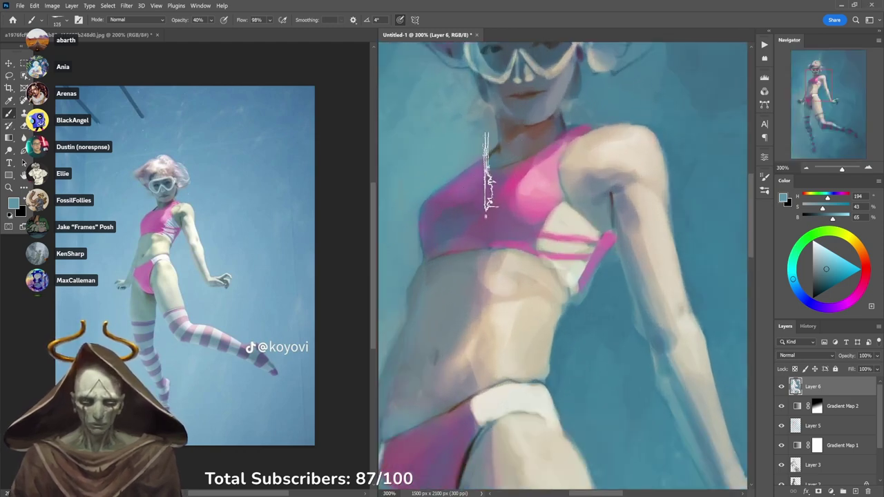
pyautogui.keyDown('alt'); pyautogui.click(461, 172); pyautogui.keyUp('alt')
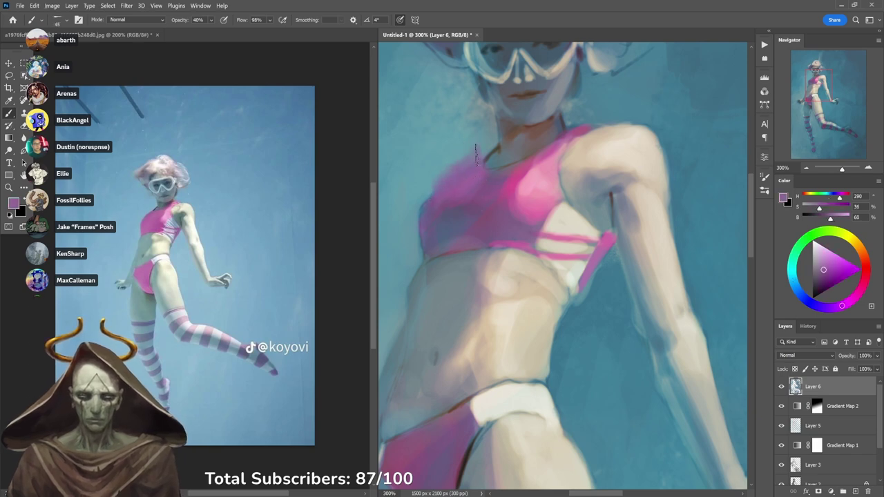
pyautogui.keyDown('alt'); pyautogui.click(448, 169); pyautogui.keyUp('alt')
pyautogui.moveTo(461, 160); pyautogui.dragTo(477, 137)
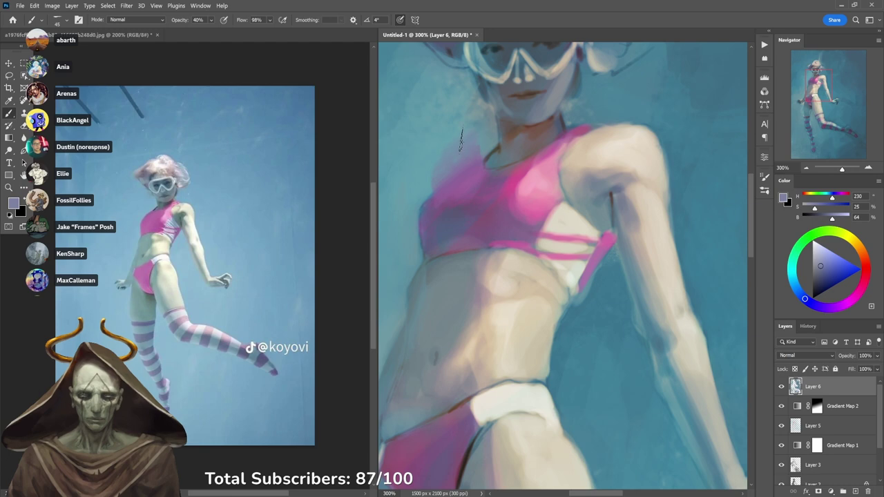
pyautogui.keyDown('alt'); pyautogui.click(427, 166); pyautogui.keyUp('alt')
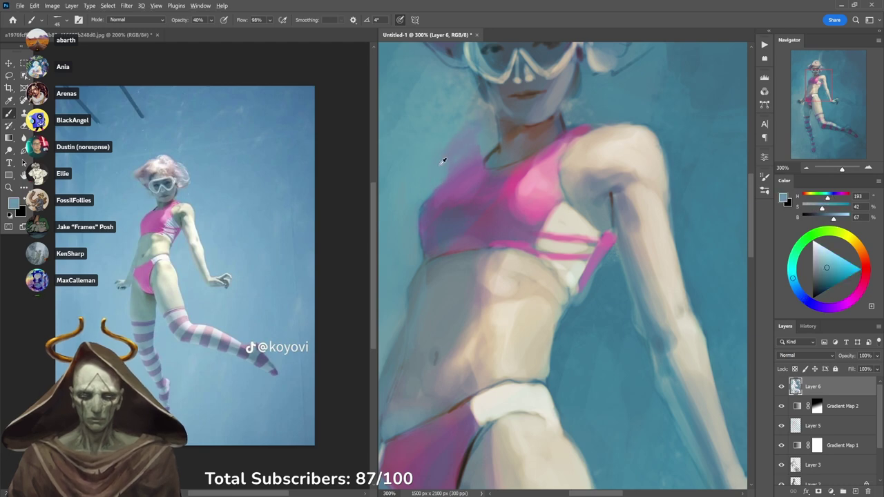
pyautogui.keyDown('alt'); pyautogui.click(454, 143); pyautogui.keyUp('alt')
# Refine the shadowed waist and far arm edges with the brush at 25 px, using sampled water blues and grey skin tones.
pyautogui.keyDown('alt'); pyautogui.click(420, 279); pyautogui.keyUp('alt')
pyautogui.moveTo(419, 279); pyautogui.dragTo(527, 122)
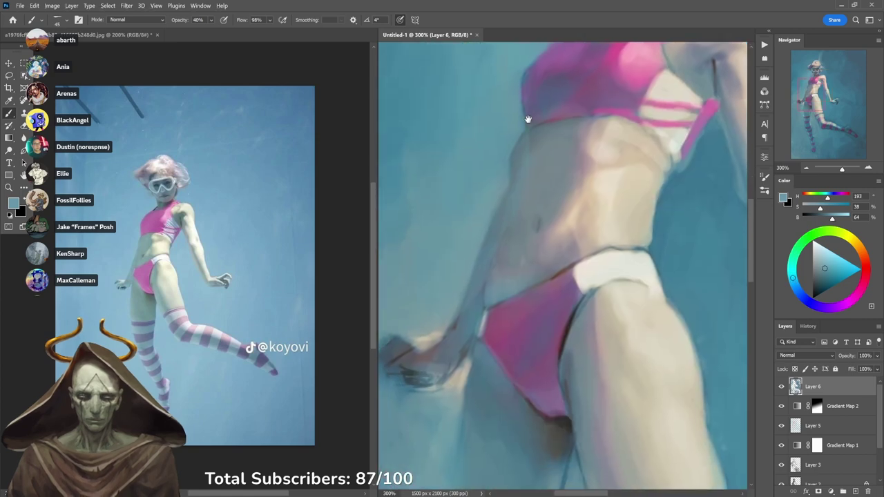
pyautogui.keyDown('alt'); pyautogui.click(492, 207); pyautogui.keyUp('alt')
pyautogui.keyDown('alt'); pyautogui.click(561, 185); pyautogui.keyUp('alt')
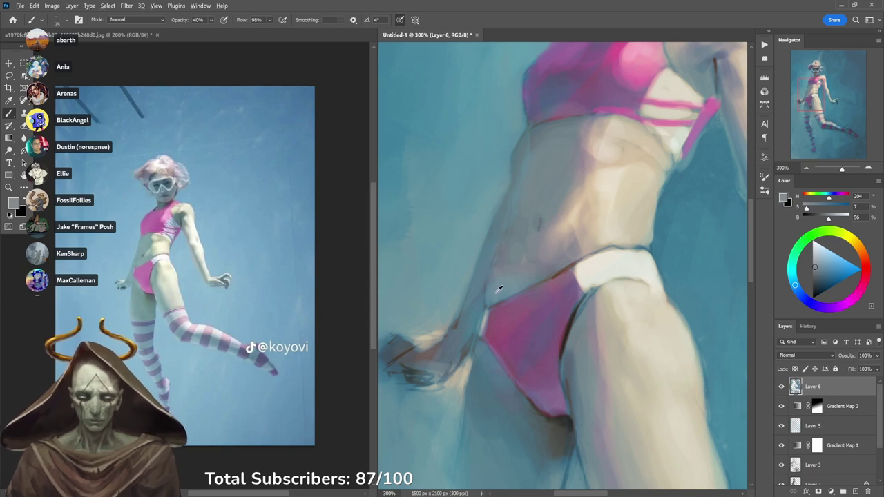
pyautogui.keyDown('alt'); pyautogui.click(497, 252); pyautogui.keyUp('alt')
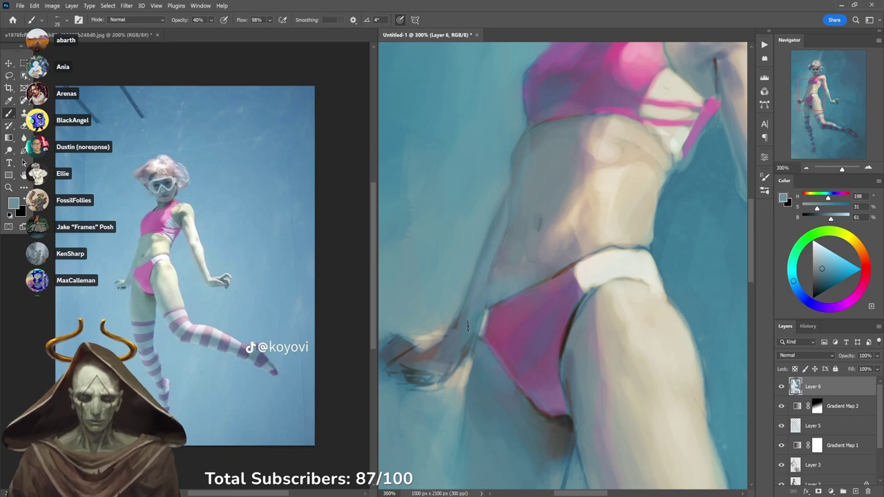
pyautogui.keyDown('alt'); pyautogui.click(527, 160); pyautogui.keyUp('alt')
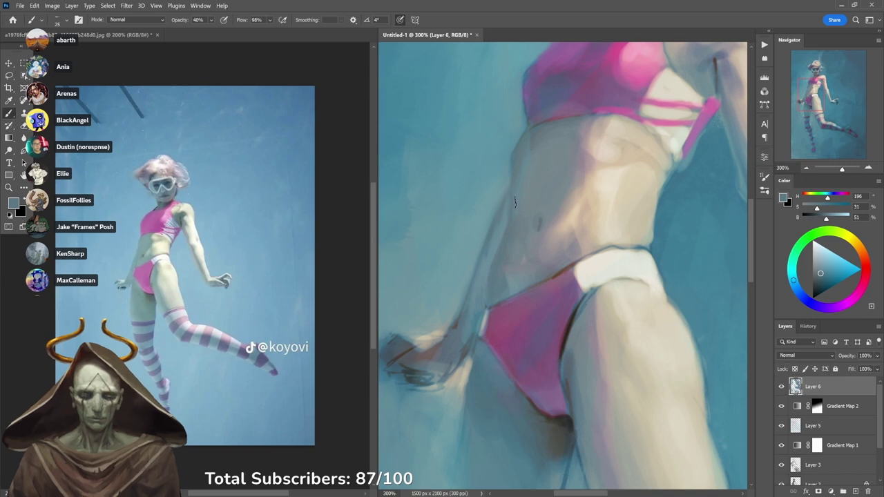
pyautogui.moveTo(580, 133); pyautogui.dragTo(507, 350)
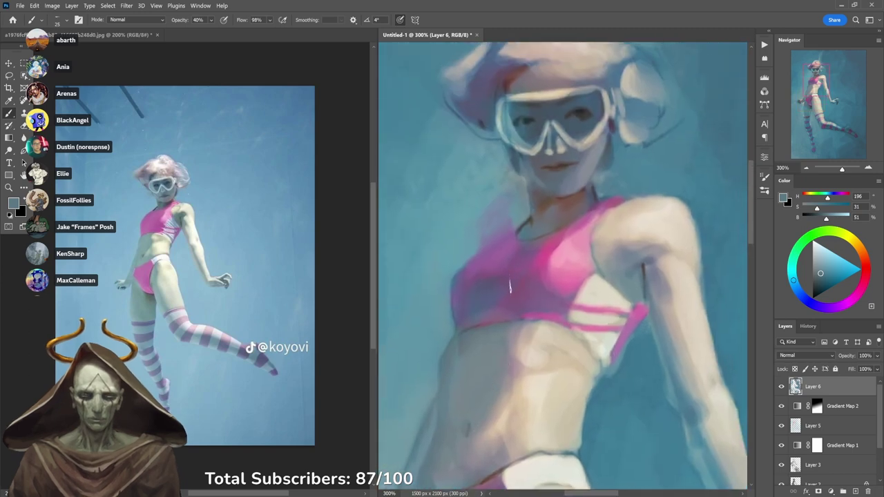
# Blend the shadowed chest area of the pink top with sampled purples at 40% opacity.
pyautogui.keyDown('alt'); pyautogui.click(481, 262); pyautogui.keyUp('alt')
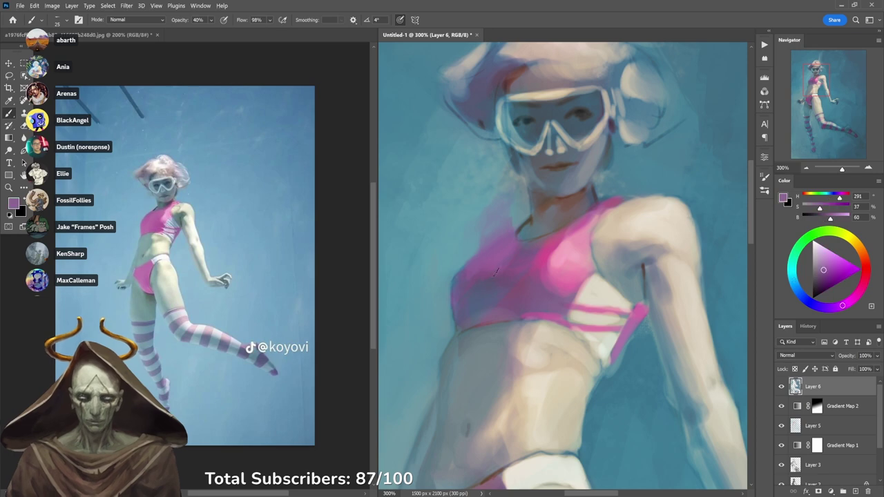
pyautogui.moveTo(494, 280); pyautogui.dragTo(503, 264)
pyautogui.keyDown('alt'); pyautogui.click(487, 258); pyautogui.keyUp('alt')
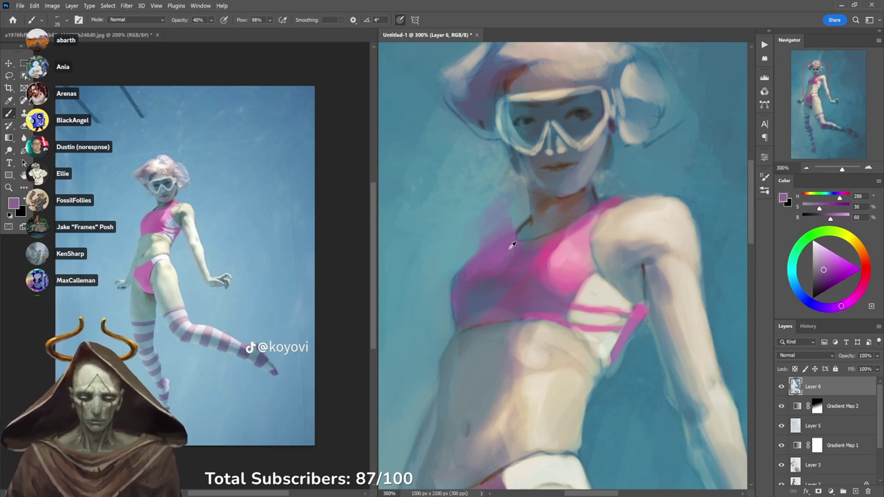
pyautogui.keyDown('alt'); pyautogui.click(497, 250); pyautogui.keyUp('alt')
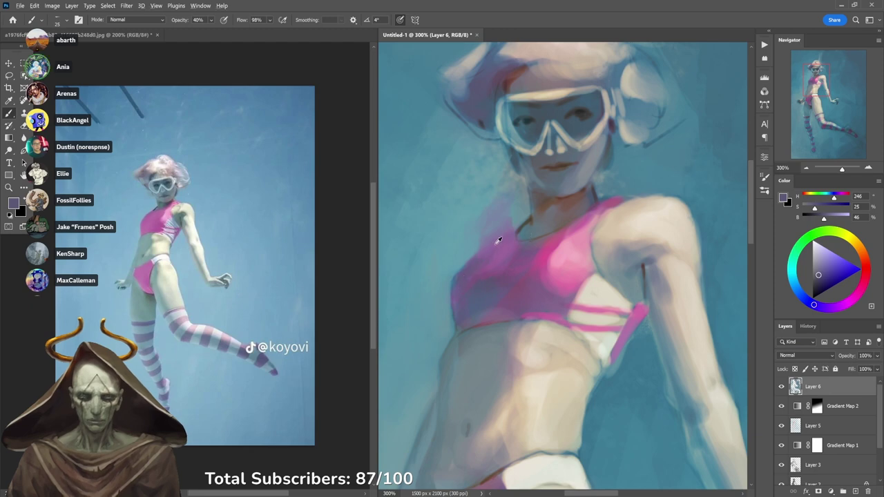
pyautogui.keyDown('alt'); pyautogui.click(478, 291); pyautogui.keyUp('alt')
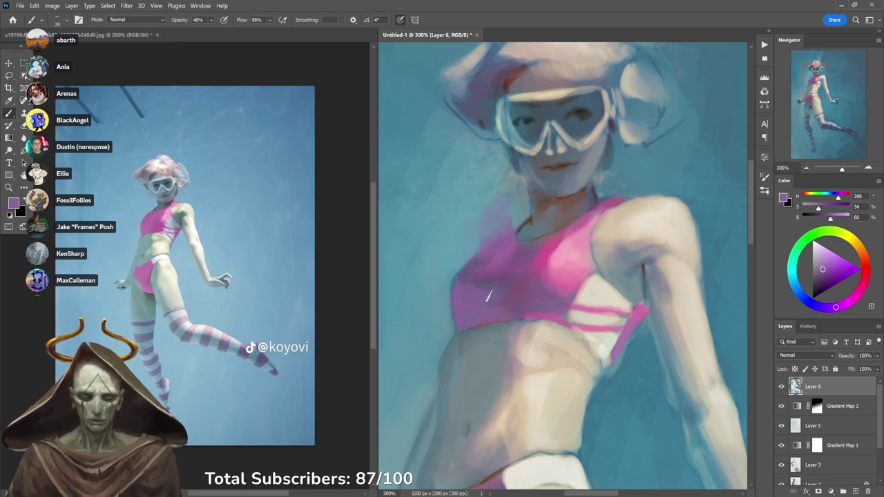
pyautogui.keyDown('alt'); pyautogui.click(525, 279); pyautogui.keyUp('alt')
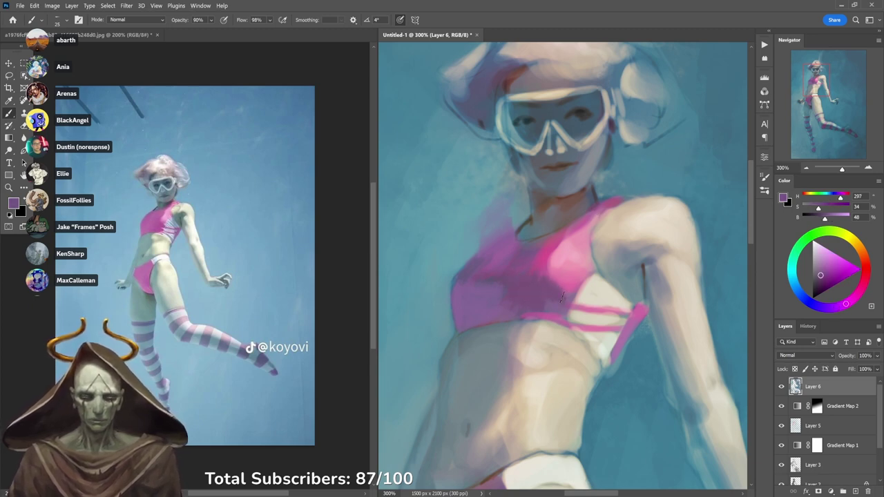
# Refine the transition between the top's bright pink highlight and purple shadow with sampled pinks and purples at 70% opacity.
pyautogui.press('7')
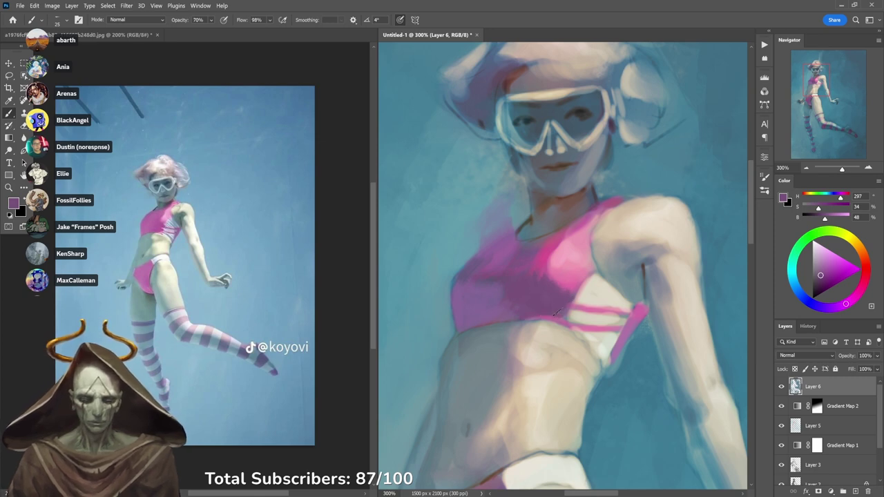
pyautogui.keyDown('alt'); pyautogui.click(555, 265); pyautogui.keyUp('alt')
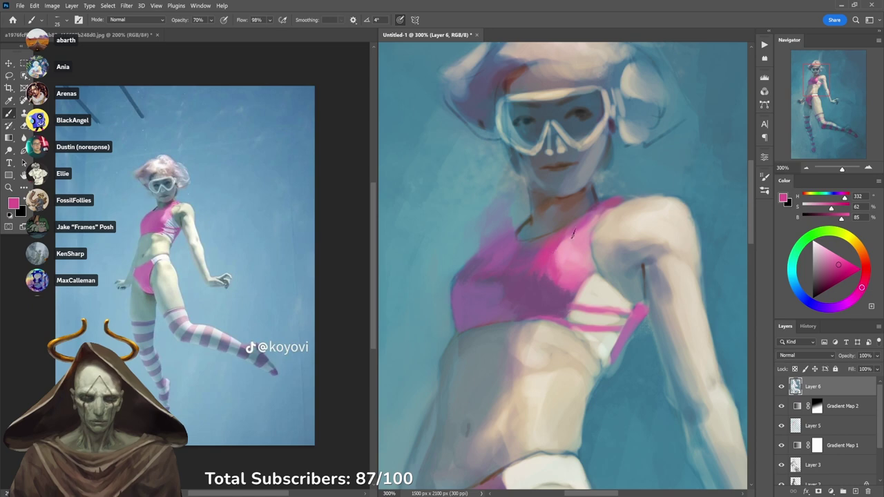
pyautogui.keyDown('alt'); pyautogui.click(554, 262); pyautogui.keyUp('alt')
pyautogui.keyDown('alt'); pyautogui.click(555, 260); pyautogui.keyUp('alt')
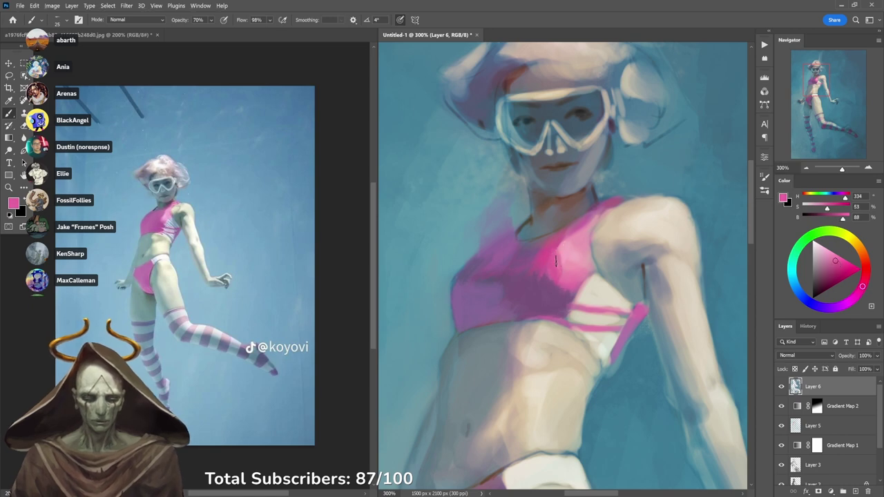
pyautogui.keyDown('alt'); pyautogui.click(553, 260); pyautogui.keyUp('alt')
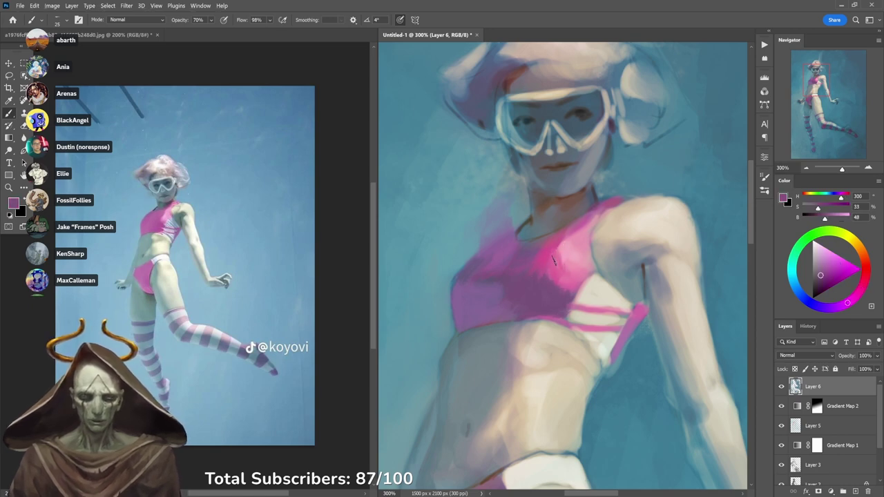
pyautogui.keyDown('alt'); pyautogui.click(545, 273); pyautogui.keyUp('alt')
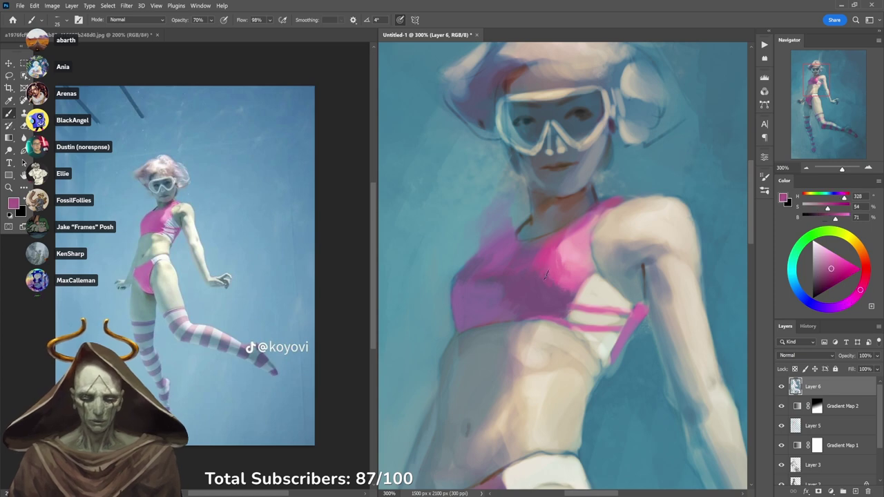
pyautogui.keyDown('alt'); pyautogui.click(544, 279); pyautogui.keyUp('alt')
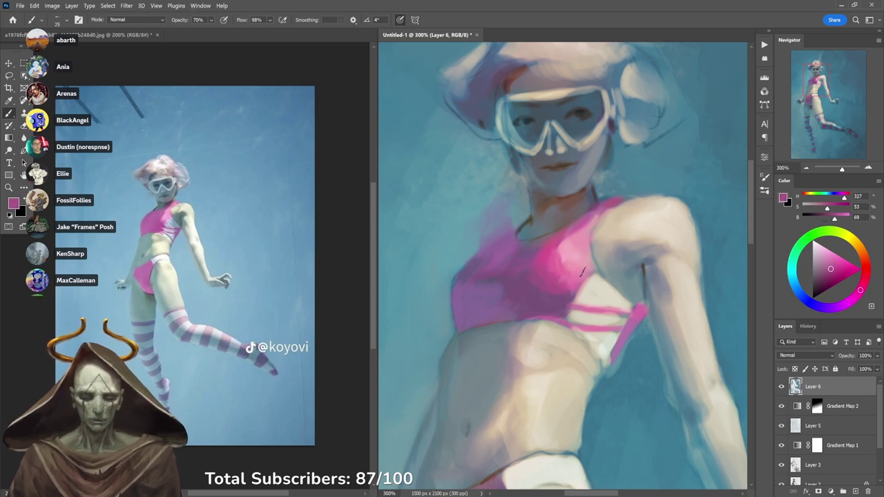
pyautogui.keyDown('alt'); pyautogui.click(528, 271); pyautogui.keyUp('alt')
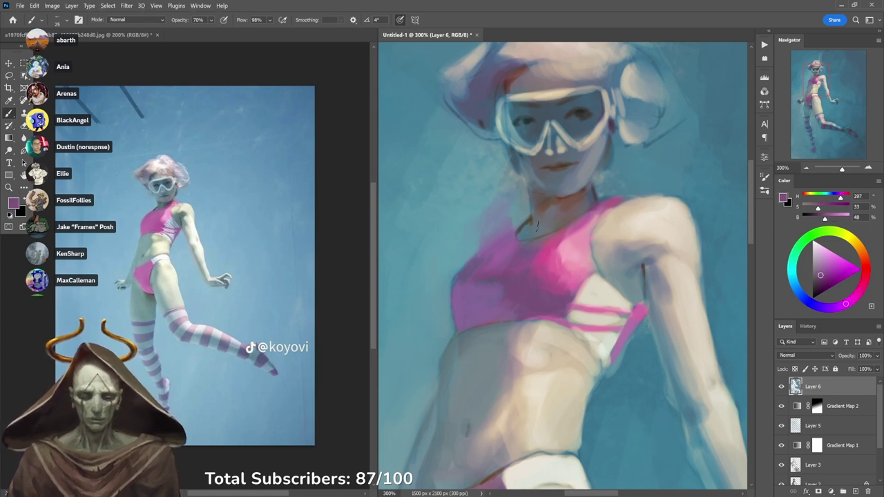
pyautogui.keyDown('alt'); pyautogui.click(529, 254); pyautogui.keyUp('alt')
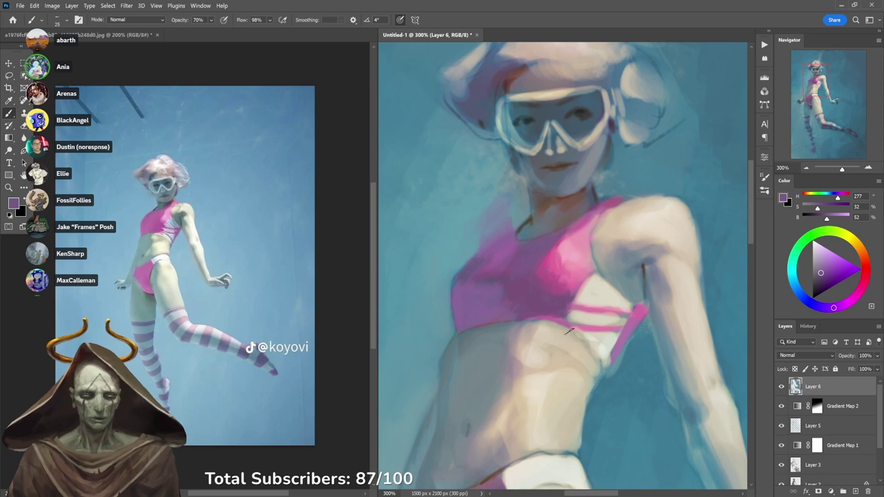
# Clean up the near shoulder's inner and upper edges with a sampled skin tone and water blue.
pyautogui.keyDown('alt'); pyautogui.click(618, 219); pyautogui.keyUp('alt')
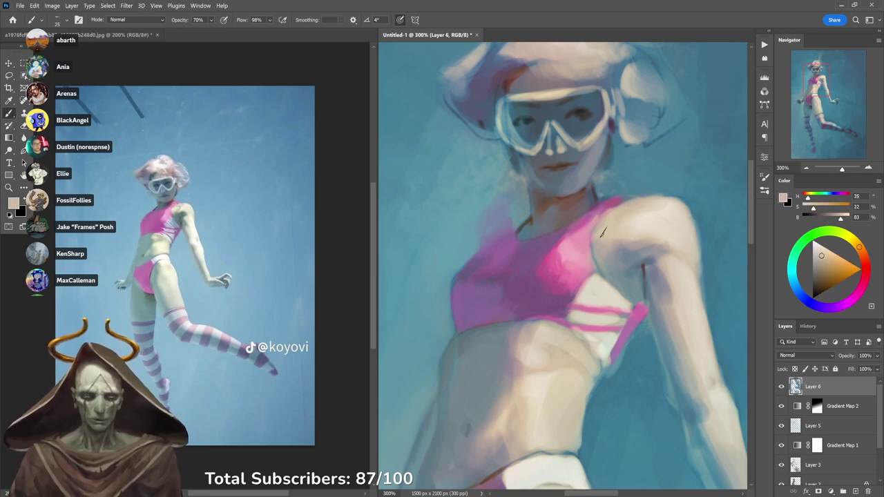
pyautogui.keyDown('alt'); pyautogui.click(642, 183); pyautogui.keyUp('alt')
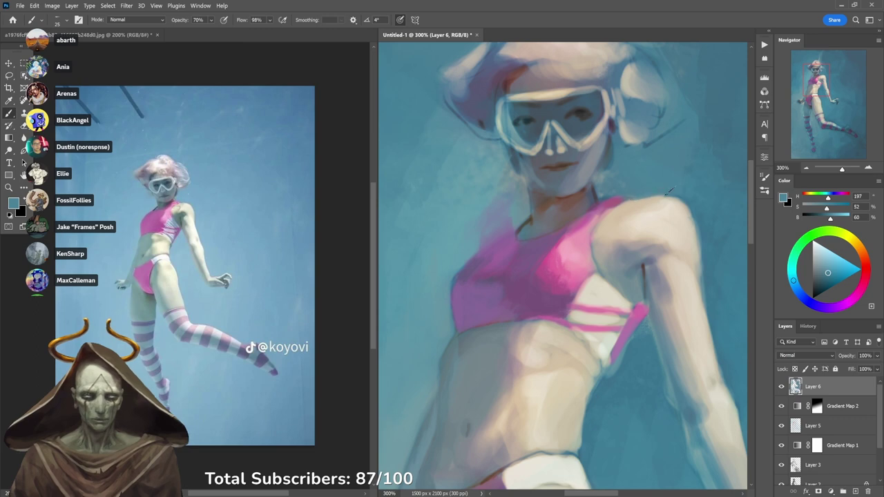
pyautogui.moveTo(633, 201); pyautogui.dragTo(656, 196)
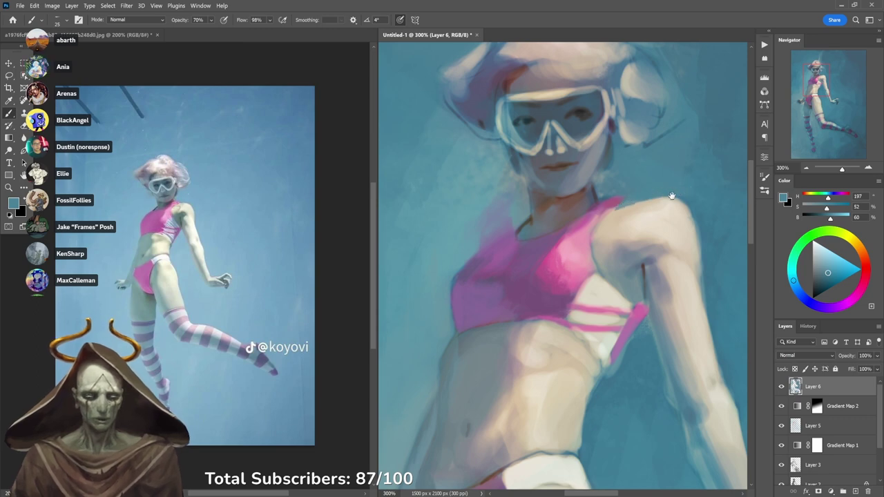
# Switch to the Ole' Huckleberry brush at 40 px and blend the shadowed waist edge with sampled grey-blue at 50% opacity.
pyautogui.moveTo(669, 197); pyautogui.dragTo(617, 212)
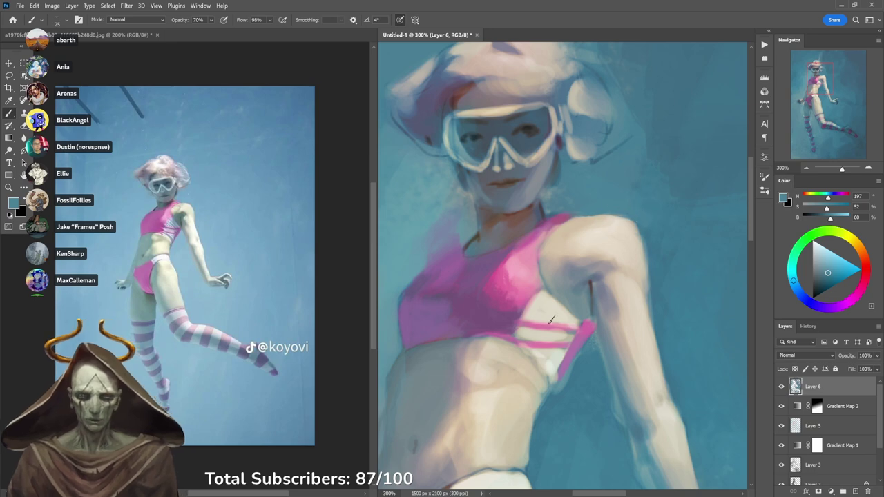
pyautogui.rightClick(548, 293)
pyautogui.click(579, 294)
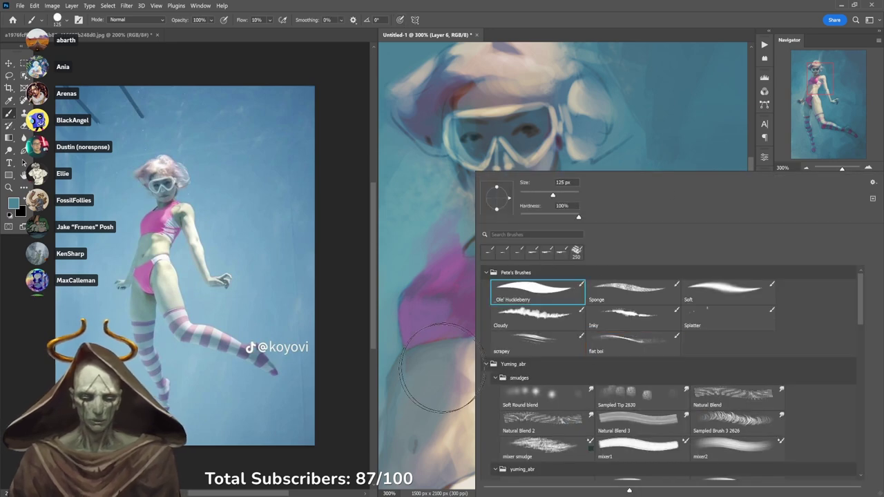
pyautogui.click(446, 368)
pyautogui.moveTo(504, 382)
pyautogui.mouseDown()
pyautogui.moveTo(592, 280)
pyautogui.moveTo(621, 262)
pyautogui.mouseUp()
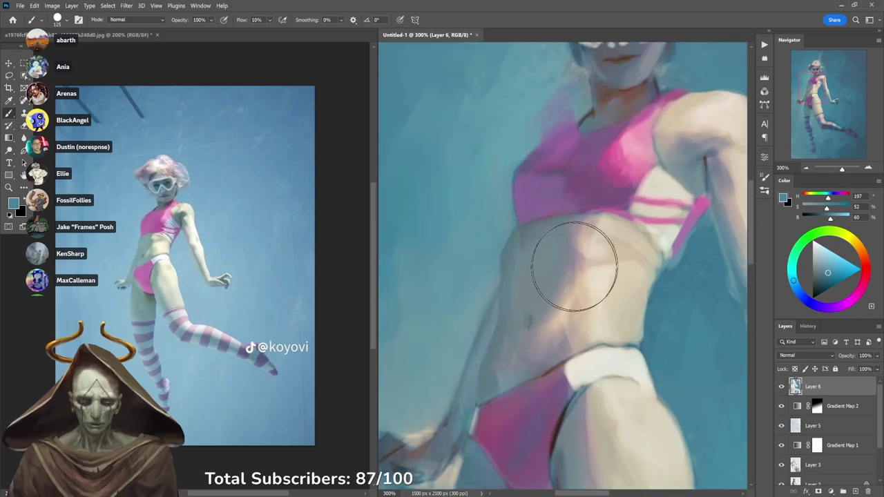
pyautogui.press('[')
pyautogui.press('[')
pyautogui.press('[')
pyautogui.press('[')
pyautogui.press('[')
pyautogui.press('[')
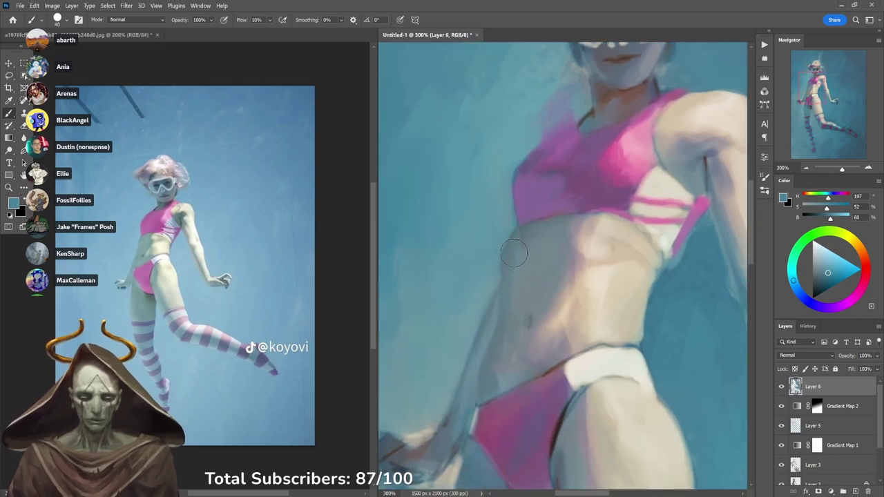
pyautogui.keyDown('alt'); pyautogui.click(513, 253); pyautogui.keyUp('alt')
pyautogui.press('5')
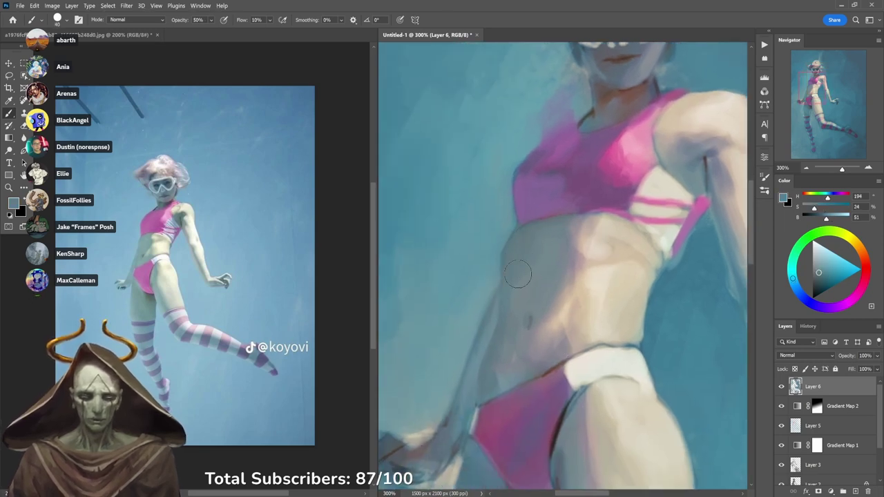
# Soften both sides of the neck and the water above the shoulders with sampled grey-blues and muted purples.
pyautogui.moveTo(575, 257); pyautogui.dragTo(527, 350)
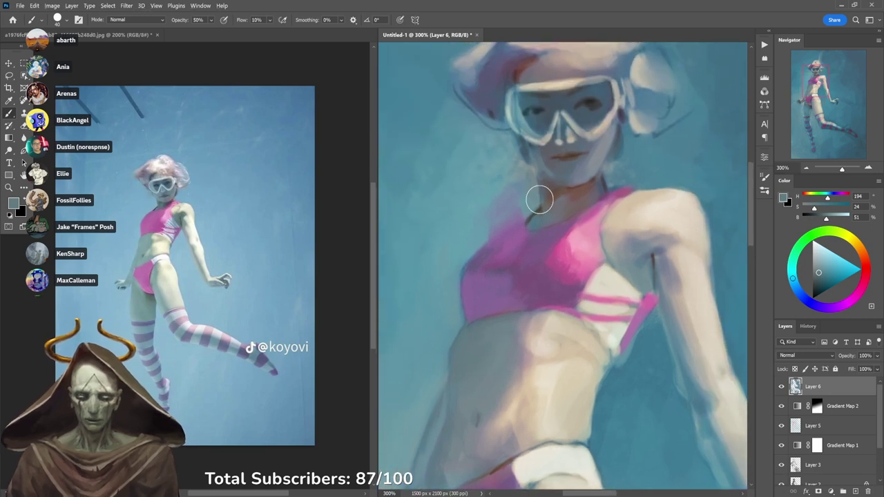
pyautogui.keyDown('alt'); pyautogui.click(540, 188); pyautogui.keyUp('alt')
pyautogui.keyDown('alt'); pyautogui.click(527, 193); pyautogui.keyUp('alt')
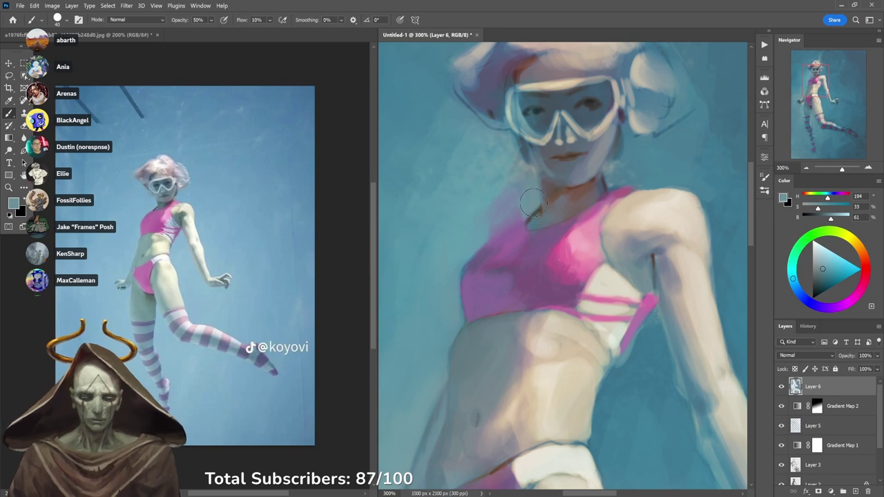
pyautogui.keyDown('alt'); pyautogui.click(606, 191); pyautogui.keyUp('alt')
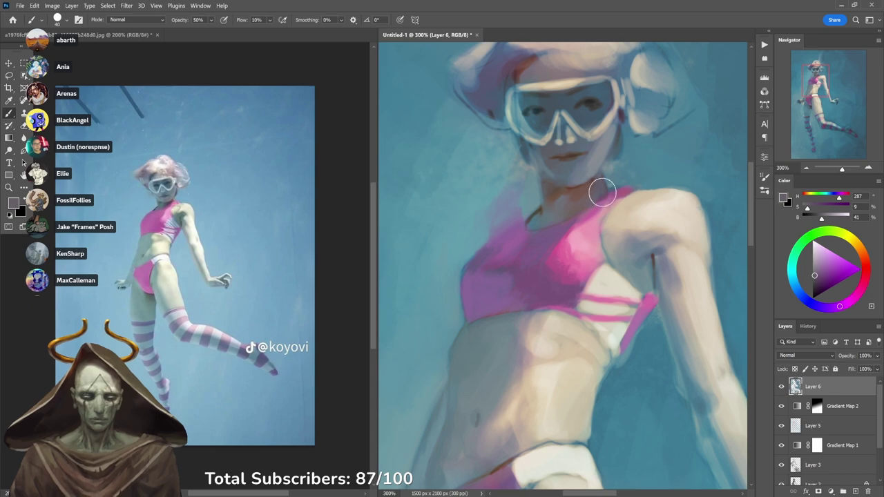
pyautogui.keyDown('alt'); pyautogui.click(608, 171); pyautogui.keyUp('alt')
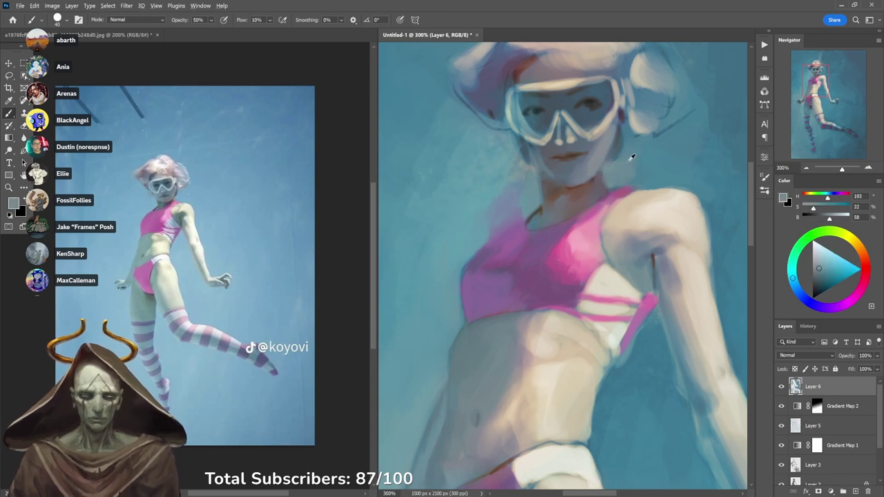
pyautogui.keyDown('alt'); pyautogui.click(631, 158); pyautogui.keyUp('alt')
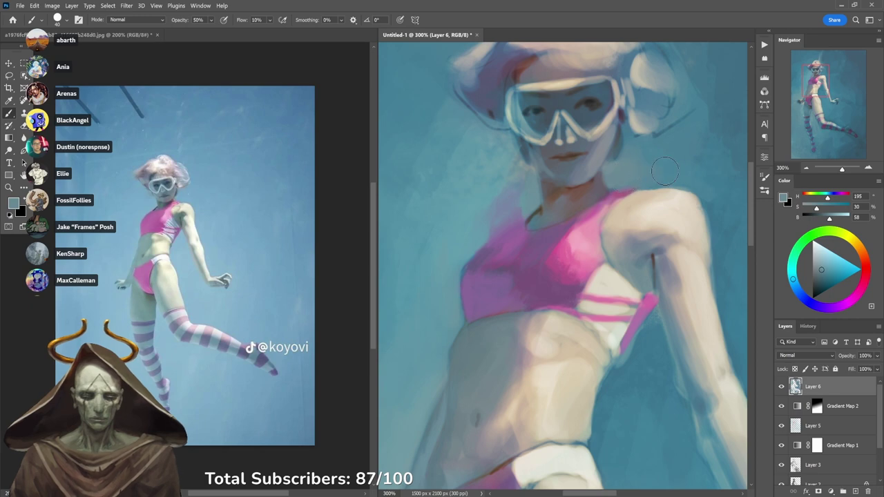
pyautogui.keyDown('alt'); pyautogui.click(523, 221); pyautogui.keyUp('alt')
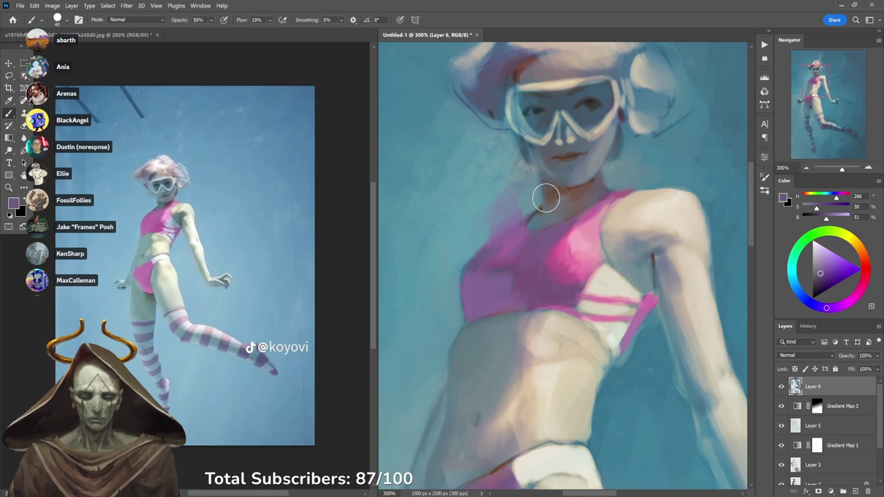
# Darken the top's outer side strap with sampled purple at 70% opacity and tidy its edge with sampled water blue.
pyautogui.moveTo(617, 207)
pyautogui.mouseDown()
pyautogui.moveTo(573, 145)
pyautogui.moveTo(553, 145)
pyautogui.mouseUp()
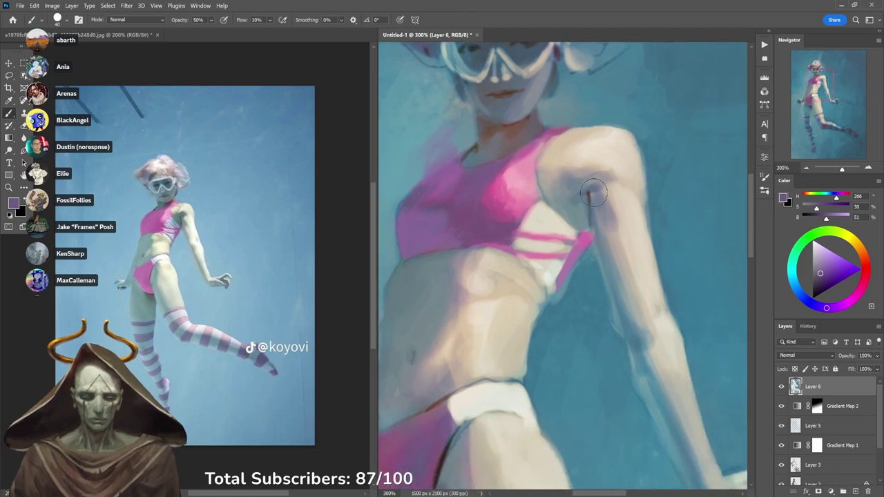
pyautogui.keyDown('alt'); pyautogui.click(588, 298); pyautogui.keyUp('alt')
pyautogui.press('0')
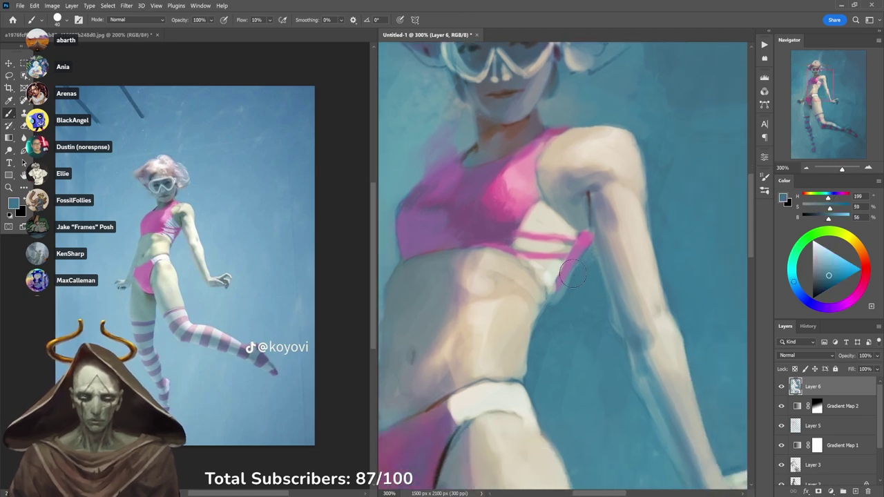
pyautogui.keyDown('alt'); pyautogui.click(470, 212); pyautogui.keyUp('alt')
pyautogui.press('7')
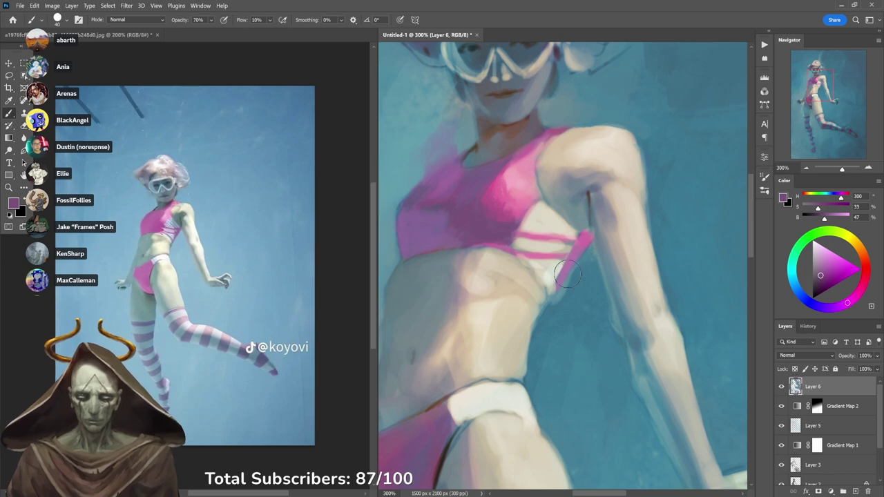
pyautogui.moveTo(568, 274)
pyautogui.mouseDown()
pyautogui.moveTo(546, 299)
pyautogui.moveTo(572, 263)
pyautogui.moveTo(555, 286)
pyautogui.moveTo(575, 280)
pyautogui.mouseUp()
pyautogui.keyDown('alt'); pyautogui.click(571, 302); pyautogui.keyUp('alt')
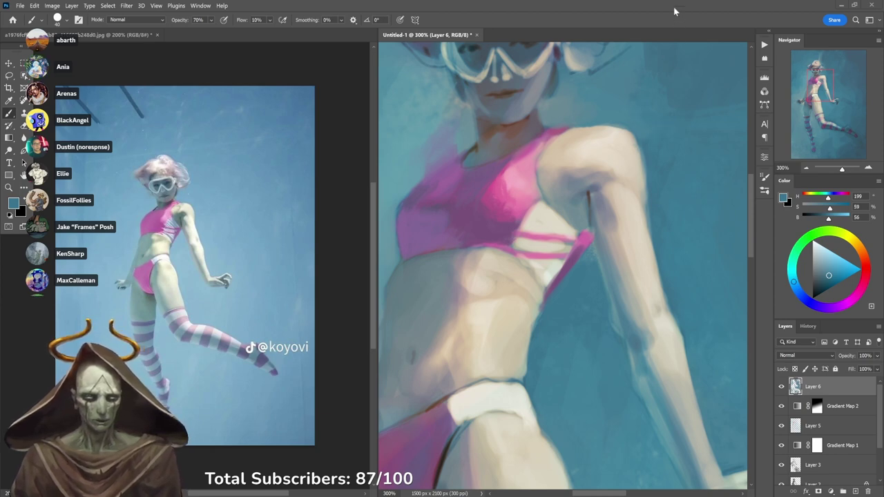
# Tidy the skin gap beside the top's outer side strap with a smaller brush and sampled water blue at 50% opacity.
pyautogui.press('[')
pyautogui.press('[')
pyautogui.press('[')
pyautogui.press('[')
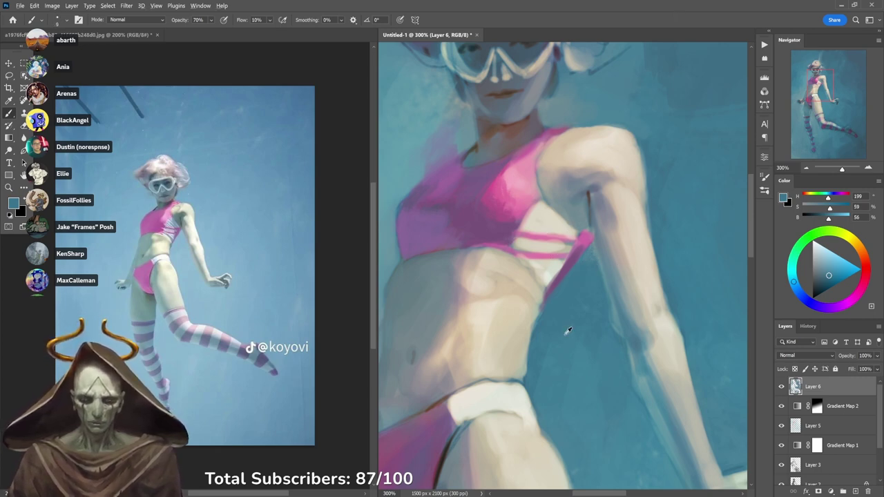
pyautogui.keyDown('alt'); pyautogui.click(539, 333); pyautogui.keyUp('alt')
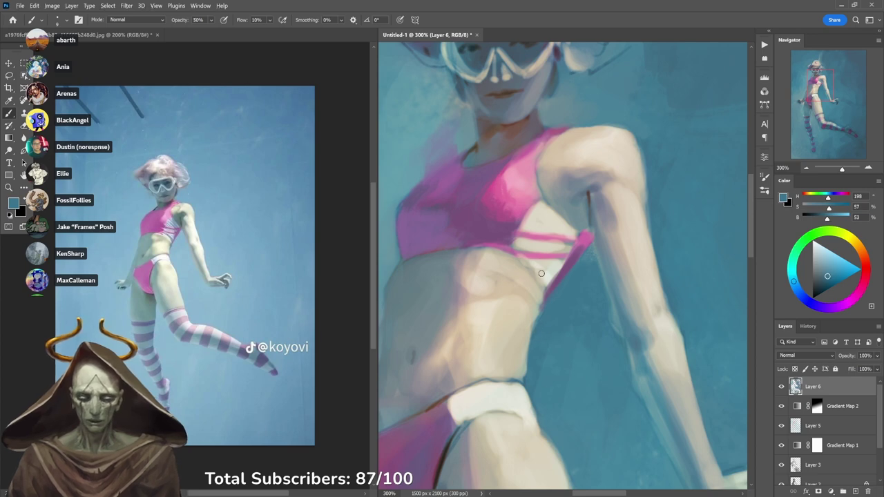
pyautogui.moveTo(549, 271); pyautogui.dragTo(514, 245)
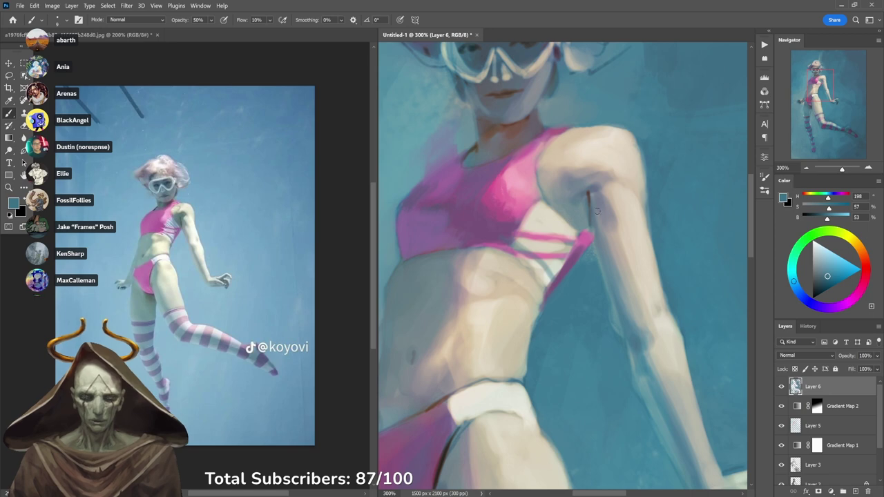
# Trim the side strap's upper end and deepen the armpit shadow with sampled grey-blue at 100% and 70% opacity.
pyautogui.keyDown('alt'); pyautogui.click(587, 190); pyautogui.keyUp('alt')
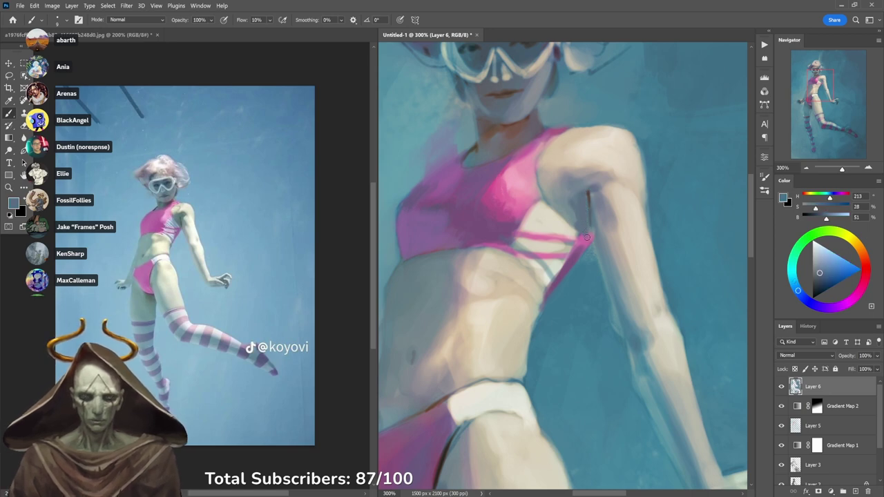
pyautogui.moveTo(586, 237)
pyautogui.mouseDown()
pyautogui.moveTo(563, 213)
pyautogui.moveTo(570, 206)
pyautogui.mouseUp()
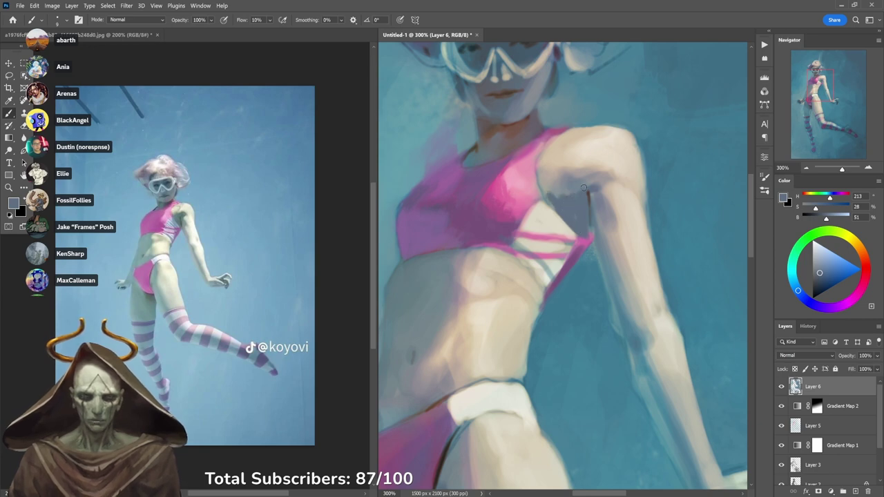
pyautogui.press('7')
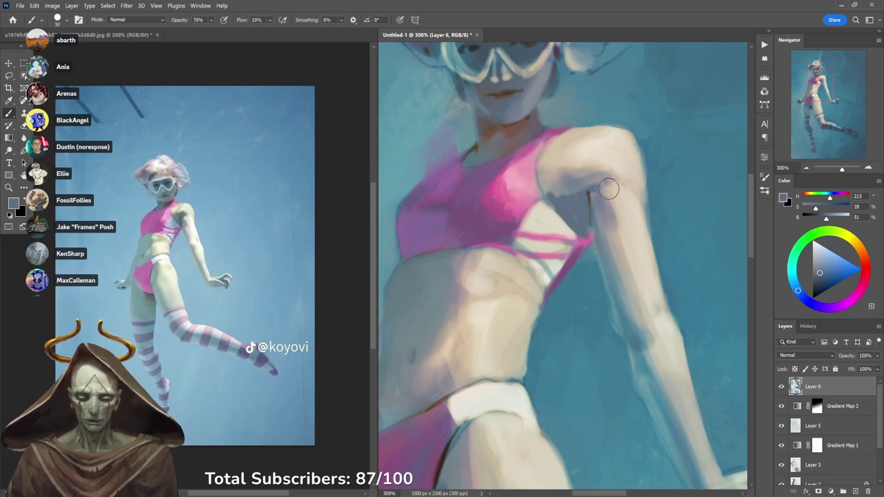
pyautogui.moveTo(599, 181)
pyautogui.mouseDown()
pyautogui.moveTo(550, 189)
pyautogui.moveTo(557, 175)
pyautogui.mouseUp()
# Soften the near shoulder's inner area beside the top with sampled grey and beige skin tones at 30% opacity.
pyautogui.keyDown('alt'); pyautogui.click(546, 177); pyautogui.keyUp('alt')
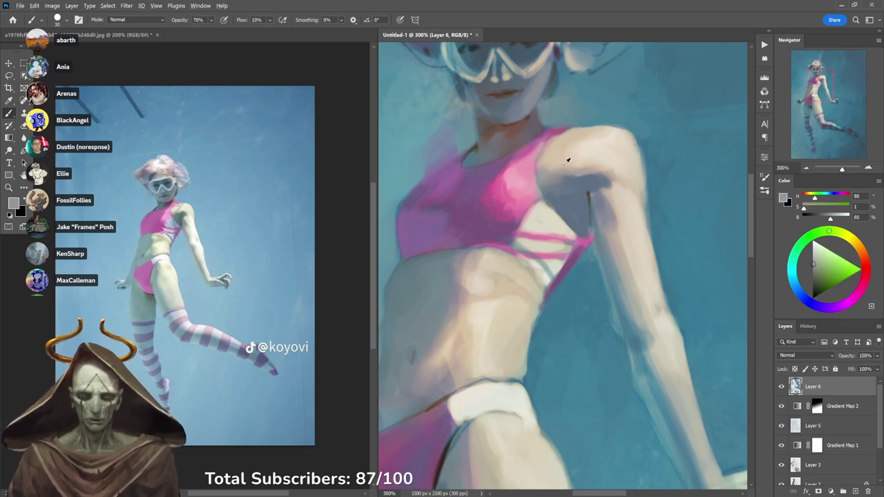
pyautogui.keyDown('alt'); pyautogui.click(546, 181); pyautogui.keyUp('alt')
pyautogui.press('3')
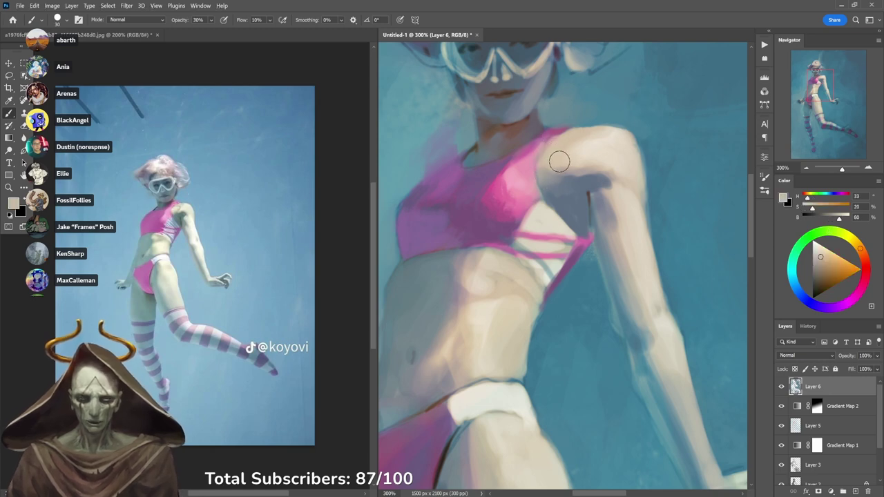
# Define the near shoulder strap's edge using a smaller brush with sampled purple, and the adjoining shoulder with sampled skin tones at 70% opacity.
pyautogui.press('[')
pyautogui.press('[')
pyautogui.press('[')
pyautogui.press('[')
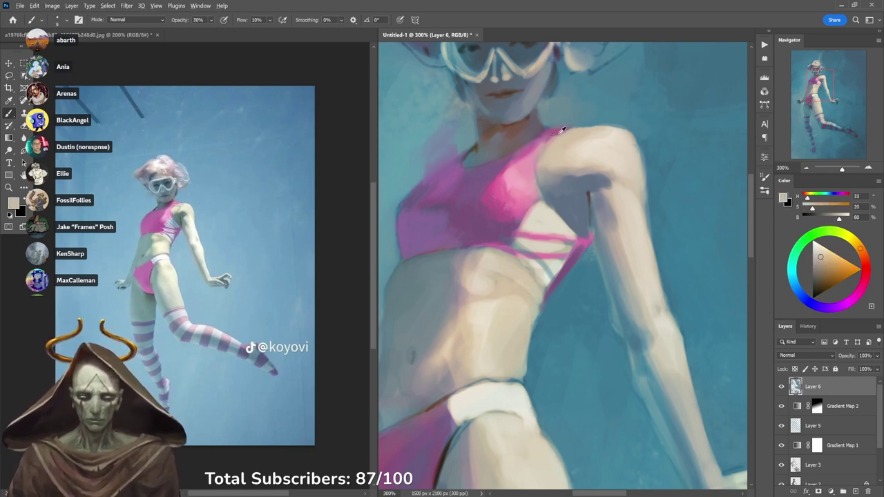
pyautogui.keyDown('alt'); pyautogui.click(550, 138); pyautogui.keyUp('alt')
pyautogui.keyDown('alt'); pyautogui.click(499, 230); pyautogui.keyUp('alt')
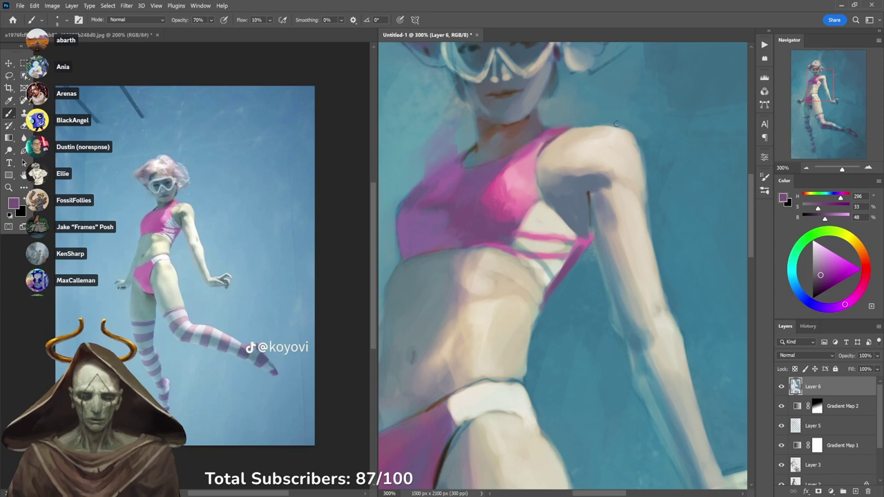
pyautogui.keyDown('alt'); pyautogui.click(567, 153); pyautogui.keyUp('alt')
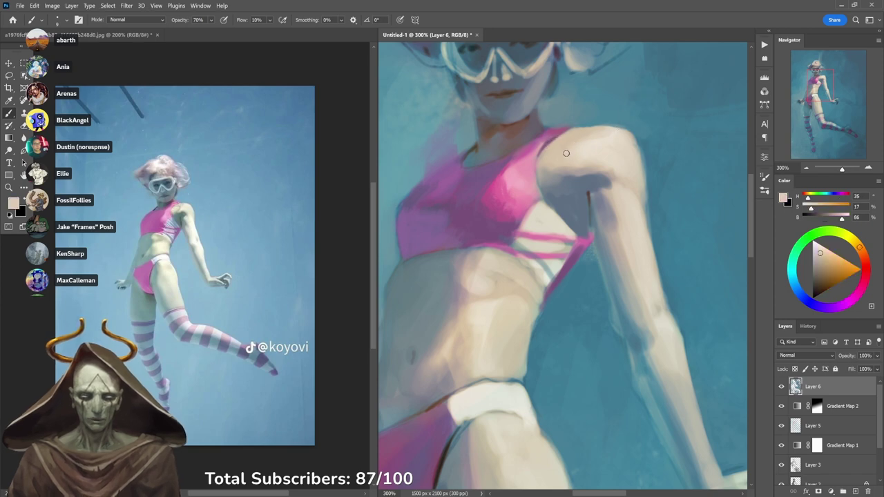
pyautogui.keyDown('alt'); pyautogui.click(597, 130); pyautogui.keyUp('alt')
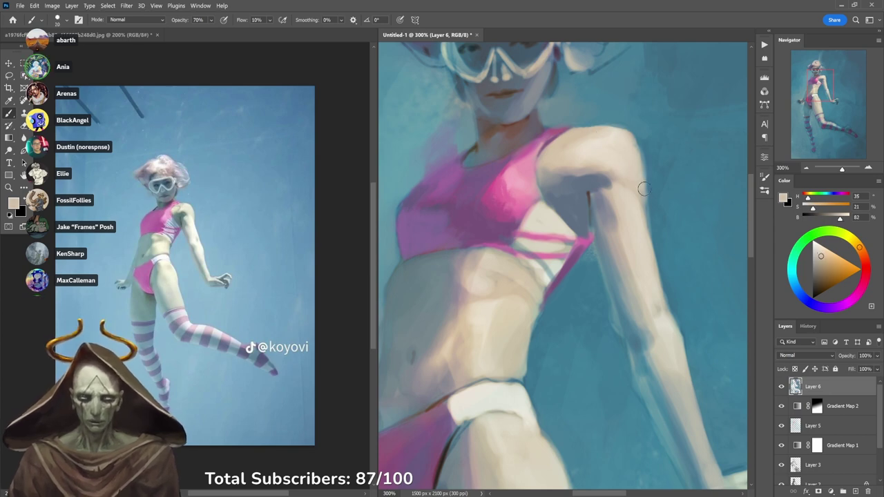
# Reshape the armpit shadow's outer tip with sampled grey and blend the upper arm below it with skin tone at 30% opacity.
pyautogui.keyDown('alt'); pyautogui.click(615, 181); pyautogui.keyUp('alt')
pyautogui.keyDown('alt'); pyautogui.click(609, 185); pyautogui.keyUp('alt')
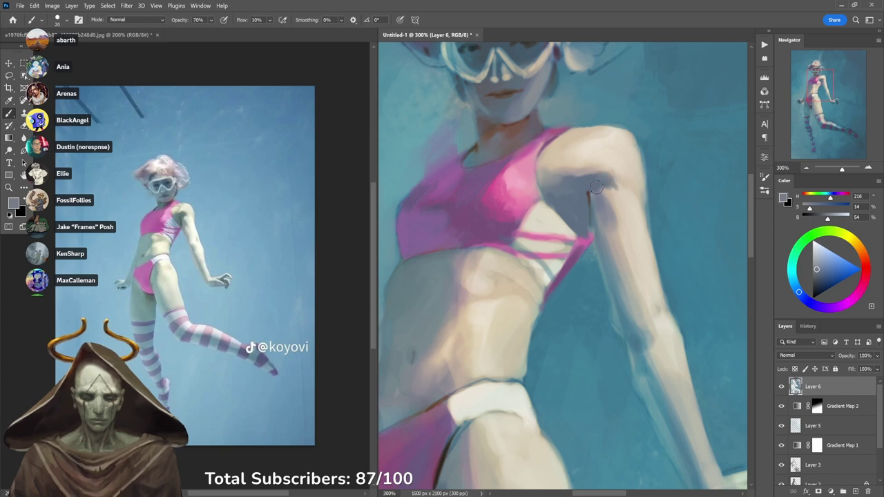
pyautogui.click(622, 179)
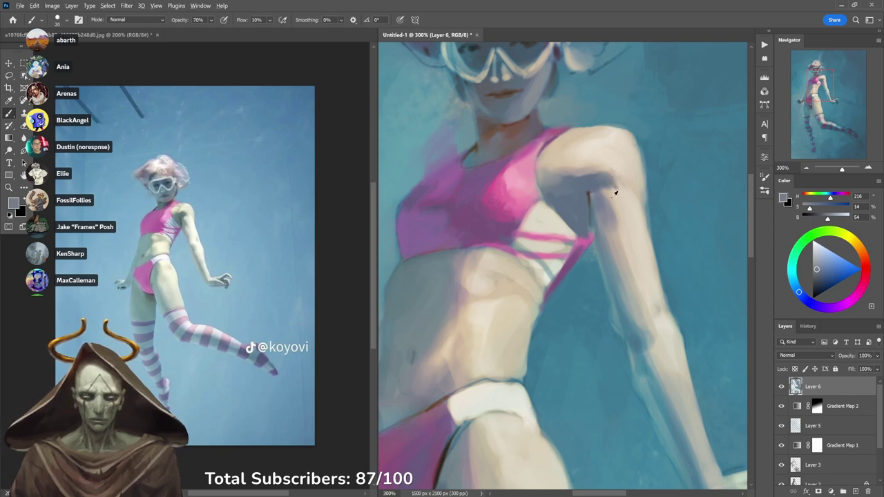
pyautogui.keyDown('alt'); pyautogui.click(615, 194); pyautogui.keyUp('alt')
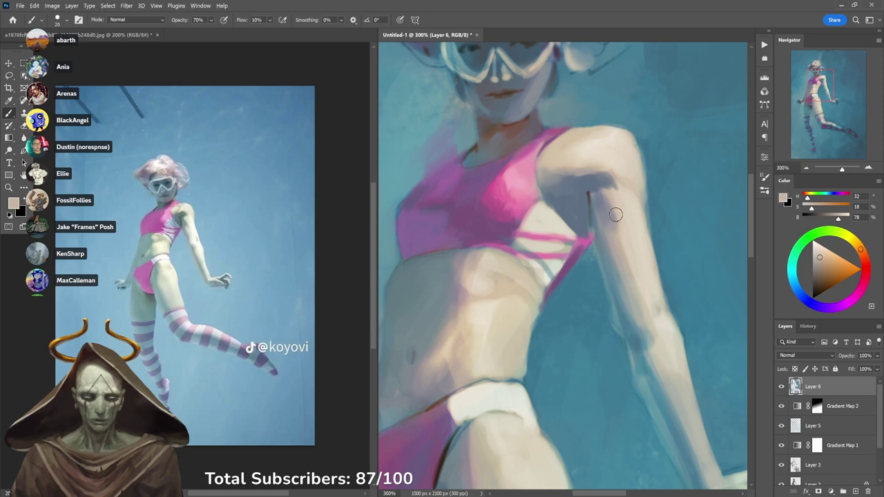
pyautogui.press('3')
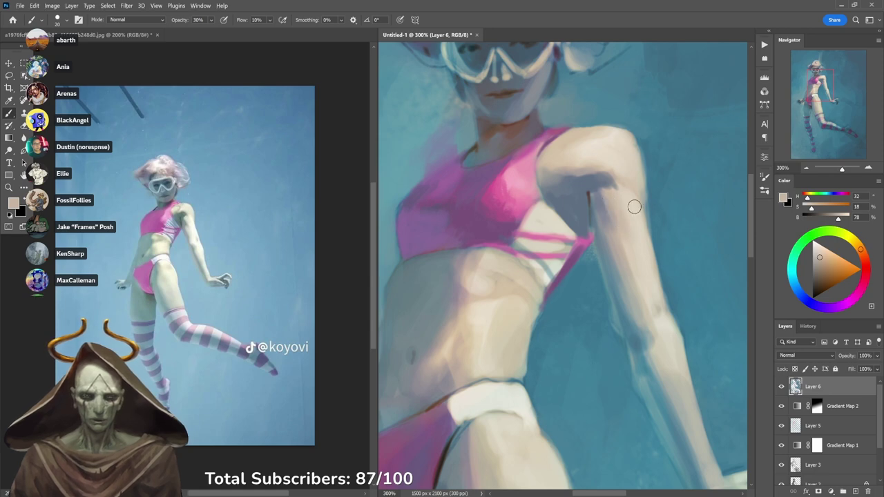
# Shade the upper arm's inner side softly with sampled grey-blue, lowering the opacity to 10%.
pyautogui.keyDown('alt'); pyautogui.click(596, 200); pyautogui.keyUp('alt')
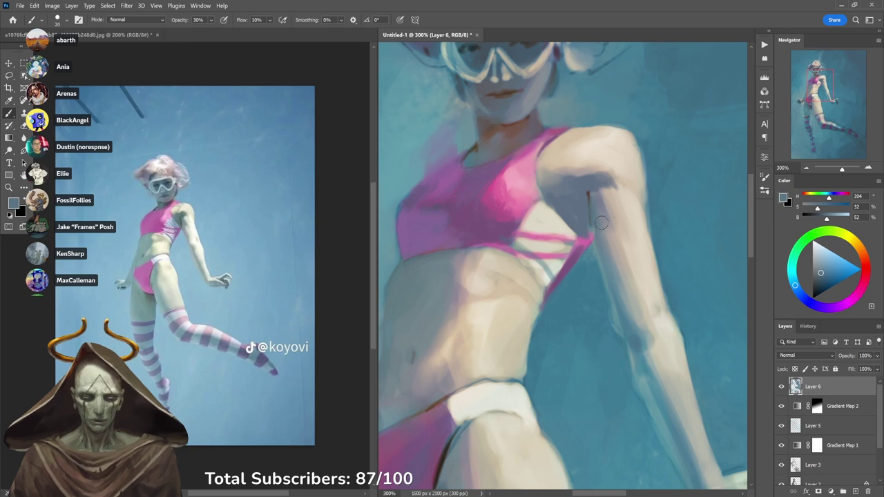
pyautogui.press('2')
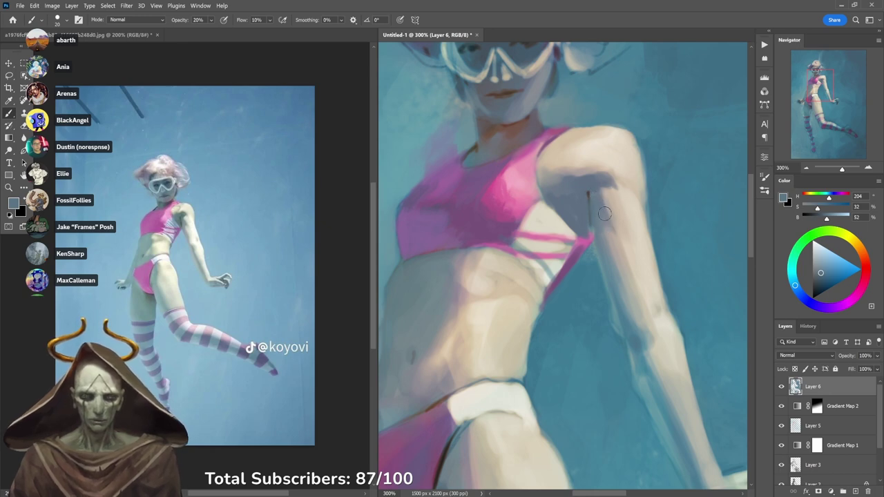
pyautogui.press('1')
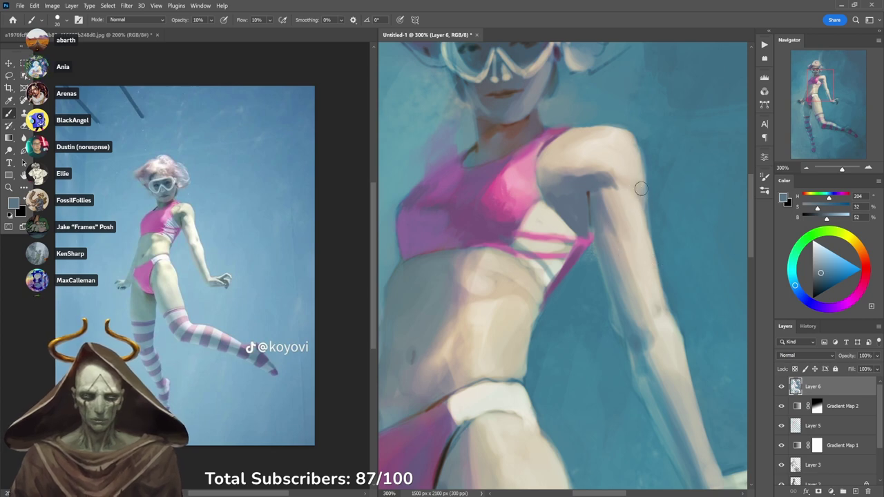
# Blend the near upper arm's outer edge into the water with sampled greys and blues at 60% and 20% opacity.
pyautogui.keyDown('alt'); pyautogui.click(637, 181); pyautogui.keyUp('alt')
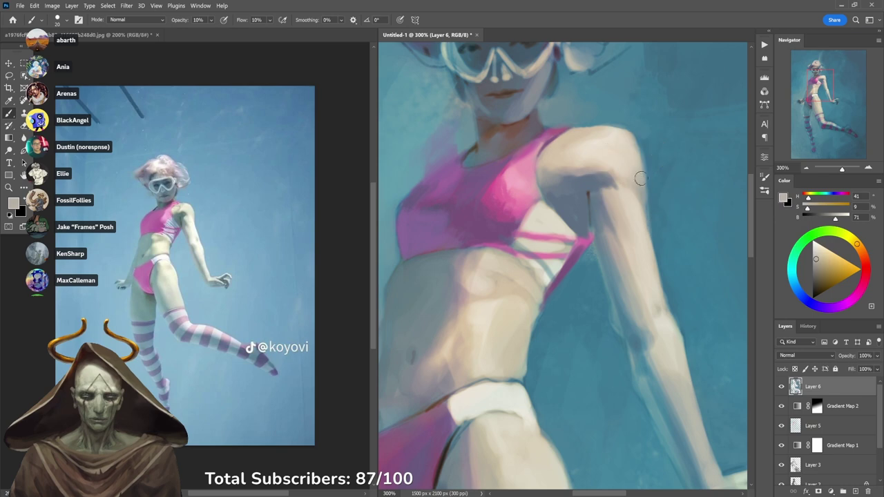
pyautogui.keyDown('alt'); pyautogui.click(650, 181); pyautogui.keyUp('alt')
pyautogui.press('6')
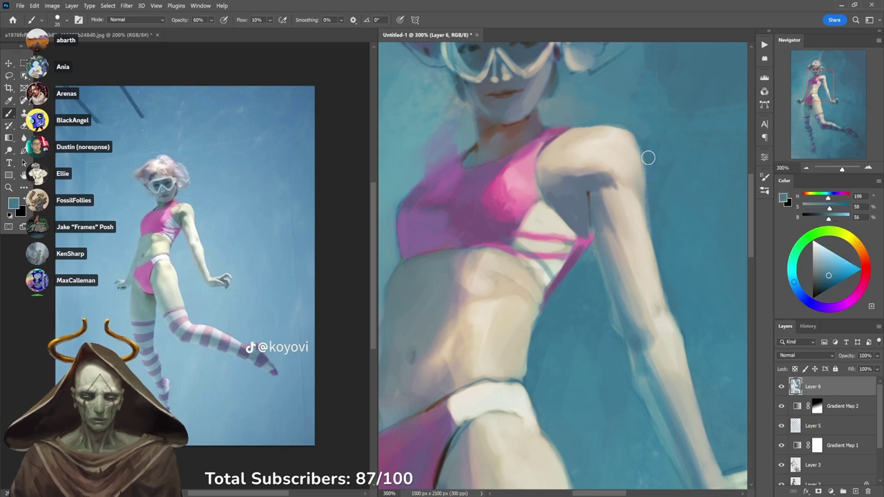
pyautogui.keyDown('alt'); pyautogui.click(649, 200); pyautogui.keyUp('alt')
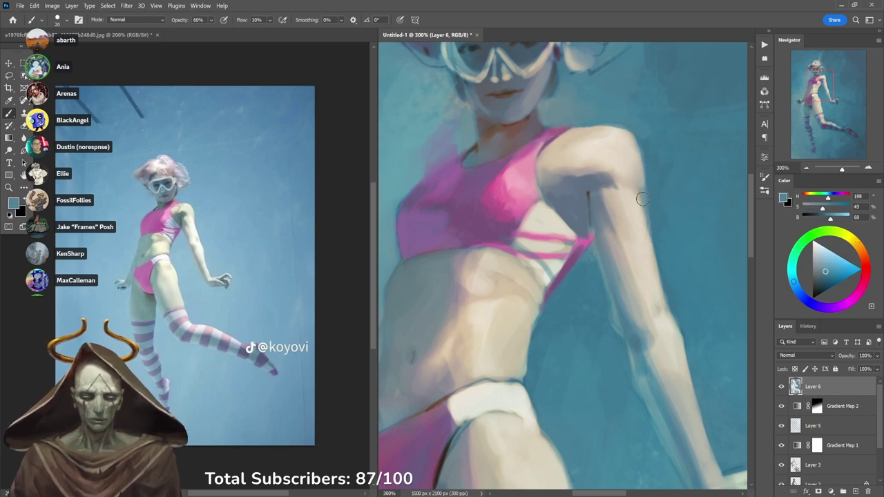
pyautogui.keyDown('alt'); pyautogui.click(644, 186); pyautogui.keyUp('alt')
pyautogui.press('2')
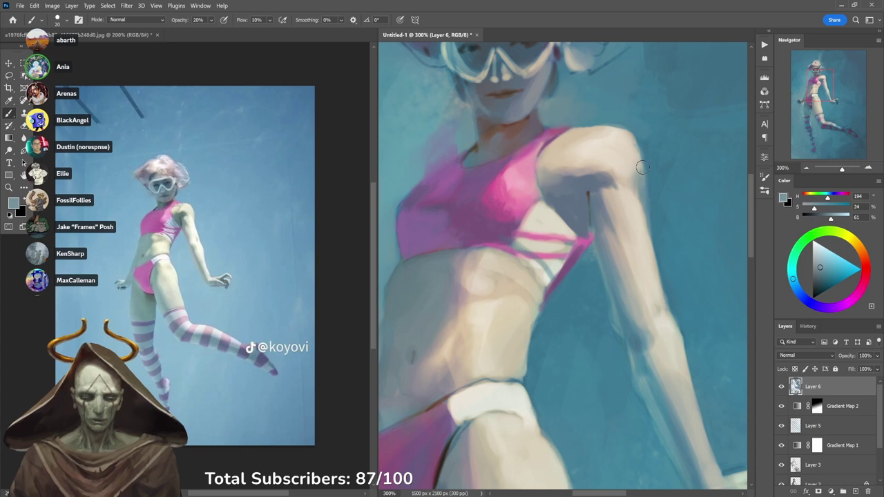
# Round off the near shoulder's outer and upper contour with sampled skin tones and water blue at 70% and 40% opacity.
pyautogui.keyDown('alt'); pyautogui.click(640, 165); pyautogui.keyUp('alt')
pyautogui.press('7')
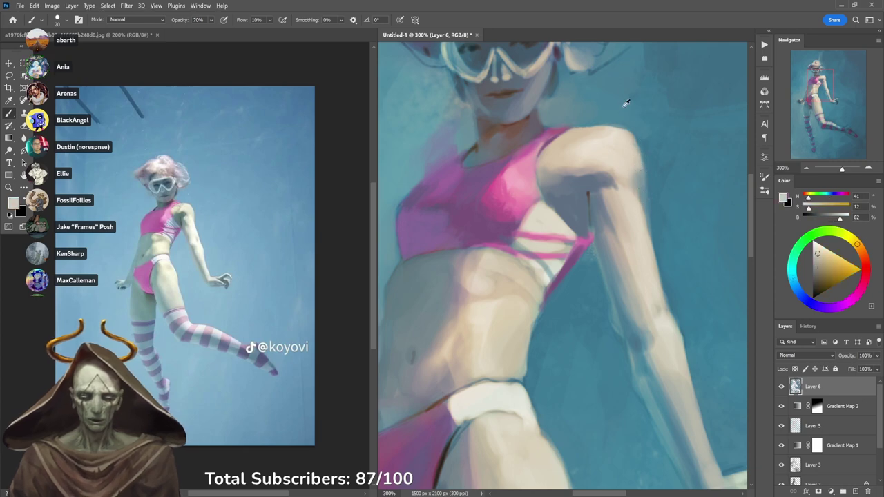
pyautogui.keyDown('alt'); pyautogui.click(582, 136); pyautogui.keyUp('alt')
pyautogui.press('4')
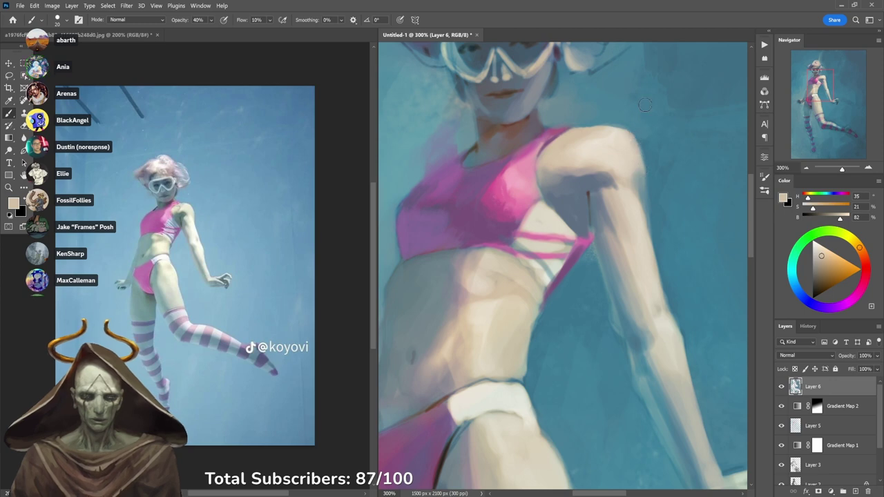
pyautogui.keyDown('alt'); pyautogui.click(653, 152); pyautogui.keyUp('alt')
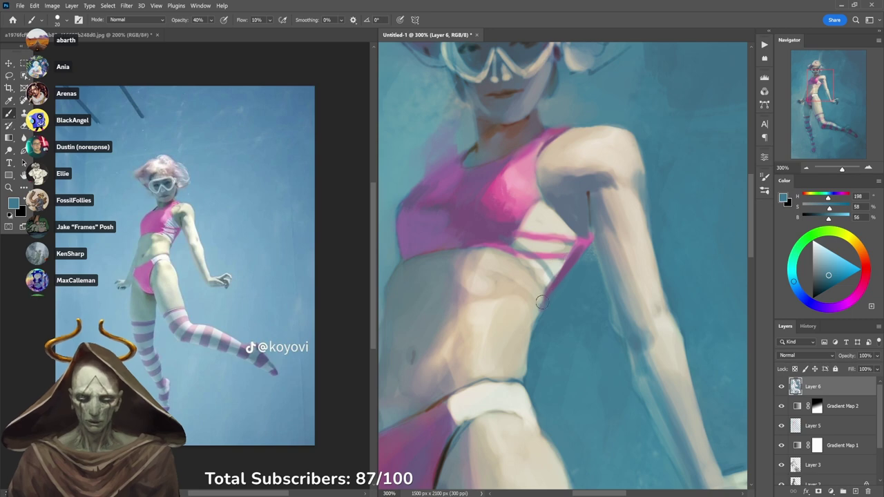
# Soften the torso edge just below the outer side strap with sampled blue at 20% opacity.
pyautogui.keyDown('alt'); pyautogui.click(539, 311); pyautogui.keyUp('alt')
pyautogui.keyDown('alt'); pyautogui.click(537, 322); pyautogui.keyUp('alt')
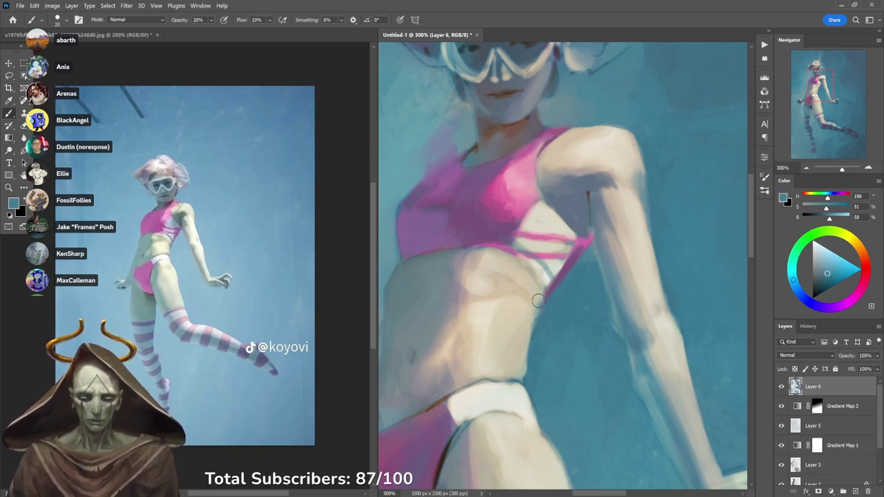
pyautogui.moveTo(537, 308)
pyautogui.mouseDown()
pyautogui.moveTo(534, 295)
pyautogui.moveTo(539, 301)
pyautogui.mouseUp()
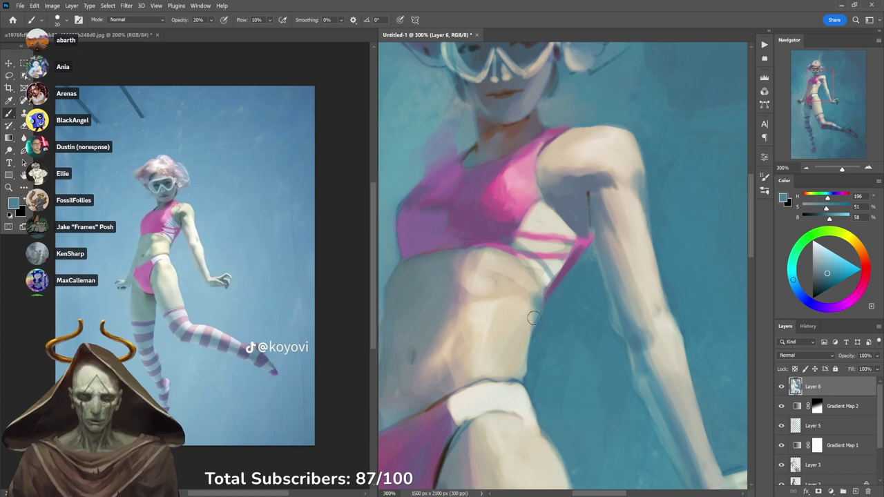
# Clean up the lit waist contour between strap and white waistband with sampled water blue and skin tone at 100% opacity.
pyautogui.keyDown('alt'); pyautogui.click(545, 318); pyautogui.keyUp('alt')
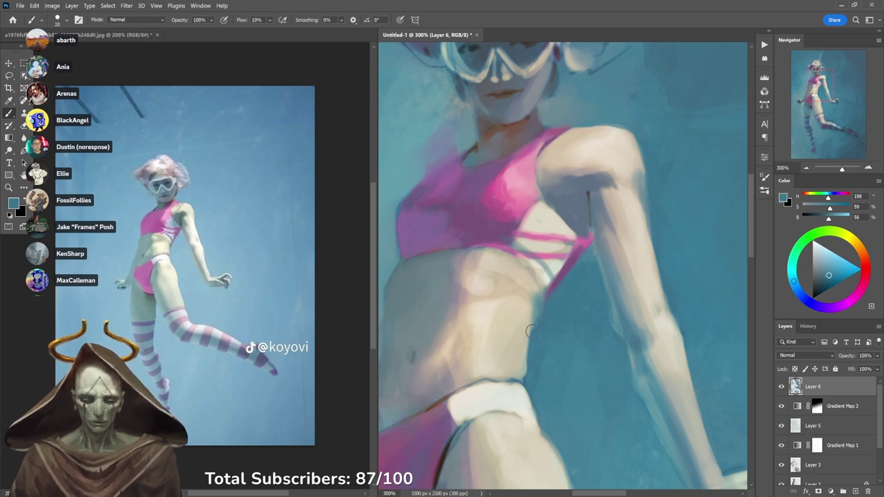
pyautogui.keyDown('alt'); pyautogui.click(523, 369); pyautogui.keyUp('alt')
pyautogui.moveTo(520, 381); pyautogui.dragTo(522, 371)
pyautogui.keyDown('alt'); pyautogui.click(534, 360); pyautogui.keyUp('alt')
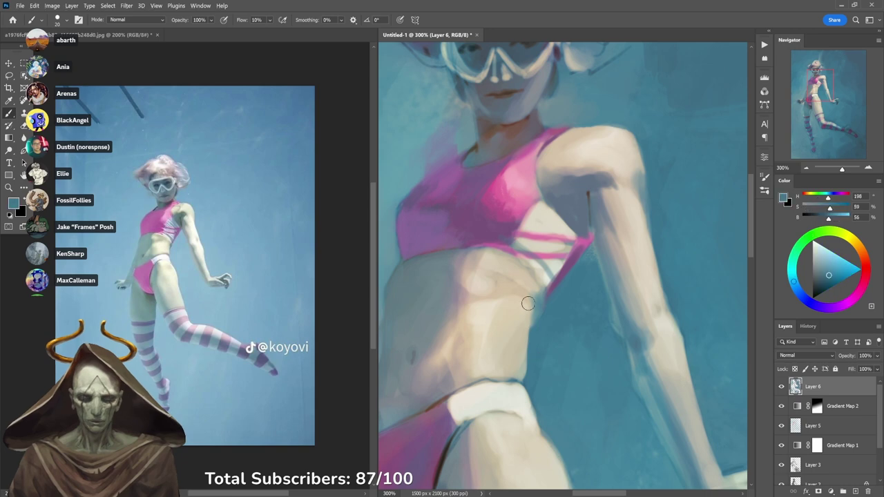
pyautogui.moveTo(523, 330)
pyautogui.mouseDown()
pyautogui.moveTo(555, 283)
pyautogui.moveTo(509, 276)
pyautogui.moveTo(537, 267)
pyautogui.moveTo(507, 287)
pyautogui.moveTo(519, 302)
pyautogui.moveTo(545, 270)
pyautogui.mouseUp()
# Brighten the lit side of the waist with a sampled cream tone and a larger brush at 100% opacity.
pyautogui.keyDown('alt'); pyautogui.click(509, 286); pyautogui.keyUp('alt')
pyautogui.press(']')
pyautogui.press(']')
pyautogui.press(']')
pyautogui.press(']')
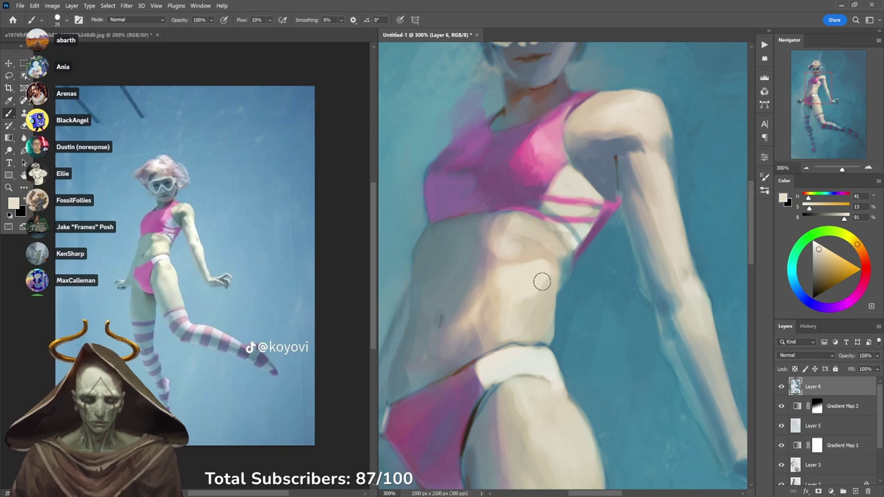
# Blend the lit abdomen and lower ribs with sampled beige and pinkish skin tones using a 40 px brush at 30% opacity.
pyautogui.keyDown('alt'); pyautogui.click(494, 282); pyautogui.keyUp('alt')
pyautogui.press('3')
pyautogui.moveTo(494, 285)
pyautogui.mouseDown()
pyautogui.moveTo(512, 336)
pyautogui.moveTo(486, 317)
pyautogui.mouseUp()
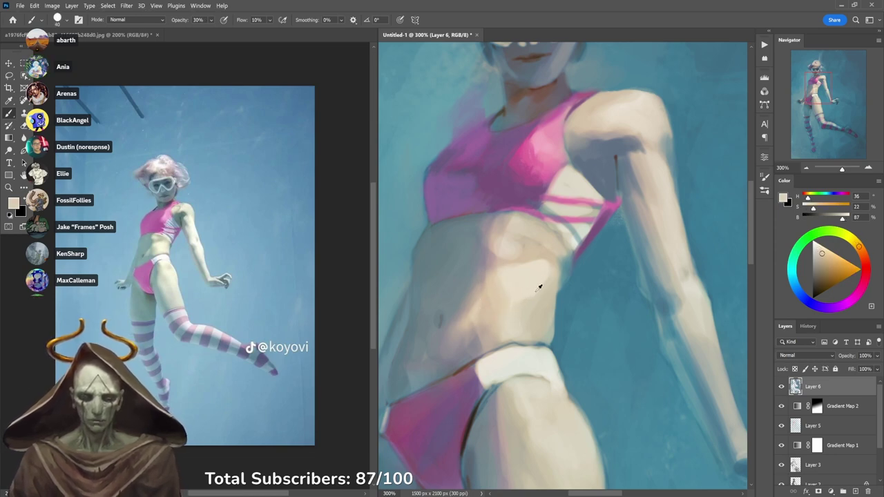
pyautogui.keyDown('alt'); pyautogui.click(525, 302); pyautogui.keyUp('alt')
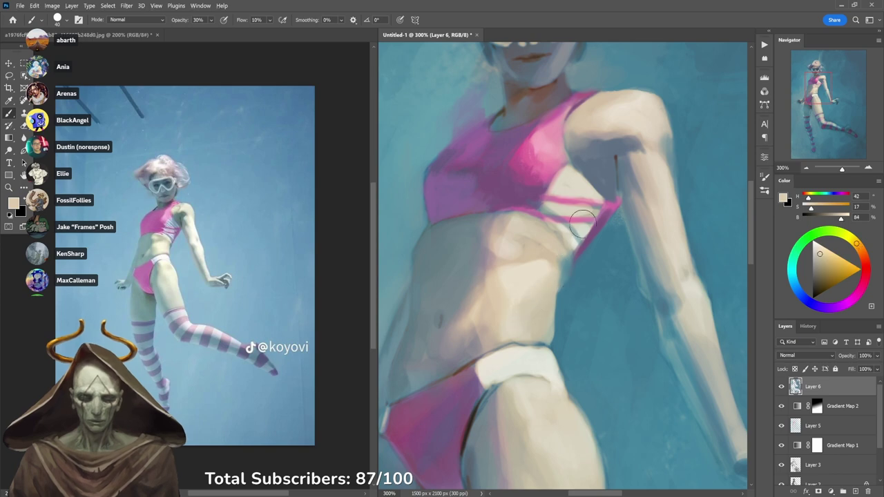
pyautogui.keyDown('alt'); pyautogui.click(499, 257); pyautogui.keyUp('alt')
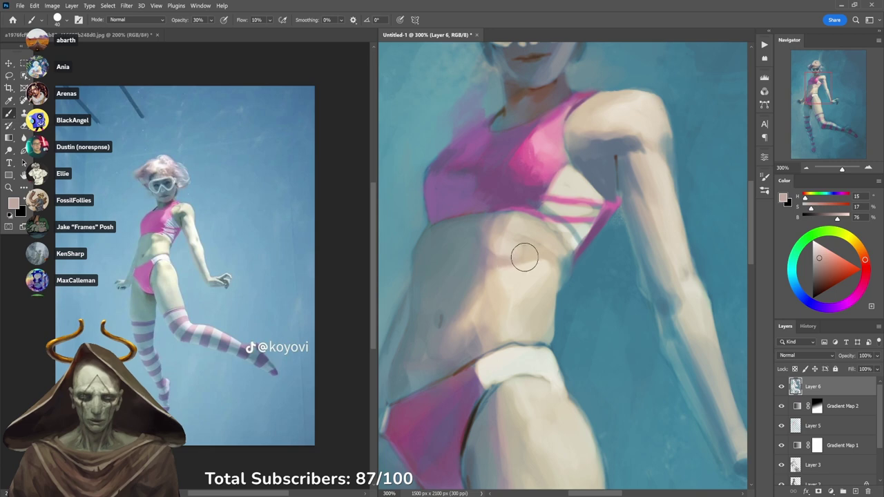
pyautogui.keyDown('alt'); pyautogui.click(497, 243); pyautogui.keyUp('alt')
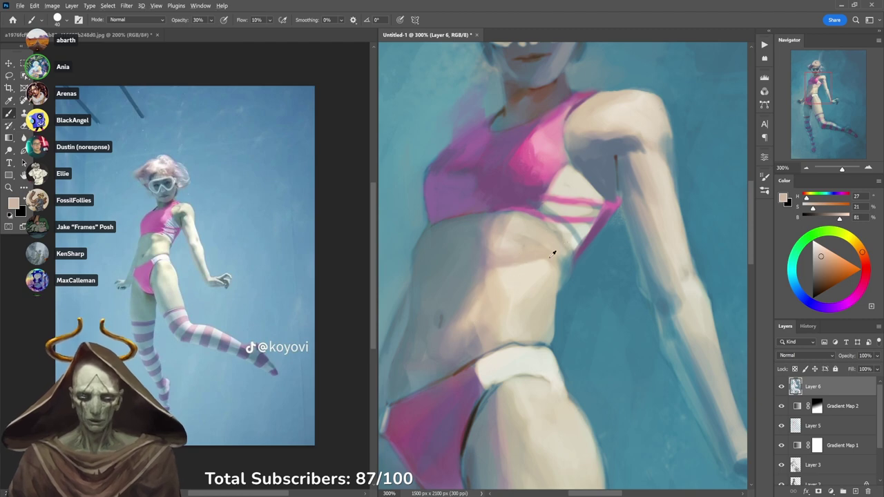
# Smooth the lit lower ribs just below the pink top with sampled beige skin tones at 60% opacity.
pyautogui.keyDown('alt'); pyautogui.click(536, 274); pyautogui.keyUp('alt')
pyautogui.keyDown('alt'); pyautogui.click(539, 284); pyautogui.keyUp('alt')
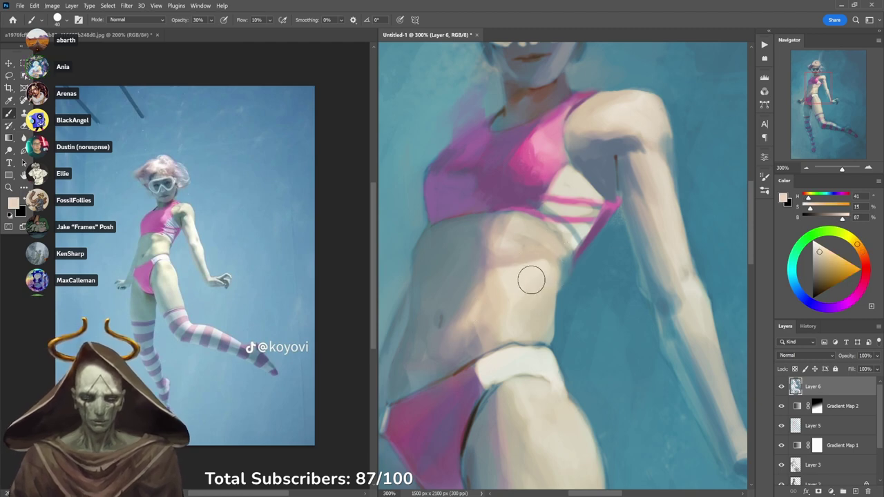
pyautogui.keyDown('alt'); pyautogui.click(536, 278); pyautogui.keyUp('alt')
pyautogui.keyDown('alt'); pyautogui.click(530, 238); pyautogui.keyUp('alt')
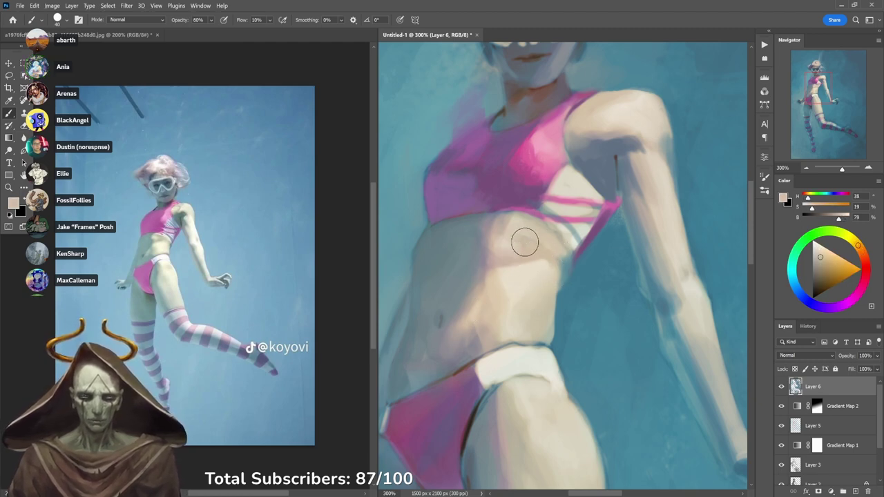
pyautogui.press('6')
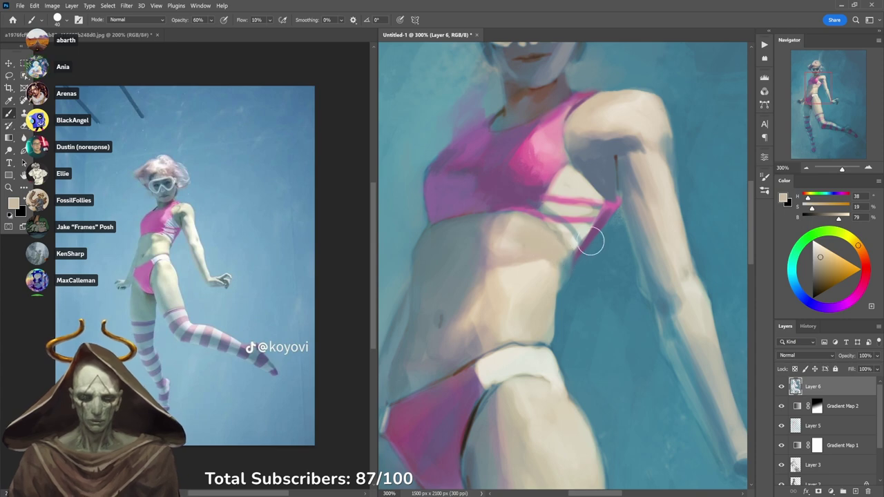
pyautogui.keyDown('alt'); pyautogui.click(511, 228); pyautogui.keyUp('alt')
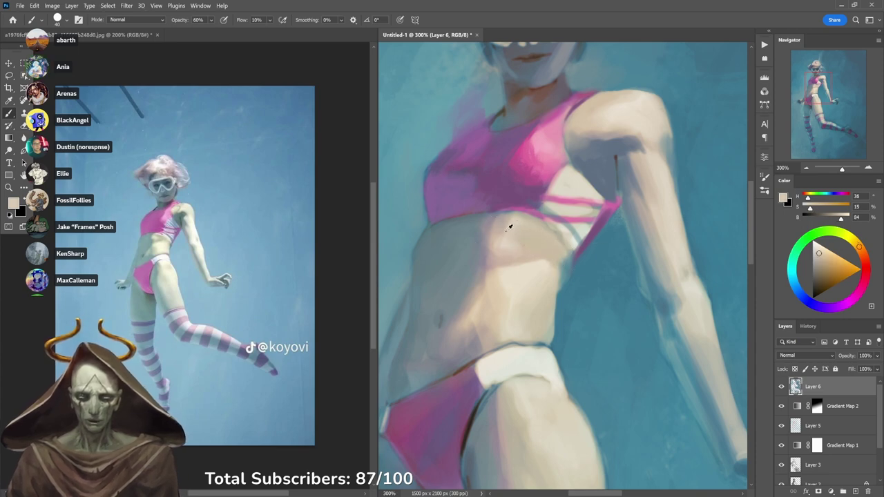
pyautogui.keyDown('alt'); pyautogui.click(512, 224); pyautogui.keyUp('alt')
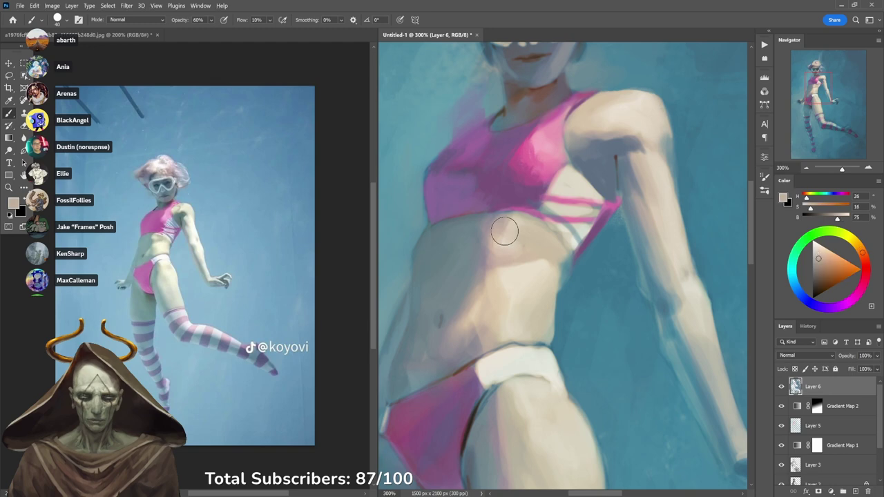
pyautogui.moveTo(505, 231); pyautogui.dragTo(501, 229)
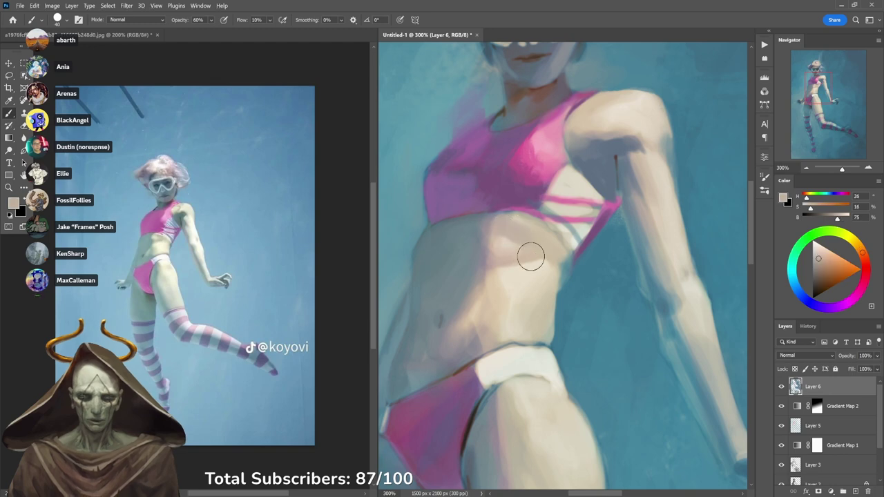
# Blend the light-to-shadow boundary on the upper abdomen with sampled grey and pale skin tones at 40% opacity.
pyautogui.keyDown('alt'); pyautogui.click(521, 216); pyautogui.keyUp('alt')
pyautogui.keyDown('alt'); pyautogui.click(495, 228); pyautogui.keyUp('alt')
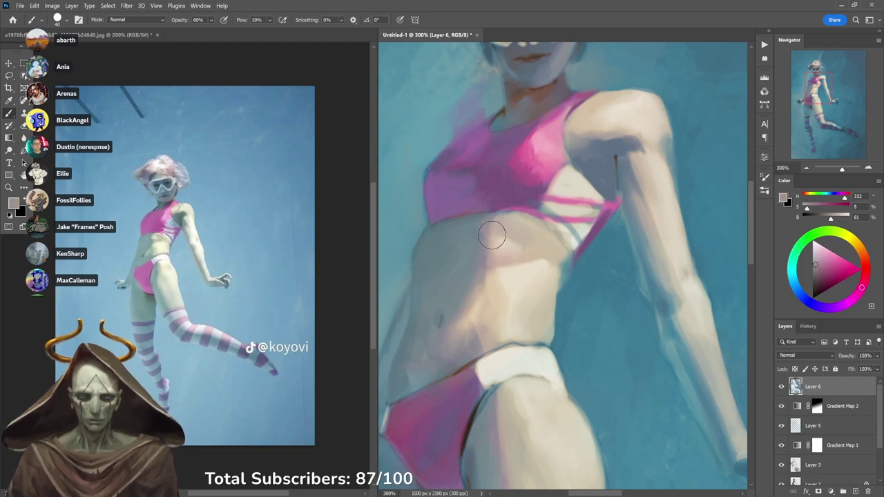
pyautogui.press('4')
pyautogui.keyDown('alt'); pyautogui.click(528, 243); pyautogui.keyUp('alt')
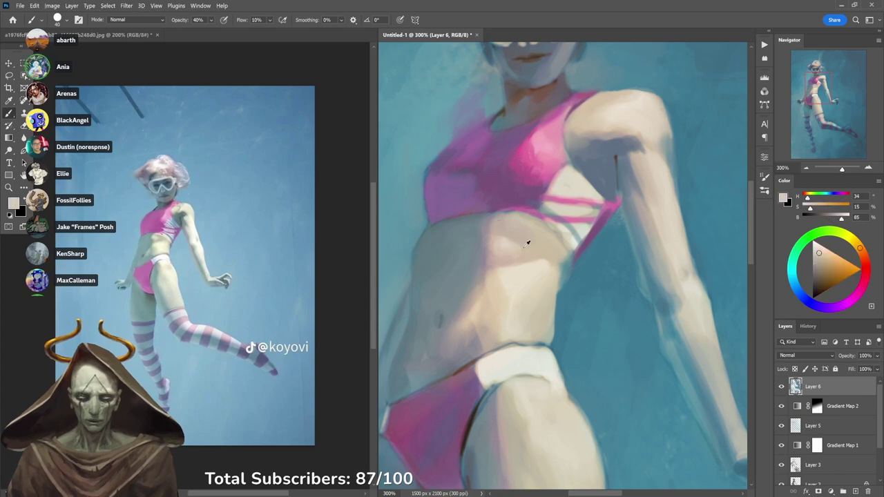
pyautogui.keyDown('alt'); pyautogui.click(522, 250); pyautogui.keyUp('alt')
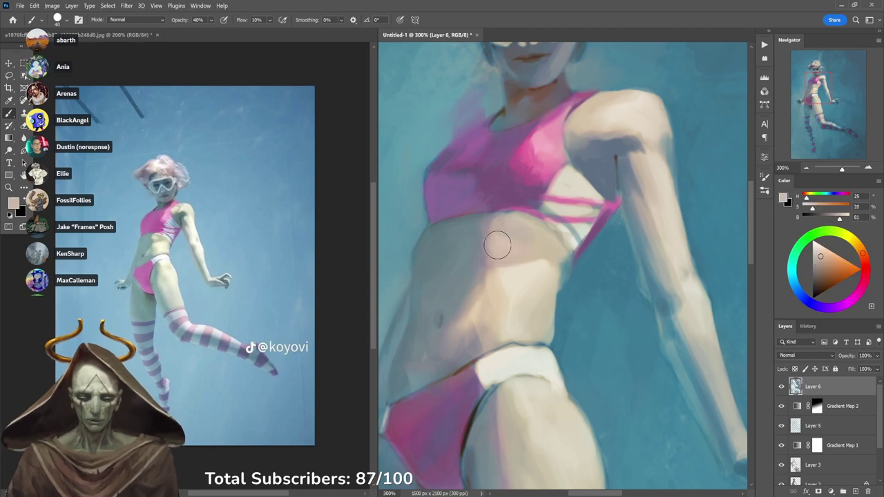
pyautogui.keyDown('alt'); pyautogui.click(489, 254); pyautogui.keyUp('alt')
pyautogui.moveTo(491, 252)
pyautogui.mouseDown()
pyautogui.moveTo(466, 269)
pyautogui.moveTo(502, 254)
pyautogui.mouseUp()
pyautogui.keyDown('alt'); pyautogui.click(483, 238); pyautogui.keyUp('alt')
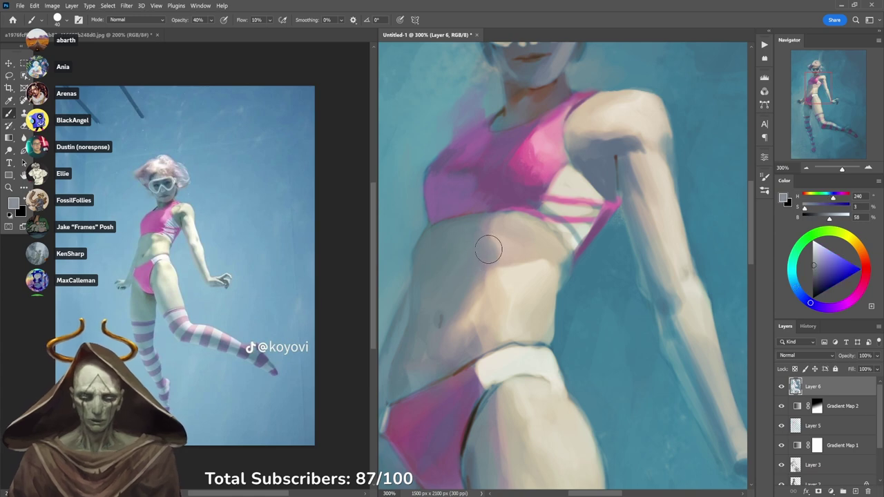
# Rebuild the rib highlight beneath the top with sampled pinkish grey and cream tones at 30% opacity.
pyautogui.keyDown('alt'); pyautogui.click(493, 226); pyautogui.keyUp('alt')
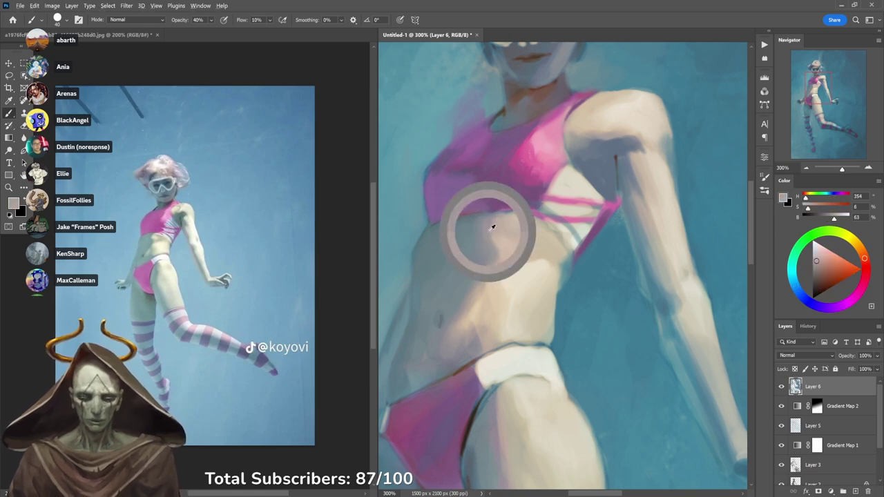
pyautogui.keyDown('alt'); pyautogui.click(500, 240); pyautogui.keyUp('alt')
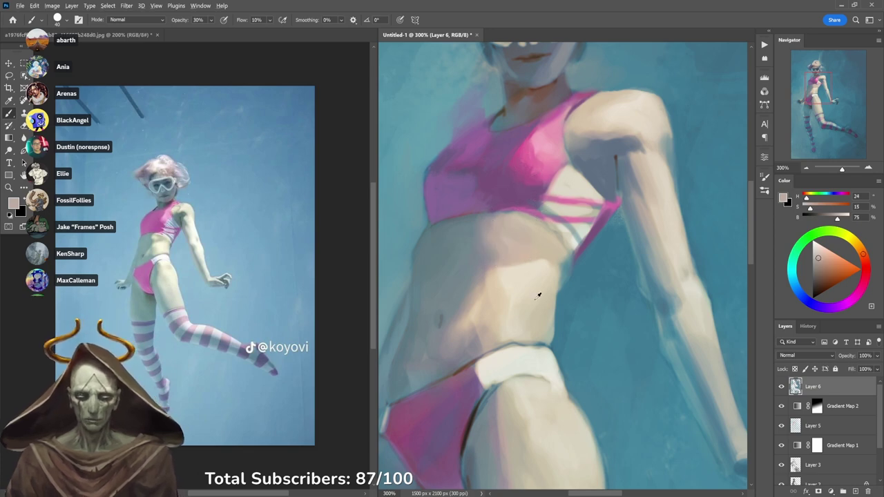
pyautogui.keyDown('alt'); pyautogui.click(523, 279); pyautogui.keyUp('alt')
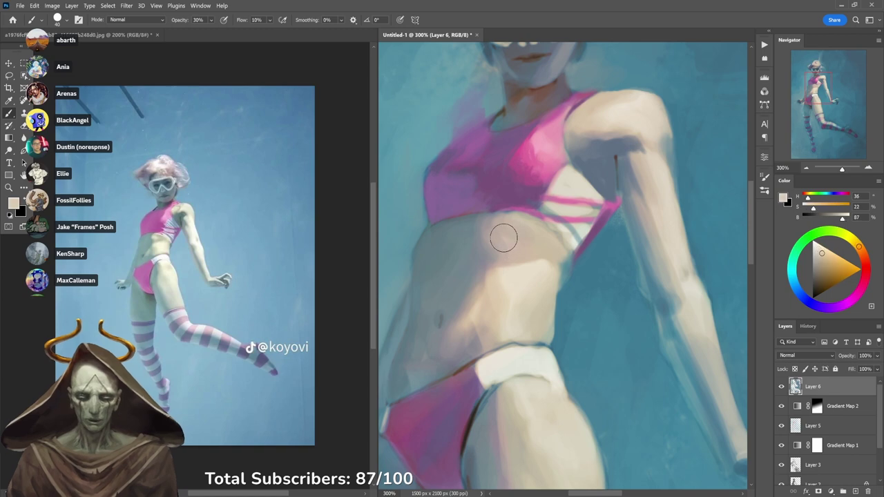
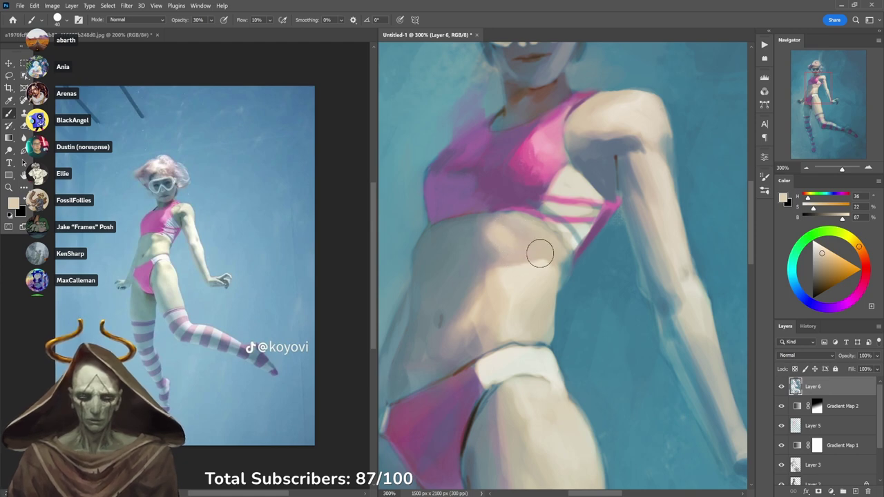
# Refine the torso edge below the side straps with sampled skin tone and water blue at 70% opacity, softening it at 20%.
pyautogui.press('7')
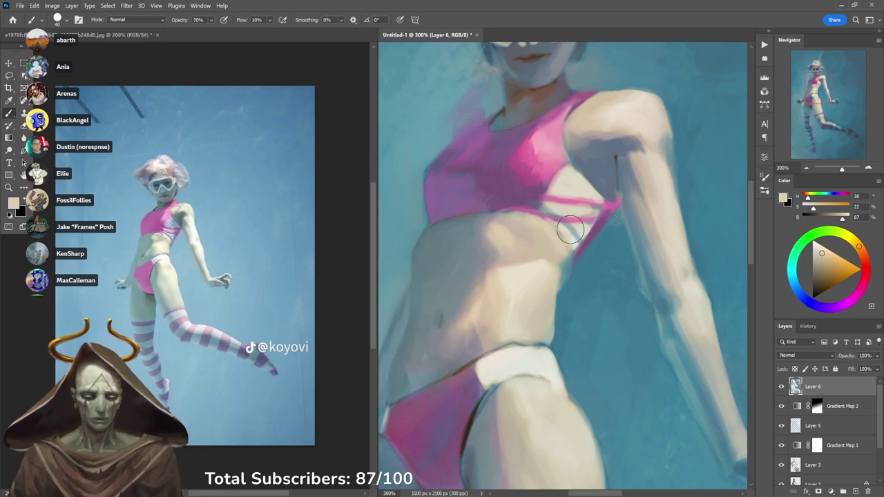
pyautogui.keyDown('alt'); pyautogui.click(583, 284); pyautogui.keyUp('alt')
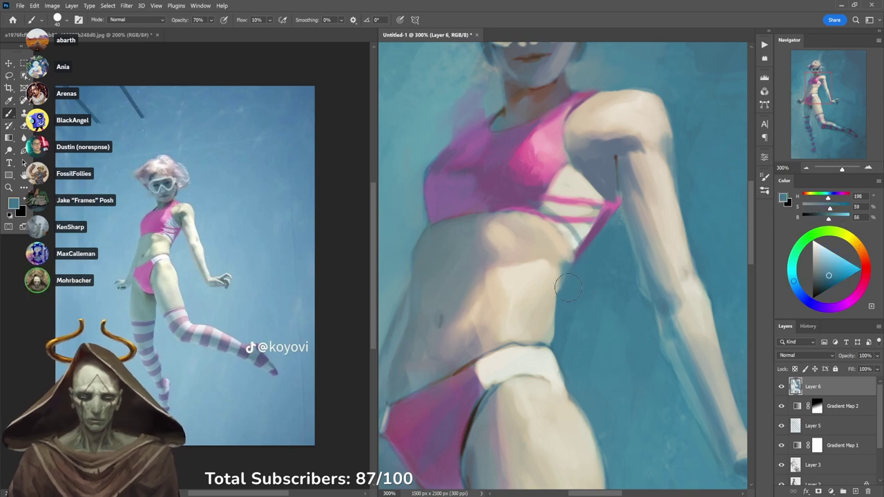
pyautogui.keyDown('alt'); pyautogui.click(567, 275); pyautogui.keyUp('alt')
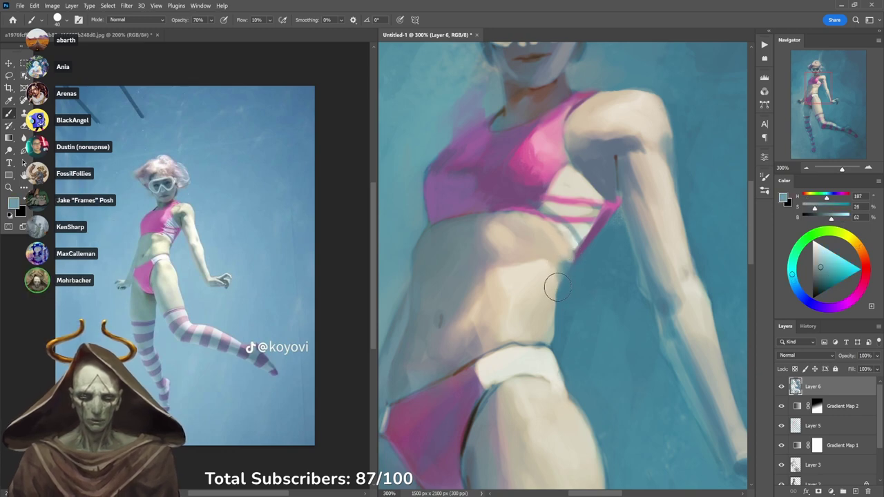
pyautogui.keyDown('alt'); pyautogui.click(562, 255); pyautogui.keyUp('alt')
pyautogui.moveTo(562, 265); pyautogui.dragTo(590, 233)
pyautogui.keyDown('alt'); pyautogui.click(561, 266); pyautogui.keyUp('alt')
pyautogui.keyDown('alt'); pyautogui.click(571, 263); pyautogui.keyUp('alt')
pyautogui.press('2')
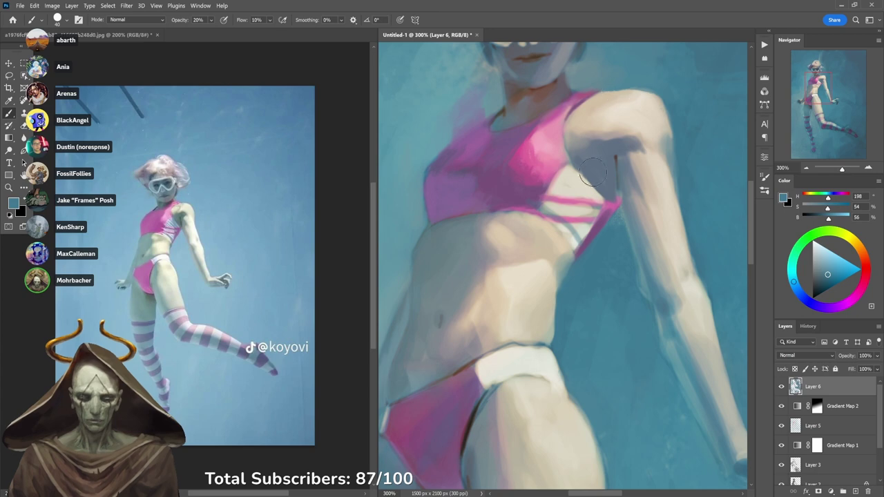
# Cool the armpit shadow between the top and upper arm with sampled grey and water blue at 30% opacity.
pyautogui.keyDown('alt'); pyautogui.click(596, 162); pyautogui.keyUp('alt')
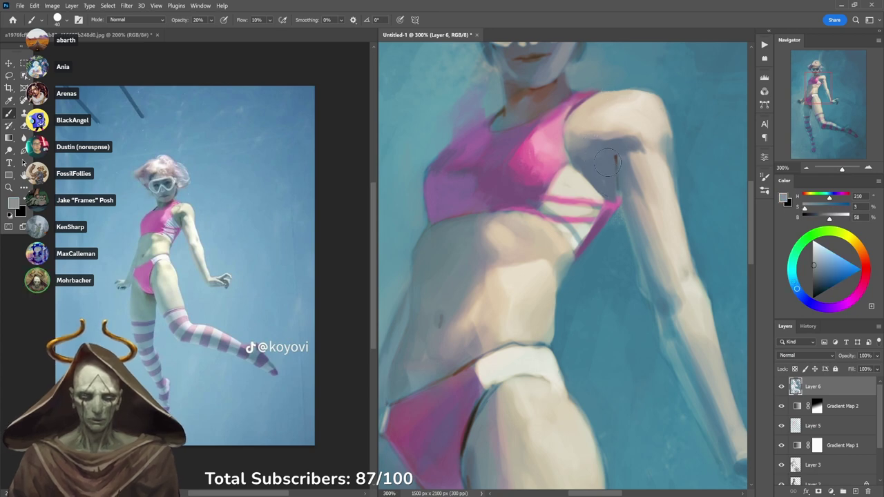
pyautogui.keyDown('alt'); pyautogui.click(664, 90); pyautogui.keyUp('alt')
pyautogui.press('3')
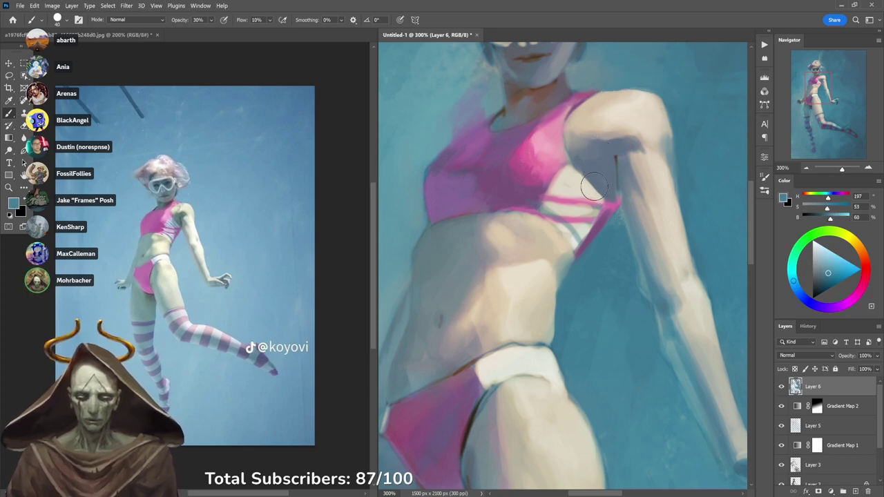
pyautogui.moveTo(577, 167); pyautogui.dragTo(596, 162)
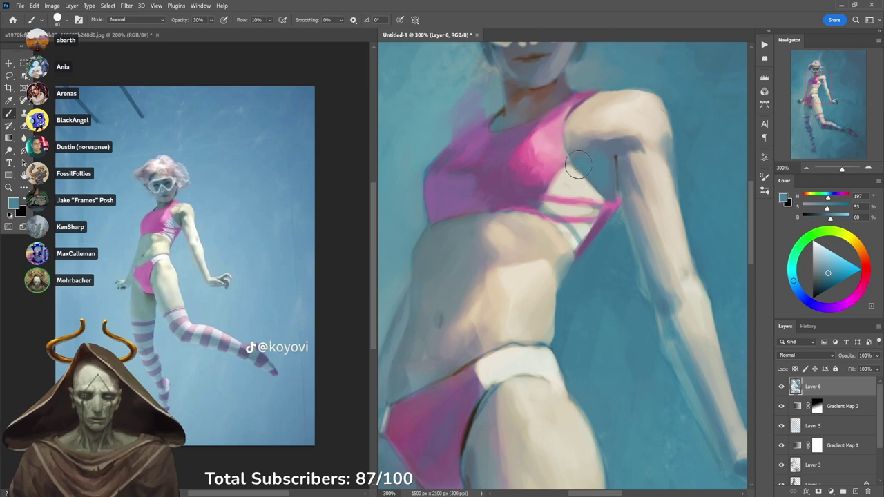
pyautogui.keyDown('alt'); pyautogui.click(631, 130); pyautogui.keyUp('alt')
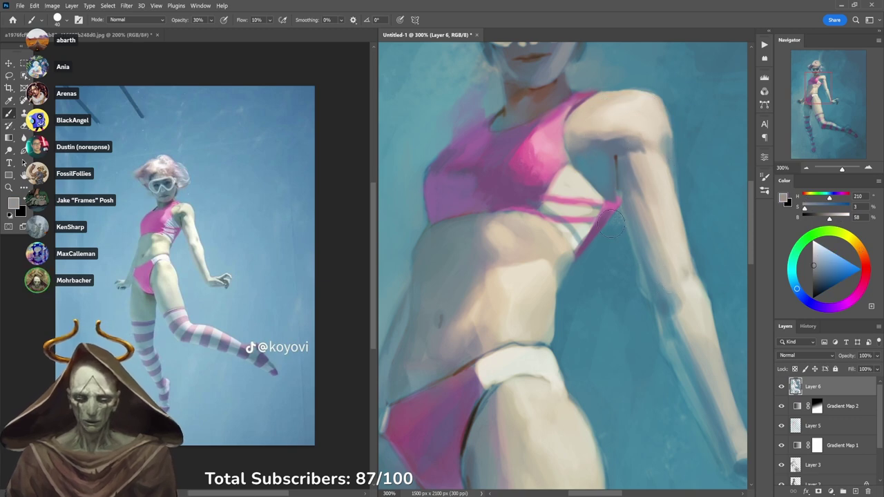
pyautogui.keyDown('alt'); pyautogui.click(694, 103); pyautogui.keyUp('alt')
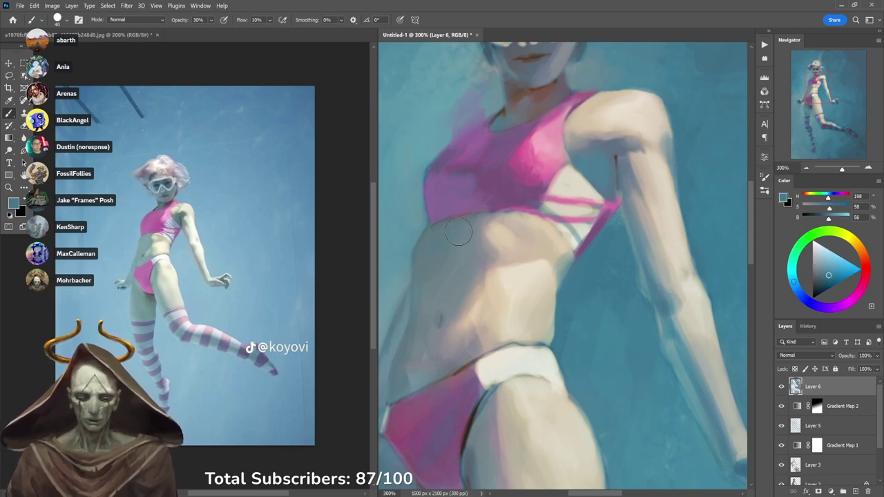
# Soften the dark shadow beneath the bikini bottom with blue at 40% opacity and glaze the shaded thigh with sampled grey-blue at 20%.
pyautogui.press('4')
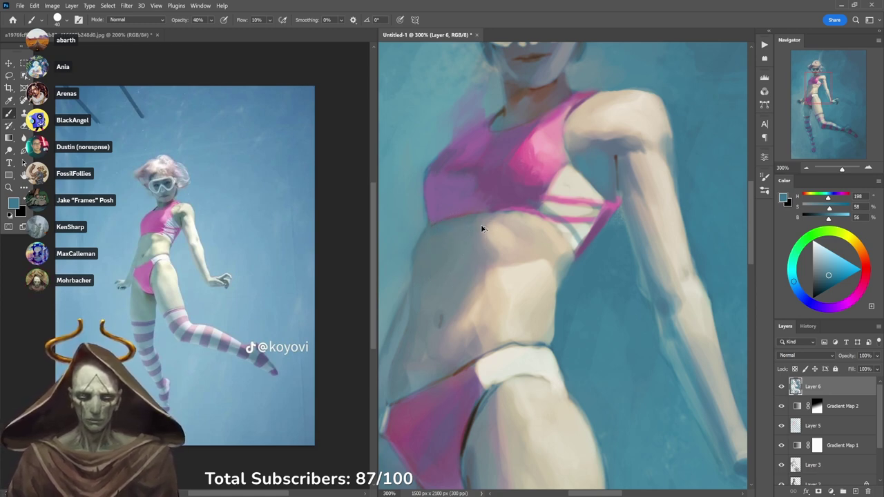
pyautogui.moveTo(467, 317); pyautogui.dragTo(509, 264)
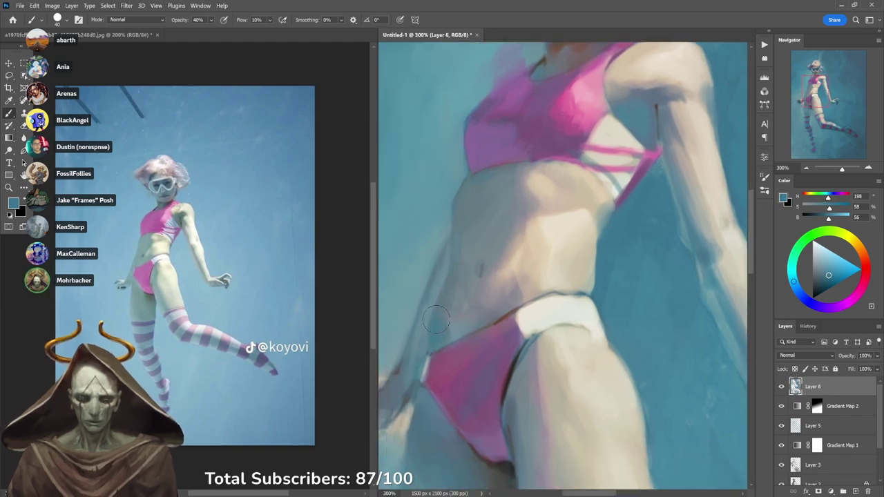
pyautogui.moveTo(483, 241)
pyautogui.mouseDown()
pyautogui.moveTo(552, 152)
pyautogui.moveTo(550, 136)
pyautogui.mouseUp()
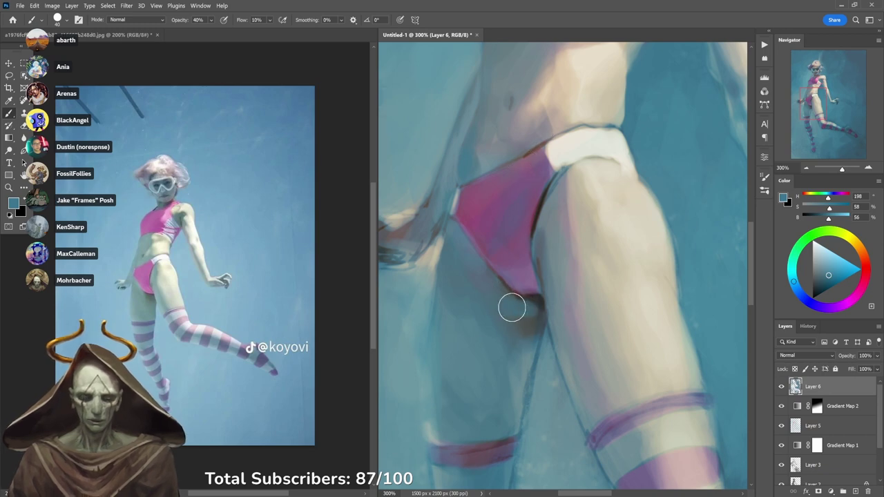
pyautogui.moveTo(512, 307)
pyautogui.mouseDown()
pyautogui.moveTo(529, 326)
pyautogui.moveTo(533, 315)
pyautogui.moveTo(505, 314)
pyautogui.mouseUp()
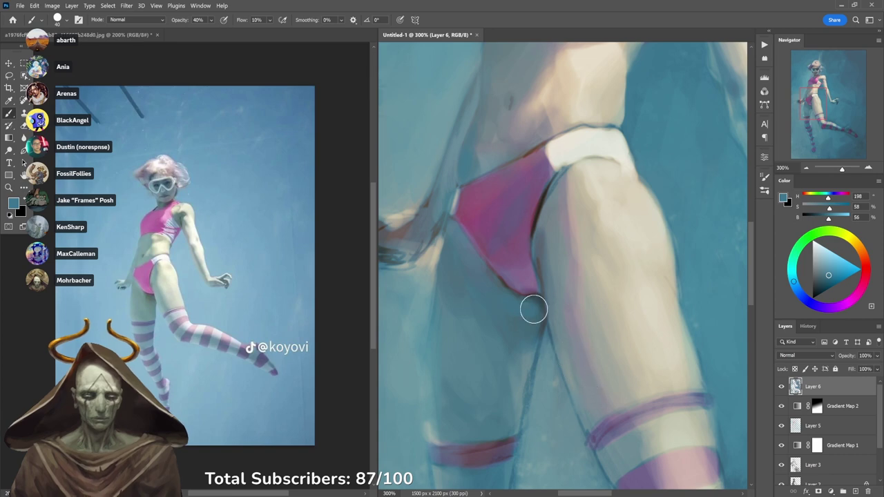
pyautogui.keyDown('alt'); pyautogui.click(489, 145); pyautogui.keyUp('alt')
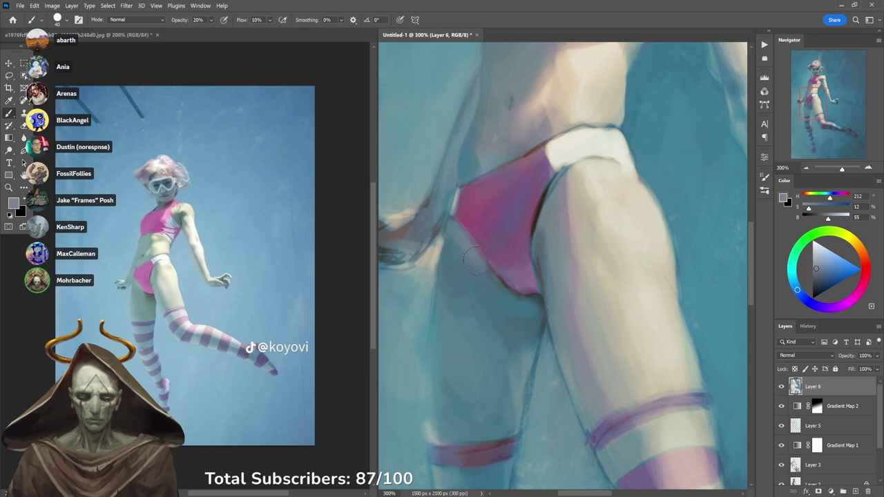
pyautogui.keyDown('alt'); pyautogui.click(504, 307); pyautogui.keyUp('alt')
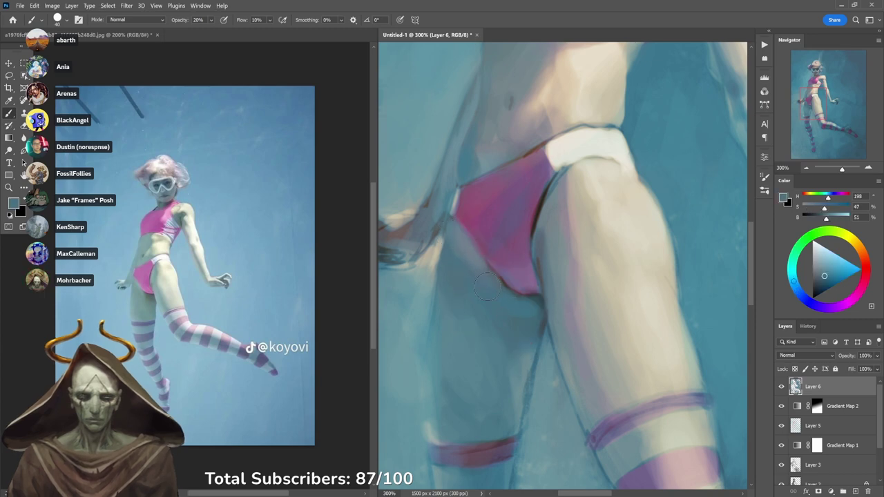
# Paint a pale rim light along the shaded thigh's outer edge with sampled cream at 70% opacity and blend it with blue at 30%.
pyautogui.keyDown('alt'); pyautogui.click(438, 249); pyautogui.keyUp('alt')
pyautogui.press('7')
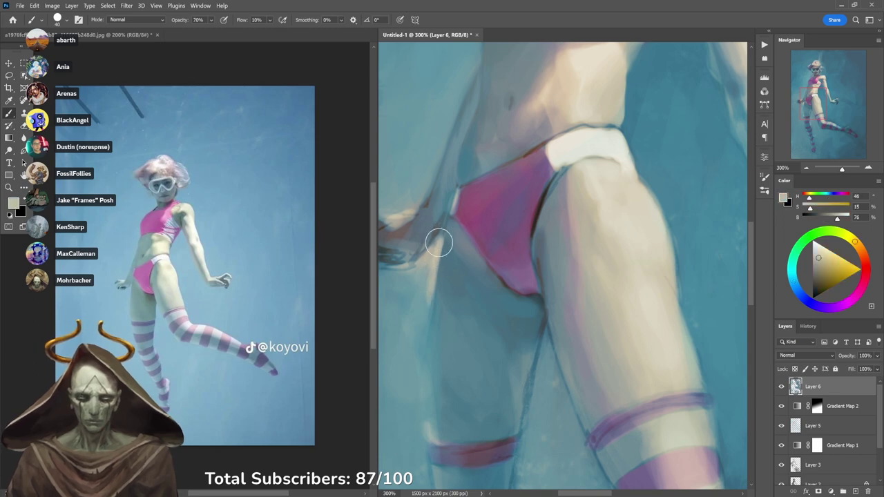
pyautogui.keyDown('alt'); pyautogui.click(442, 259); pyautogui.keyUp('alt')
pyautogui.press('3')
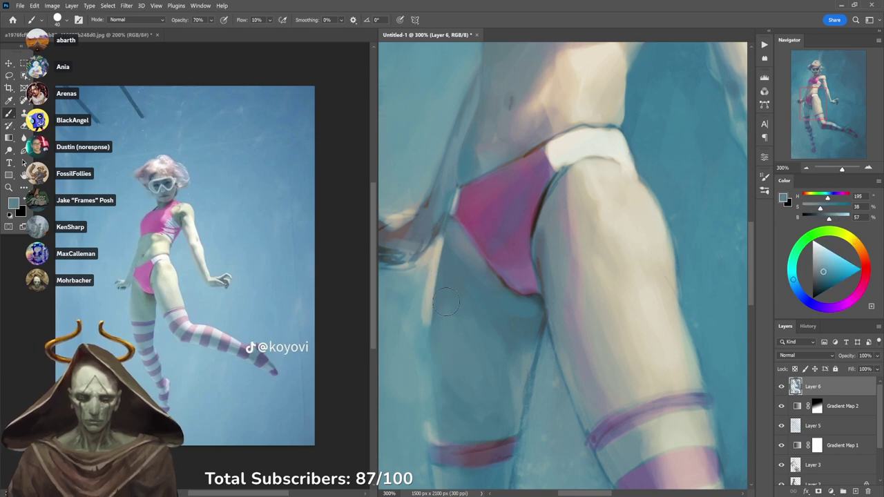
pyautogui.keyDown('alt'); pyautogui.click(426, 289); pyautogui.keyUp('alt')
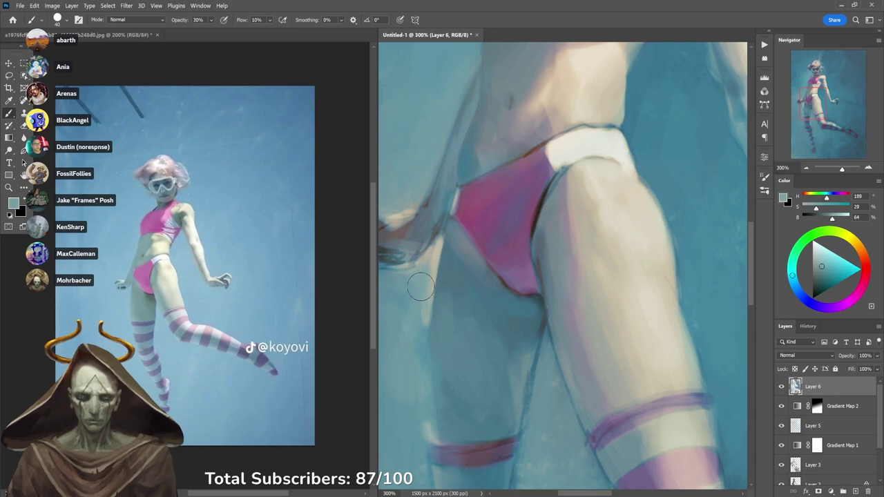
# Refine the shaded forearm's edges beside the waist with sampled water and shadow blues at 40% and 50% opacity.
pyautogui.moveTo(493, 132)
pyautogui.mouseDown()
pyautogui.moveTo(510, 233)
pyautogui.moveTo(491, 232)
pyautogui.mouseUp()
pyautogui.keyDown('alt'); pyautogui.click(495, 252); pyautogui.keyUp('alt')
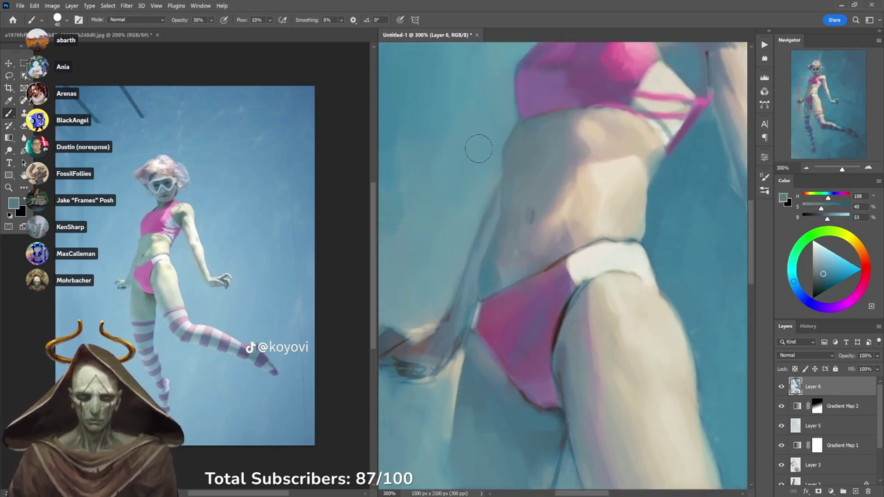
pyautogui.press('4')
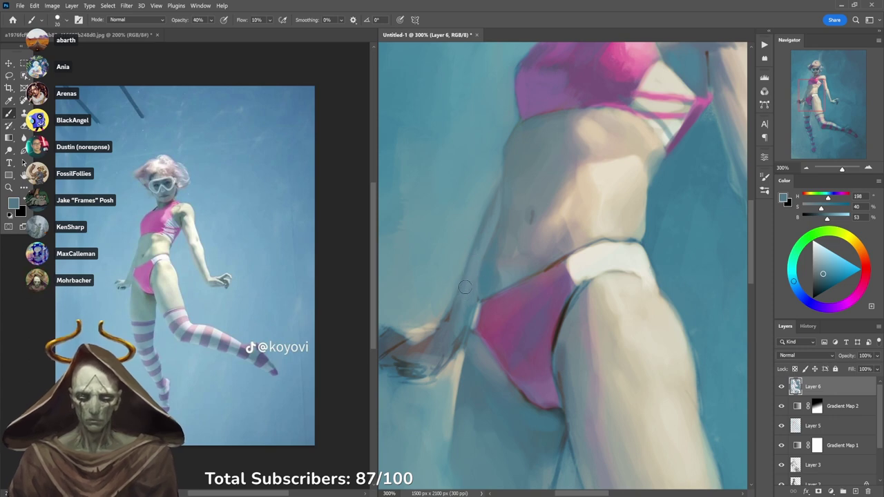
pyautogui.press('5')
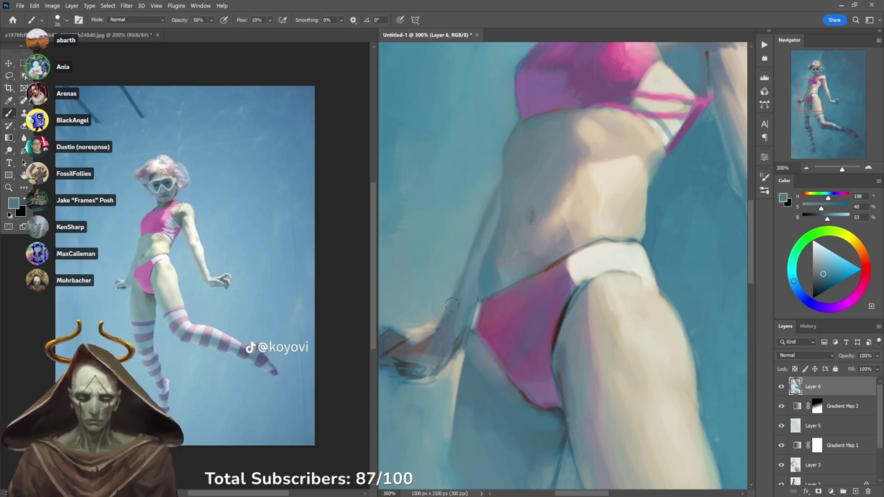
pyautogui.keyDown('alt'); pyautogui.click(483, 212); pyautogui.keyUp('alt')
pyautogui.keyDown('alt'); pyautogui.click(482, 216); pyautogui.keyUp('alt')
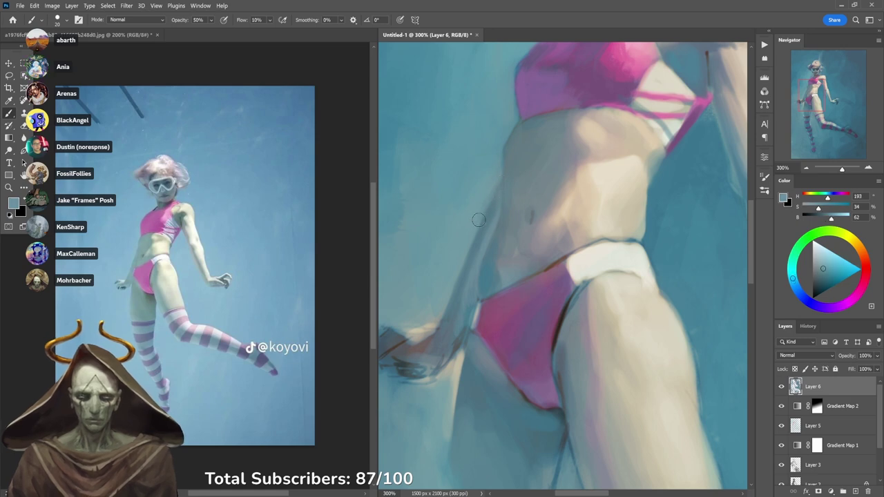
pyautogui.keyDown('alt'); pyautogui.click(496, 214); pyautogui.keyUp('alt')
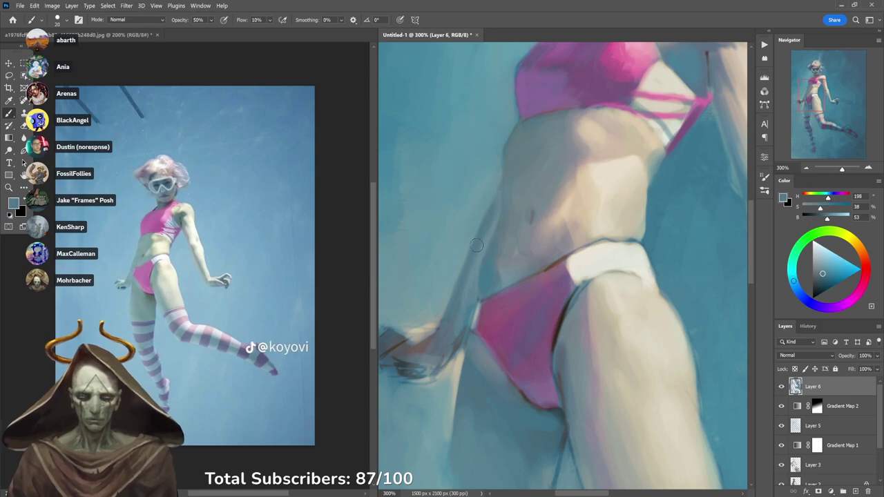
pyautogui.keyDown('alt'); pyautogui.click(489, 231); pyautogui.keyUp('alt')
# Touch up the dive mask's lower rim around the nose with sampled grey-blue, cream and water blue, working from 50% to 70% opacity.
pyautogui.scroll(5, 480, 272)
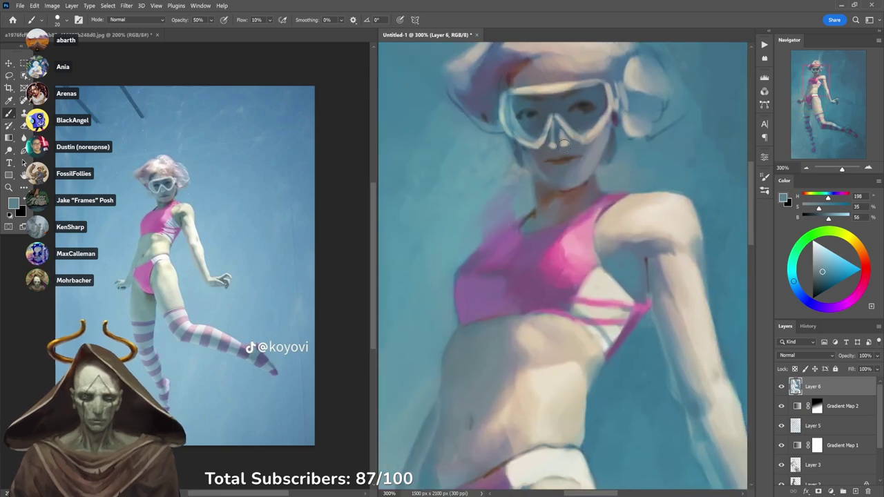
pyautogui.keyDown('alt'); pyautogui.click(588, 156); pyautogui.keyUp('alt')
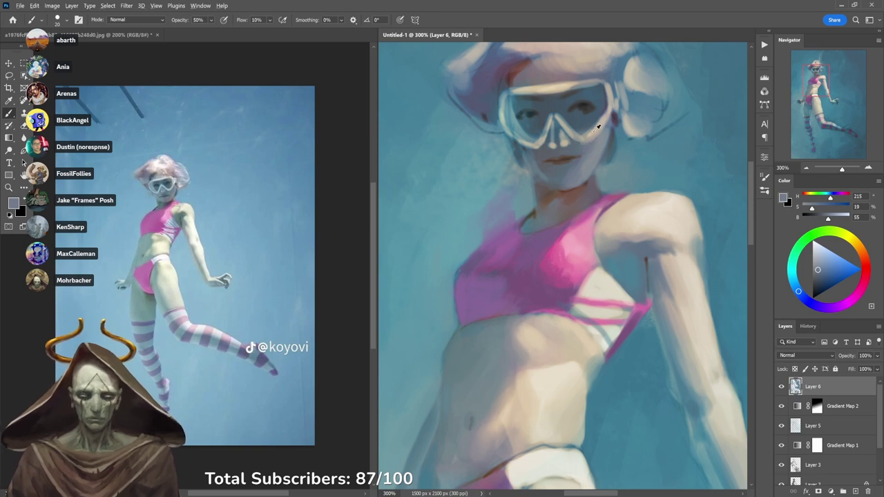
pyautogui.keyDown('alt'); pyautogui.click(599, 128); pyautogui.keyUp('alt')
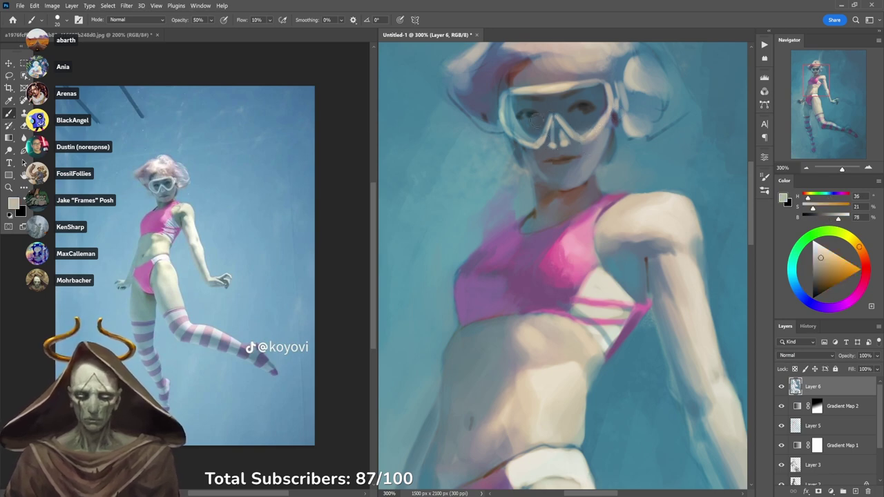
pyautogui.keyDown('alt'); pyautogui.click(487, 151); pyautogui.keyUp('alt')
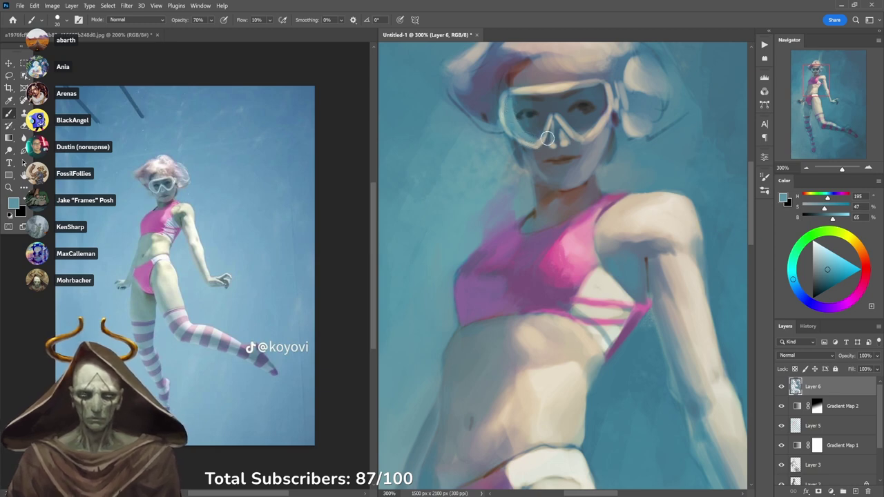
# Define both eyes behind the mask lenses with sampled dark blue and near-black, varying the brush opacity between 20% and 60%.
pyautogui.press('2')
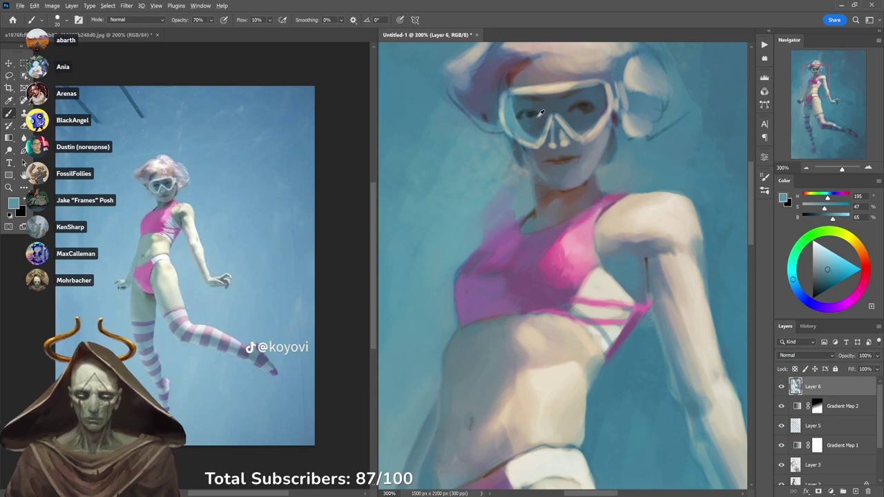
pyautogui.keyDown('alt'); pyautogui.click(532, 114); pyautogui.keyUp('alt')
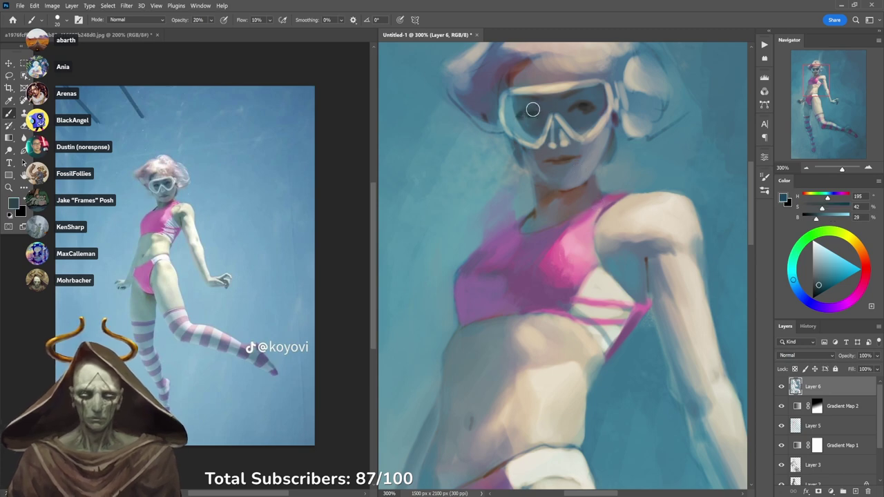
pyautogui.keyDown('alt'); pyautogui.click(531, 113); pyautogui.keyUp('alt')
pyautogui.moveTo(575, 105)
pyautogui.mouseDown()
pyautogui.moveTo(597, 107)
pyautogui.moveTo(568, 109)
pyautogui.mouseUp()
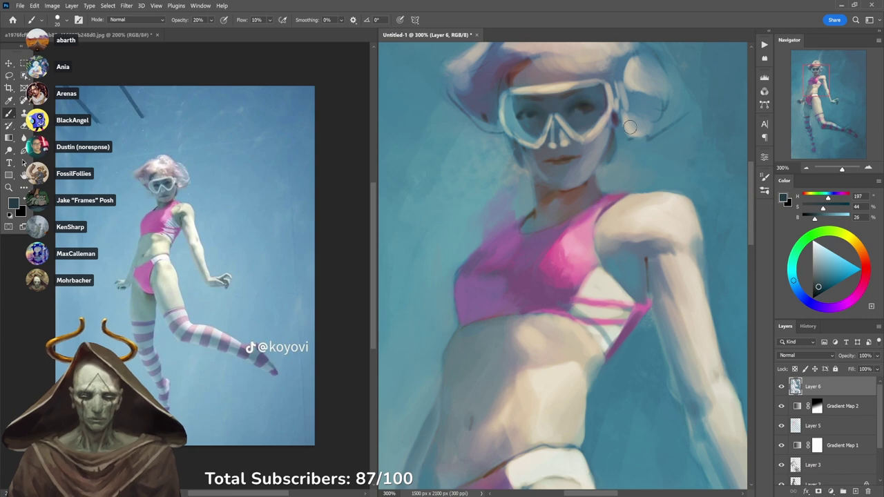
pyautogui.press('6')
pyautogui.keyDown('alt'); pyautogui.click(585, 103); pyautogui.keyUp('alt')
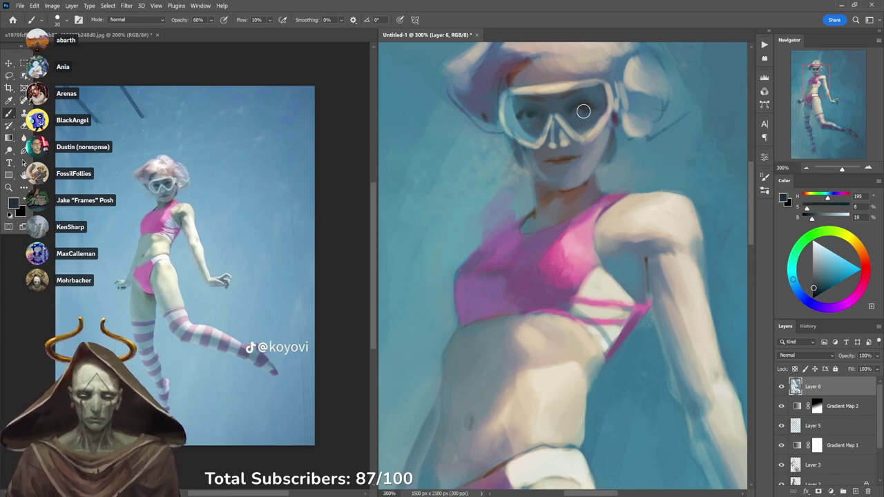
pyautogui.press('4')
pyautogui.press('3')
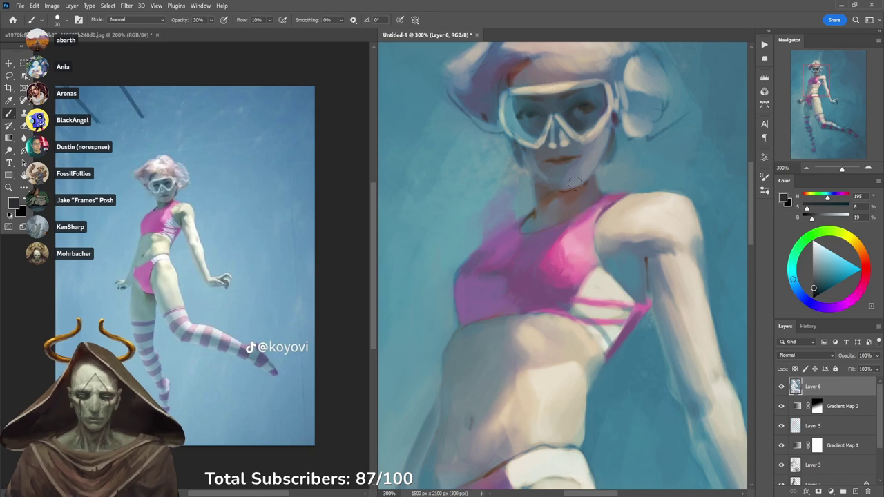
# Retouch the face around the nose with sampled grey-blue at 30% opacity and refine the neck edge with water blue at 60%.
pyautogui.keyDown('alt'); pyautogui.click(558, 130); pyautogui.keyUp('alt')
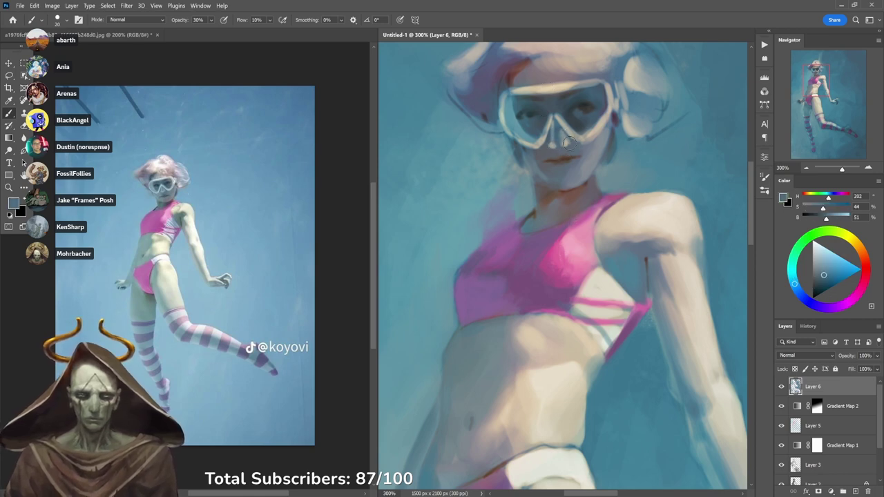
pyautogui.keyDown('alt'); pyautogui.click(515, 100); pyautogui.keyUp('alt')
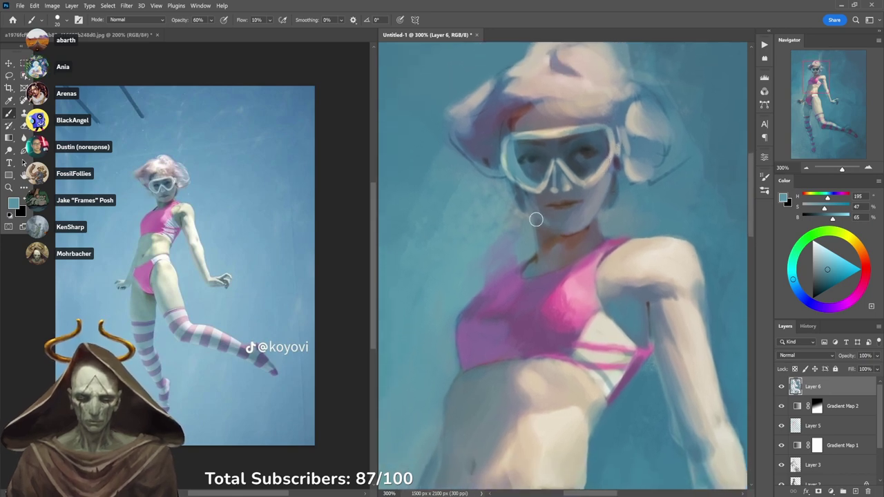
pyautogui.keyDown('alt'); pyautogui.click(534, 239); pyautogui.keyUp('alt')
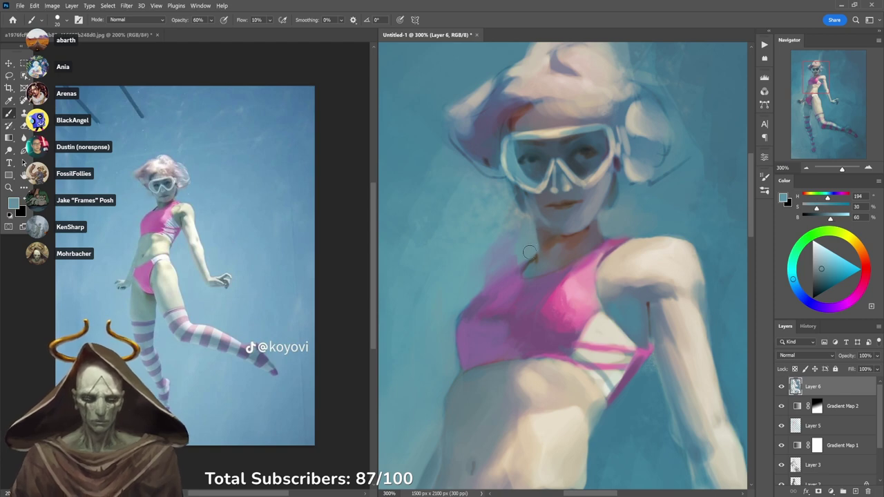
# Cover the sketch line along the shaded thigh's inner edge with sampled dark blue at 100% opacity.
pyautogui.scroll(-3, 526, 254)
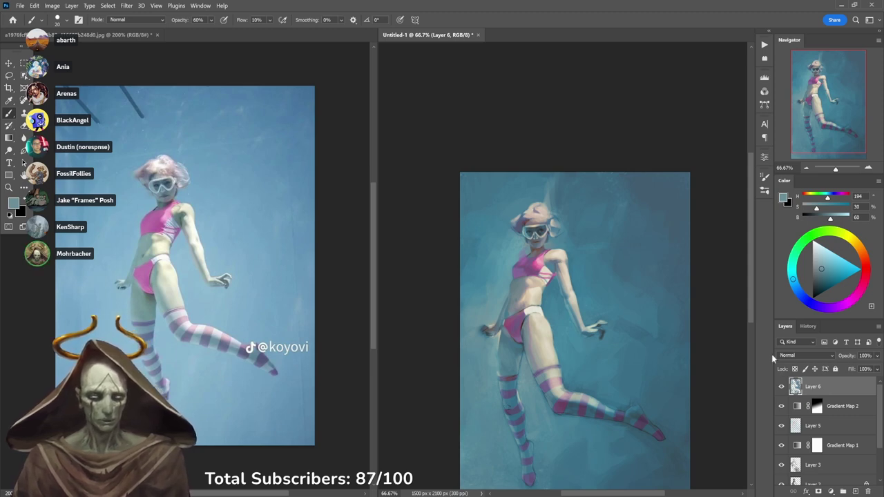
pyautogui.moveTo(602, 388); pyautogui.dragTo(614, 291)
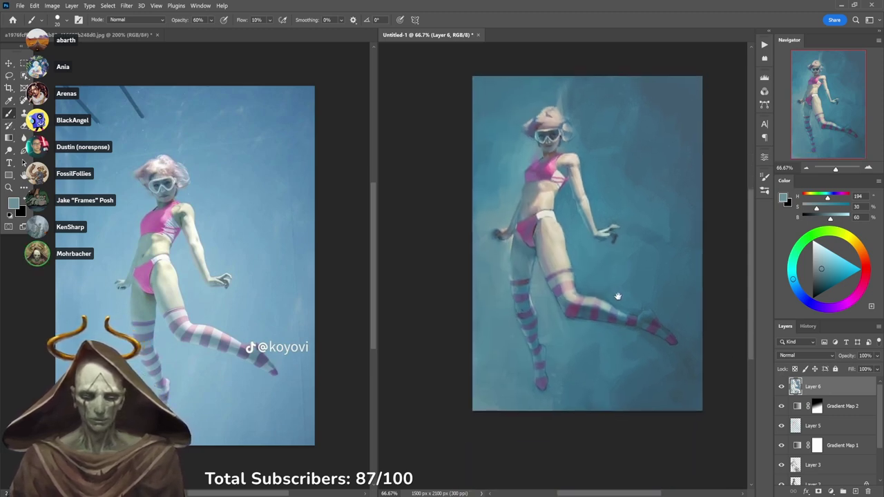
pyautogui.keyDown('ctrl'); pyautogui.click(527, 294); pyautogui.keyUp('ctrl')
pyautogui.keyDown('ctrl'); pyautogui.click(523, 293); pyautogui.keyUp('ctrl')
pyautogui.keyDown('alt'); pyautogui.click(539, 174); pyautogui.keyUp('alt')
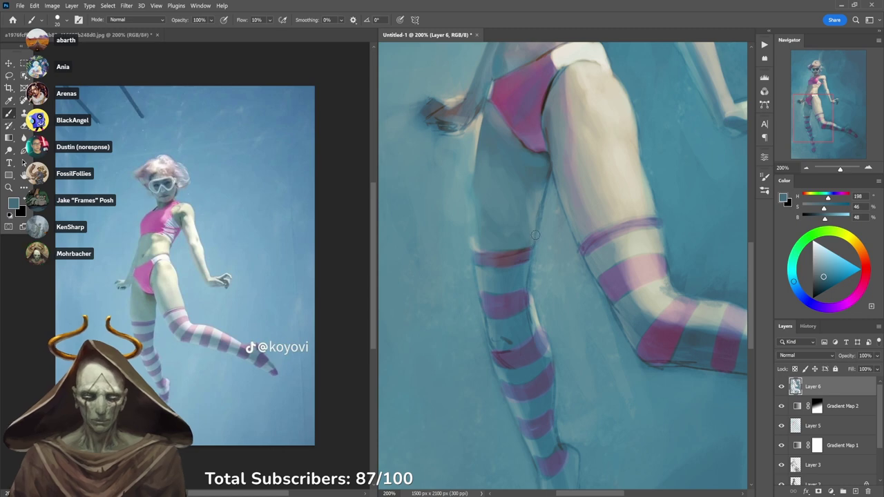
pyautogui.moveTo(536, 228); pyautogui.dragTo(542, 185)
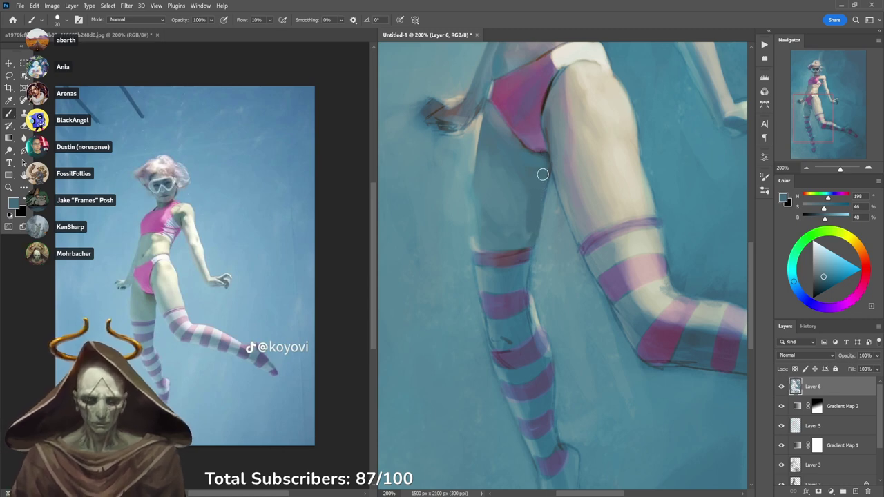
# Blend the shaded thigh with a size 40 brush, using sampled blues at 30% and 20% opacity.
pyautogui.press(']')
pyautogui.press(']')
pyautogui.press('3')
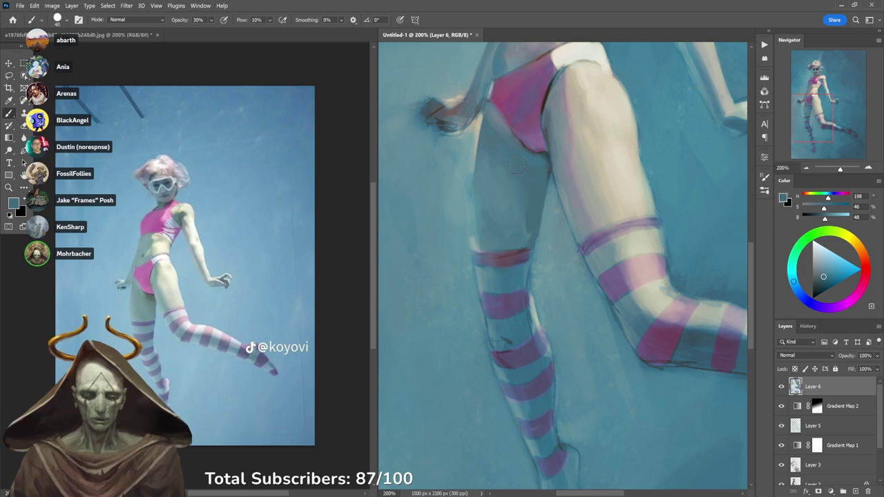
pyautogui.keyDown('alt'); pyautogui.click(515, 180); pyautogui.keyUp('alt')
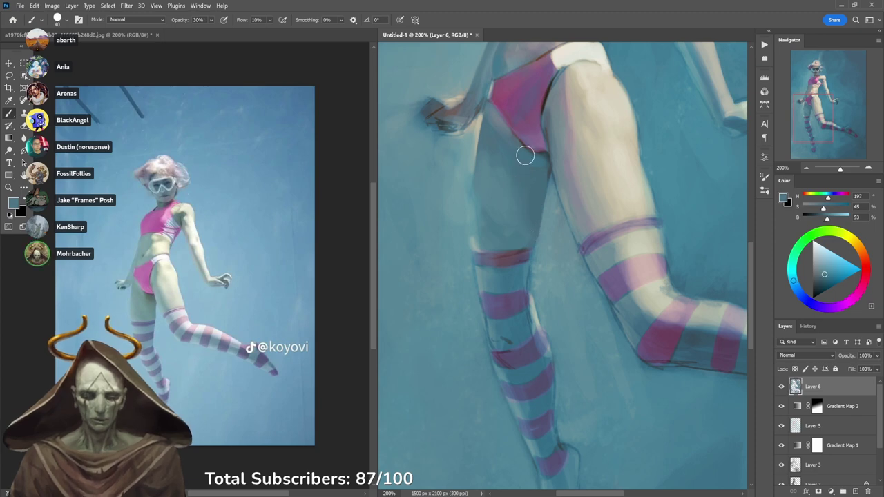
pyautogui.keyDown('alt'); pyautogui.click(482, 185); pyautogui.keyUp('alt')
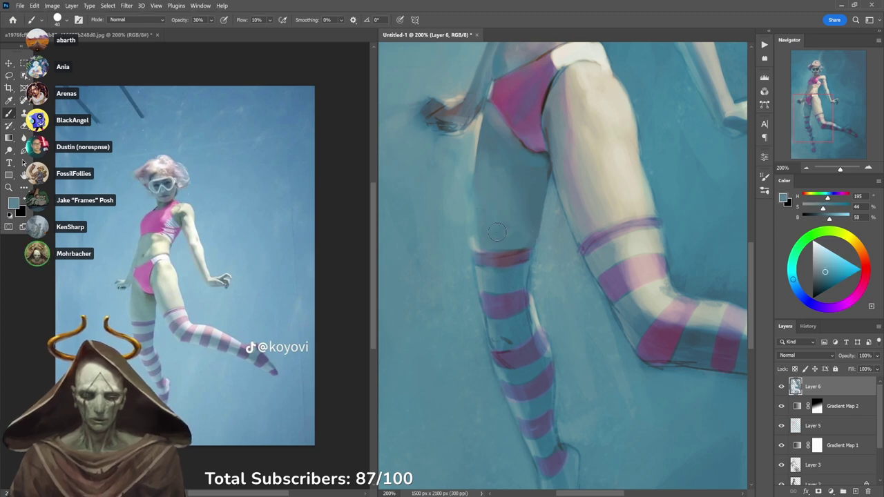
pyautogui.keyDown('alt'); pyautogui.click(474, 179); pyautogui.keyUp('alt')
pyautogui.press('2')
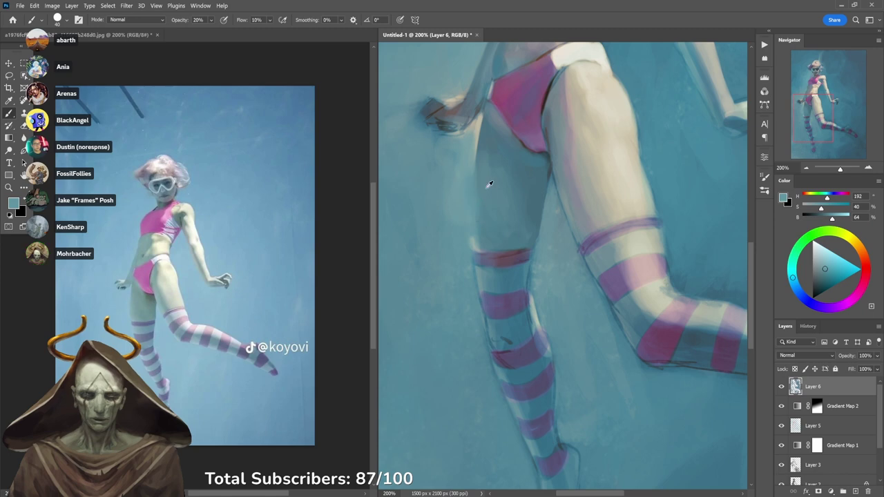
# Refine the shaded thigh's outer edge above the sock with sampled blues at 90% opacity and soften the adjoining water at 30%.
pyautogui.keyDown('alt'); pyautogui.click(487, 232); pyautogui.keyUp('alt')
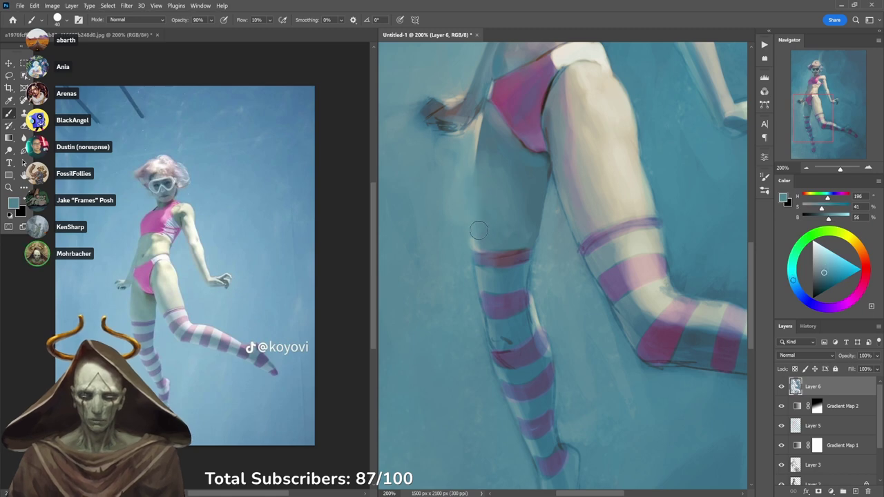
pyautogui.keyDown('alt'); pyautogui.click(477, 236); pyautogui.keyUp('alt')
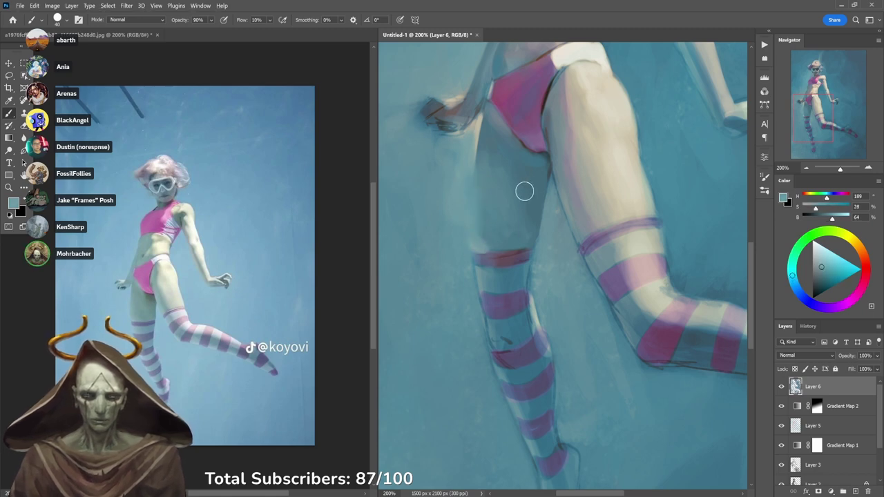
pyautogui.keyDown('alt'); pyautogui.click(486, 237); pyautogui.keyUp('alt')
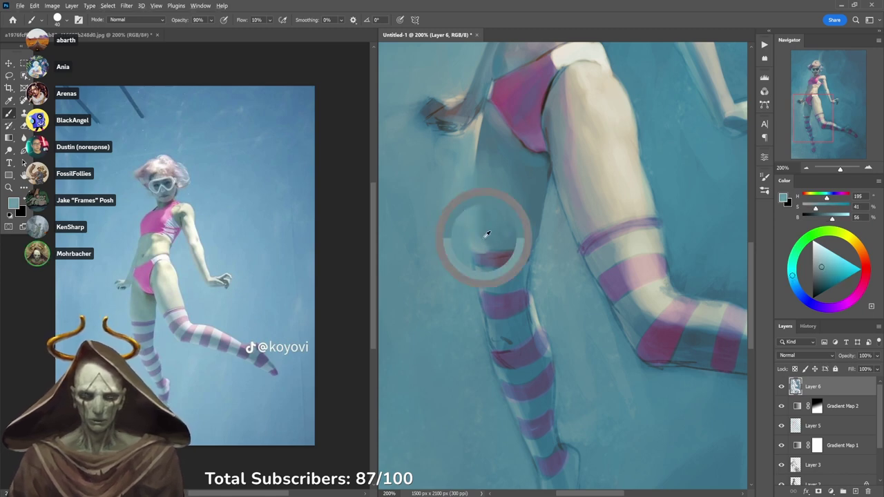
pyautogui.keyDown('alt'); pyautogui.click(455, 273); pyautogui.keyUp('alt')
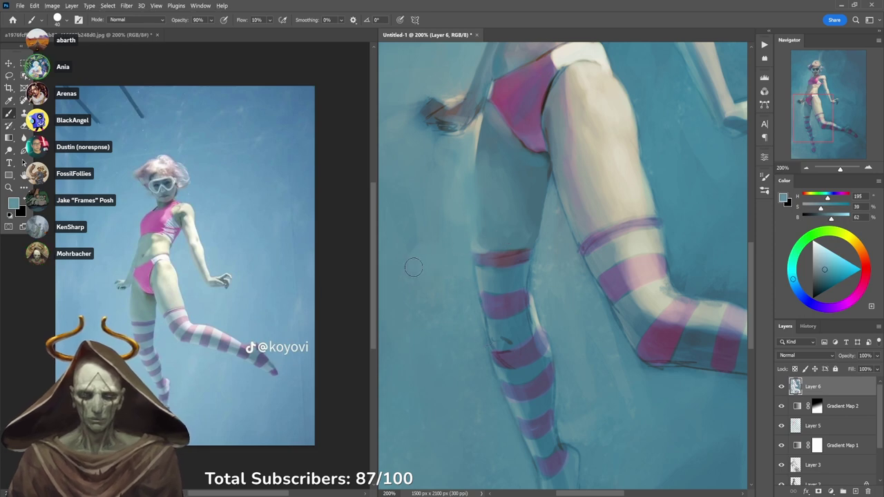
pyautogui.keyDown('alt'); pyautogui.click(453, 174); pyautogui.keyUp('alt')
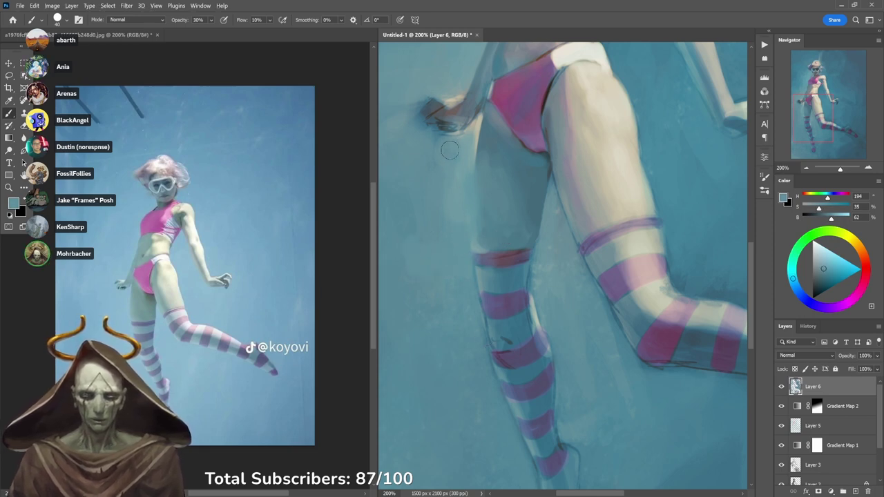
pyautogui.press('3')
# Clean up the water around the shaded hand's outer edge and wrist with sampled blues at 70% opacity.
pyautogui.moveTo(434, 142); pyautogui.dragTo(489, 222)
pyautogui.press('7')
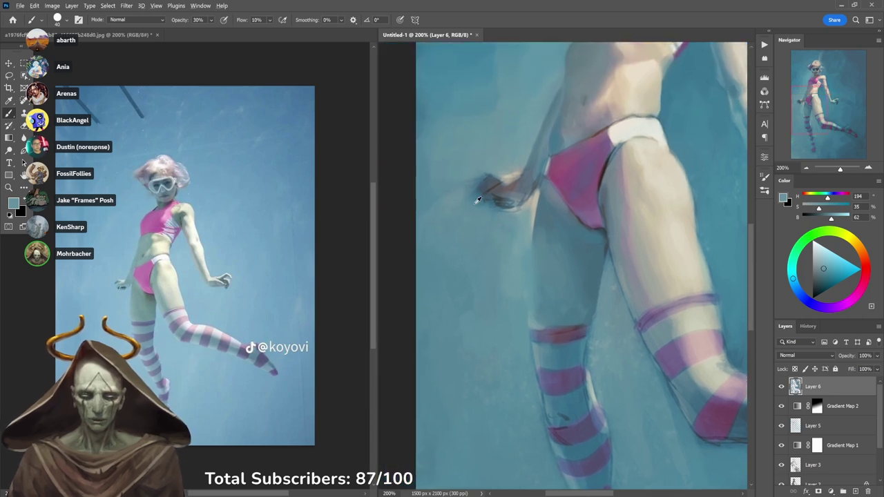
pyautogui.keyDown('alt'); pyautogui.click(484, 193); pyautogui.keyUp('alt')
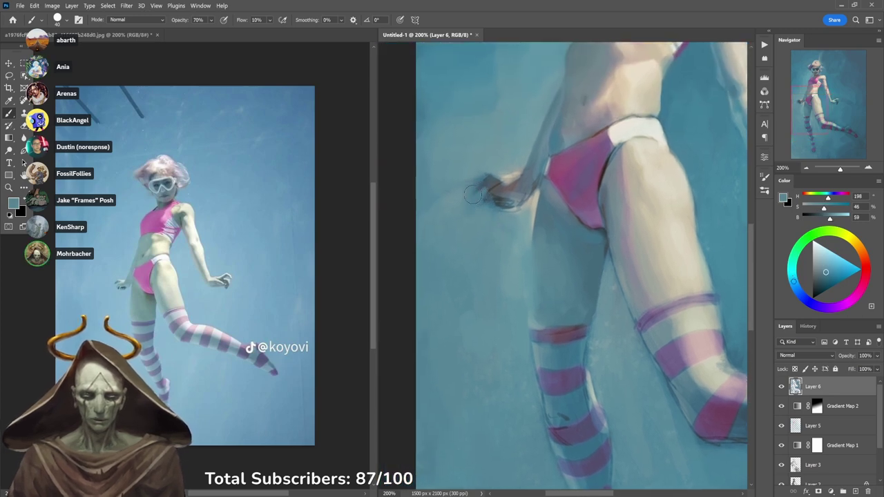
pyautogui.keyDown('alt'); pyautogui.click(475, 181); pyautogui.keyUp('alt')
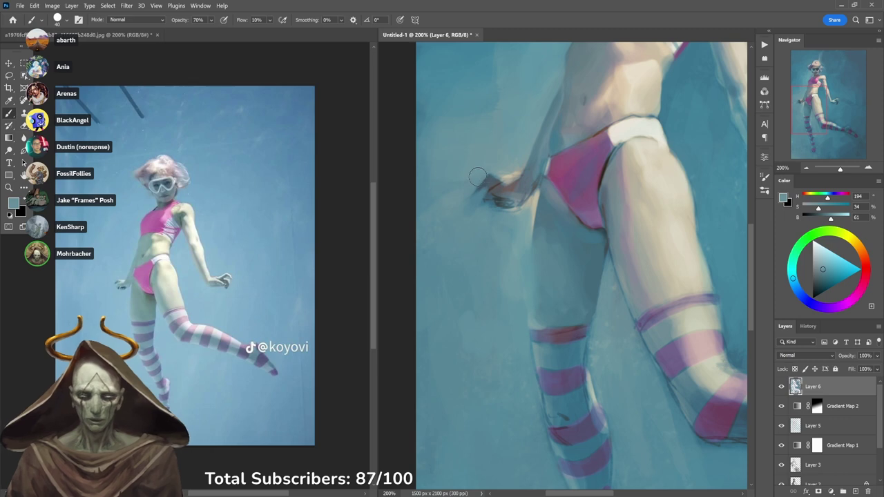
pyautogui.keyDown('alt'); pyautogui.click(514, 169); pyautogui.keyUp('alt')
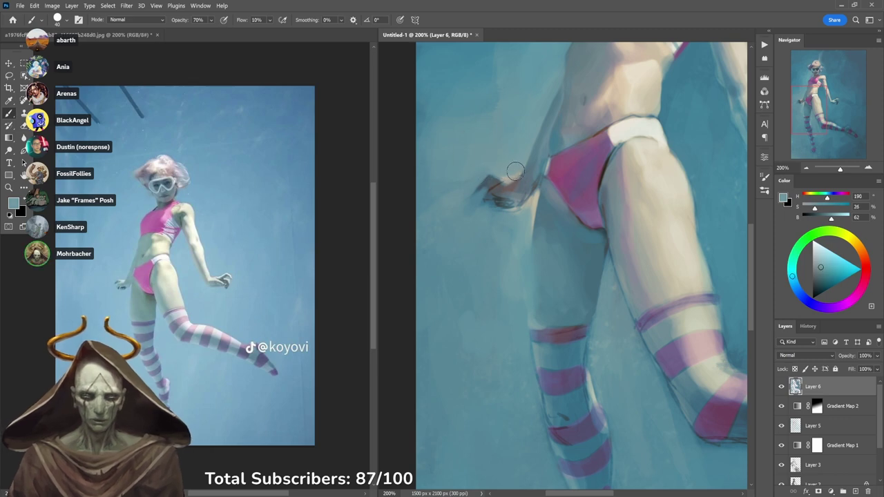
# Repaint the shaded hand's palm and lower fingers with sampled beige and reddish brown at 40% and 70% opacity.
pyautogui.keyDown('alt'); pyautogui.click(549, 158); pyautogui.keyUp('alt')
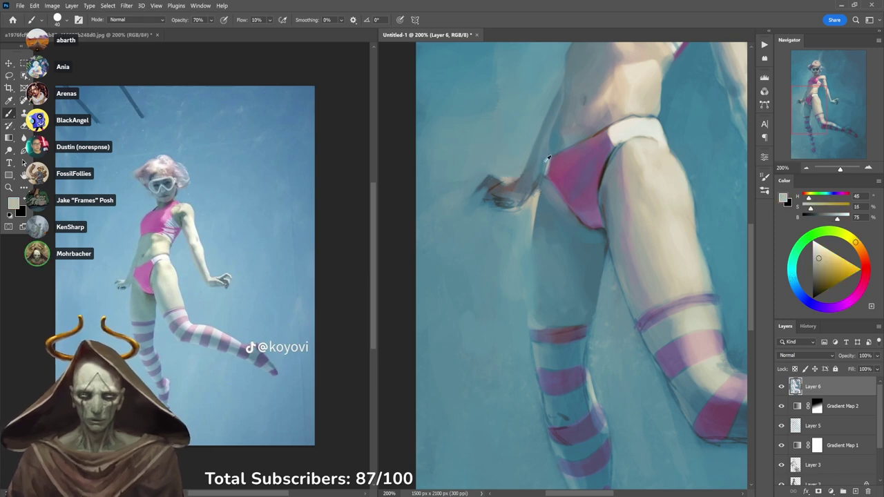
pyautogui.keyDown('alt'); pyautogui.click(616, 77); pyautogui.keyUp('alt')
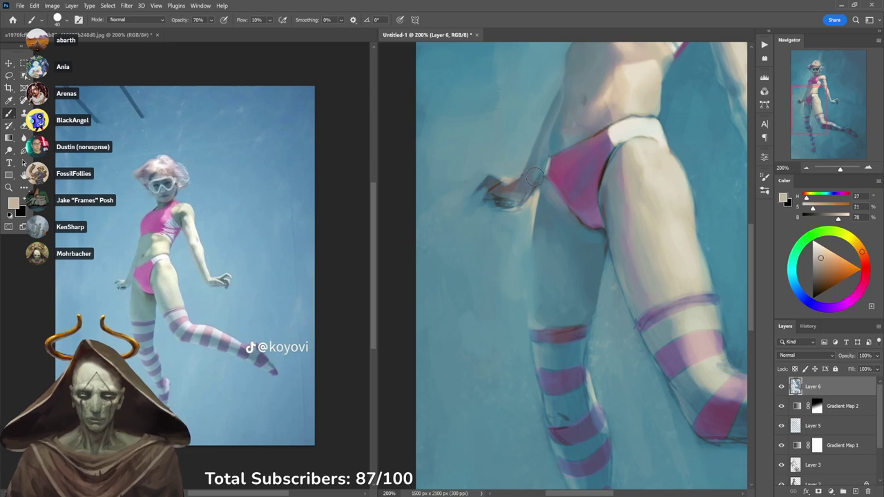
pyautogui.moveTo(501, 197); pyautogui.dragTo(484, 201)
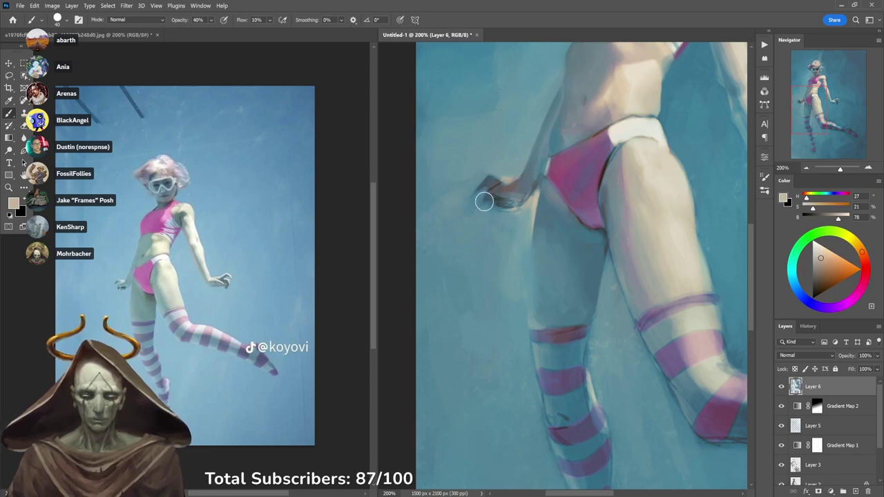
pyautogui.keyDown('alt'); pyautogui.click(506, 189); pyautogui.keyUp('alt')
pyautogui.press('7')
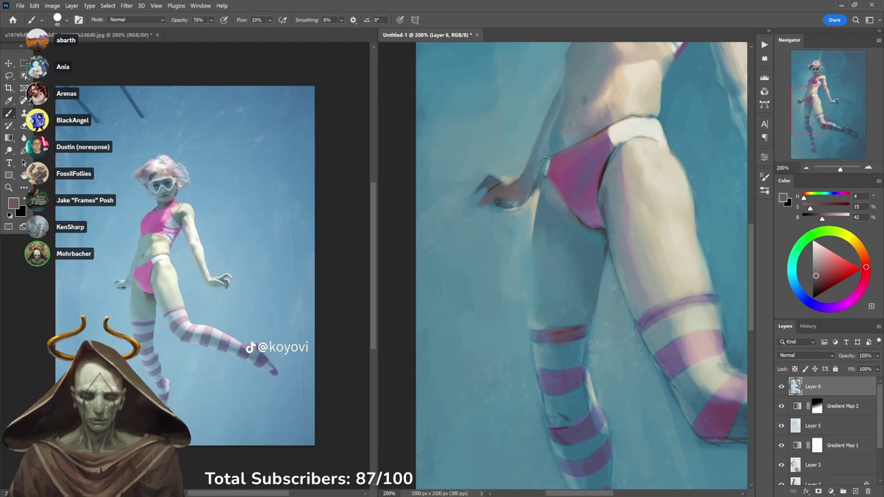
# Define the shaded hand's fingers with sampled dark blue at 80% opacity, trimming the underside with water blue.
pyautogui.press('8')
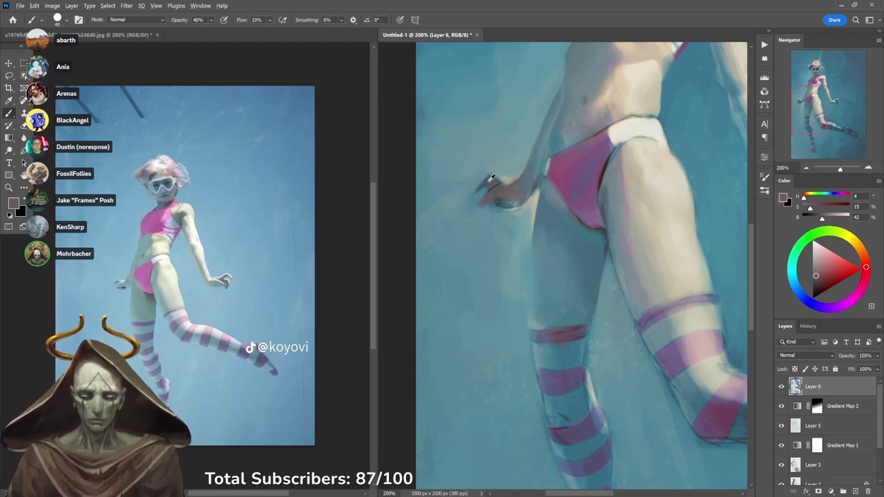
pyautogui.keyDown('alt'); pyautogui.click(482, 183); pyautogui.keyUp('alt')
pyautogui.moveTo(483, 187); pyautogui.dragTo(475, 193)
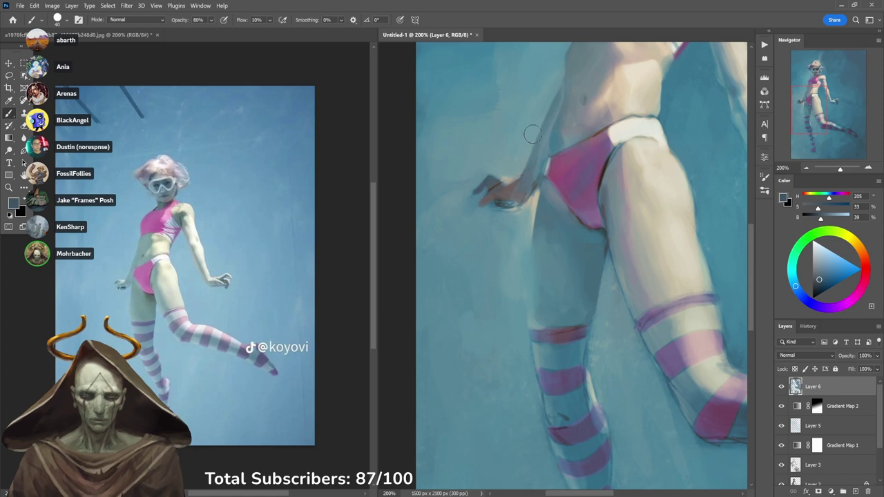
pyautogui.keyDown('alt'); pyautogui.click(509, 209); pyautogui.keyUp('alt')
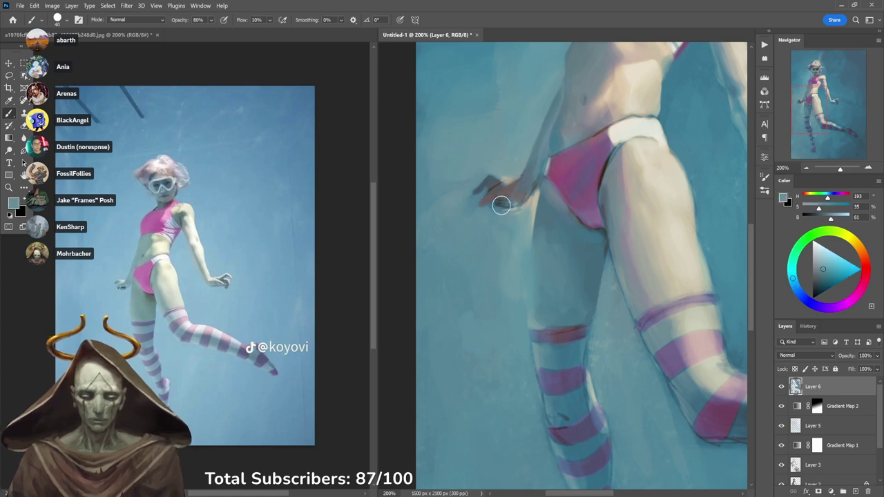
pyautogui.keyDown('alt'); pyautogui.click(498, 205); pyautogui.keyUp('alt')
pyautogui.moveTo(497, 206); pyautogui.dragTo(506, 203)
# Clean the water beneath the shaded hand with sampled blue at 70% and 90% opacity, retouching toward the thigh at 30%.
pyautogui.press('7')
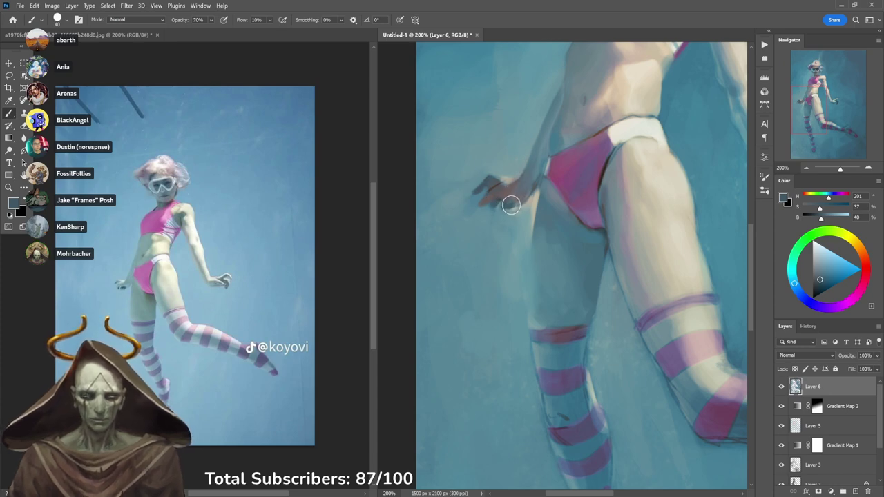
pyautogui.keyDown('alt'); pyautogui.click(506, 213); pyautogui.keyUp('alt')
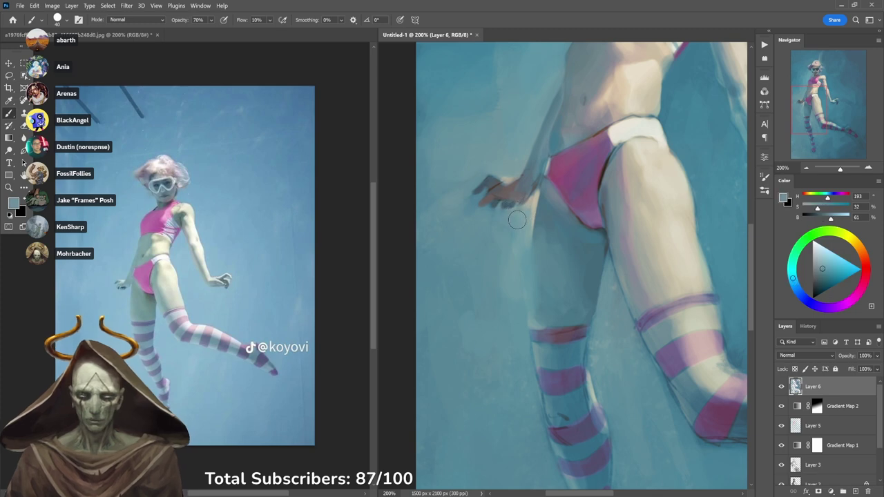
pyautogui.press('9')
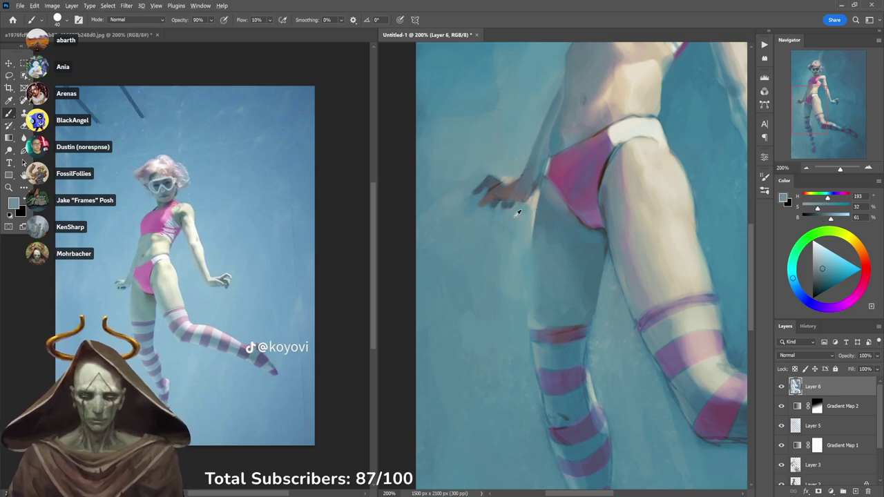
pyautogui.keyDown('alt'); pyautogui.click(532, 209); pyautogui.keyUp('alt')
pyautogui.press('3')
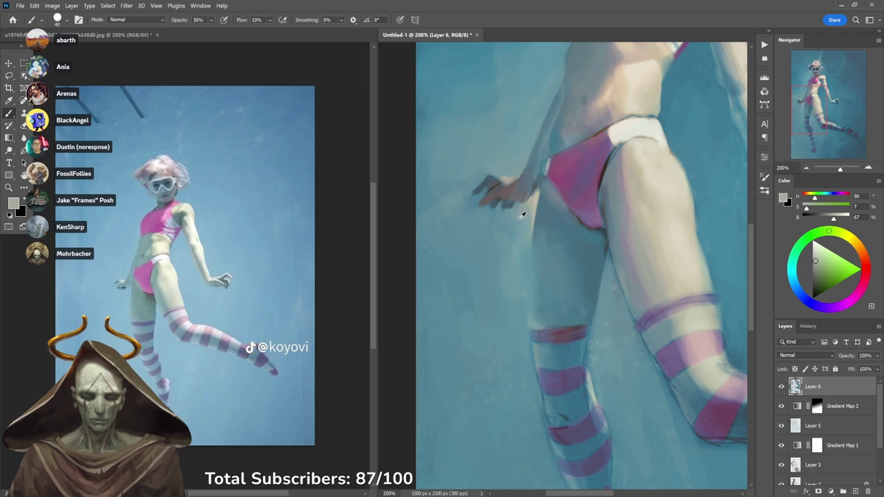
pyautogui.keyDown('alt'); pyautogui.click(522, 214); pyautogui.keyUp('alt')
# Refine the lit side of the waist with sampled skin tone at 30% opacity and sampled water blue at 80%.
pyautogui.keyDown('alt'); pyautogui.click(652, 104); pyautogui.keyUp('alt')
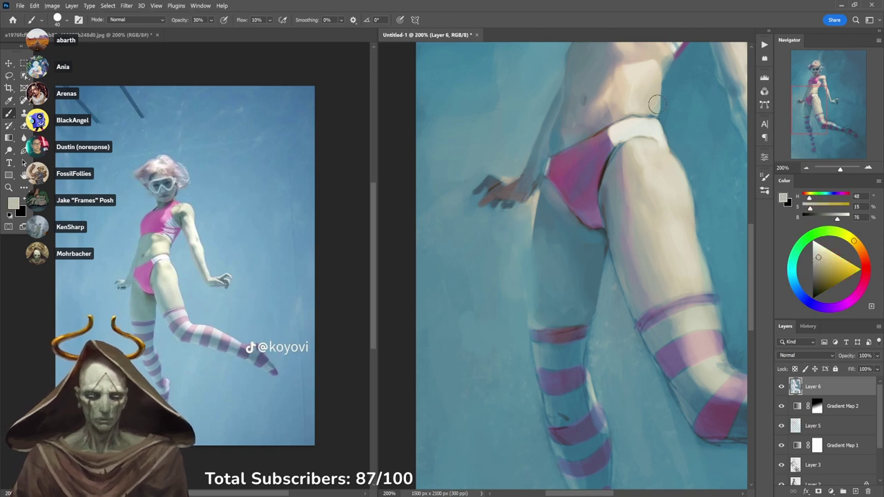
pyautogui.moveTo(657, 105)
pyautogui.mouseDown()
pyautogui.moveTo(622, 169)
pyautogui.moveTo(628, 175)
pyautogui.mouseUp()
pyautogui.keyDown('alt'); pyautogui.click(634, 171); pyautogui.keyUp('alt')
pyautogui.press('8')
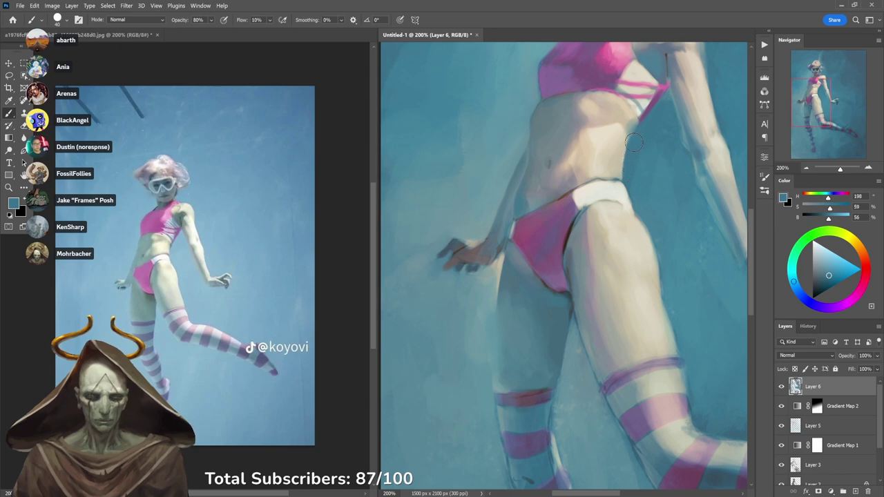
# Blend the shadow edge beside the navel with sampled skin tones at 30% and 20% opacity.
pyautogui.moveTo(642, 116); pyautogui.dragTo(611, 268)
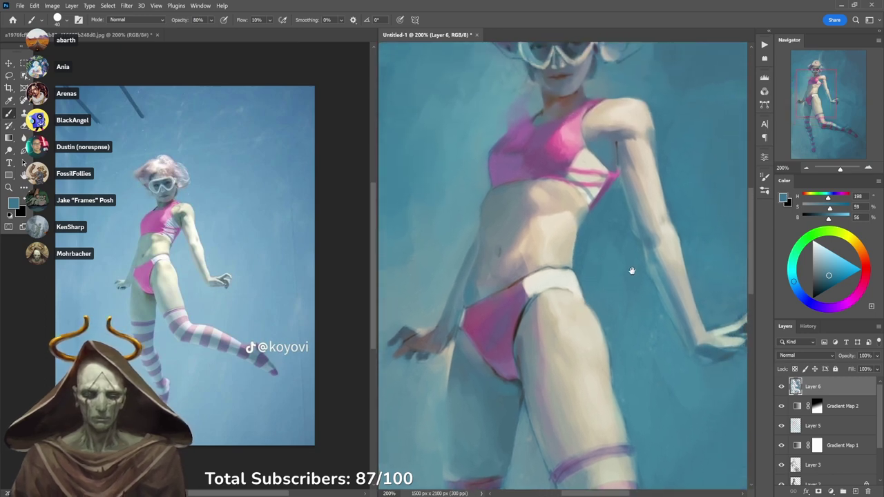
pyautogui.keyDown('alt'); pyautogui.click(523, 237); pyautogui.keyUp('alt')
pyautogui.press('3')
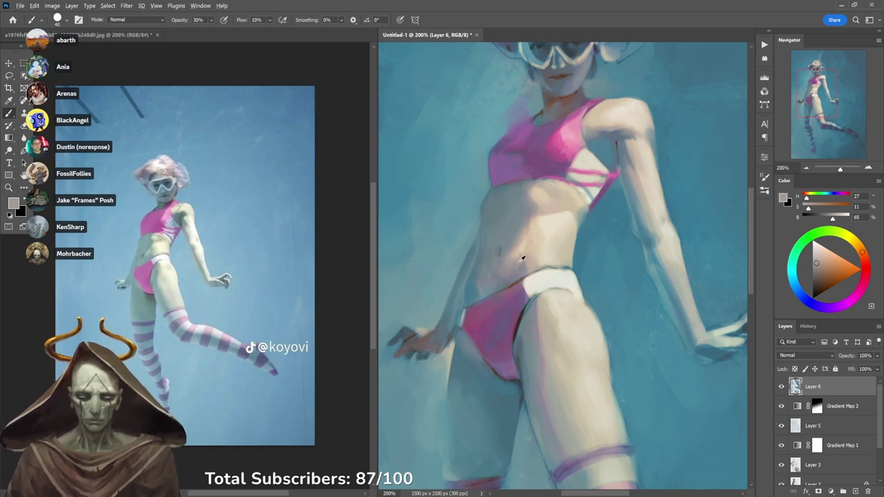
pyautogui.keyDown('alt'); pyautogui.click(519, 262); pyautogui.keyUp('alt')
pyautogui.press('2')
pyautogui.moveTo(524, 257); pyautogui.dragTo(535, 229)
pyautogui.keyDown('alt'); pyautogui.click(541, 237); pyautogui.keyUp('alt')
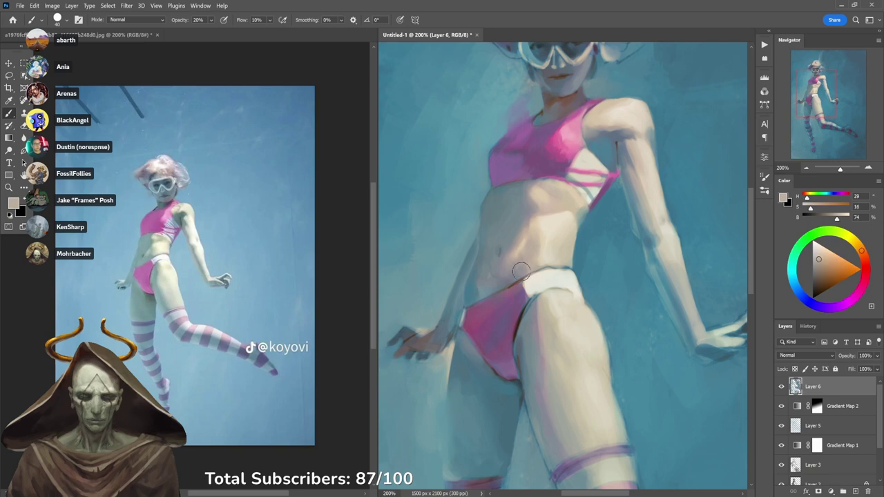
# Soften the lower abdomen above the waistband with sampled skin tones at 20% and 30% opacity.
pyautogui.moveTo(597, 295); pyautogui.dragTo(587, 211)
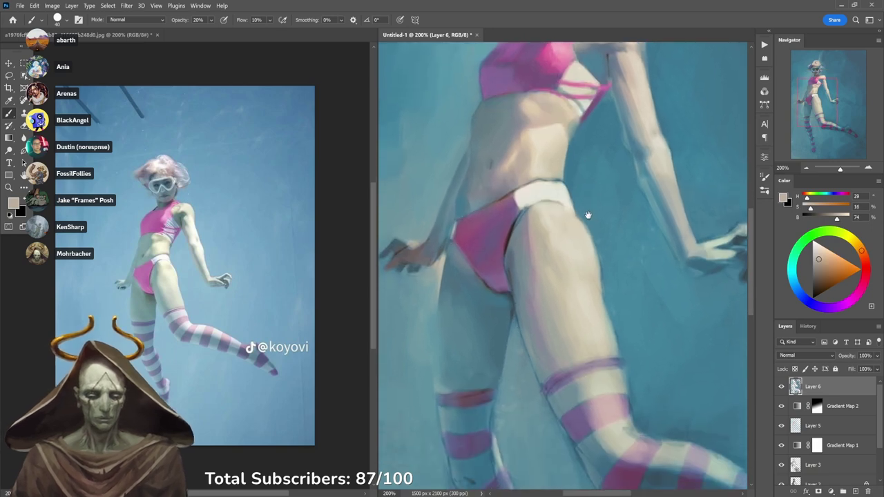
pyautogui.keyDown('alt'); pyautogui.click(514, 174); pyautogui.keyUp('alt')
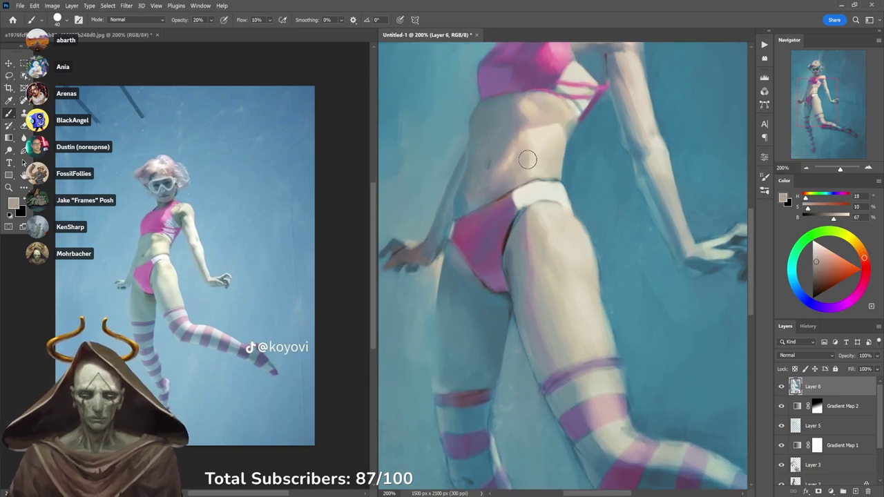
pyautogui.keyDown('alt'); pyautogui.click(539, 145); pyautogui.keyUp('alt')
pyautogui.press('3')
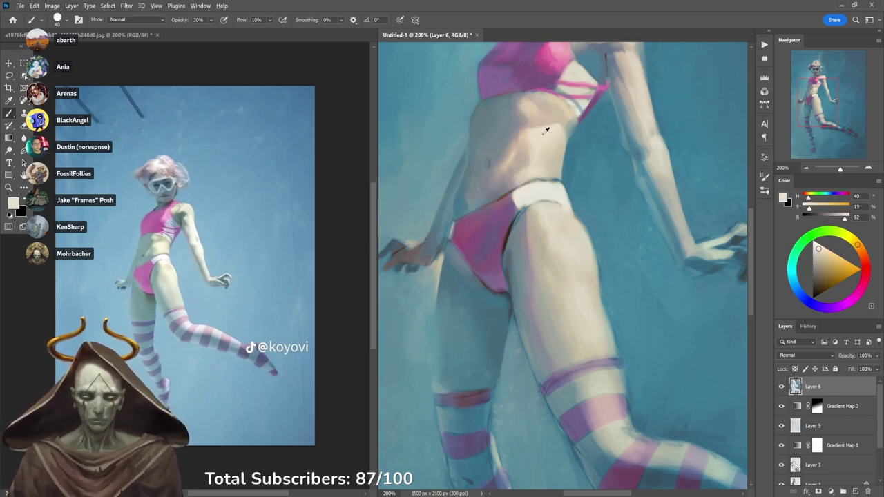
# Retouch the top of the lit thigh below the waistband with sampled cream tones at 70% opacity.
pyautogui.press('7')
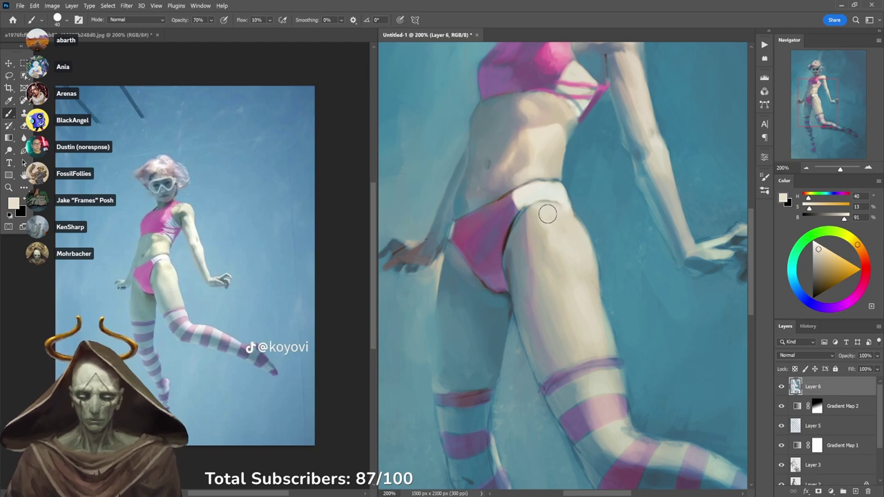
pyautogui.keyDown('alt'); pyautogui.click(559, 214); pyautogui.keyUp('alt')
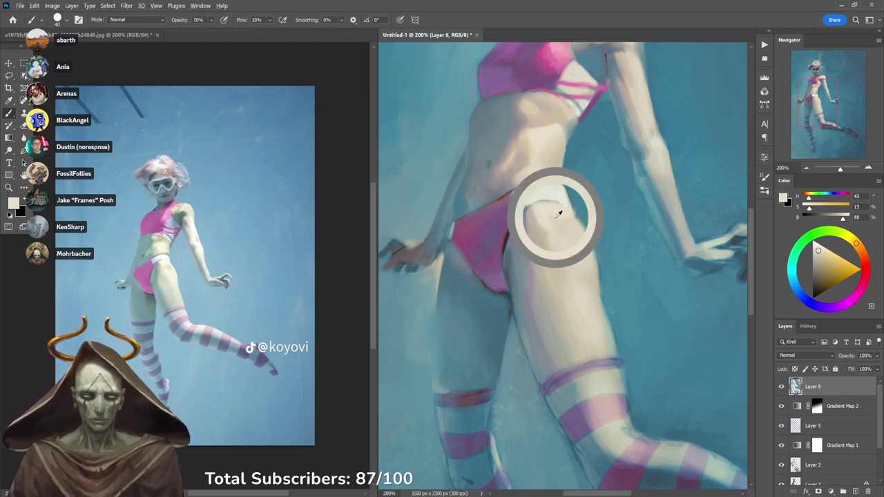
pyautogui.keyDown('alt'); pyautogui.click(569, 232); pyautogui.keyUp('alt')
pyautogui.moveTo(553, 220)
pyautogui.mouseDown()
pyautogui.moveTo(581, 248)
pyautogui.moveTo(545, 221)
pyautogui.mouseUp()
pyautogui.keyDown('alt'); pyautogui.click(554, 233); pyautogui.keyUp('alt')
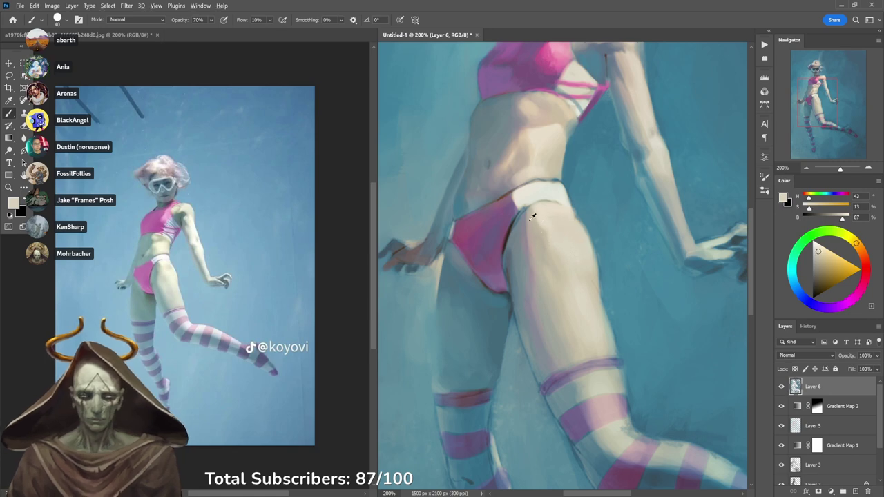
# Rework the upper inner edge of the lit thigh with sampled greys and warm skin tones at 70% opacity.
pyautogui.keyDown('alt'); pyautogui.click(533, 217); pyautogui.keyUp('alt')
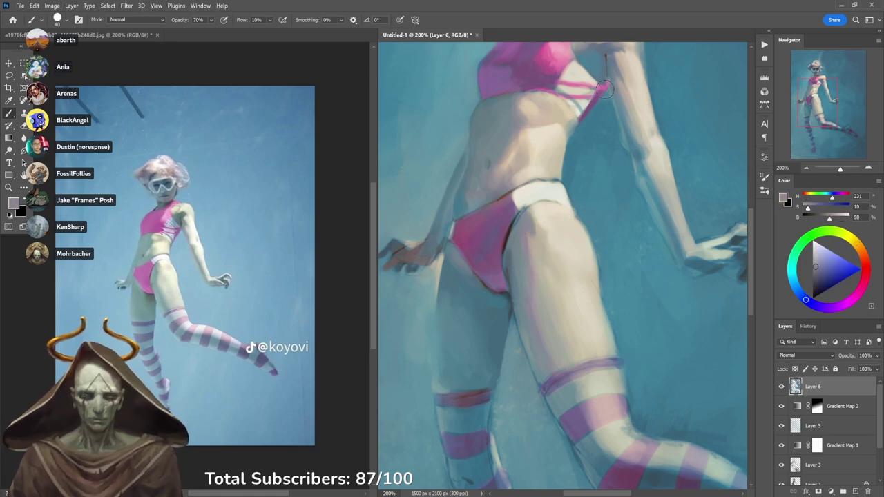
pyautogui.keyDown('alt'); pyautogui.click(531, 244); pyautogui.keyUp('alt')
pyautogui.keyDown('alt'); pyautogui.click(544, 242); pyautogui.keyUp('alt')
pyautogui.keyDown('alt'); pyautogui.click(538, 244); pyautogui.keyUp('alt')
pyautogui.moveTo(534, 247); pyautogui.dragTo(532, 272)
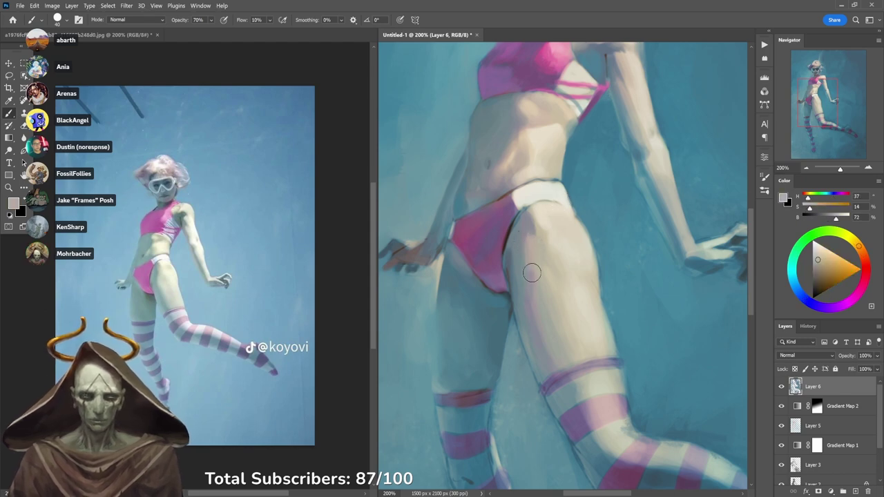
# Soften the purple shading along the lit thigh's inner side with sampled greys at 30% opacity.
pyautogui.keyDown('alt'); pyautogui.click(527, 242); pyautogui.keyUp('alt')
pyautogui.press('3')
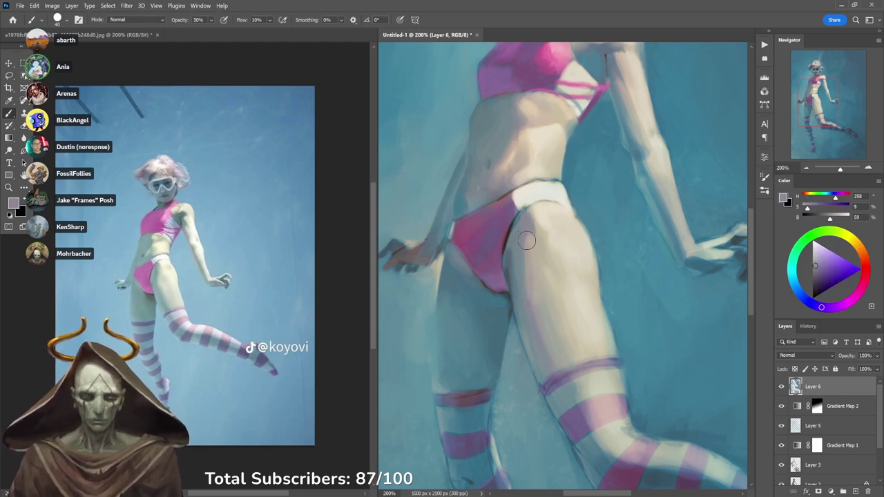
pyautogui.keyDown('alt'); pyautogui.click(534, 252); pyautogui.keyUp('alt')
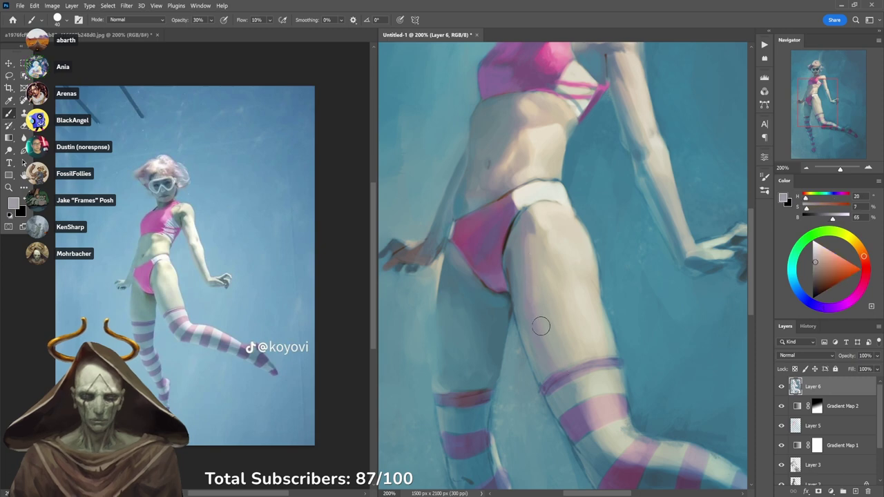
# Blend the lit thigh's middle and lower area above the sock with sampled cream and beige at 20% opacity.
pyautogui.keyDown('alt'); pyautogui.click(551, 243); pyautogui.keyUp('alt')
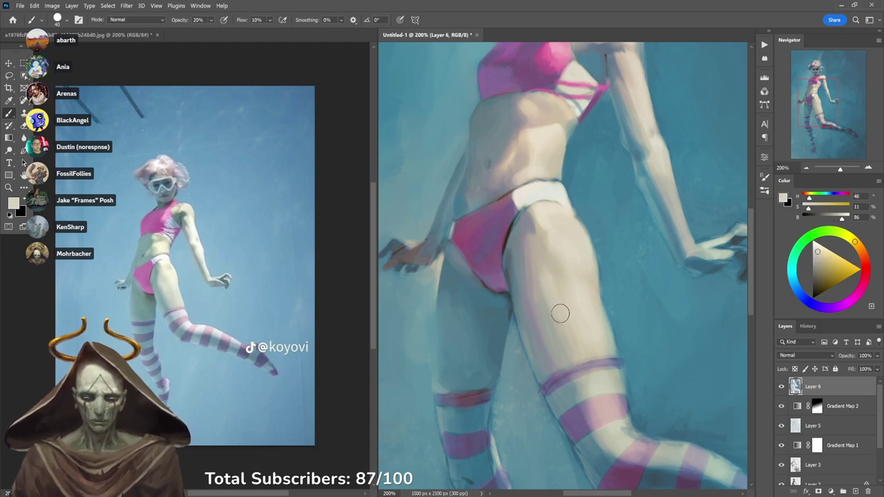
pyautogui.press('2')
pyautogui.keyDown('alt'); pyautogui.click(544, 277); pyautogui.keyUp('alt')
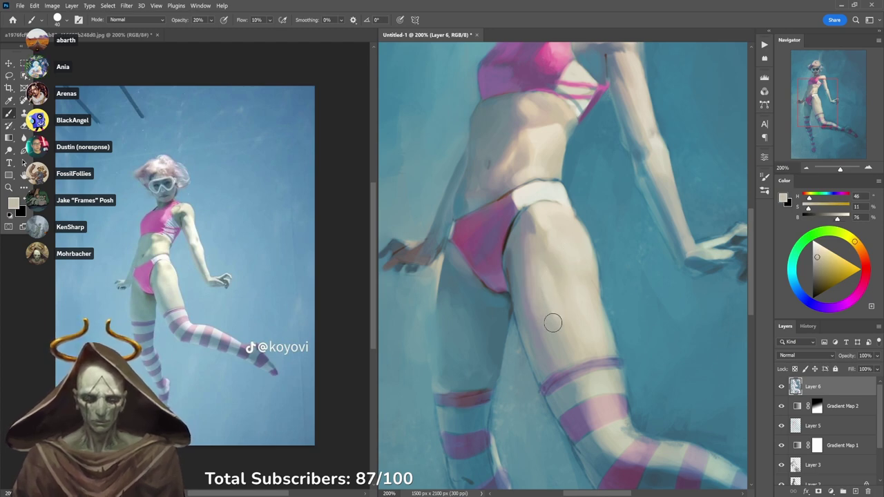
pyautogui.moveTo(579, 327); pyautogui.dragTo(550, 271)
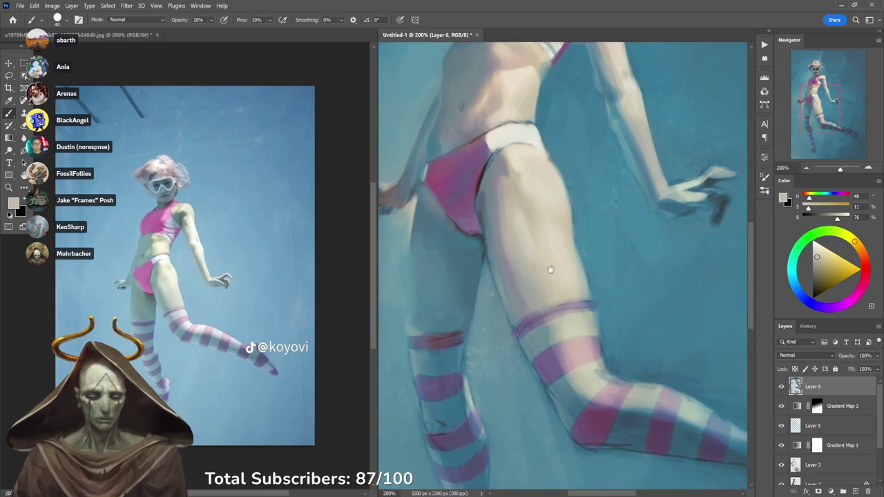
pyautogui.keyDown('alt'); pyautogui.click(527, 216); pyautogui.keyUp('alt')
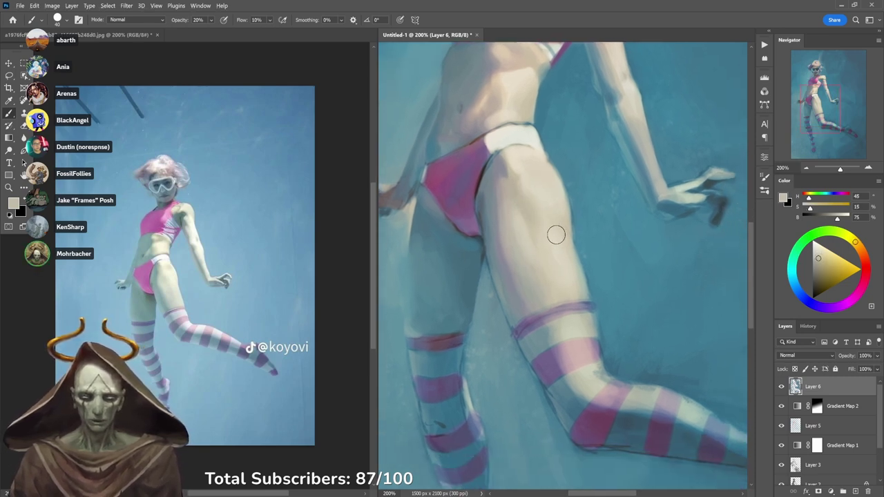
pyautogui.keyDown('alt'); pyautogui.click(556, 238); pyautogui.keyUp('alt')
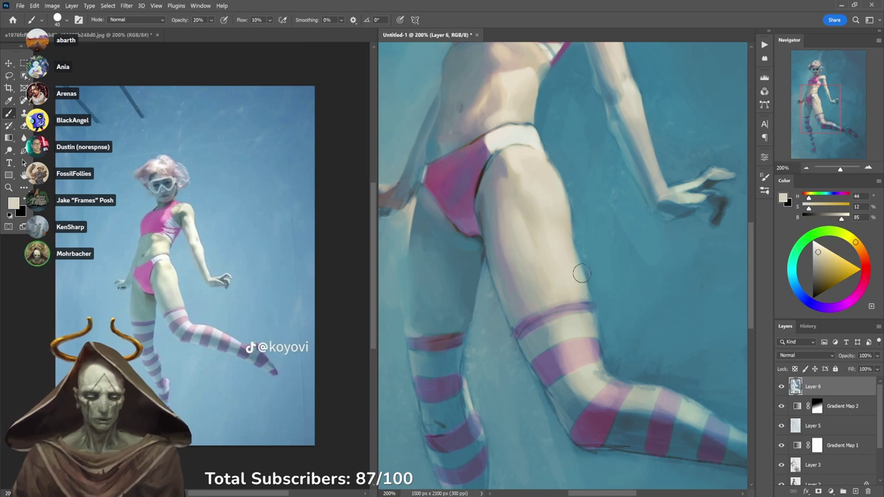
# Shade and soften the lit thigh's inner edge from the crotch toward the sock with sampled blue-greys at 20% to 32% opacity.
pyautogui.keyDown('alt'); pyautogui.click(543, 261); pyautogui.keyUp('alt')
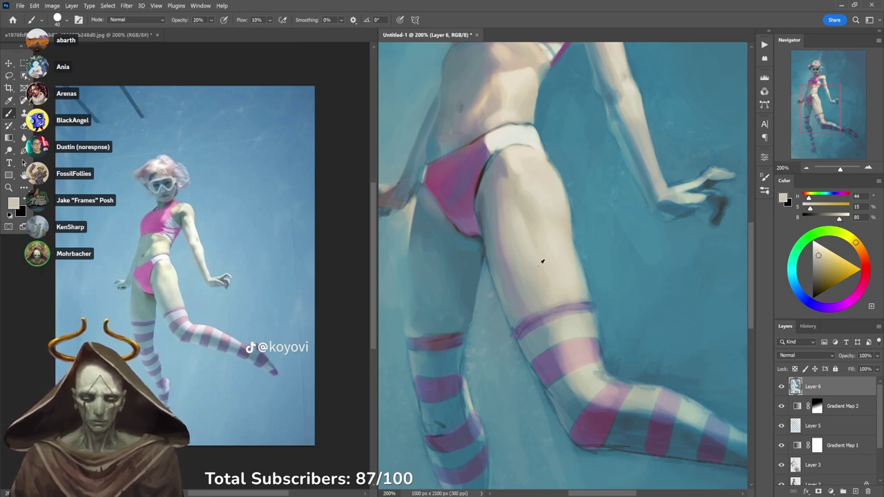
pyautogui.keyDown('alt'); pyautogui.click(498, 210); pyautogui.keyUp('alt')
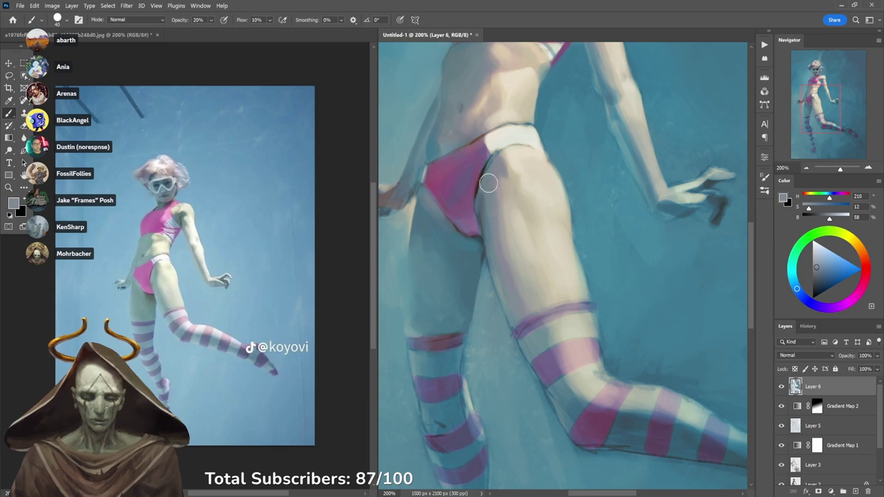
pyautogui.keyDown('alt'); pyautogui.click(491, 225); pyautogui.keyUp('alt')
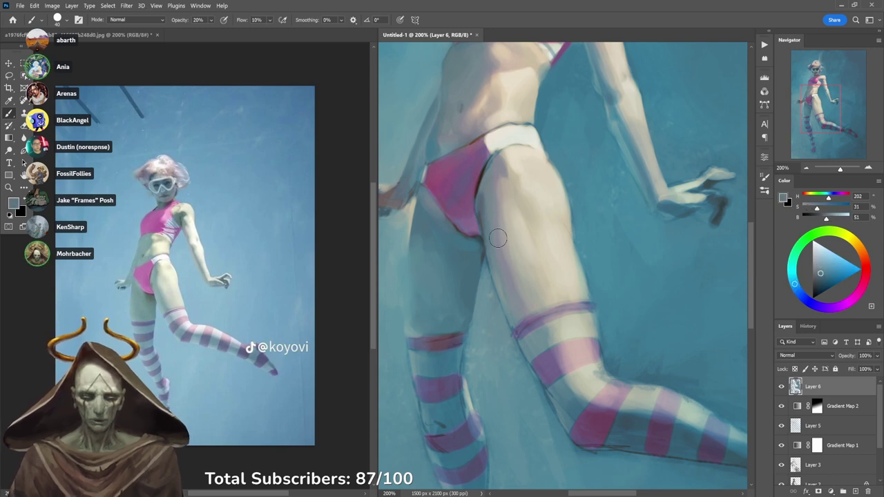
pyautogui.press('3')
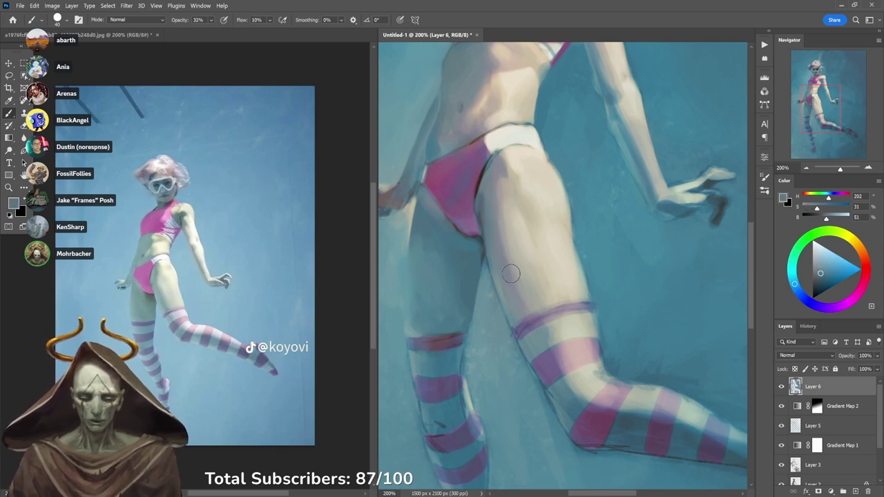
pyautogui.keyDown('alt'); pyautogui.click(497, 220); pyautogui.keyUp('alt')
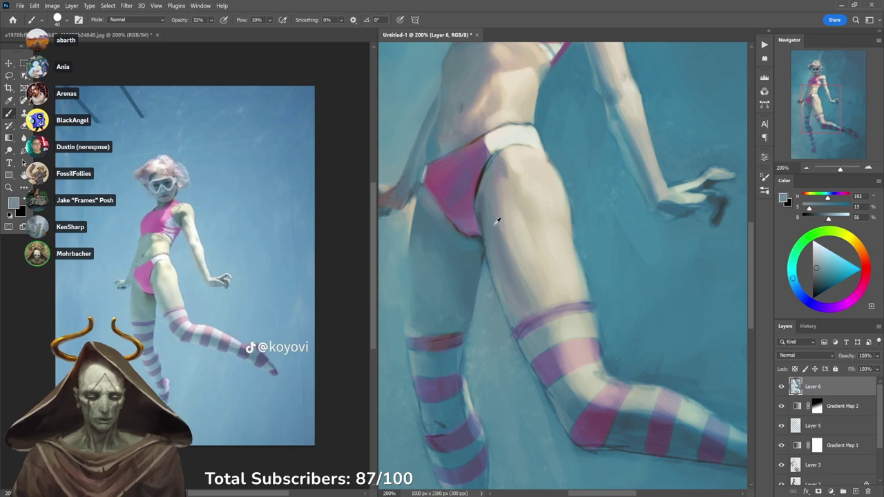
pyautogui.keyDown('alt'); pyautogui.click(501, 227); pyautogui.keyUp('alt')
pyautogui.press('2')
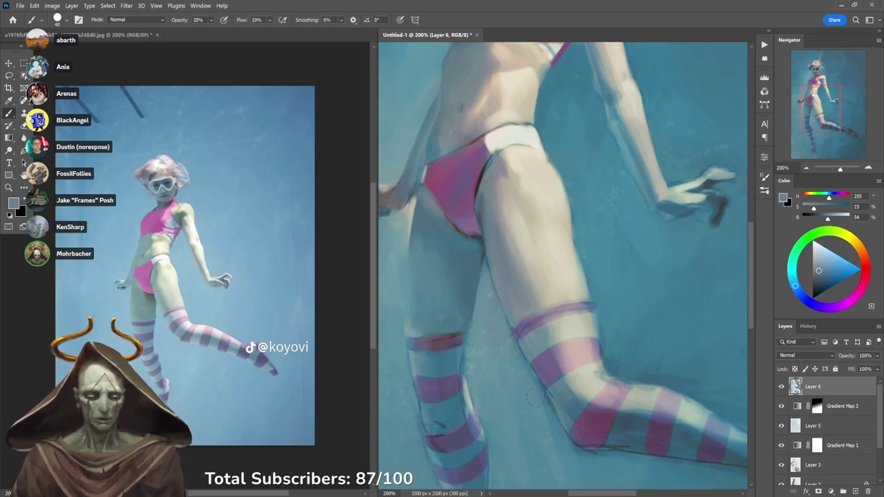
# Touch up the gap between the legs and the shadow beneath the bikini bottom with sampled blues, lowering the brush opacity to 30%.
pyautogui.keyDown('alt'); pyautogui.click(492, 324); pyautogui.keyUp('alt')
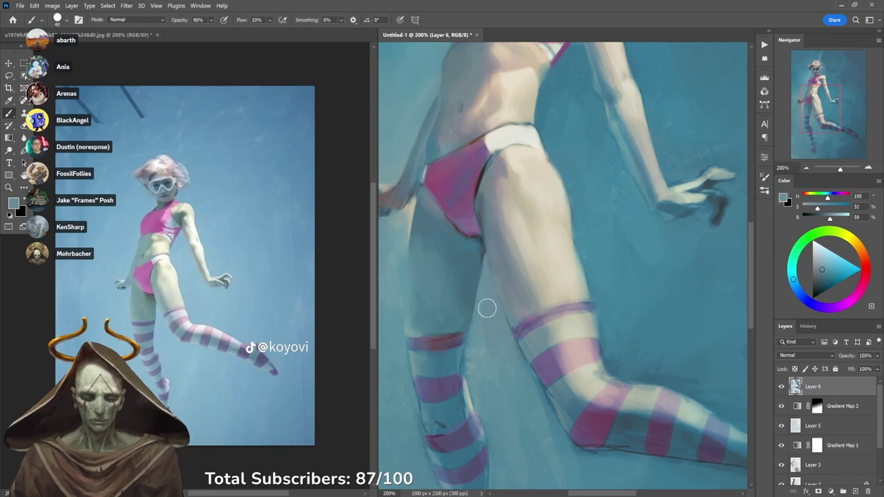
pyautogui.keyDown('alt'); pyautogui.click(482, 236); pyautogui.keyUp('alt')
pyautogui.press('3')
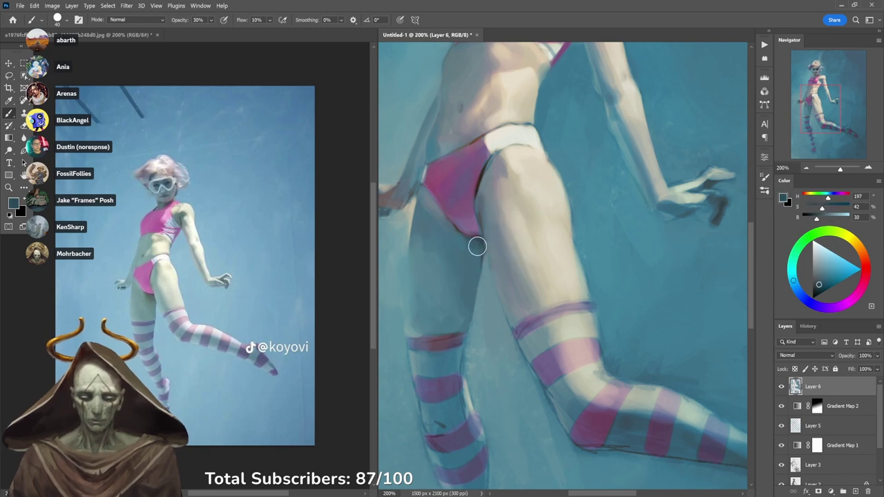
pyautogui.keyDown('alt'); pyautogui.click(472, 250); pyautogui.keyUp('alt')
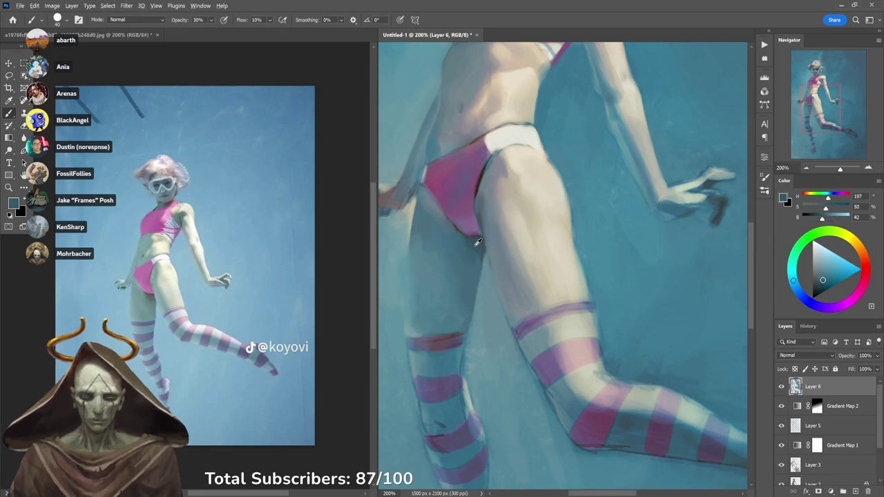
# Blend the inner side of the raised thigh with sampled light grays, lowering the brush opacity to 20%.
pyautogui.moveTo(553, 321); pyautogui.dragTo(523, 204)
pyautogui.moveTo(553, 129); pyautogui.dragTo(558, 209)
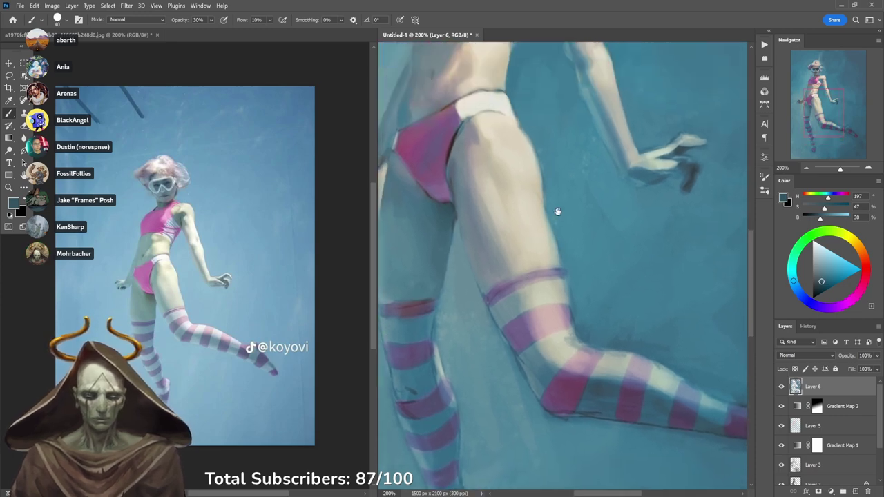
pyautogui.keyDown('alt'); pyautogui.click(485, 194); pyautogui.keyUp('alt')
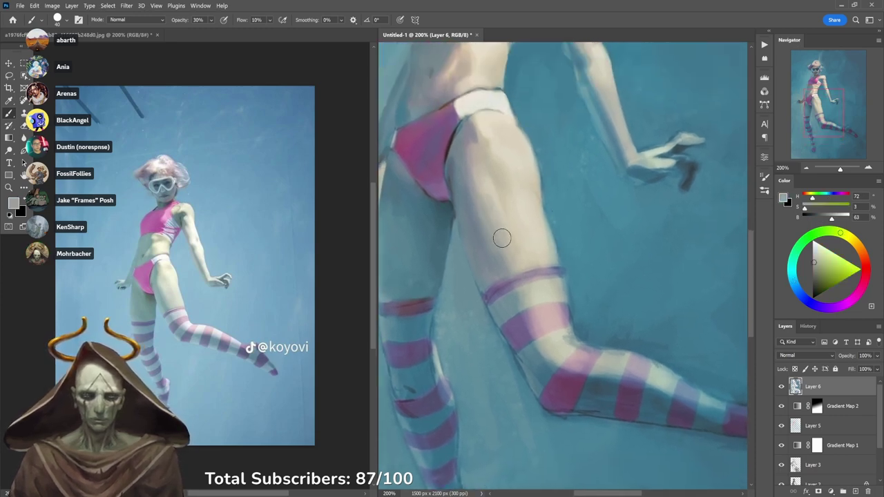
pyautogui.keyDown('alt'); pyautogui.click(487, 215); pyautogui.keyUp('alt')
pyautogui.press('2')
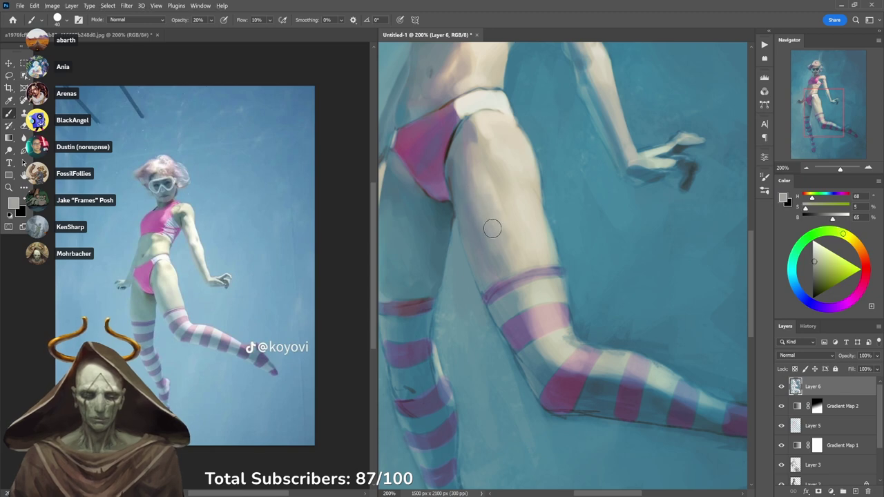
pyautogui.keyDown('alt'); pyautogui.click(482, 198); pyautogui.keyUp('alt')
pyautogui.keyDown('alt'); pyautogui.click(485, 208); pyautogui.keyUp('alt')
pyautogui.keyDown('alt'); pyautogui.click(483, 205); pyautogui.keyUp('alt')
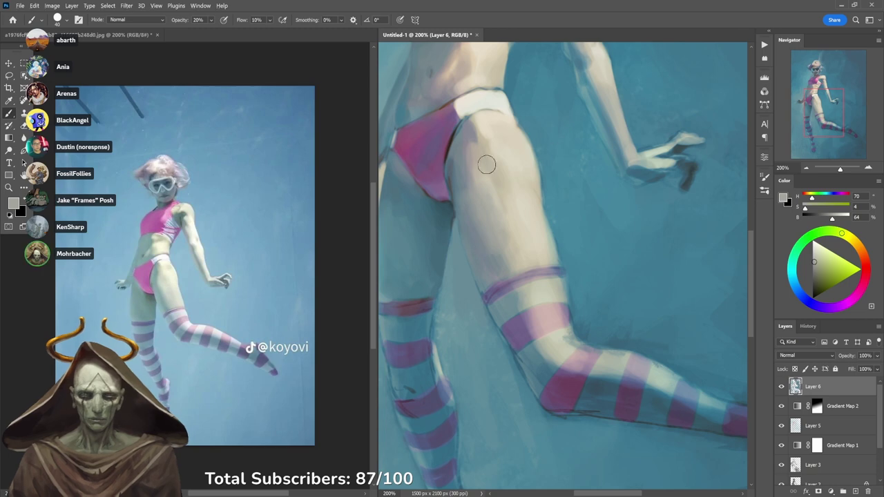
# Try pure white highlight strokes down the raised thigh, and undo them.
pyautogui.press('d')
pyautogui.press('x')
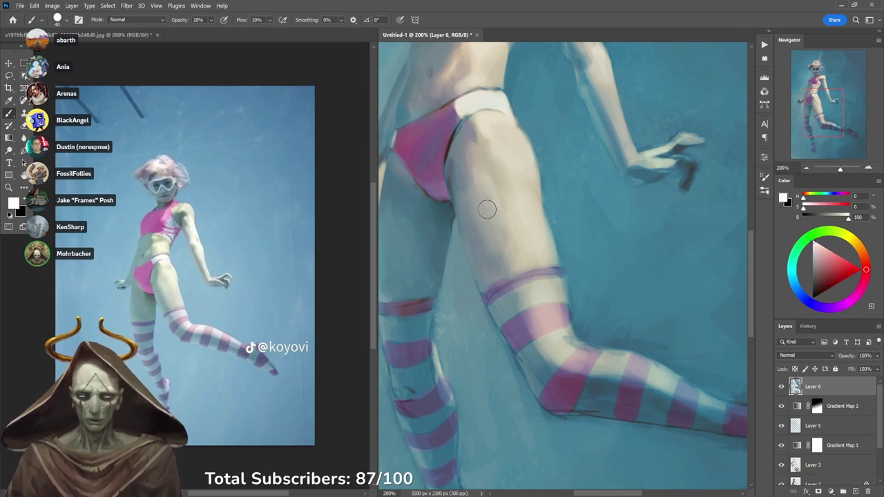
pyautogui.moveTo(477, 176)
pyautogui.mouseDown()
pyautogui.moveTo(507, 261)
pyautogui.moveTo(483, 172)
pyautogui.moveTo(523, 268)
pyautogui.moveTo(519, 234)
pyautogui.moveTo(489, 167)
pyautogui.moveTo(540, 288)
pyautogui.moveTo(501, 163)
pyautogui.moveTo(553, 282)
pyautogui.mouseUp()
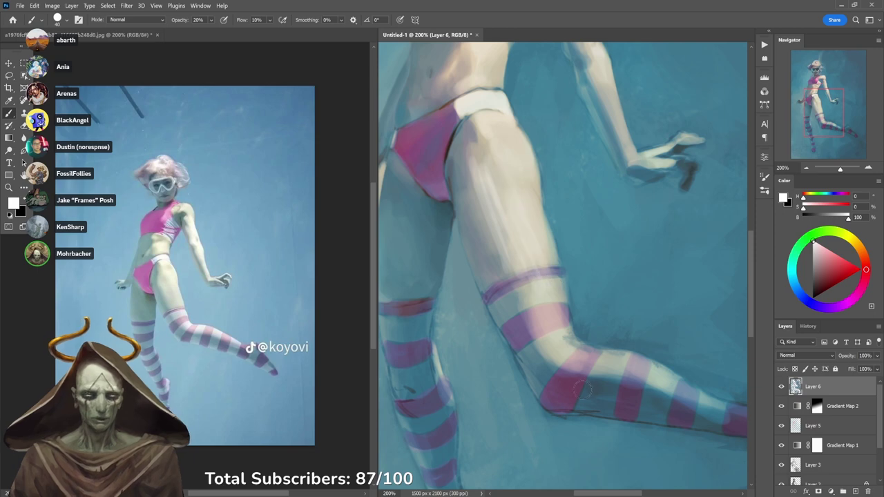
pyautogui.hotkey('ctrl', 'z')
pyautogui.hotkey('ctrl', 'z')
pyautogui.hotkey('ctrl', 'z')
pyautogui.hotkey('ctrl', 'z')
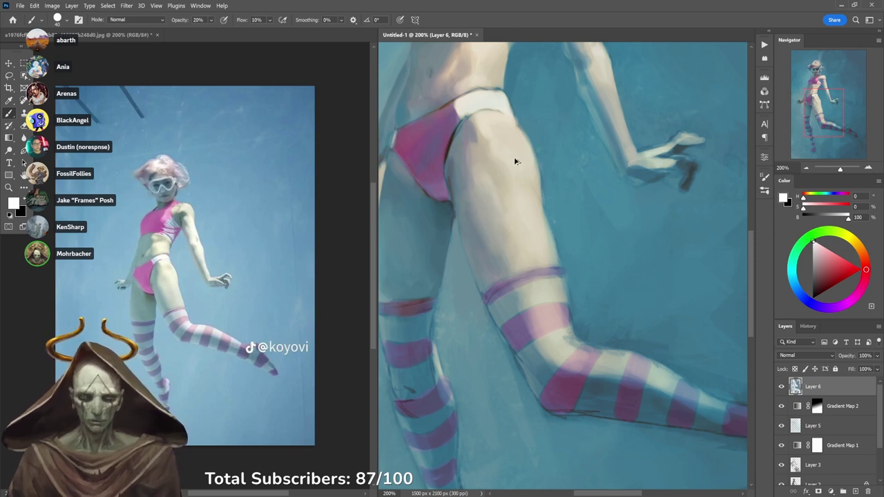
# Shade the inner edge of the raised thigh with sampled blue-grays and blend it into the warmer skin tones.
pyautogui.keyDown('alt'); pyautogui.click(474, 211); pyautogui.keyUp('alt')
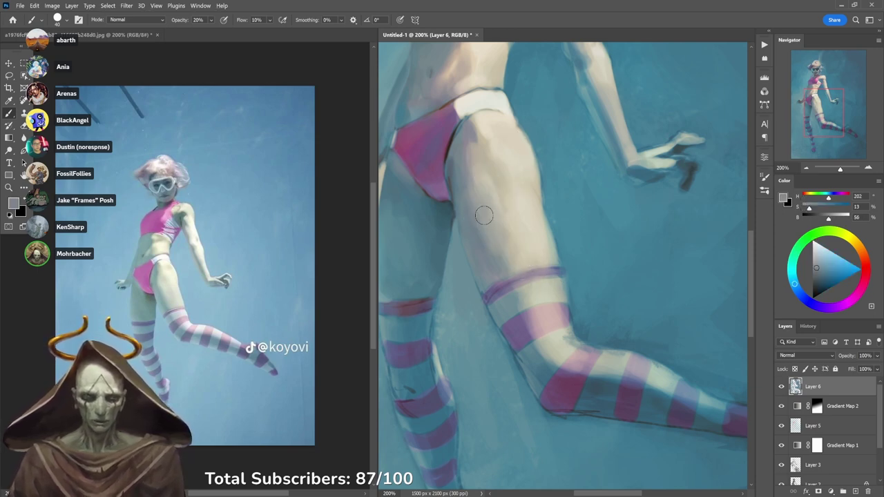
pyautogui.keyDown('alt'); pyautogui.click(478, 223); pyautogui.keyUp('alt')
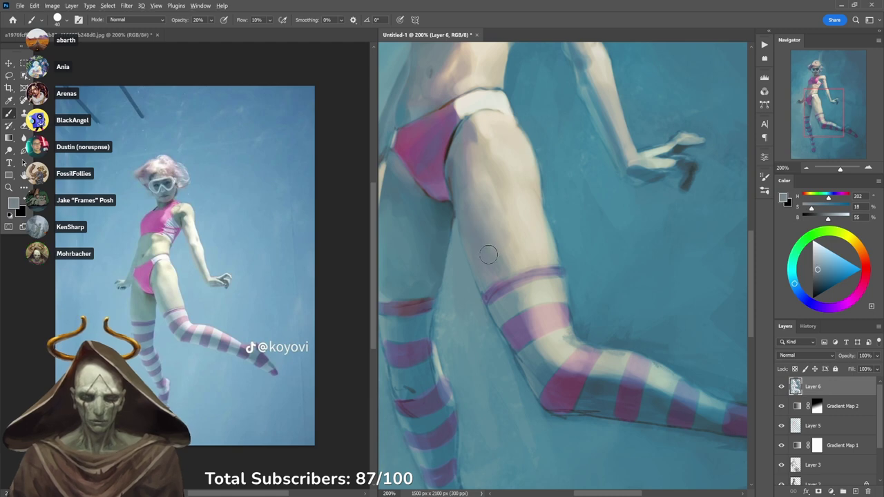
pyautogui.keyDown('alt'); pyautogui.click(502, 231); pyautogui.keyUp('alt')
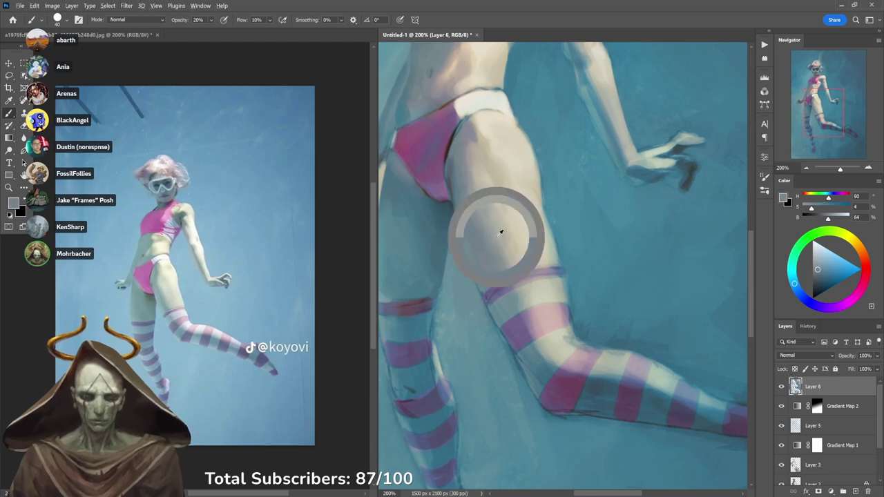
pyautogui.keyDown('alt'); pyautogui.click(500, 196); pyautogui.keyUp('alt')
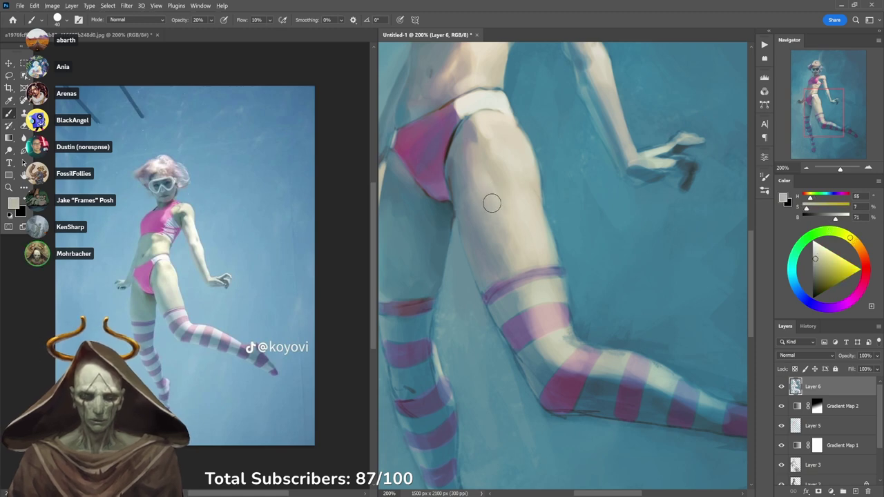
pyautogui.keyDown('alt'); pyautogui.click(501, 246); pyautogui.keyUp('alt')
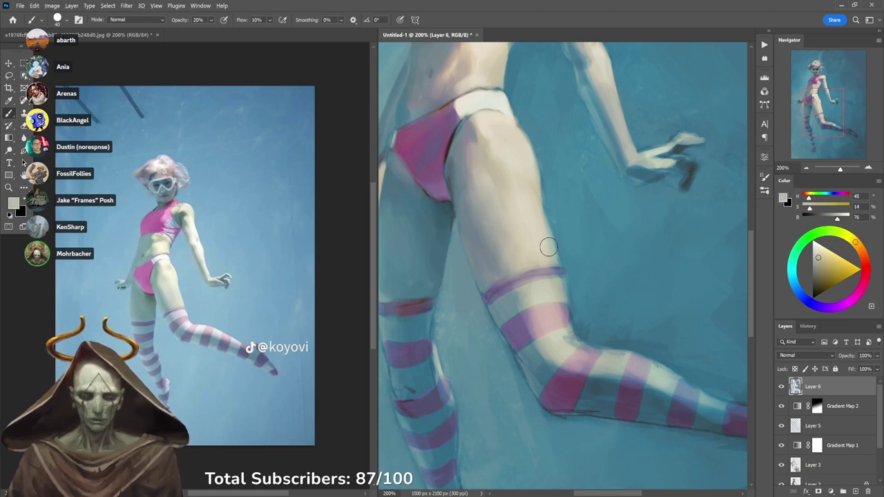
# Smooth the light-to-shadow transition on the thigh above the striped sock using sampled gray and cream tones.
pyautogui.keyDown('alt'); pyautogui.click(496, 220); pyautogui.keyUp('alt')
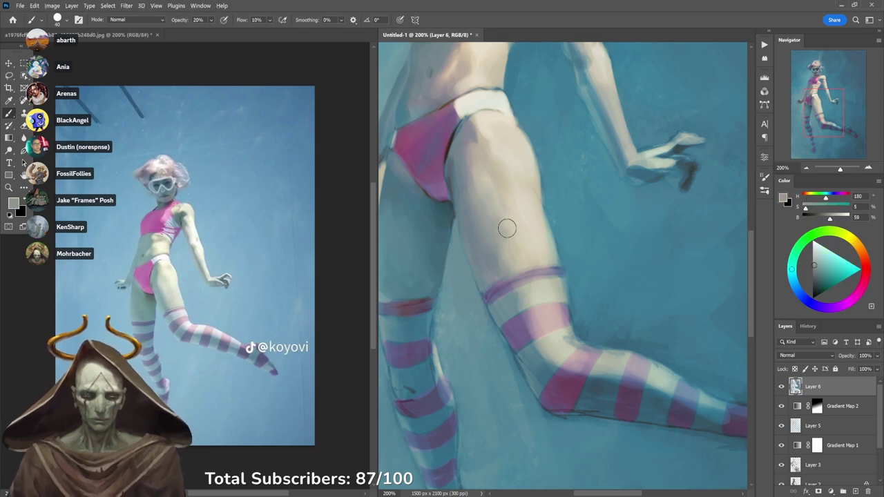
pyautogui.keyDown('alt'); pyautogui.click(500, 218); pyautogui.keyUp('alt')
pyautogui.keyDown('alt'); pyautogui.click(511, 215); pyautogui.keyUp('alt')
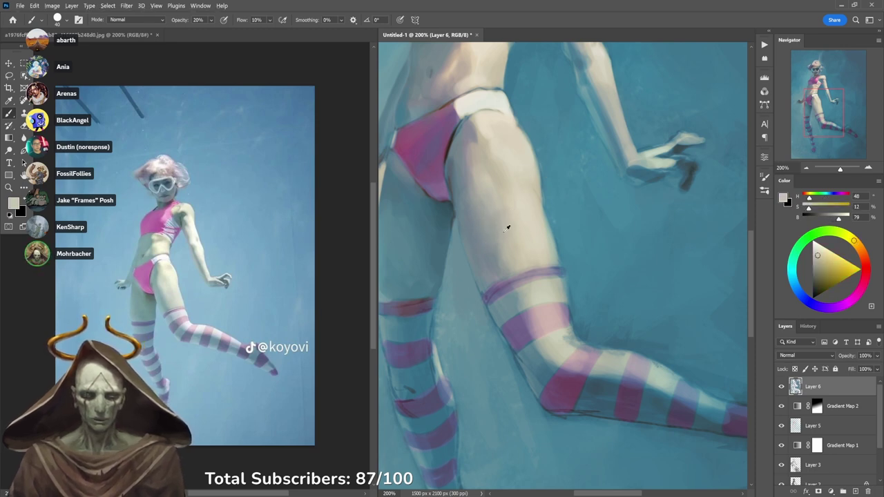
pyautogui.keyDown('alt'); pyautogui.click(493, 231); pyautogui.keyUp('alt')
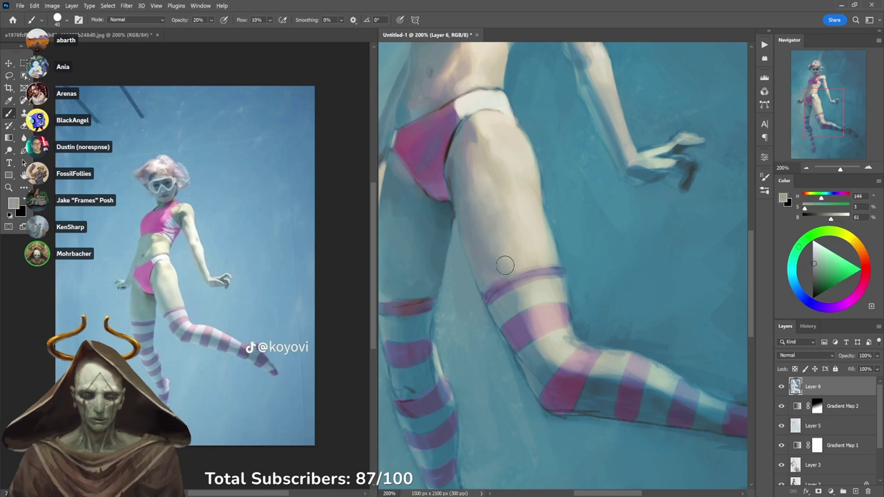
pyautogui.keyDown('alt'); pyautogui.click(493, 245); pyautogui.keyUp('alt')
pyautogui.keyDown('alt'); pyautogui.click(503, 209); pyautogui.keyUp('alt')
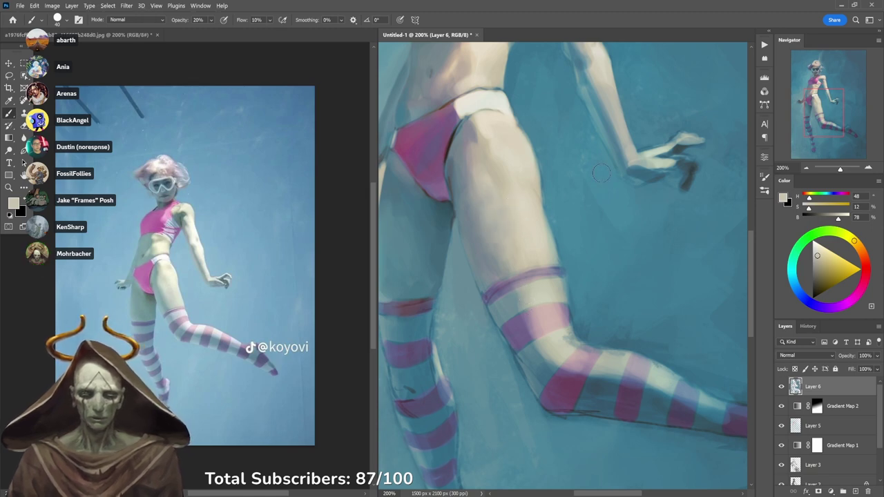
# Switch to the Soft brush at 200 px and soften the thigh's inner shading with a sampled blue-gray.
pyautogui.rightClick(573, 163)
pyautogui.click(721, 294)
pyautogui.press('Return')
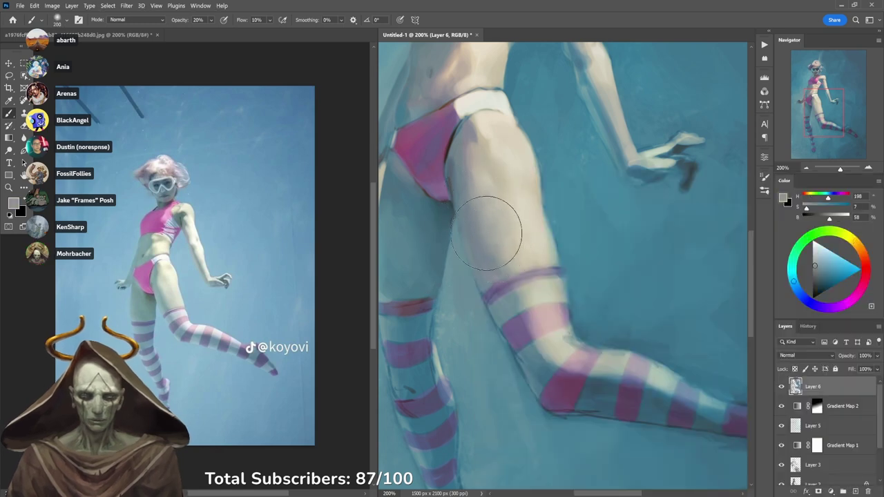
pyautogui.keyDown('alt'); pyautogui.click(479, 223); pyautogui.keyUp('alt')
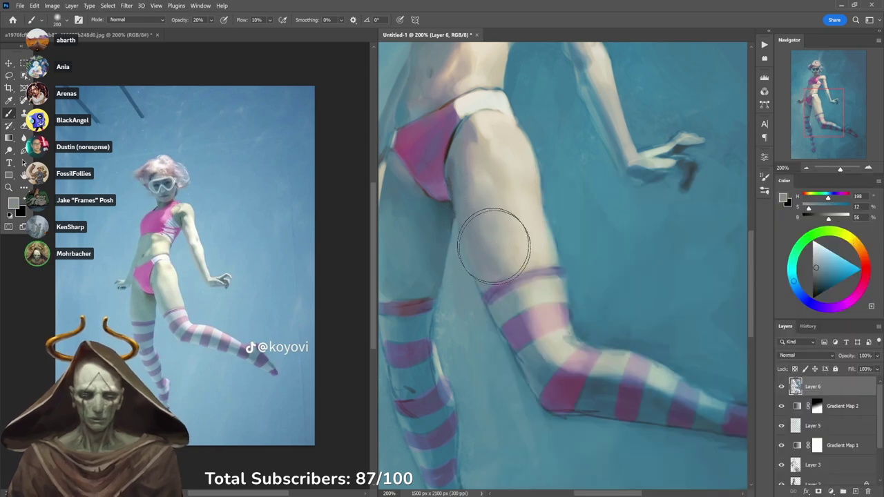
# Soften the raised thigh's outer edge into the water with sampled skin and background colors at 50% brush opacity.
pyautogui.keyDown('alt'); pyautogui.click(565, 231); pyautogui.keyUp('alt')
pyautogui.press('5')
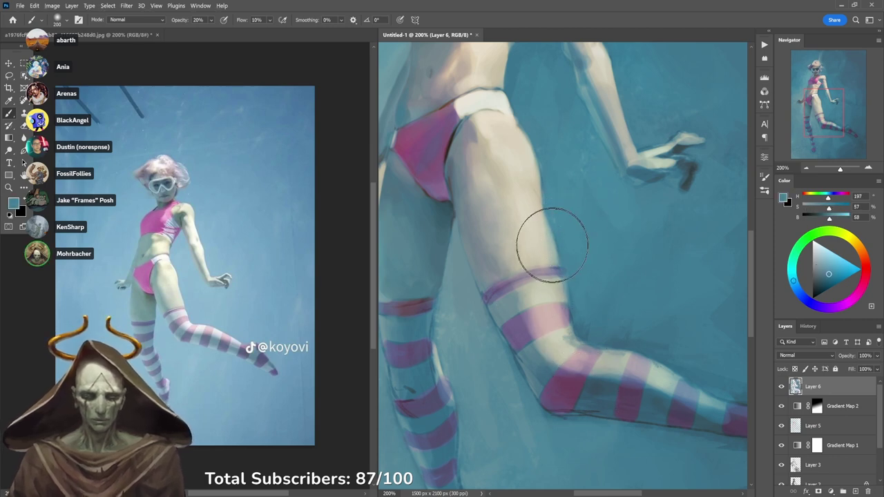
pyautogui.keyDown('alt'); pyautogui.click(531, 237); pyautogui.keyUp('alt')
pyautogui.moveTo(564, 236)
pyautogui.mouseDown()
pyautogui.moveTo(549, 220)
pyautogui.moveTo(558, 256)
pyautogui.mouseUp()
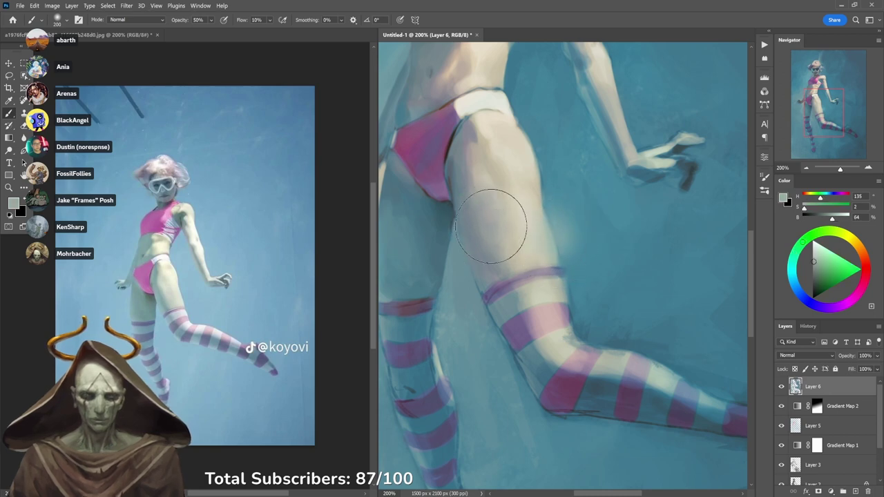
pyautogui.keyDown('alt'); pyautogui.click(492, 253); pyautogui.keyUp('alt')
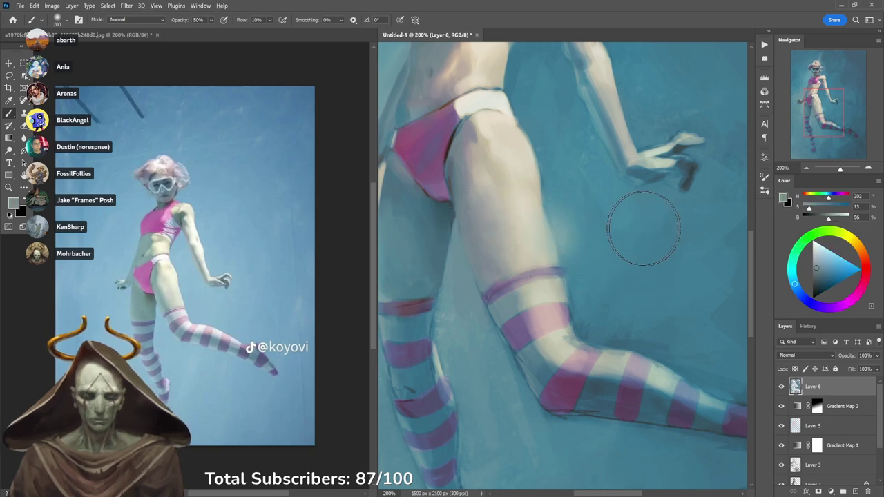
pyautogui.moveTo(627, 233)
pyautogui.mouseDown()
pyautogui.moveTo(588, 165)
pyautogui.moveTo(572, 233)
pyautogui.moveTo(583, 205)
pyautogui.mouseUp()
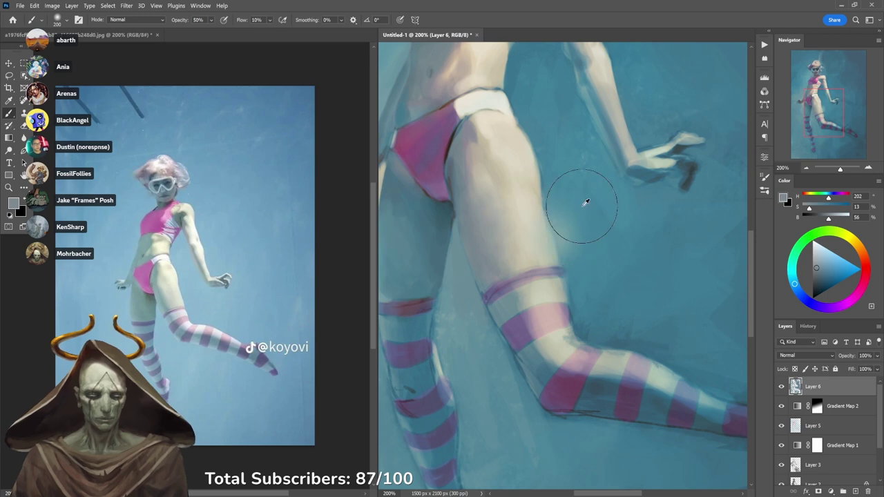
pyautogui.keyDown('alt'); pyautogui.click(563, 233); pyautogui.keyUp('alt')
pyautogui.moveTo(560, 244); pyautogui.dragTo(550, 201)
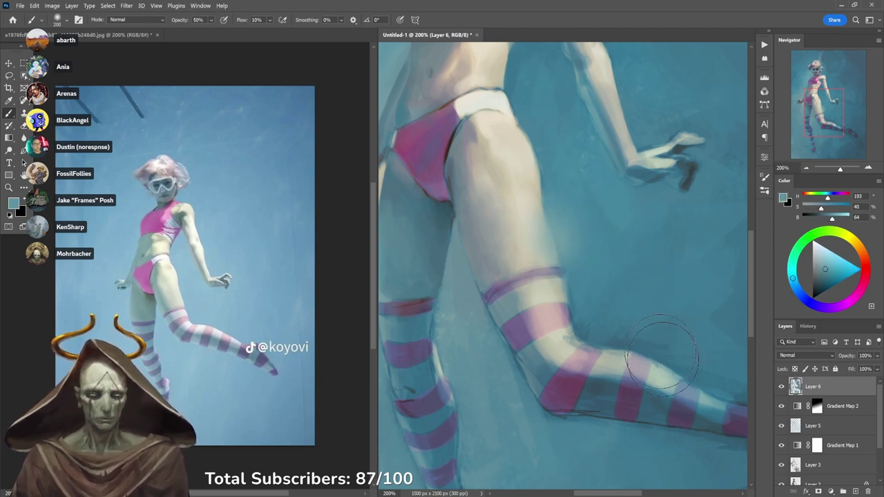
# Diffuse the outer edge of the upper arm into the water with soft strokes of sampled teal and pale gray.
pyautogui.moveTo(625, 284)
pyautogui.mouseDown()
pyautogui.moveTo(632, 372)
pyautogui.moveTo(622, 415)
pyautogui.mouseUp()
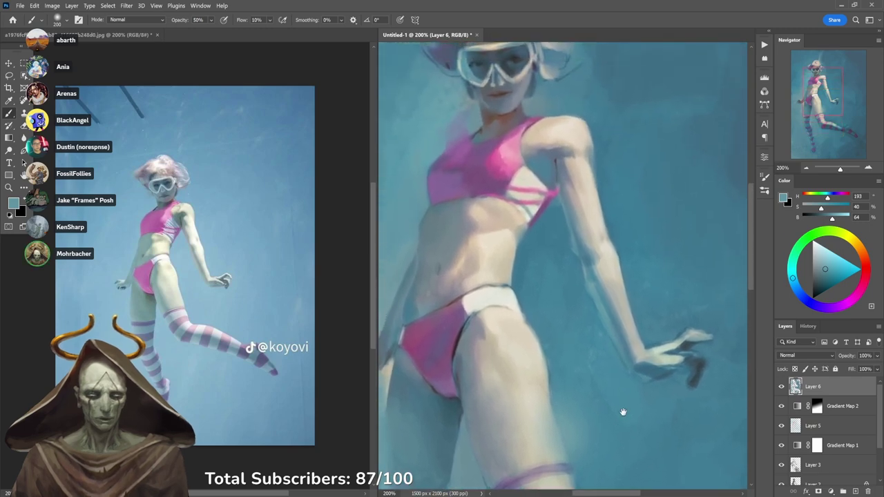
pyautogui.keyDown('alt'); pyautogui.click(635, 182); pyautogui.keyUp('alt')
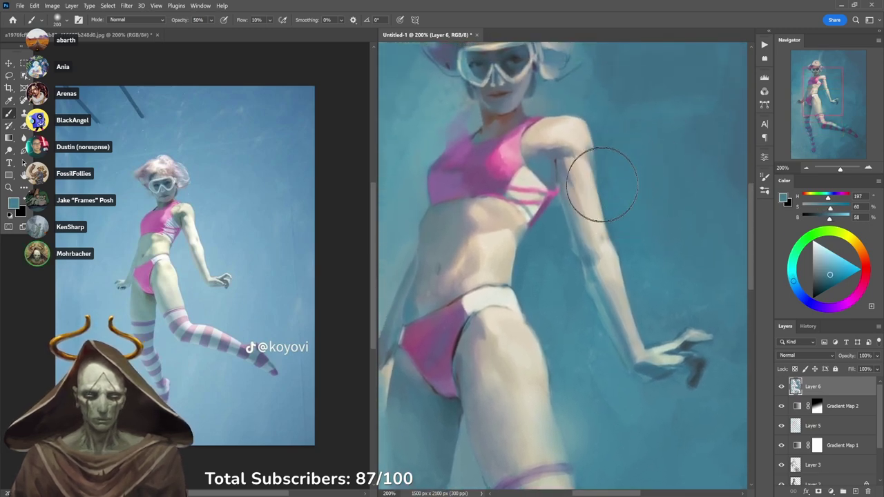
pyautogui.keyDown('alt'); pyautogui.click(585, 171); pyautogui.keyUp('alt')
pyautogui.keyDown('alt'); pyautogui.click(581, 141); pyautogui.keyUp('alt')
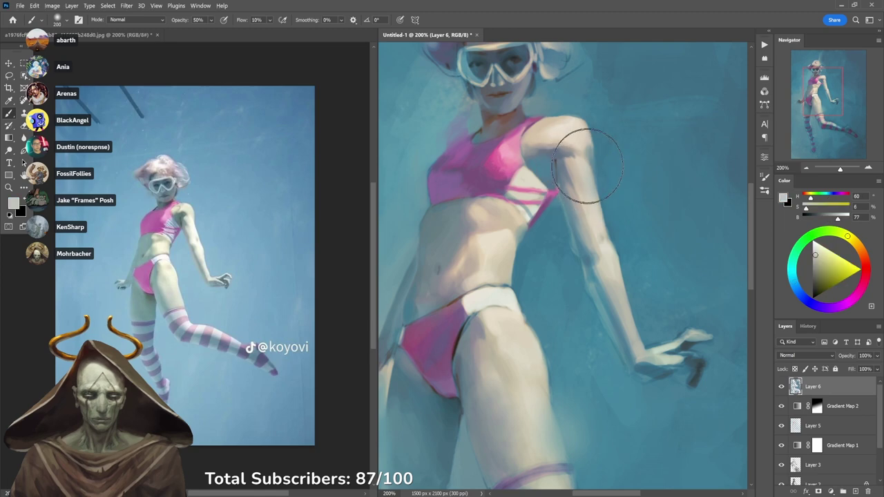
pyautogui.keyDown('alt'); pyautogui.click(621, 167); pyautogui.keyUp('alt')
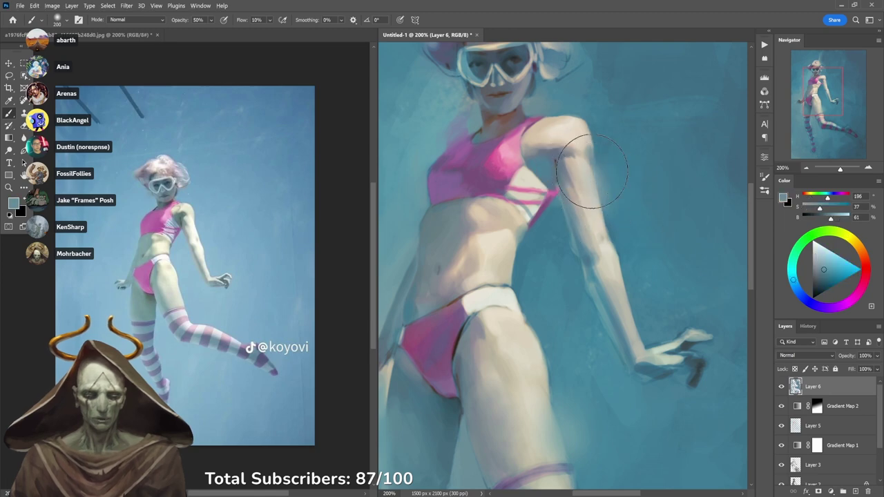
pyautogui.keyDown('alt'); pyautogui.click(594, 175); pyautogui.keyUp('alt')
pyautogui.moveTo(599, 195)
pyautogui.mouseDown()
pyautogui.moveTo(591, 159)
pyautogui.moveTo(621, 264)
pyautogui.moveTo(613, 196)
pyautogui.mouseUp()
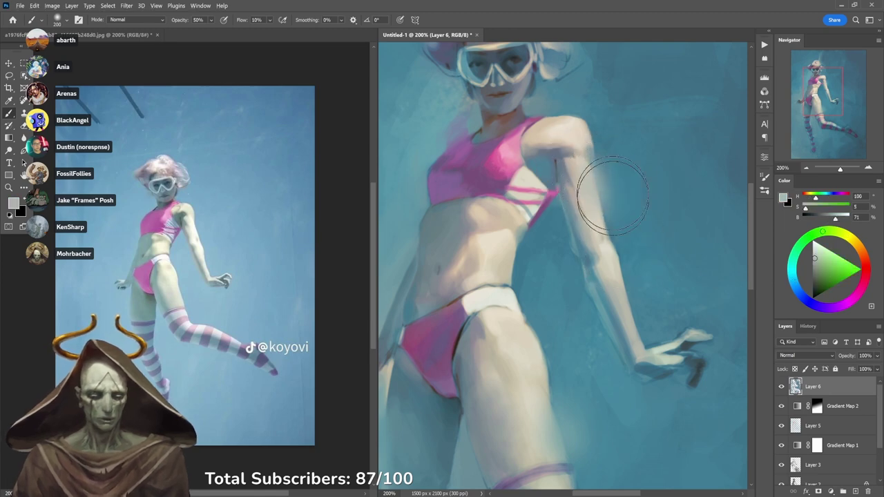
pyautogui.keyDown('alt'); pyautogui.click(612, 157); pyautogui.keyUp('alt')
pyautogui.keyDown('alt'); pyautogui.click(596, 177); pyautogui.keyUp('alt')
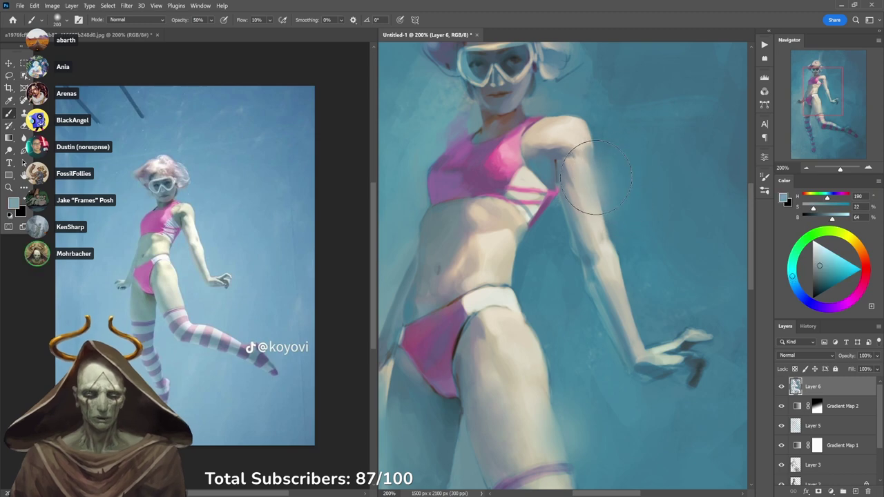
pyautogui.keyDown('alt'); pyautogui.click(593, 187); pyautogui.keyUp('alt')
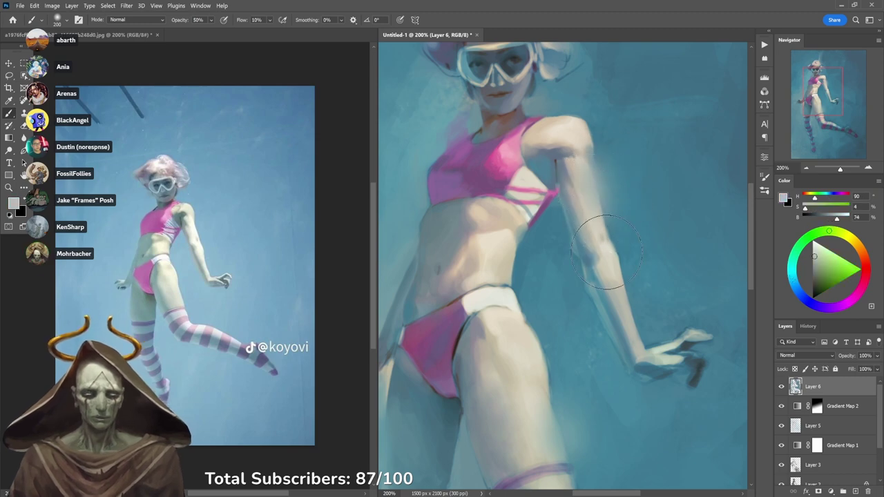
# Switch to the _Ole' Huckleberry brush at 125 px and redefine the upper arm with skin color sampled from the shoulder.
pyautogui.rightClick(560, 238)
pyautogui.click(536, 293)
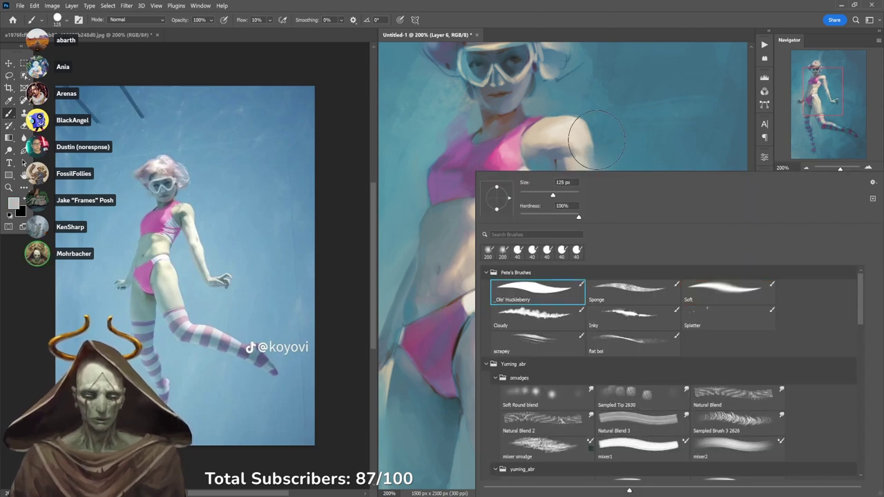
pyautogui.press('Return')
pyautogui.keyDown('alt'); pyautogui.click(578, 136); pyautogui.keyUp('alt')
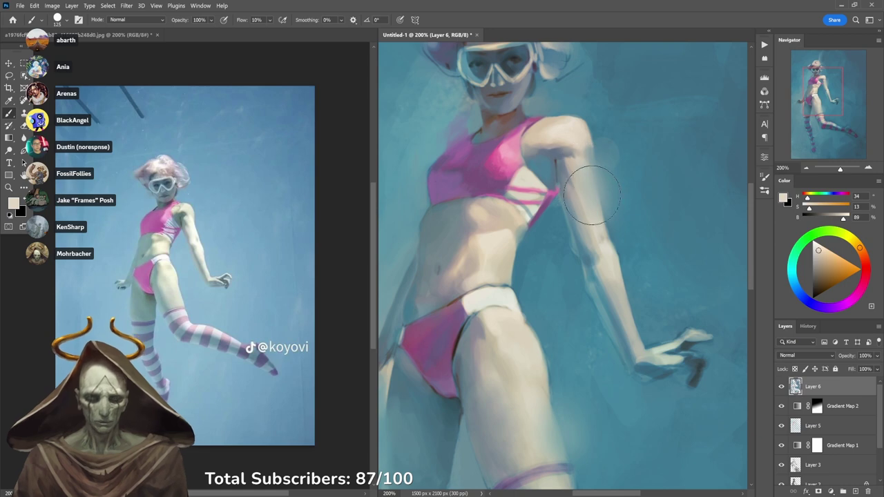
# Reduce the brush to 50 px and repaint the arm's skin toward the elbow, blending with a sampled skin tone at 30% opacity.
pyautogui.press('[')
pyautogui.press('[')
pyautogui.press('[')
pyautogui.press('[')
pyautogui.press('[')
pyautogui.press('[')
pyautogui.moveTo(579, 169); pyautogui.dragTo(605, 250)
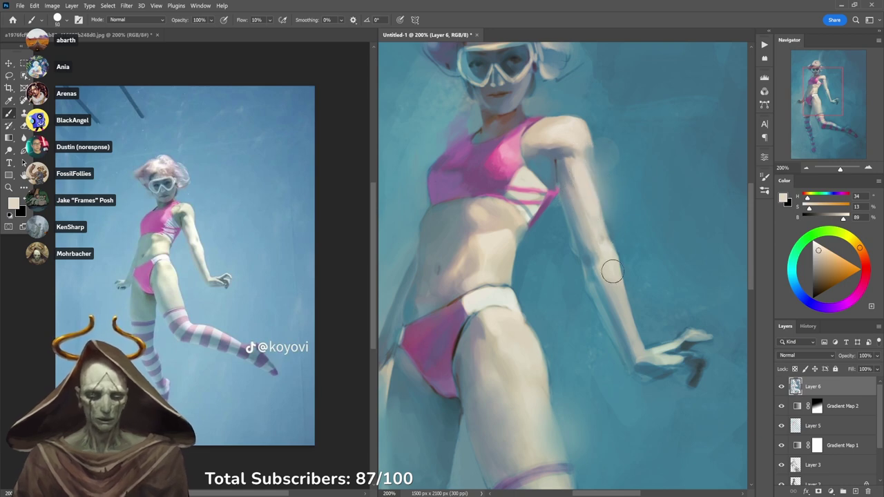
pyautogui.keyDown('alt'); pyautogui.click(575, 164); pyautogui.keyUp('alt')
pyautogui.press('3')
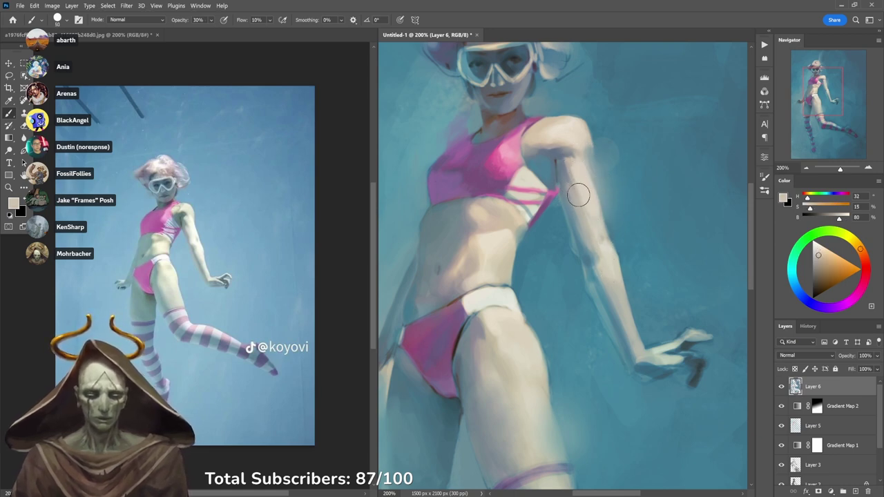
# Clean up the contour behind the bent knee with background teal sampled from the water at 100% brush opacity.
pyautogui.hotkey('ctrl', '-')
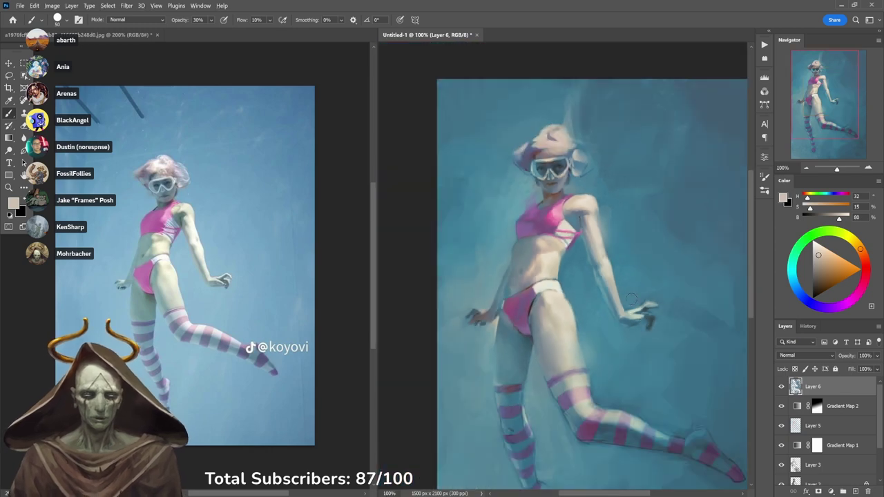
pyautogui.scroll(-5, 631, 299)
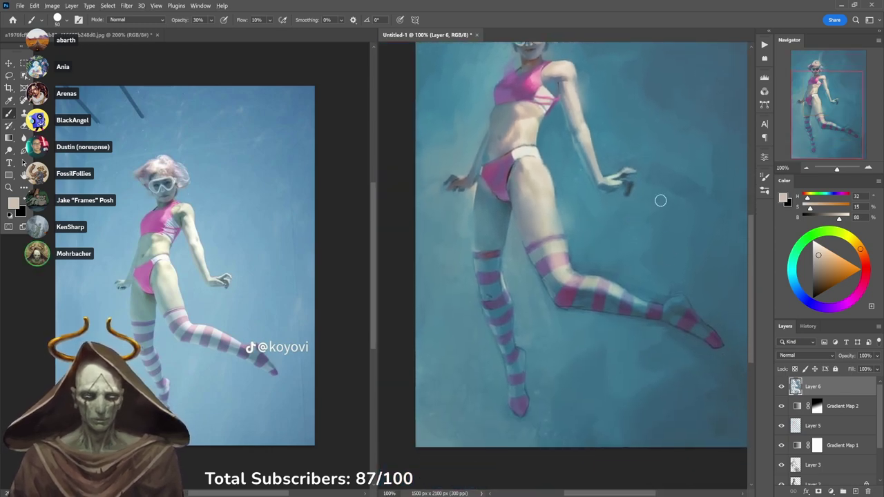
pyautogui.hotkey('ctrl', '+')
pyautogui.keyDown('alt'); pyautogui.click(582, 211); pyautogui.keyUp('alt')
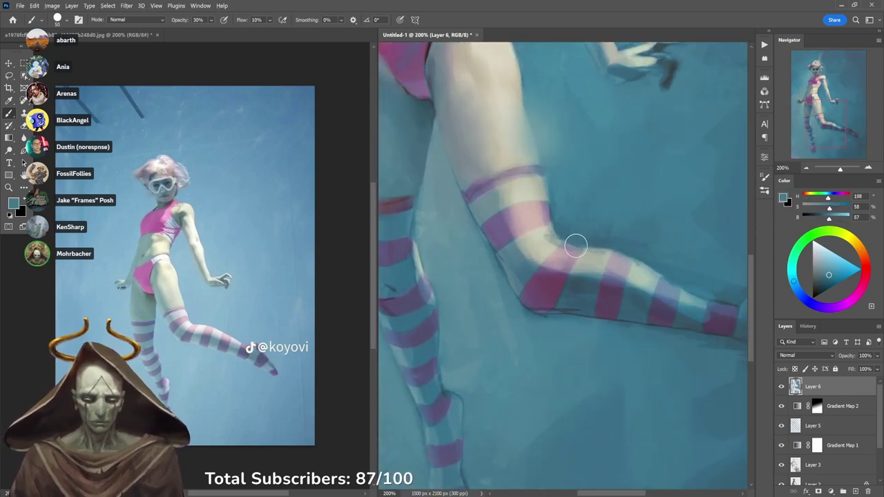
pyautogui.press('0')
pyautogui.moveTo(573, 239); pyautogui.dragTo(596, 239)
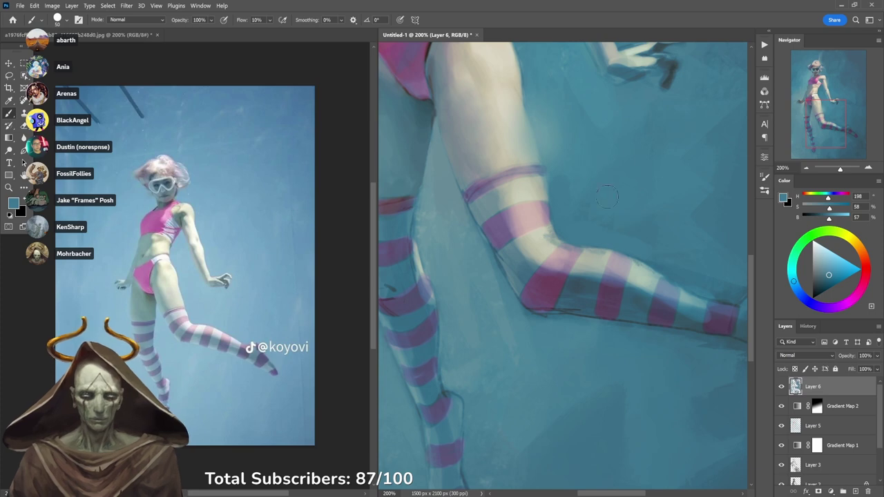
# Refine the pale and pink sock stripes around the bent knee with sampled stripe colors and a 30 px brush.
pyautogui.keyDown('alt'); pyautogui.click(543, 240); pyautogui.keyUp('alt')
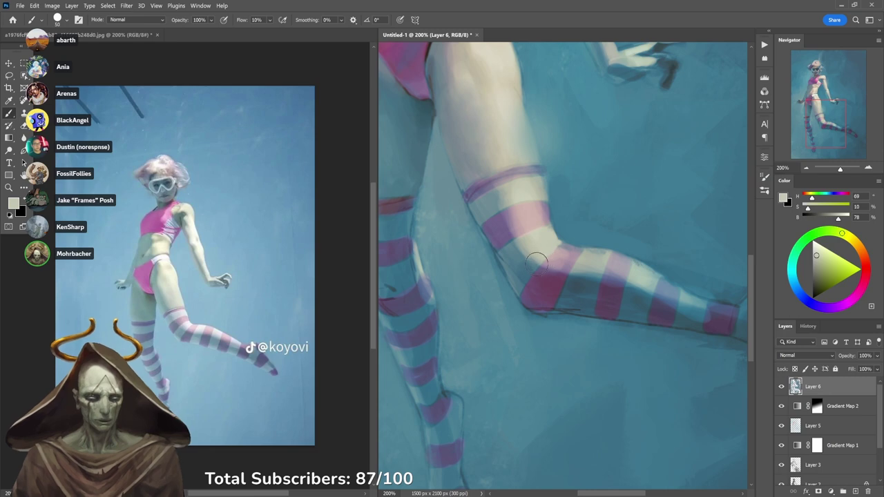
pyautogui.press('[')
pyautogui.press('[')
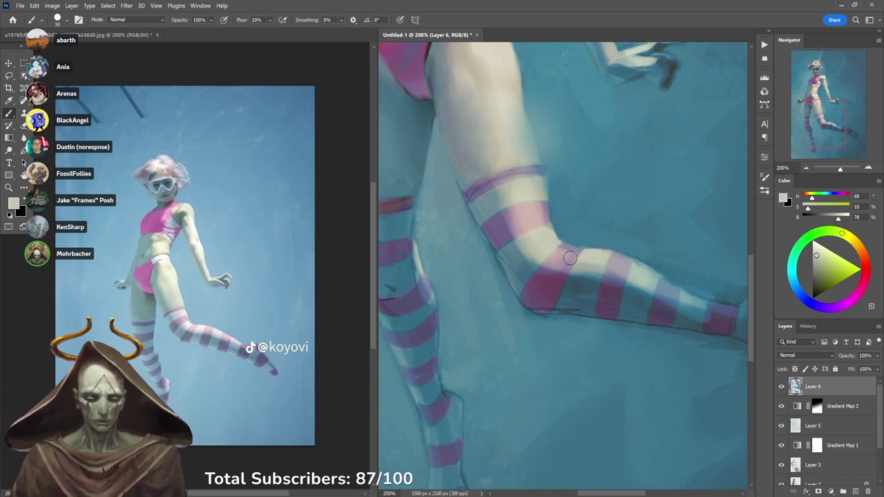
pyautogui.keyDown('alt'); pyautogui.click(570, 258); pyautogui.keyUp('alt')
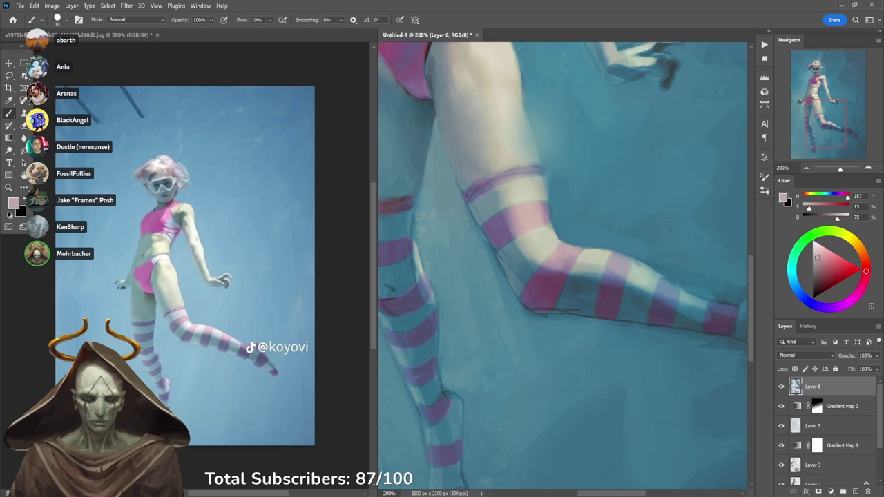
pyautogui.press('3')
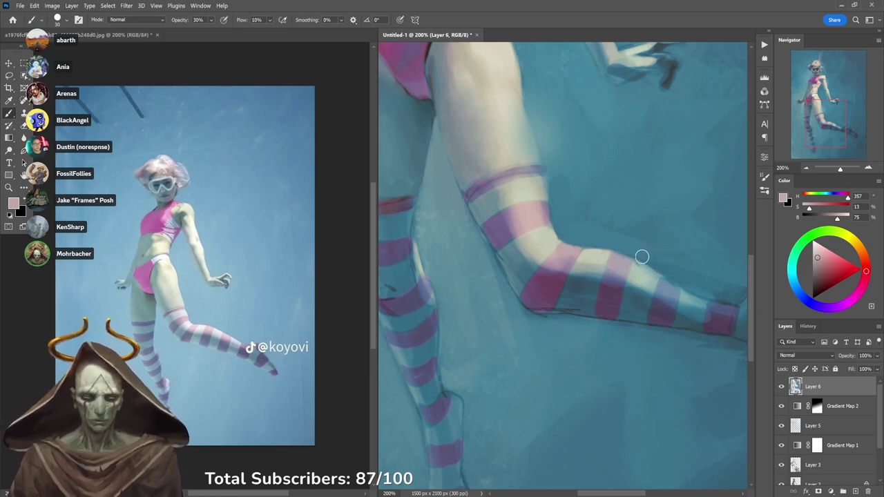
# Refine the calf's sock stripes with sampled pale gray at 40% opacity, and sample pink from the stripe above the knee.
pyautogui.keyDown('alt'); pyautogui.click(605, 260); pyautogui.keyUp('alt')
pyautogui.moveTo(623, 263); pyautogui.dragTo(568, 270)
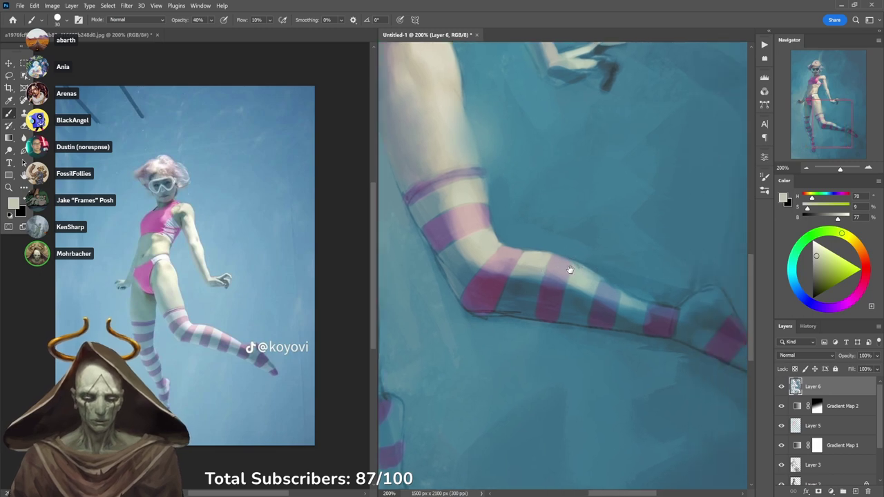
pyautogui.press('4')
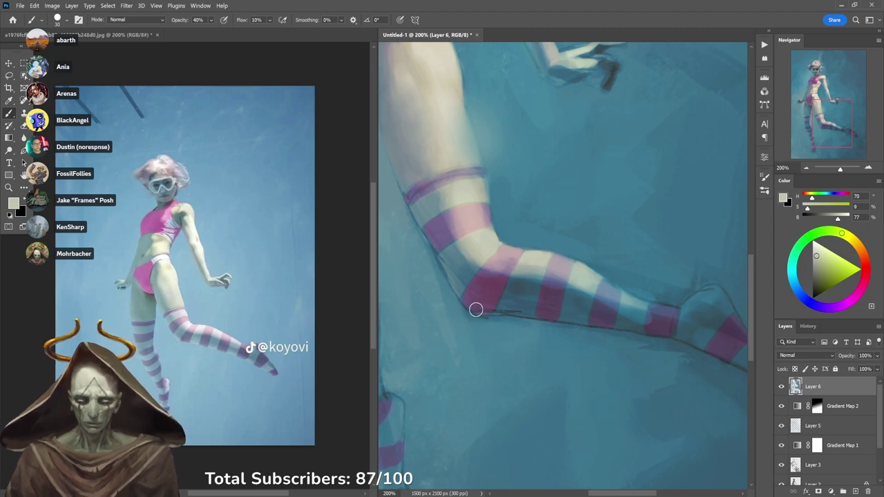
pyautogui.keyDown('alt'); pyautogui.click(463, 213); pyautogui.keyUp('alt')
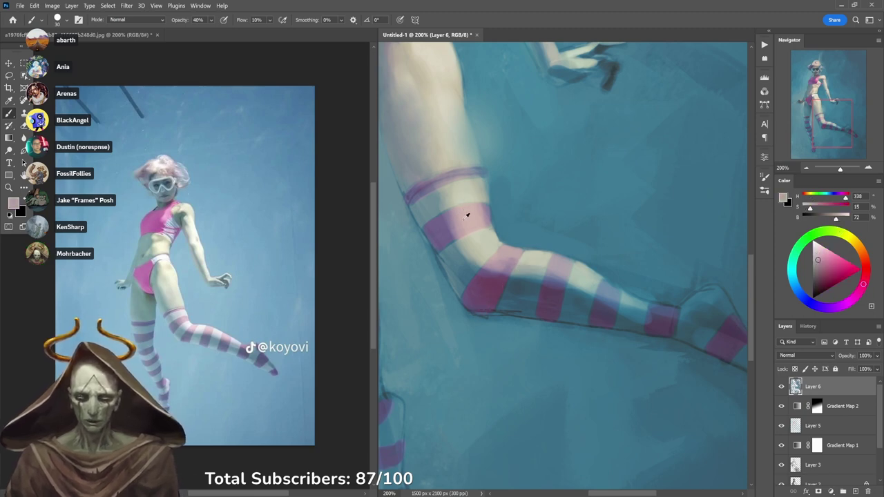
# Rework the bikini bottom's shading with pink and purple tones sampled from the fabric, using 40% brush opacity.
pyautogui.moveTo(462, 197); pyautogui.dragTo(546, 387)
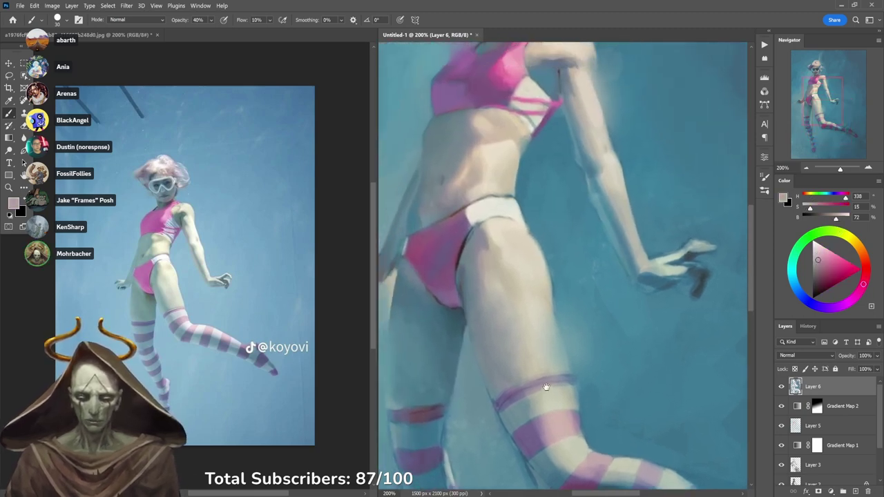
pyautogui.keyDown('alt'); pyautogui.click(421, 240); pyautogui.keyUp('alt')
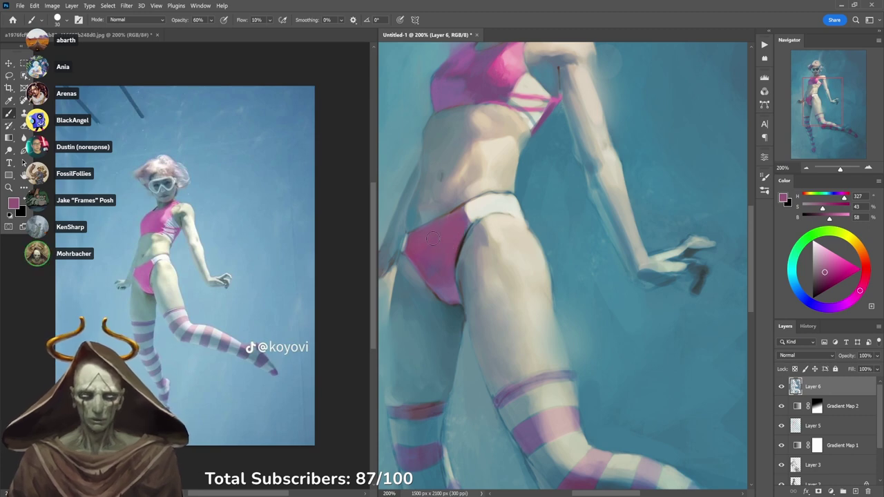
pyautogui.keyDown('alt'); pyautogui.click(450, 255); pyautogui.keyUp('alt')
pyautogui.press('4')
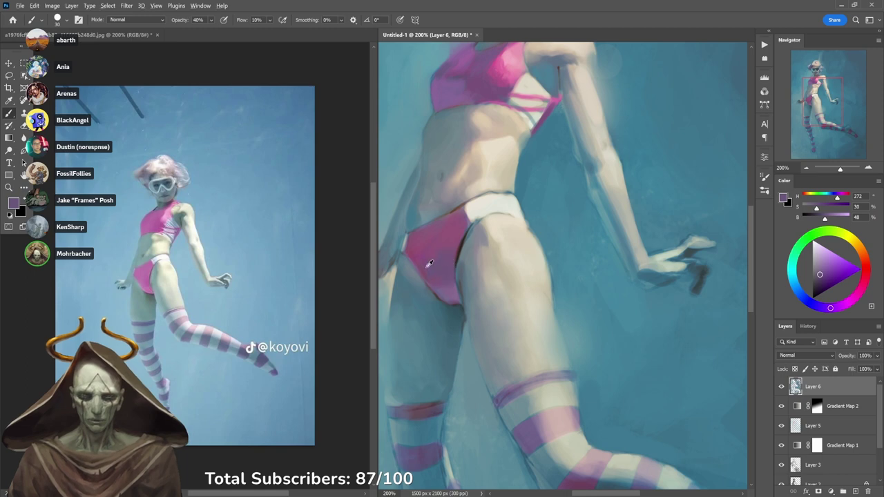
pyautogui.keyDown('alt'); pyautogui.click(446, 233); pyautogui.keyUp('alt')
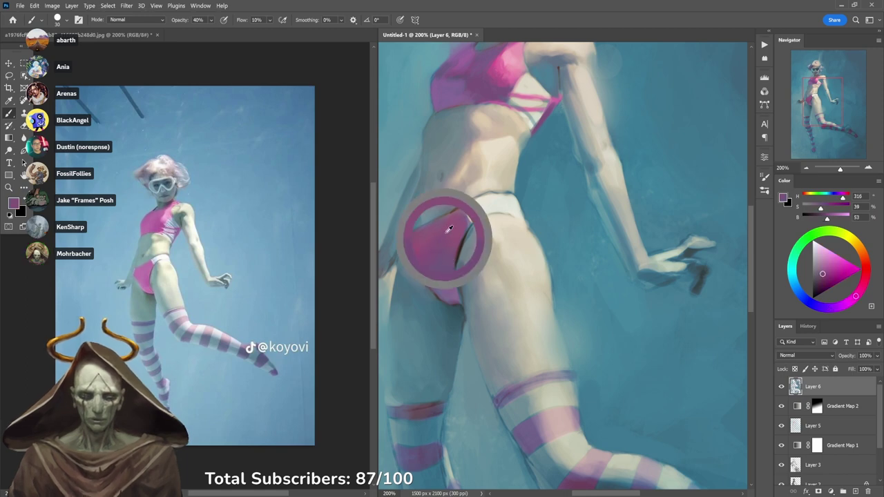
pyautogui.keyDown('alt'); pyautogui.click(458, 216); pyautogui.keyUp('alt')
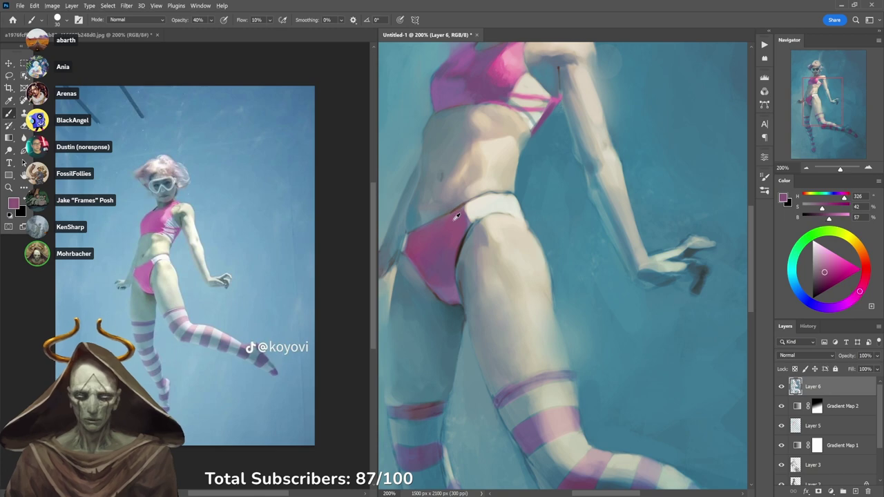
pyautogui.keyDown('alt'); pyautogui.click(419, 237); pyautogui.keyUp('alt')
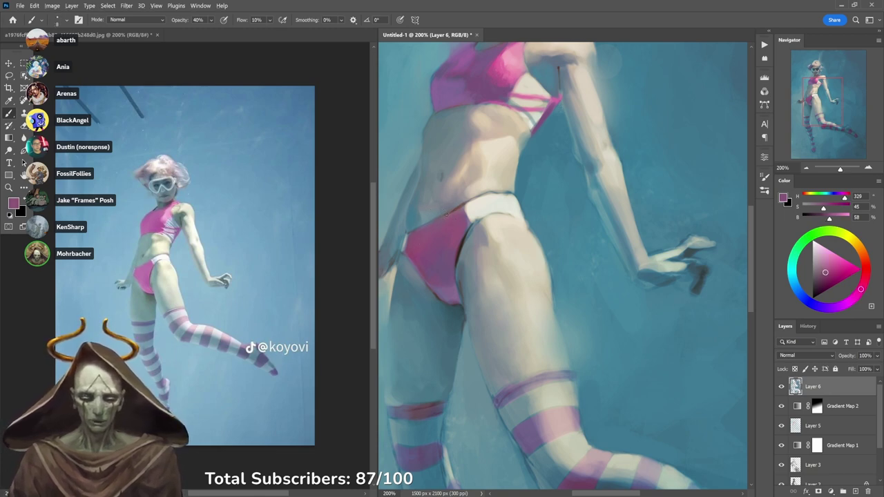
# Refine the bikini bottom's upper edge at the waist with fine 8 px strokes of sampled purple and blue-gray.
pyautogui.keyDown('alt'); pyautogui.click(494, 69); pyautogui.keyUp('alt')
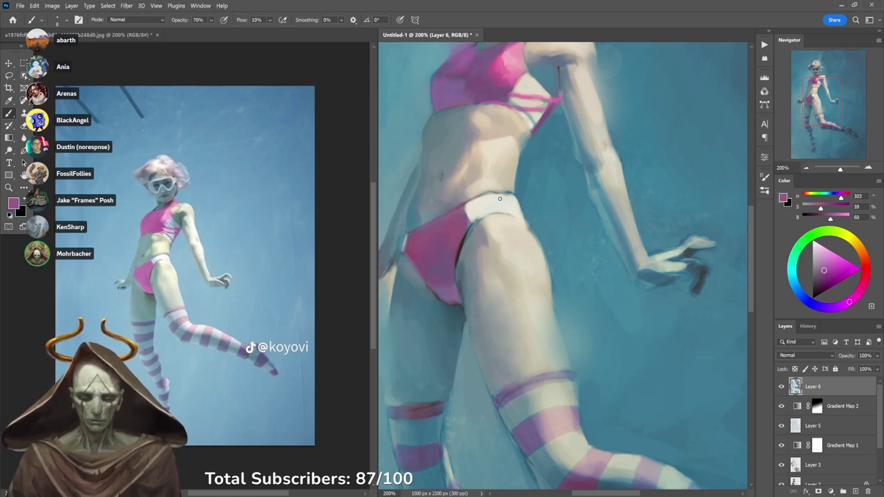
pyautogui.keyDown('alt'); pyautogui.click(445, 206); pyautogui.keyUp('alt')
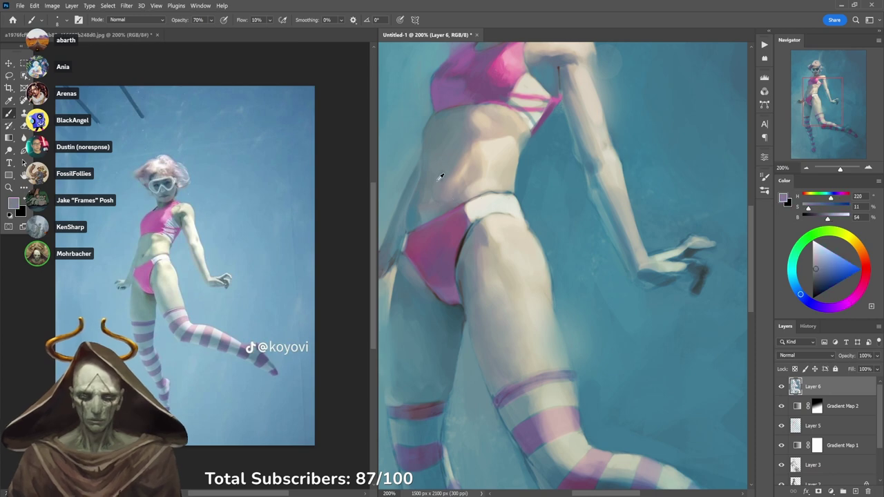
pyautogui.keyDown('alt'); pyautogui.click(479, 232); pyautogui.keyUp('alt')
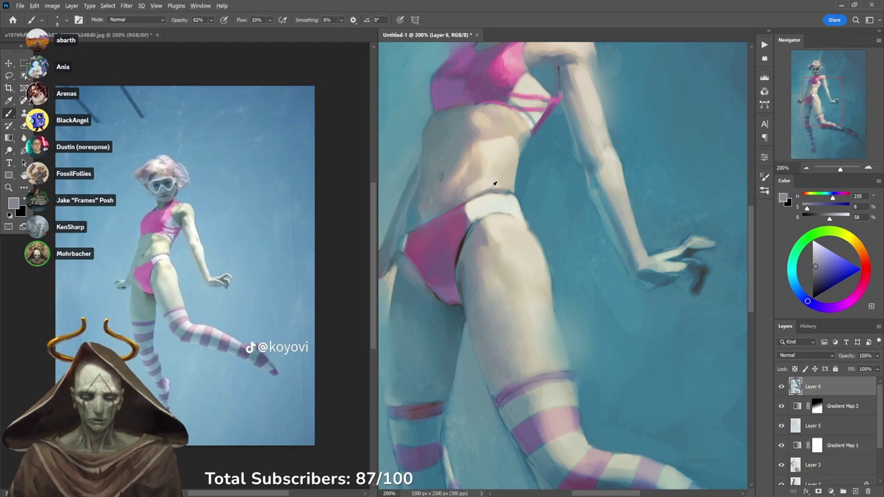
pyautogui.keyDown('alt'); pyautogui.click(463, 169); pyautogui.keyUp('alt')
pyautogui.press('3')
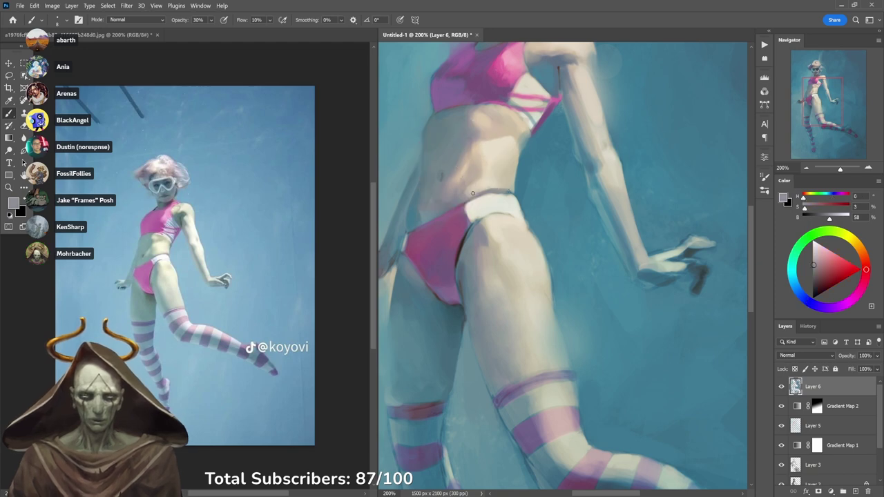
# Define the white hip band's edges against the thigh with sampled cream, gray, teal and off-white tones.
pyautogui.keyDown('alt'); pyautogui.click(507, 221); pyautogui.keyUp('alt')
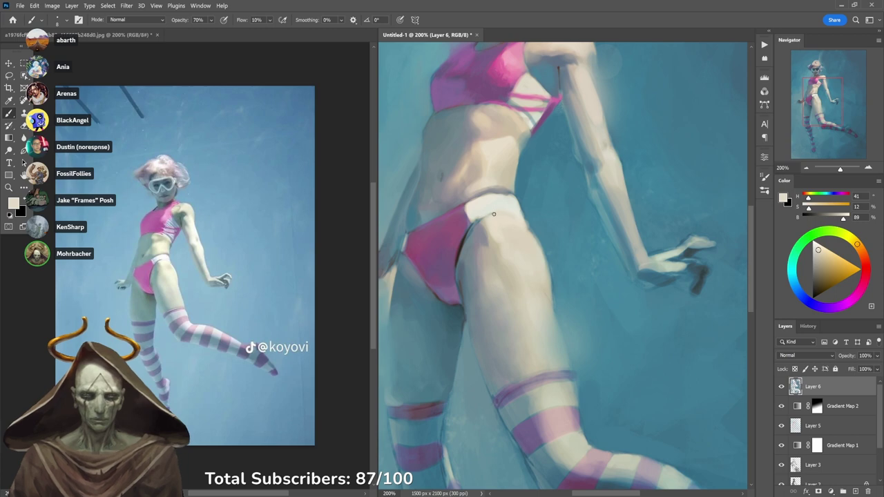
pyautogui.hotkey('ctrl', '-')
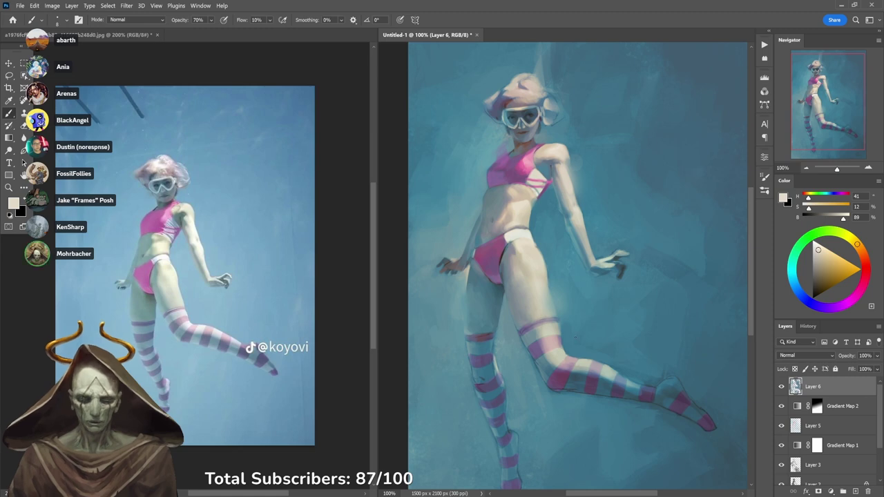
pyautogui.scroll(2, 514, 213)
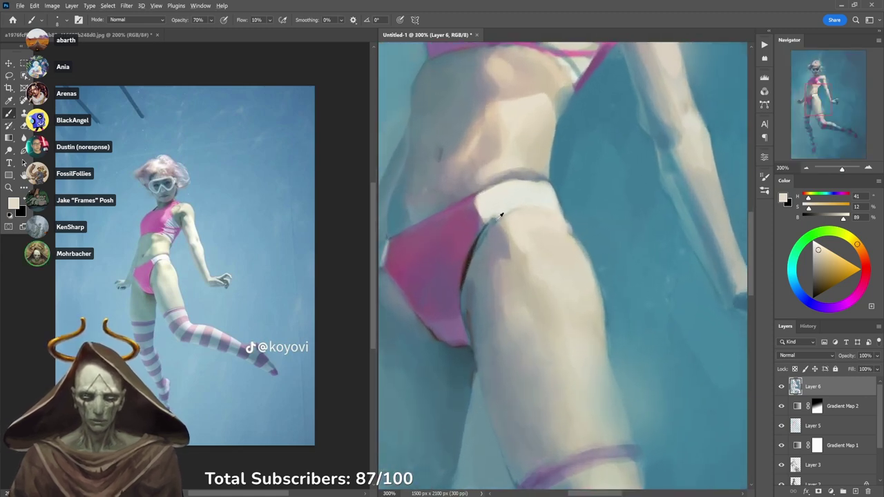
pyautogui.keyDown('alt'); pyautogui.click(502, 215); pyautogui.keyUp('alt')
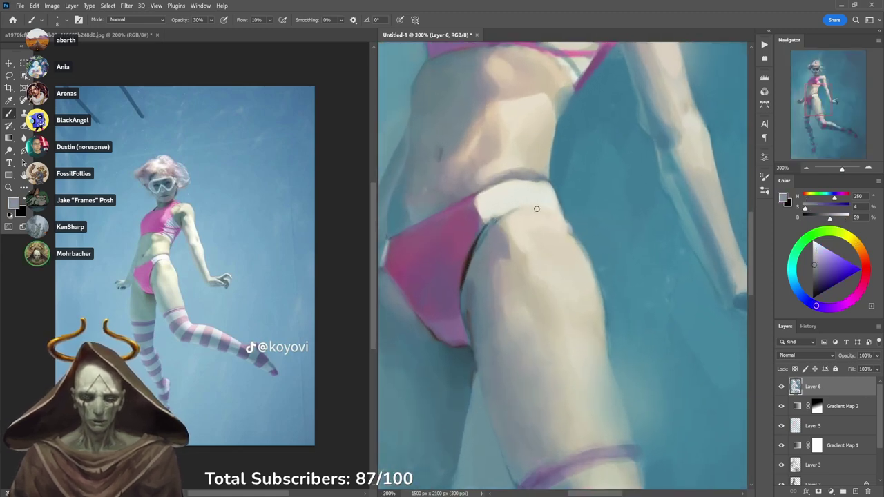
pyautogui.keyDown('alt'); pyautogui.click(493, 221); pyautogui.keyUp('alt')
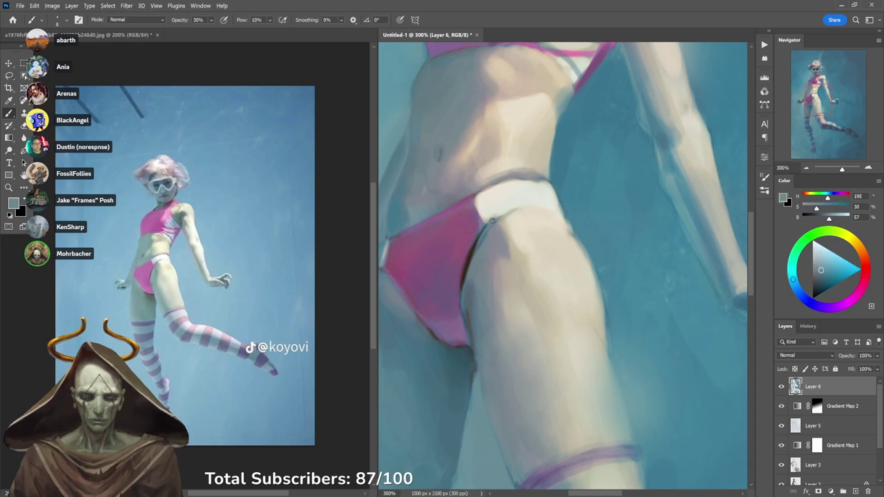
pyautogui.keyDown('alt'); pyautogui.click(519, 189); pyautogui.keyUp('alt')
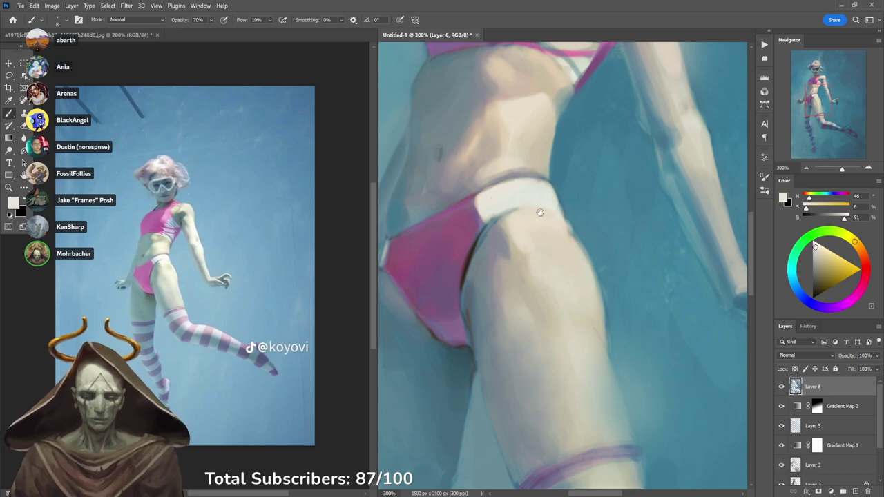
# Soften the dark edge between the bikini bottom and the raised thigh with sampled blue-gray at 40% opacity.
pyautogui.hotkey('ctrl', '1')
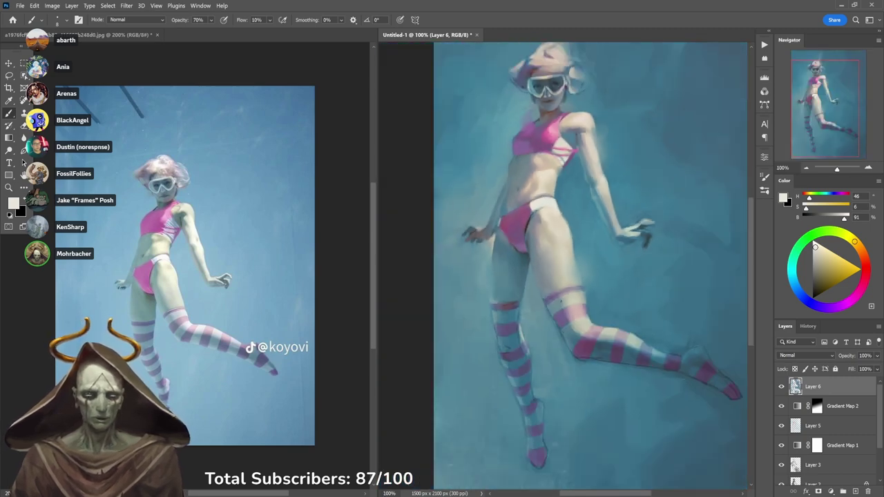
pyautogui.scroll(1, 554, 224)
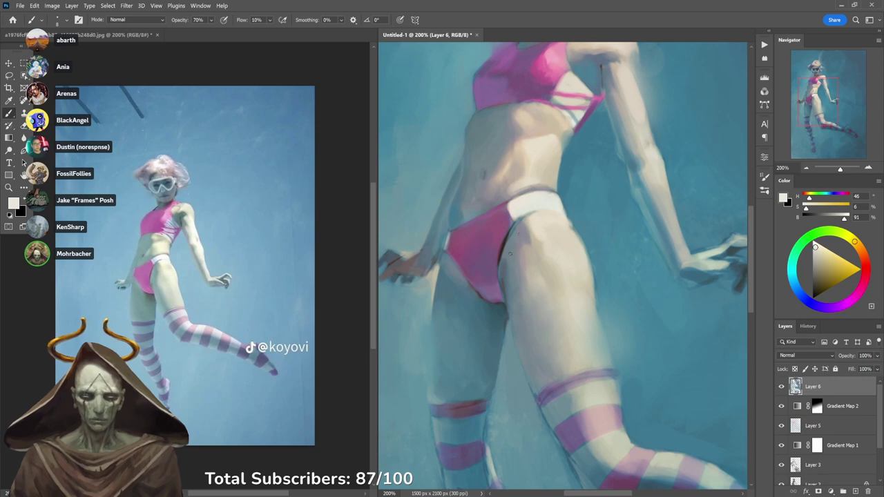
pyautogui.scroll(1, 512, 238)
pyautogui.keyDown('alt'); pyautogui.click(510, 233); pyautogui.keyUp('alt')
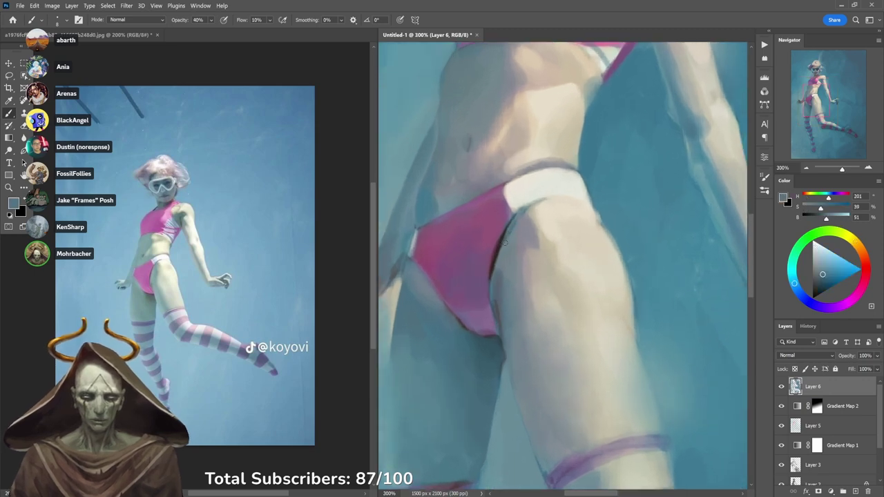
pyautogui.press('4')
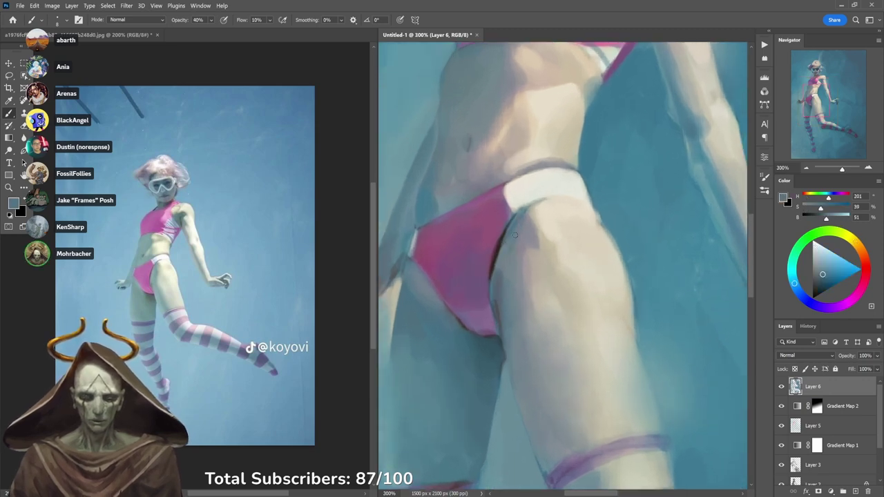
pyautogui.scroll(-2, 523, 228)
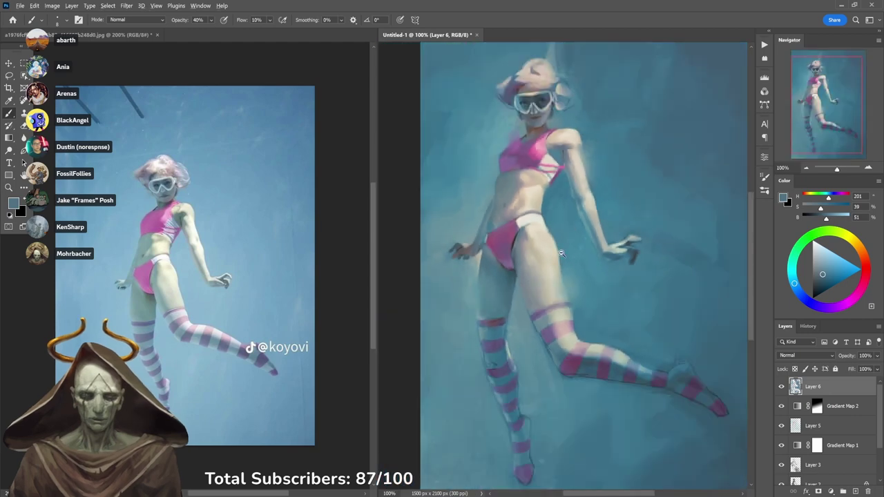
pyautogui.scroll(-1, 562, 254)
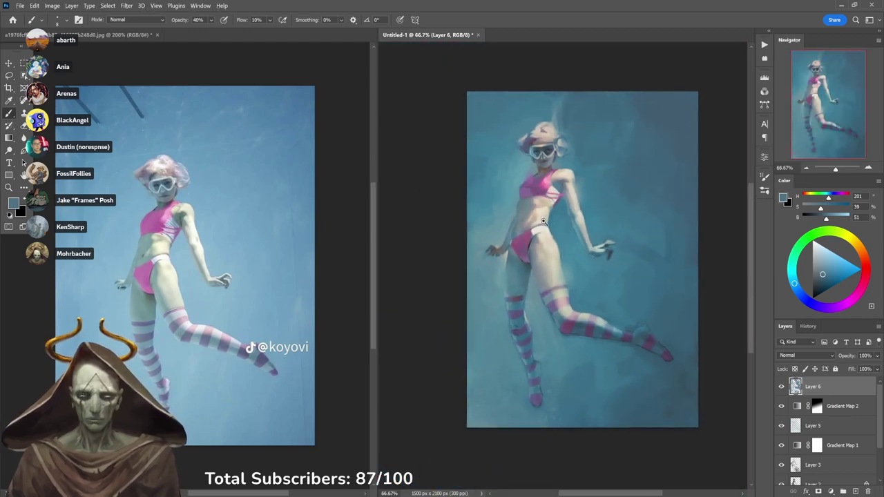
# Refine the shadow line along the waist above the white hip band with sampled purple-gray and gray at 30% opacity.
pyautogui.scroll(2, 546, 221)
pyautogui.keyDown('alt'); pyautogui.click(498, 243); pyautogui.keyUp('alt')
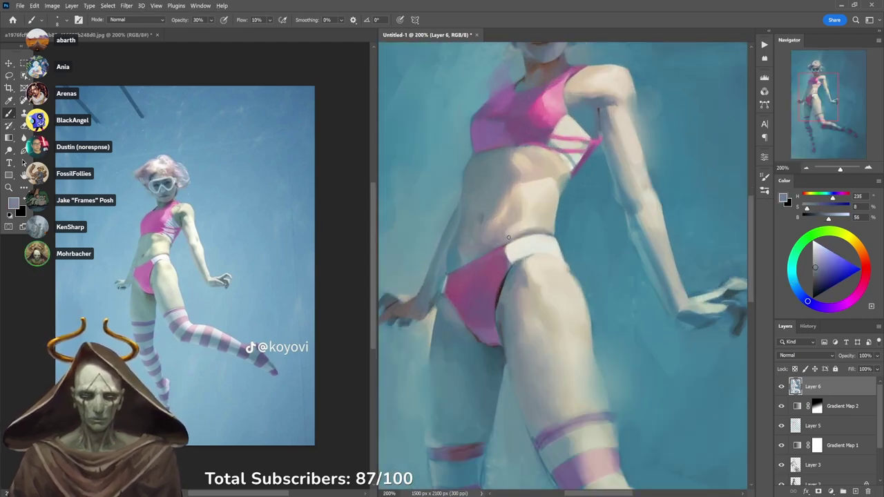
pyautogui.keyDown('alt'); pyautogui.click(511, 237); pyautogui.keyUp('alt')
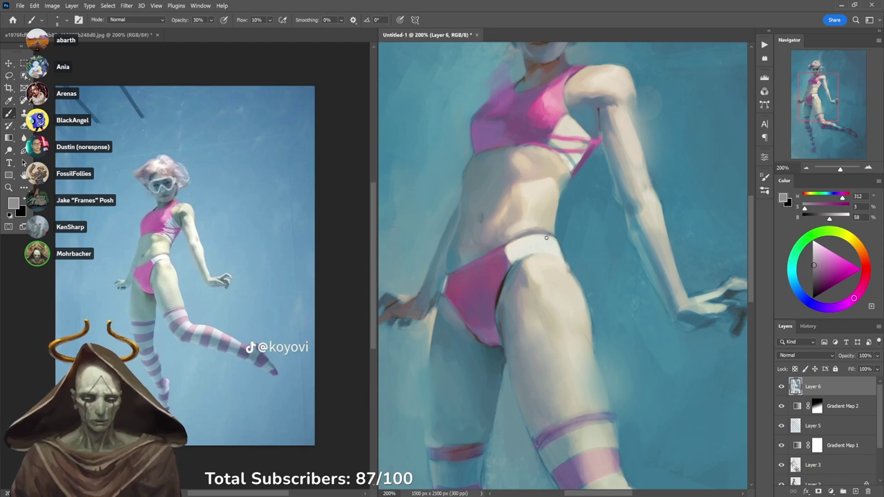
# Smooth the raised thigh's outer side with a 25 px brush and beige tones sampled from the skin, varying the opacity between 80% and 32%.
pyautogui.click(579, 320)
pyautogui.keyDown('alt'); pyautogui.click(539, 311); pyautogui.keyUp('alt')
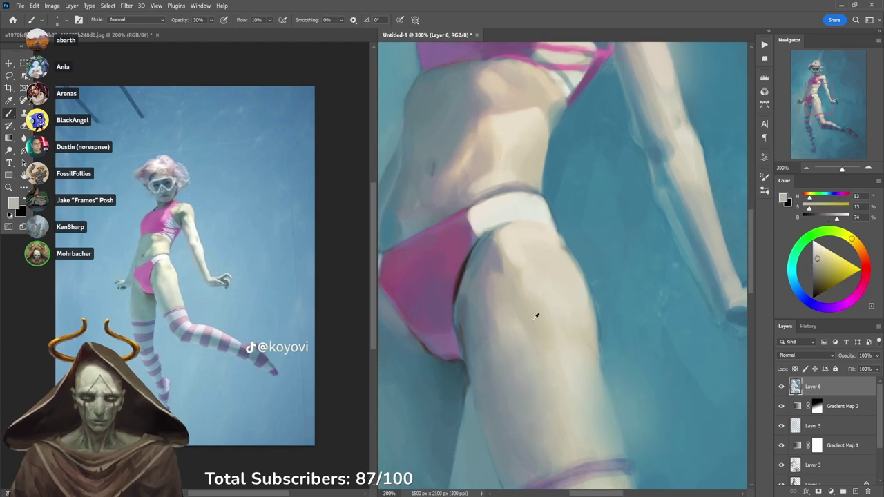
pyautogui.keyDown('alt'); pyautogui.click(530, 315); pyautogui.keyUp('alt')
pyautogui.press(']')
pyautogui.press(']')
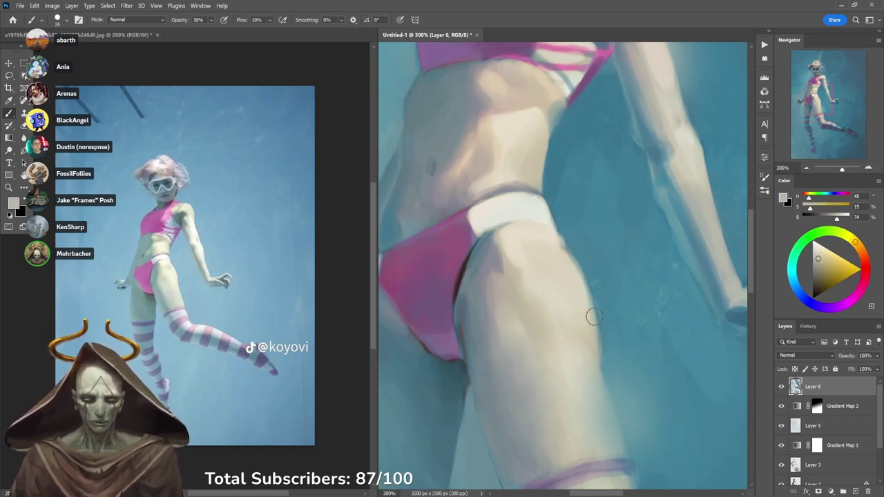
pyautogui.press('8')
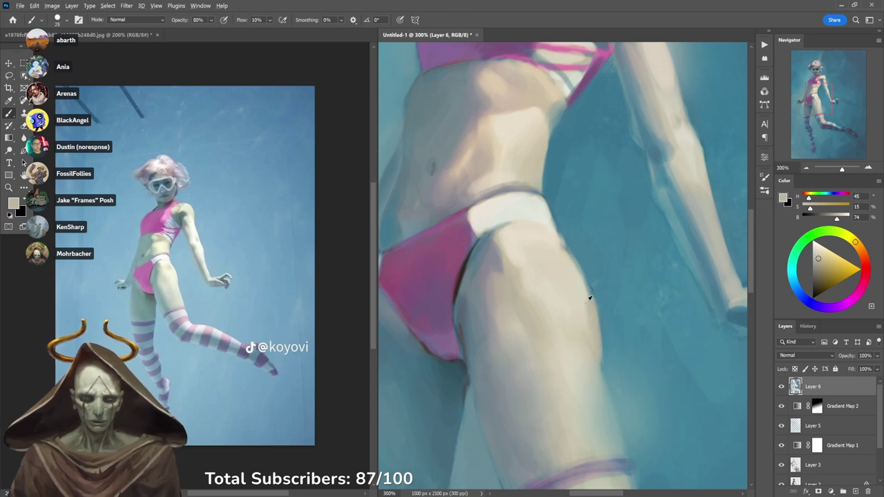
pyautogui.keyDown('alt'); pyautogui.click(586, 319); pyautogui.keyUp('alt')
pyautogui.press('3')
pyautogui.press('2')
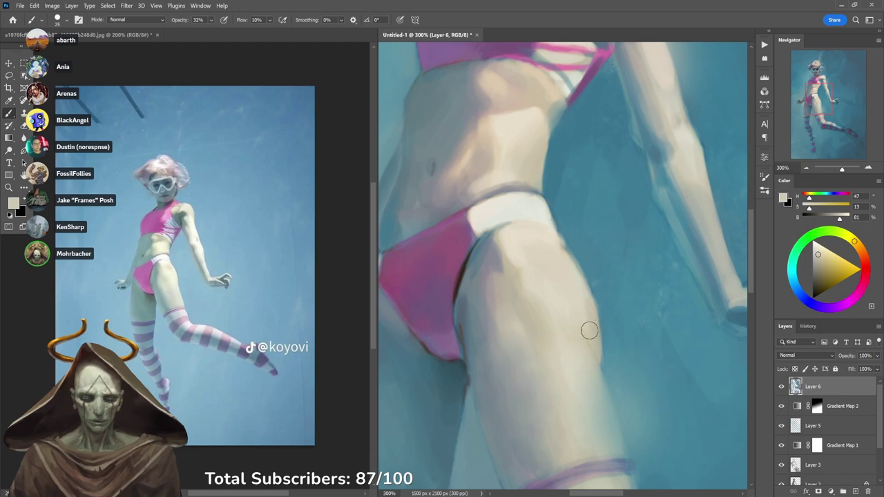
# Clean up the raised thigh's outer contour and hip edge with sampled water teal and warm skin tones at 60% opacity.
pyautogui.press('6')
pyautogui.keyDown('alt'); pyautogui.click(608, 355); pyautogui.keyUp('alt')
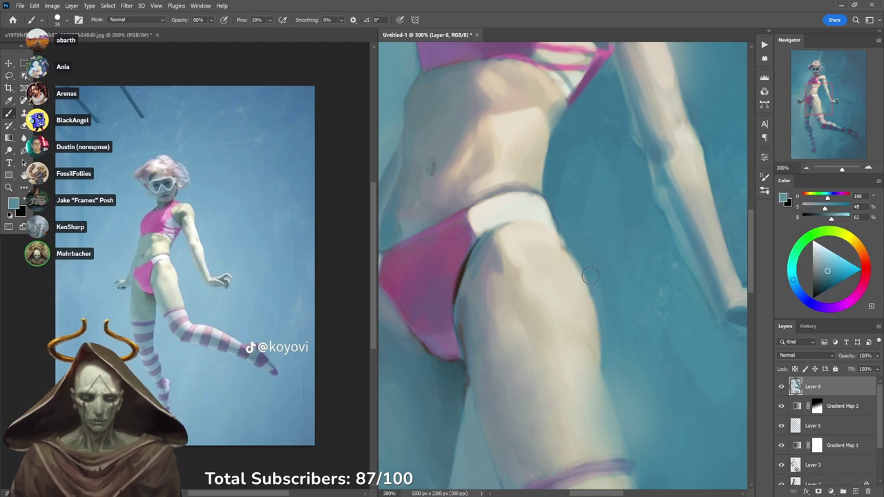
pyautogui.keyDown('alt'); pyautogui.click(592, 304); pyautogui.keyUp('alt')
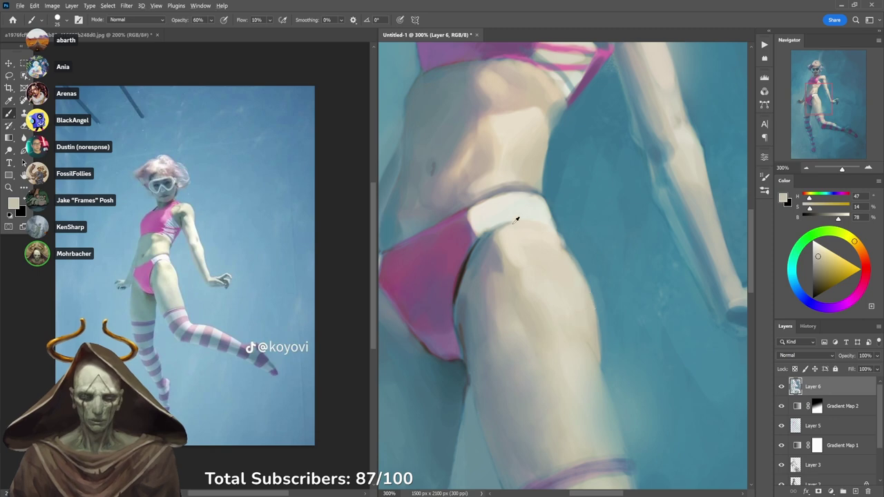
pyautogui.keyDown('alt'); pyautogui.click(573, 272); pyautogui.keyUp('alt')
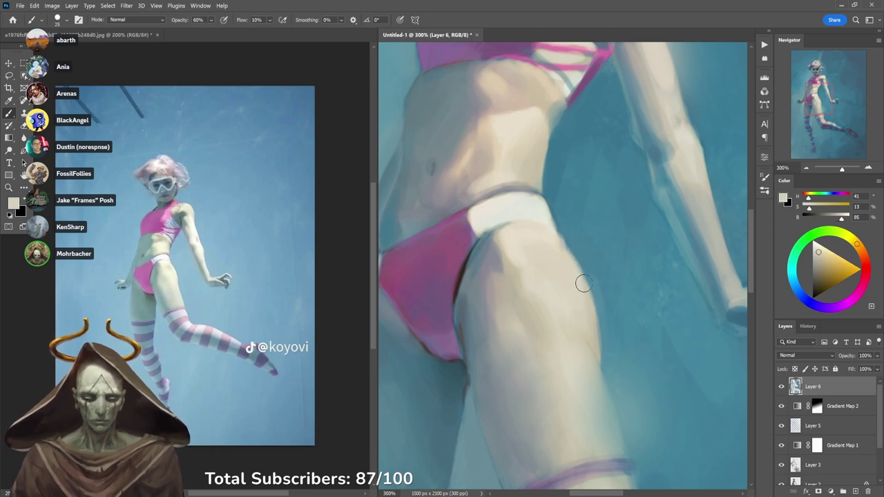
pyautogui.keyDown('alt'); pyautogui.click(568, 233); pyautogui.keyUp('alt')
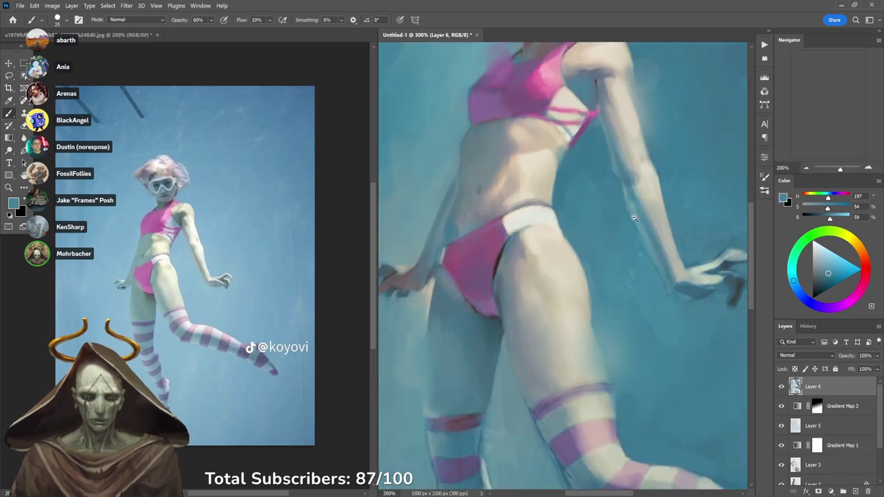
pyautogui.keyDown('alt'); pyautogui.click(569, 233); pyautogui.keyUp('alt')
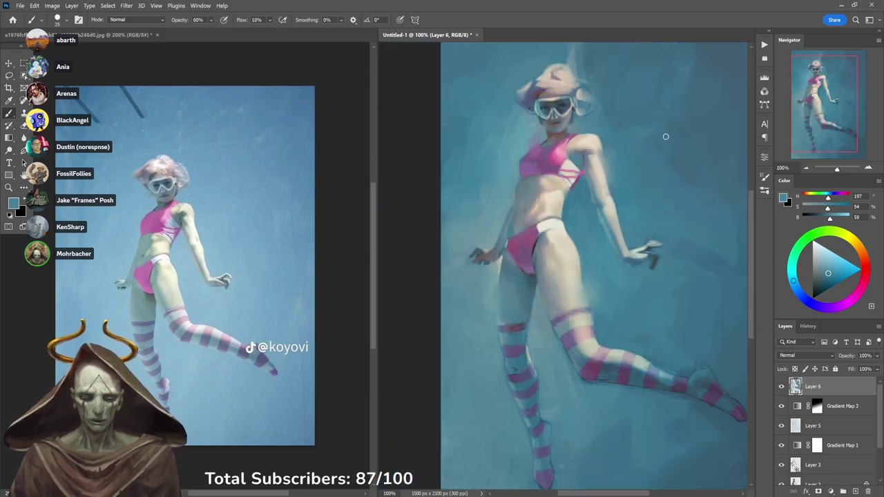
# Paint thin diagonal lines across the top's white side panel with teal sampled near the armpit, alternating 40% and 60% opacity.
pyautogui.click(584, 166)
pyautogui.click(584, 166)
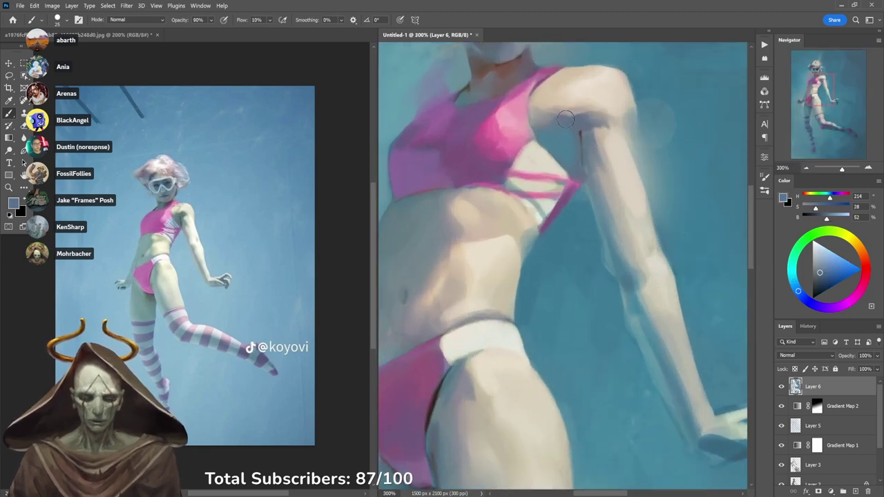
pyautogui.keyDown('alt'); pyautogui.click(566, 140); pyautogui.keyUp('alt')
pyautogui.press('4')
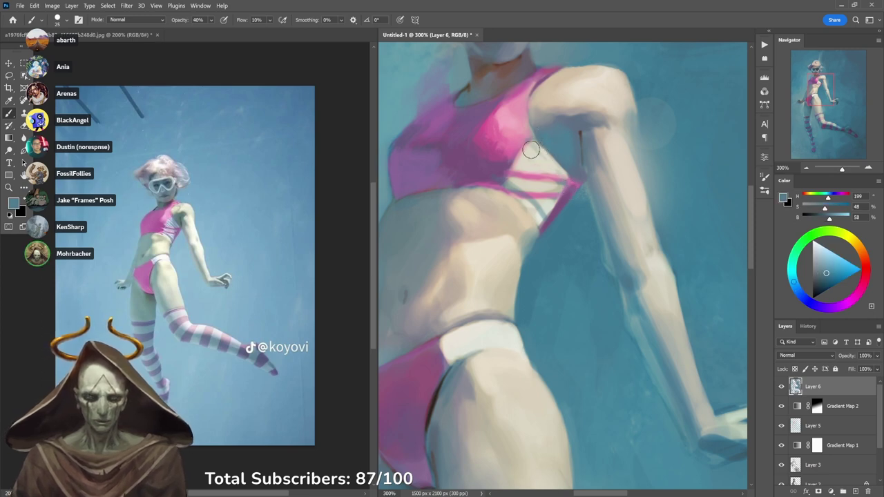
pyautogui.press('6')
pyautogui.press('4')
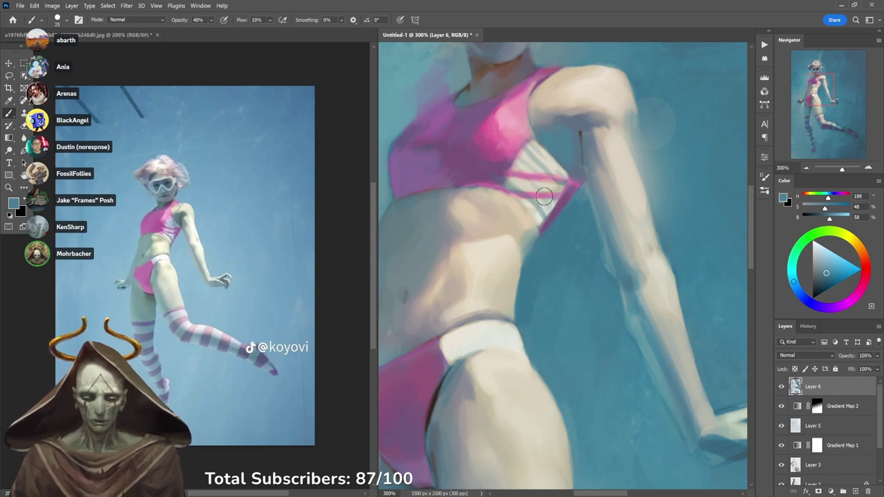
# Extend the teal lines into the panel's lower part and adjust them around the pink straps, varying opacity between 50% and 90%.
pyautogui.press('6')
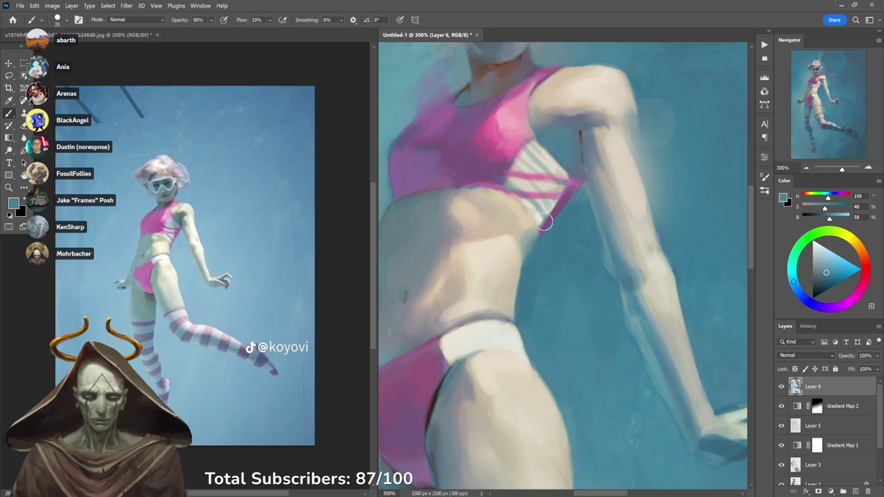
pyautogui.press('9')
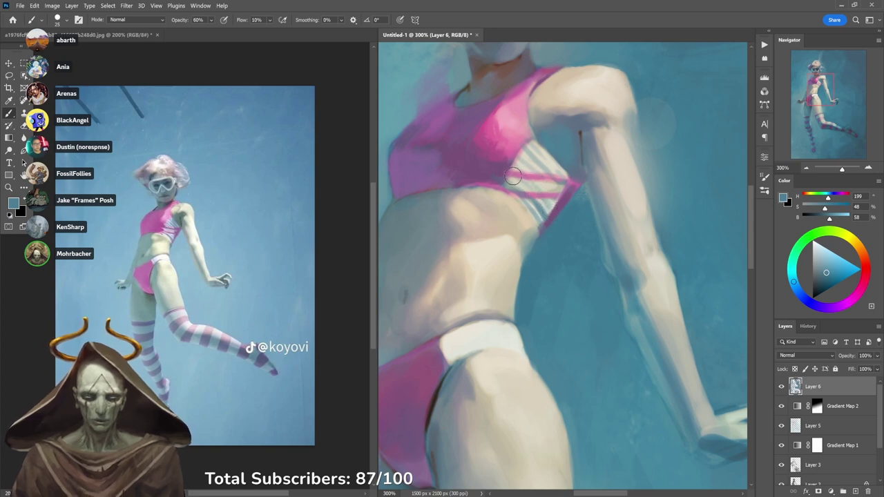
pyautogui.press('5')
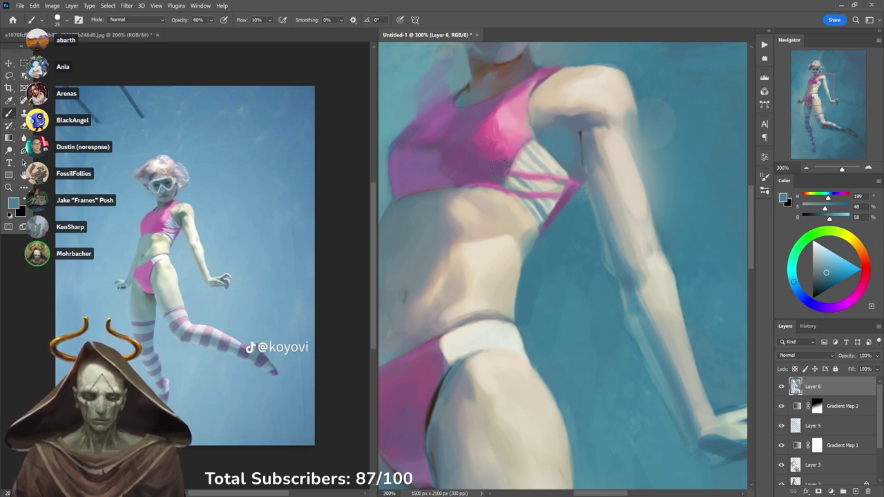
pyautogui.moveTo(526, 160); pyautogui.dragTo(545, 184)
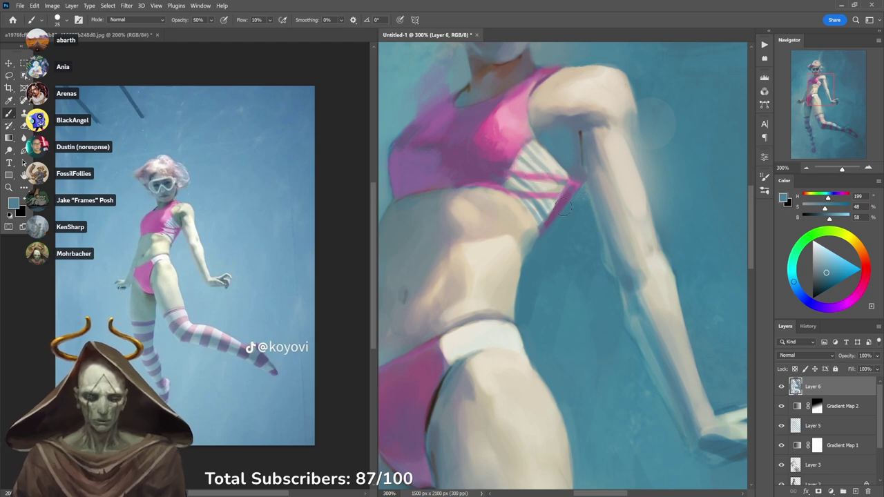
pyautogui.hotkey('ctrl', '-')
pyautogui.hotkey('ctrl', '-')
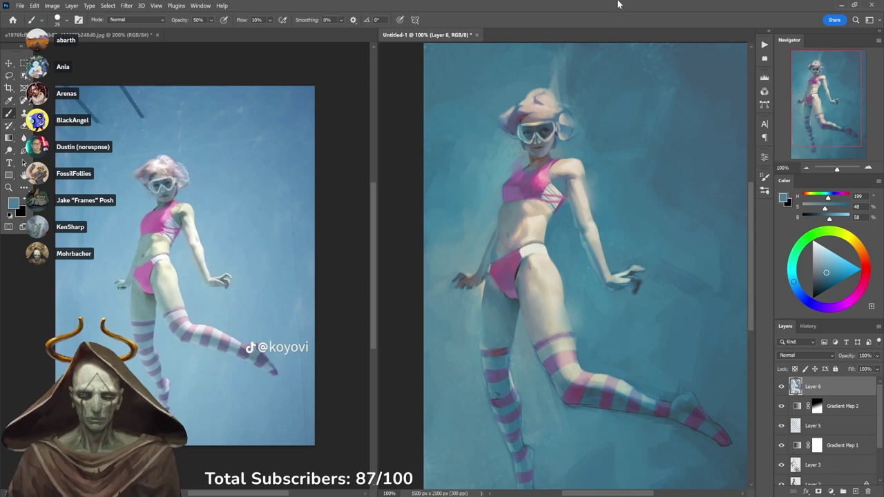
# Deepen the first wide stripe below the raised leg's sock cuff with pink sampled from the bikini bottom at 20–30% opacity.
pyautogui.moveTo(695, 403)
pyautogui.mouseDown()
pyautogui.moveTo(668, 352)
pyautogui.moveTo(675, 339)
pyautogui.mouseUp()
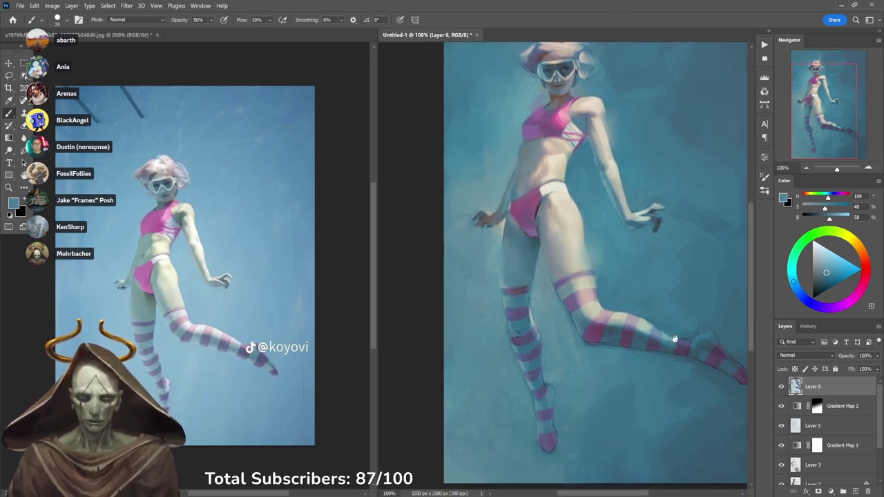
pyautogui.keyDown('ctrl'); pyautogui.click(598, 323); pyautogui.keyUp('ctrl')
pyautogui.keyDown('alt'); pyautogui.click(586, 315); pyautogui.keyUp('alt')
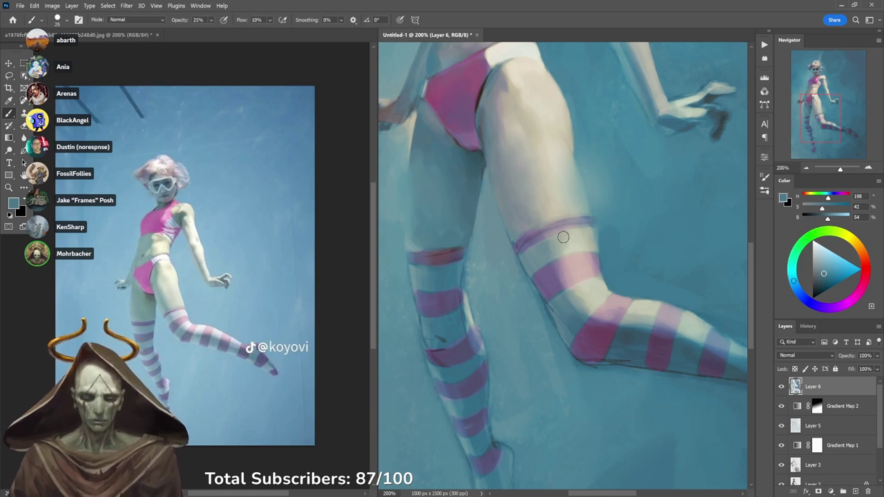
pyautogui.keyDown('alt'); pyautogui.click(568, 266); pyautogui.keyUp('alt')
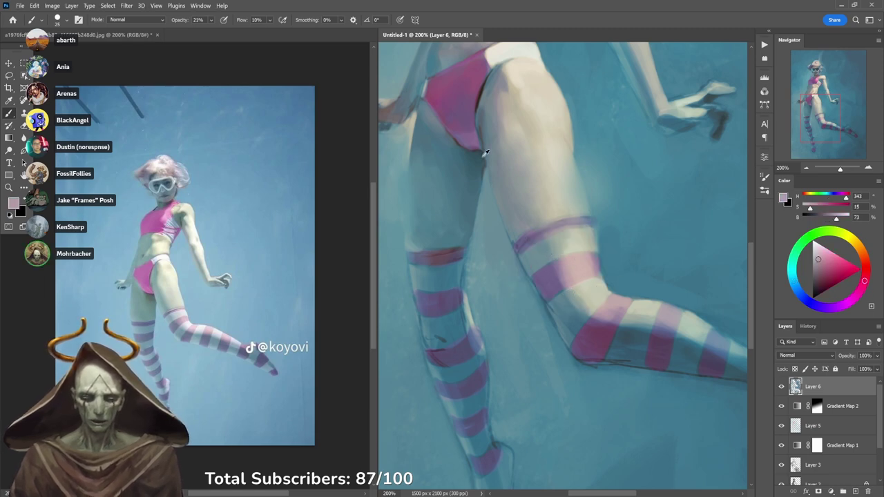
pyautogui.keyDown('alt'); pyautogui.click(442, 86); pyautogui.keyUp('alt')
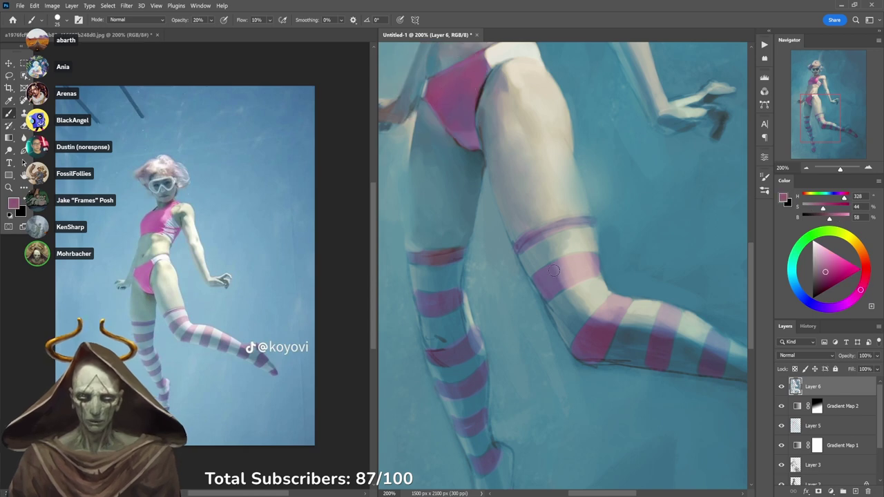
pyautogui.press('3')
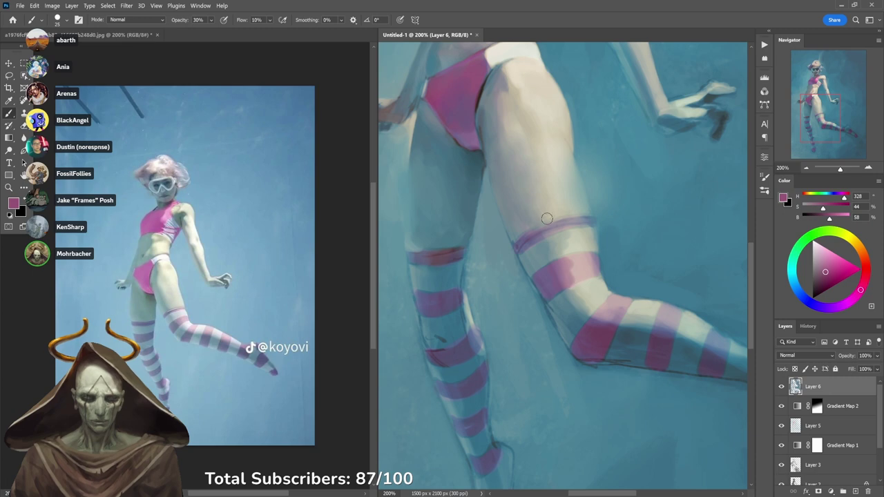
# Repaint the raised leg's purple sock cuff with pink at 30% opacity and sampled pale pink at 40%.
pyautogui.moveTo(539, 234); pyautogui.dragTo(564, 226)
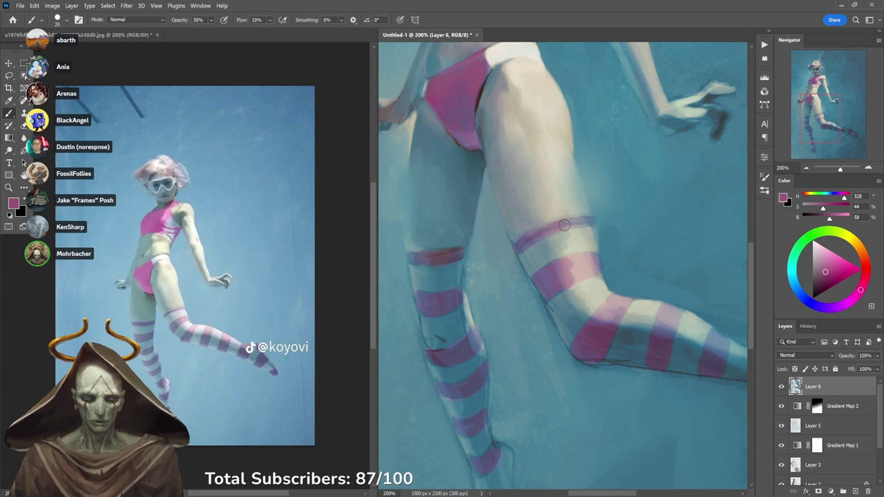
pyautogui.keyDown('alt'); pyautogui.click(587, 256); pyautogui.keyUp('alt')
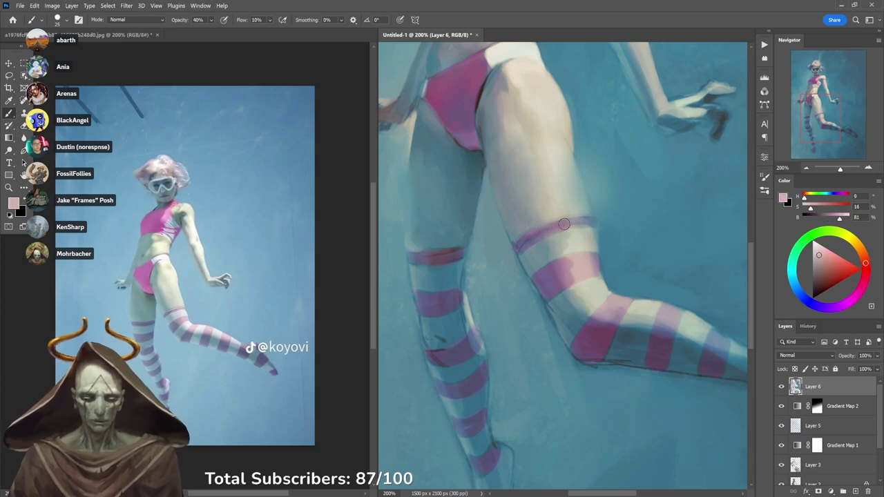
pyautogui.moveTo(564, 225); pyautogui.dragTo(590, 220)
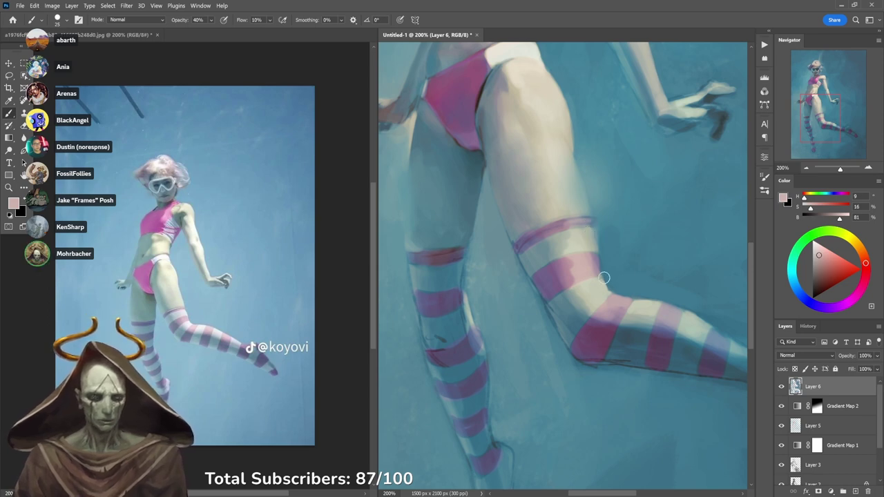
# Blend the lit part of the wide thigh stripe on the raised leg's sock with sampled pale pink tones, raising opacity to 60%.
pyautogui.moveTo(648, 289); pyautogui.dragTo(598, 256)
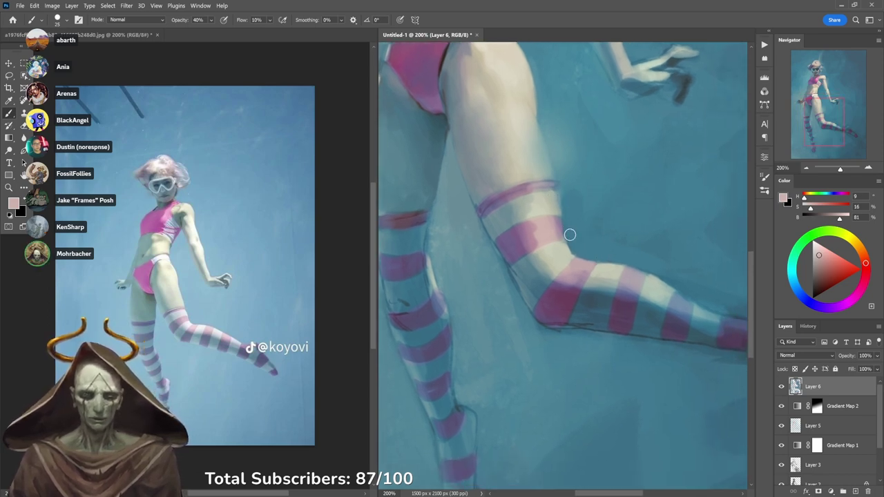
pyautogui.keyDown('alt'); pyautogui.click(540, 220); pyautogui.keyUp('alt')
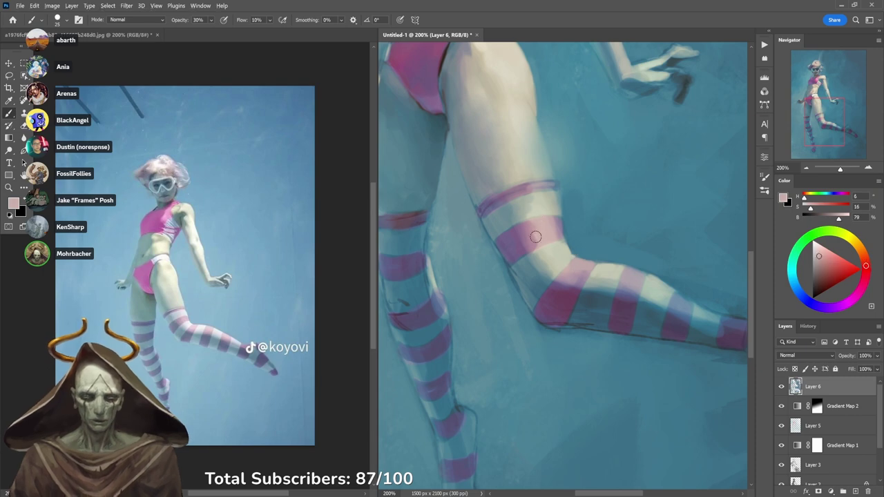
pyautogui.keyDown('alt'); pyautogui.click(533, 228); pyautogui.keyUp('alt')
pyautogui.press('6')
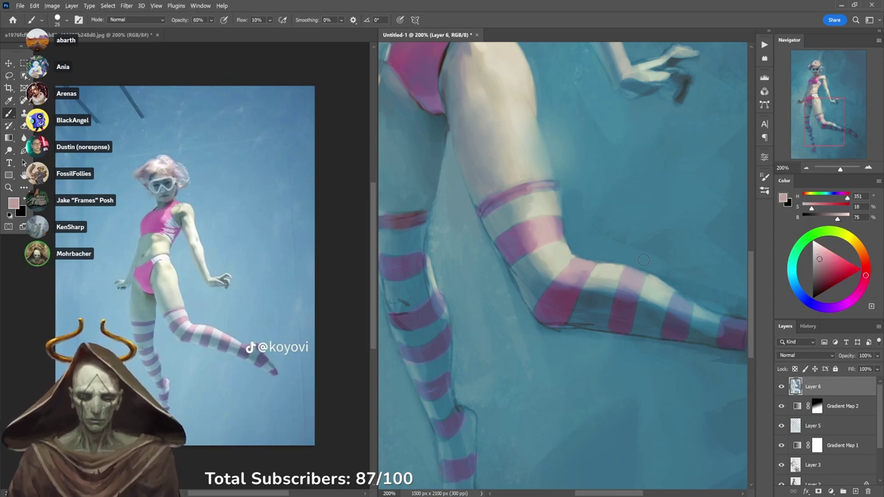
# Tint the lit upper parts of the raised calf's sock stripes with the pale pink at 60% and 30% opacity.
pyautogui.moveTo(637, 269); pyautogui.dragTo(563, 267)
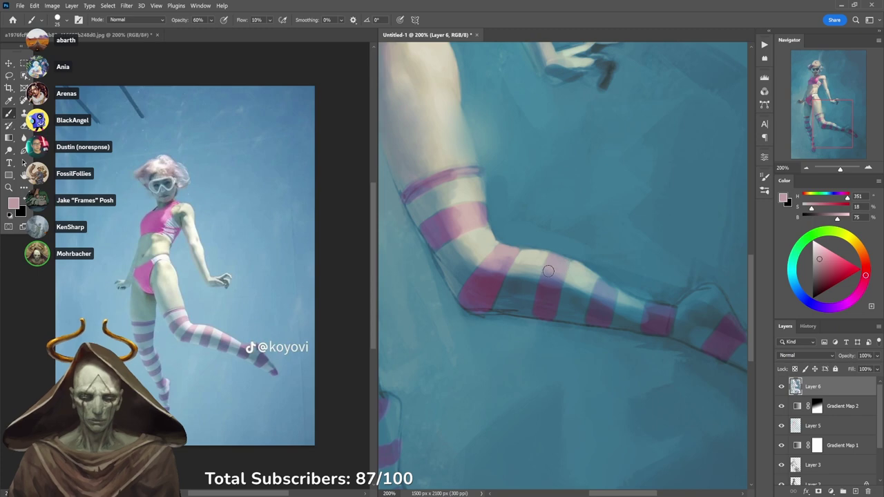
pyautogui.press('3')
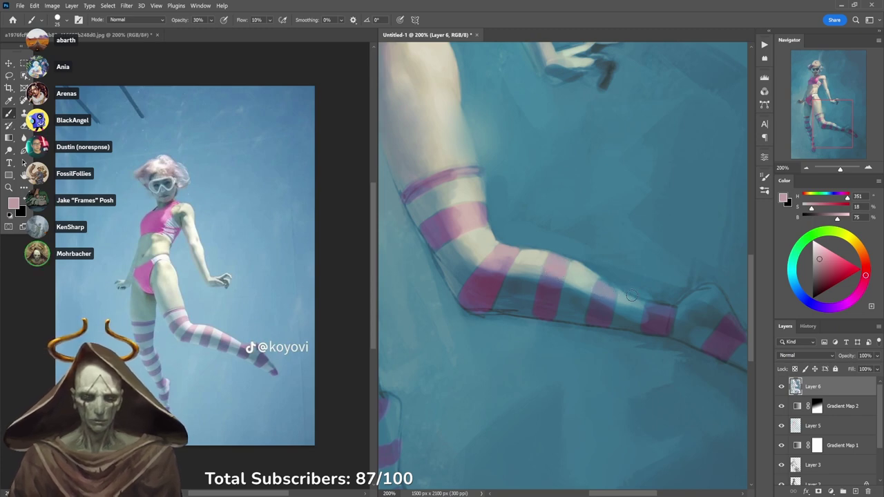
pyautogui.hotkey('ctrl', '-')
pyautogui.hotkey('ctrl', '-')
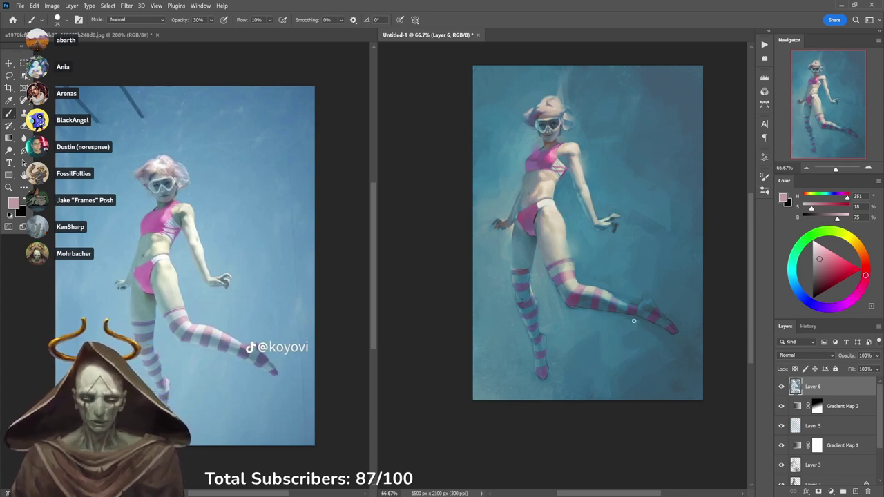
# Clean up the water beside the hanging leg's inner knee and calf with sampled background blues at 100% opacity.
pyautogui.keyDown('ctrl'); pyautogui.click(523, 298); pyautogui.keyUp('ctrl')
pyautogui.keyDown('ctrl'); pyautogui.click(525, 293); pyautogui.keyUp('ctrl')
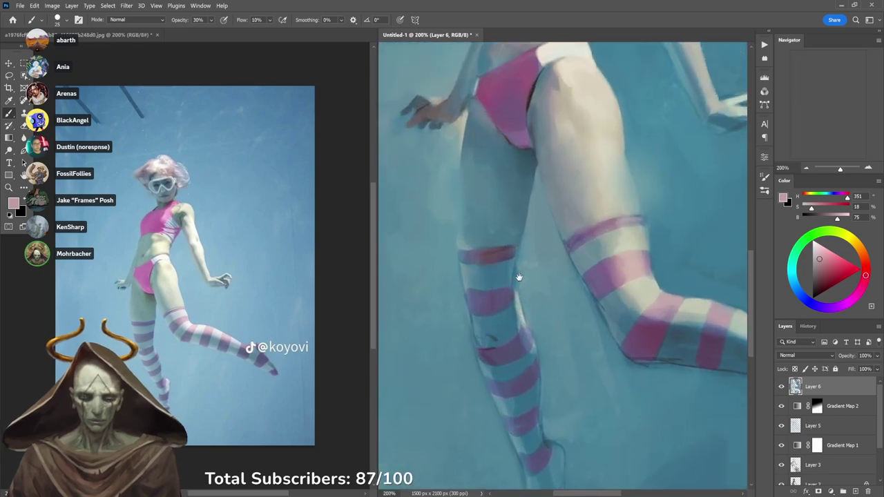
pyautogui.keyDown('alt'); pyautogui.click(511, 319); pyautogui.keyUp('alt')
pyautogui.keyDown('ctrl'); pyautogui.click(515, 324); pyautogui.keyUp('ctrl')
pyautogui.keyDown('alt'); pyautogui.click(532, 296); pyautogui.keyUp('alt')
pyautogui.press('0')
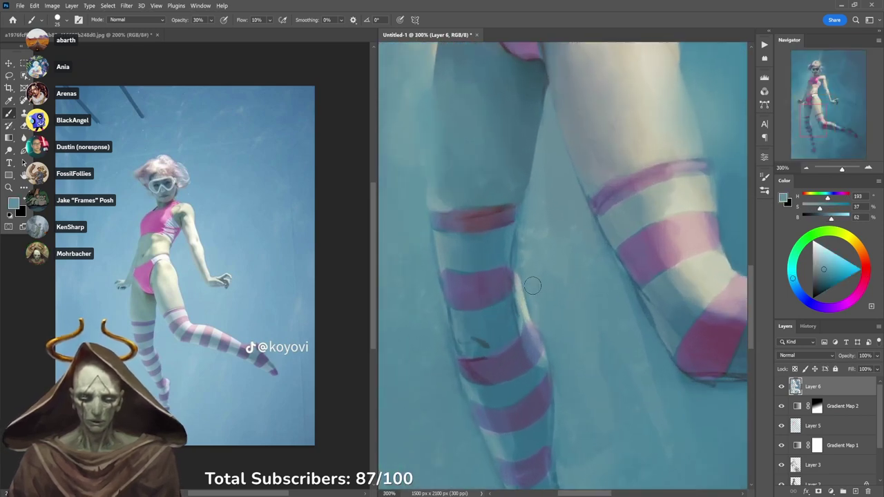
pyautogui.moveTo(531, 283); pyautogui.dragTo(532, 302)
pyautogui.keyDown('alt'); pyautogui.click(531, 248); pyautogui.keyUp('alt')
pyautogui.moveTo(522, 259)
pyautogui.mouseDown()
pyautogui.moveTo(530, 210)
pyautogui.moveTo(525, 237)
pyautogui.mouseUp()
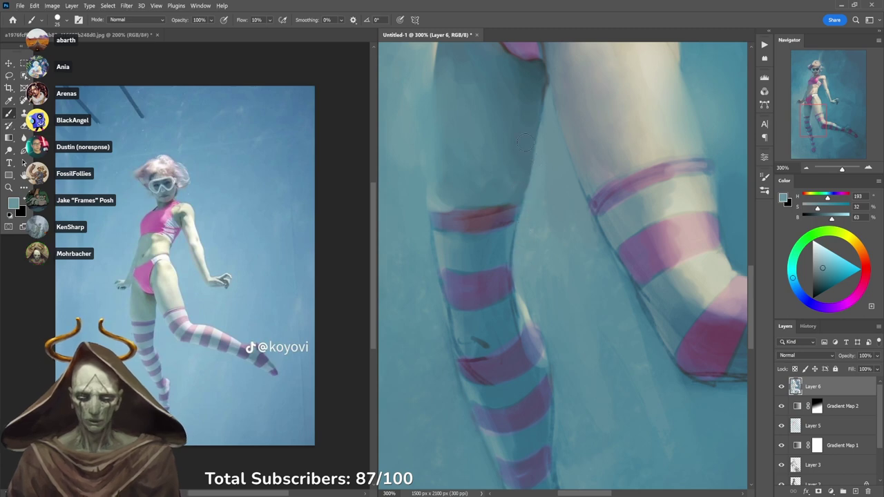
# Sample the hanging leg's shadow tones and repaint the inner end of its sock cuff with muted violet at 70% opacity.
pyautogui.keyDown('alt'); pyautogui.click(524, 184); pyautogui.keyUp('alt')
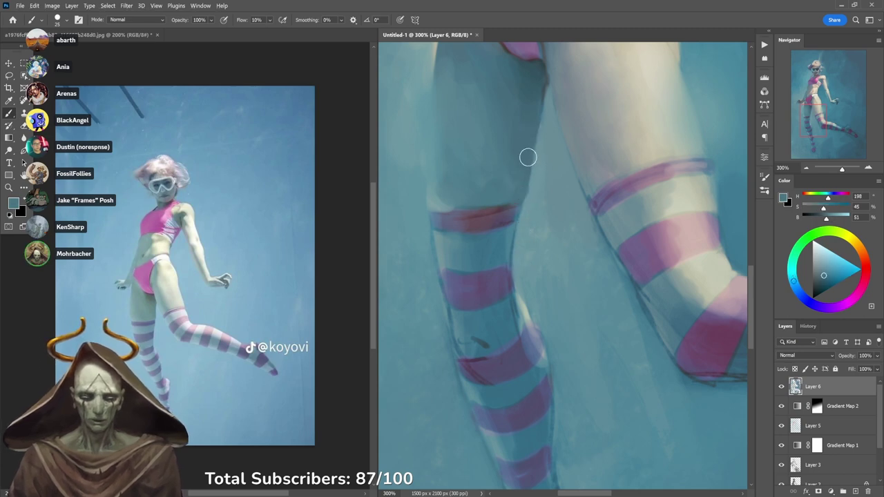
pyautogui.keyDown('alt'); pyautogui.click(518, 221); pyautogui.keyUp('alt')
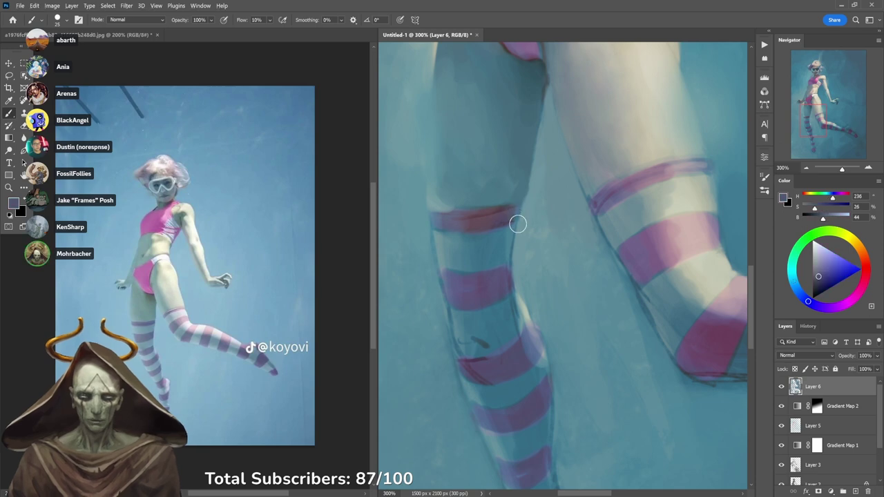
pyautogui.press('7')
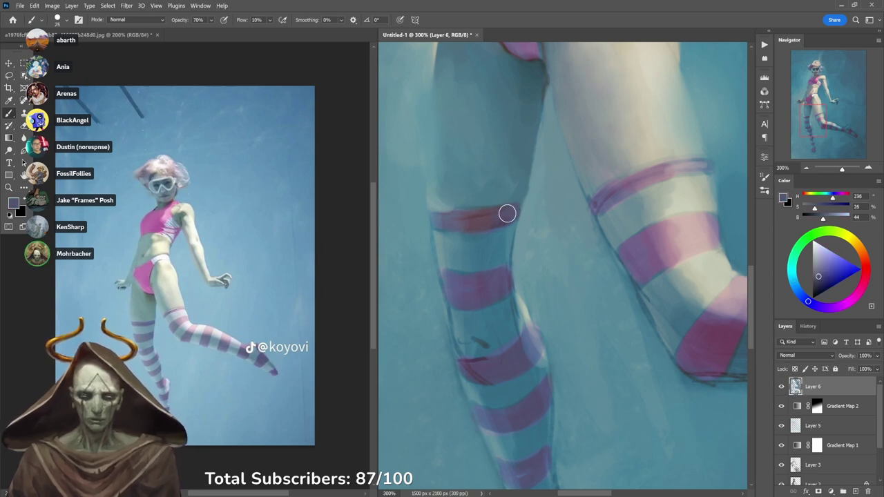
pyautogui.moveTo(508, 214); pyautogui.dragTo(471, 218)
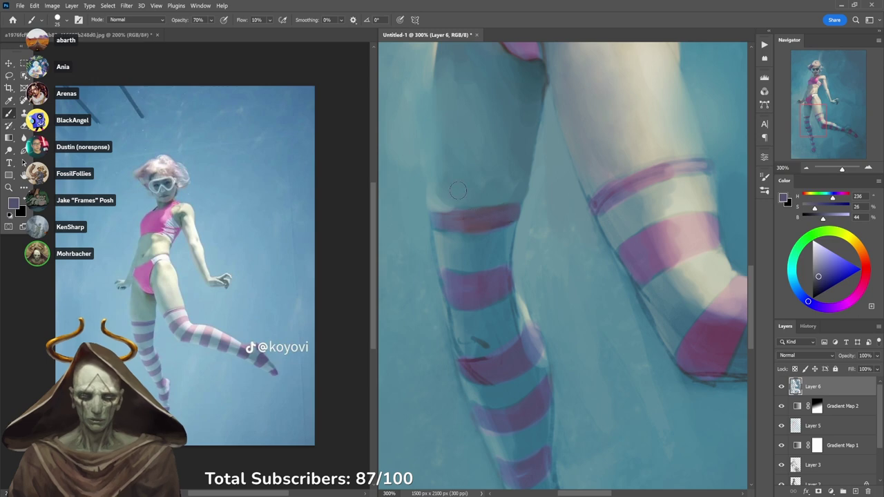
# Shade the pale stripe directly below the hanging leg's sock cuff with sampled dark blue at 50% opacity.
pyautogui.keyDown('alt'); pyautogui.click(522, 245); pyautogui.keyUp('alt')
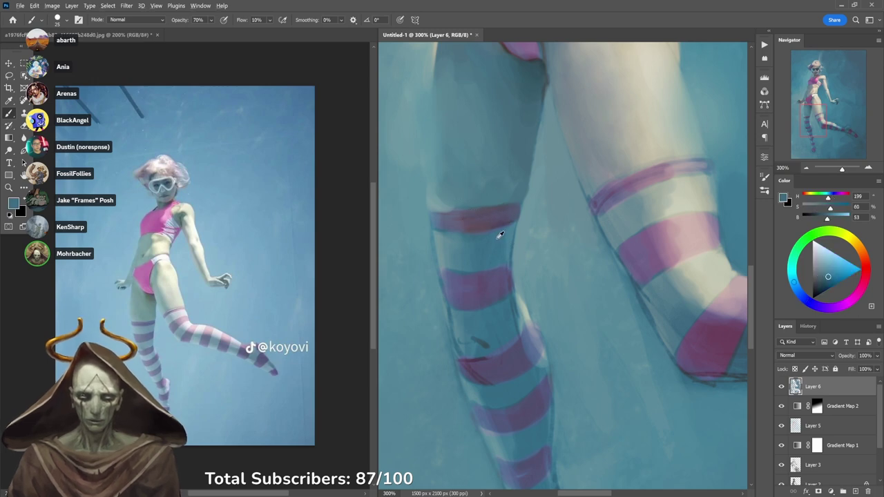
pyautogui.keyDown('alt'); pyautogui.click(480, 233); pyautogui.keyUp('alt')
pyautogui.press('5')
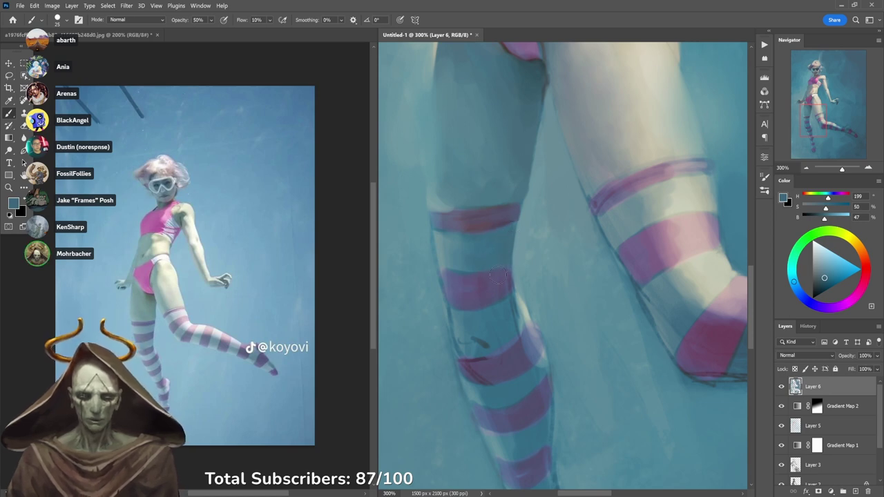
# Refine the hanging leg's inner contour from the upper pink stripe to the calf highlight with sampled violet, background blue and pale tones.
pyautogui.keyDown('alt'); pyautogui.click(505, 280); pyautogui.keyUp('alt')
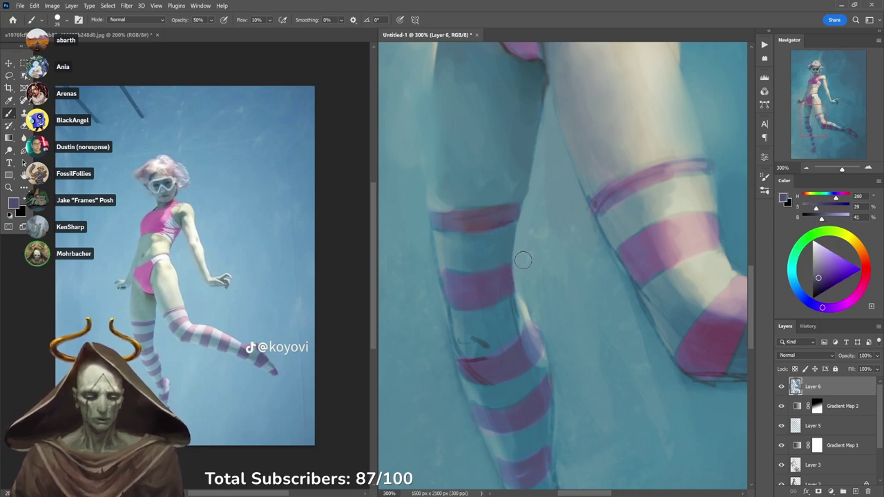
pyautogui.keyDown('alt'); pyautogui.click(512, 304); pyautogui.keyUp('alt')
pyautogui.keyDown('alt'); pyautogui.click(525, 289); pyautogui.keyUp('alt')
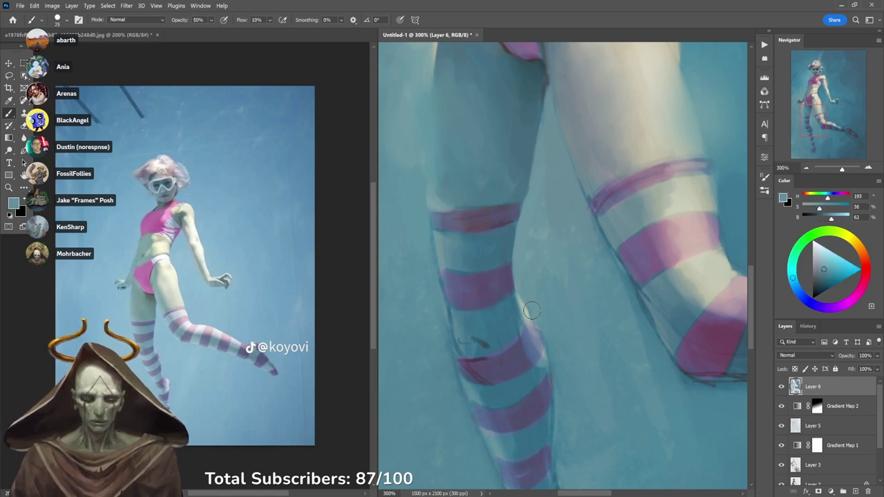
pyautogui.keyDown('alt'); pyautogui.click(525, 304); pyautogui.keyUp('alt')
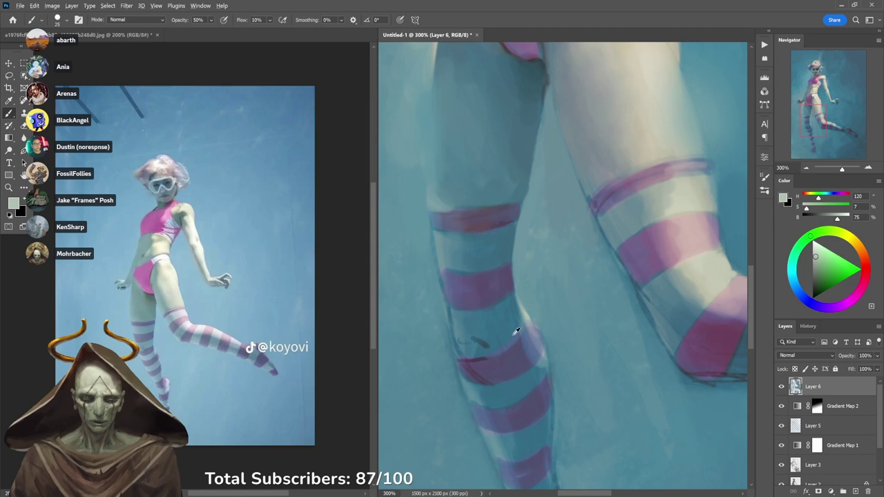
# Cover the dark sketch marks in the blue stripe below the hanging leg's knee with sampled blues at 60% and 30% opacity.
pyautogui.keyDown('alt'); pyautogui.click(517, 332); pyautogui.keyUp('alt')
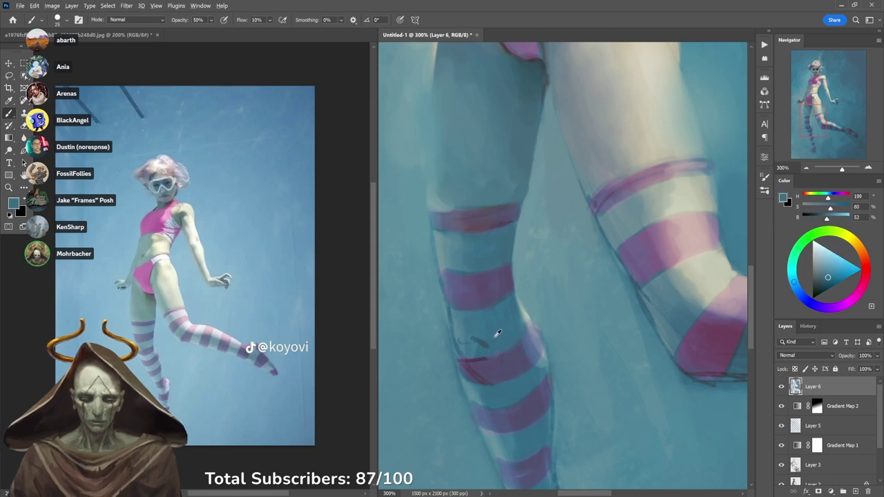
pyautogui.moveTo(488, 334); pyautogui.dragTo(488, 347)
pyautogui.keyDown('alt'); pyautogui.click(489, 338); pyautogui.keyUp('alt')
pyautogui.press('6')
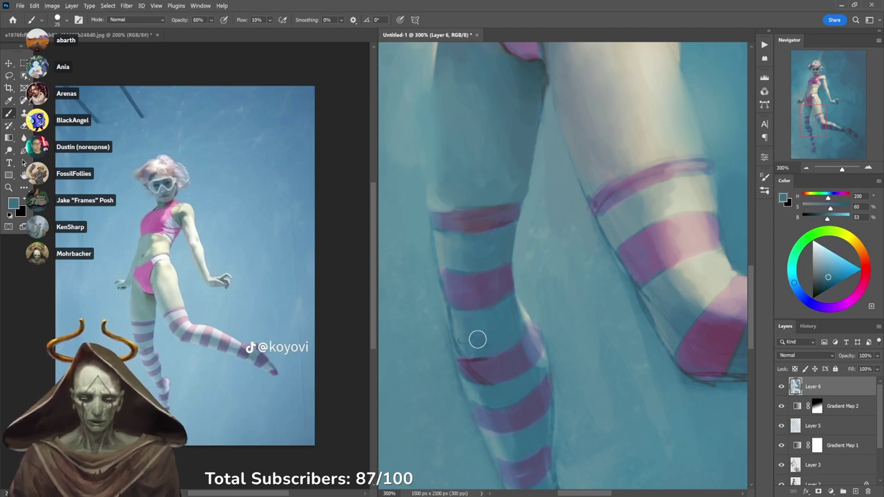
pyautogui.keyDown('alt'); pyautogui.click(448, 316); pyautogui.keyUp('alt')
pyautogui.press('3')
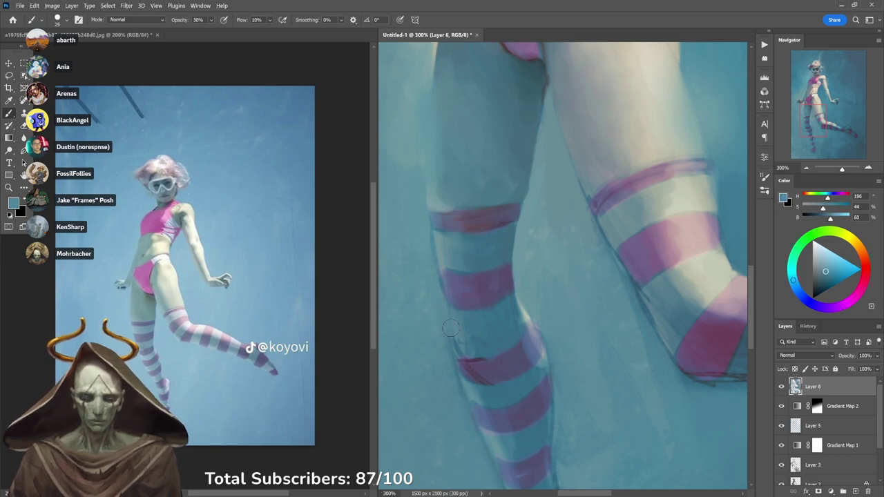
# Paint out the sketch outline along the outer edge of the hanging leg's sock with sampled blues at 70% opacity.
pyautogui.keyDown('alt'); pyautogui.click(425, 283); pyautogui.keyUp('alt')
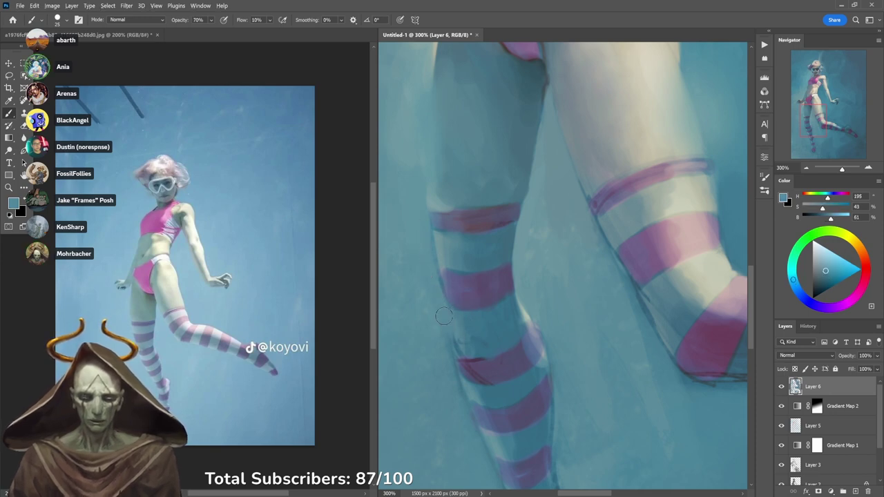
pyautogui.keyDown('alt'); pyautogui.click(430, 207); pyautogui.keyUp('alt')
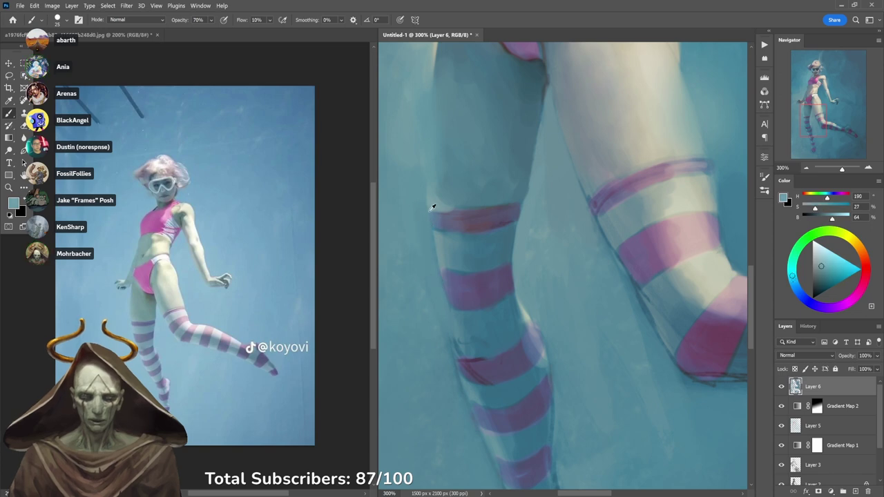
pyautogui.keyDown('alt'); pyautogui.click(448, 263); pyautogui.keyUp('alt')
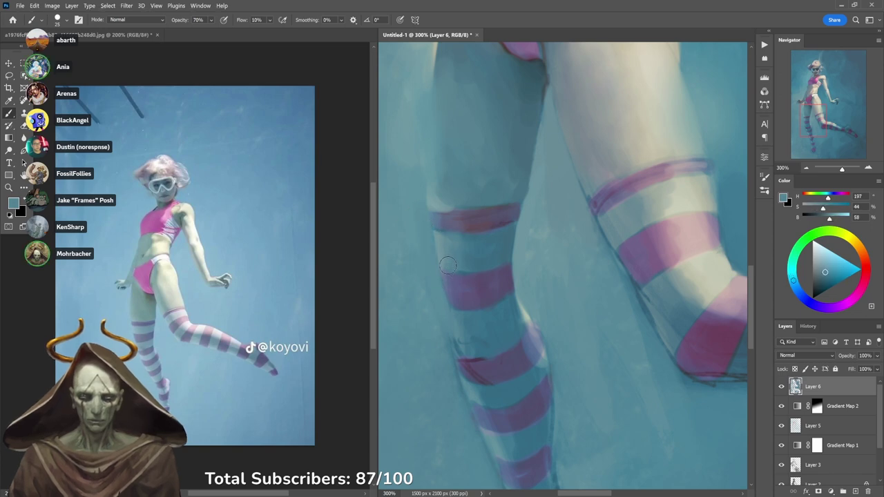
pyautogui.keyDown('alt'); pyautogui.click(465, 268); pyautogui.keyUp('alt')
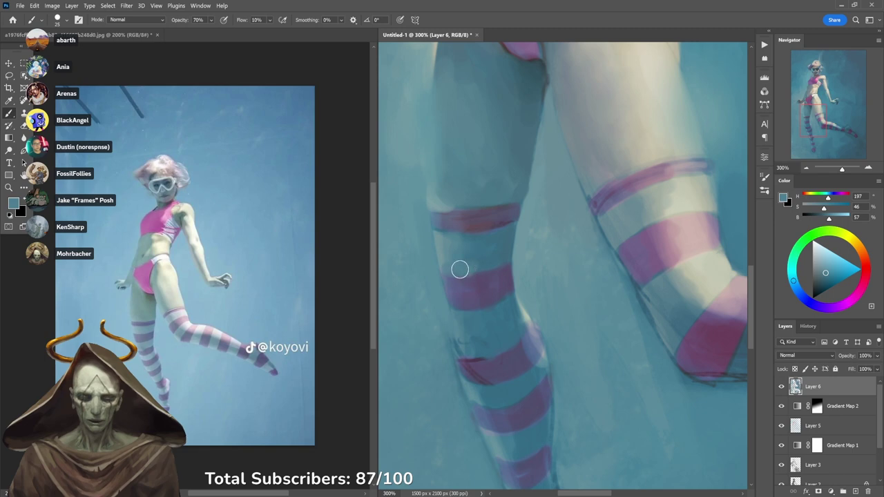
pyautogui.scroll(-3, 483, 256)
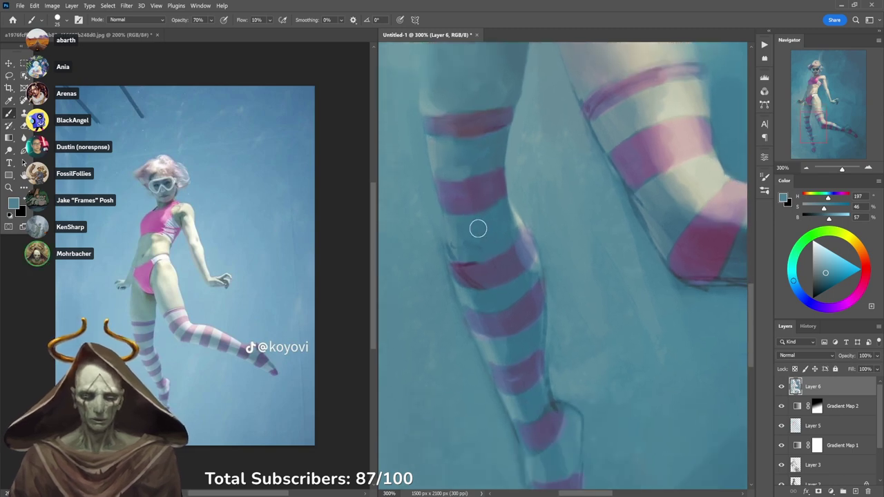
pyautogui.keyDown('alt'); pyautogui.click(439, 269); pyautogui.keyUp('alt')
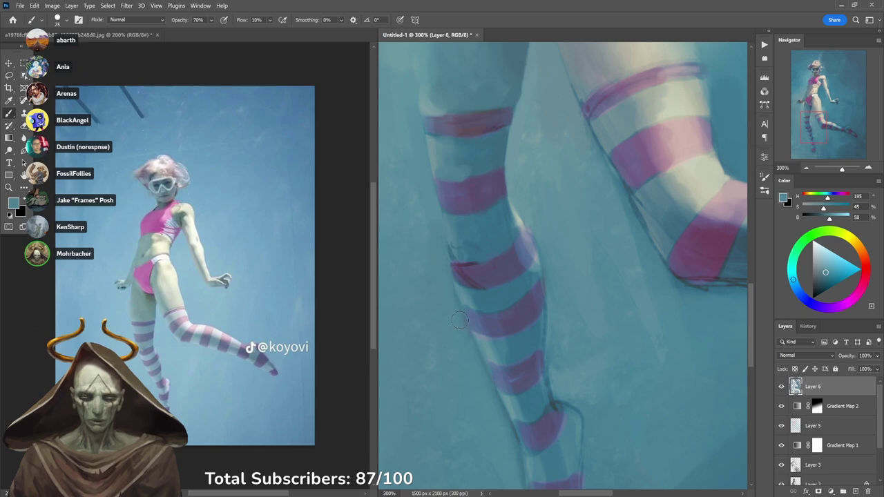
pyautogui.keyDown('alt'); pyautogui.click(457, 250); pyautogui.keyUp('alt')
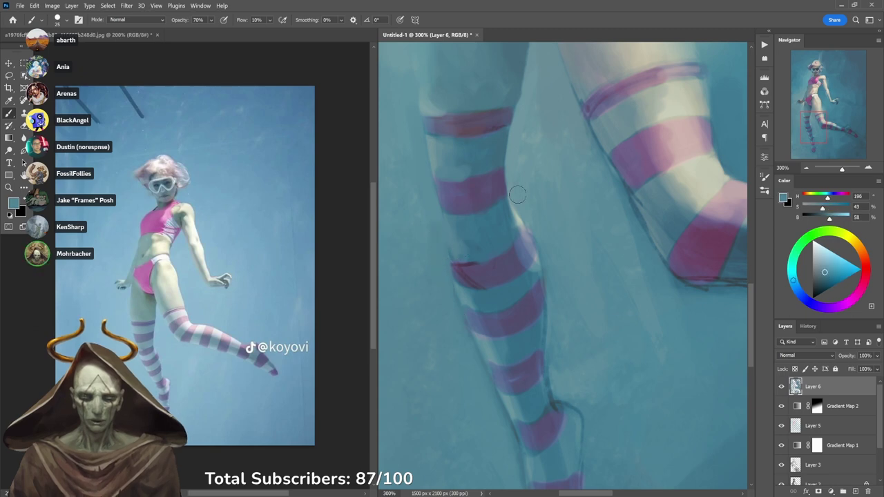
# Soften the outer contour of the hanging leg's thigh with sampled background blue at 30% opacity.
pyautogui.moveTo(473, 148); pyautogui.dragTo(514, 341)
pyautogui.keyDown('alt'); pyautogui.click(465, 234); pyautogui.keyUp('alt')
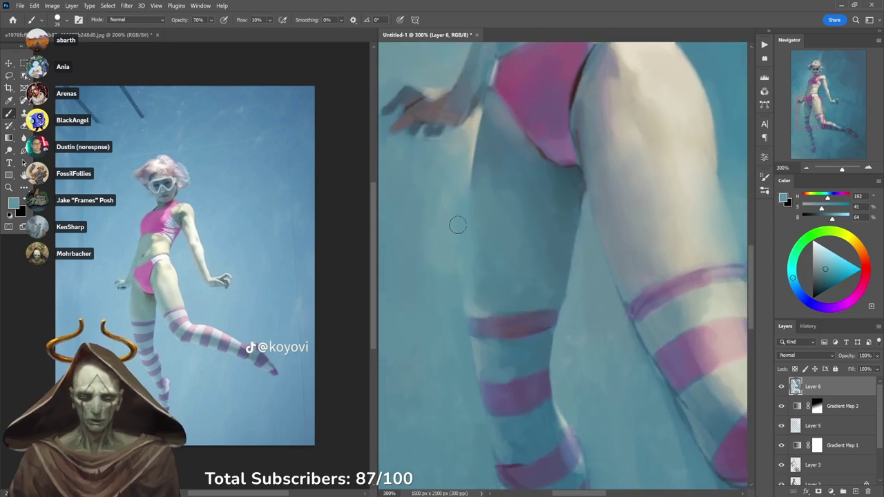
pyautogui.press('3')
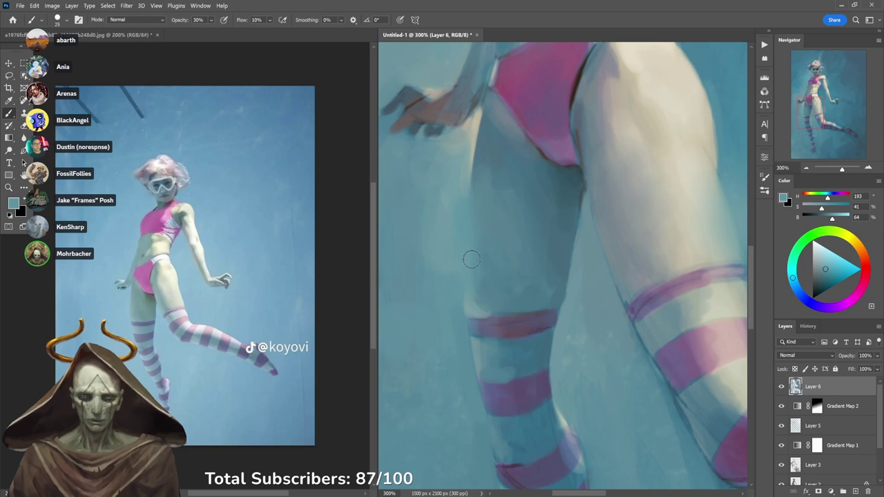
# Even out the water along the outer edge of the hanging leg's sock cuff with sampled blue at 50% and 60% opacity.
pyautogui.moveTo(480, 359); pyautogui.dragTo(480, 140)
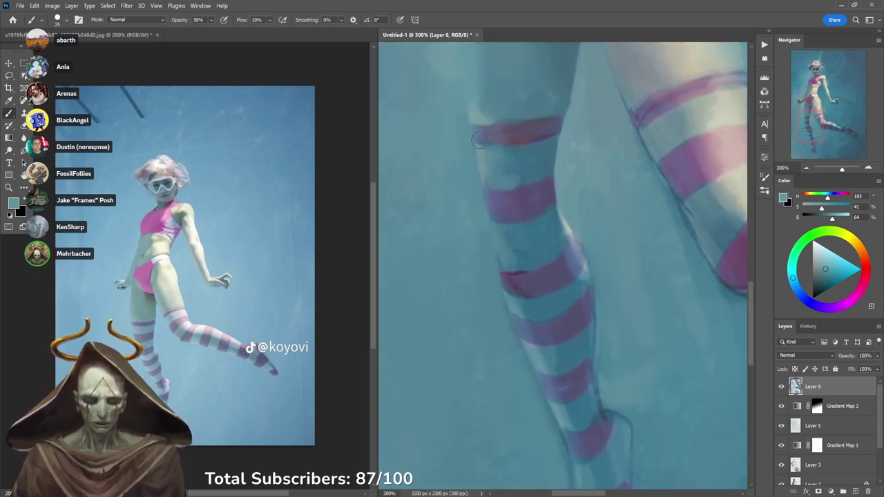
pyautogui.keyDown('alt'); pyautogui.click(456, 126); pyautogui.keyUp('alt')
pyautogui.press('5')
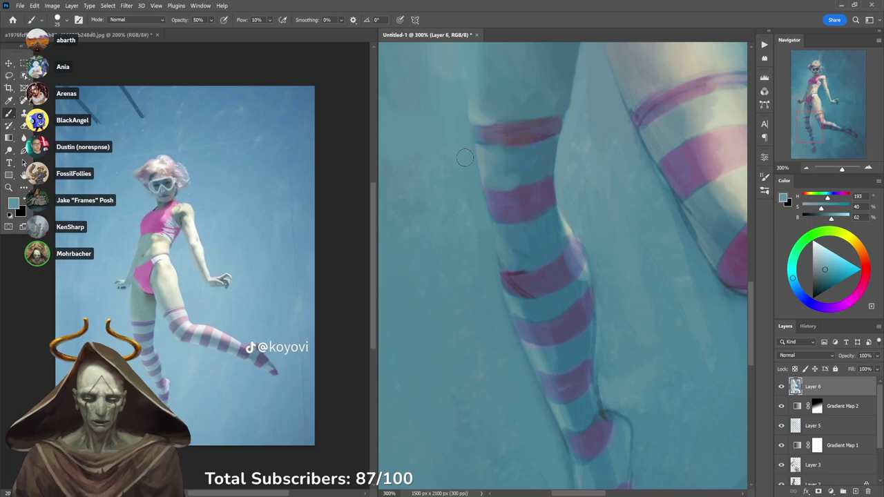
pyautogui.press('6')
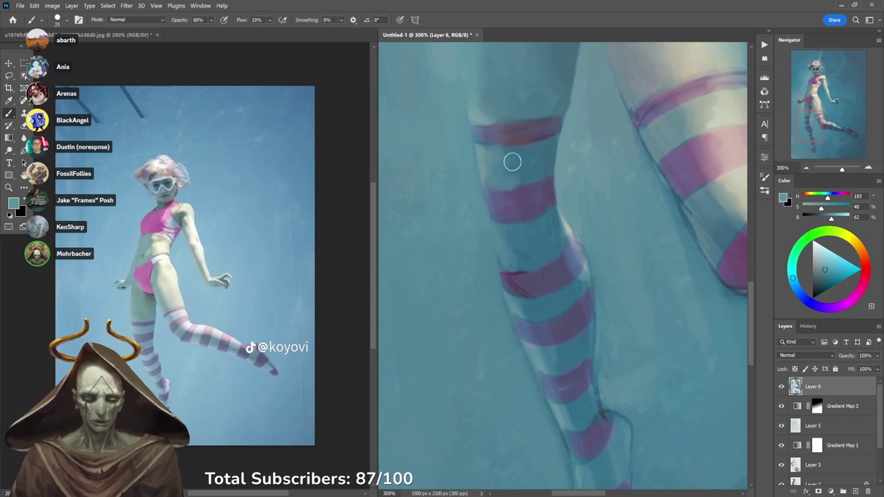
# Smooth the blue stripe below the hanging leg's knee with sampled teal blues at 40% opacity.
pyautogui.keyDown('alt'); pyautogui.click(519, 251); pyautogui.keyUp('alt')
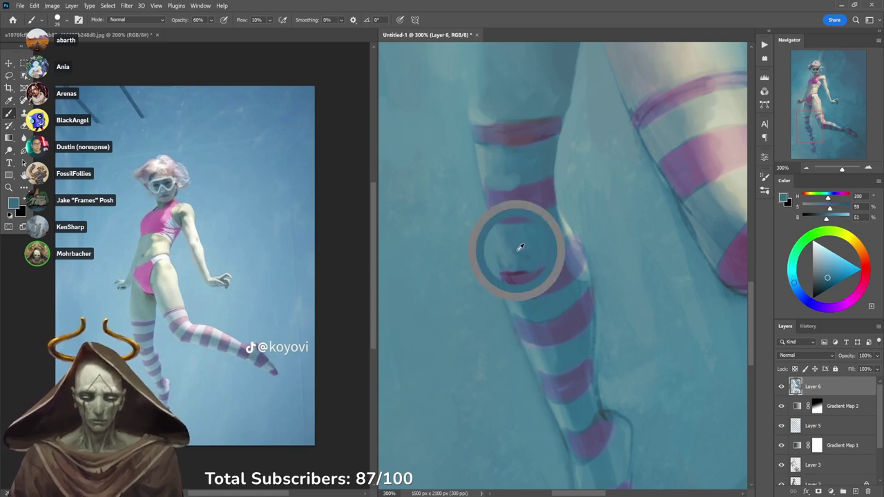
pyautogui.press('4')
pyautogui.keyDown('alt'); pyautogui.click(514, 250); pyautogui.keyUp('alt')
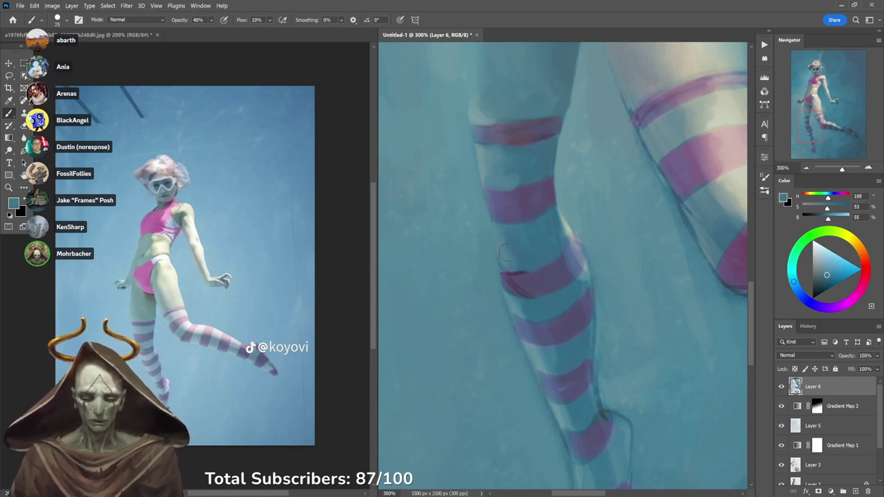
# Blend the blue stripe beneath the hanging leg's sock cuff into its neighbouring pink stripe with sampled blues, raising opacity to 60%.
pyautogui.keyDown('alt'); pyautogui.click(487, 166); pyautogui.keyUp('alt')
pyautogui.keyDown('alt'); pyautogui.click(488, 166); pyautogui.keyUp('alt')
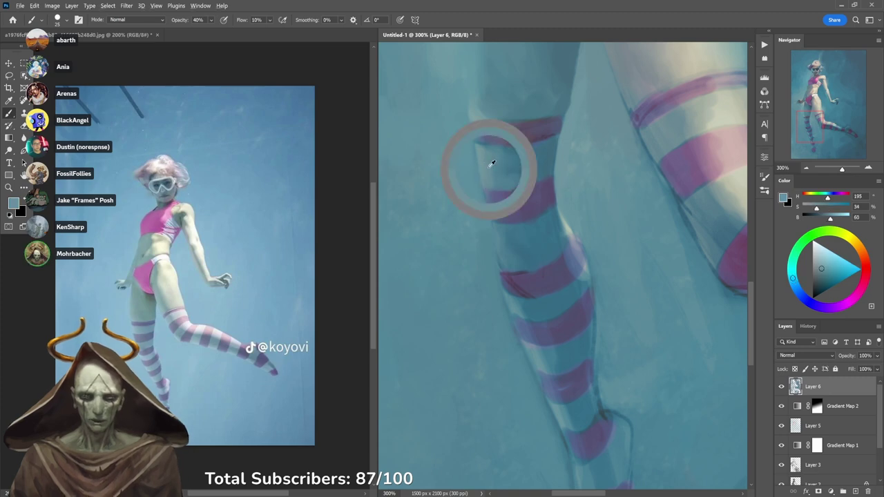
pyautogui.keyDown('alt'); pyautogui.click(520, 191); pyautogui.keyUp('alt')
pyautogui.press('6')
pyautogui.keyDown('alt'); pyautogui.click(519, 179); pyautogui.keyUp('alt')
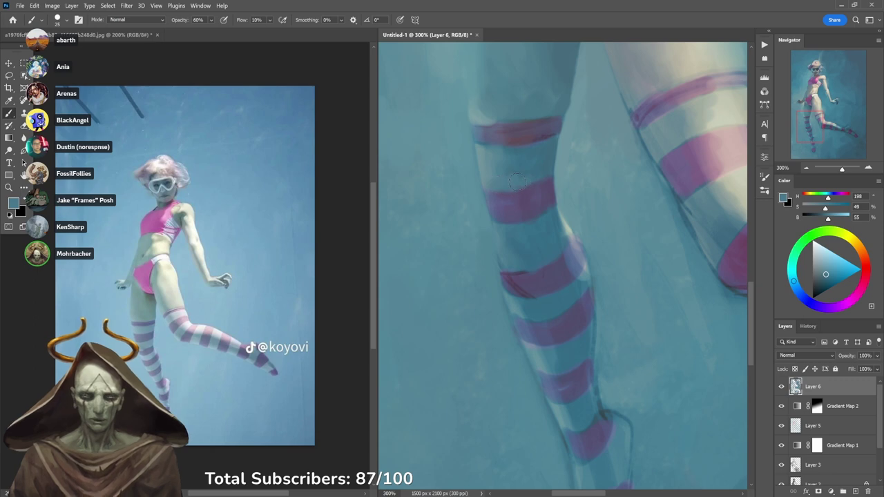
pyautogui.keyDown('alt'); pyautogui.click(541, 175); pyautogui.keyUp('alt')
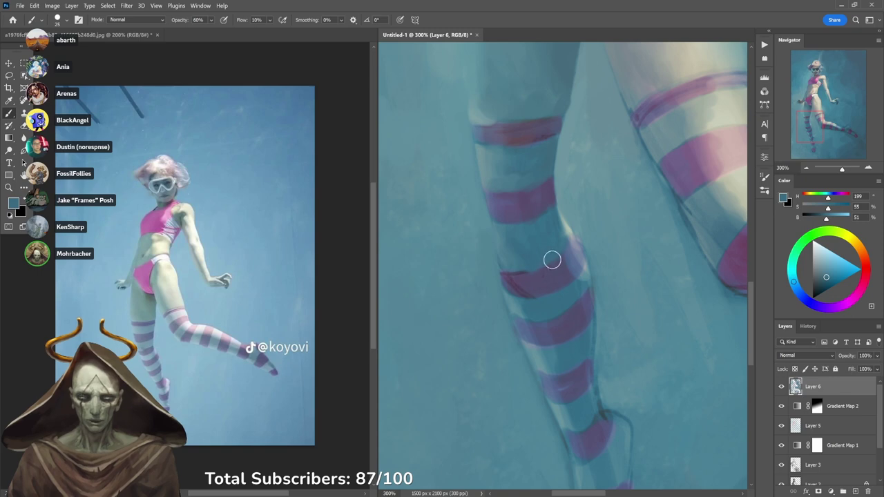
# Deepen the hanging sock's pink stripes and cuff edge with sampled dark violet at 30–60% opacity, smoothing the sketchy stripe with bluish violet.
pyautogui.keyDown('alt'); pyautogui.click(509, 276); pyautogui.keyUp('alt')
pyautogui.press('3')
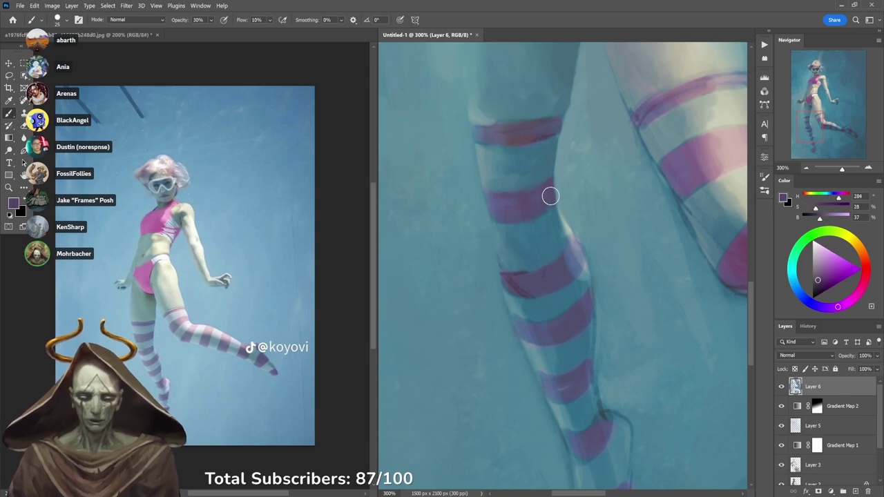
pyautogui.moveTo(545, 201)
pyautogui.mouseDown()
pyautogui.moveTo(539, 210)
pyautogui.moveTo(525, 202)
pyautogui.mouseUp()
pyautogui.moveTo(554, 116); pyautogui.dragTo(560, 121)
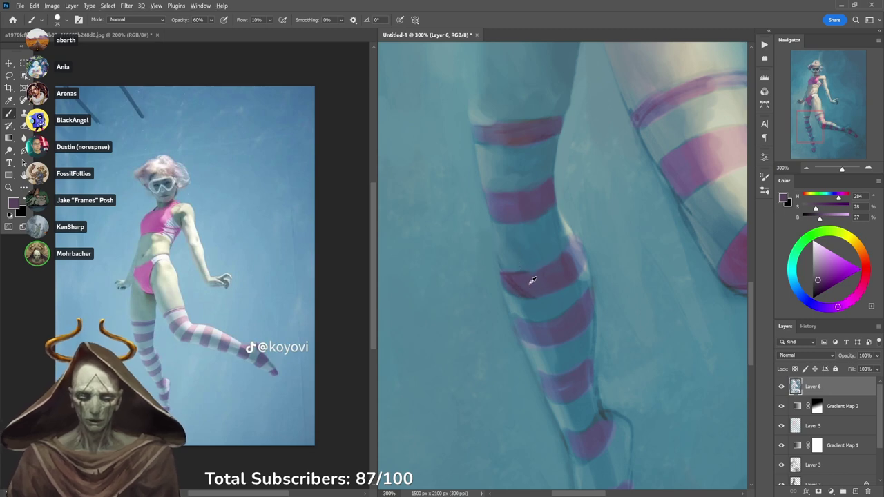
pyautogui.keyDown('alt'); pyautogui.click(490, 197); pyautogui.keyUp('alt')
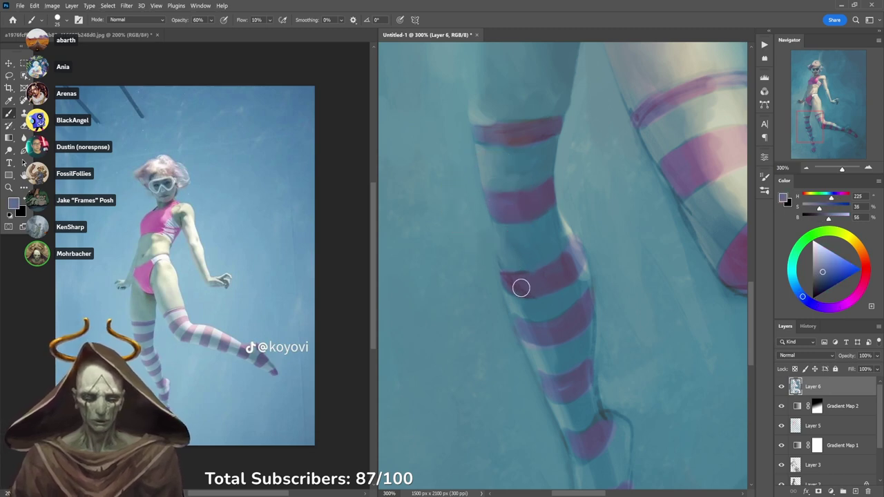
# Smooth the violet stripes below the hanging leg's knee with sampled bluish violets at 70% opacity, and sample the neighbouring blue stripe.
pyautogui.press('7')
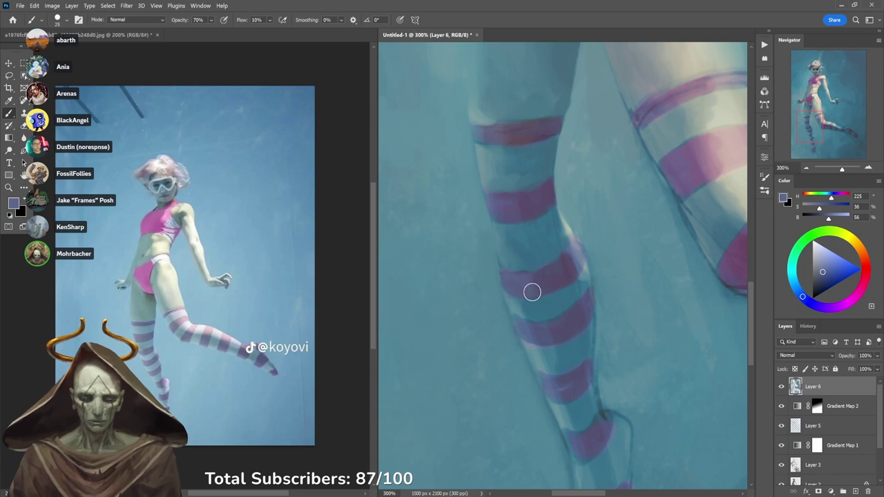
pyautogui.keyDown('alt'); pyautogui.click(561, 260); pyautogui.keyUp('alt')
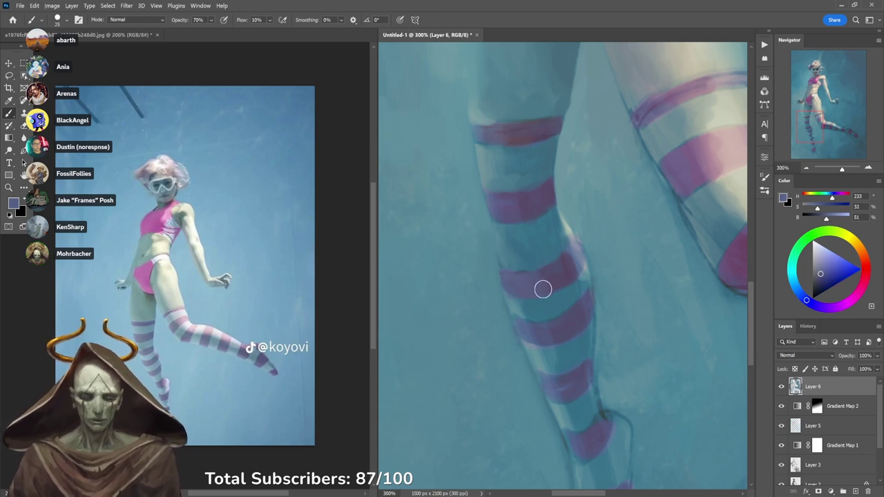
pyautogui.keyDown('alt'); pyautogui.click(531, 323); pyautogui.keyUp('alt')
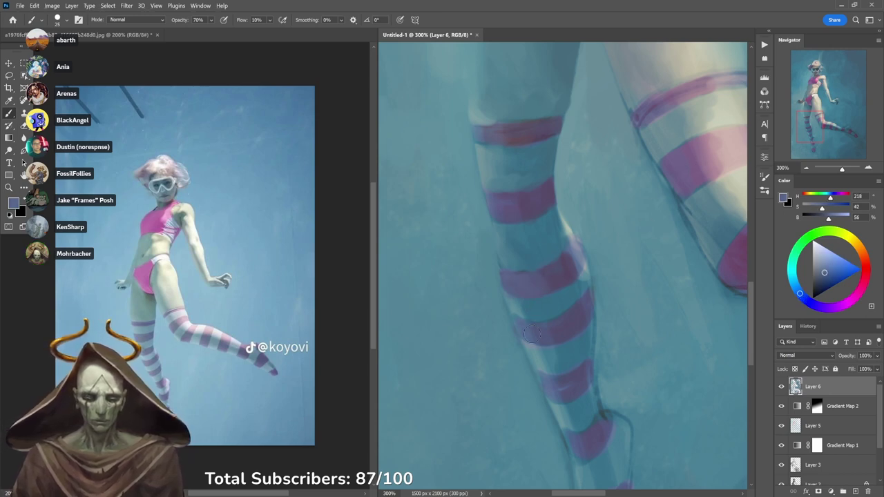
pyautogui.keyDown('alt'); pyautogui.click(528, 309); pyautogui.keyUp('alt')
# Soften the outer contour of the hanging calf with sampled stripe and water blues at 30% and 90% opacity.
pyautogui.press('3')
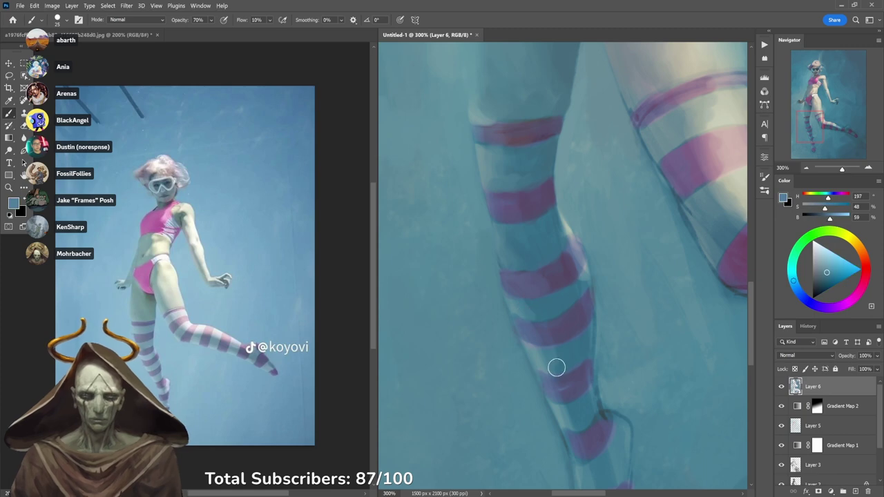
pyautogui.moveTo(583, 372); pyautogui.dragTo(552, 270)
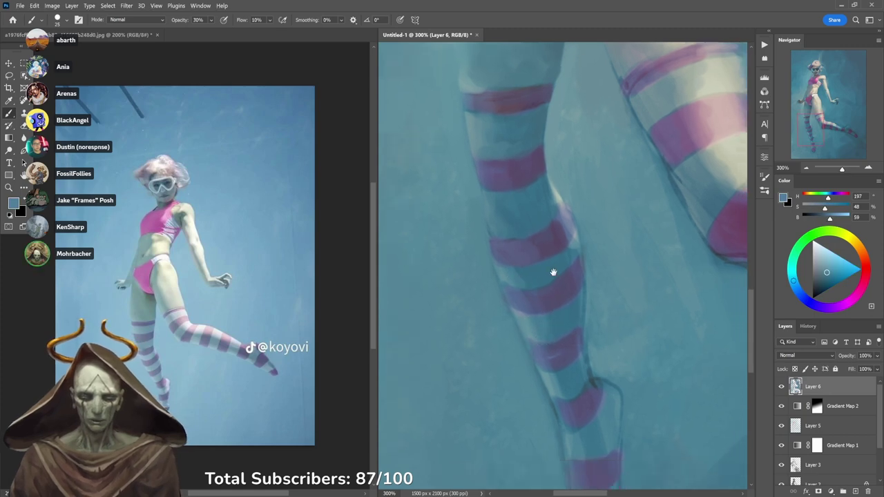
pyautogui.keyDown('alt'); pyautogui.click(540, 331); pyautogui.keyUp('alt')
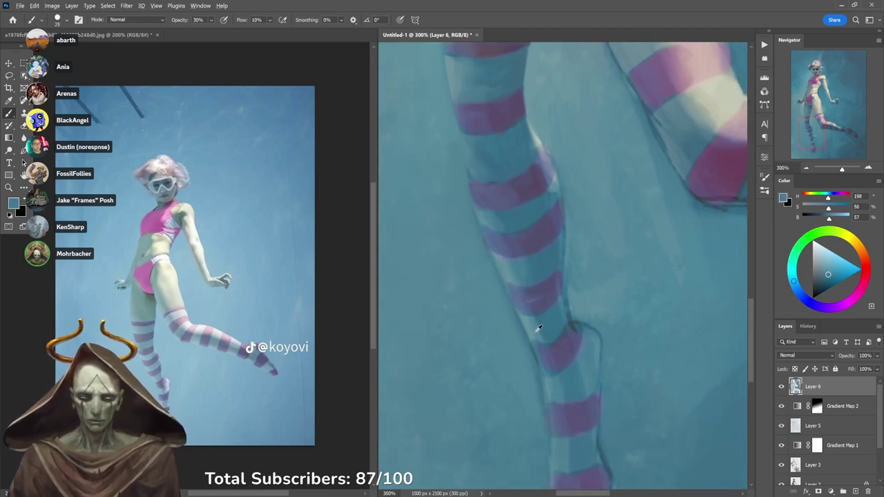
pyautogui.keyDown('alt'); pyautogui.click(512, 326); pyautogui.keyUp('alt')
pyautogui.press('9')
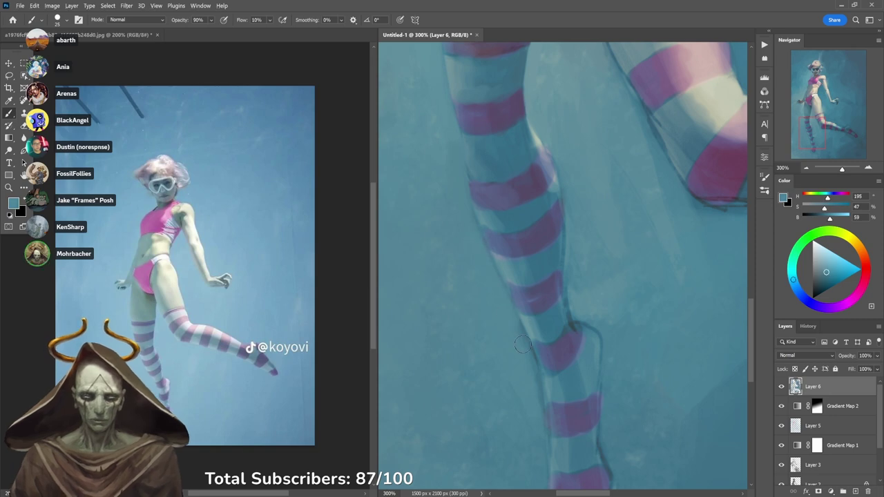
# Clean up the sketched outline along the outer side and toe of the hanging foot with sampled water blues.
pyautogui.moveTo(549, 322); pyautogui.dragTo(553, 211)
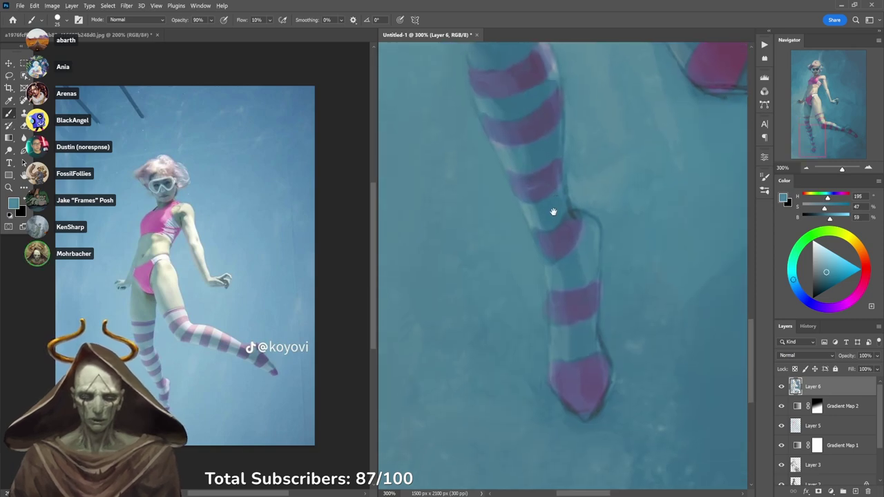
pyautogui.keyDown('alt'); pyautogui.click(530, 322); pyautogui.keyUp('alt')
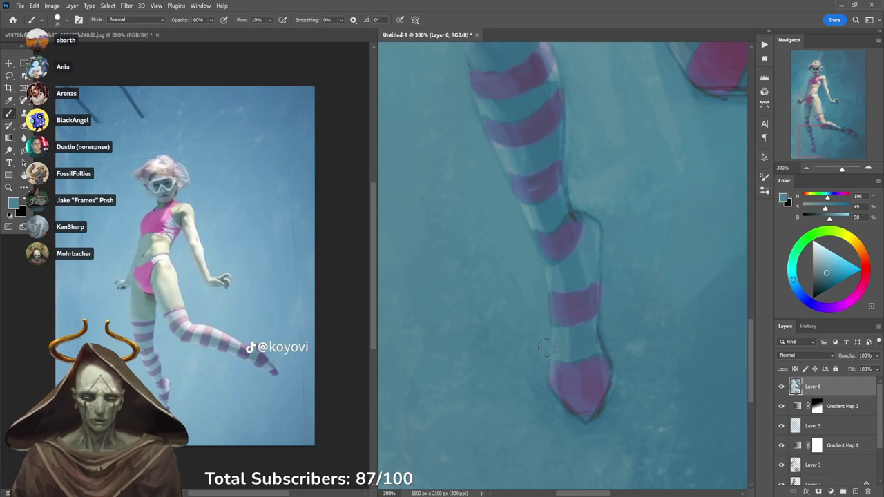
pyautogui.keyDown('alt'); pyautogui.click(552, 392); pyautogui.keyUp('alt')
pyautogui.moveTo(550, 398); pyautogui.dragTo(574, 425)
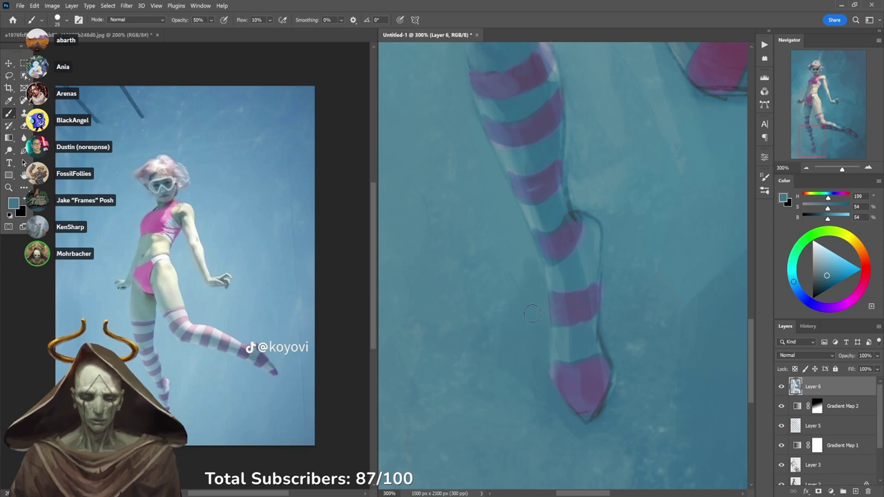
# Refine the inner ankle edge of the hanging leg above the heel with sampled deep and pale blues at 50% opacity.
pyautogui.keyDown('alt'); pyautogui.click(570, 205); pyautogui.keyUp('alt')
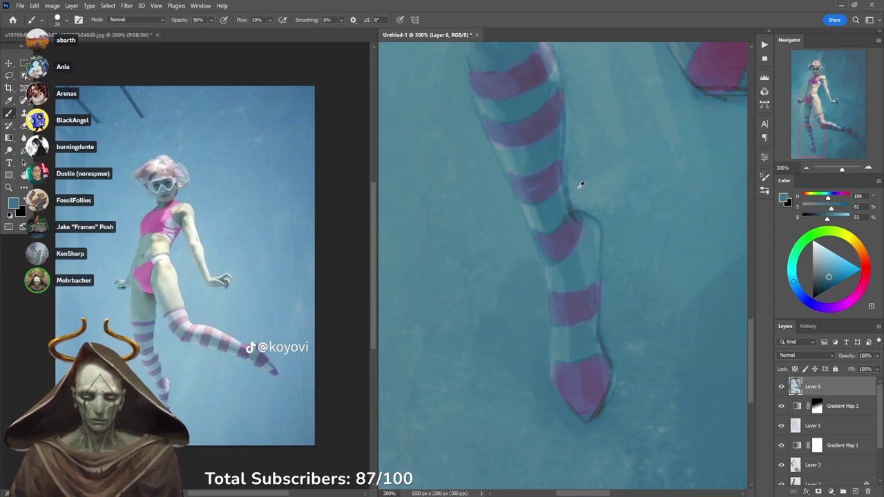
pyautogui.keyDown('alt'); pyautogui.click(556, 67); pyautogui.keyUp('alt')
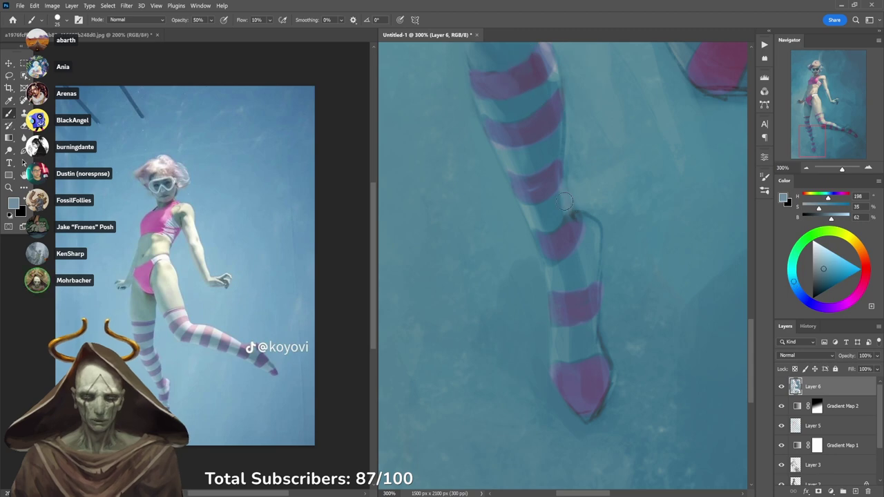
pyautogui.keyDown('alt'); pyautogui.click(552, 151); pyautogui.keyUp('alt')
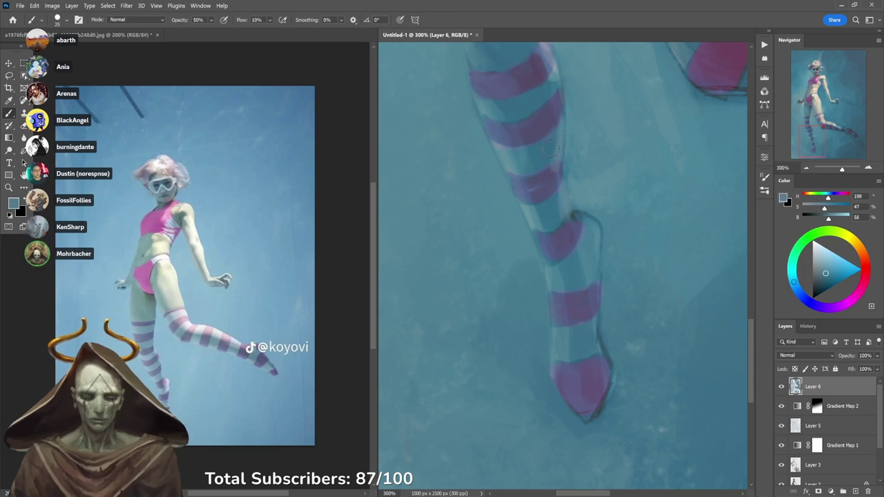
# Cover the sketch line along the hanging calf's inner edge with sampled teal blues, touching the violet stripe's end with sampled violet.
pyautogui.moveTo(549, 159); pyautogui.dragTo(580, 284)
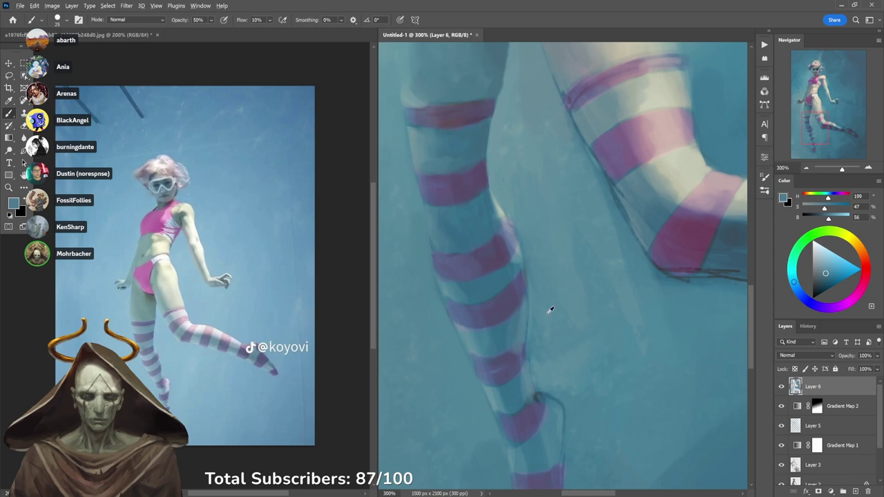
pyautogui.keyDown('alt'); pyautogui.click(553, 366); pyautogui.keyUp('alt')
pyautogui.keyDown('alt'); pyautogui.click(536, 345); pyautogui.keyUp('alt')
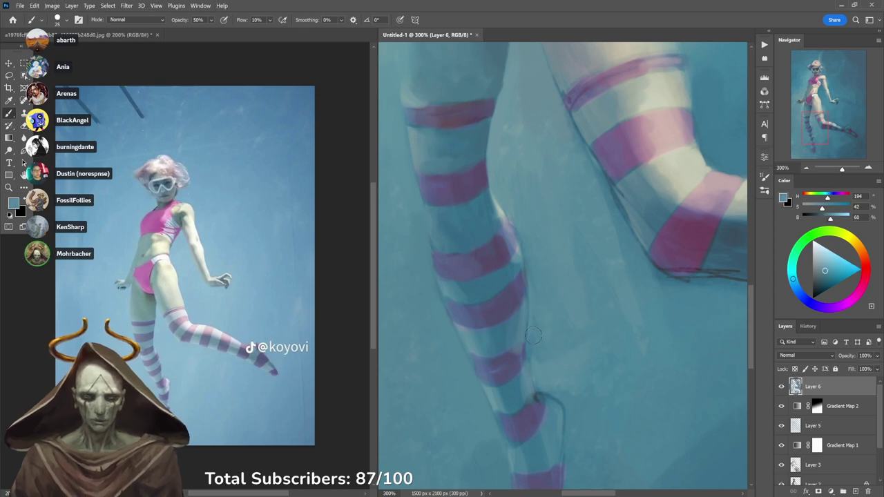
pyautogui.keyDown('alt'); pyautogui.click(522, 350); pyautogui.keyUp('alt')
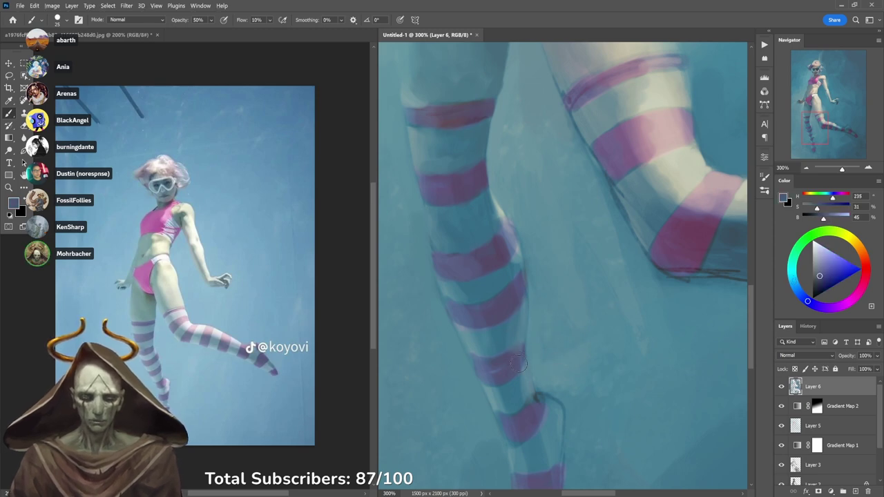
pyautogui.keyDown('alt'); pyautogui.click(539, 328); pyautogui.keyUp('alt')
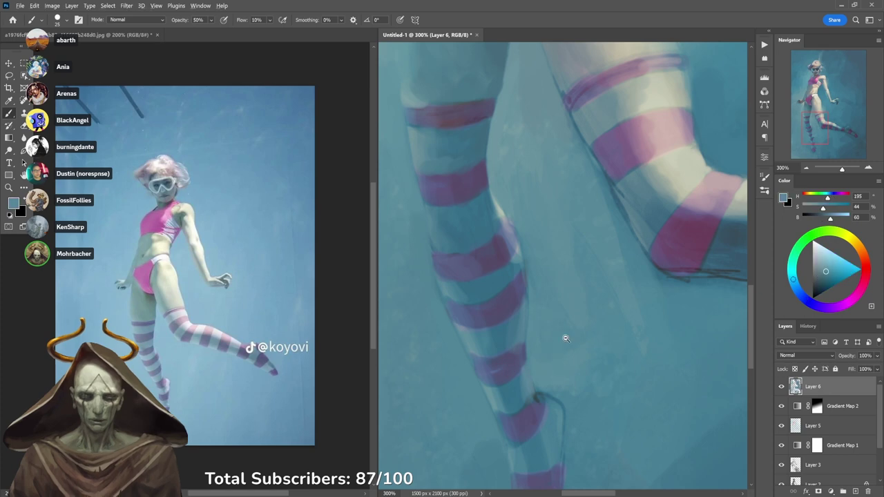
# Paint a pale highlight on the hanging foot's heel with a sampled light cream, and sample teal at 30% opacity for its edge.
pyautogui.keyDown('alt'); pyautogui.click(567, 339); pyautogui.keyUp('alt')
pyautogui.keyDown('alt'); pyautogui.click(573, 344); pyautogui.keyUp('alt')
pyautogui.moveTo(626, 380); pyautogui.dragTo(608, 349)
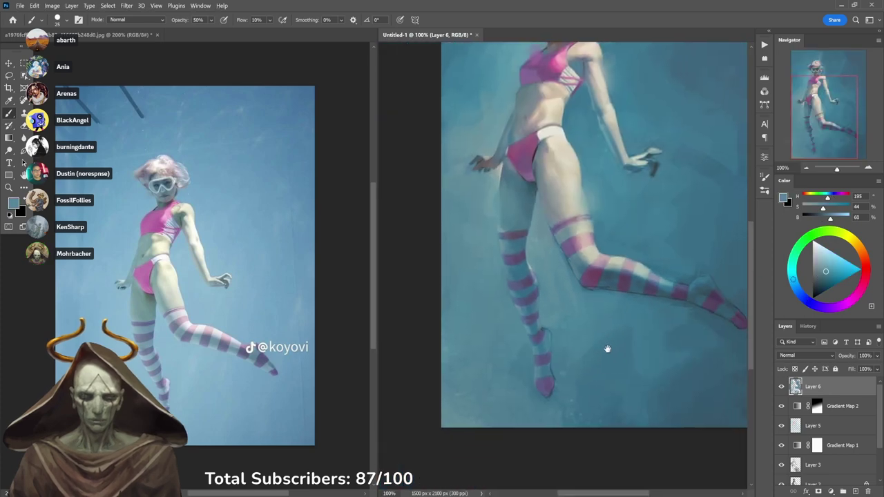
pyautogui.click(564, 355)
pyautogui.keyDown('alt'); pyautogui.click(618, 142); pyautogui.keyUp('alt')
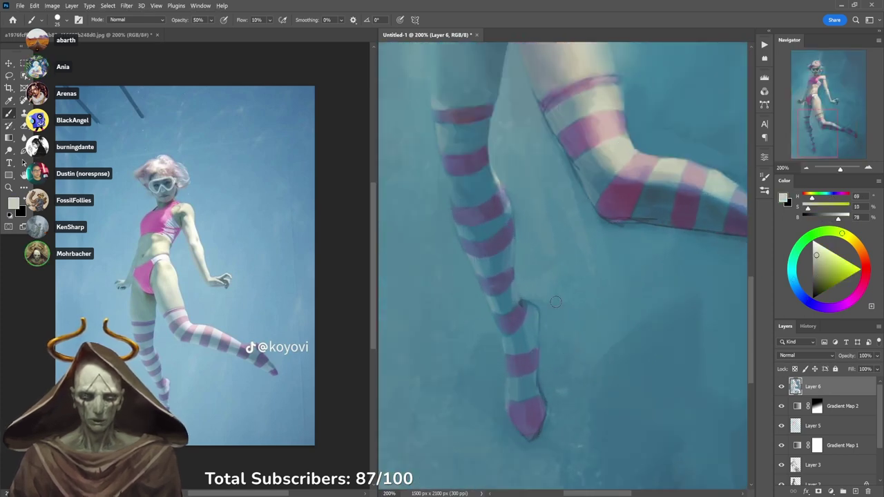
pyautogui.moveTo(536, 332); pyautogui.dragTo(537, 313)
pyautogui.keyDown('alt'); pyautogui.click(526, 331); pyautogui.keyUp('alt')
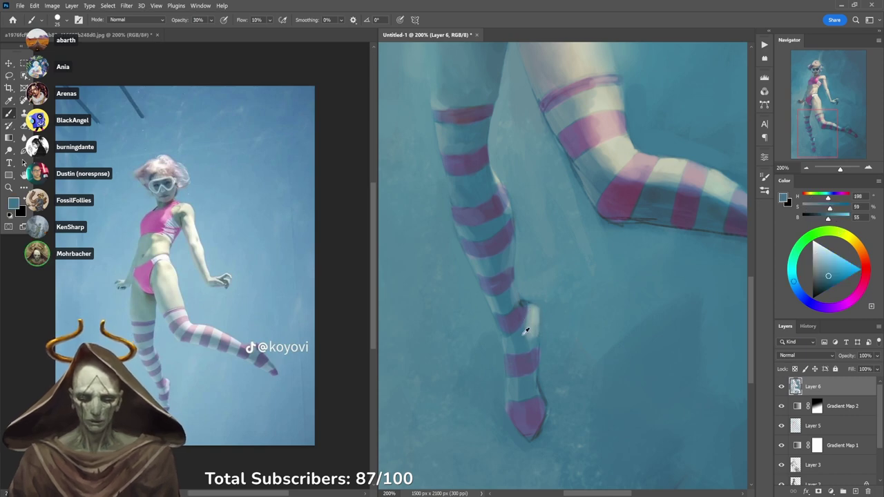
# Add a sampled pink highlight beside the hanging heel and refine the foot with sampled teal and pale grey at 40% opacity.
pyautogui.keyDown('alt'); pyautogui.click(611, 181); pyautogui.keyUp('alt')
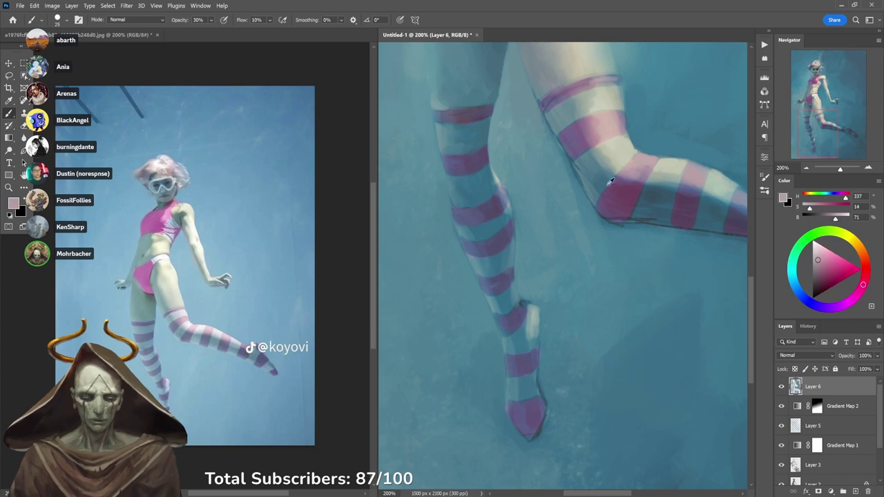
pyautogui.keyDown('alt'); pyautogui.click(527, 315); pyautogui.keyUp('alt')
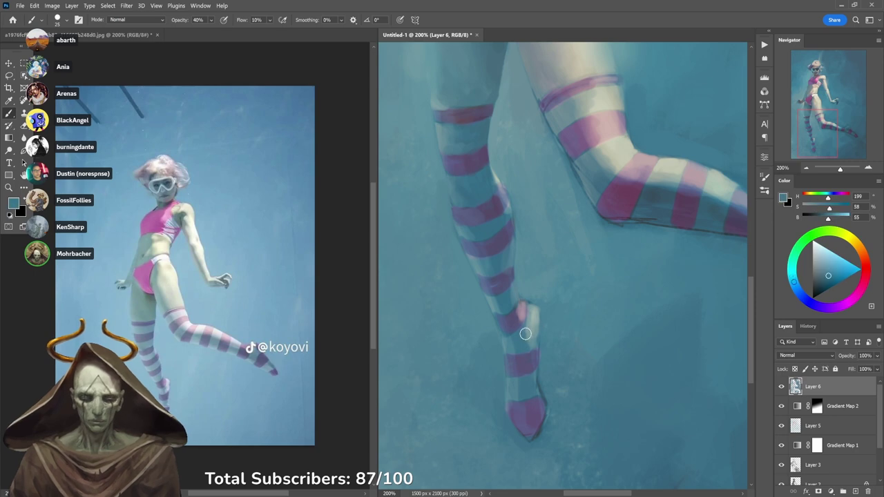
pyautogui.keyDown('alt'); pyautogui.click(538, 335); pyautogui.keyUp('alt')
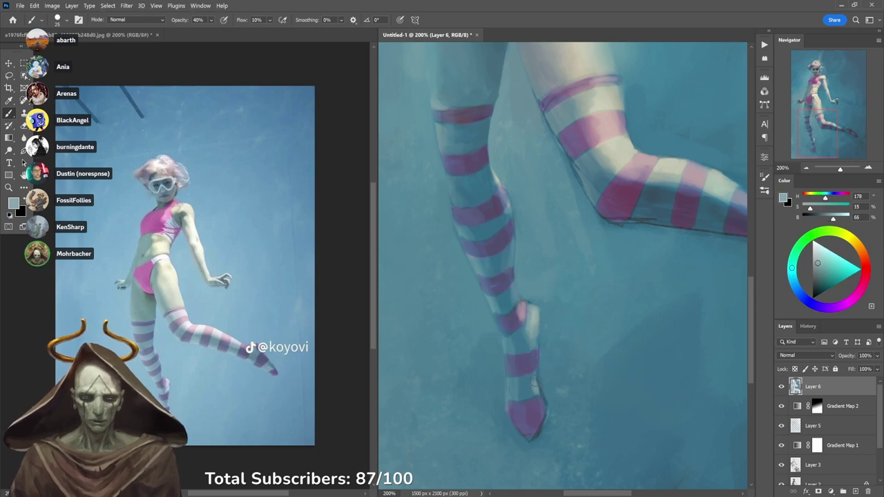
# Soften the sketch lines under and behind the raised leg's knee with sampled water blues at 10% and 50% opacity.
pyautogui.hotkey('ctrl', '-')
pyautogui.click(599, 314)
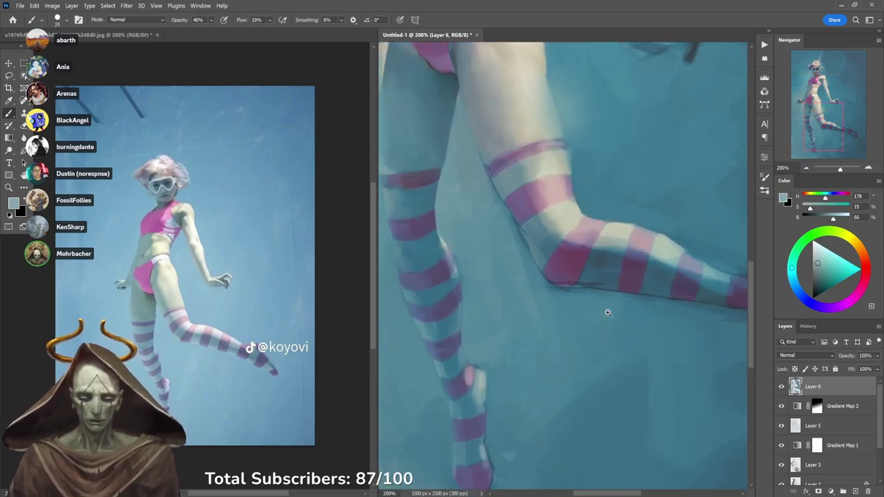
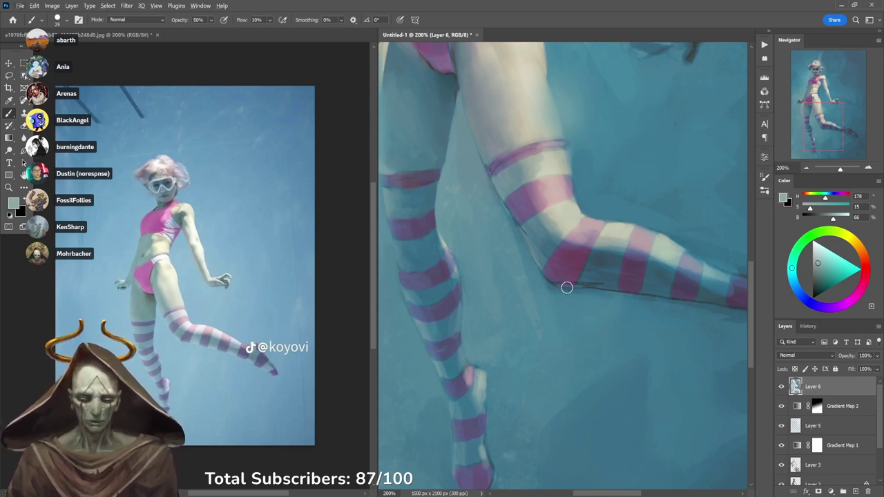
pyautogui.press('1')
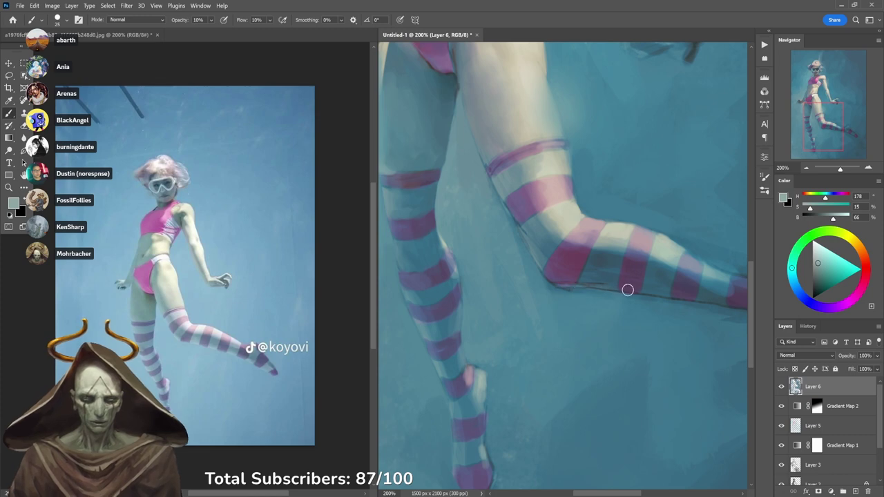
pyautogui.keyDown('alt'); pyautogui.click(590, 307); pyautogui.keyUp('alt')
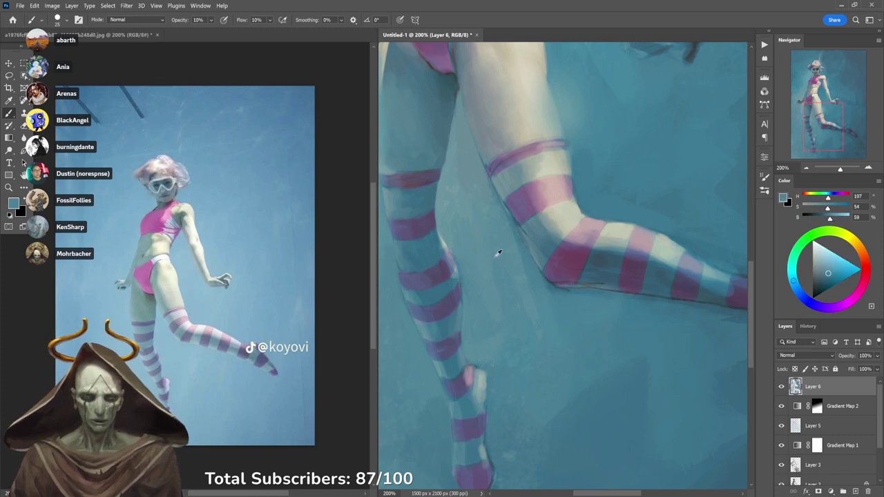
pyautogui.keyDown('alt'); pyautogui.click(495, 256); pyautogui.keyUp('alt')
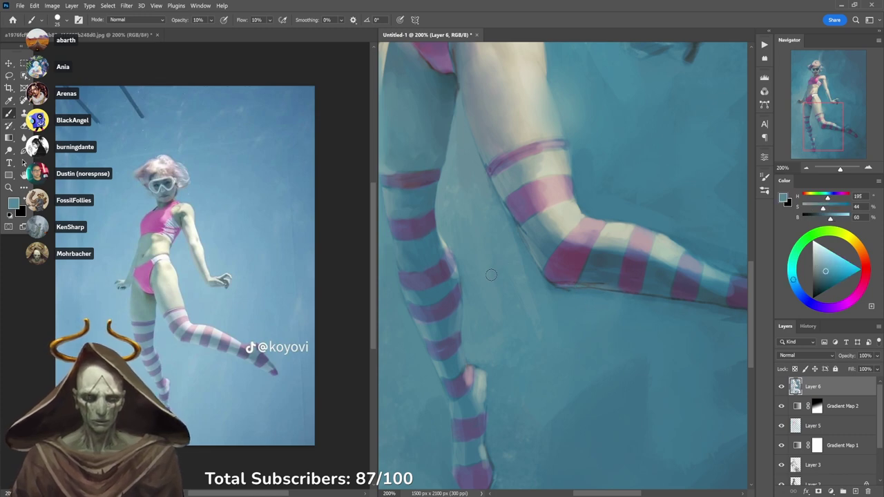
pyautogui.keyDown('alt'); pyautogui.click(525, 228); pyautogui.keyUp('alt')
pyautogui.keyDown('alt'); pyautogui.click(528, 261); pyautogui.keyUp('alt')
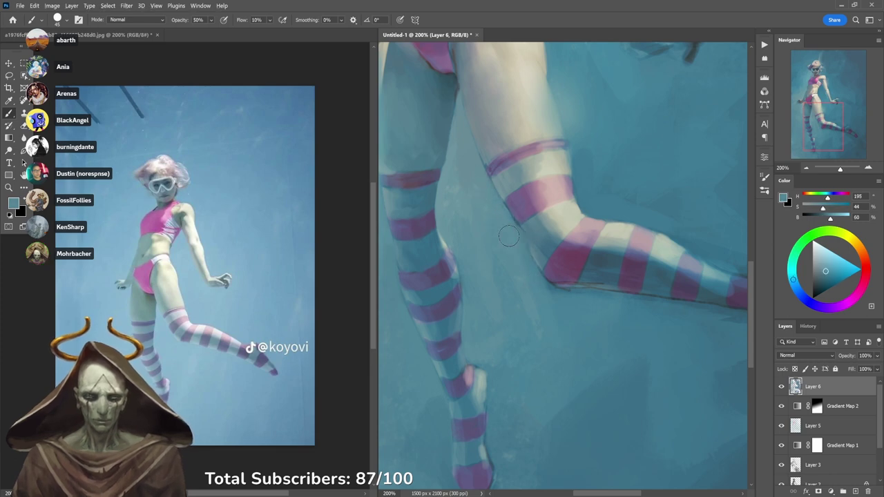
# Even out the water beneath the raised knee and calf with sampled teal blues at 70% and 50% opacity.
pyautogui.moveTo(584, 316)
pyautogui.mouseDown()
pyautogui.moveTo(490, 292)
pyautogui.moveTo(479, 274)
pyautogui.mouseUp()
pyautogui.keyDown('alt'); pyautogui.click(454, 264); pyautogui.keyUp('alt')
pyautogui.press('7')
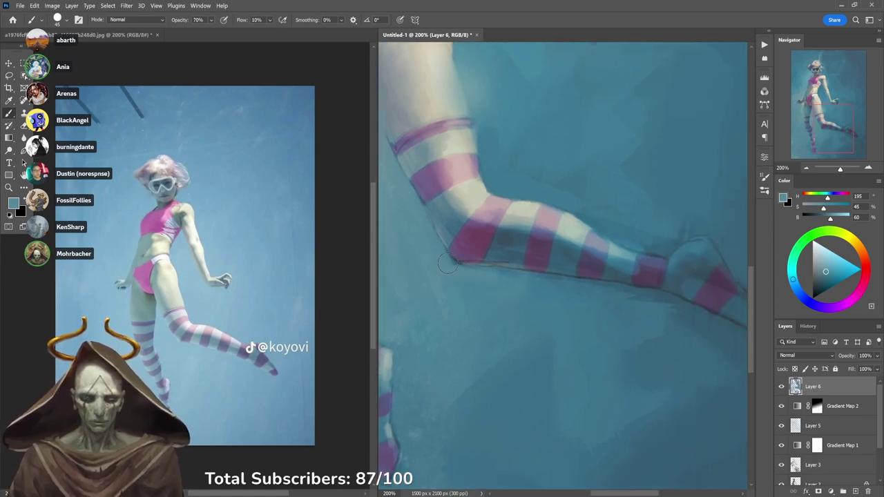
pyautogui.keyDown('alt'); pyautogui.click(532, 278); pyautogui.keyUp('alt')
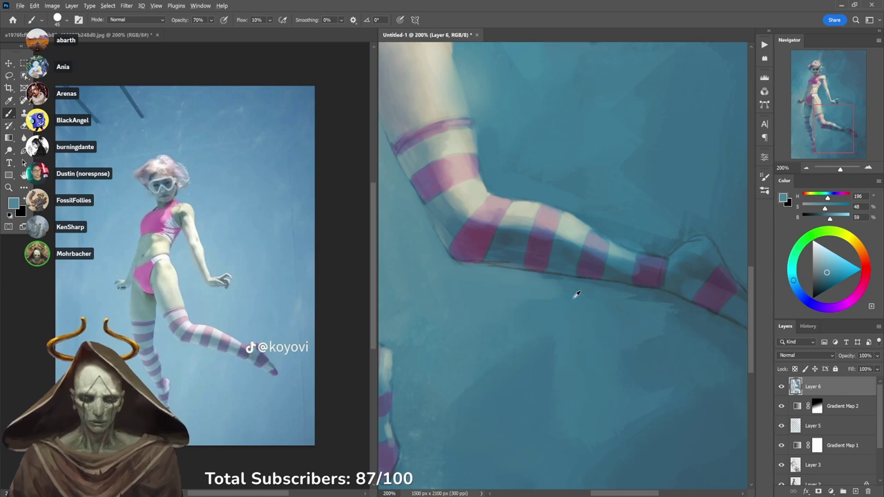
pyautogui.keyDown('alt'); pyautogui.click(562, 300); pyautogui.keyUp('alt')
pyautogui.press('5')
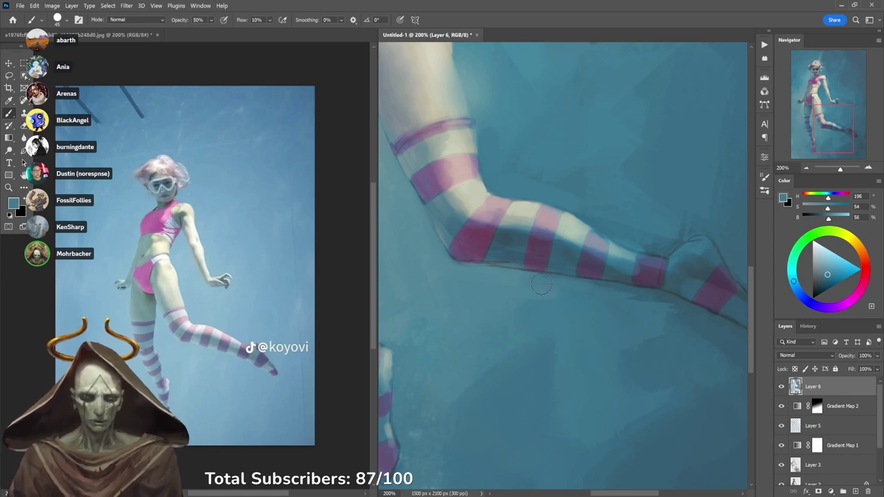
pyautogui.moveTo(586, 296); pyautogui.dragTo(654, 296)
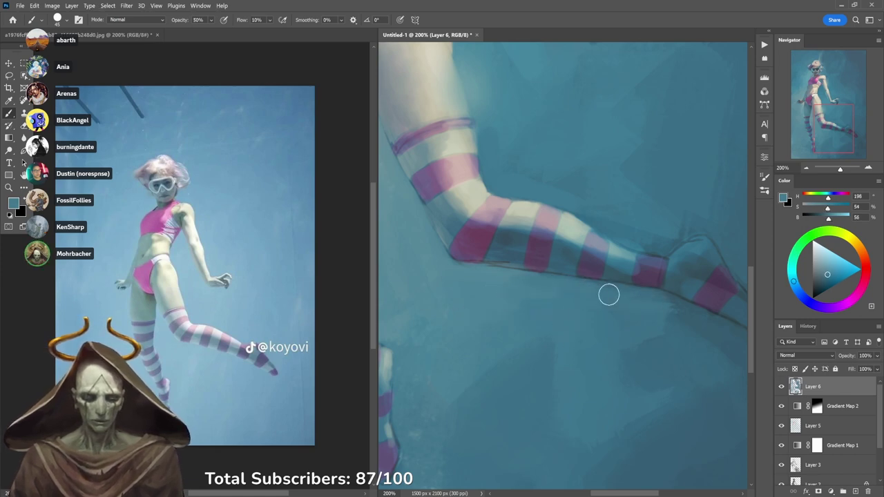
# Shade the raised leg's ankle and lower calf stripes with sampled dark blue and pale lavender at 50% and 40% opacity.
pyautogui.keyDown('alt'); pyautogui.click(619, 271); pyautogui.keyUp('alt')
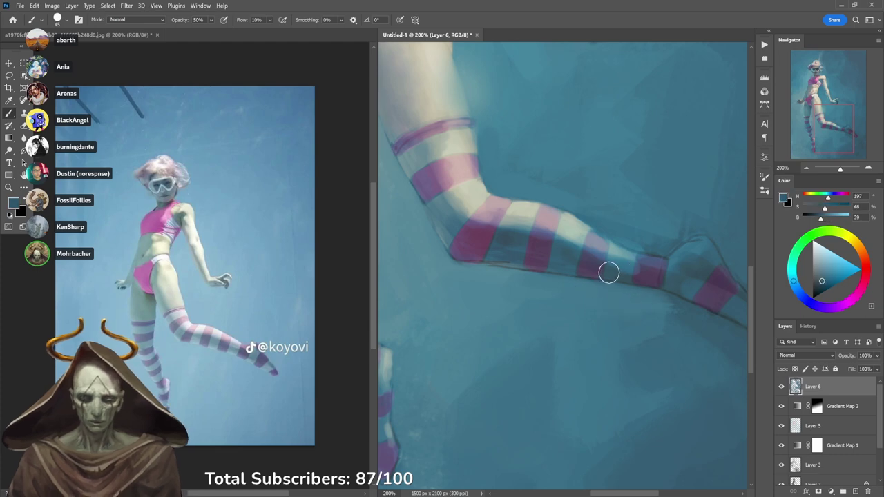
pyautogui.keyDown('alt'); pyautogui.click(633, 272); pyautogui.keyUp('alt')
pyautogui.keyDown('alt'); pyautogui.click(593, 236); pyautogui.keyUp('alt')
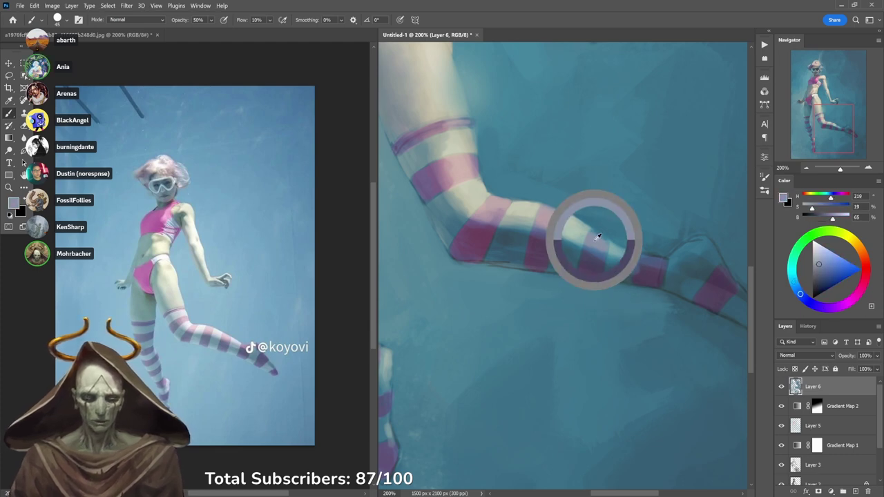
pyautogui.press('4')
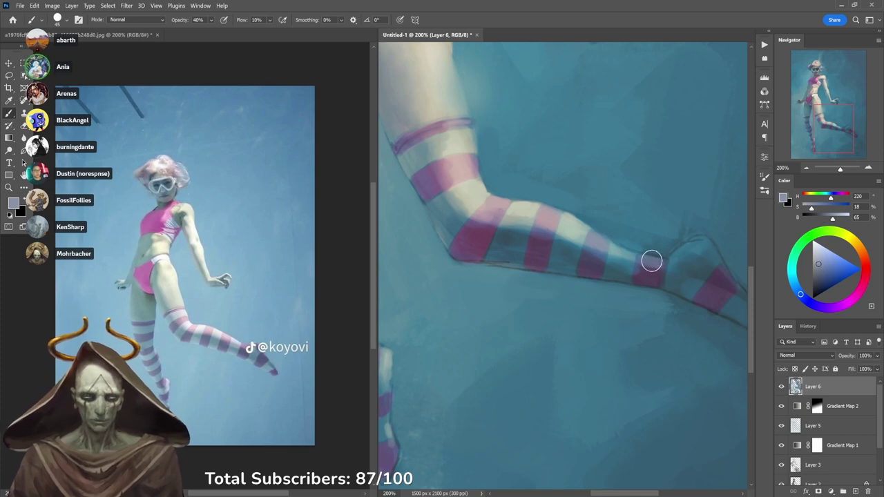
# Smooth the shading on the raised foot's heel and instep with sampled light teal, dark blue and muted purple at 30% opacity.
pyautogui.moveTo(677, 261)
pyautogui.mouseDown()
pyautogui.moveTo(571, 293)
pyautogui.moveTo(608, 263)
pyautogui.mouseUp()
pyautogui.keyDown('alt'); pyautogui.click(530, 270); pyautogui.keyUp('alt')
pyautogui.press('3')
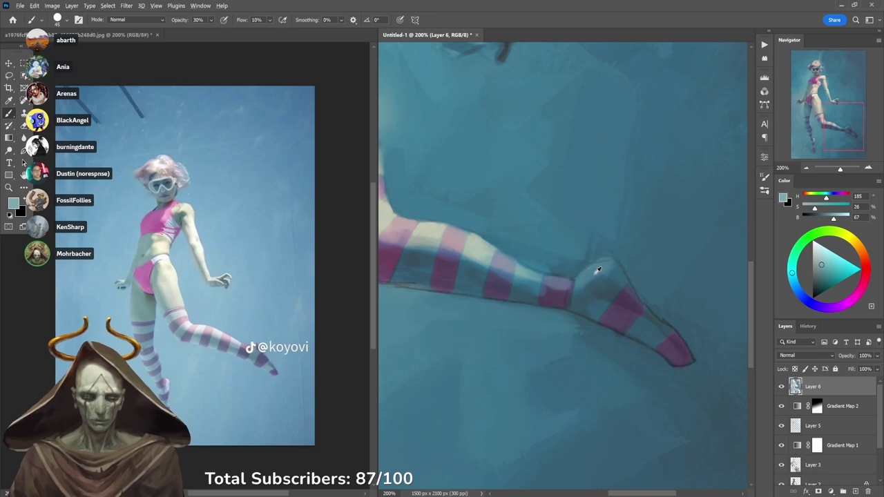
pyautogui.keyDown('alt'); pyautogui.click(599, 269); pyautogui.keyUp('alt')
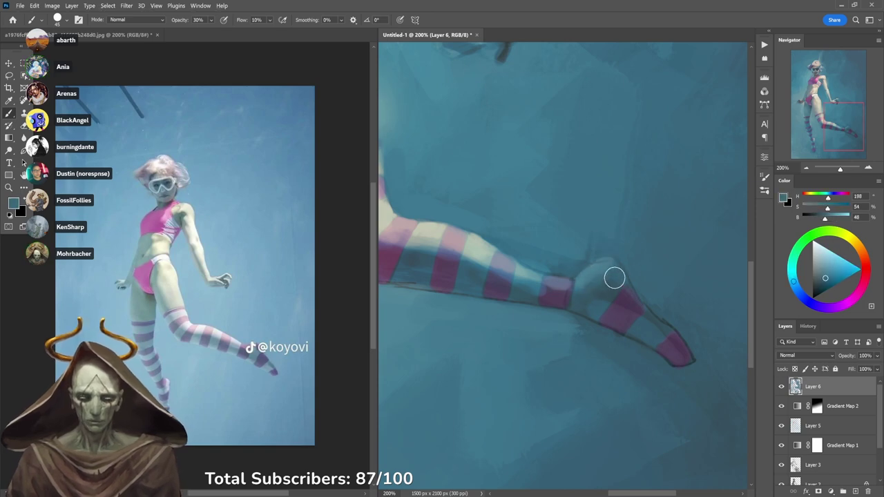
pyautogui.keyDown('alt'); pyautogui.click(604, 294); pyautogui.keyUp('alt')
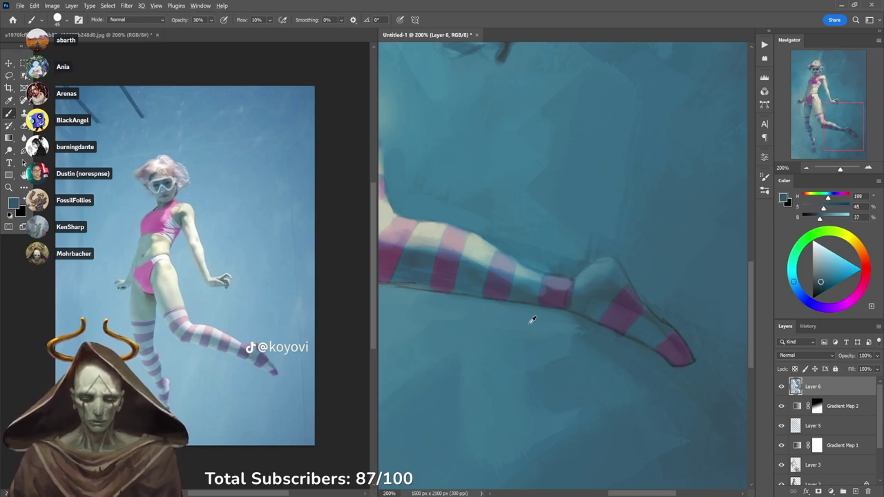
pyautogui.keyDown('alt'); pyautogui.click(630, 295); pyautogui.keyUp('alt')
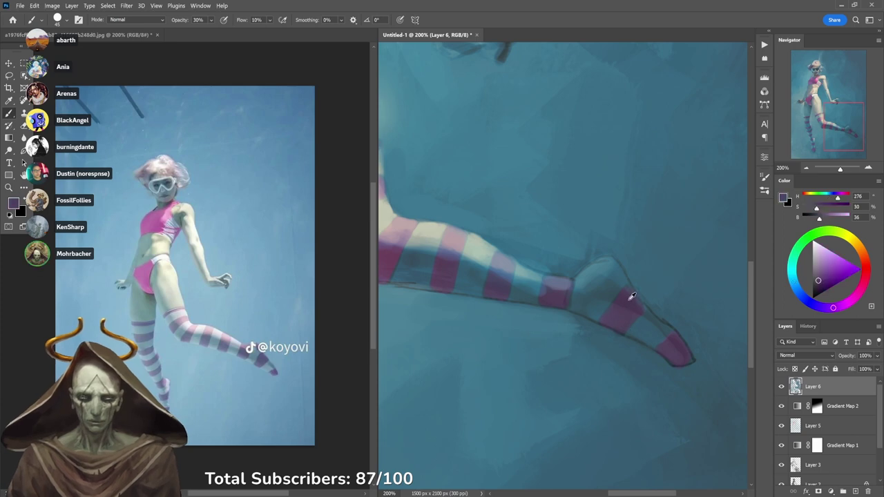
pyautogui.keyDown('alt'); pyautogui.click(630, 299); pyautogui.keyUp('alt')
pyautogui.keyDown('alt'); pyautogui.click(634, 327); pyautogui.keyUp('alt')
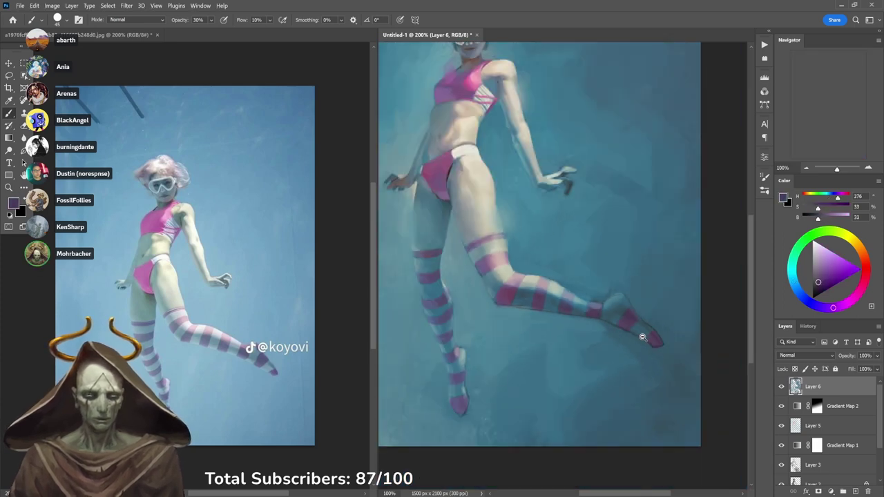
# Paint soft wisps on the hair's outer side away from the raised leg with sampled cream and blue-grey at 20% and 30% opacity.
pyautogui.keyDown('ctrl'); pyautogui.keyDown('alt'); pyautogui.click(643, 337); pyautogui.keyUp('alt'); pyautogui.keyUp('ctrl')
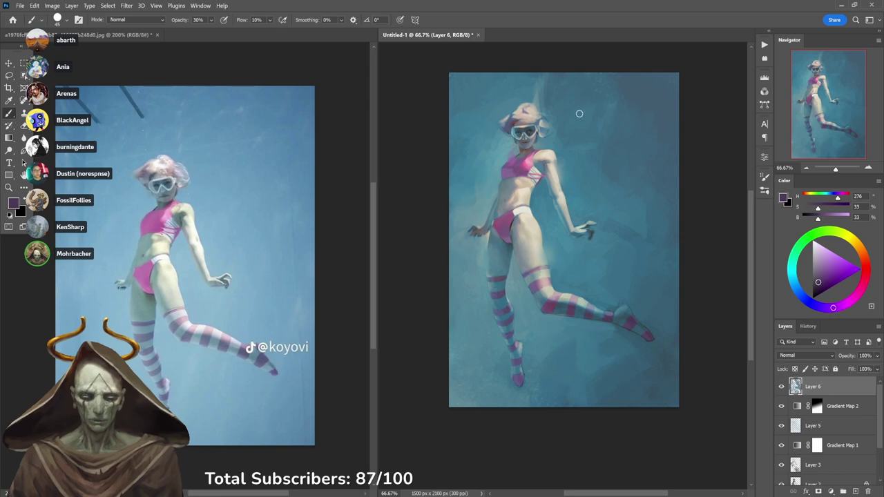
pyautogui.keyDown('ctrl'); pyautogui.click(523, 125); pyautogui.keyUp('ctrl')
pyautogui.keyDown('ctrl'); pyautogui.click(526, 121); pyautogui.keyUp('ctrl')
pyautogui.keyDown('alt'); pyautogui.click(492, 97); pyautogui.keyUp('alt')
pyautogui.keyDown('alt'); pyautogui.click(490, 98); pyautogui.keyUp('alt')
pyautogui.press('2')
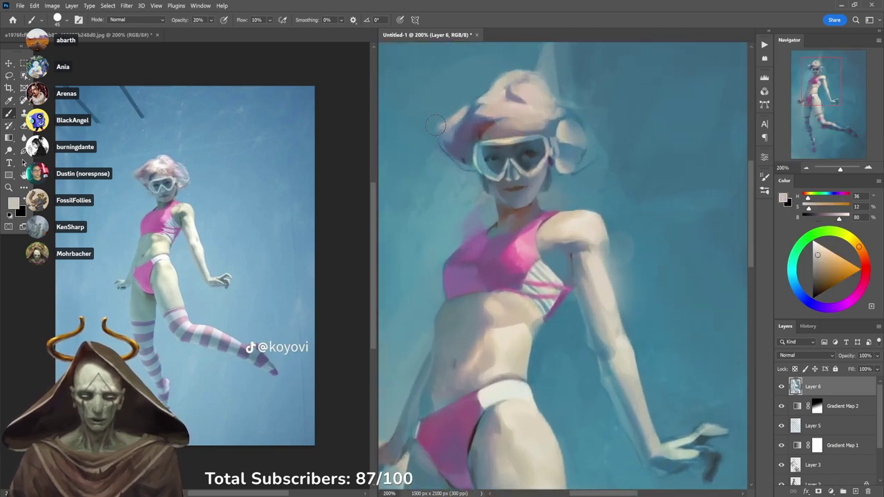
pyautogui.press('3')
pyautogui.keyDown('alt'); pyautogui.click(443, 121); pyautogui.keyUp('alt')
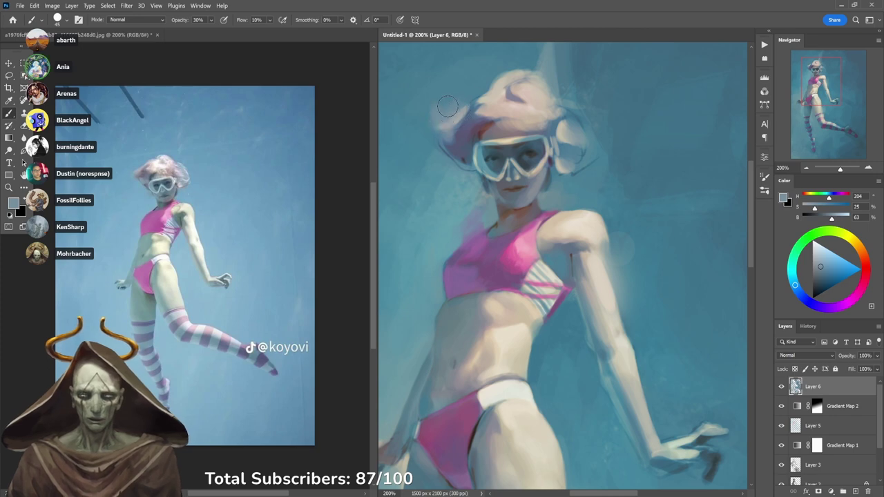
pyautogui.keyDown('alt'); pyautogui.click(449, 105); pyautogui.keyUp('alt')
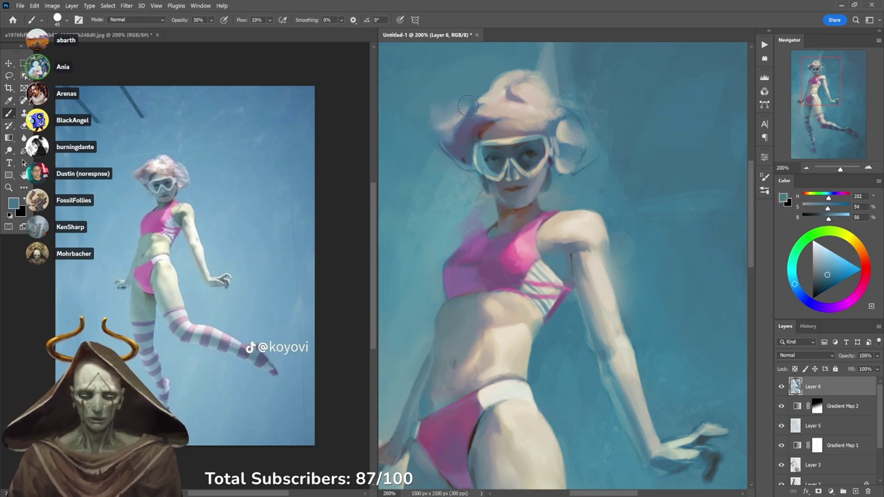
# Refine the hair's outline along the crown with sampled water blues at 30% and 24% opacity.
pyautogui.keyDown('alt'); pyautogui.click(474, 102); pyautogui.keyUp('alt')
pyautogui.press('4')
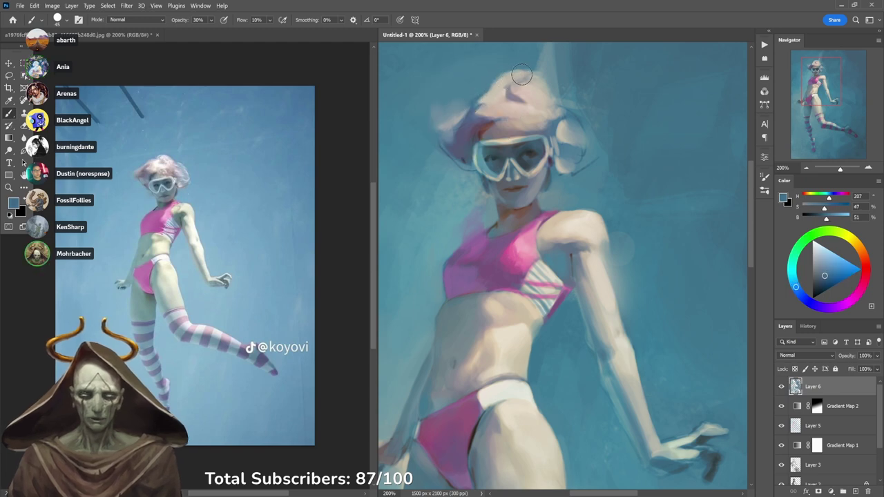
pyautogui.keyDown('alt'); pyautogui.click(500, 79); pyautogui.keyUp('alt')
pyautogui.press('2')
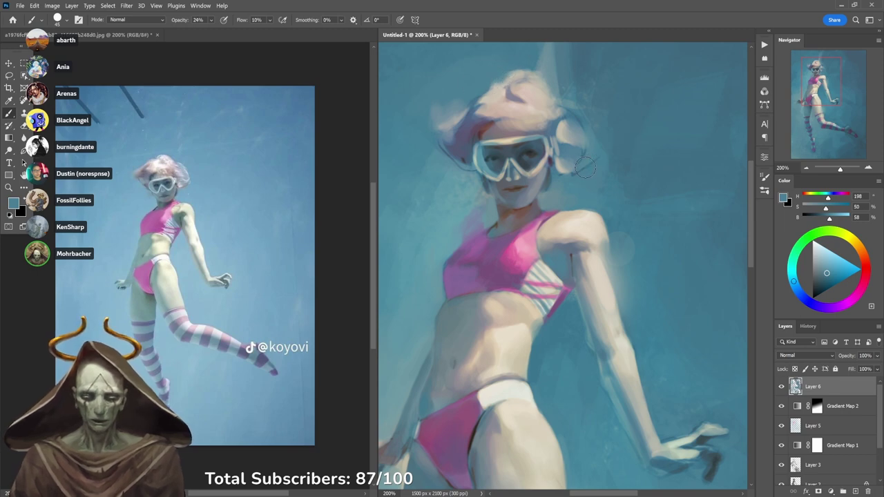
# Shade the rounded hair tuft beside the mask with a sampled muted red-brown at 24% and 40% opacity.
pyautogui.keyDown('alt'); pyautogui.click(492, 119); pyautogui.keyUp('alt')
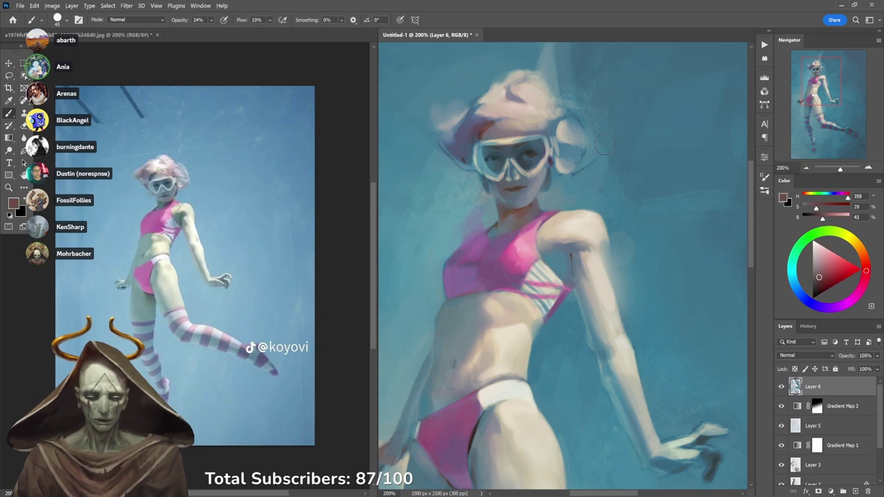
pyautogui.moveTo(570, 139)
pyautogui.mouseDown()
pyautogui.moveTo(561, 139)
pyautogui.moveTo(565, 120)
pyautogui.moveTo(555, 132)
pyautogui.mouseUp()
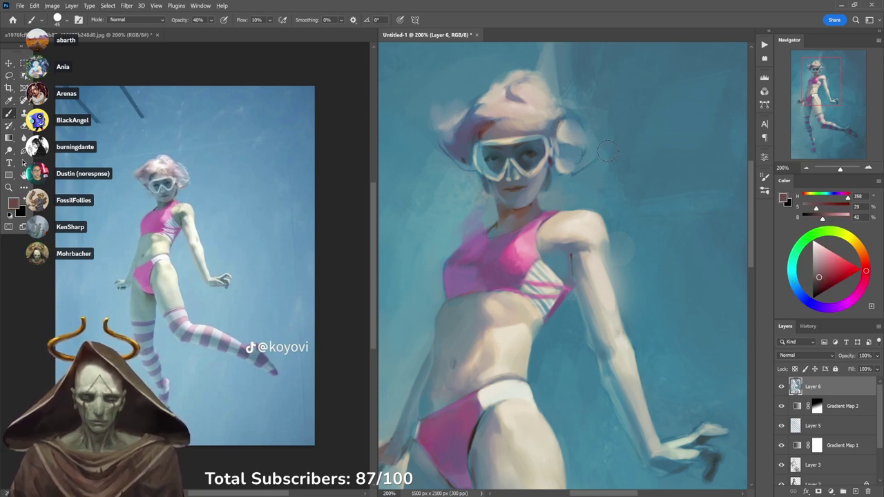
pyautogui.moveTo(574, 139)
pyautogui.mouseDown()
pyautogui.moveTo(566, 151)
pyautogui.moveTo(585, 151)
pyautogui.mouseUp()
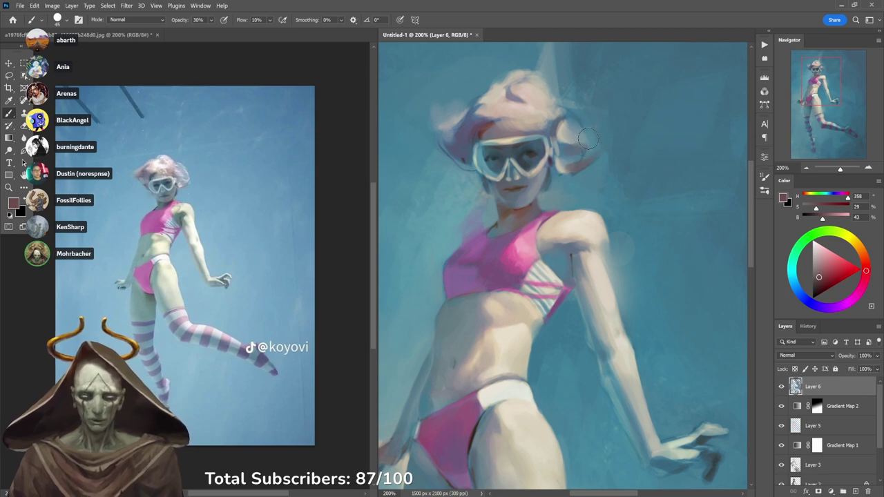
# Define the hair tuft beside the mask with sampled pale grey at 70% and muted violet at 30%, 20% and 60% opacity.
pyautogui.keyDown('alt'); pyautogui.click(570, 127); pyautogui.keyUp('alt')
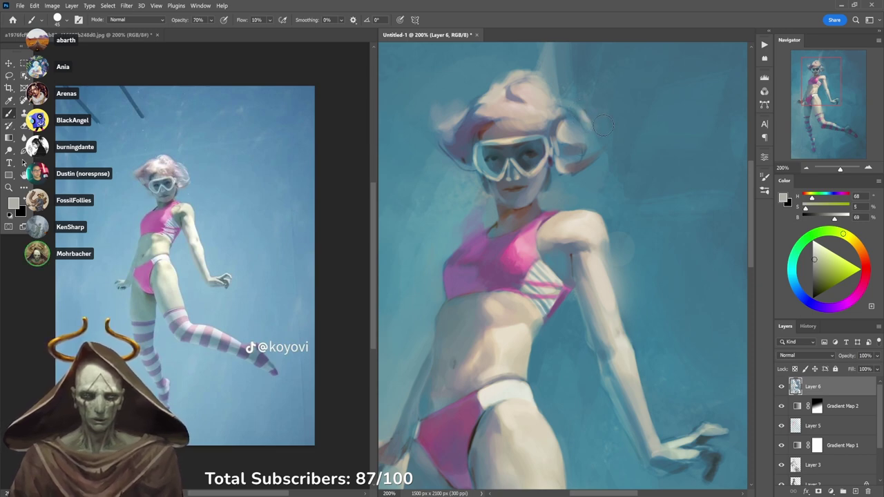
pyautogui.press('3')
pyautogui.keyDown('alt'); pyautogui.click(470, 127); pyautogui.keyUp('alt')
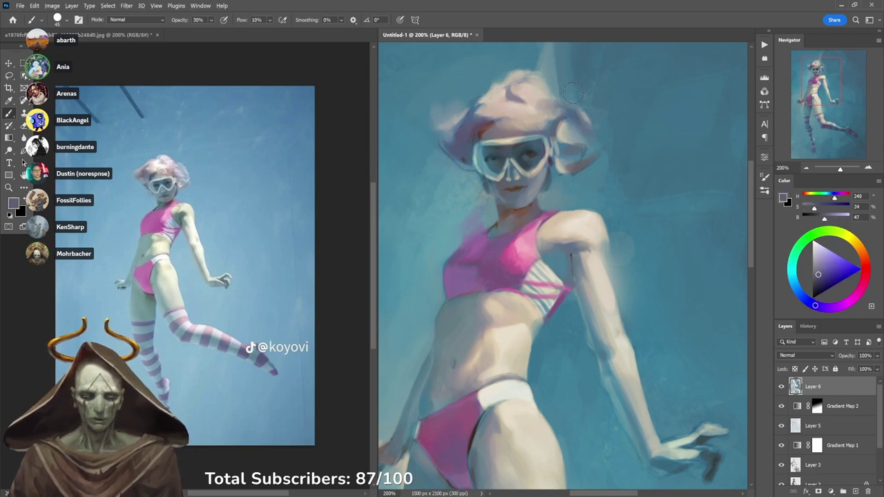
pyautogui.press('2')
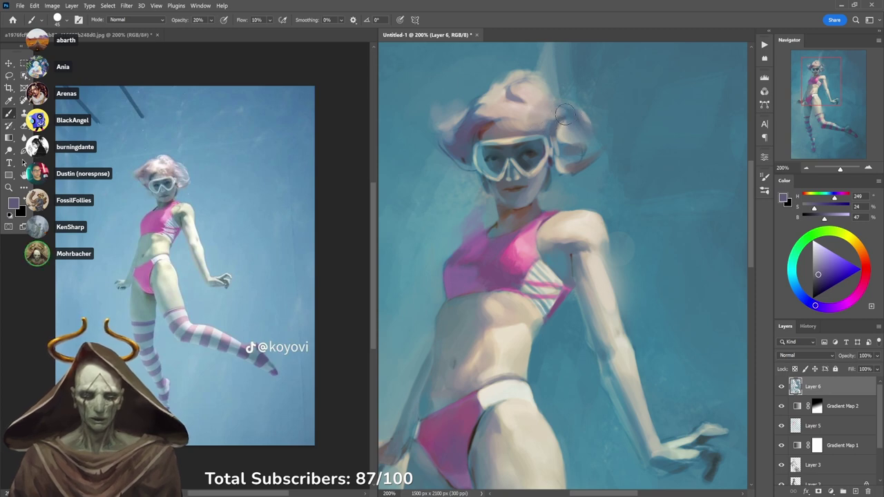
pyautogui.press('6')
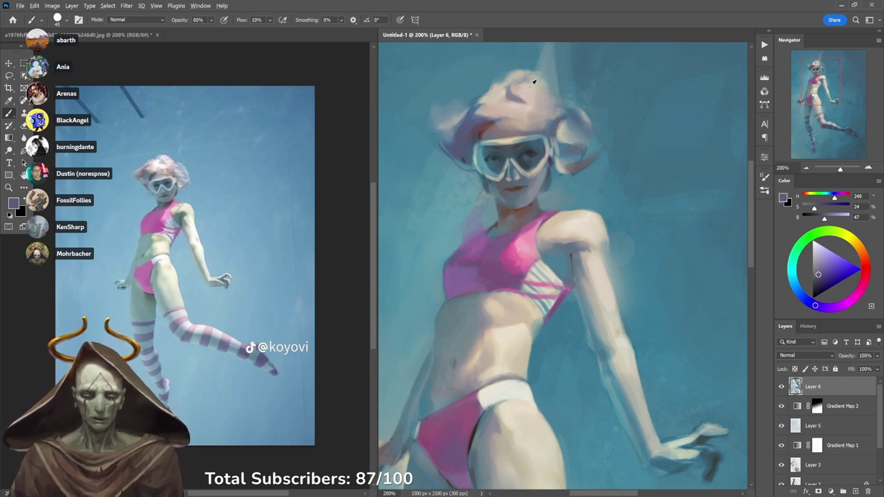
# Brighten the top of the hair with a sampled light cream at 70% opacity.
pyautogui.keyDown('alt'); pyautogui.click(533, 82); pyautogui.keyUp('alt')
pyautogui.press('7')
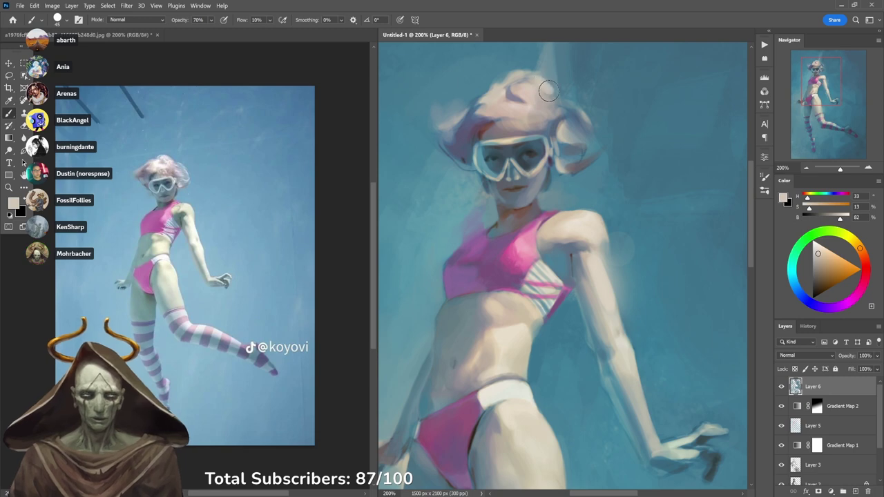
pyautogui.moveTo(530, 83); pyautogui.dragTo(525, 87)
pyautogui.keyDown('alt'); pyautogui.click(559, 92); pyautogui.keyUp('alt')
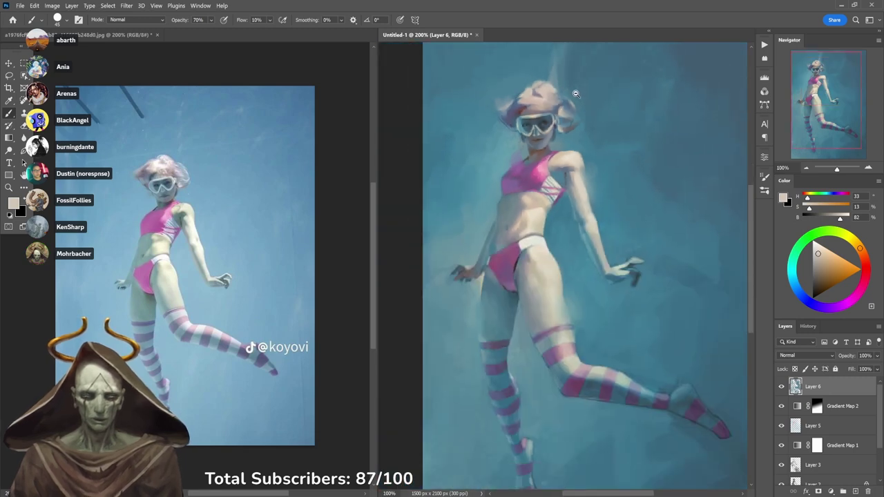
pyautogui.scroll(-1, 591, 110)
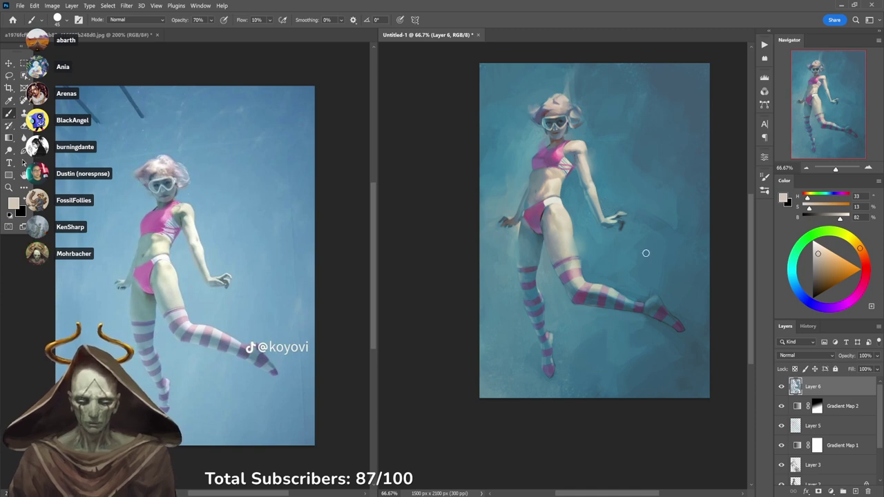
# Cover the stray sketch marks in the water above the raised heel with sampled teal at 80% opacity.
pyautogui.keyDown('ctrl'); pyautogui.click(670, 314); pyautogui.keyUp('ctrl')
pyautogui.keyDown('ctrl'); pyautogui.click(669, 314); pyautogui.keyUp('ctrl')
pyautogui.keyDown('alt'); pyautogui.click(581, 263); pyautogui.keyUp('alt')
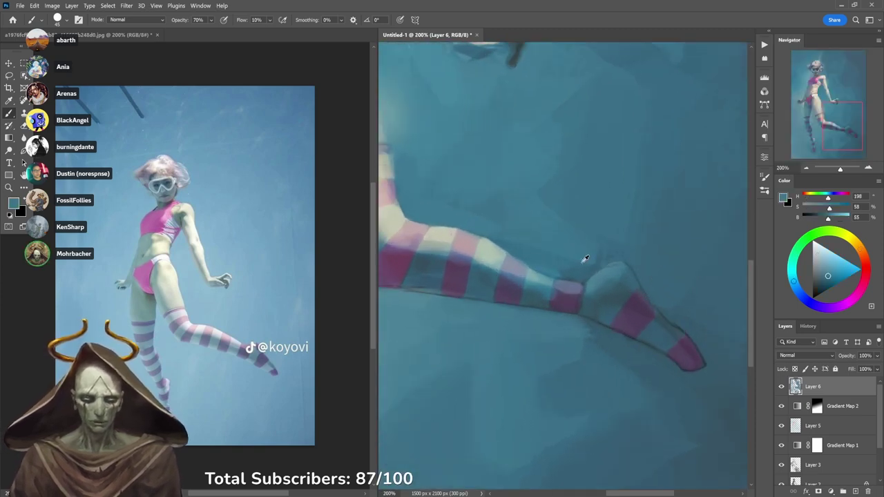
pyautogui.press('8')
pyautogui.moveTo(599, 267); pyautogui.dragTo(630, 247)
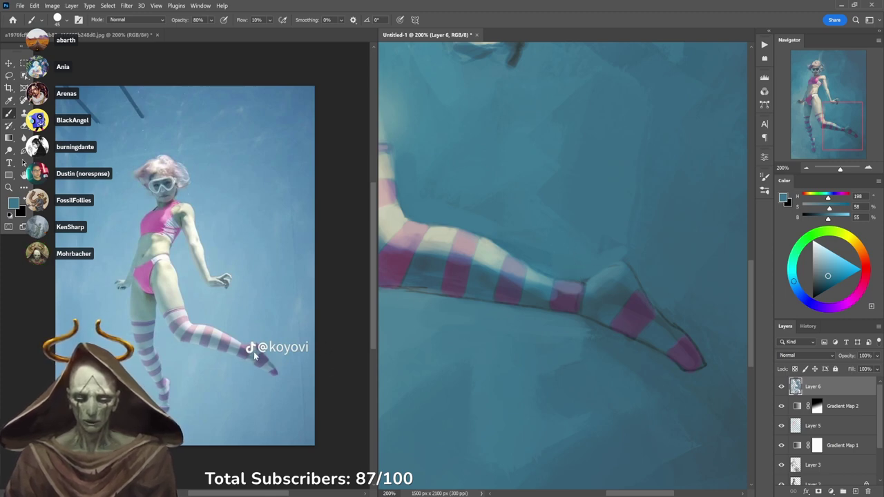
# Check the reference photo's foot and soften the dark outline beneath the raised calf with sampled blues at 40% and 30% opacity.
pyautogui.click(253, 351)
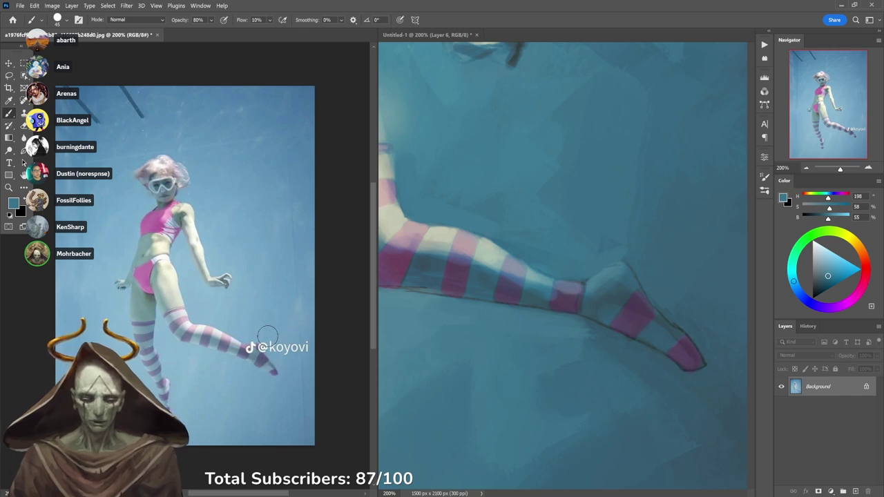
pyautogui.click(454, 318)
pyautogui.moveTo(478, 314); pyautogui.dragTo(619, 322)
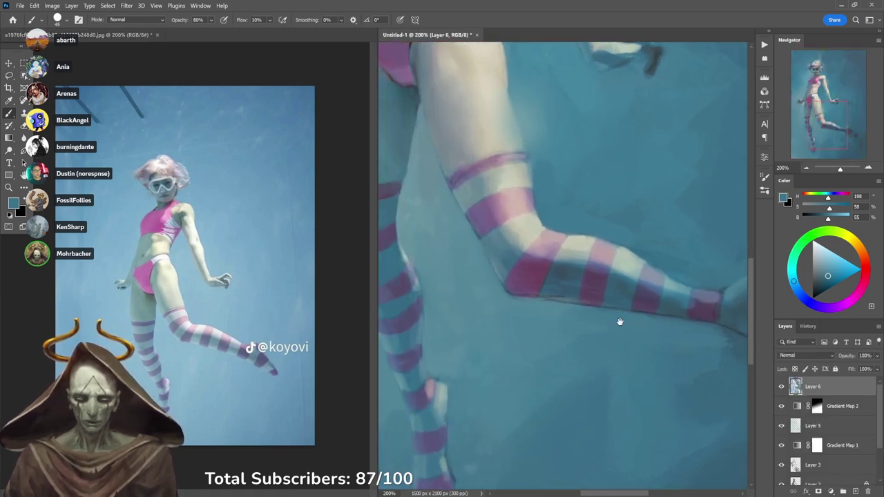
pyautogui.keyDown('alt'); pyautogui.click(579, 297); pyautogui.keyUp('alt')
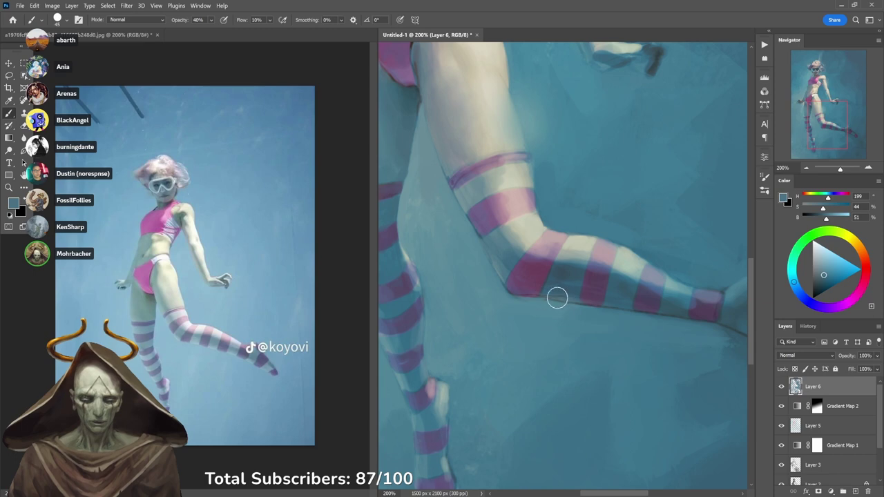
pyautogui.keyDown('alt'); pyautogui.click(516, 305); pyautogui.keyUp('alt')
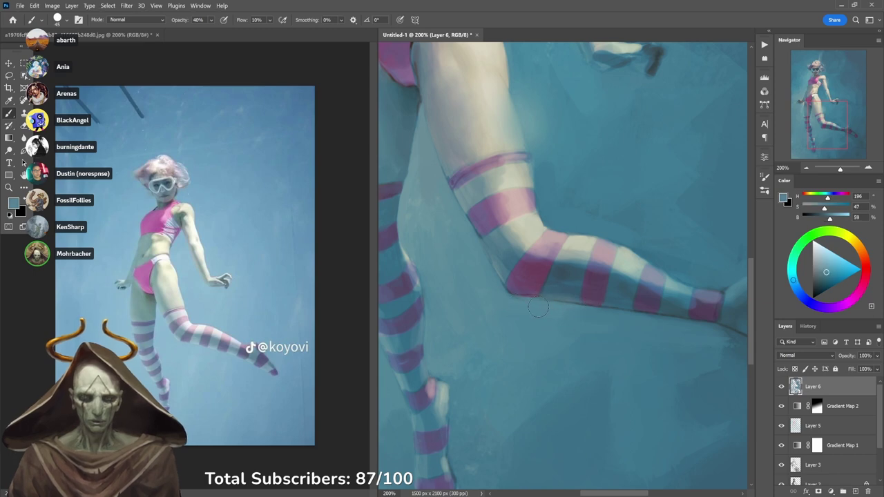
pyautogui.keyDown('alt'); pyautogui.click(603, 312); pyautogui.keyUp('alt')
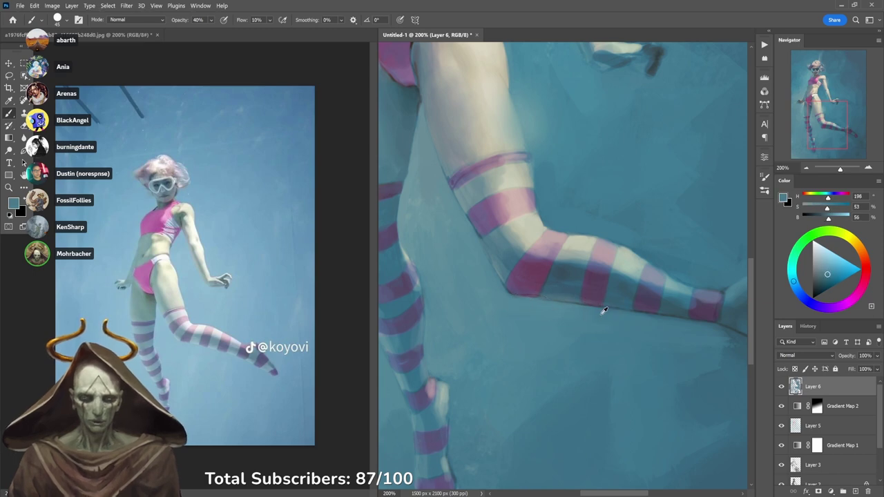
pyautogui.keyDown('alt'); pyautogui.click(558, 297); pyautogui.keyUp('alt')
pyautogui.press('3')
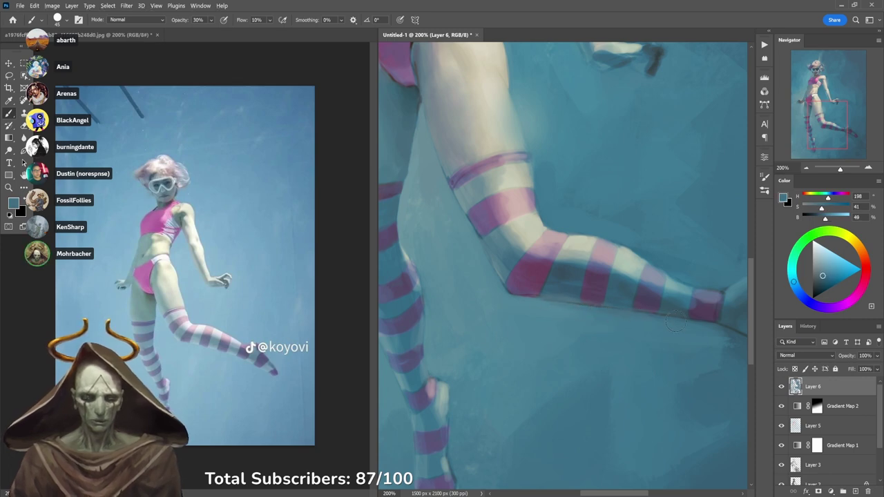
# Blend away the dark outline around the raised foot's sole and heel with sampled teal at 50%, 40% and 30% opacity.
pyautogui.moveTo(717, 329); pyautogui.dragTo(576, 320)
pyautogui.press('5')
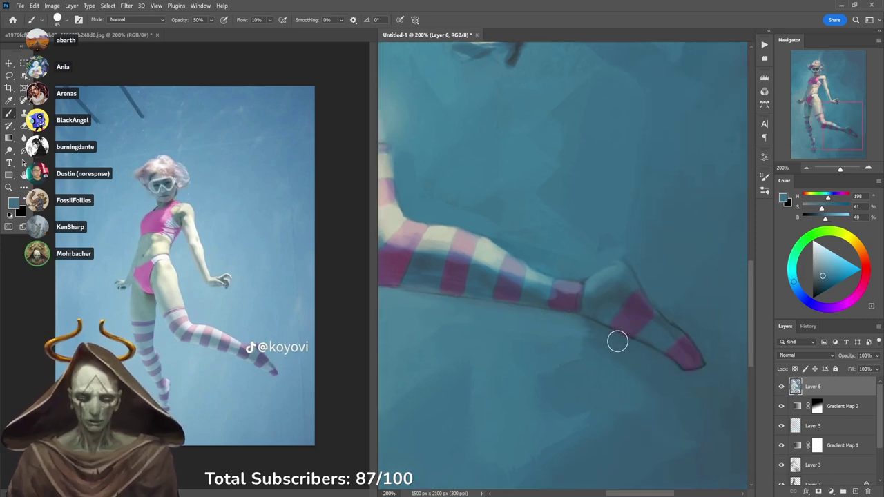
pyautogui.keyDown('alt'); pyautogui.click(575, 322); pyautogui.keyUp('alt')
pyautogui.keyDown('alt'); pyautogui.click(539, 285); pyautogui.keyUp('alt')
pyautogui.press('4')
pyautogui.moveTo(618, 327)
pyautogui.mouseDown()
pyautogui.moveTo(576, 315)
pyautogui.moveTo(629, 332)
pyautogui.mouseUp()
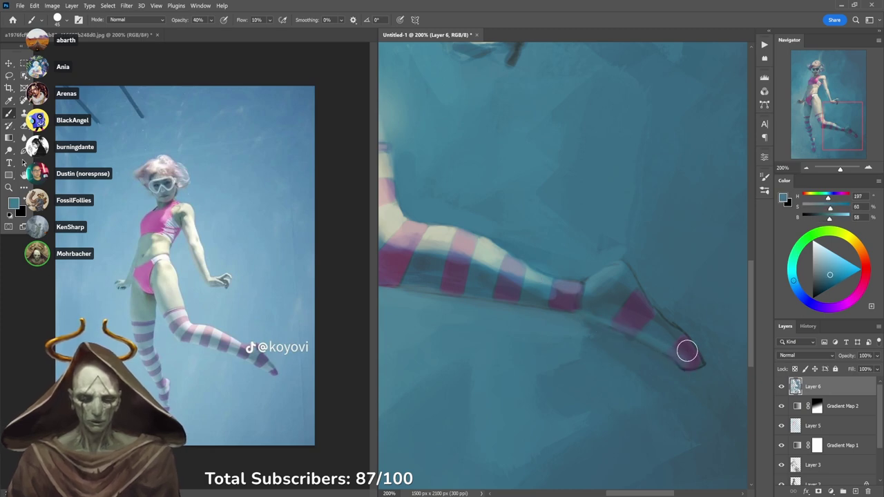
pyautogui.press('3')
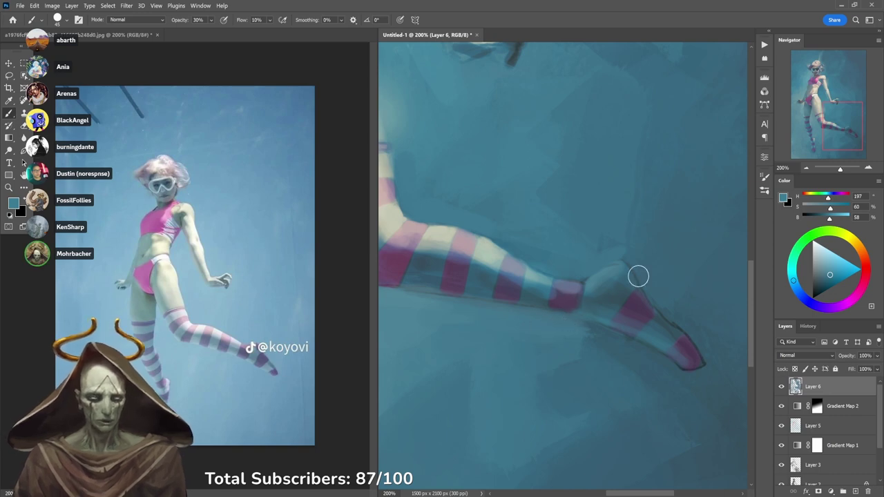
# Soften the dark edge of the bikini bottom beside the raised thigh with a sampled muted pink at 40% opacity.
pyautogui.keyDown('alt'); pyautogui.click(612, 310); pyautogui.keyUp('alt')
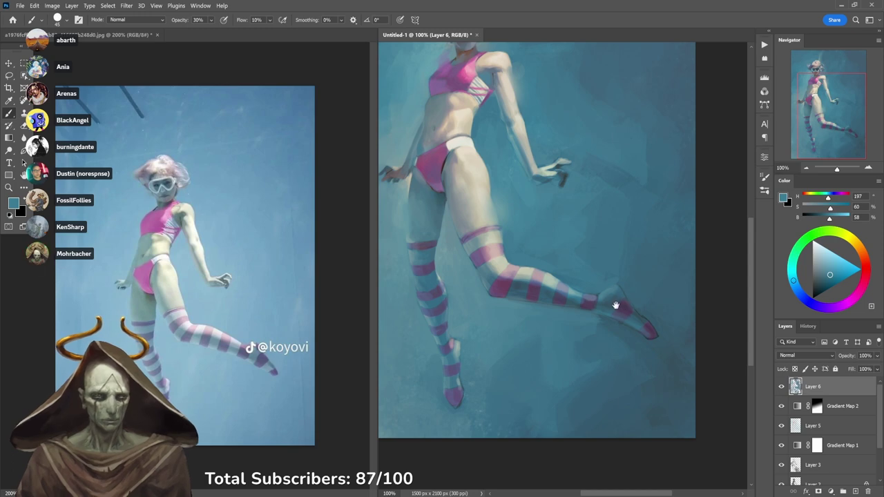
pyautogui.moveTo(620, 304)
pyautogui.mouseDown()
pyautogui.moveTo(588, 330)
pyautogui.moveTo(598, 328)
pyautogui.mouseUp()
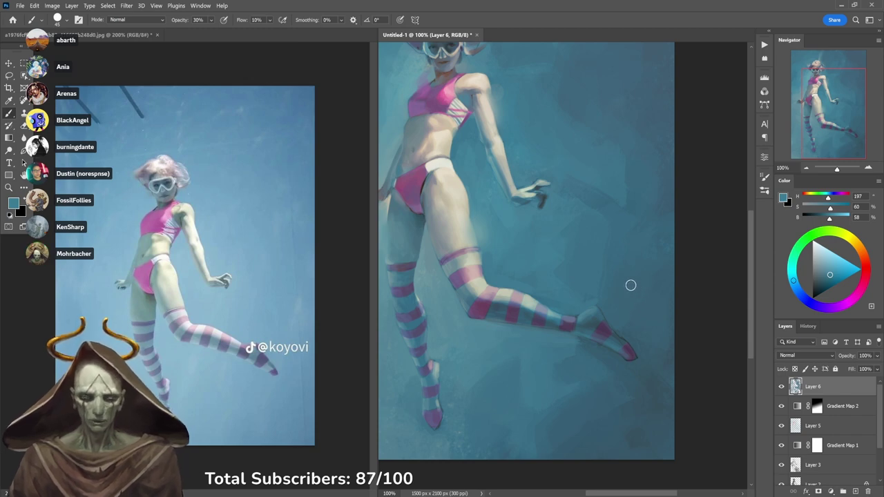
pyautogui.keyDown('ctrl'); pyautogui.click(436, 205); pyautogui.keyUp('ctrl')
pyautogui.keyDown('ctrl'); pyautogui.click(436, 205); pyautogui.keyUp('ctrl')
pyautogui.keyDown('alt'); pyautogui.click(411, 181); pyautogui.keyUp('alt')
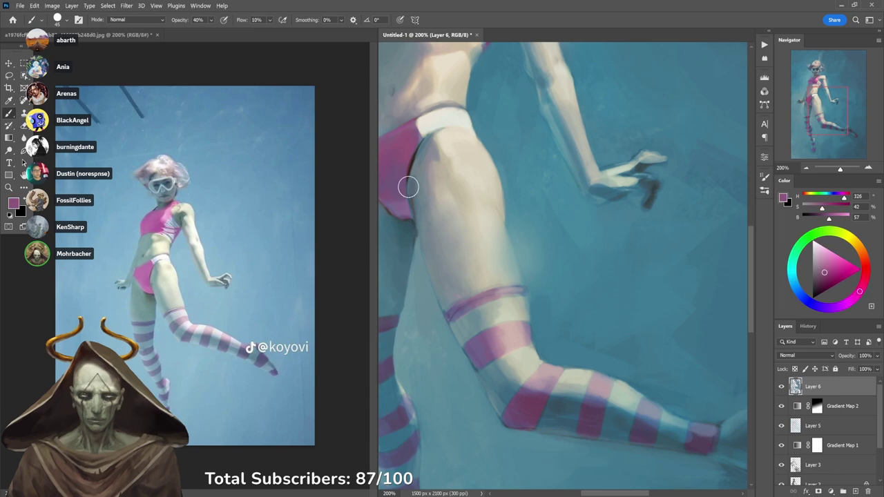
pyautogui.press('4')
# Paint a thin shadow line down the shoulder beside the top's strap with sampled blue-grey and a 10 px brush at 60% opacity.
pyautogui.scroll(5, 518, 237)
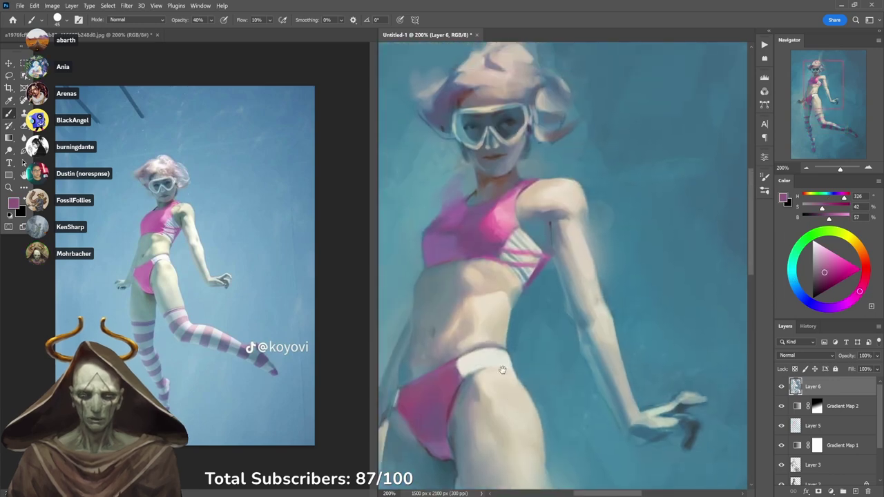
pyautogui.keyDown('ctrl'); pyautogui.keyDown('alt'); pyautogui.click(527, 226); pyautogui.keyUp('alt'); pyautogui.keyUp('ctrl')
pyautogui.keyDown('ctrl'); pyautogui.keyDown('alt'); pyautogui.click(527, 225); pyautogui.keyUp('alt'); pyautogui.keyUp('ctrl')
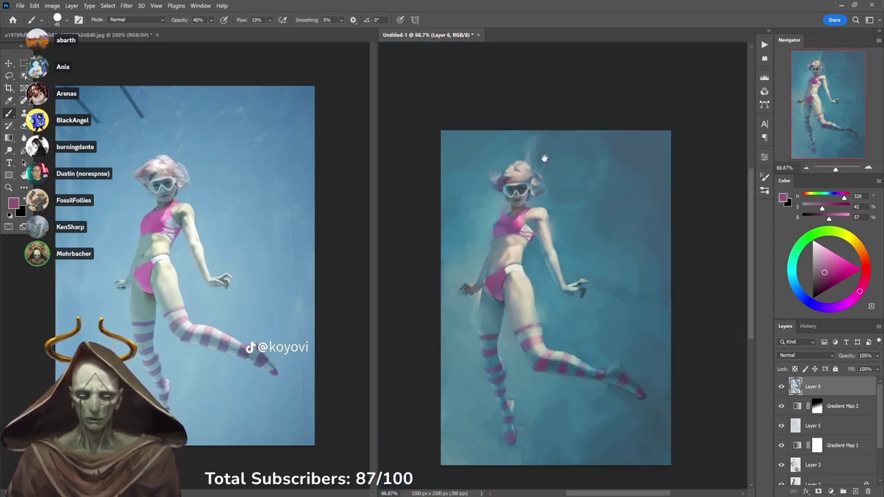
pyautogui.keyDown('ctrl'); pyautogui.click(536, 222); pyautogui.keyUp('ctrl')
pyautogui.keyDown('ctrl'); pyautogui.click(538, 219); pyautogui.keyUp('ctrl')
pyautogui.keyDown('ctrl'); pyautogui.click(534, 212); pyautogui.keyUp('ctrl')
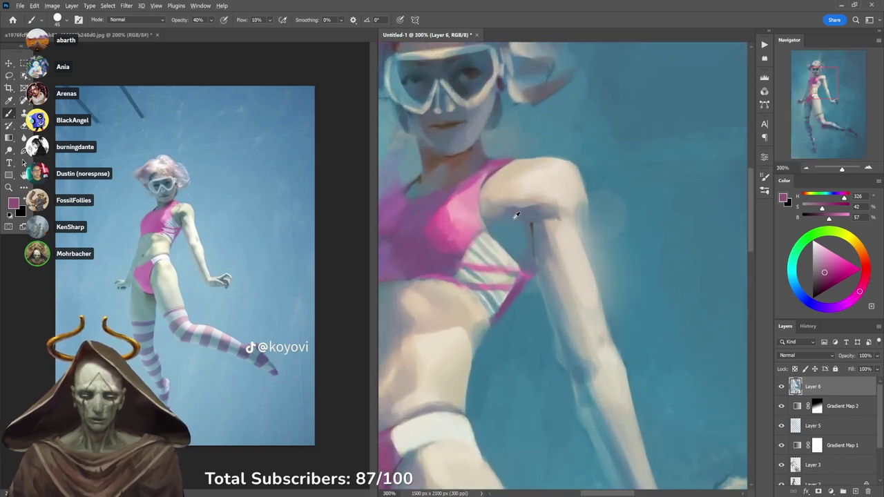
pyautogui.keyDown('alt'); pyautogui.click(516, 216); pyautogui.keyUp('alt')
pyautogui.press('[')
pyautogui.press('[')
pyautogui.press('[')
pyautogui.press('[')
pyautogui.press('[')
pyautogui.press('[')
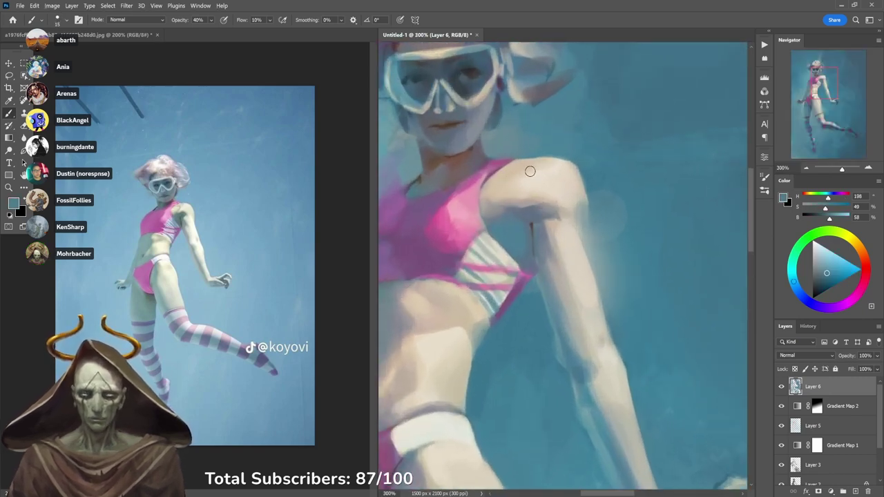
pyautogui.press('6')
pyautogui.moveTo(506, 170); pyautogui.dragTo(503, 199)
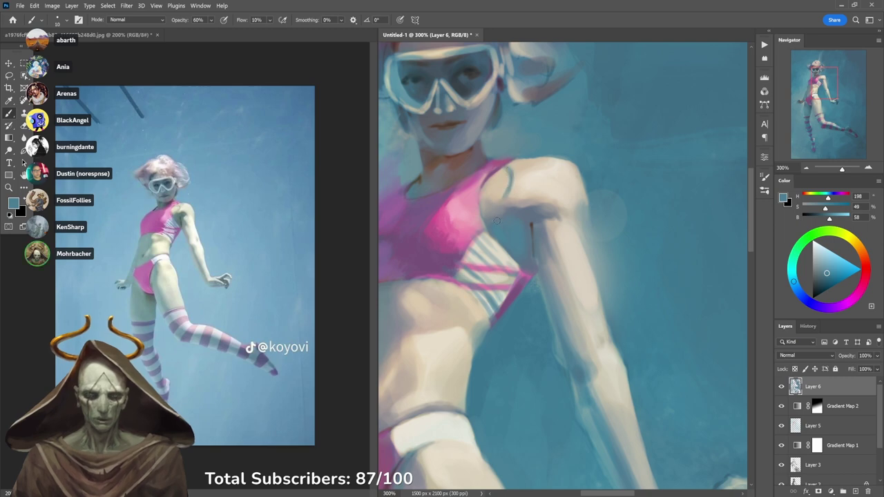
pyautogui.moveTo(502, 196); pyautogui.dragTo(491, 208)
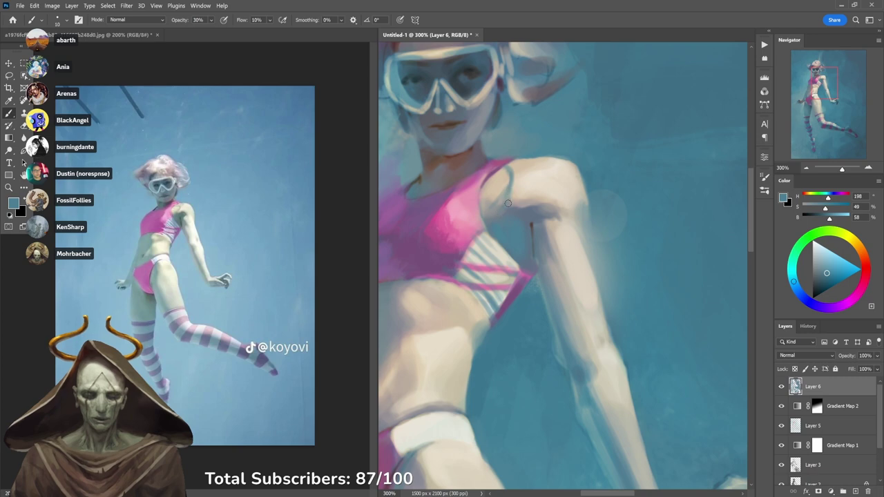
# Redefine the navel with a short stroke of sampled dark teal at 70% opacity.
pyautogui.scroll(-2, 525, 191)
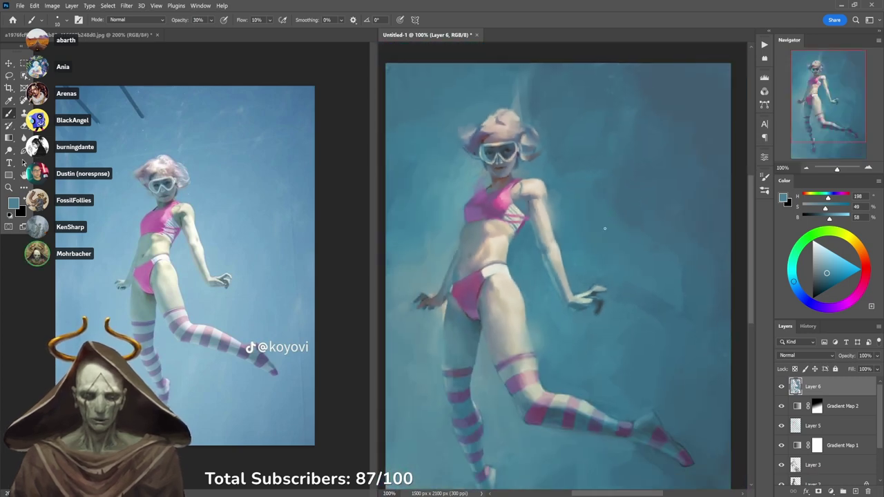
pyautogui.keyDown('ctrl'); pyautogui.click(483, 265); pyautogui.keyUp('ctrl')
pyautogui.keyDown('ctrl'); pyautogui.click(482, 263); pyautogui.keyUp('ctrl')
pyautogui.keyDown('alt'); pyautogui.click(460, 441); pyautogui.keyUp('alt')
pyautogui.press('7')
pyautogui.moveTo(451, 237); pyautogui.dragTo(445, 229)
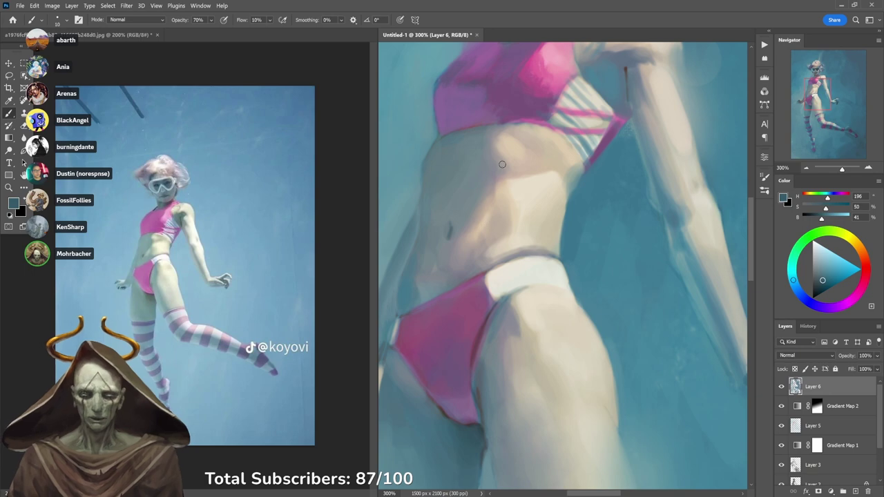
# Glaze dark teal over the shadowed side of the abdomen with a 45 px brush at 10% and 20% opacity.
pyautogui.press(']')
pyautogui.press(']')
pyautogui.press(']')
pyautogui.press('1')
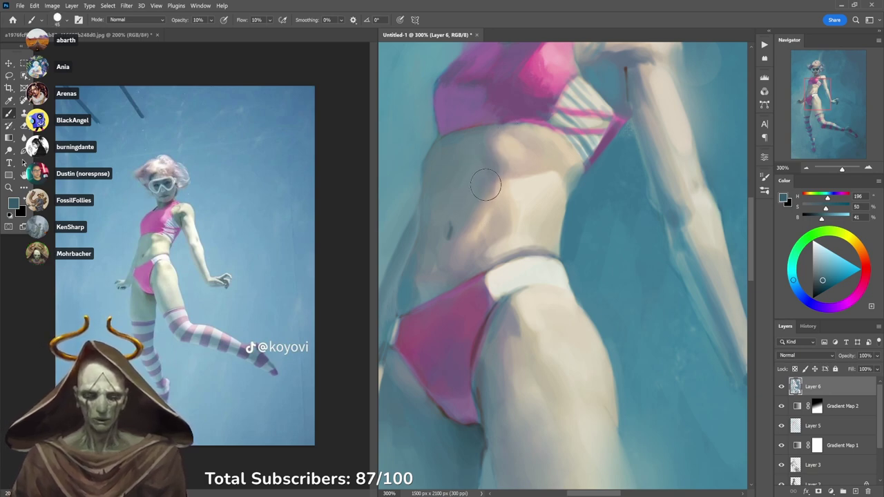
pyautogui.press('4')
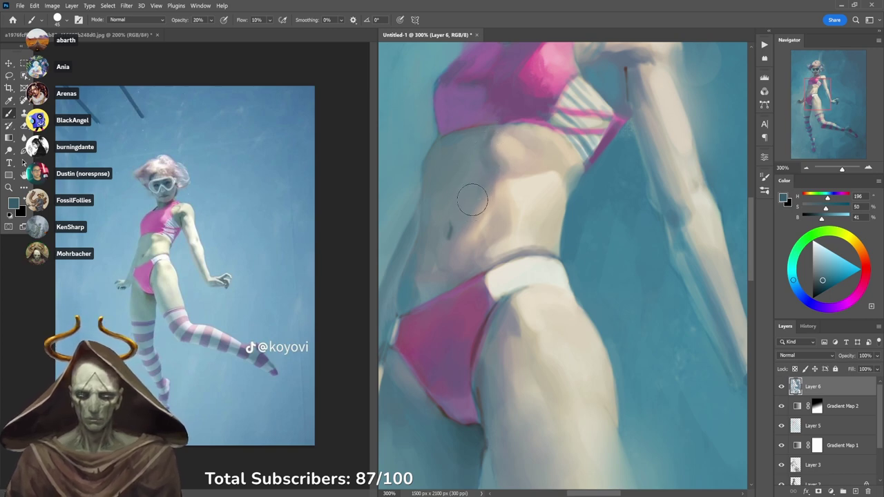
pyautogui.press('2')
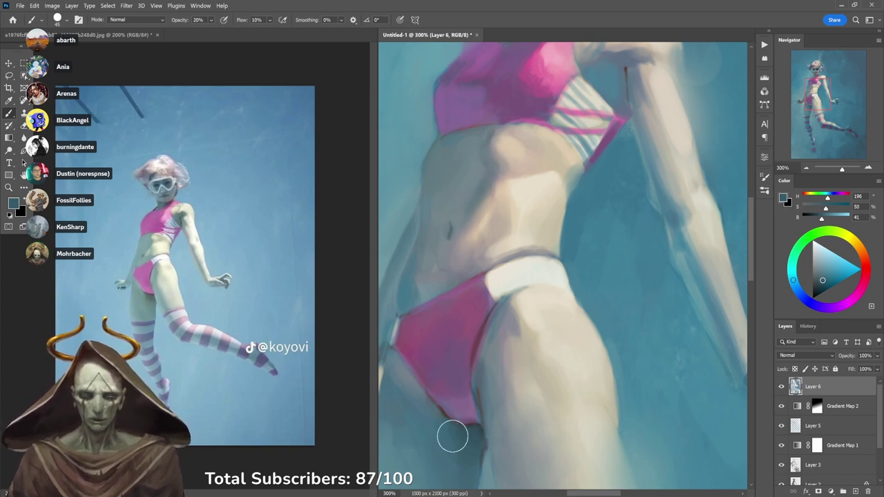
# Shape the light-to-shadow transition down the middle of the abdomen with sampled blue-greys at 40% and 30% opacity.
pyautogui.keyDown('alt'); pyautogui.click(466, 216); pyautogui.keyUp('alt')
pyautogui.keyDown('alt'); pyautogui.click(494, 179); pyautogui.keyUp('alt')
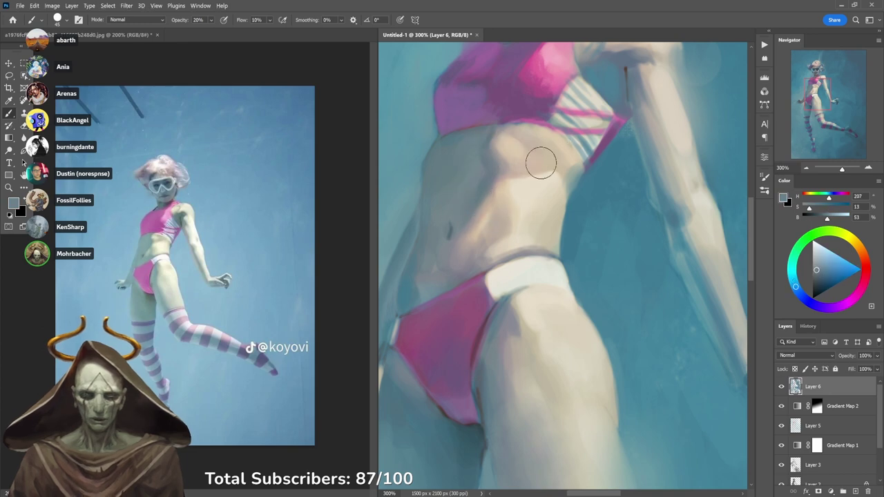
pyautogui.press('4')
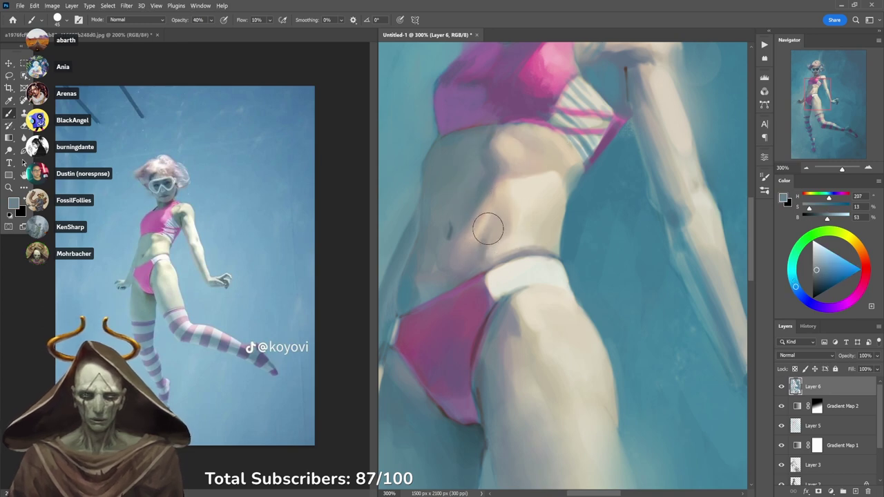
pyautogui.press('3')
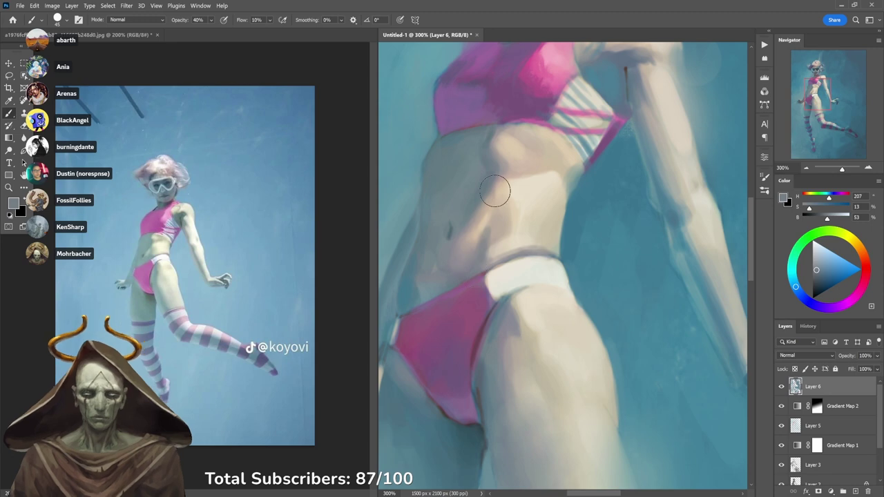
pyautogui.keyDown('alt'); pyautogui.click(496, 192); pyautogui.keyUp('alt')
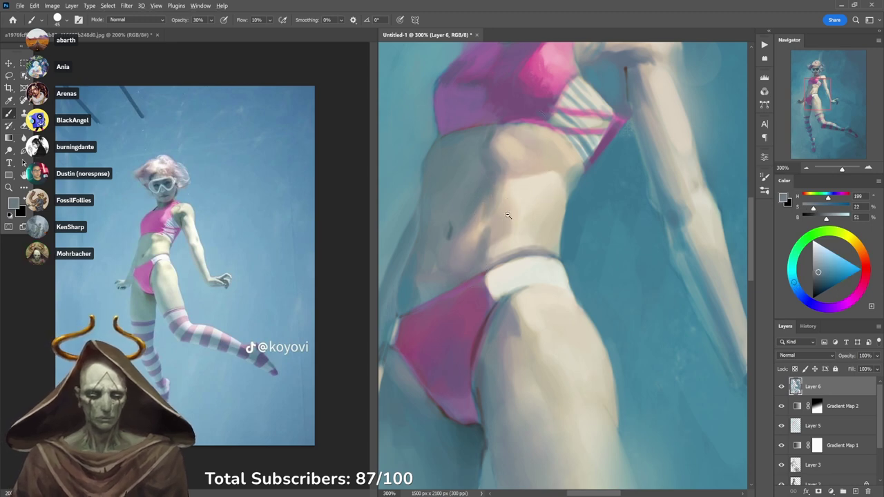
# Shade the inner edge and upper front of the raised leg's thigh with sampled blue at 40% and 10% opacity.
pyautogui.scroll(-3, 513, 216)
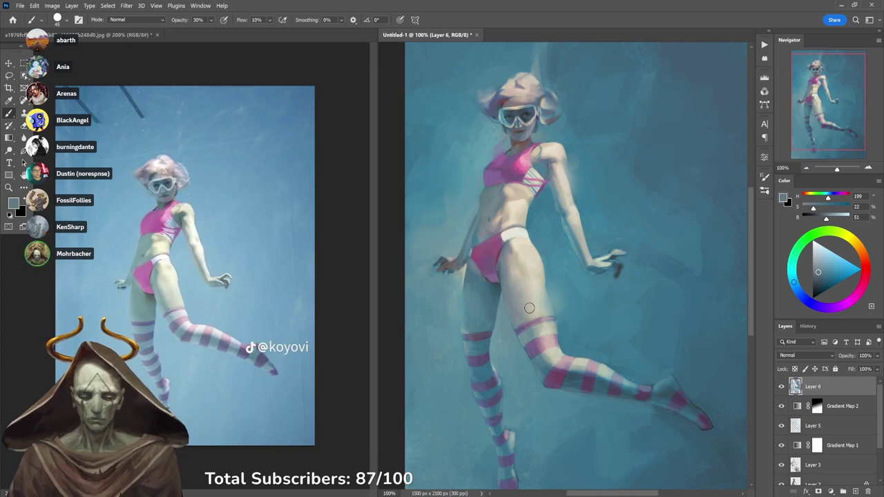
pyautogui.click(523, 284)
pyautogui.keyDown('alt'); pyautogui.click(493, 206); pyautogui.keyUp('alt')
pyautogui.keyDown('alt'); pyautogui.click(426, 282); pyautogui.keyUp('alt')
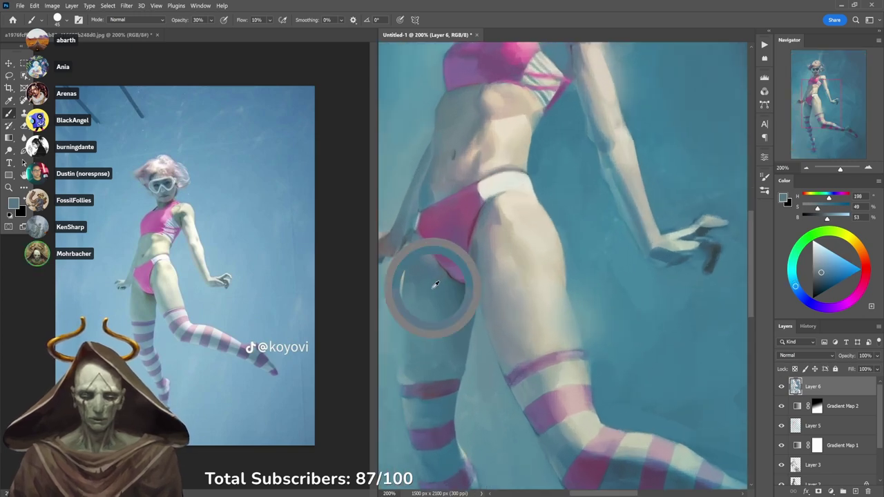
pyautogui.press('2')
pyautogui.moveTo(499, 224)
pyautogui.mouseDown()
pyautogui.moveTo(493, 263)
pyautogui.moveTo(483, 260)
pyautogui.moveTo(491, 221)
pyautogui.moveTo(486, 264)
pyautogui.mouseUp()
pyautogui.press('4')
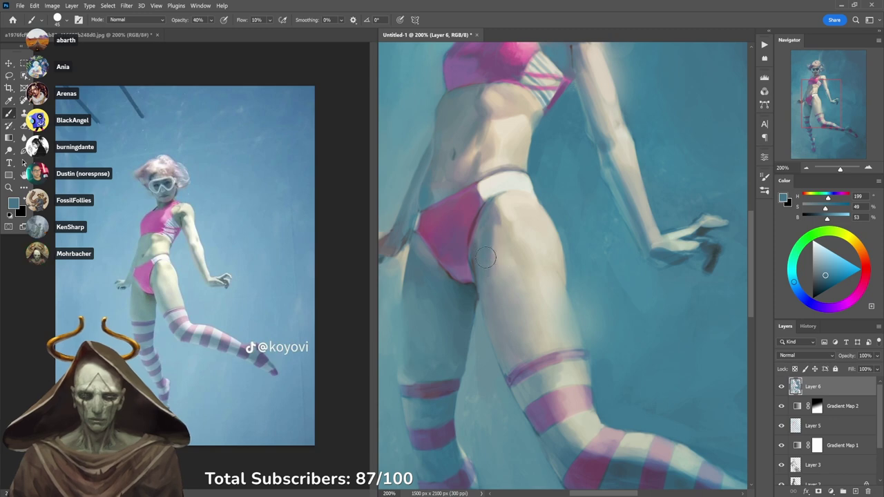
pyautogui.press('1')
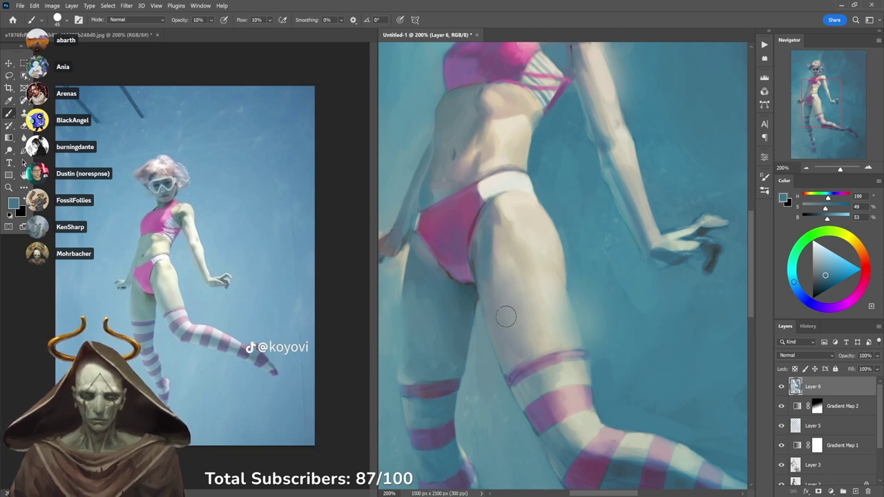
pyautogui.moveTo(512, 348)
pyautogui.mouseDown()
pyautogui.moveTo(503, 326)
pyautogui.moveTo(519, 369)
pyautogui.moveTo(497, 313)
pyautogui.moveTo(510, 363)
pyautogui.moveTo(498, 315)
pyautogui.moveTo(512, 336)
pyautogui.mouseUp()
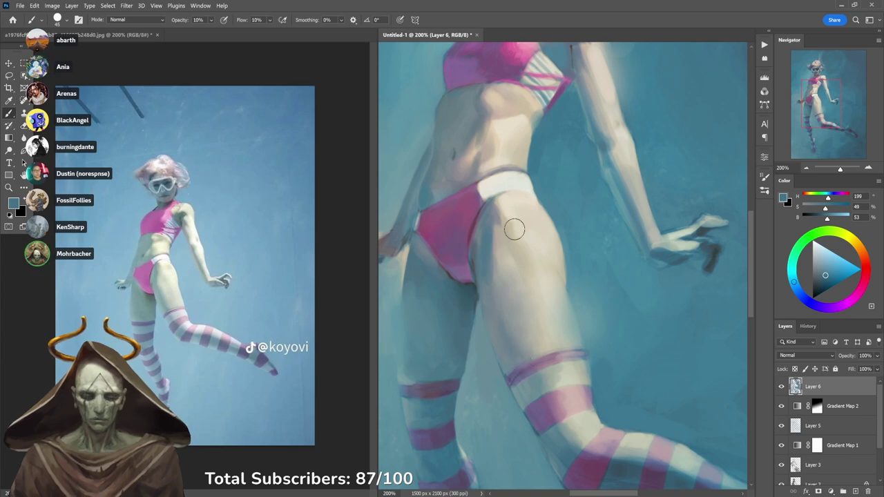
pyautogui.moveTo(514, 228)
pyautogui.mouseDown()
pyautogui.moveTo(504, 238)
pyautogui.moveTo(496, 200)
pyautogui.moveTo(513, 235)
pyautogui.mouseUp()
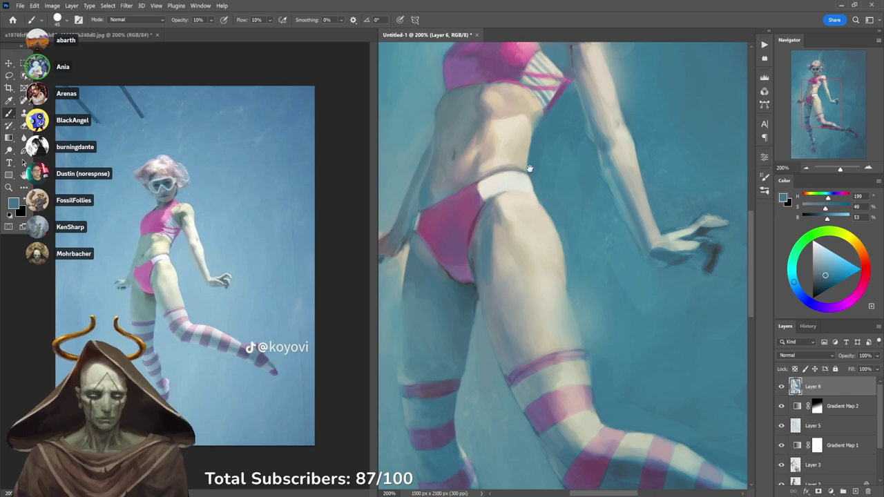
# Refine the inner edge of the extended upper arm with sampled teal at 40% and blue-grey at 30% opacity.
pyautogui.moveTo(529, 170); pyautogui.dragTo(515, 276)
pyautogui.press('4')
pyautogui.moveTo(595, 249)
pyautogui.mouseDown()
pyautogui.moveTo(573, 190)
pyautogui.moveTo(576, 229)
pyautogui.mouseUp()
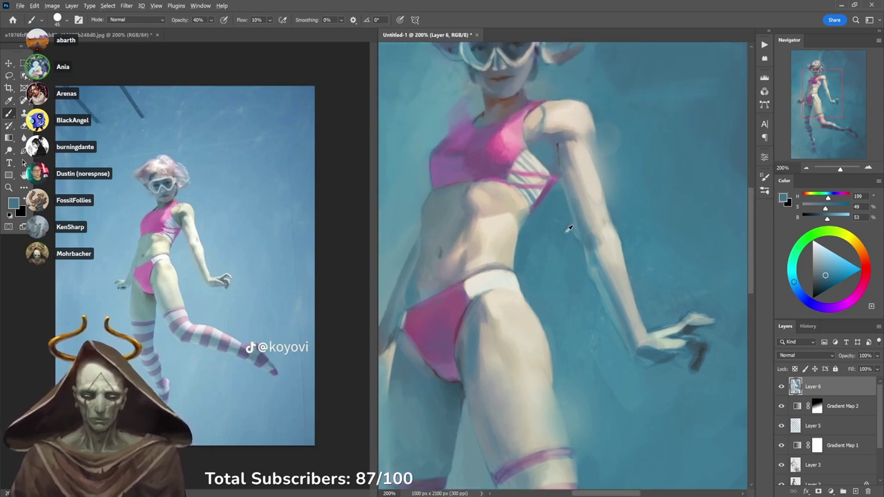
pyautogui.keyDown('alt'); pyautogui.click(571, 239); pyautogui.keyUp('alt')
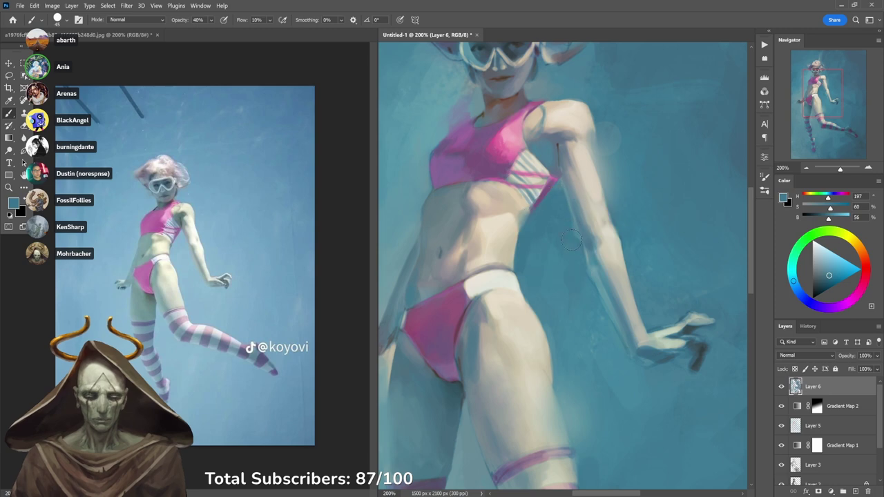
pyautogui.keyDown('alt'); pyautogui.click(581, 195); pyautogui.keyUp('alt')
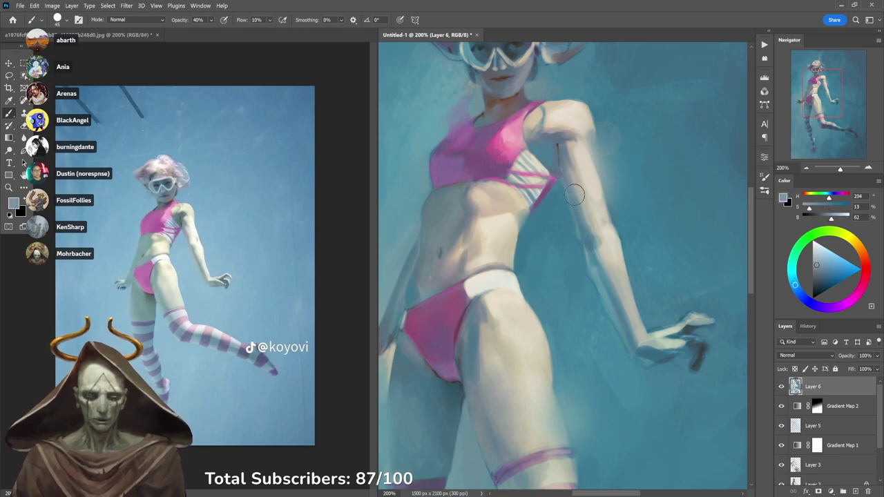
pyautogui.press('3')
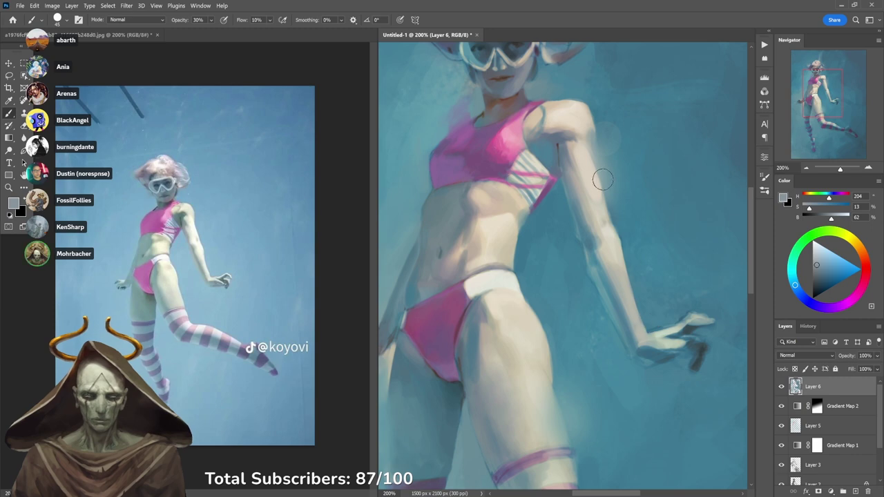
# Clean up the underside of the elbow and forearm with sampled water and skin-shadow blues at 80% and 60% opacity.
pyautogui.keyDown('alt'); pyautogui.click(602, 261); pyautogui.keyUp('alt')
pyautogui.keyDown('alt'); pyautogui.click(611, 297); pyautogui.keyUp('alt')
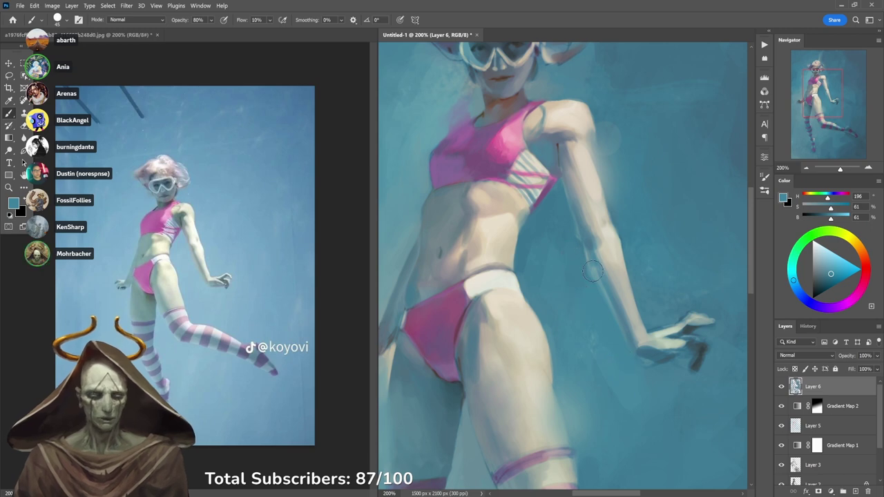
pyautogui.keyDown('alt'); pyautogui.click(588, 318); pyautogui.keyUp('alt')
pyautogui.press('6')
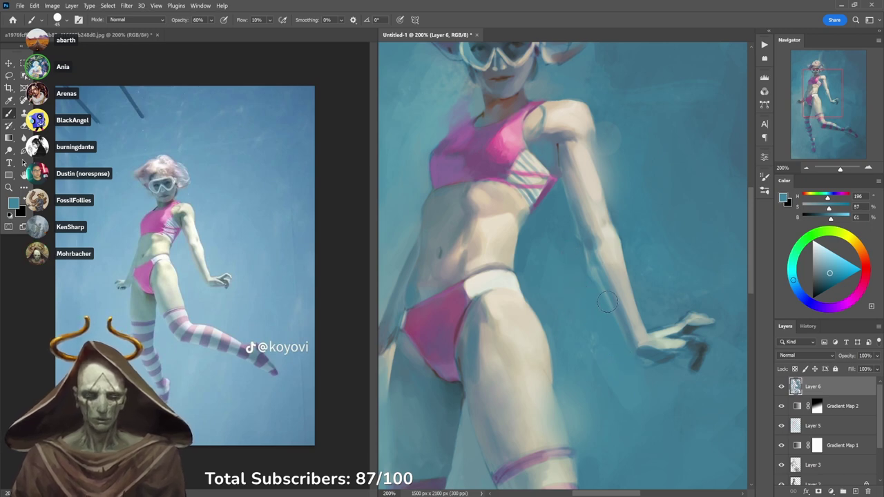
pyautogui.keyDown('alt'); pyautogui.click(601, 299); pyautogui.keyUp('alt')
pyautogui.keyDown('alt'); pyautogui.click(600, 265); pyautogui.keyUp('alt')
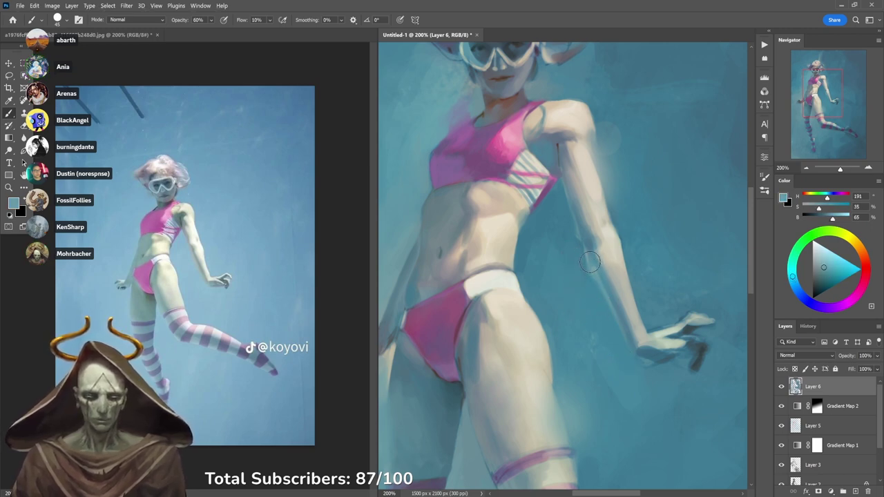
pyautogui.keyDown('alt'); pyautogui.click(597, 258); pyautogui.keyUp('alt')
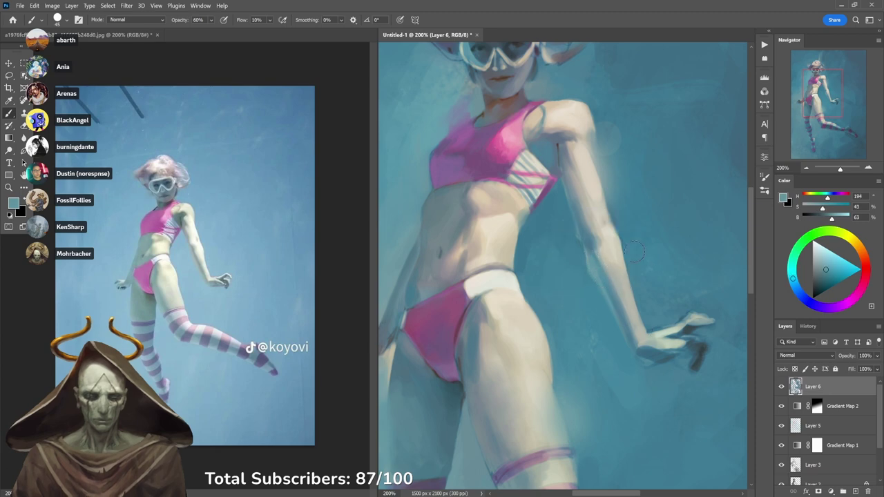
# Clean up the water edge around the extended hand's wrist and upper fingertip with sampled blues at 60% and 80% opacity.
pyautogui.moveTo(662, 261); pyautogui.dragTo(618, 233)
pyautogui.keyDown('alt'); pyautogui.click(600, 249); pyautogui.keyUp('alt')
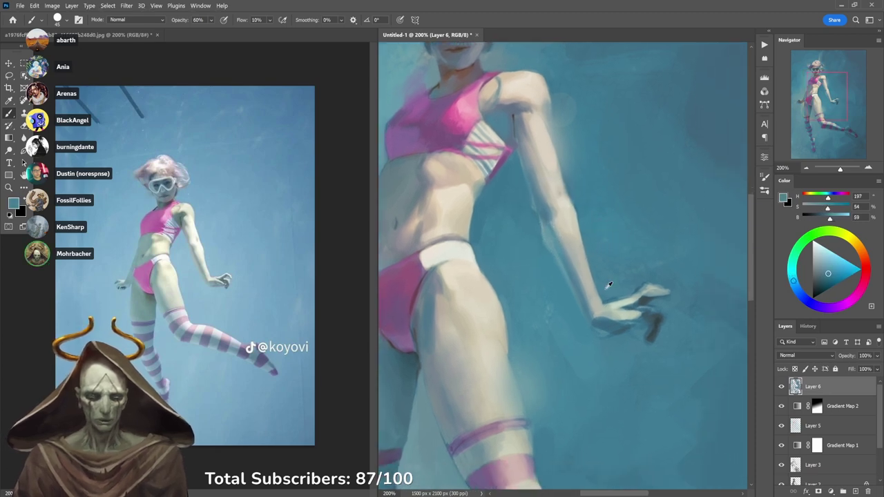
pyautogui.keyDown('alt'); pyautogui.click(624, 286); pyautogui.keyUp('alt')
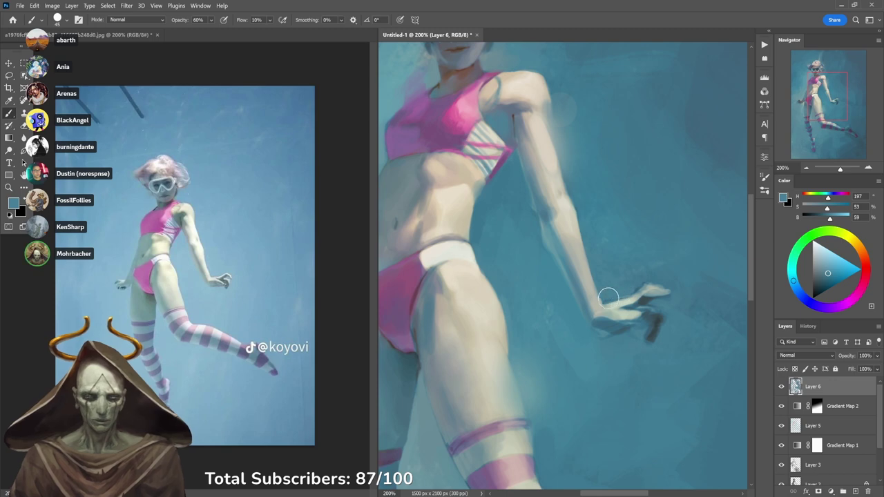
pyautogui.keyDown('alt'); pyautogui.click(649, 297); pyautogui.keyUp('alt')
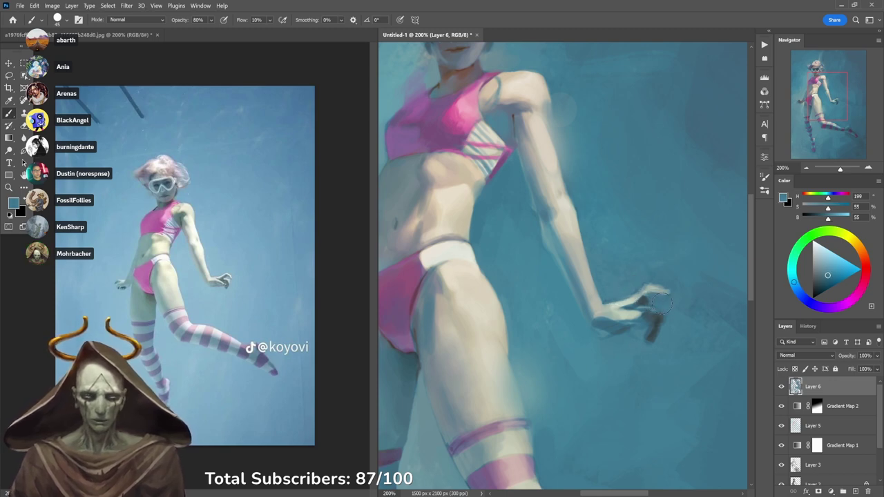
pyautogui.keyDown('alt'); pyautogui.click(662, 290); pyautogui.keyUp('alt')
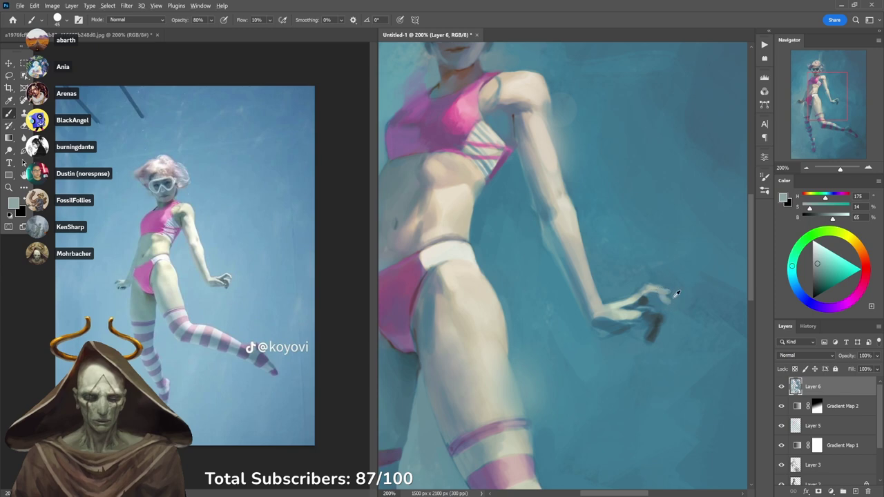
pyautogui.keyDown('alt'); pyautogui.click(675, 304); pyautogui.keyUp('alt')
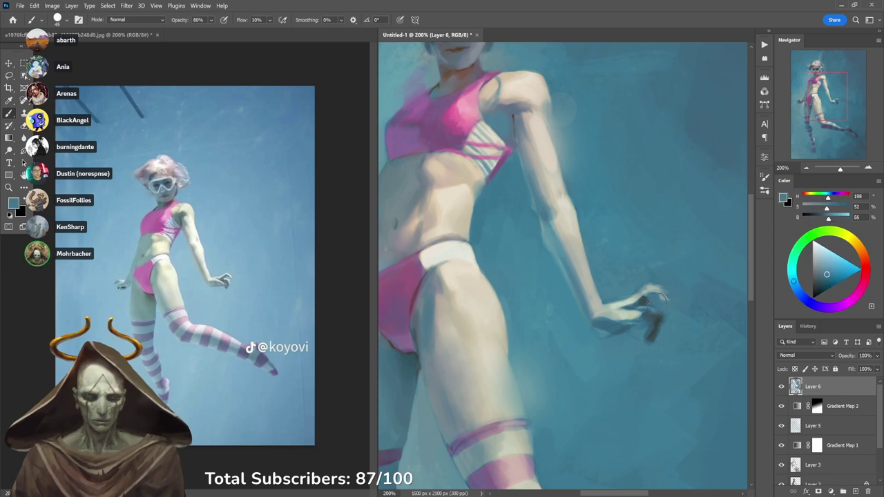
# Define the dark gap beneath the extended hand's upper finger with sampled dark slate and water blue at 80% opacity.
pyautogui.keyDown('alt'); pyautogui.click(650, 296); pyautogui.keyUp('alt')
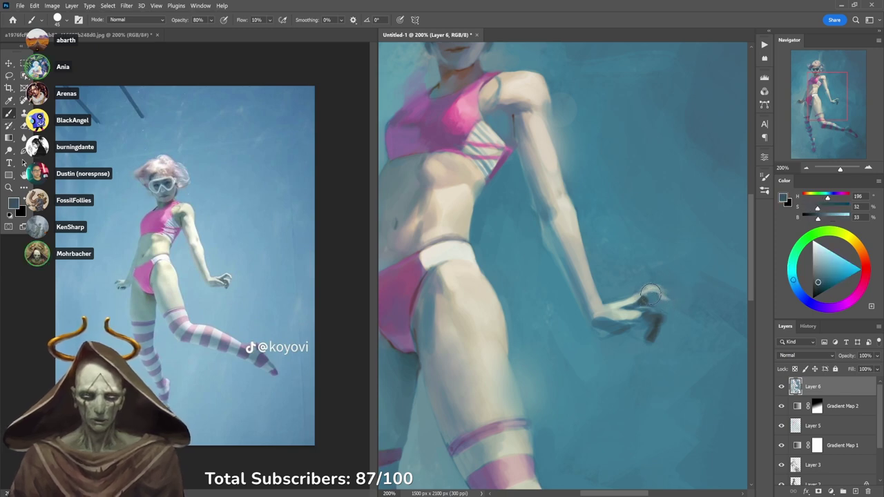
pyautogui.moveTo(642, 301); pyautogui.dragTo(630, 299)
pyautogui.keyDown('alt'); pyautogui.click(650, 302); pyautogui.keyUp('alt')
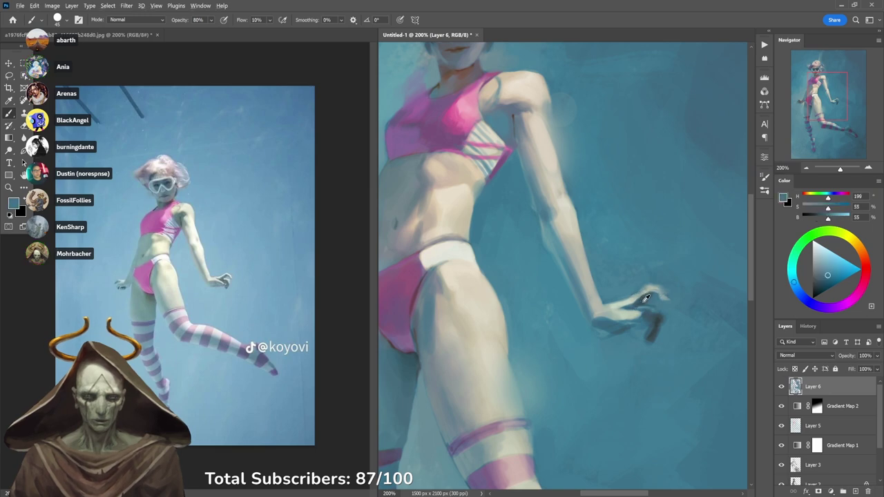
pyautogui.keyDown('alt'); pyautogui.click(646, 297); pyautogui.keyUp('alt')
# Build up the light upper finger and knuckles of the extended hand with sampled pale grey-greens at 40% opacity and brush size 25.
pyautogui.press('4')
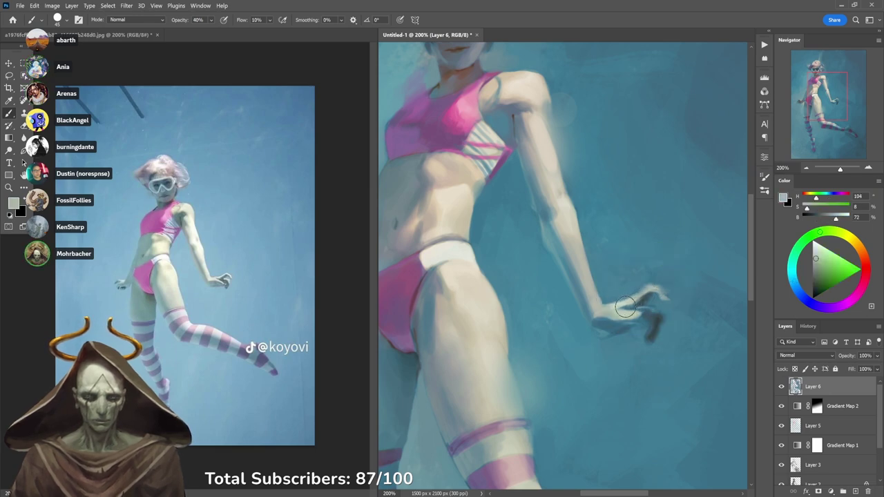
pyautogui.keyDown('alt'); pyautogui.click(657, 288); pyautogui.keyUp('alt')
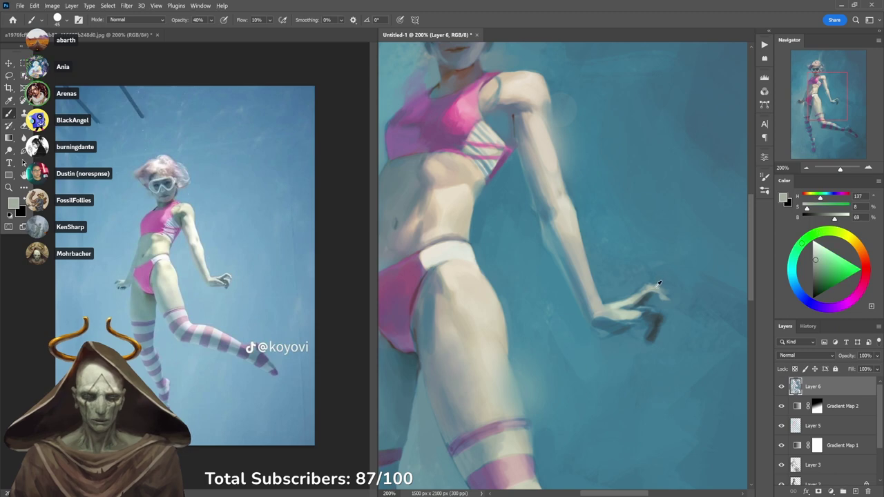
pyautogui.moveTo(654, 307); pyautogui.dragTo(628, 312)
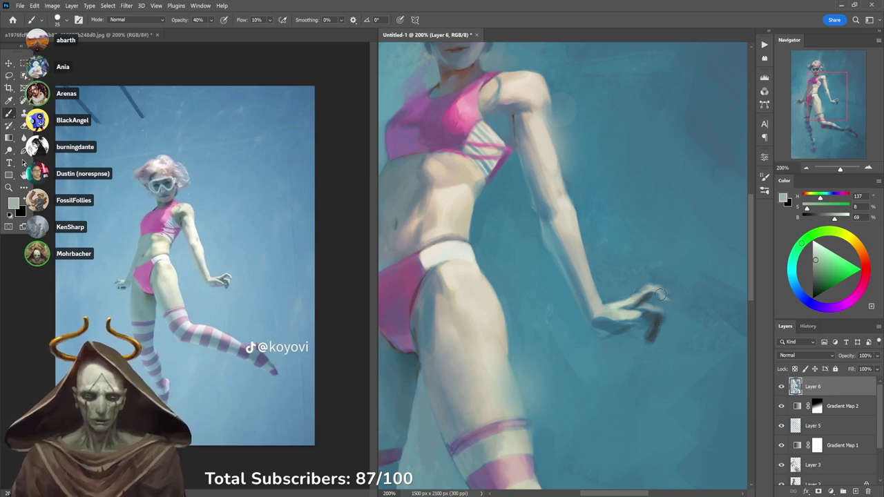
pyautogui.keyDown('alt'); pyautogui.click(626, 299); pyautogui.keyUp('alt')
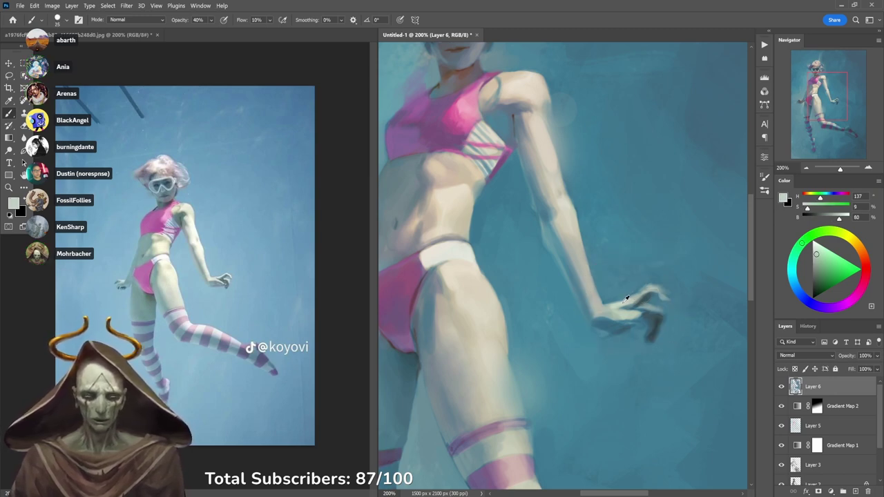
pyautogui.keyDown('alt'); pyautogui.click(626, 299); pyautogui.keyUp('alt')
pyautogui.moveTo(629, 300); pyautogui.dragTo(639, 295)
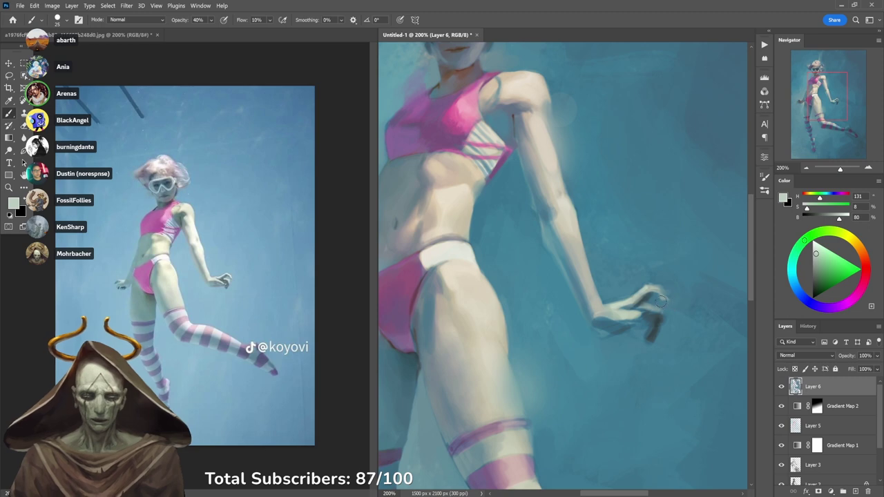
# Separate the extended hand's fingers with sampled dark slate, shadow blue and pale grey-green at 90% opacity.
pyautogui.keyDown('alt'); pyautogui.click(643, 308); pyautogui.keyUp('alt')
pyautogui.press('9')
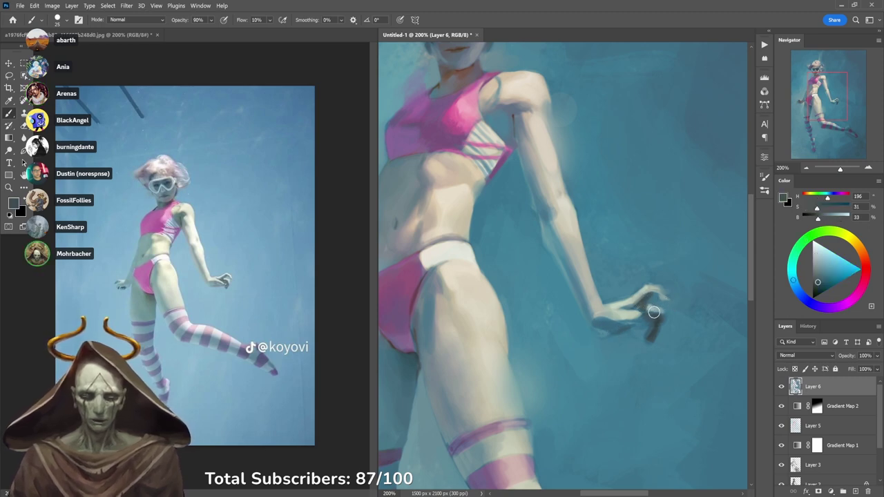
pyautogui.keyDown('alt'); pyautogui.click(637, 314); pyautogui.keyUp('alt')
pyautogui.moveTo(644, 312)
pyautogui.mouseDown()
pyautogui.moveTo(649, 317)
pyautogui.moveTo(618, 317)
pyautogui.moveTo(630, 318)
pyautogui.mouseUp()
pyautogui.keyDown('alt'); pyautogui.click(631, 324); pyautogui.keyUp('alt')
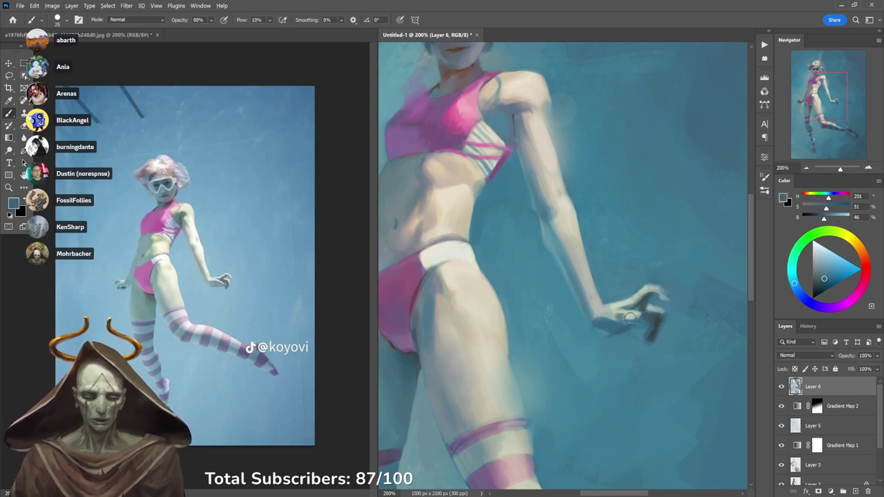
pyautogui.keyDown('alt'); pyautogui.click(632, 309); pyautogui.keyUp('alt')
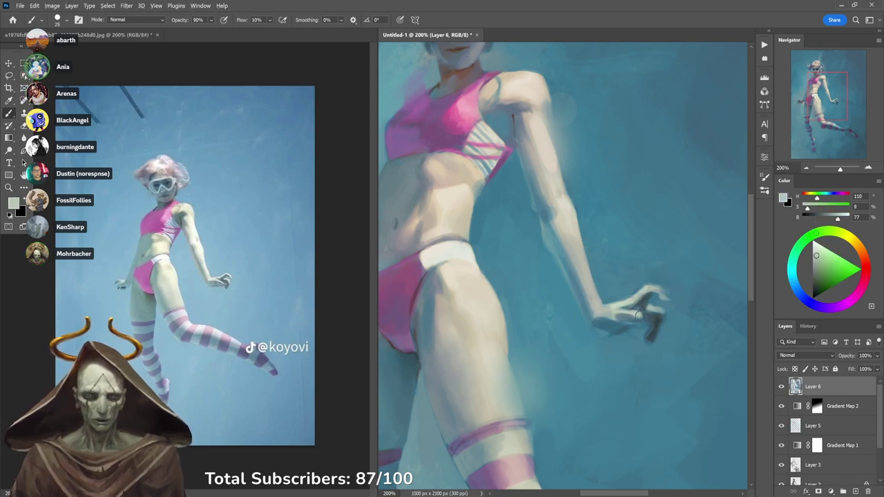
pyautogui.keyDown('alt'); pyautogui.click(645, 304); pyautogui.keyUp('alt')
pyautogui.keyDown('alt'); pyautogui.click(642, 312); pyautogui.keyUp('alt')
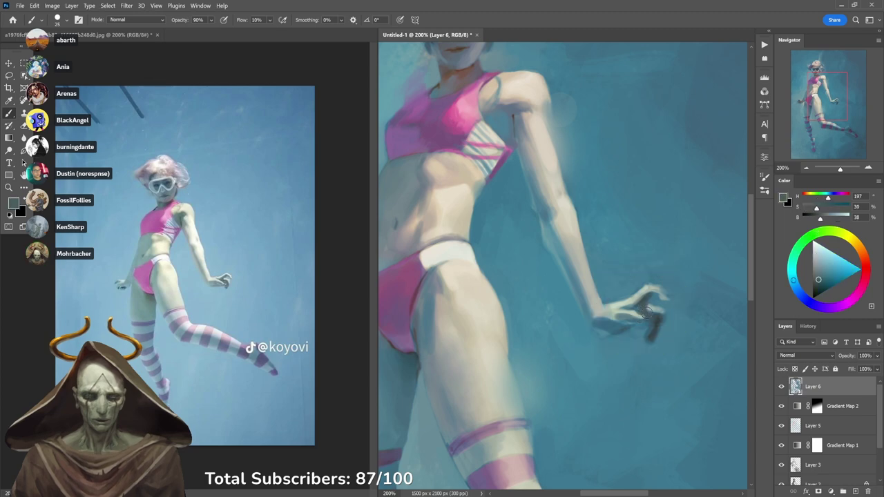
# Reshape the underside of the extended hand's palm and lower fingers with sampled shadow and water blues at 90% opacity.
pyautogui.keyDown('alt'); pyautogui.click(615, 316); pyautogui.keyUp('alt')
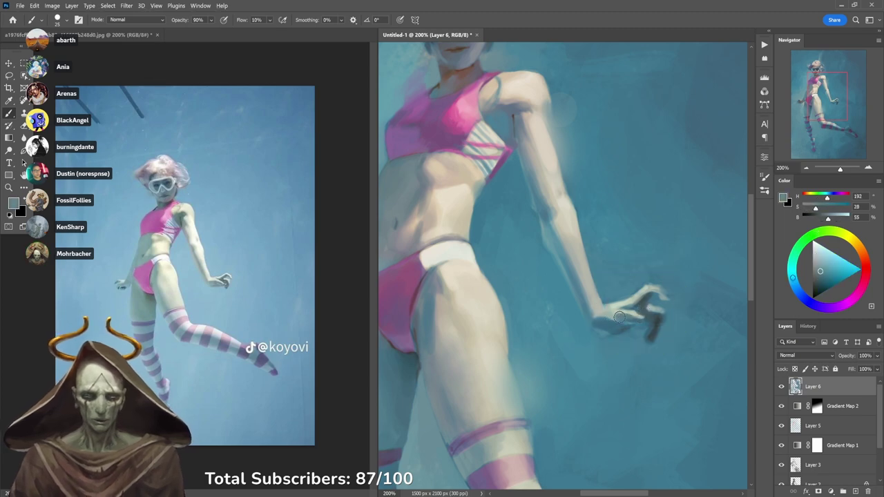
pyautogui.keyDown('alt'); pyautogui.click(617, 348); pyautogui.keyUp('alt')
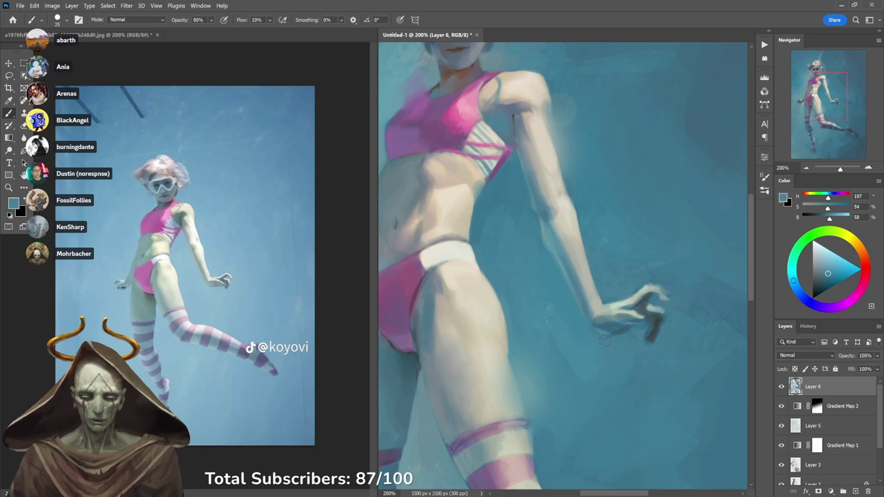
pyautogui.keyDown('alt'); pyautogui.click(622, 325); pyautogui.keyUp('alt')
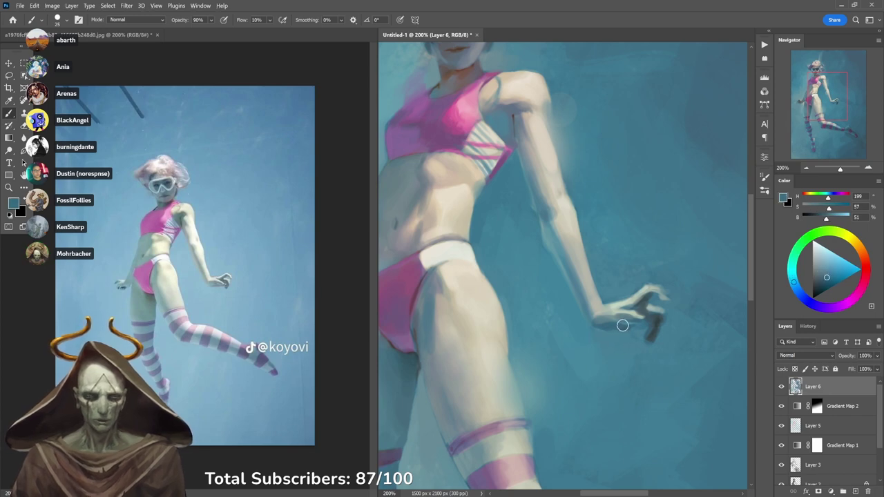
pyautogui.keyDown('alt'); pyautogui.click(656, 318); pyautogui.keyUp('alt')
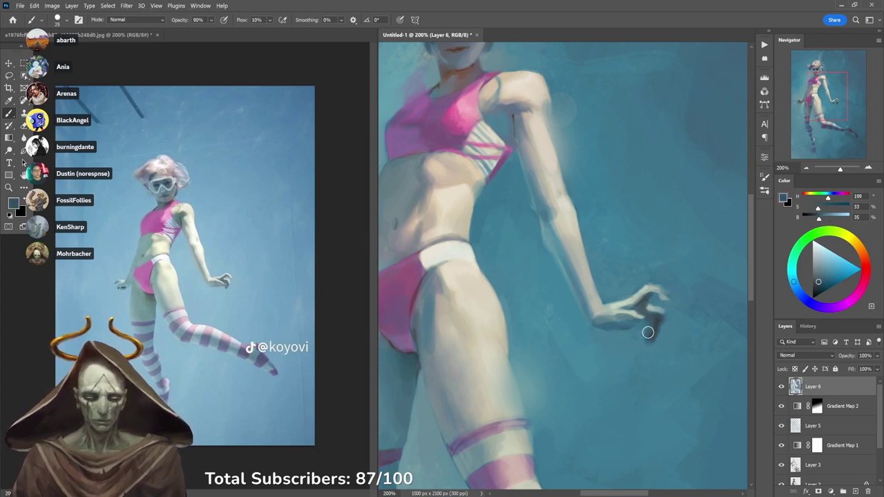
pyautogui.keyDown('alt'); pyautogui.click(637, 336); pyautogui.keyUp('alt')
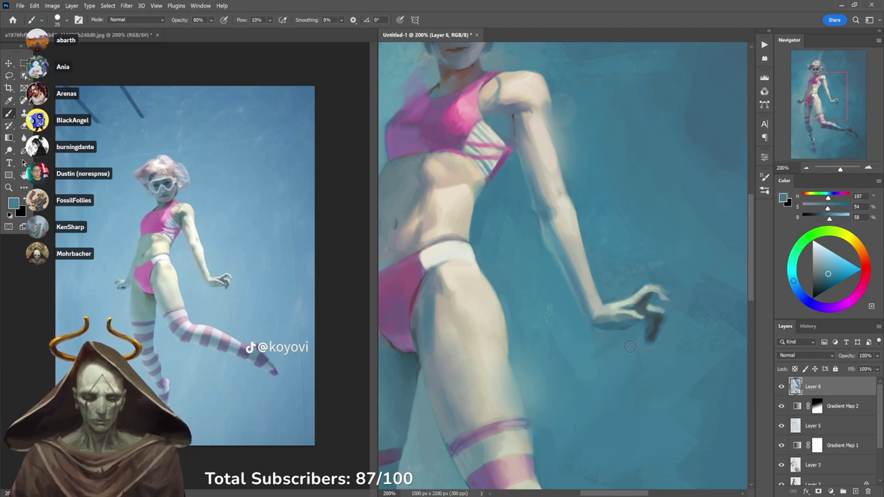
pyautogui.keyDown('alt'); pyautogui.click(607, 311); pyautogui.keyUp('alt')
pyautogui.keyDown('alt'); pyautogui.click(614, 325); pyautogui.keyUp('alt')
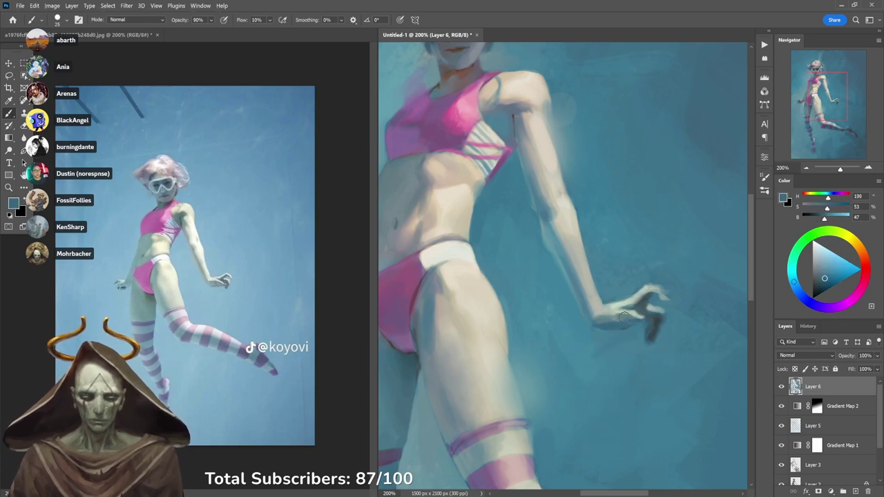
pyautogui.moveTo(606, 328)
pyautogui.mouseDown()
pyautogui.moveTo(599, 325)
pyautogui.moveTo(611, 321)
pyautogui.mouseUp()
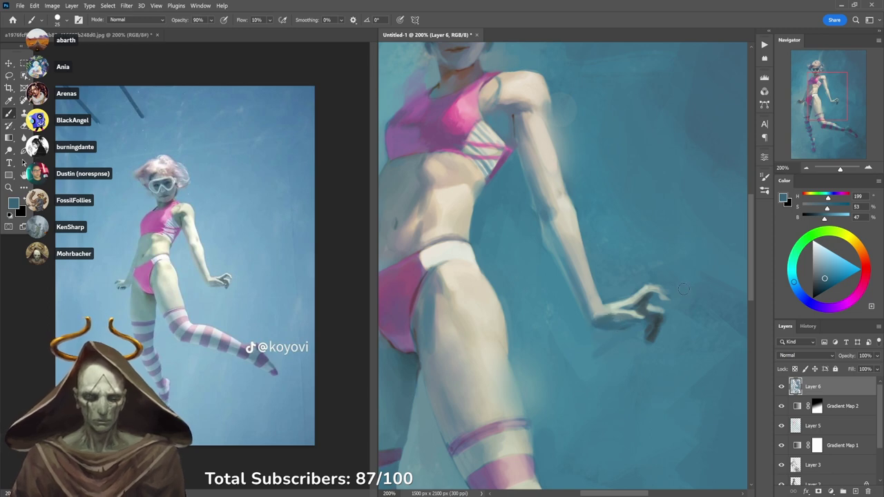
# Trim and soften the dark lower fingers of the extended hand with sampled slate and water blues at 40%, 70% and 30% opacity.
pyautogui.press('4')
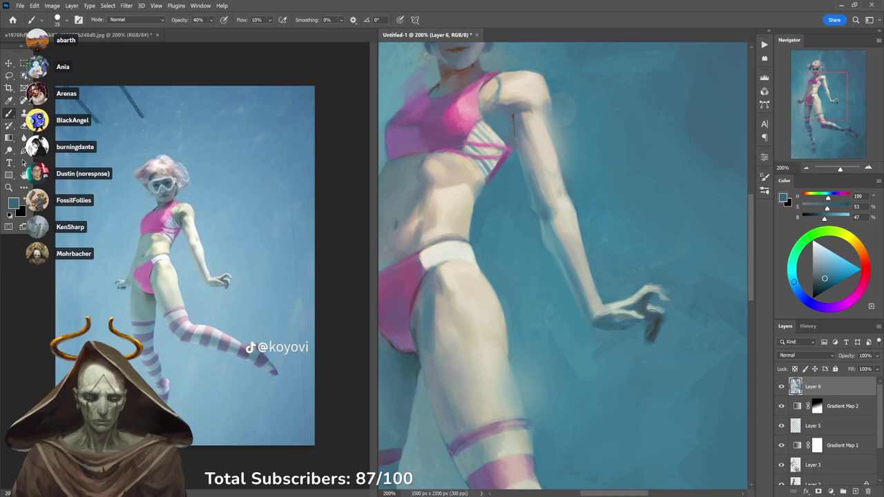
pyautogui.moveTo(653, 329); pyautogui.dragTo(657, 337)
pyautogui.keyDown('alt'); pyautogui.click(657, 345); pyautogui.keyUp('alt')
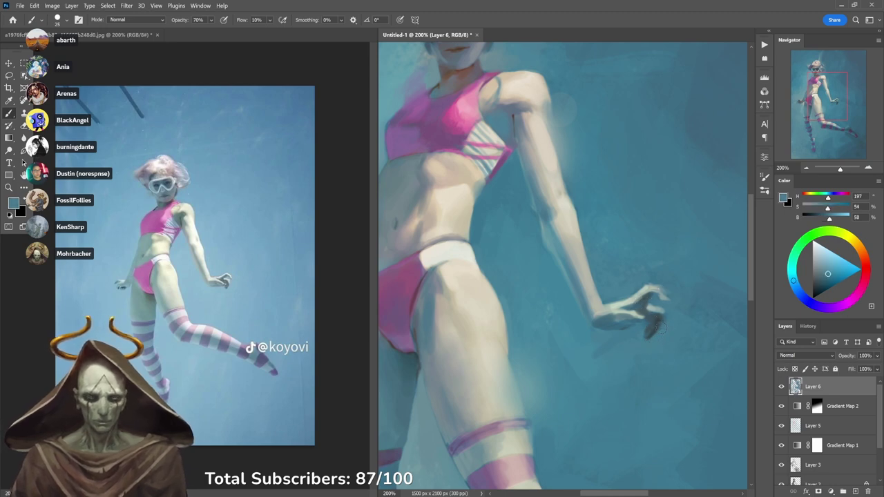
pyautogui.keyDown('alt'); pyautogui.click(659, 326); pyautogui.keyUp('alt')
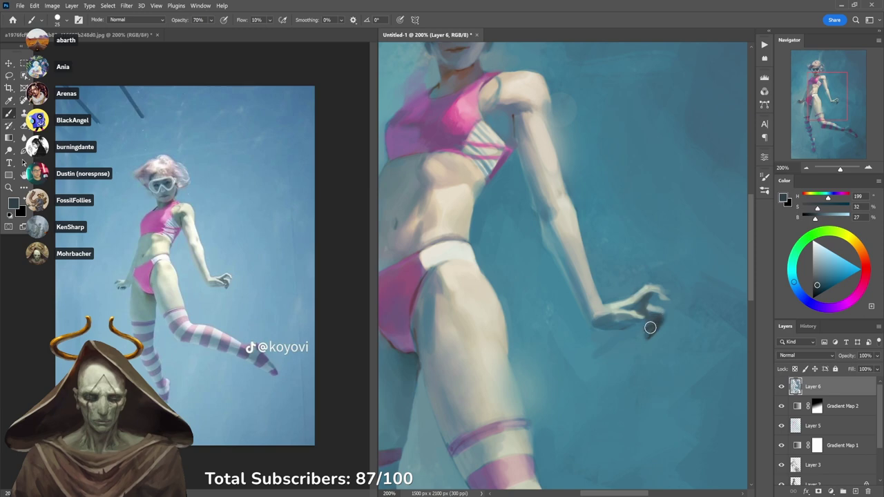
pyautogui.moveTo(651, 327)
pyautogui.mouseDown()
pyautogui.moveTo(653, 312)
pyautogui.moveTo(668, 319)
pyautogui.mouseUp()
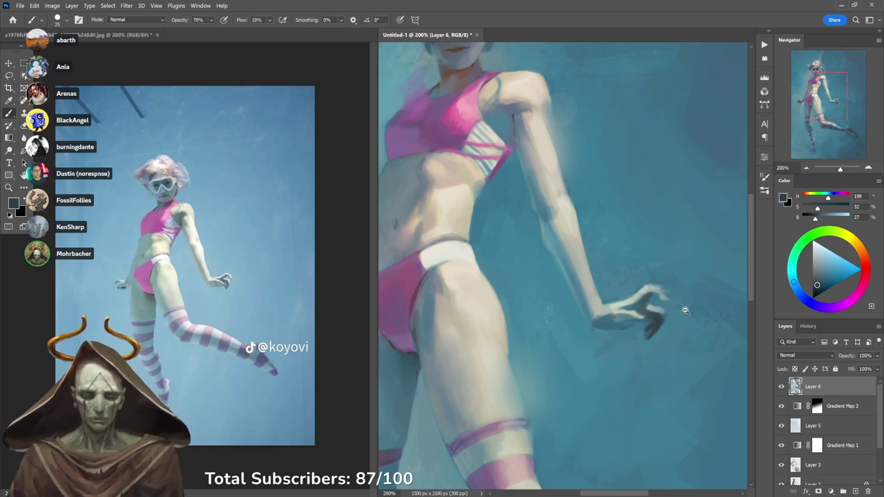
pyautogui.keyDown('alt'); pyautogui.click(669, 334); pyautogui.keyUp('alt')
pyautogui.press('3')
pyautogui.moveTo(663, 320); pyautogui.dragTo(654, 336)
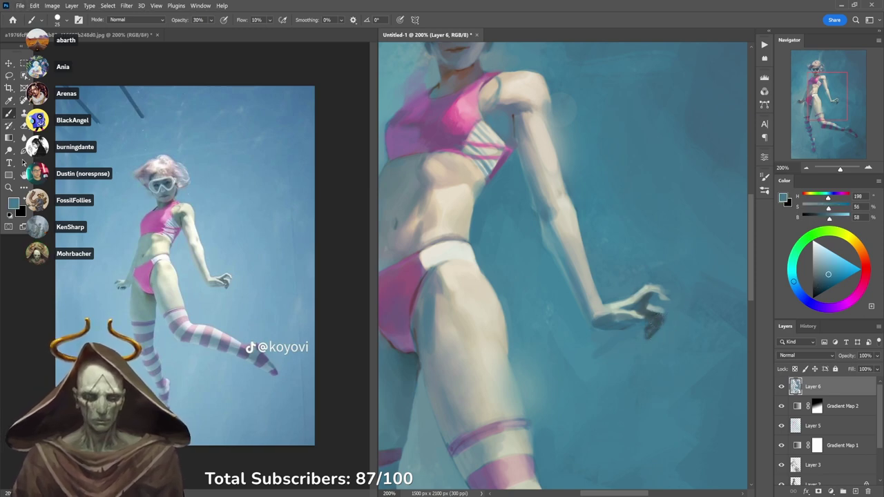
# Soften the fingertips of the hand beside the hip into the water with sampled grey-blues at 30% opacity.
pyautogui.keyDown('alt'); pyautogui.click(692, 301); pyautogui.keyUp('alt')
pyautogui.moveTo(724, 350)
pyautogui.mouseDown()
pyautogui.moveTo(641, 310)
pyautogui.moveTo(655, 298)
pyautogui.mouseUp()
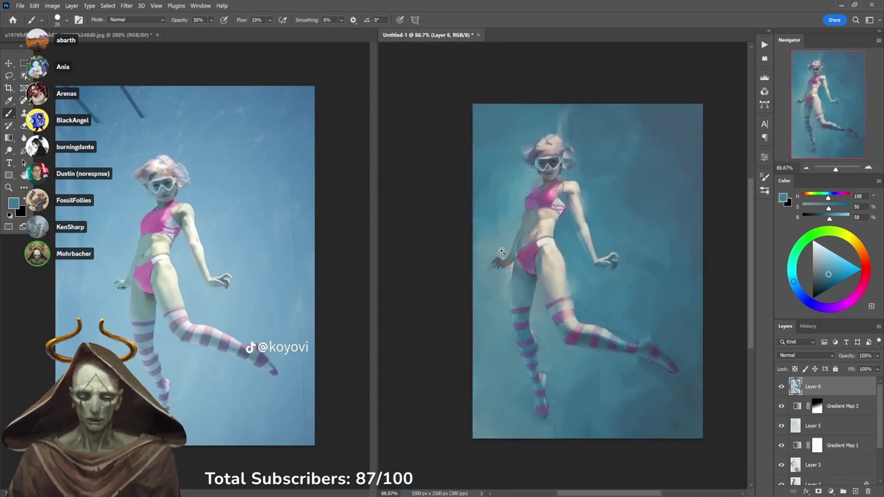
pyautogui.scroll(2, 502, 257)
pyautogui.moveTo(486, 276)
pyautogui.mouseDown()
pyautogui.moveTo(474, 267)
pyautogui.moveTo(465, 282)
pyautogui.moveTo(473, 281)
pyautogui.mouseUp()
pyautogui.keyDown('alt'); pyautogui.click(485, 269); pyautogui.keyUp('alt')
pyautogui.press('3')
pyautogui.keyDown('alt'); pyautogui.click(485, 307); pyautogui.keyUp('alt')
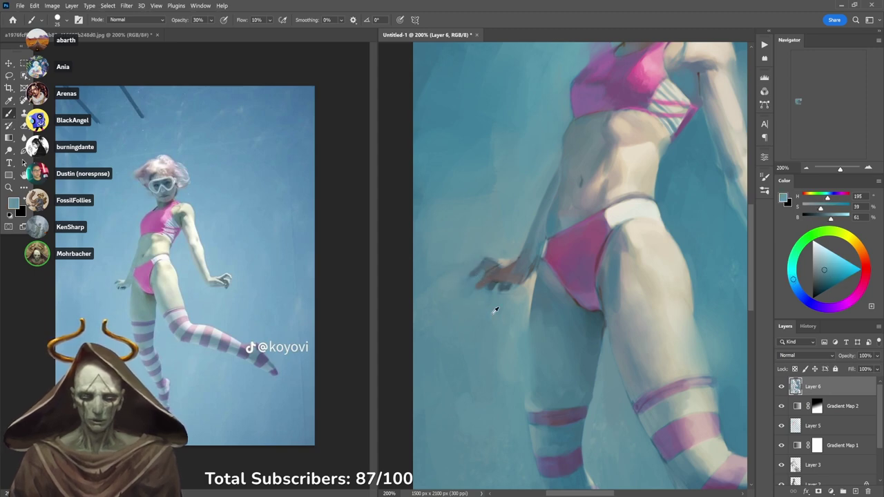
# Refine the upper contour and wrist of the hand beside the hip with sampled light greys at 60% and 40% opacity.
pyautogui.keyDown('alt'); pyautogui.click(503, 265); pyautogui.keyUp('alt')
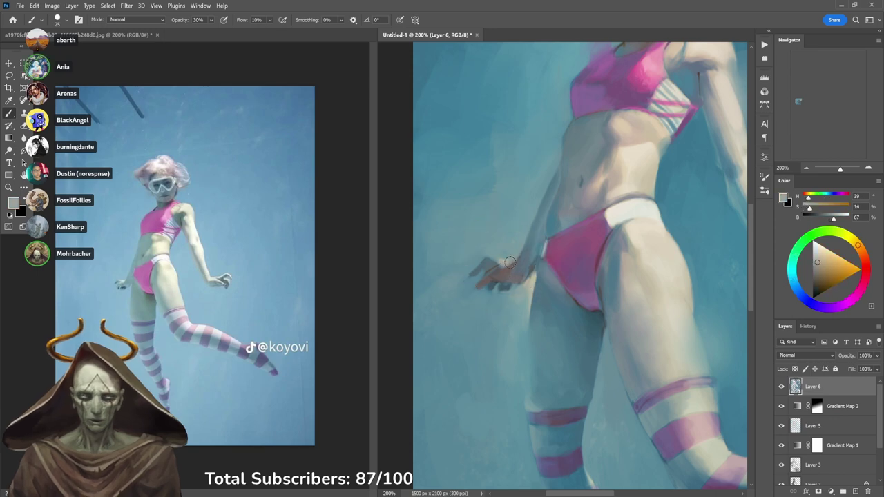
pyautogui.press('6')
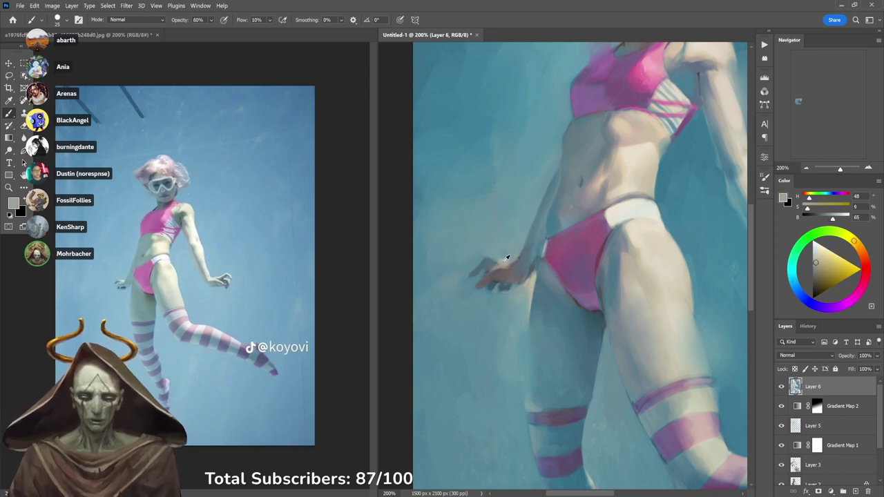
pyautogui.keyDown('alt'); pyautogui.click(500, 258); pyautogui.keyUp('alt')
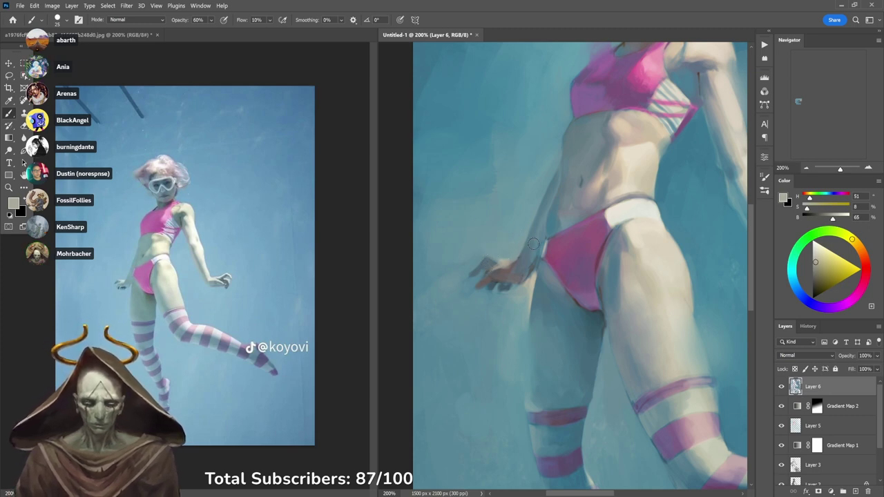
pyautogui.press('4')
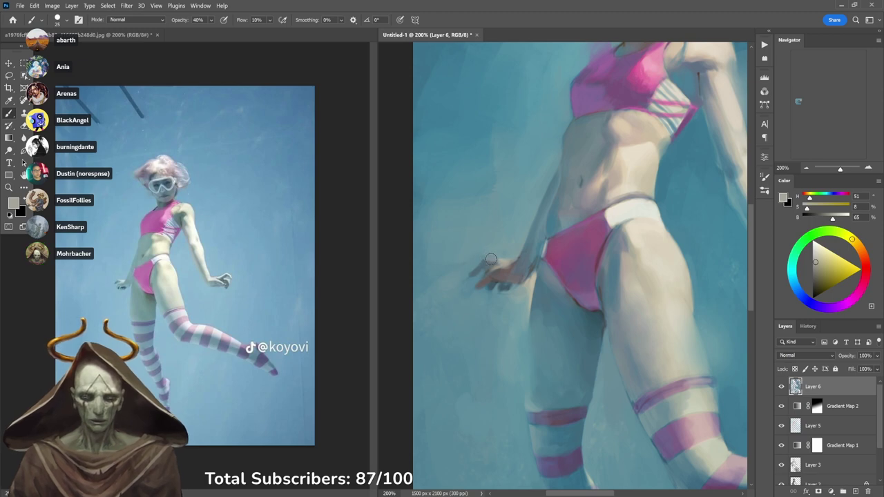
pyautogui.keyDown('alt'); pyautogui.click(525, 282); pyautogui.keyUp('alt')
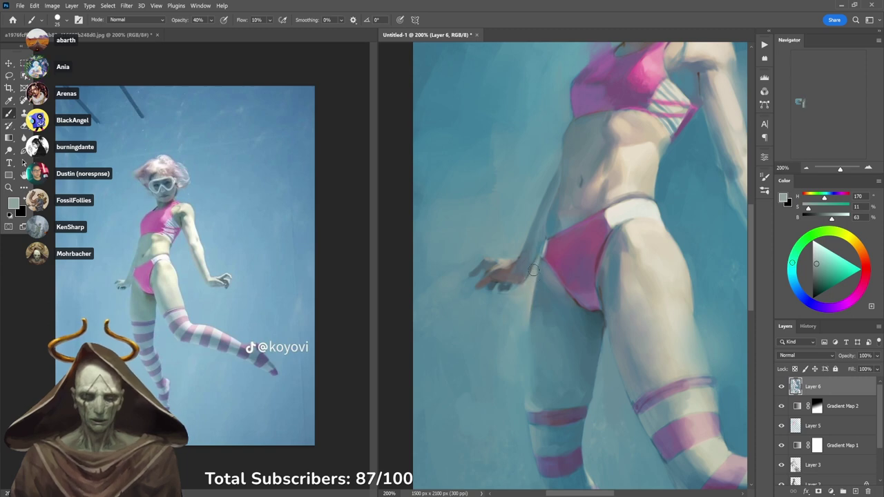
# Touch up the underside of the hand beside the hip with a sampled grey-teal at 40% opacity.
pyautogui.keyDown('alt'); pyautogui.click(521, 325); pyautogui.keyUp('alt')
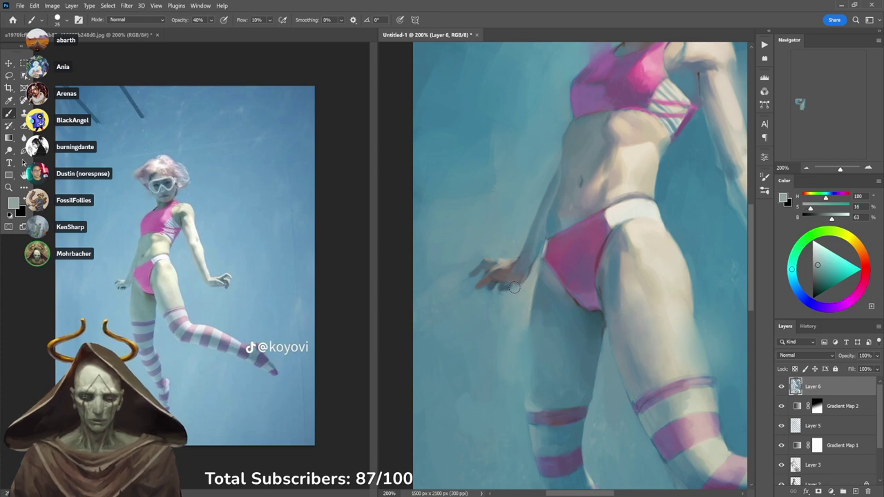
pyautogui.hotkey('ctrl', '-')
pyautogui.hotkey('ctrl', '-')
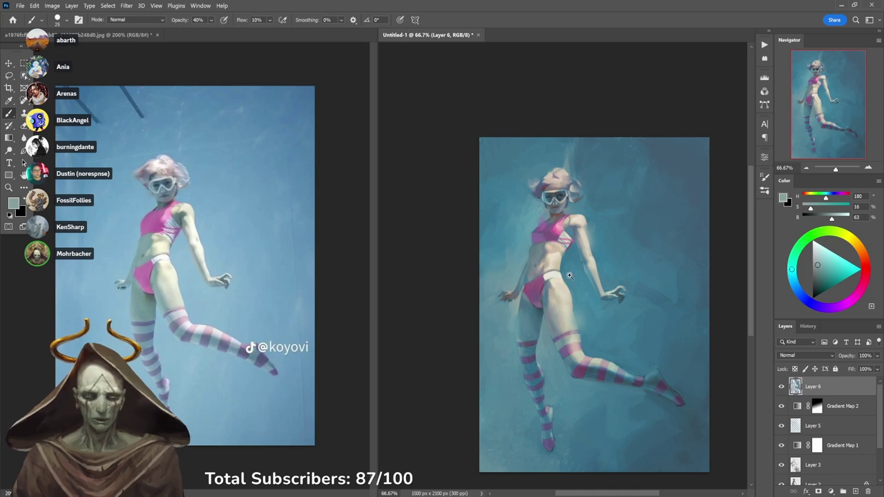
# Brighten the ribs below the pink top and its side straps with a sampled light cream at 60% and 80% opacity.
pyautogui.keyDown('ctrl'); pyautogui.click(567, 253); pyautogui.keyUp('ctrl')
pyautogui.keyDown('ctrl'); pyautogui.click(567, 254); pyautogui.keyUp('ctrl')
pyautogui.keyDown('ctrl'); pyautogui.click(566, 254); pyautogui.keyUp('ctrl')
pyautogui.keyDown('alt'); pyautogui.click(510, 262); pyautogui.keyUp('alt')
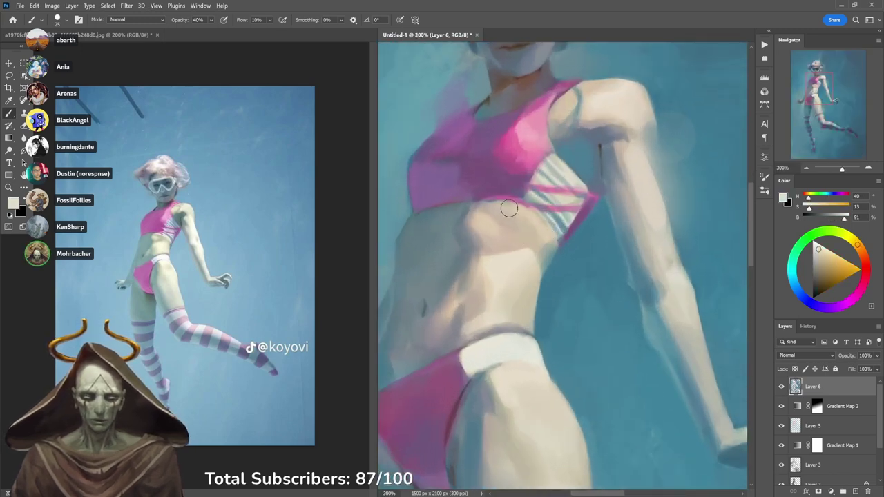
pyautogui.press('6')
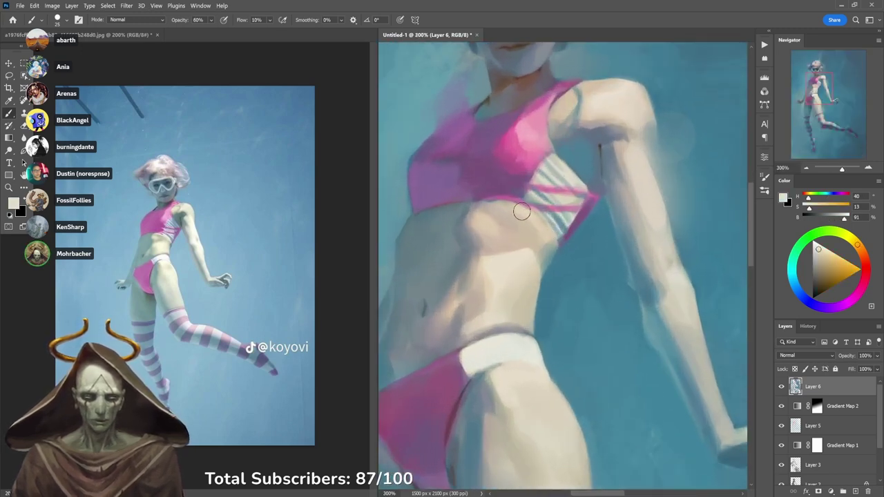
pyautogui.press('8')
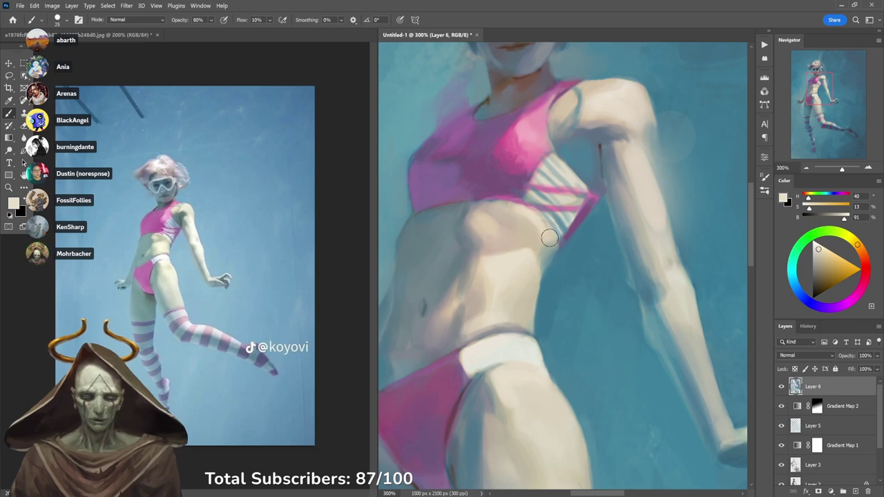
pyautogui.hotkey('ctrl', '0')
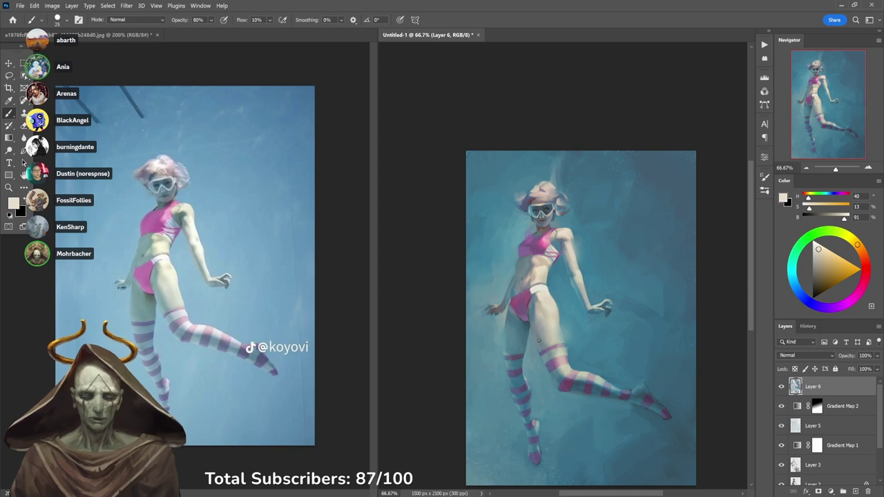
pyautogui.moveTo(639, 324); pyautogui.dragTo(628, 280)
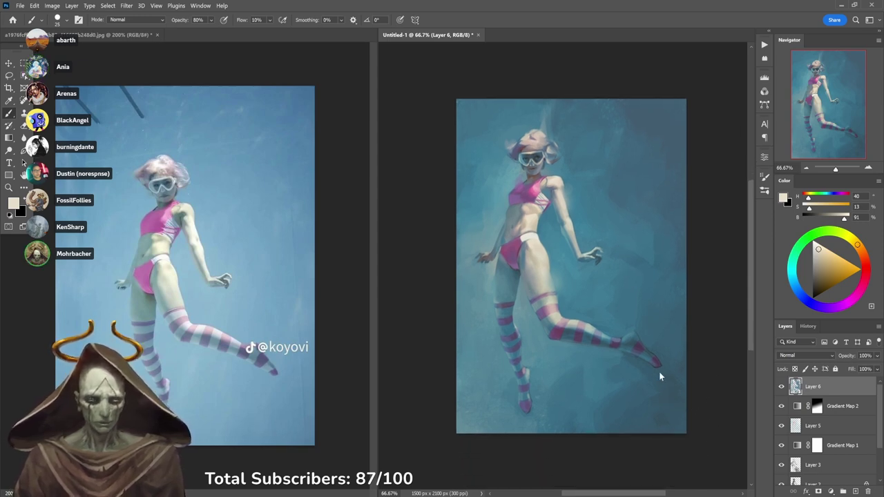
pyautogui.hotkey('ctrl', 's')
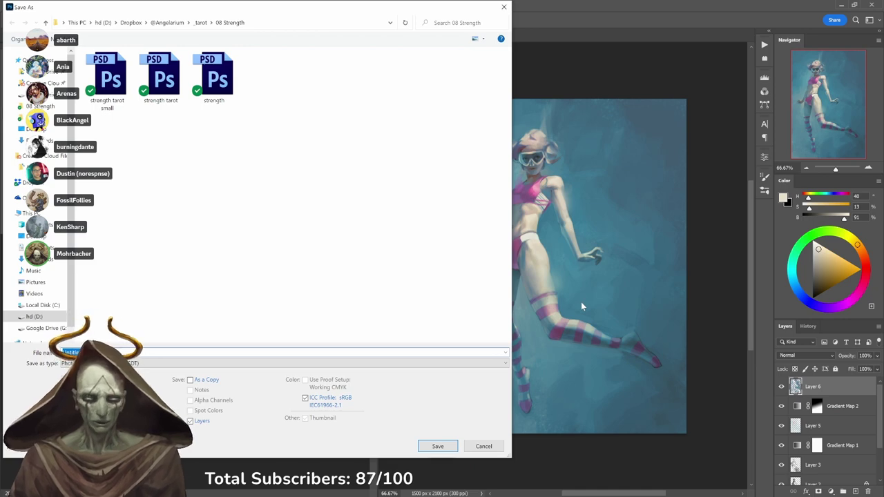
pyautogui.click(131, 22)
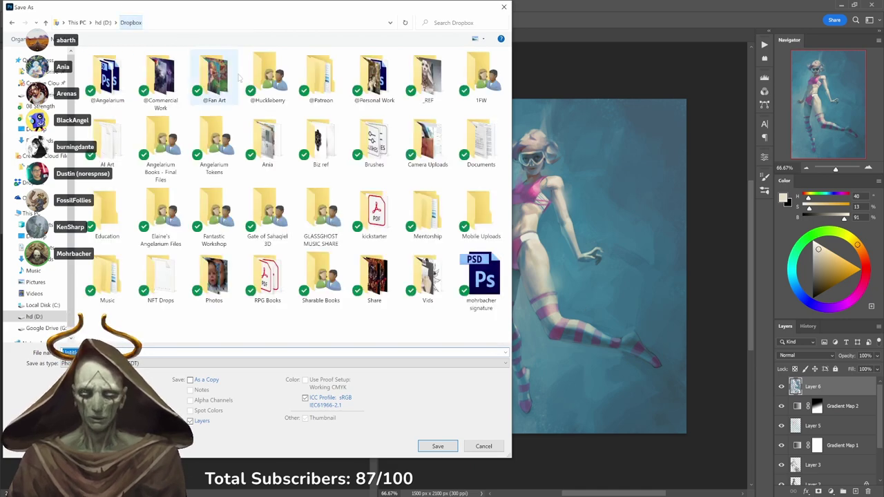
pyautogui.doubleClick(250, 88)
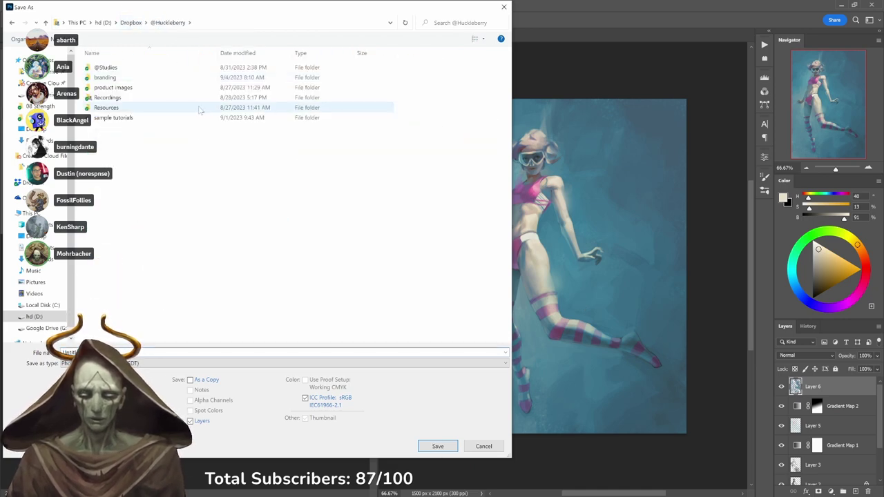
pyautogui.doubleClick(160, 76)
pyautogui.scroll(-5, 369, 304)
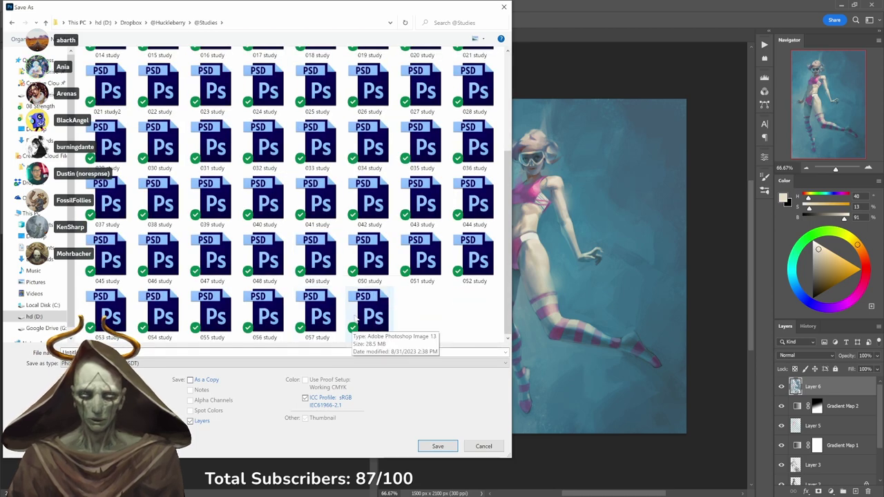
pyautogui.click(370, 314)
pyautogui.click(159, 351)
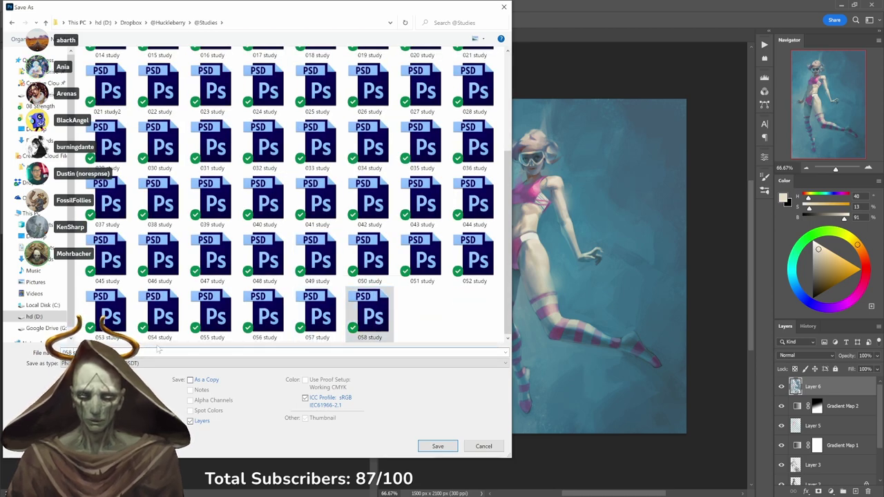
pyautogui.press('BackSpace')
pyautogui.write('9')
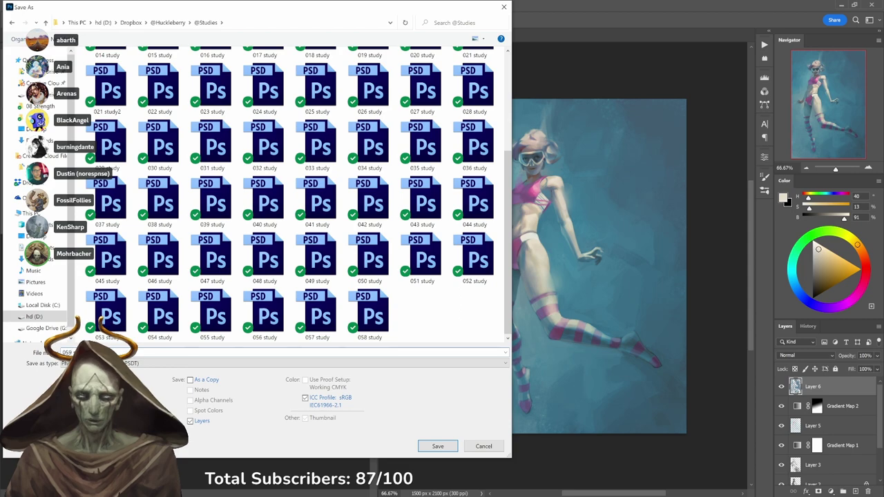
pyautogui.press('Return')
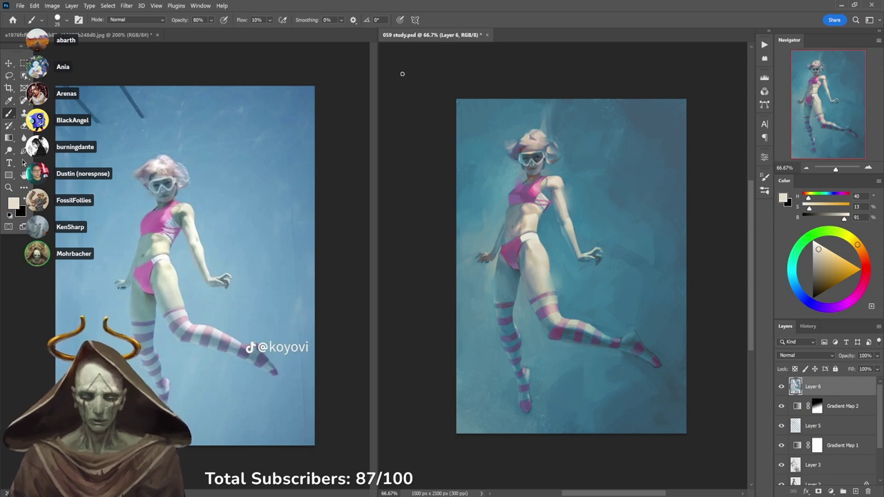
pyautogui.hotkey('ctrl', 'alt', 'shift', 's')
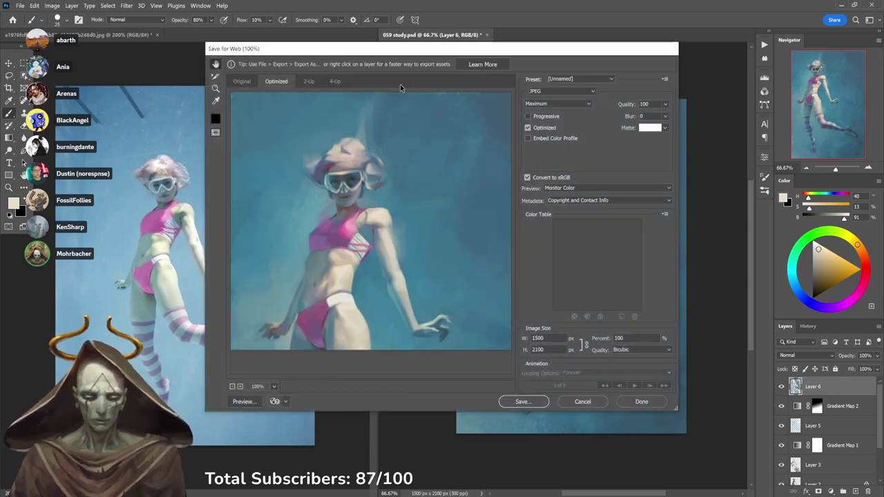
pyautogui.click(538, 405)
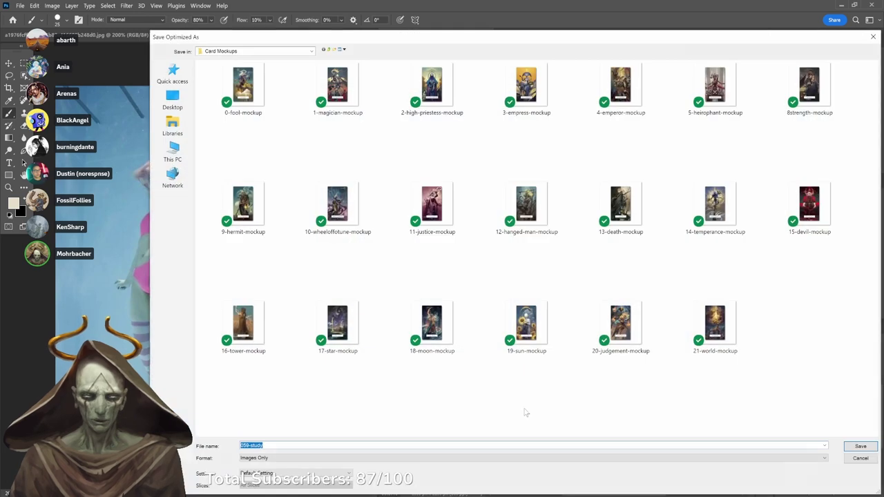
pyautogui.click(330, 51)
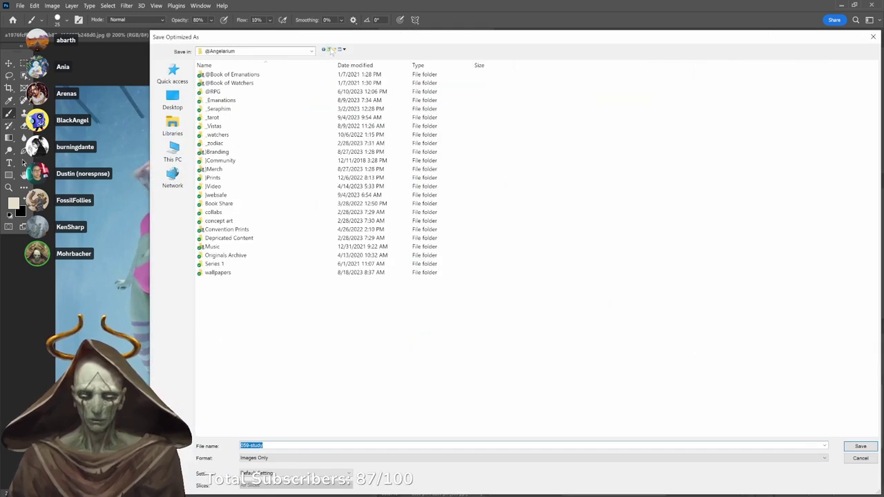
pyautogui.click(324, 51)
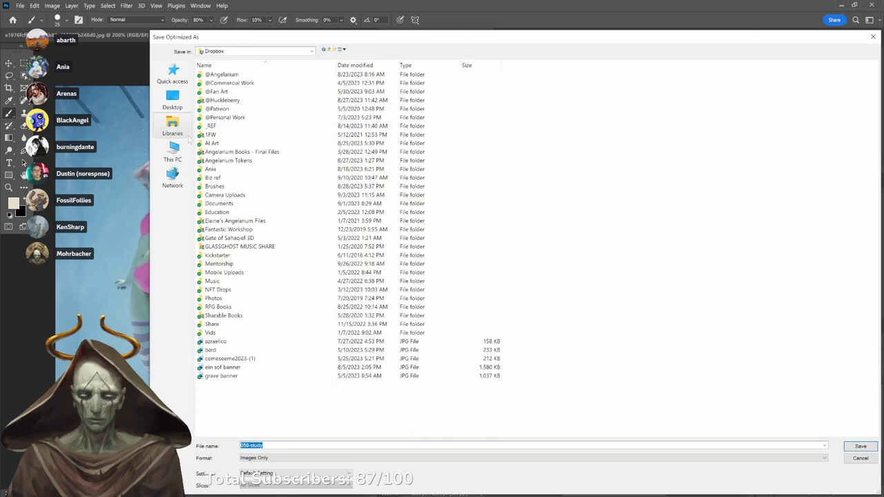
pyautogui.doubleClick(254, 100)
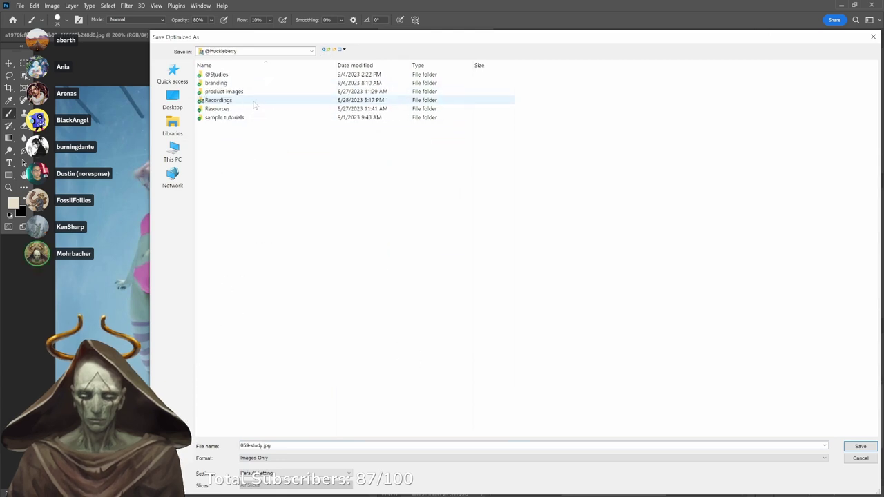
pyautogui.doubleClick(253, 75)
pyautogui.click(251, 81)
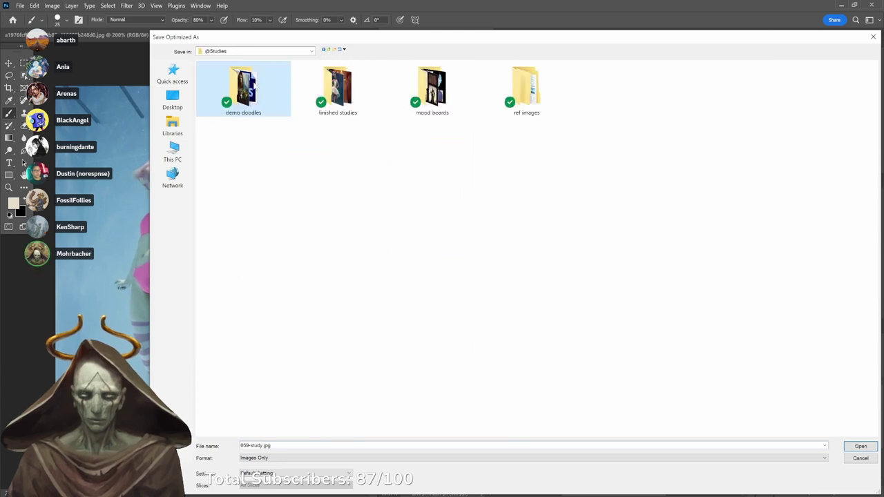
pyautogui.click(525, 86)
pyautogui.doubleClick(315, 93)
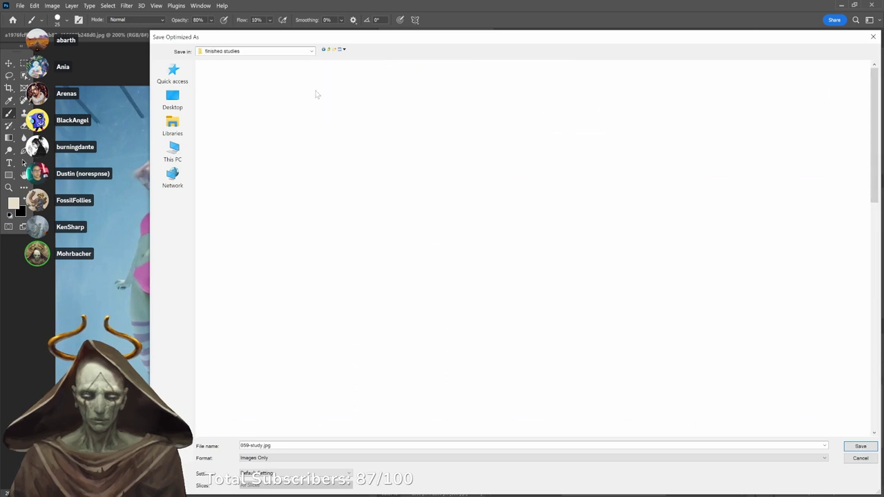
# Name the exported image 059-study.jpg, following the 058-study naming, and save it among the finished studies.
pyautogui.scroll(-8, 432, 373)
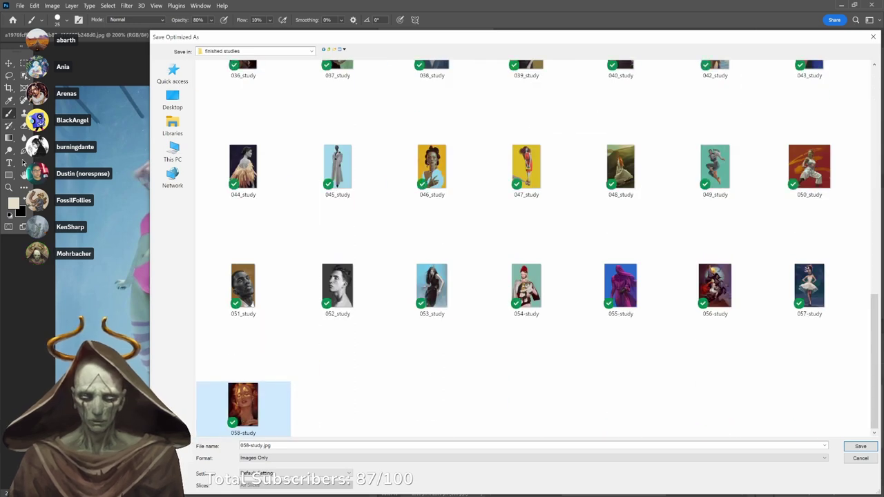
pyautogui.click(286, 416)
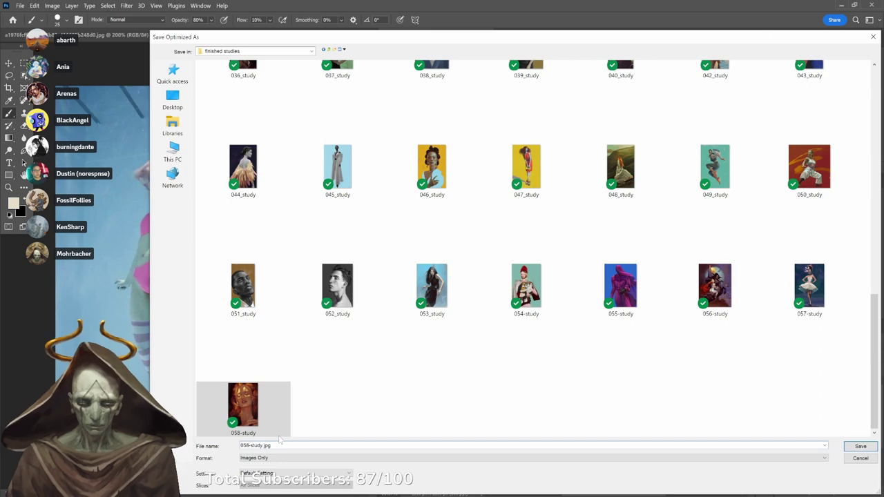
pyautogui.press('BackSpace')
pyautogui.write('9')
pyautogui.press('Return')
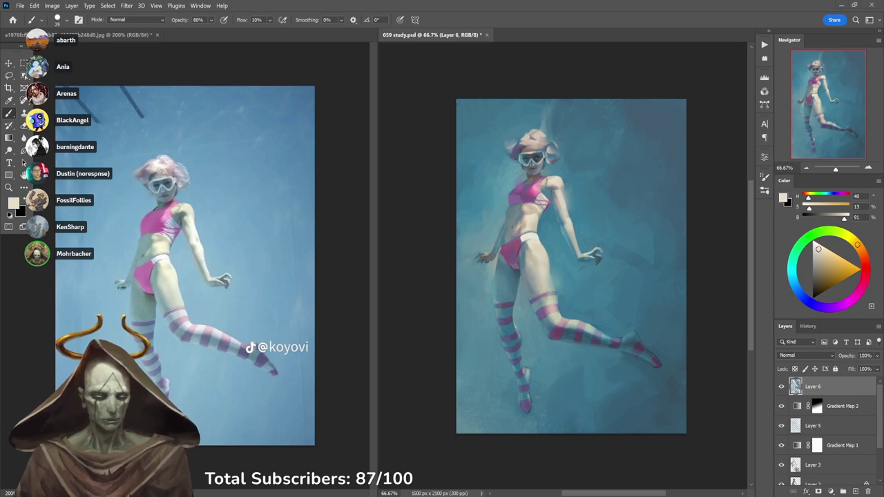
# Switch to File Explorer and locate the exported 059-study image in the finished studies folder.
pyautogui.hotkey('alt', 'Tab')
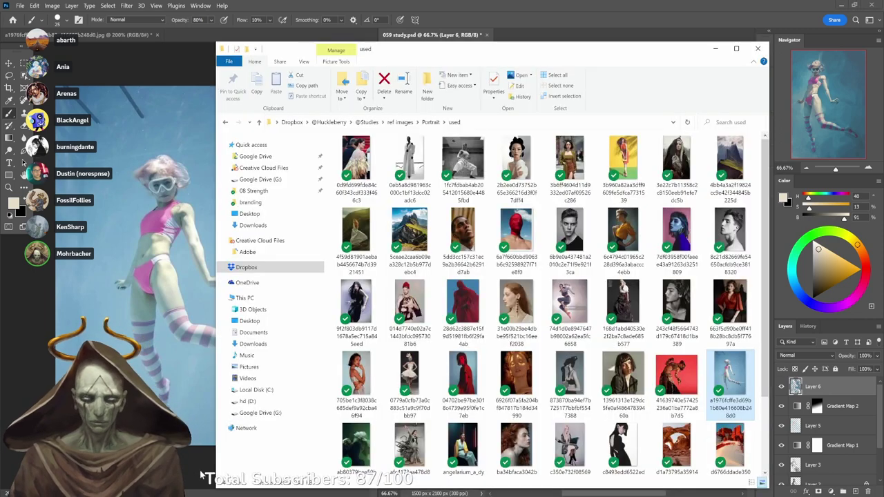
pyautogui.click(393, 123)
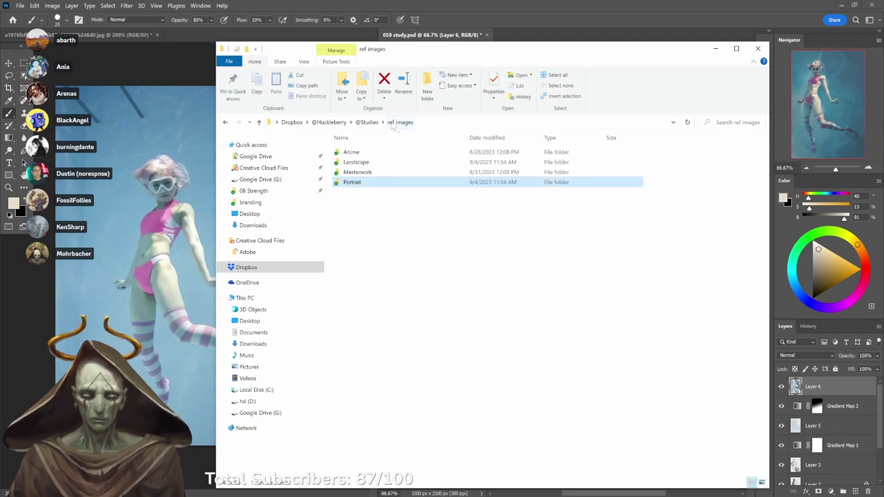
pyautogui.click(368, 122)
pyautogui.doubleClick(410, 162)
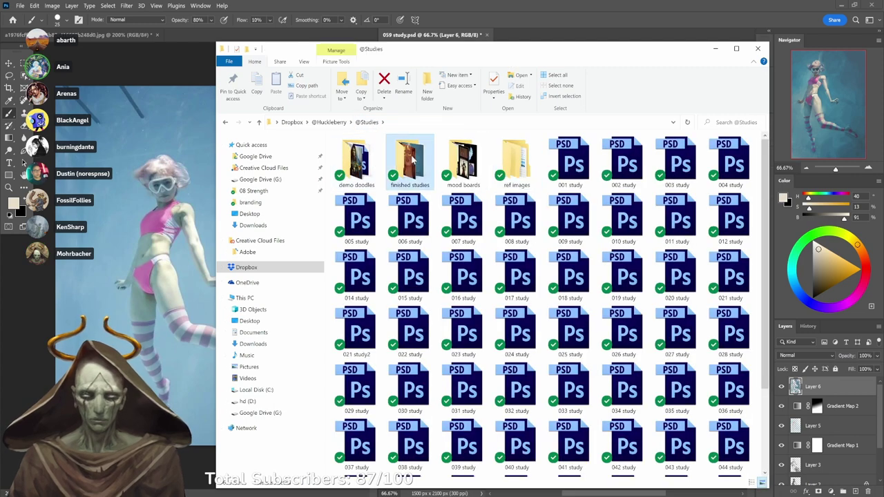
pyautogui.scroll(-3, 414, 442)
pyautogui.click(402, 452)
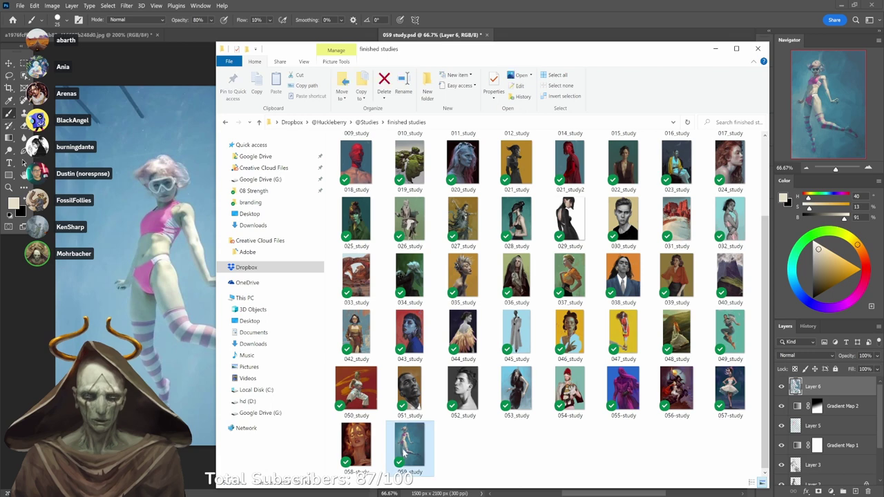
# Open the 057-study and 059-study images in the photo viewer and place their windows side by side.
pyautogui.hotkey('alt', 'Tab')
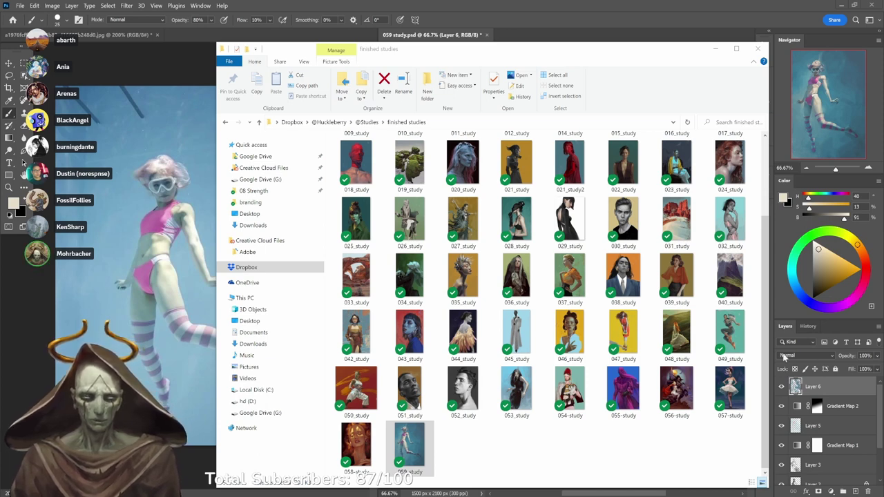
pyautogui.click(736, 387)
pyautogui.doubleClick(739, 382)
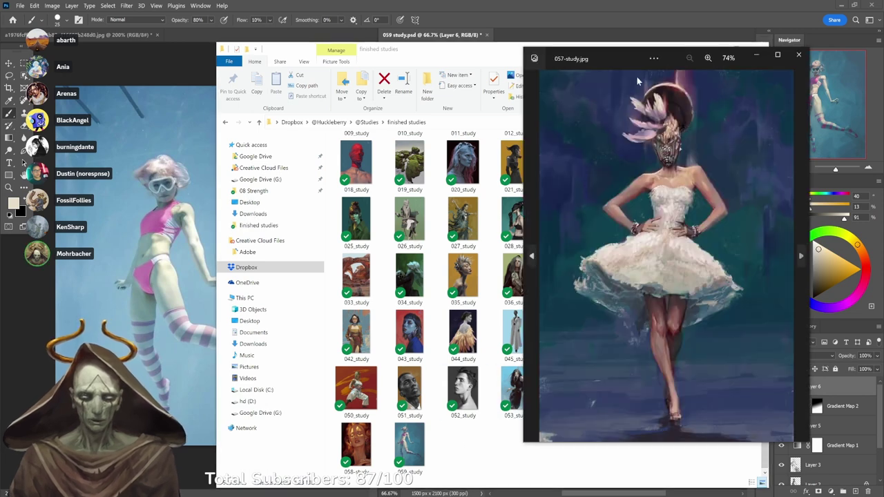
pyautogui.doubleClick(408, 440)
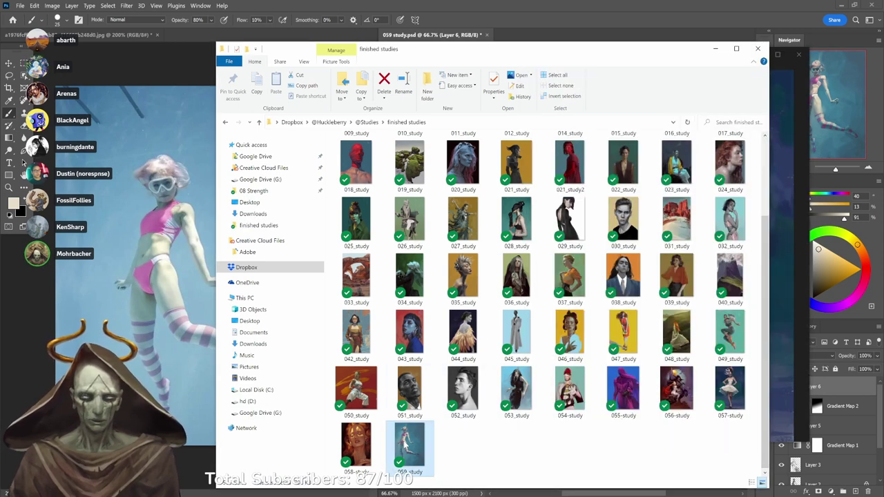
pyautogui.moveTo(594, 63); pyautogui.dragTo(277, 67)
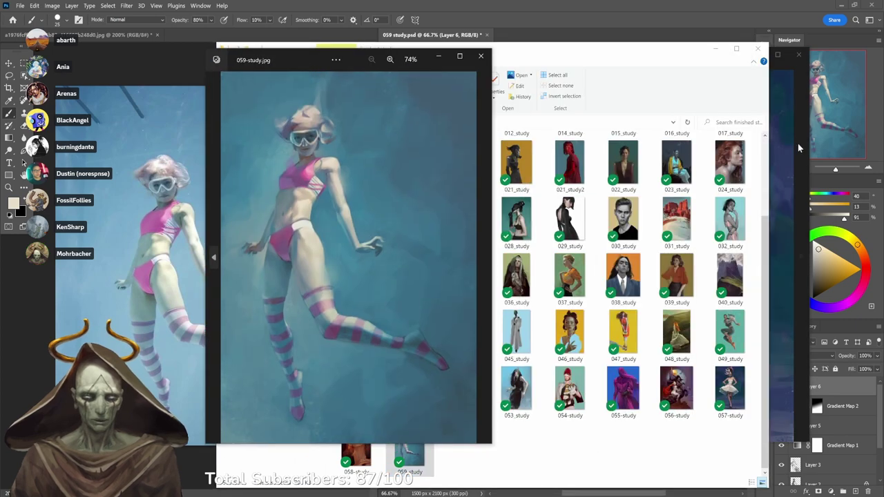
# Compare the 057-study painting with 059-study, and close the 057-study window.
pyautogui.click(796, 144)
pyautogui.press('Right')
pyautogui.click(532, 256)
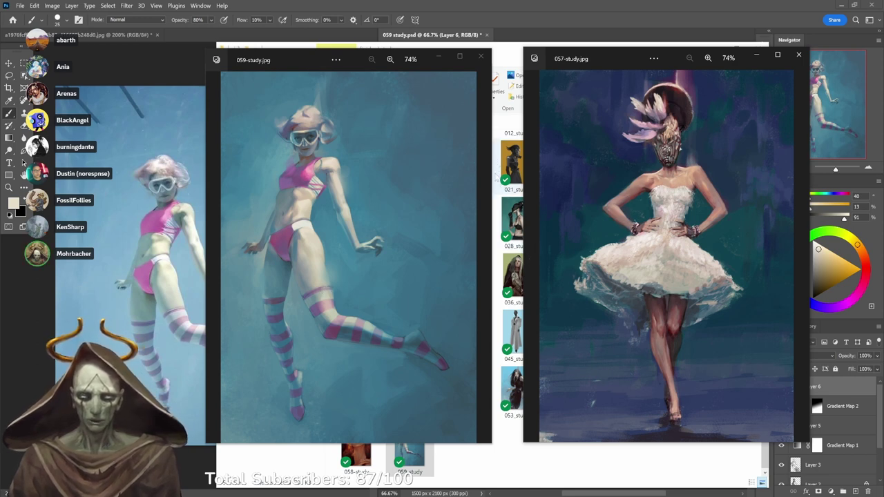
pyautogui.click(464, 156)
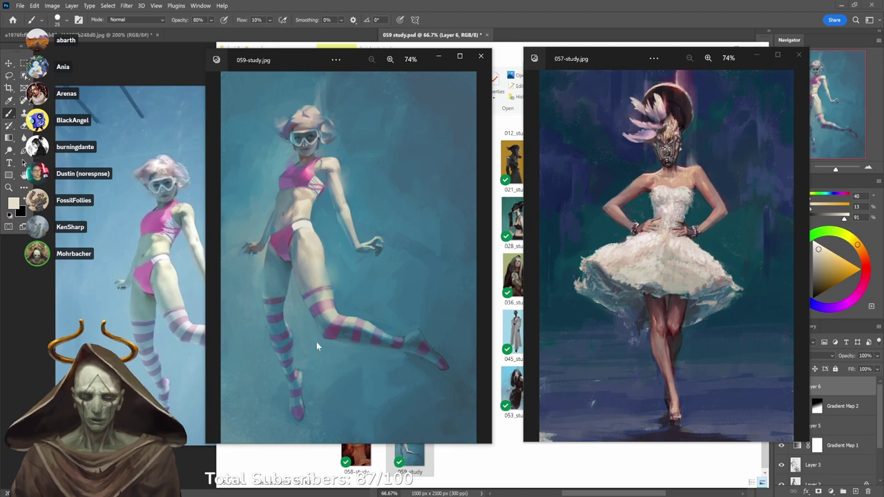
pyautogui.click(799, 55)
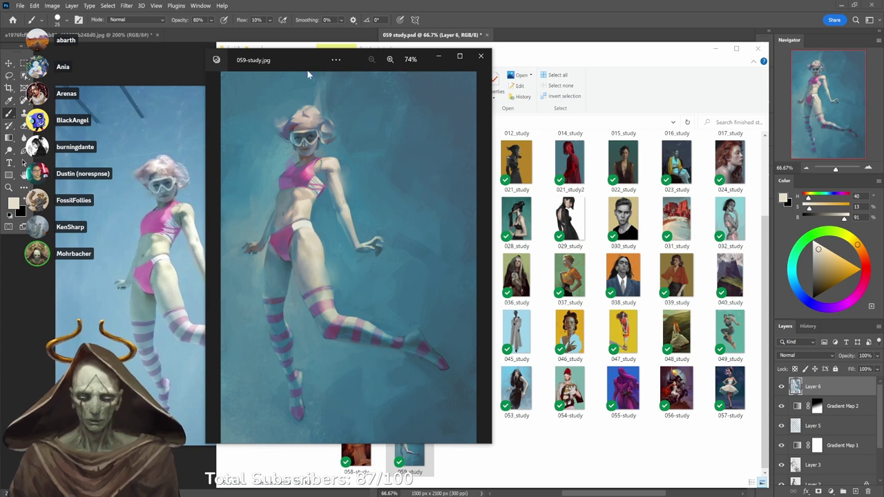
# Take a last look at the 059-study image in the photo viewer, close it, and return to the painting in Photoshop.
pyautogui.moveTo(297, 66); pyautogui.dragTo(477, 60)
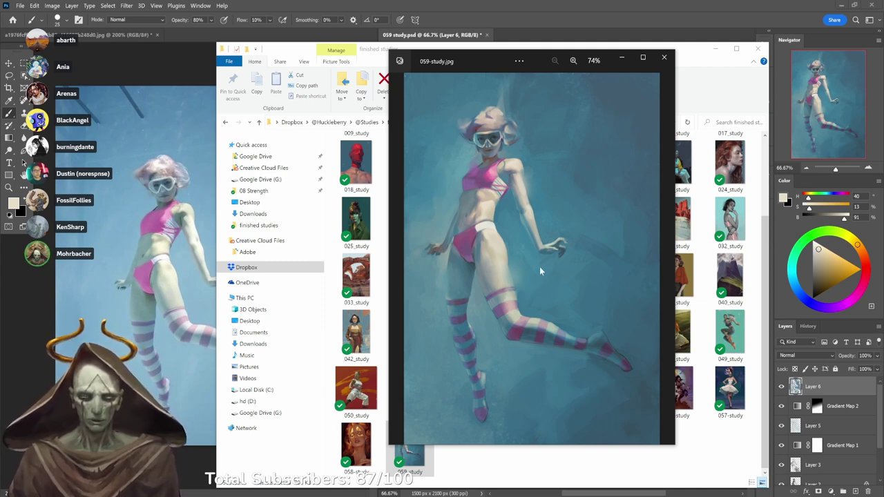
pyautogui.click(664, 58)
pyautogui.click(617, 5)
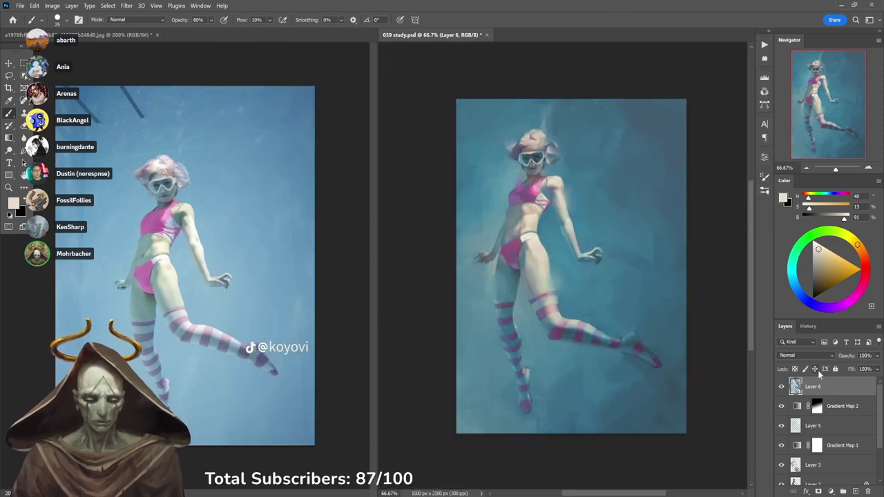
# Add a new layer above Layer 6 and set its blend mode to Soft Light.
pyautogui.click(855, 491)
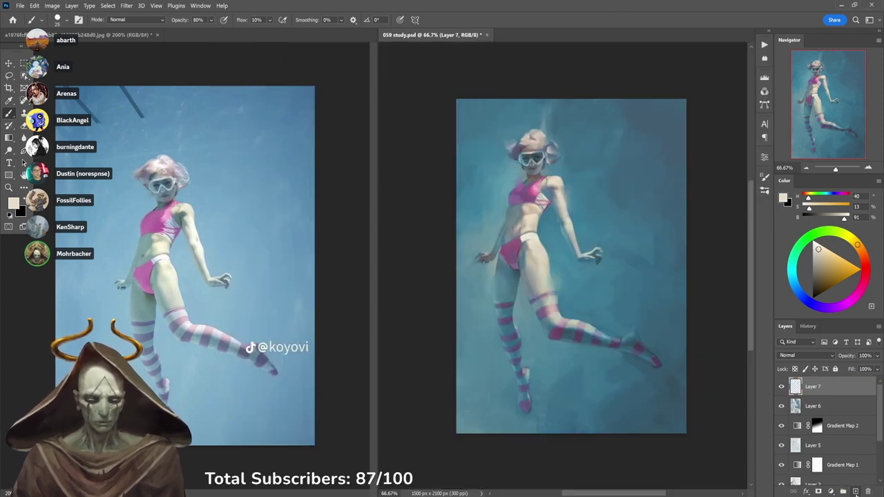
pyautogui.click(805, 355)
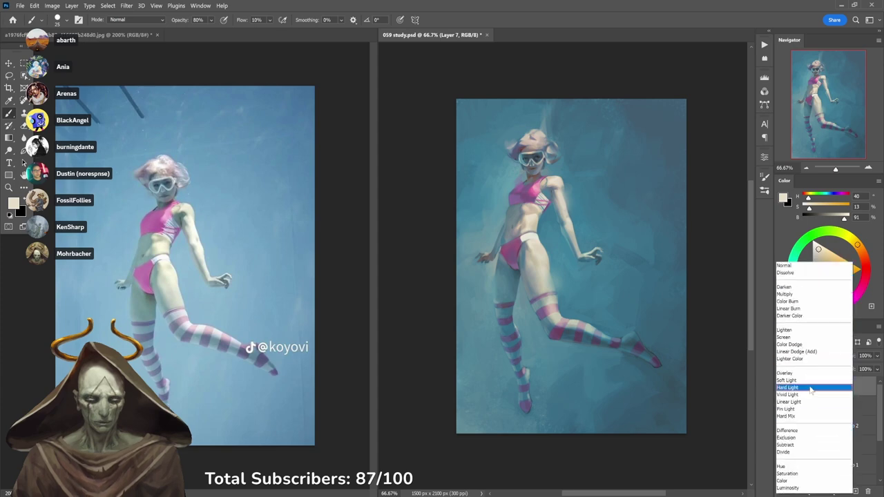
pyautogui.click(812, 380)
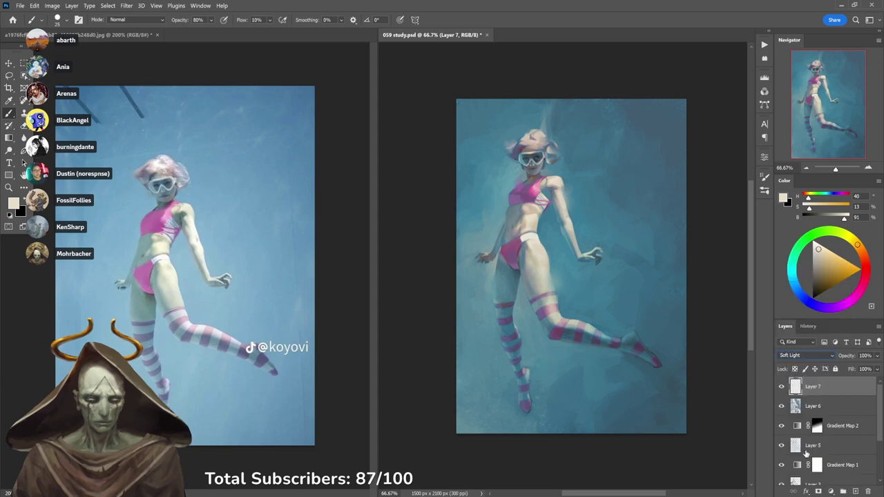
# Paint warm orange light (H 35, S 47, B 98) on the figure's torso and shoulder with the _Ole' Huckleberry brush, lowering its opacity to 40%.
pyautogui.rightClick(588, 173)
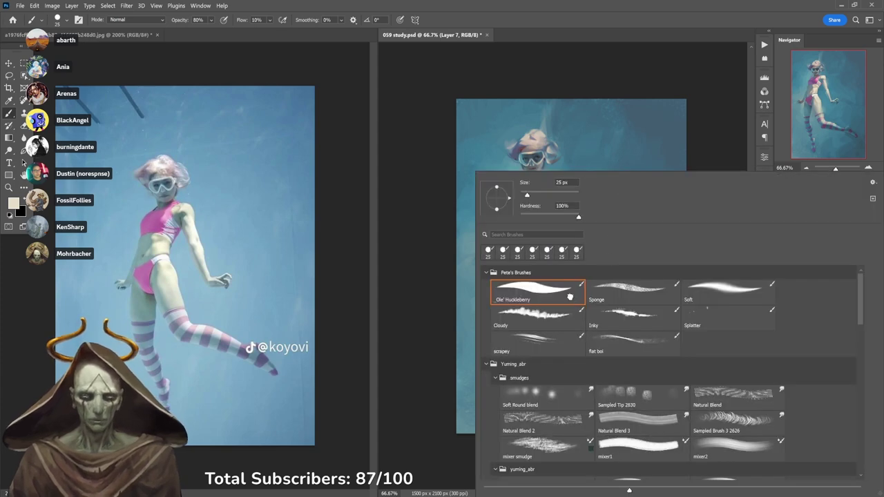
pyautogui.click(573, 297)
pyautogui.click(609, 90)
pyautogui.keyDown('alt'); pyautogui.click(555, 178); pyautogui.keyUp('alt')
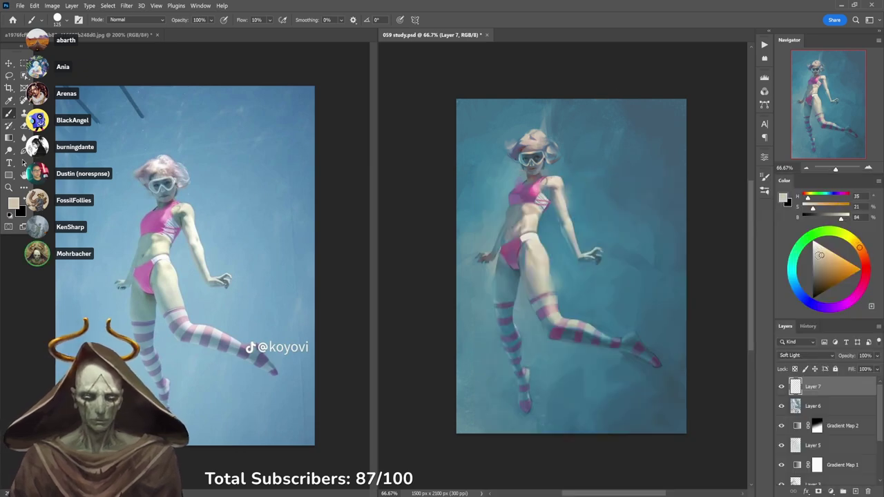
pyautogui.moveTo(829, 259); pyautogui.dragTo(836, 255)
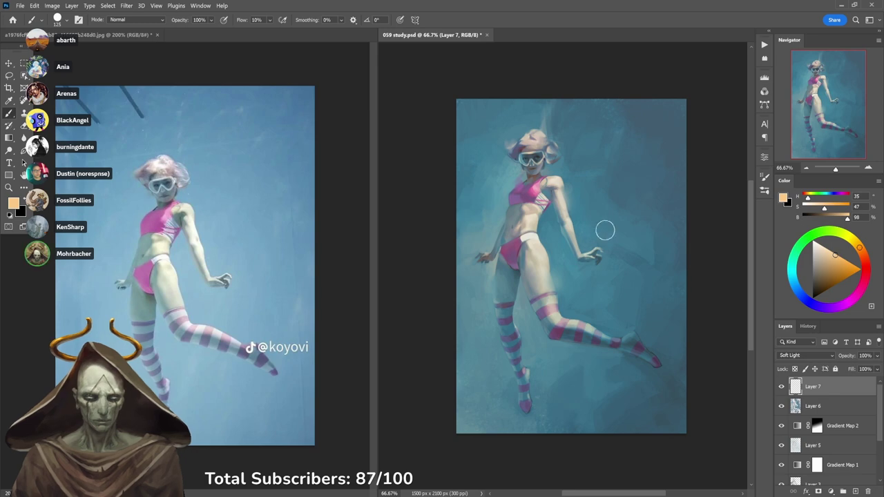
pyautogui.moveTo(539, 212)
pyautogui.mouseDown()
pyautogui.moveTo(539, 194)
pyautogui.moveTo(528, 211)
pyautogui.mouseUp()
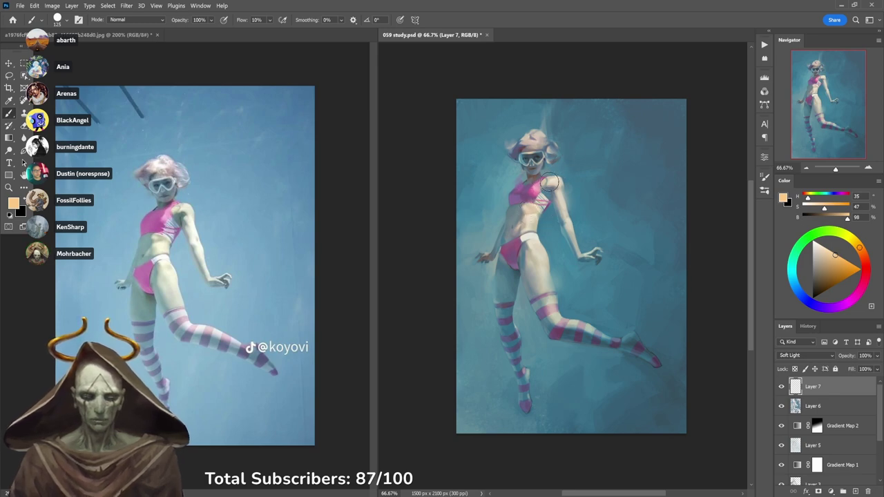
pyautogui.press('1')
pyautogui.press('4')
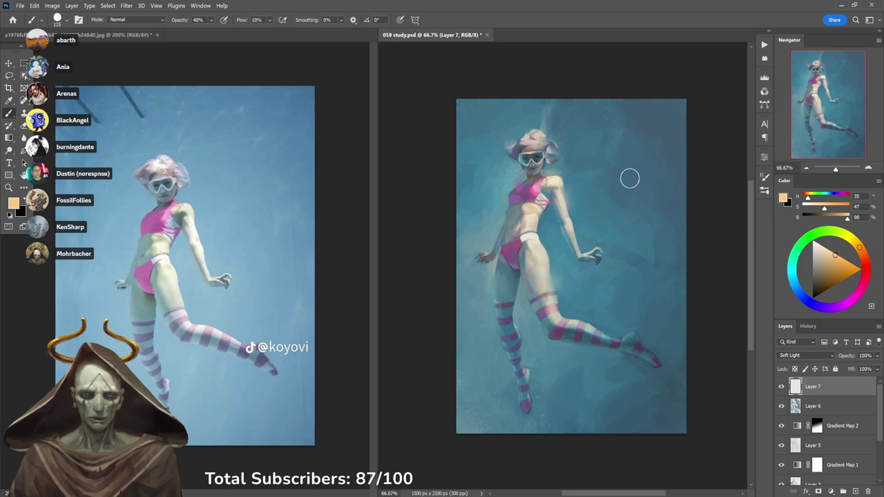
# Toggle the visibility of Layer 7 repeatedly to compare the figure with and without the warm light.
pyautogui.click(782, 386)
pyautogui.click(782, 387)
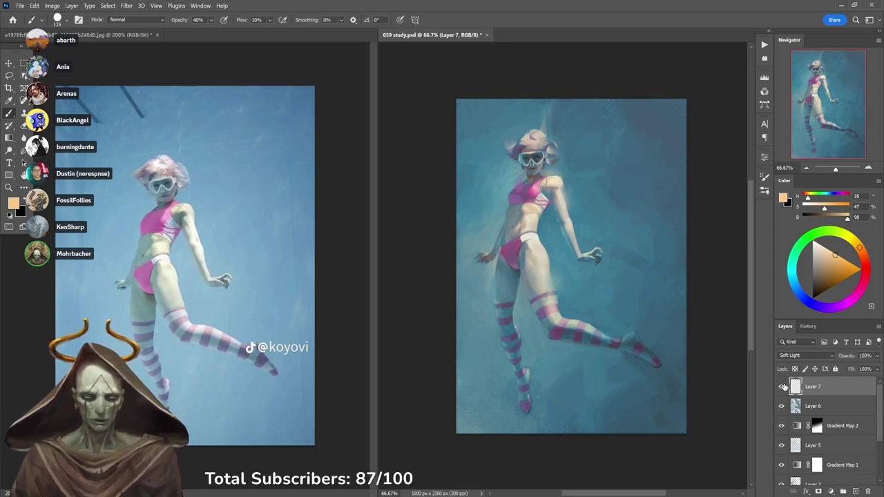
pyautogui.click(782, 386)
pyautogui.click(782, 387)
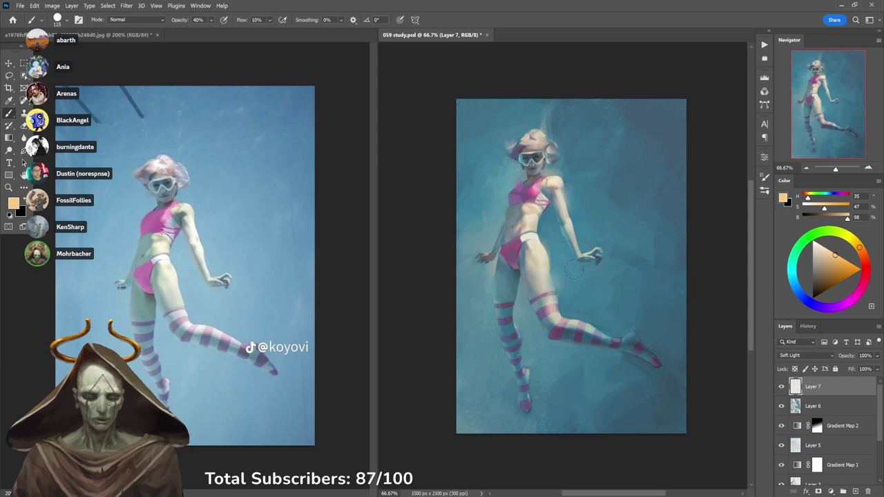
pyautogui.click(785, 392)
pyautogui.click(785, 392)
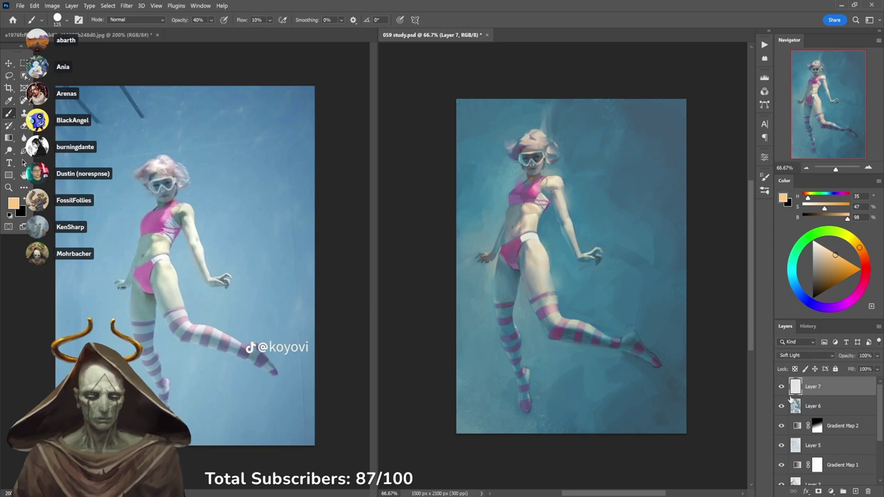
pyautogui.click(782, 388)
pyautogui.click(782, 389)
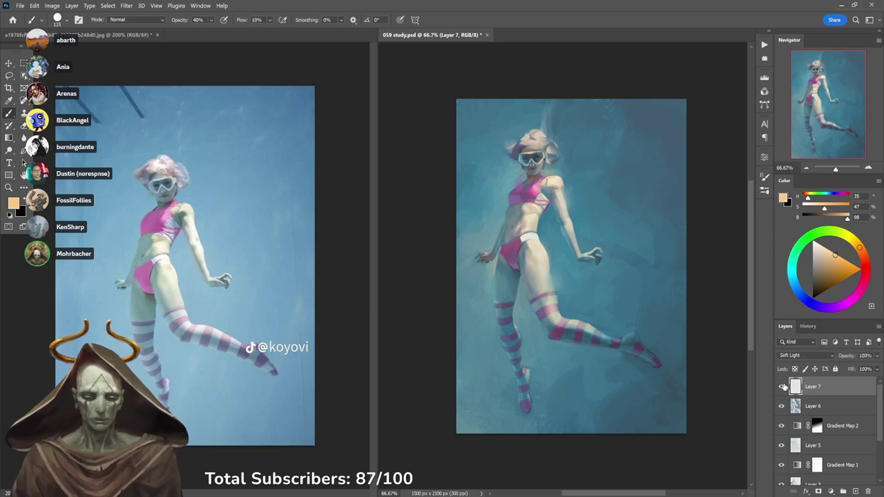
# Adjust Layer 7 with Hue/Saturation to hue -21, saturation +29 and lightness -22, and compare the result with the layer hidden.
pyautogui.hotkey('ctrl', 'u')
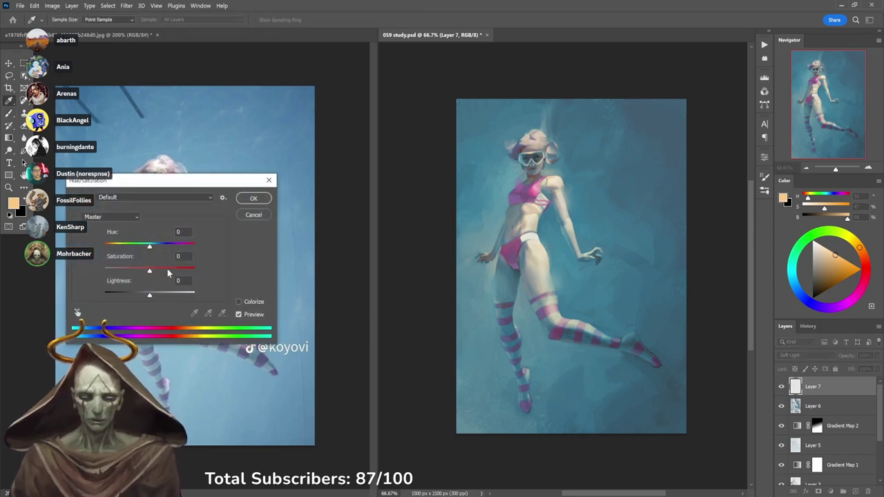
pyautogui.moveTo(151, 270); pyautogui.dragTo(174, 269)
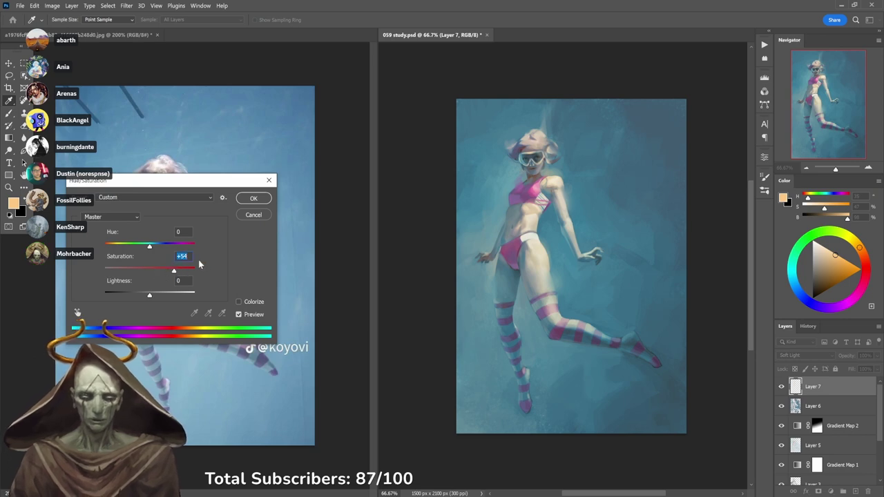
pyautogui.moveTo(149, 295); pyautogui.dragTo(139, 296)
pyautogui.moveTo(149, 246); pyautogui.dragTo(139, 247)
pyautogui.moveTo(173, 271); pyautogui.dragTo(163, 273)
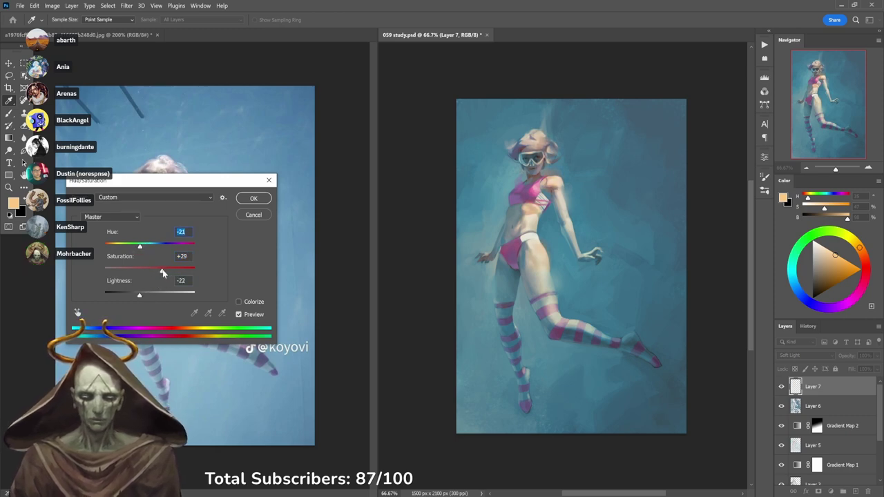
pyautogui.click(253, 199)
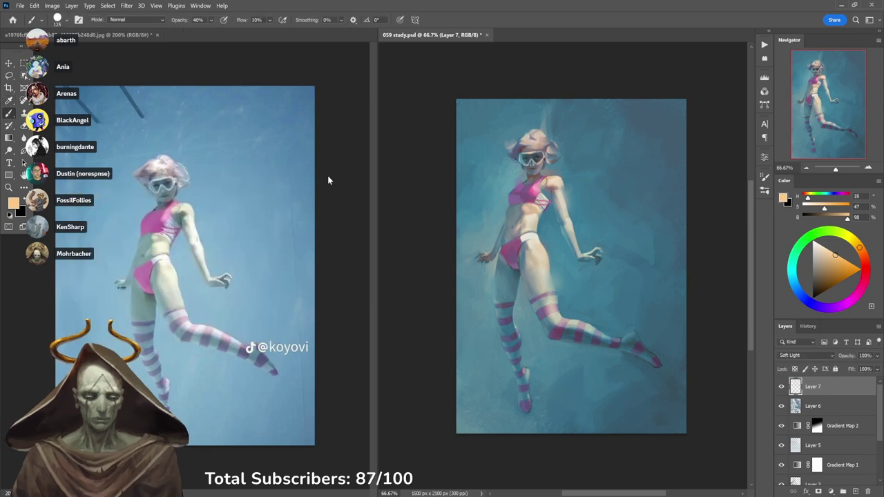
pyautogui.click(781, 385)
pyautogui.click(781, 386)
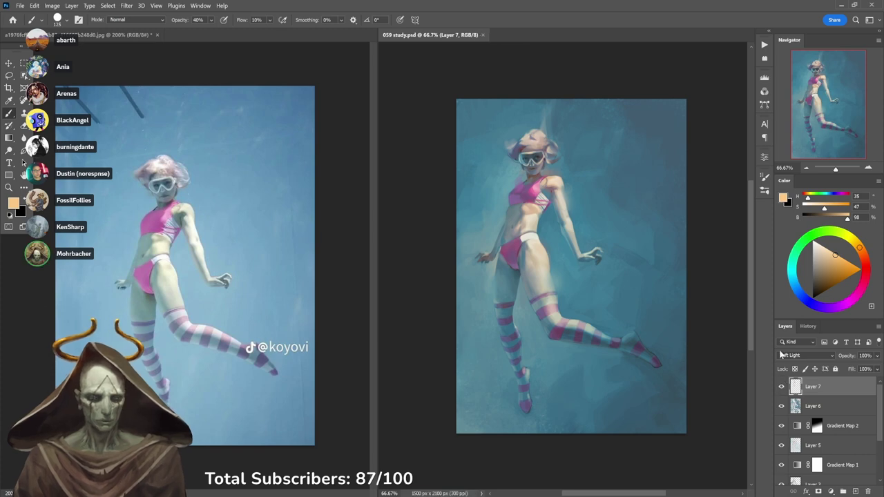
# Export the updated painting for web as a JPEG, replacing the existing 059-study image in the finished studies folder.
pyautogui.hotkey('ctrl', 'alt', 'shift', 's')
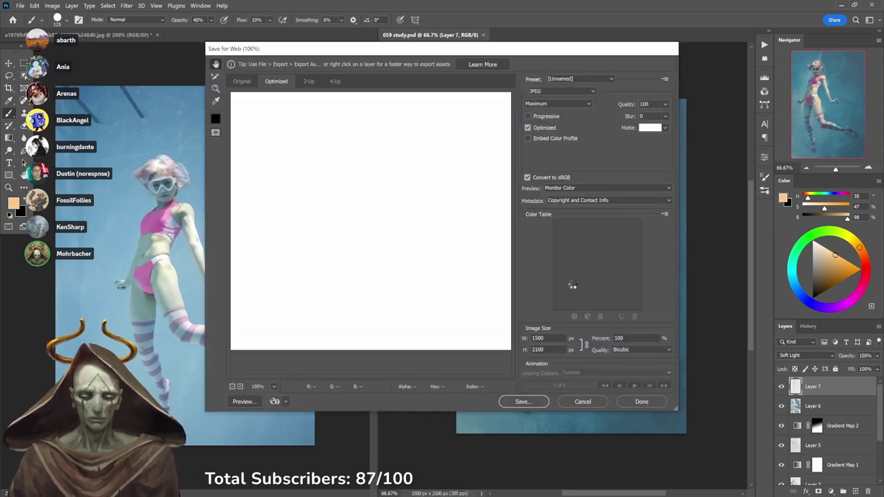
pyautogui.click(532, 402)
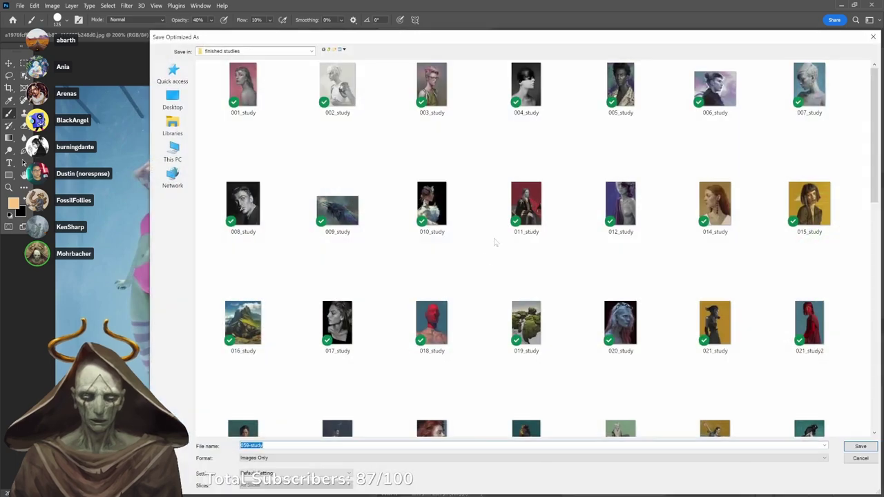
pyautogui.scroll(-10, 476, 275)
pyautogui.press('Return')
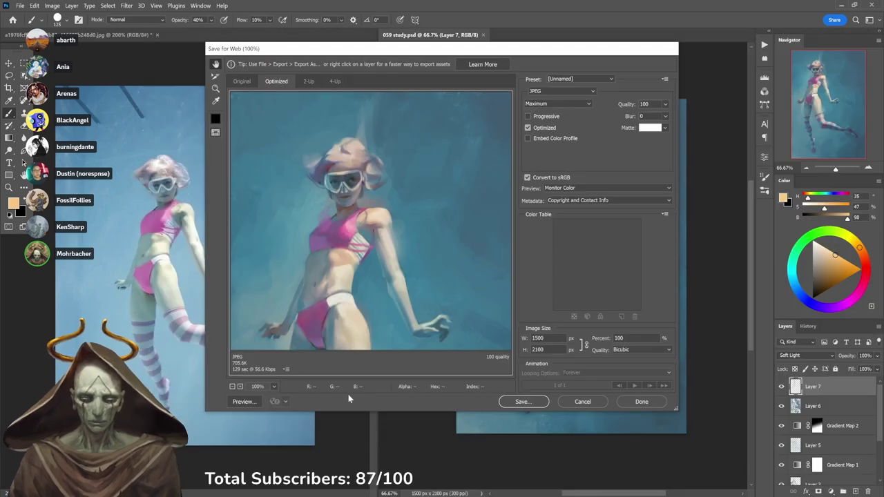
pyautogui.click(503, 246)
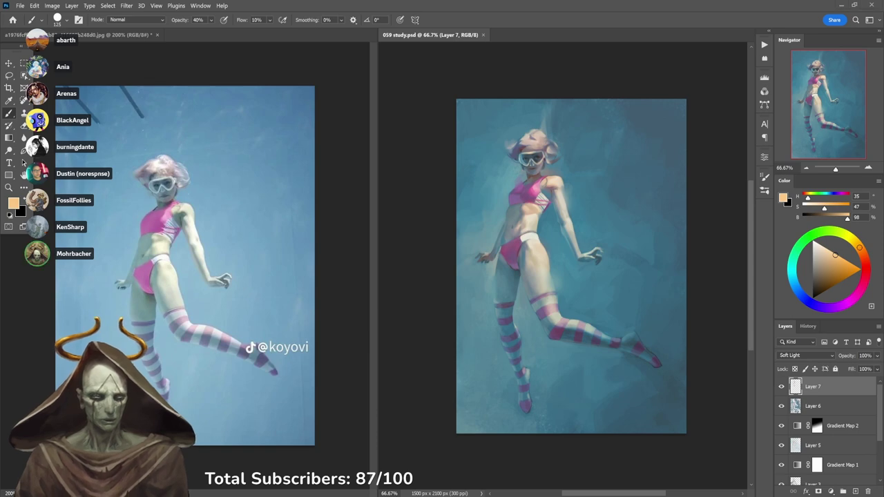
# Switch to File Explorer and carry the 059-study image from the finished studies folder over to the adjacent screen.
pyautogui.hotkey('alt', 'Tab')
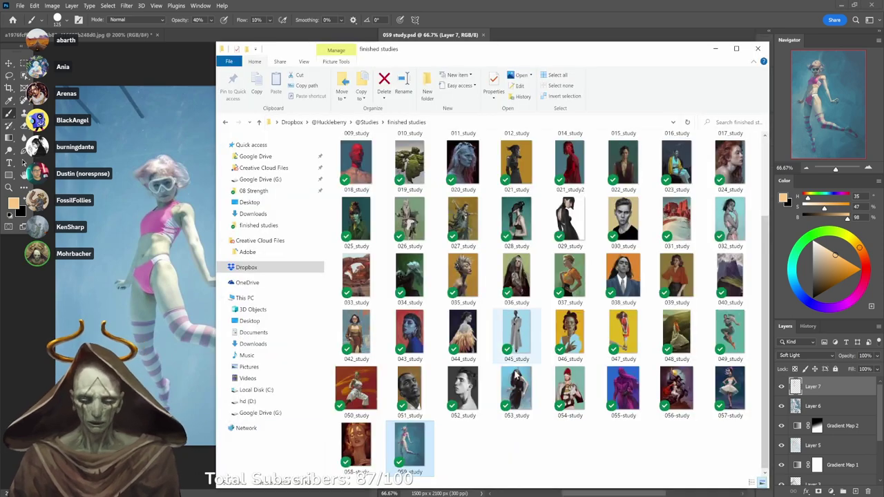
pyautogui.moveTo(399, 461); pyautogui.dragTo(883, 346)
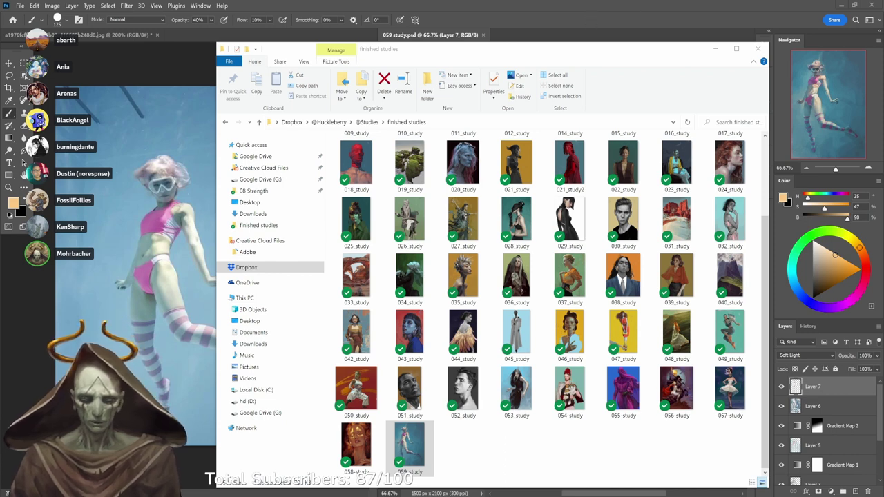
# Switch to the X home page in Chrome and review the academy's "Today's study" post and the Following feed.
pyautogui.moveTo(371, 496)
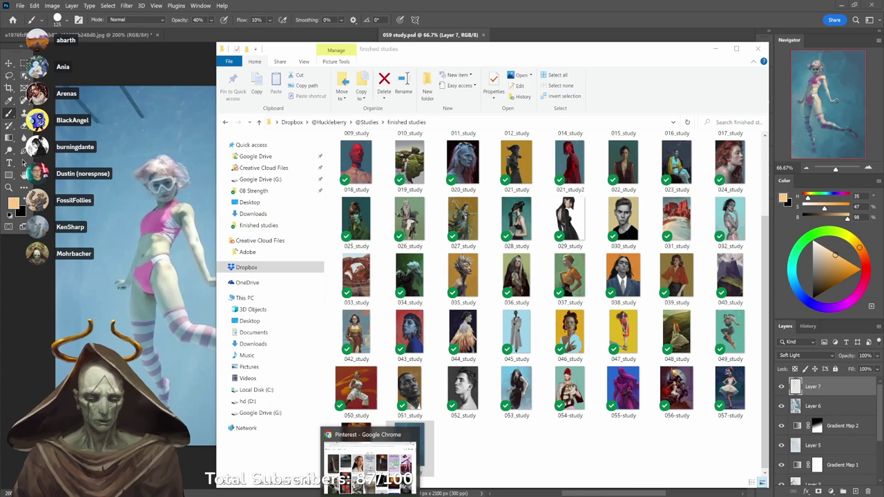
pyautogui.click(370, 462)
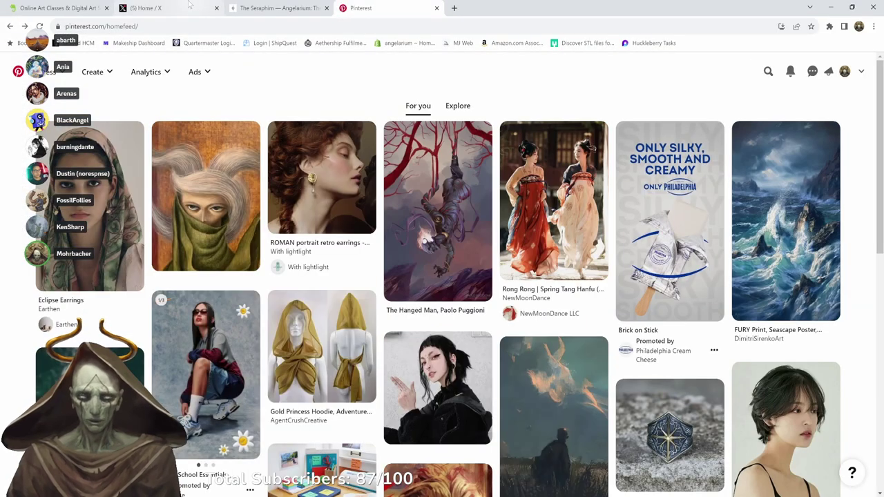
pyautogui.click(189, 7)
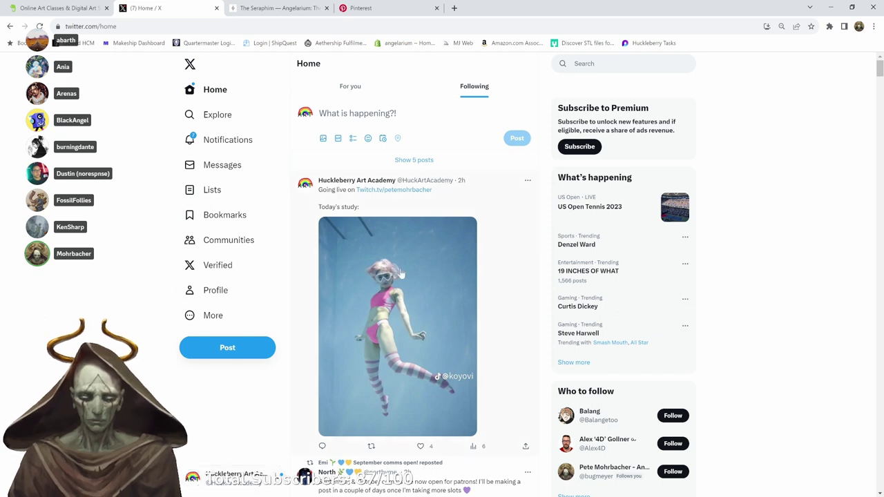
pyautogui.scroll(-2, 507, 247)
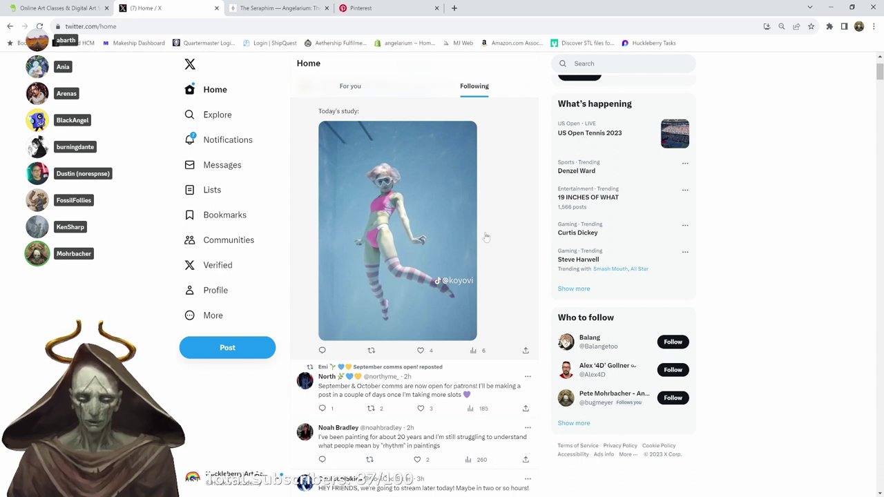
pyautogui.scroll(2, 517, 242)
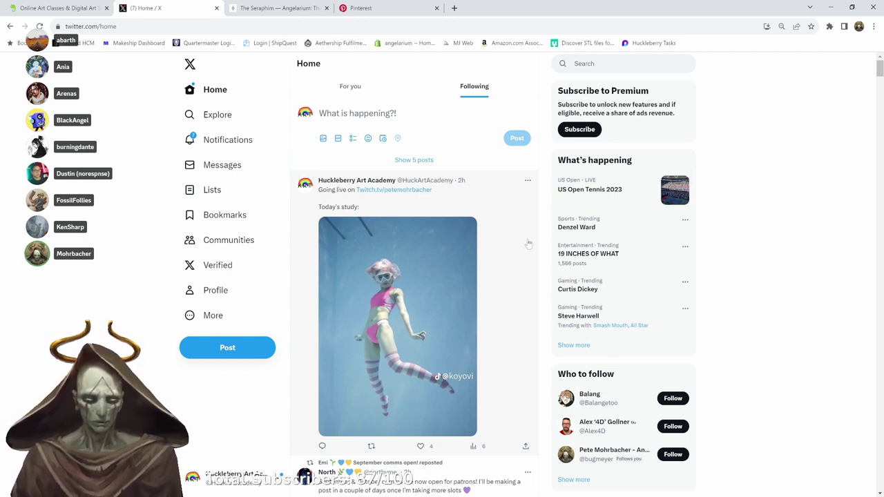
pyautogui.scroll(-6, 488, 204)
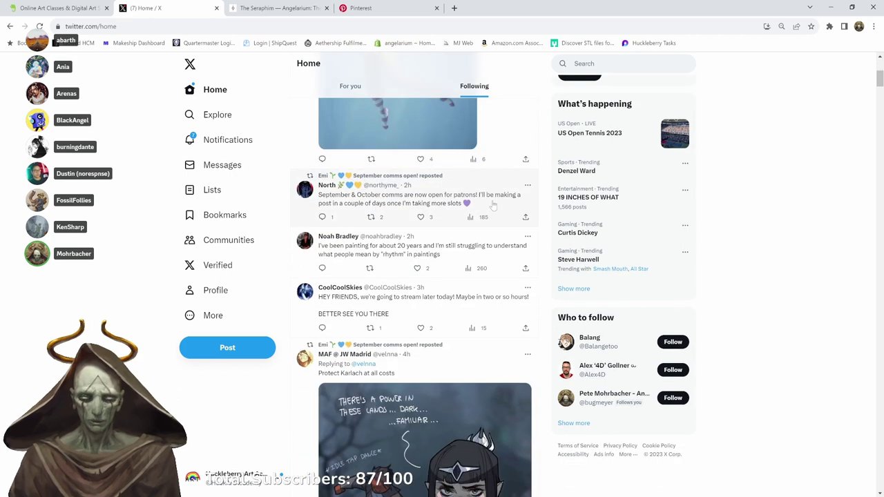
pyautogui.scroll(5, 489, 204)
# Open the Huckleberry Art Academy profile and review its Drawtober 2023 and 100 daily studies posts.
pyautogui.click(305, 136)
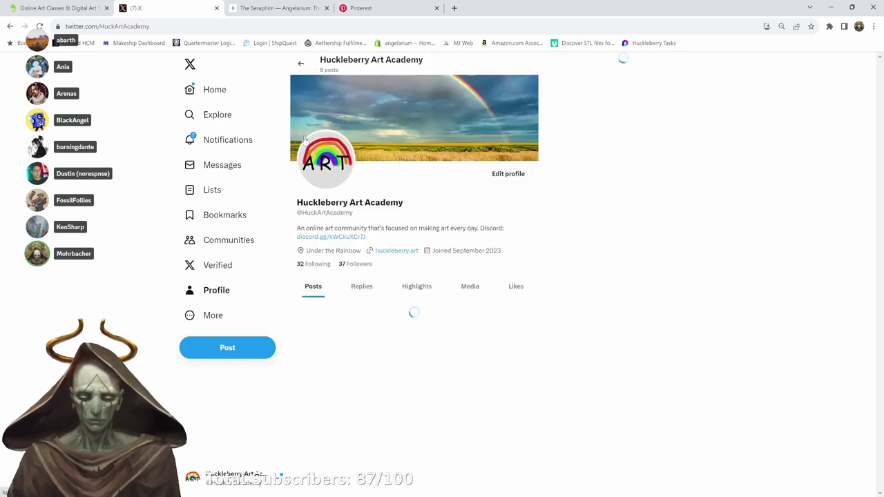
pyautogui.scroll(-6, 492, 182)
pyautogui.scroll(-4, 492, 183)
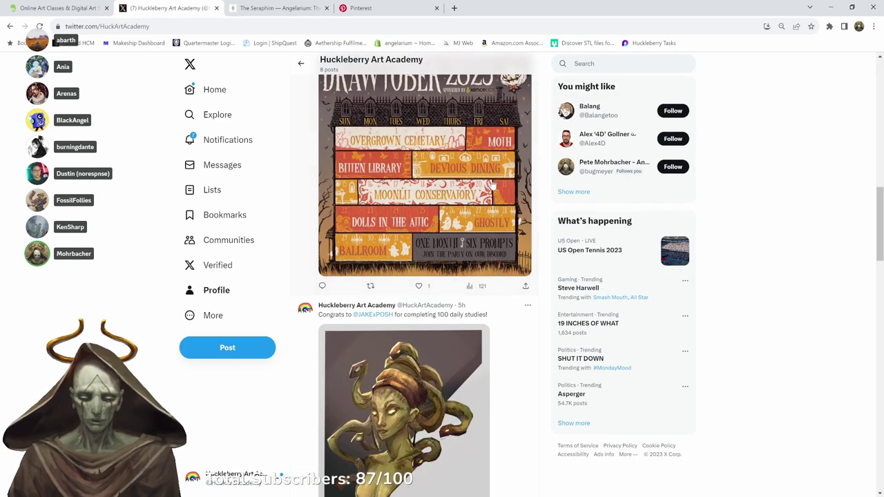
pyautogui.scroll(2, 442, 178)
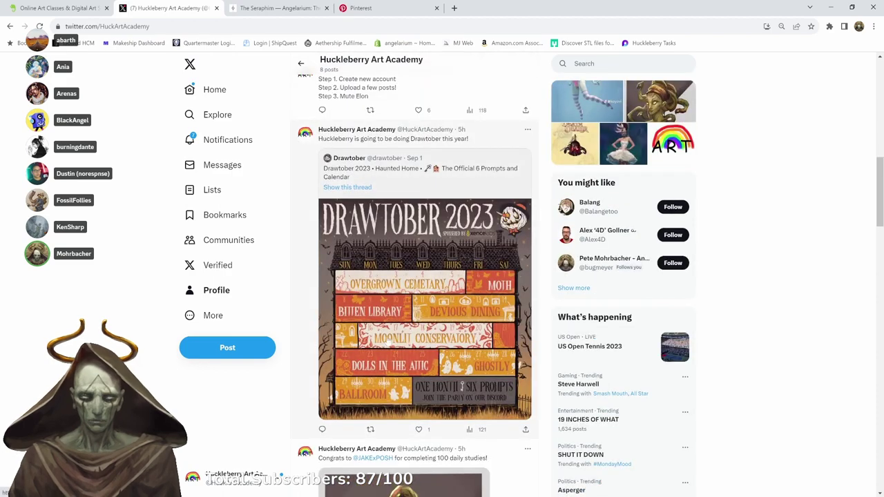
pyautogui.scroll(-4, 430, 284)
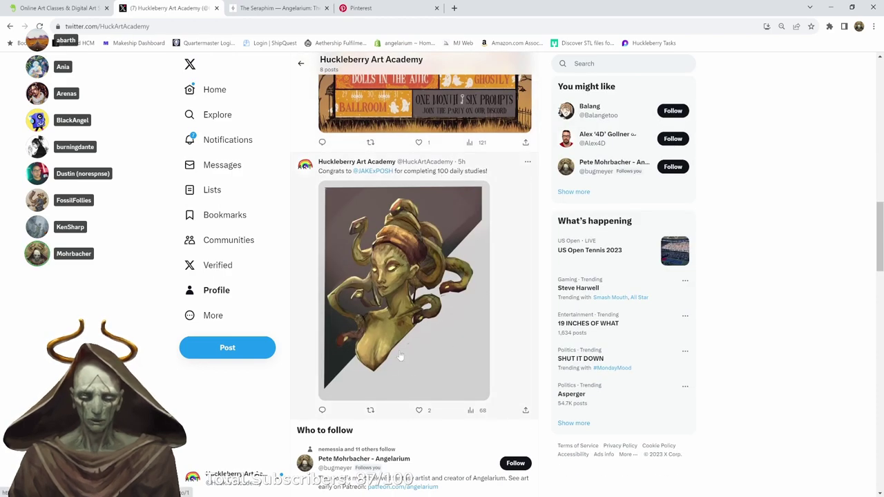
pyautogui.scroll(-7, 404, 352)
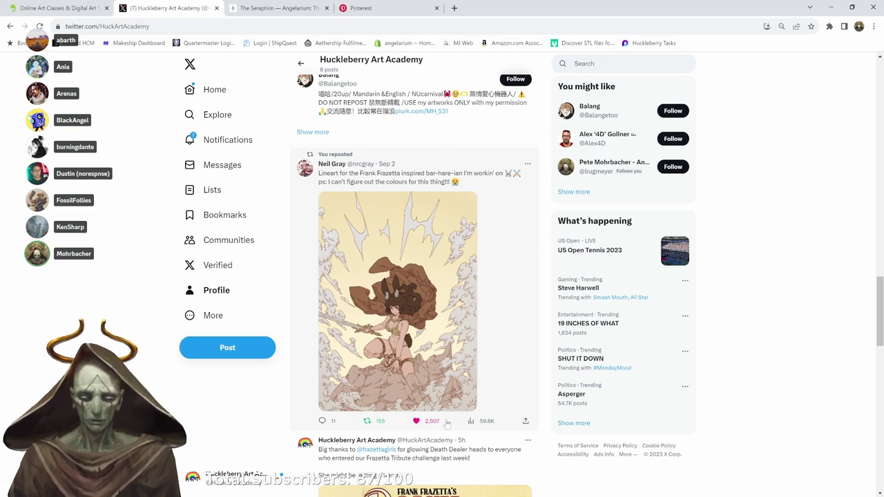
# Examine the reposted Frazetta-inspired lineart, the Death Dealer thank-you post and the Daily Study #57 post on the academy's profile.
pyautogui.scroll(-3, 514, 273)
pyautogui.scroll(3, 503, 207)
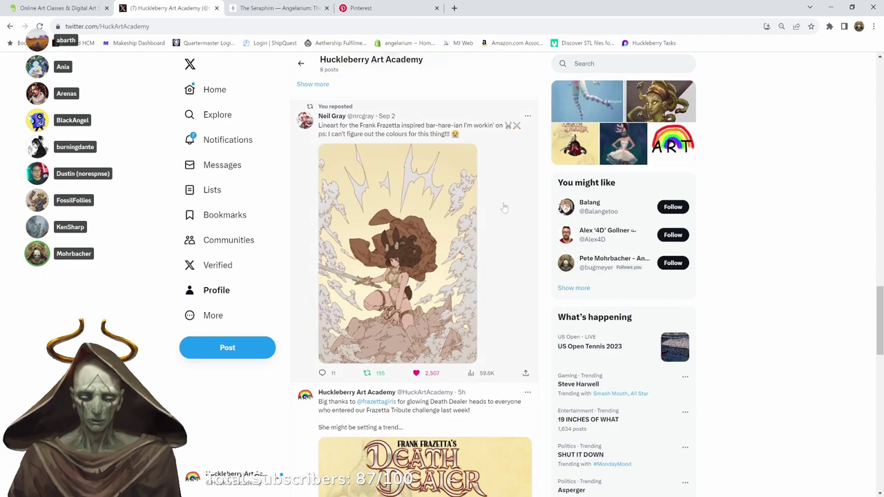
pyautogui.scroll(-3, 492, 335)
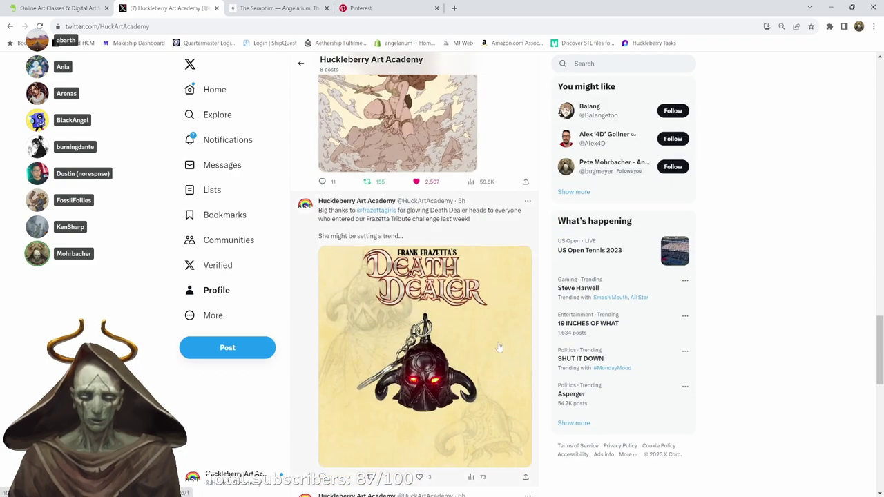
pyautogui.scroll(-3, 496, 345)
pyautogui.scroll(3, 474, 250)
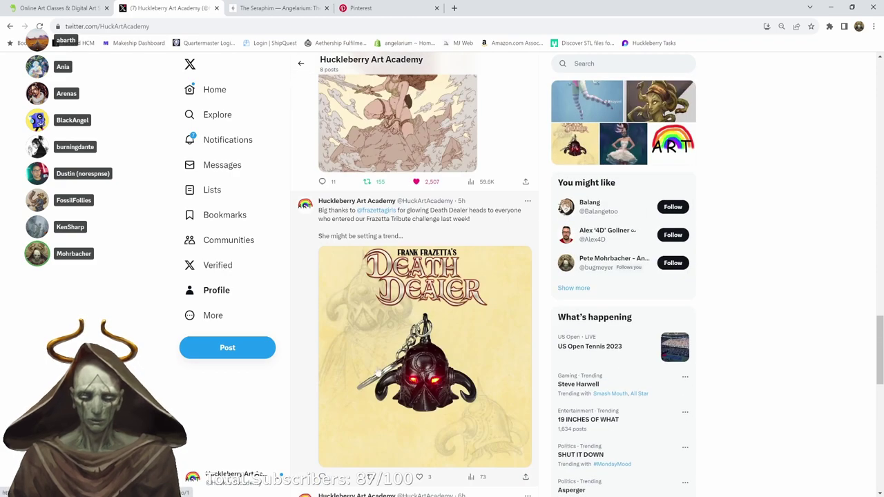
pyautogui.scroll(-3, 474, 376)
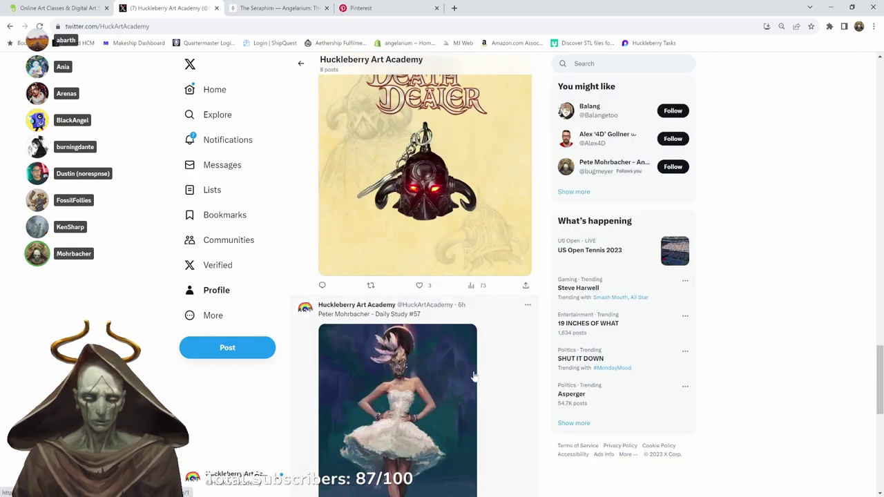
pyautogui.scroll(-3, 493, 335)
pyautogui.scroll(6, 495, 290)
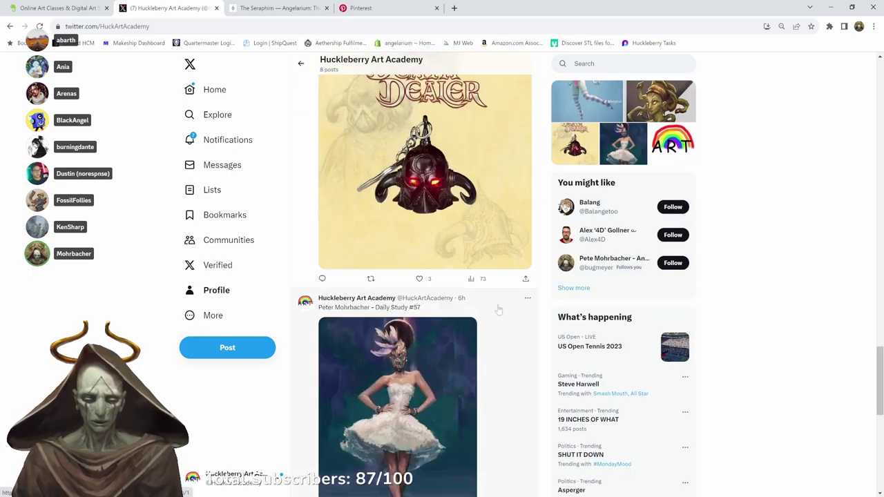
pyautogui.scroll(15, 495, 282)
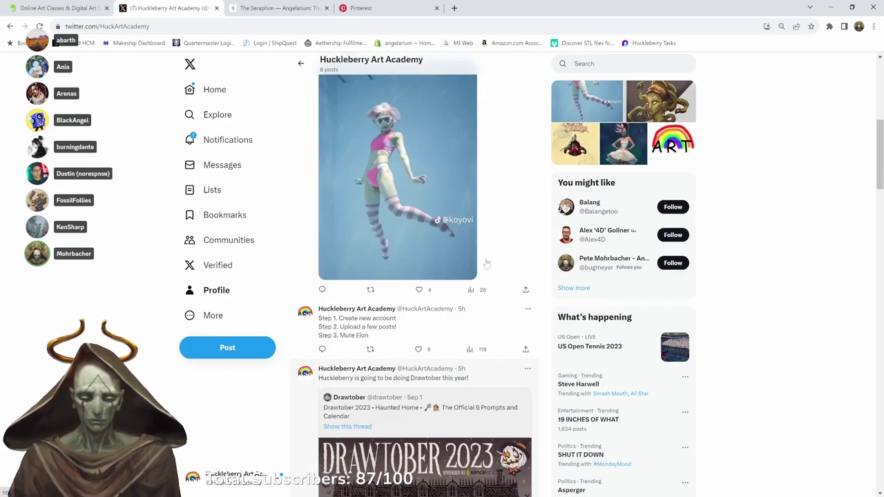
# Examine the academy's profile header, bio and newest "Today's study" post.
pyautogui.scroll(1, 487, 261)
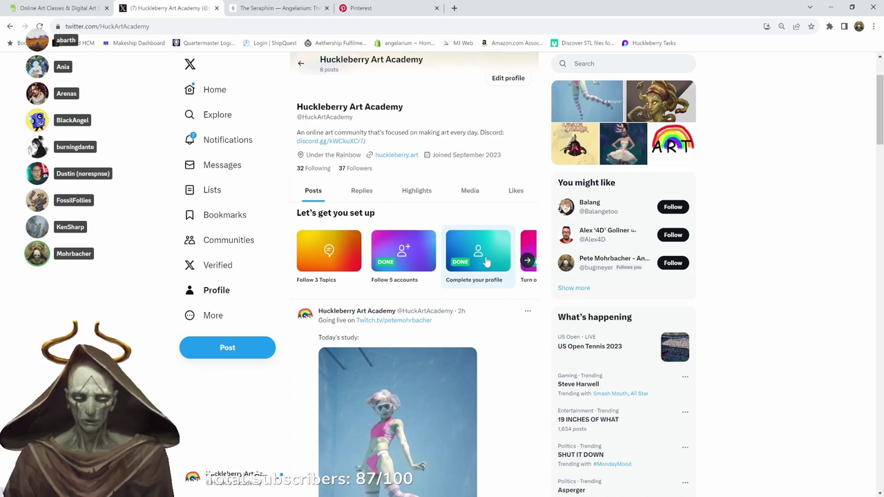
pyautogui.scroll(-1, 479, 283)
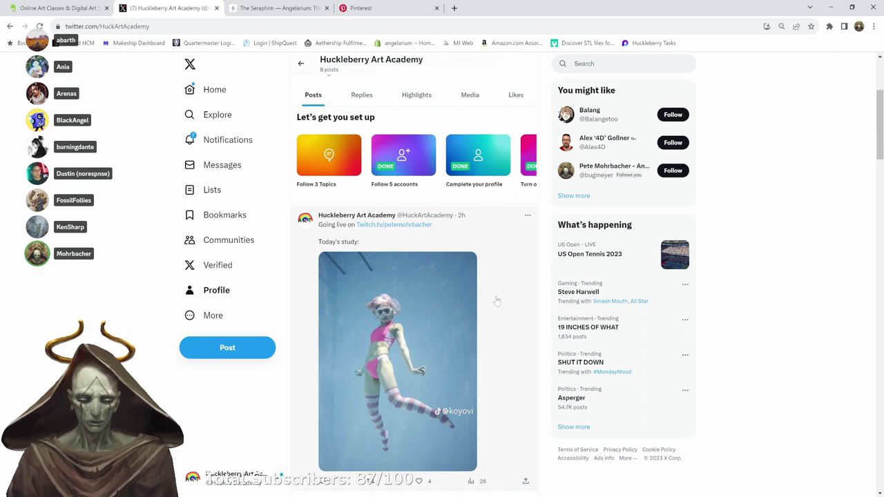
pyautogui.scroll(2, 505, 339)
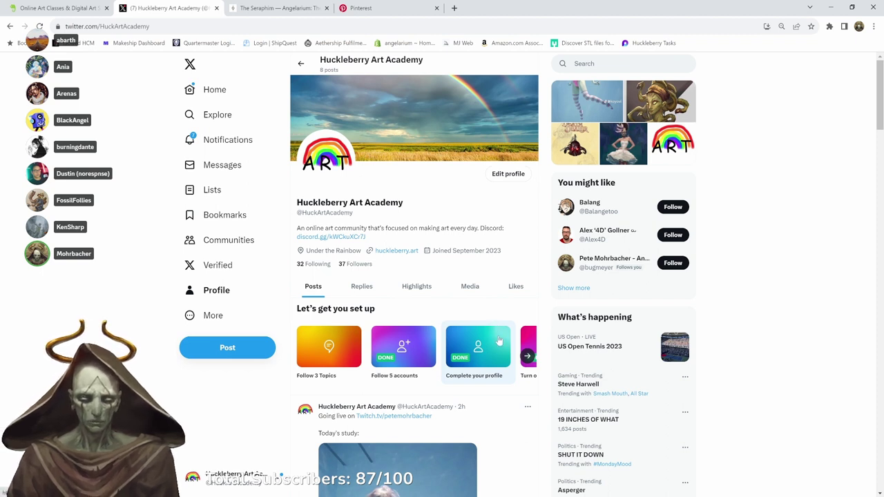
pyautogui.scroll(-1, 496, 335)
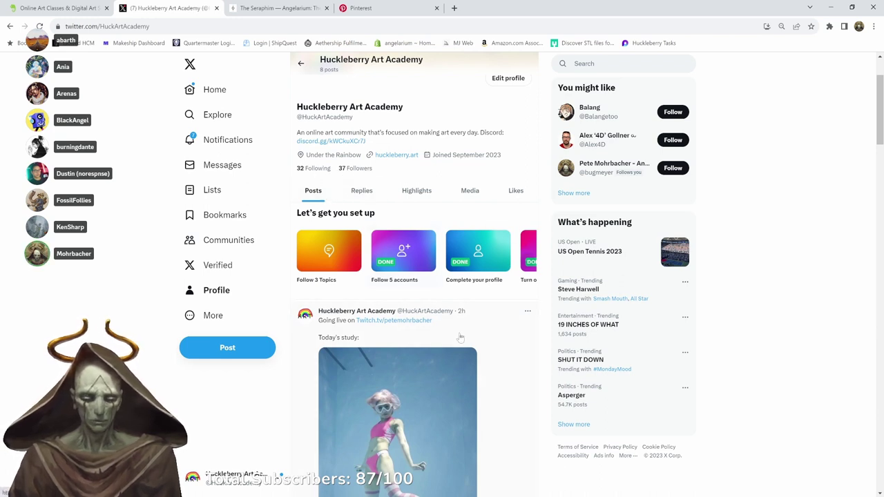
pyautogui.scroll(1, 475, 320)
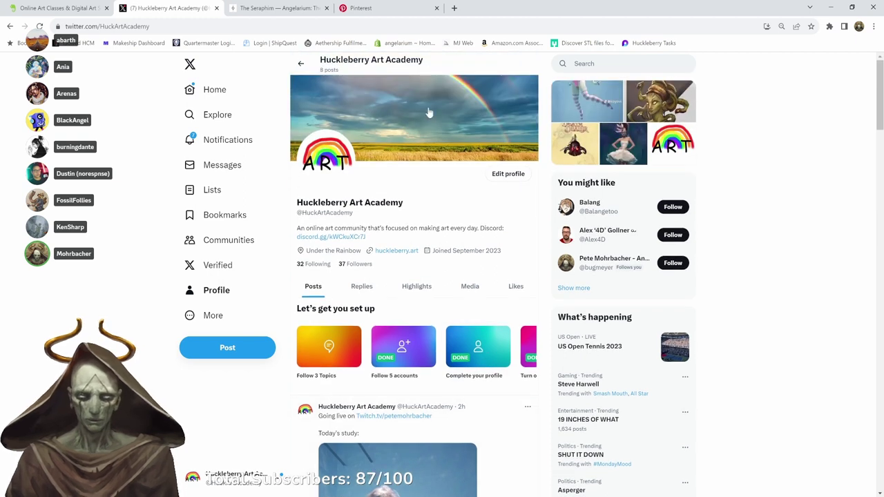
pyautogui.scroll(-1, 444, 375)
pyautogui.scroll(-1, 444, 374)
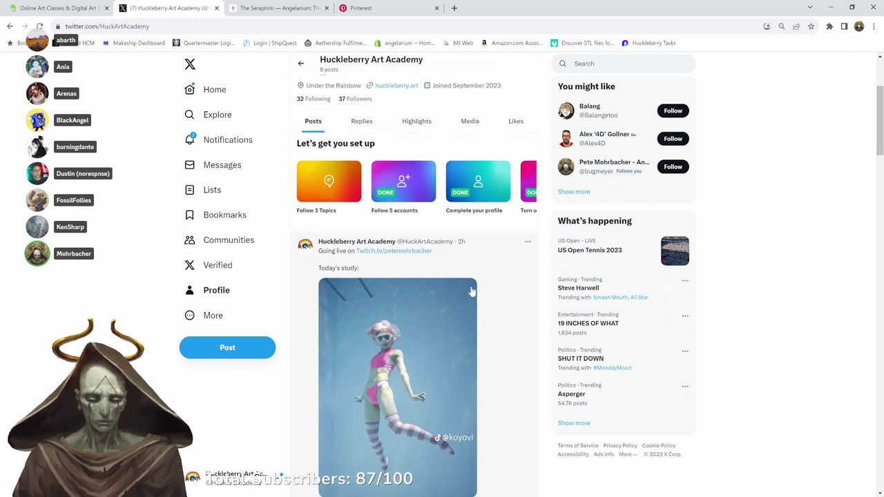
pyautogui.scroll(-1, 481, 324)
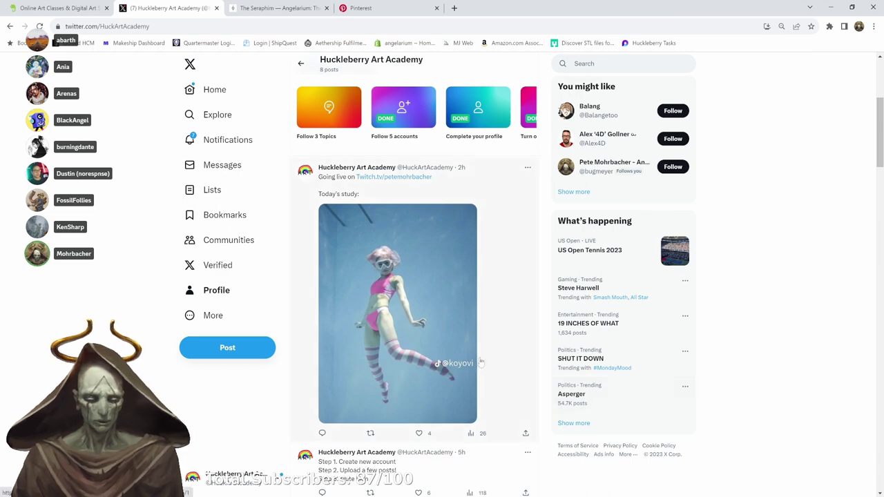
pyautogui.scroll(-2, 481, 363)
pyautogui.scroll(2, 478, 362)
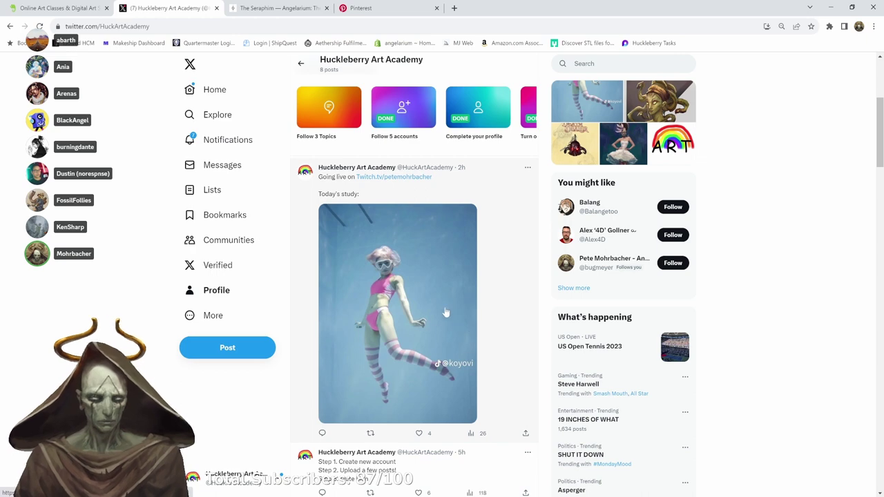
# Minimize Chrome, return to it and load the stream manager's Twitch chat popout in a new tab.
pyautogui.click(831, 7)
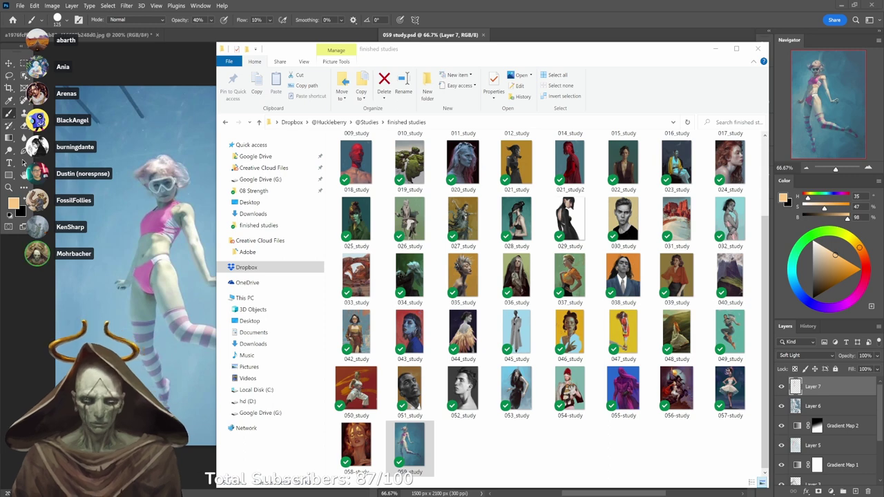
pyautogui.hotkey('alt', 'Tab')
pyautogui.click(454, 9)
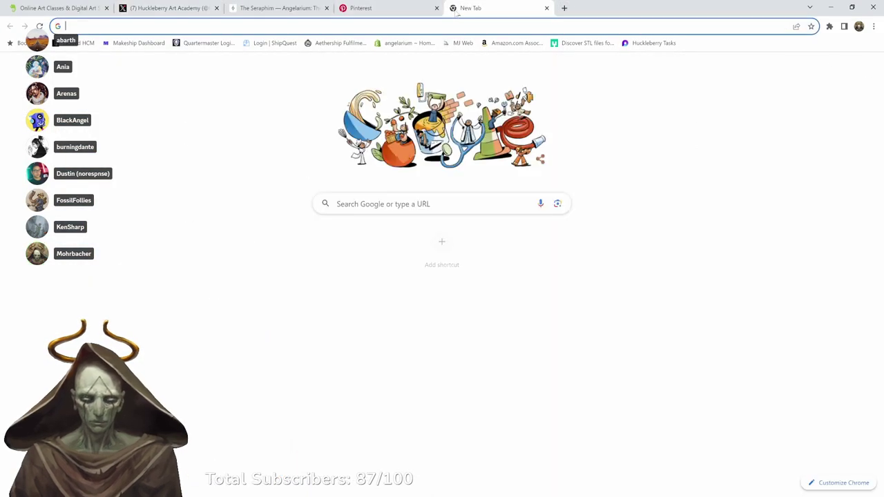
pyautogui.write('https://dashboard.twitch.tv/popout/u/petemohrbacher/stream-manager/chat?uuid=8eae7e5680d780c9c894d21cfce5af78')
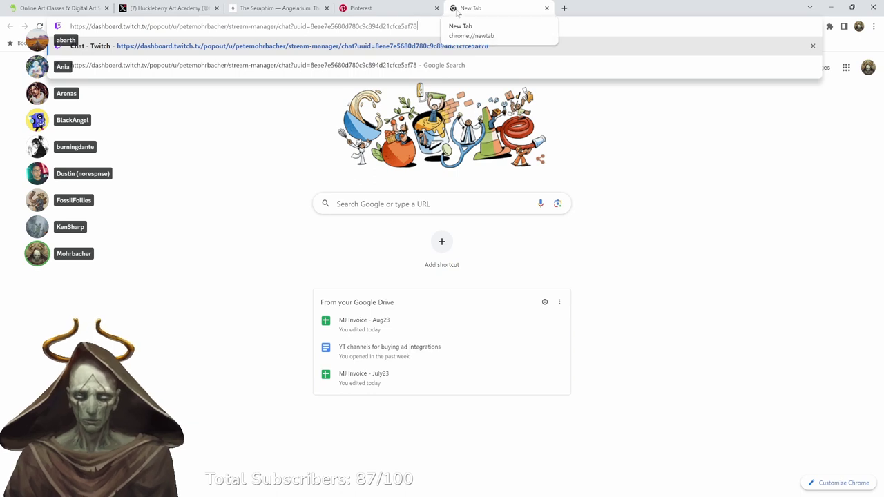
pyautogui.press('Return')
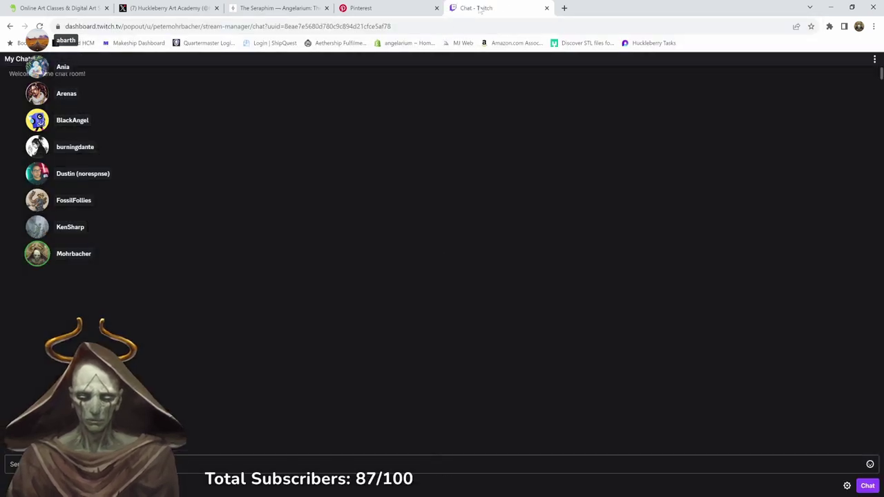
# Open the twitch.tv/dorkartist channel from the link posted in the chat and close the chat tab.
pyautogui.click(477, 26)
pyautogui.write('https://dashboard.twitch.tv/popout/u/petemohrbacher/stream-manager/chat?uuid=8eae7e5680d780c9c894d21cfce5af78')
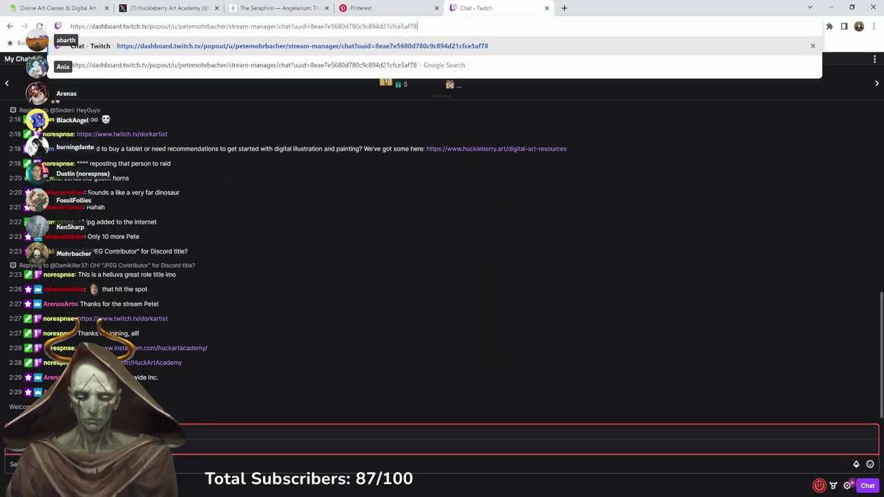
pyautogui.click(149, 134)
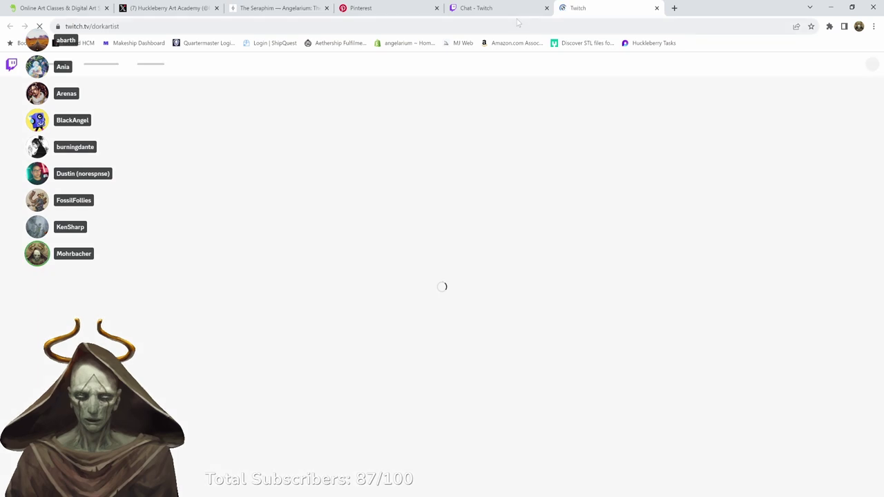
pyautogui.click(546, 7)
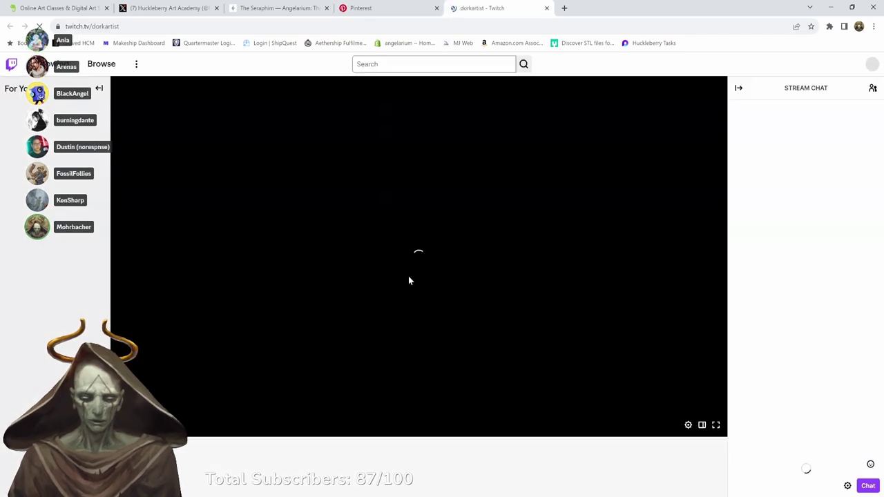